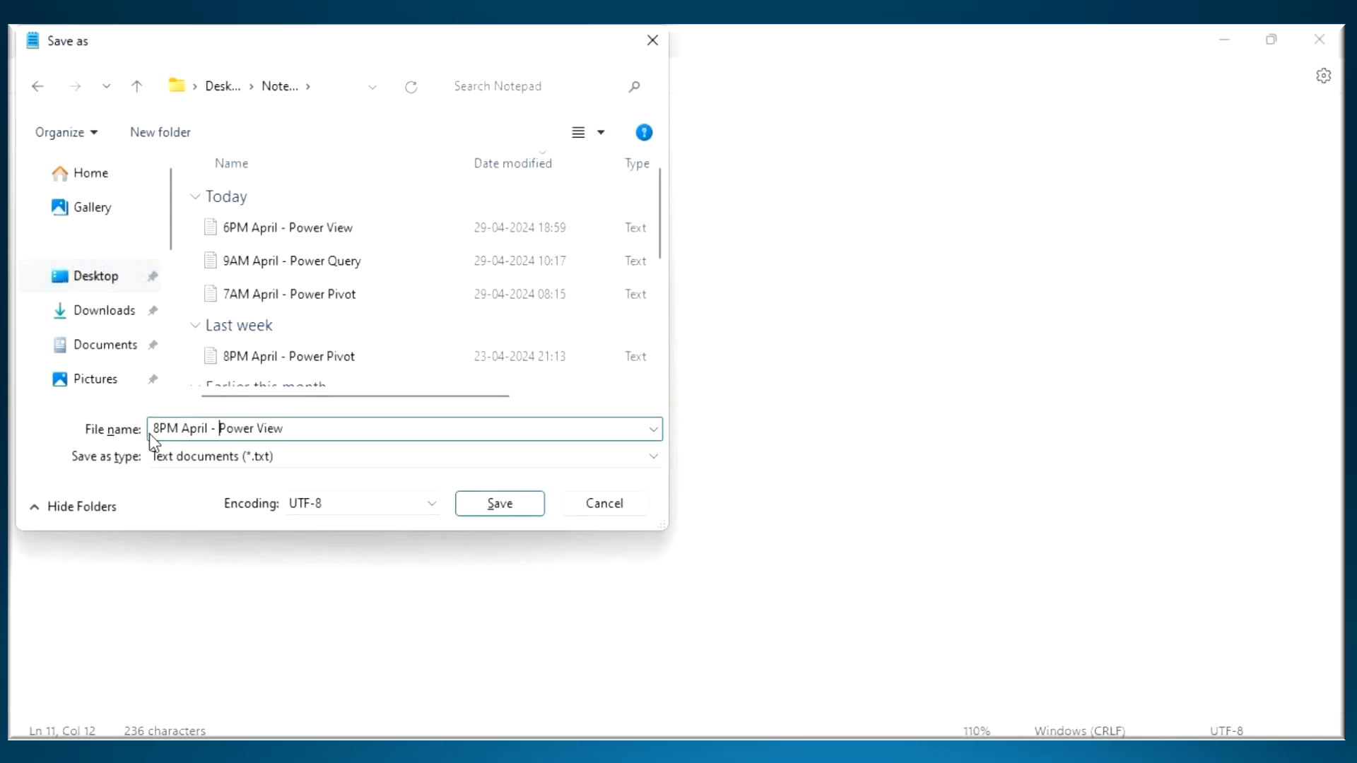
- Save the notes as the text document "8PM April - Power View" and highlight the module overview and Power View heading
left_click(493, 509)
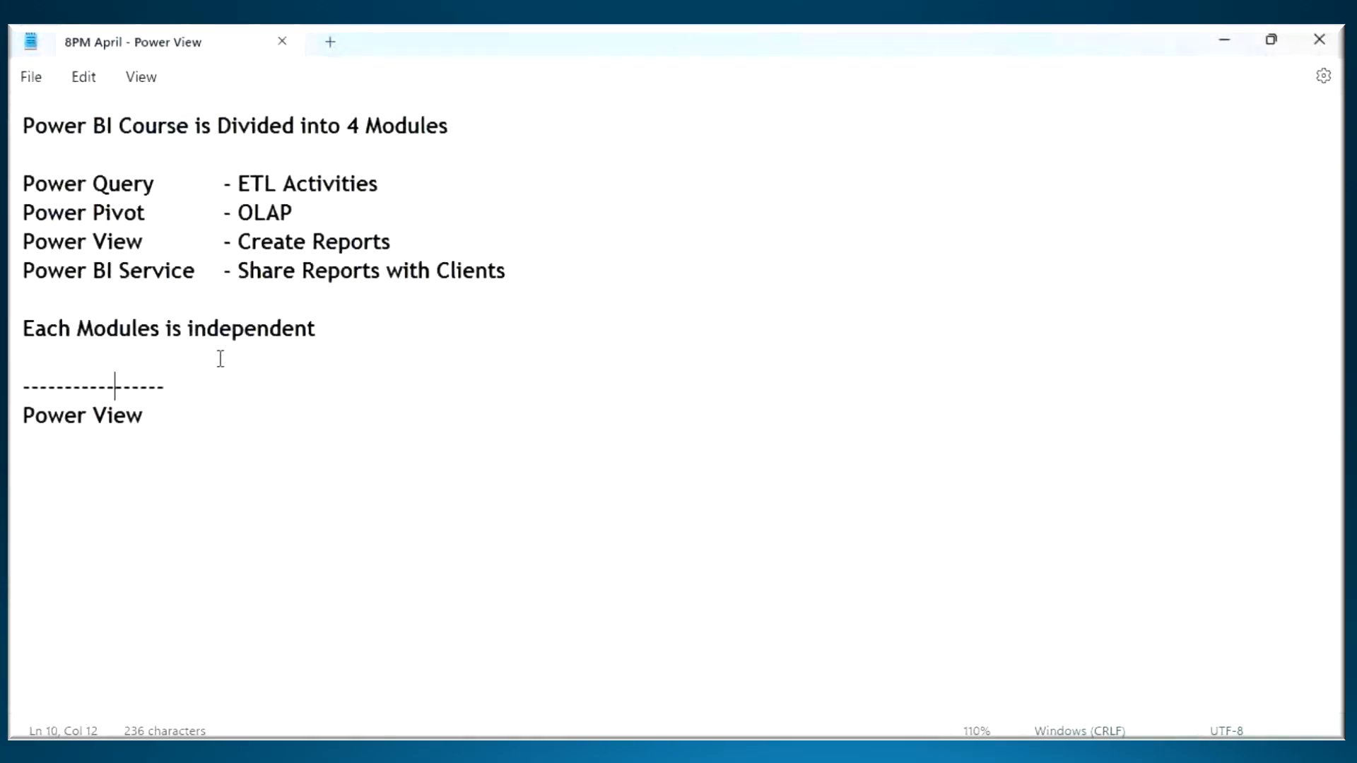
left_click_drag(64, 129, 219, 451)
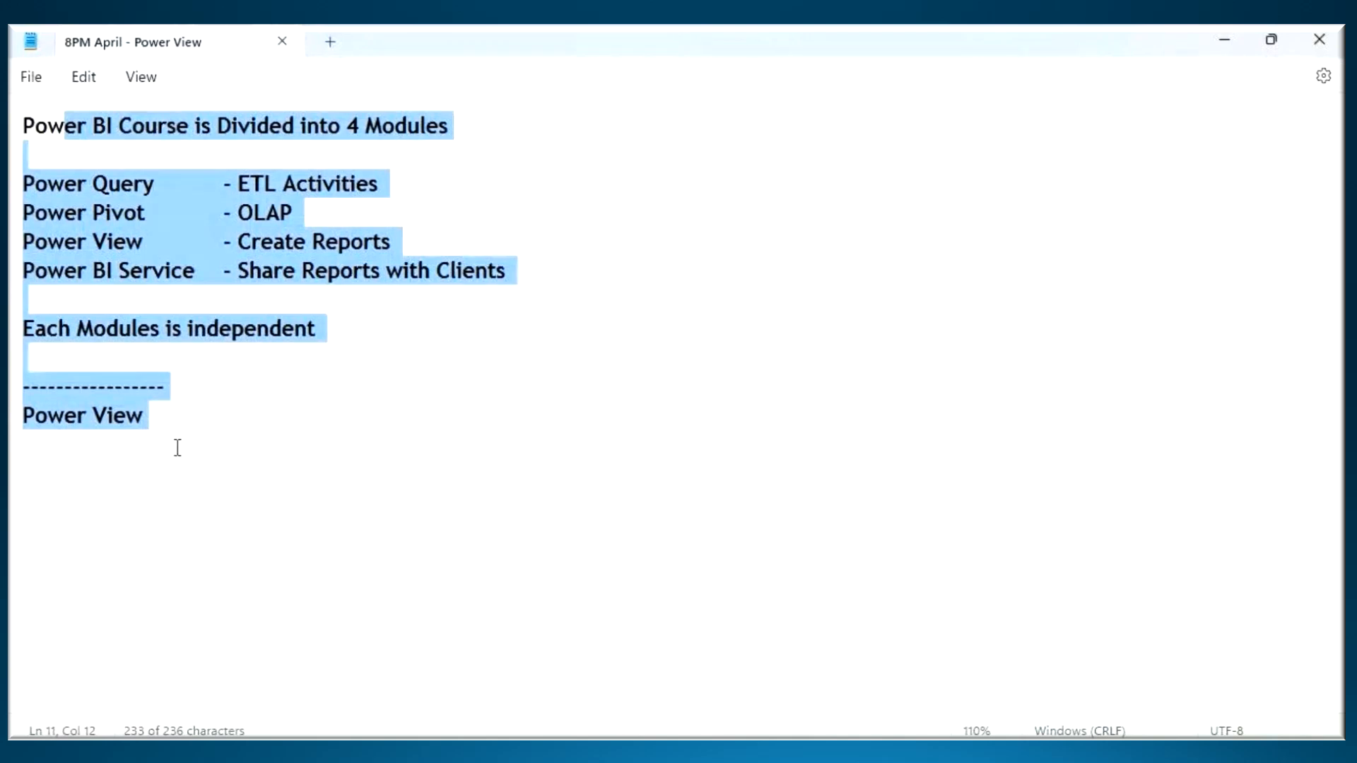
left_click(177, 448)
left_click_drag(28, 428, 191, 428)
left_click(202, 428)
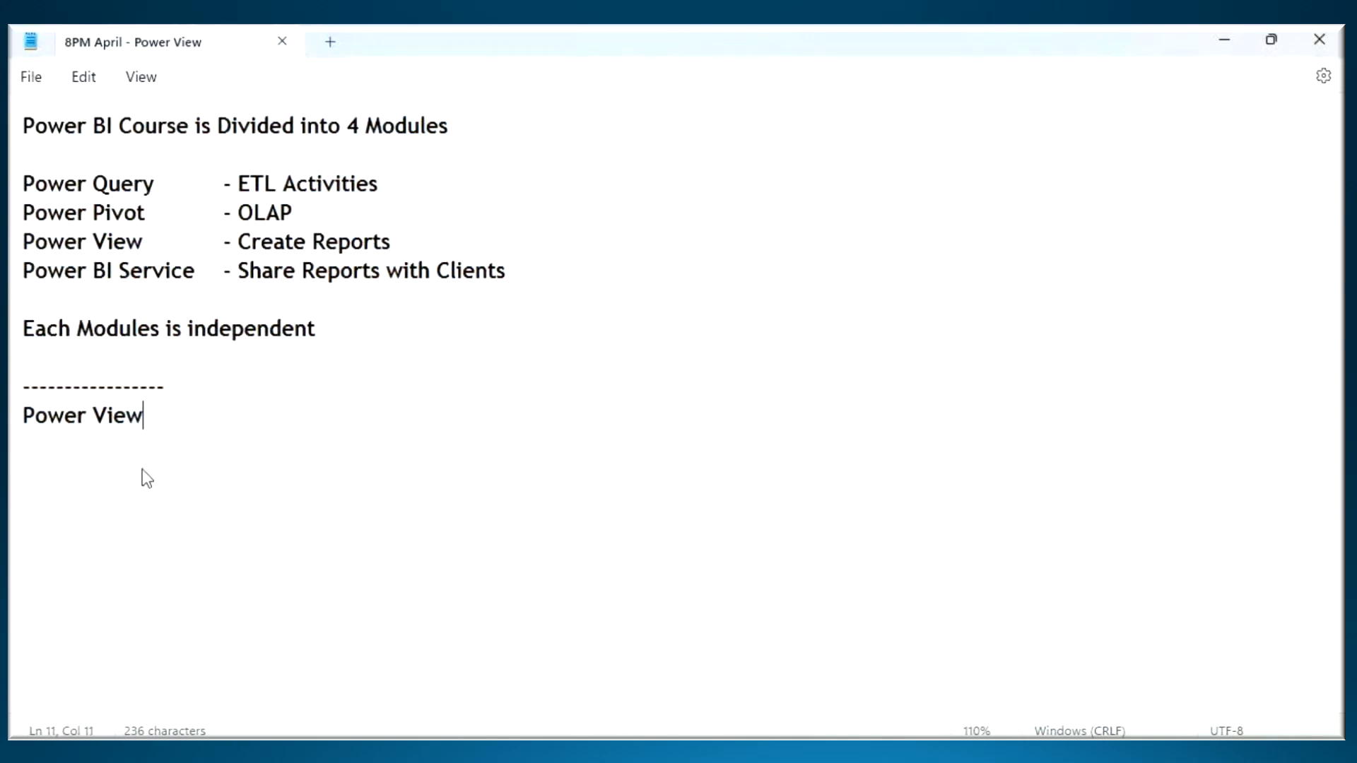
- Switch to the Power BI Architecture document in Word and mark the flow from Power View to its reports and Power BI Service
left_click(973, 748)
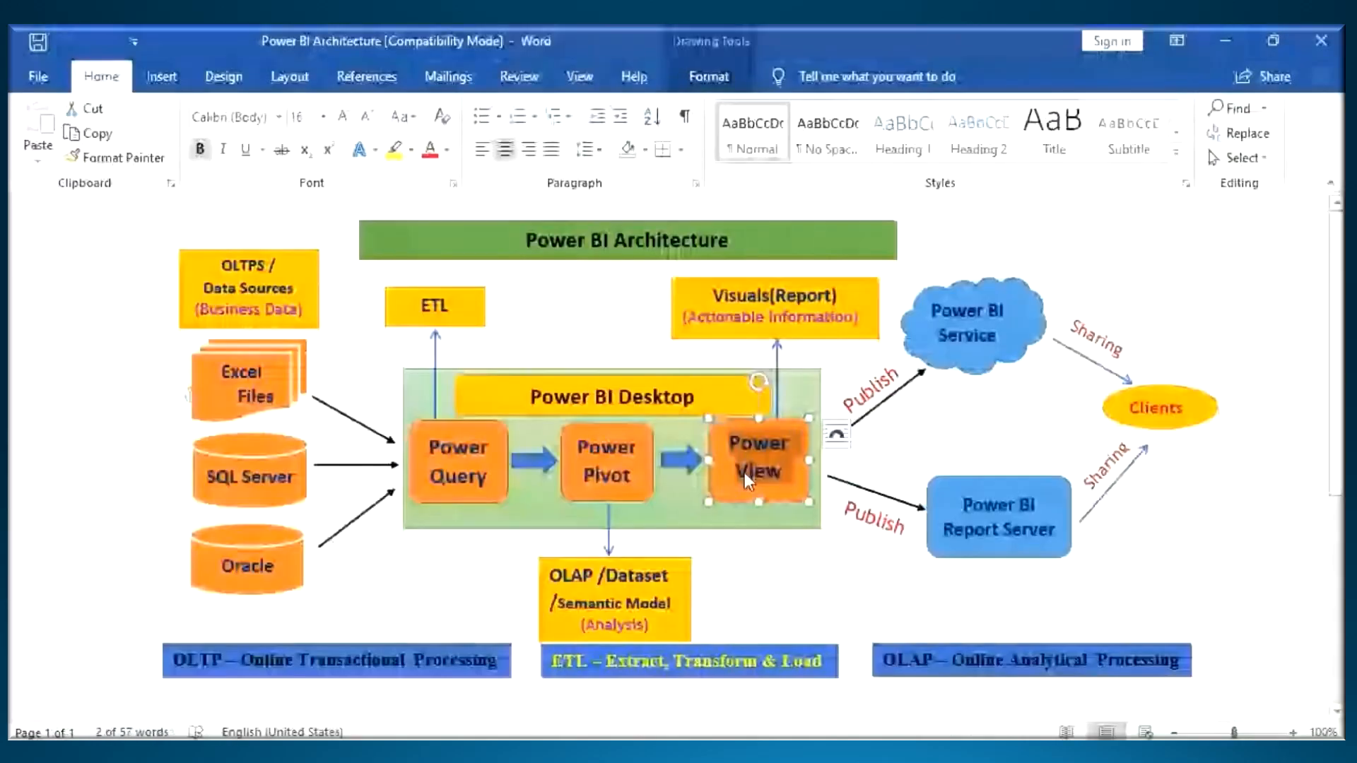
left_click(746, 472)
key("ctrl+2")
mouse_move(800, 433)
left_mouse_down()
mouse_move(739, 432)
mouse_move(813, 469)
mouse_move(767, 425)
left_mouse_up()
left_click_drag(777, 374, 777, 452)
left_click_drag(824, 378, 901, 353)
mouse_move(901, 403)
left_mouse_down()
mouse_move(948, 321)
mouse_move(912, 427)
mouse_move(1018, 367)
left_mouse_up()
key("Escape")
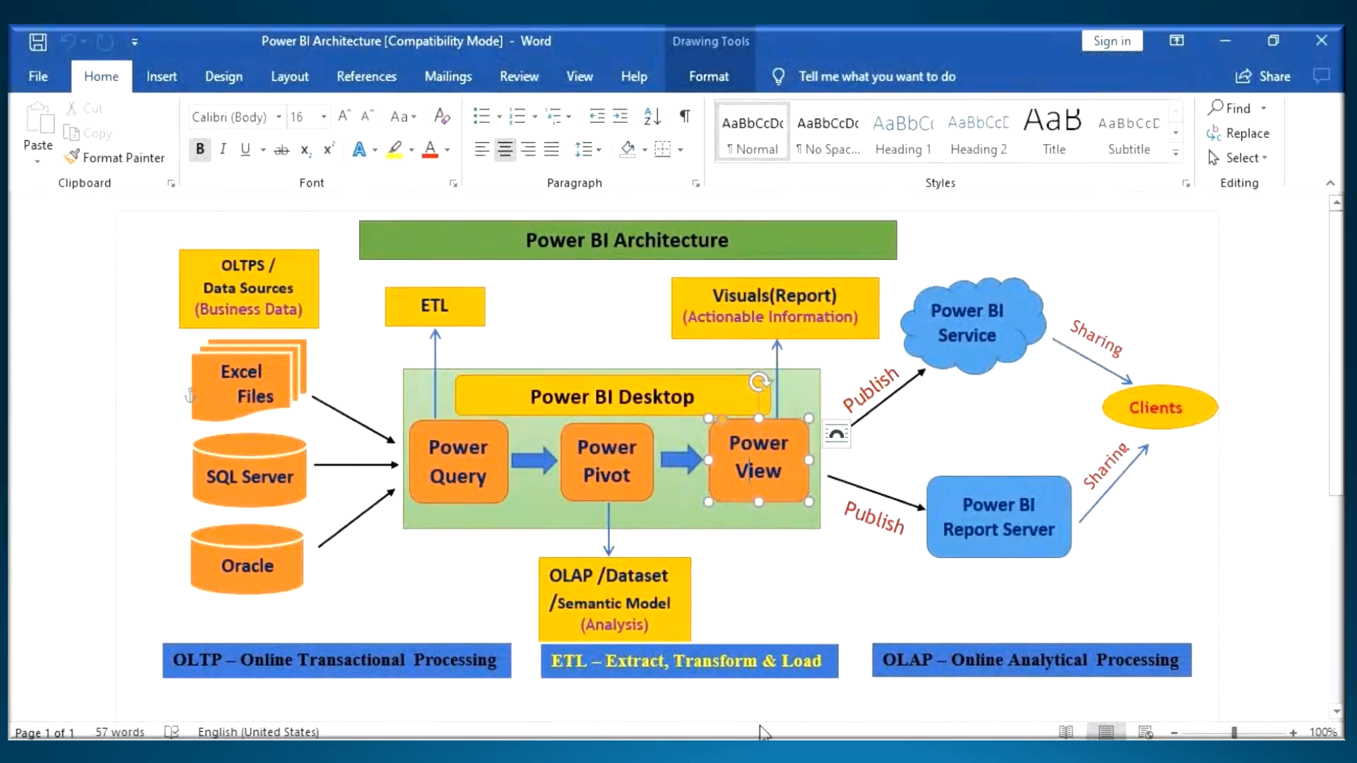
- Open Power View Schedule from the Notepad folder in File Explorer and select its complete Class 1 topic list for copying
left_click(597, 700)
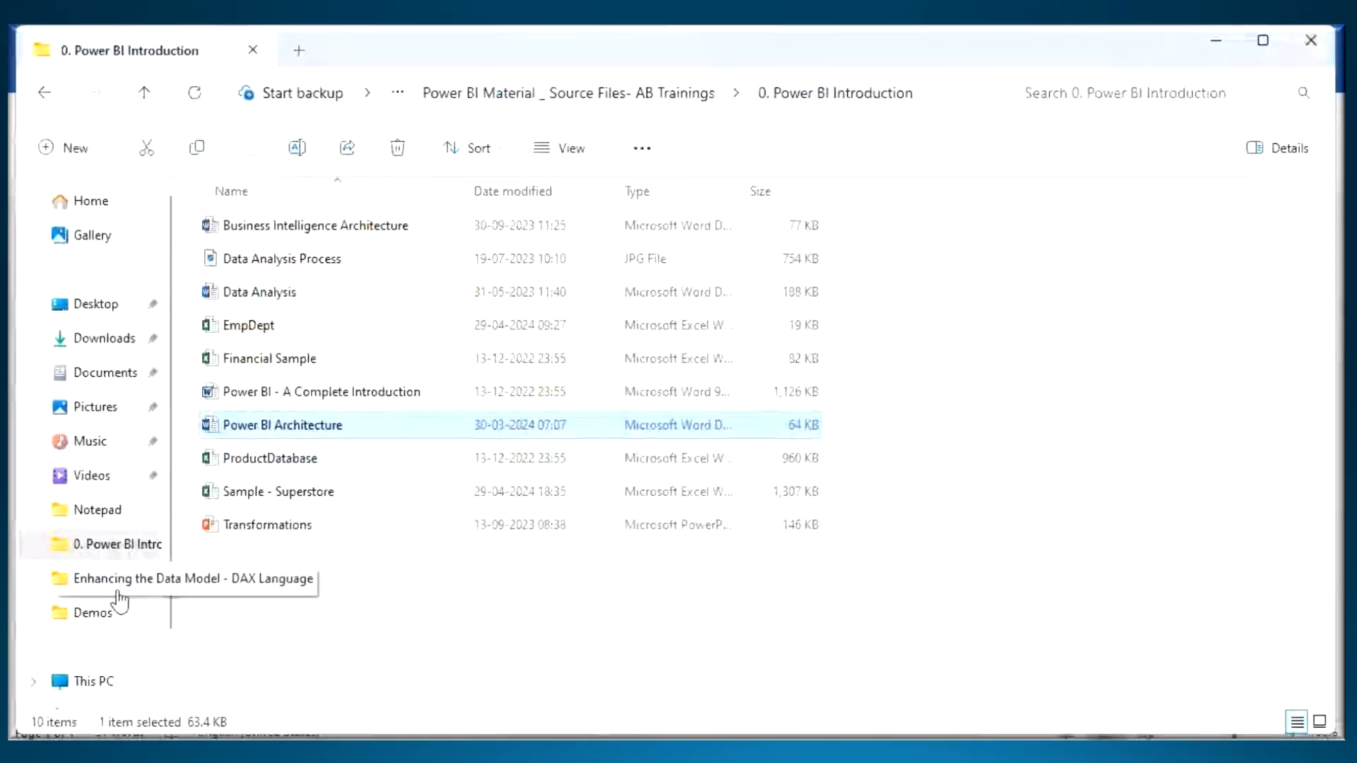
left_click(99, 510)
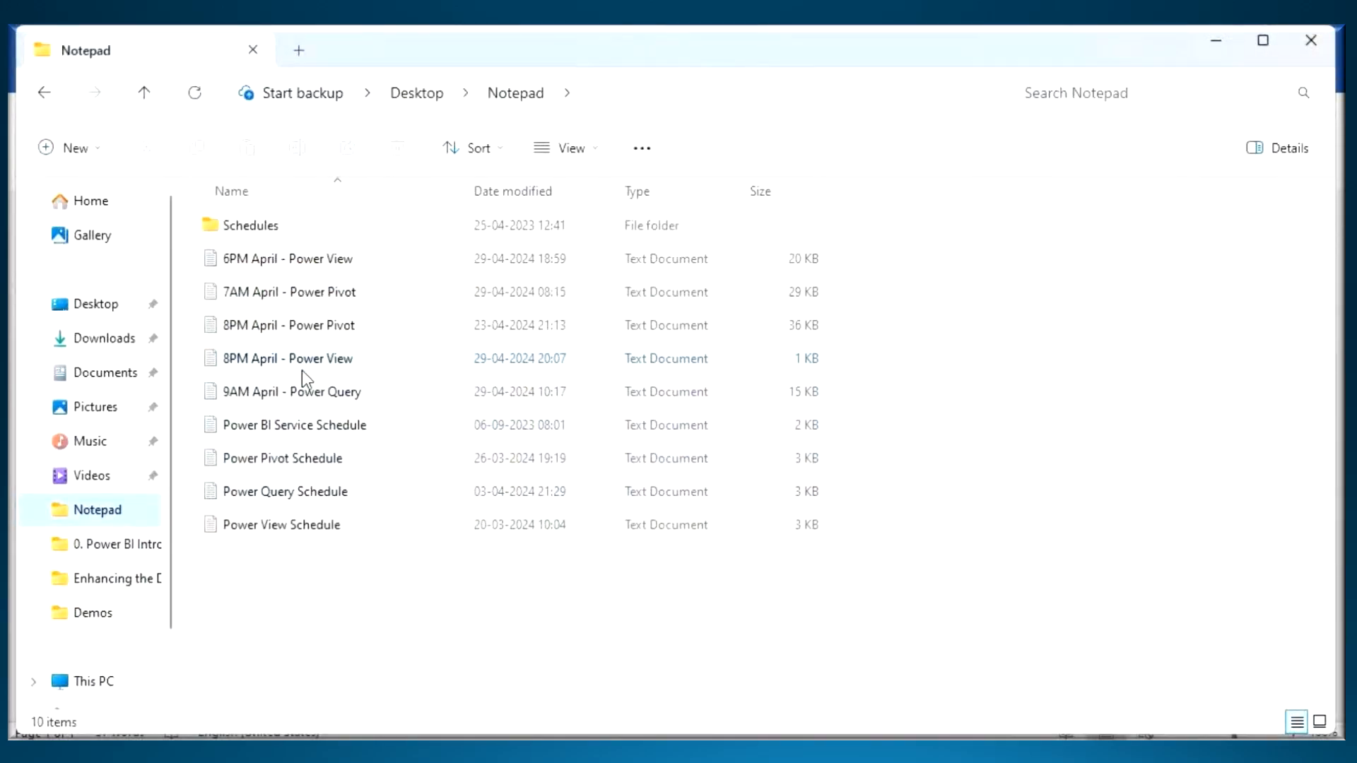
left_click(287, 527)
double_click(287, 526)
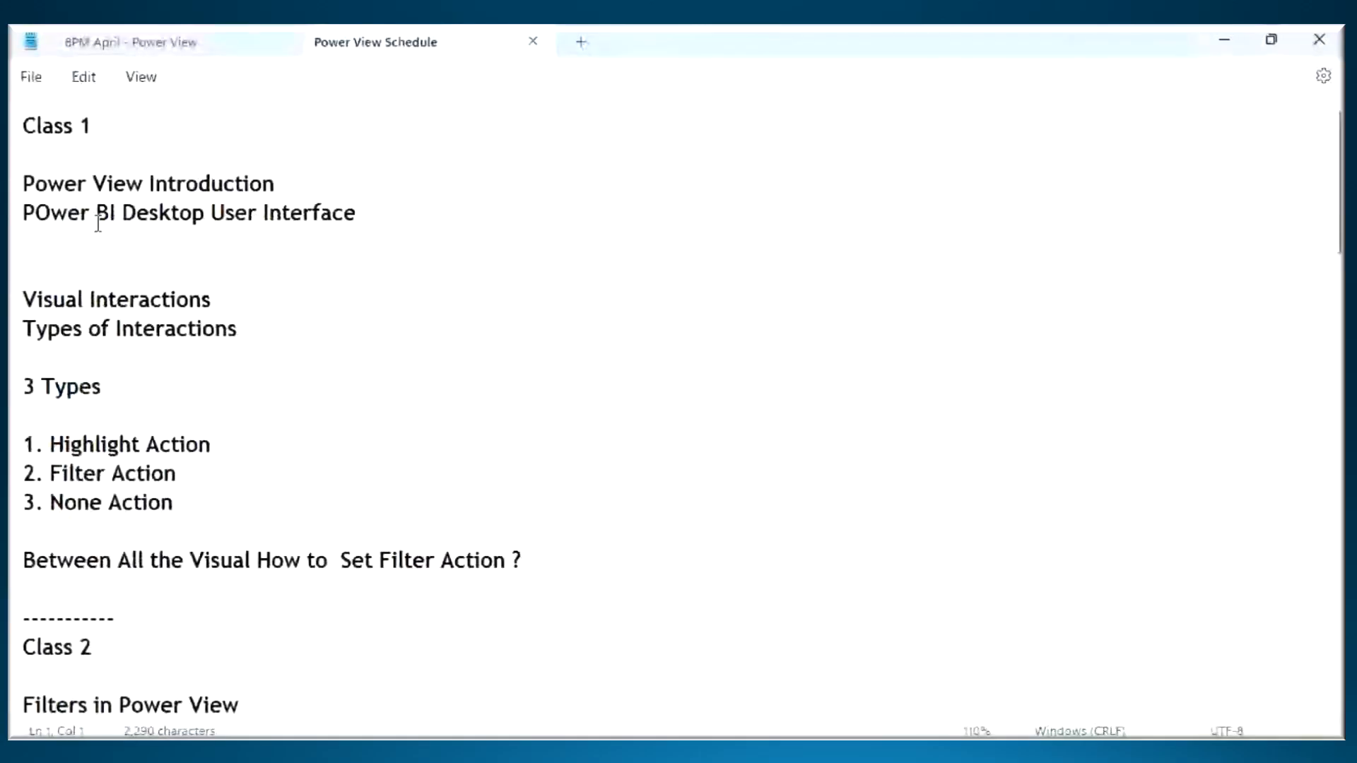
left_click_drag(27, 127, 572, 579)
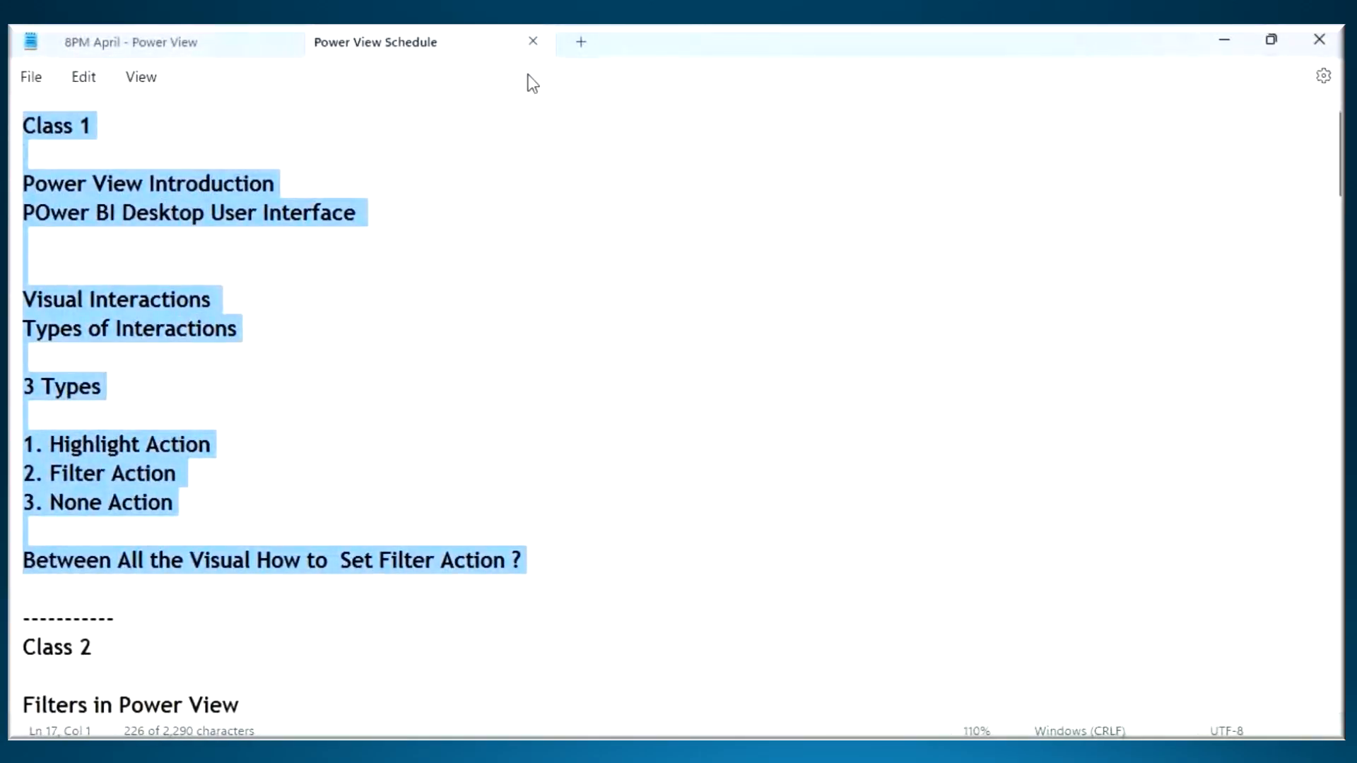
- Review the Class 1 and Class 2 topics in the Power View Schedule
scroll(202, 302, "down", 3)
left_click(132, 221)
left_click_drag(563, 505, 40, 277)
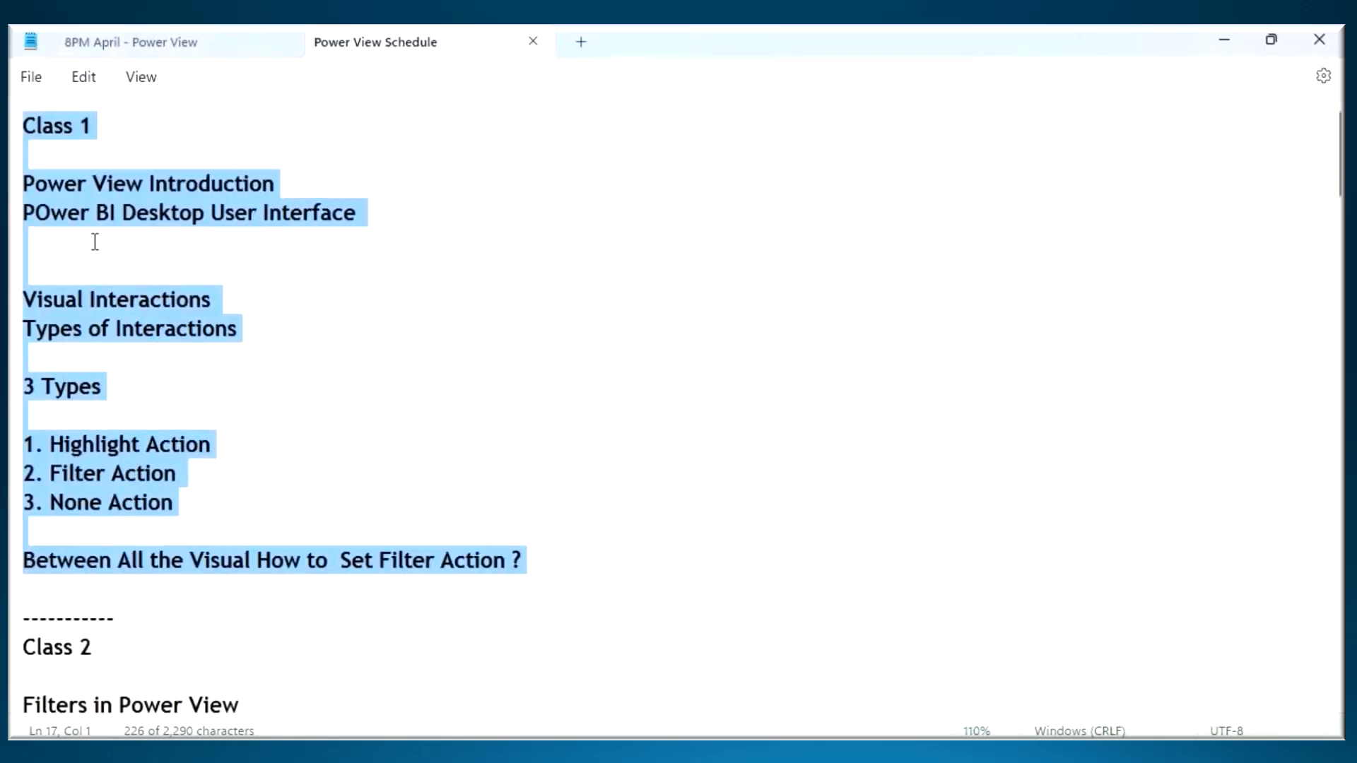
left_click(77, 139)
left_click_drag(36, 135, 217, 162)
scroll(235, 219, "down", 1)
scroll(236, 219, "down", 3)
left_click_drag(44, 248, 32, 654)
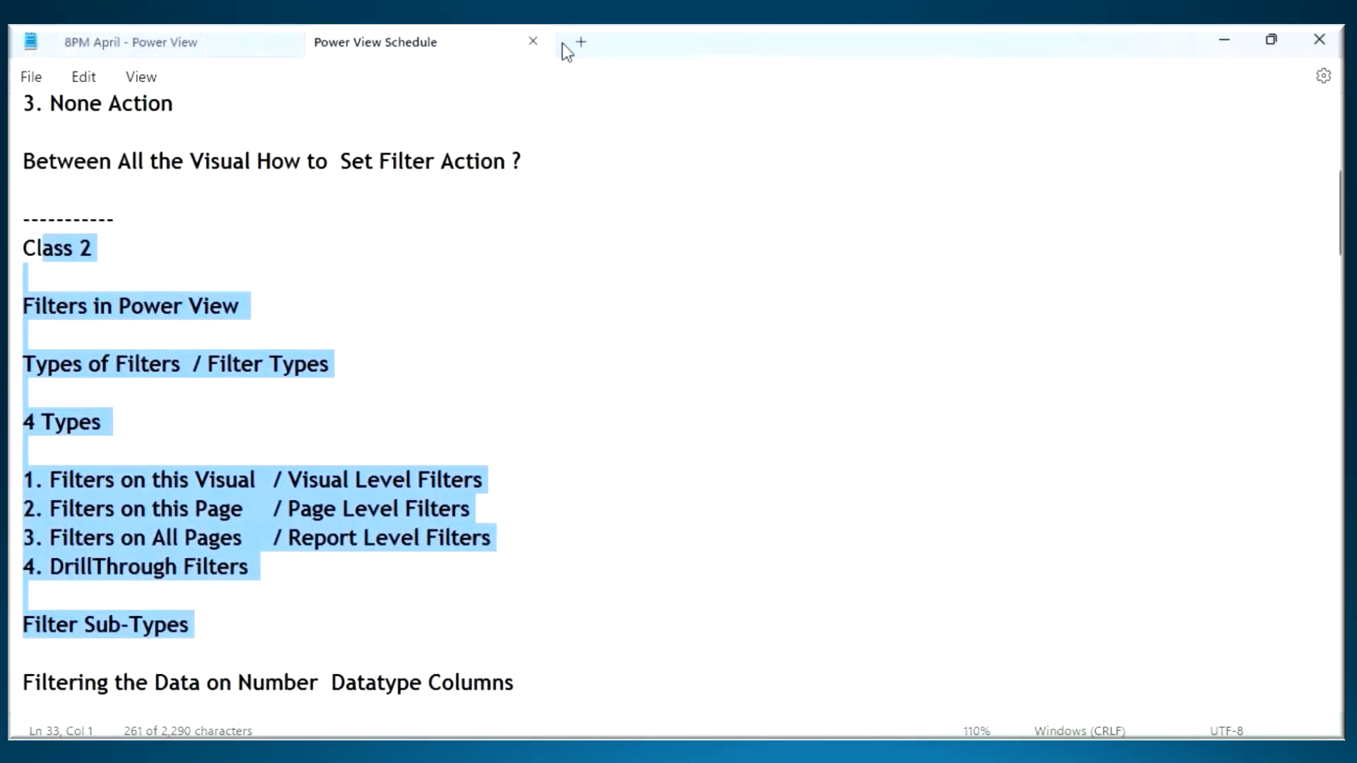
- Close the schedule and insert its Class 1 topics below the Power View heading in the notes, leaving blank lines for more text
left_click(534, 43)
left_click(101, 475)
left_click(193, 391)
left_click(191, 416)
key("Return")
key("Return")
key("Return")
key("Return")
key("Return")
key("Return")
key("Return")
key("Return")
key("Return")
key("Return")
key("Return")
key("Return")
key("Return")
key("Return")
key("Return")
key("Return")
key("Return")
key("Return")
key("Return")
key("Return")
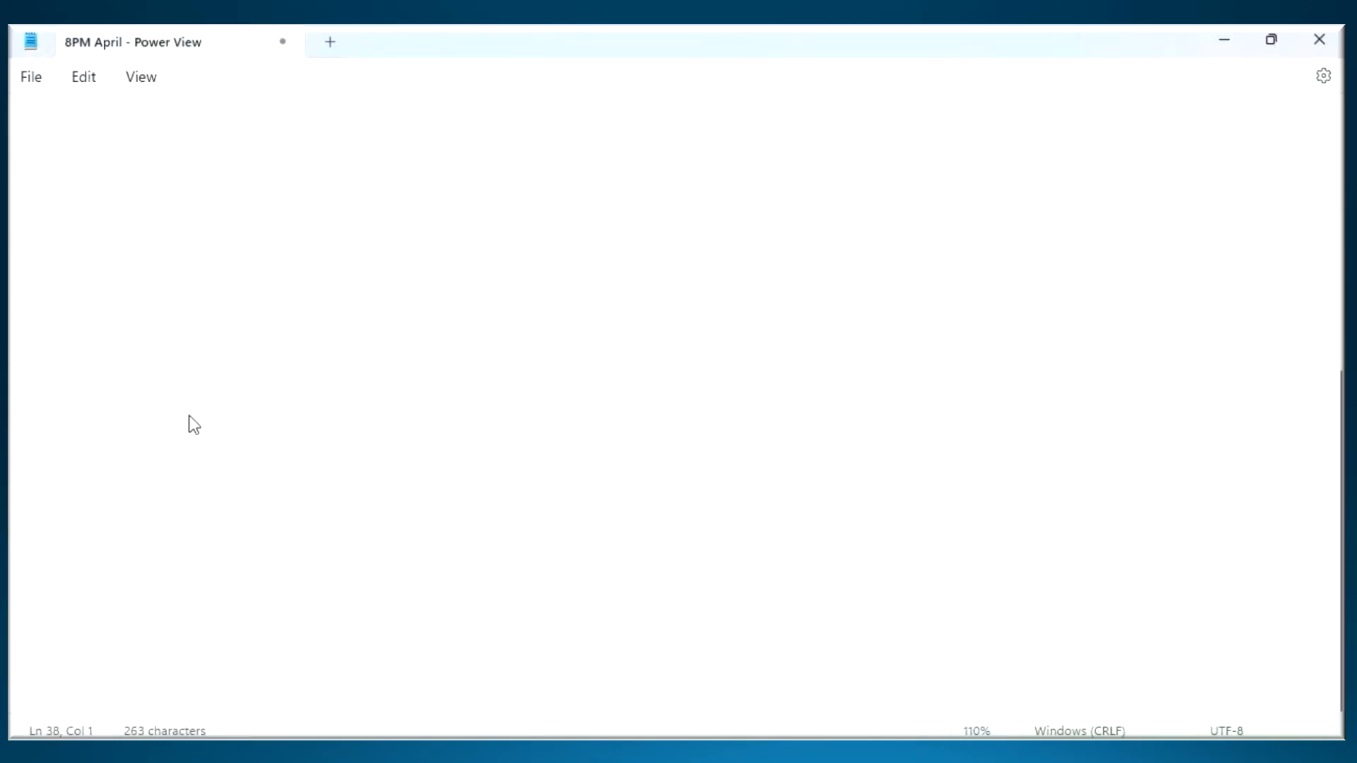
key("Return")
key("Return")
key("Return")
key("Return")
key("Return")
key("Return")
key("Return")
key("Return")
key("Return")
key("Return")
key("Return")
key("Return")
key("Return")
key("Return")
key("Return")
key("Return")
key("Return")
key("Return")
key("Return")
key("Return")
key("ctrl+s")
- Go through the Class 1 list, highlighting Power View Introduction, the Power BI Desktop user interface and the Visual Interactions topics
scroll(167, 485, "up", 15)
scroll(53, 309, "up", 3)
scroll(54, 332, "down", 3)
left_click(41, 286)
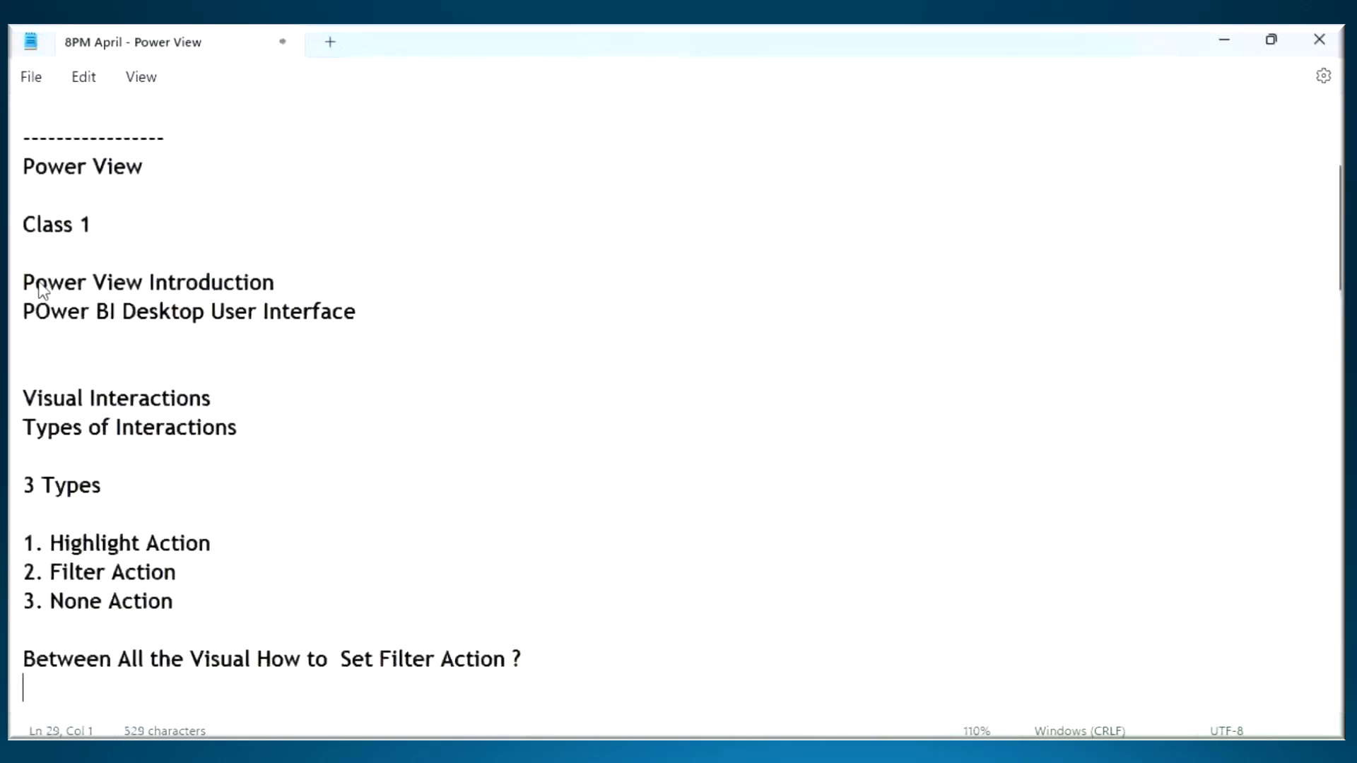
scroll(135, 340, "up", 1)
left_click_drag(46, 322, 249, 376)
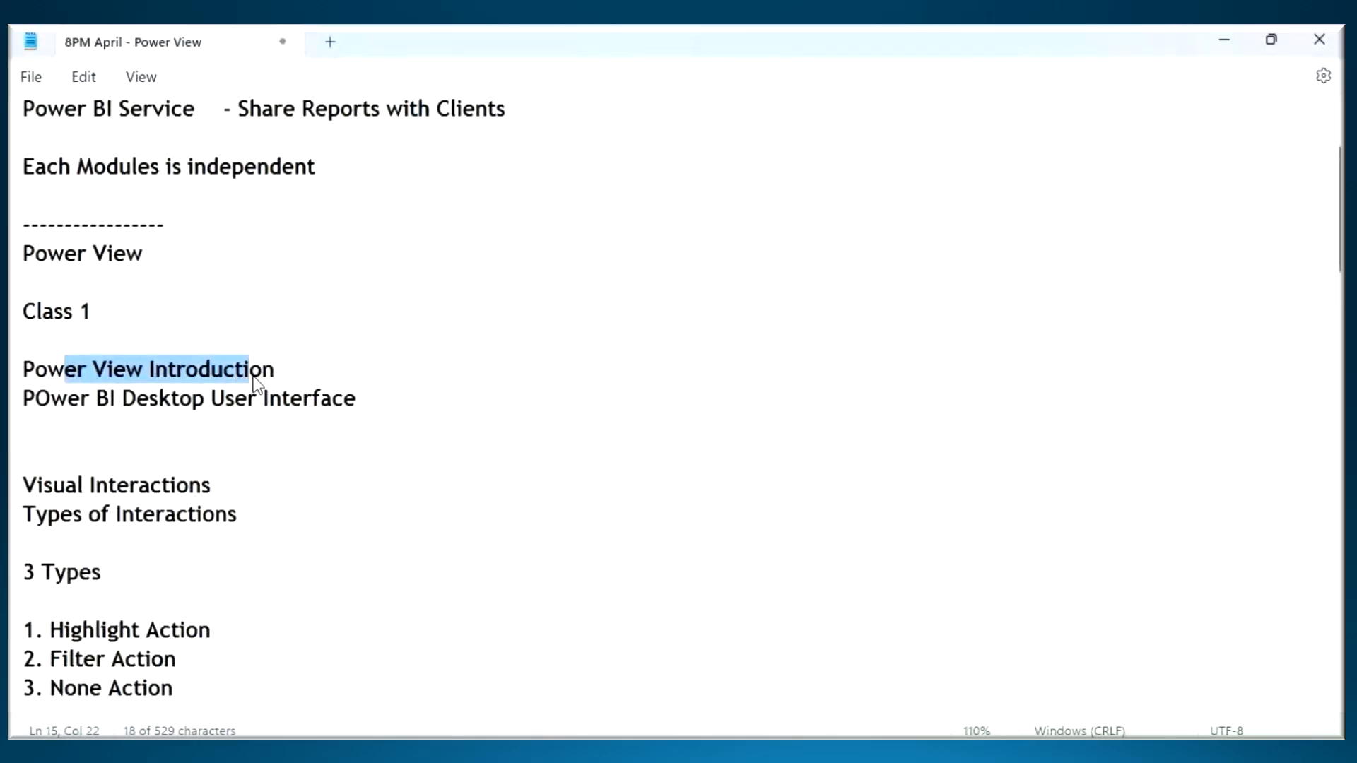
left_click(28, 425)
left_click_drag(51, 403, 347, 406)
scroll(348, 407, "down", 2)
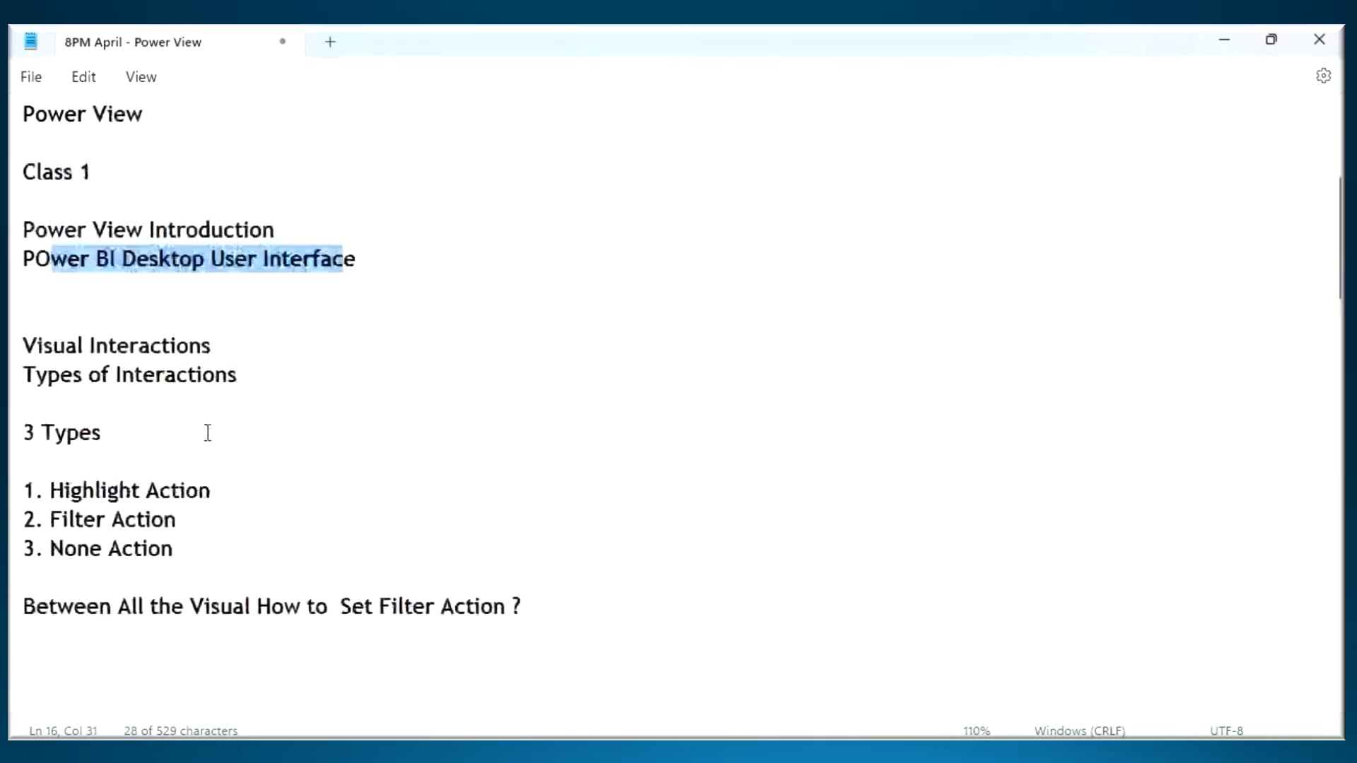
left_click_drag(24, 309, 557, 574)
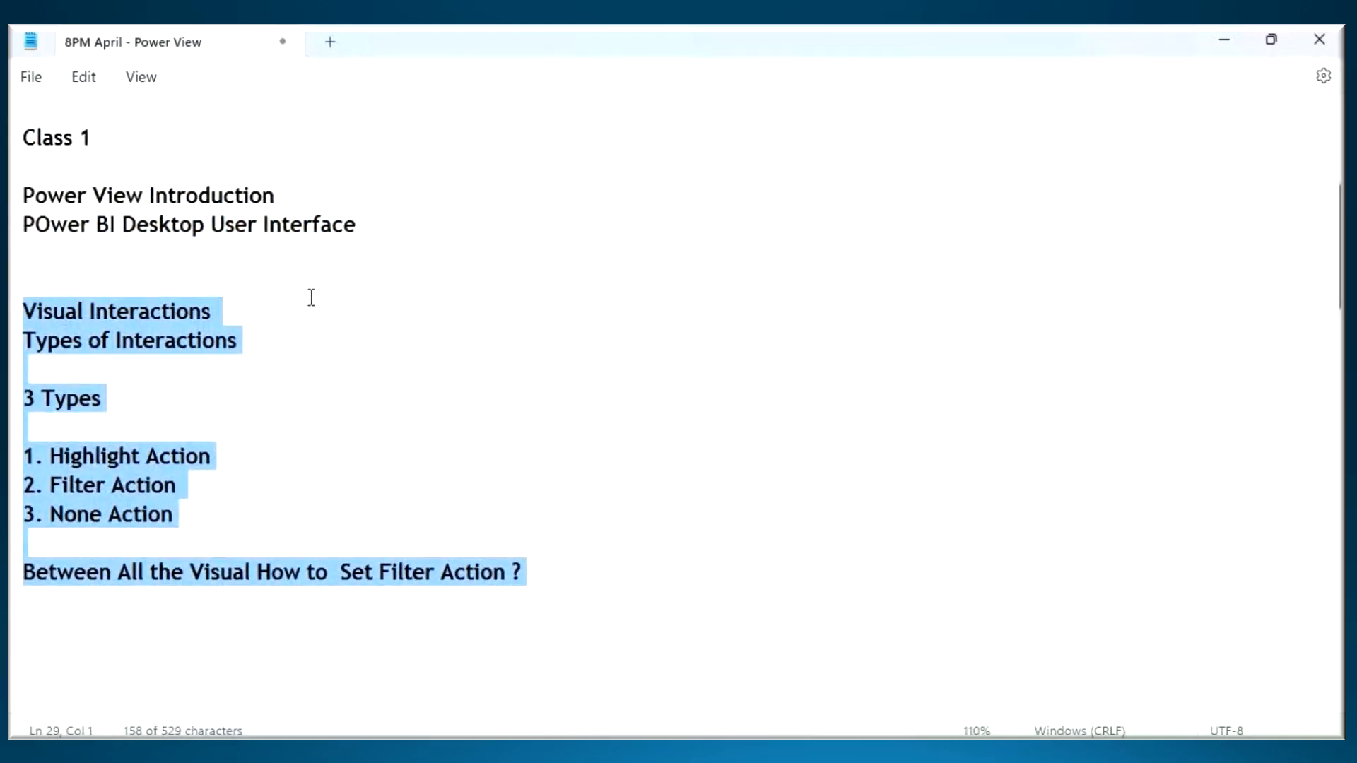
- Tick the two introductory topics and box the Visual Interactions block with screen annotations, then clear the markings
key("ctrl+2")
mouse_move(281, 174)
left_mouse_down()
mouse_move(291, 203)
mouse_move(434, 91)
left_mouse_up()
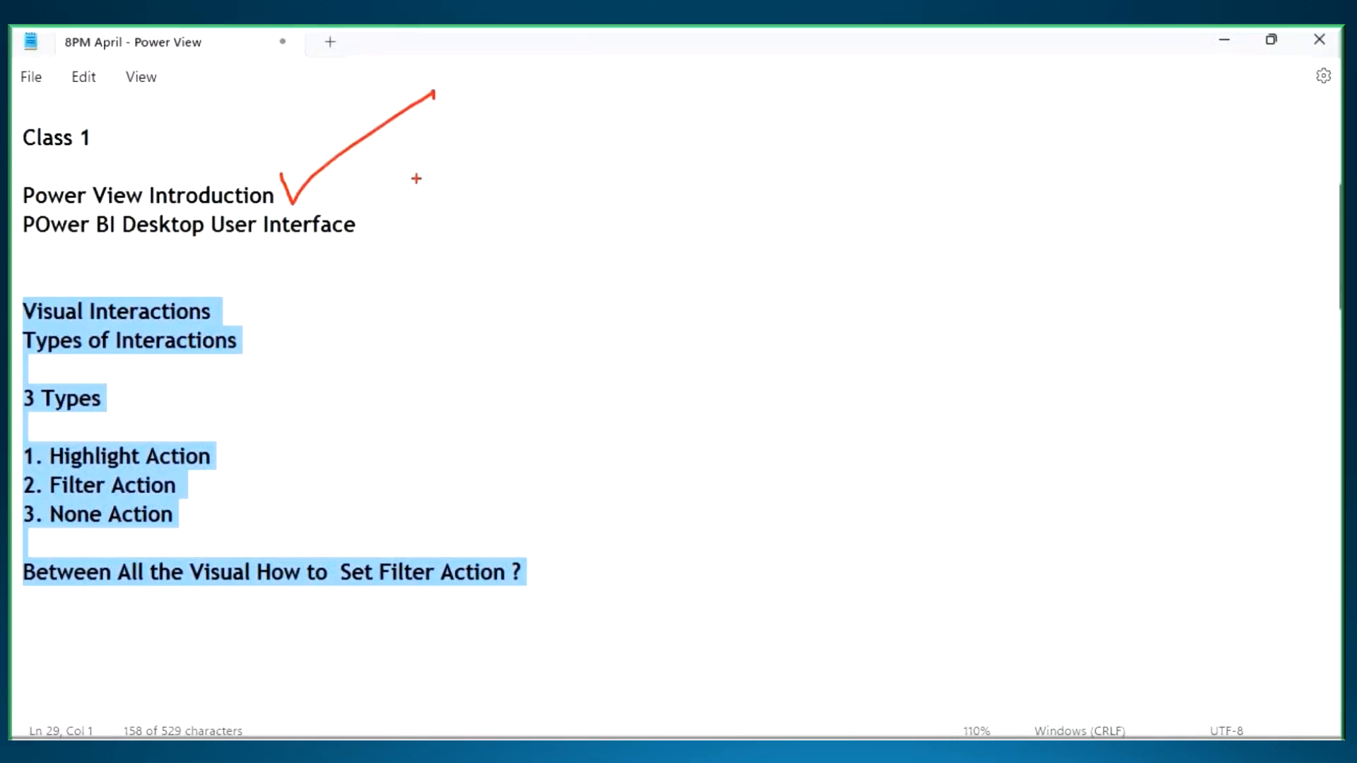
left_click_drag(85, 243, 186, 248)
mouse_move(361, 214)
left_mouse_down()
mouse_move(384, 247)
mouse_move(473, 174)
left_mouse_up()
mouse_move(19, 295)
left_mouse_down()
mouse_move(339, 502)
mouse_move(609, 601)
left_mouse_up()
left_click_drag(220, 244, 395, 239)
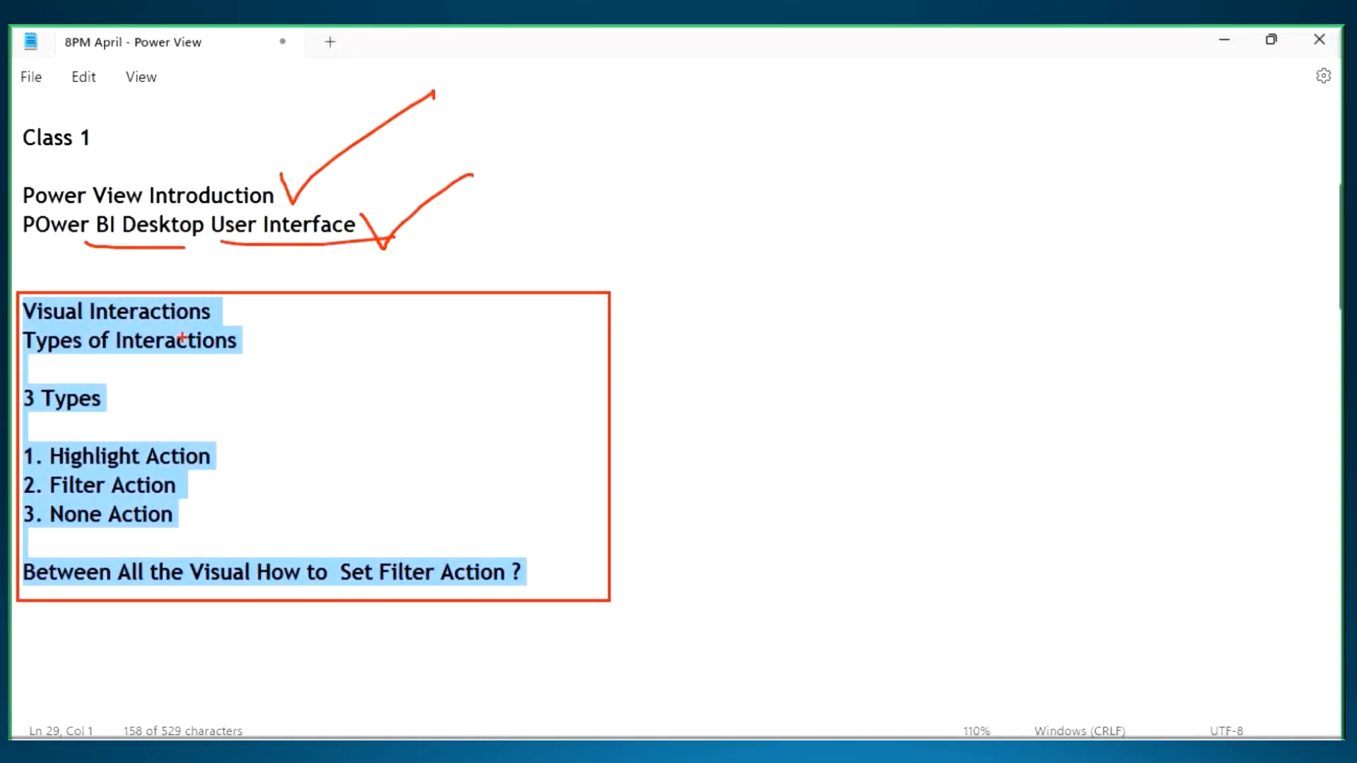
left_click_drag(59, 322, 228, 319)
mouse_move(22, 287)
left_mouse_down()
mouse_move(551, 622)
mouse_move(613, 606)
left_mouse_up()
left_click_drag(579, 447, 799, 413)
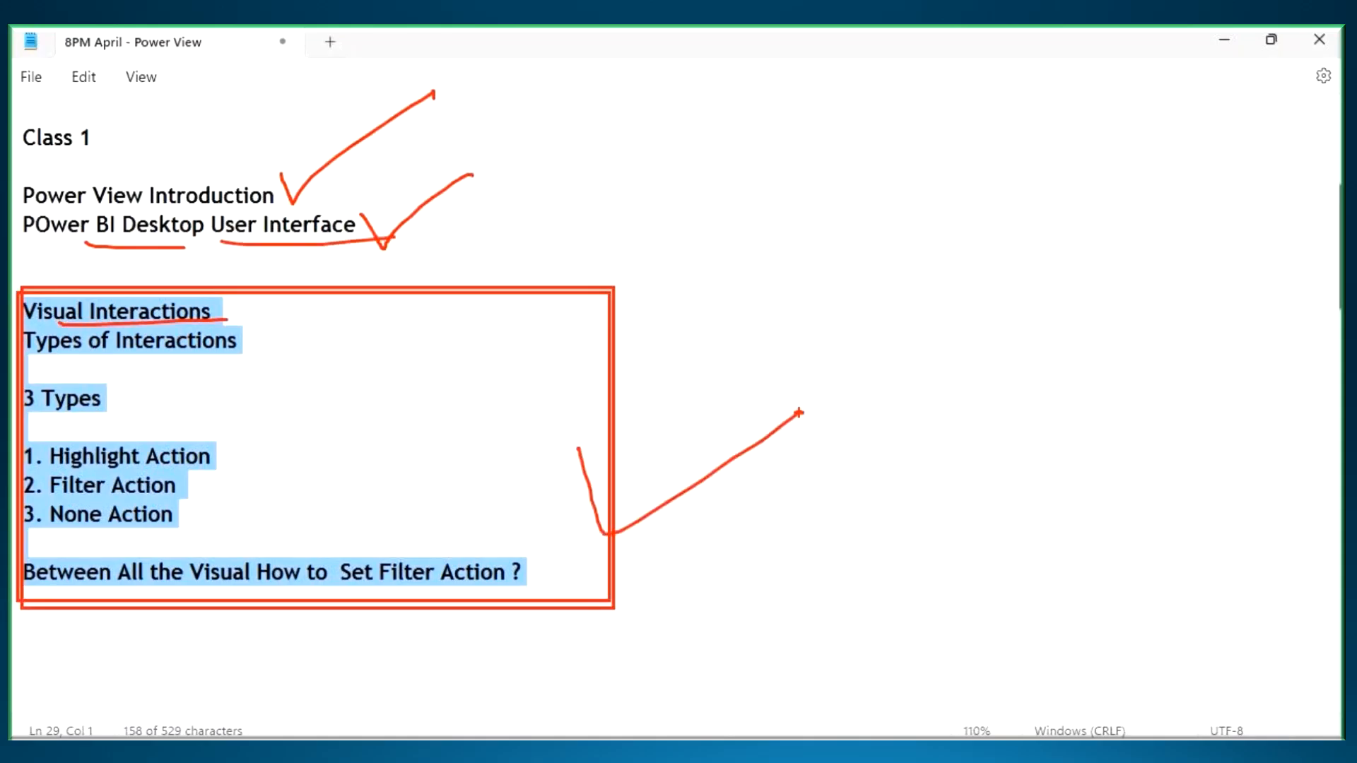
key("Escape")
left_click(239, 151)
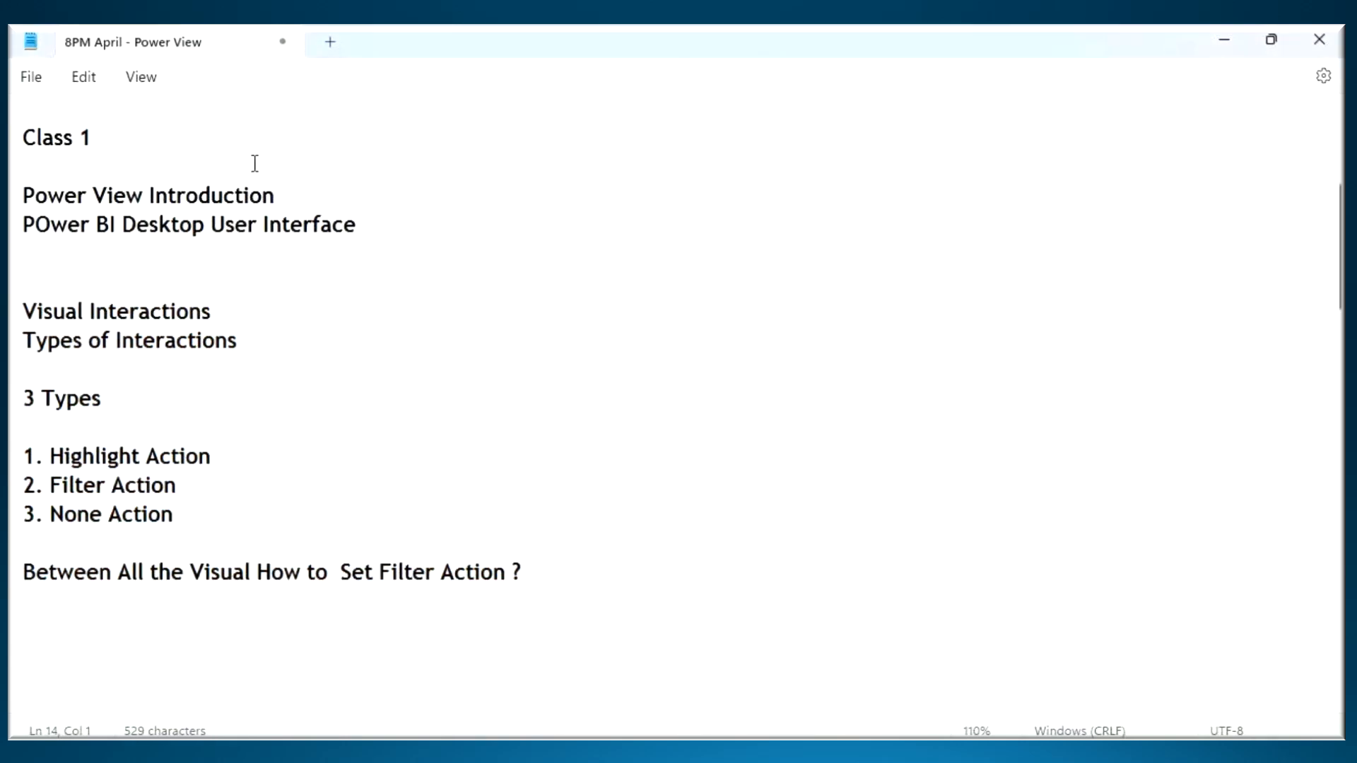
left_click(820, 751)
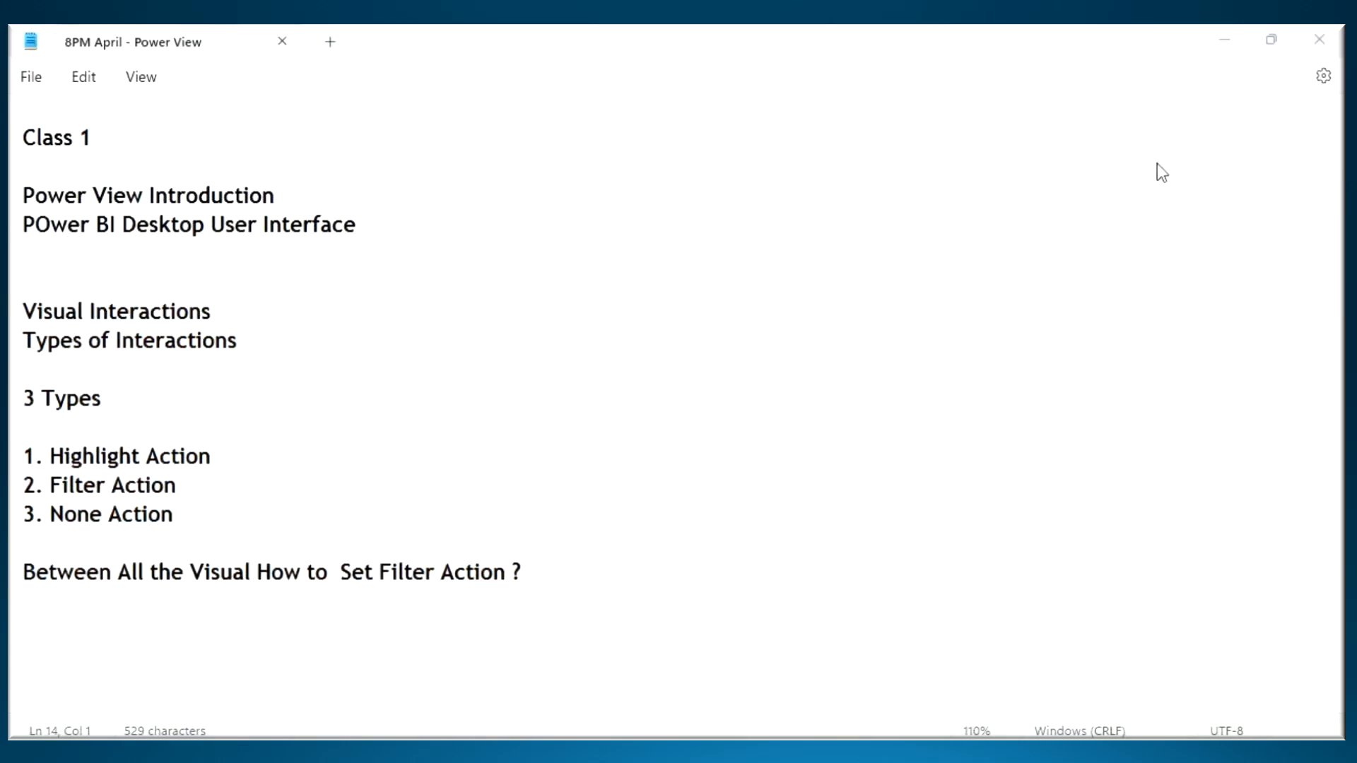
left_click(1227, 42)
left_click(115, 292)
left_click(47, 196)
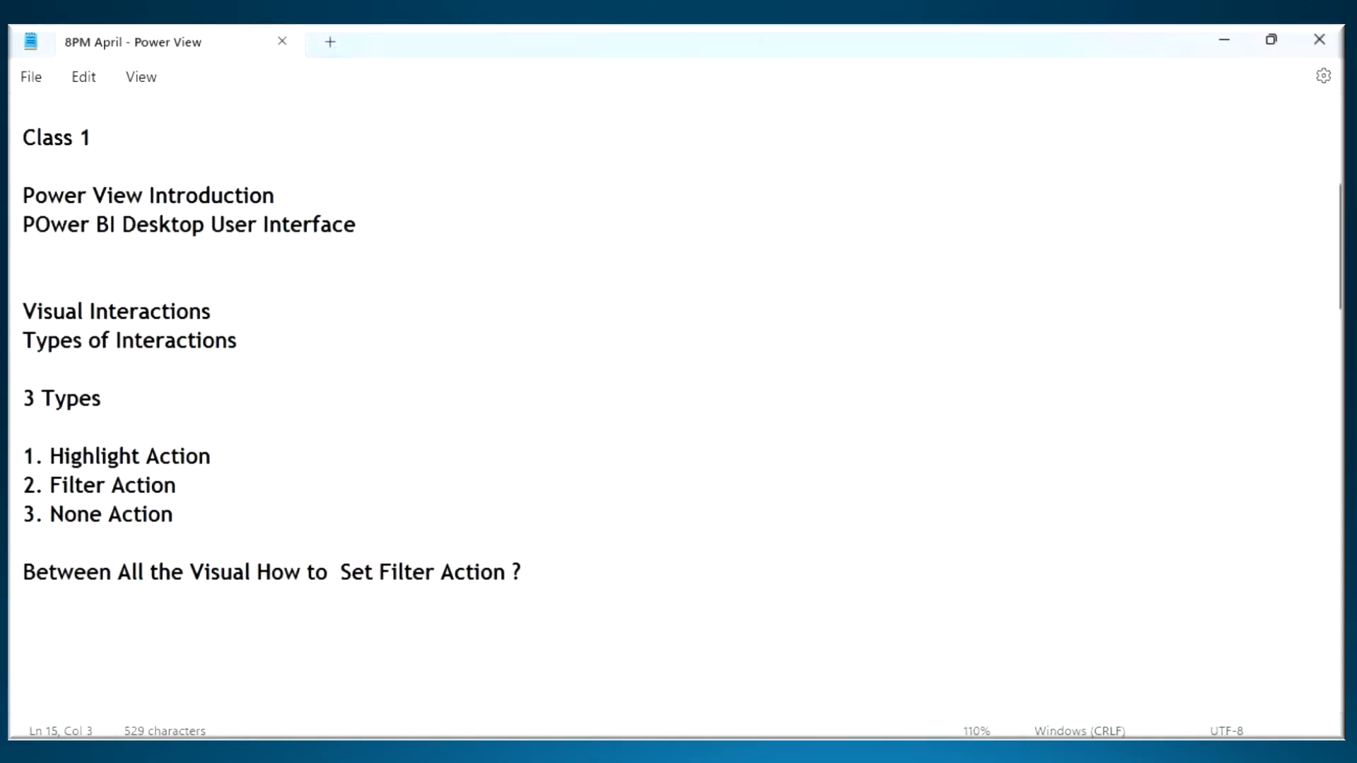
- Switch to the Power BI Architecture document, circle Power View, draw an arrow to Power BI Desktop and clear the markings
key("alt+Tab")
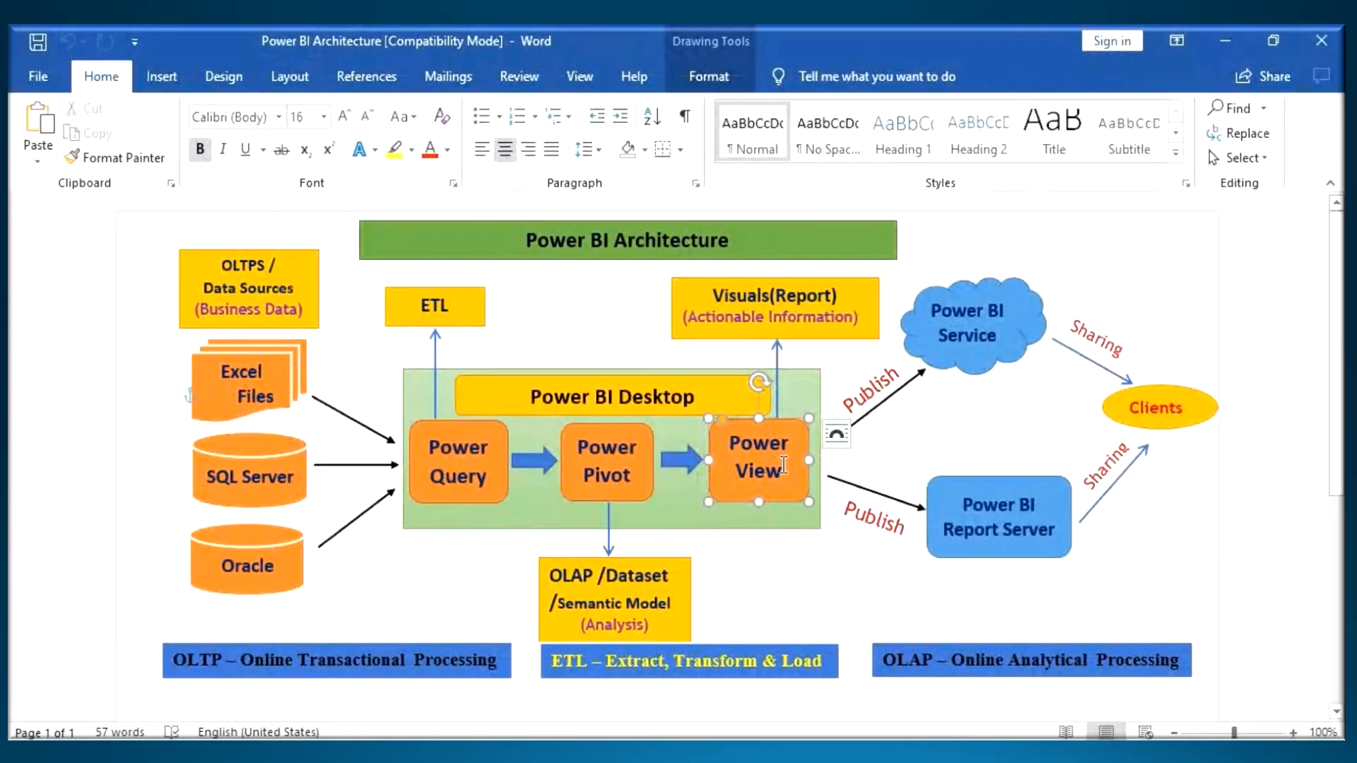
key("ctrl+2")
mouse_move(802, 437)
left_mouse_down()
mouse_move(769, 417)
mouse_move(729, 483)
mouse_move(822, 417)
mouse_move(628, 318)
mouse_move(620, 369)
mouse_move(650, 330)
left_mouse_up()
left_click_drag(572, 417, 689, 400)
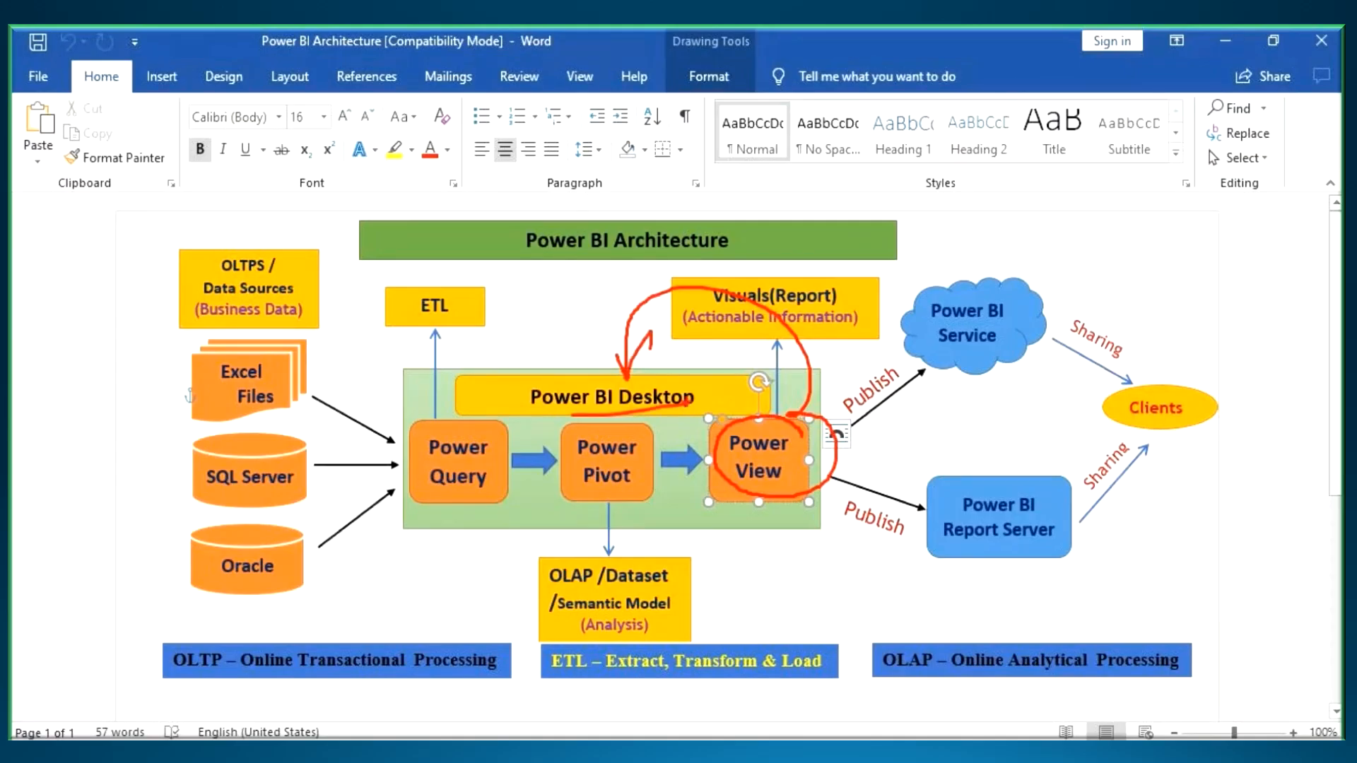
key("Escape")
- Launch Power BI Desktop from the desktop, create a new blank report and briefly underline the application's title
key("super+d")
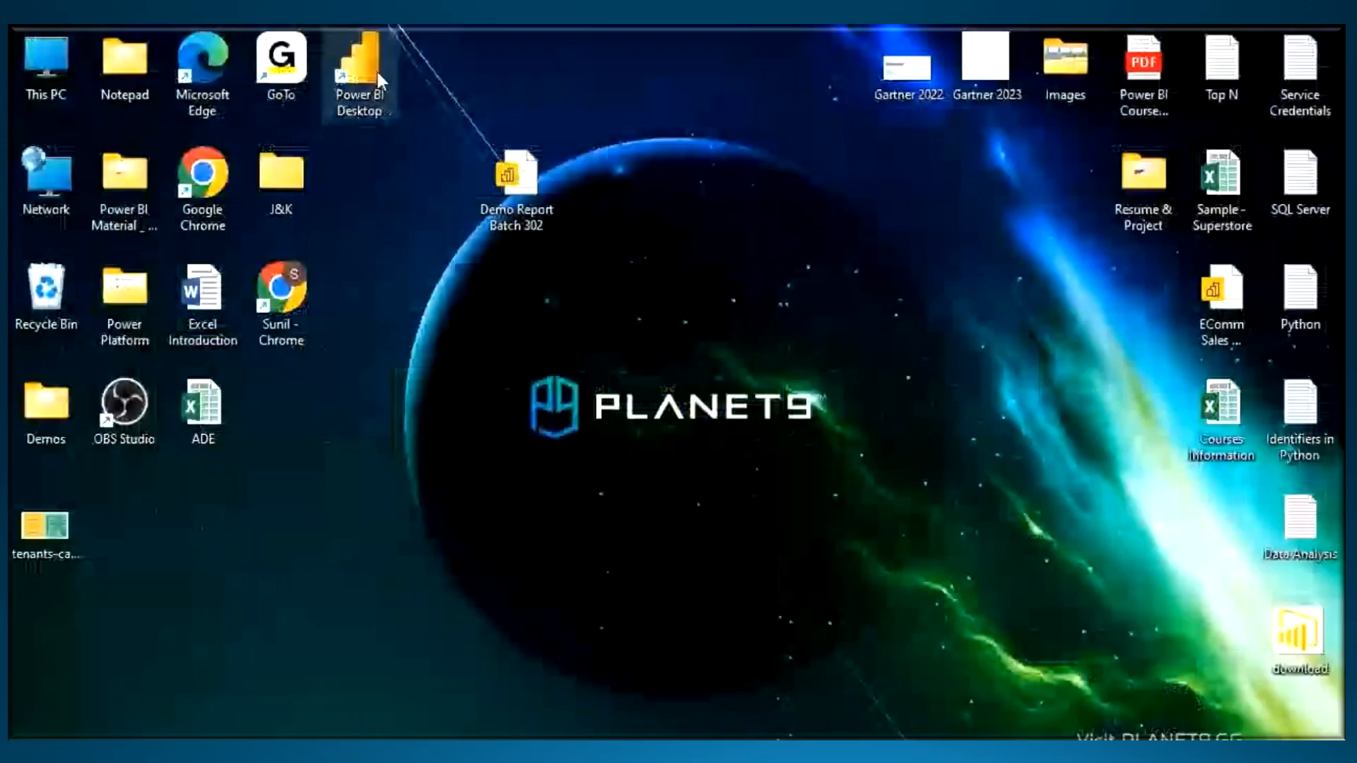
double_click(363, 68)
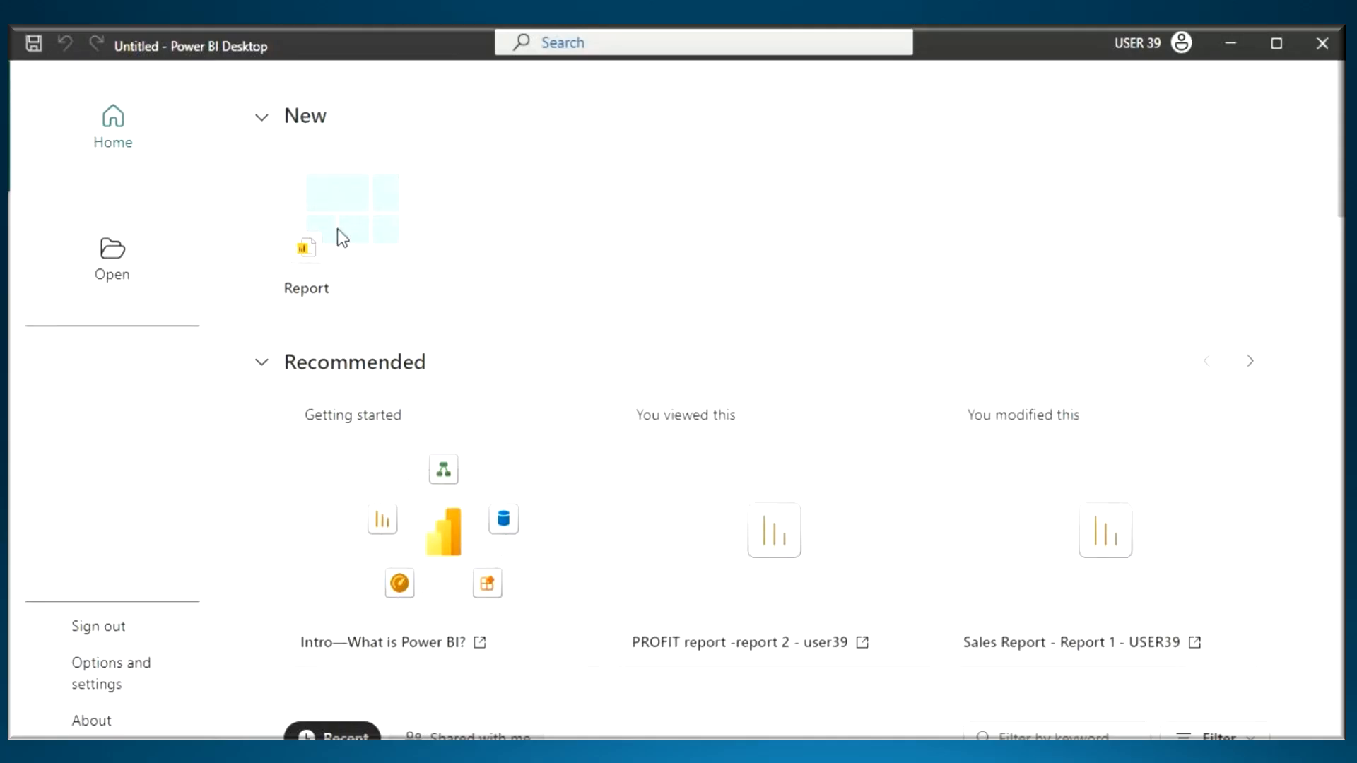
left_click(345, 210)
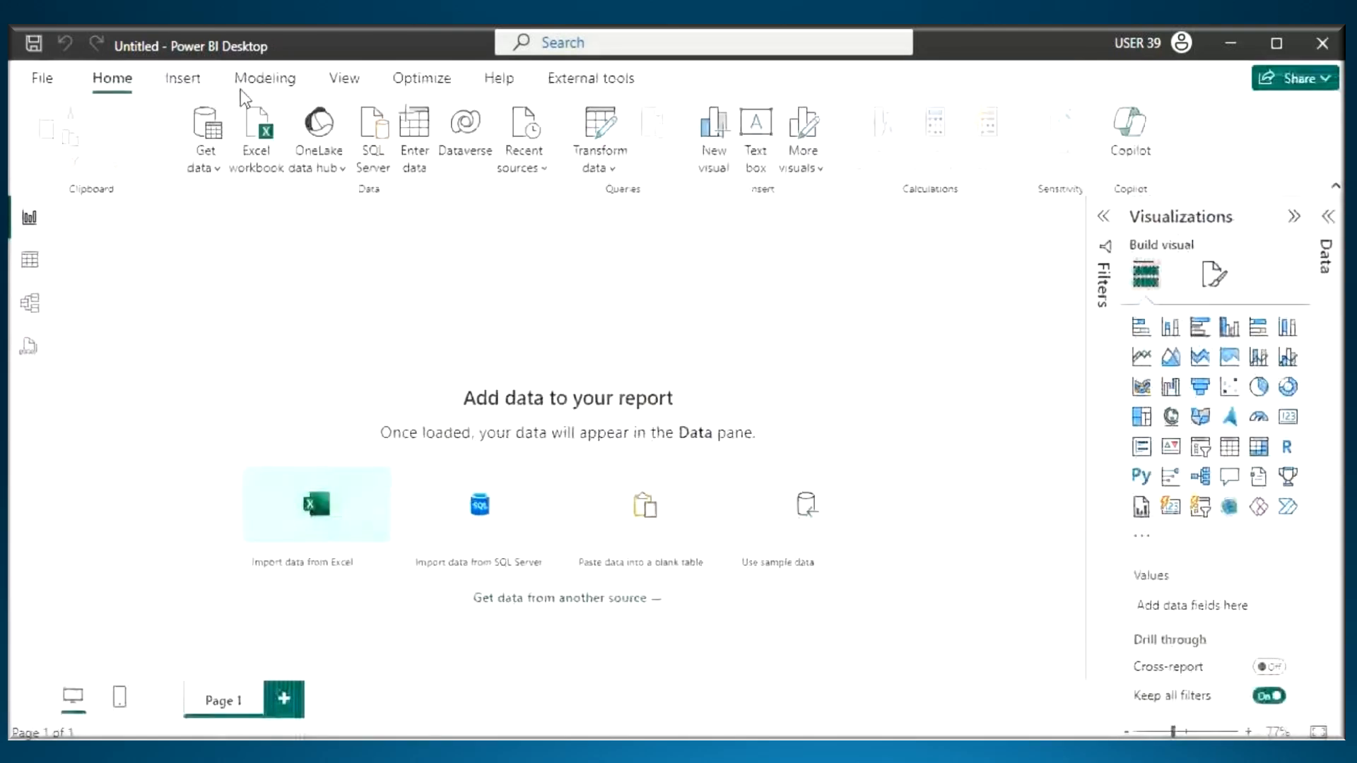
left_click_drag(188, 63, 272, 65)
key("Escape")
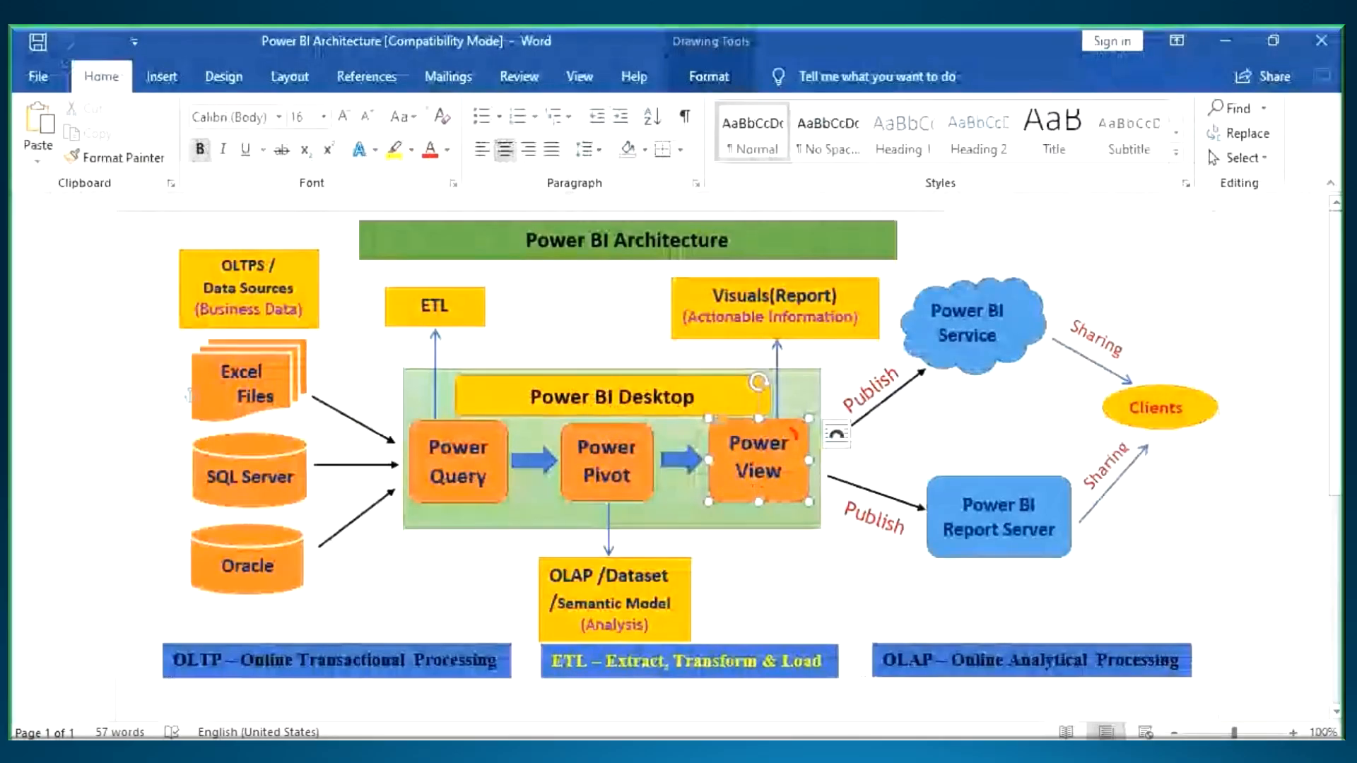
- Return to the architecture diagram in Word and mark how Power Pivot tables feed Power View and its Visuals (Report) output
mouse_move(696, 461)
left_mouse_down()
mouse_move(738, 498)
mouse_move(795, 424)
mouse_move(777, 339)
mouse_move(804, 357)
mouse_move(813, 389)
mouse_move(780, 411)
left_mouse_up()
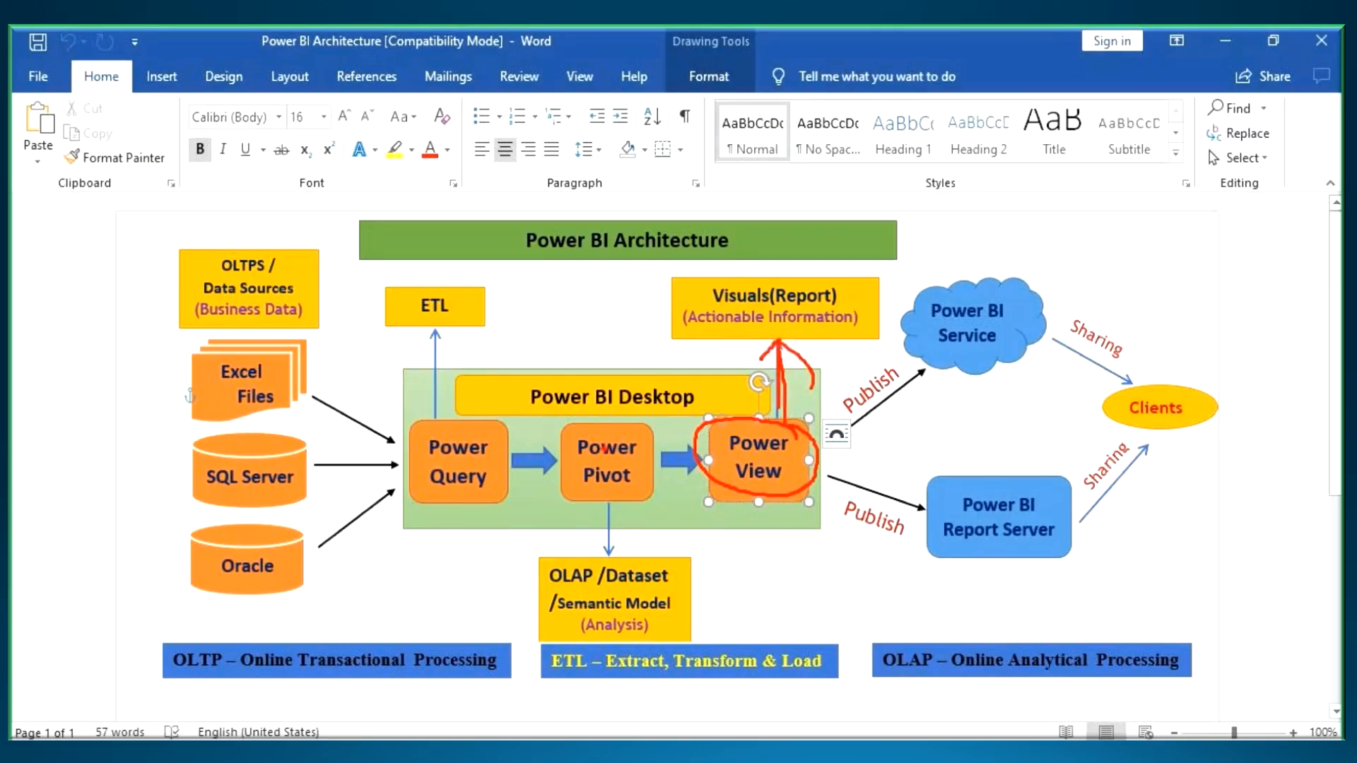
mouse_move(639, 428)
left_mouse_down()
mouse_move(580, 421)
mouse_move(562, 467)
mouse_move(618, 498)
mouse_move(615, 438)
mouse_move(594, 512)
mouse_move(670, 521)
left_mouse_up()
mouse_move(550, 510)
left_mouse_down()
mouse_move(598, 463)
mouse_move(633, 461)
mouse_move(628, 432)
mouse_move(587, 523)
mouse_move(635, 436)
left_mouse_up()
mouse_move(644, 490)
left_mouse_down()
mouse_move(746, 514)
mouse_move(755, 484)
mouse_move(788, 497)
left_mouse_up()
left_click_drag(721, 309, 847, 309)
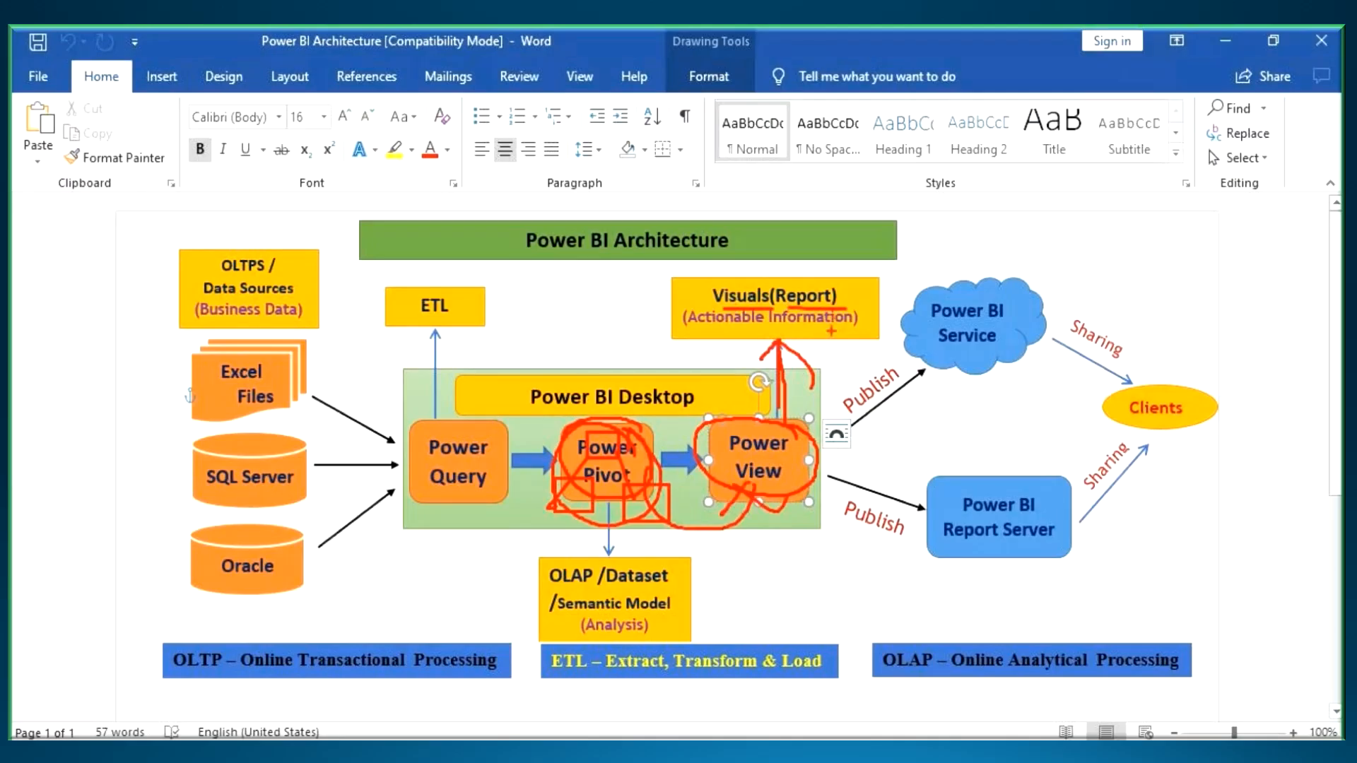
mouse_move(622, 417)
left_mouse_down()
mouse_move(560, 495)
mouse_move(675, 484)
mouse_move(622, 413)
left_mouse_up()
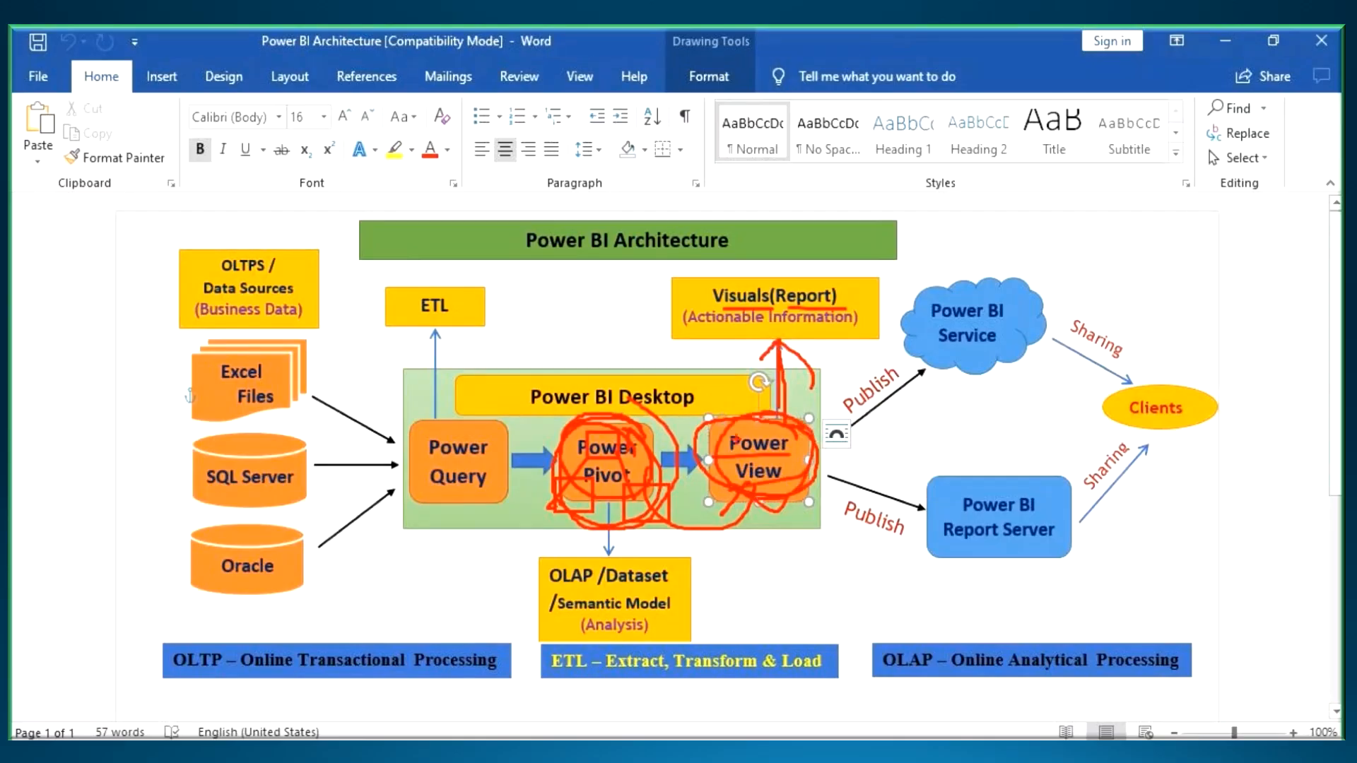
key("Escape")
left_click(622, 470)
triple_click(622, 470)
- Switch to the Power View notes in Notepad and add the line "To Work with Power View Software we need Some Tables in Power Pivot"
key("alt+Tab")
left_click(103, 609)
scroll(120, 558, "down", 3)
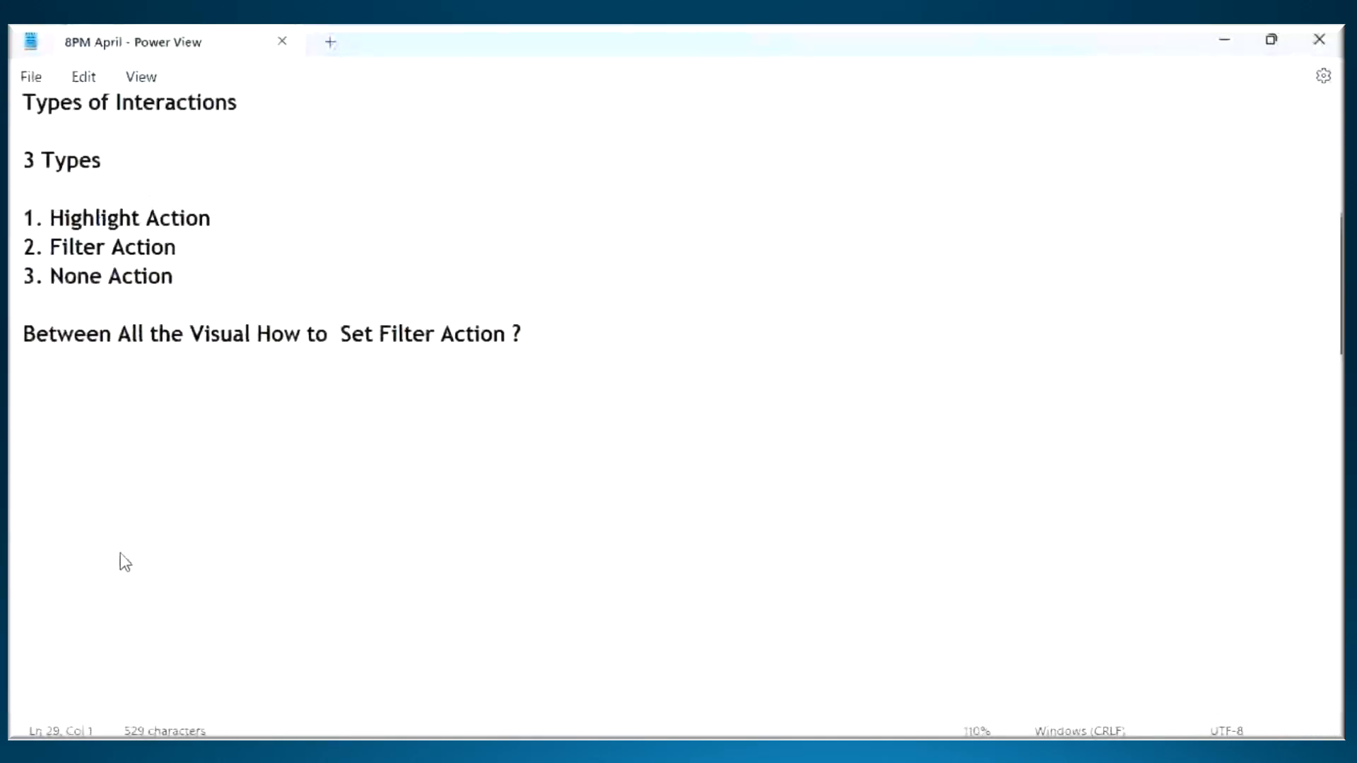
scroll(121, 554, "down", 1)
key("Return")
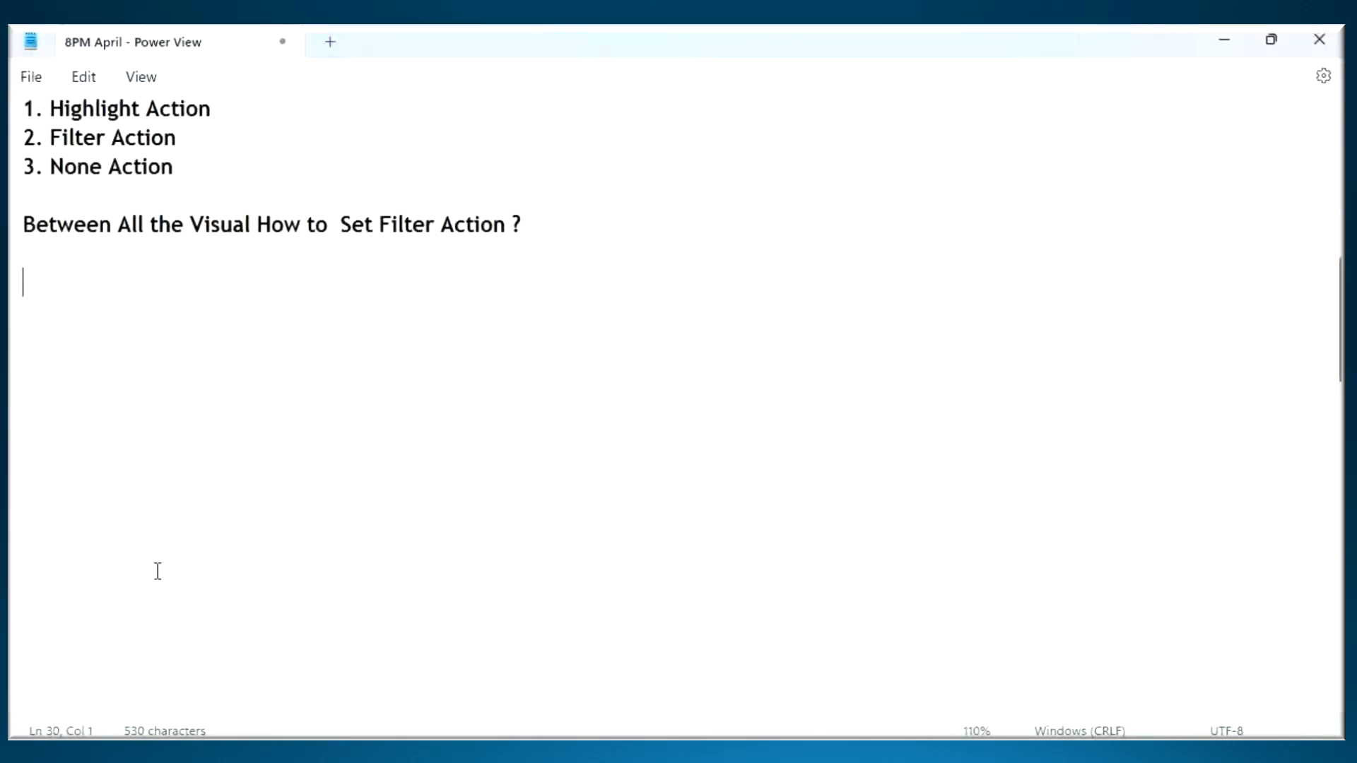
type("To Work with ")
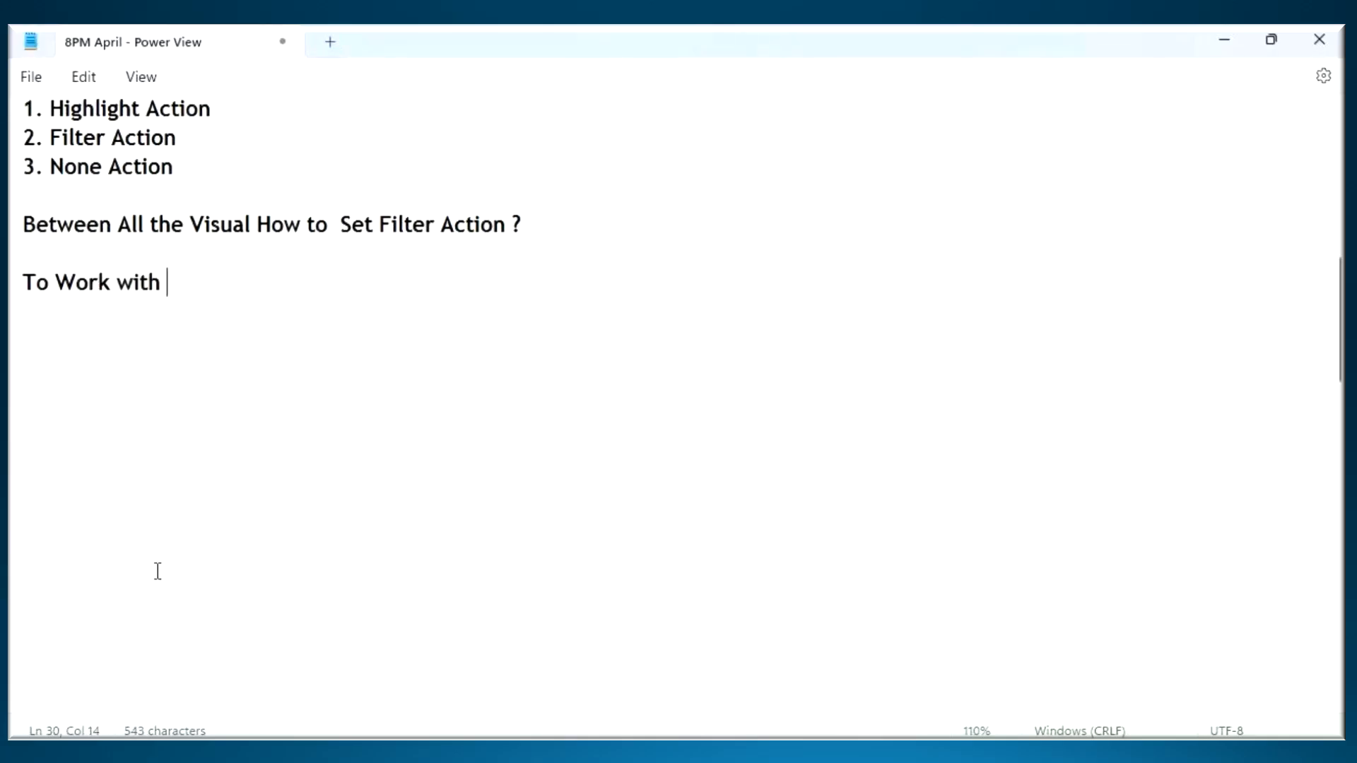
type("Power View ")
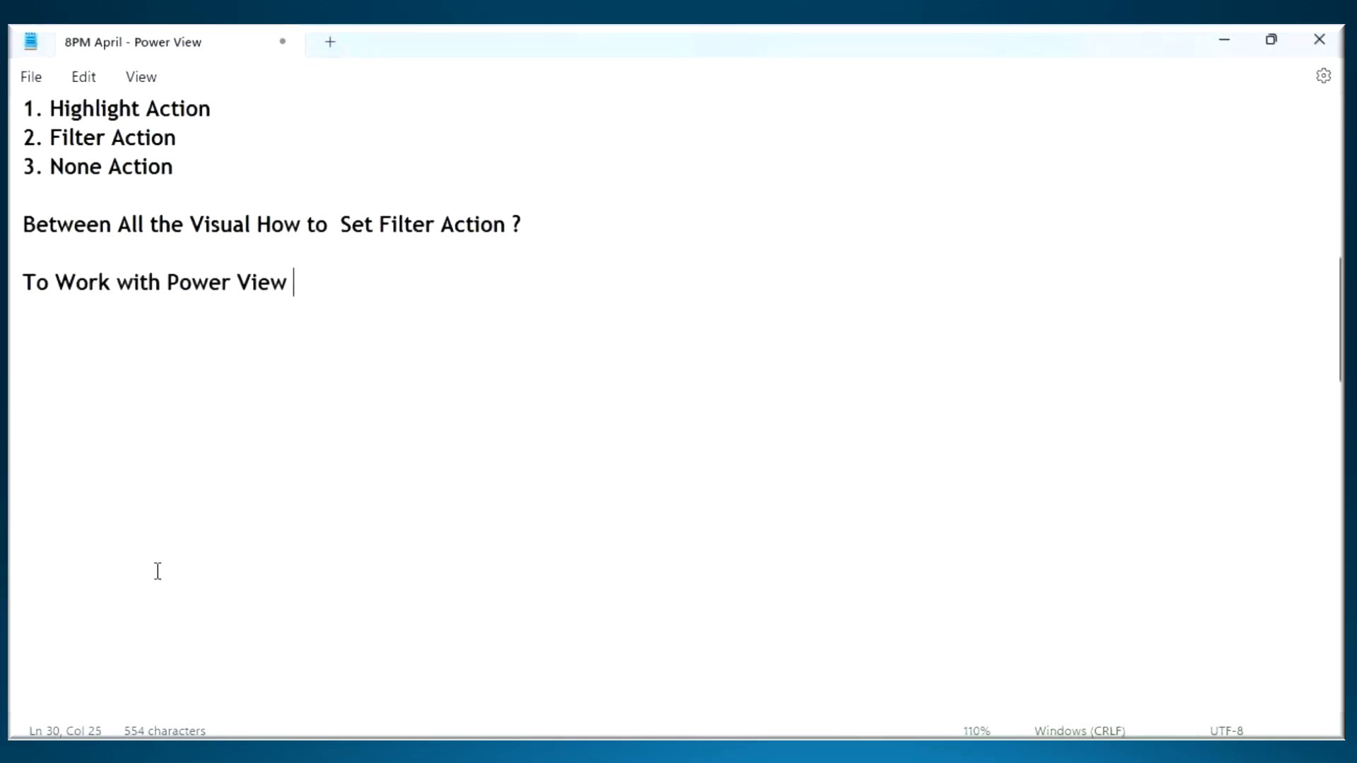
type("Software we ")
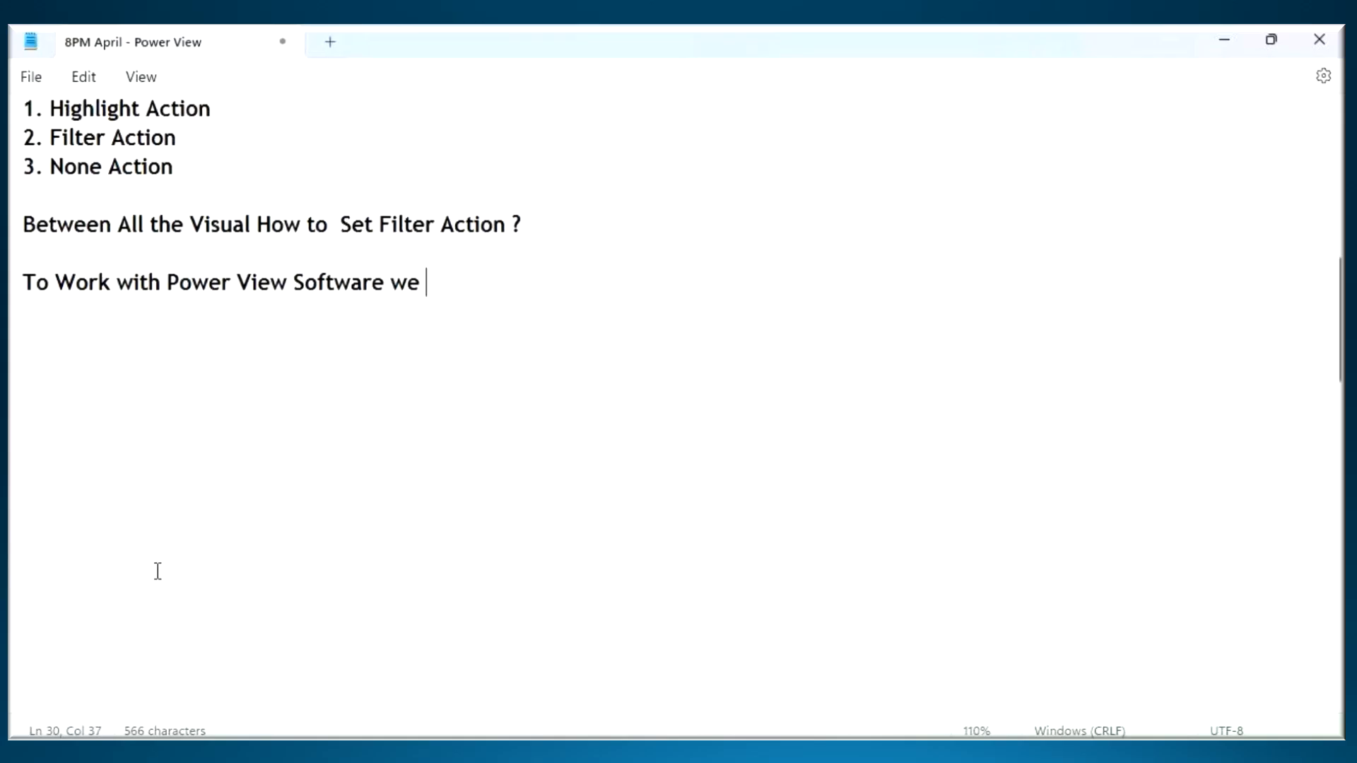
type("need So")
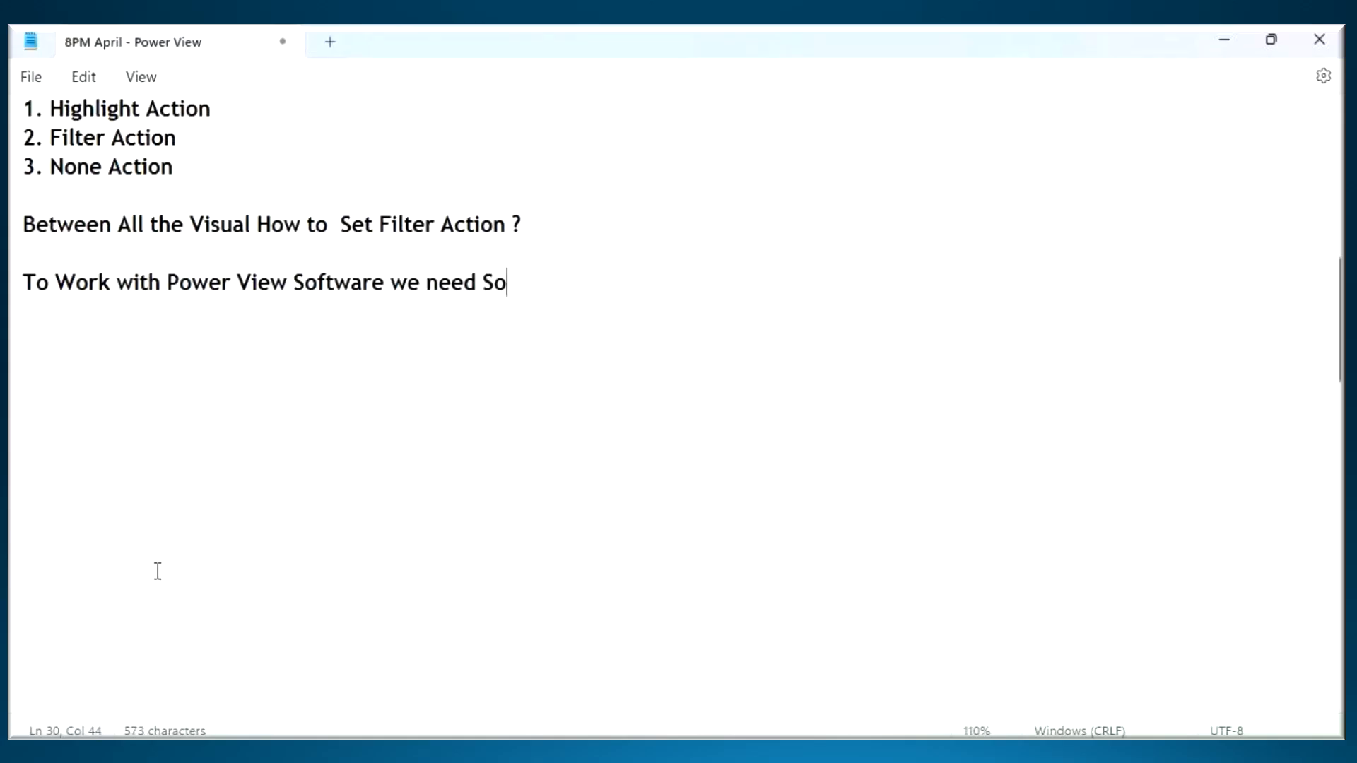
type("me Tables in")
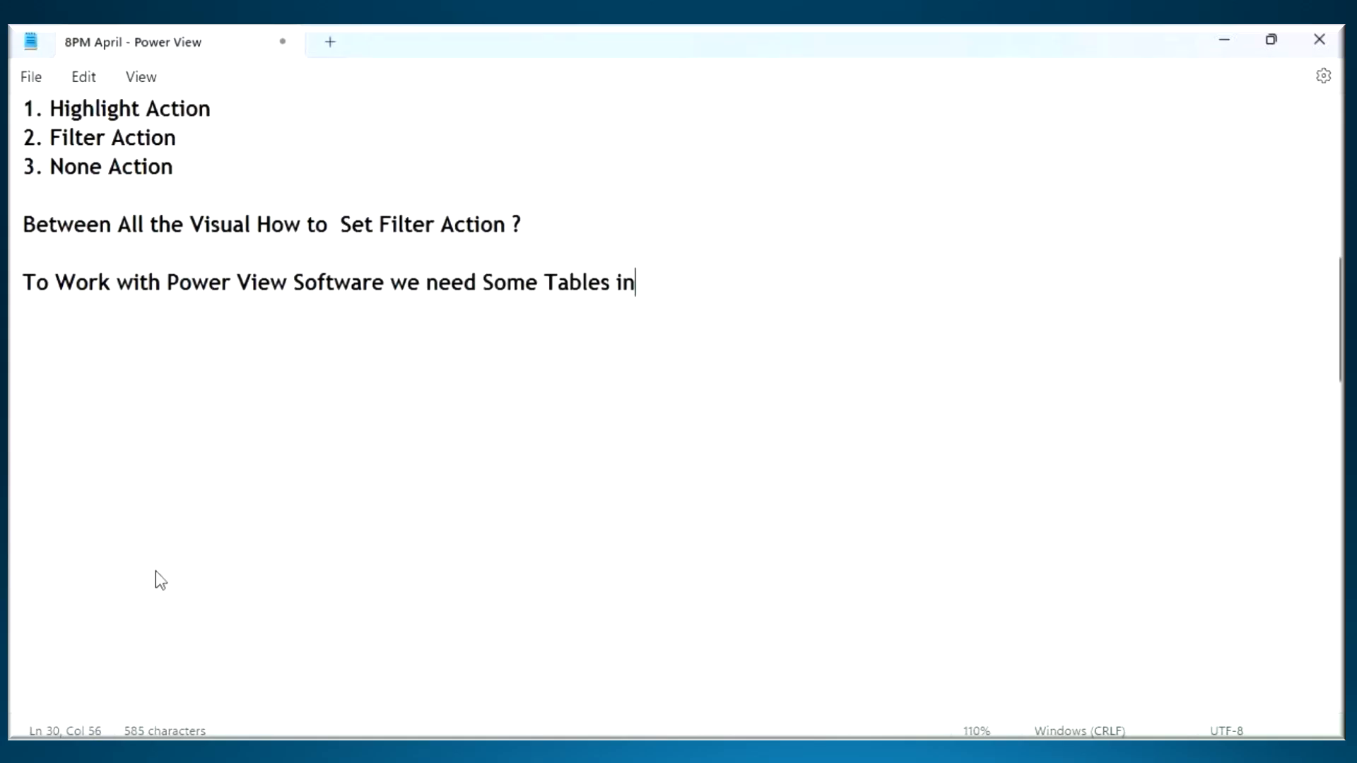
type(" Power Pivot")
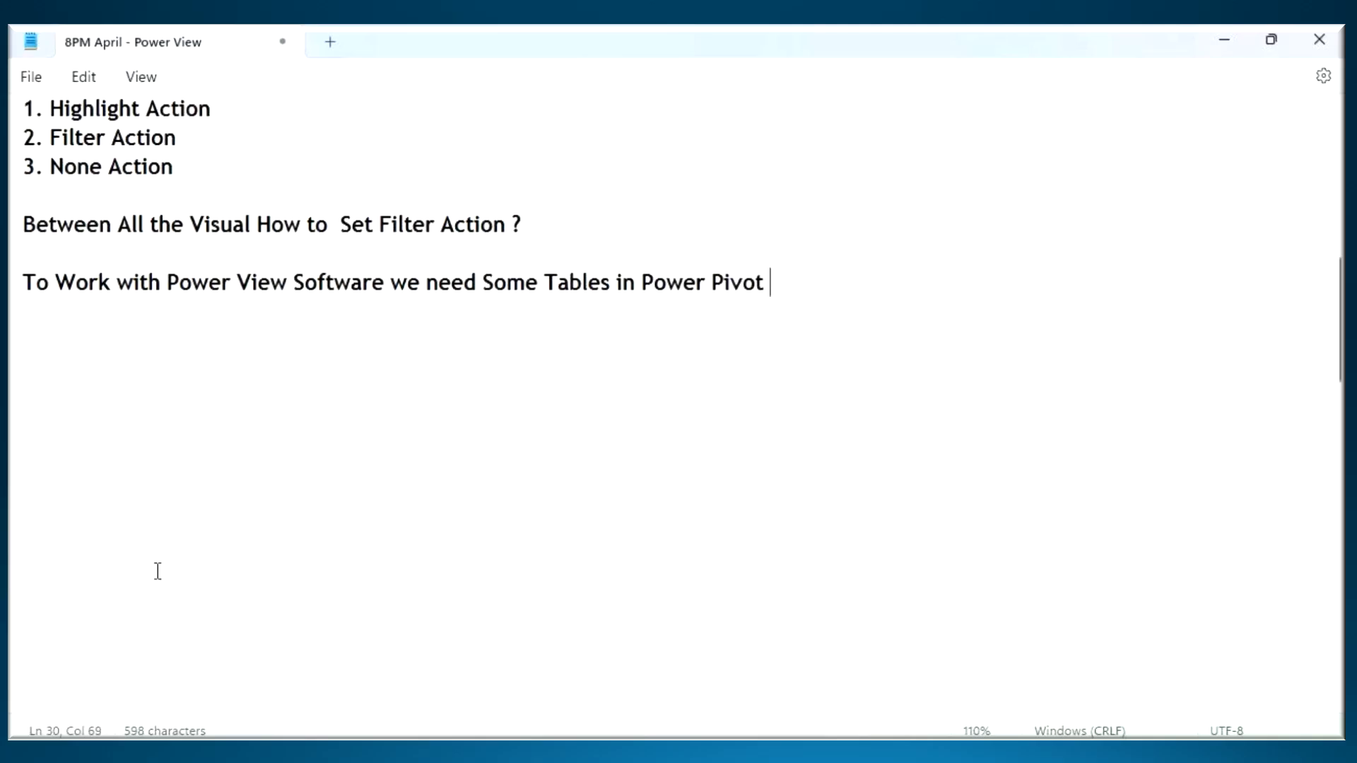
- Switch to Power BI Desktop, look at New Source in the Power Query Editor, close and apply it, and show the Model view
left_click(696, 753)
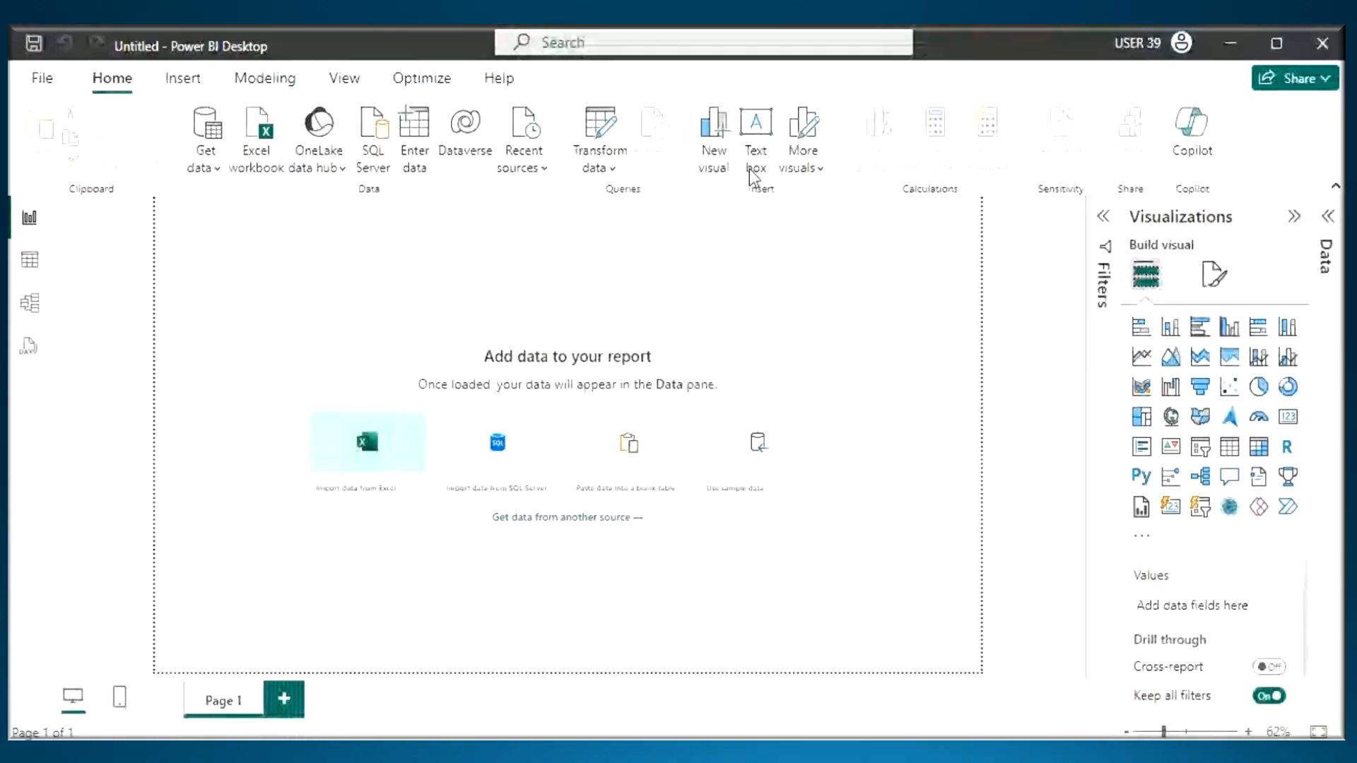
left_click(600, 127)
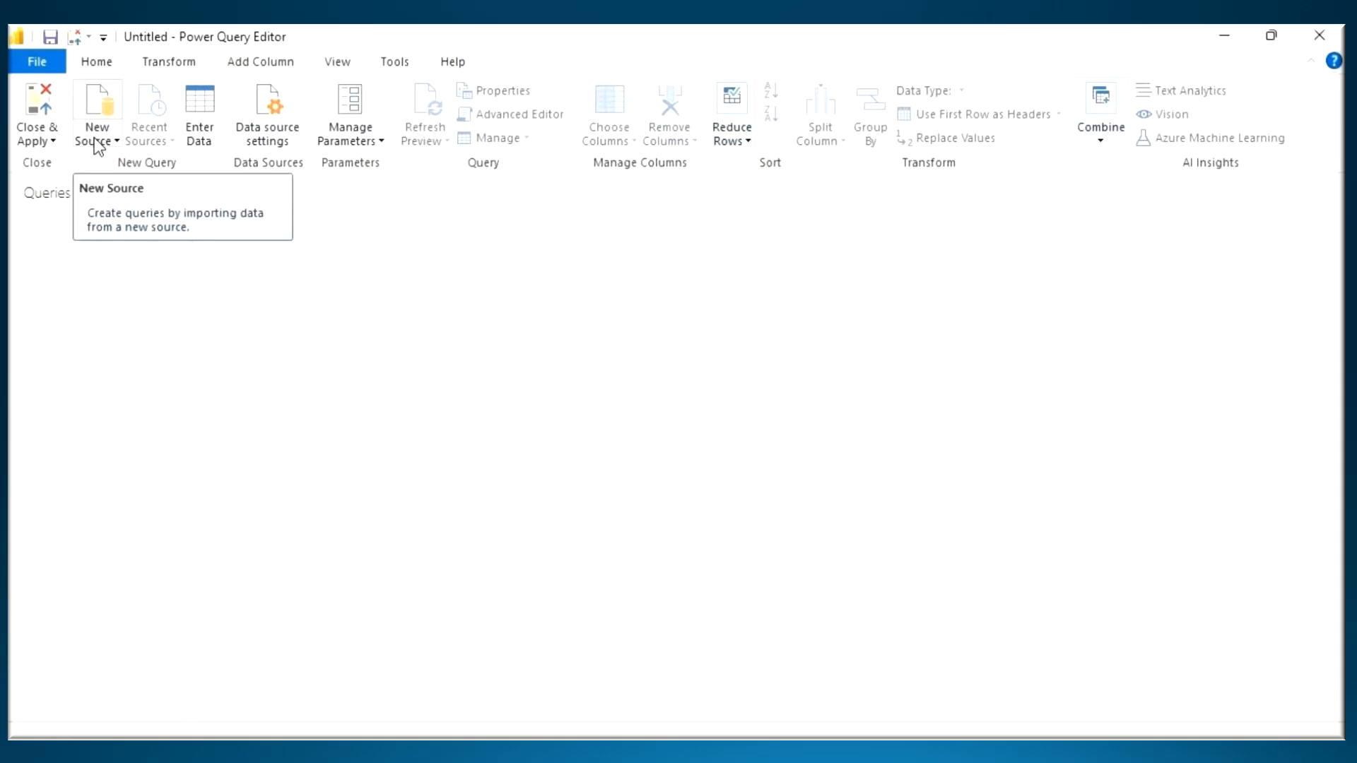
left_click(43, 109)
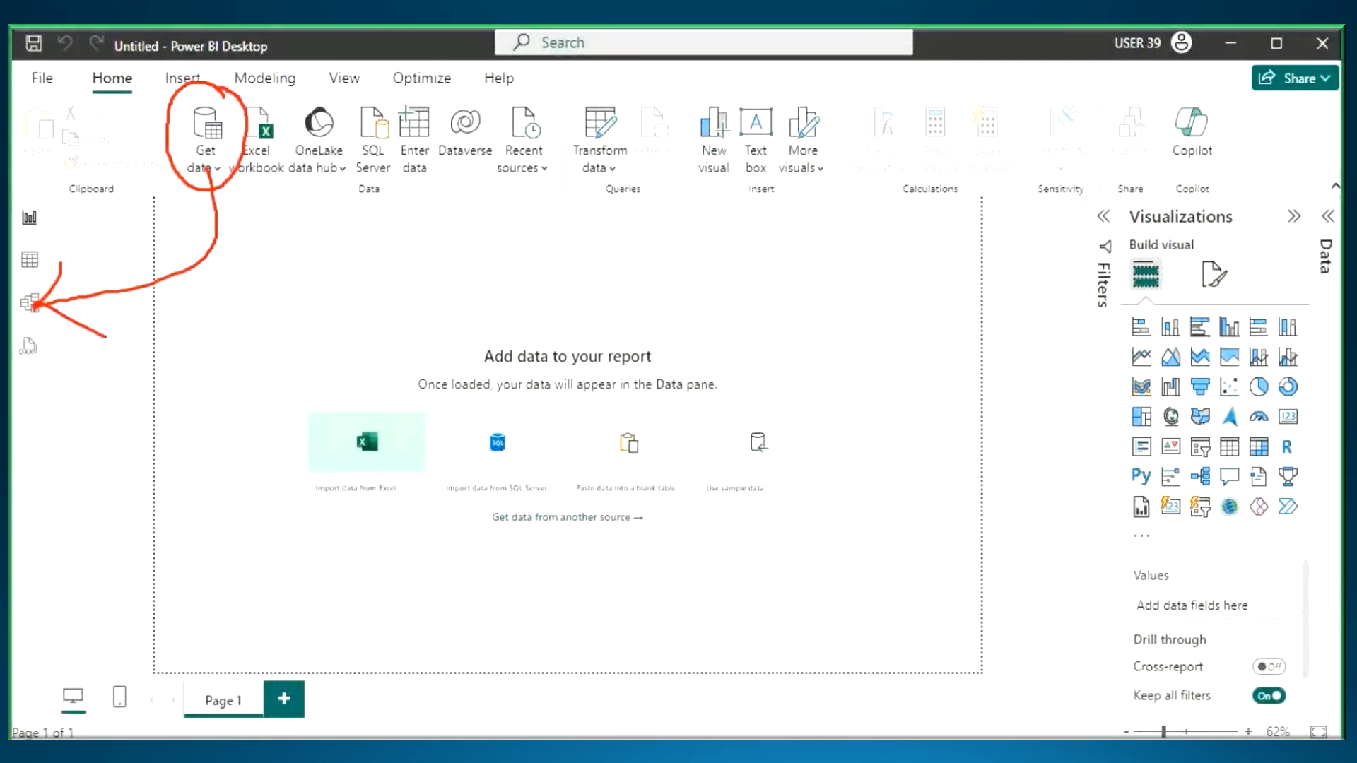
left_click(31, 305)
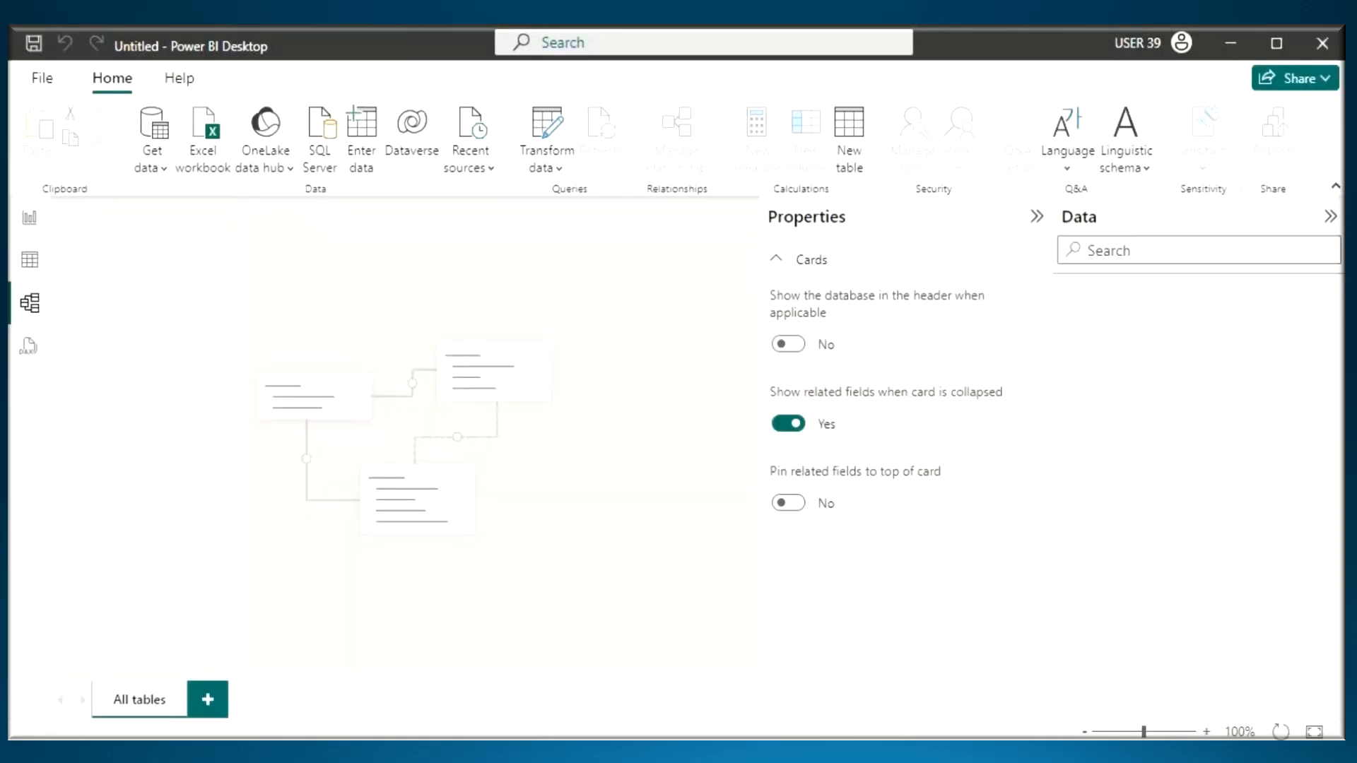
- Return to the notes, underline "Power View" and "Power Pivot" in the new line with screen annotations, and clear the markings
key("alt+Tab")
left_click(74, 348)
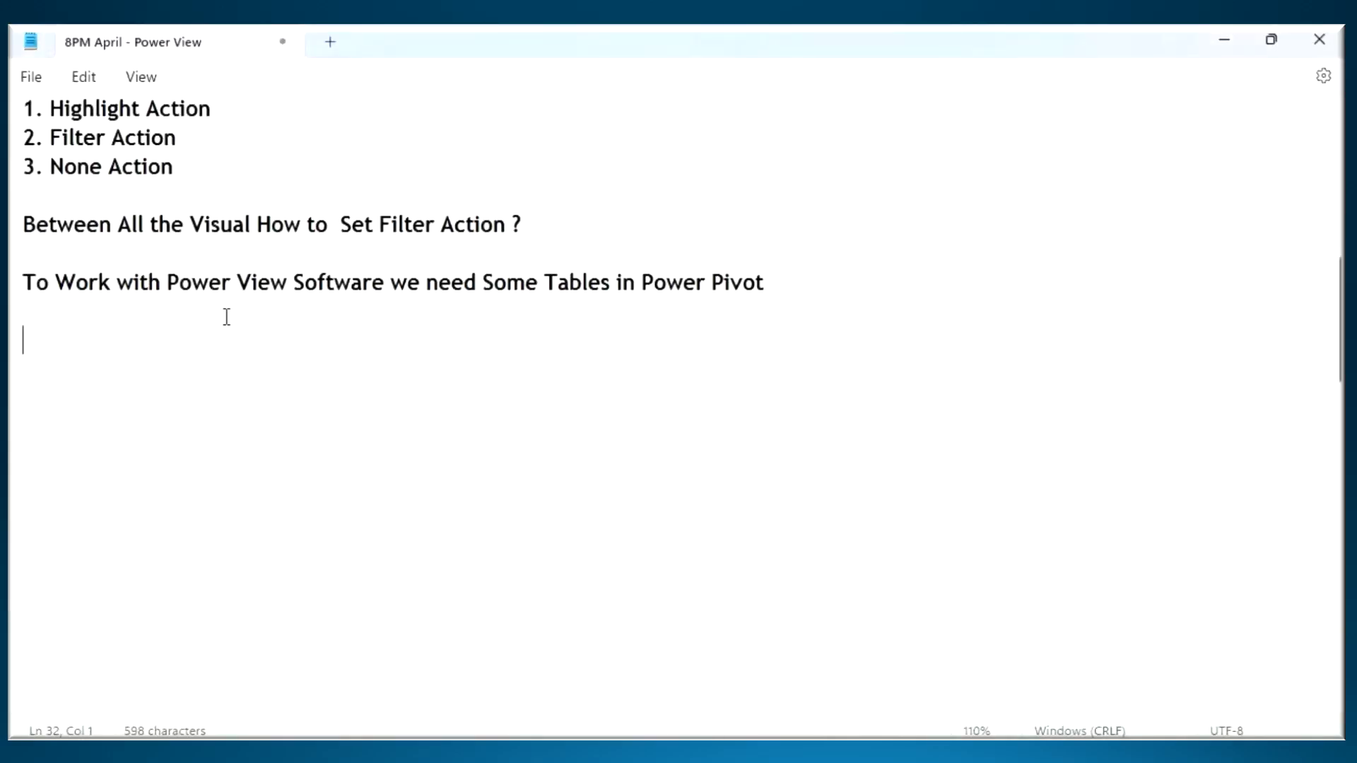
left_click_drag(188, 300, 263, 300)
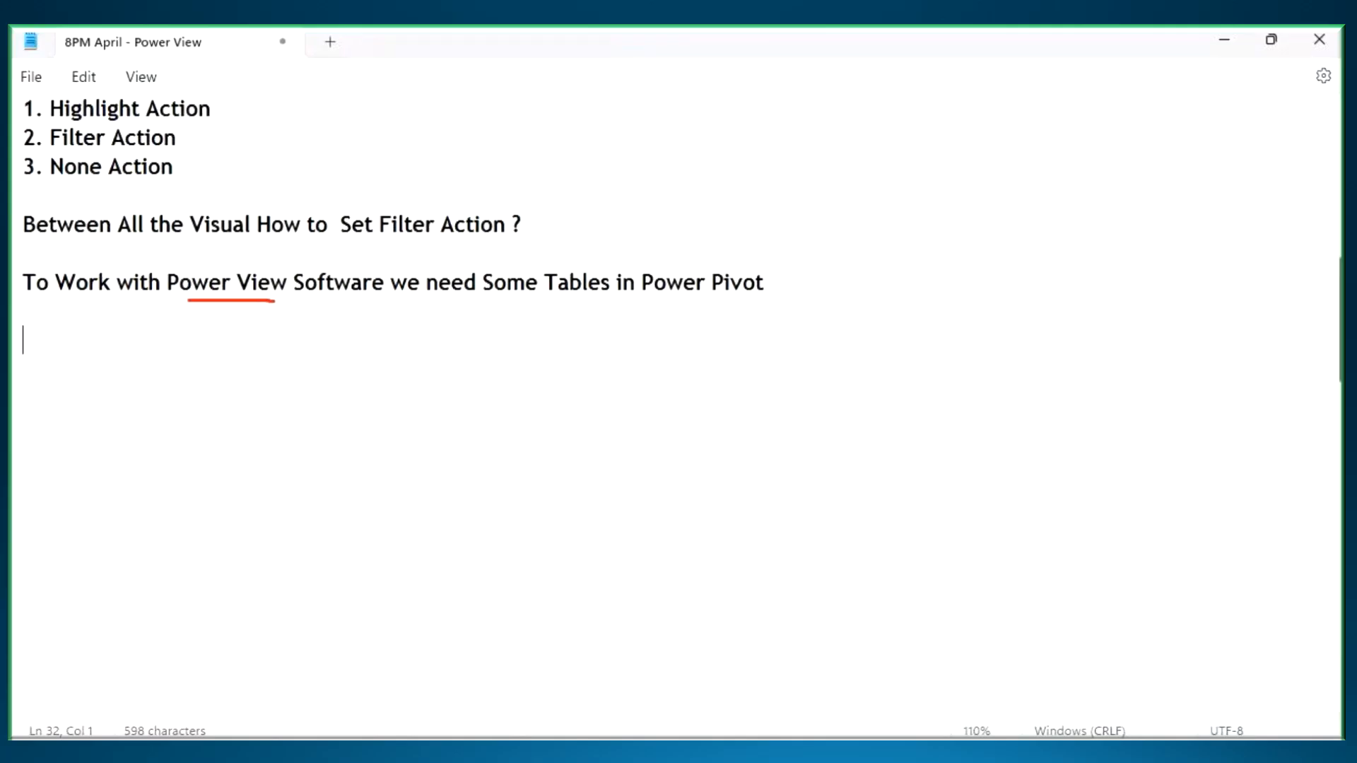
left_click_drag(666, 303, 784, 301)
mouse_move(713, 223)
left_mouse_down()
mouse_move(717, 265)
mouse_move(755, 227)
left_mouse_up()
key("Escape")
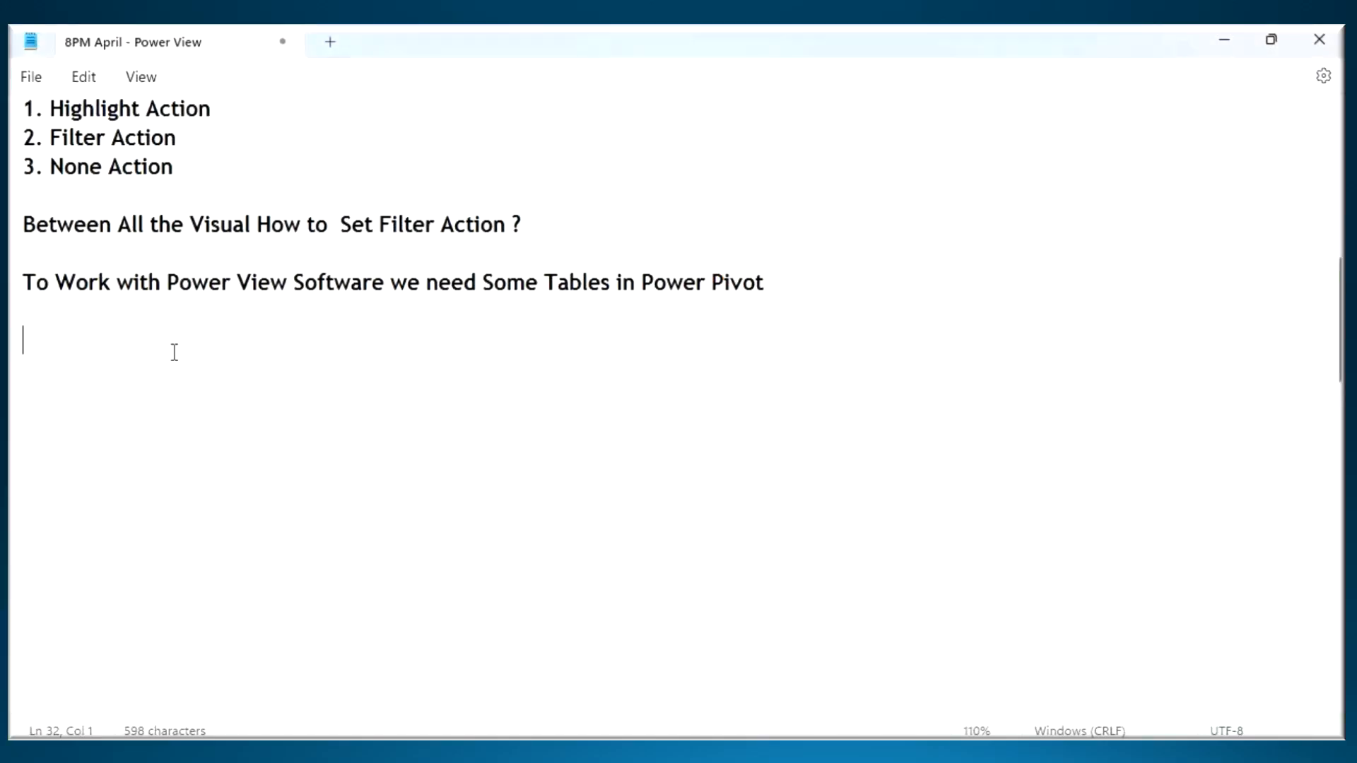
- Add the line "2 Ways we Can Bring the Tables" below the Power Pivot sentence, correcting the spelling of "Bring"
type("2 Ways")
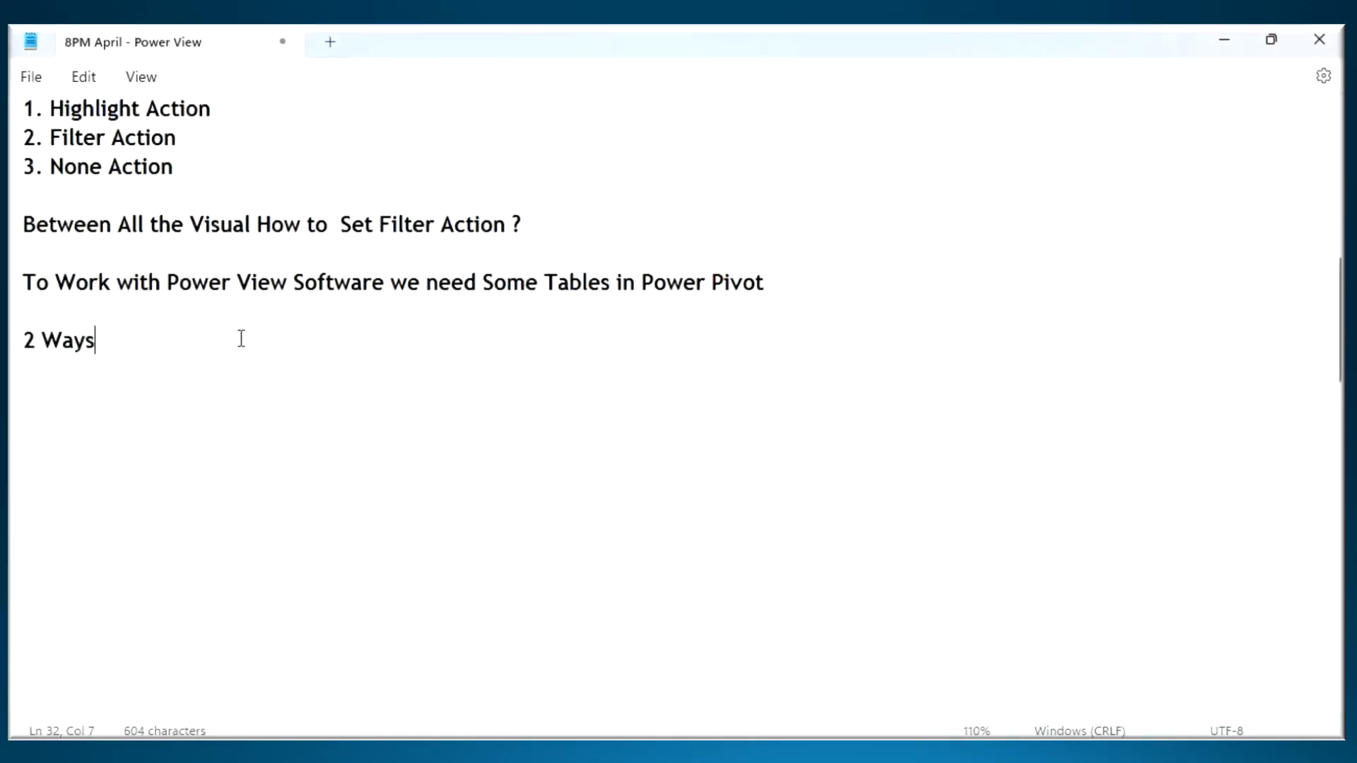
type(" we Can Br")
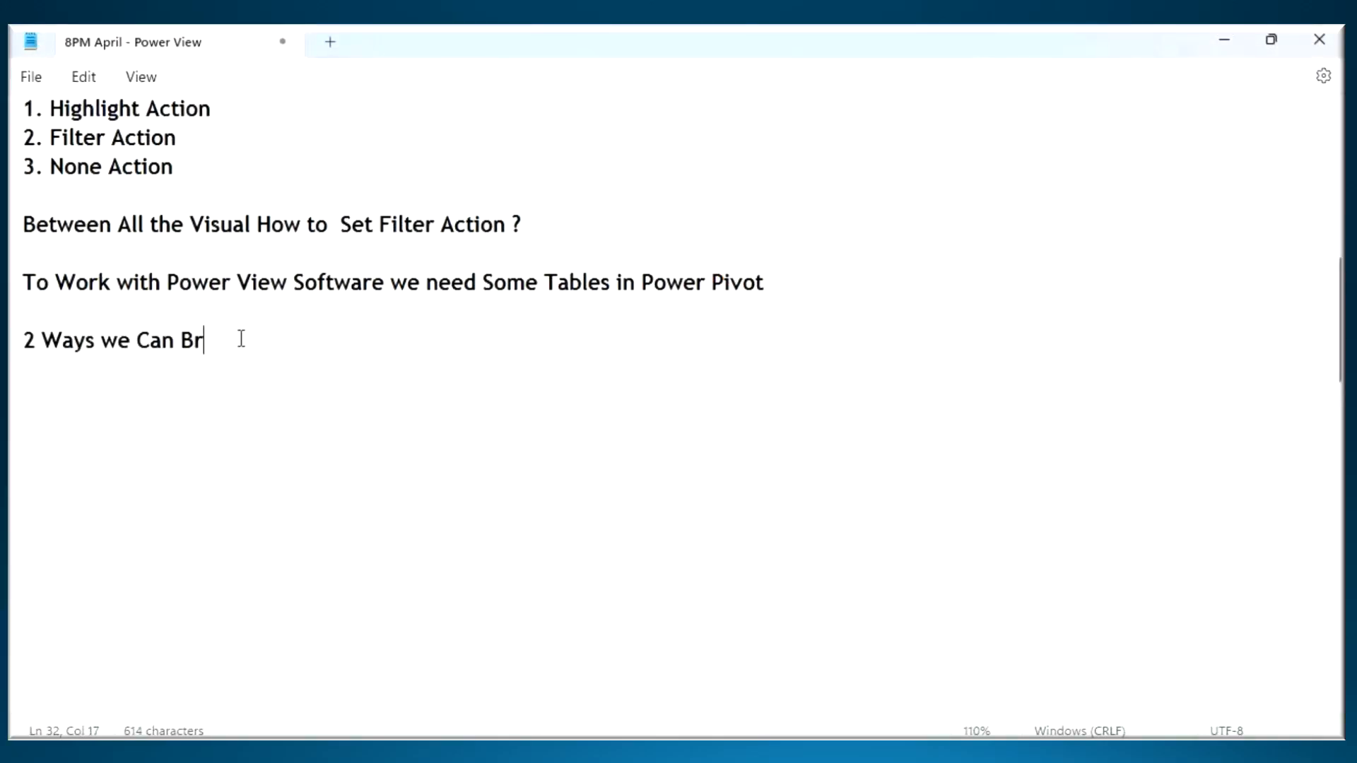
type("ig the Tables")
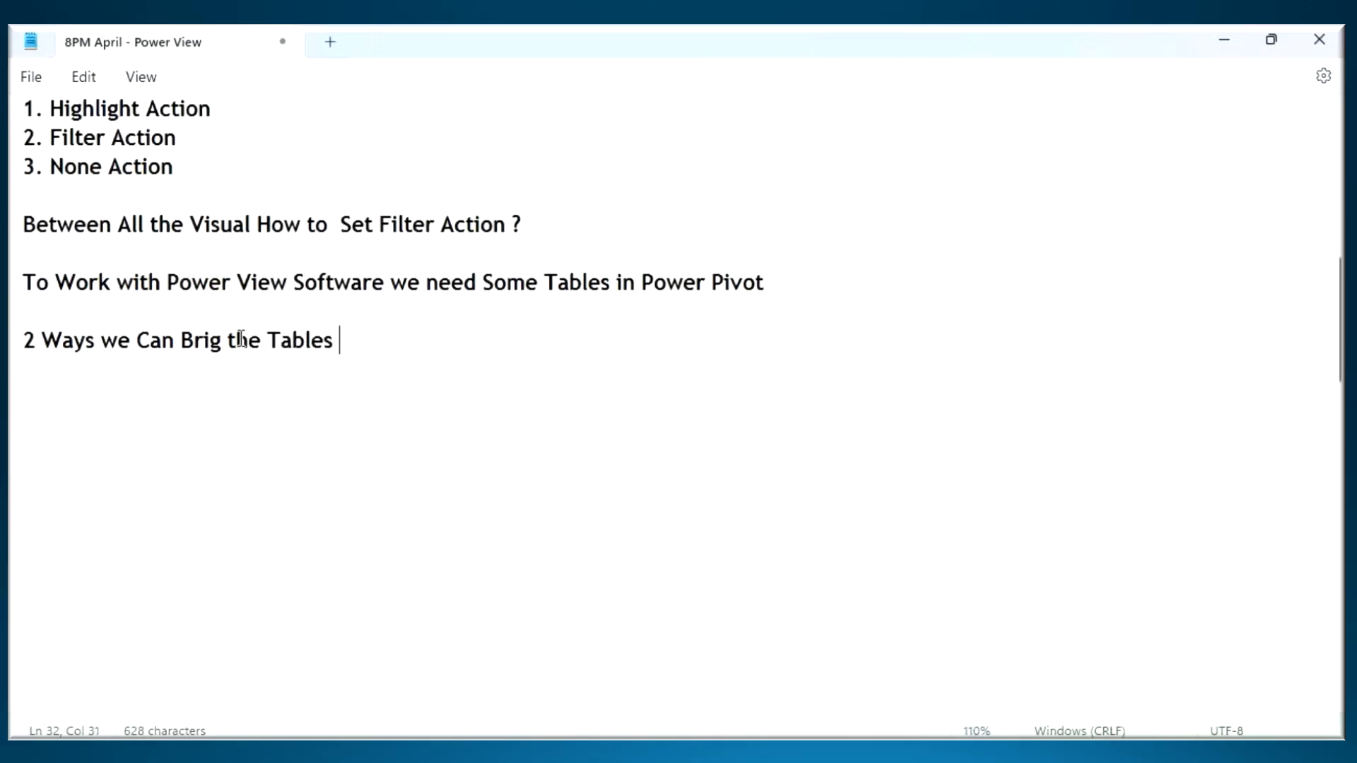
left_click(211, 342)
type("n")
left_click(373, 342)
- Add the first list item "1. Power Query - New Source" below the heading about bringing in tables
key("Return")
key("Return")
type("1. Power Query   - New Source")
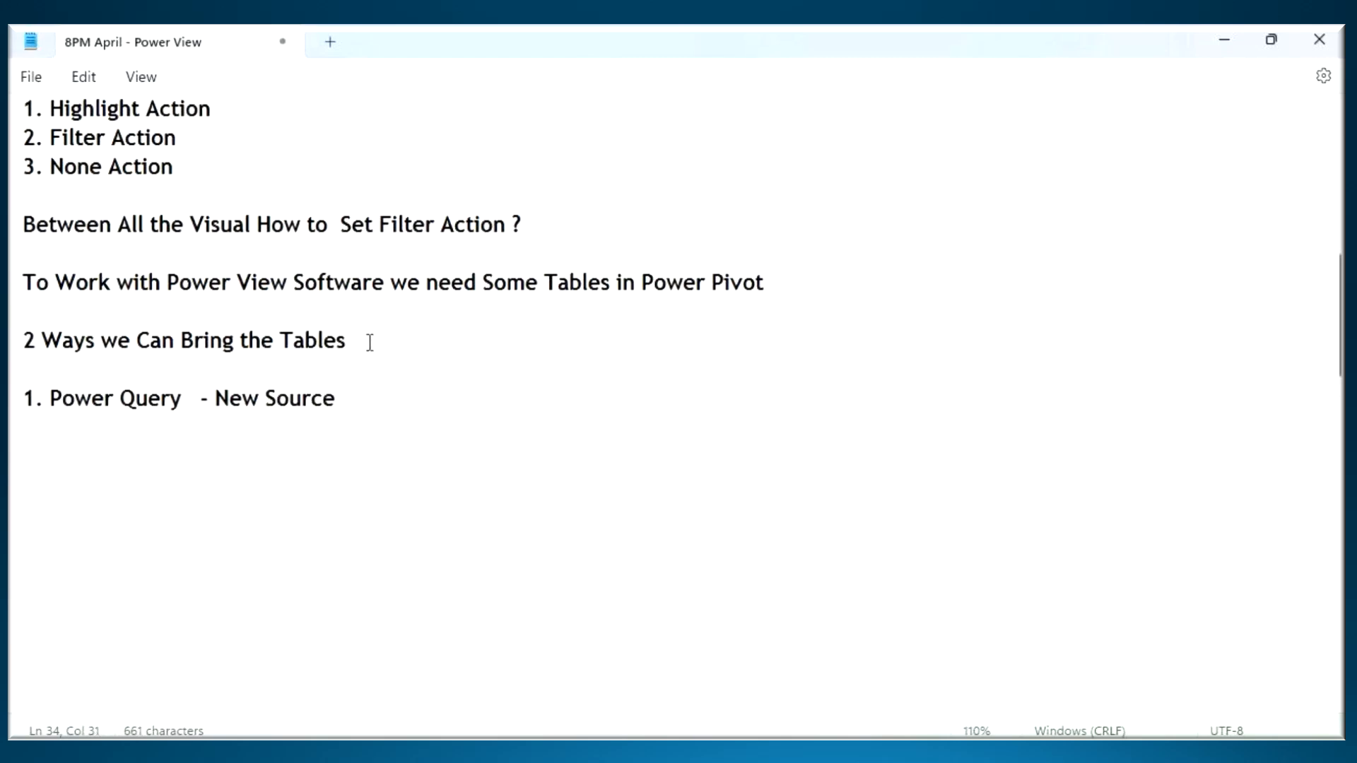
key("Return")
key("Return")
- Switch to Power BI Desktop, circle the Model view icon with an arrow and a handwritten note, and circle Get data
key("alt+Tab")
key("ctrl+2")
mouse_move(28, 288)
left_mouse_down()
mouse_move(10, 301)
mouse_move(131, 307)
mouse_move(102, 347)
left_mouse_up()
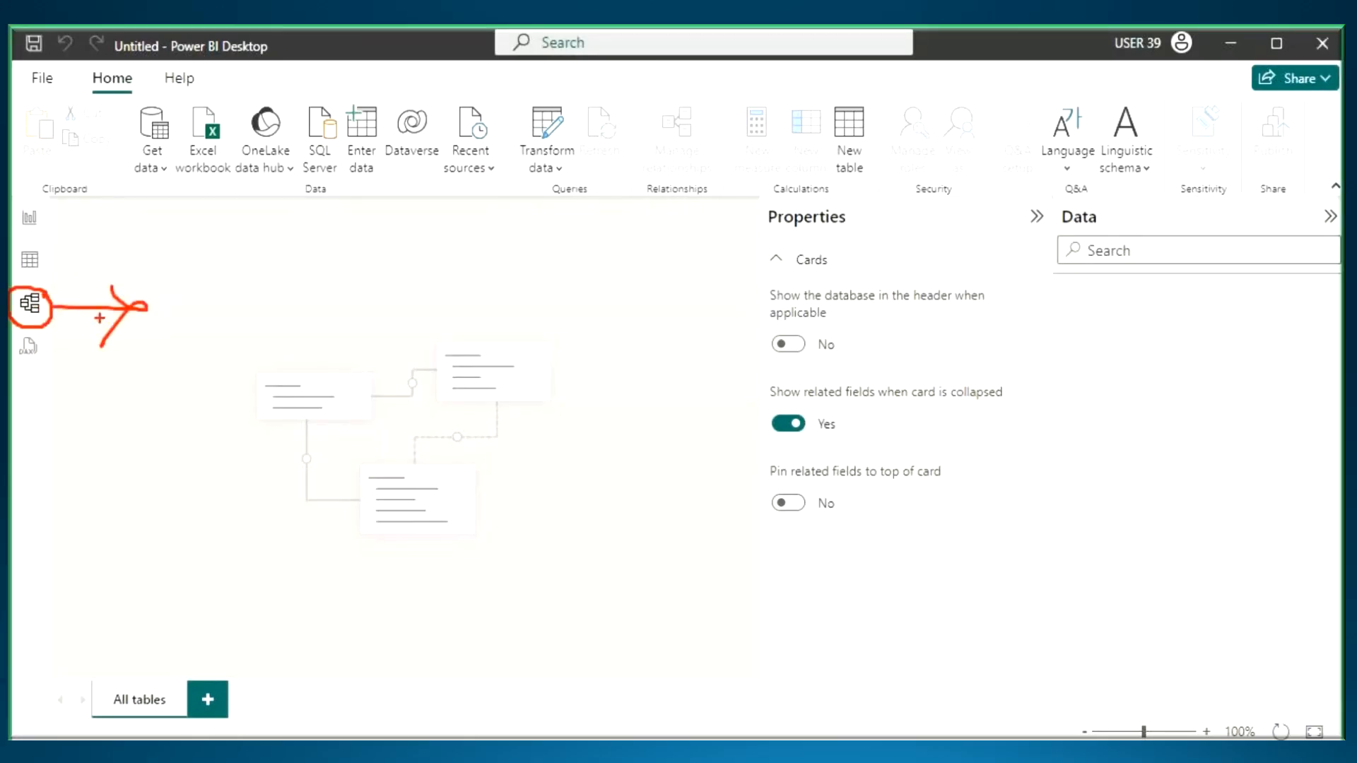
mouse_move(157, 291)
left_mouse_down()
mouse_move(158, 339)
mouse_move(160, 317)
left_mouse_up()
left_click_drag(183, 292, 181, 354)
left_click_drag(199, 275, 147, 291)
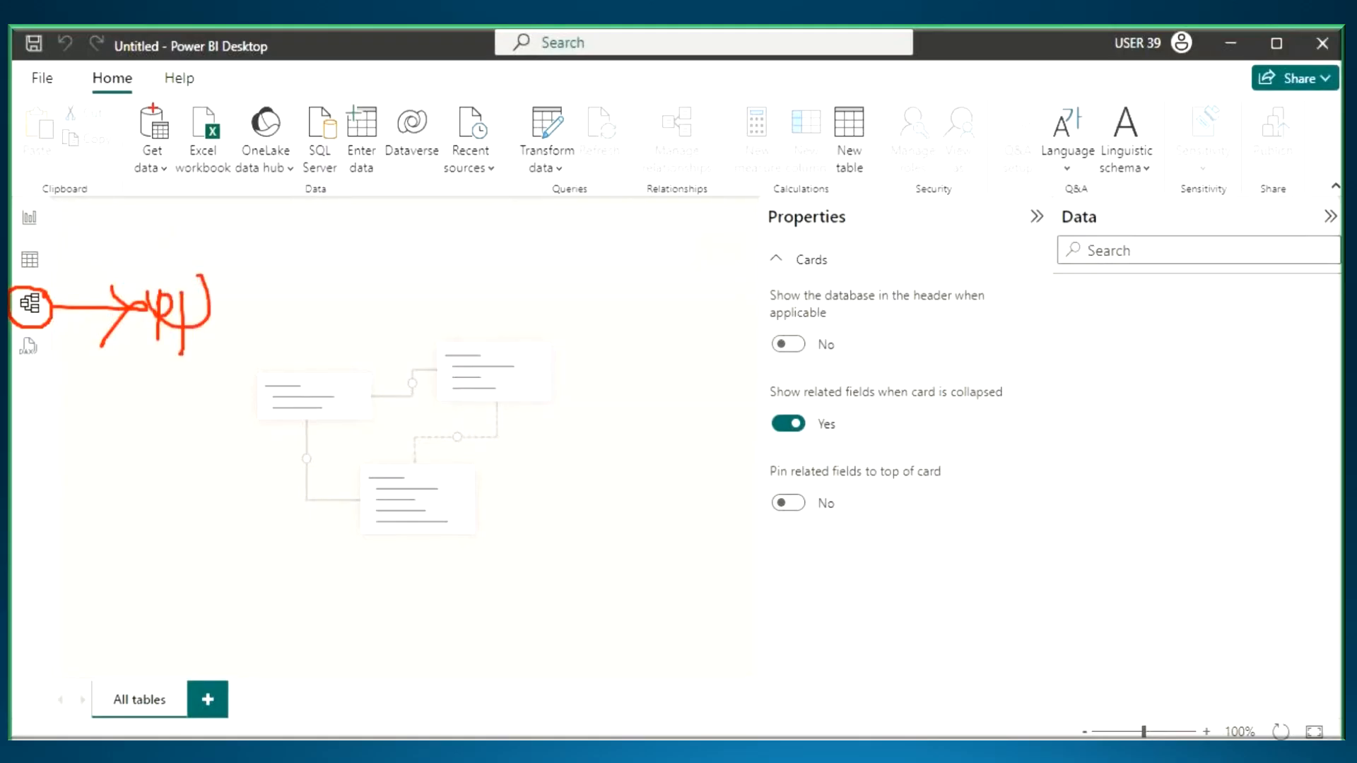
mouse_move(151, 103)
left_mouse_down()
mouse_move(176, 185)
mouse_move(143, 106)
left_mouse_up()
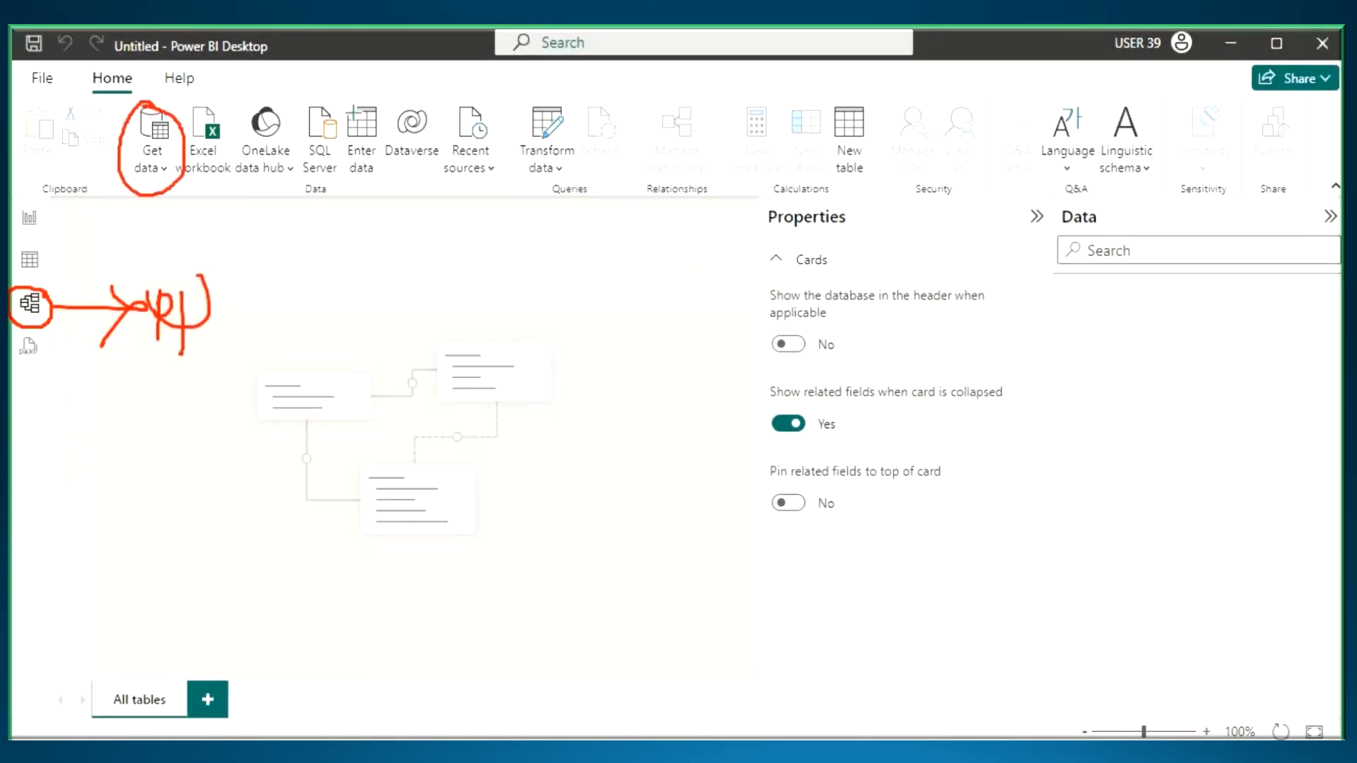
- Show the Table view, annotate its icon with an arrow and handwritten note, circle Get data, and clear the markings
left_click(30, 259)
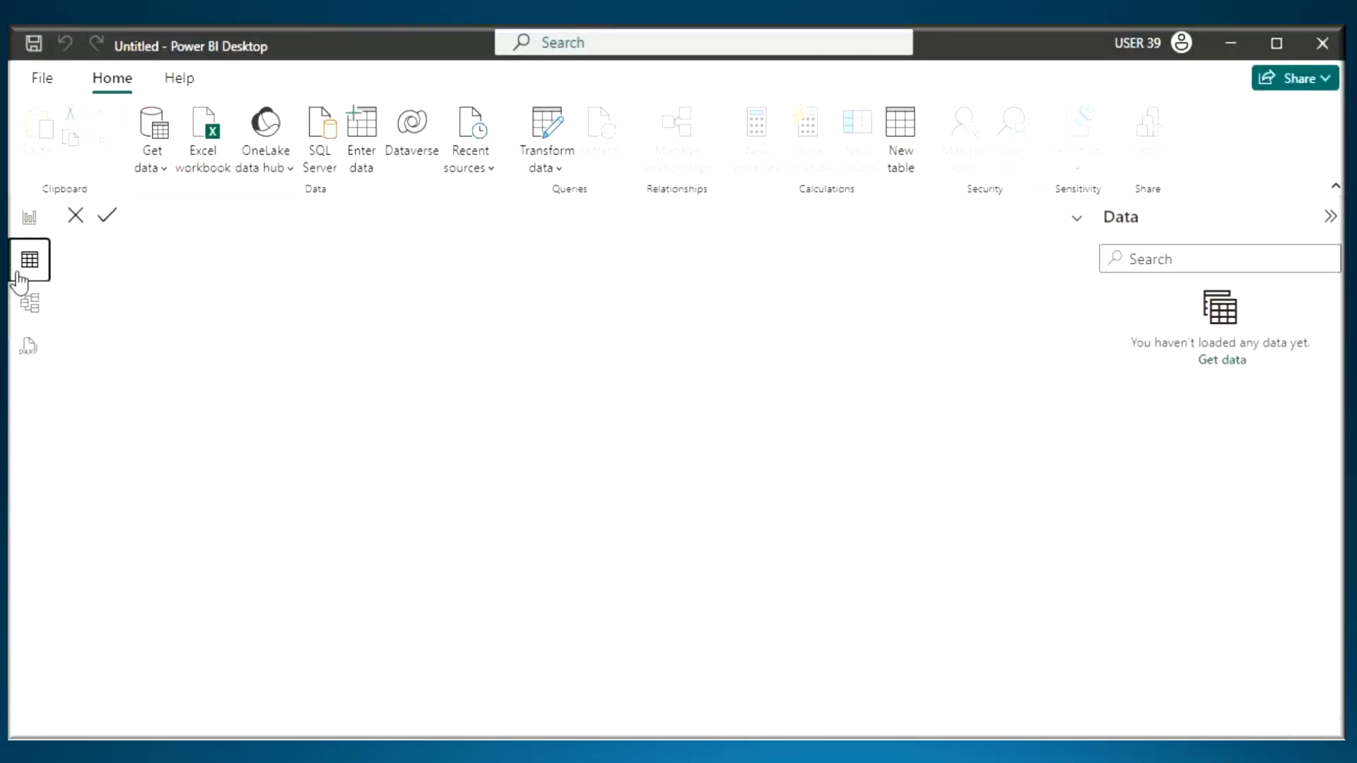
mouse_move(43, 244)
left_mouse_down()
mouse_move(13, 267)
mouse_move(46, 236)
left_mouse_up()
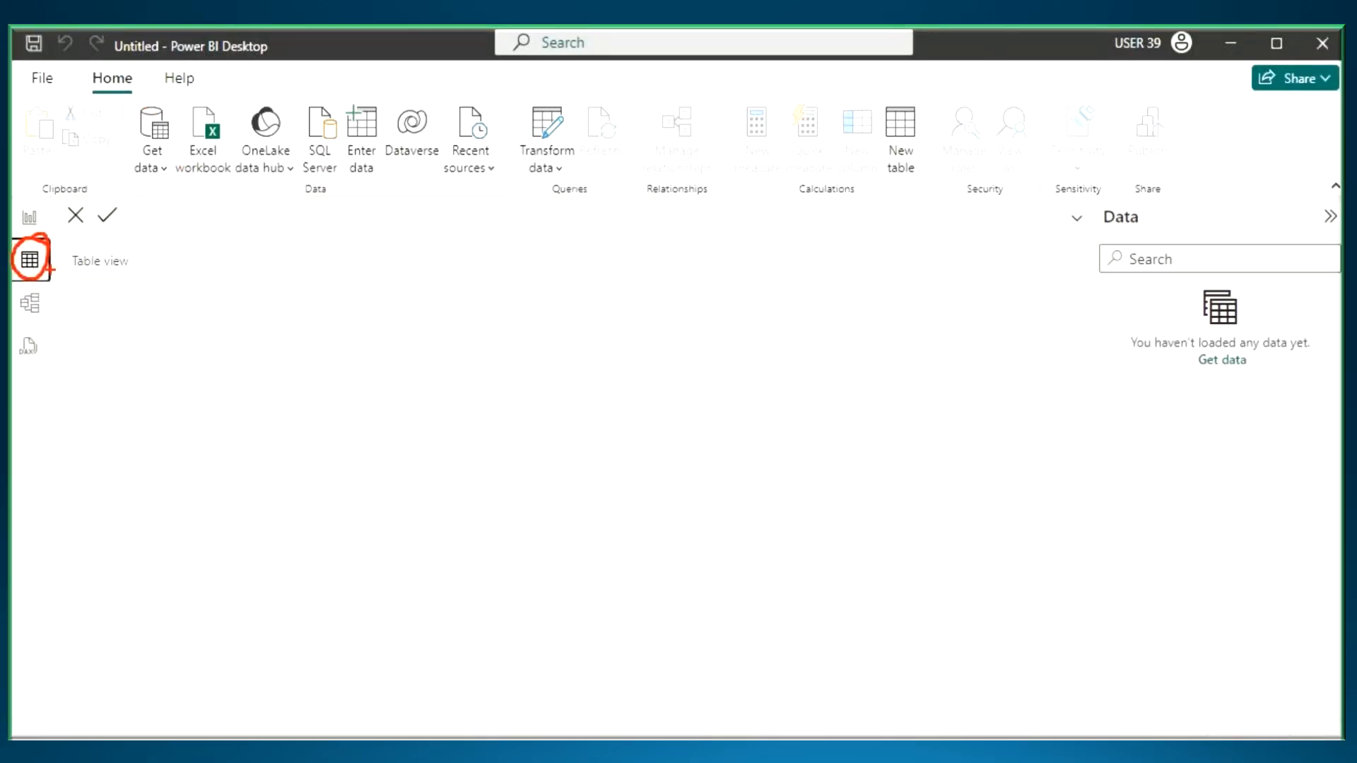
left_click_drag(72, 269, 223, 266)
mouse_move(203, 236)
left_mouse_down()
mouse_move(238, 248)
mouse_move(194, 286)
left_mouse_up()
left_click_drag(280, 221, 276, 288)
mouse_move(275, 225)
left_mouse_down()
mouse_move(304, 228)
mouse_move(283, 241)
left_mouse_up()
mouse_move(328, 212)
left_mouse_down()
mouse_move(327, 274)
mouse_move(352, 221)
mouse_move(326, 247)
left_mouse_up()
mouse_move(170, 127)
left_mouse_down()
mouse_move(156, 103)
mouse_move(131, 177)
mouse_move(167, 110)
left_mouse_up()
key("Escape")
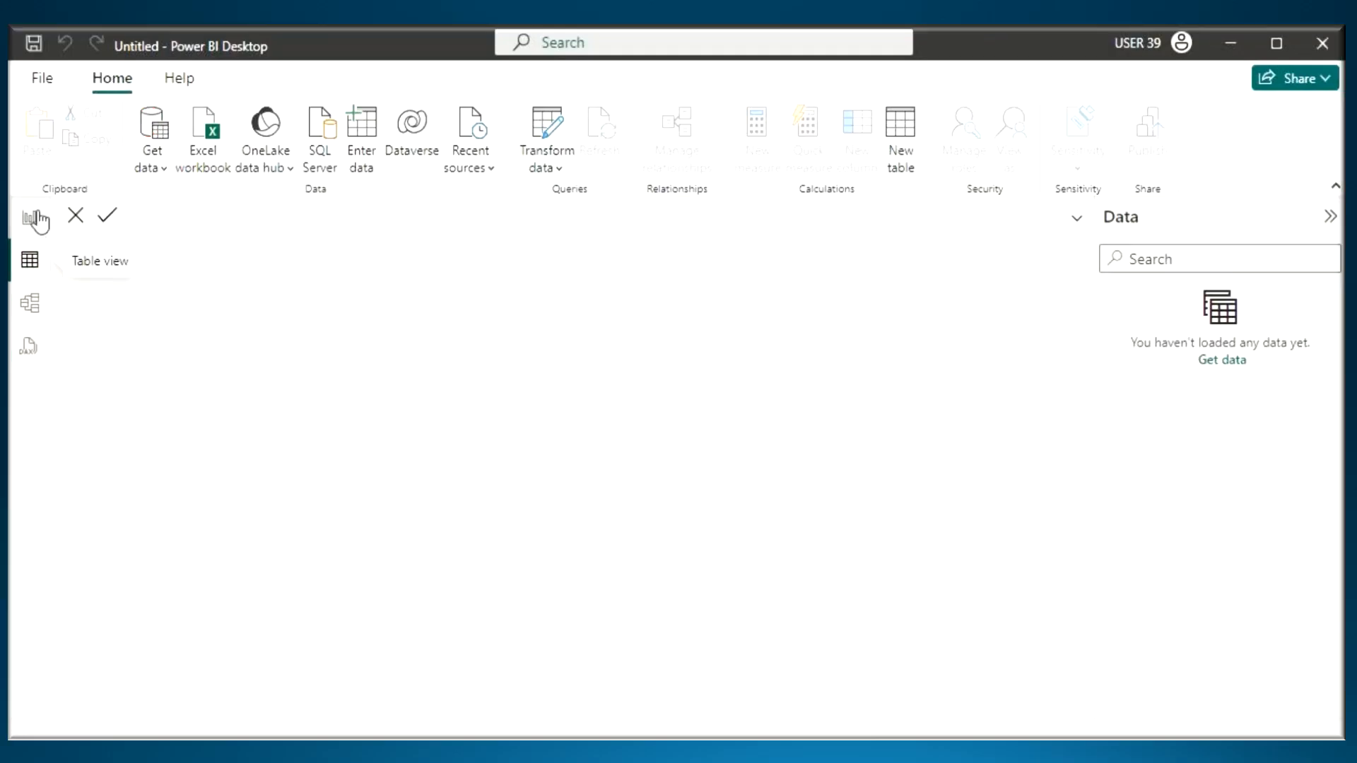
- Show the Report view, annotate its icon with an arrow and handwritten note, mark Get data, and clear the markings
left_click(29, 217)
key("ctrl+2")
mouse_move(48, 203)
left_mouse_down()
mouse_move(30, 200)
mouse_move(147, 222)
mouse_move(127, 249)
left_mouse_up()
mouse_move(190, 203)
left_mouse_down()
mouse_move(184, 258)
mouse_move(198, 212)
left_mouse_up()
left_click_drag(209, 211, 235, 183)
left_click_drag(172, 132, 231, 120)
key("Escape")
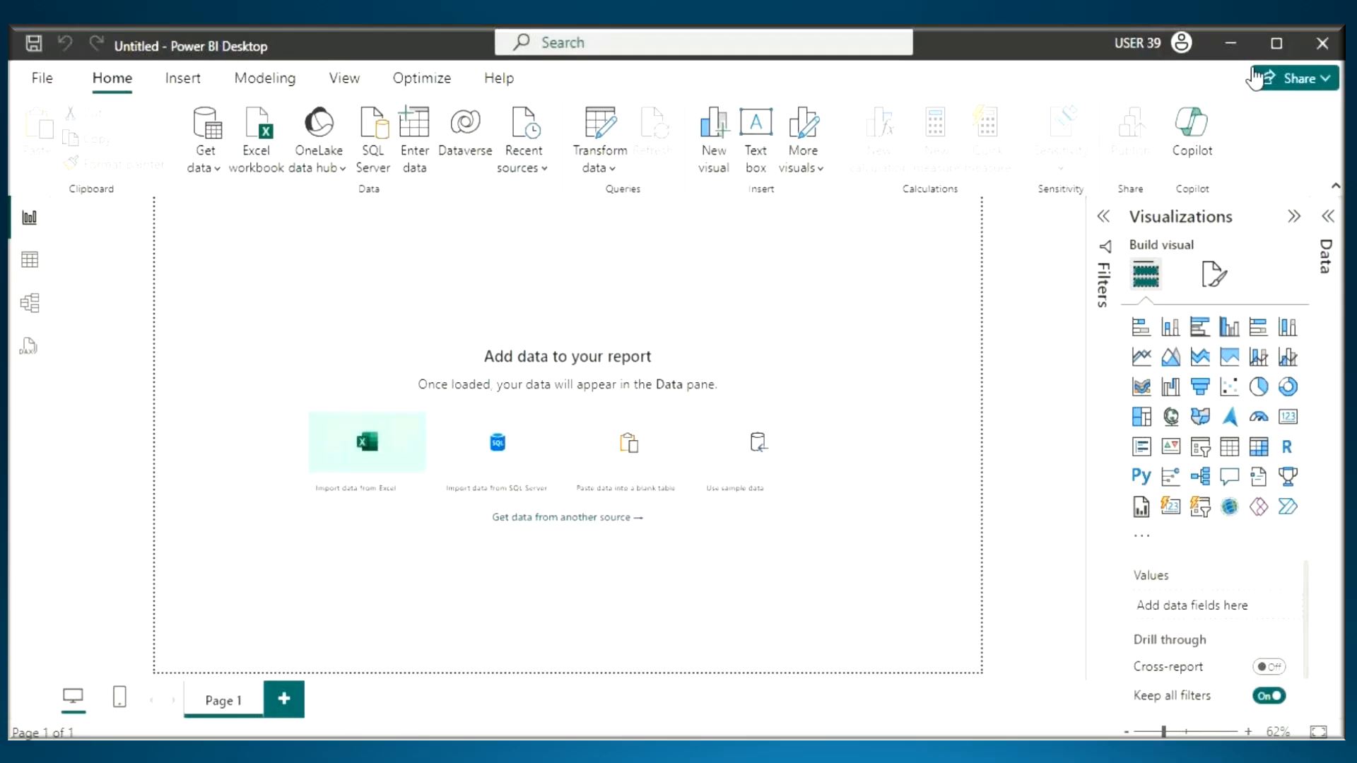
- Return to the notes and add the second list item "2. Power Pivot / Power View - Get Data" below the Power Query item
key("alt+Tab")
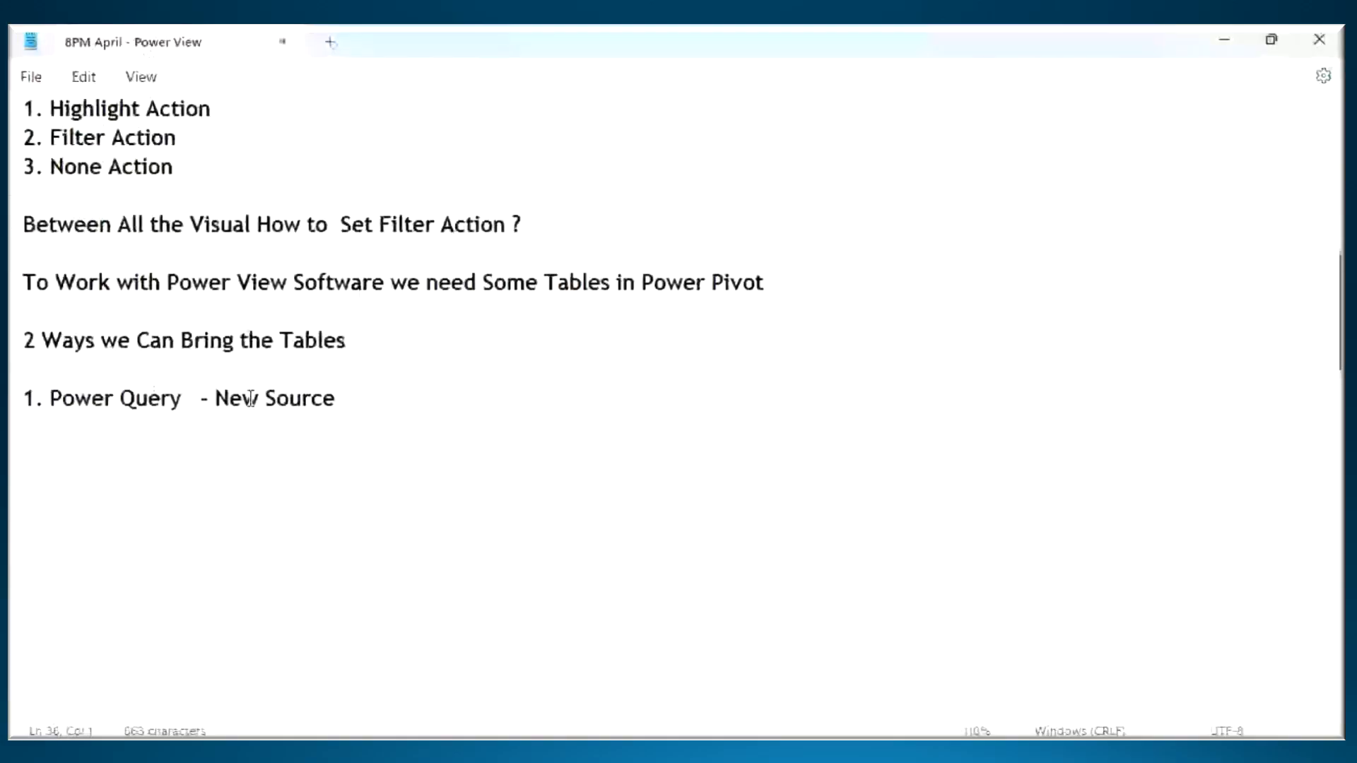
left_click_drag(214, 399, 340, 405)
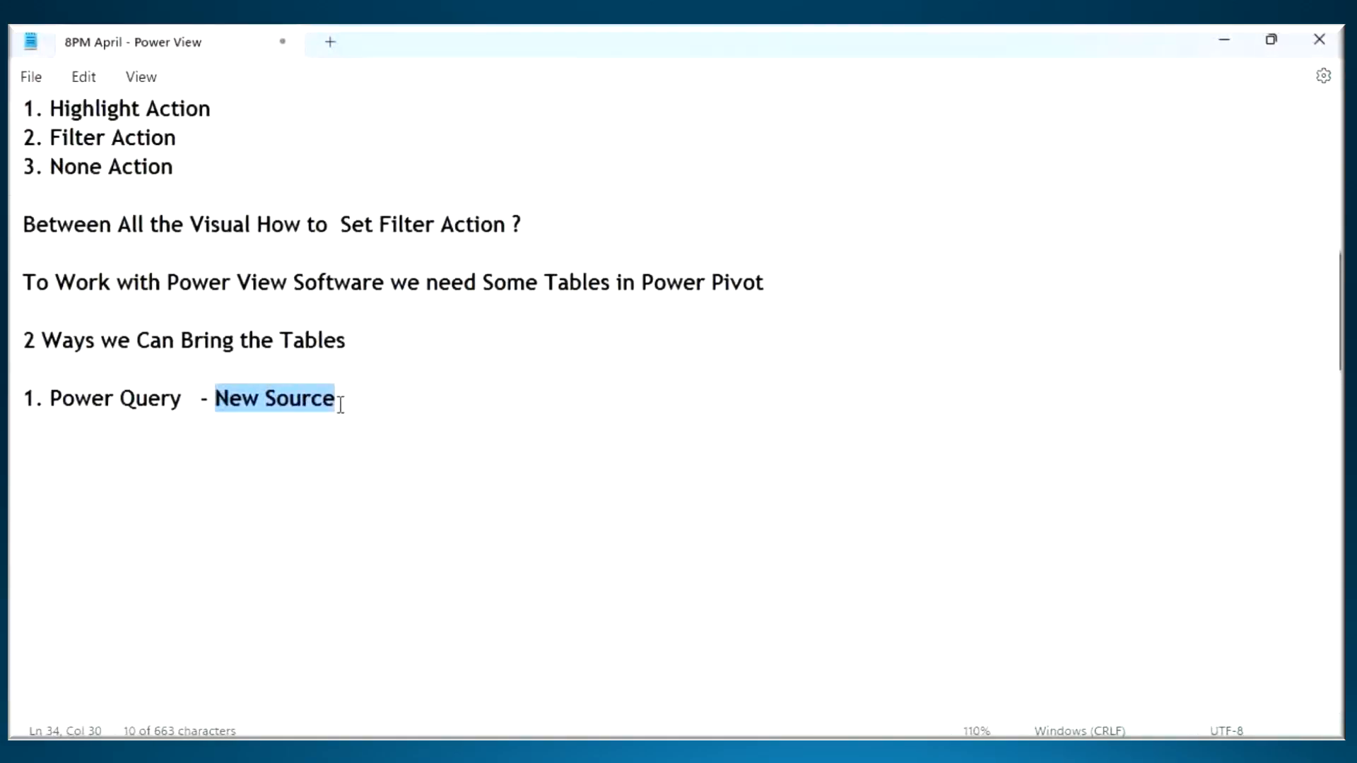
left_click(340, 405)
key("Return")
type("2. Power Pivot / Power View  ")
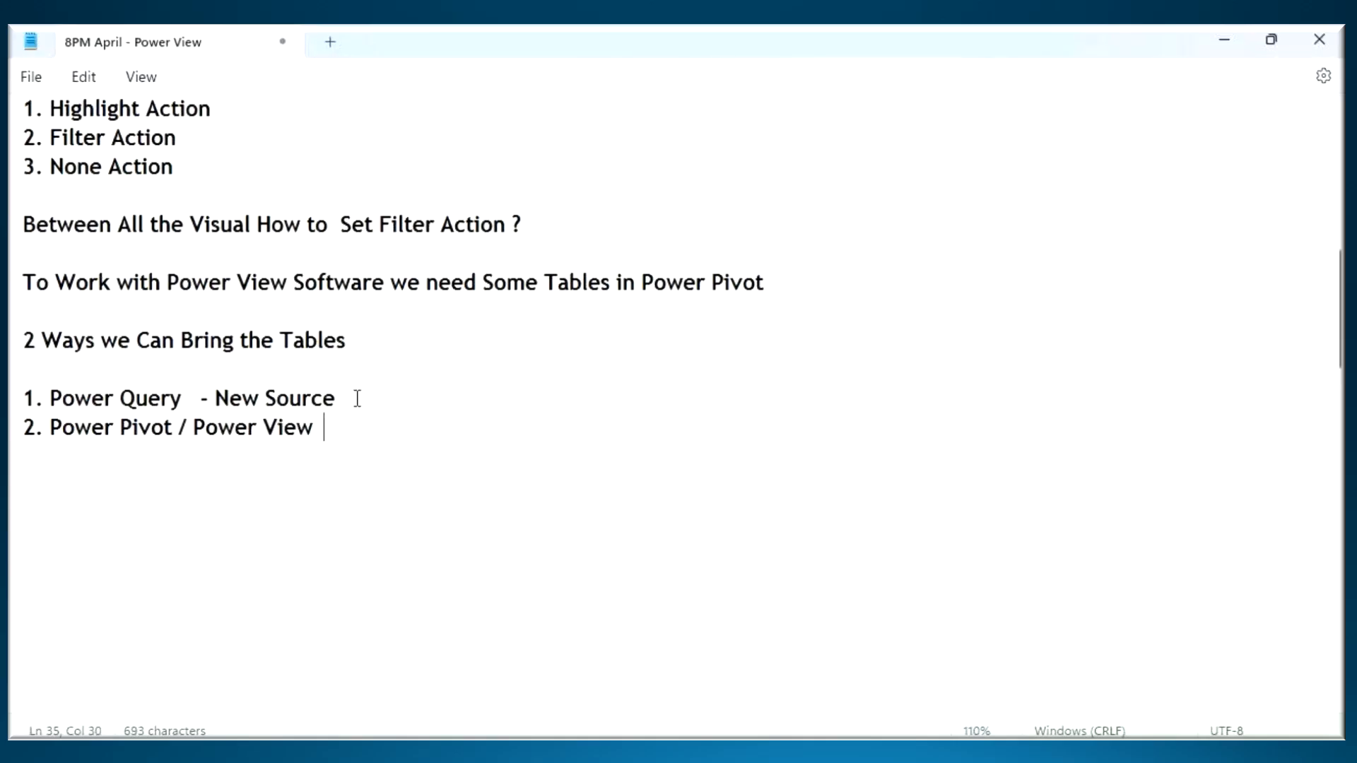
type("- Get Data")
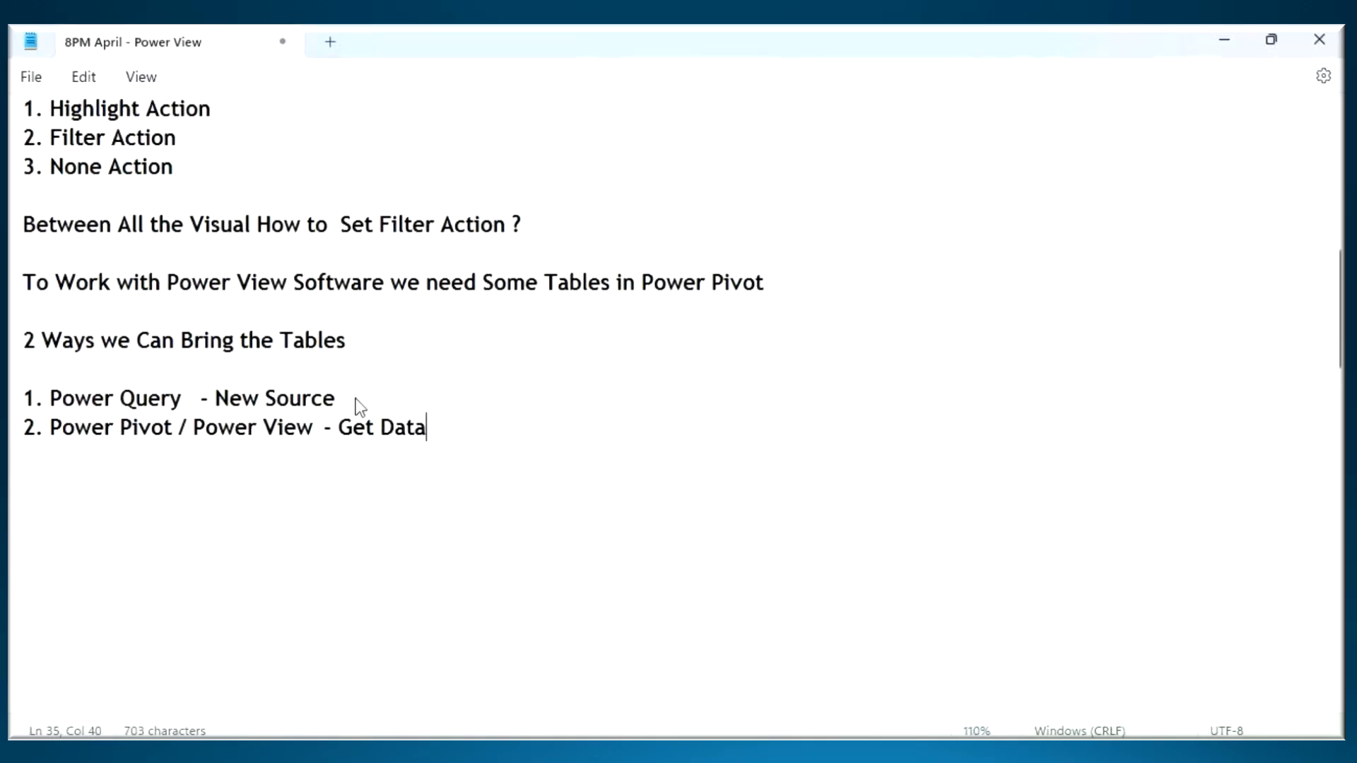
- Align "- New Source" with "- Get Data" using tab spacing, and point out the two entries in the list
left_click(199, 399)
key("Tab")
key("Tab")
key("Tab")
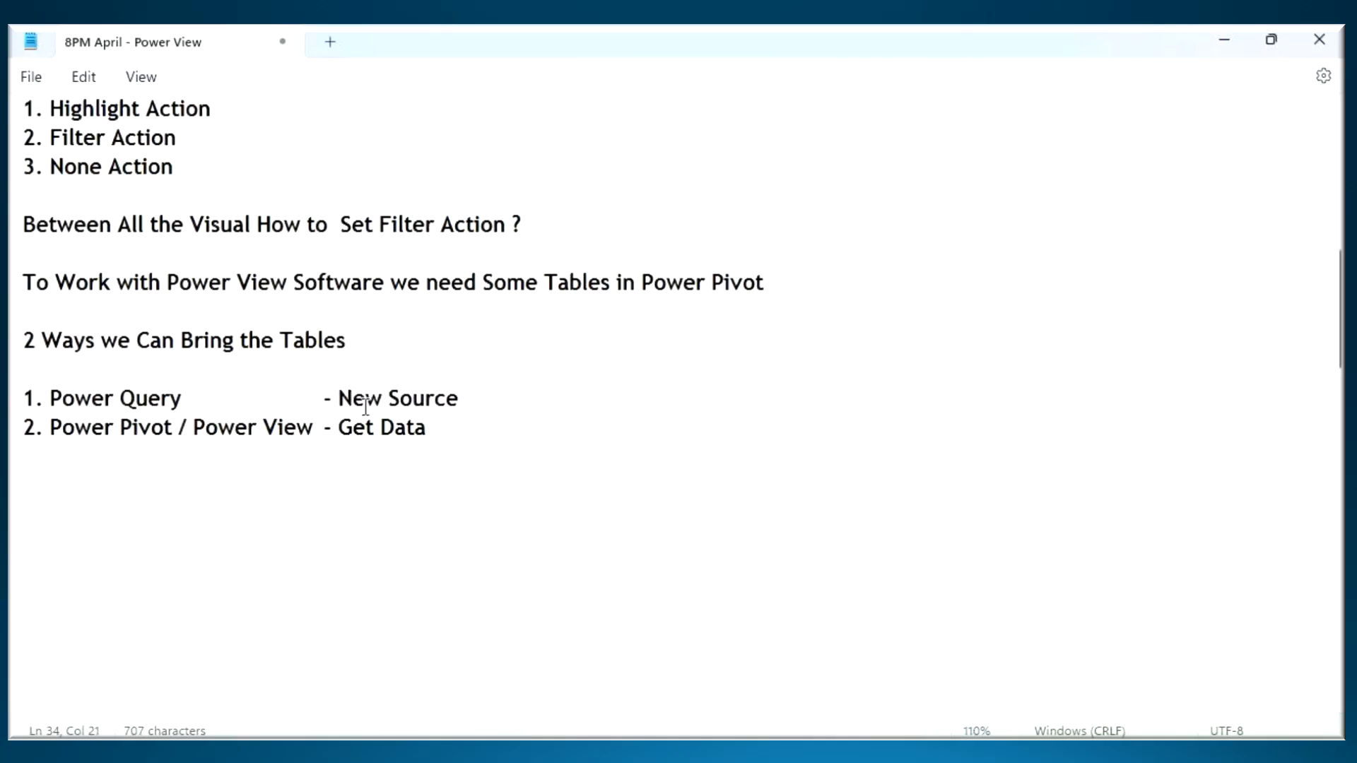
left_click_drag(337, 427, 447, 442)
left_click(445, 441)
left_click(412, 398)
- In Power Query Editor, open the Financial Sample workbook as a new Excel source, marking the file and Open, and select the financials table
key("alt+Tab")
left_click(597, 126)
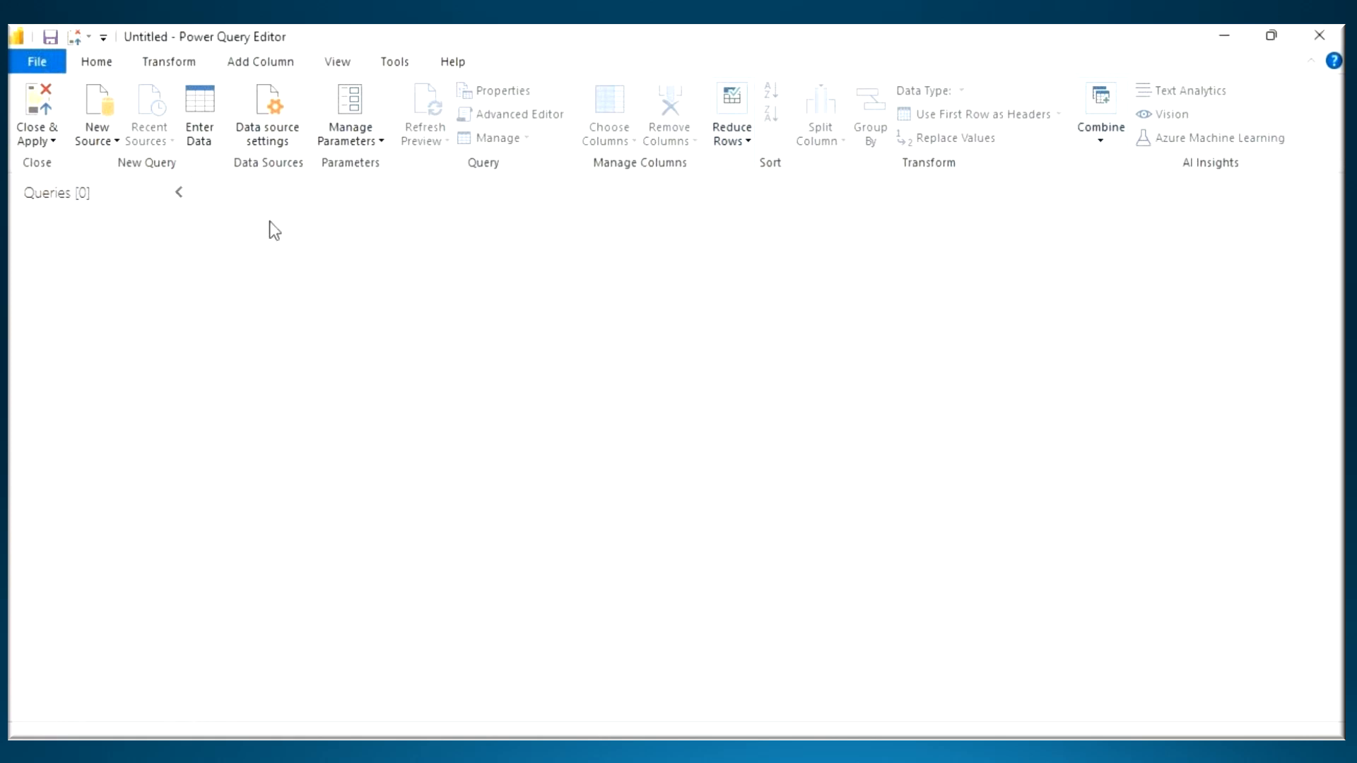
left_click(88, 143)
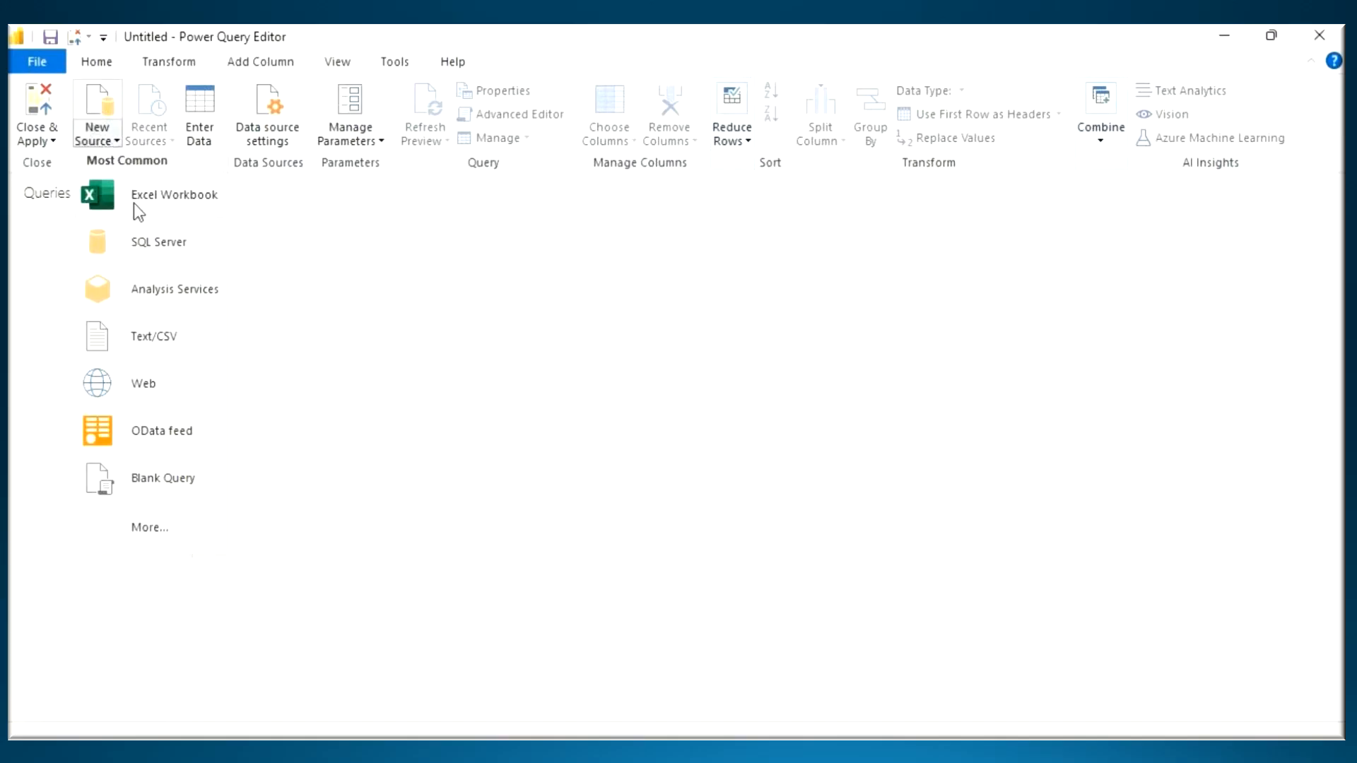
left_click(181, 201)
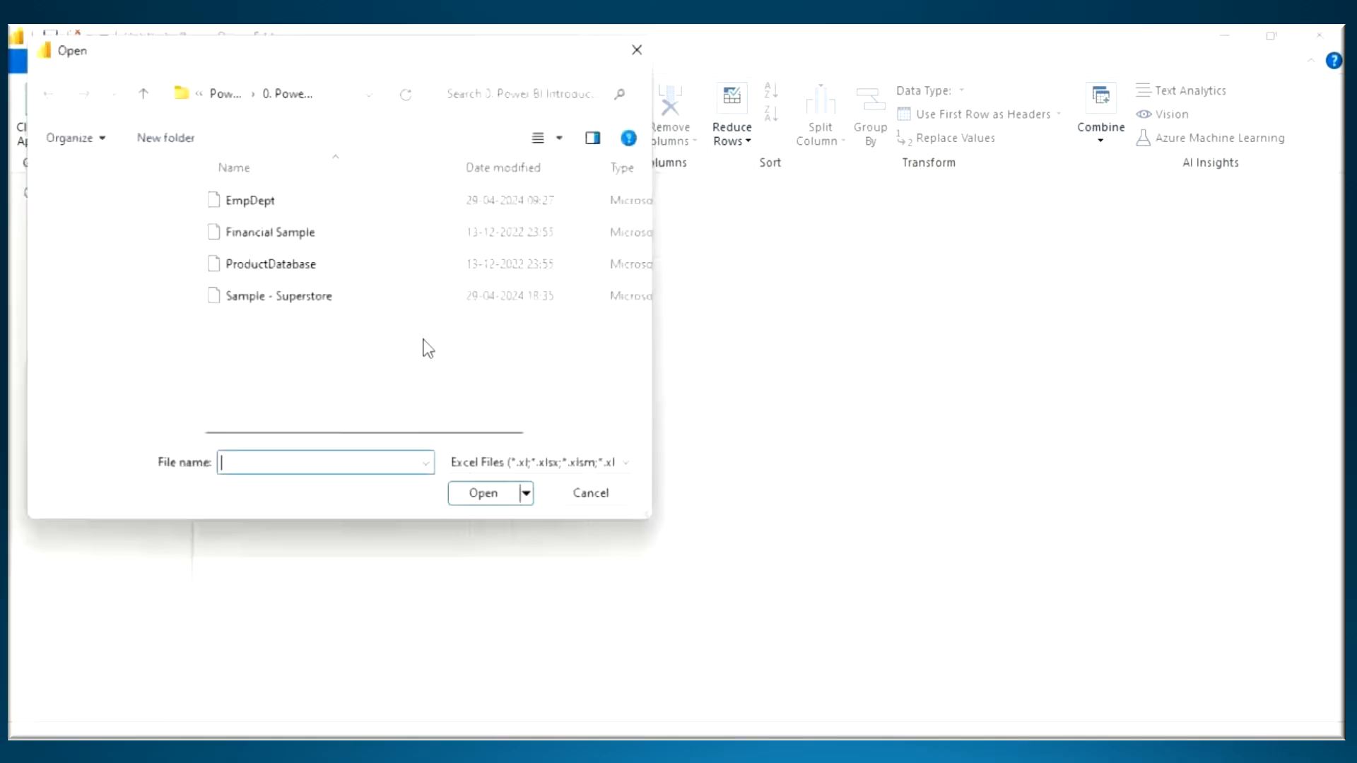
left_click(249, 233)
left_click_drag(216, 248, 389, 242)
mouse_move(510, 515)
left_mouse_down()
mouse_move(523, 525)
mouse_move(510, 513)
left_mouse_up()
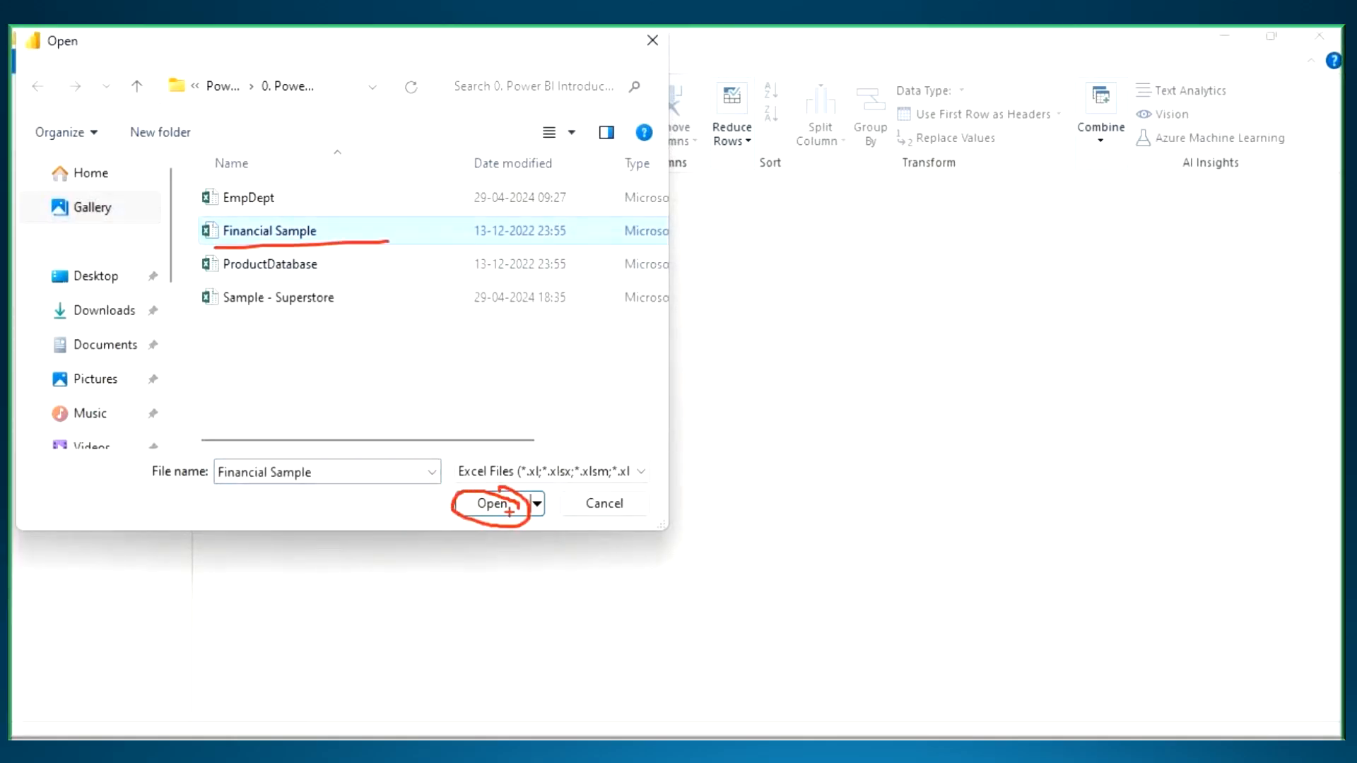
left_click(493, 505)
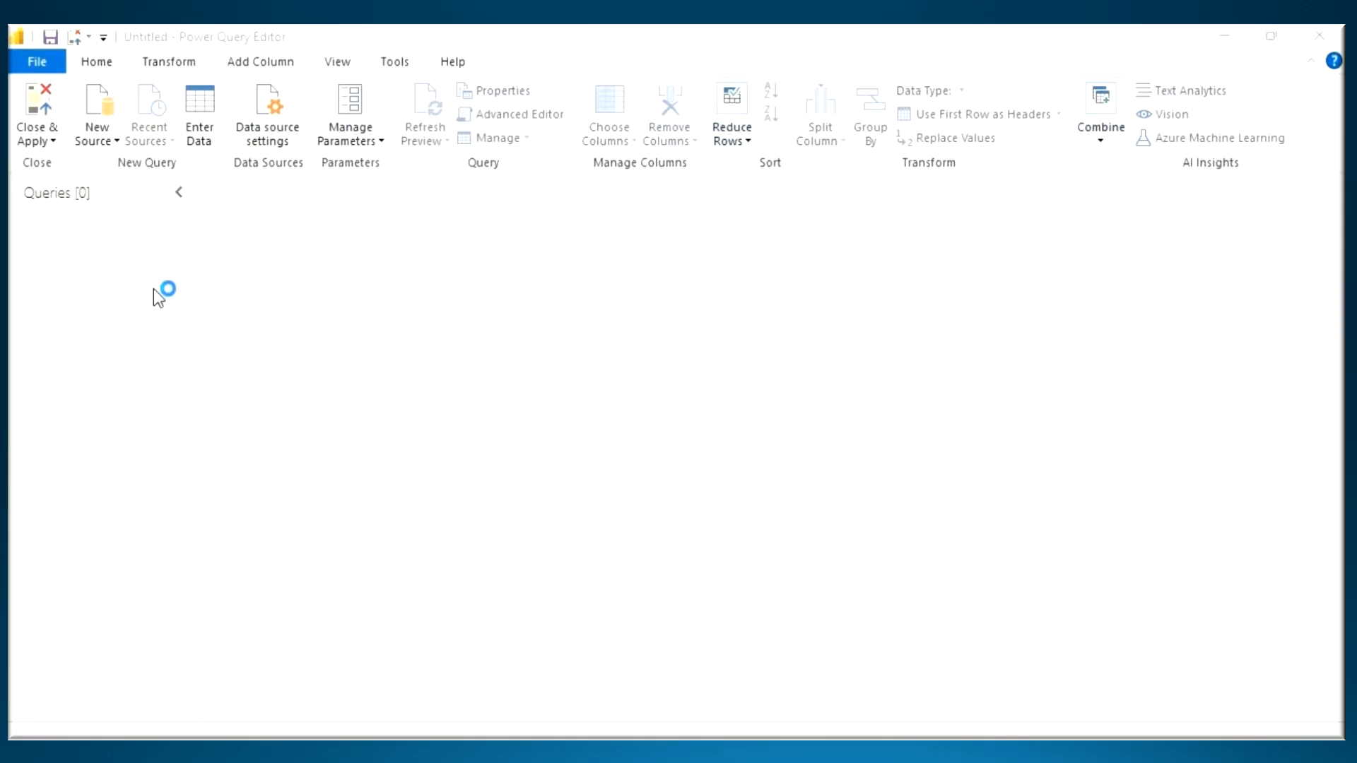
left_click(280, 202)
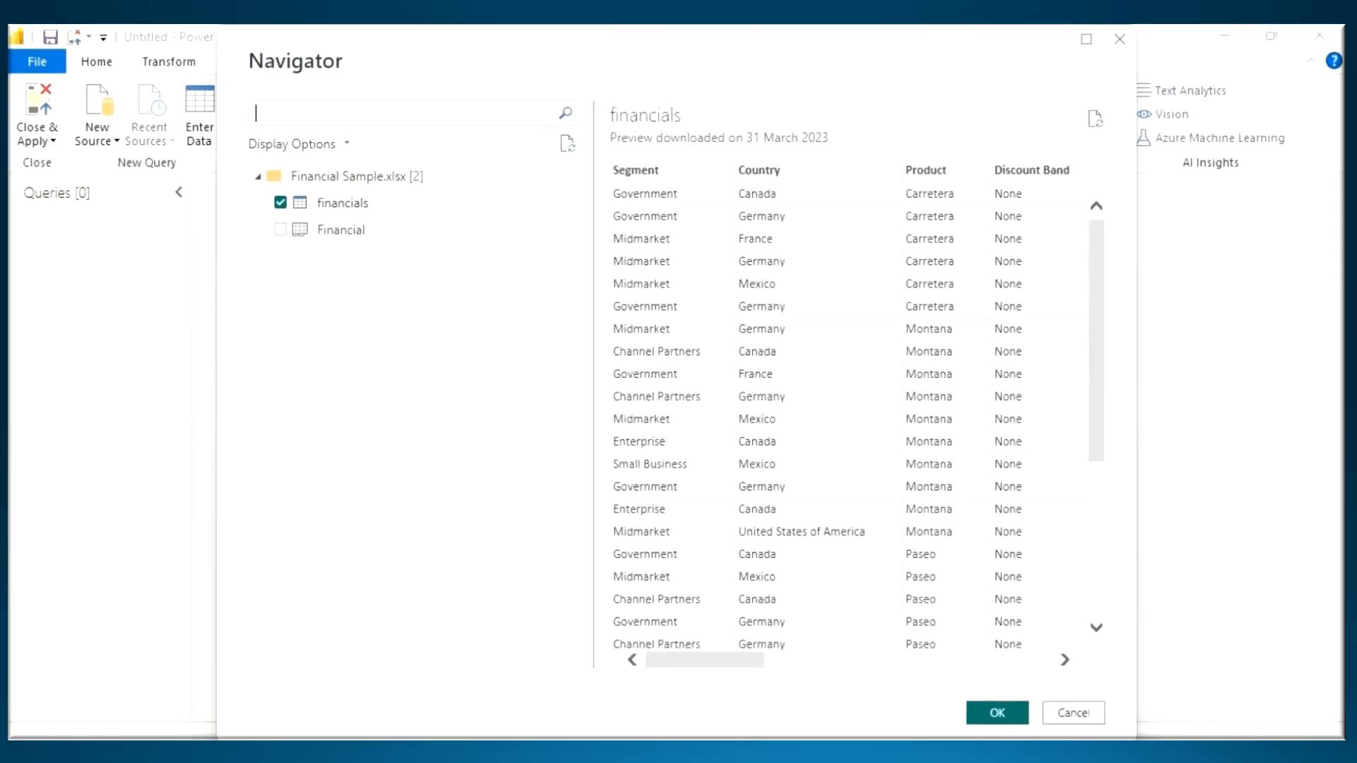
- Box New Source and circle the Navigator's OK and Cancel options, then clear the markings
key("ctrl+2")
left_click_drag(76, 83, 144, 169)
mouse_move(1016, 699)
left_mouse_down()
mouse_move(988, 689)
mouse_move(1021, 707)
mouse_move(1004, 689)
mouse_move(1067, 693)
left_mouse_up()
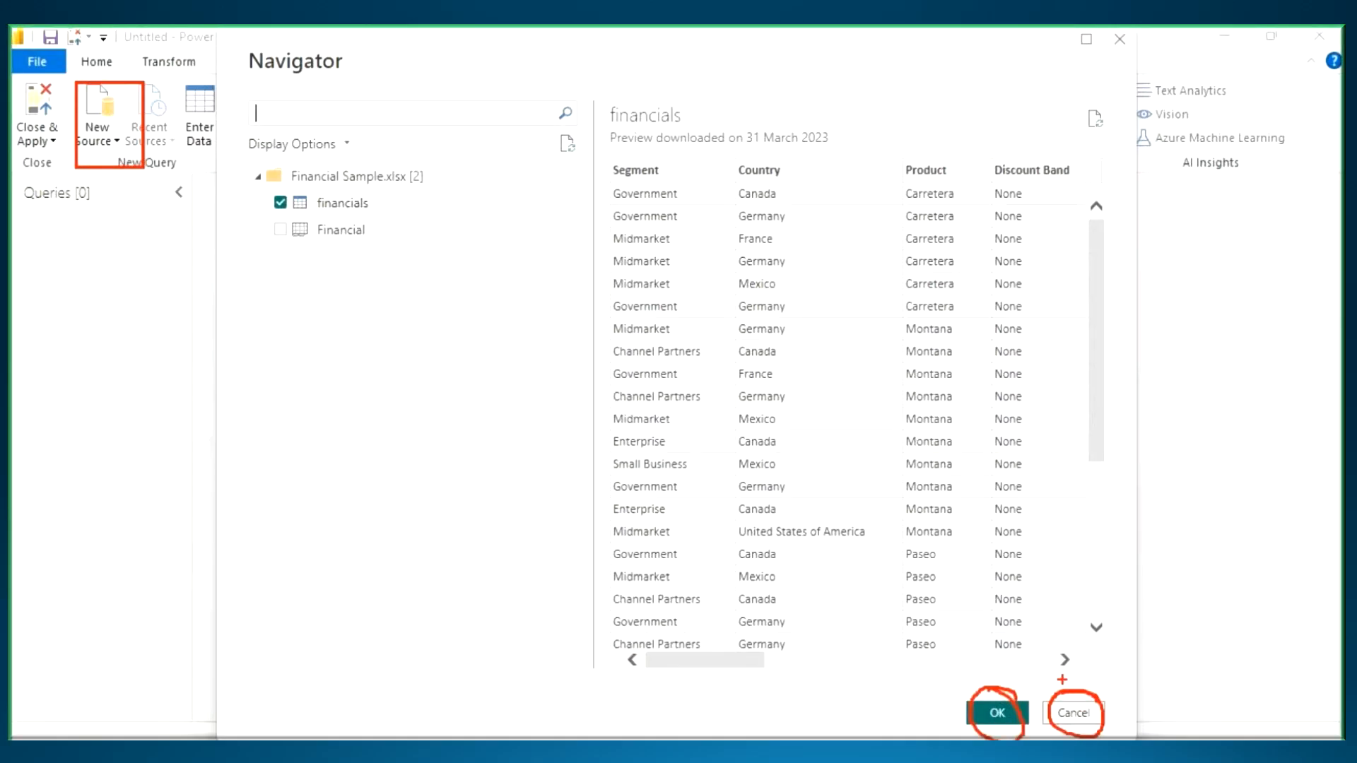
key("Escape")
- Return to the notes and add indented "OK" and "Cancel" lines below the Power Query item
key("alt+Tab")
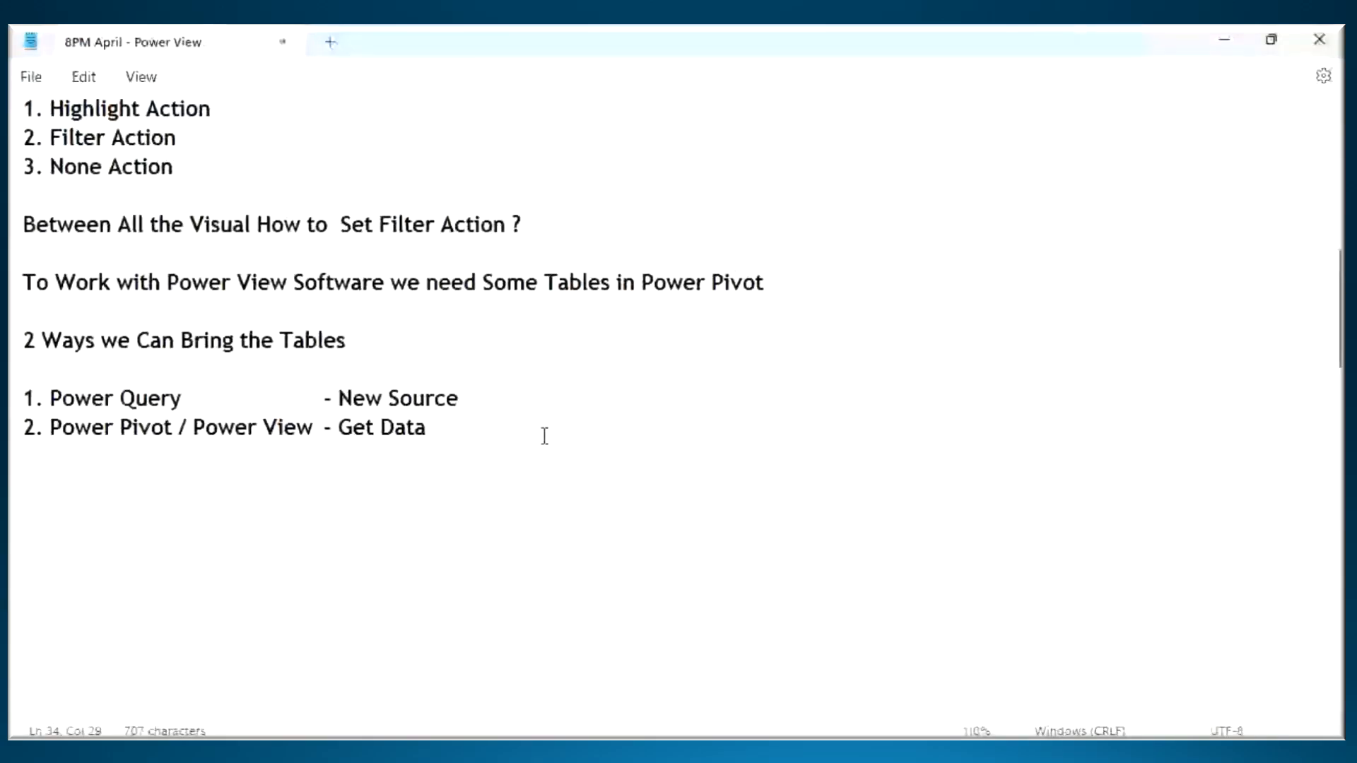
key("Return")
key("Return")
key("Tab")
left_click(340, 436)
key("Tab")
key("Tab")
key("Tab")
key("Tab")
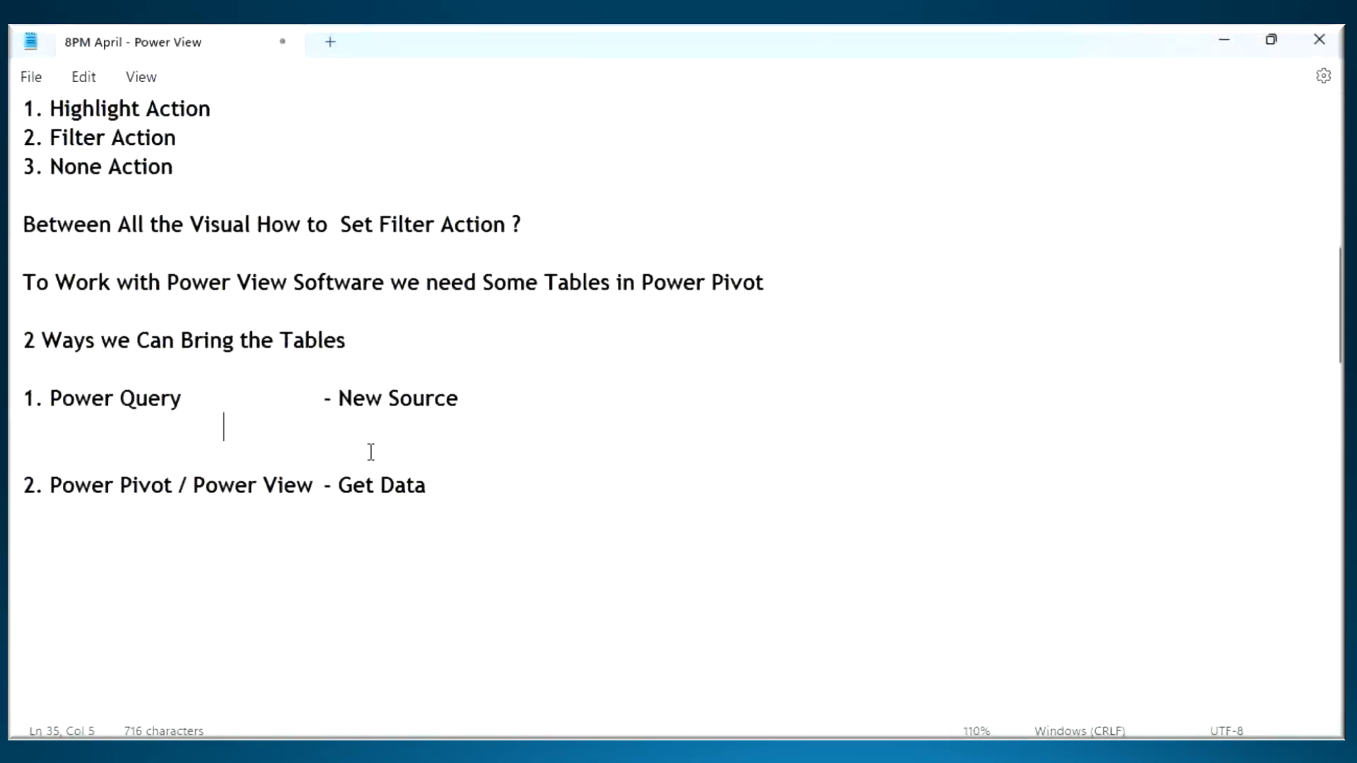
type("OK")
key("Return")
key("Tab")
key("Tab")
key("Tab")
key("Tab")
type("Cancel")
- Add "- Selected Tables will Get into Power Query" beside OK, point out OK, and insert a tab after Cancel
key("Tab")
key("Tab")
type("- Tab")
type("lecetd")
key("BackSpace")
key("BackSpace")
key("BackSpace")
key("BackSpace")
key("BackSpace")
key("BackSpace")
type("elected Tables wikk")
key("BackSpace")
key("BackSpace")
type("ll Get ")
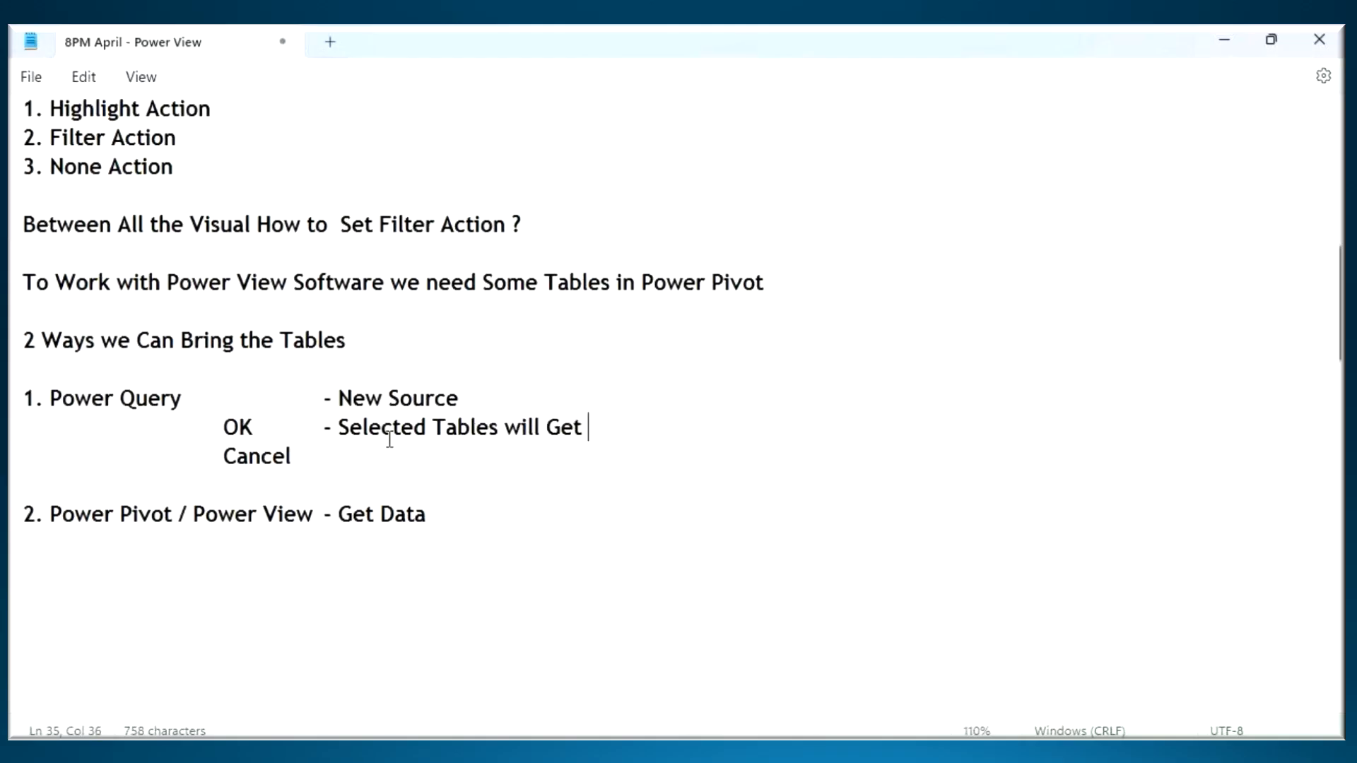
type("into Powerr")
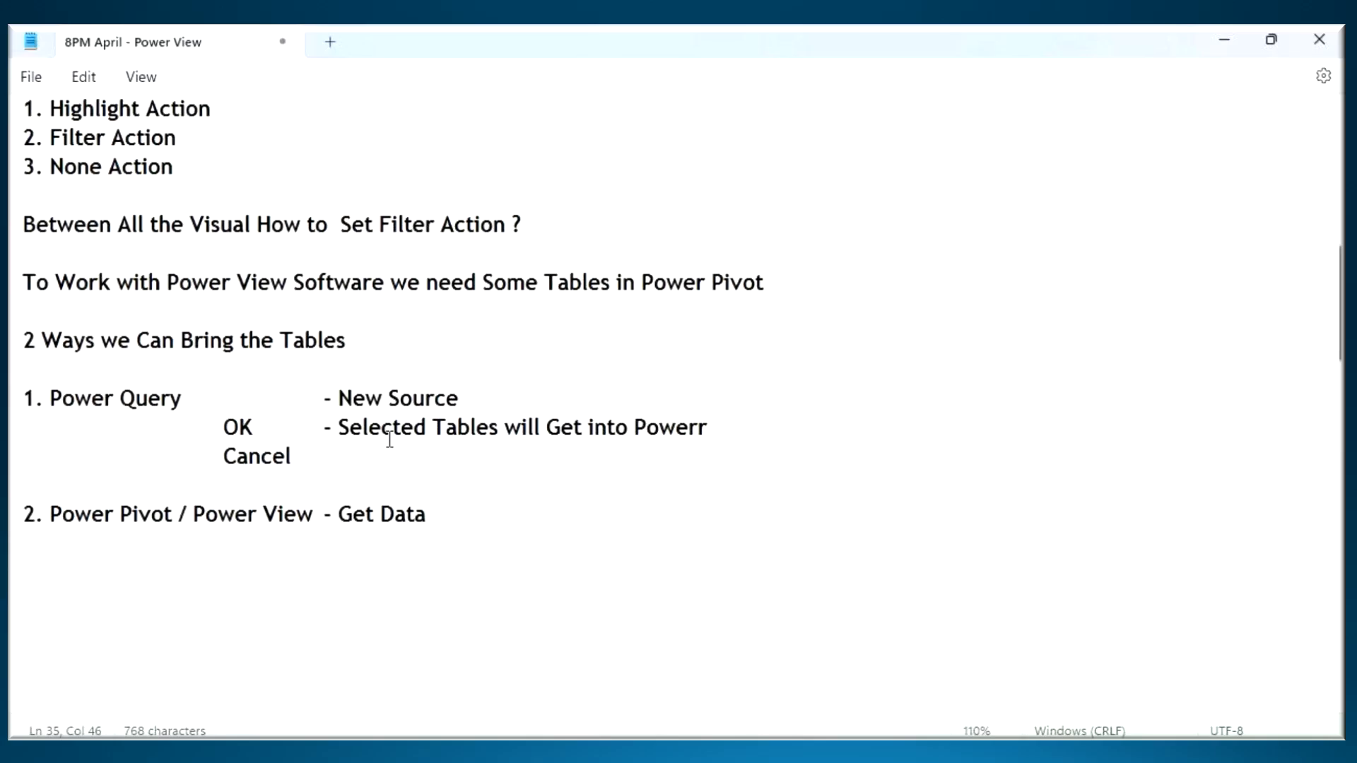
key("BackSpace")
key("BackSpace")
type("Query")
left_click_drag(228, 436, 260, 437)
left_click(297, 460)
key("Tab")
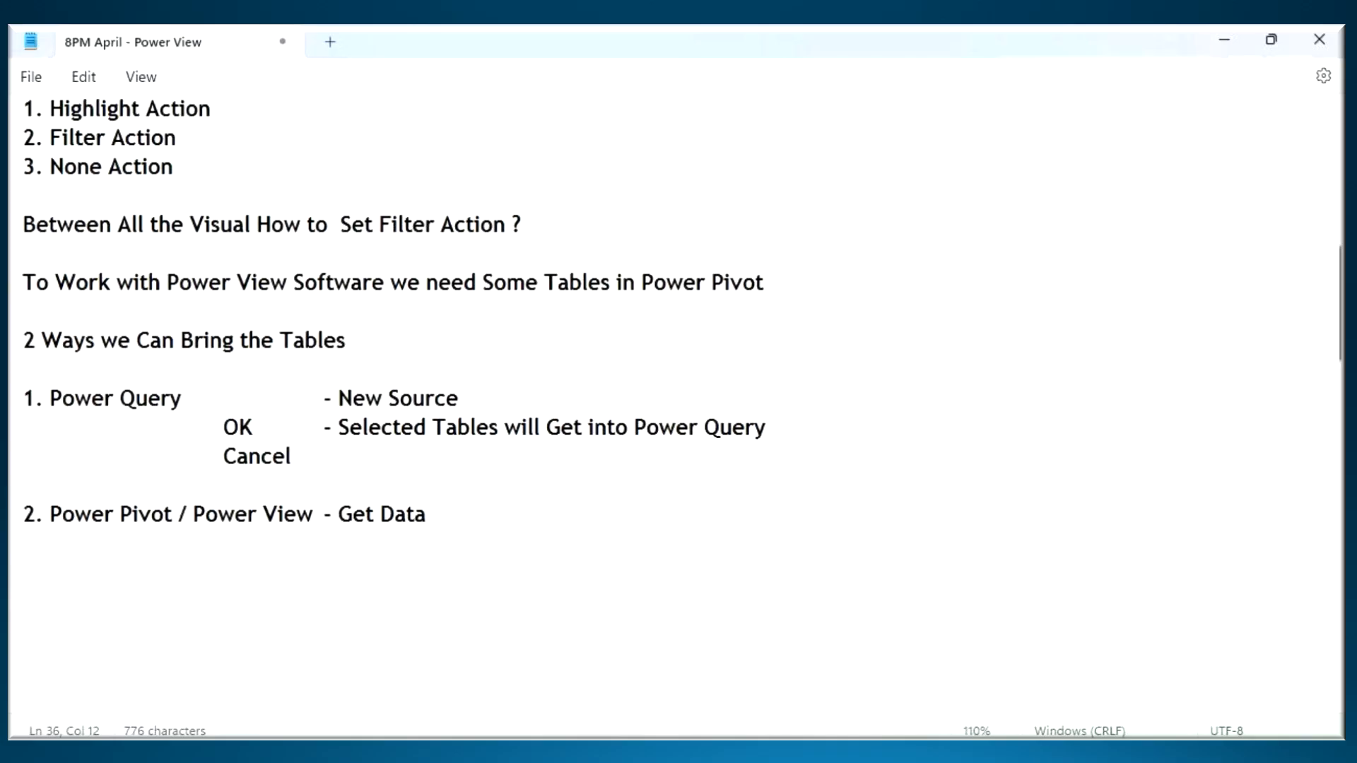
- Switch to the Navigator, circle OK, underline Cancel with an arrow to it, underline Financial Sample.xlsx, and clear the markings
left_click(994, 685)
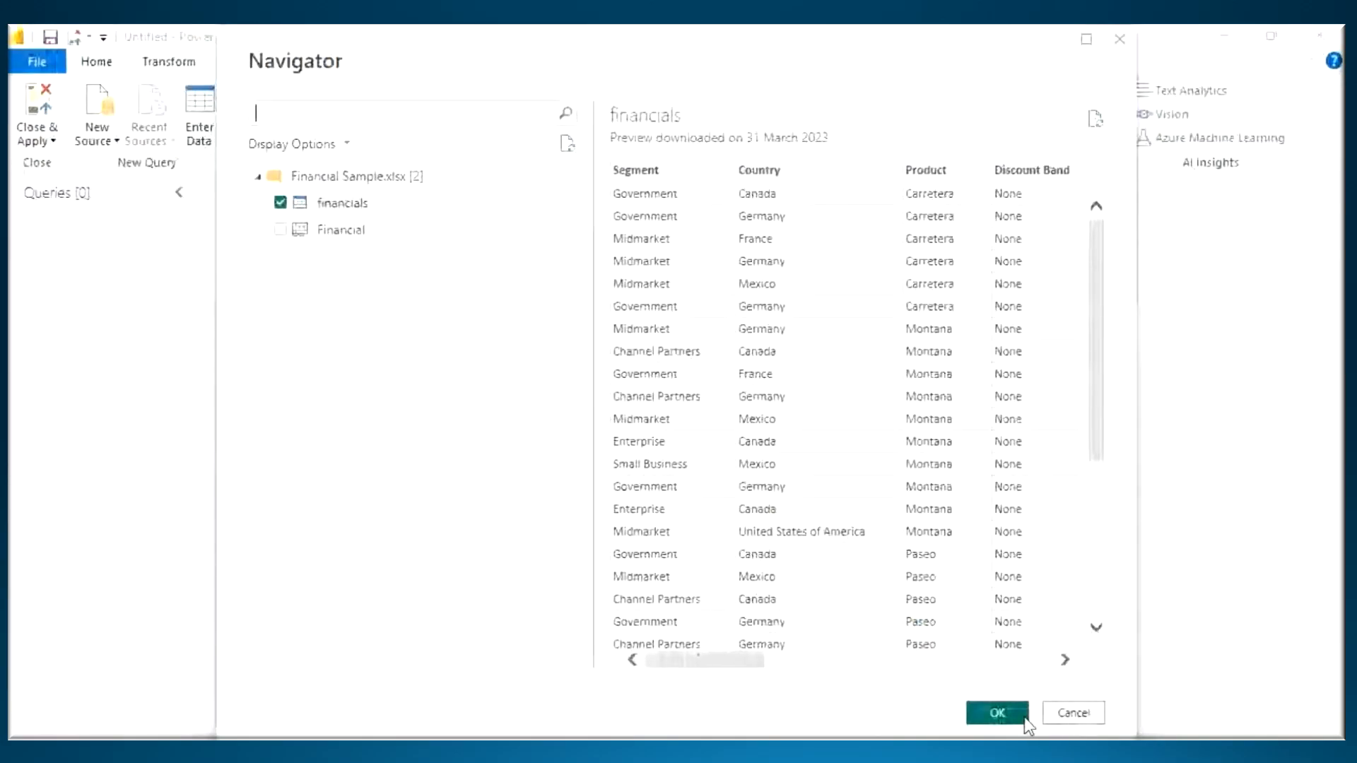
key("ctrl+2")
mouse_move(1022, 700)
left_mouse_down()
mouse_move(979, 697)
mouse_move(1107, 728)
left_mouse_up()
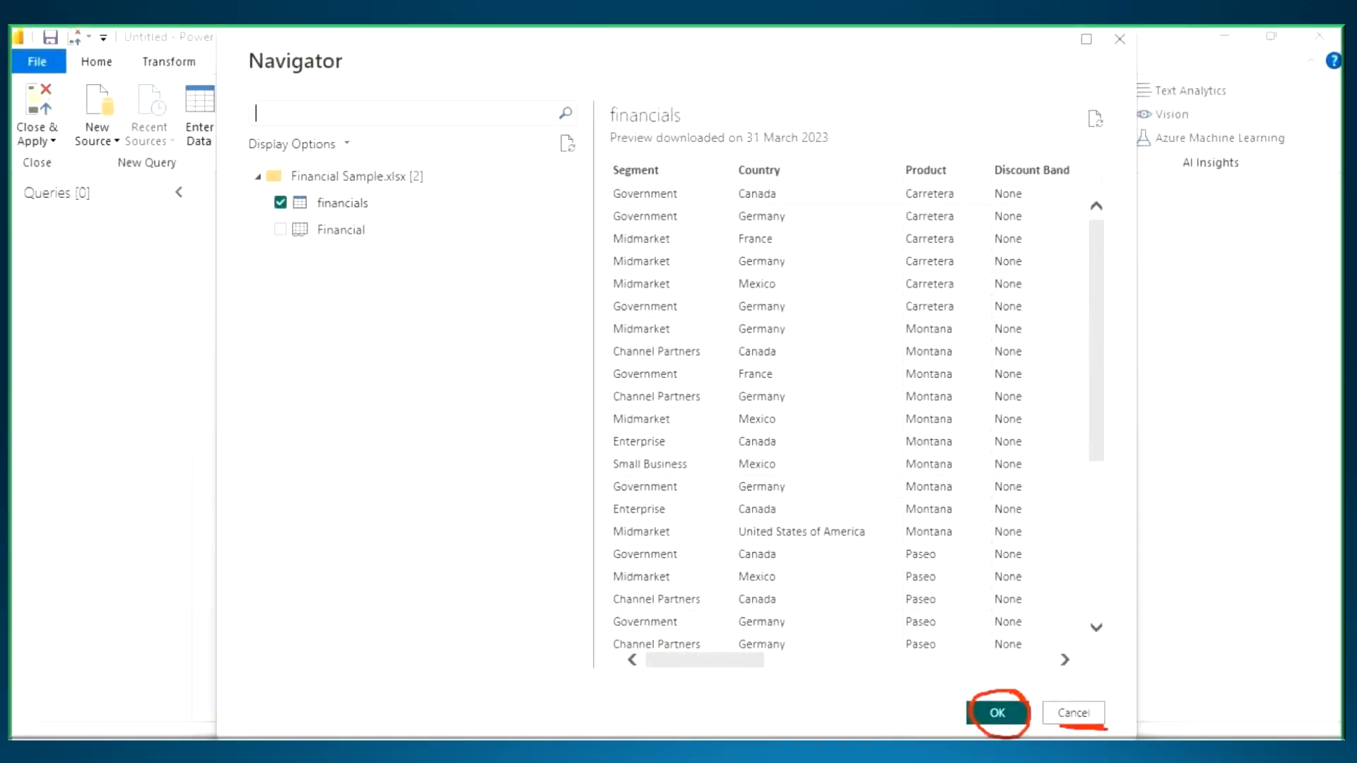
mouse_move(1173, 576)
left_mouse_down()
mouse_move(1082, 700)
mouse_move(1106, 701)
mouse_move(1114, 661)
left_mouse_up()
left_click_drag(300, 192, 404, 189)
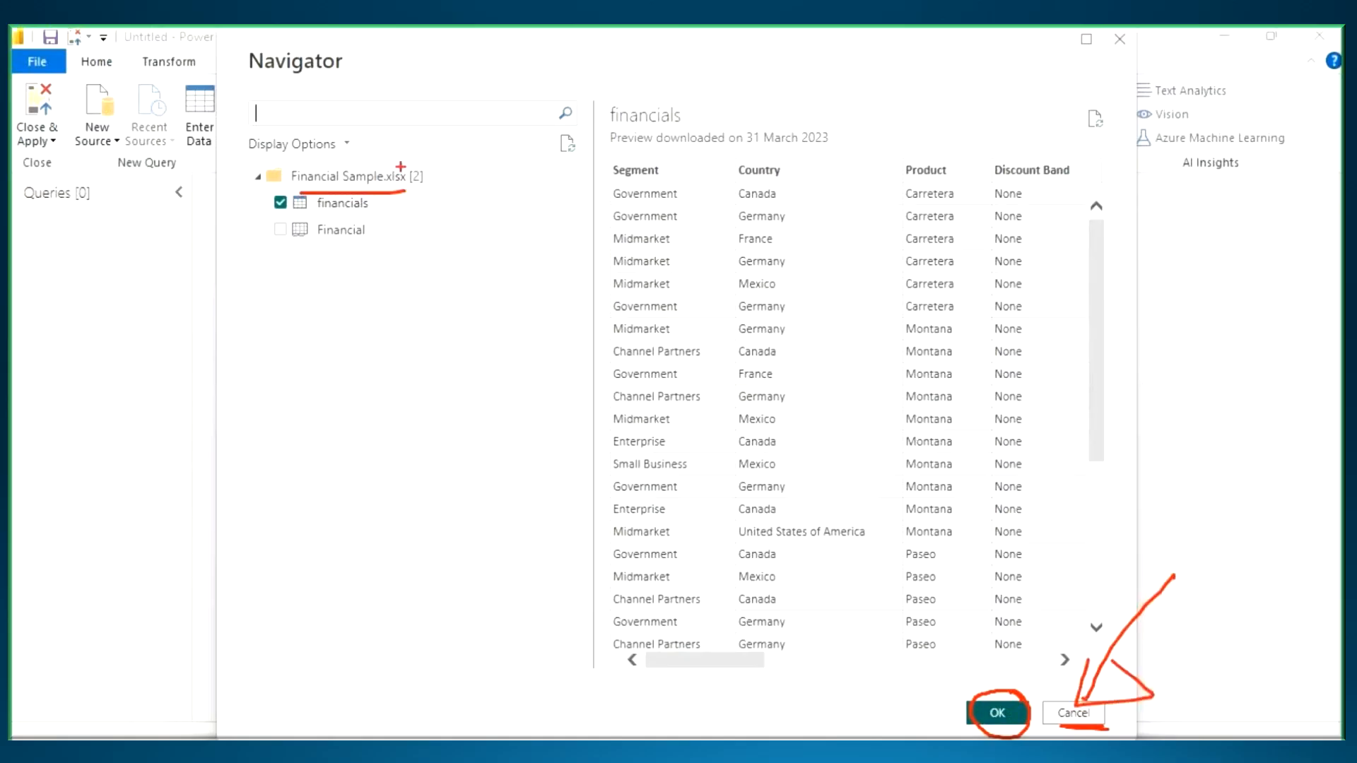
key("Escape")
- Cancel the pending Financial Sample import in the Navigator
key("alt+Tab")
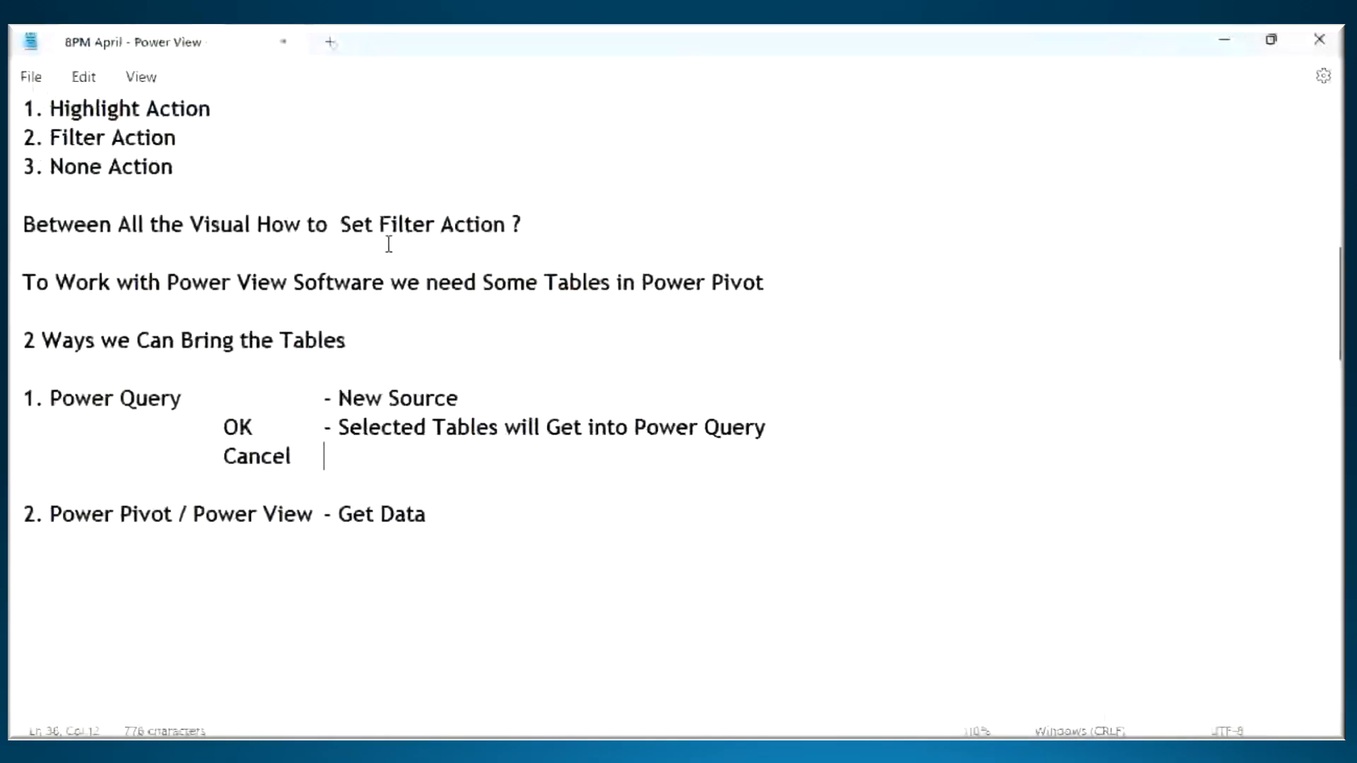
left_click(906, 751)
left_click(972, 672)
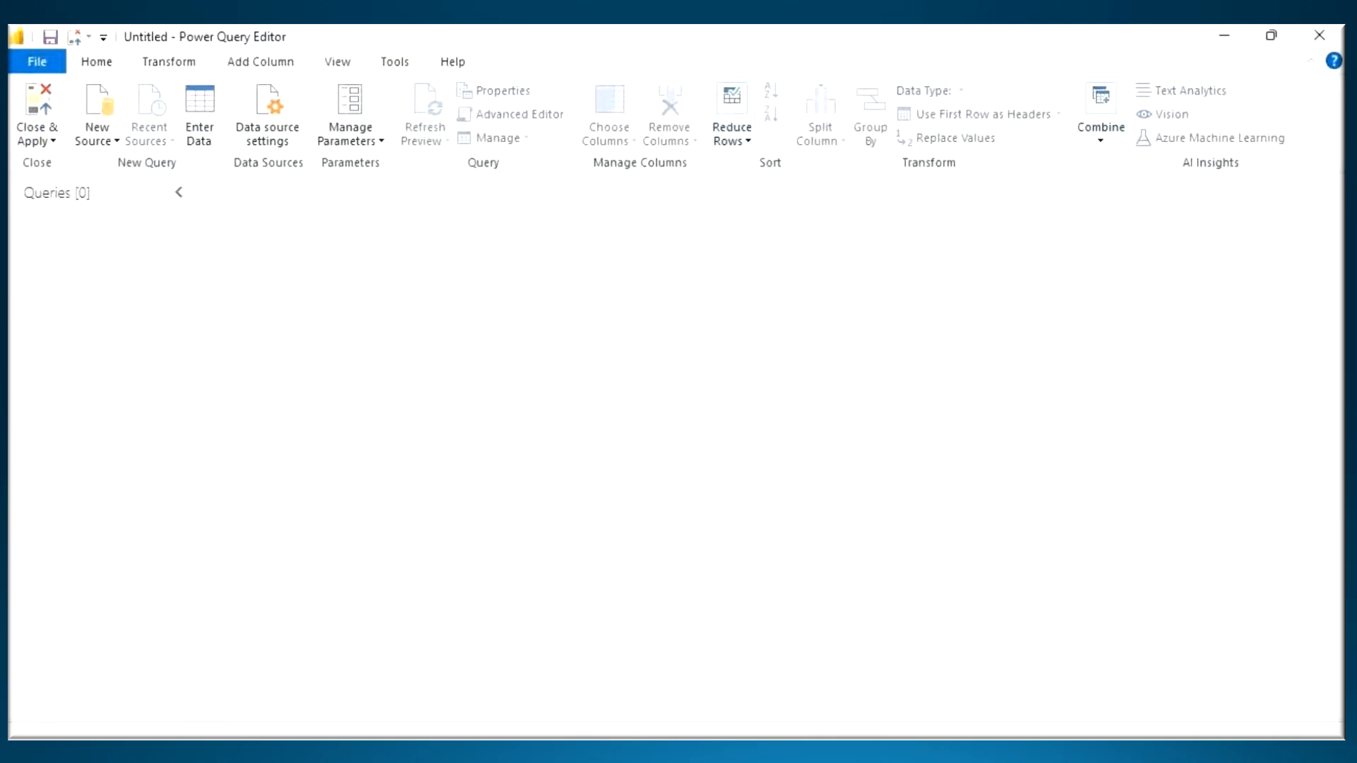
- In the notes, add "- Connection to Data Source will Lost" beside Cancel and point out that line
key("alt+Tab")
type("- Clo")
key("BackSpace")
key("BackSpace")
type("onnection to Data Source will Lost")
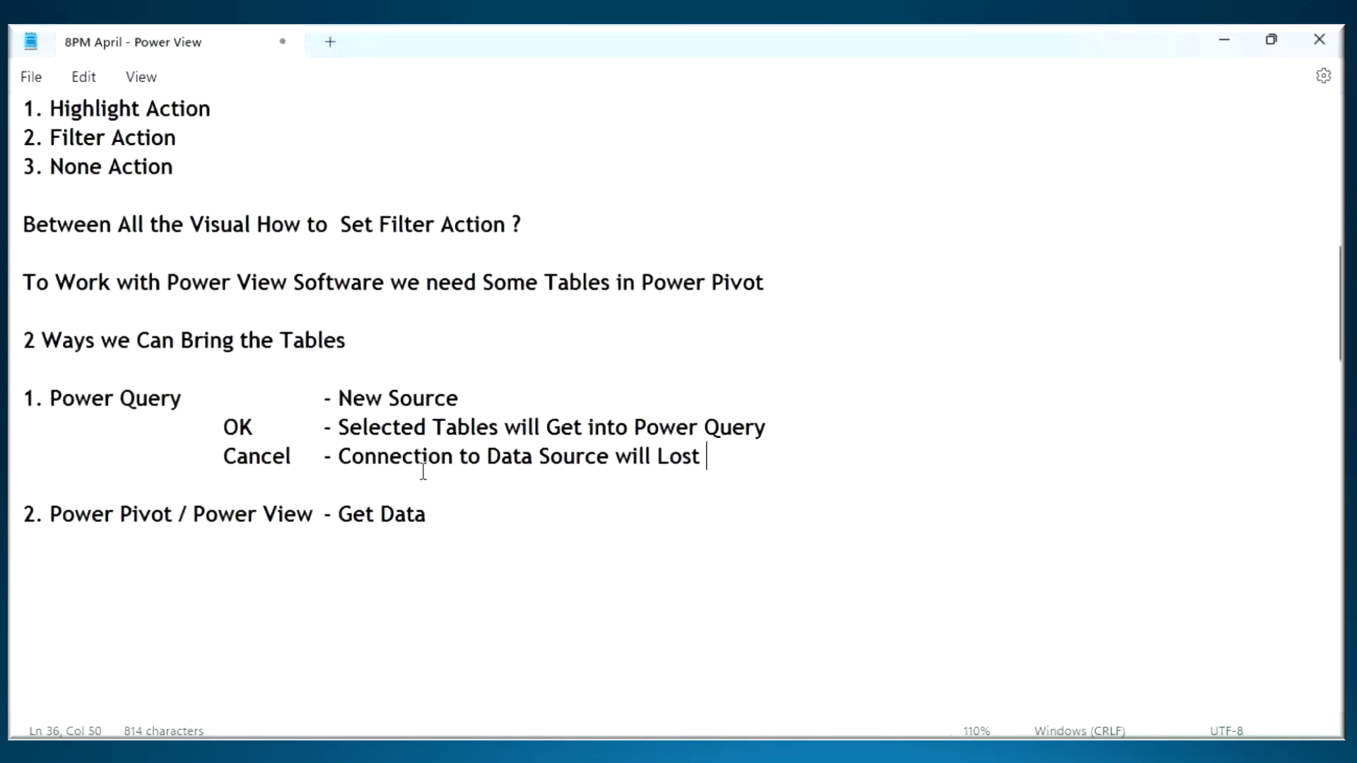
left_click_drag(238, 458, 576, 460)
- In Power Query Editor, import the financials table from the Financial Sample Excel workbook
mouse_move(904, 751)
left_click(965, 680)
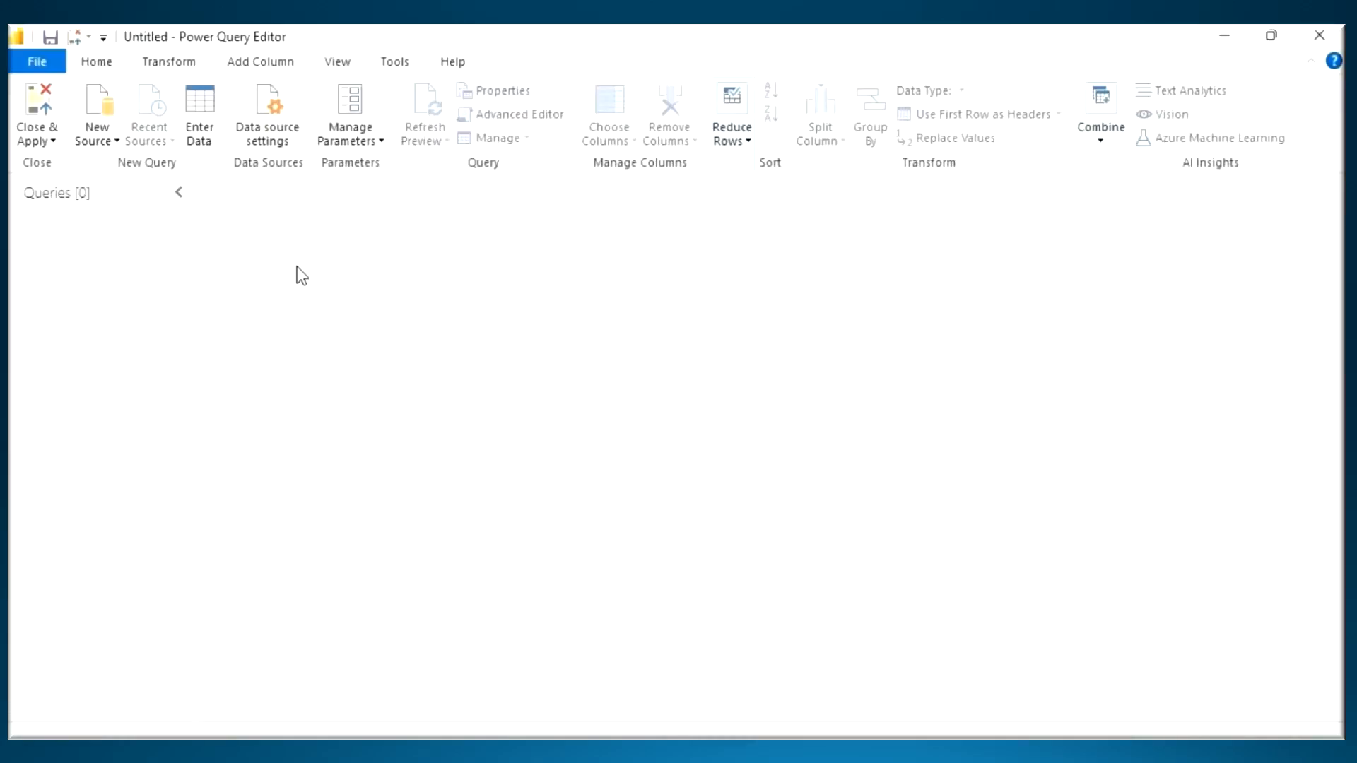
left_click(96, 134)
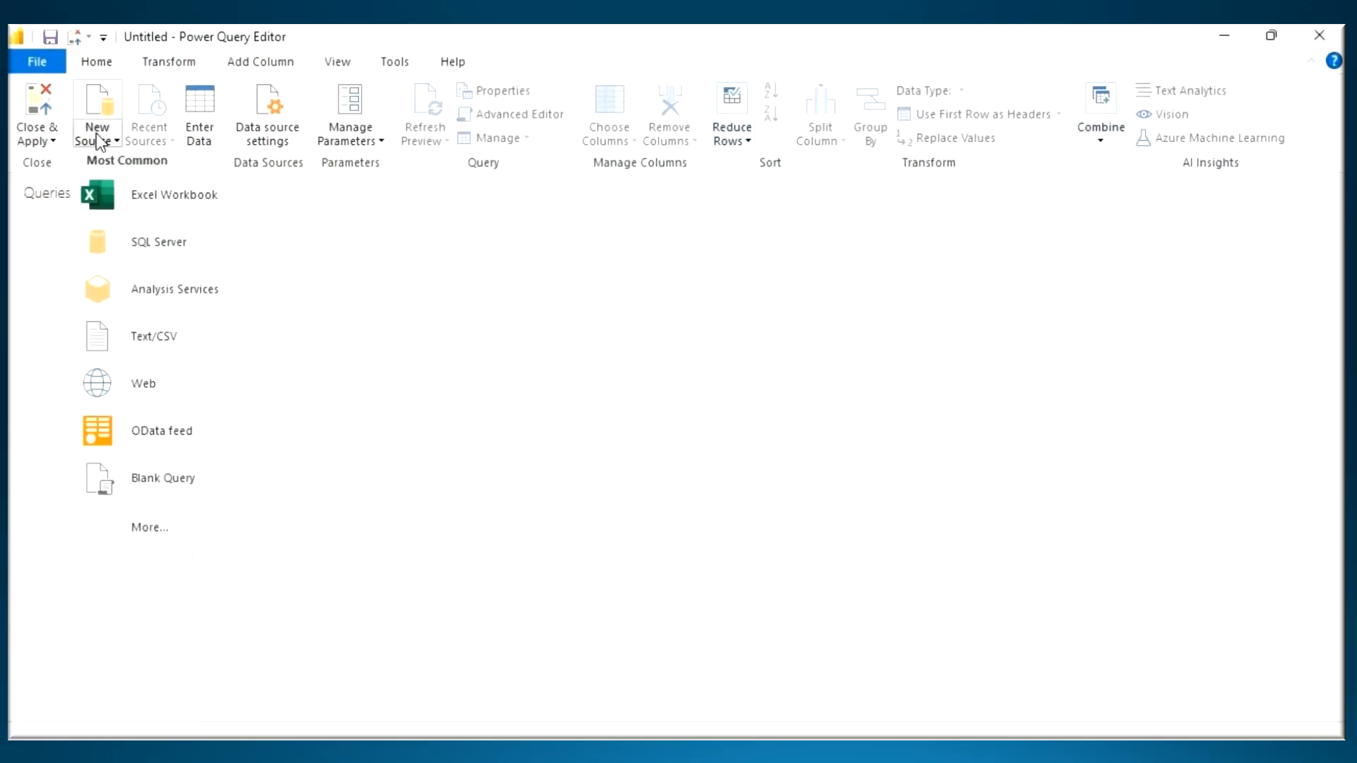
left_click(168, 205)
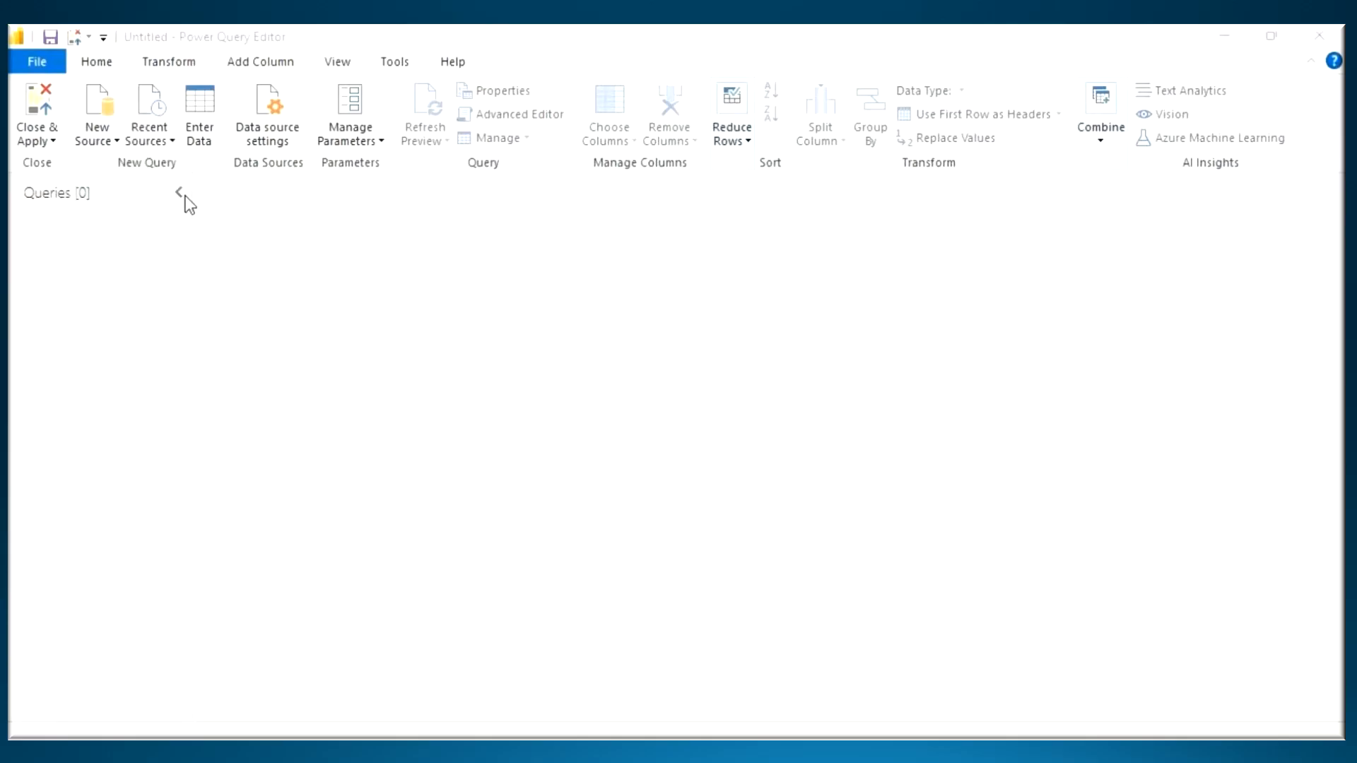
left_click(248, 208)
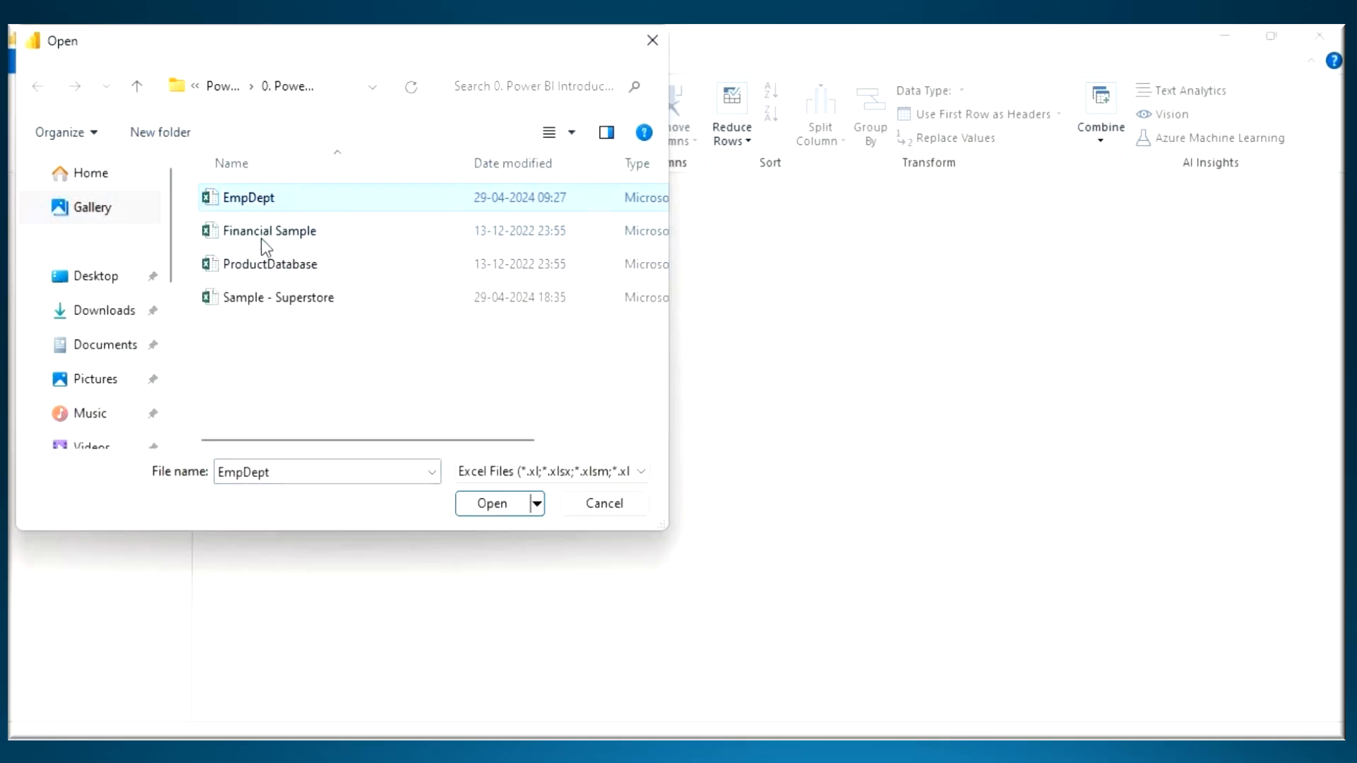
left_click(263, 238)
left_click(493, 505)
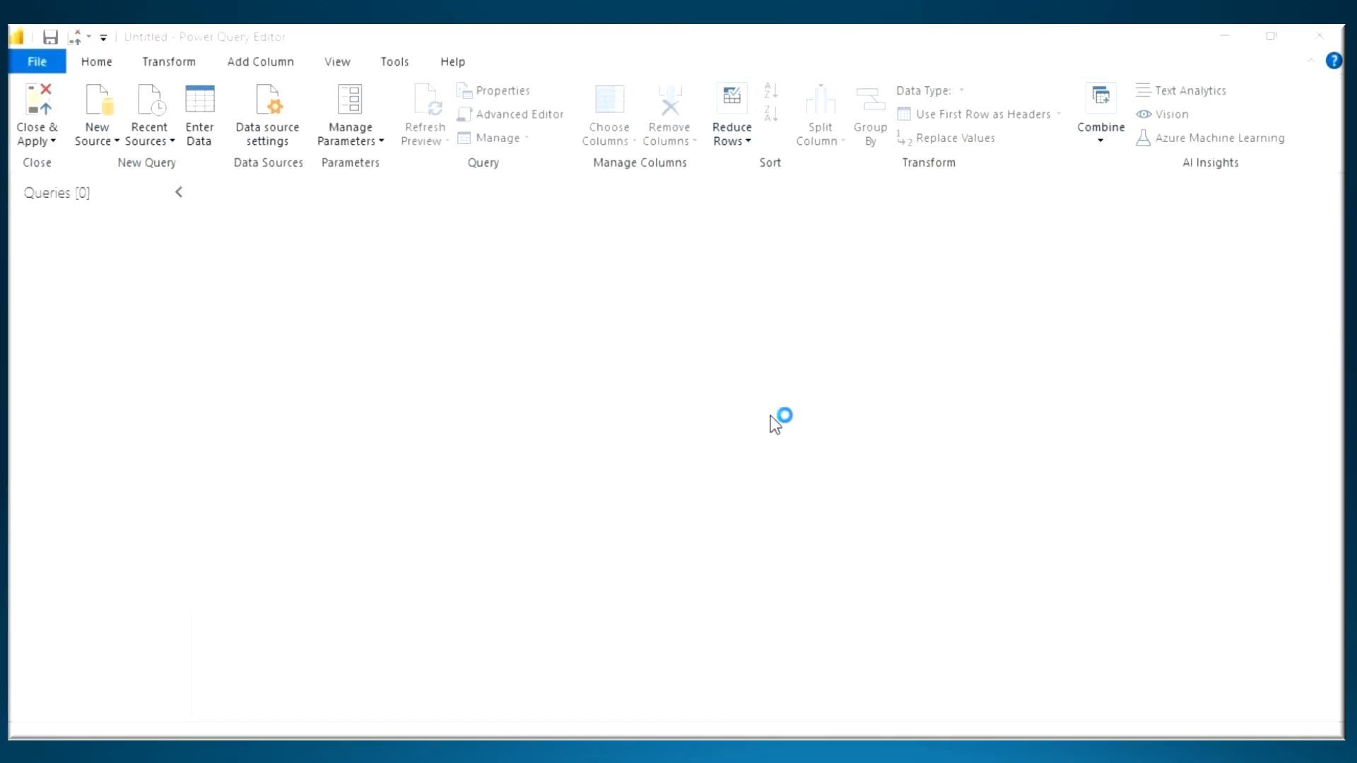
left_click(281, 203)
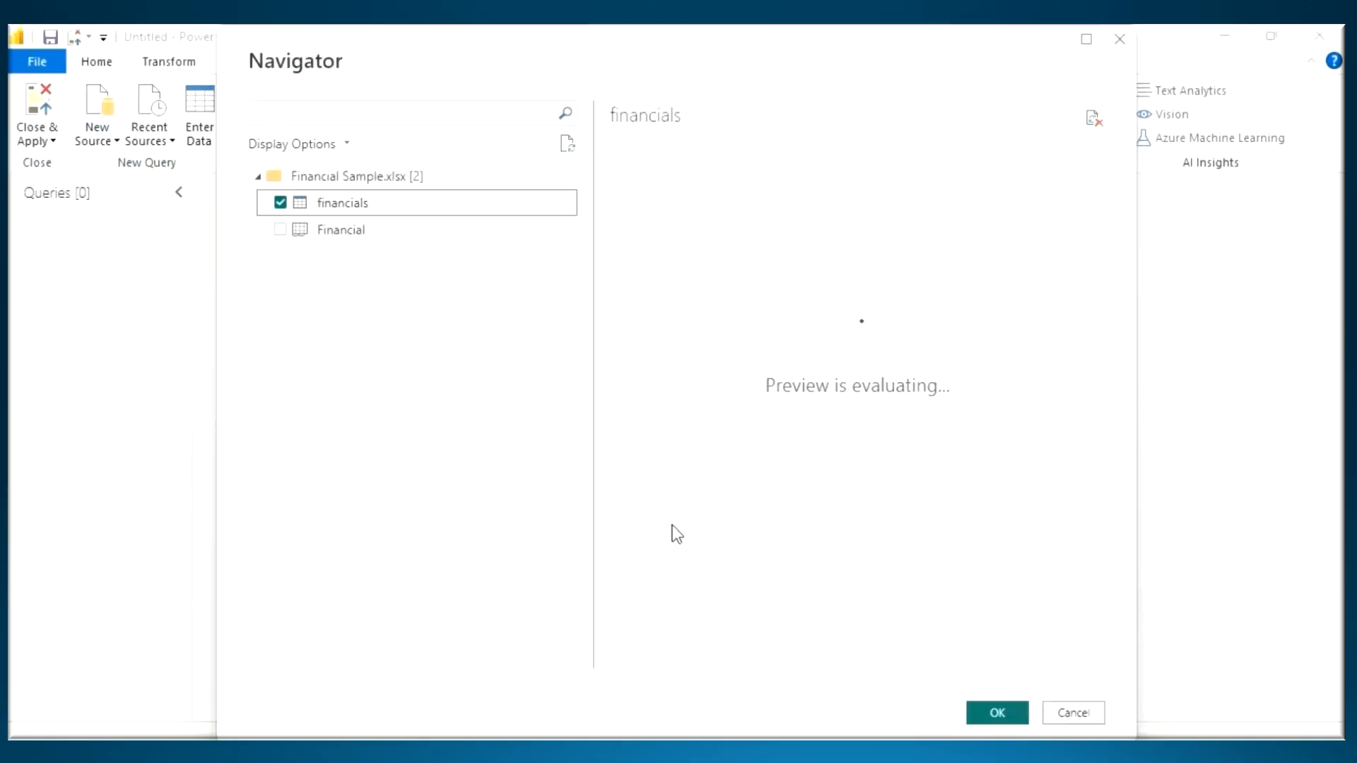
left_click(998, 714)
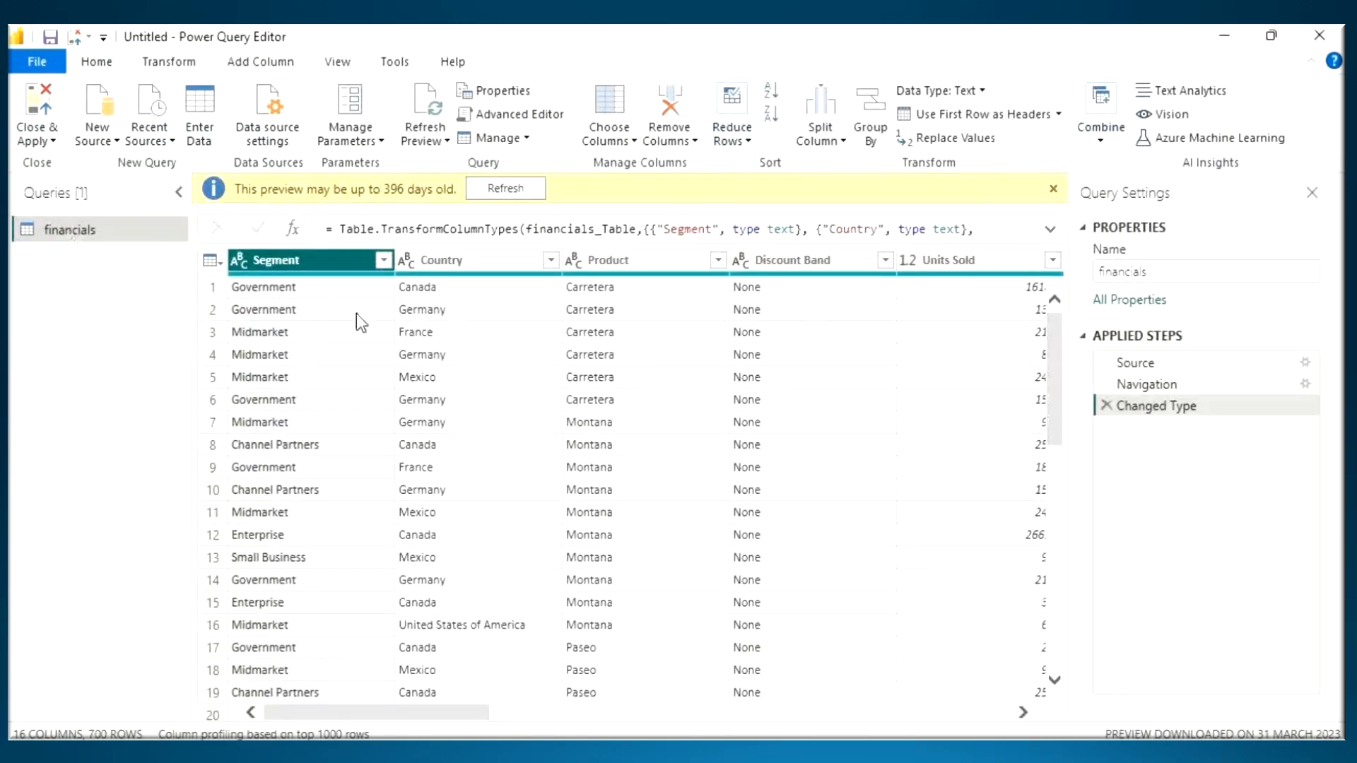
- Handwrite a "Transf" note over the financials preview, clear it, and look through the table's further columns
key("ctrl+2")
left_click_drag(522, 303, 521, 359)
mouse_move(478, 316)
left_mouse_down()
mouse_move(556, 294)
mouse_move(567, 340)
left_mouse_up()
left_click_drag(606, 328, 672, 314)
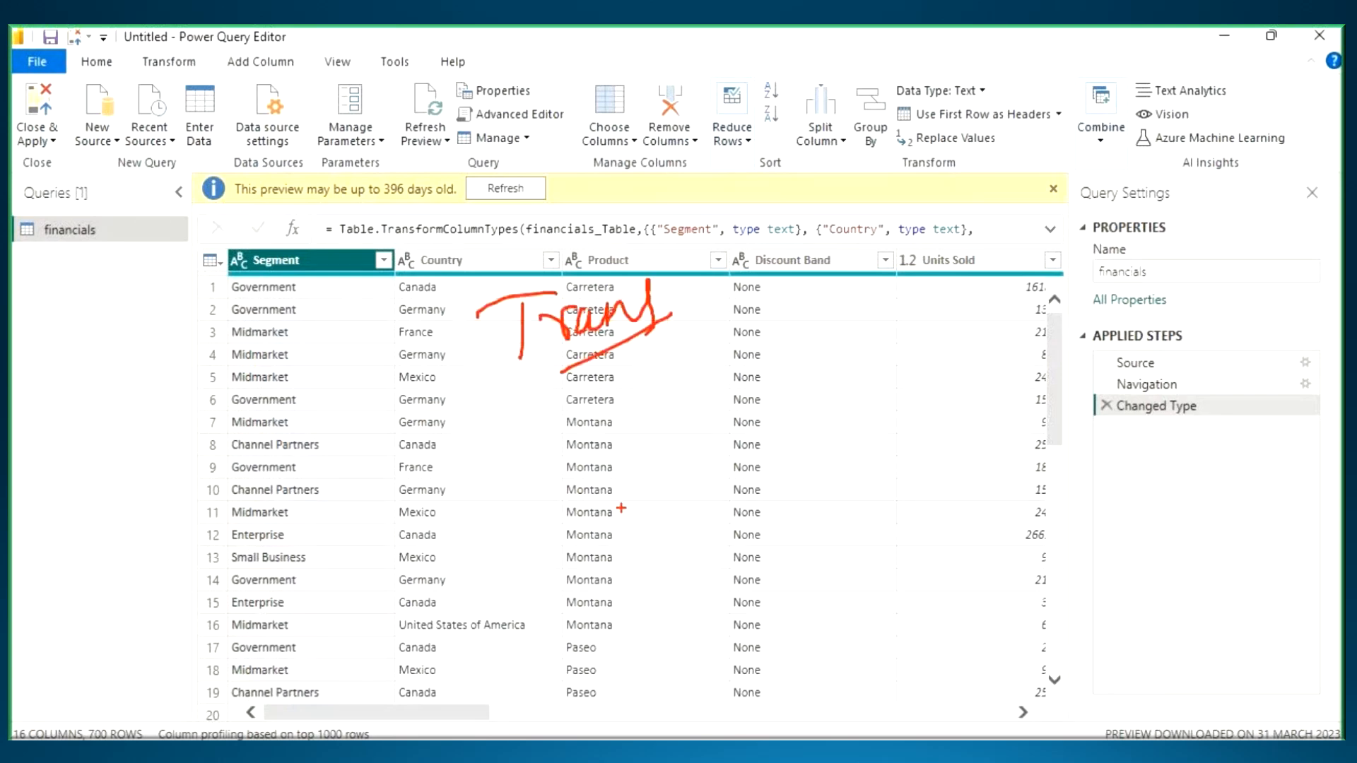
key("Escape")
left_click_drag(429, 707, 685, 718)
- Mark Close & Apply with an arrow, load the financials query into Power BI Desktop, and show the Model view
key("ctrl+2")
mouse_move(479, 359)
left_mouse_down()
mouse_move(504, 438)
mouse_move(868, 249)
left_mouse_up()
mouse_move(62, 76)
left_mouse_down()
mouse_move(10, 97)
mouse_move(16, 155)
mouse_move(70, 133)
mouse_move(51, 82)
left_mouse_up()
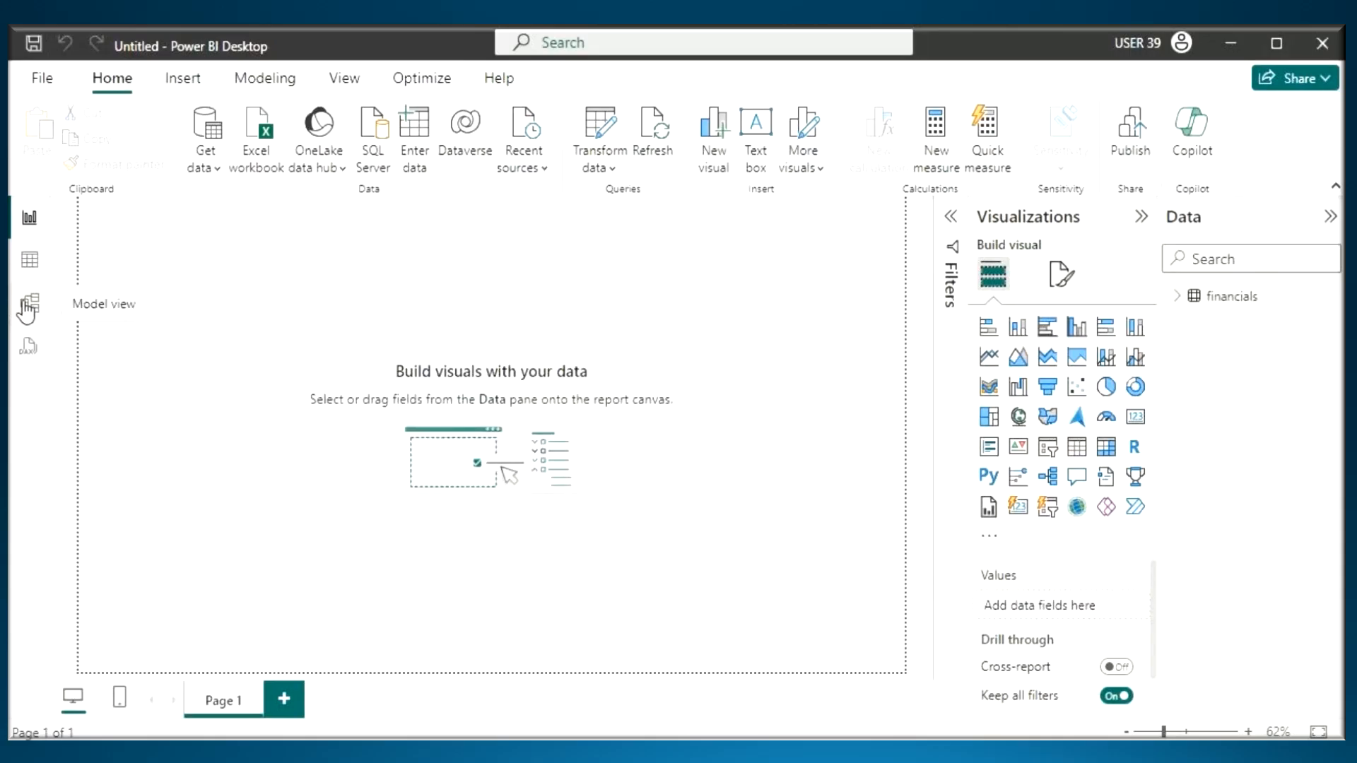
left_click(28, 304)
mouse_move(234, 297)
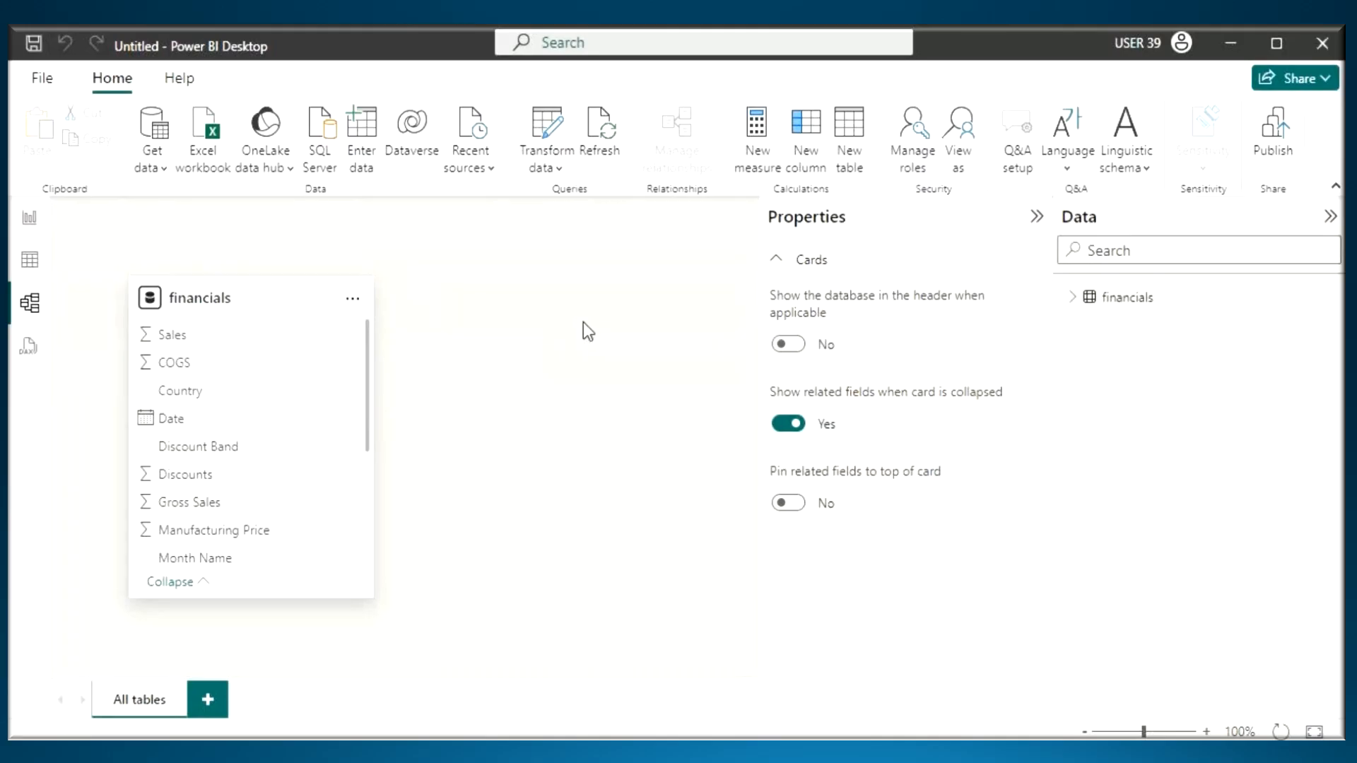
- Circle the financials table in the model, box and underline Get data, and clear the markings
key("ctrl+2")
mouse_move(171, 270)
left_mouse_down()
mouse_move(169, 581)
mouse_move(338, 605)
mouse_move(100, 285)
left_mouse_up()
mouse_move(129, 98)
left_mouse_down()
mouse_move(111, 177)
mouse_move(177, 141)
mouse_move(176, 99)
mouse_move(132, 98)
left_mouse_up()
mouse_move(133, 184)
left_mouse_down()
mouse_move(189, 188)
mouse_move(188, 174)
left_mouse_up()
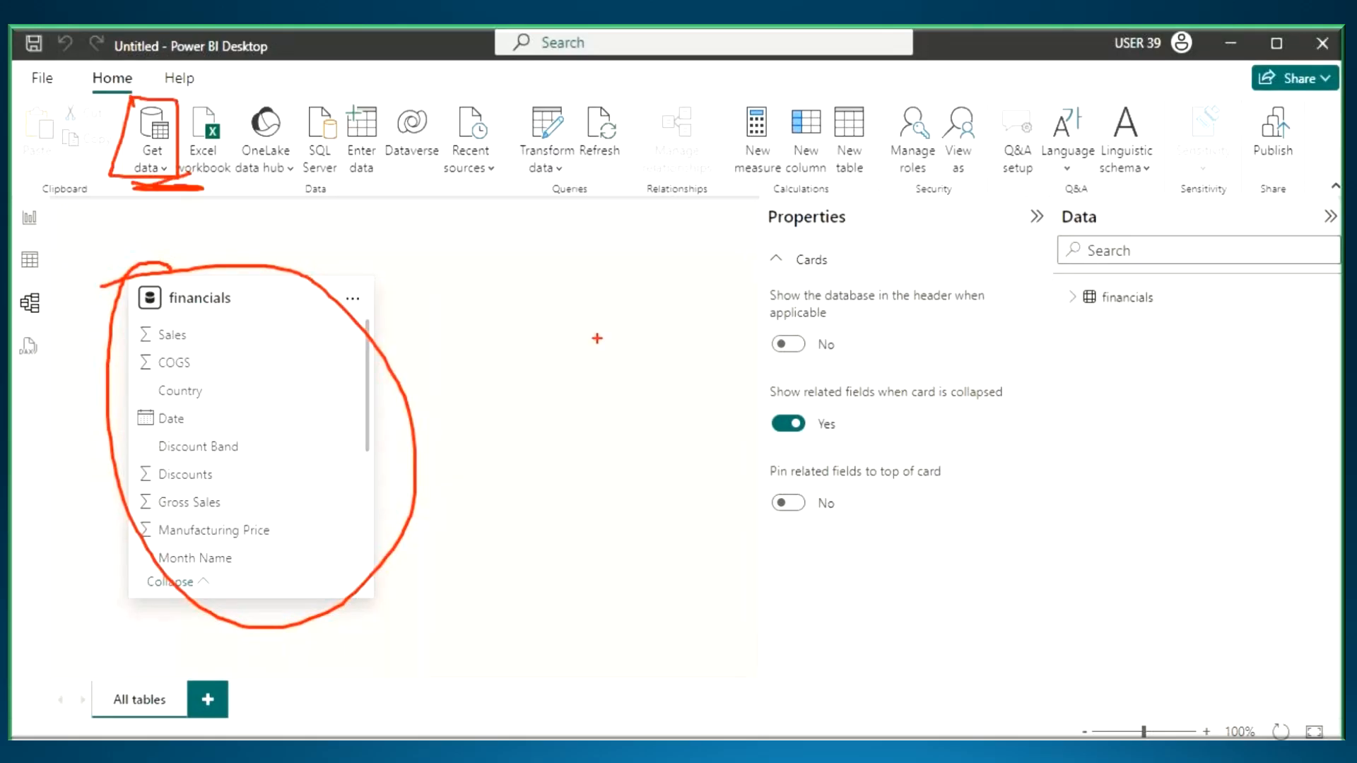
key("Escape")
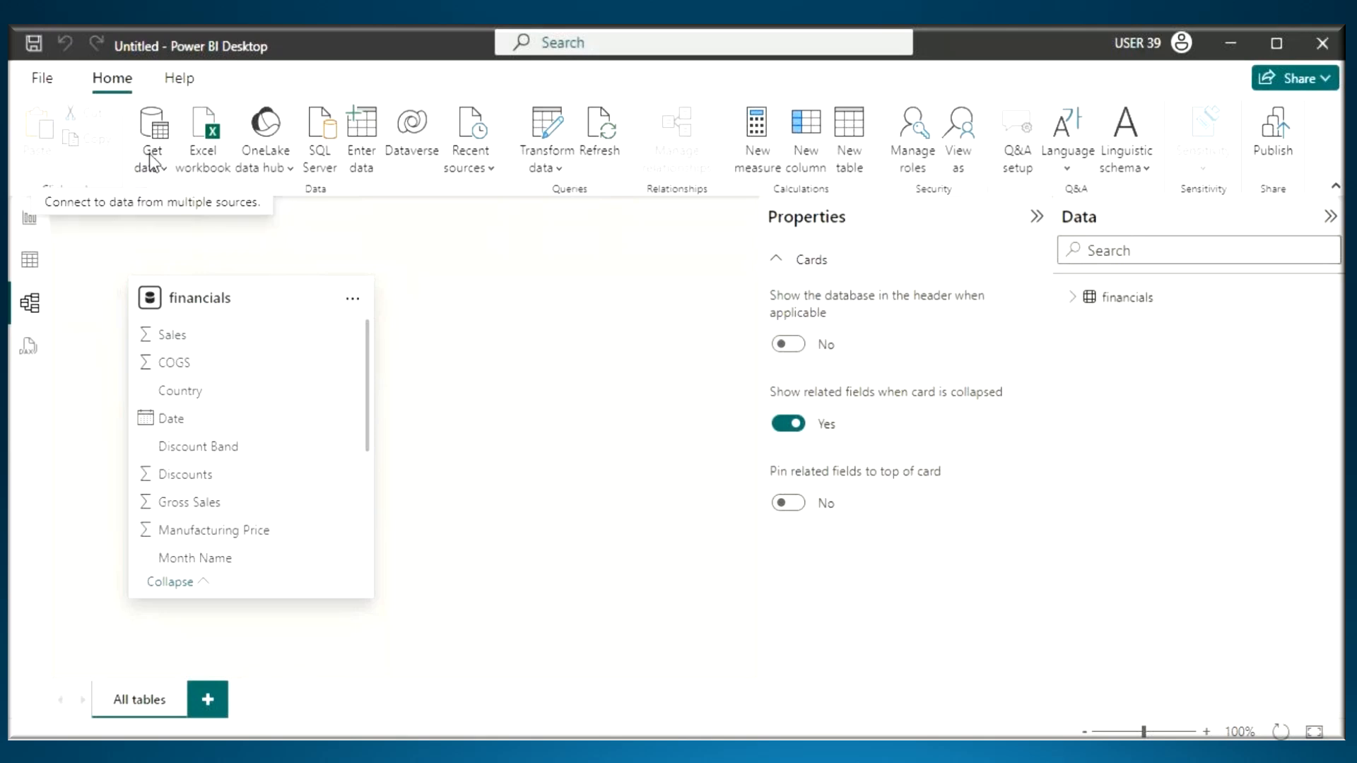
- Show the common data sources for Get data, underline the entries from Excel workbook to Dataverse, and clear the markings
left_click(159, 167)
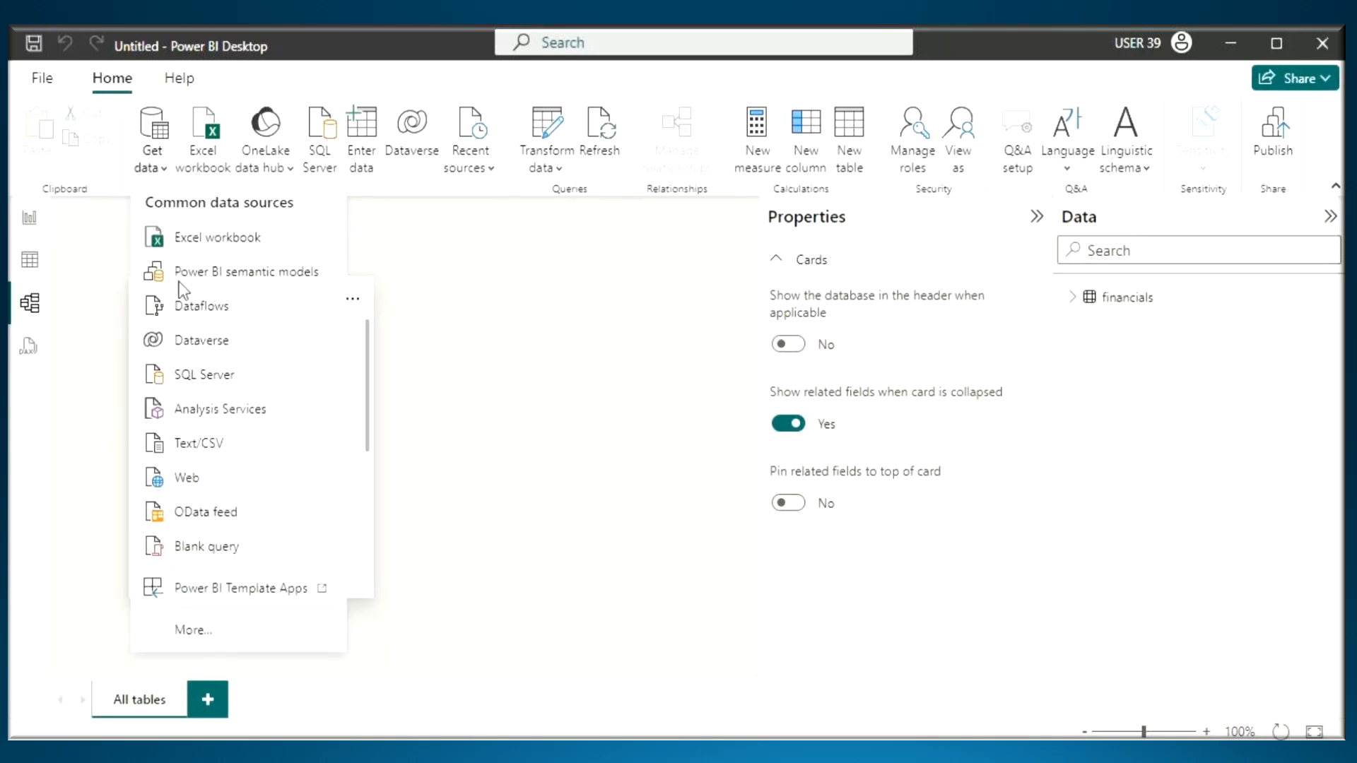
key("ctrl+2")
left_click_drag(163, 259, 338, 257)
left_click_drag(164, 295, 428, 287)
left_click_drag(169, 342, 327, 337)
left_click_drag(174, 379, 352, 353)
key("Escape")
left_click(147, 172)
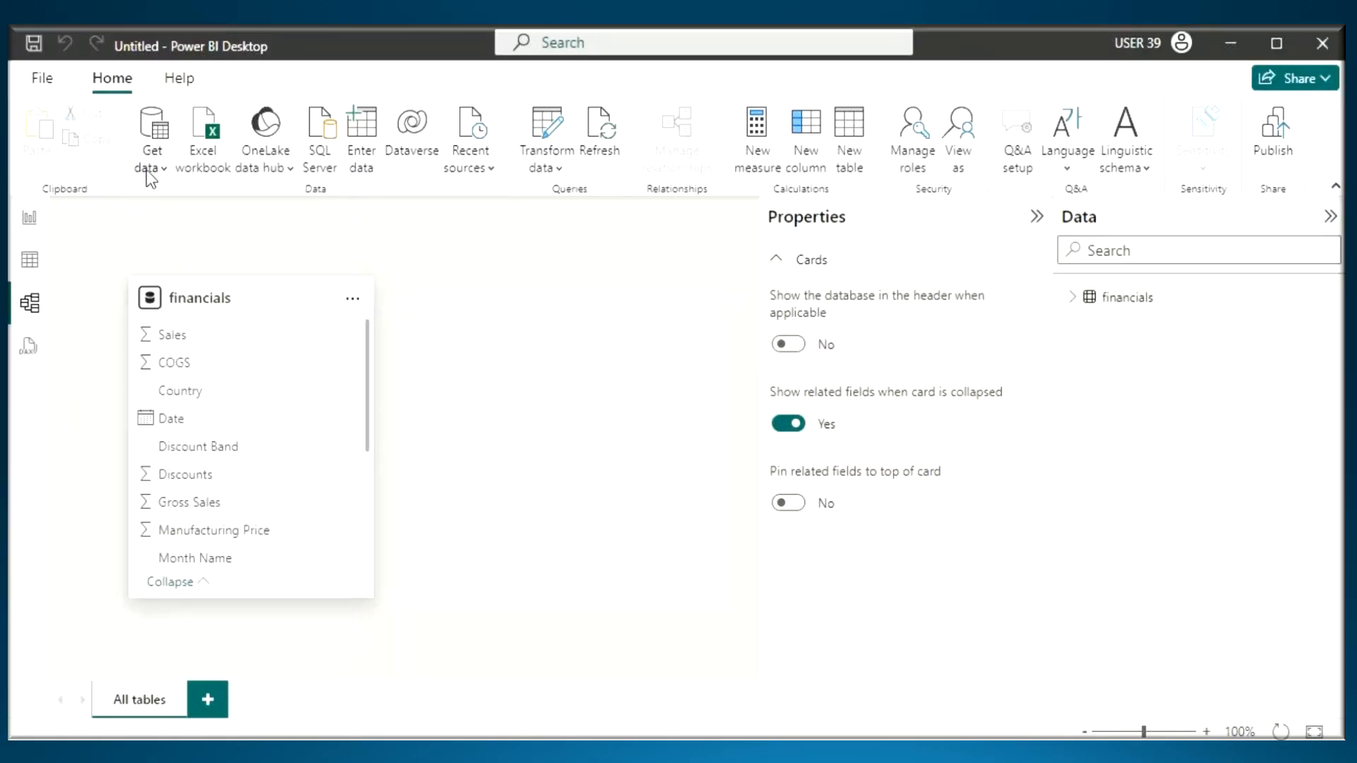
- Open the Sample - Superstore workbook as an Excel source through Get data, marking the file name and Open
left_click(154, 170)
left_click(239, 246)
left_click(286, 301)
key("ctrl+2")
left_click_drag(217, 311, 328, 313)
mouse_move(270, 281)
left_mouse_down()
mouse_move(358, 294)
mouse_move(317, 294)
left_mouse_up()
mouse_move(509, 504)
left_mouse_down()
mouse_move(492, 464)
mouse_move(469, 461)
left_mouse_up()
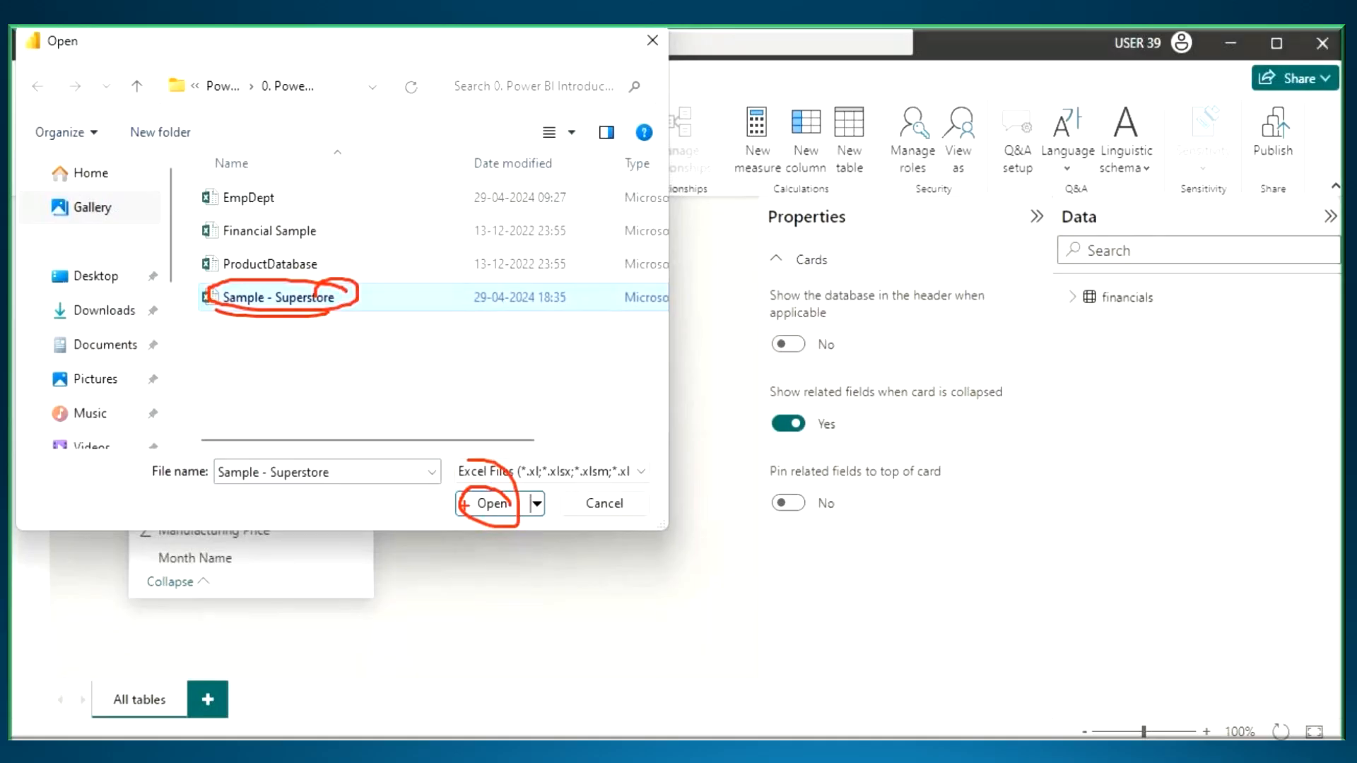
key("Escape")
left_click(493, 505)
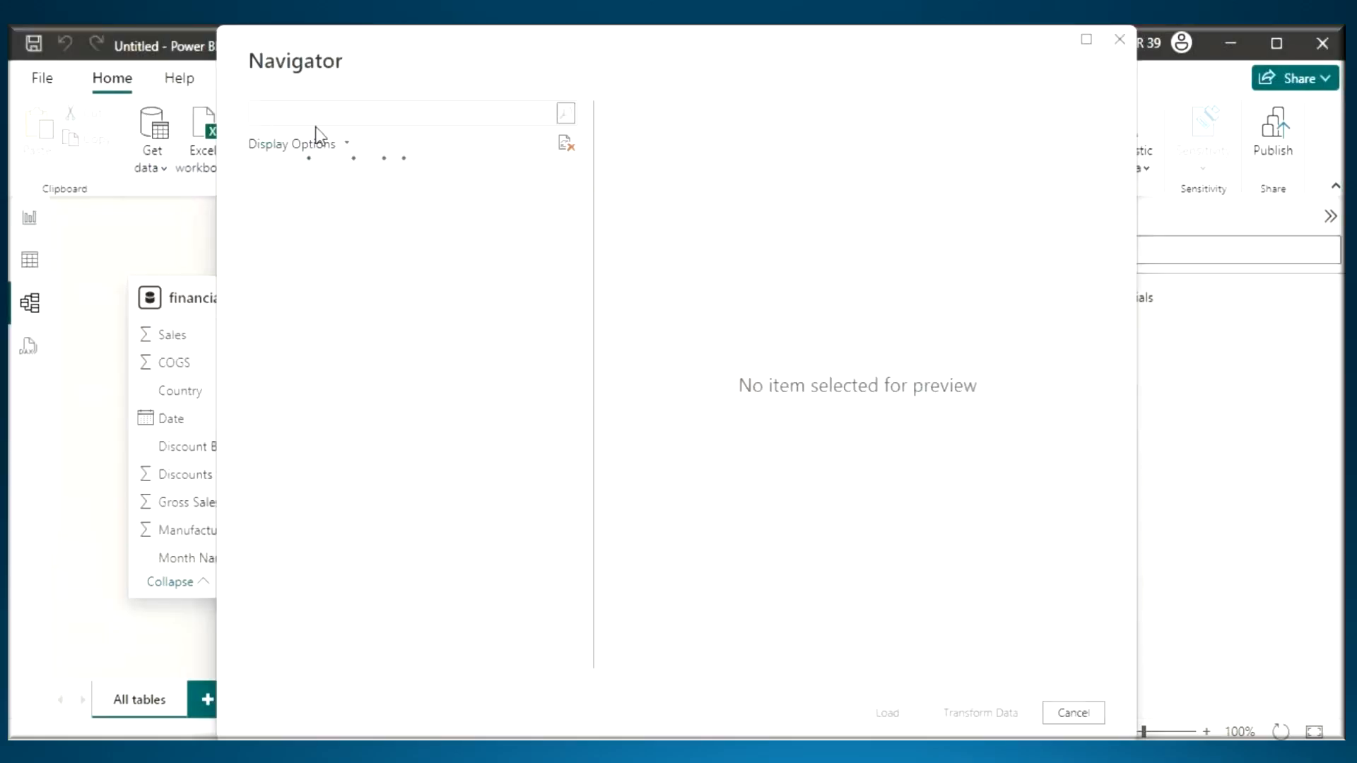
- Select the Orders, People and Returns tables in the Navigator and box the Load, Transform Data and Cancel options
left_click(280, 203)
left_click(281, 230)
left_click(281, 257)
key("ctrl+2")
left_click_drag(849, 690, 1118, 738)
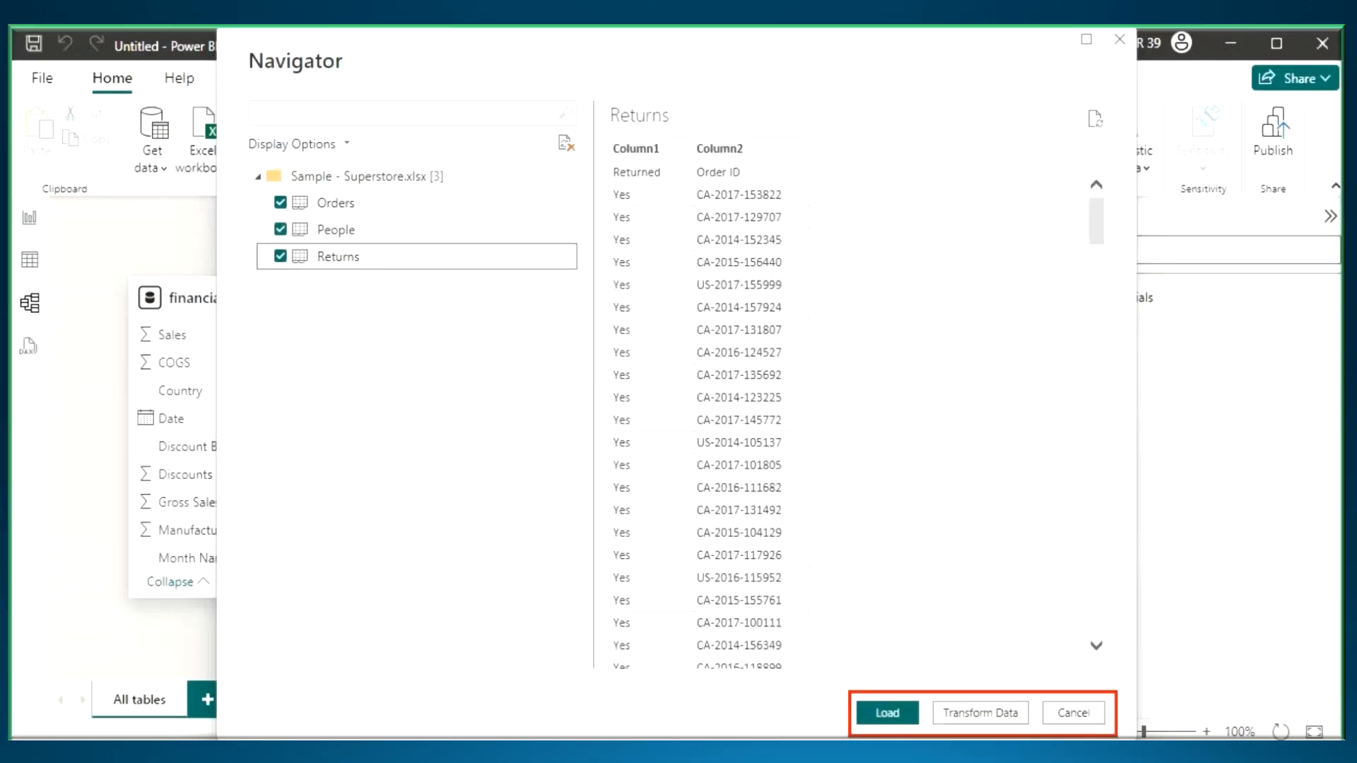
- Draw an upward arrow from the boxed Navigator options and handwrite OK and Cancel for comparison
mouse_move(999, 686)
left_mouse_down()
mouse_move(990, 543)
mouse_move(949, 613)
left_mouse_up()
left_click_drag(992, 530, 1090, 589)
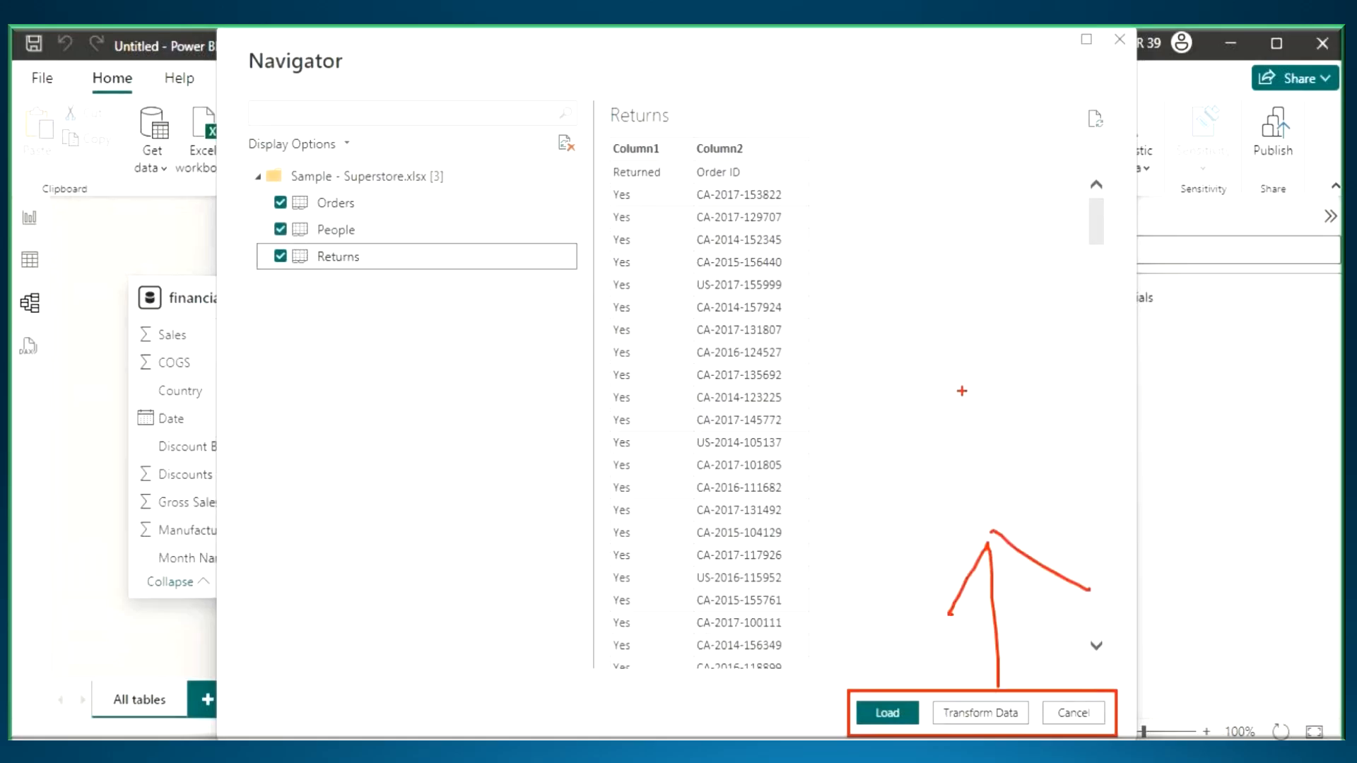
left_click_drag(947, 359, 942, 356)
left_click_drag(985, 298, 977, 382)
mouse_move(1023, 307)
left_mouse_down()
mouse_move(1012, 314)
mouse_move(1035, 356)
left_mouse_up()
mouse_move(1140, 271)
left_mouse_down()
mouse_move(1129, 330)
mouse_move(1160, 331)
mouse_move(1215, 273)
mouse_move(1265, 318)
mouse_move(1279, 278)
left_mouse_up()
- Box Get data, underline the Load, Transform Data and Cancel options, and clear the markings
left_click_drag(123, 95, 180, 179)
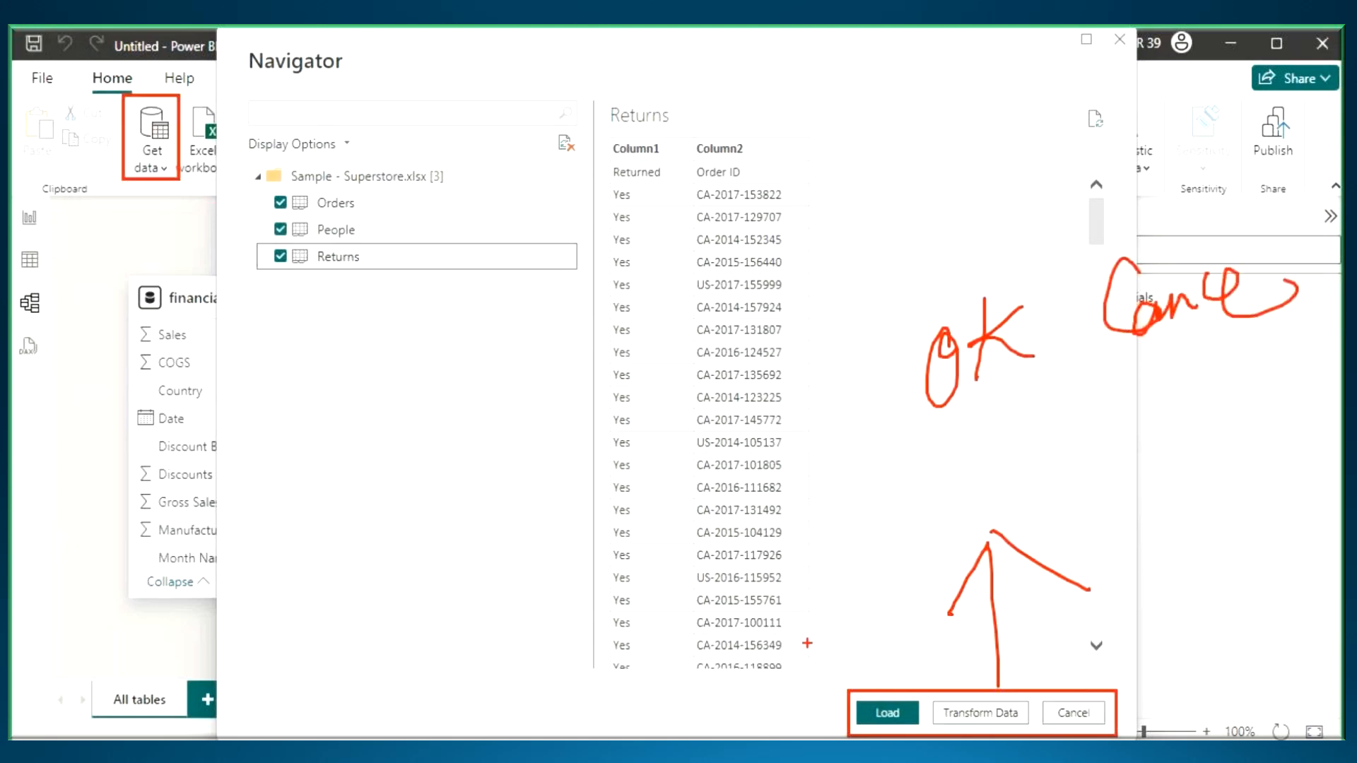
left_click_drag(866, 730, 1139, 727)
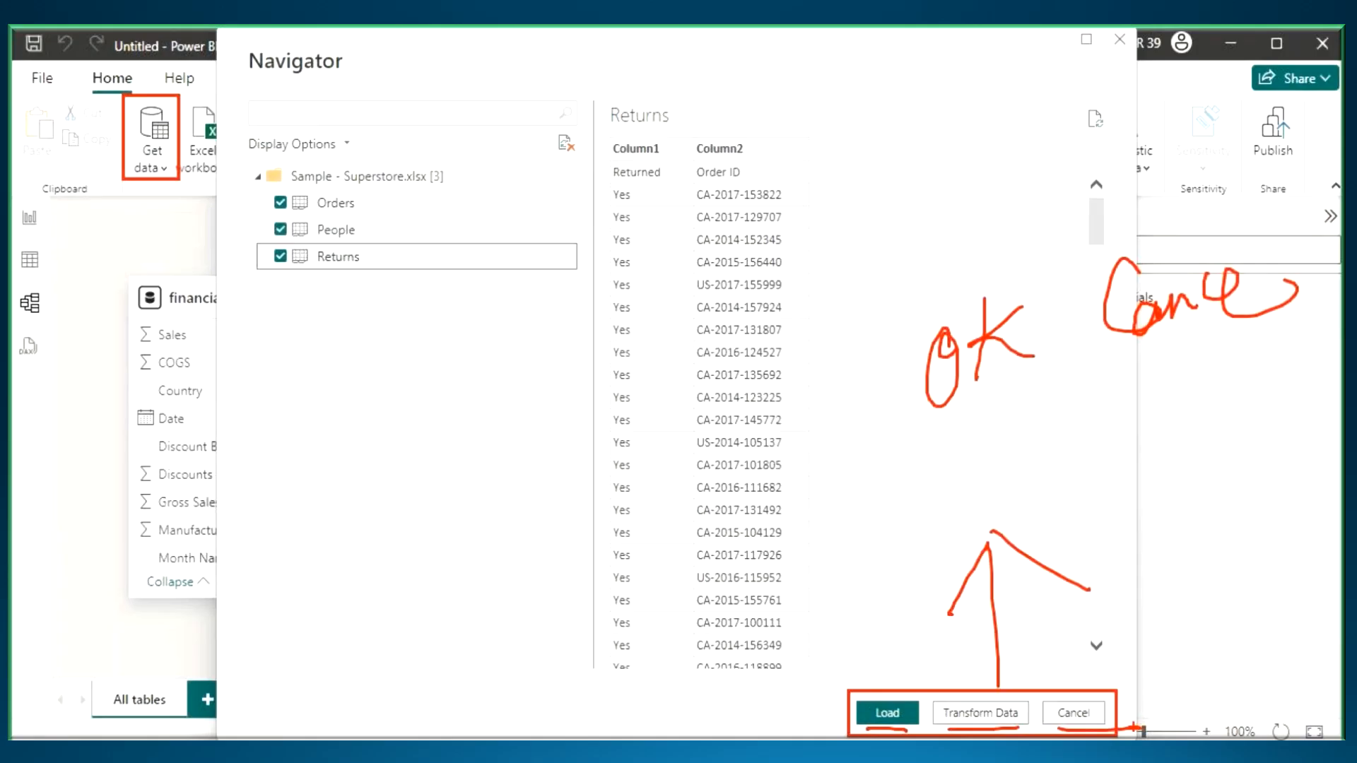
key("Escape")
- Switch to the Notepad notes and list Load and Transform Data on indented lines under the Get Data entry
left_click(853, 752)
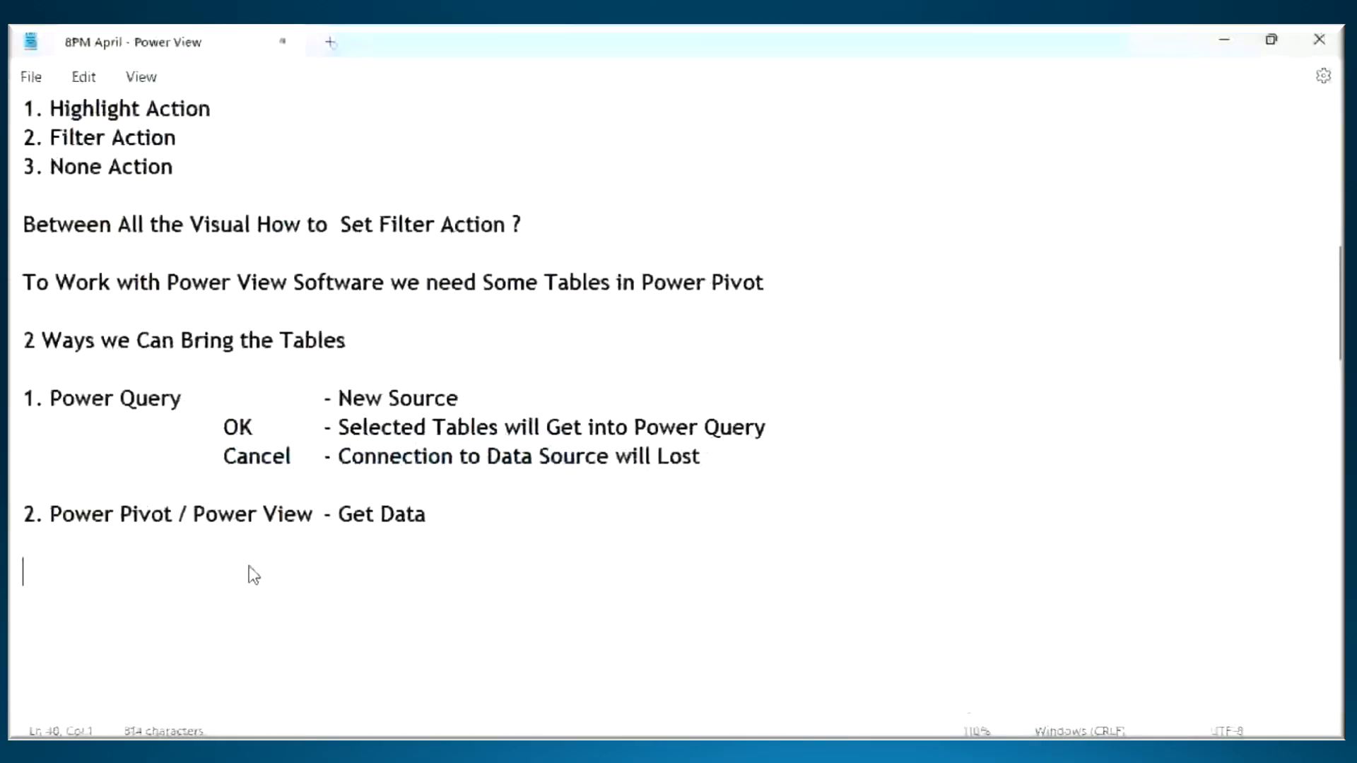
key("Tab")
key("Tab")
type("Load")
key("Return")
key("Tab")
key("Tab")
type("Transform Data")
key("Return")
key("Tab")
key("Tab")
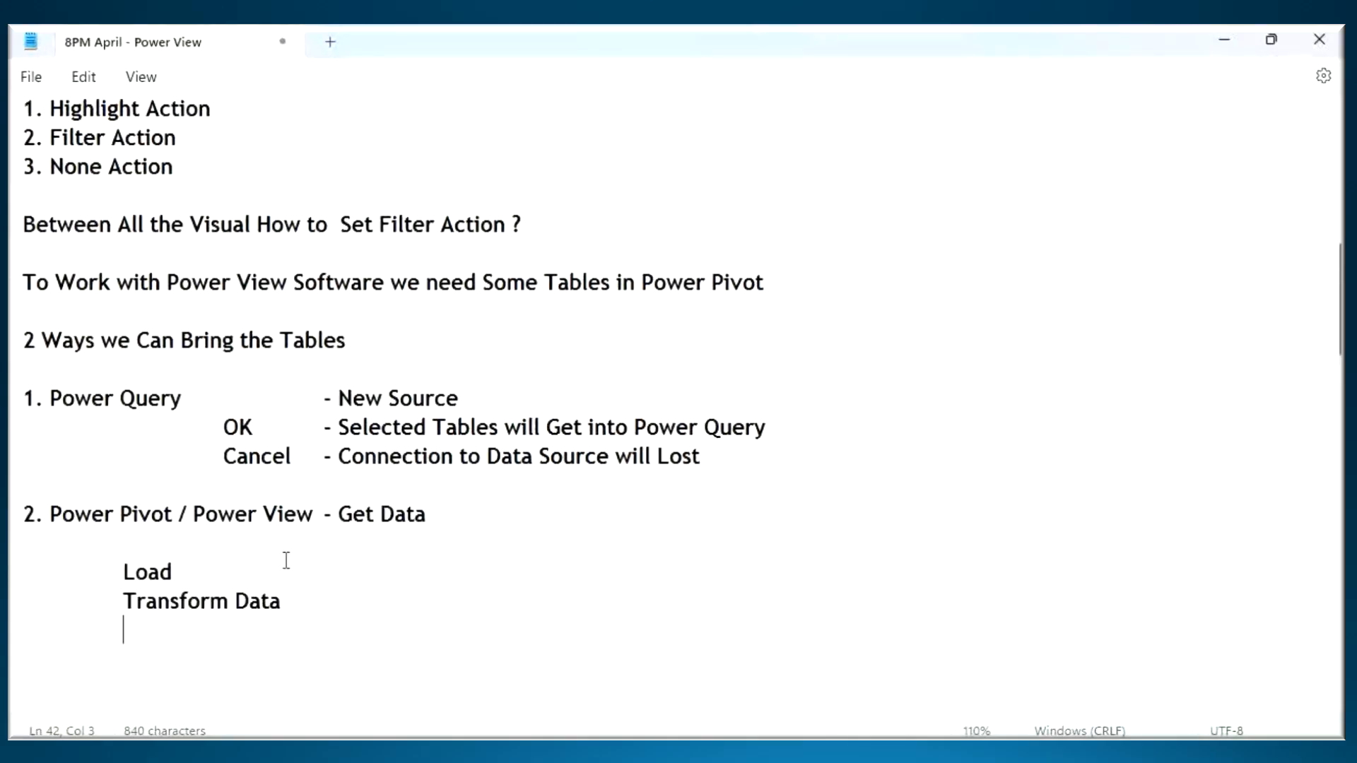
- Copy the "Cancel - Connection to Data Source will Lost" line below Transform Data and indent its description
left_click_drag(225, 456, 718, 454)
key("ctrl+c")
left_click(148, 626)
key("ctrl+v")
left_click(223, 630)
key("Tab")
- Add tab spacing after Load and Transform Data to make room for their descriptions
key("Tab")
left_click(240, 574)
key("Tab")
key("Tab")
key("Tab")
left_click(290, 598)
key("Tab")
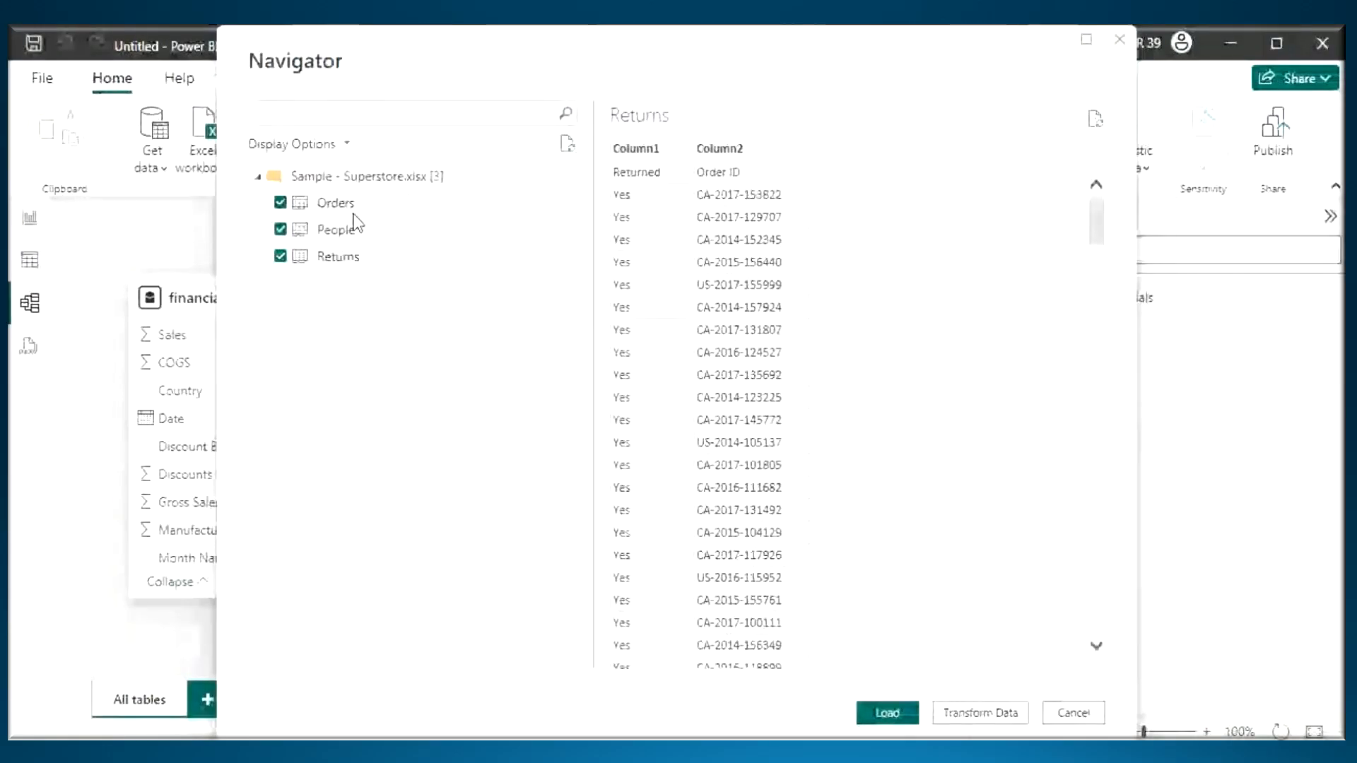
- Return to the Power BI Navigator, preview Orders with its name underlined, clear the markings, and examine its columns through Sales
left_click(352, 212)
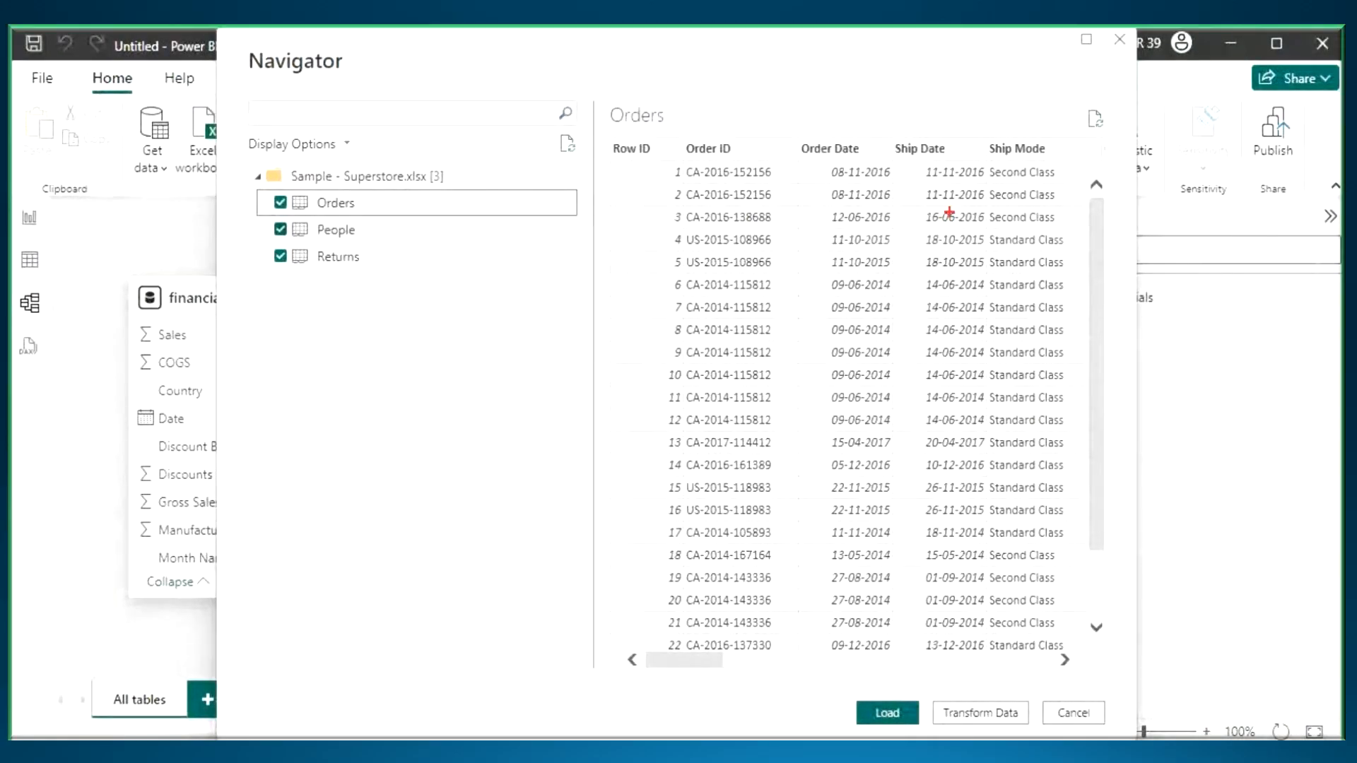
left_click_drag(819, 190, 810, 191)
left_click_drag(300, 210, 463, 221)
mouse_move(677, 78)
left_mouse_down()
mouse_move(742, 145)
mouse_move(774, 150)
mouse_move(735, 192)
left_mouse_up()
left_click_drag(820, 127, 819, 204)
mouse_move(858, 157)
left_mouse_down()
mouse_move(880, 112)
mouse_move(905, 127)
mouse_move(926, 101)
mouse_move(944, 124)
left_mouse_up()
left_click_drag(940, 88, 943, 91)
mouse_move(951, 111)
left_mouse_down()
mouse_move(1007, 109)
mouse_move(1013, 74)
left_mouse_up()
key("Escape")
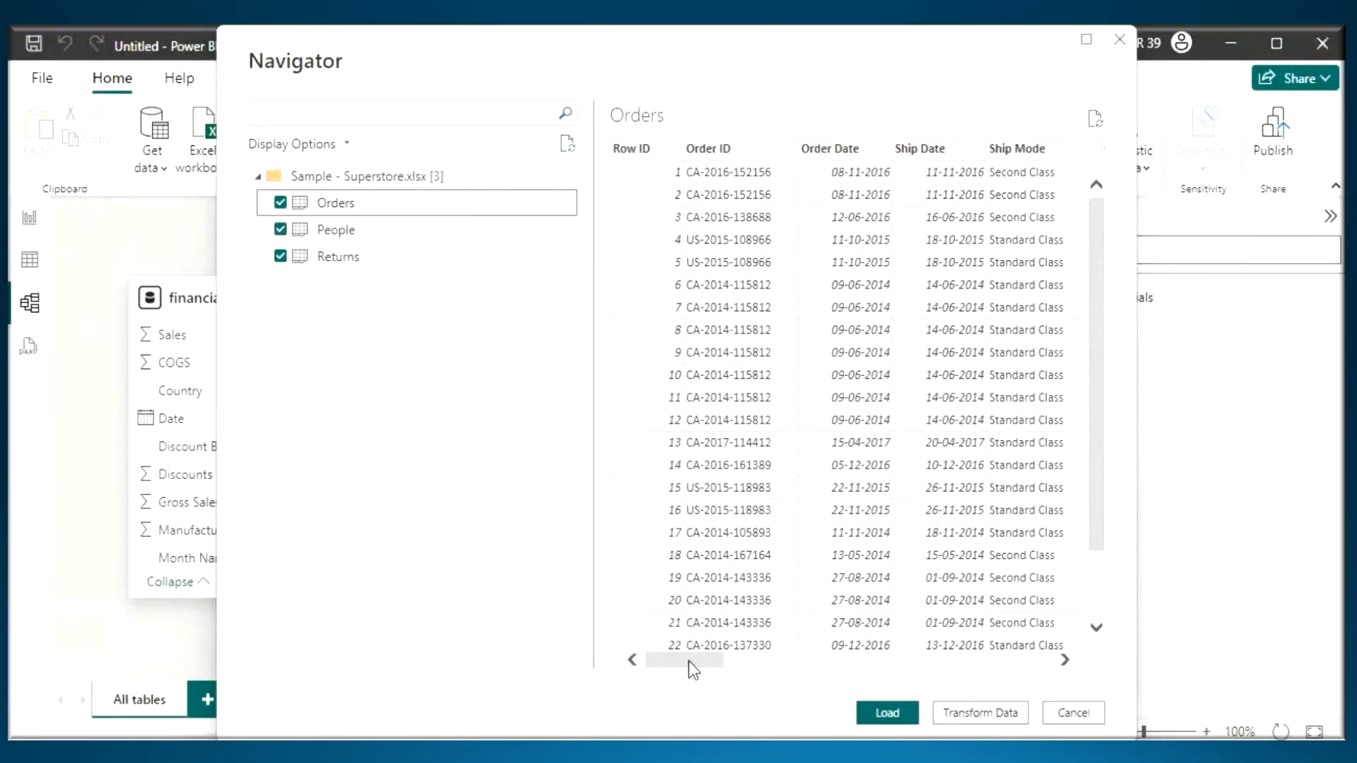
left_click_drag(691, 663, 858, 663)
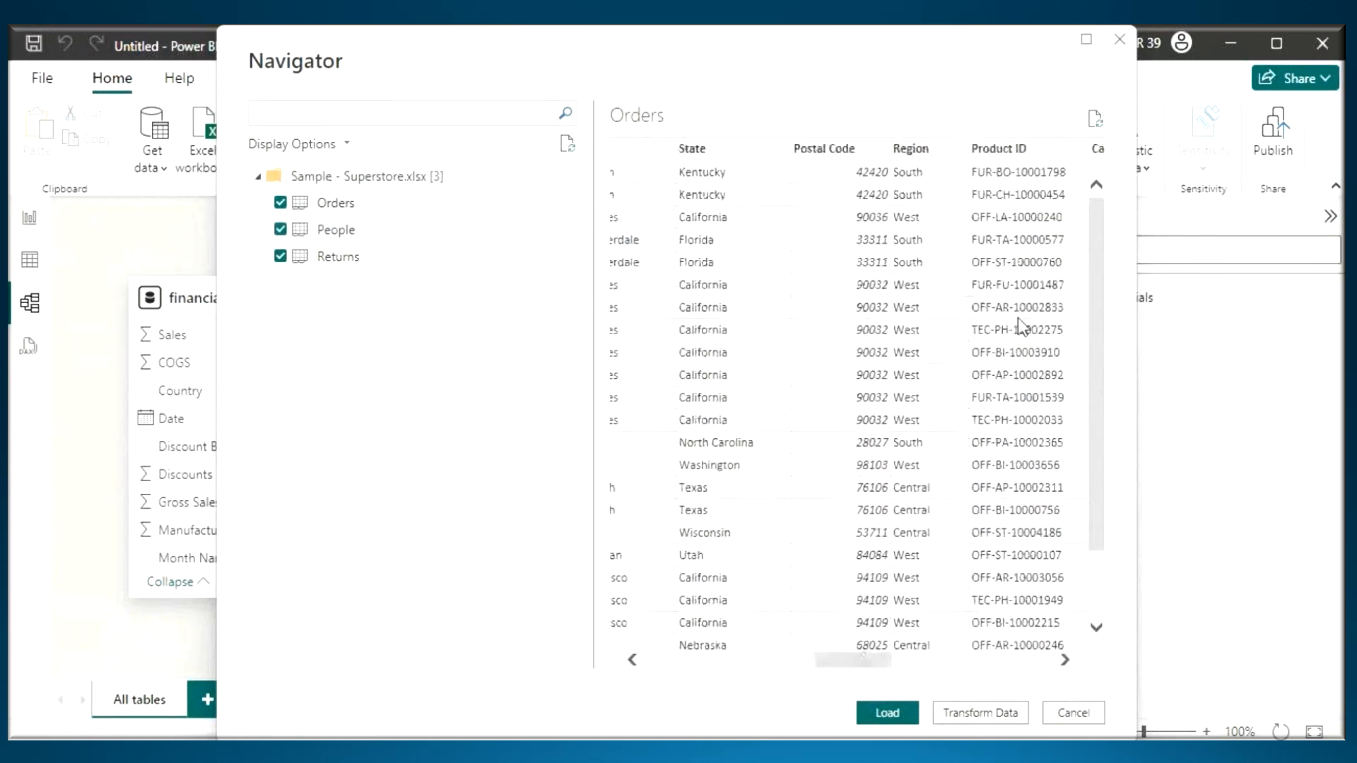
left_click_drag(871, 663, 981, 672)
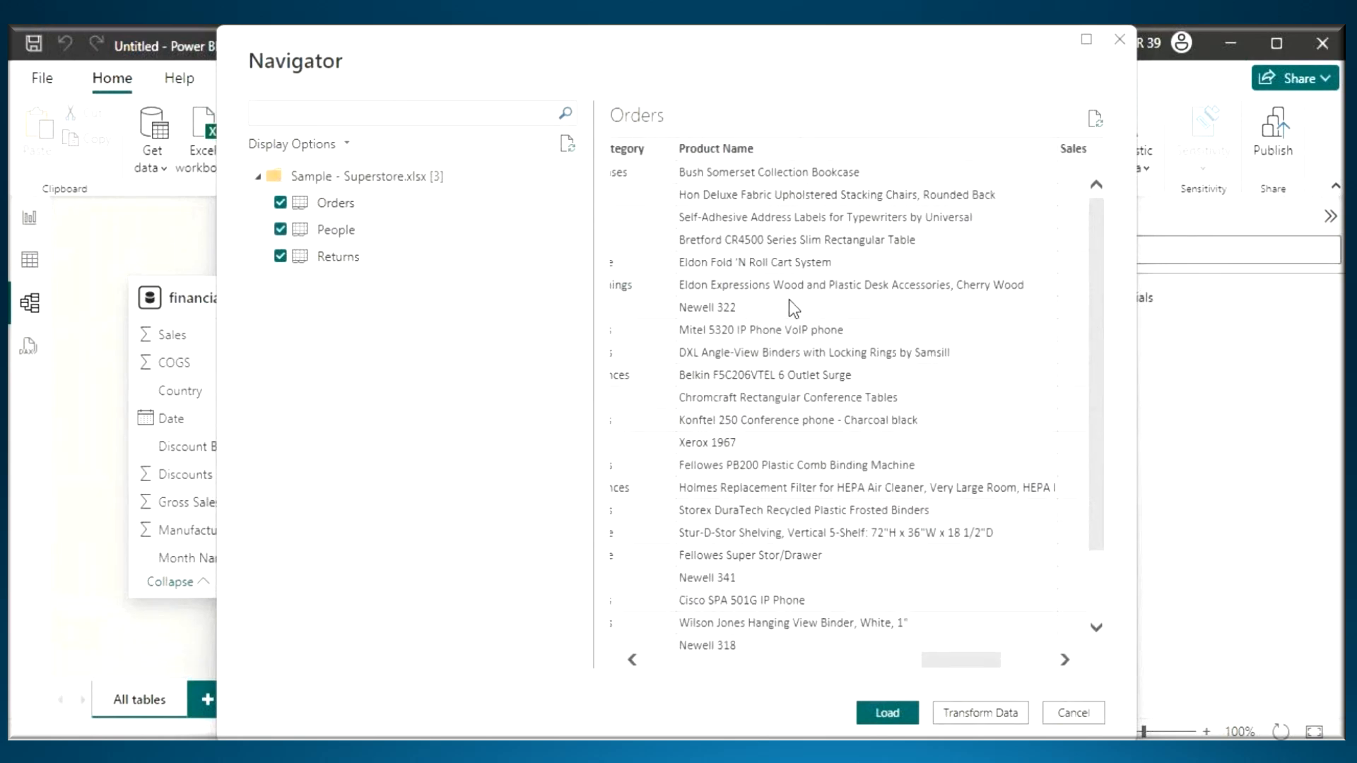
- Preview the People and Returns tables in turn and box the column headers of each
left_click(339, 231)
key("ctrl+2")
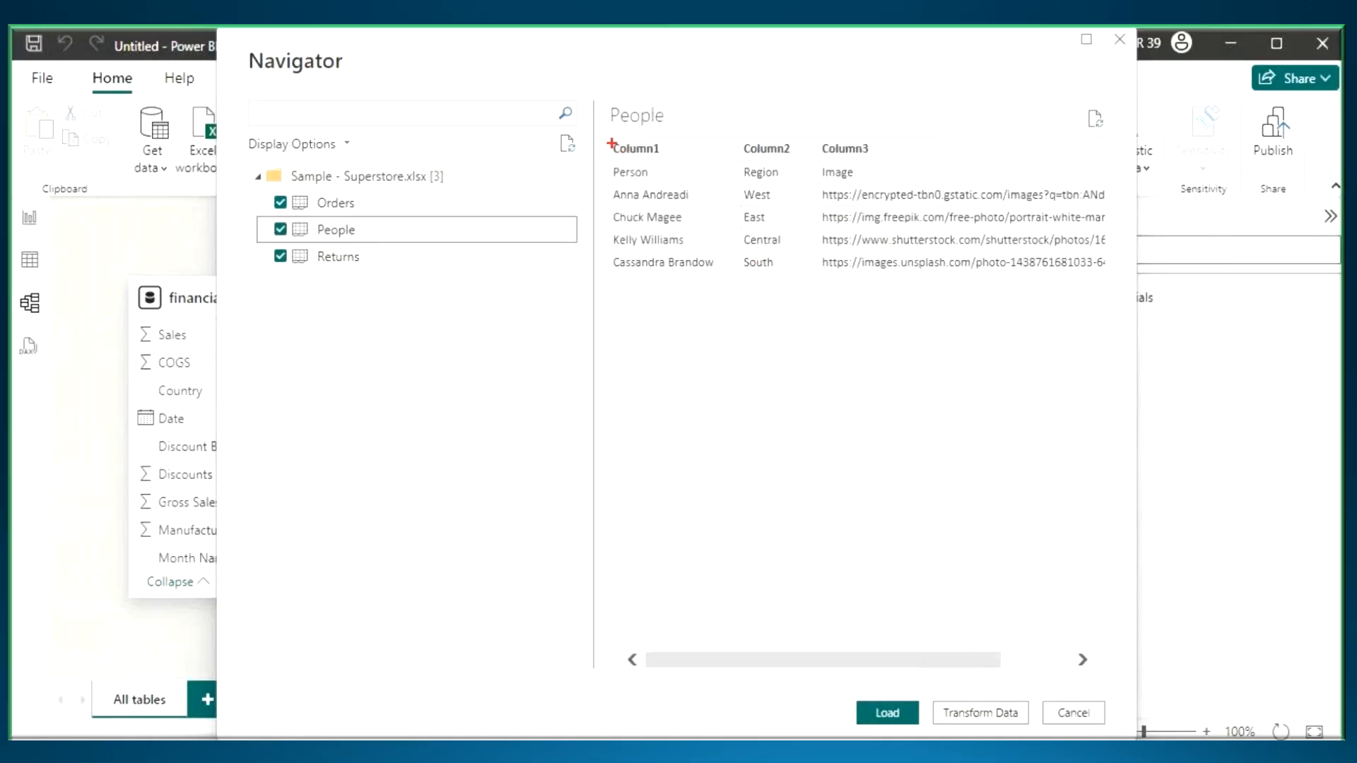
left_click_drag(609, 137, 911, 160)
key("Escape")
left_click(364, 262)
key("ctrl+2")
left_click_drag(611, 141, 781, 161)
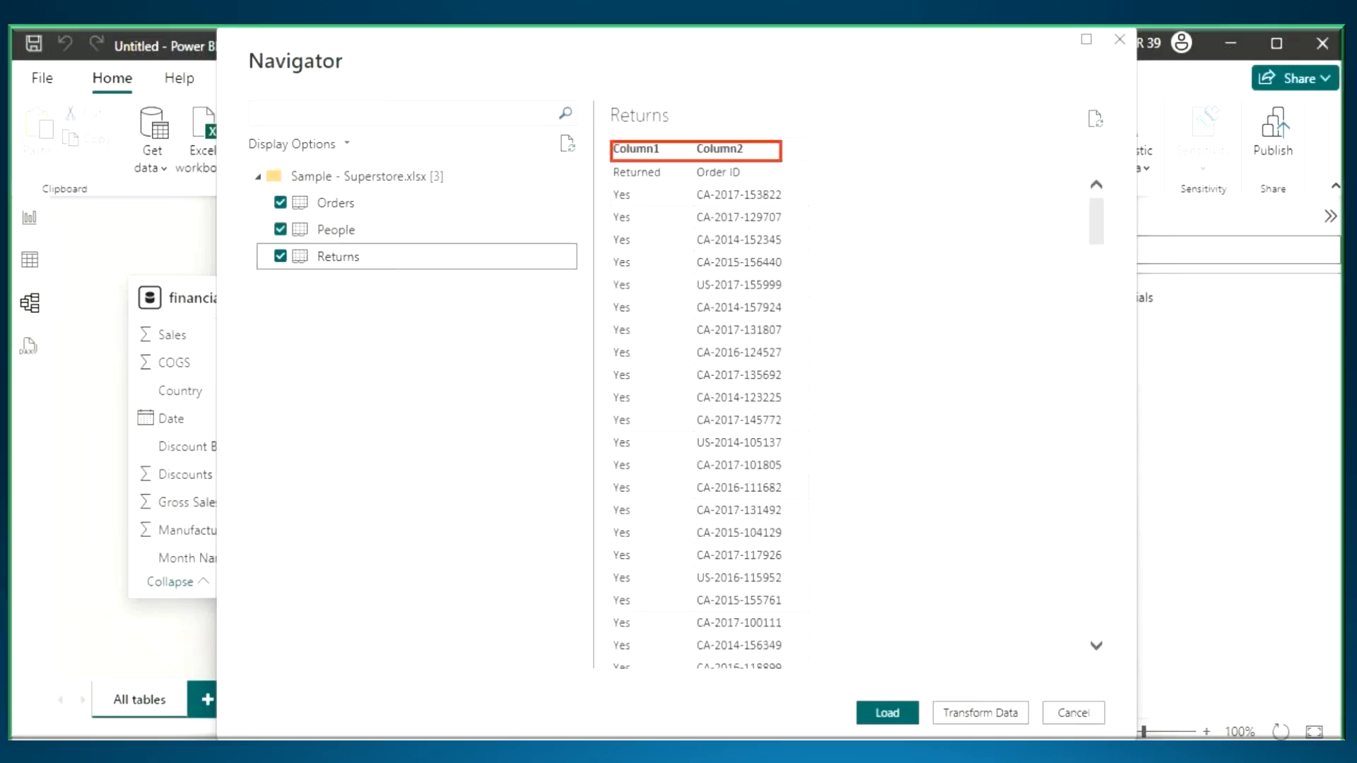
- Bracket the three selected tables with an underlined handwritten note, and mark Transform Data with an underline and upward arrow
mouse_move(375, 192)
left_mouse_down()
mouse_move(400, 263)
mouse_move(374, 255)
left_mouse_up()
left_click_drag(445, 203, 440, 240)
left_click_drag(418, 206, 562, 222)
left_click_drag(407, 289, 640, 201)
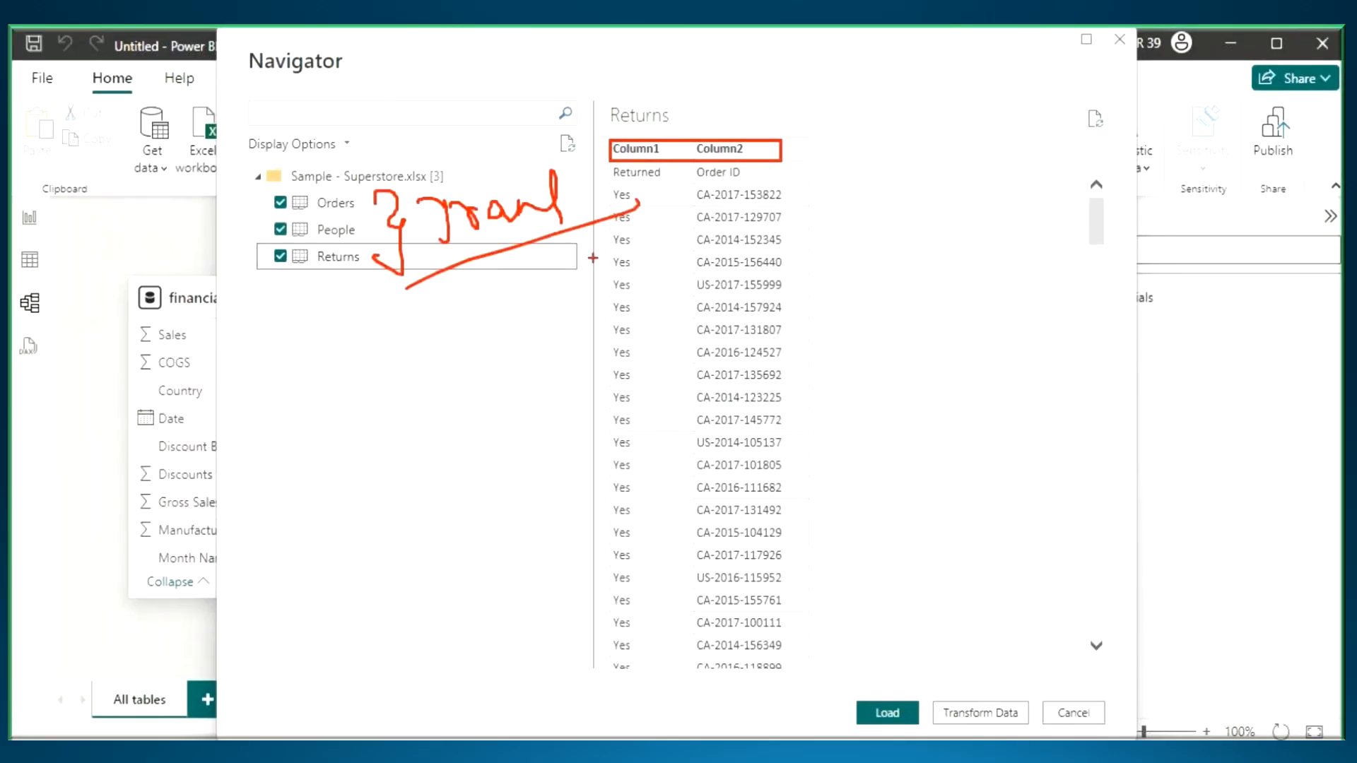
mouse_move(969, 645)
left_mouse_down()
mouse_move(977, 709)
mouse_move(1036, 731)
left_mouse_up()
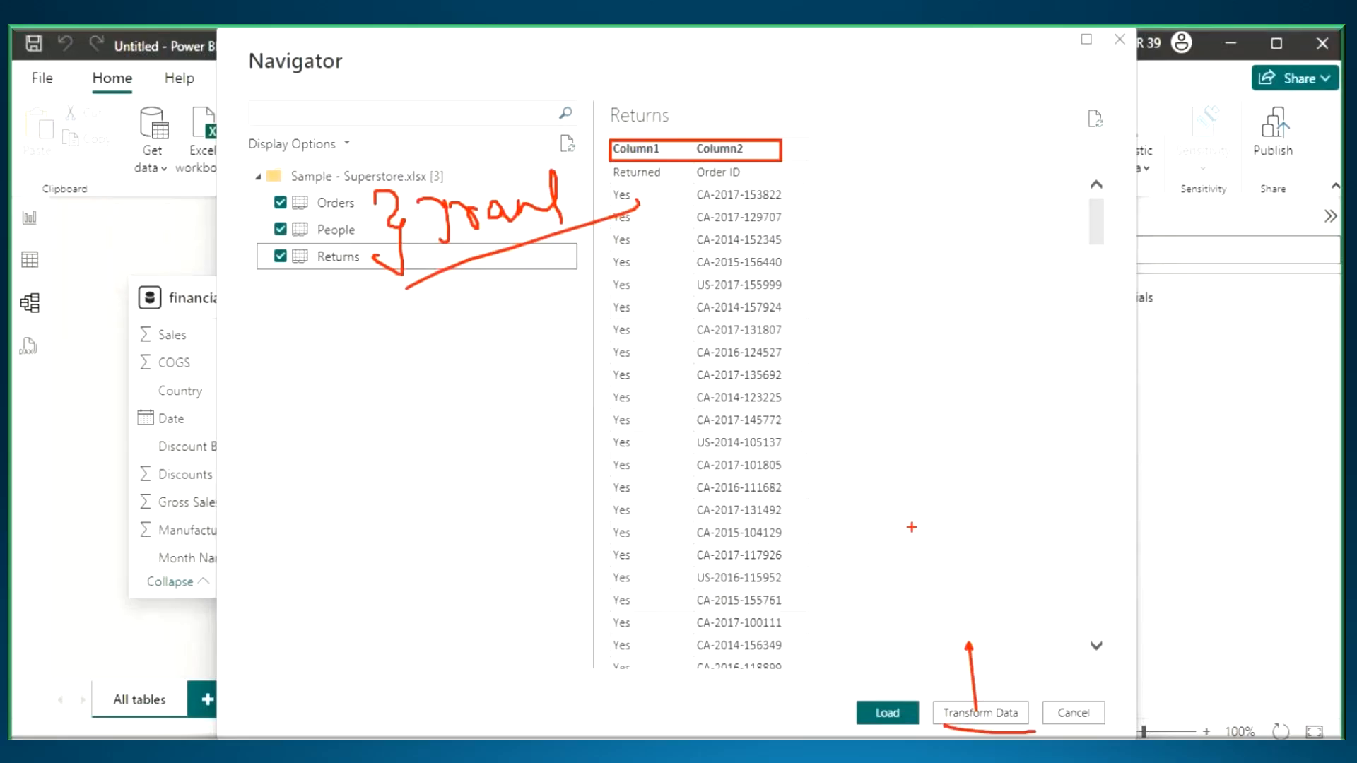
- Circle the model view, write PP with an arrow to the underlined Sample - Superstore.xlsx, and circle the handwritten note
mouse_move(54, 292)
left_mouse_down()
mouse_move(49, 333)
mouse_move(48, 295)
left_mouse_up()
mouse_move(68, 285)
left_mouse_down()
mouse_move(76, 338)
mouse_move(68, 299)
mouse_move(94, 311)
left_mouse_up()
left_click_drag(90, 258, 88, 338)
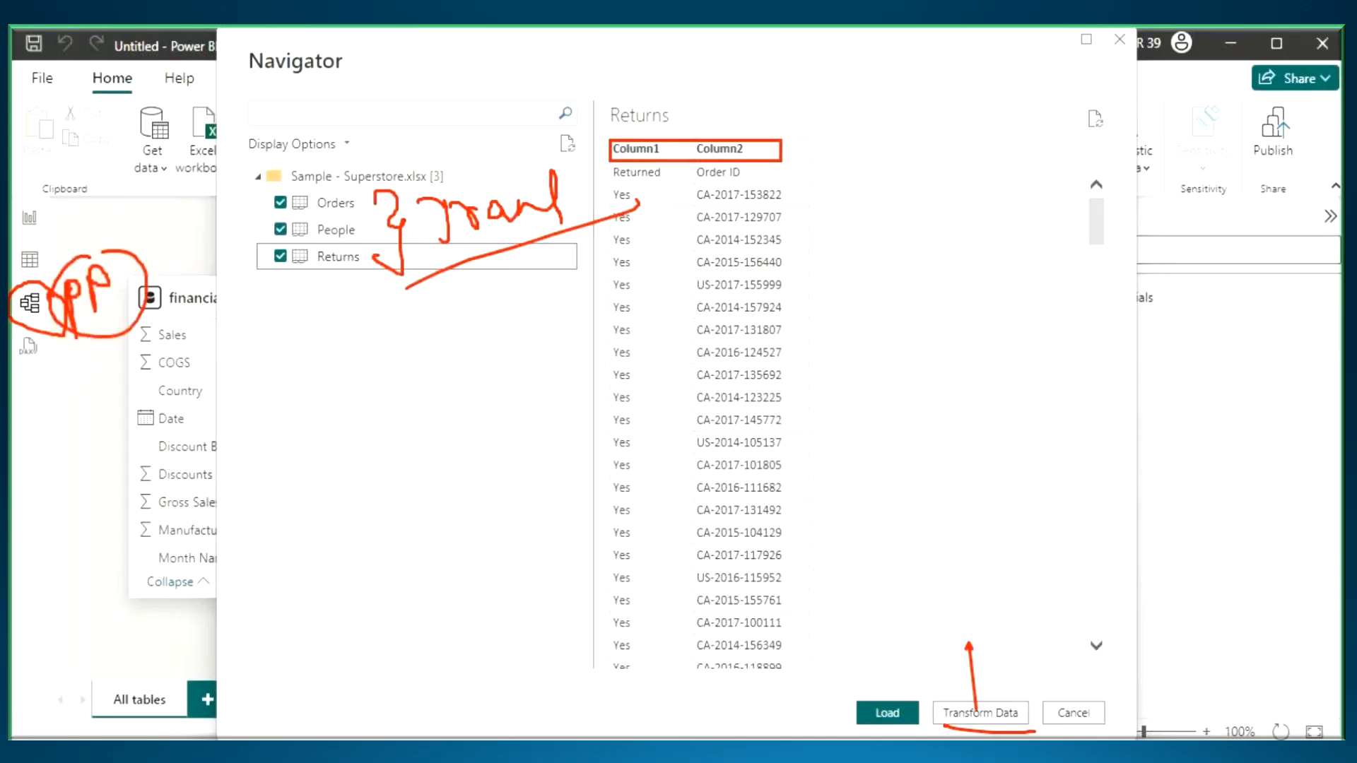
left_click_drag(101, 253, 274, 179)
left_click_drag(249, 169, 283, 226)
left_click_drag(307, 186, 414, 186)
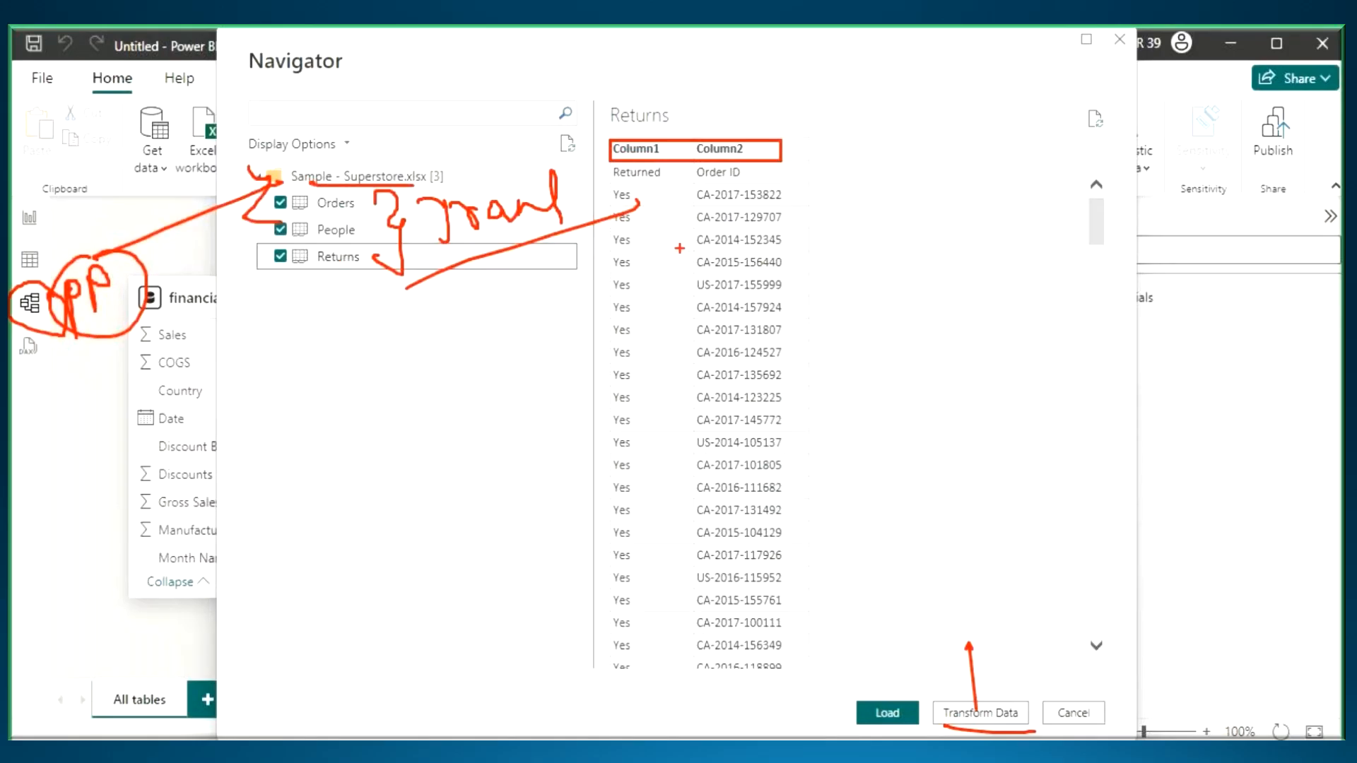
mouse_move(467, 159)
left_mouse_down()
mouse_move(558, 243)
mouse_move(583, 169)
mouse_move(537, 138)
left_mouse_up()
- Circle Load, mark Transform Data again with a handwritten PQ above it, and clear the markings
mouse_move(884, 682)
left_mouse_down()
mouse_move(845, 710)
mouse_move(912, 696)
mouse_move(880, 680)
left_mouse_up()
left_click_drag(968, 618, 963, 728)
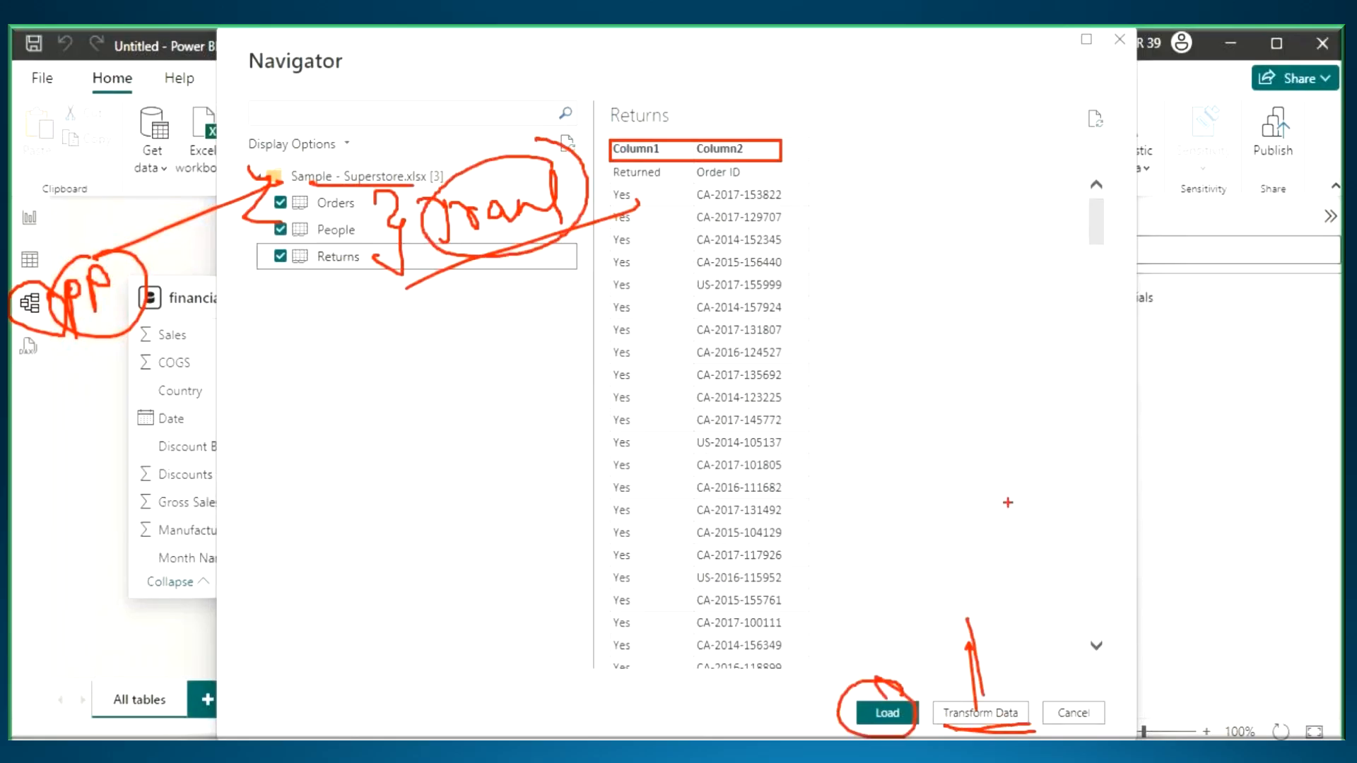
mouse_move(941, 390)
left_mouse_down()
mouse_move(949, 458)
mouse_move(942, 417)
mouse_move(981, 419)
mouse_move(1047, 384)
left_mouse_up()
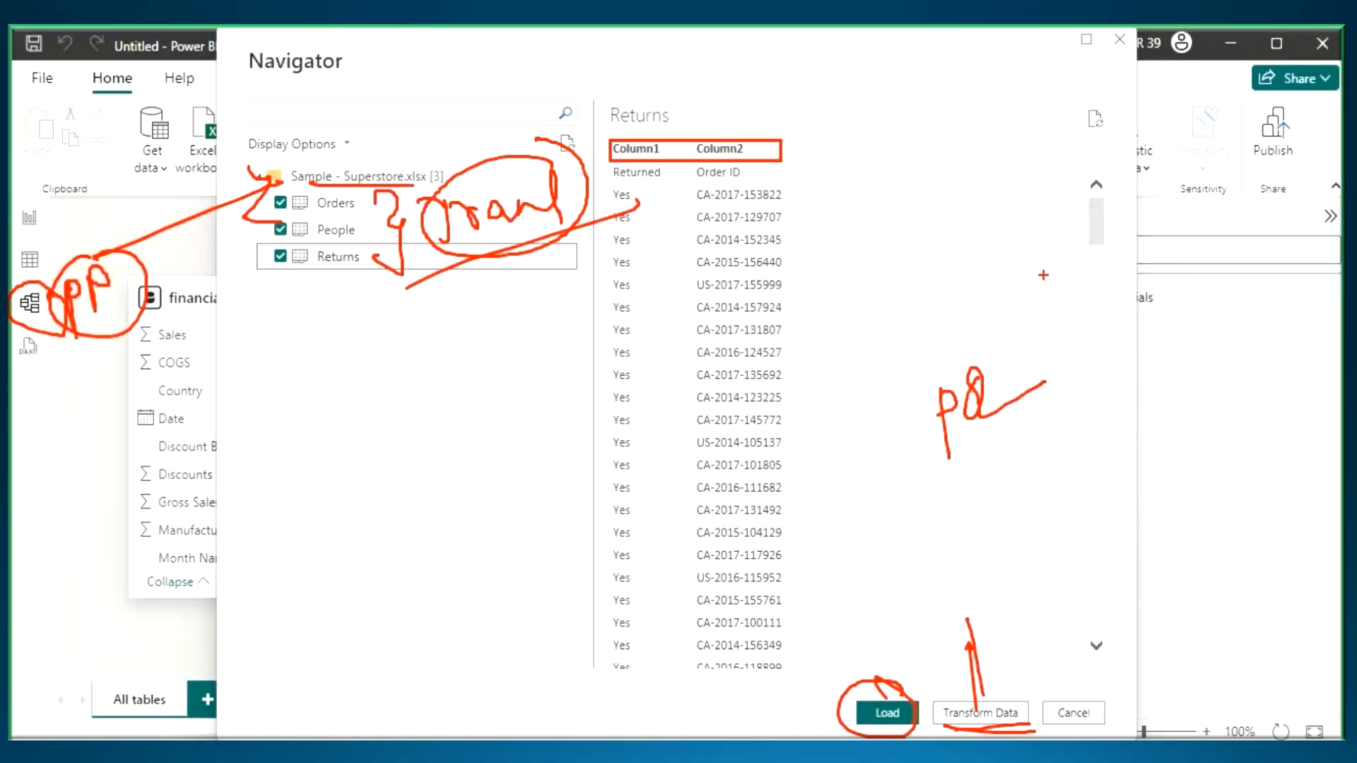
key("Escape")
- Bring the selected tables into Power Query with Transform Data and use the first row as headers in People and Returns
left_click(996, 714)
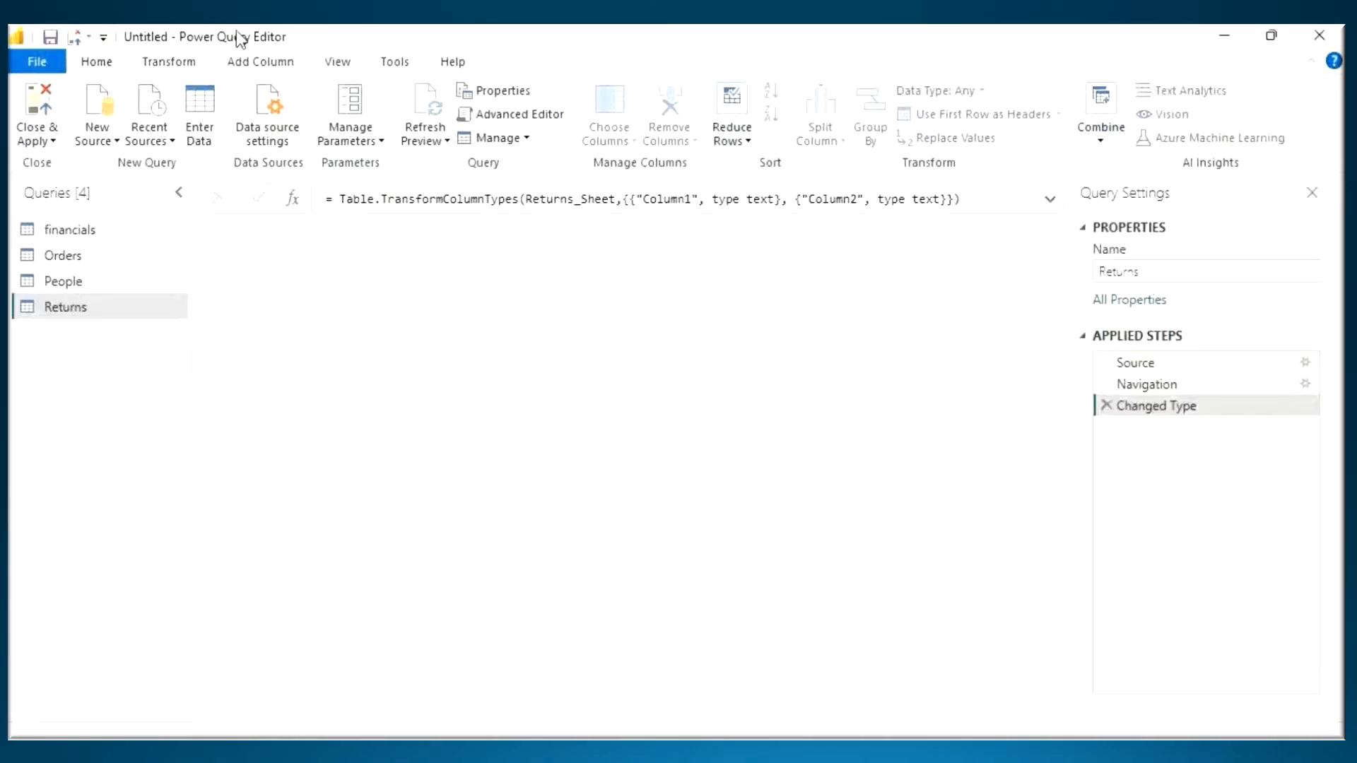
left_click(130, 260)
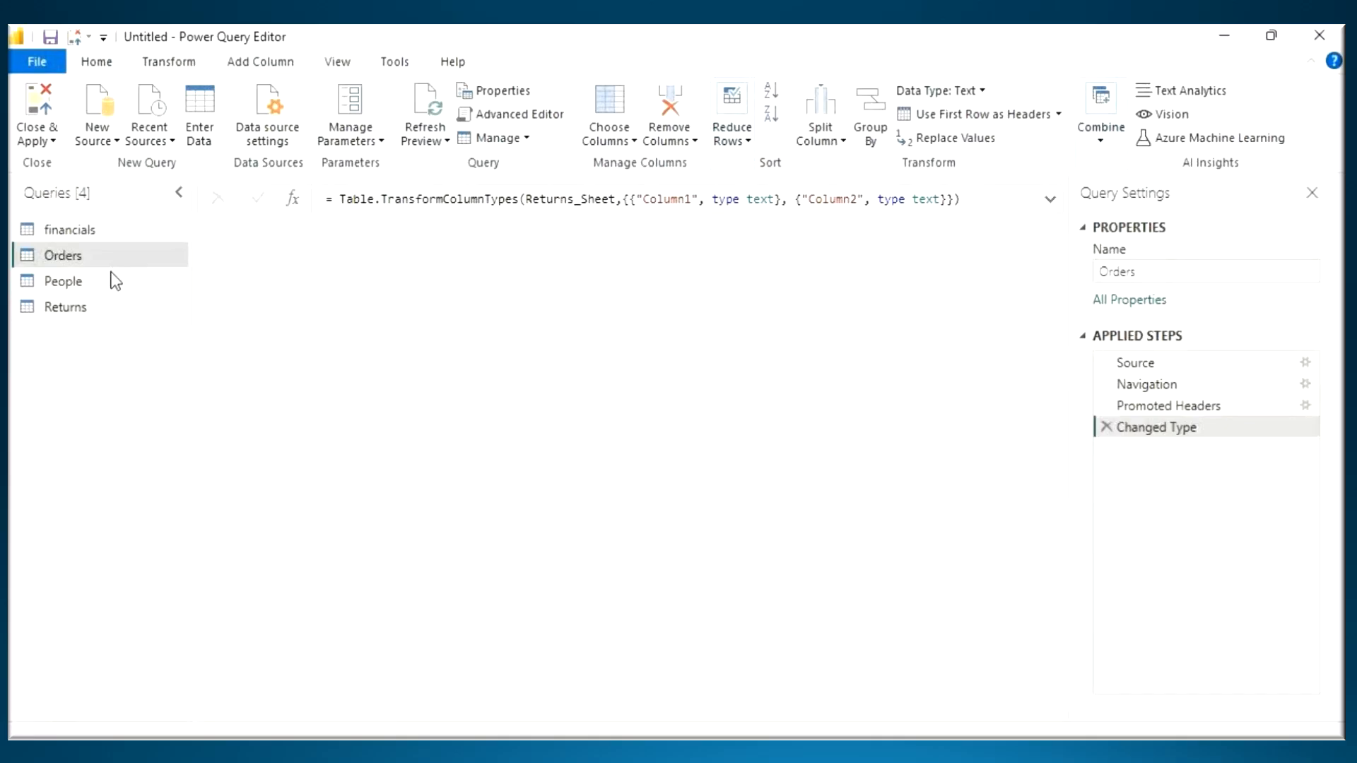
left_click(159, 286)
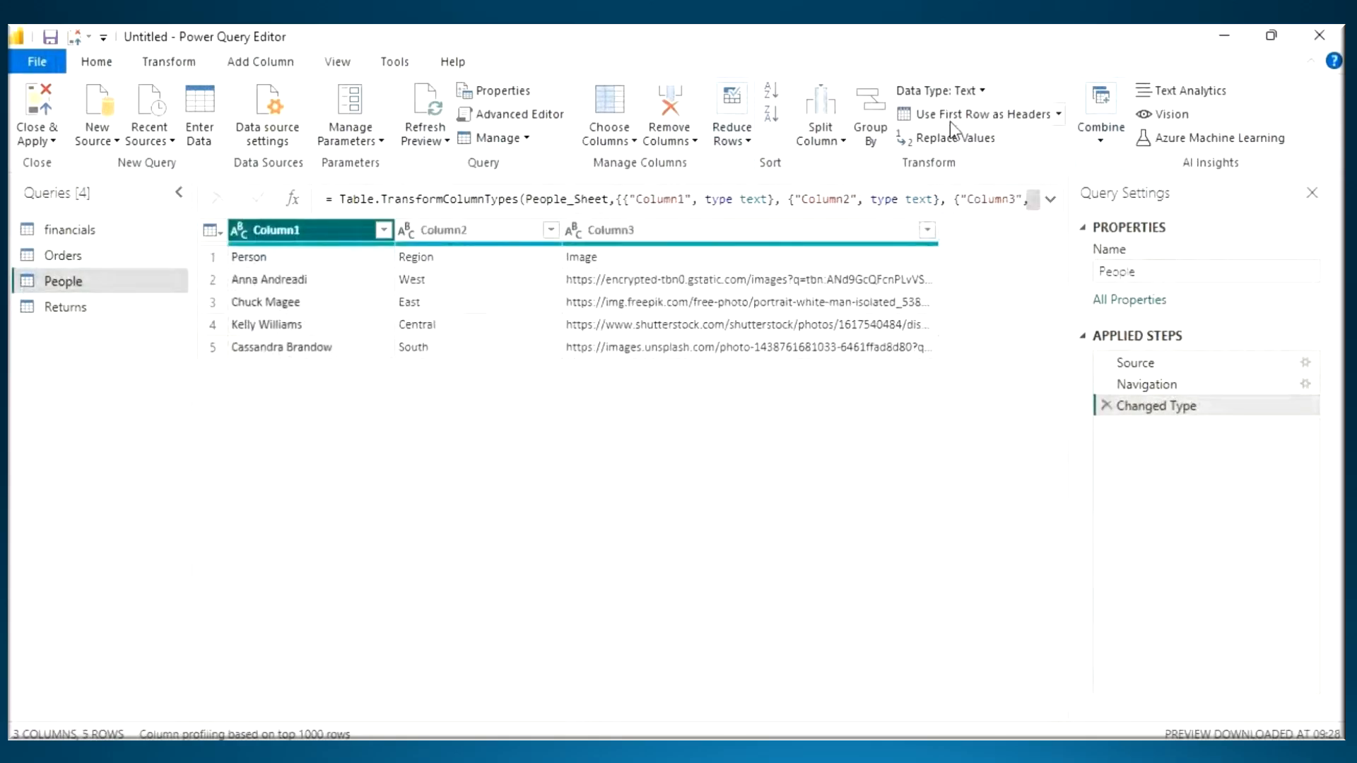
left_click(972, 115)
left_click(61, 311)
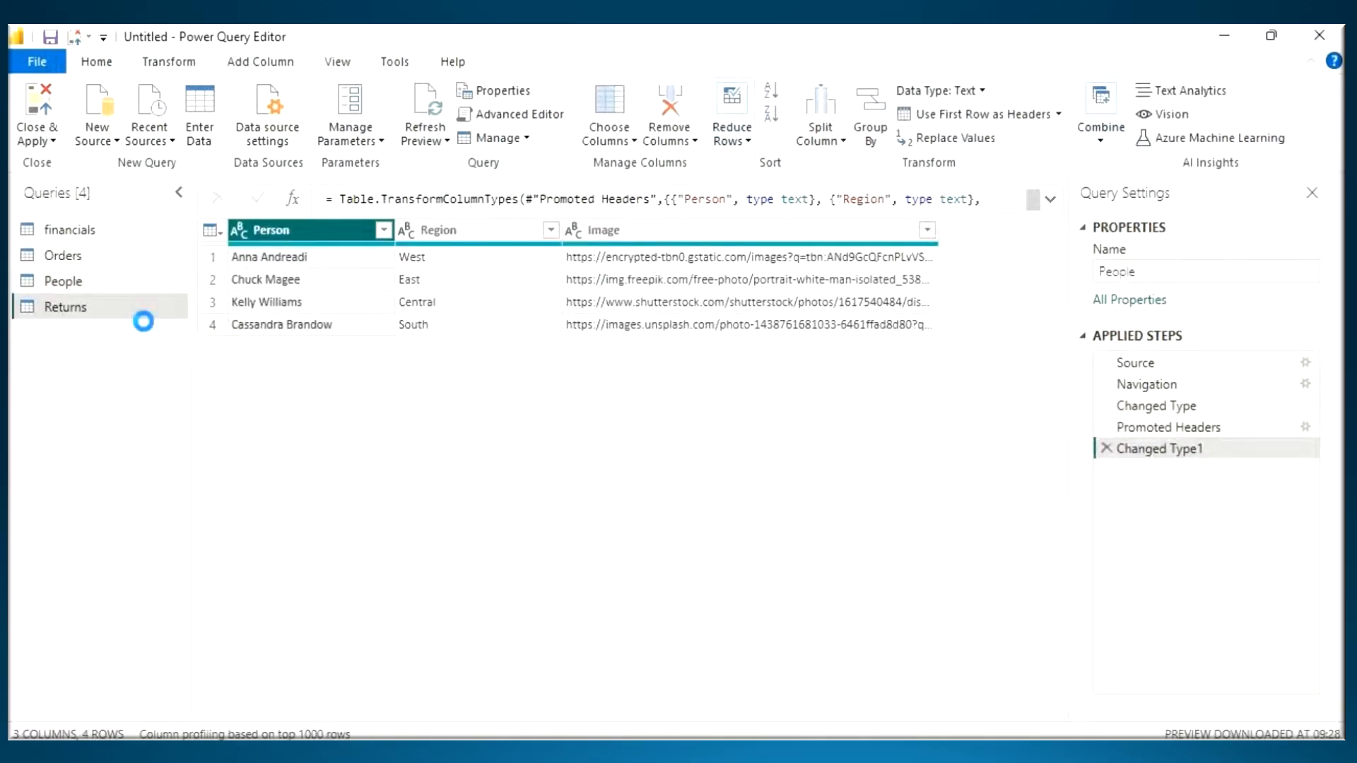
left_click(1004, 117)
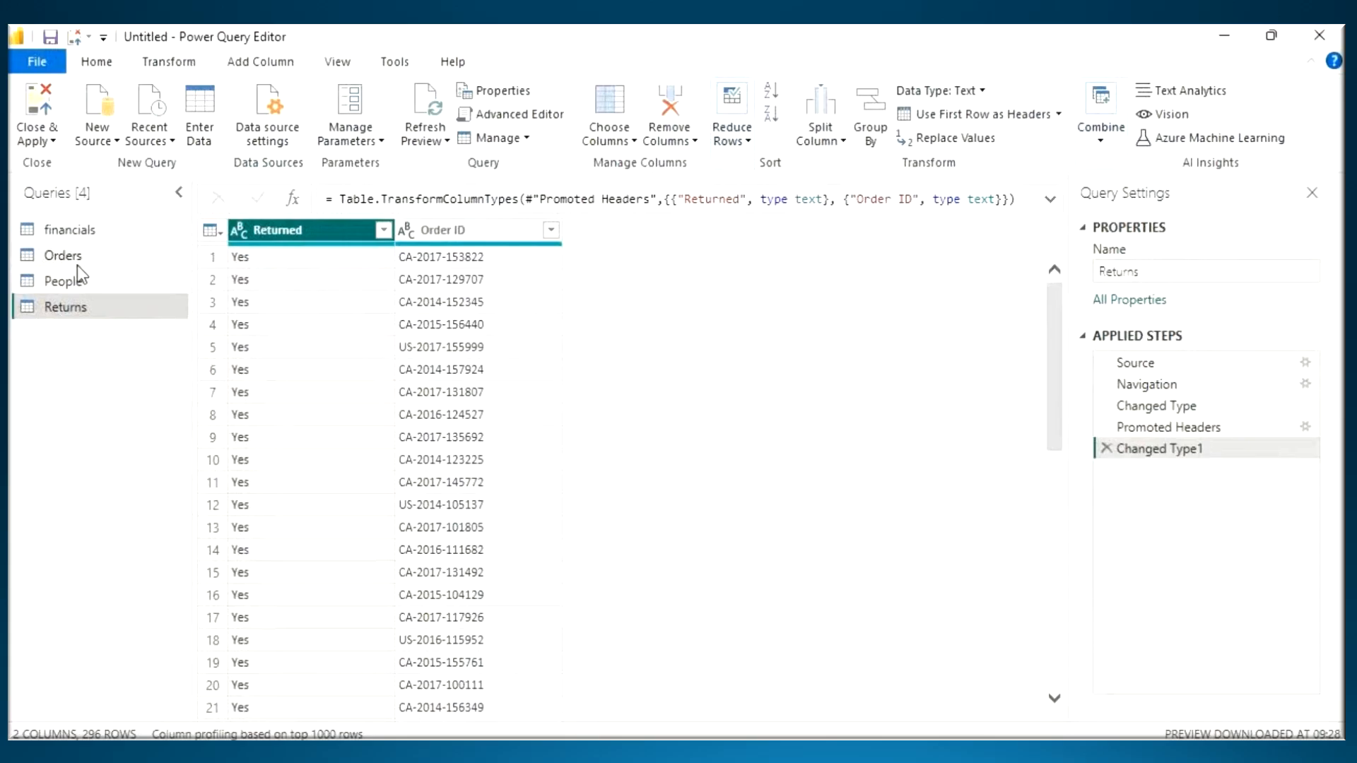
- Close and apply the queries, collapse the Properties and Data panes, and move the People table level with Orders
left_click(42, 100)
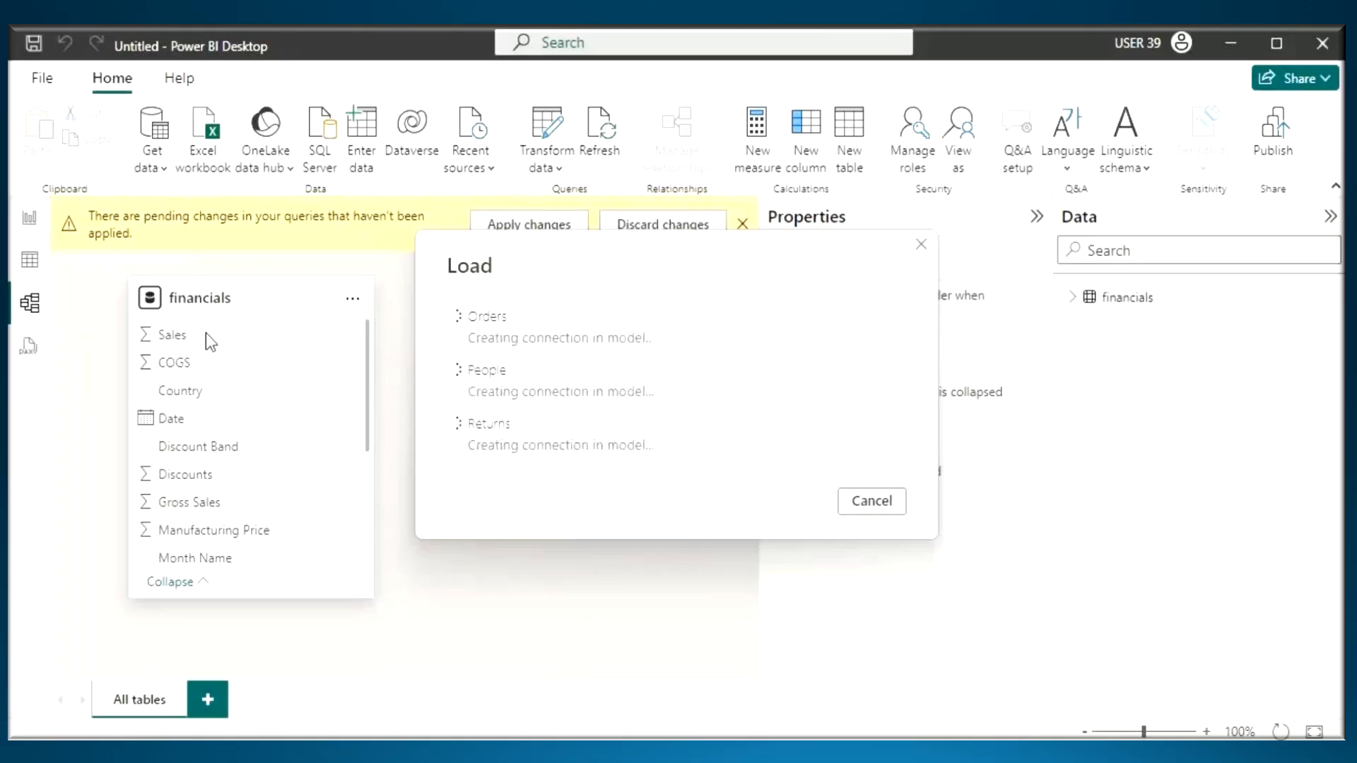
left_click(1036, 219)
left_click(1330, 216)
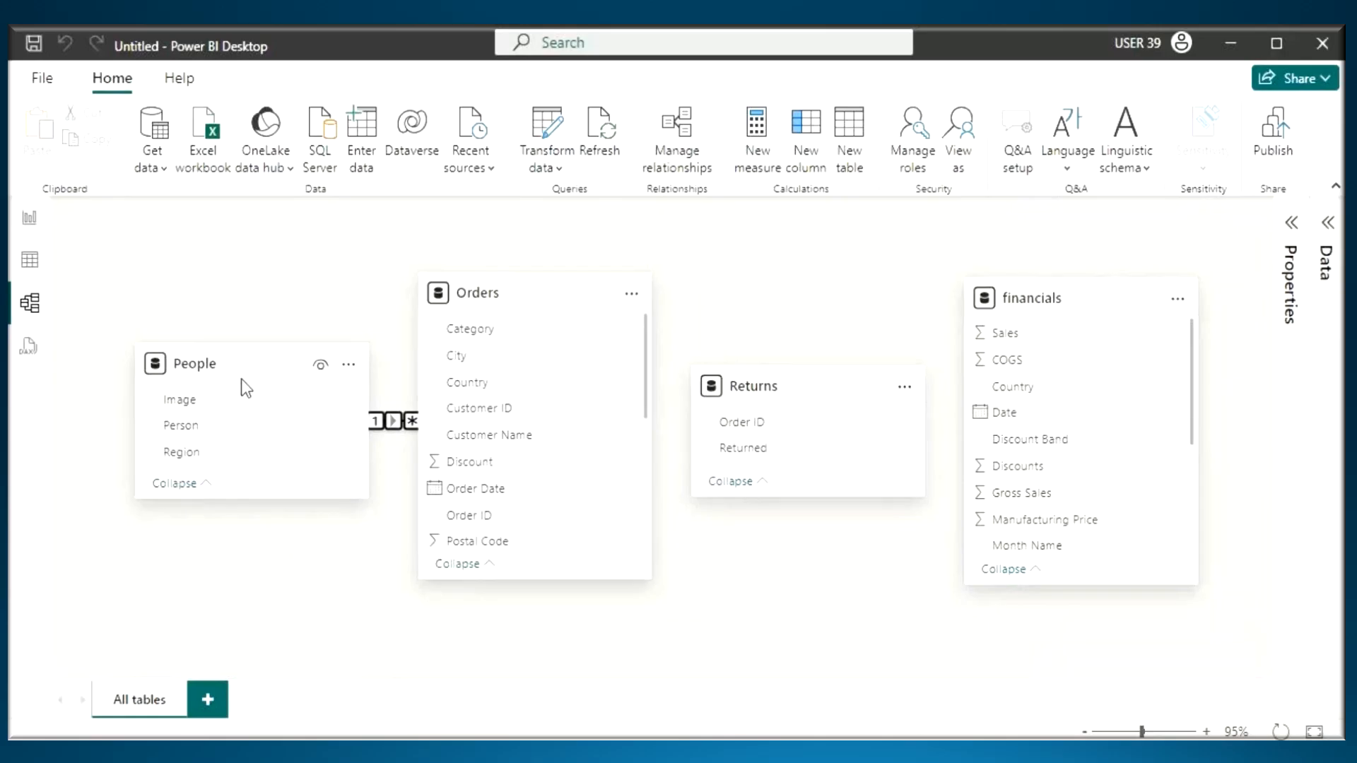
left_click_drag(236, 403, 224, 332)
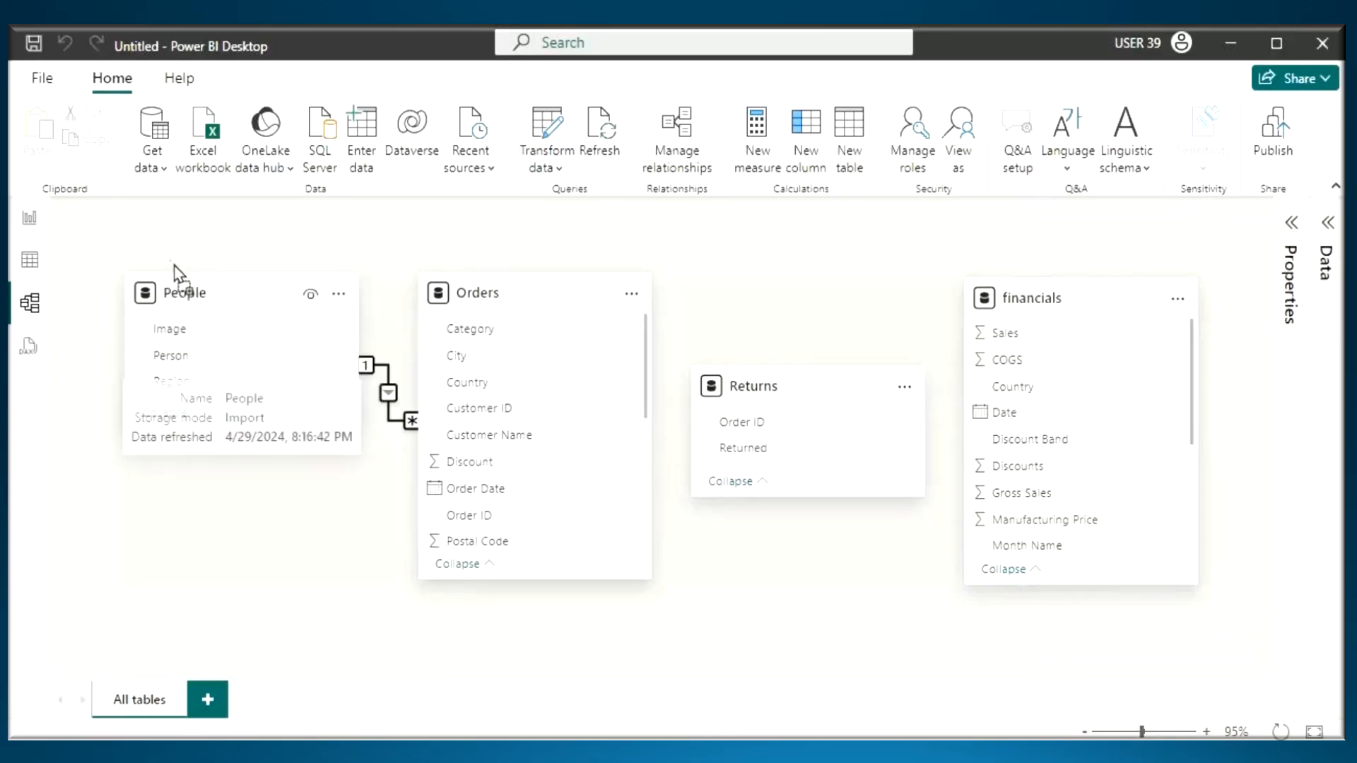
- Open the EmpDept workbook as an Excel source through Get data
left_click(151, 170)
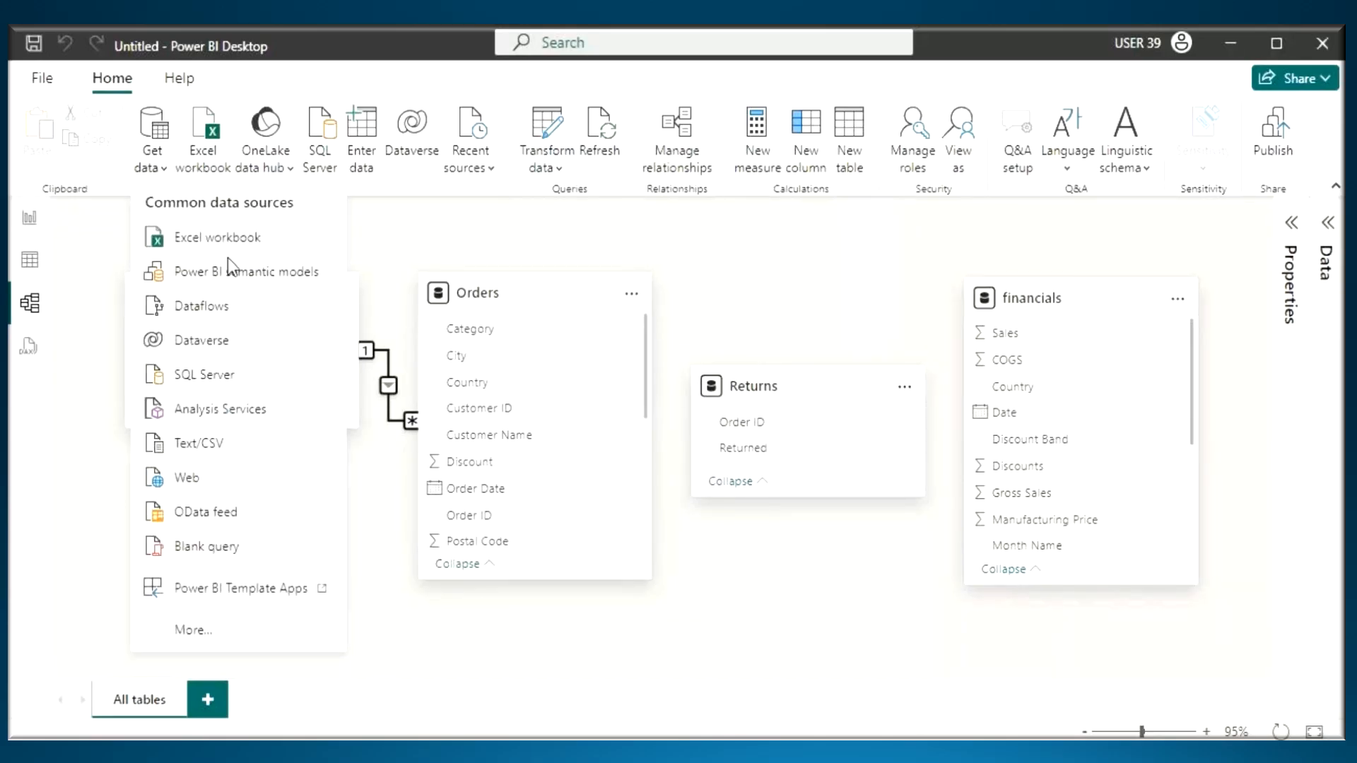
left_click(208, 240)
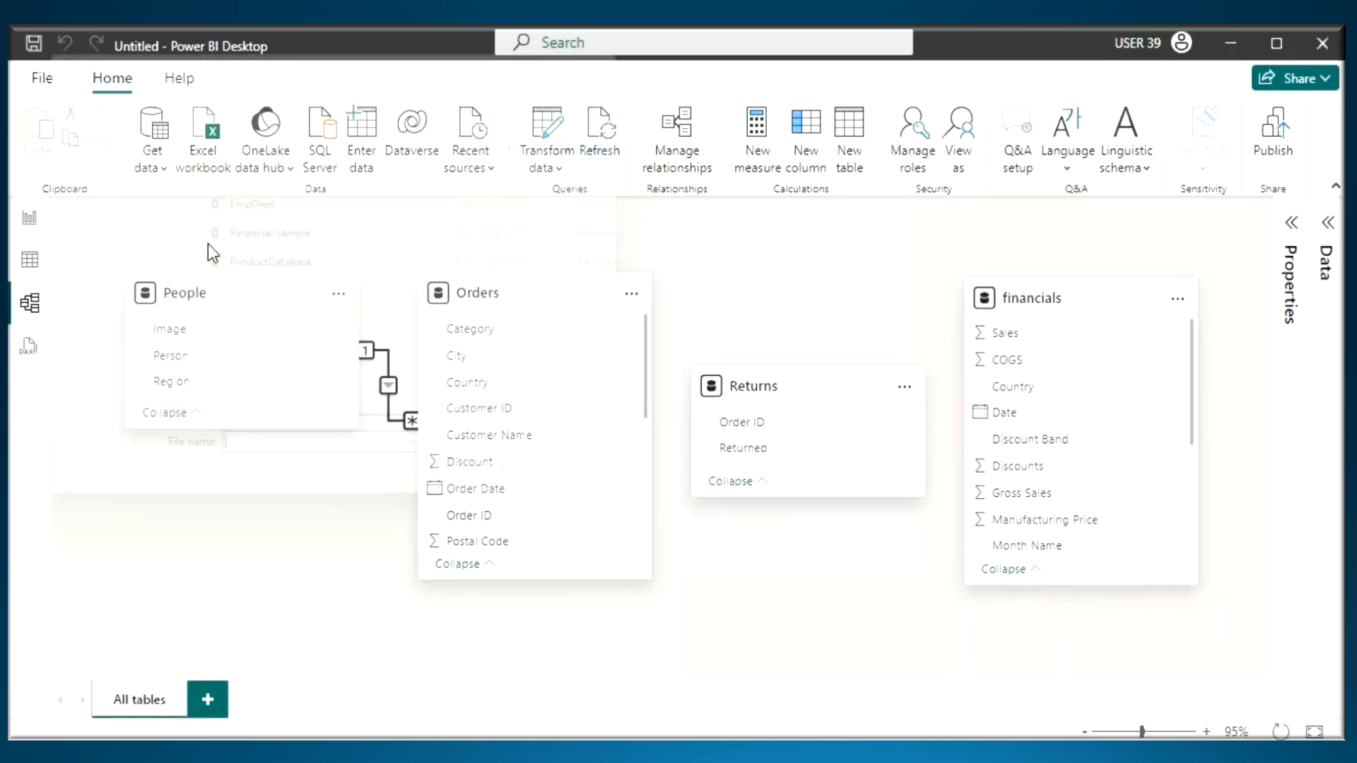
left_click(265, 199)
left_click(495, 514)
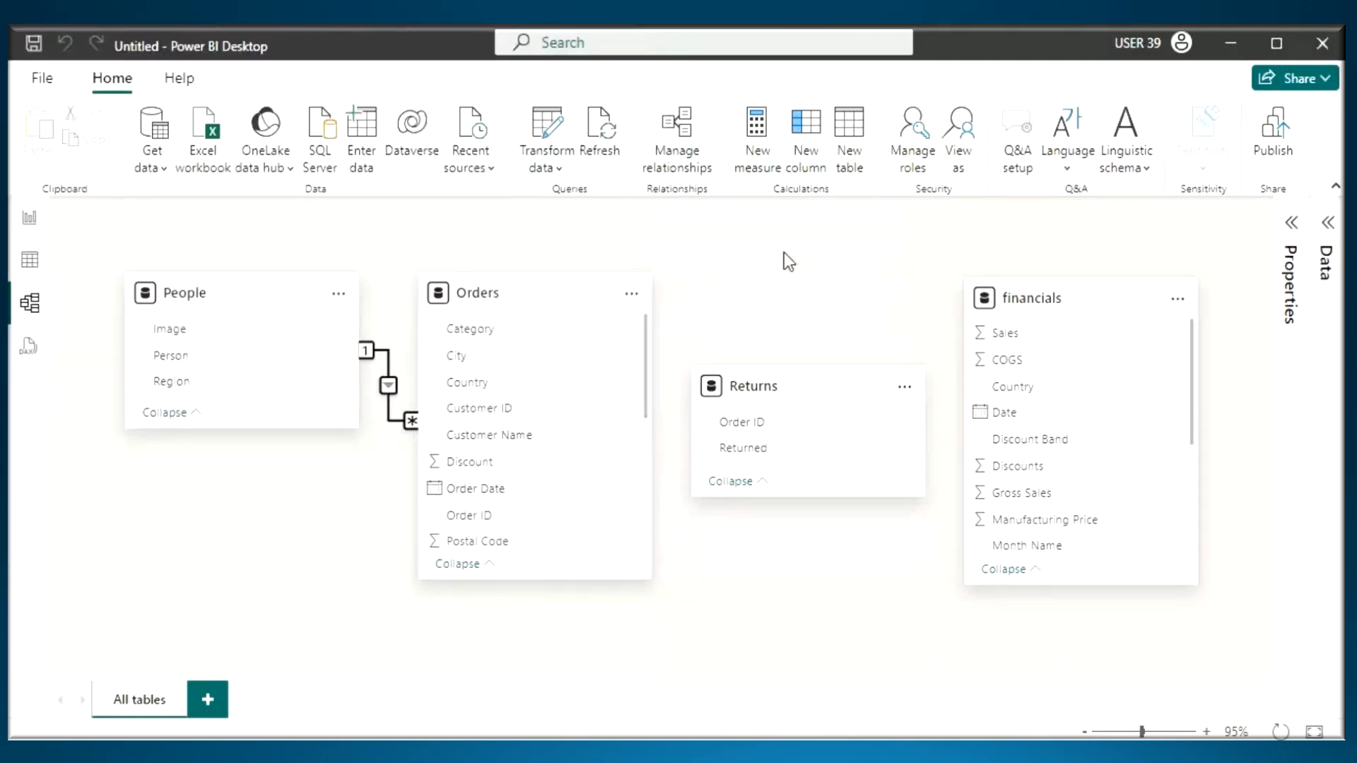
- Select the Emp, Dept and Manager tables of EmpDept.xlsx for import
left_click(281, 338)
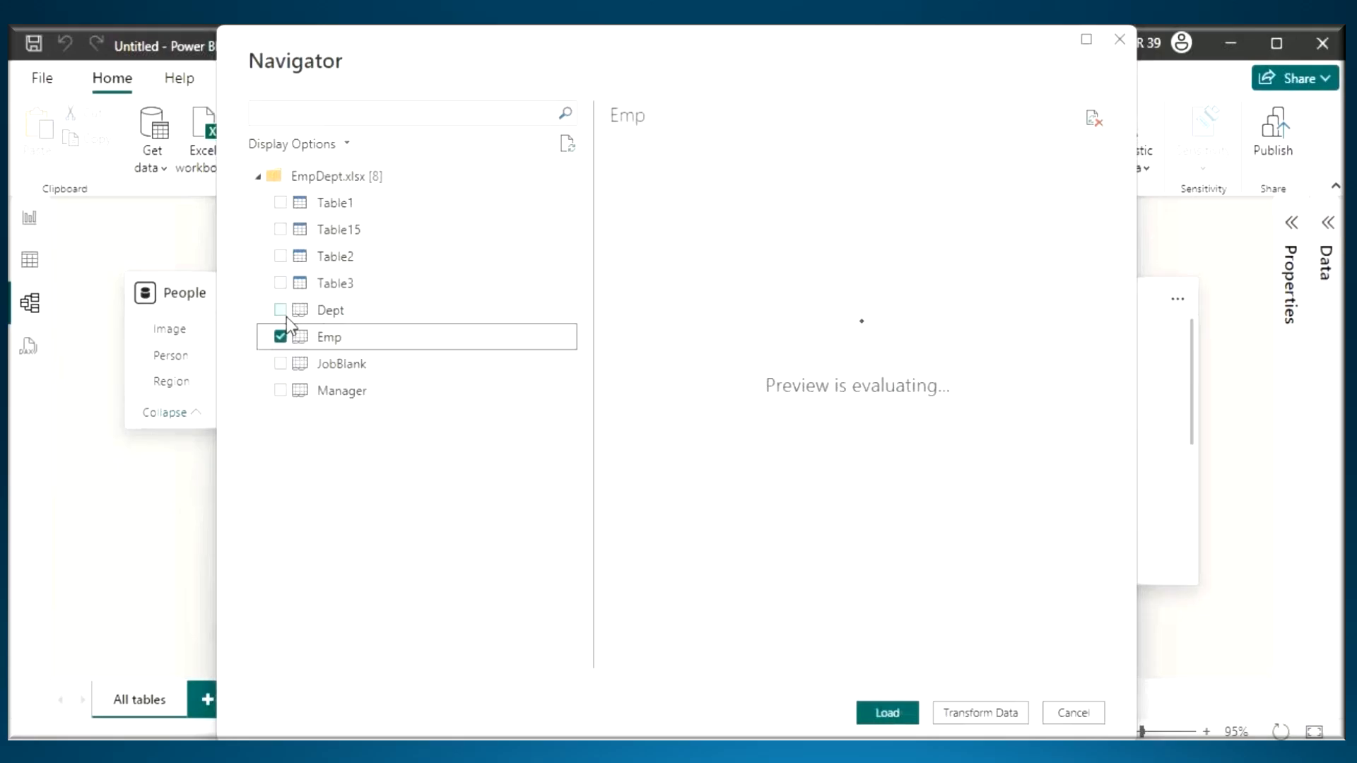
left_click(281, 311)
left_click(282, 391)
- Preview Emp, Dept and Manager with a check mark drawn over each preview, and underline the three table names
left_click(324, 337)
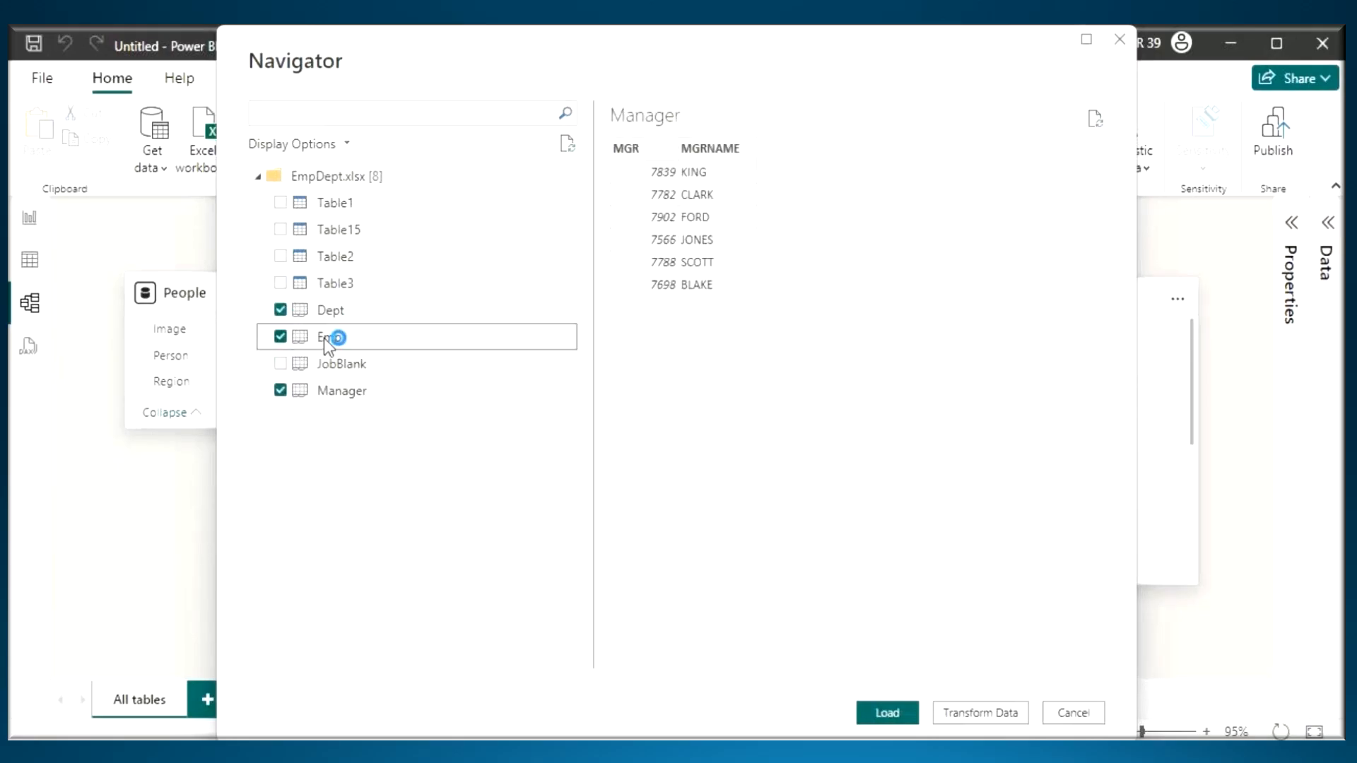
left_click_drag(762, 230, 989, 184)
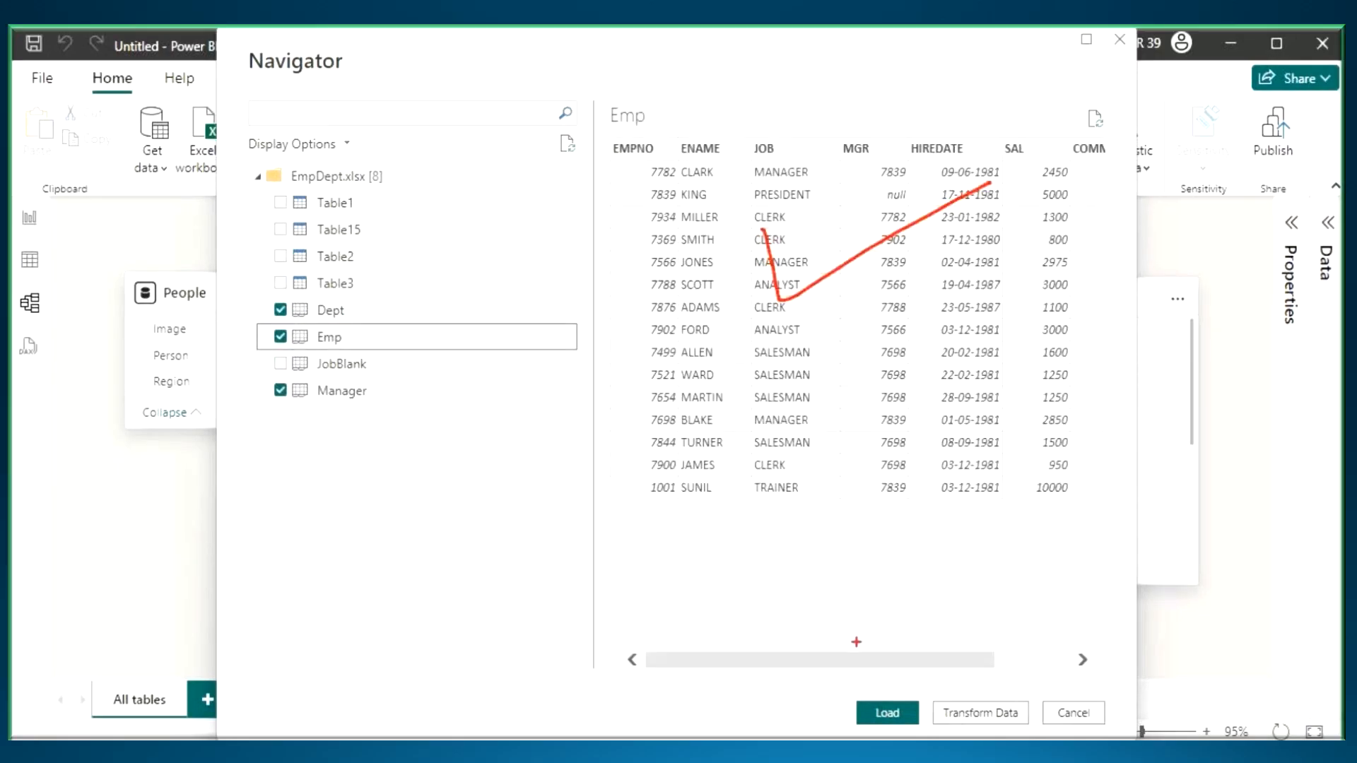
left_click_drag(825, 667, 900, 667)
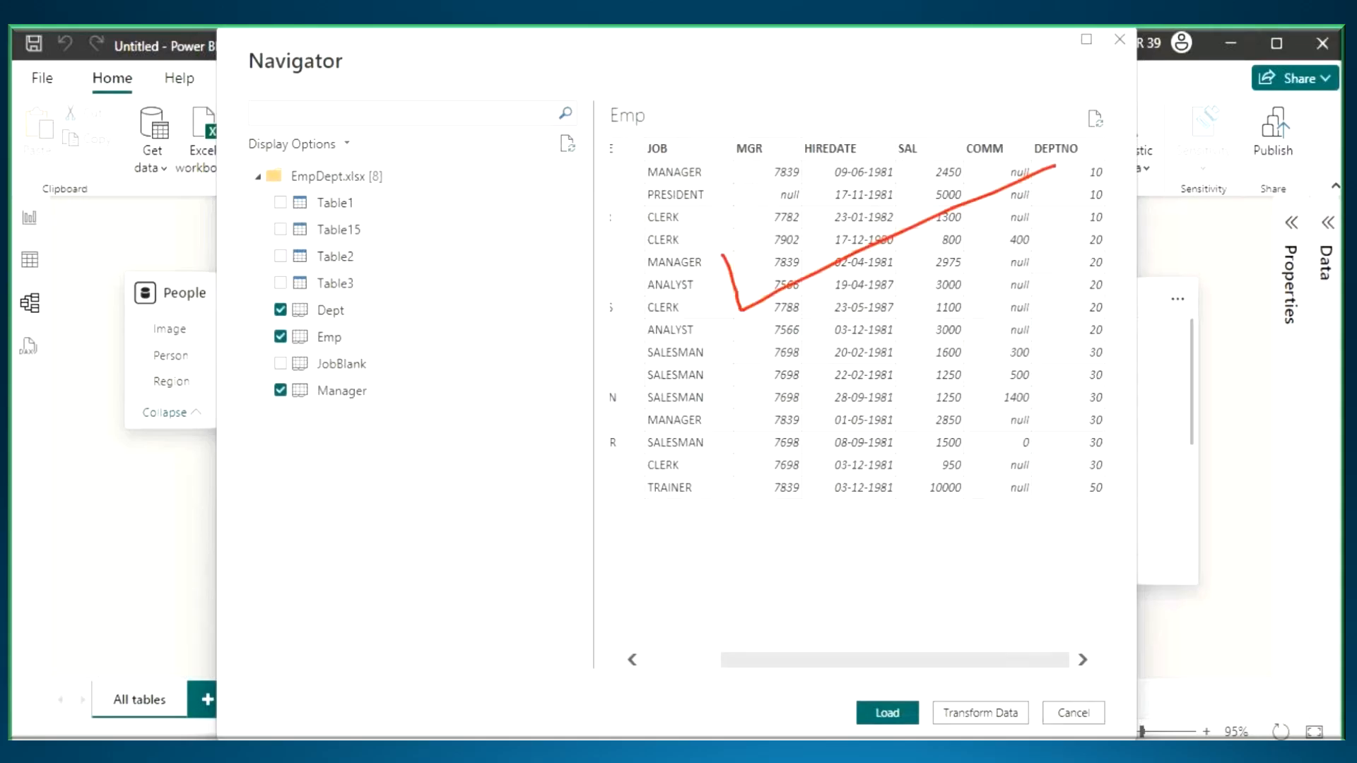
left_click(369, 317)
left_click_drag(694, 200, 867, 152)
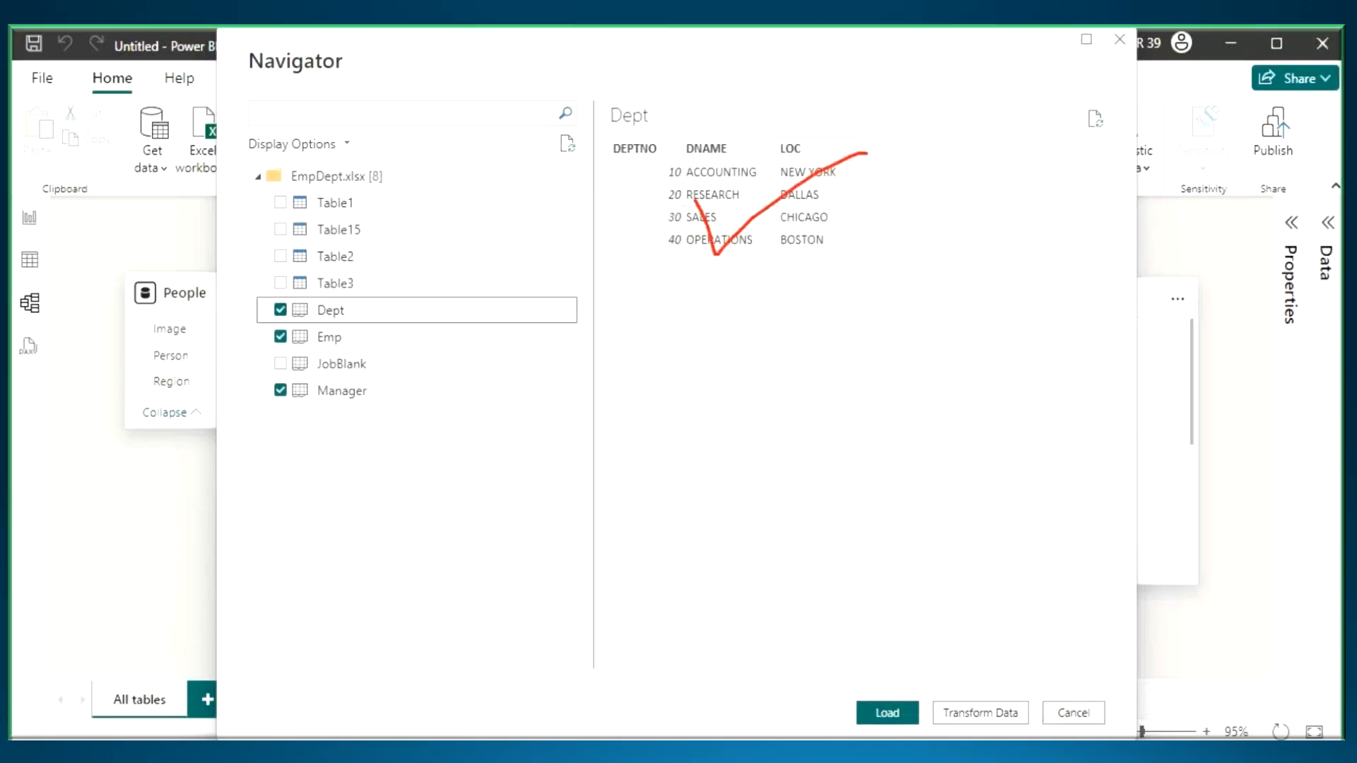
left_click(355, 393)
left_click_drag(663, 236, 795, 189)
mouse_move(275, 322)
left_mouse_down()
mouse_move(338, 322)
mouse_move(388, 353)
left_mouse_up()
left_click_drag(295, 415, 410, 416)
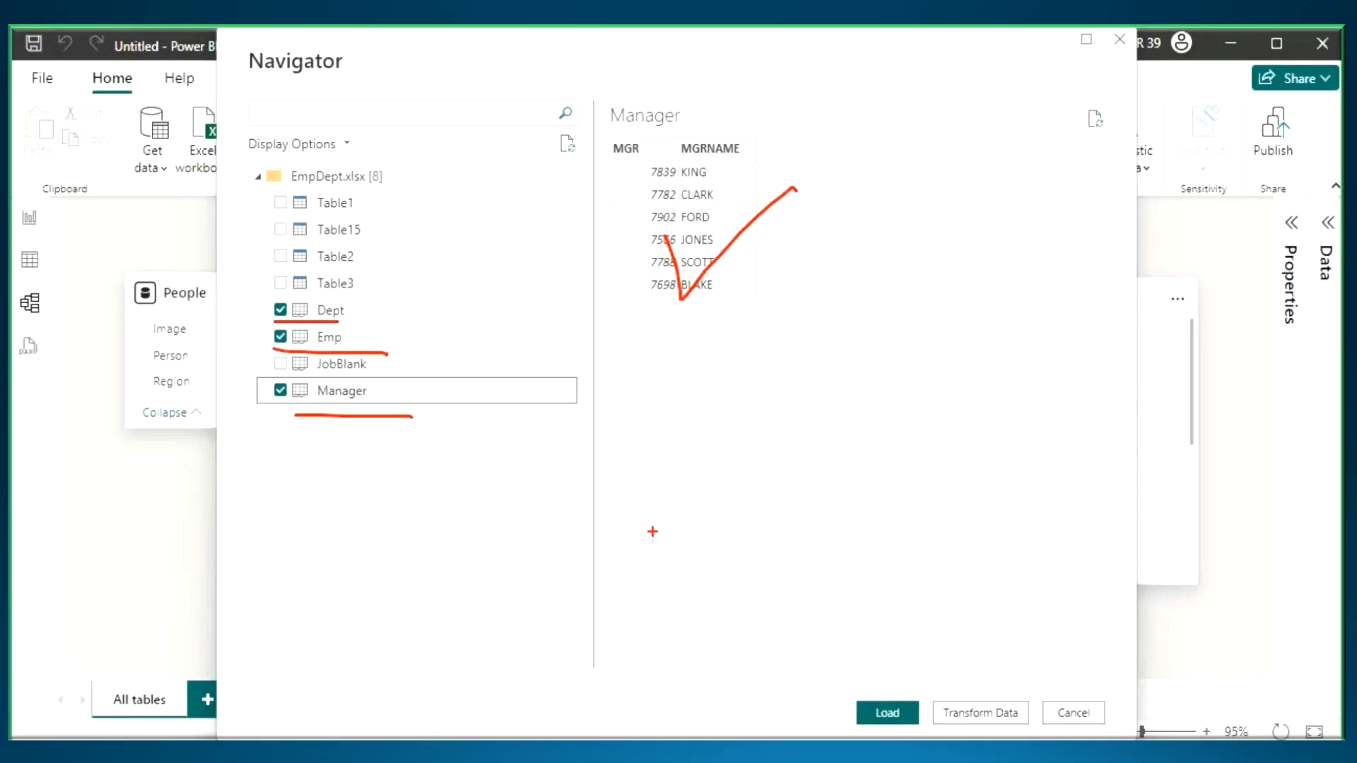
- Bracket the three selected tables, circle Load and the model view icon with an arrow towards it, and leave annotation mode
mouse_move(414, 304)
left_mouse_down()
mouse_move(417, 284)
mouse_move(410, 405)
left_mouse_up()
mouse_move(910, 701)
left_mouse_down()
mouse_move(855, 693)
mouse_move(878, 733)
mouse_move(885, 678)
left_mouse_up()
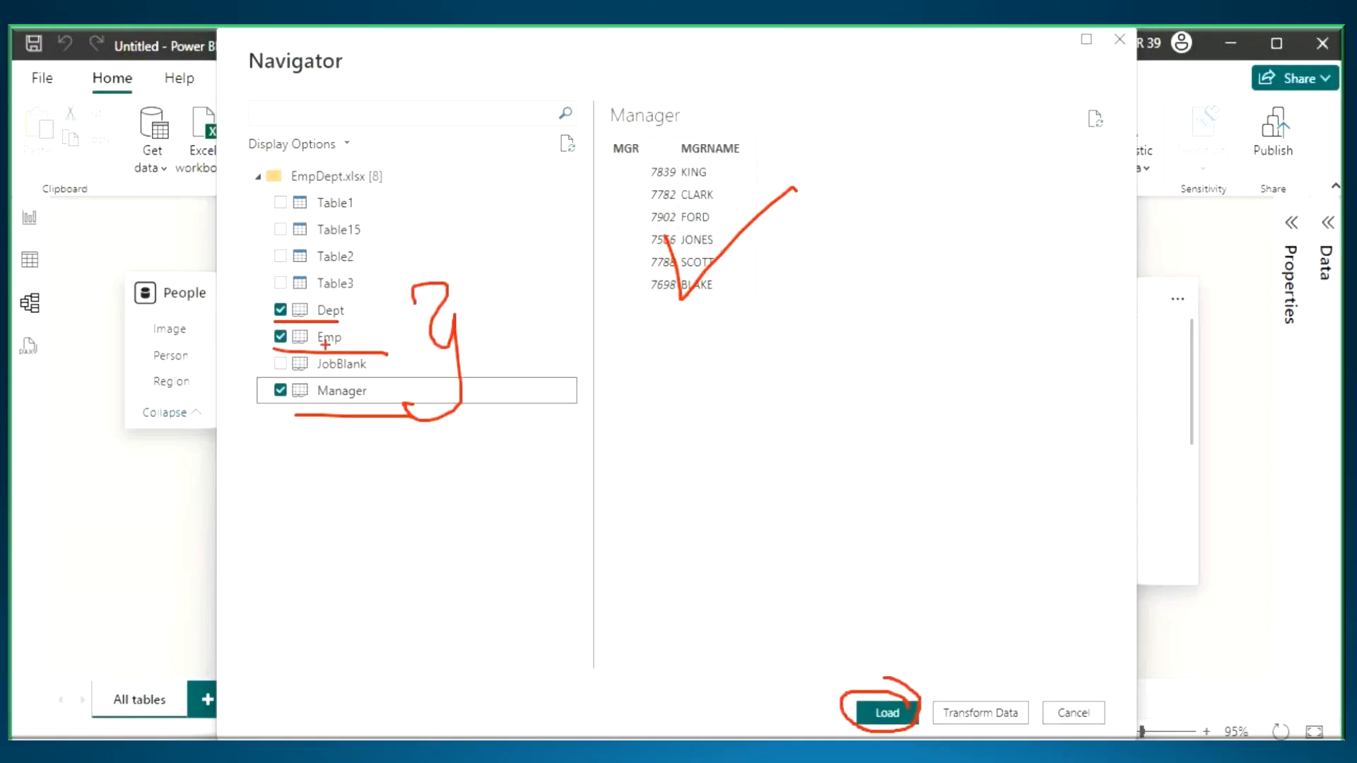
left_click_drag(47, 287, 60, 316)
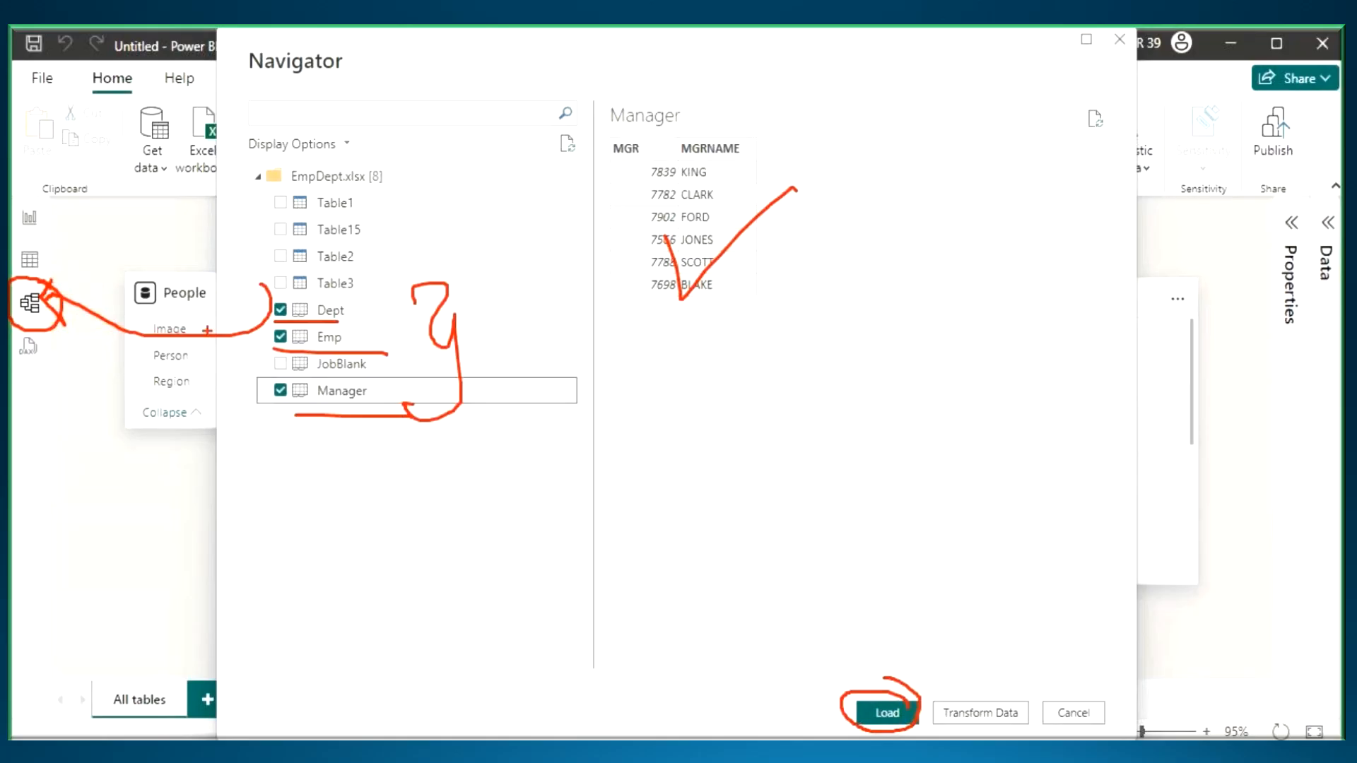
key("Escape")
- Switch to the Notepad class notes and describe the Load option under Get Data as "- Tables will Load into Power Pivot"
key("alt+Tab")
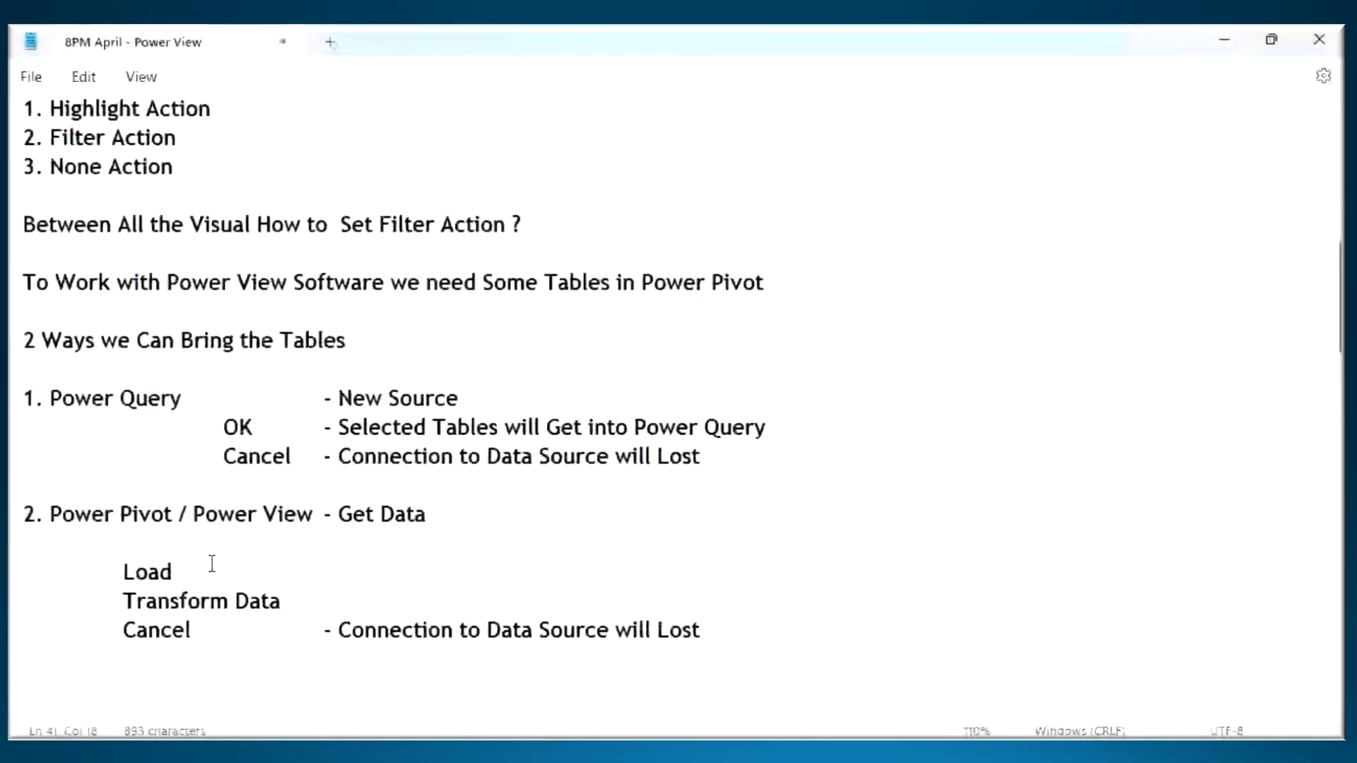
left_click(236, 567)
key("Tab")
type("- ")
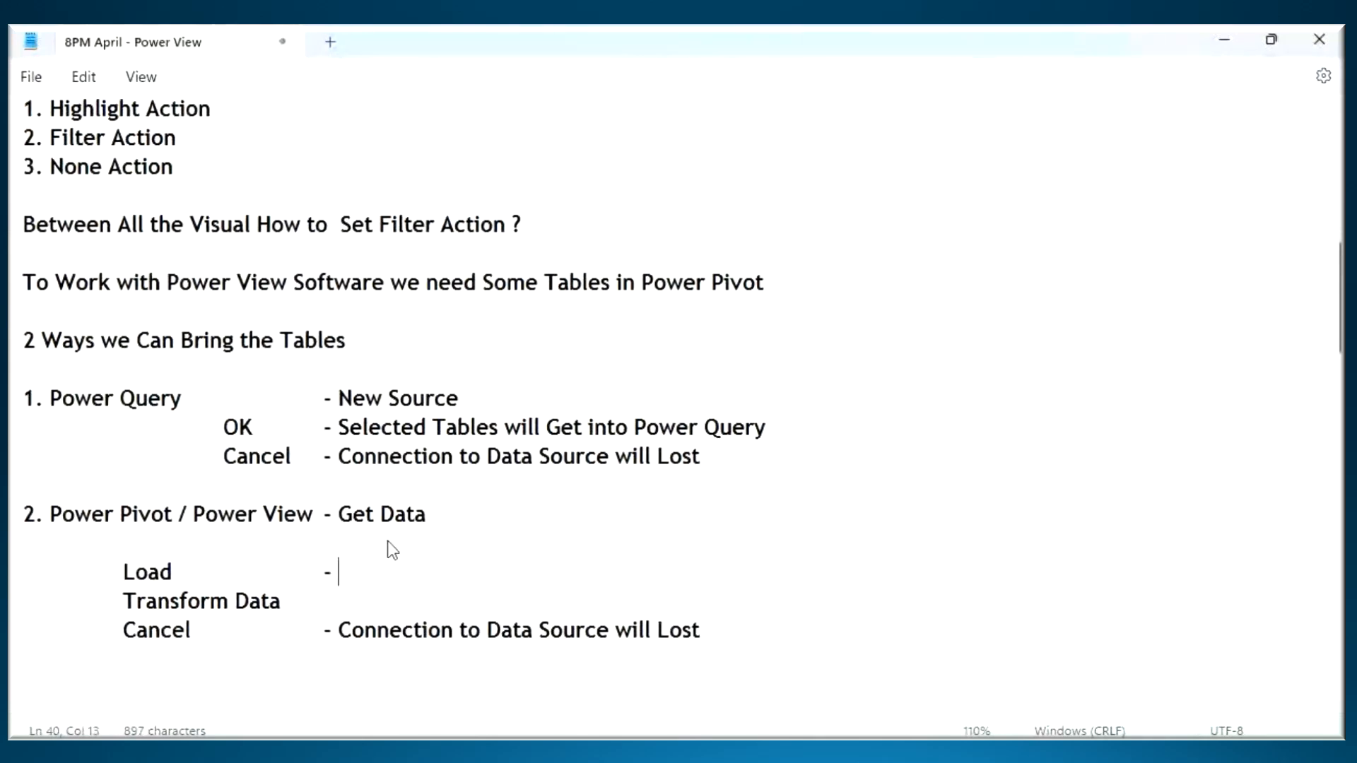
type("Tables wi")
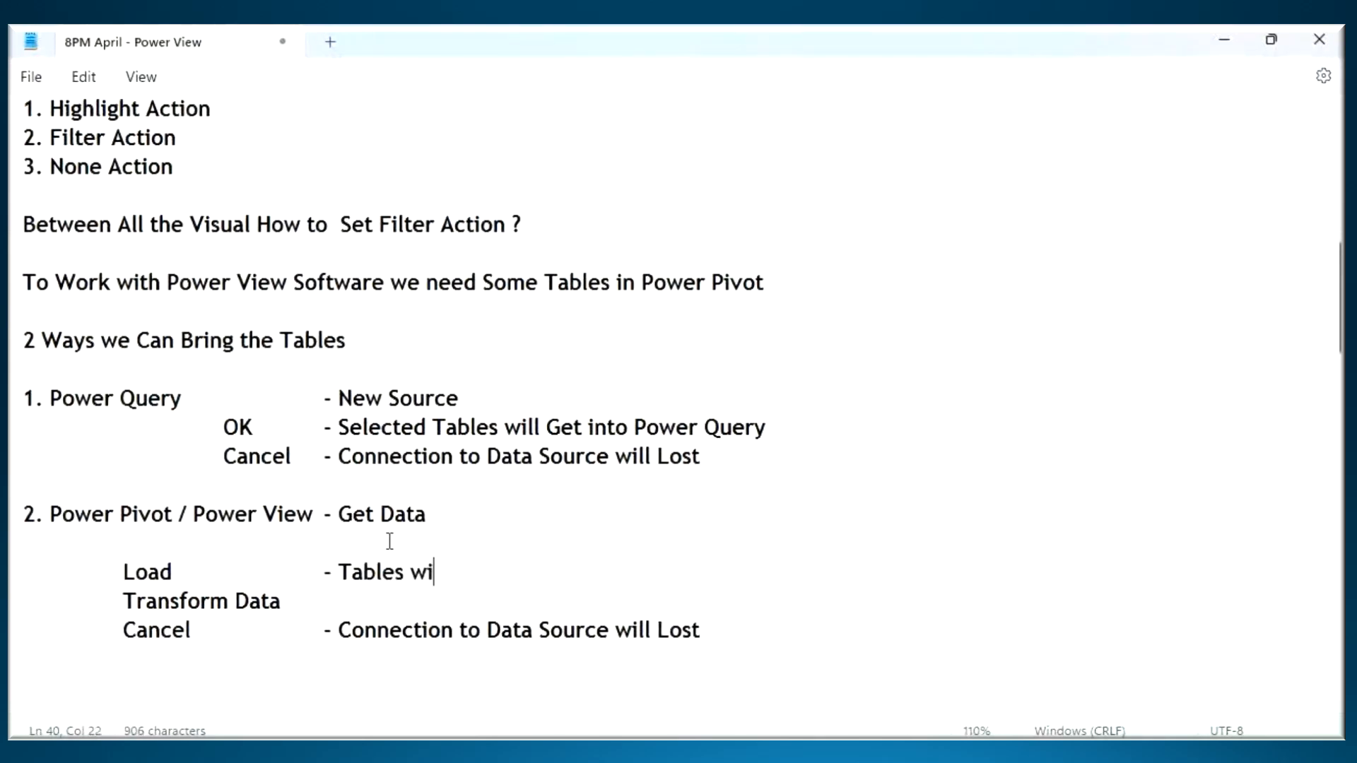
type("ll Load into Powrer")
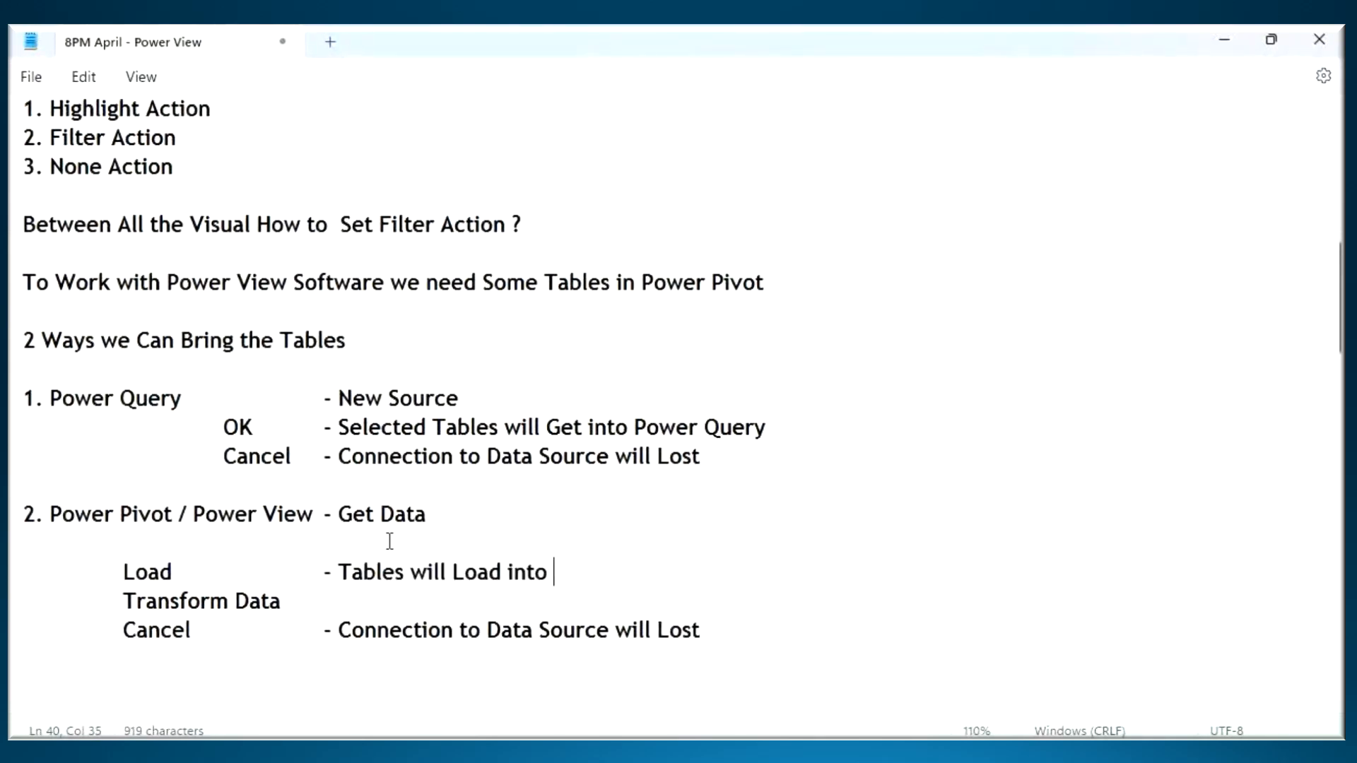
key("BackSpace")
key("BackSpace")
key("BackSpace")
type("er Pivot ")
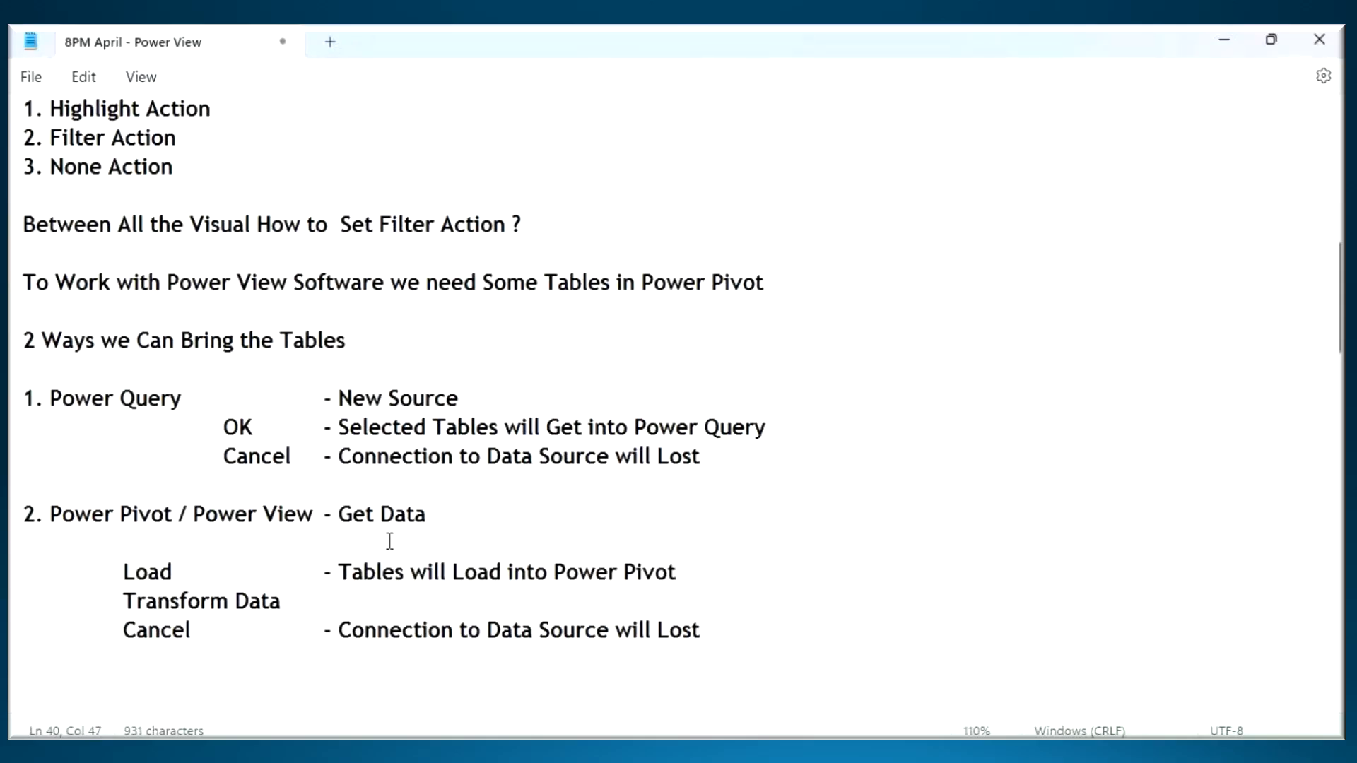
type("(By")
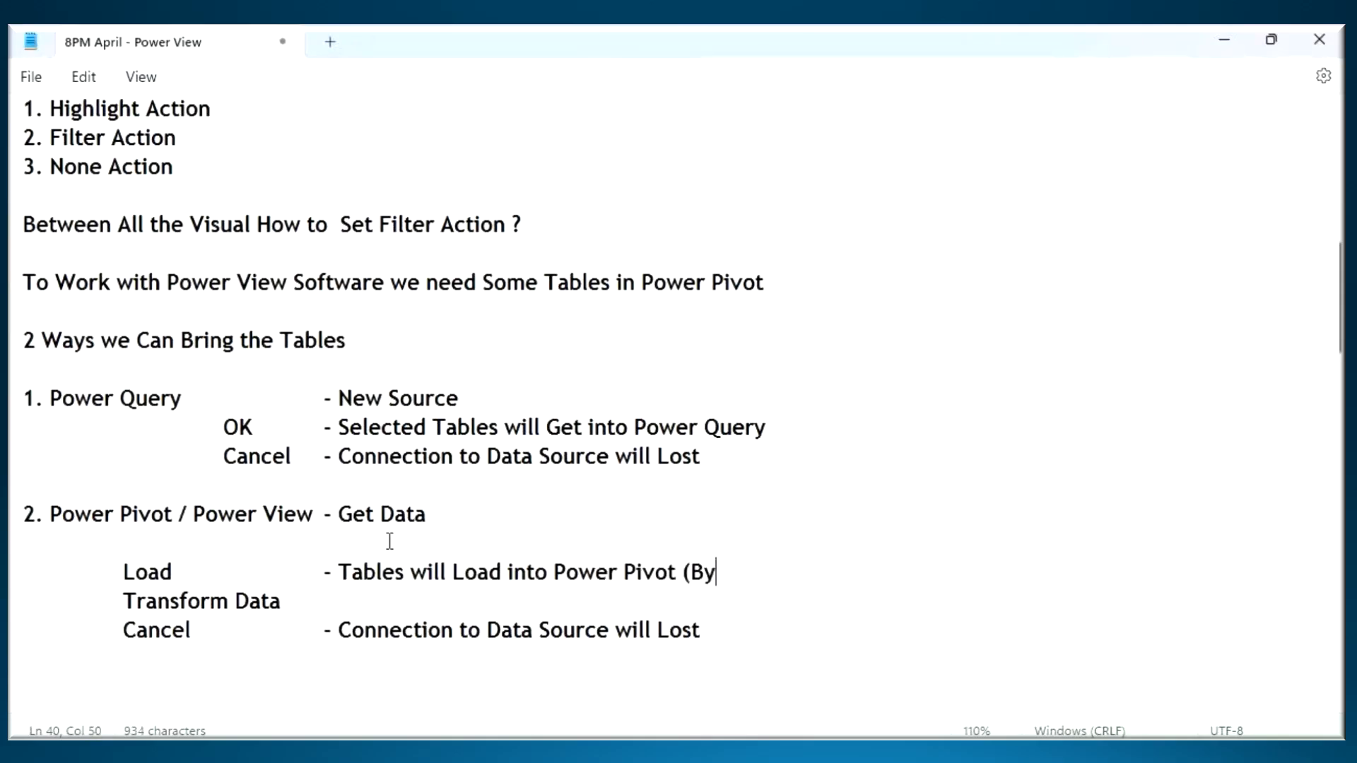
type(" Pass Powe")
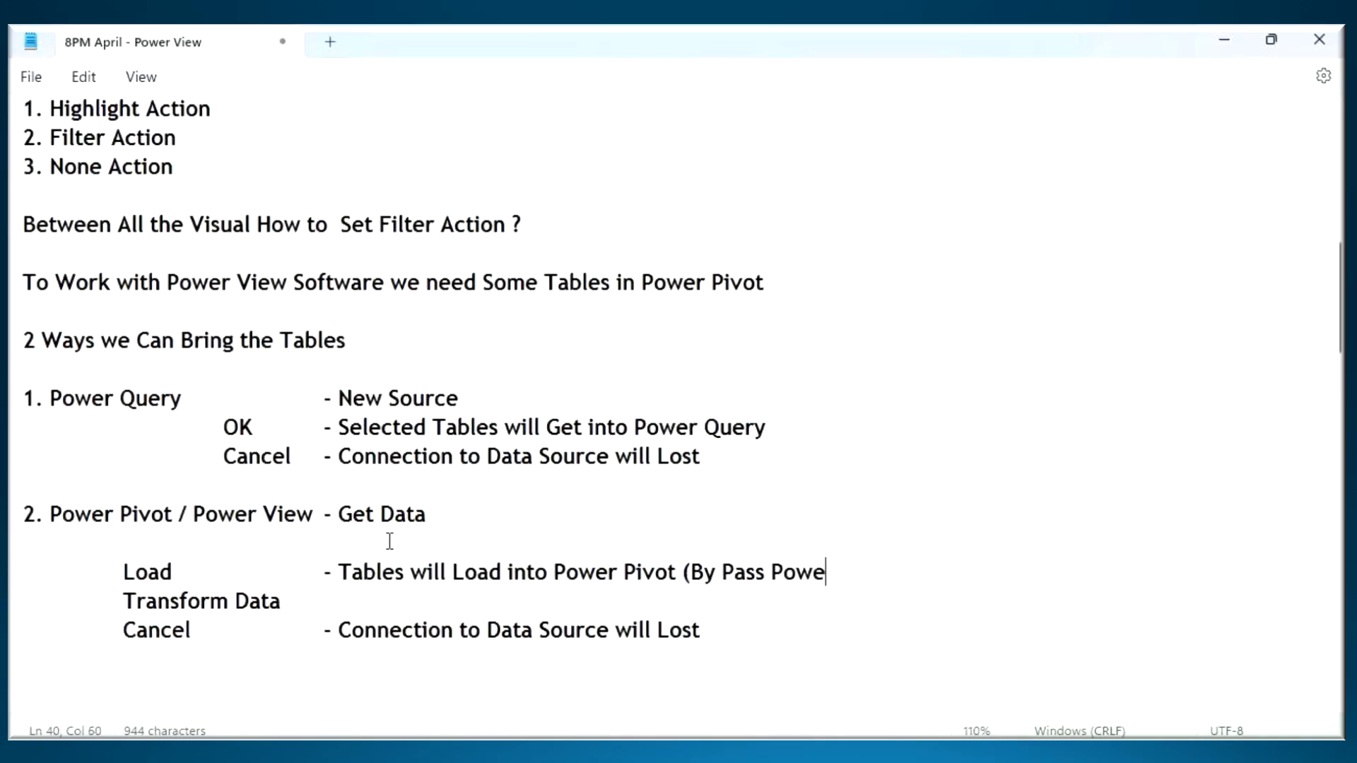
type("r Query)")
- Complete the Load note with the remark "(By Pass Power Query)" and place the cursor on the Transform Data line
left_click(428, 601)
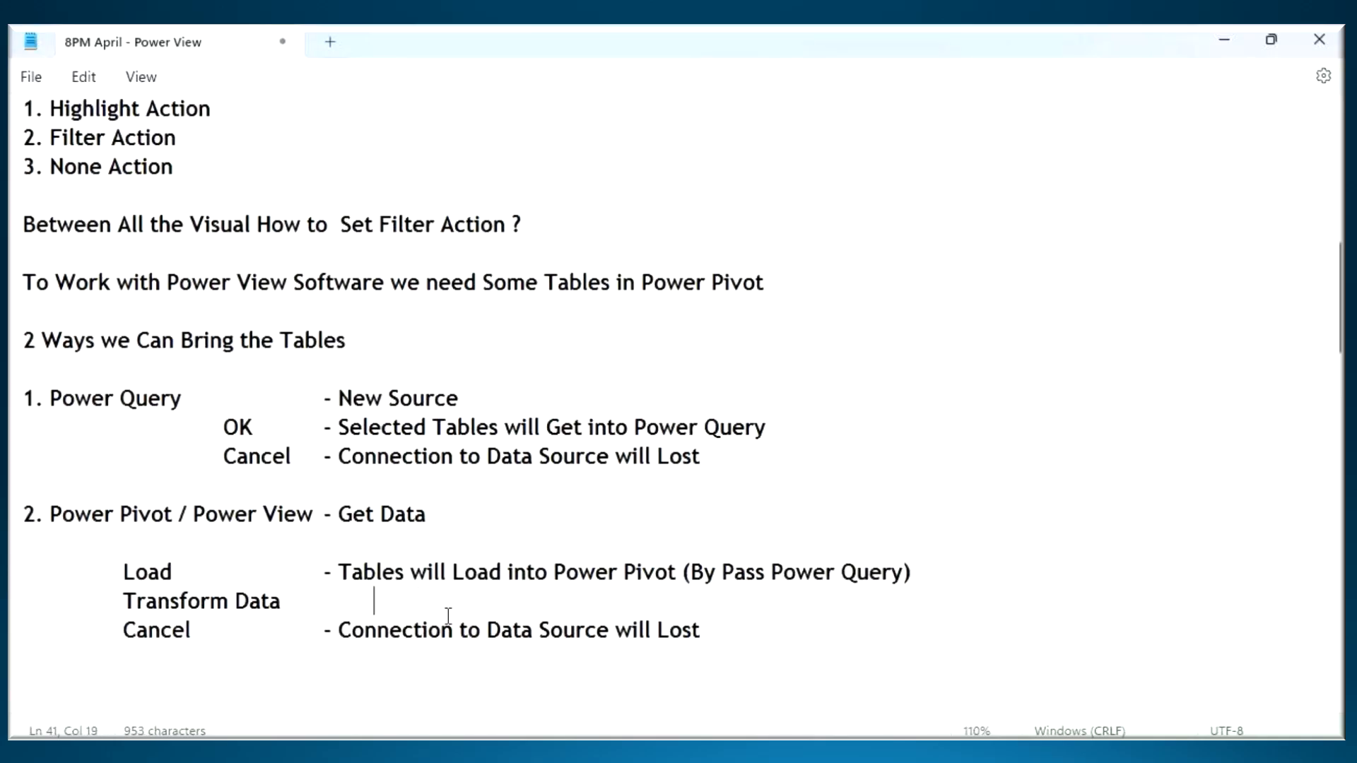
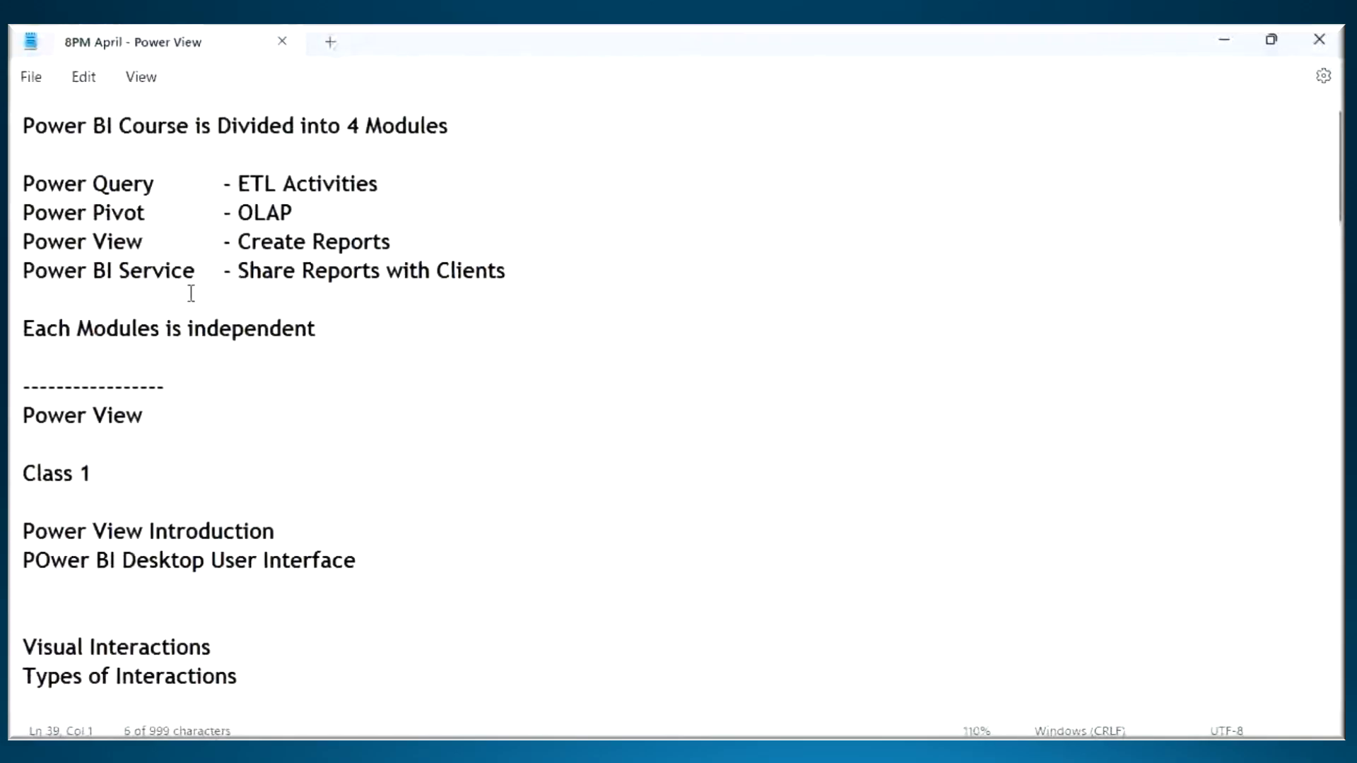
- Add a dashed divider below the Get Data notes and paste a copy of the "Power View Introduction" heading under it
scroll(190, 301, "down", 2)
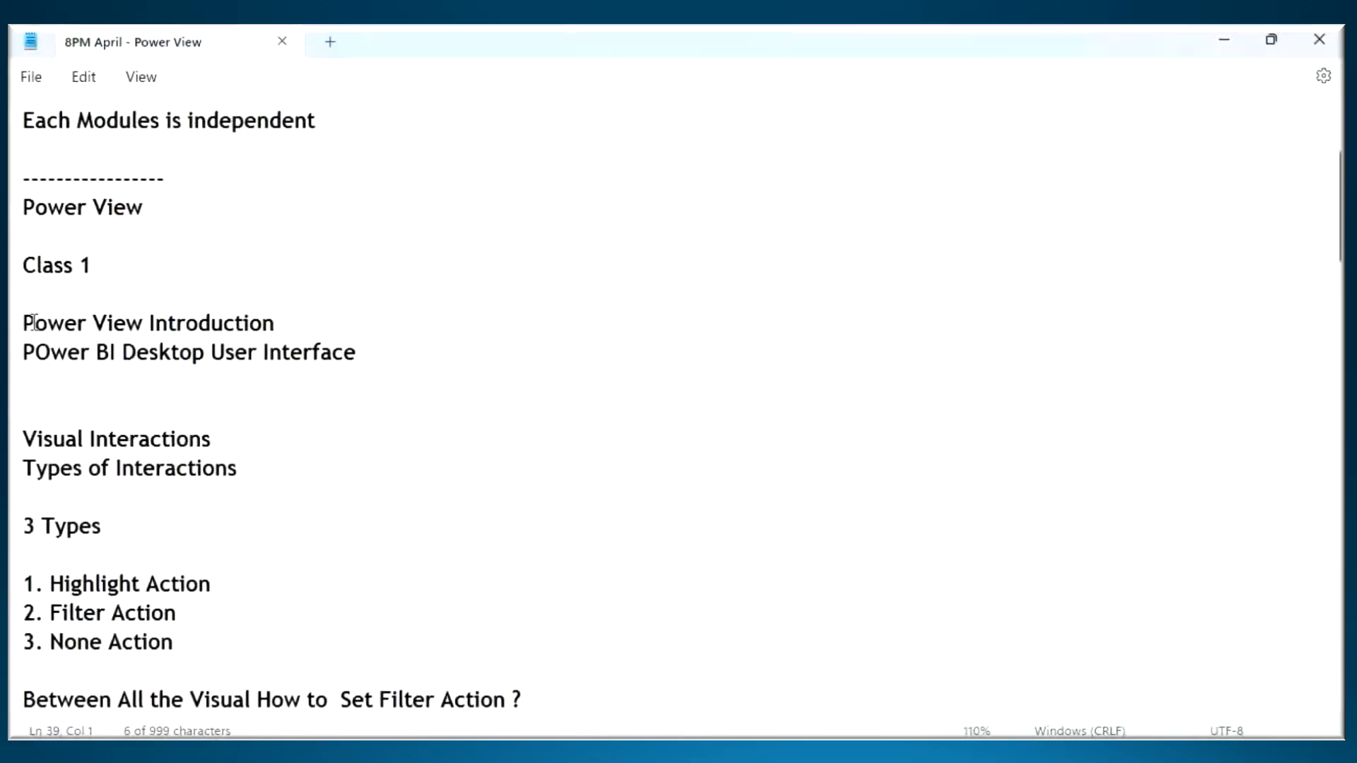
left_click_drag(27, 323, 276, 327)
key("ctrl+c")
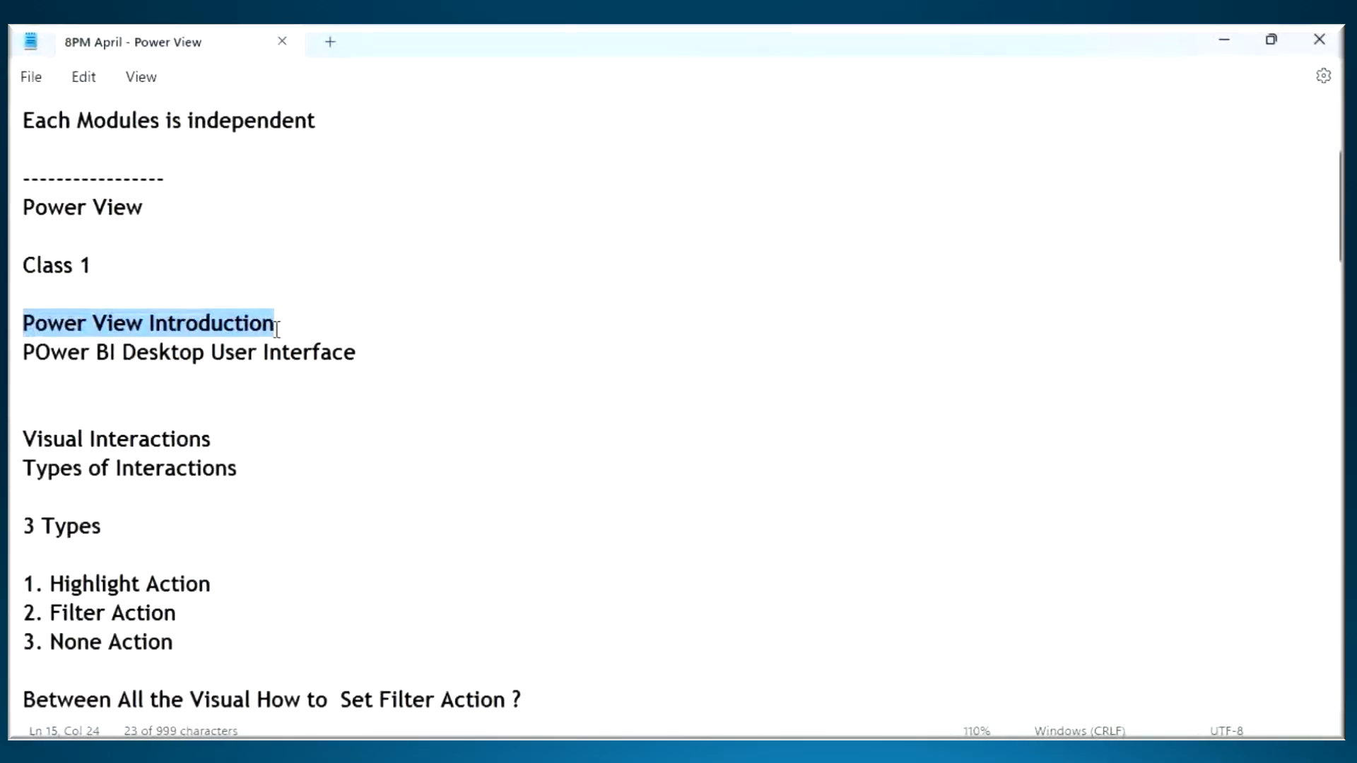
scroll(271, 341, "down", 1)
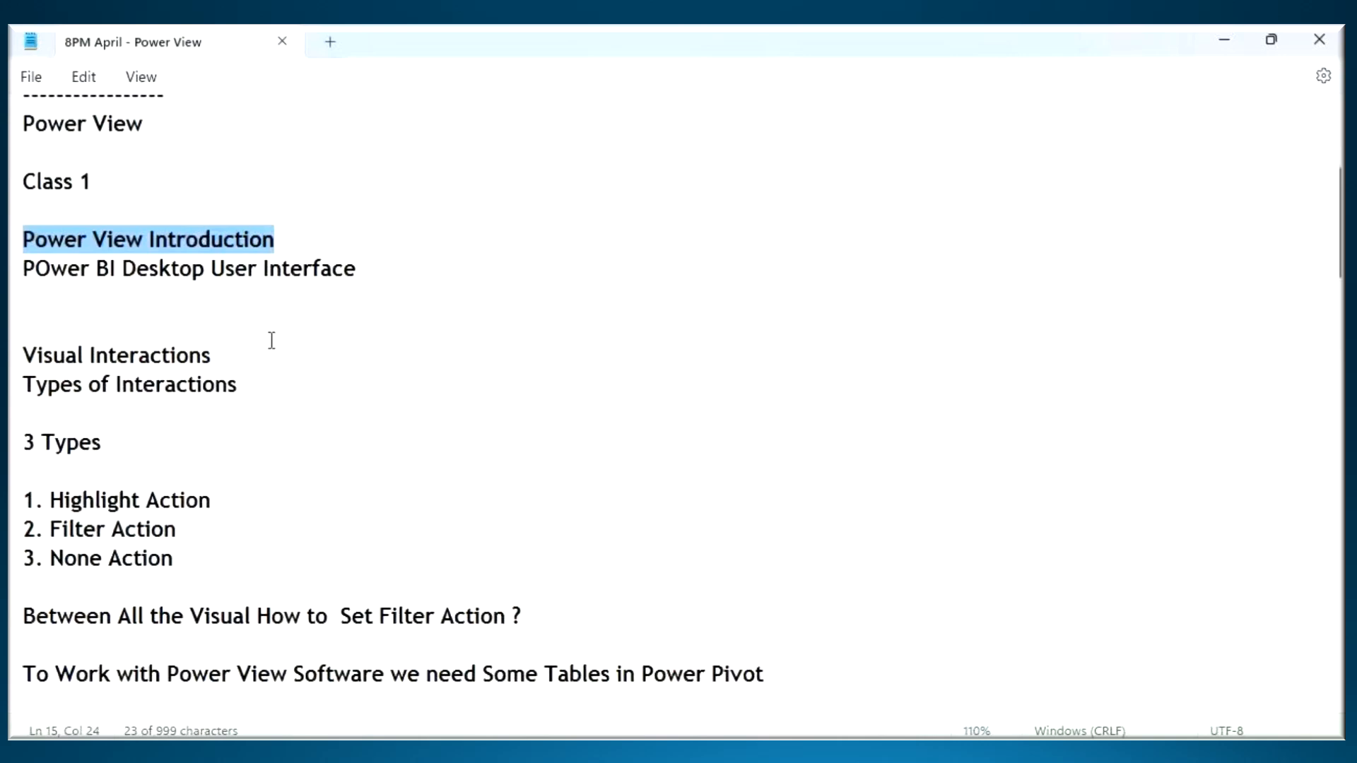
scroll(234, 403, "down", 8)
scroll(106, 388, "up", 1)
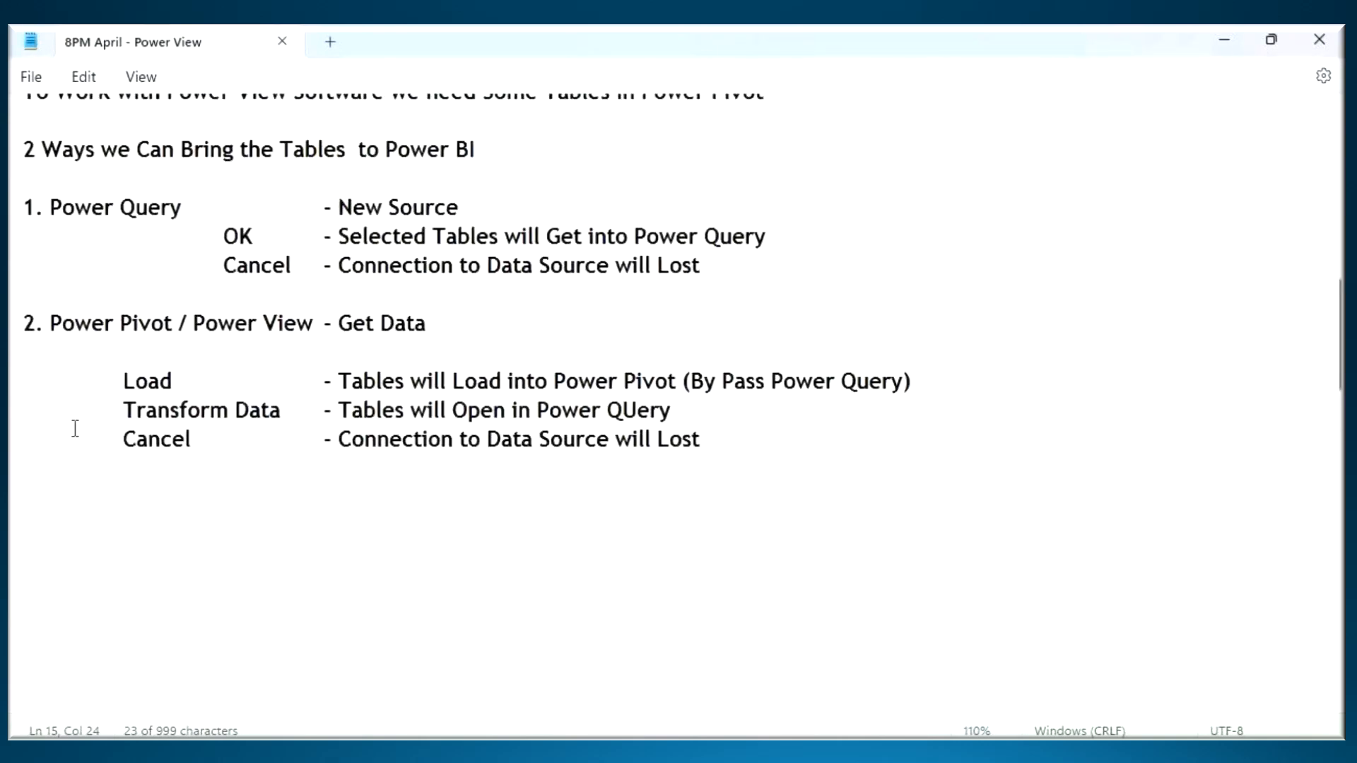
left_click(252, 562)
type("--------------------------")
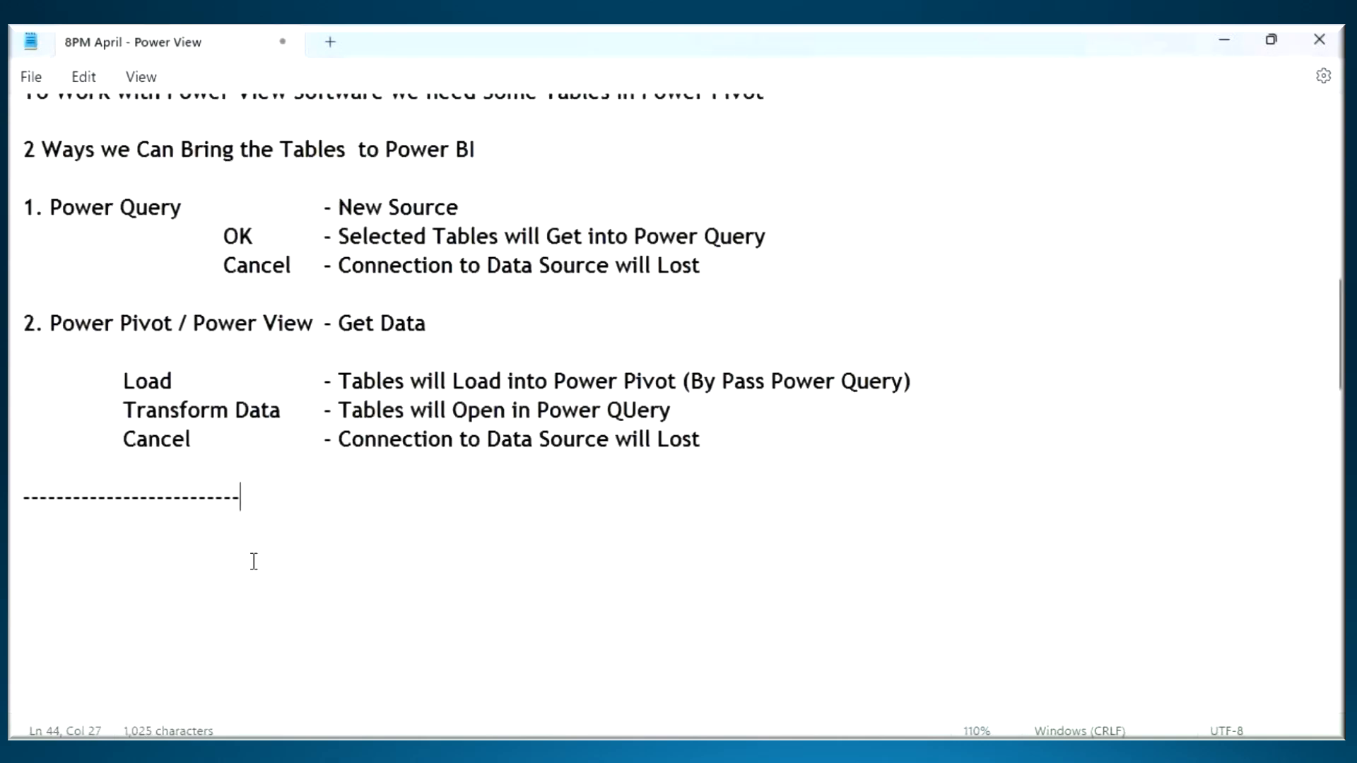
key("Return")
key("ctrl+v")
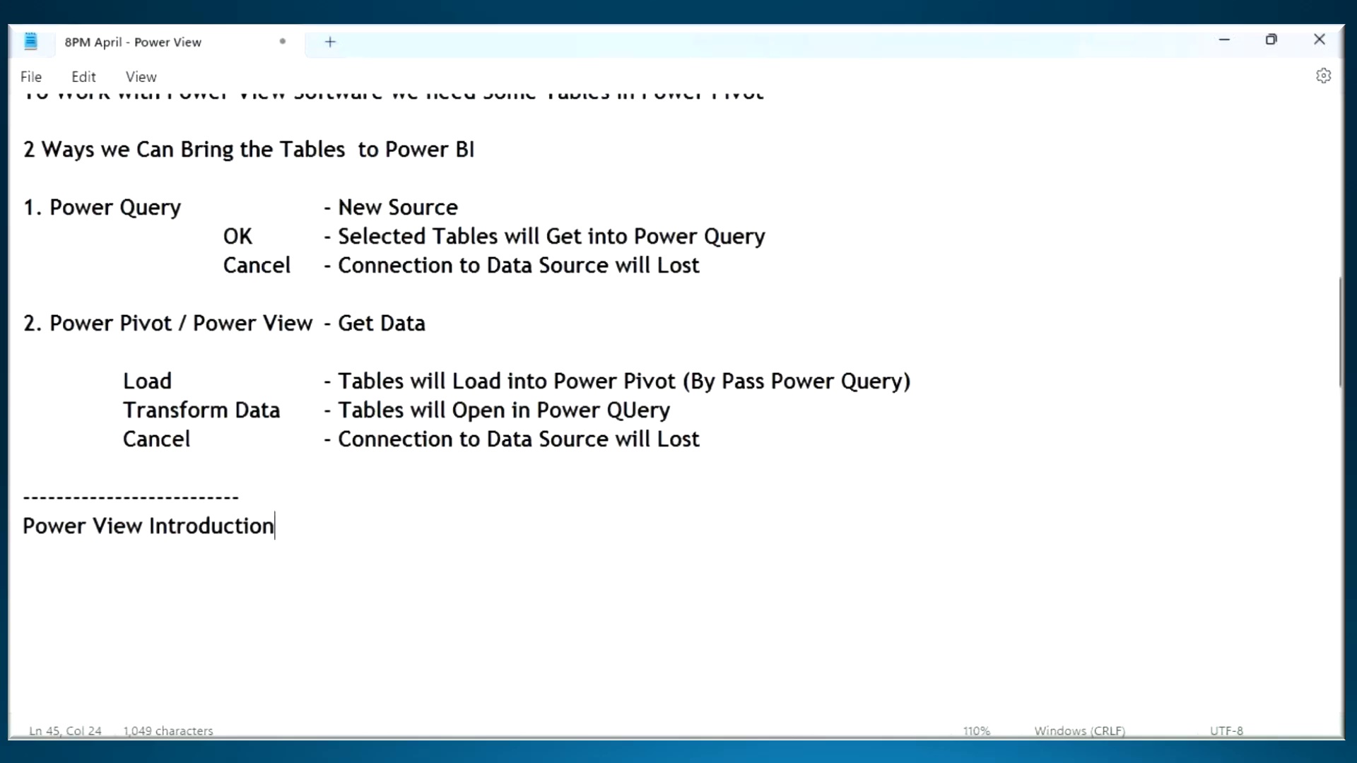
- Switch to the Power BI Architecture diagram in Word and point out the path from Power View to the Visuals(Report) box
key("alt+Tab")
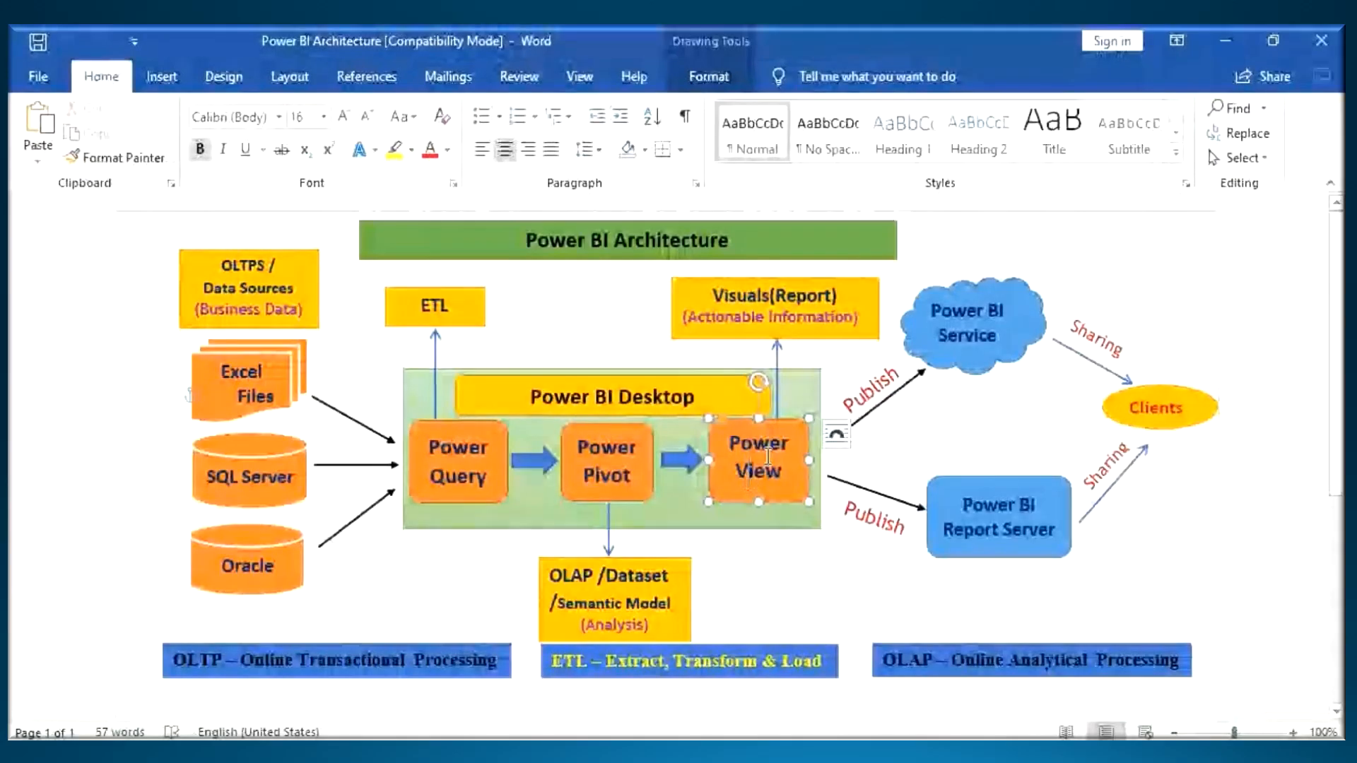
double_click(767, 295)
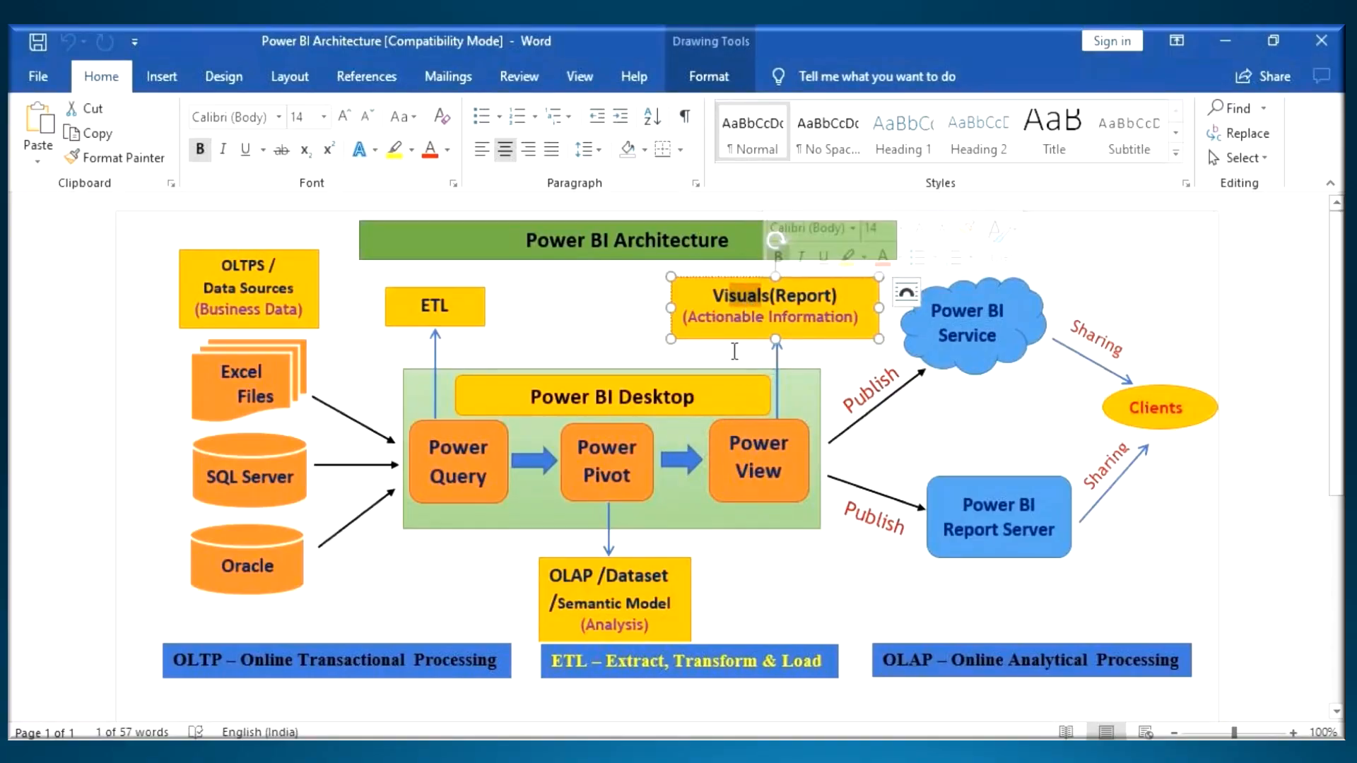
mouse_move(781, 418)
left_mouse_down()
mouse_move(707, 467)
mouse_move(791, 477)
mouse_move(728, 357)
mouse_move(704, 346)
mouse_move(745, 333)
mouse_move(828, 242)
left_mouse_up()
key("Escape")
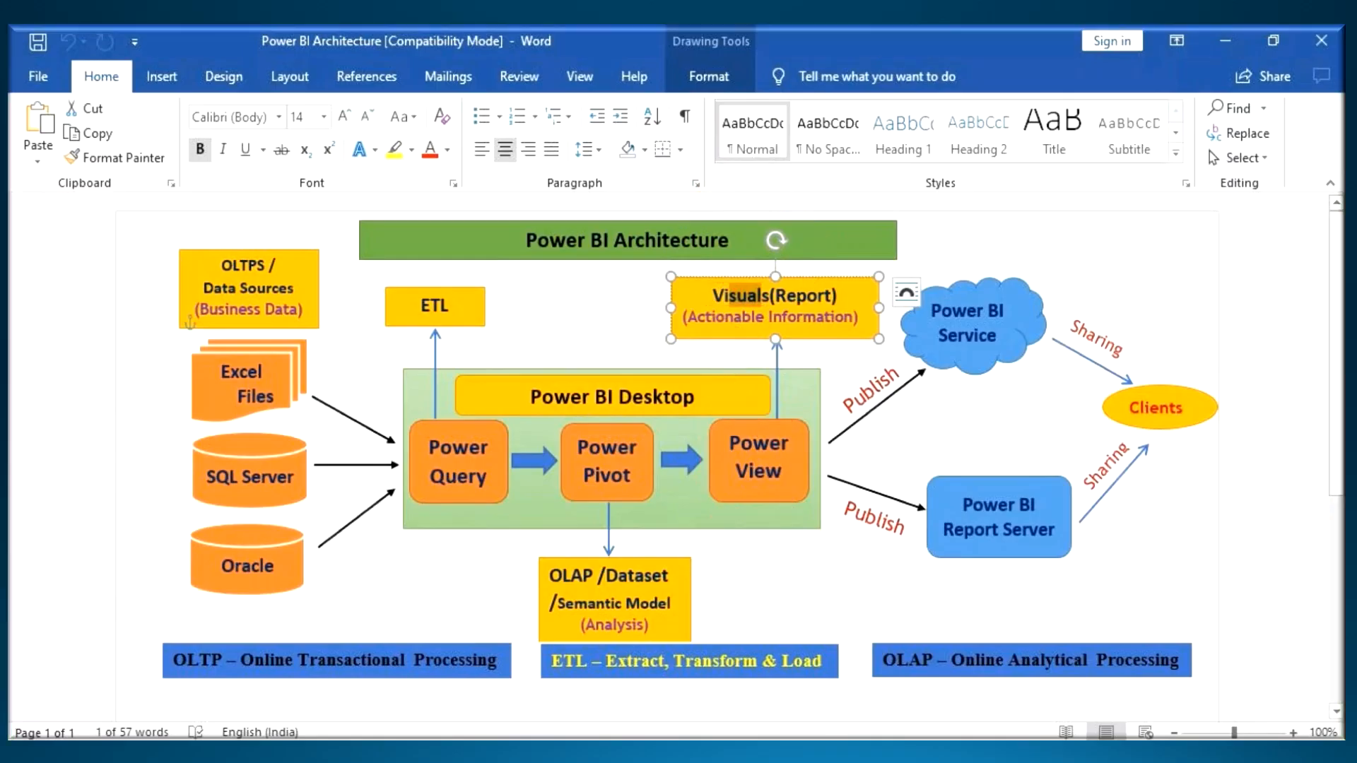
- Return to the Notepad class notes and begin the introduction under the new heading with "Power View is a Reporting Software"
key("alt+Tab")
left_click(59, 578)
type("Power B")
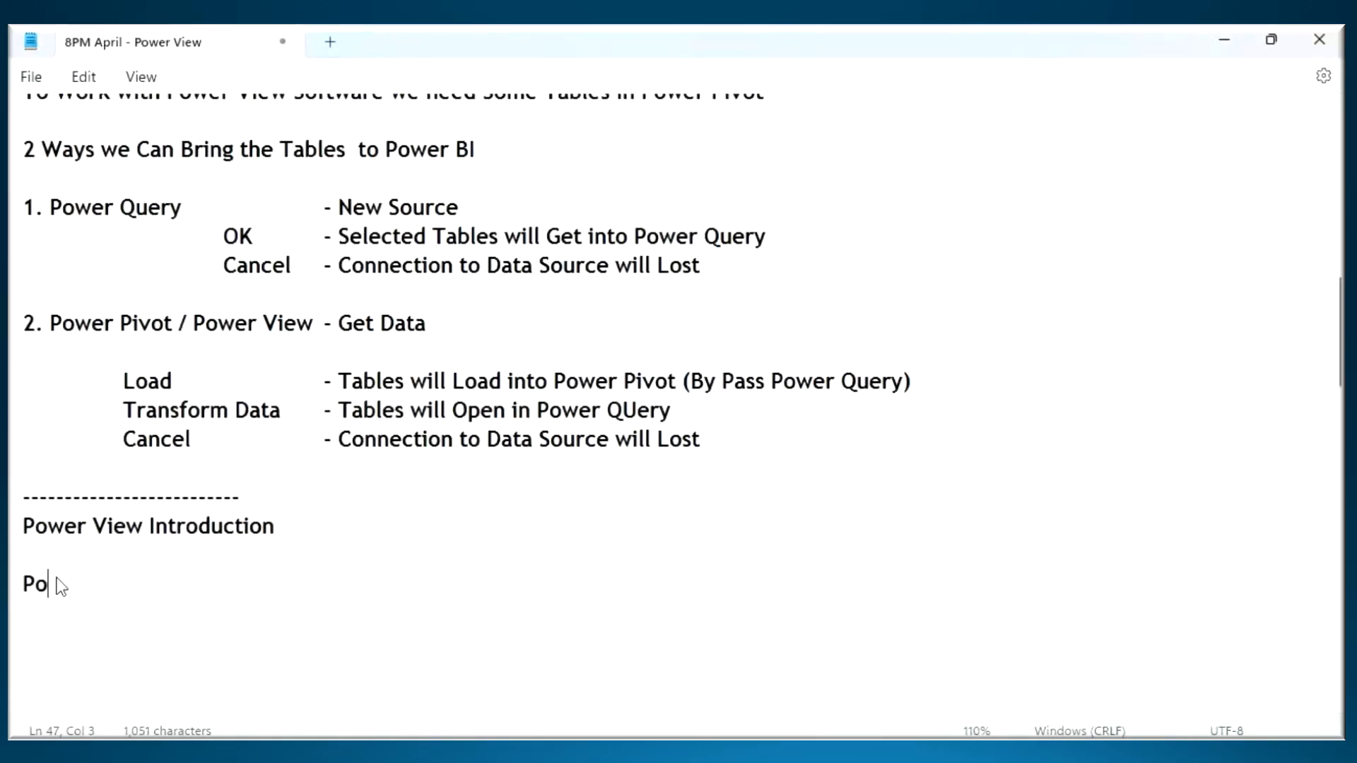
key("BackSpace")
type("View is aq")
key("BackSpace")
key("BackSpace")
type("Reporti")
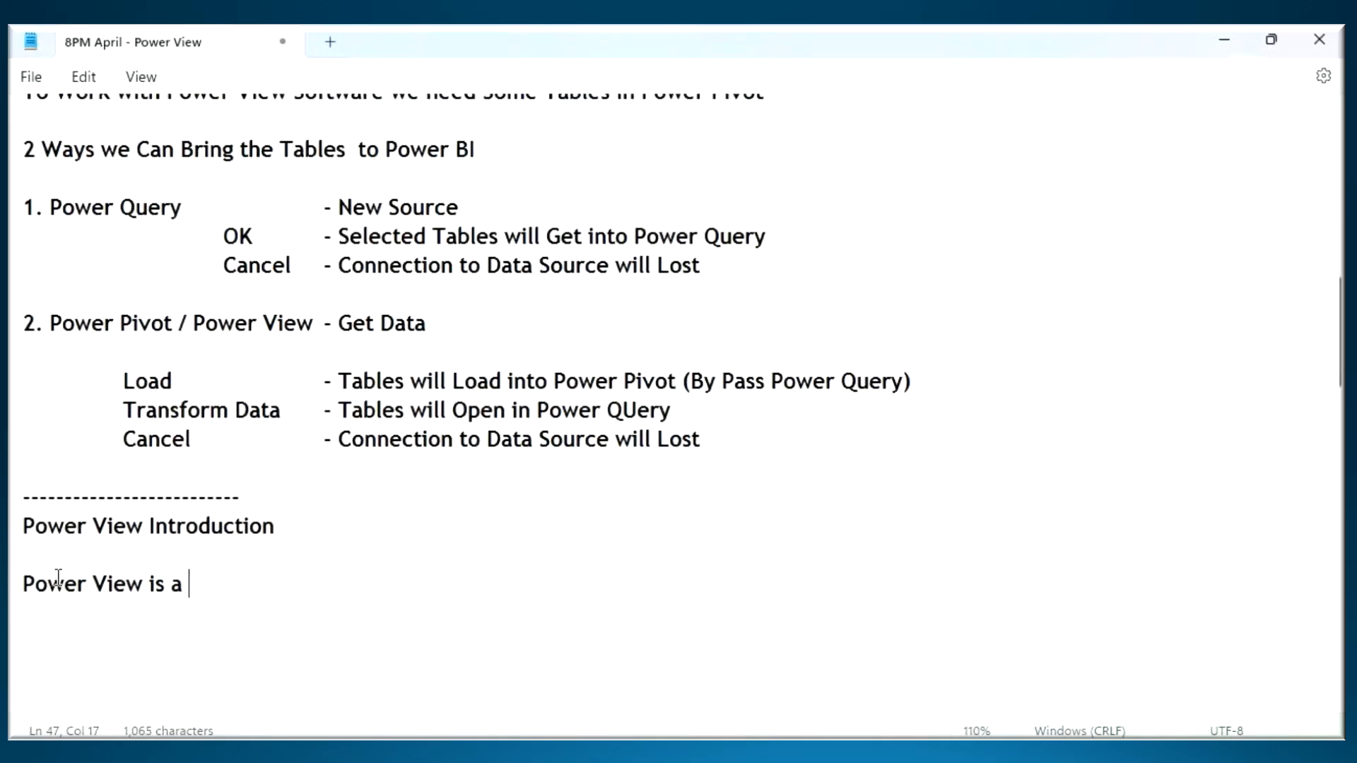
type("ng")
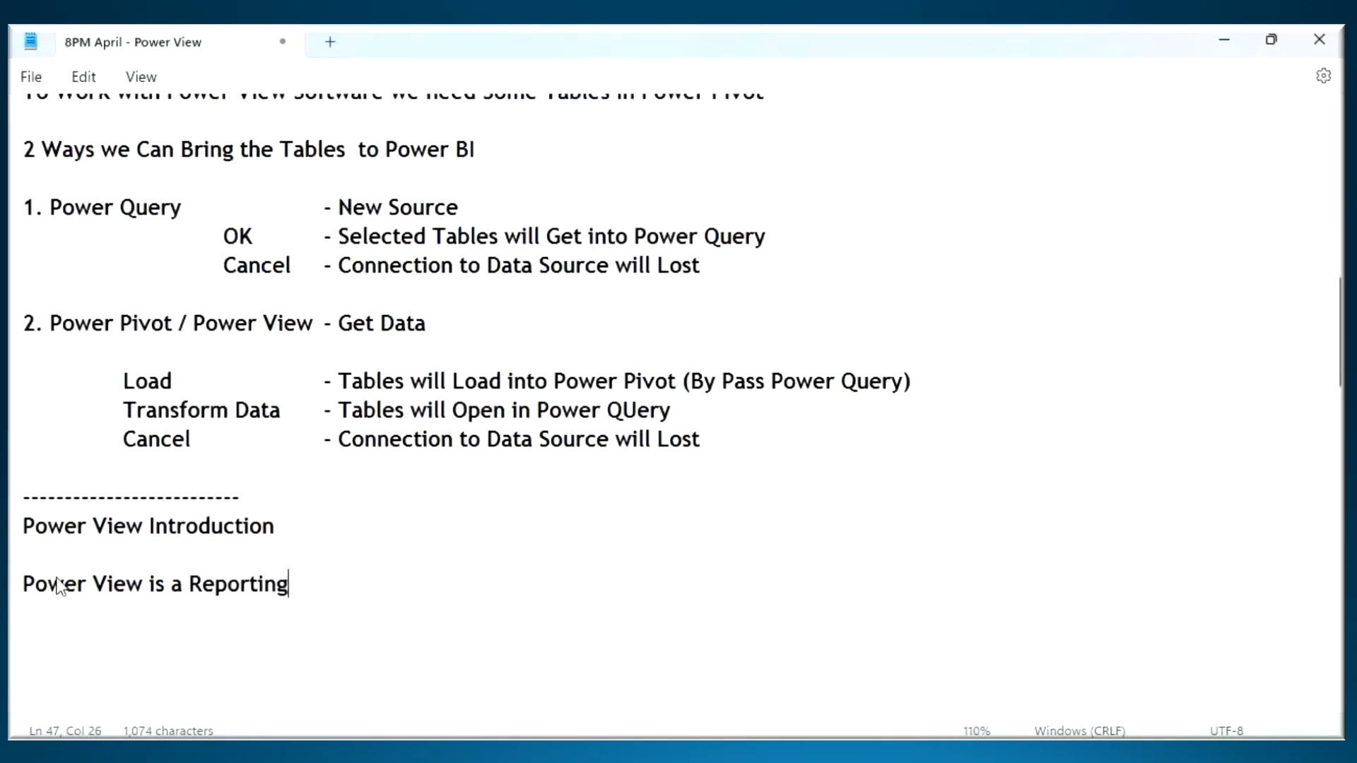
type(" Software wjhic")
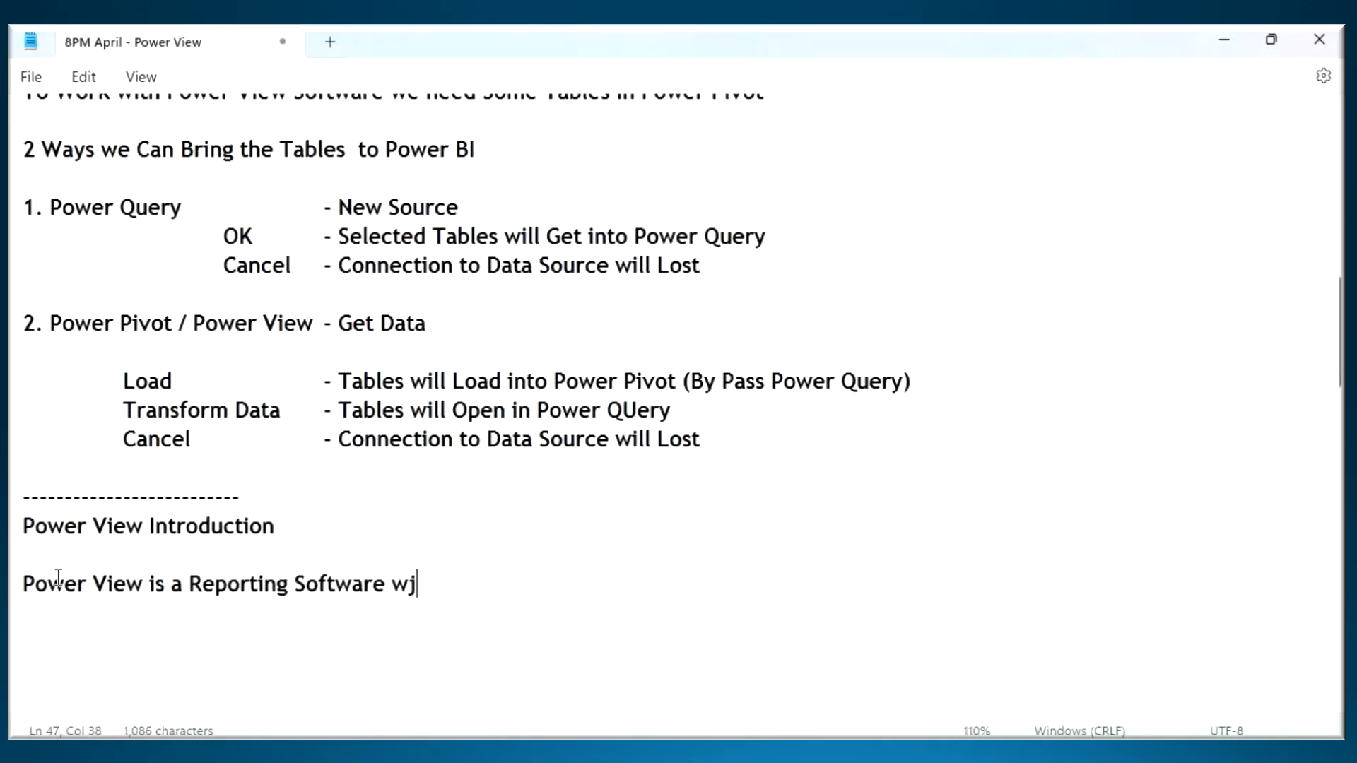
- Complete the Power View definition with "which is used to Create Visuals ( Report )" and save the notes
key("BackSpace")
key("BackSpace")
key("BackSpace")
key("BackSpace")
type("hcih is")
key("BackSpace")
key("BackSpace")
key("BackSpace")
key("BackSpace")
key("BackSpace")
key("BackSpace")
key("BackSpace")
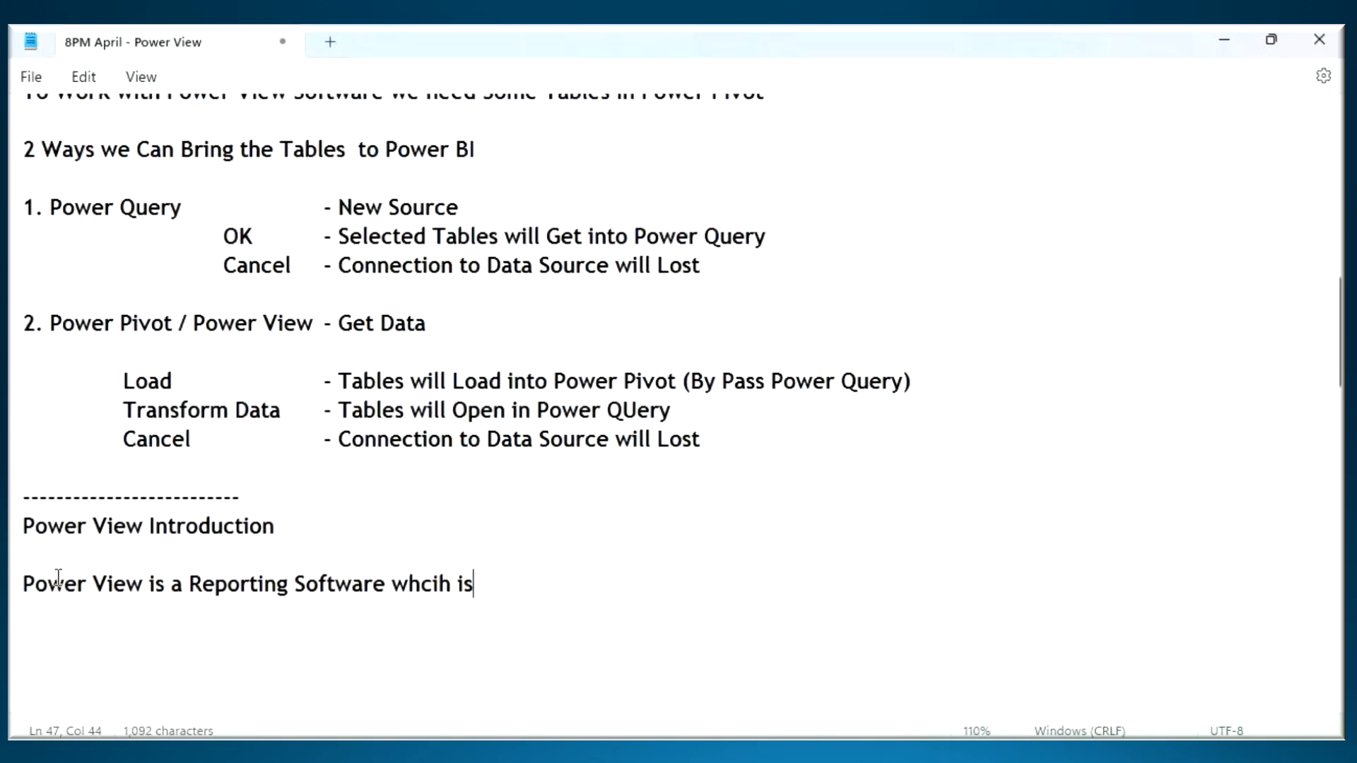
type("ich is used to C")
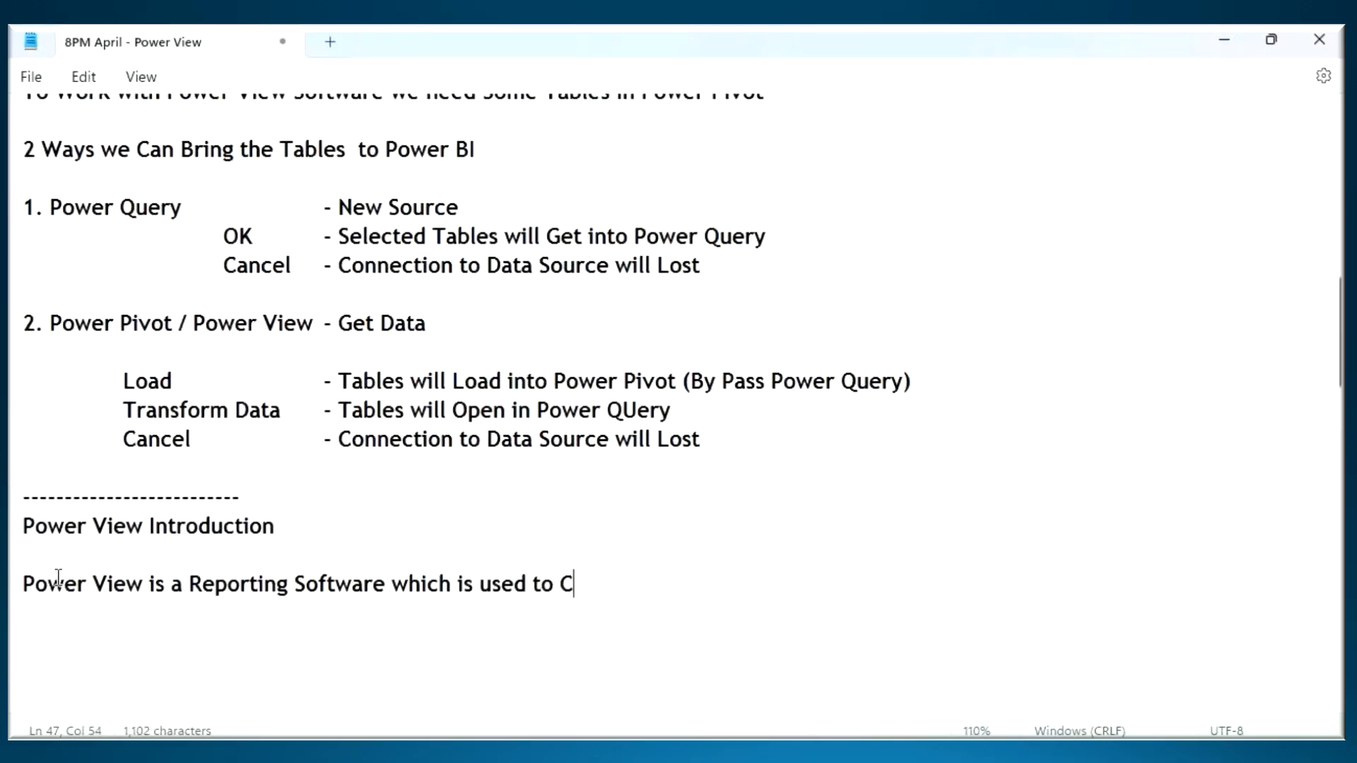
type("reate Visuals ")
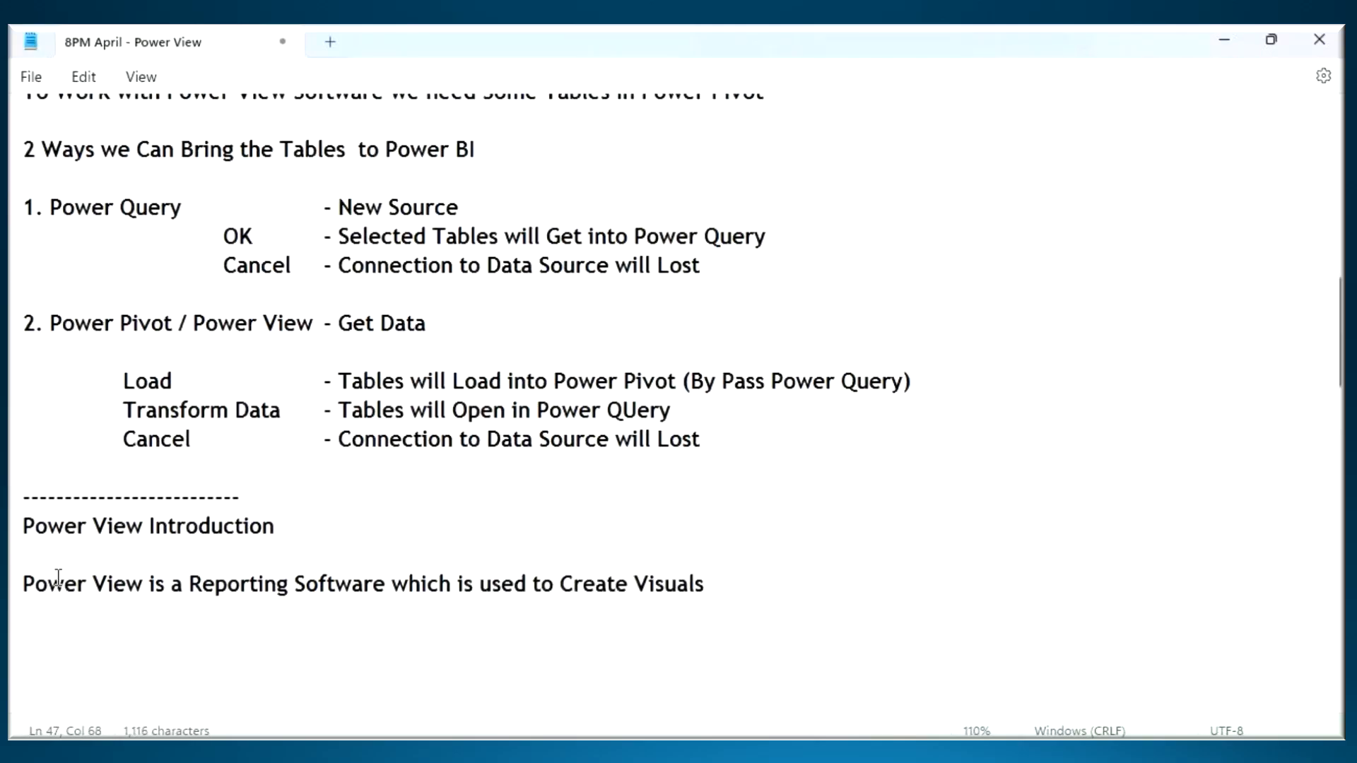
type("( Report )")
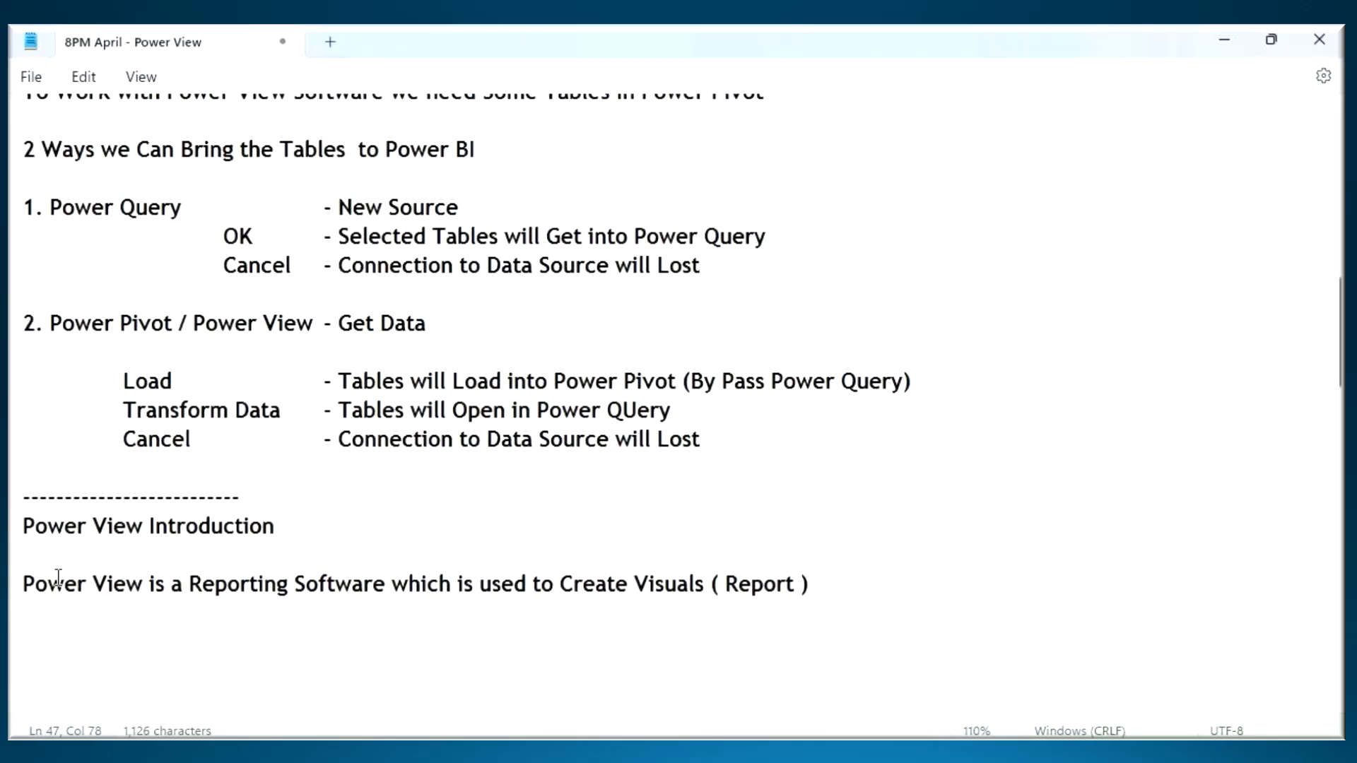
key("ctrl+s")
scroll(521, 379, "down", 4)
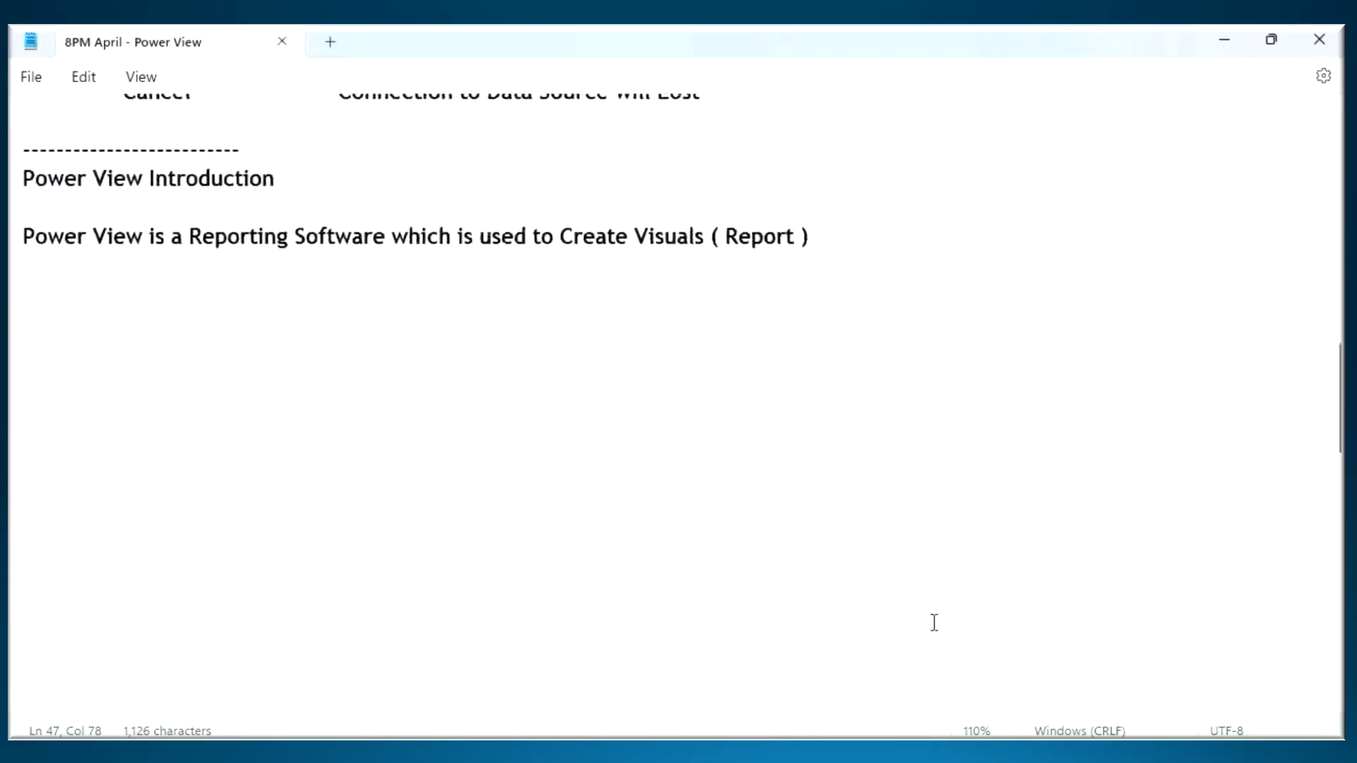
- On the Word architecture diagram, circle Power View with an arrow to Visuals(Report), and link it to a circled Power Pivot with small table boxes
key("alt+Tab")
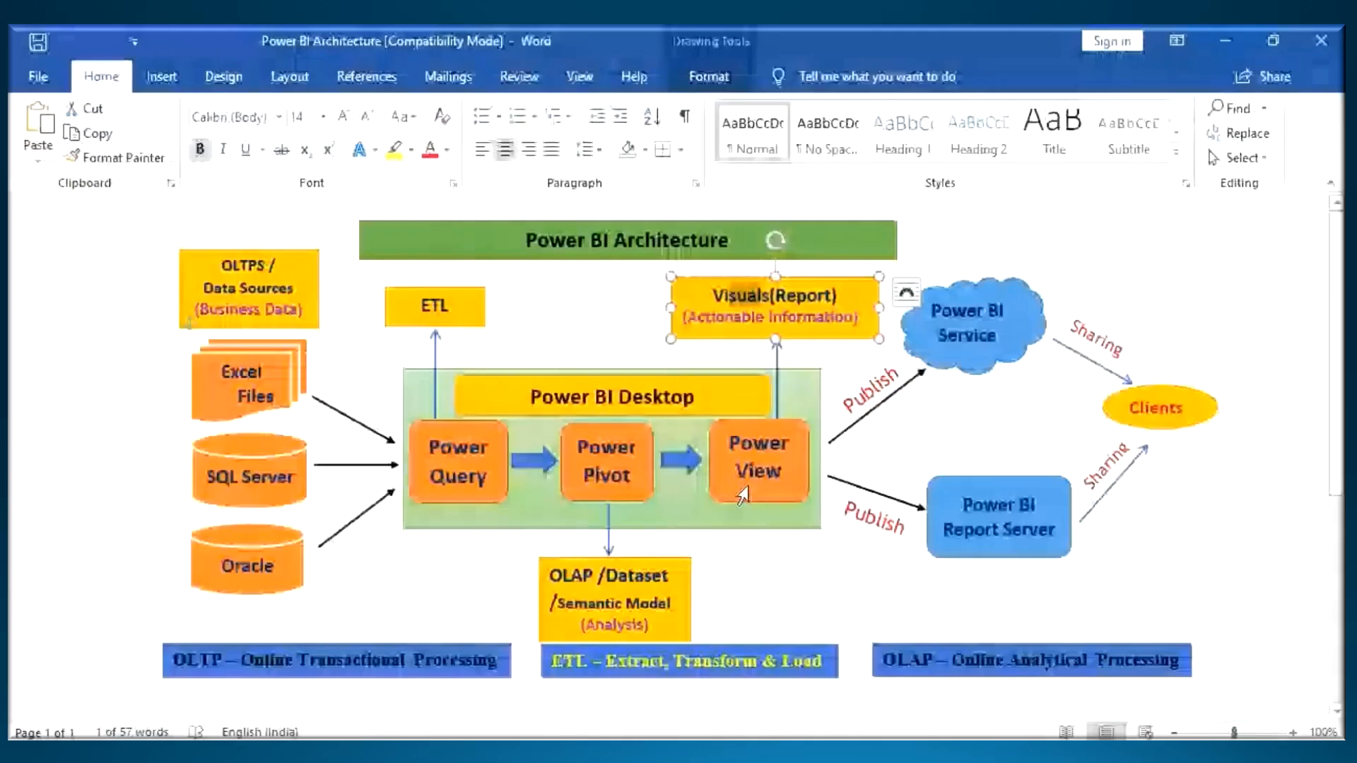
key("ctrl+2")
mouse_move(790, 429)
left_mouse_down()
mouse_move(756, 499)
mouse_move(789, 426)
mouse_move(748, 317)
left_mouse_up()
mouse_move(748, 318)
left_mouse_down()
mouse_move(738, 361)
mouse_move(752, 392)
left_mouse_up()
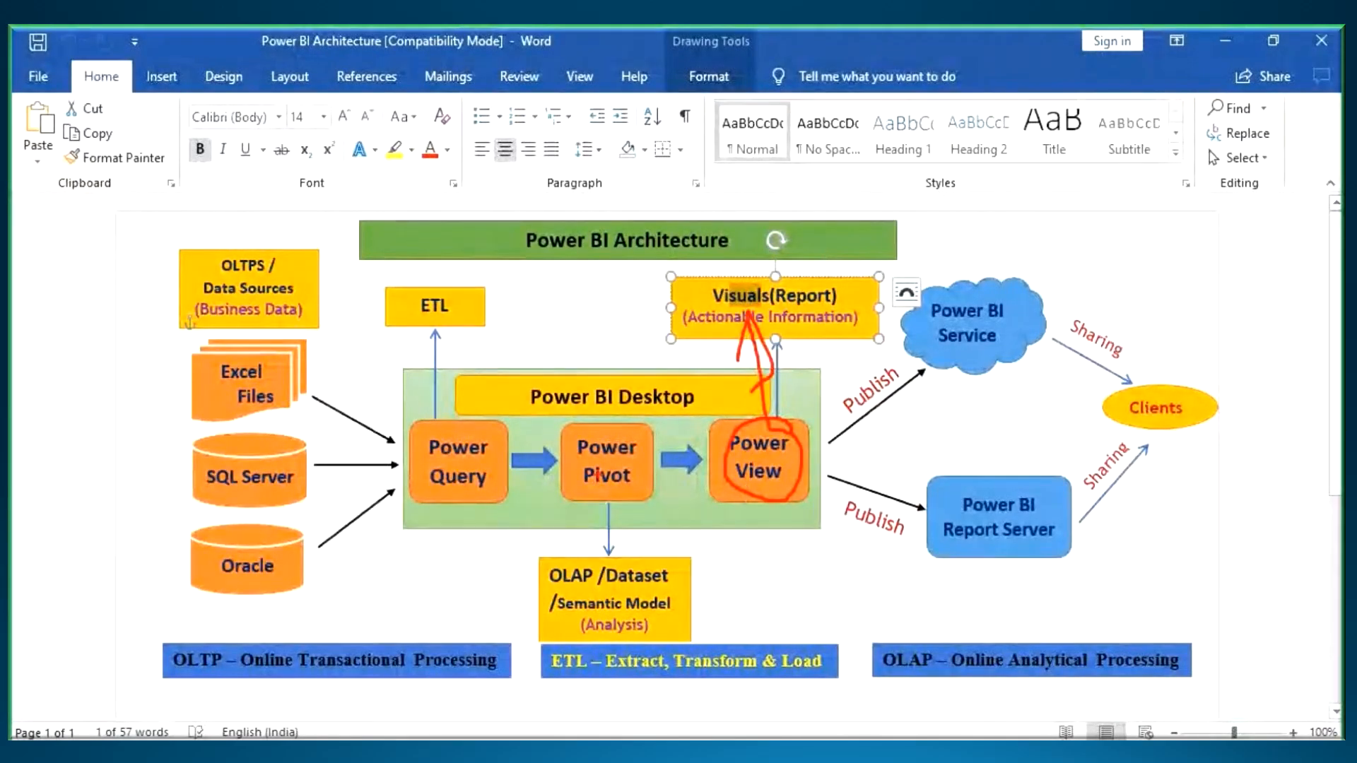
mouse_move(641, 430)
left_mouse_down()
mouse_move(580, 449)
mouse_move(590, 503)
mouse_move(643, 442)
mouse_move(744, 478)
left_mouse_up()
mouse_move(589, 438)
left_mouse_down()
mouse_move(623, 463)
mouse_move(604, 512)
mouse_move(644, 510)
left_mouse_up()
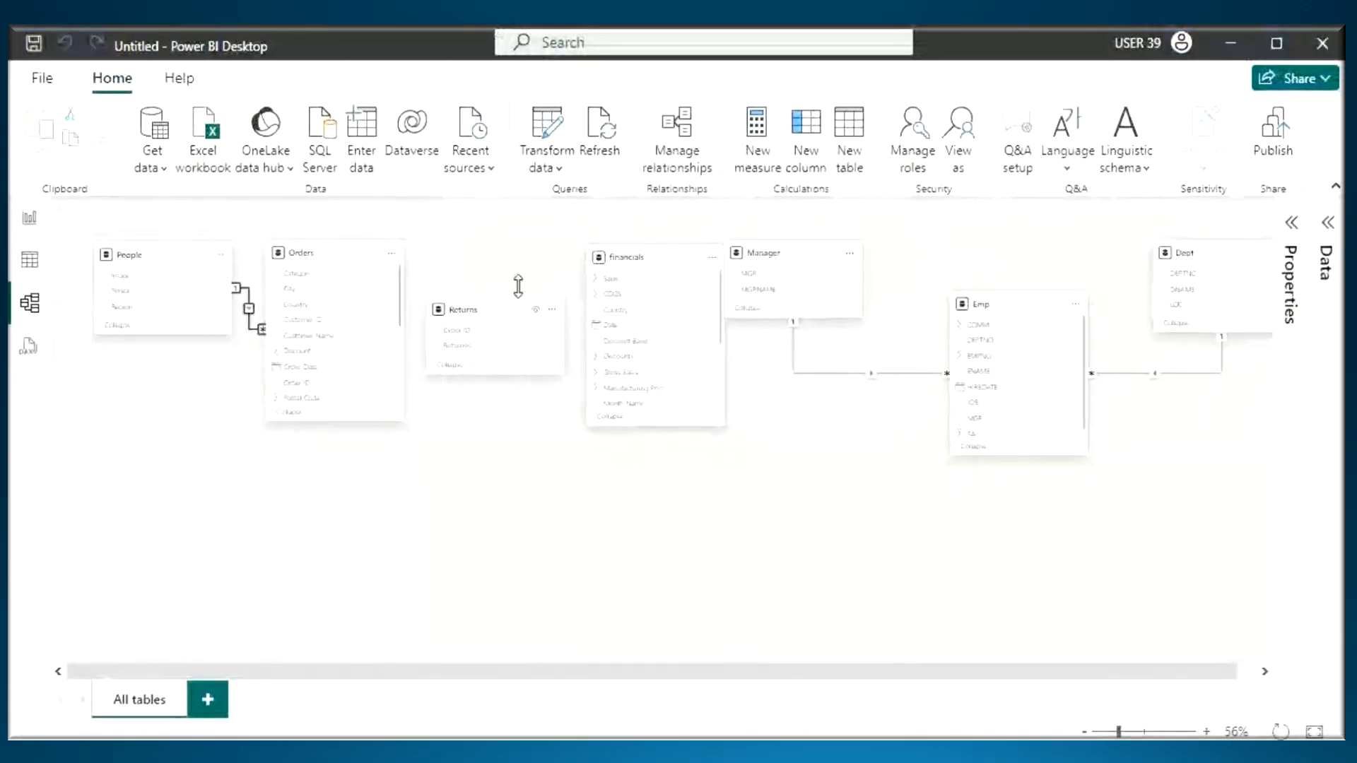
- Handwrite "Tables" with an arrow over the model view in Power BI Desktop, leave annotation mode and open the Report view
mouse_move(522, 229)
left_mouse_down()
mouse_move(526, 266)
mouse_move(558, 210)
mouse_move(572, 249)
left_mouse_up()
mouse_move(598, 199)
left_mouse_down()
mouse_move(588, 246)
mouse_move(657, 239)
mouse_move(687, 220)
mouse_move(520, 128)
mouse_move(580, 146)
left_mouse_up()
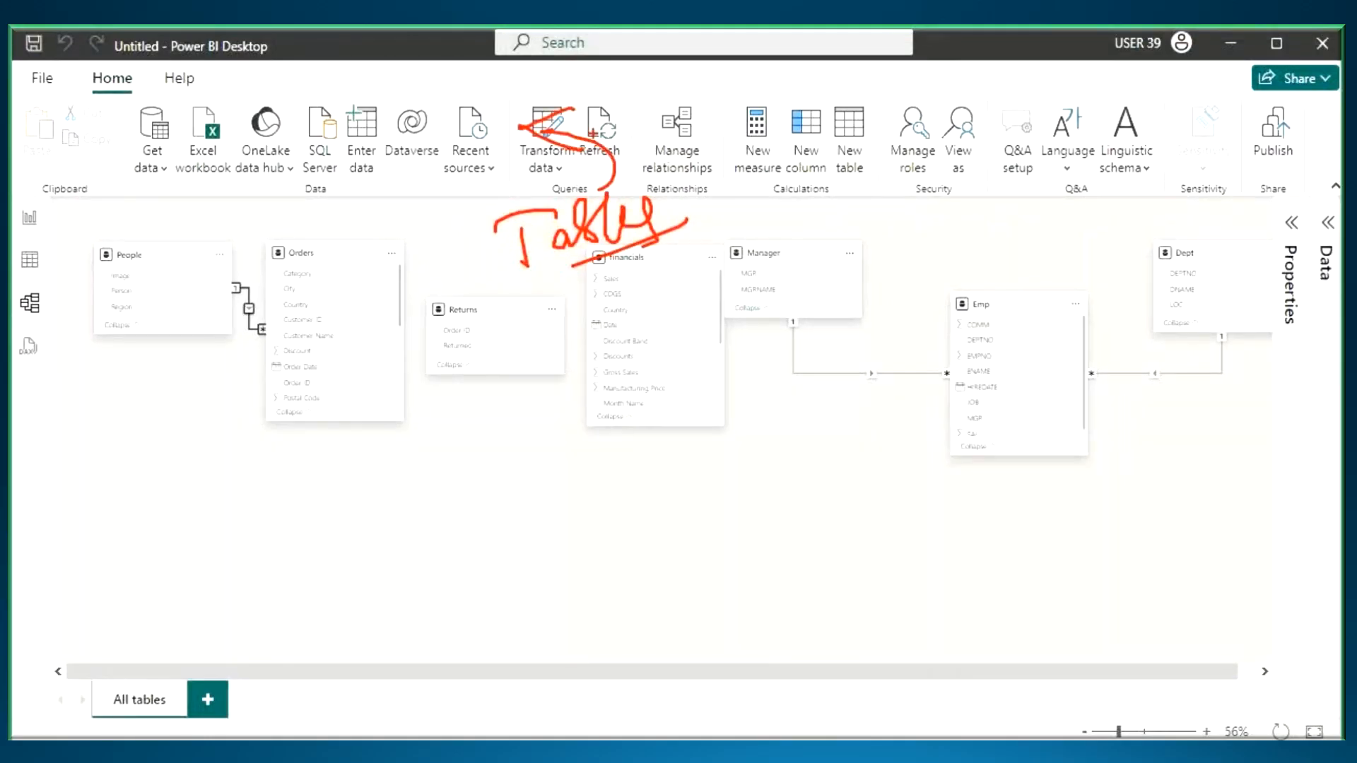
key("Escape")
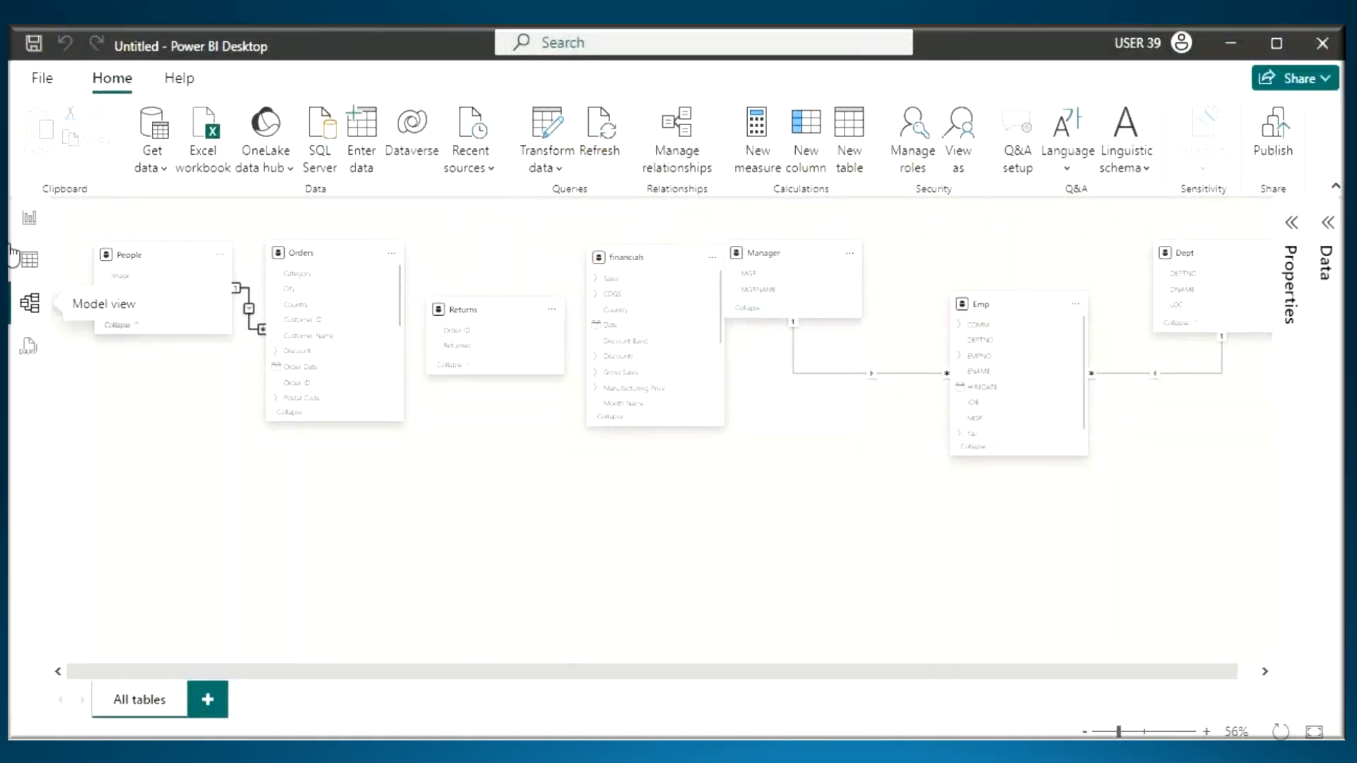
left_click(30, 217)
- In the Notepad notes, highlight the reporting software and Visuals wording, and start a line below with "Graphical Representation of Data"
key("alt+Tab")
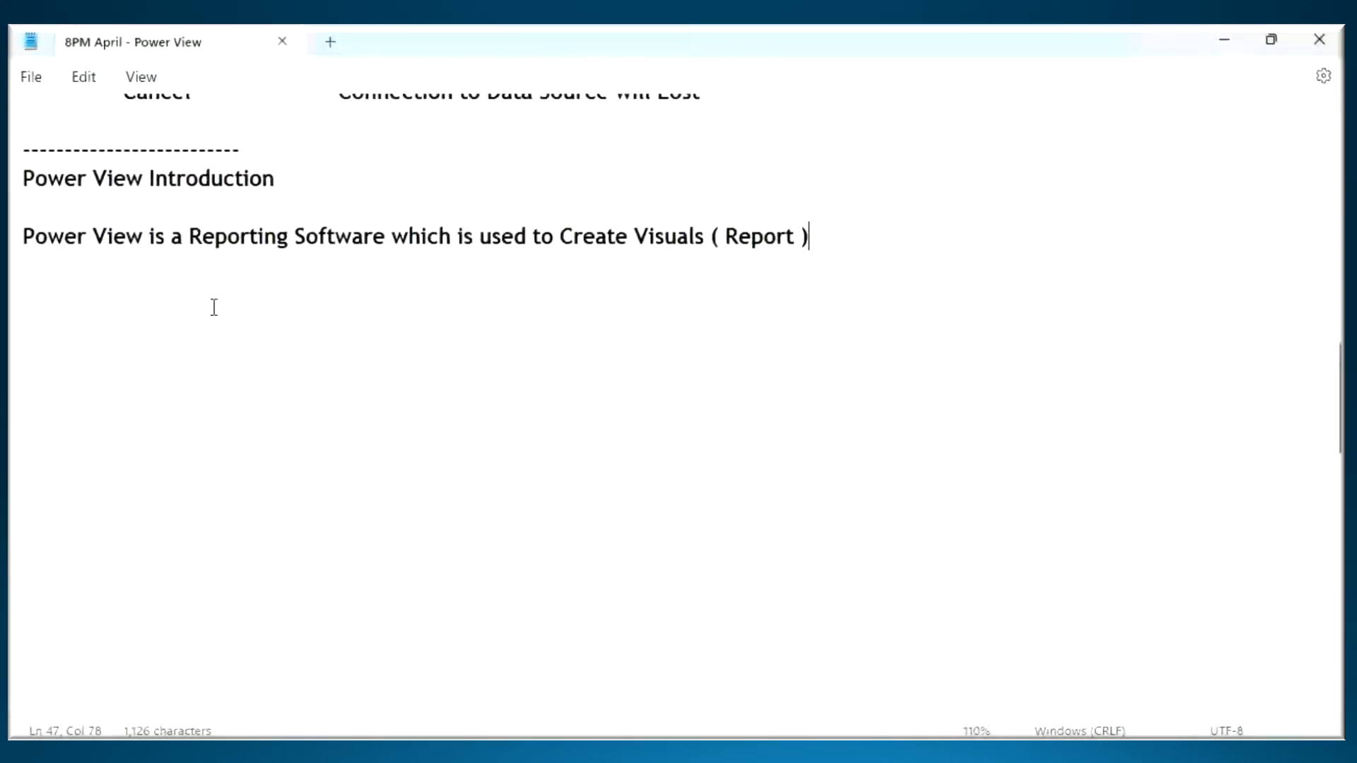
left_click_drag(149, 238, 369, 245)
left_click_drag(645, 239, 709, 240)
left_click(94, 298)
type("Graphic")
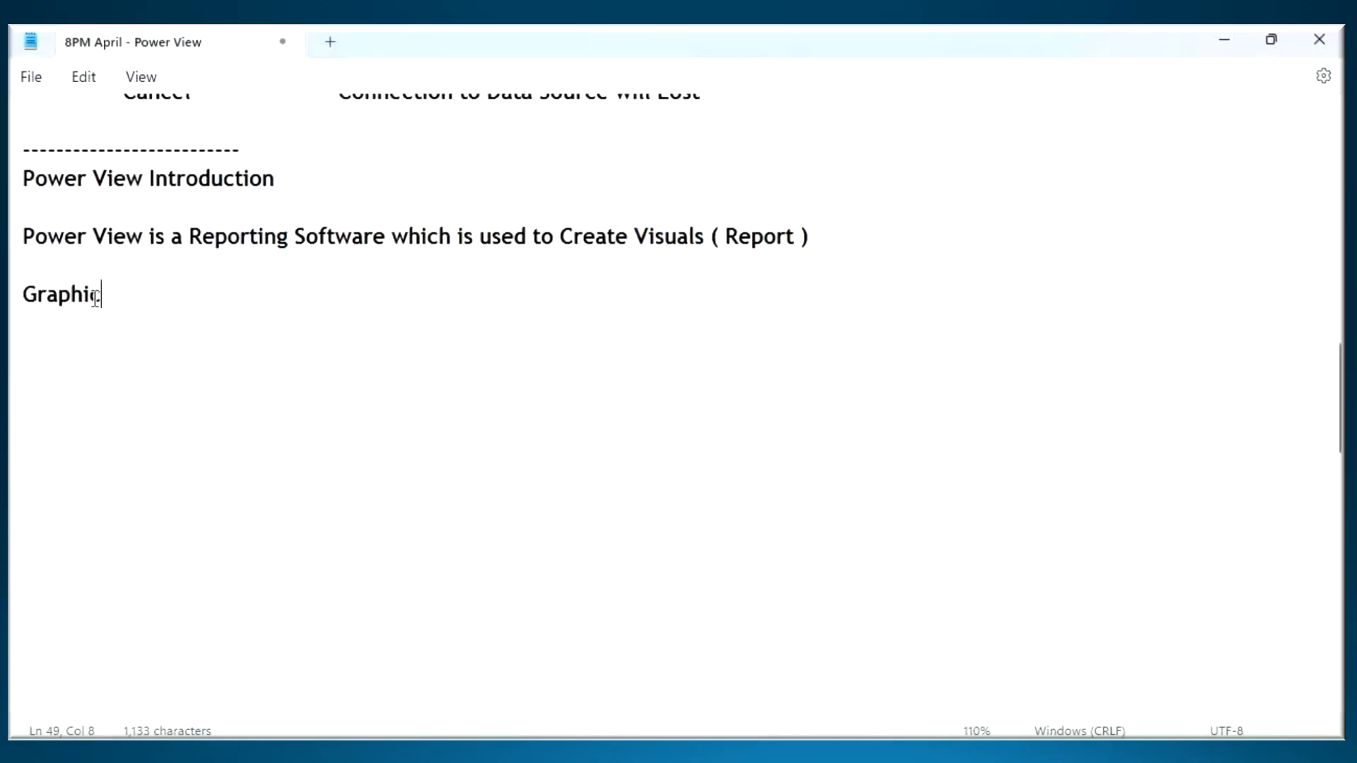
type("al Repre")
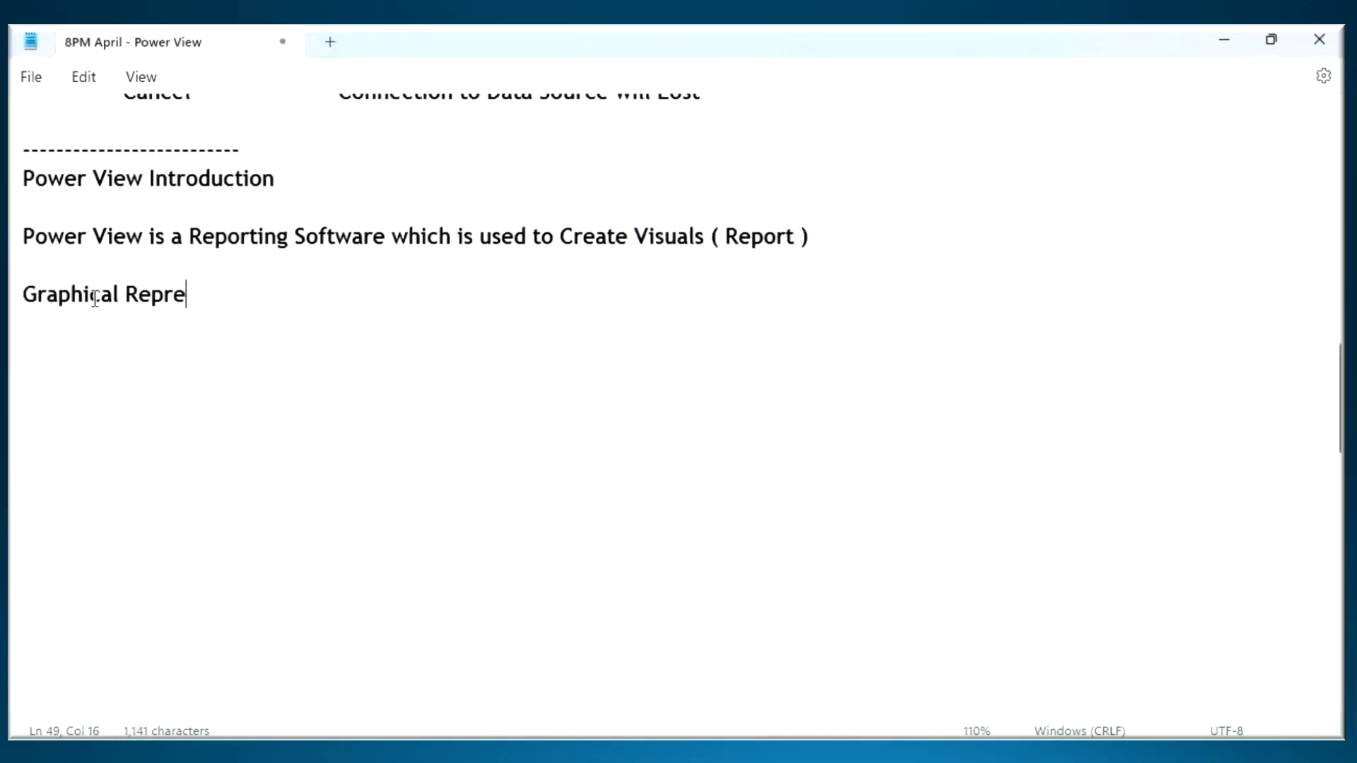
type("sentat")
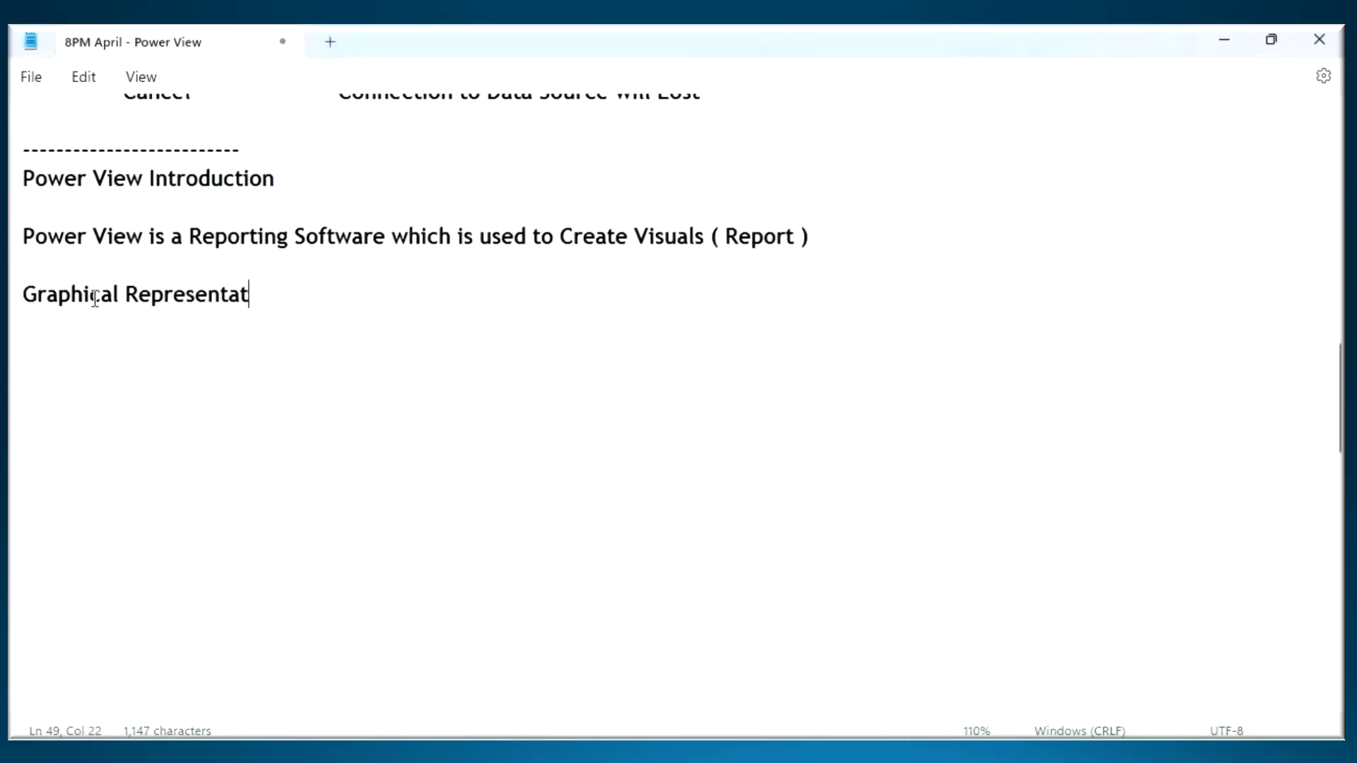
key("BackSpace")
type("tion of Data qwe")
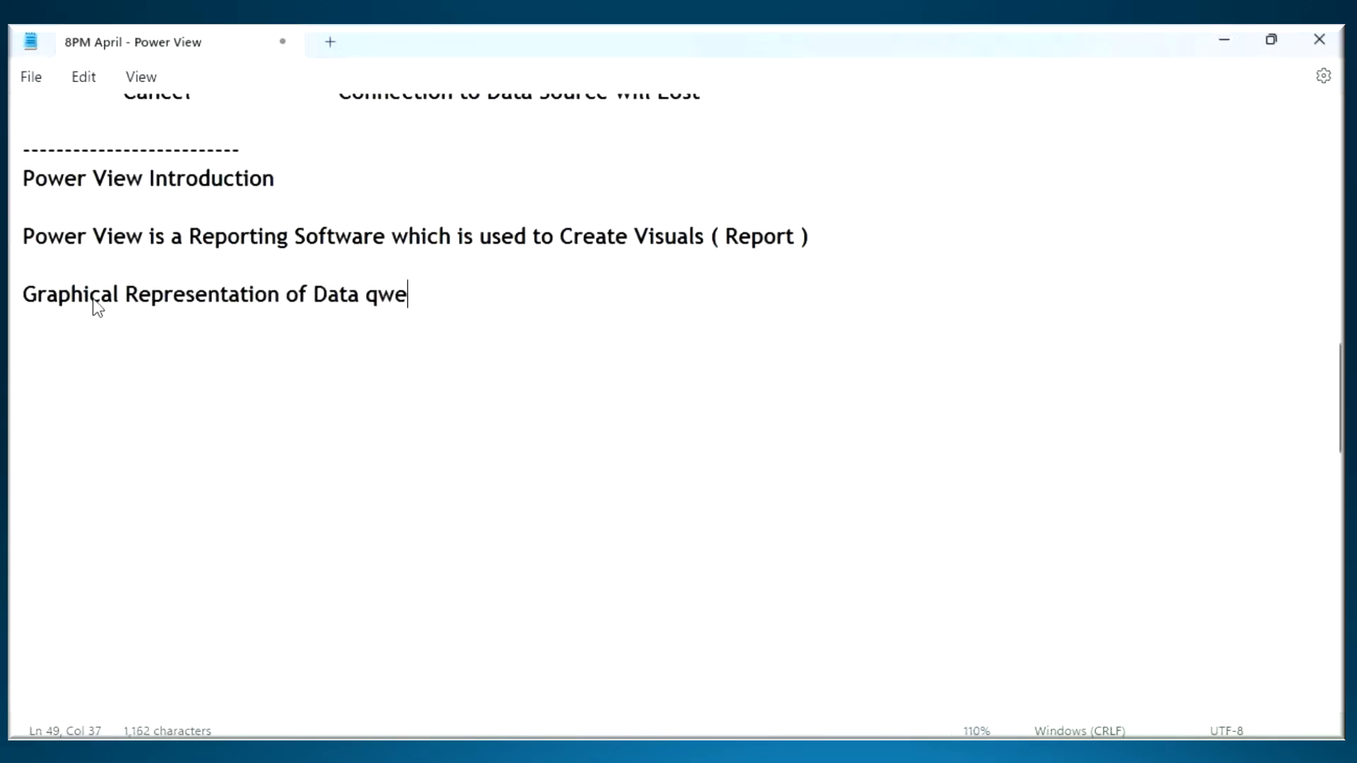
- Correct the mistyped ending of the new line and finish it with "we call as Visuals"
key("BackSpace")
key("BackSpace")
key("BackSpace")
type("we call as Visuals")
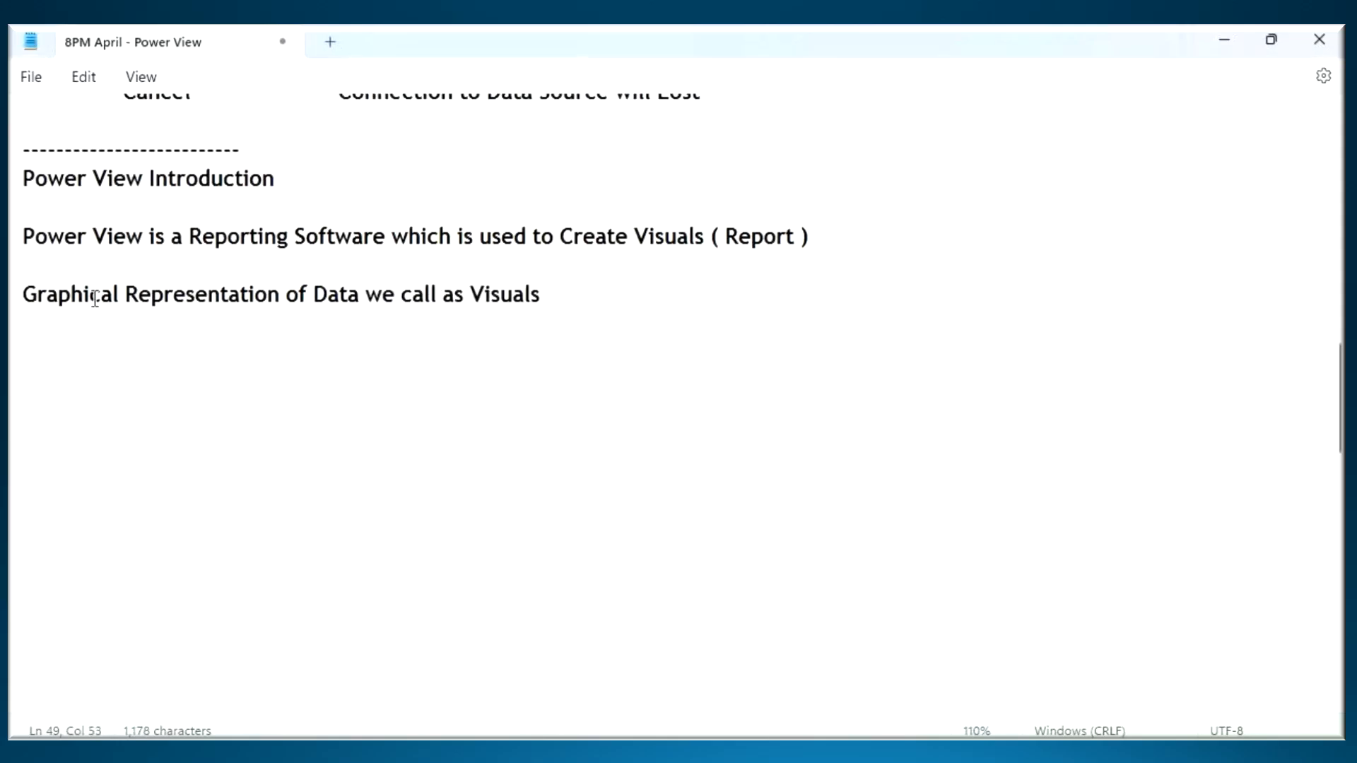
- Switch to Power BI Desktop and examine the Orders table in Table view, from the Category column across to Sales
key("alt+Tab")
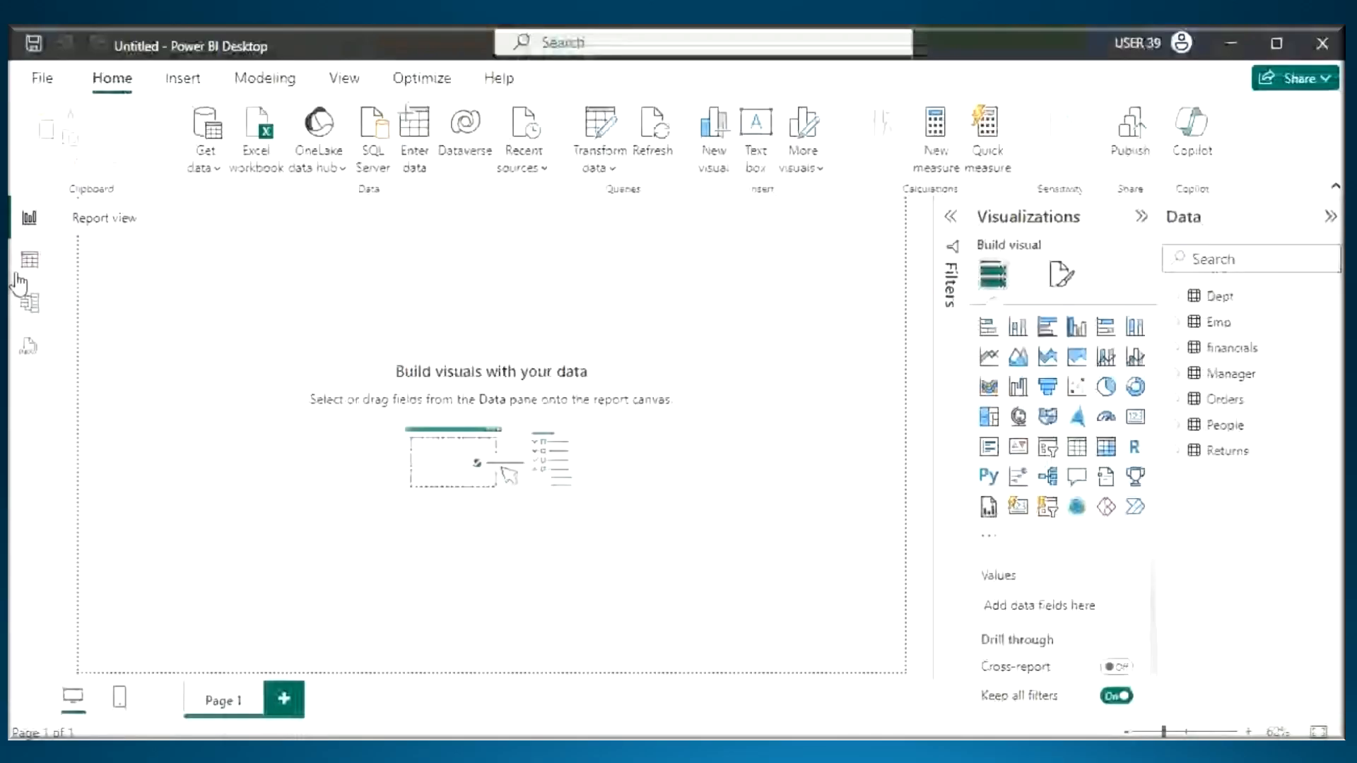
left_click(29, 274)
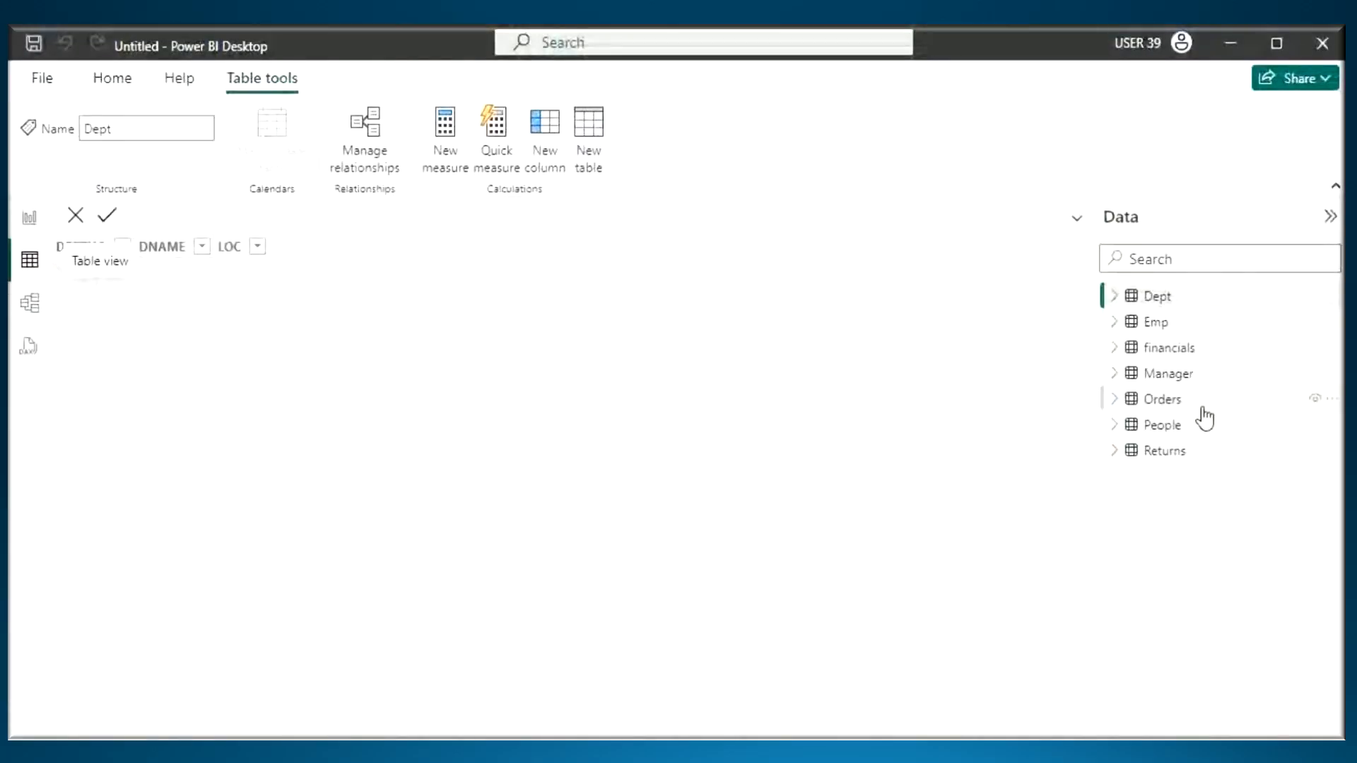
left_click(1165, 403)
scroll(498, 695, "right", 10)
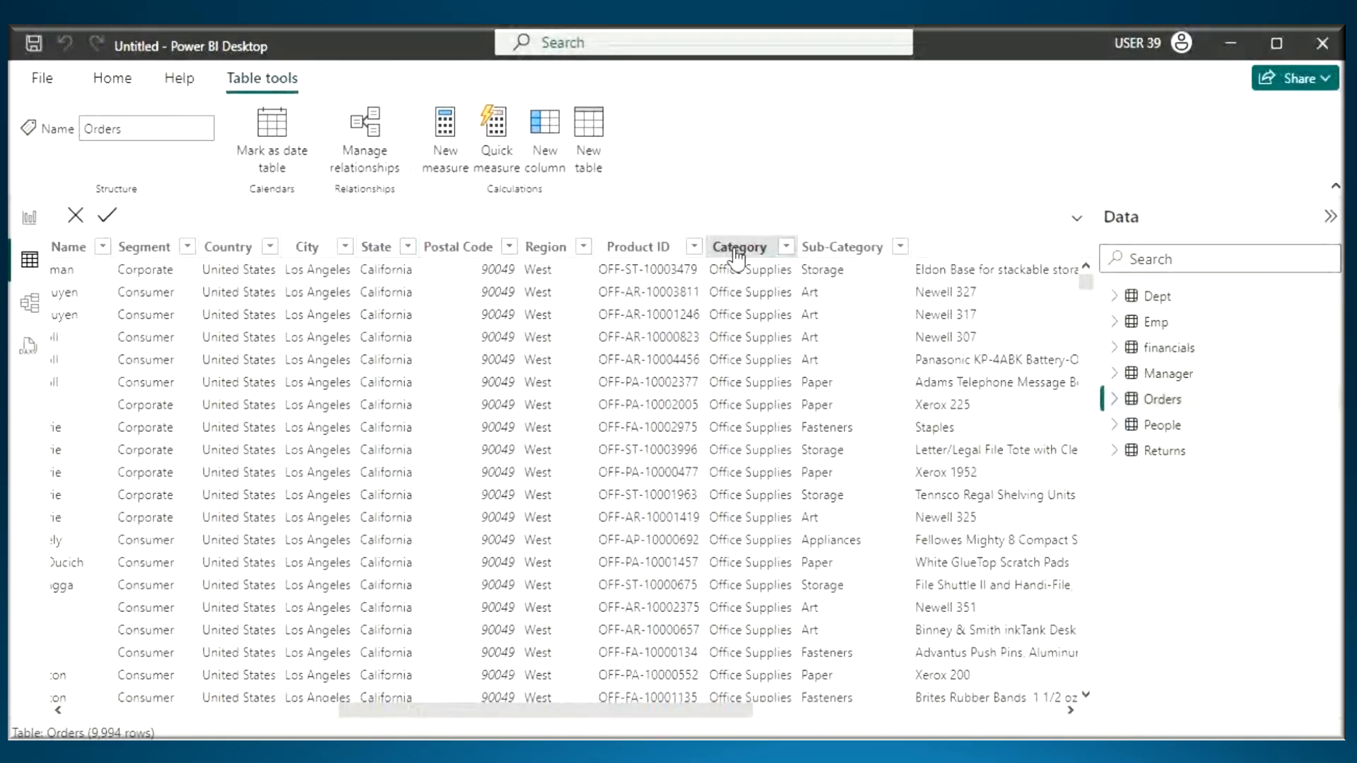
left_click_drag(586, 710, 796, 707)
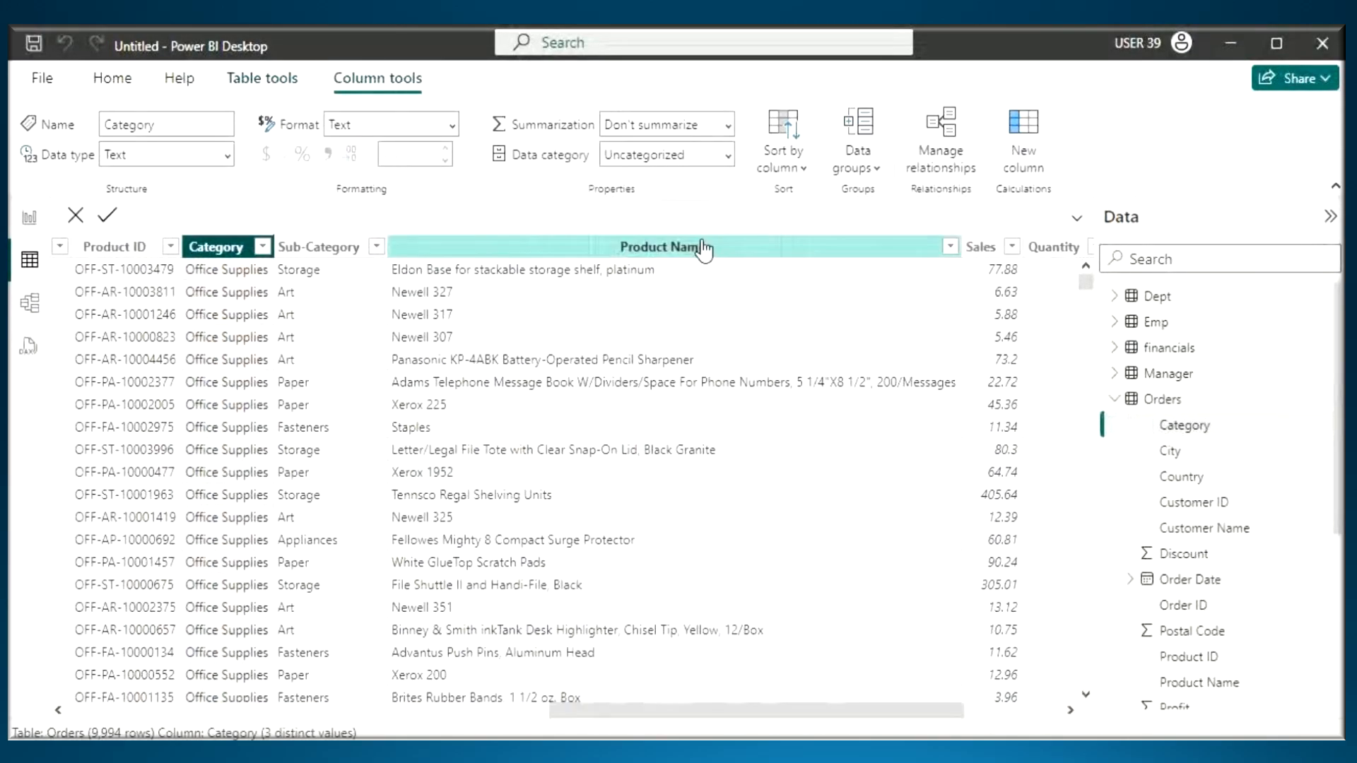
- Select the Sales and Category columns of Orders in turn and underline both column headers with the annotation pen
left_click(981, 247)
left_click(242, 248)
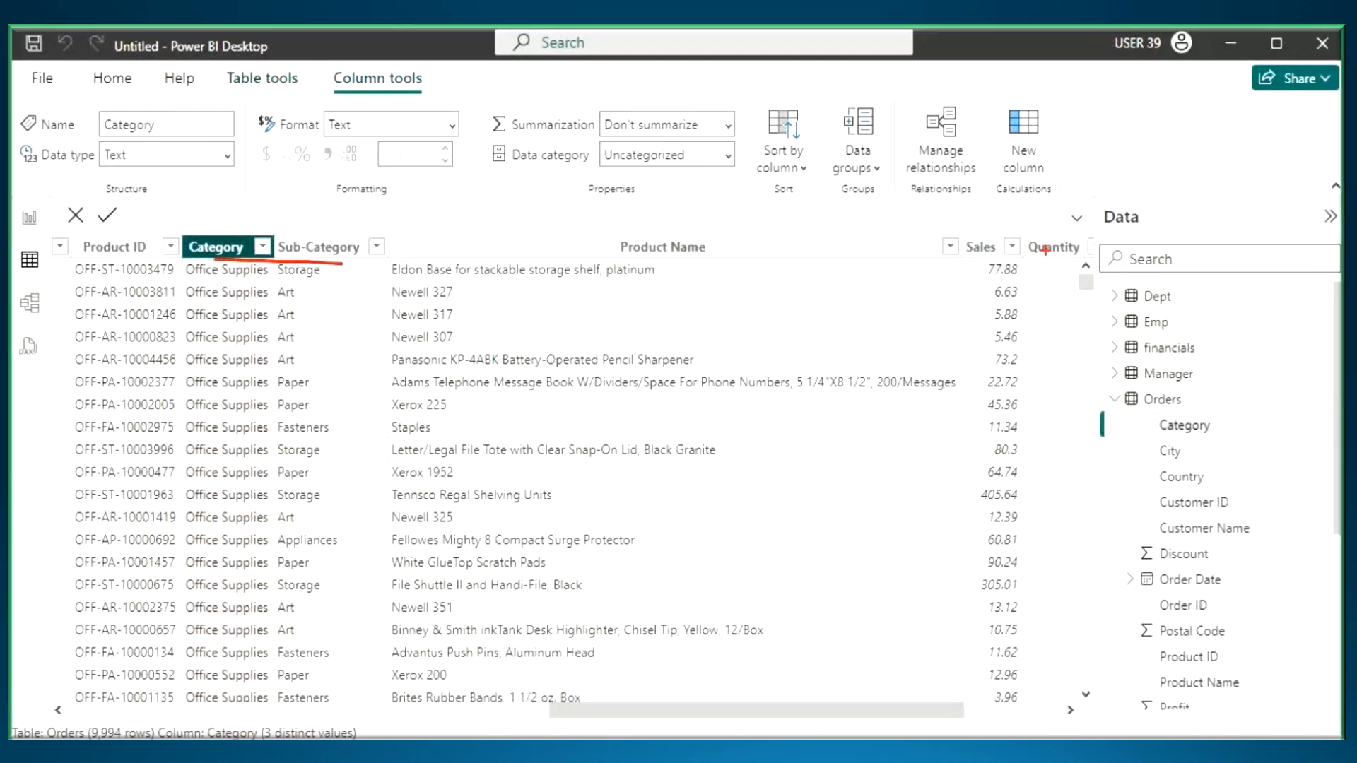
left_click_drag(941, 260, 1039, 260)
- Write "Tab" over the Orders rows with the annotation pen, draw two long crossing strokes, and clear the annotations
left_click_drag(382, 387, 433, 475)
left_click_drag(417, 371, 488, 367)
left_click_drag(506, 358, 467, 408)
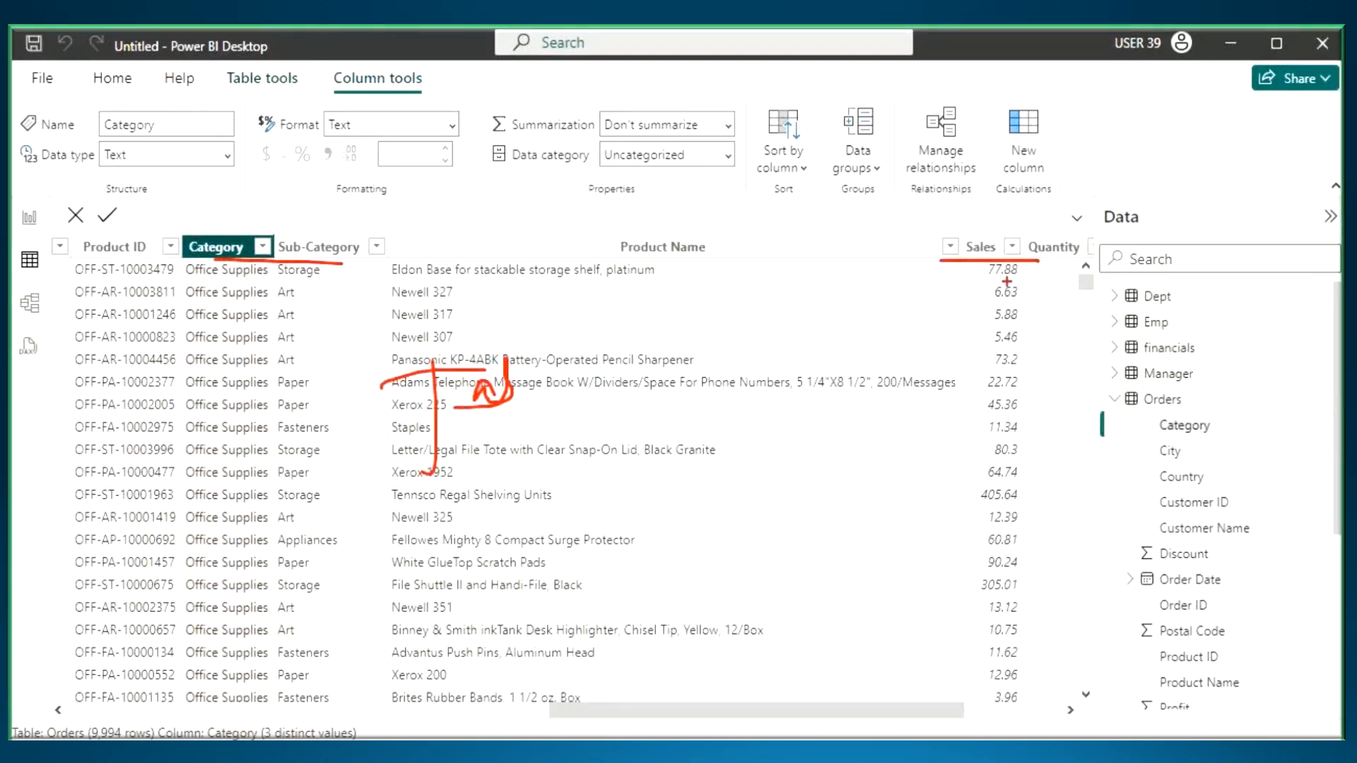
left_click_drag(290, 455, 795, 244)
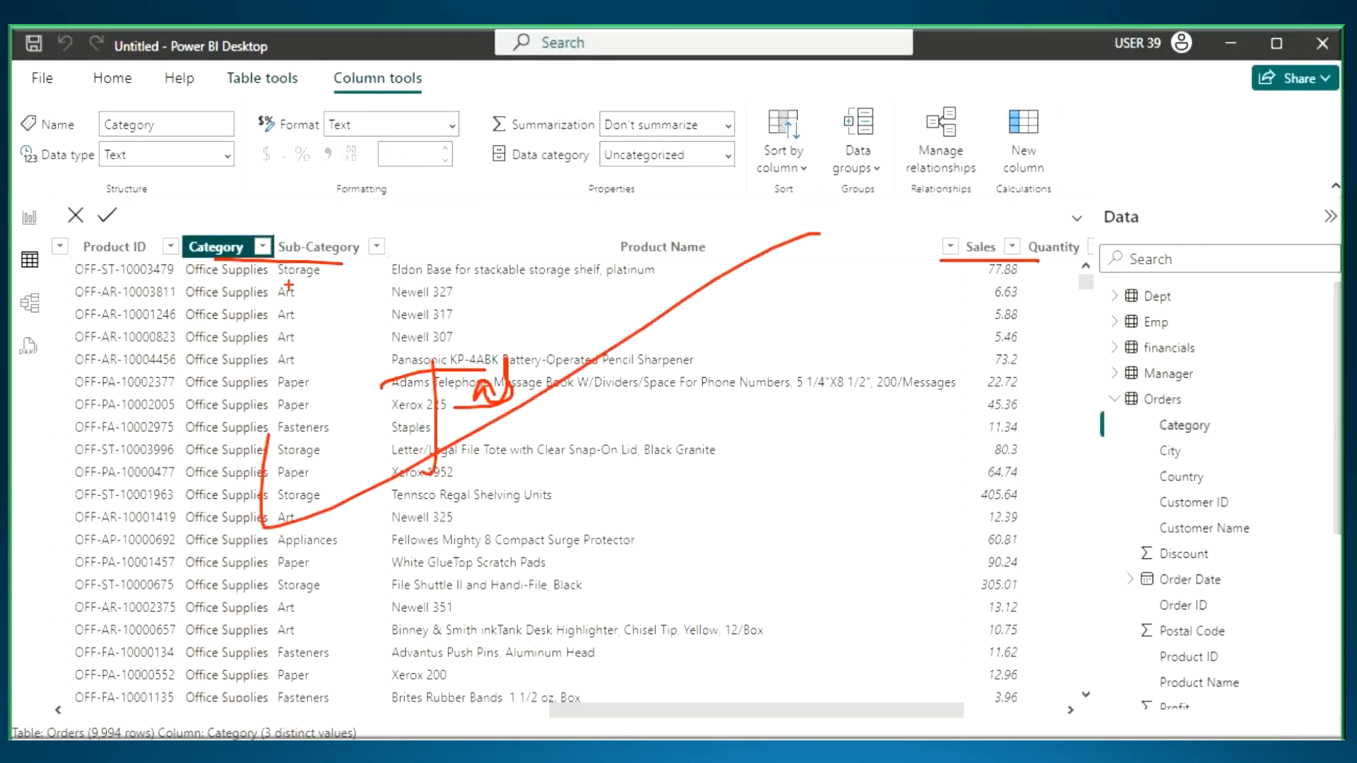
left_click_drag(364, 262, 813, 509)
key("Escape")
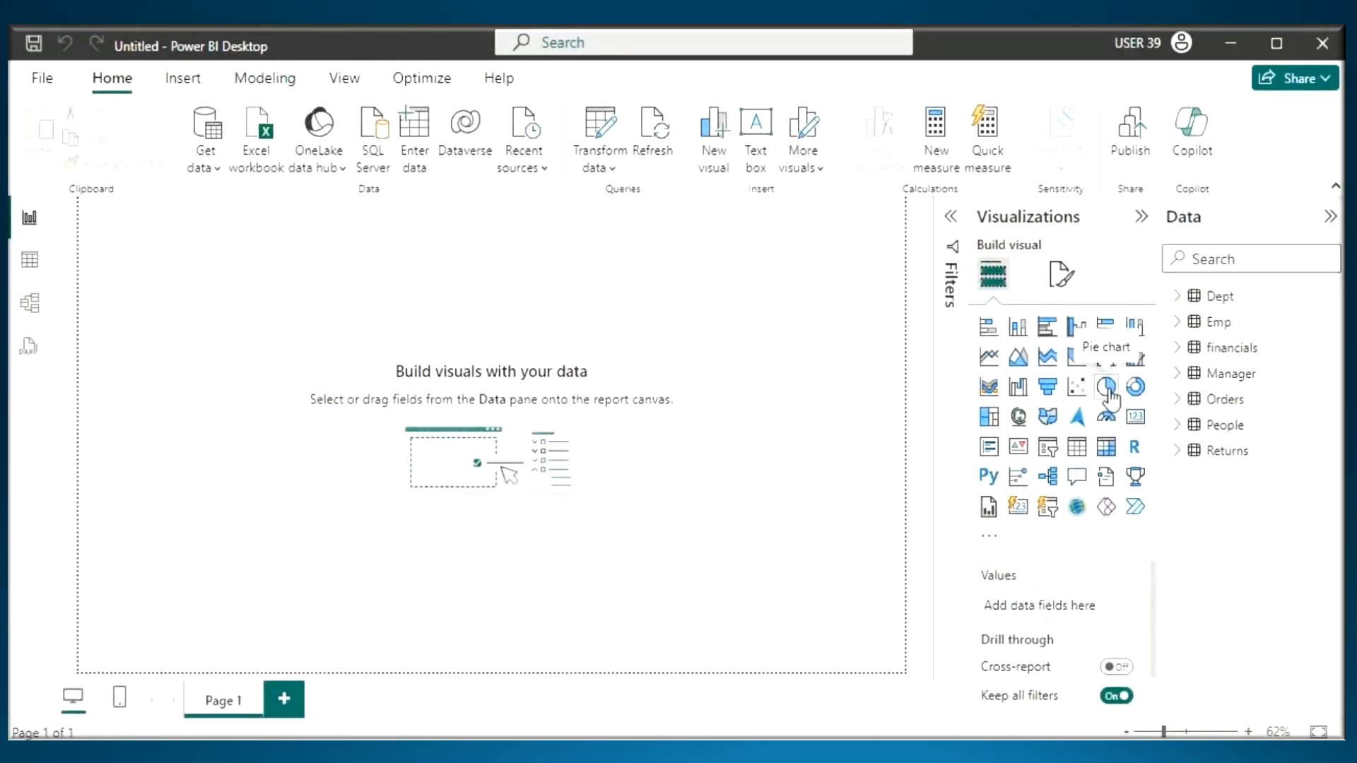
- Add a pie chart to Page 1 with Orders Category as its legend and Sales as its values
left_click(1107, 386)
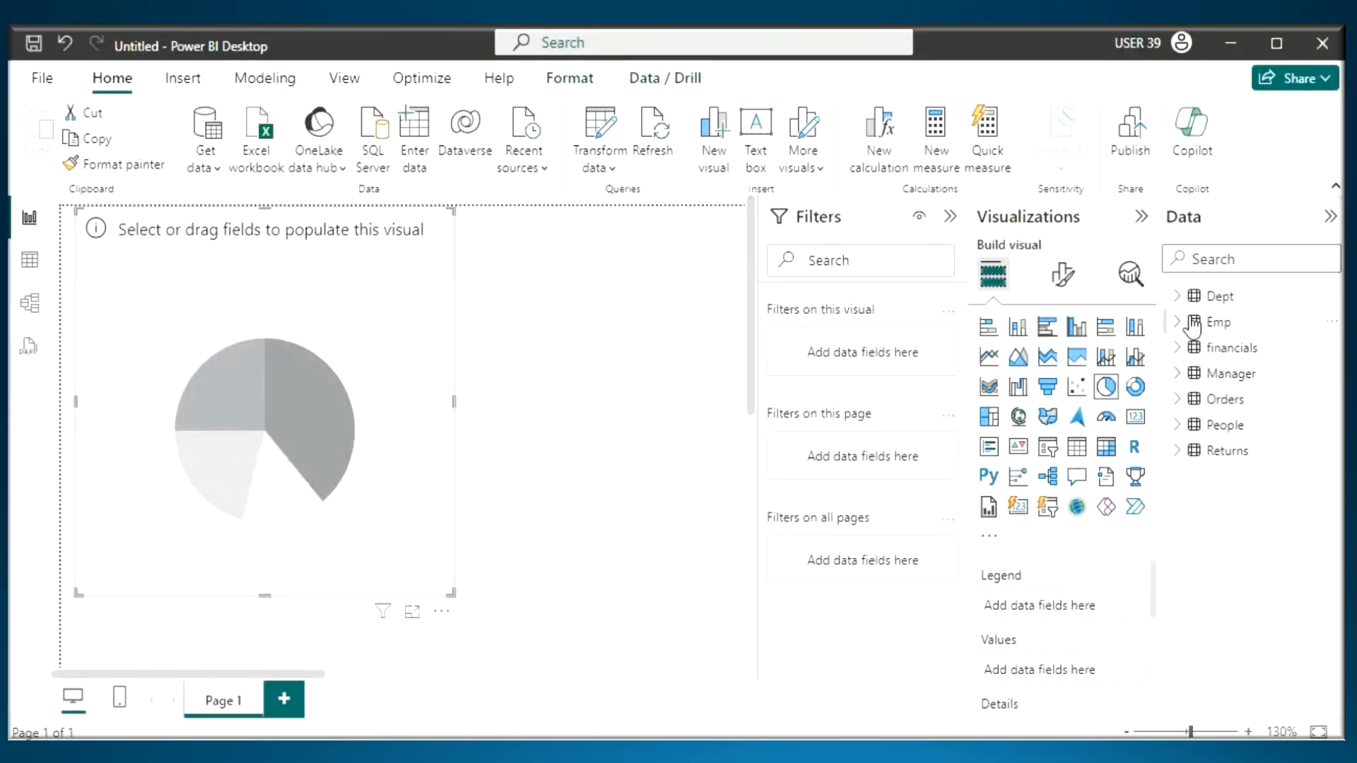
left_click(1178, 400)
scroll(1179, 399, "down", 2)
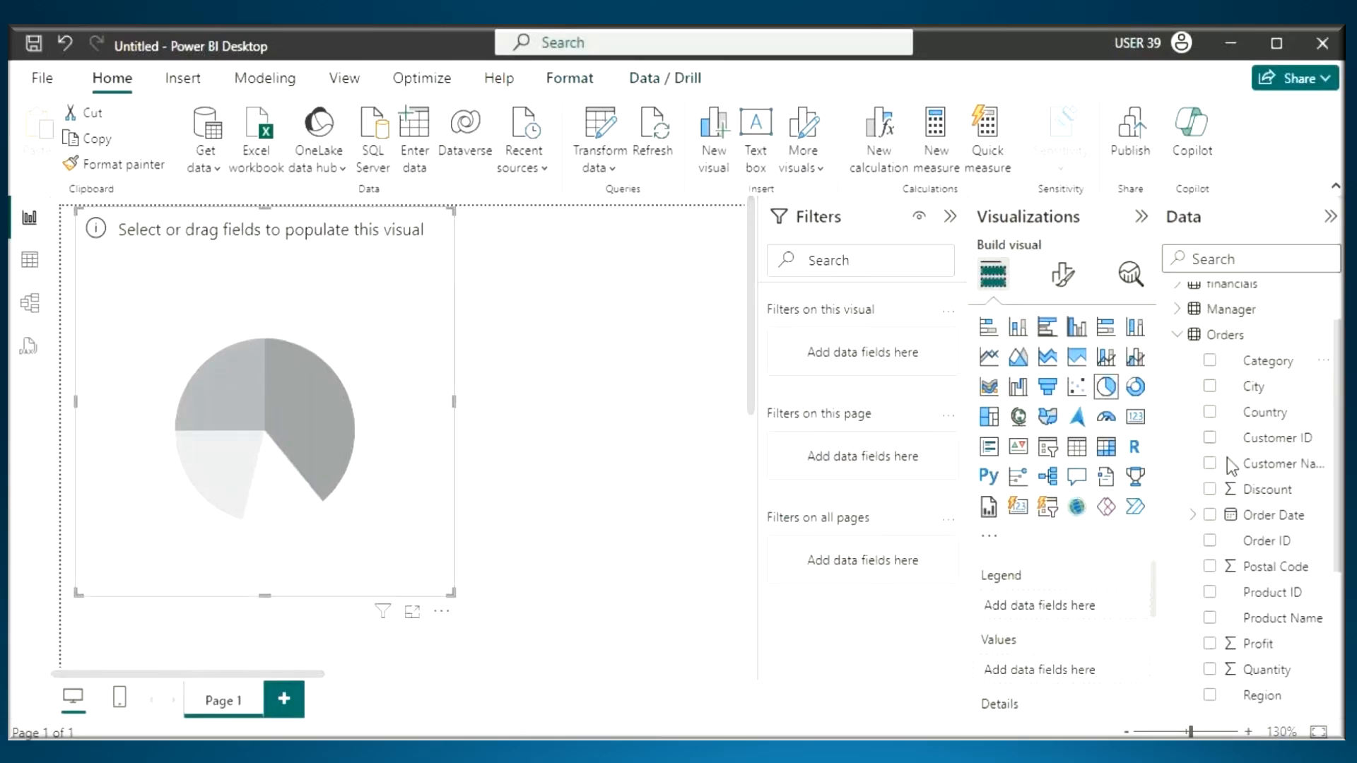
left_click(1210, 360)
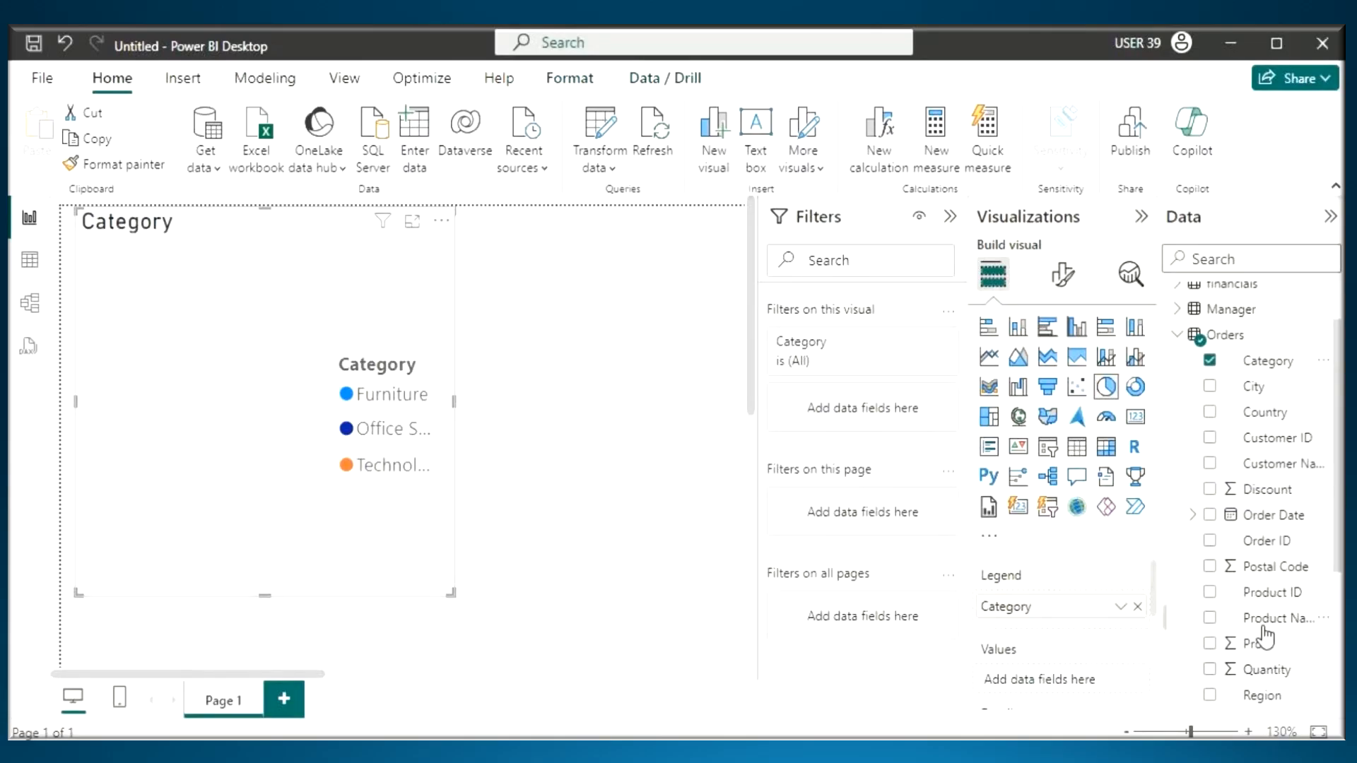
scroll(1264, 636, "down", 3)
left_click_drag(1257, 554, 1039, 678)
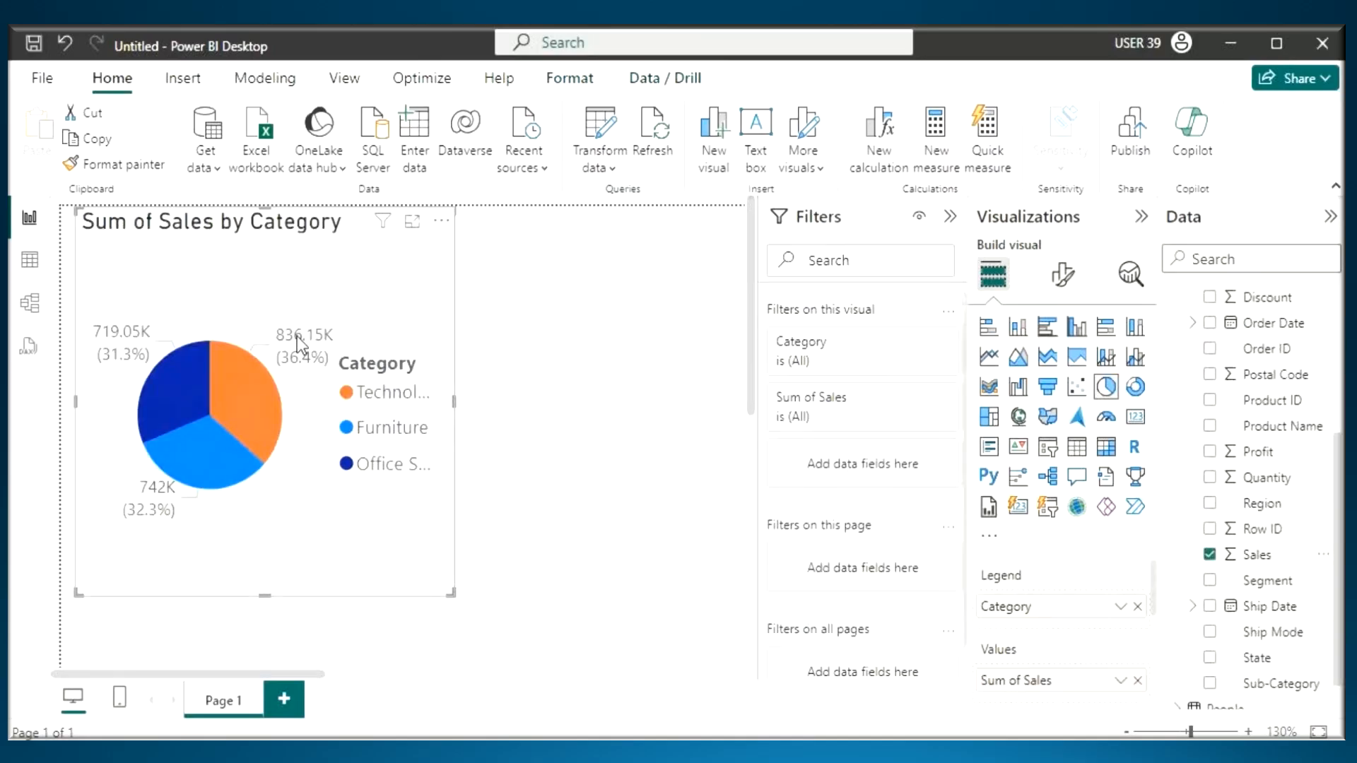
- Turn off the pie chart's legend, set its detail label contents to Category, data value, and widen the visual
left_click(1063, 275)
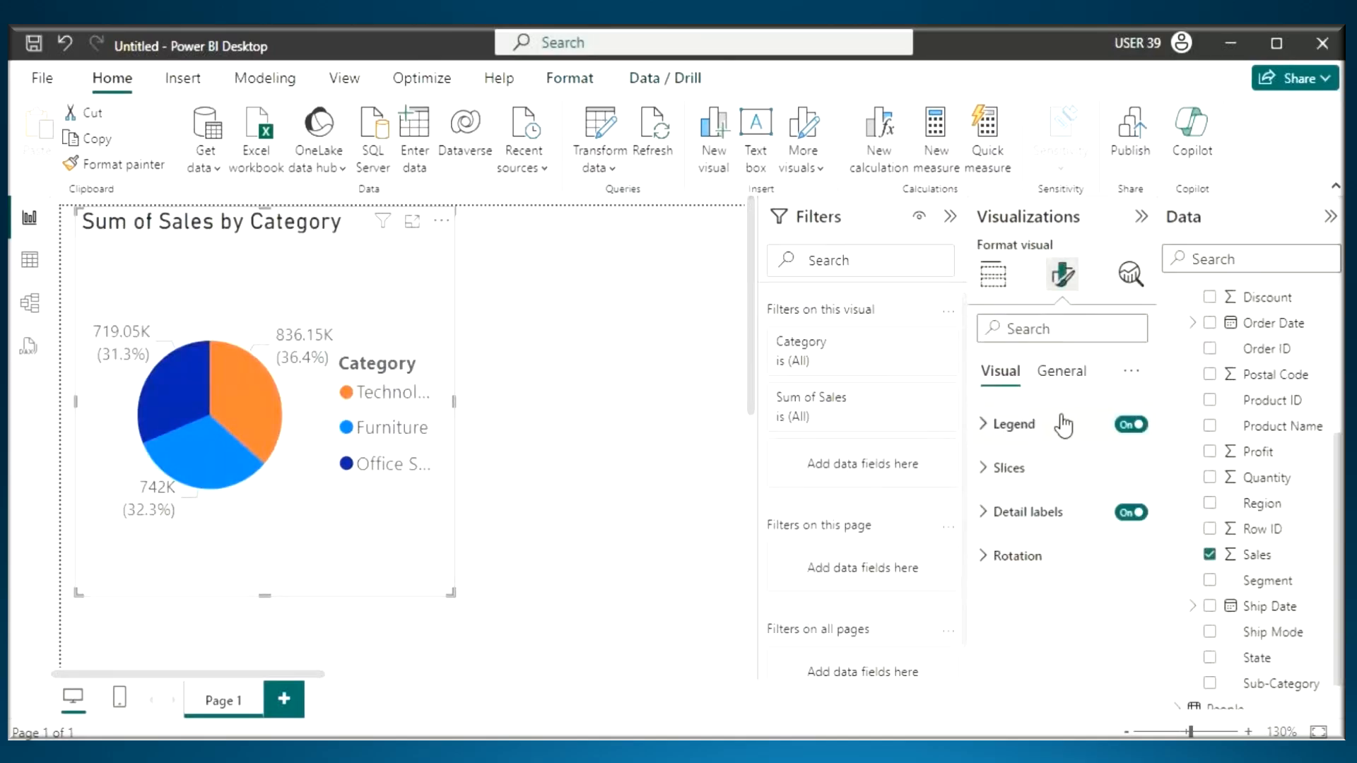
left_click(1131, 425)
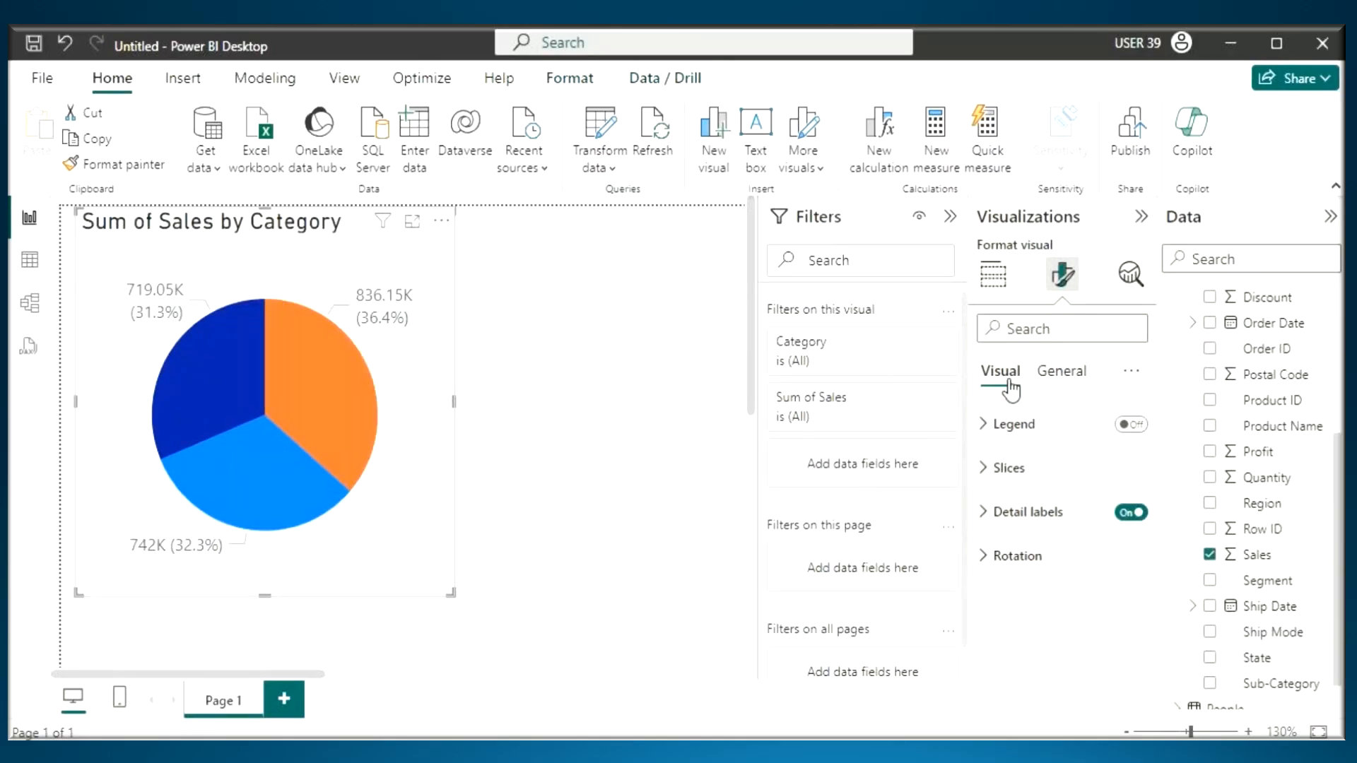
left_click(1038, 513)
left_click(1033, 551)
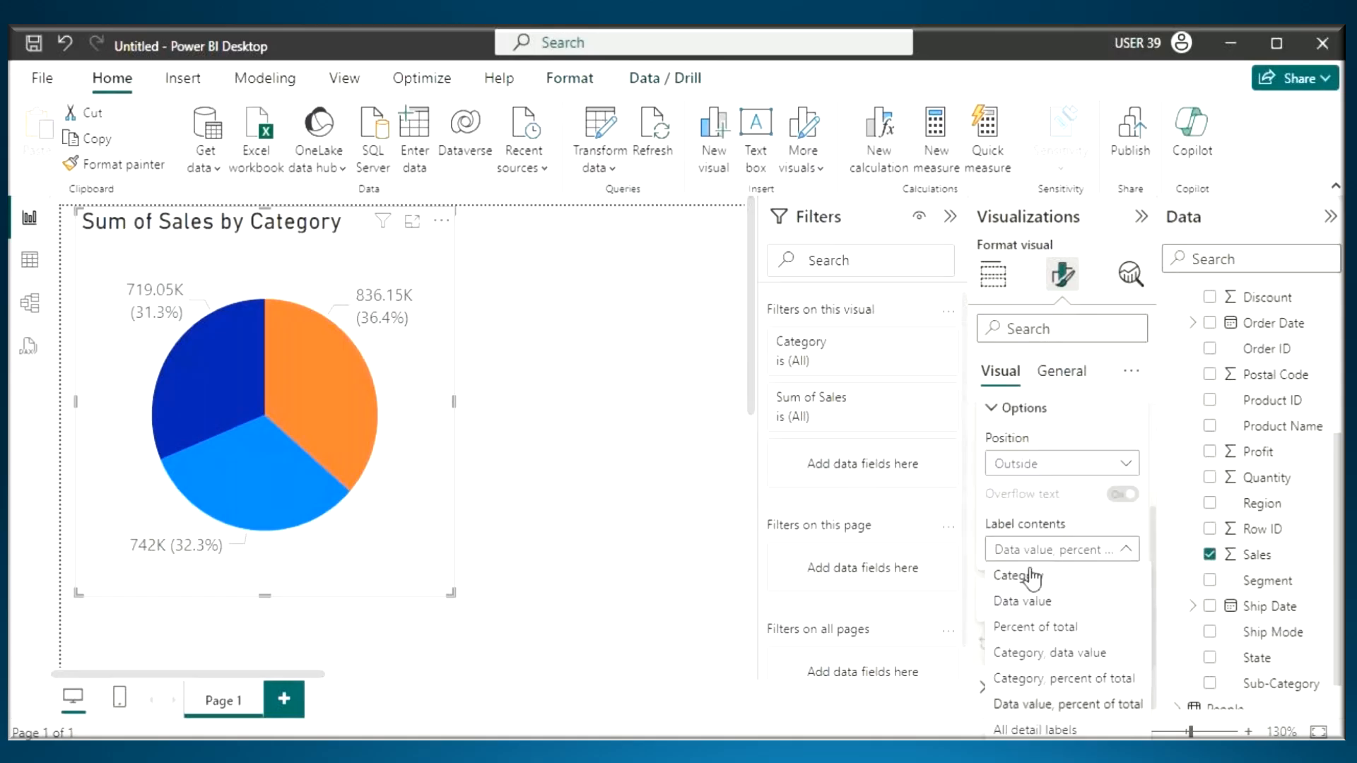
left_click(1034, 654)
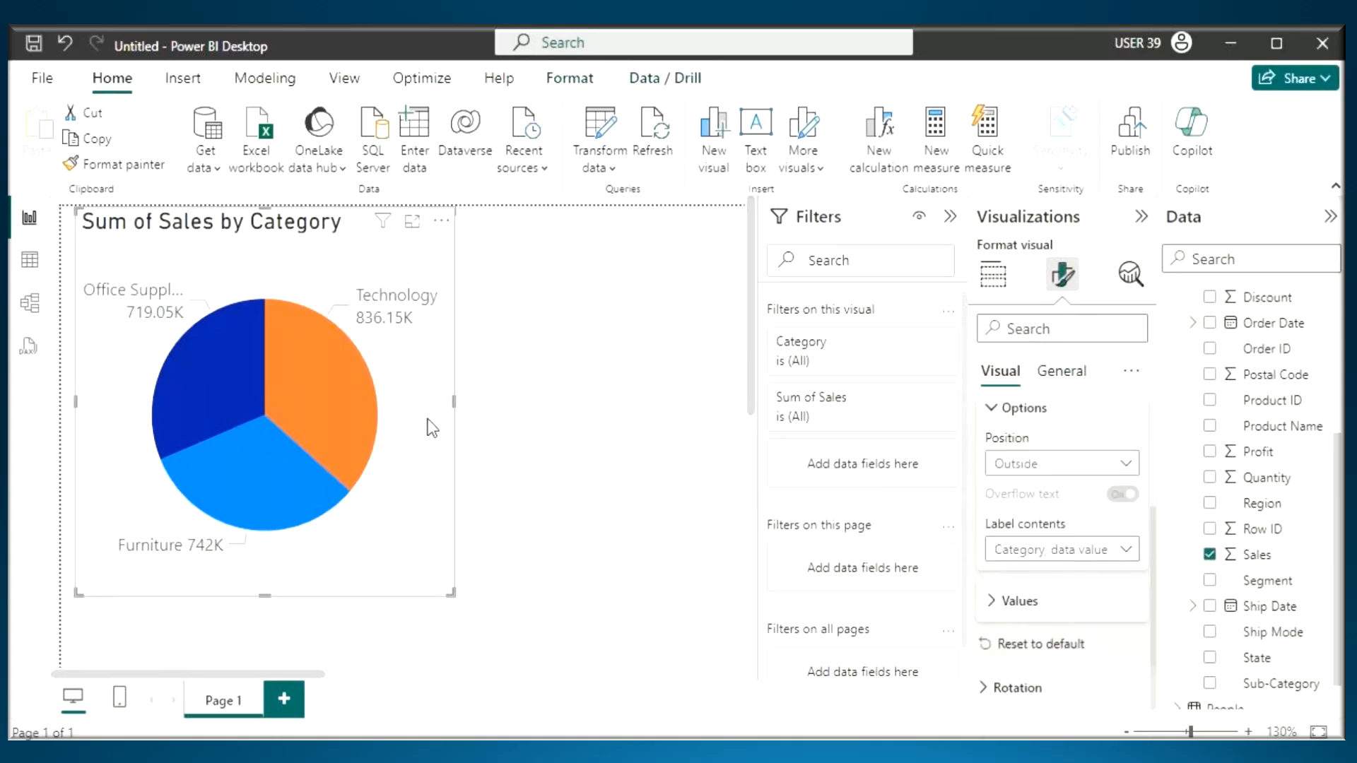
left_click_drag(458, 417, 509, 418)
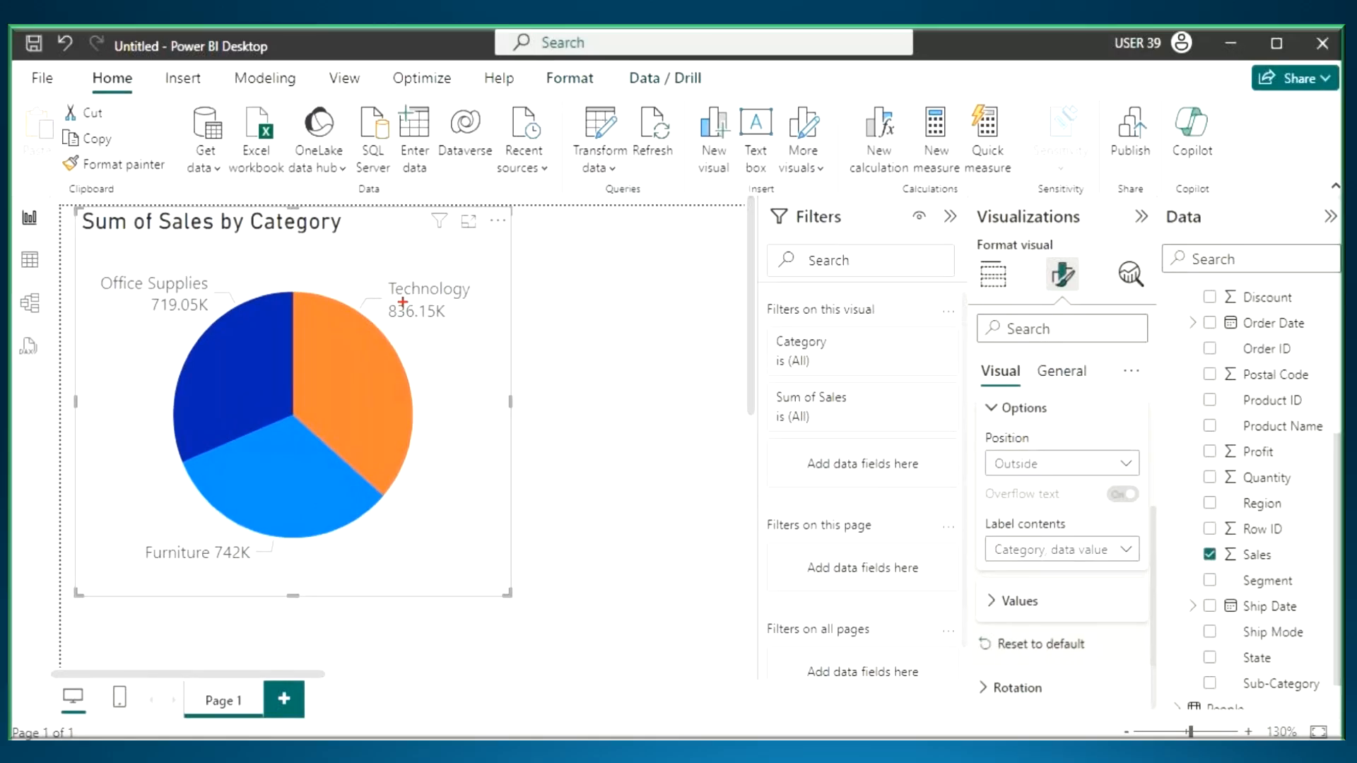
- Underline the pie chart's category labels and values, write "Table" over the field list with an arrow to the chart, and clear the annotations
left_click_drag(398, 302, 453, 297)
left_click_drag(388, 325, 451, 327)
left_click_drag(145, 570, 280, 567)
mouse_move(120, 298)
left_mouse_down()
mouse_move(177, 297)
mouse_move(250, 322)
left_mouse_up()
left_click_drag(1219, 353, 1315, 357)
mouse_move(1287, 306)
left_mouse_down()
mouse_move(587, 138)
mouse_move(421, 277)
mouse_move(461, 268)
left_mouse_up()
mouse_move(326, 233)
left_mouse_down()
mouse_move(344, 130)
mouse_move(367, 184)
left_mouse_up()
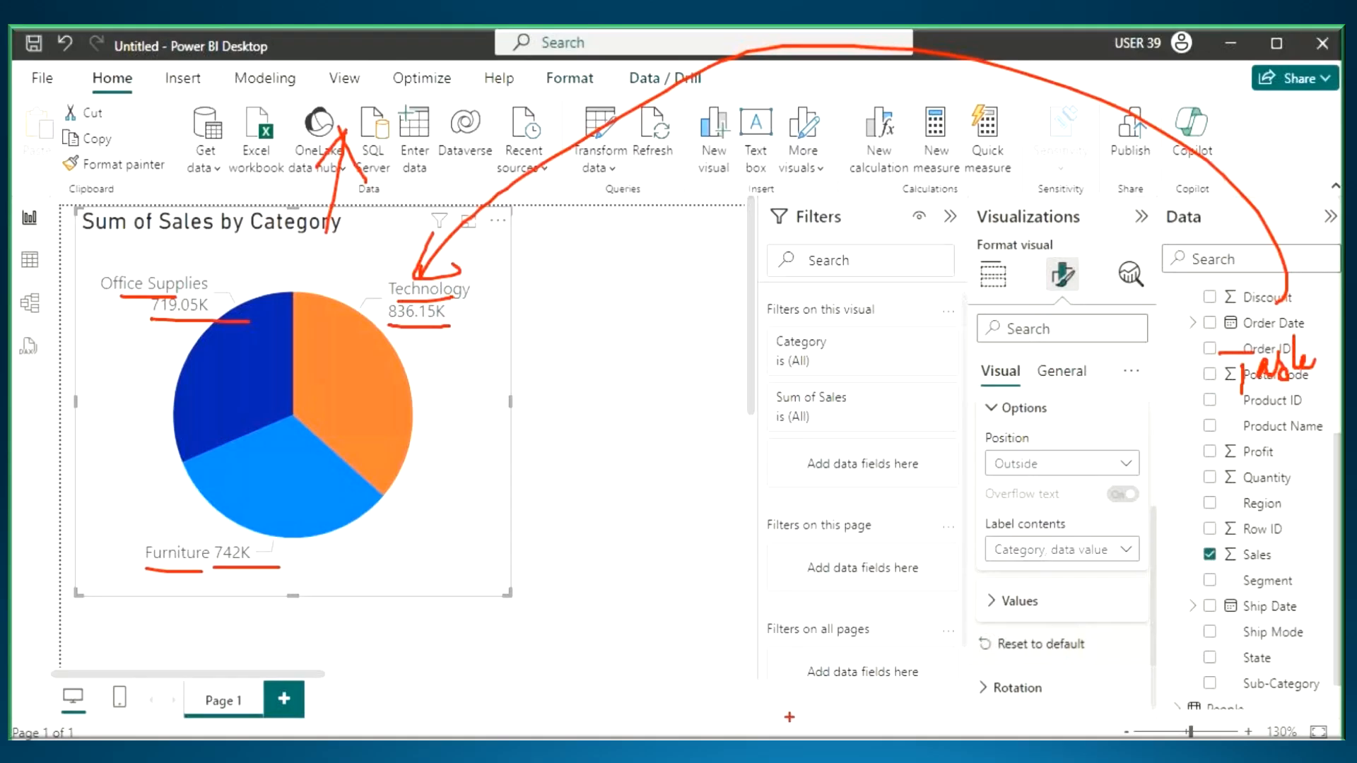
key("Escape")
- Switch to the Notepad notes, highlight the words "Visuals" and "Power View", and save the file
key("alt+Tab")
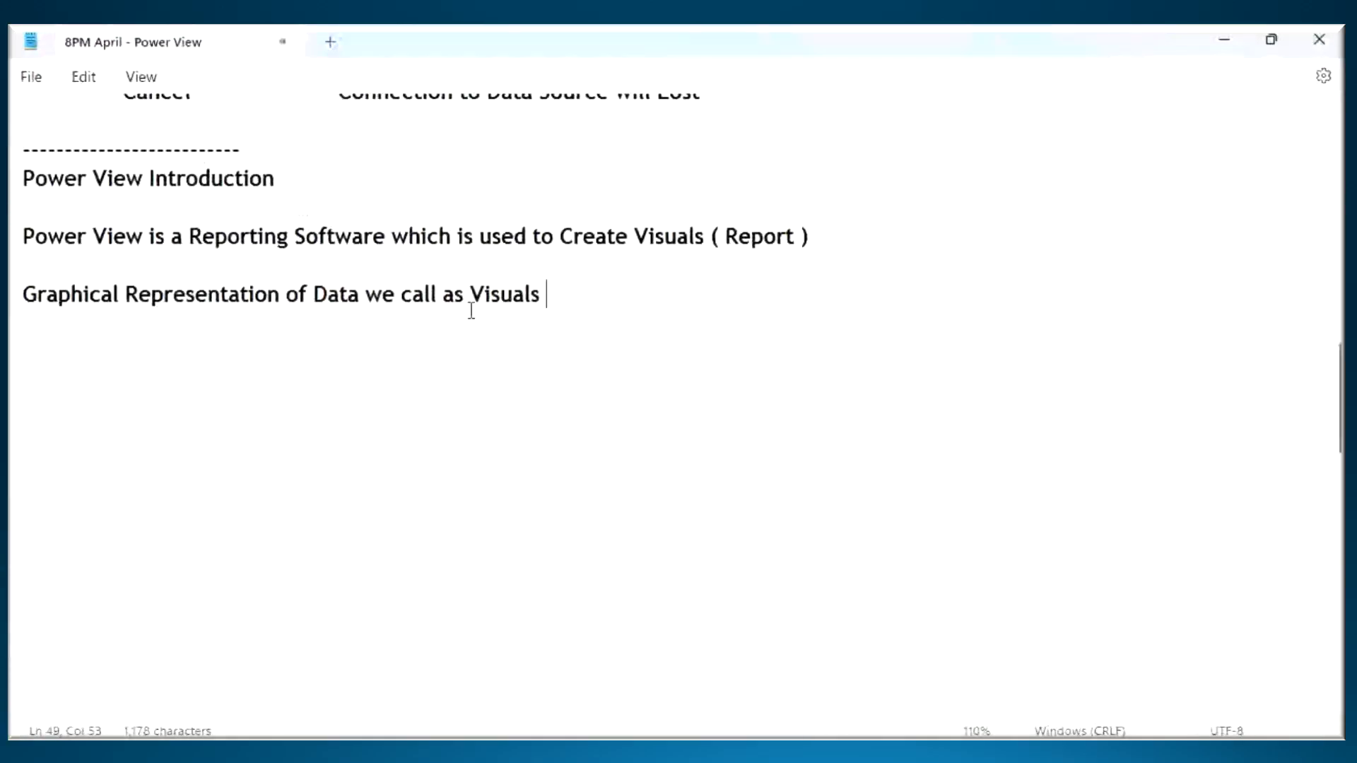
left_click_drag(470, 305, 568, 294)
left_click_drag(34, 180, 134, 183)
left_click(433, 385)
key("ctrl+s")
- Switch to Power BI Desktop, add a new report page, collapse the Filters pane, and trace across the blank report canvas
mouse_move(905, 753)
left_click(904, 753)
left_click(284, 699)
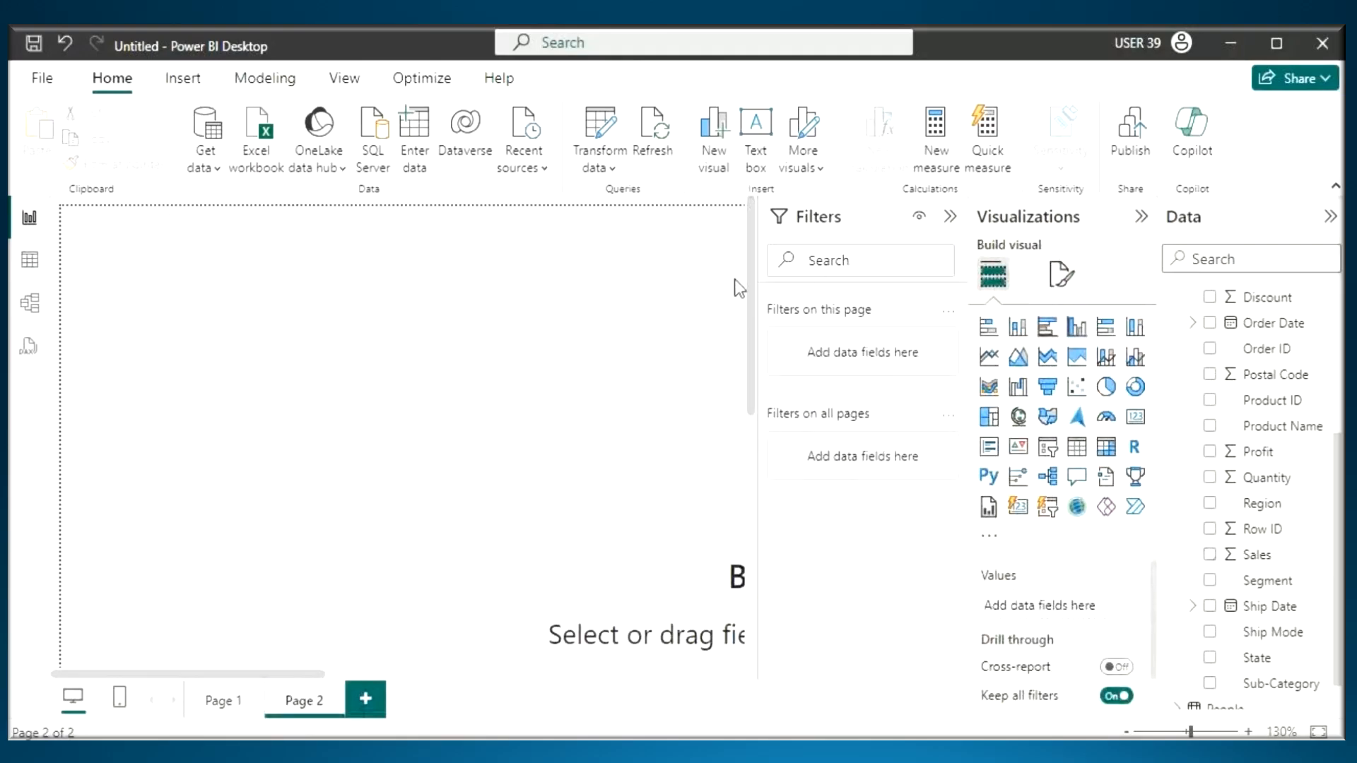
left_click(950, 216)
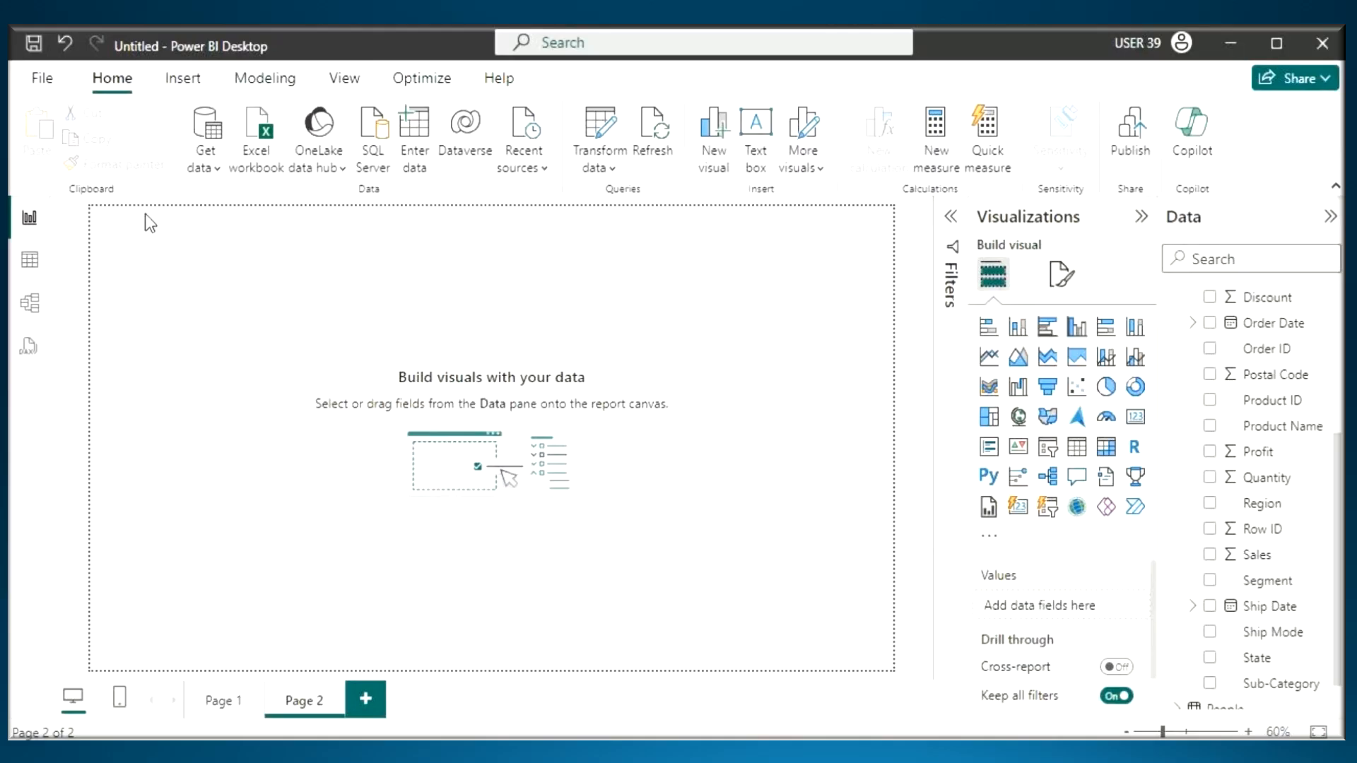
left_click_drag(112, 218, 820, 647)
- Switch to the Notepad notes, add the line "Report Canvas is the Place where we will Create Visuals", and save the file
key("alt+Tab")
left_click(282, 426)
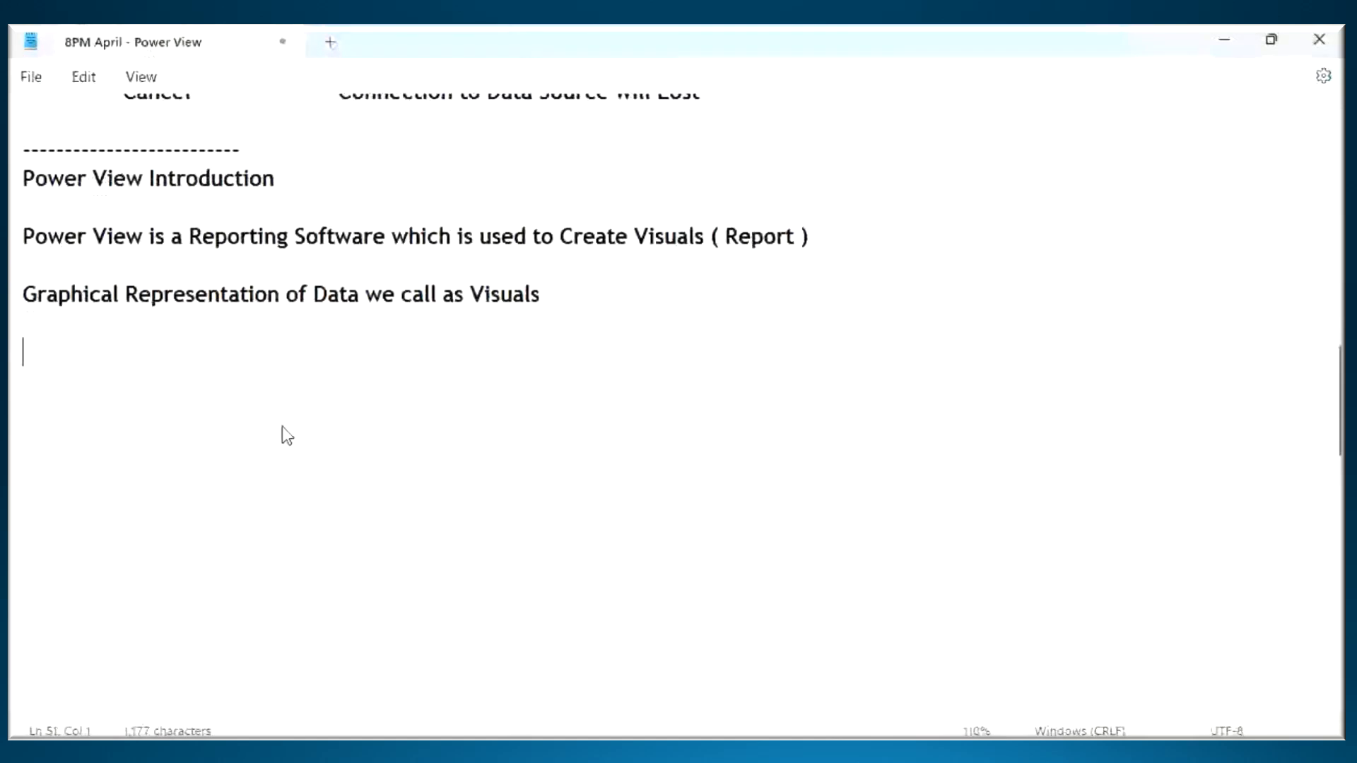
type("Report Ca")
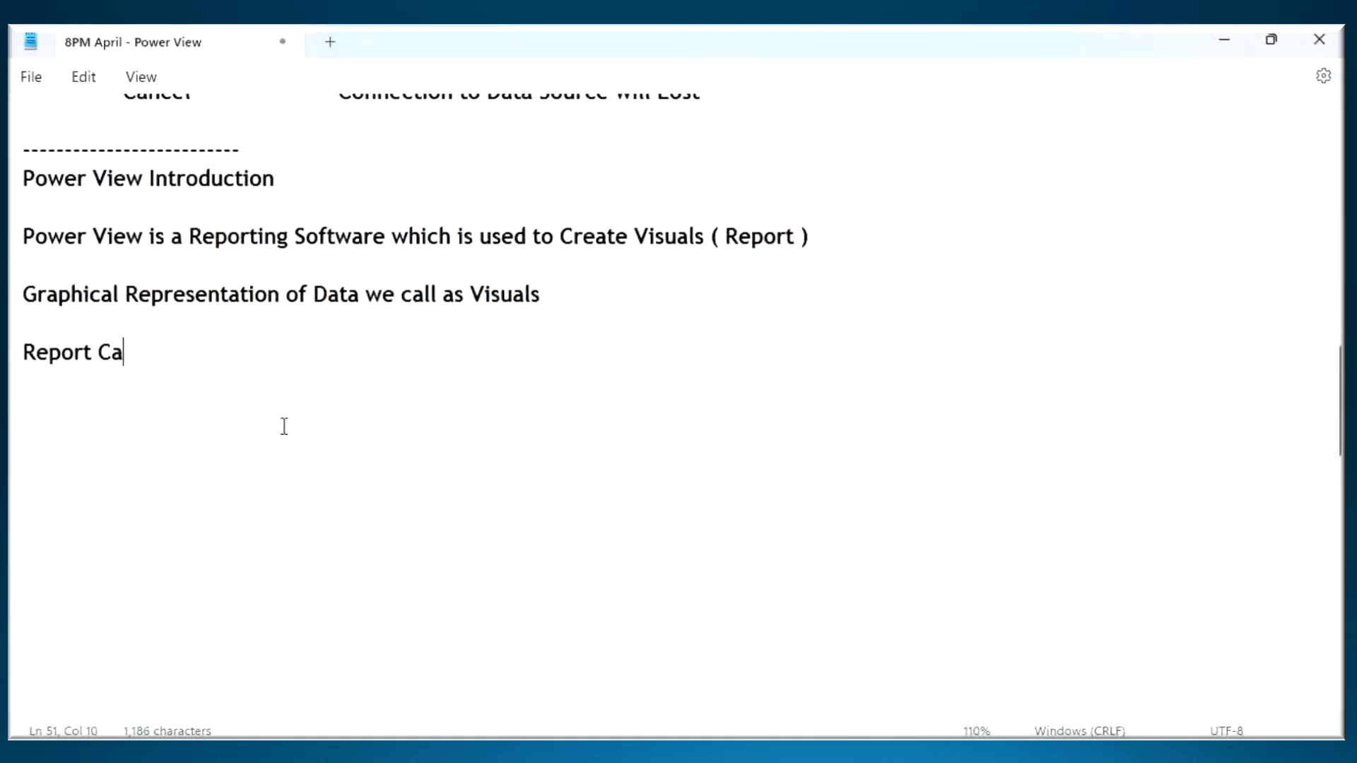
type("nvas is the ")
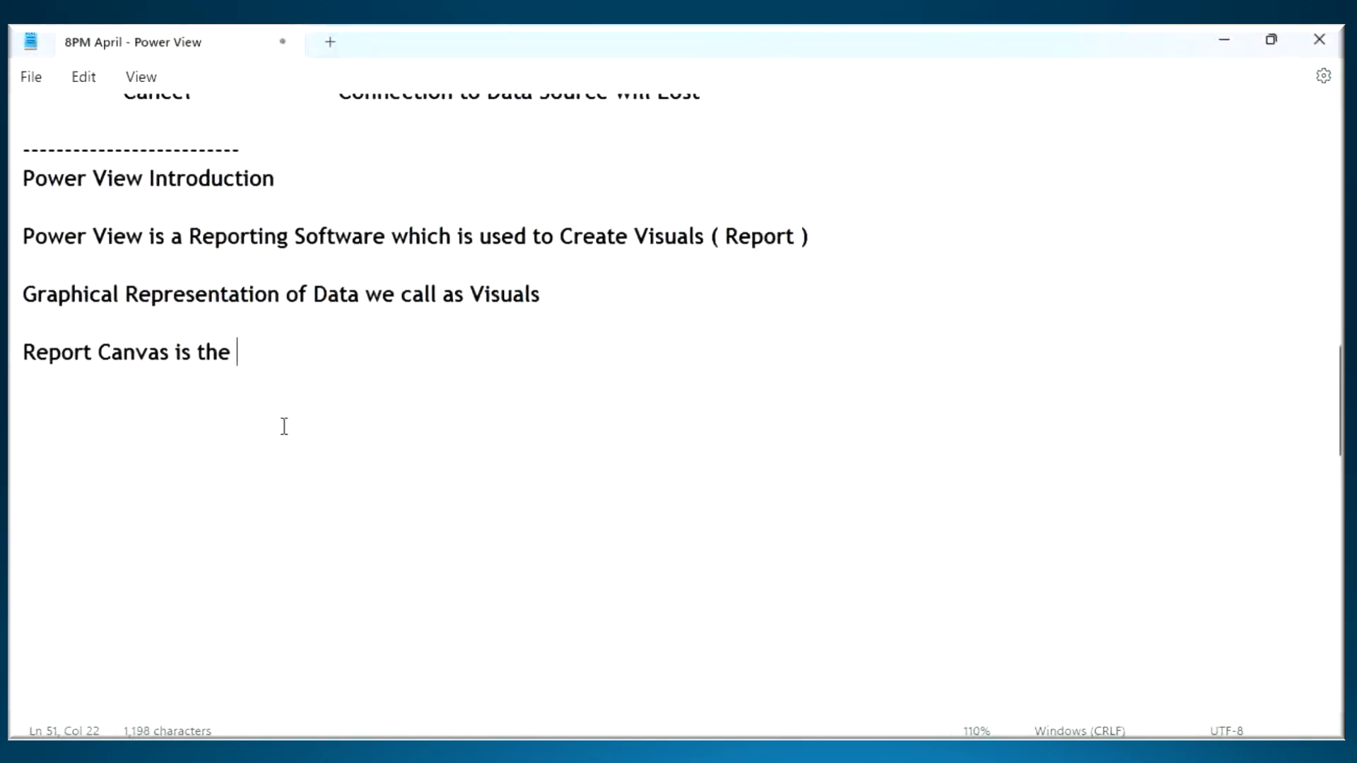
type("Place where")
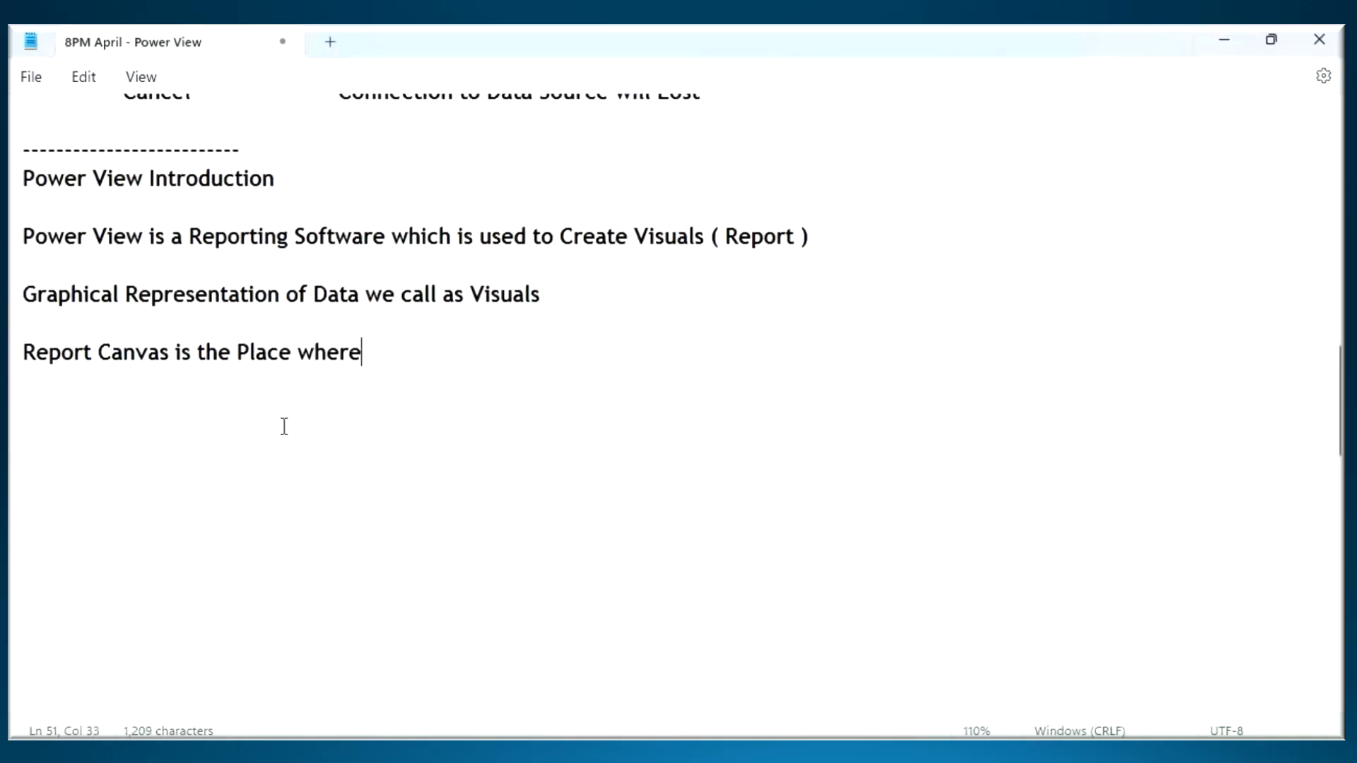
type(" we will Create Visuals")
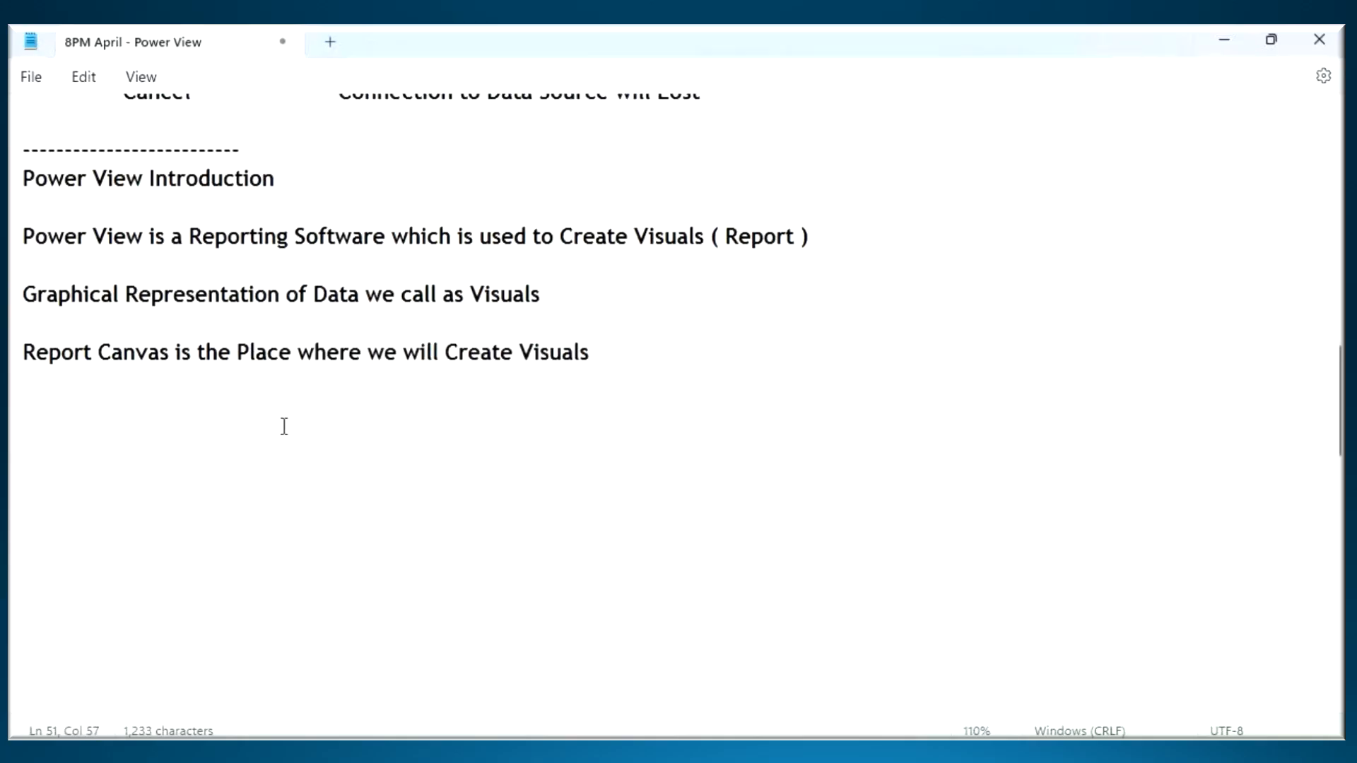
key("ctrl+s")
- Highlight the notes from the Power View Introduction heading down to the Report Canvas line to review them
scroll(254, 375, "up", 1)
scroll(253, 352, "up", 3)
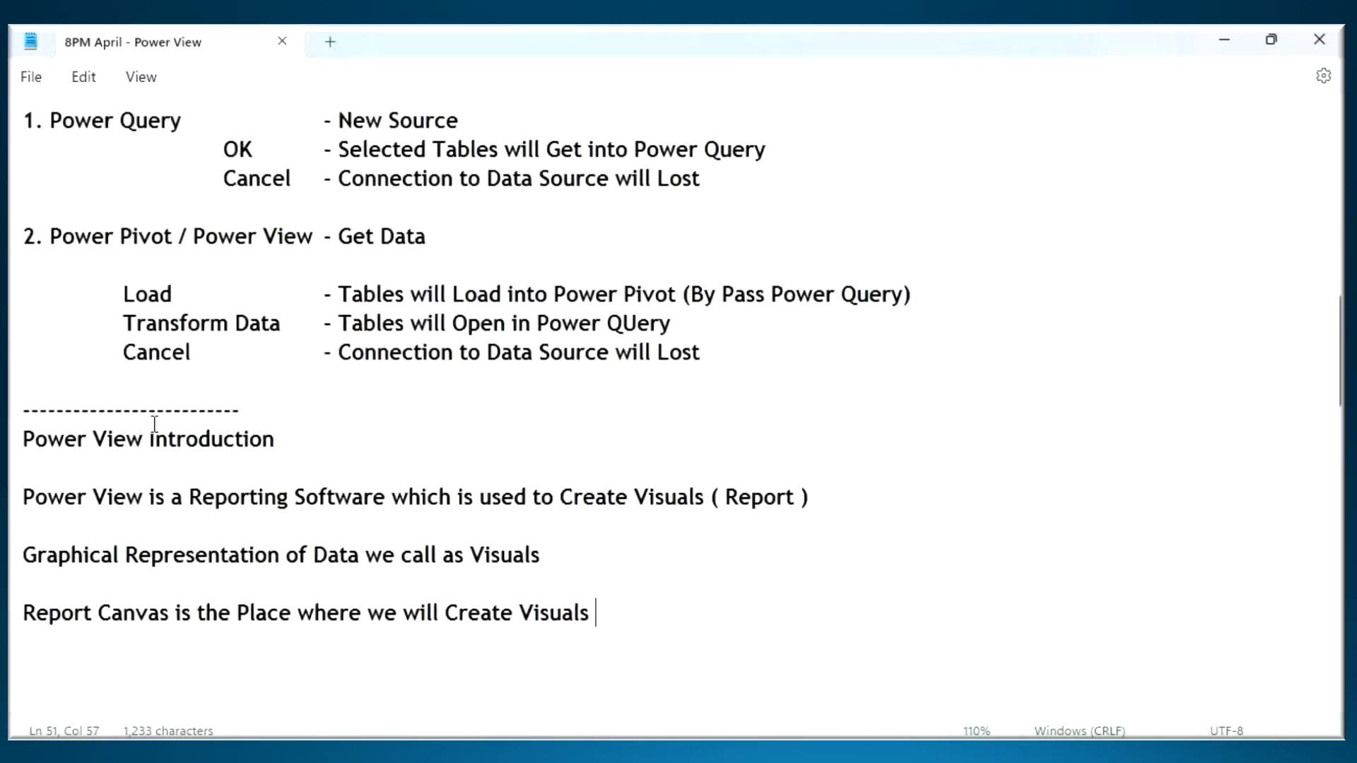
left_click_drag(78, 439, 566, 591)
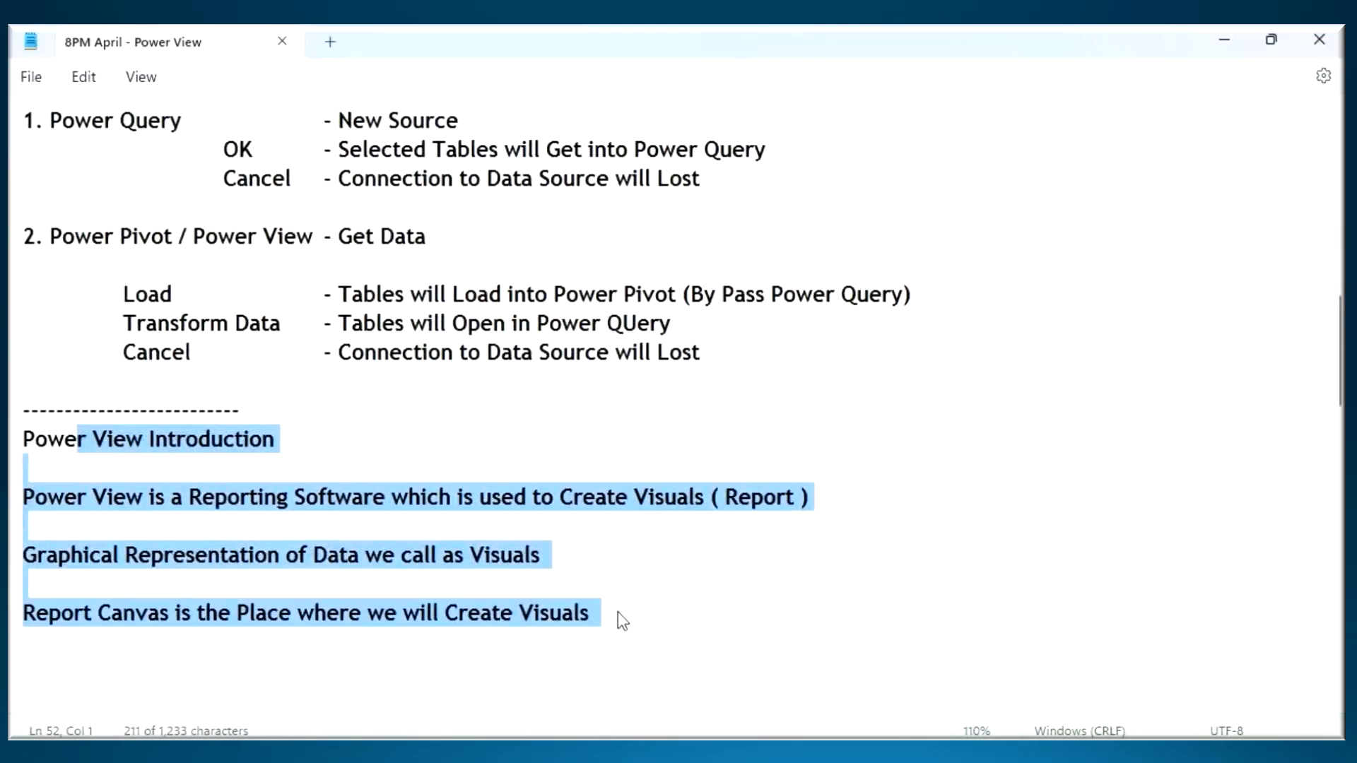
left_click_drag(49, 439, 527, 718)
- Copy the "POwer BI Desktop User Interface" topic from the Class 1 list, paste it below a dashed separator after the notes, and append "(UI)"
scroll(185, 253, "up", 6)
scroll(185, 253, "up", 4)
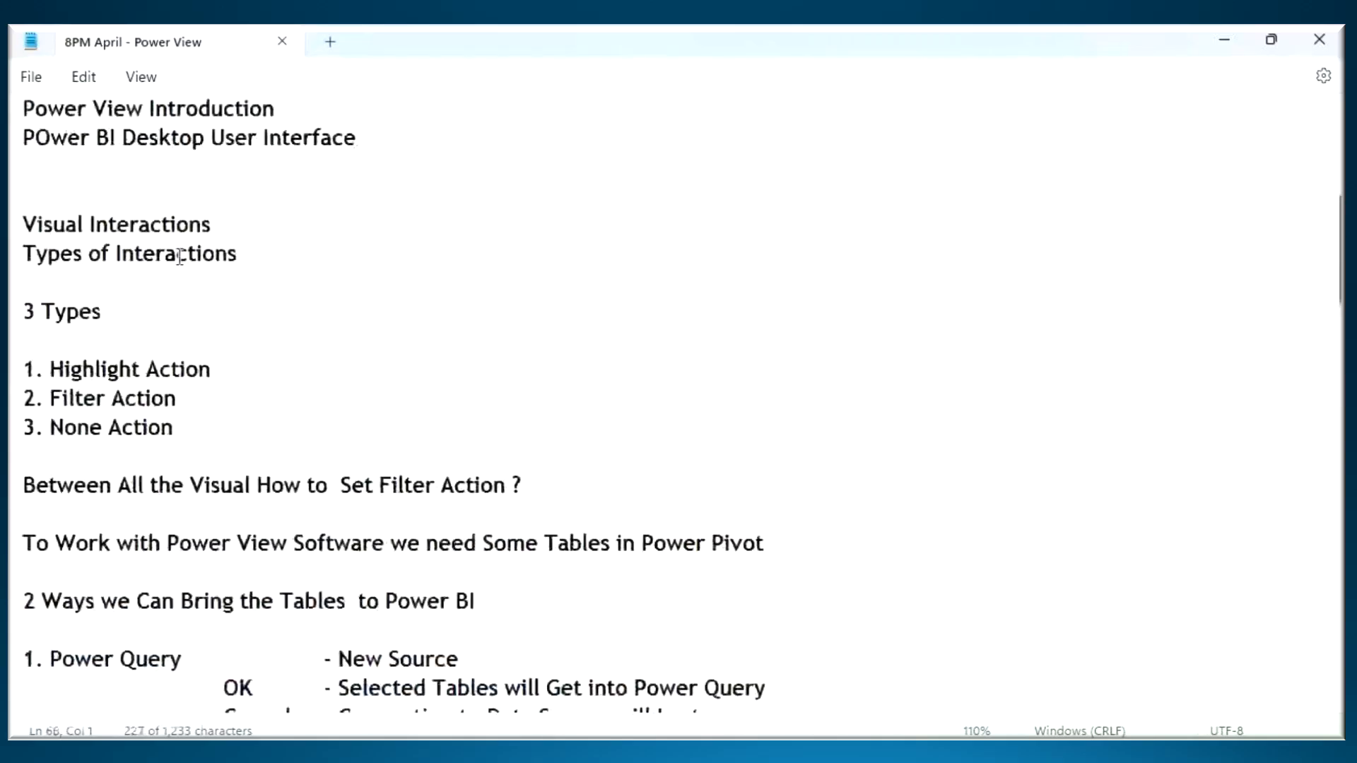
scroll(139, 288, "up", 1)
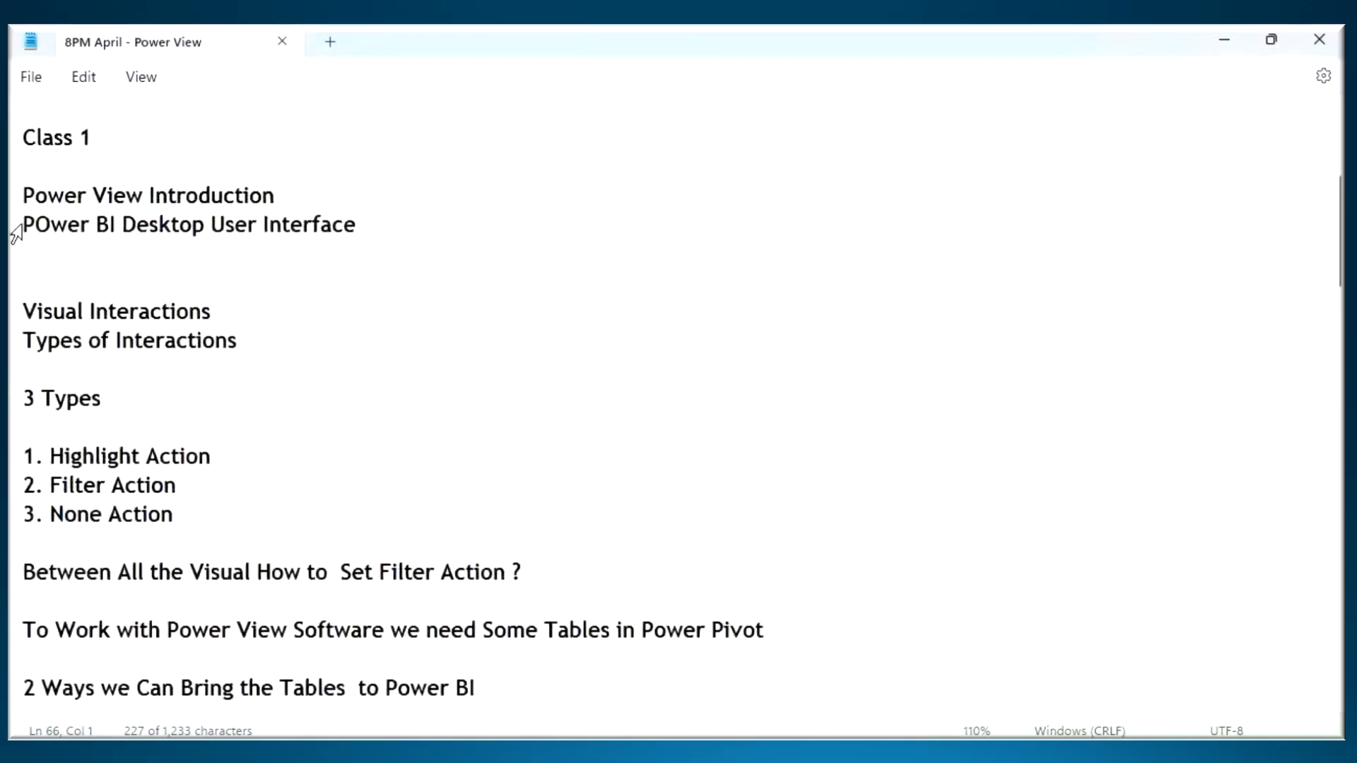
left_click_drag(24, 225, 368, 229)
key("ctrl+c")
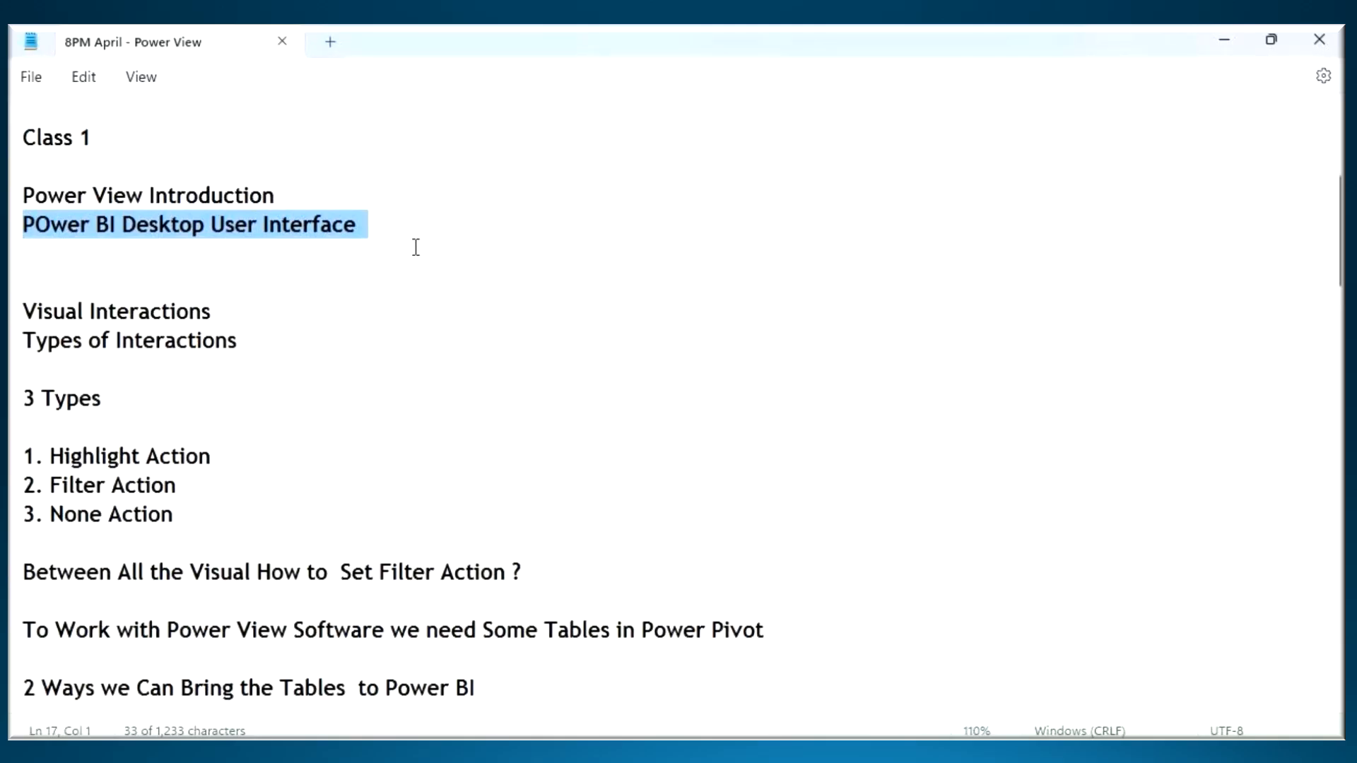
scroll(416, 247, "down", 12)
left_click(61, 206)
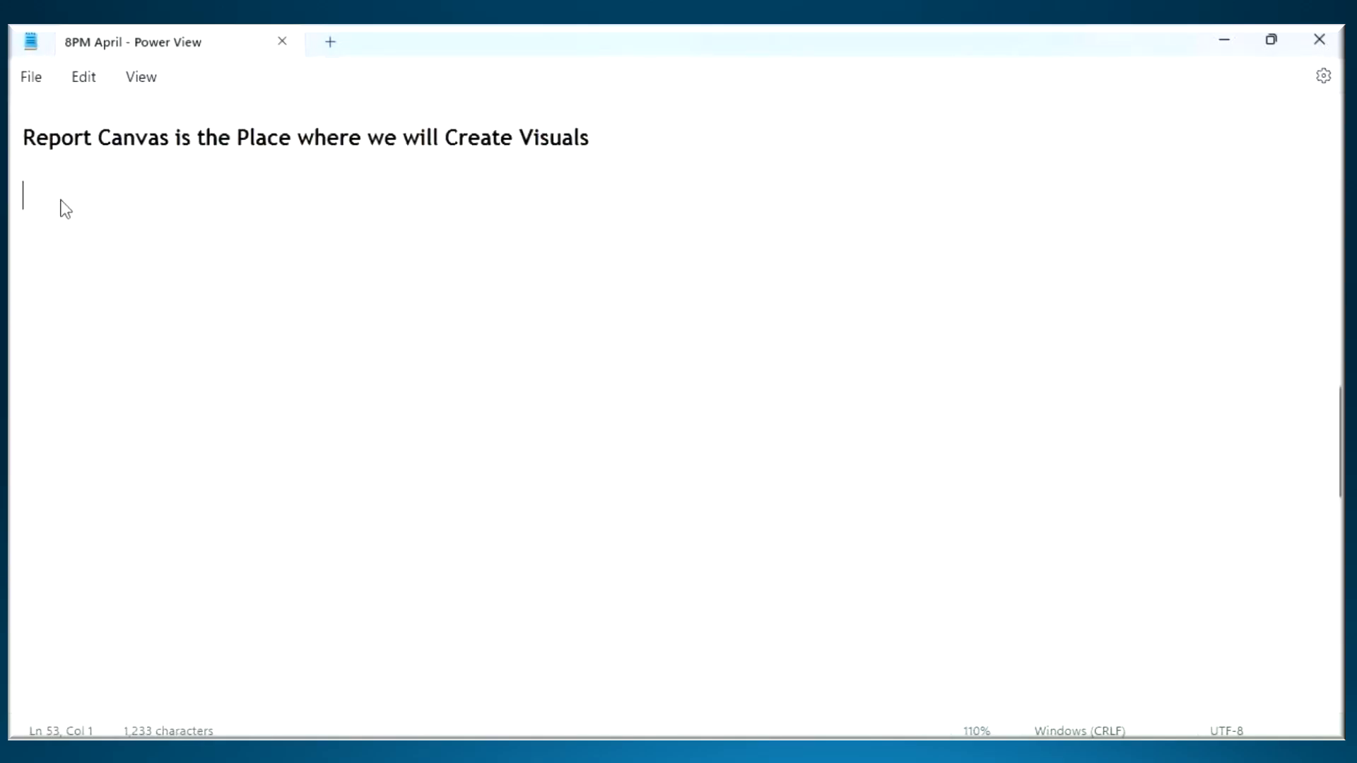
type("------------")
key("Return")
key("ctrl+v")
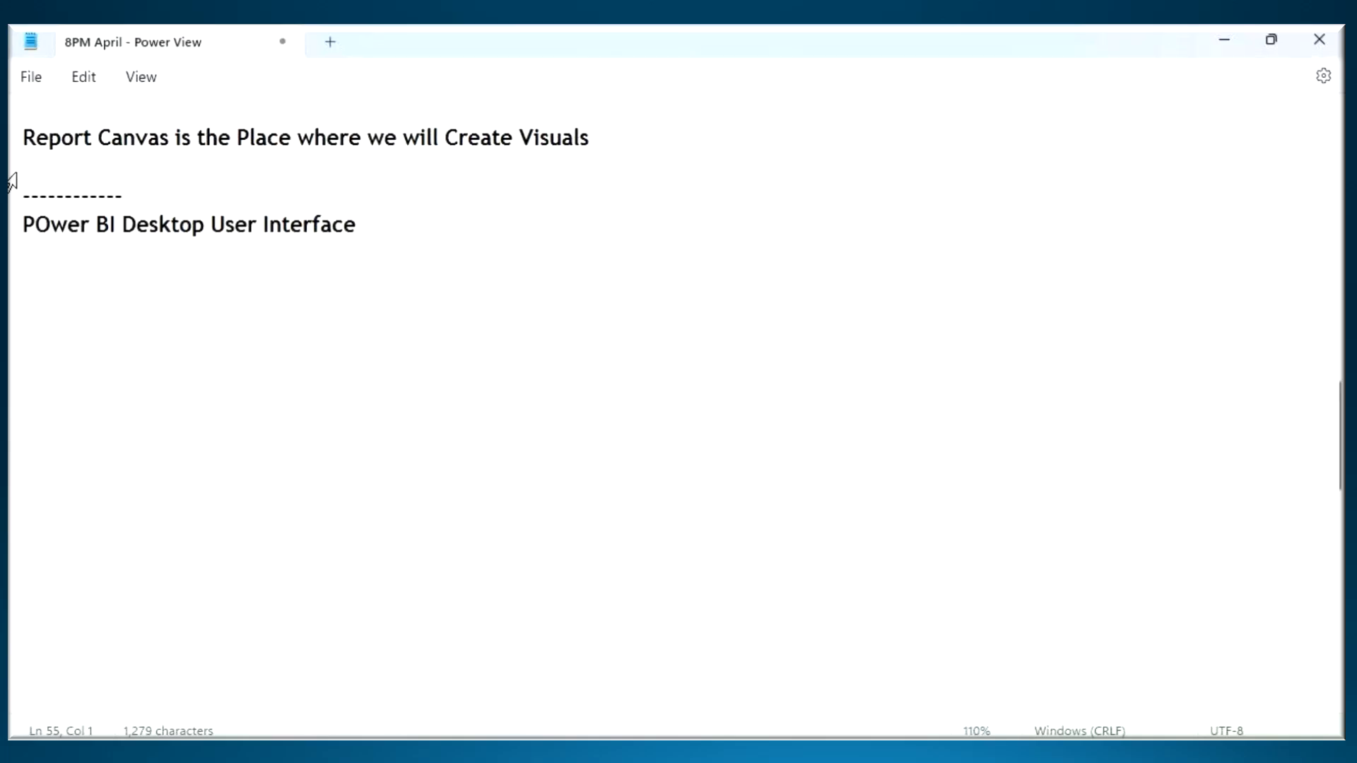
key("BackSpace")
type("(UI)")
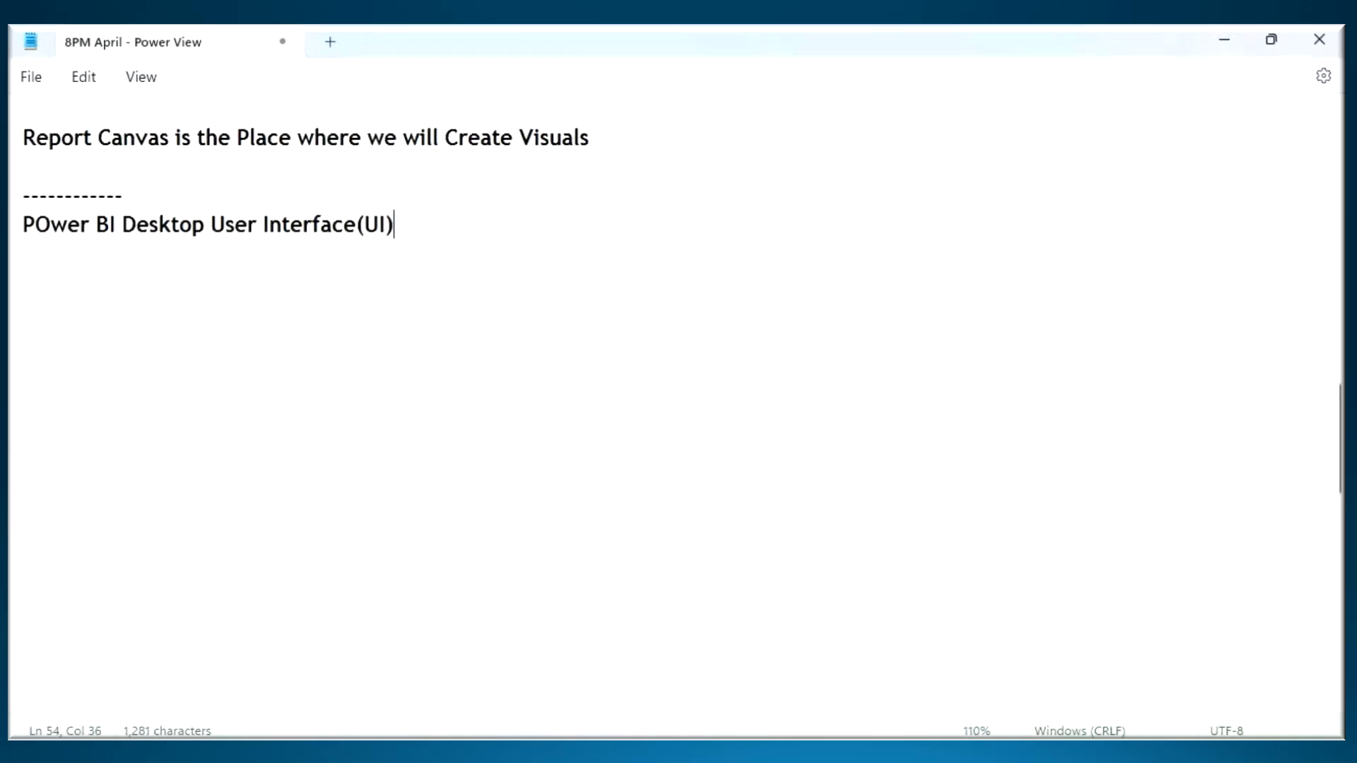
- Switch to Power BI Desktop, underline the title bar's program name, frame the whole window, write "UI" with the annotation pen, and clear the annotations
key("alt+Tab")
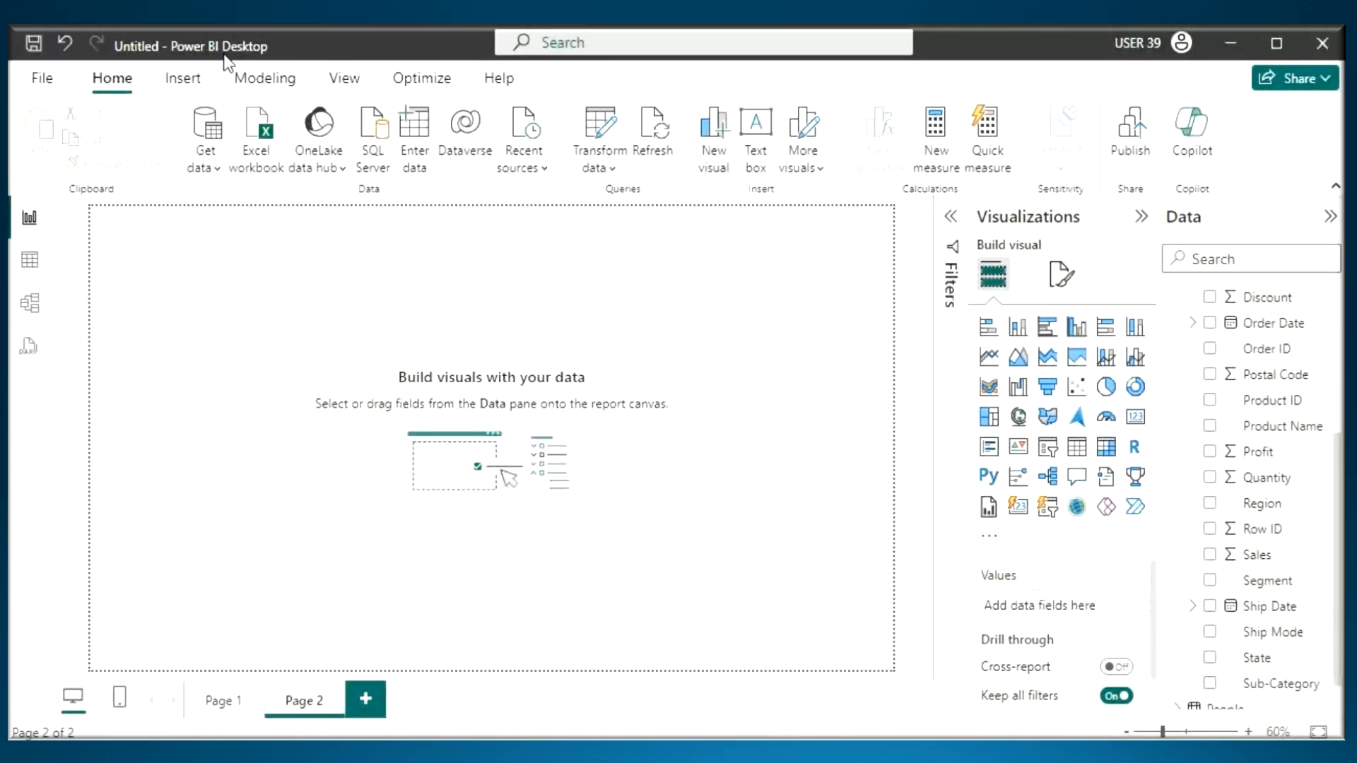
key("ctrl+shift+d")
left_click_drag(173, 54, 251, 56)
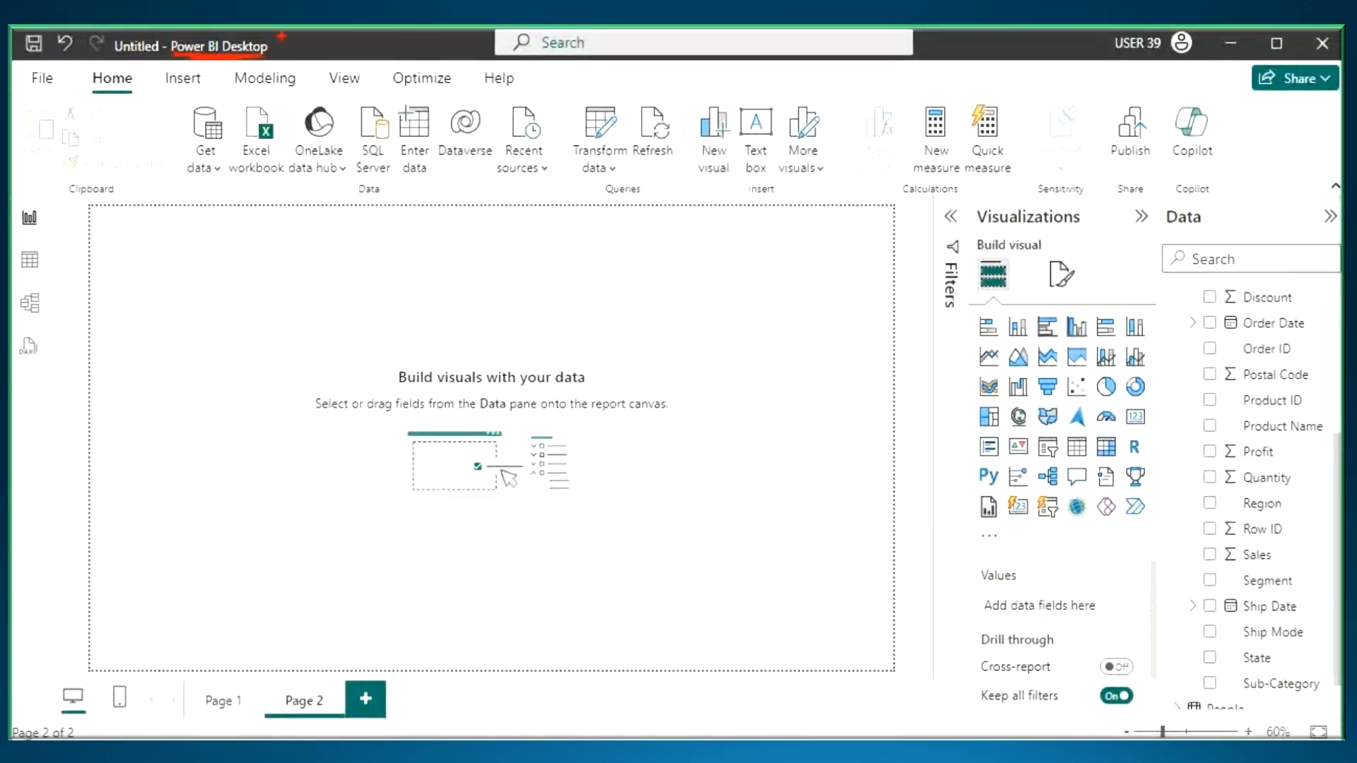
left_click_drag(53, 59, 110, 68)
mouse_move(14, 28)
left_mouse_down()
mouse_move(873, 579)
mouse_move(1340, 741)
left_mouse_up()
mouse_move(320, 37)
left_mouse_down()
mouse_move(348, 33)
mouse_move(385, 59)
left_mouse_up()
left_click_drag(357, 28, 418, 28)
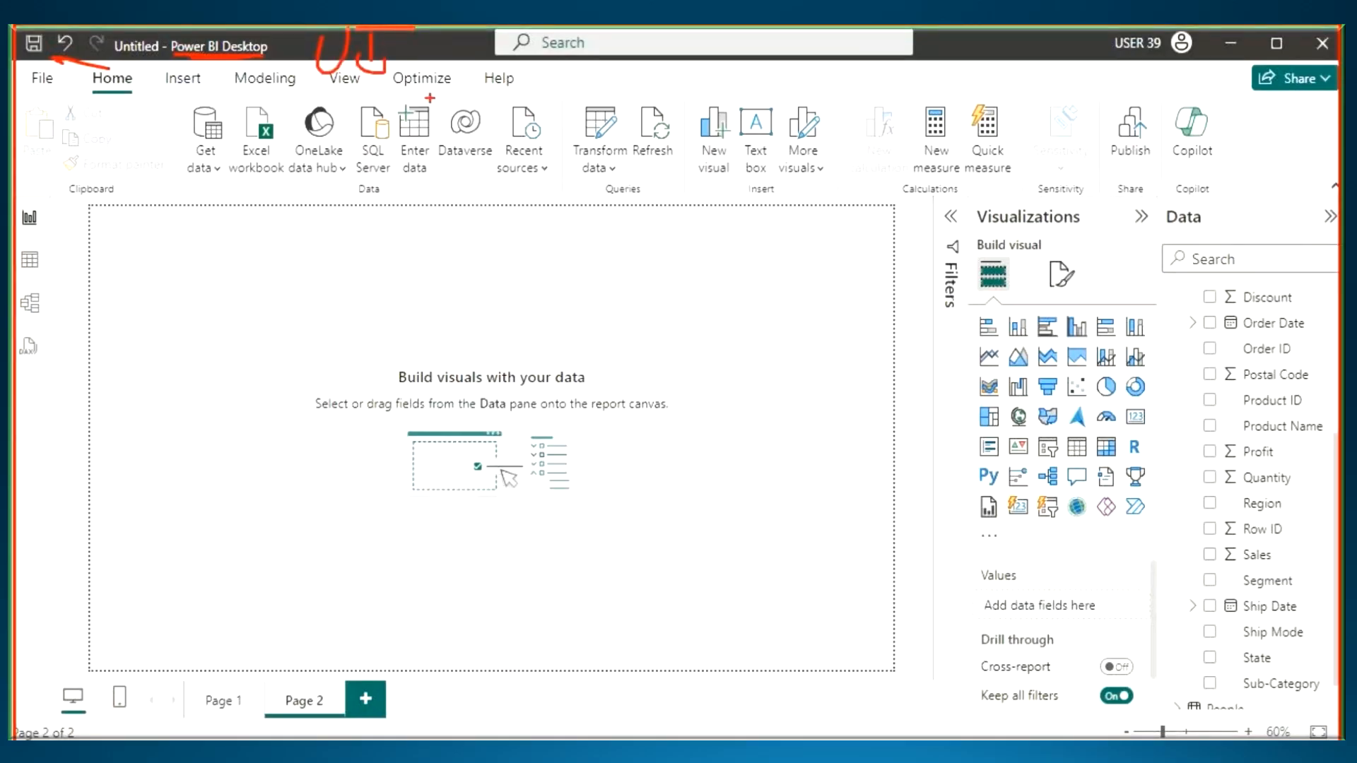
key("Escape")
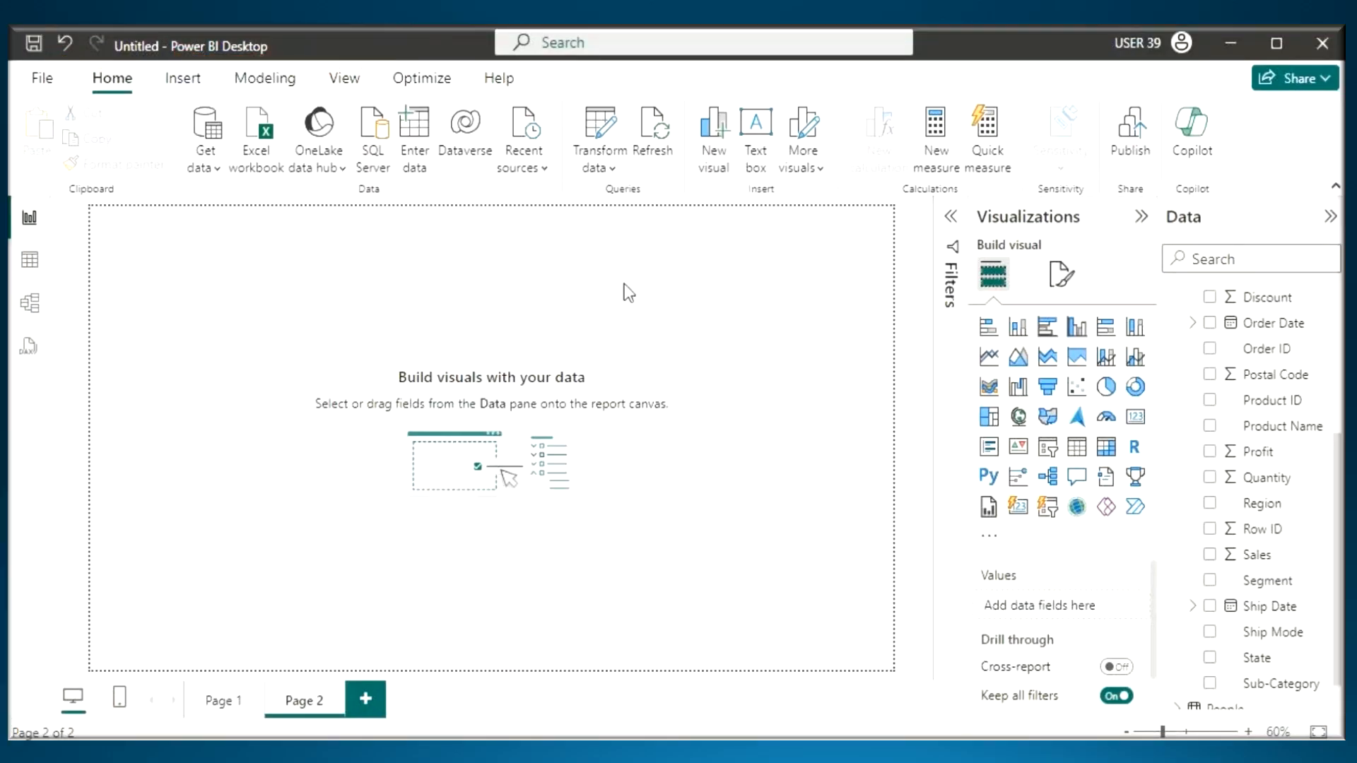
- Expand the Filters pane, underline the title bar's program name with the annotation pen, and frame the Data pane, labelling it "pane"
left_click(951, 217)
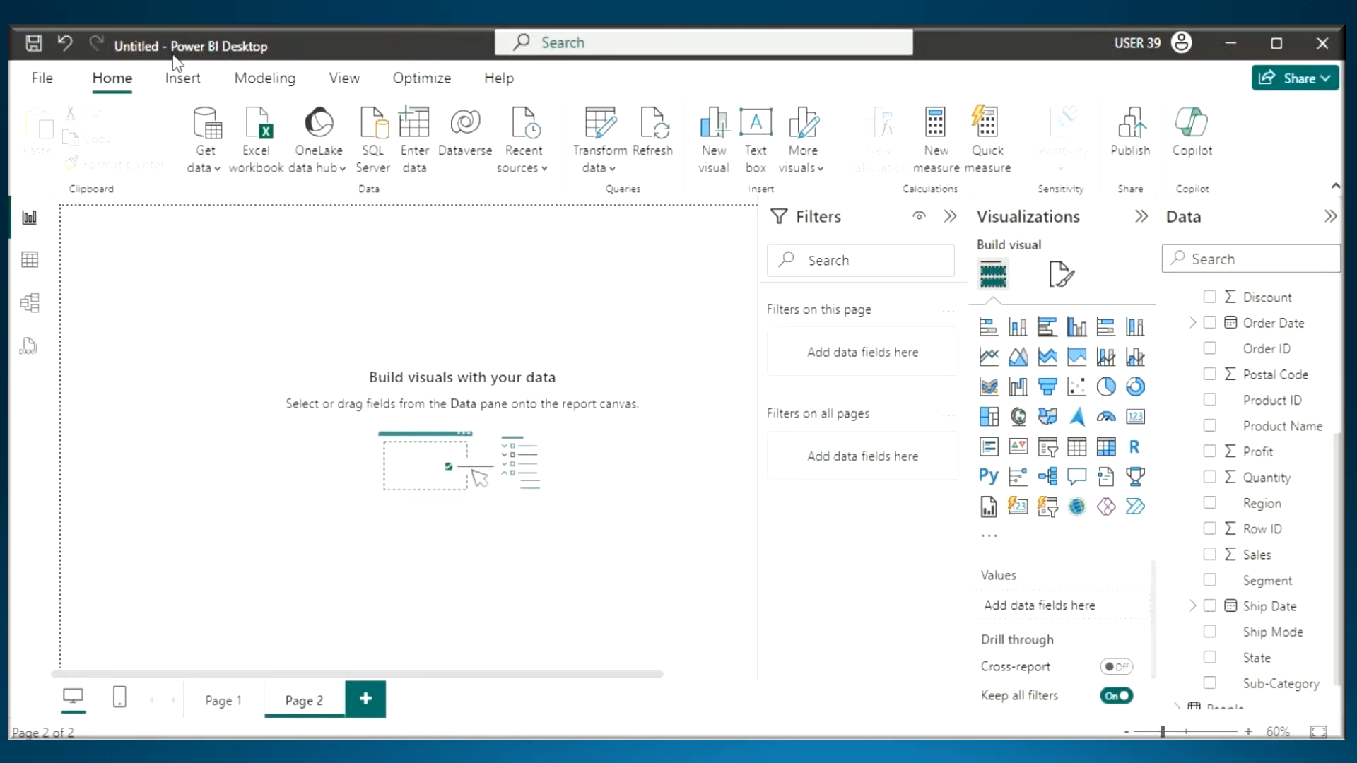
key("ctrl+2")
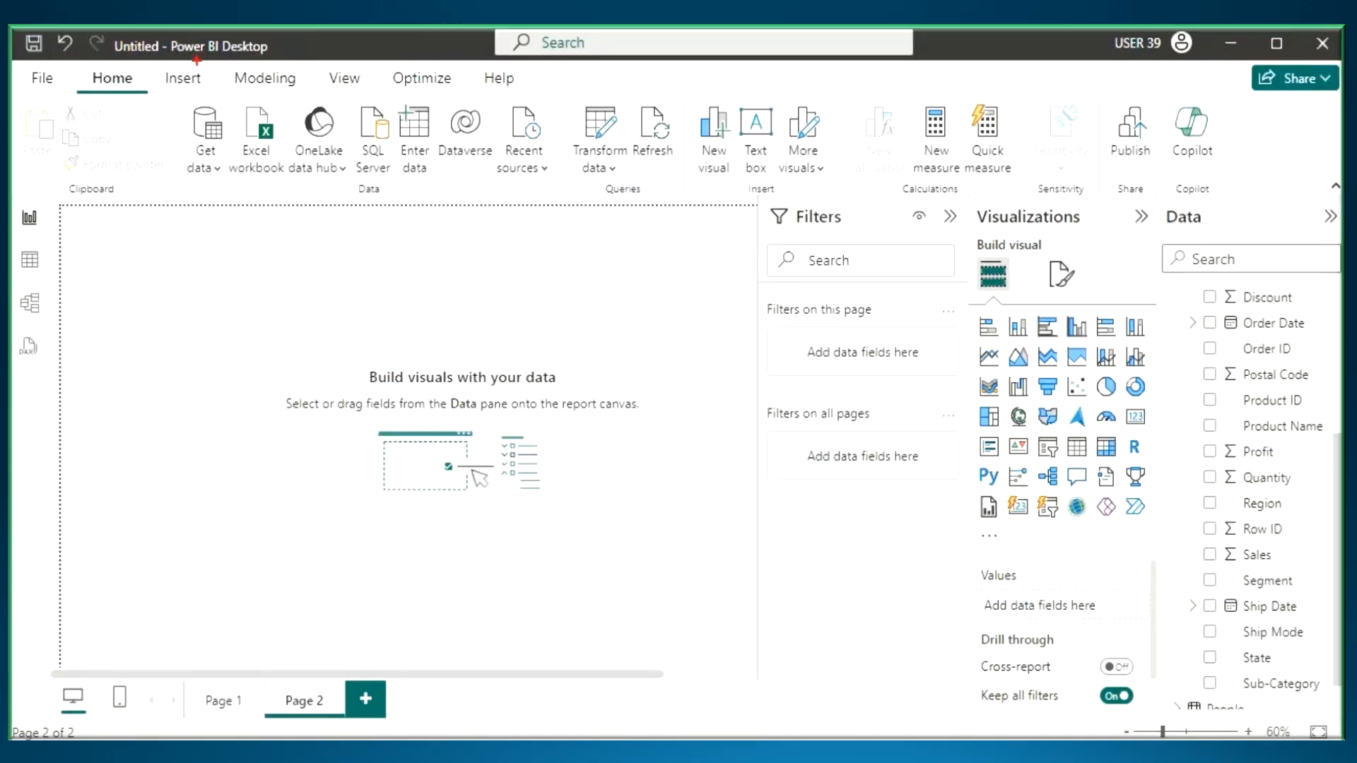
left_click_drag(206, 50, 381, 58)
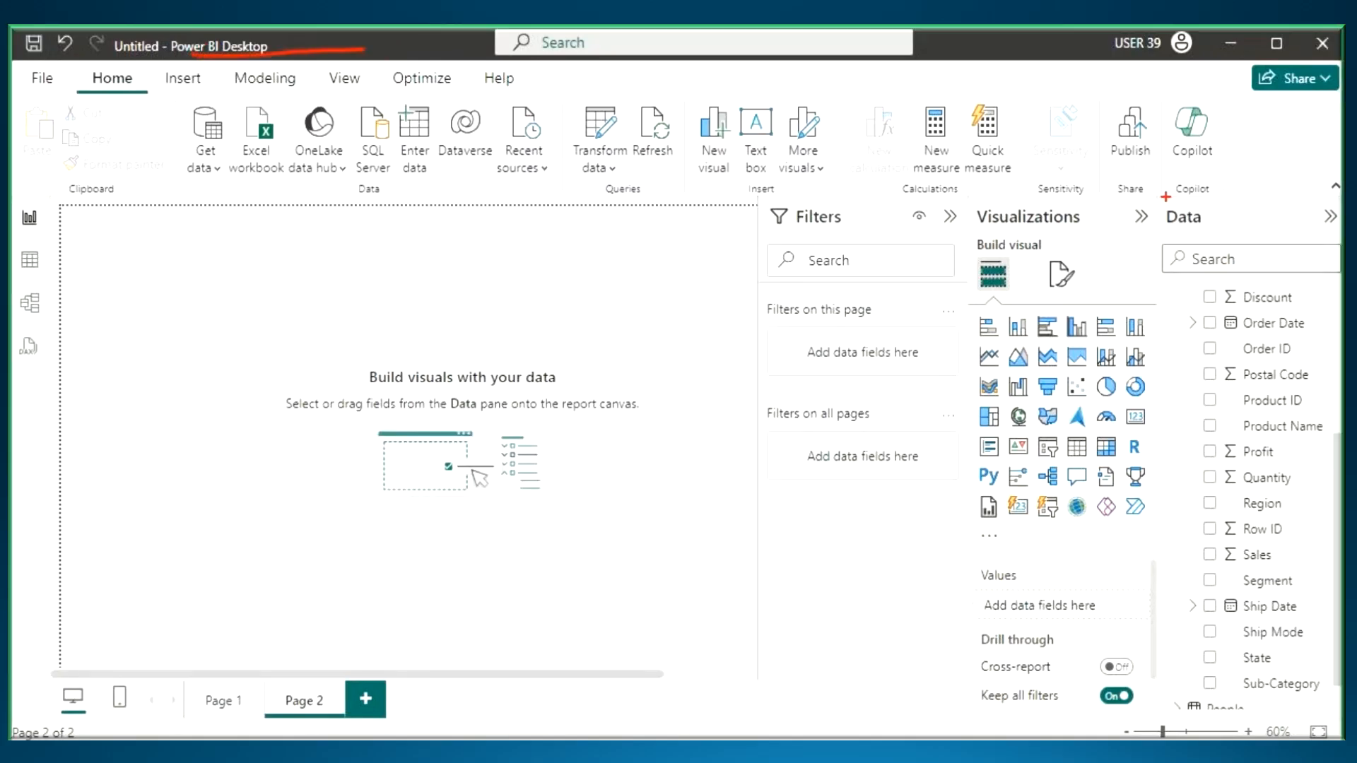
left_click_drag(1165, 198, 1342, 722)
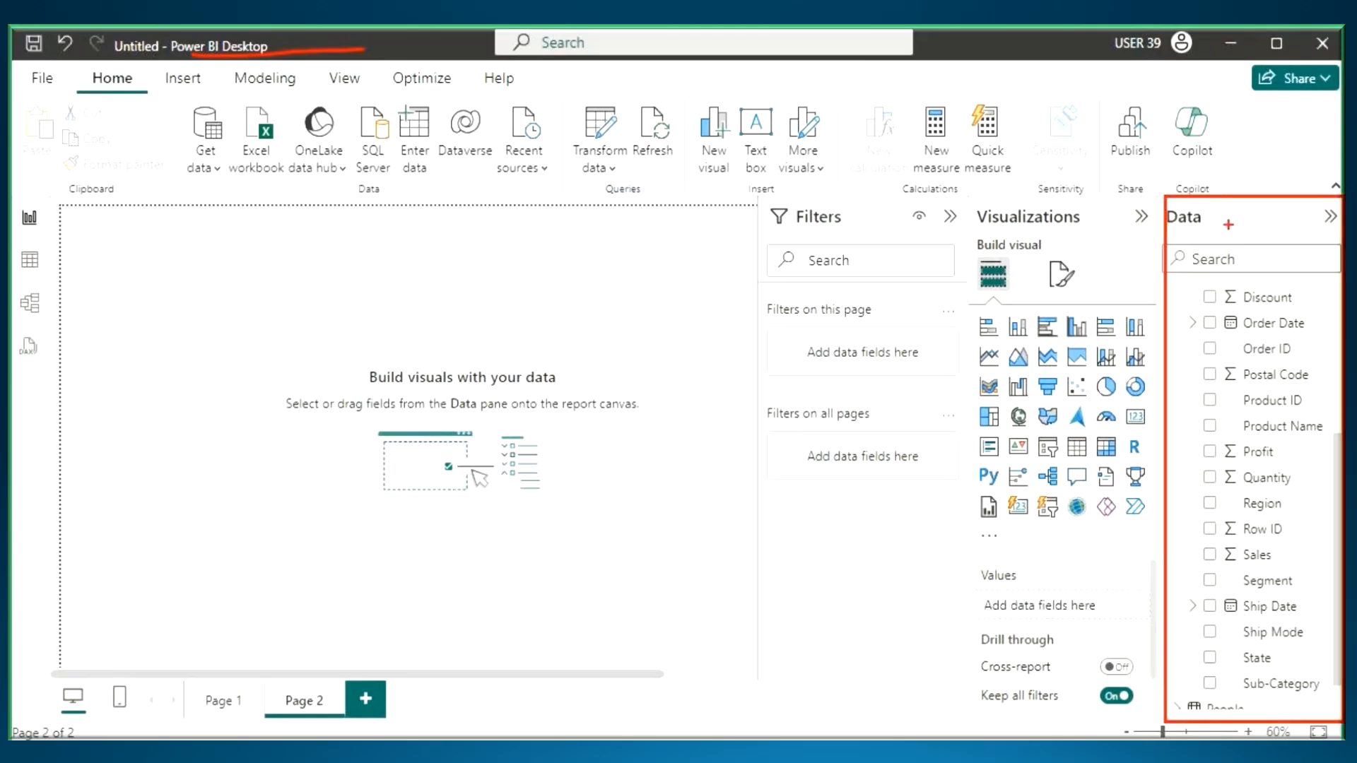
left_click_drag(1228, 224, 1323, 230)
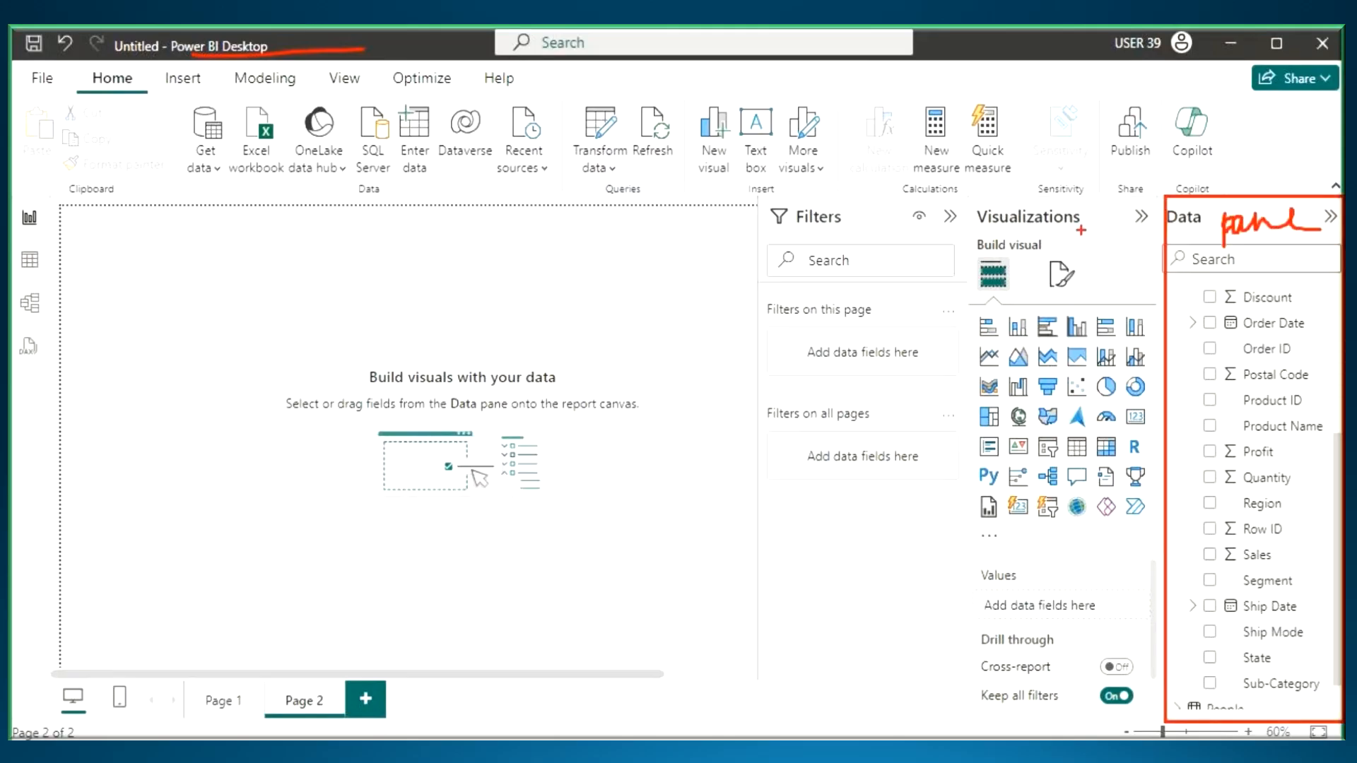
- Frame the Visualizations pane and the Filters pane with the annotation pen and write "pane" beside each heading
mouse_move(977, 196)
left_mouse_down()
mouse_move(986, 302)
mouse_move(1165, 731)
left_mouse_up()
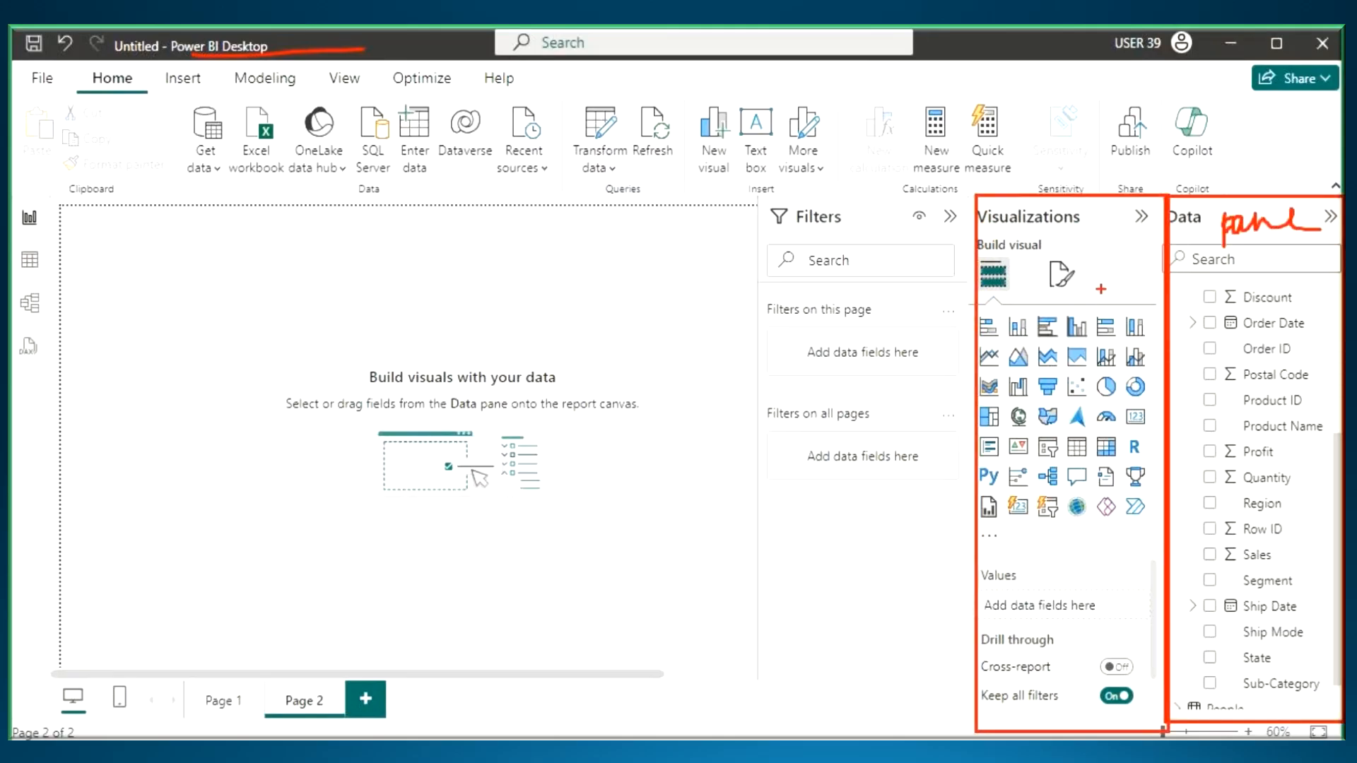
left_click_drag(1083, 232, 1073, 289)
left_click_drag(1092, 237, 1145, 255)
mouse_move(763, 197)
left_mouse_down()
mouse_move(940, 732)
mouse_move(974, 739)
left_mouse_up()
mouse_move(844, 232)
left_mouse_down()
mouse_move(848, 244)
mouse_move(955, 247)
left_mouse_up()
left_click_drag(841, 283, 944, 276)
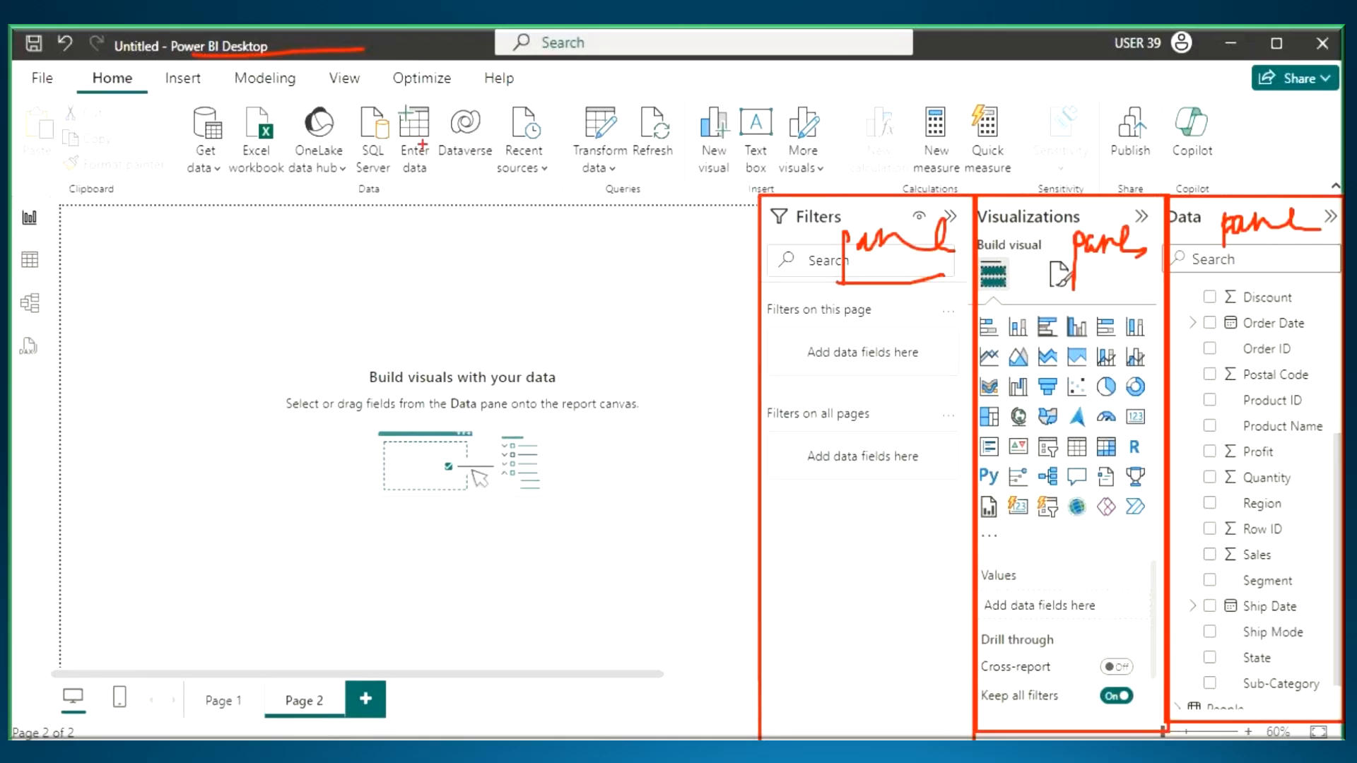
- Frame the whole ribbon with the annotation pen and number it 4 with a handwritten label
mouse_move(10, 56)
left_mouse_down()
mouse_move(367, 165)
mouse_move(872, 212)
mouse_move(1239, 199)
left_mouse_up()
mouse_move(404, 94)
left_mouse_down()
mouse_move(386, 131)
mouse_move(415, 122)
left_mouse_up()
left_click_drag(408, 102, 409, 160)
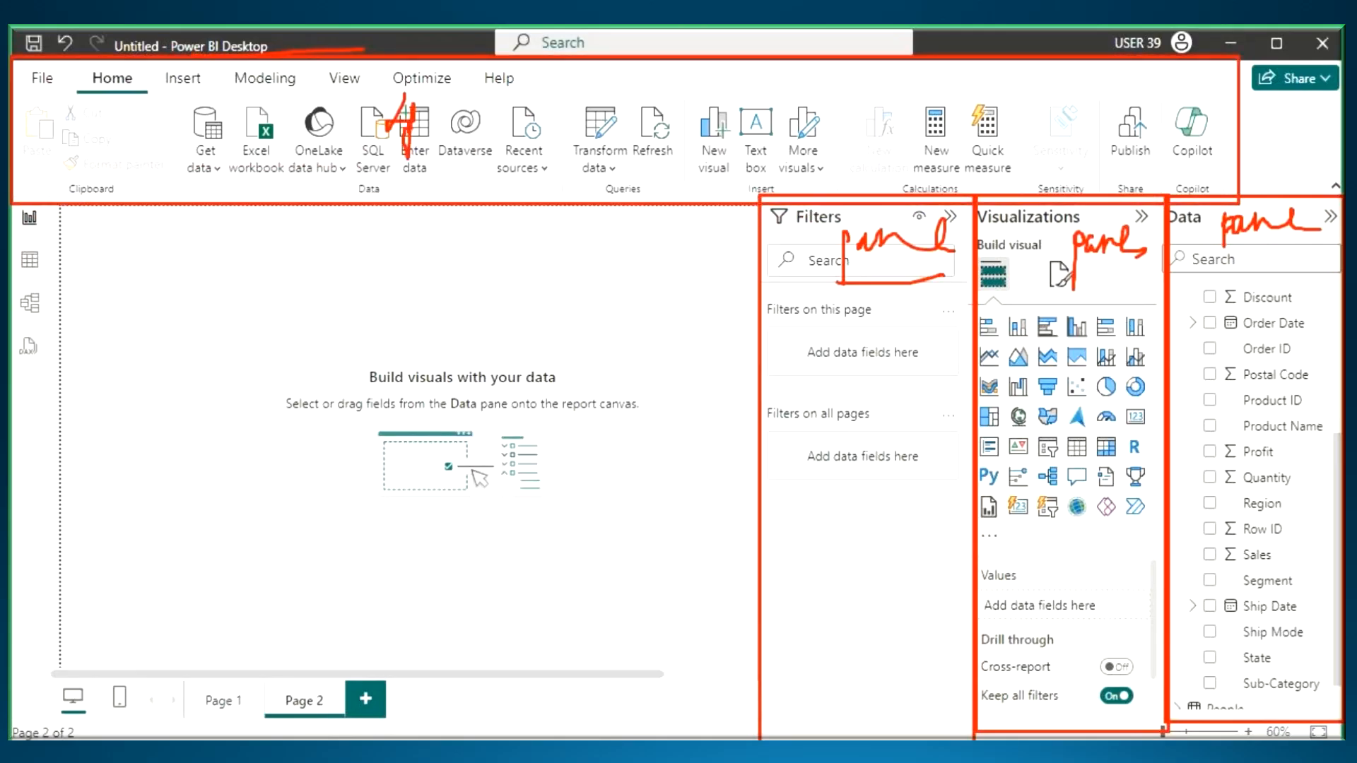
mouse_move(435, 109)
left_mouse_down()
mouse_move(492, 102)
mouse_move(468, 140)
left_mouse_up()
left_click_drag(507, 142, 562, 136)
- Circle the Report, Table, Model and DAX query view icons with the annotation pen and mark lines between them
mouse_move(50, 254)
left_mouse_down()
mouse_move(31, 378)
mouse_move(57, 201)
mouse_move(38, 209)
mouse_move(72, 231)
left_mouse_up()
left_click_drag(21, 267, 61, 263)
left_click_drag(25, 320, 75, 313)
left_click_drag(16, 380, 43, 375)
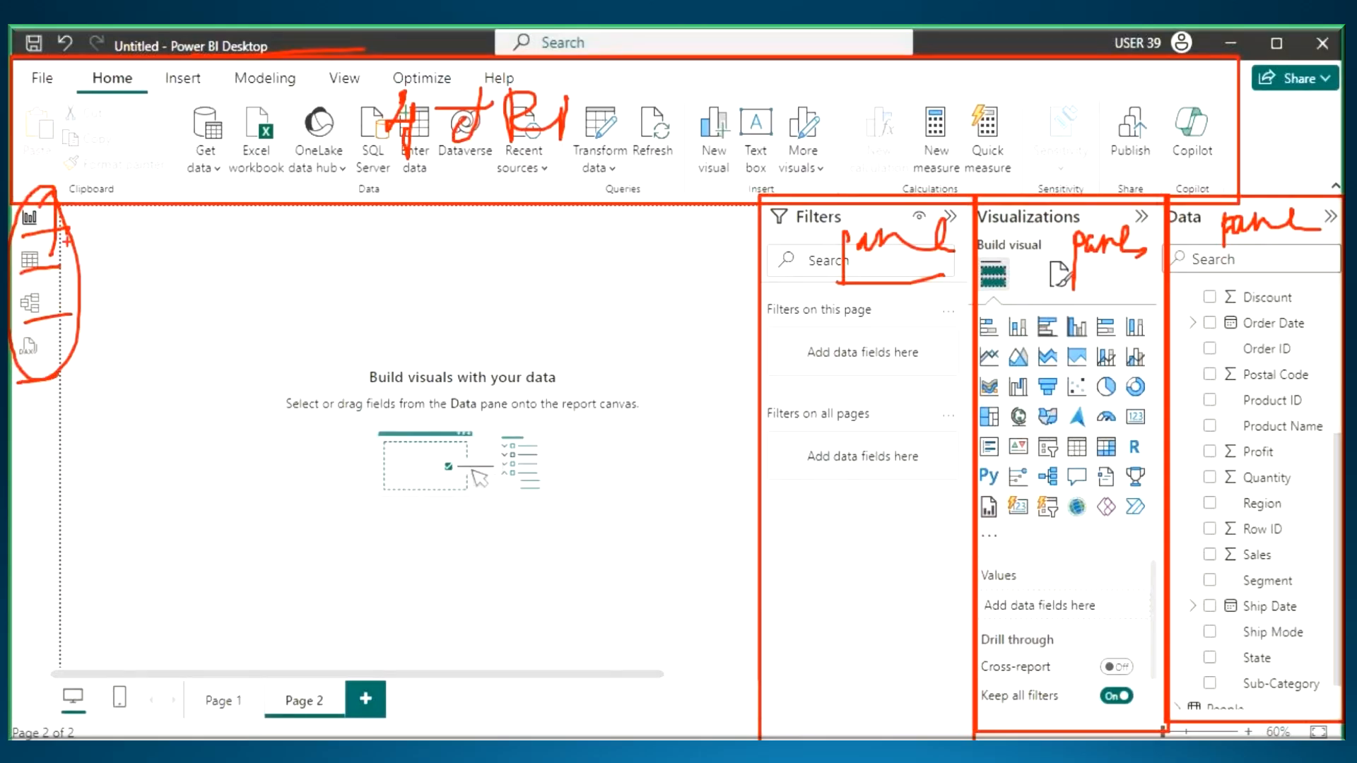
- Frame the report canvas and number it 6, underline its name, and frame the page tabs area, numbering it 7
left_click_drag(62, 201, 769, 685)
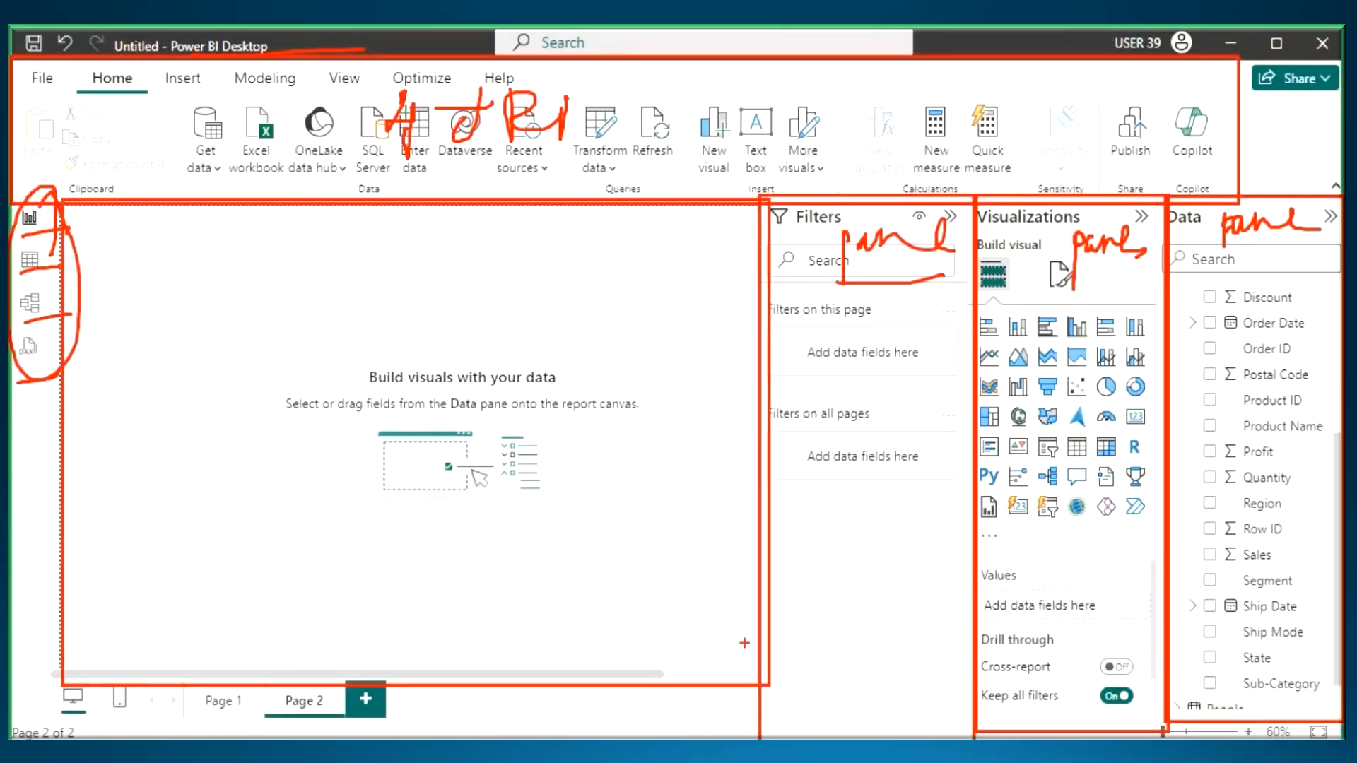
left_click_drag(571, 427, 648, 433)
mouse_move(152, 680)
left_mouse_down()
mouse_move(725, 728)
mouse_move(771, 681)
left_mouse_up()
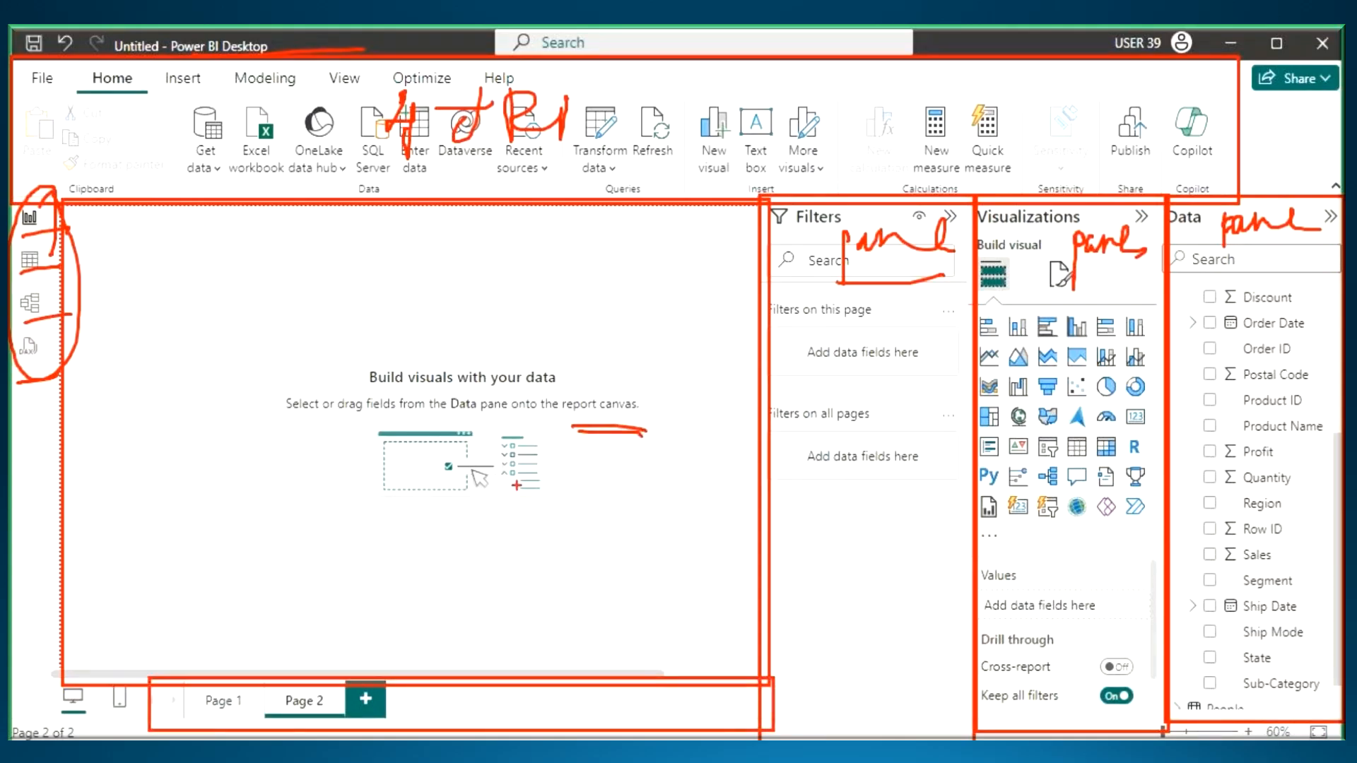
left_click_drag(483, 276, 437, 345)
left_click_drag(456, 675, 427, 709)
mouse_move(412, 698)
left_mouse_down()
mouse_move(498, 684)
mouse_move(488, 739)
mouse_move(424, 636)
left_mouse_up()
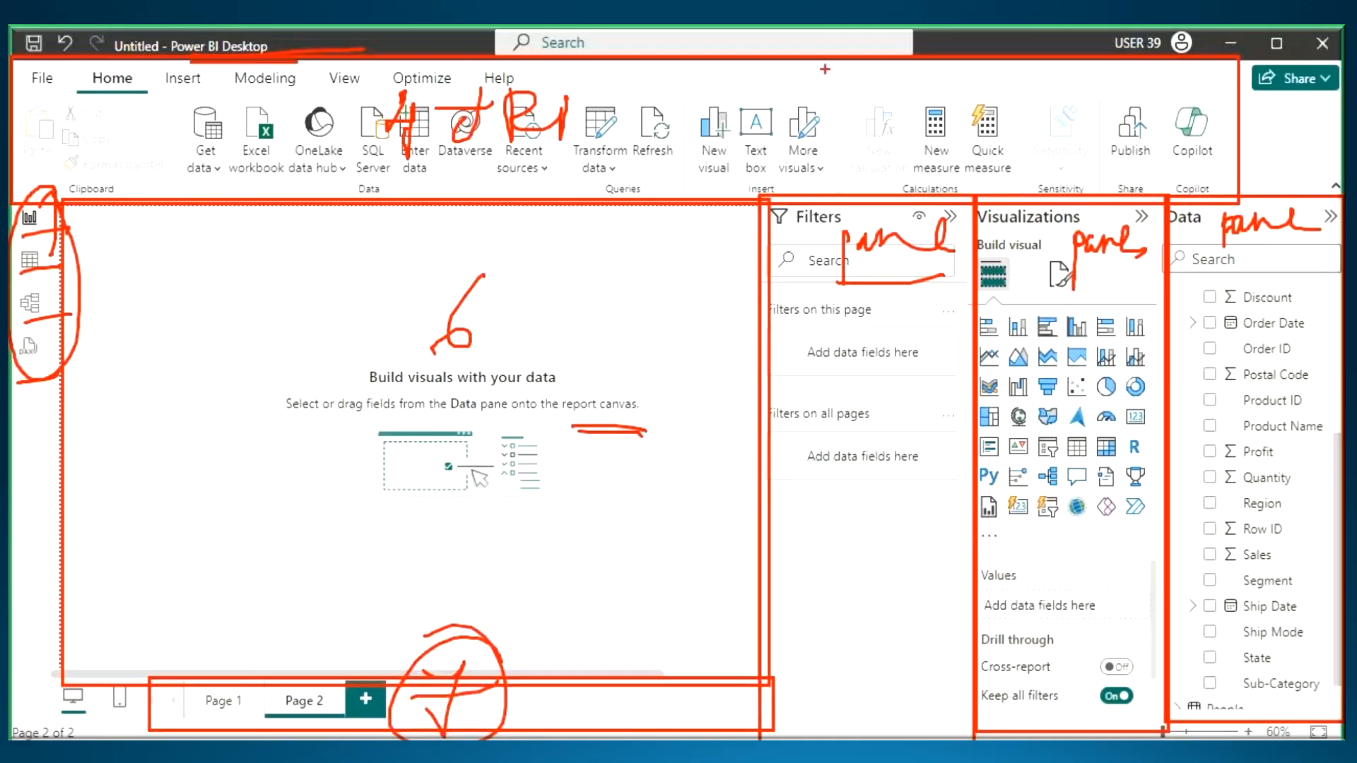
- Switch to the Notepad notes and add the numbered item "1. Data Pane" below the User Interface heading
key("alt+Tab")
key("Return")
key("Return")
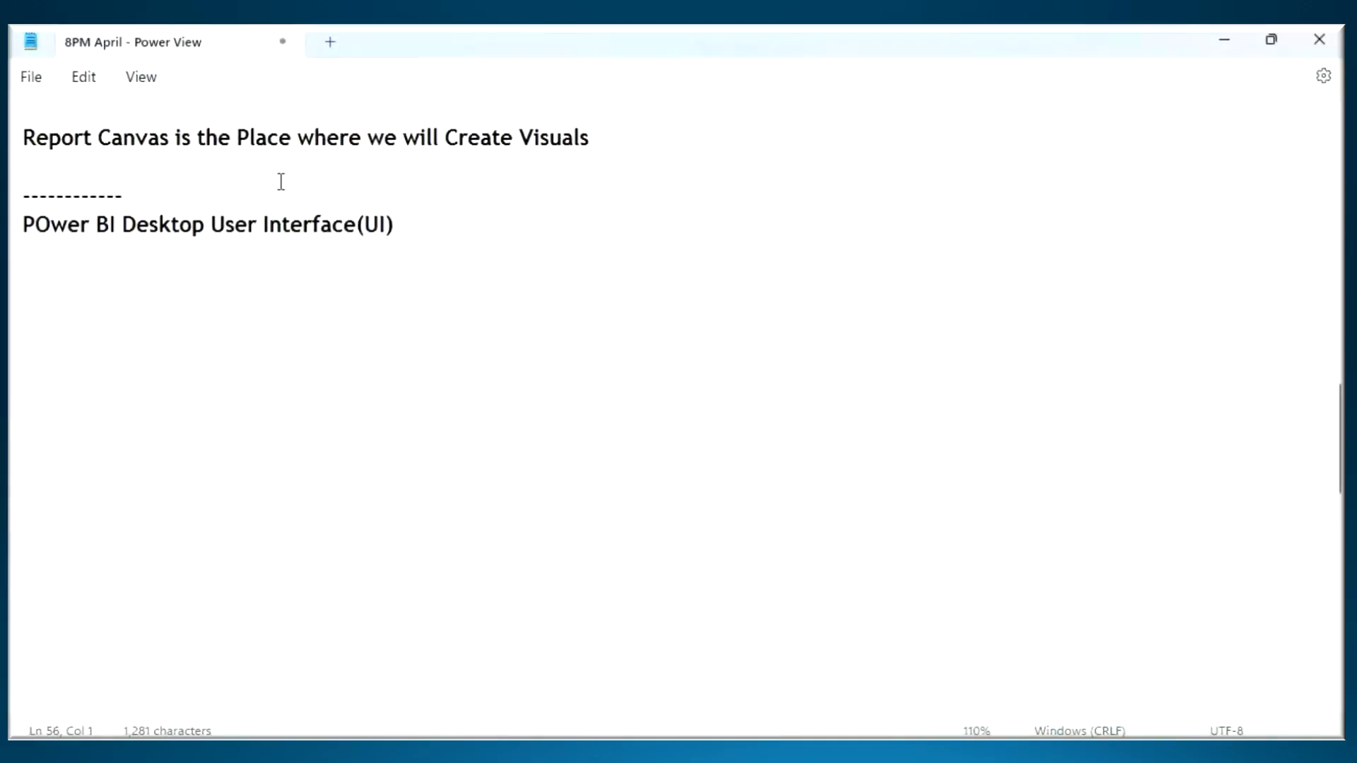
type("1. Data Pane")
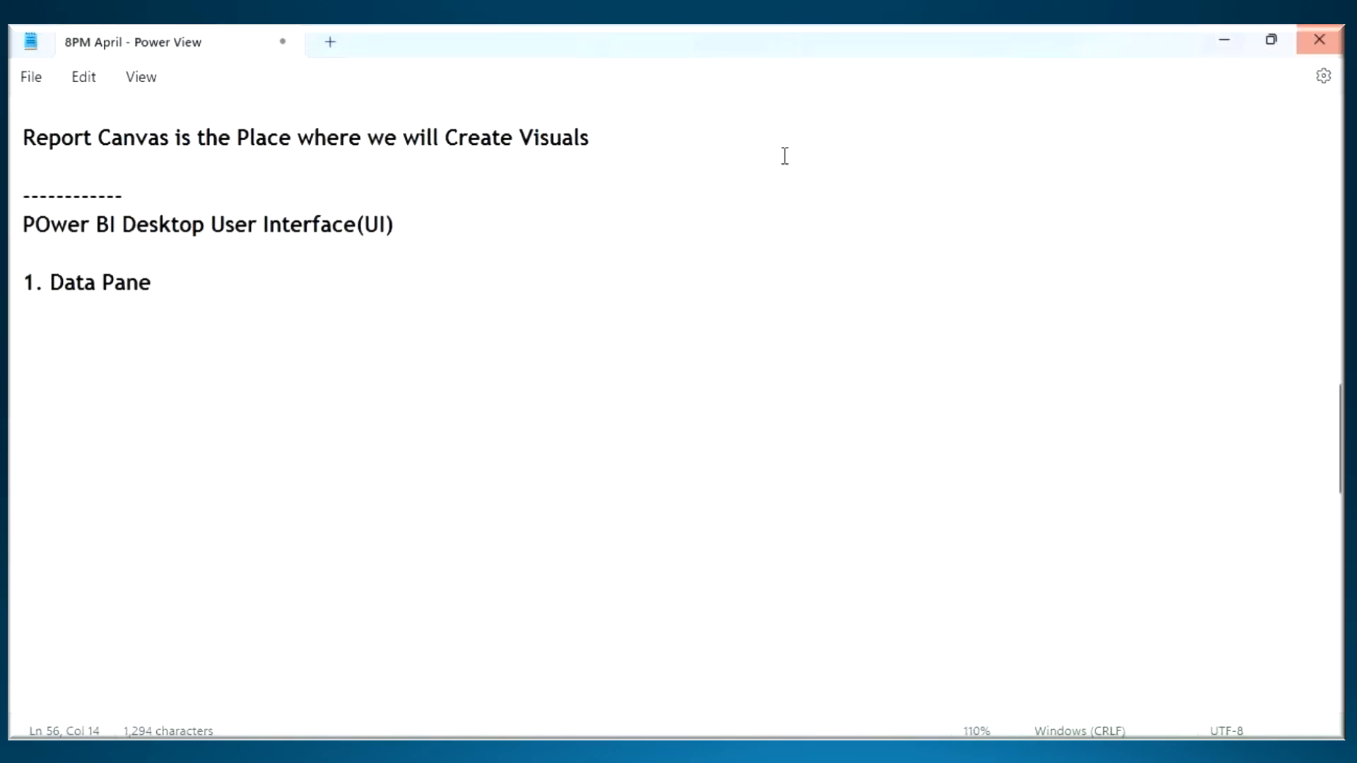
- Switch to Power BI Desktop and collapse the Orders table in the Data pane so only table names are listed
key("alt+Tab")
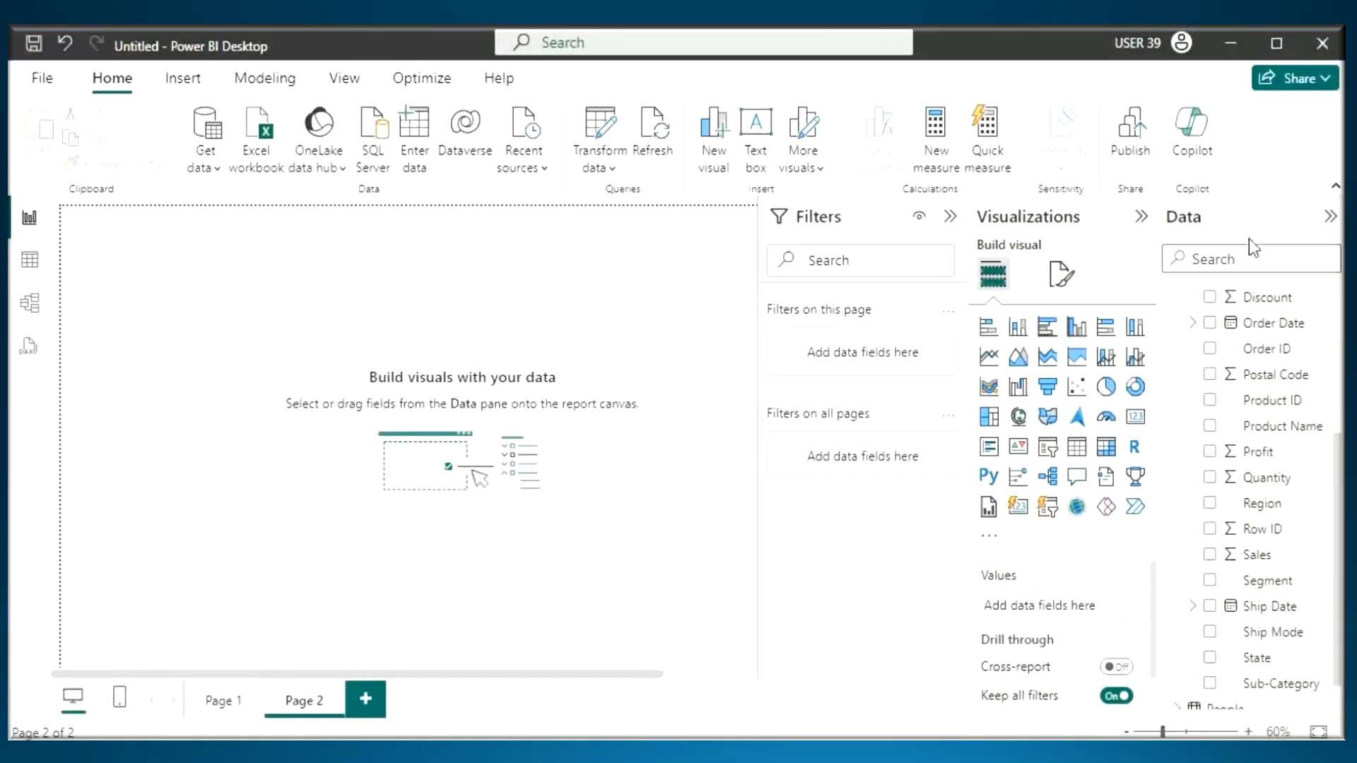
scroll(1175, 407, "up", 4)
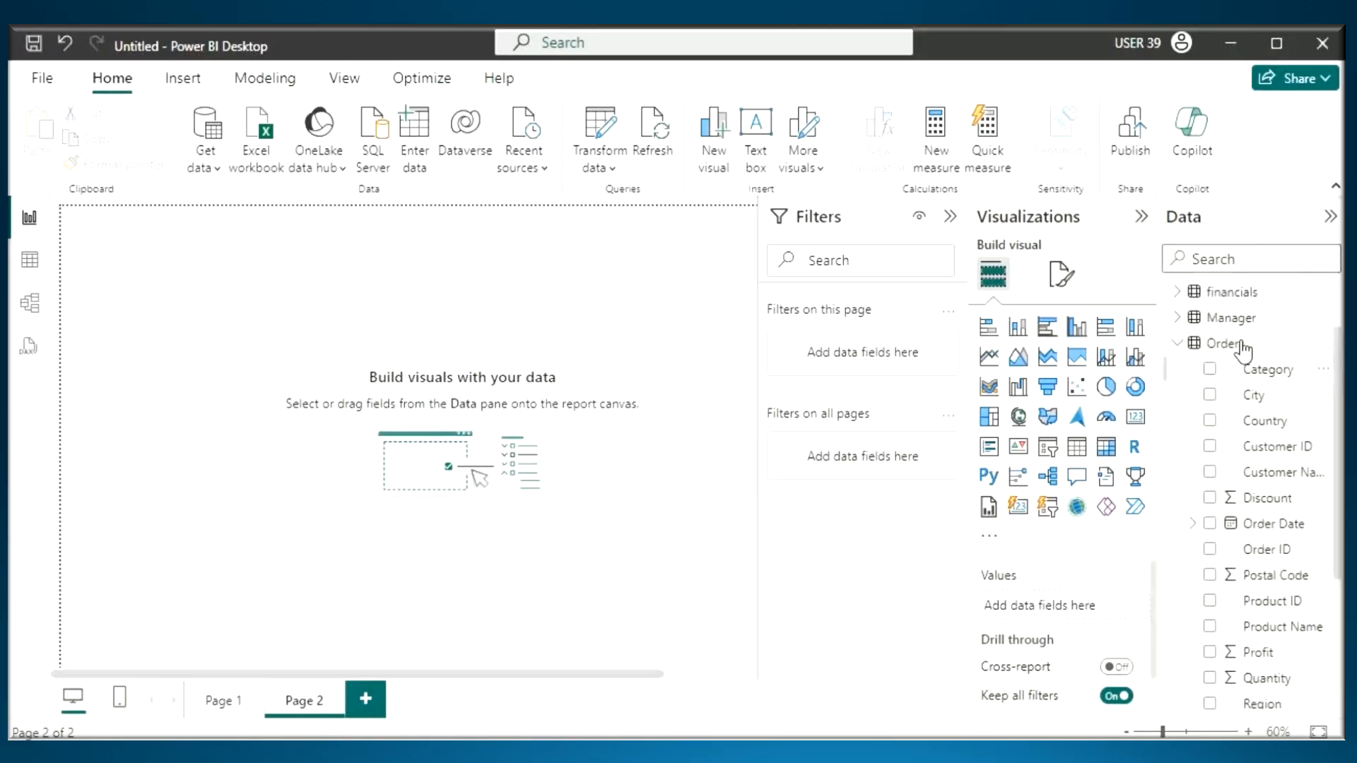
left_click(1175, 400)
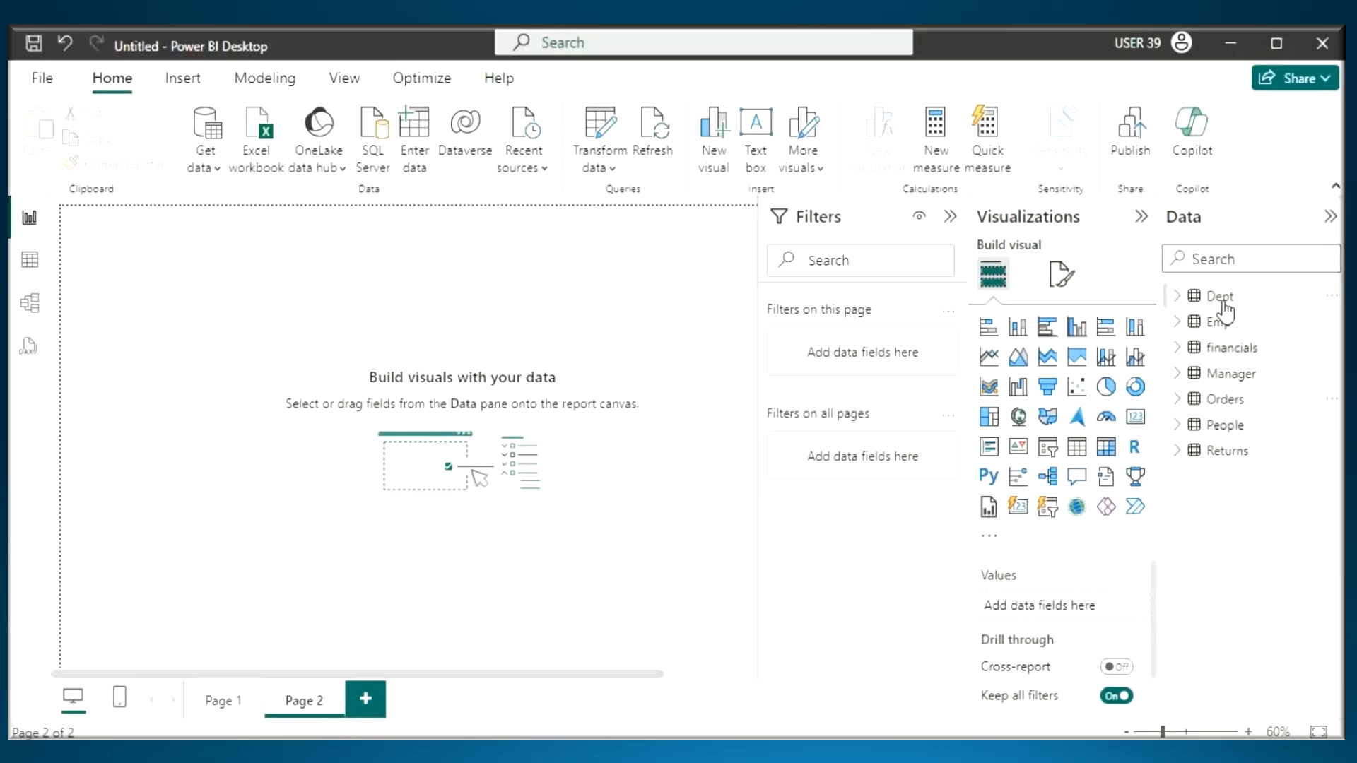
- Box the Model view icon, circle the Data pane's tables, draw an arrow from them to "Build visuals", and clear the annotations
key("ctrl+2")
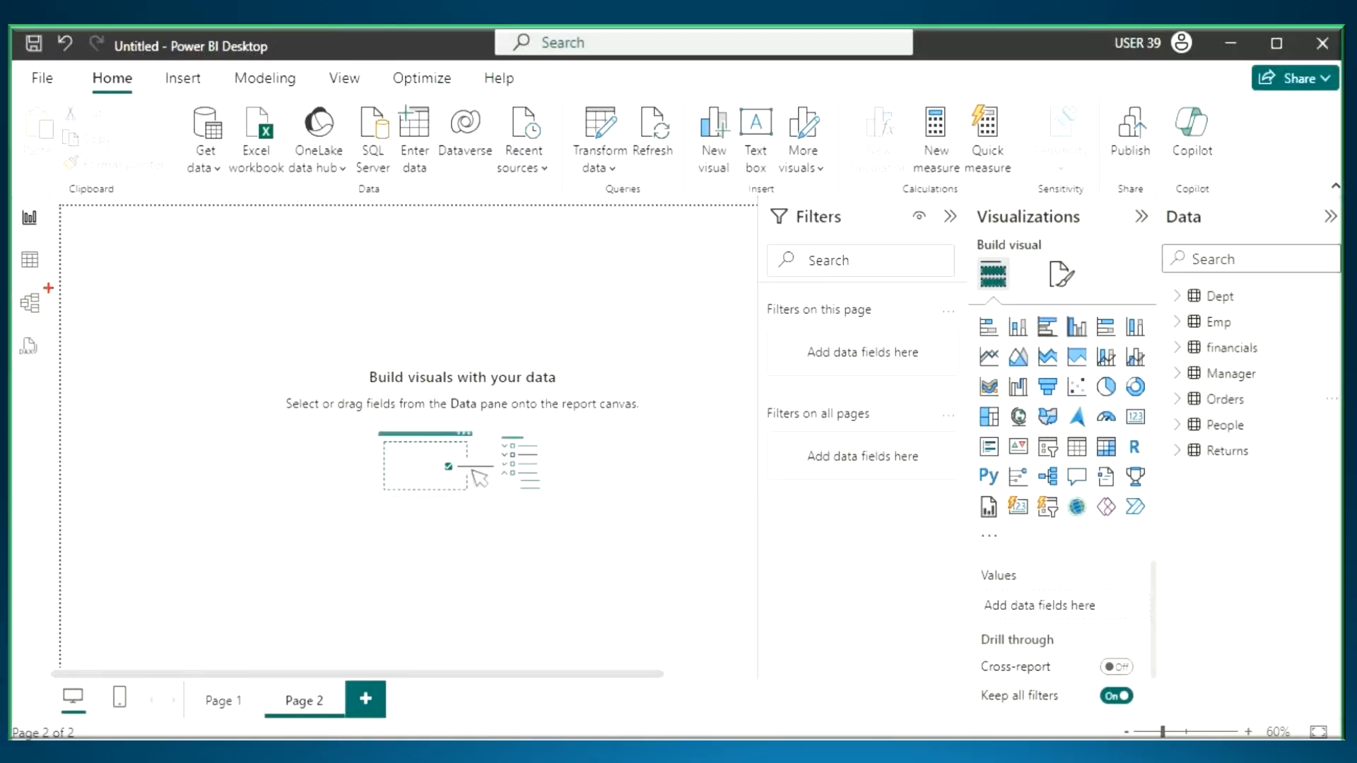
mouse_move(57, 281)
left_mouse_down()
mouse_move(12, 284)
mouse_move(51, 283)
left_mouse_up()
left_click_drag(1160, 147, 1179, 183)
mouse_move(1185, 157)
left_mouse_down()
mouse_move(1182, 197)
mouse_move(1216, 229)
mouse_move(1245, 230)
left_mouse_up()
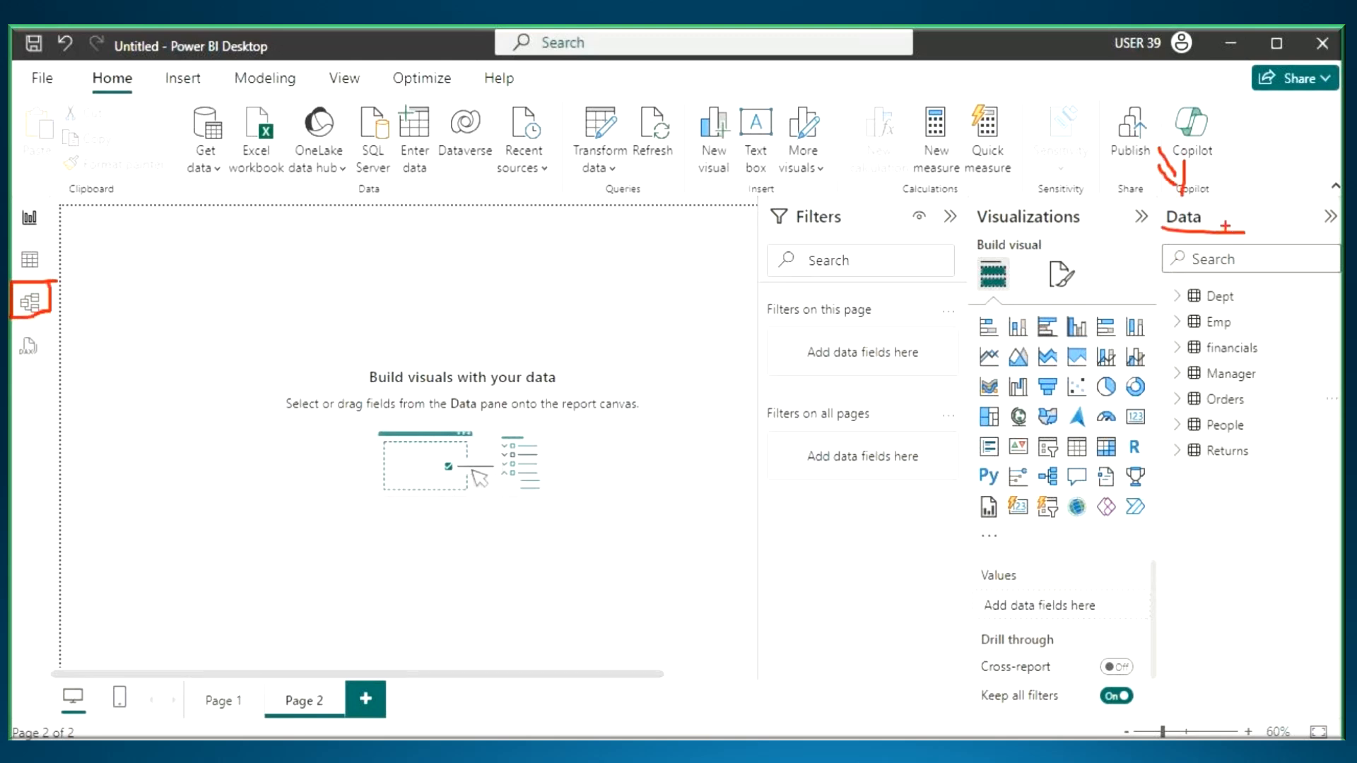
mouse_move(1292, 296)
left_mouse_down()
mouse_move(1181, 468)
mouse_move(1266, 329)
mouse_move(435, 363)
left_mouse_up()
mouse_move(431, 340)
left_mouse_down()
mouse_move(432, 354)
mouse_move(480, 357)
left_mouse_up()
left_click_drag(371, 386, 446, 389)
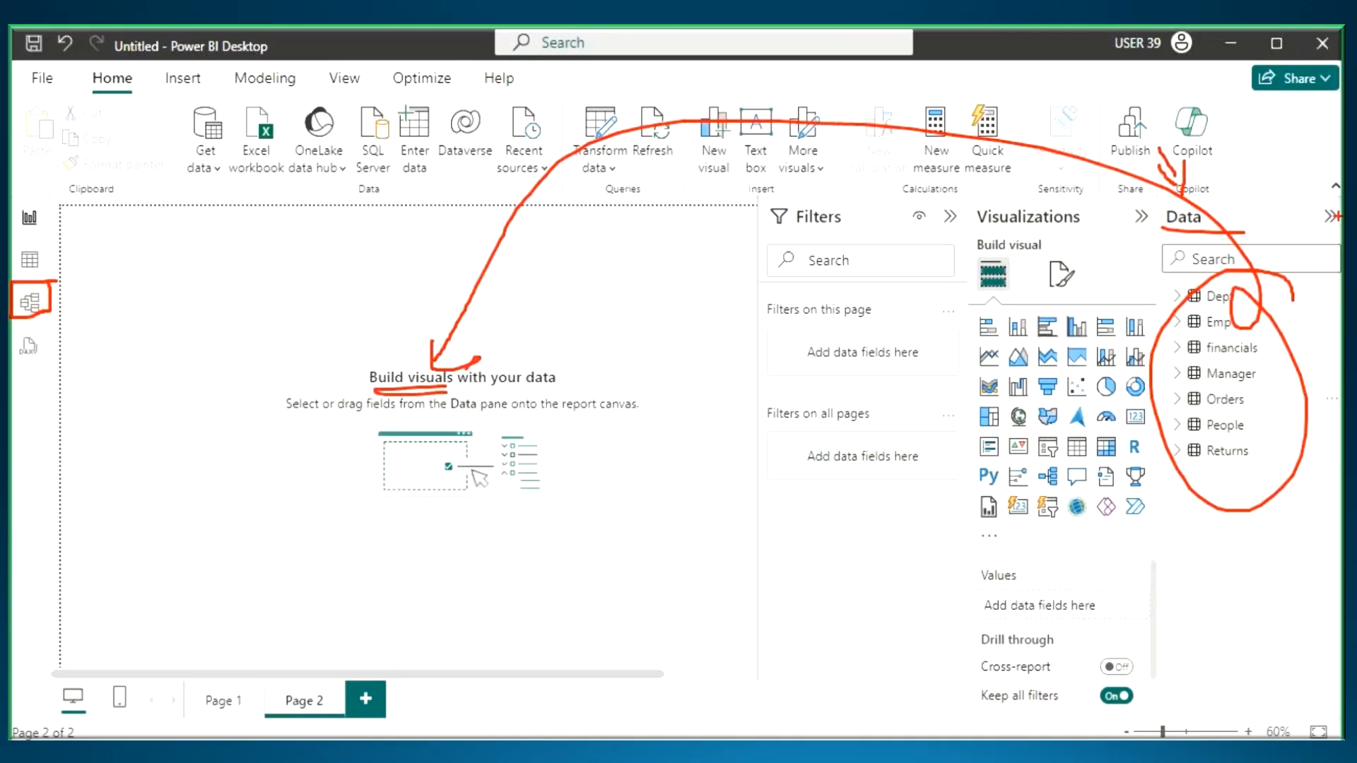
key("Escape")
- Switch to the Notepad notes and add "Data Pane will Show List of Tables we Loaded into Power Pivot ." below the Data Pane item
key("alt+Tab")
left_click_drag(52, 282, 164, 299)
key("ctrl+c")
left_click(36, 325)
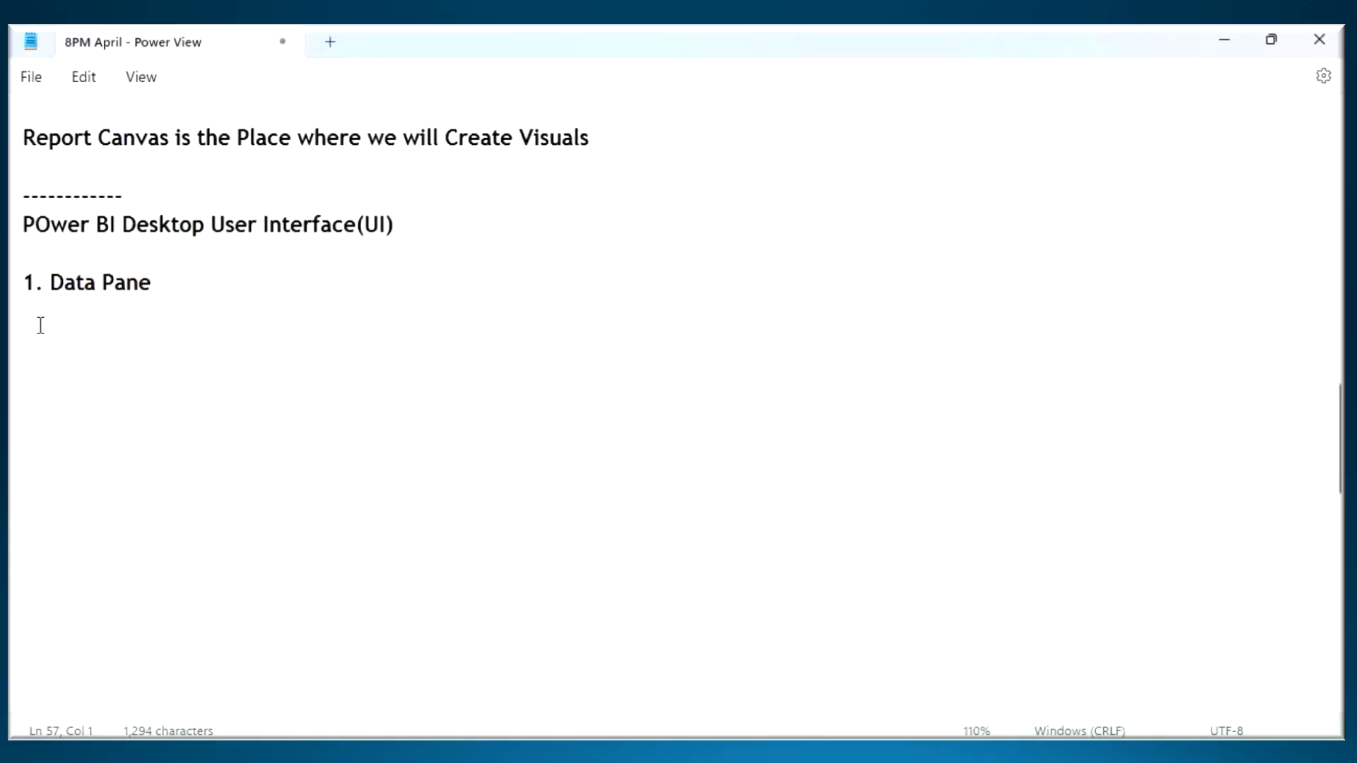
key("Return")
key("ctrl+v")
key("Return")
type("will Show ")
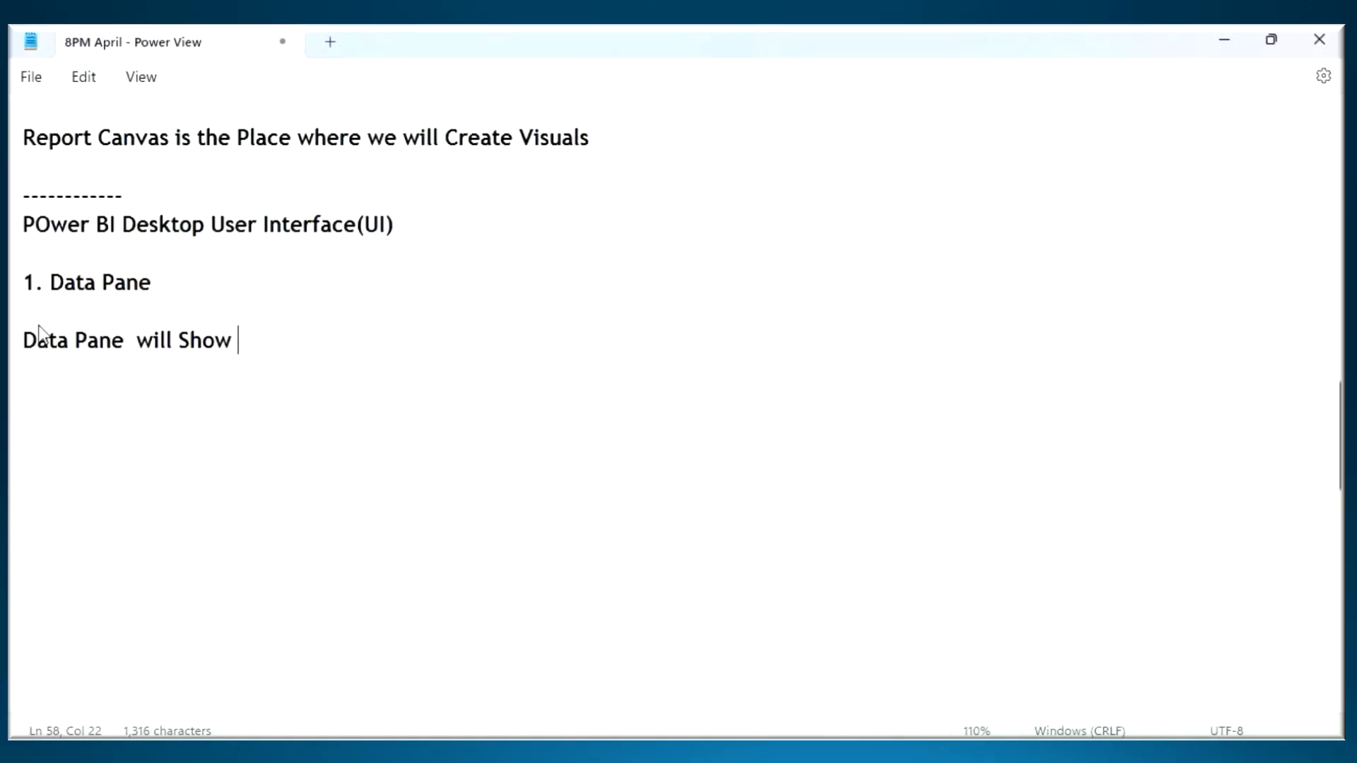
type("List of ")
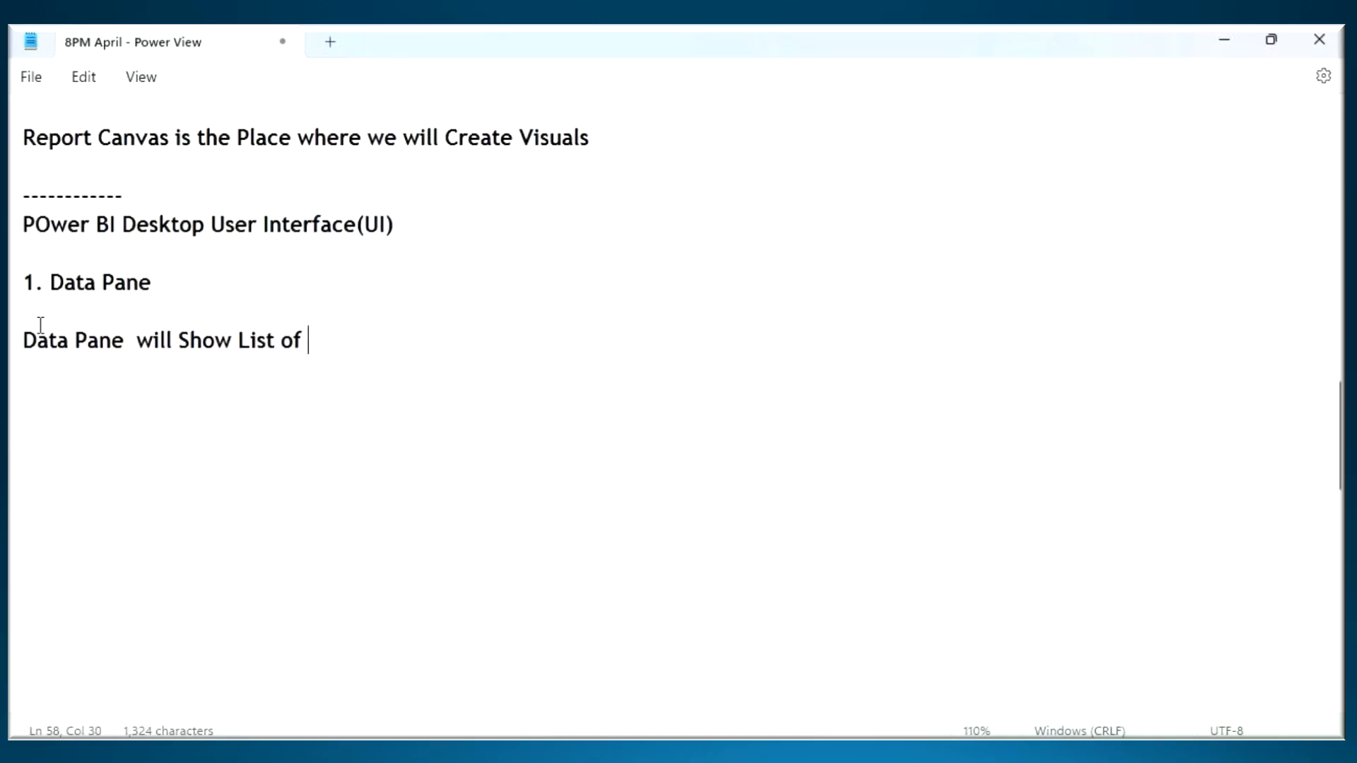
type("Tables we Lo")
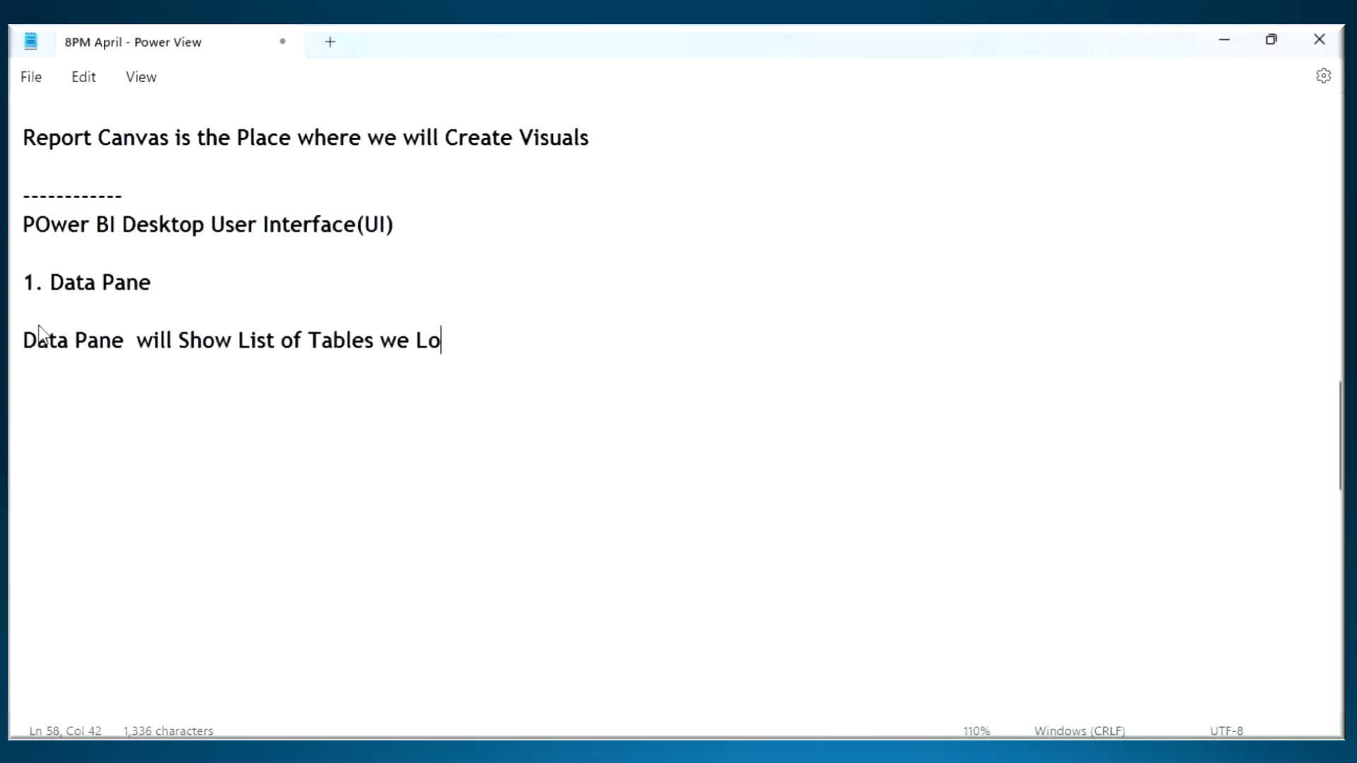
type("aded into P")
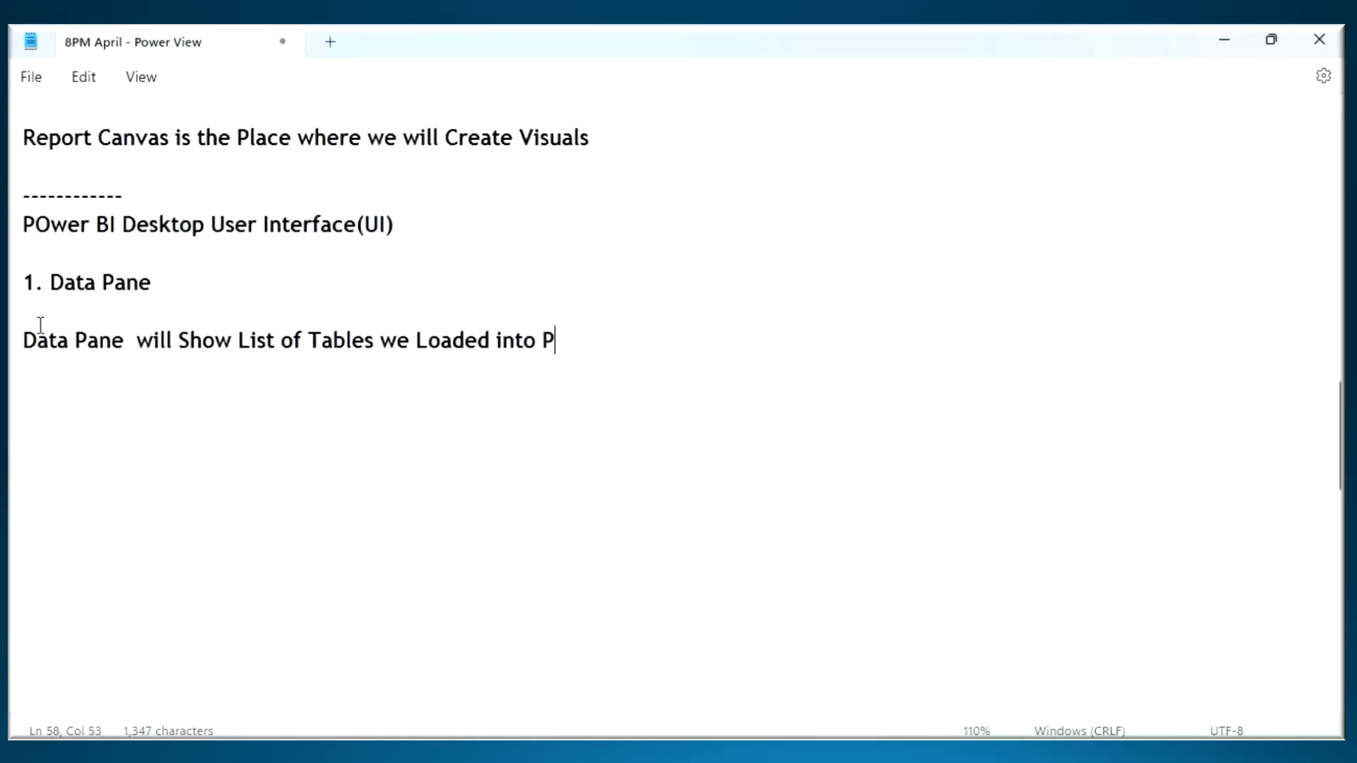
type("ower Pivot .")
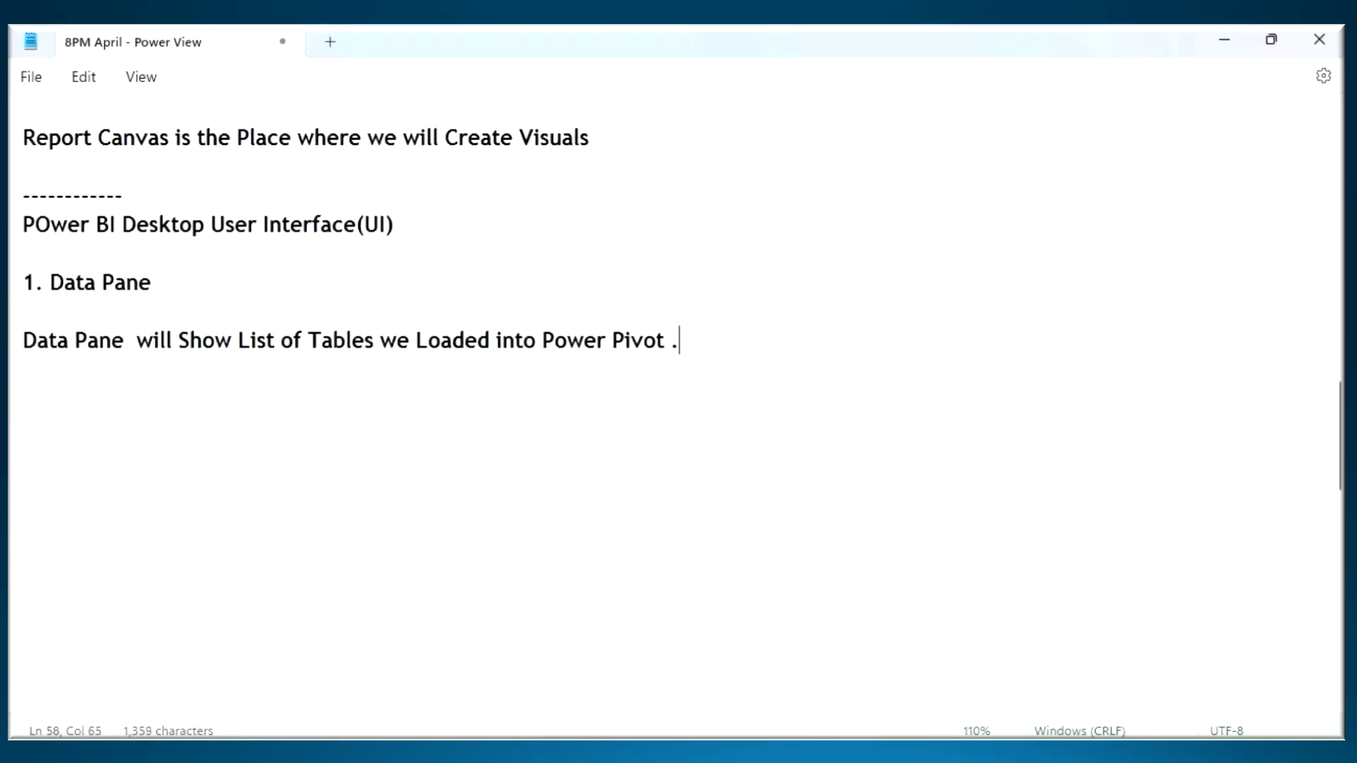
- Switch to Power BI Desktop, examine the loaded tables in Model view, and return to Report view
key("alt+Tab")
left_click(29, 303)
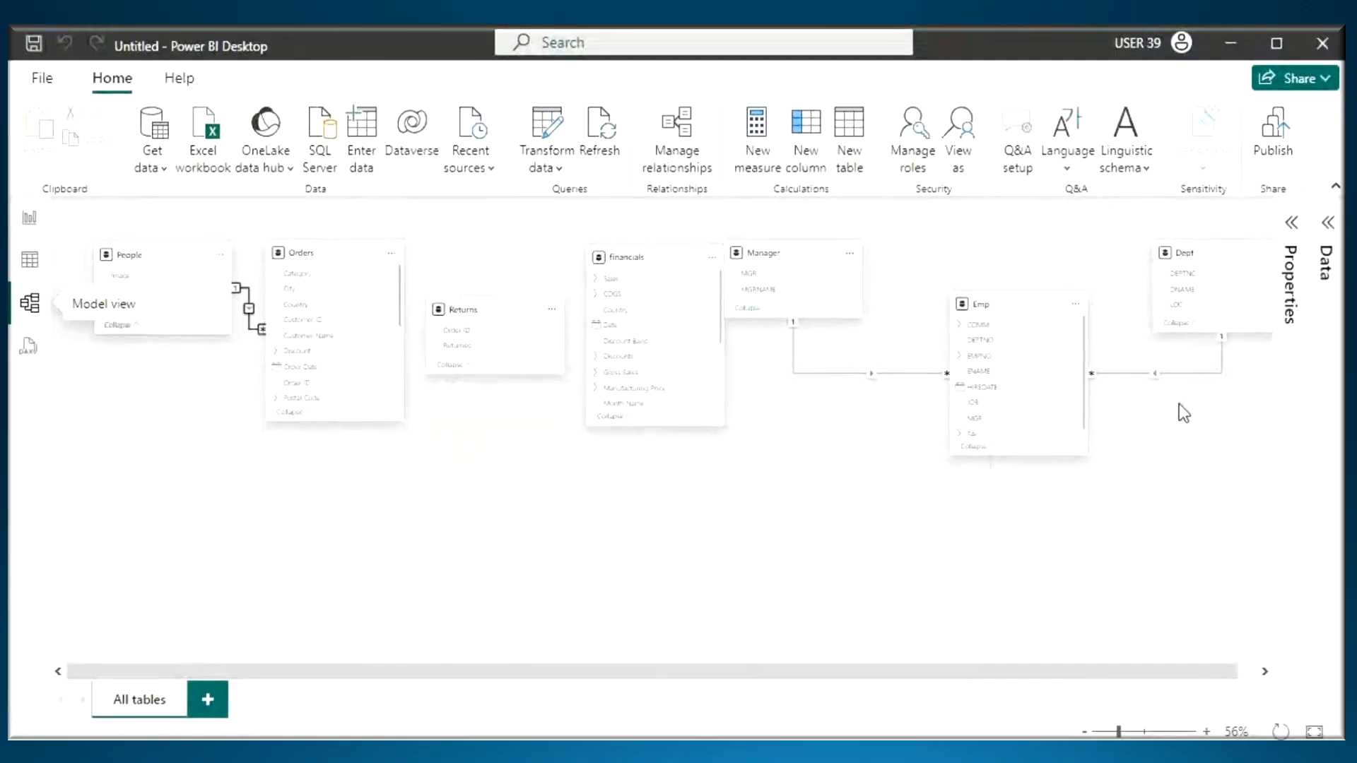
left_click(29, 218)
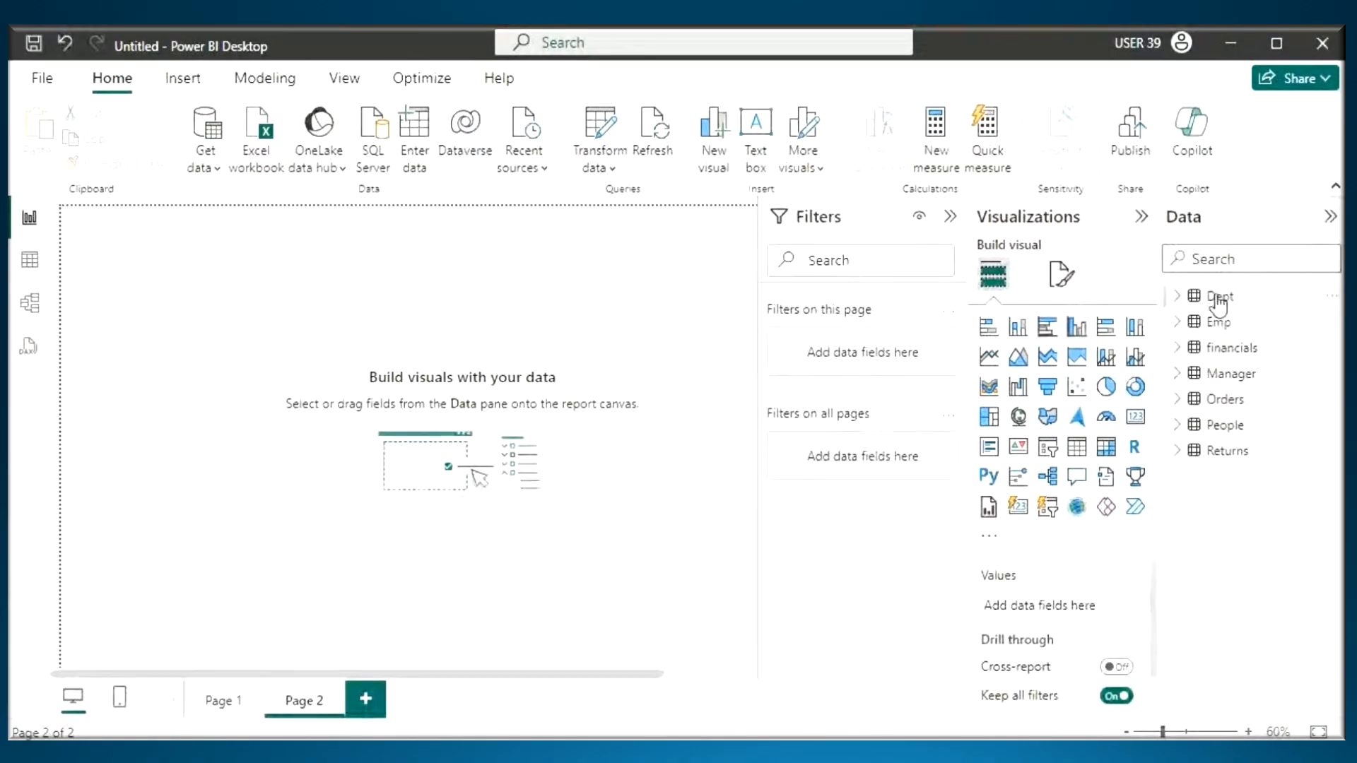
- Underline the Dept table in the Data pane and draw an arrow from "A" down to "Z" beside the table list
key("ctrl+2")
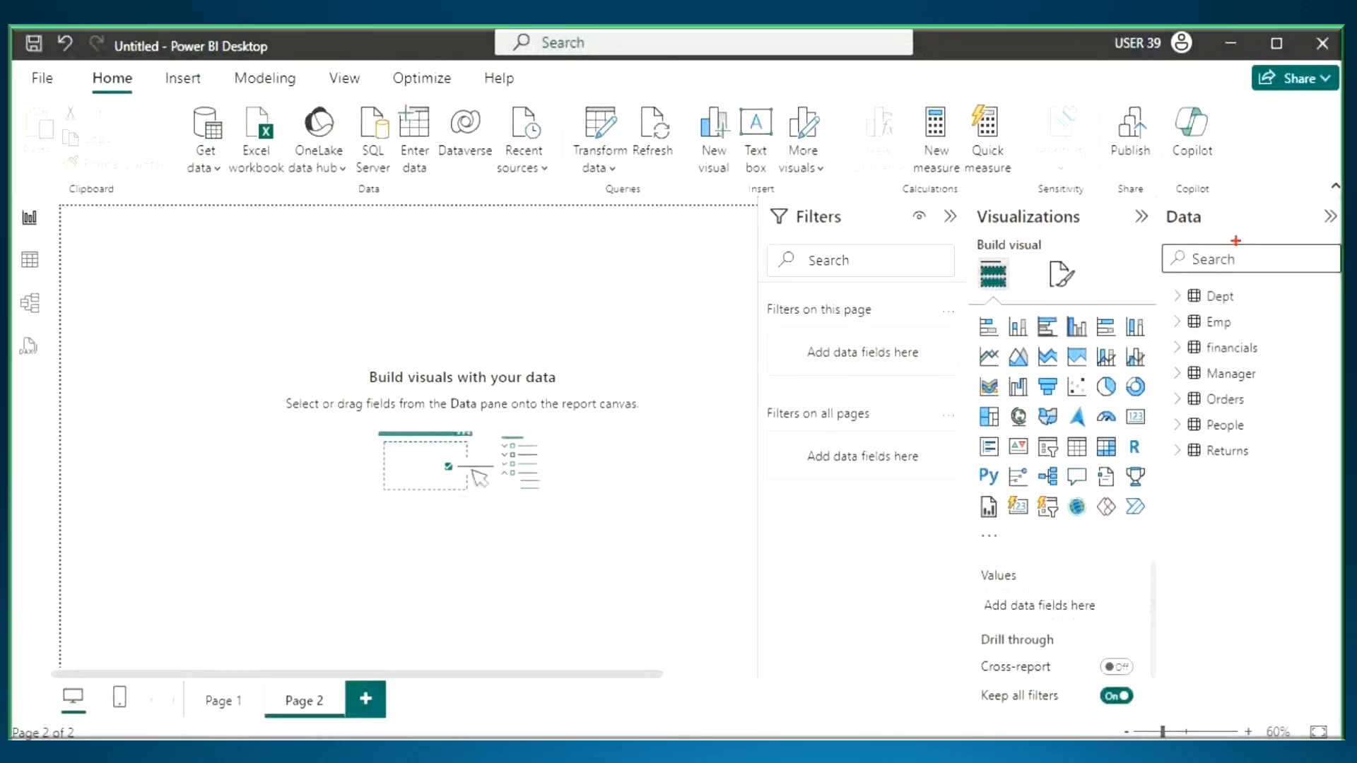
mouse_move(1235, 229)
left_mouse_down()
mouse_move(1238, 273)
mouse_move(1260, 244)
left_mouse_up()
mouse_move(1210, 308)
left_mouse_down()
mouse_move(1249, 308)
mouse_move(1283, 279)
mouse_move(1294, 320)
mouse_move(1299, 302)
left_mouse_up()
mouse_move(1288, 342)
left_mouse_down()
mouse_move(1302, 459)
mouse_move(1313, 421)
mouse_move(1299, 475)
left_mouse_up()
mouse_move(1276, 488)
left_mouse_down()
mouse_move(1281, 527)
mouse_move(1343, 526)
left_mouse_up()
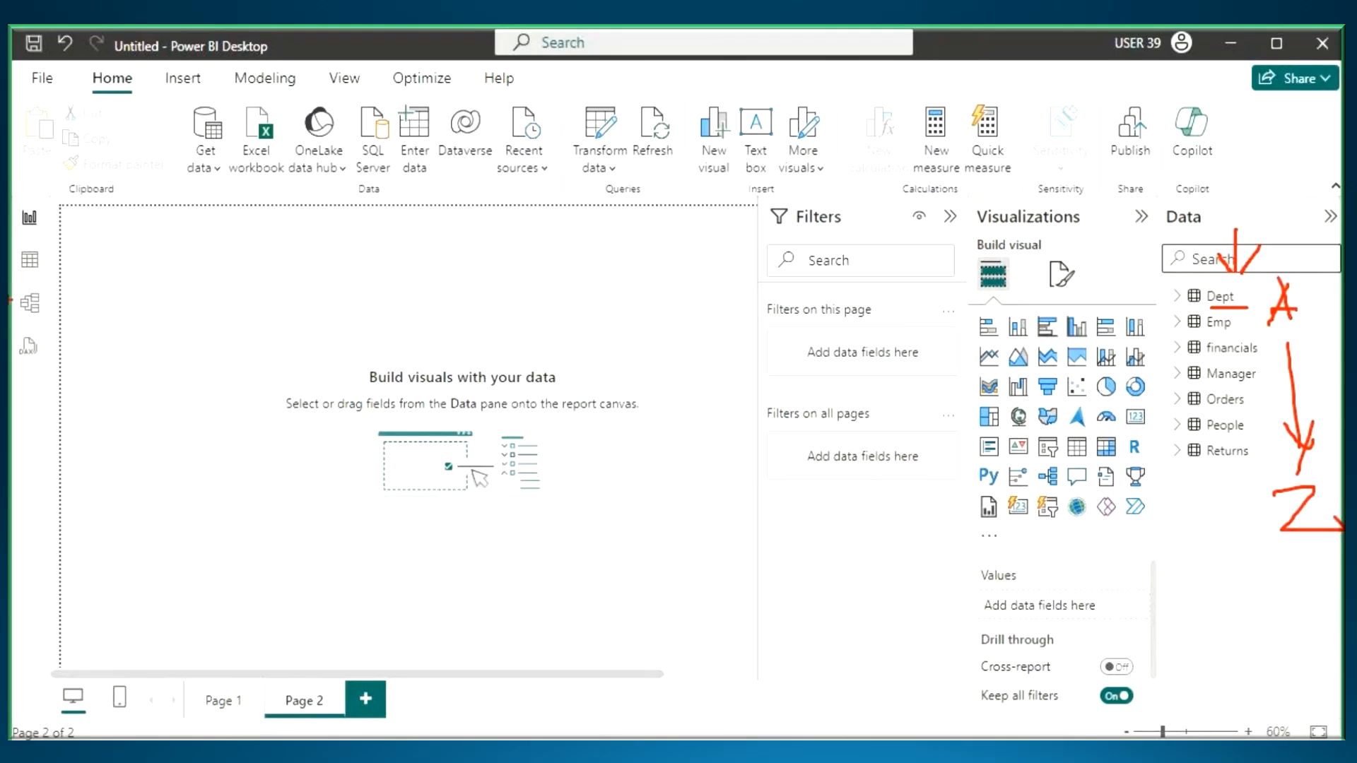
- Examine the Orders table's column order in Table view by selecting Row ID, Order ID and Order Date, and return to Report view
left_click(29, 259)
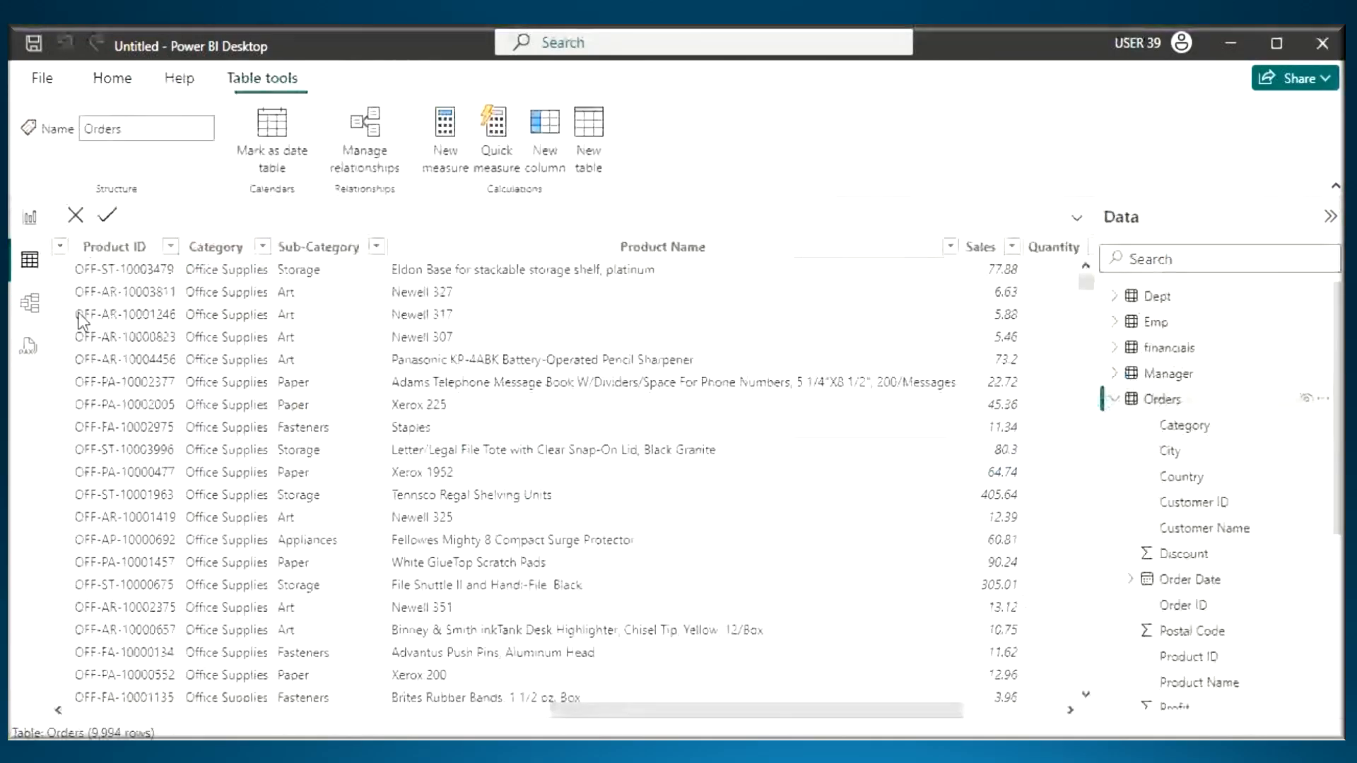
left_click_drag(634, 718, 61, 702)
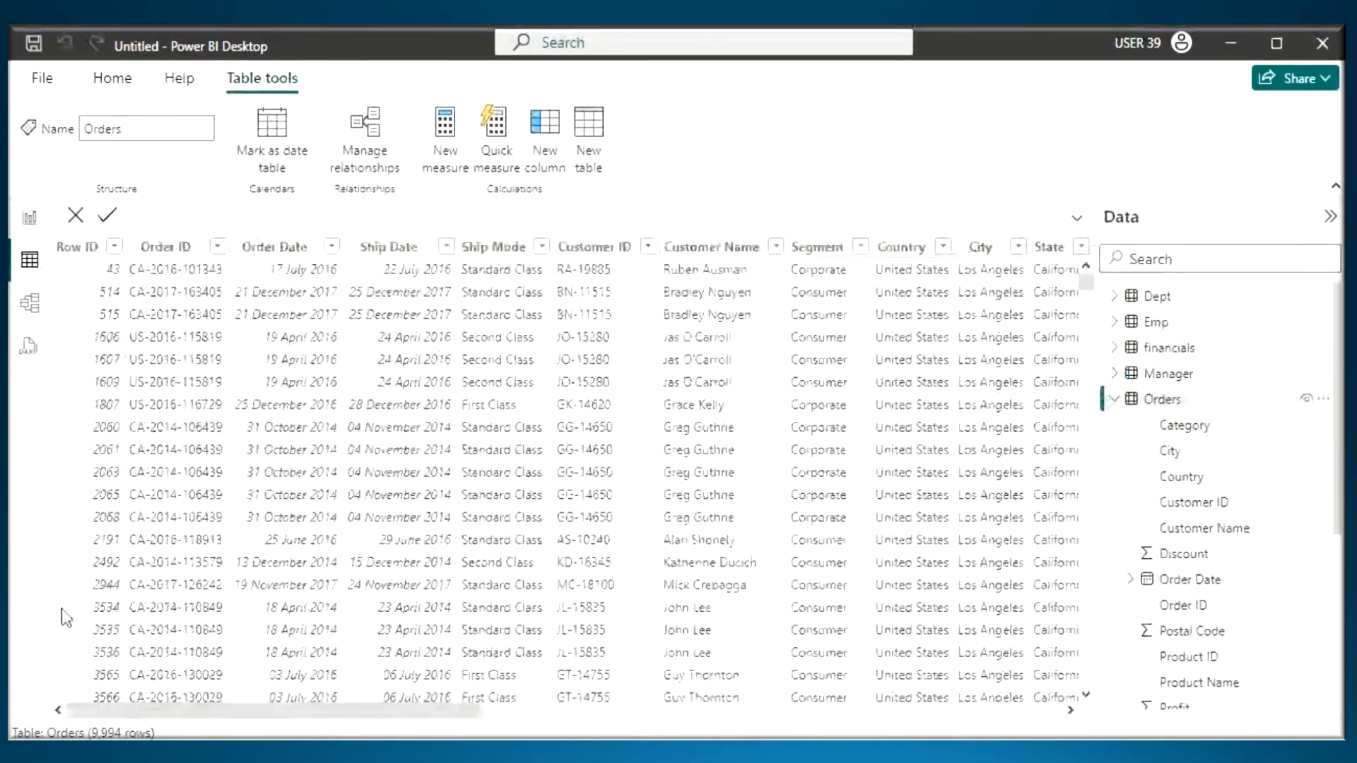
left_click(82, 256)
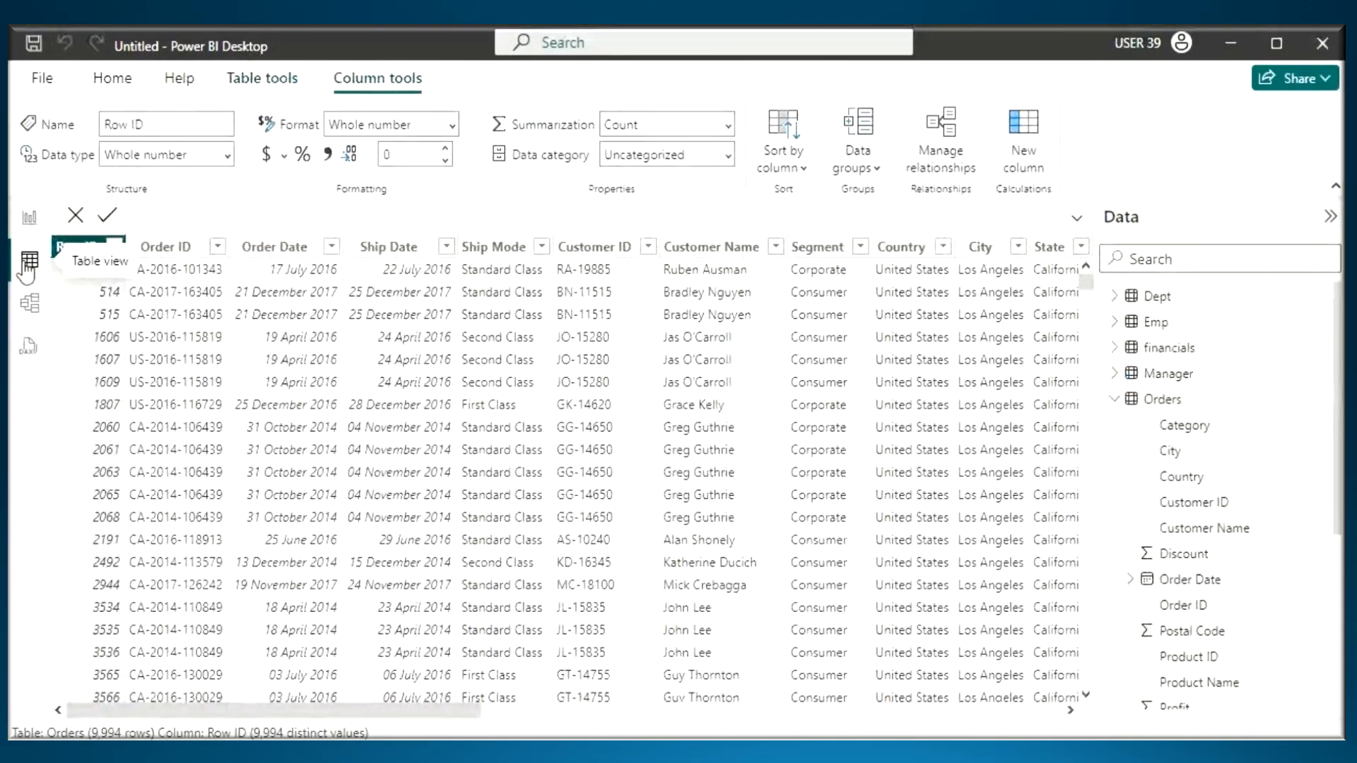
left_click(169, 249)
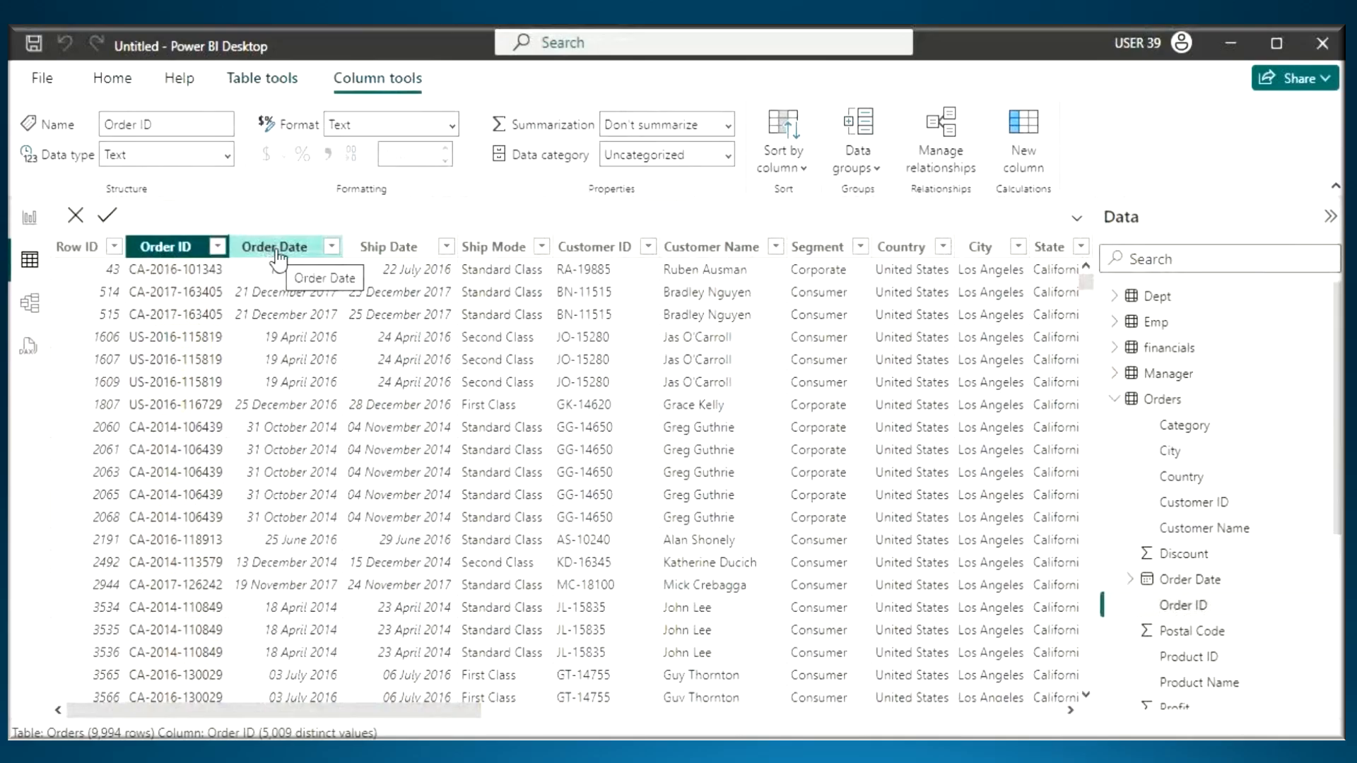
left_click(286, 248)
left_click(32, 224)
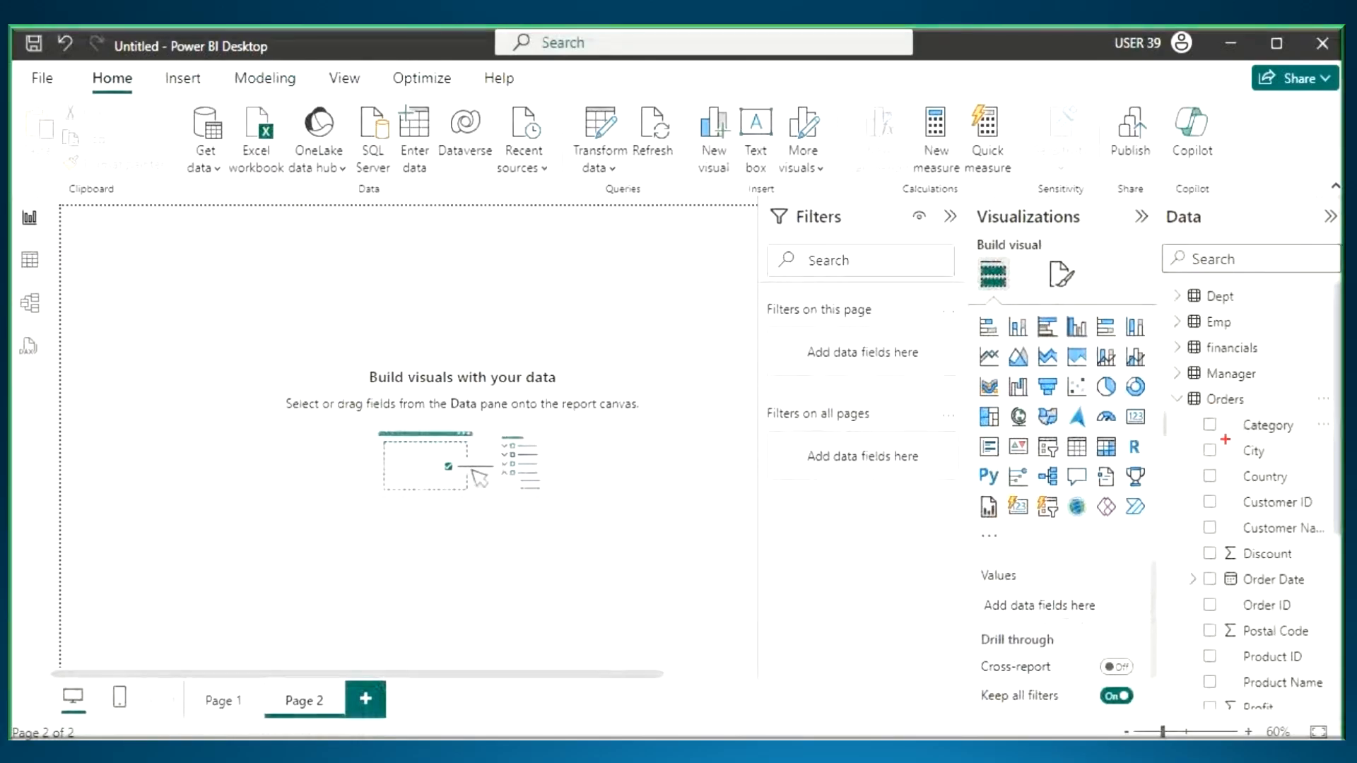
- Underline the Category column of the Orders table with an arrow pointing to it, clear the marks, and review the remaining columns
left_click_drag(1226, 439, 1336, 440)
left_click_drag(1265, 362, 1260, 421)
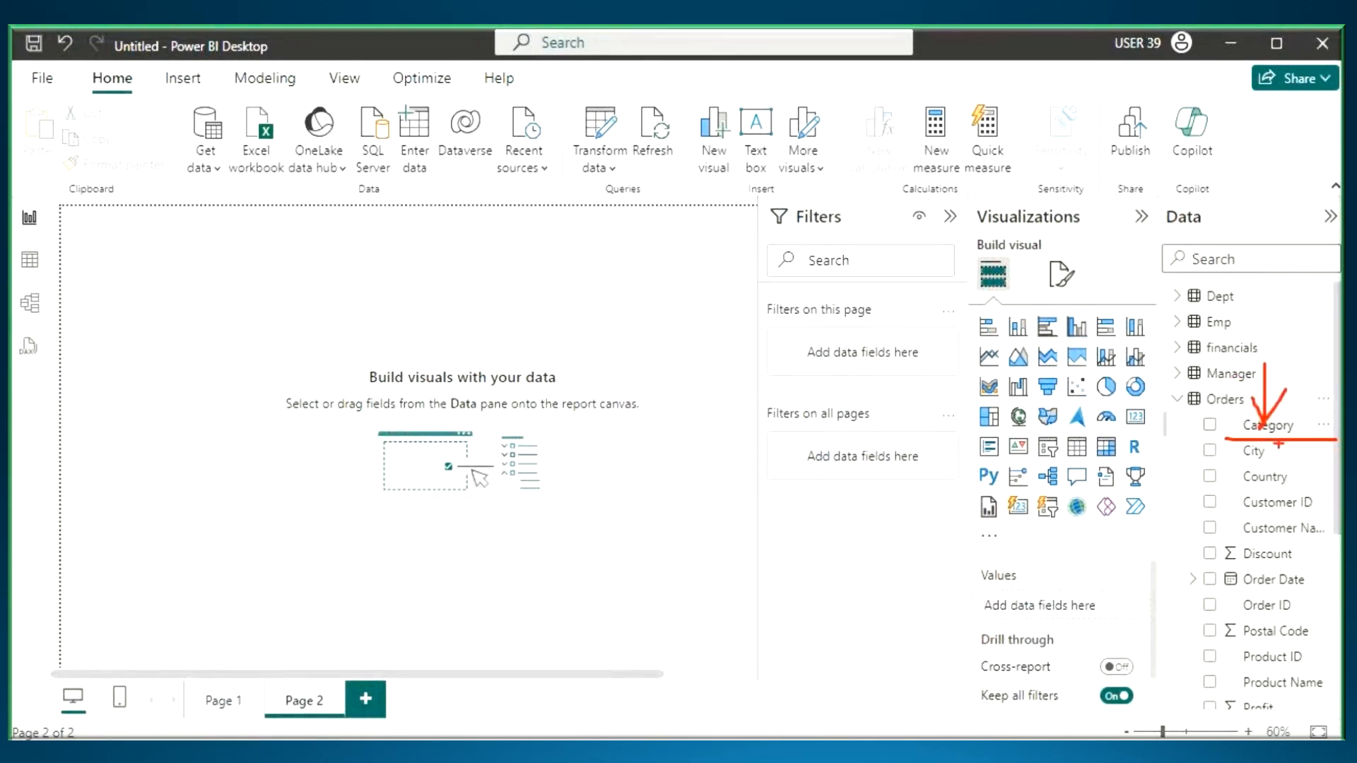
key("Escape")
scroll(1280, 445, "down", 3)
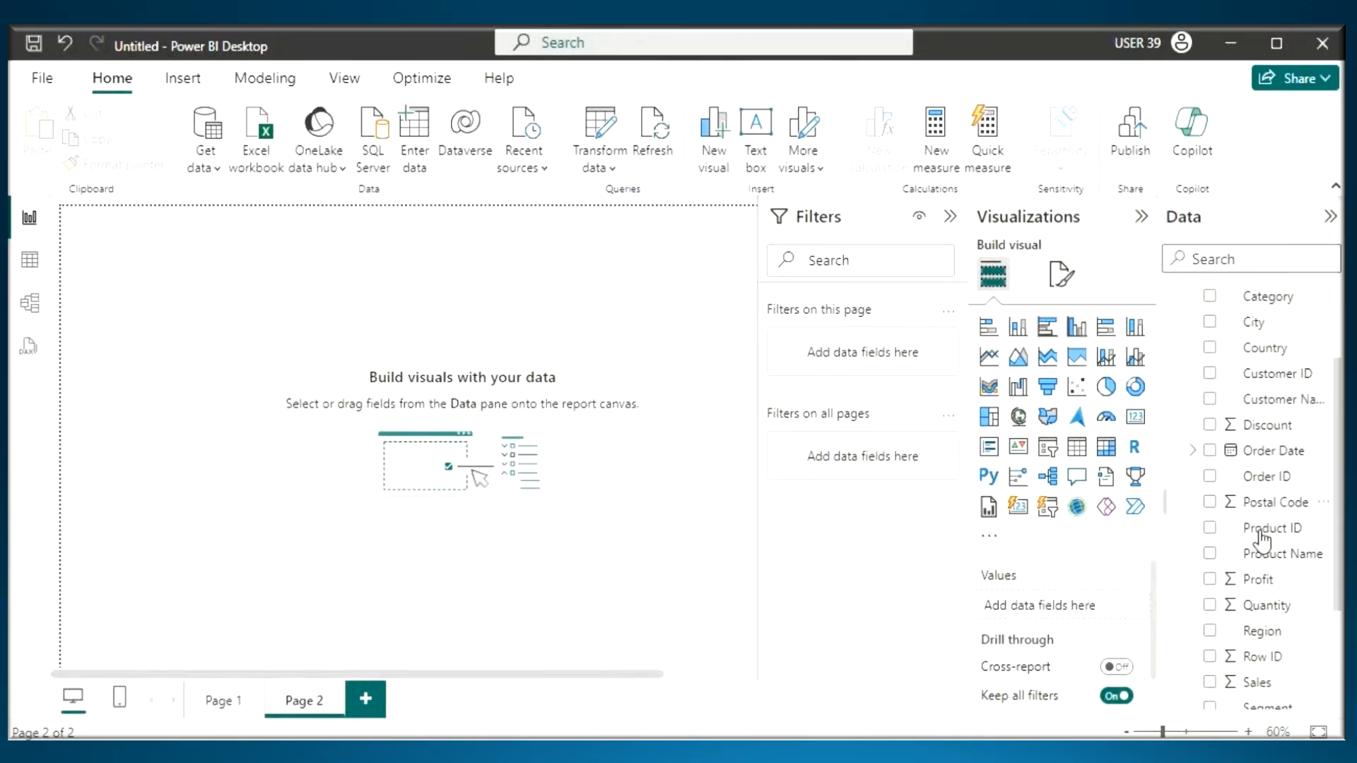
scroll(1218, 448, "up", 3)
- Switch to the Notepad notes and add "In Data Pane Tables and Columns will Be Sorted in Alphabatical Order" below the Data Pane description
key("alt+Tab")
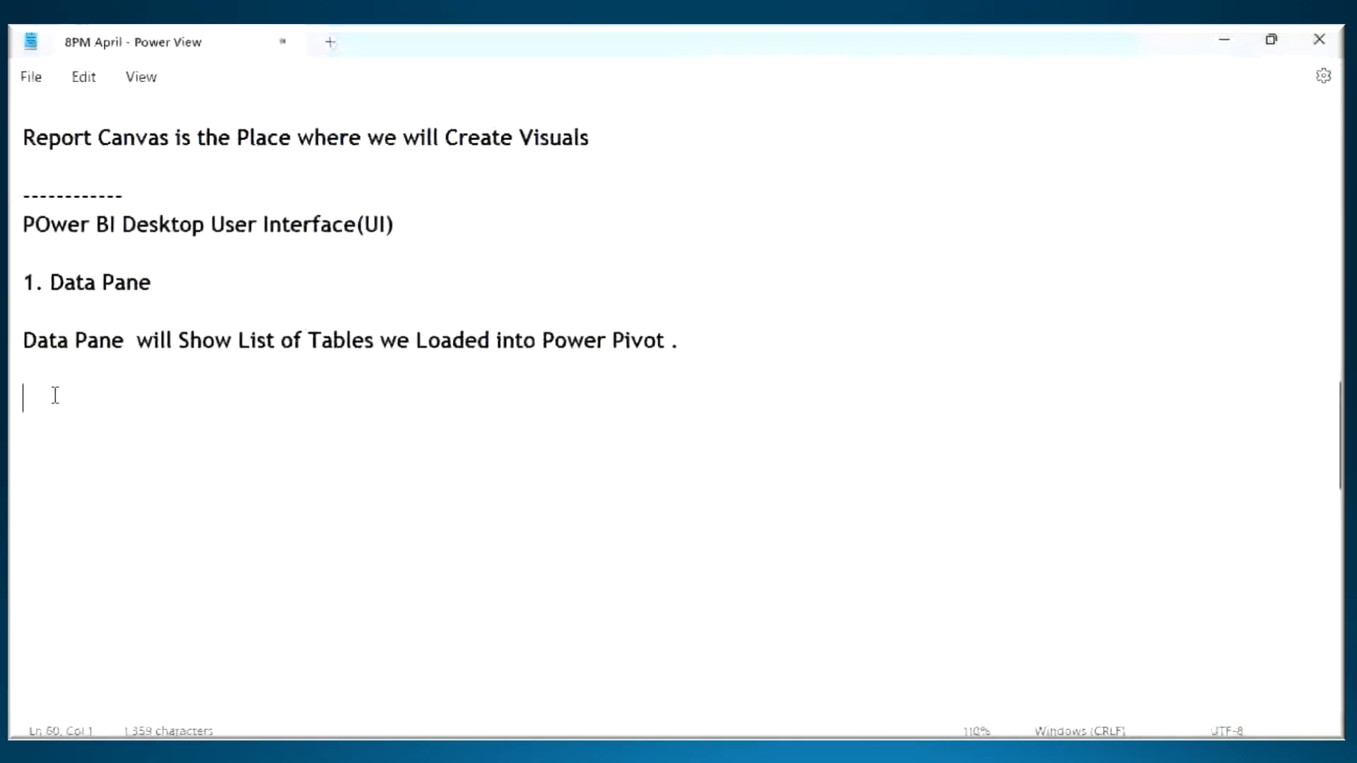
type("In D")
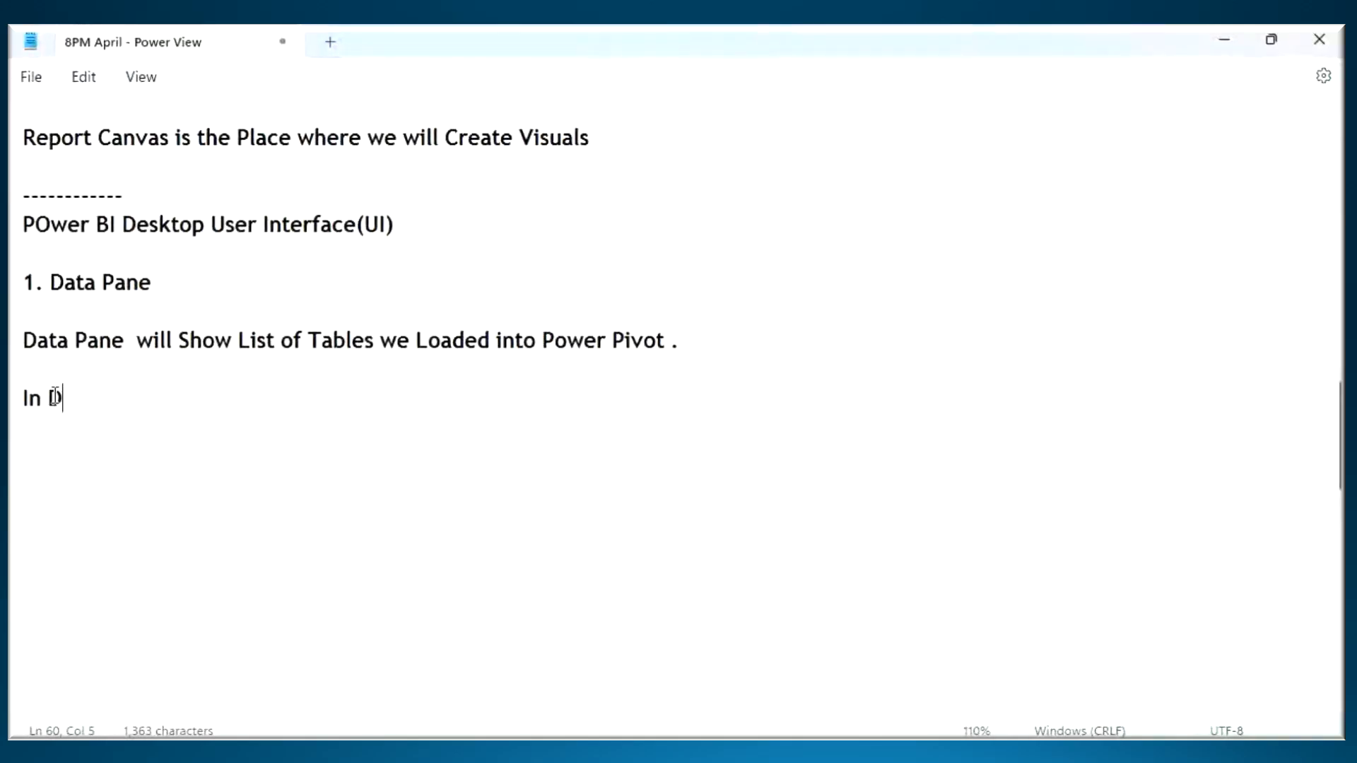
type("ata Pane a")
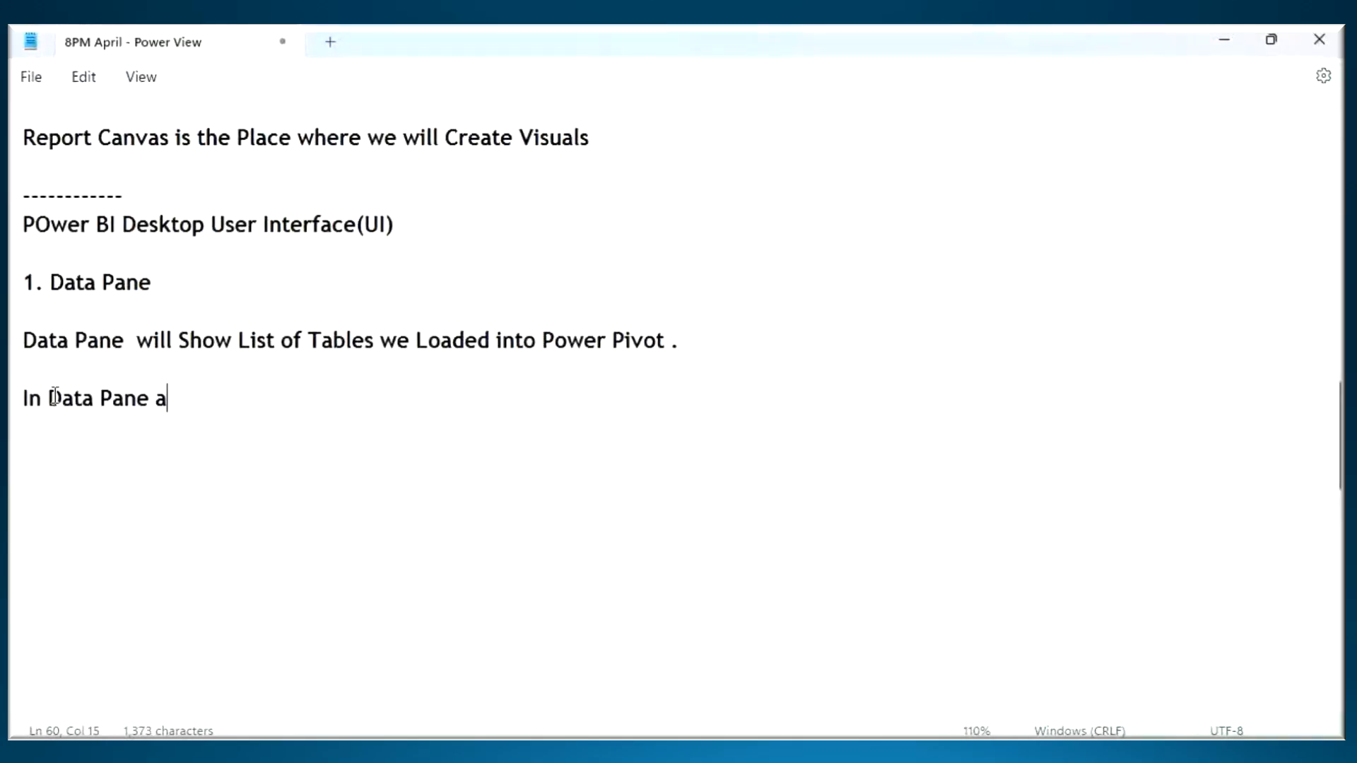
key("BackSpace")
type("Tables")
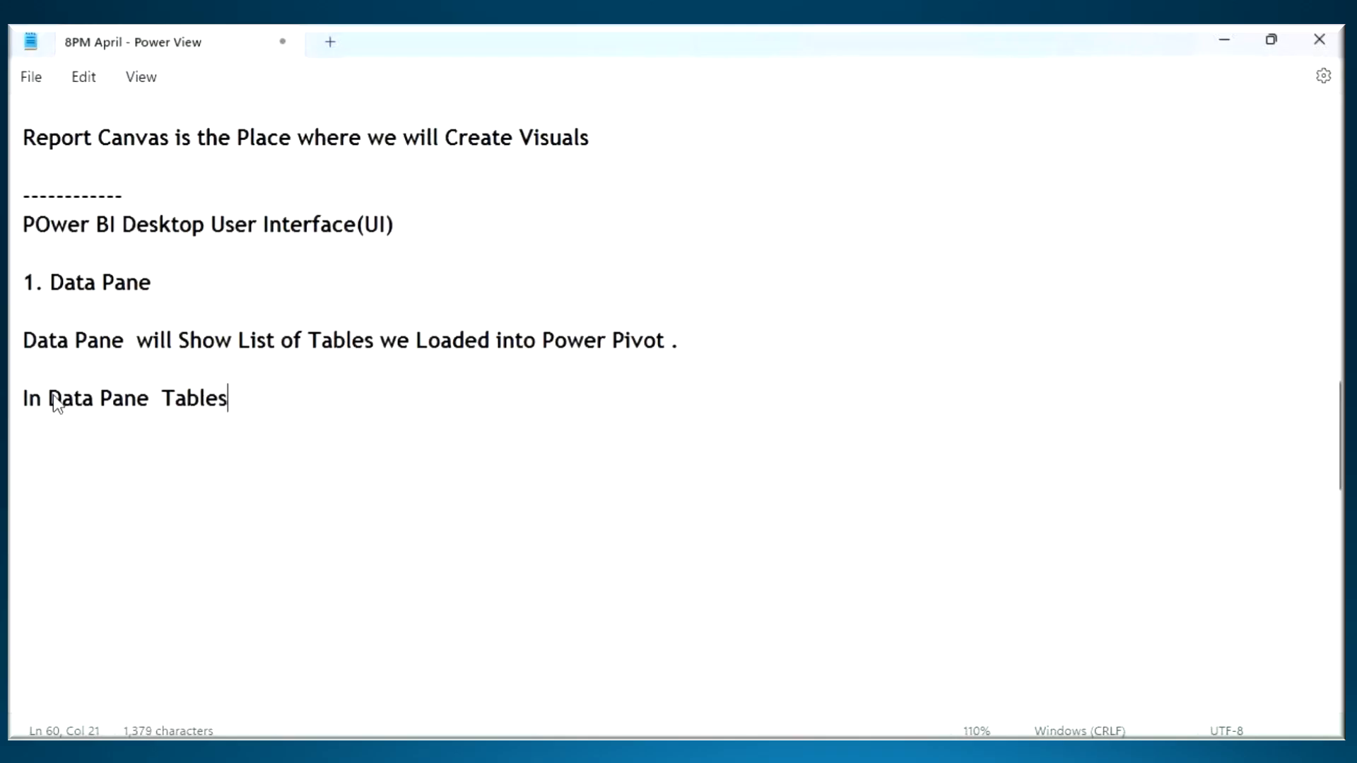
type(" and Columns")
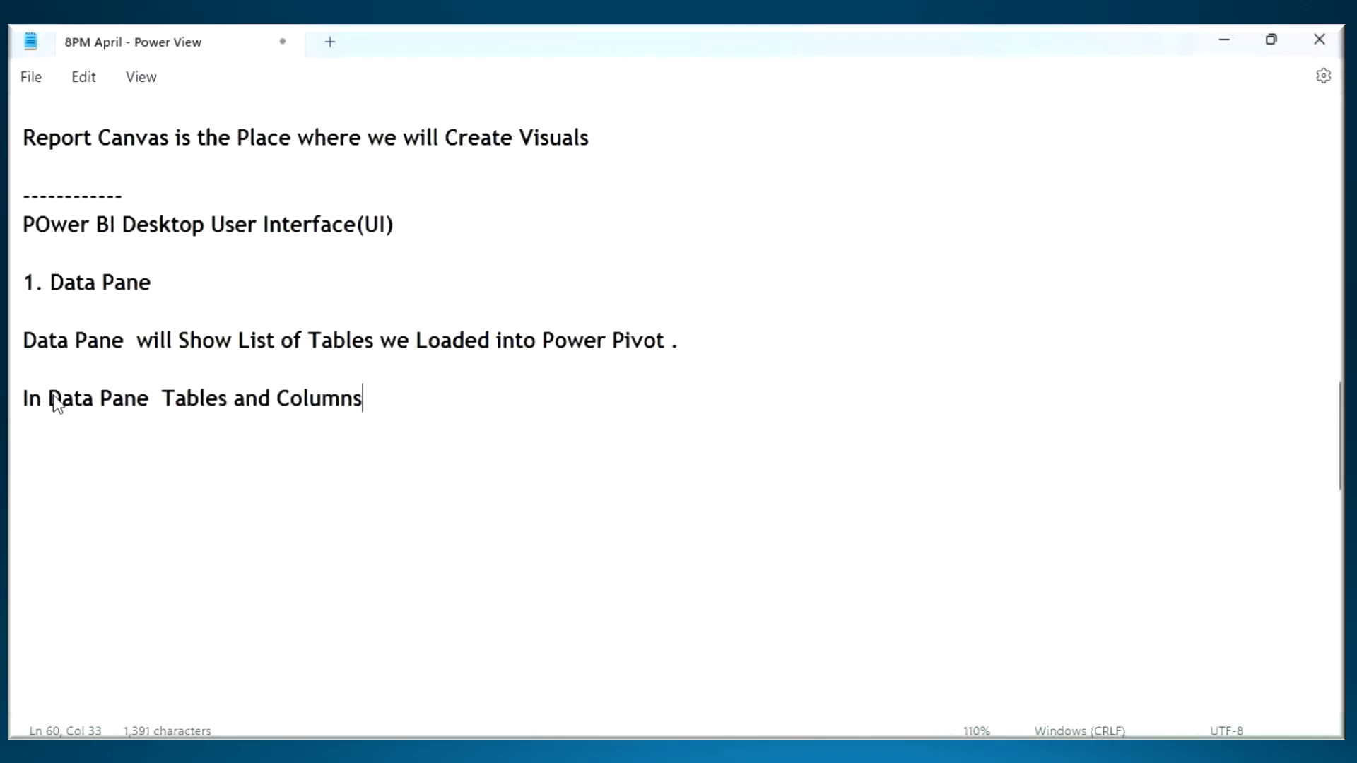
type(" will Be So")
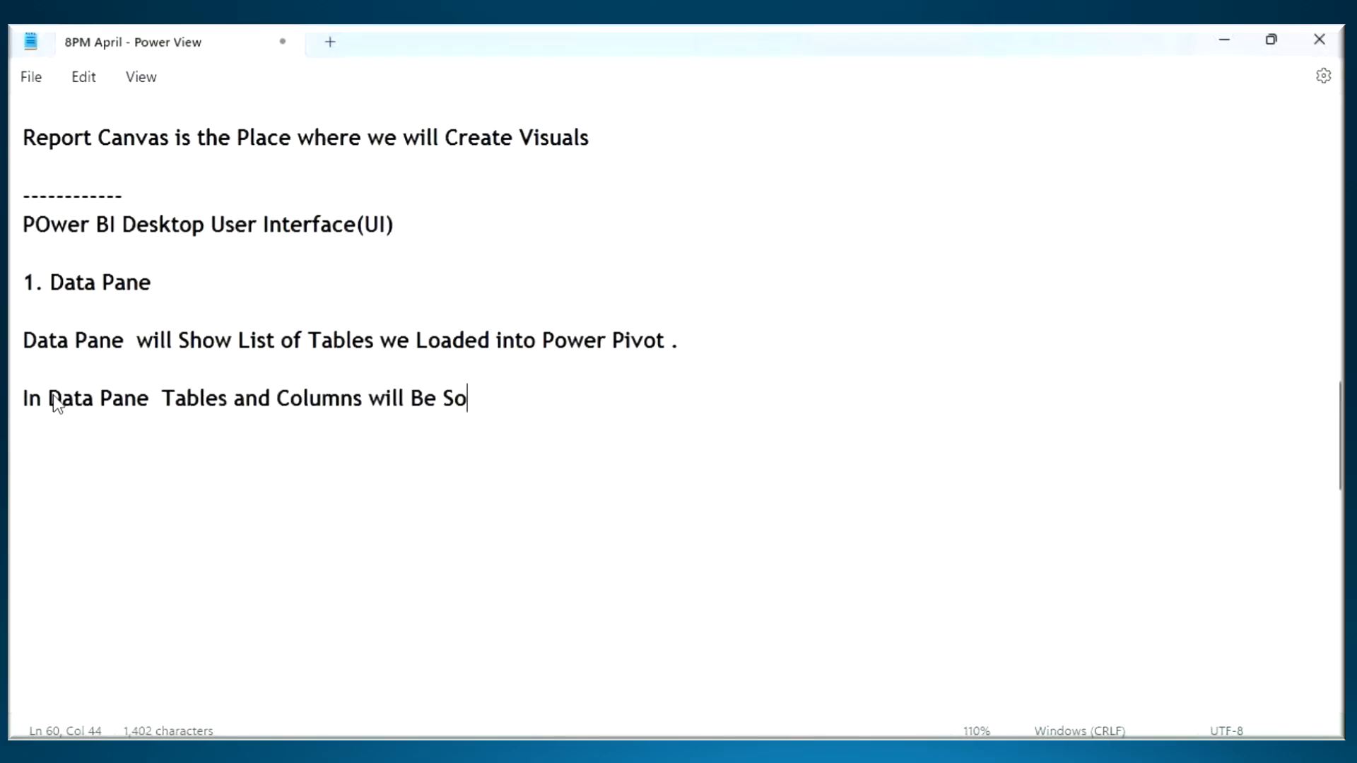
type("rted in A")
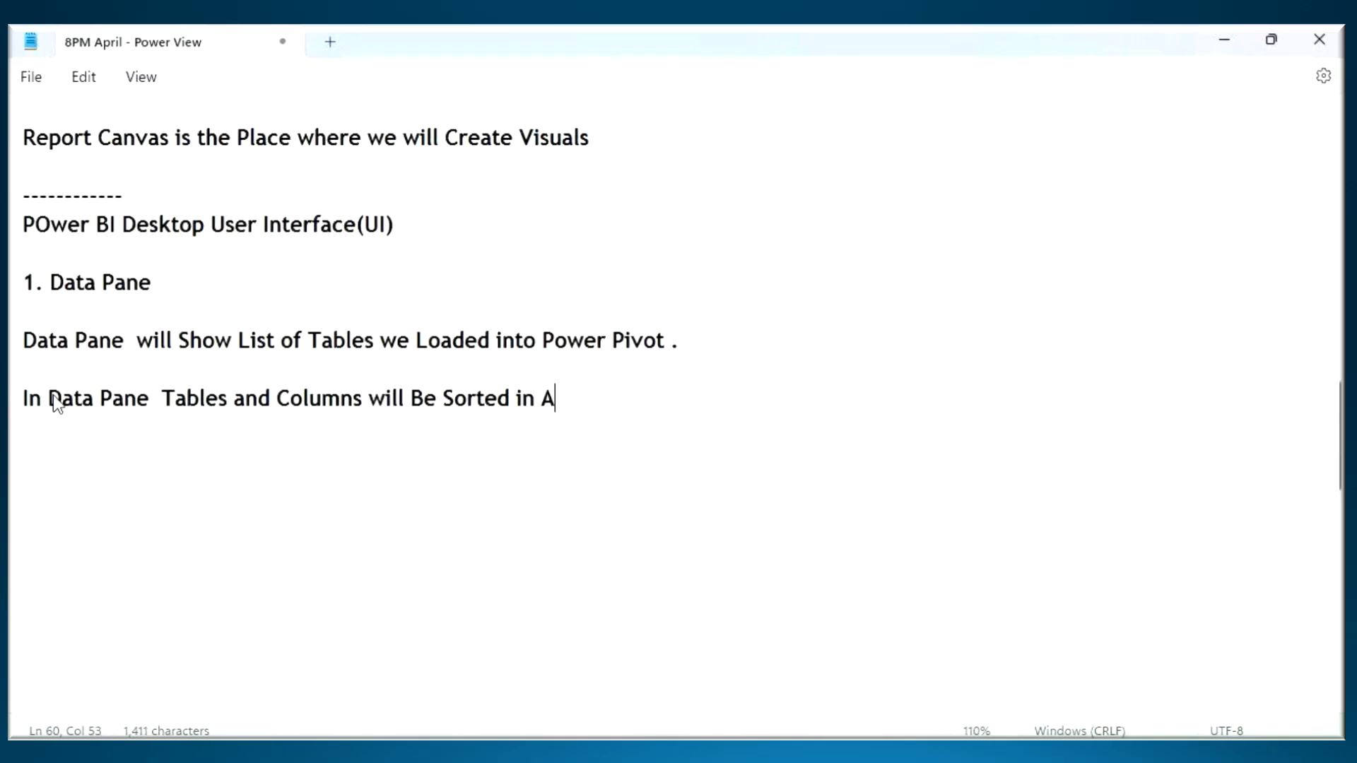
type("lpgh")
key("BackSpace")
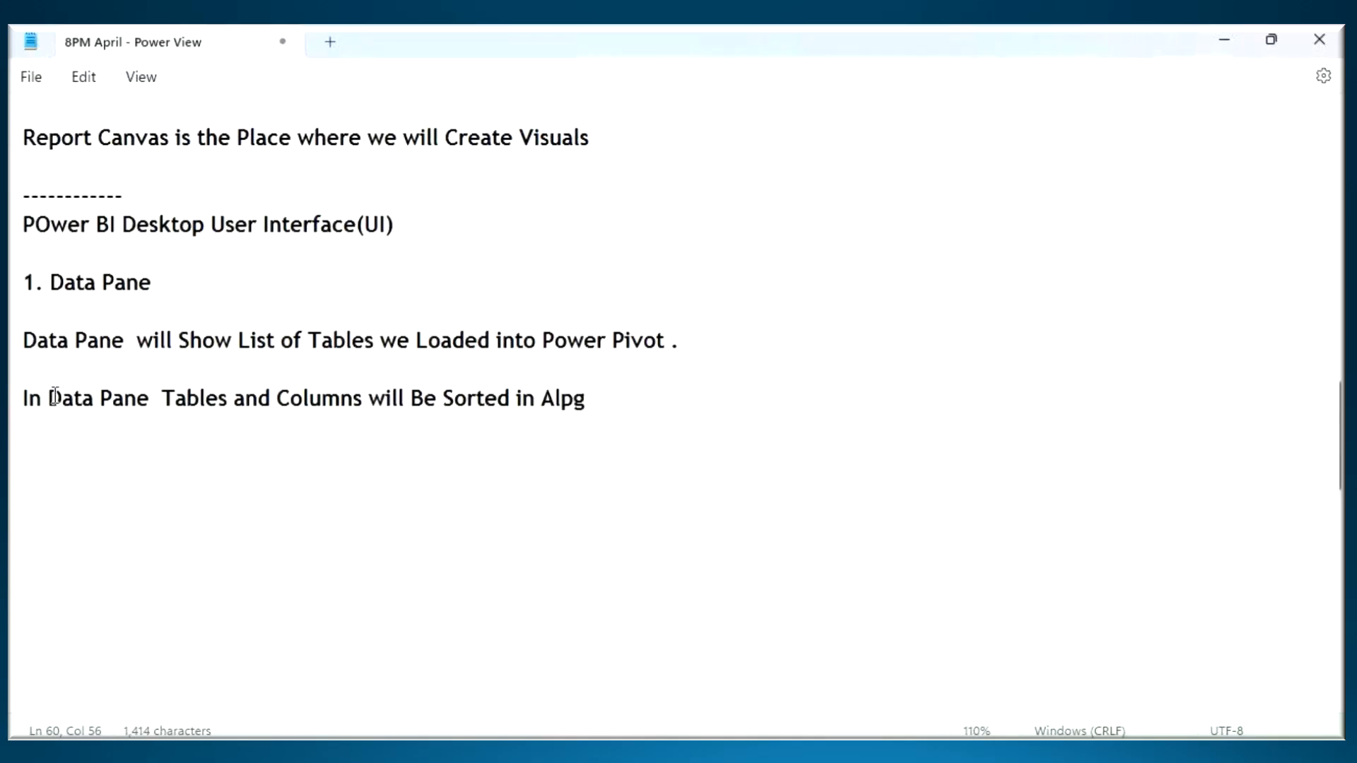
key("BackSpace")
type("habatic")
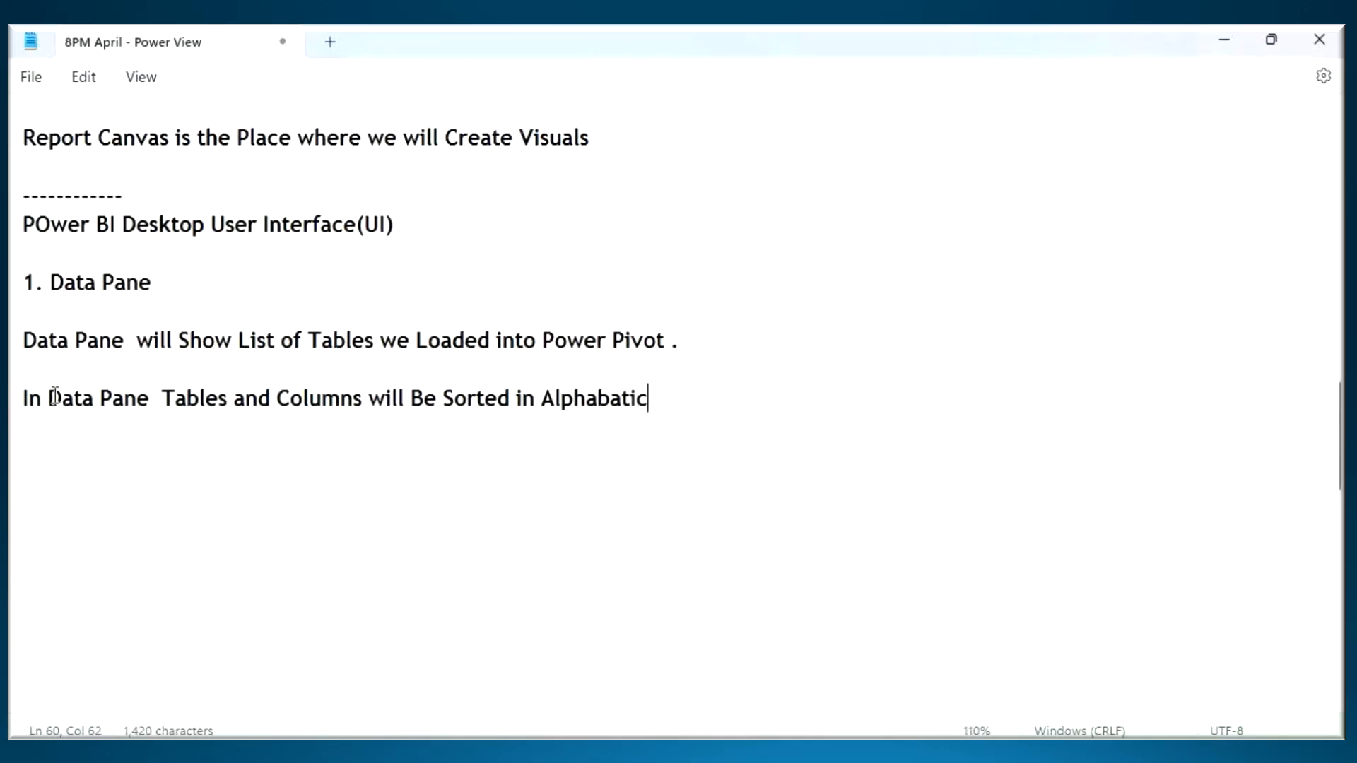
type("al Order")
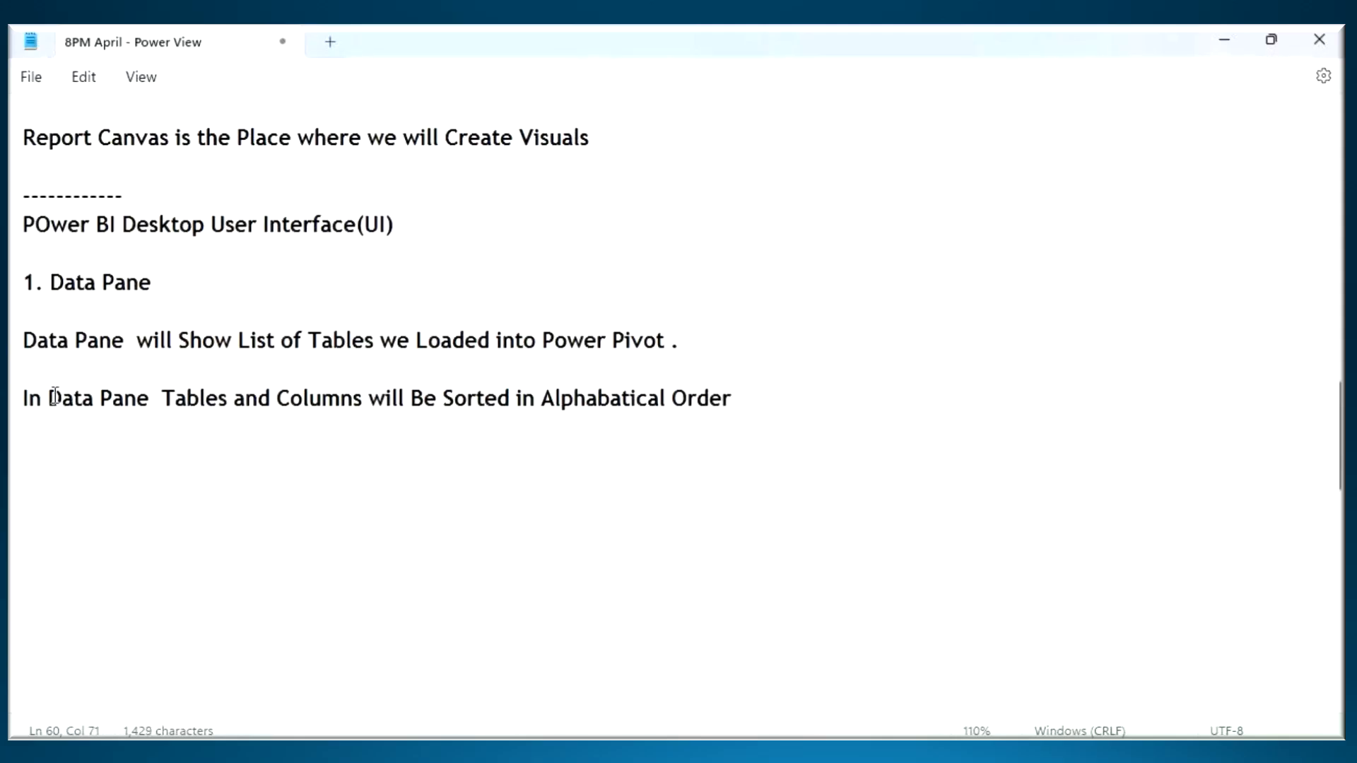
- Collapse the Orders table in Power BI Desktop, and add the item "2. Visualization Pane" to the Notepad notes
left_click(820, 751)
left_click(1200, 401)
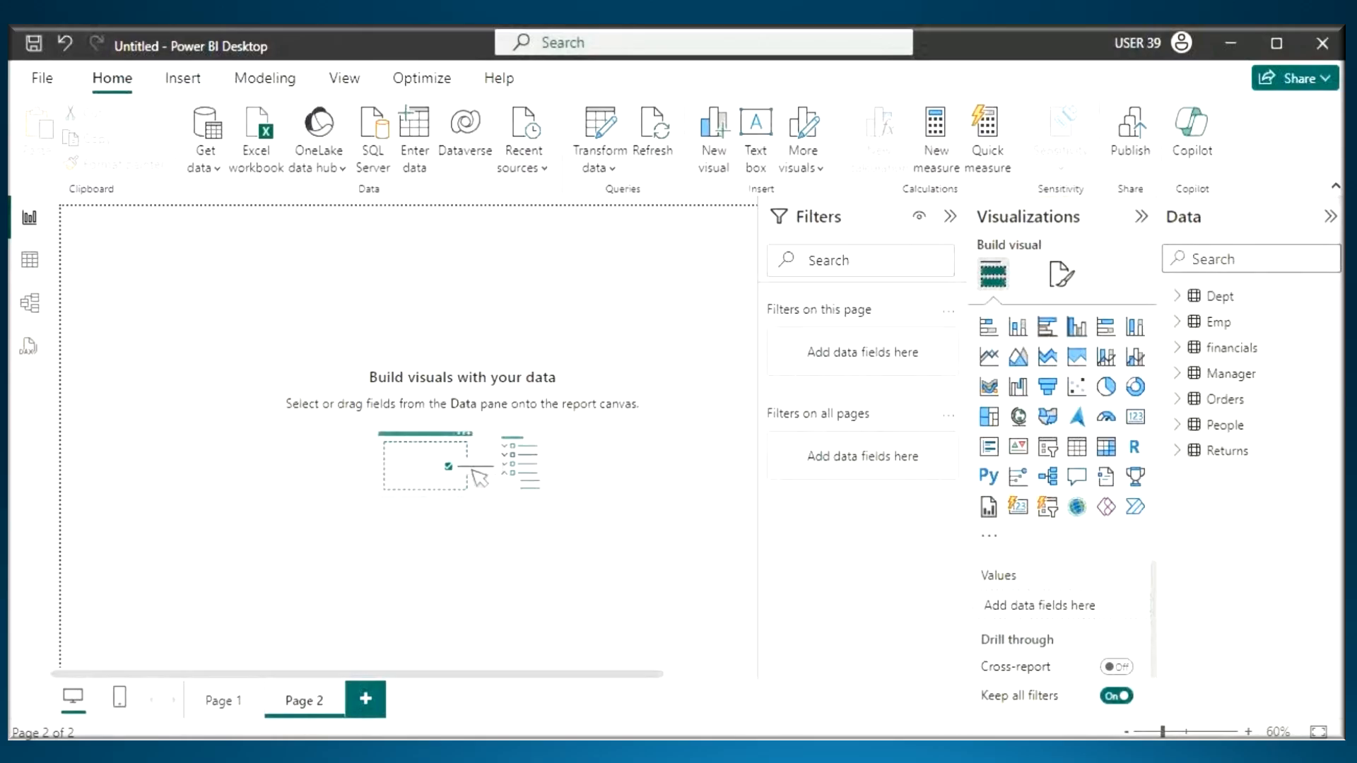
key("alt+Tab")
type("2. Vi")
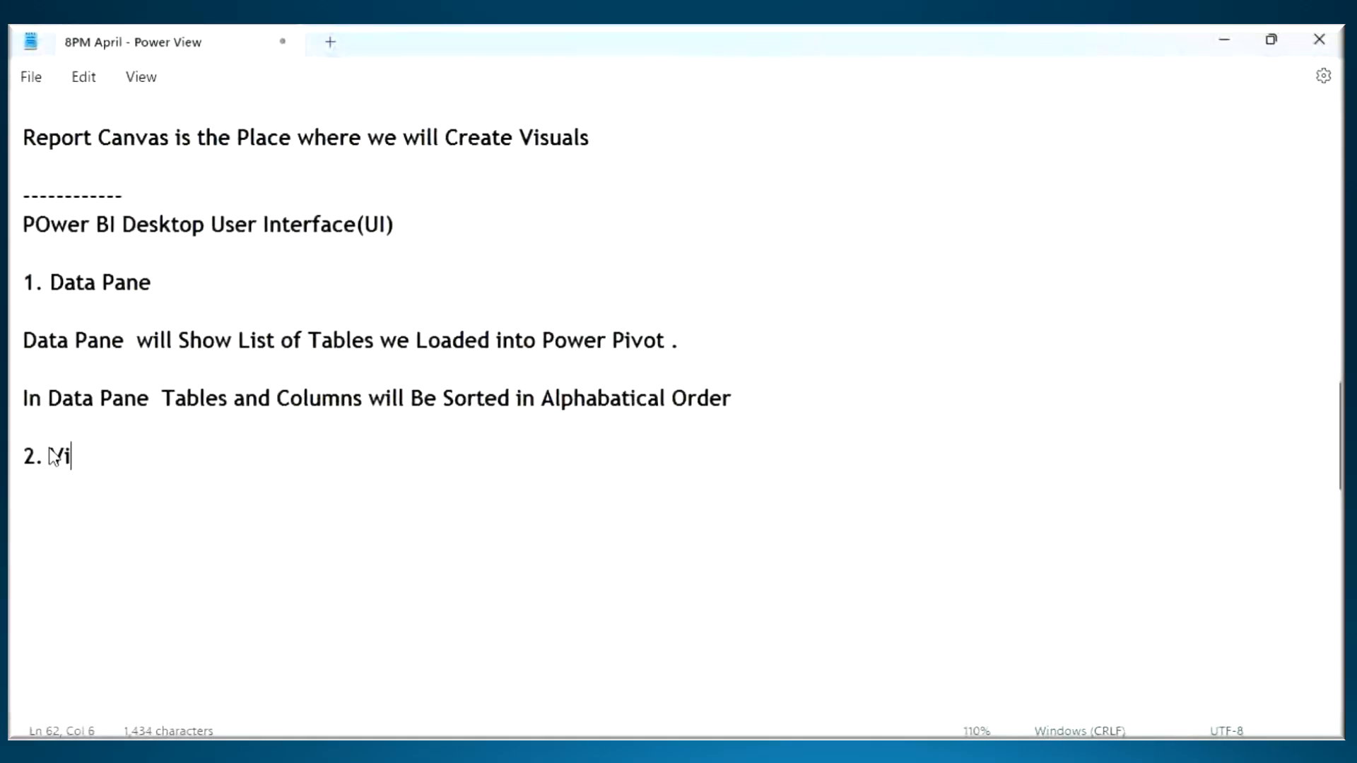
type("sualization")
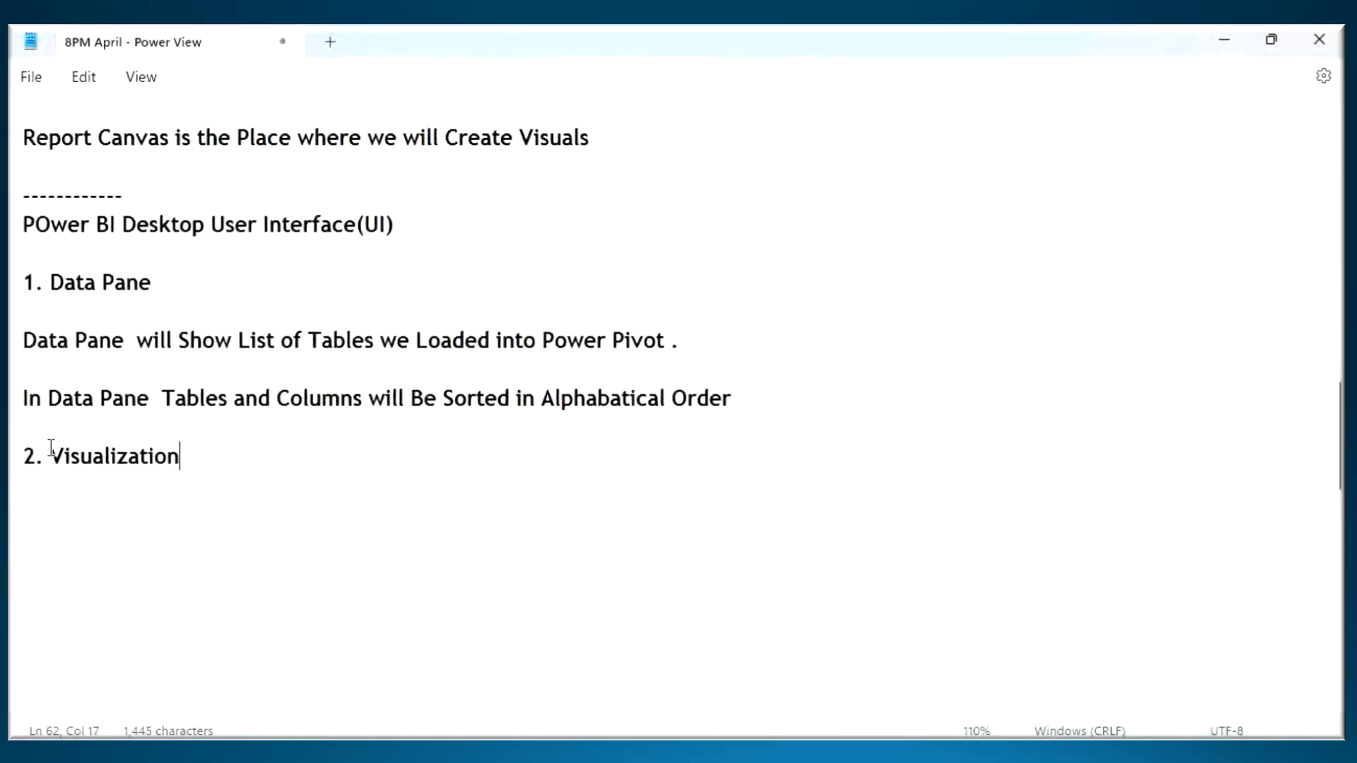
type(" Pane")
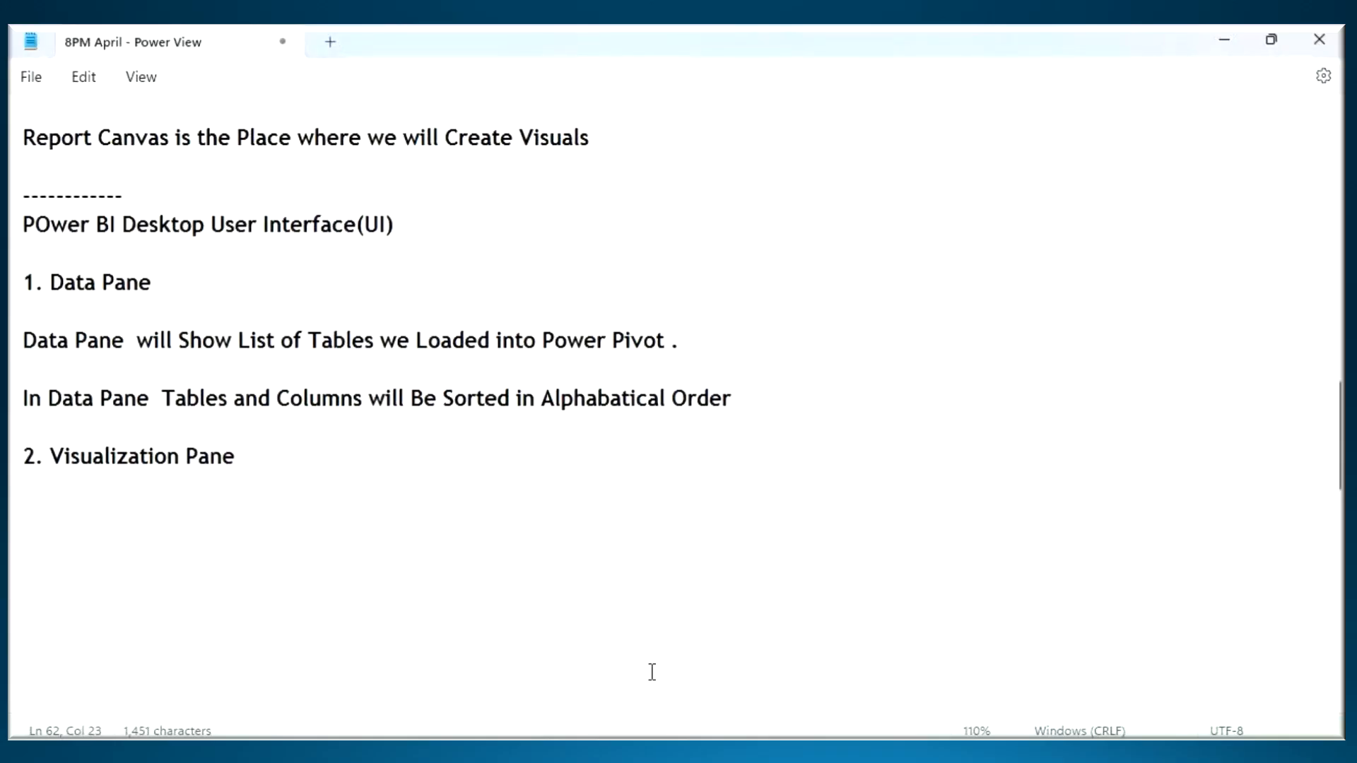
- Switch to Power BI Desktop, circle the table list, underline the Visualizations heading, and circle the visual icons with an arrow pointing to them
left_click(850, 751)
key("ctrl+2")
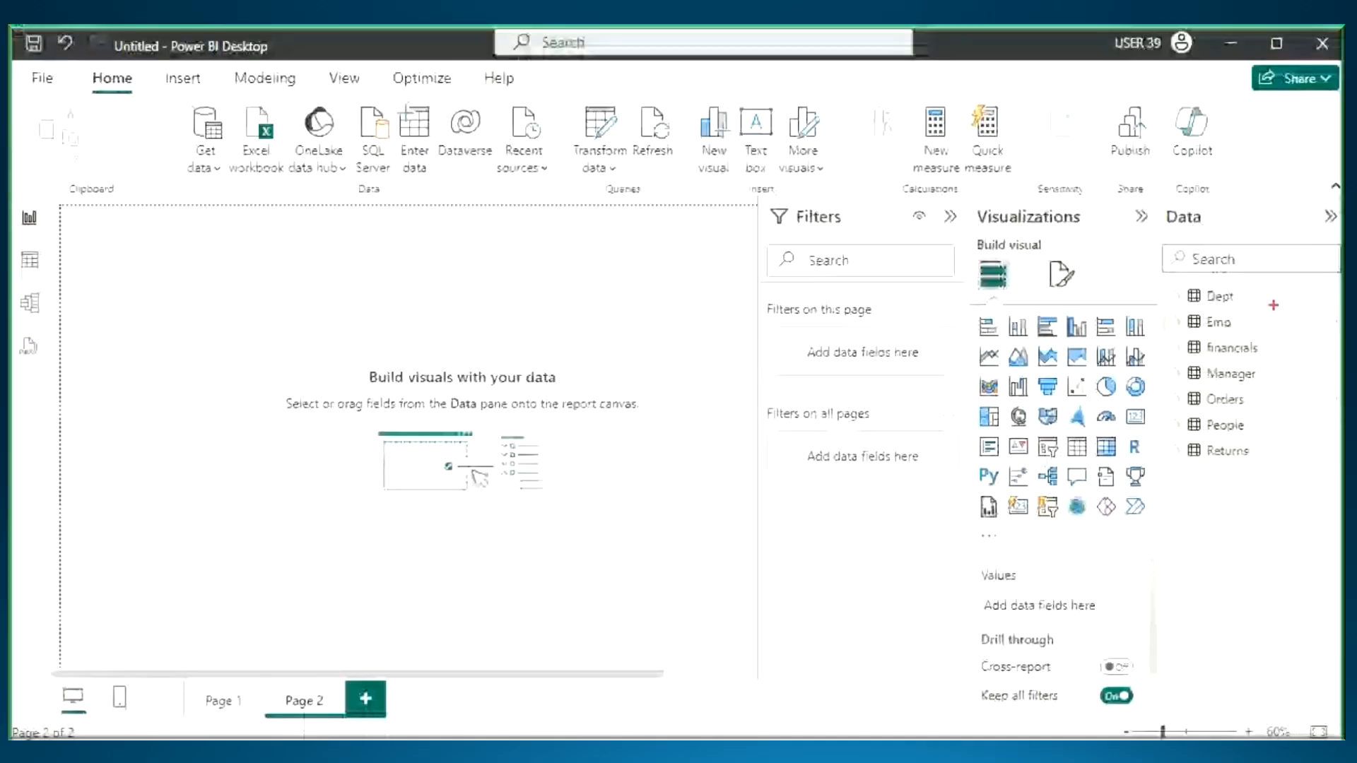
mouse_move(1274, 302)
left_mouse_down()
mouse_move(1180, 368)
mouse_move(1233, 274)
left_mouse_up()
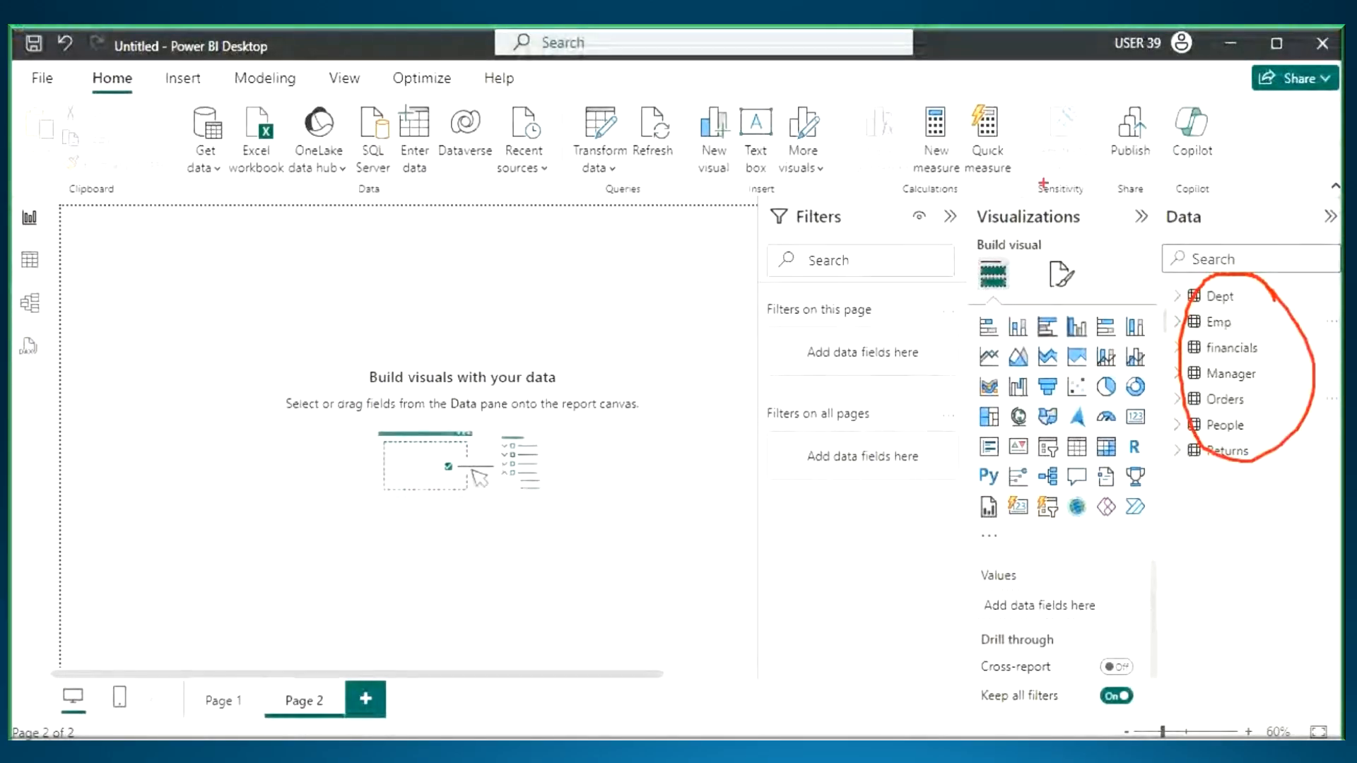
mouse_move(981, 231)
left_mouse_down()
mouse_move(1095, 231)
mouse_move(1071, 322)
mouse_move(1086, 279)
left_mouse_up()
mouse_move(1141, 318)
left_mouse_down()
mouse_move(1144, 499)
mouse_move(1161, 301)
mouse_move(1084, 255)
left_mouse_up()
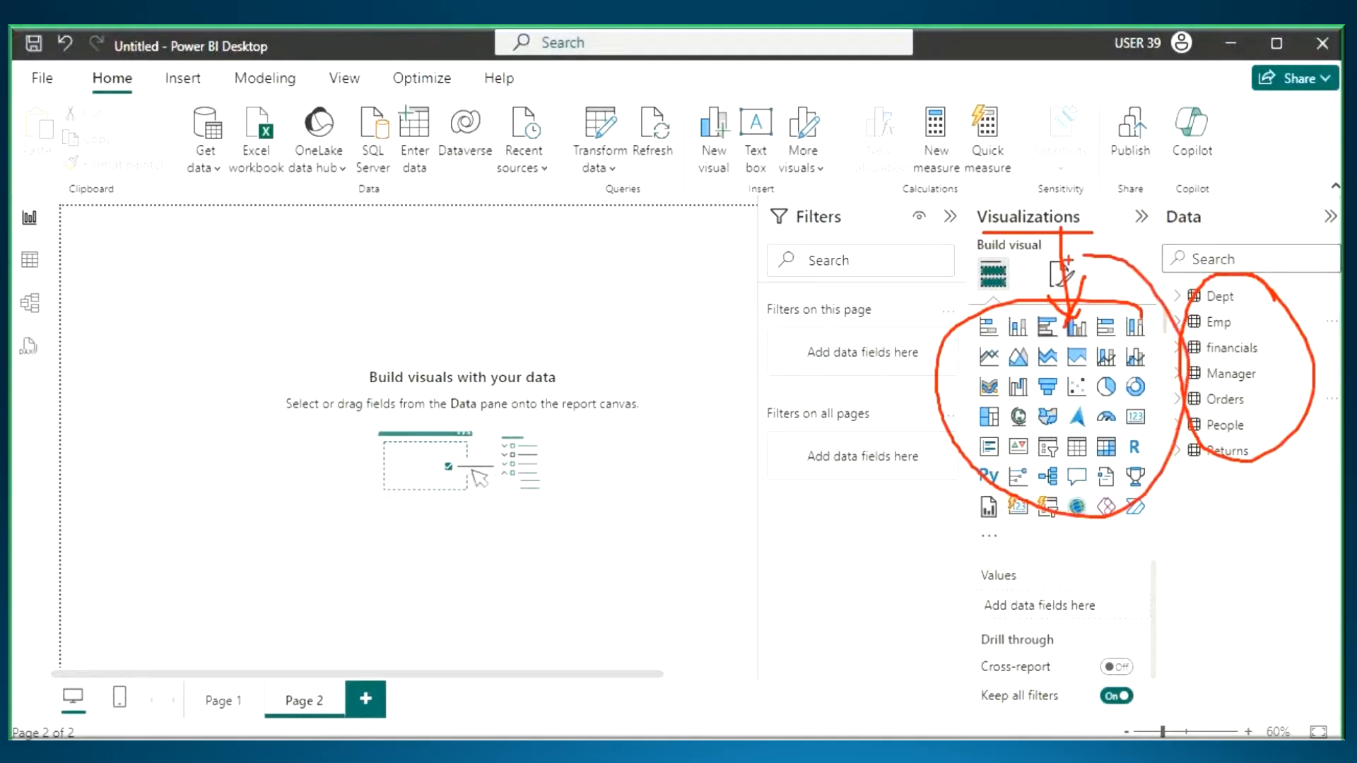
- Handwrite "visuals" above the Visualizations heading with underlines, and draw a box around the visual icons
mouse_move(983, 159)
left_mouse_down()
mouse_move(1018, 185)
mouse_move(1131, 166)
left_mouse_up()
left_click_drag(1027, 197, 1113, 174)
left_click_drag(990, 249, 1095, 232)
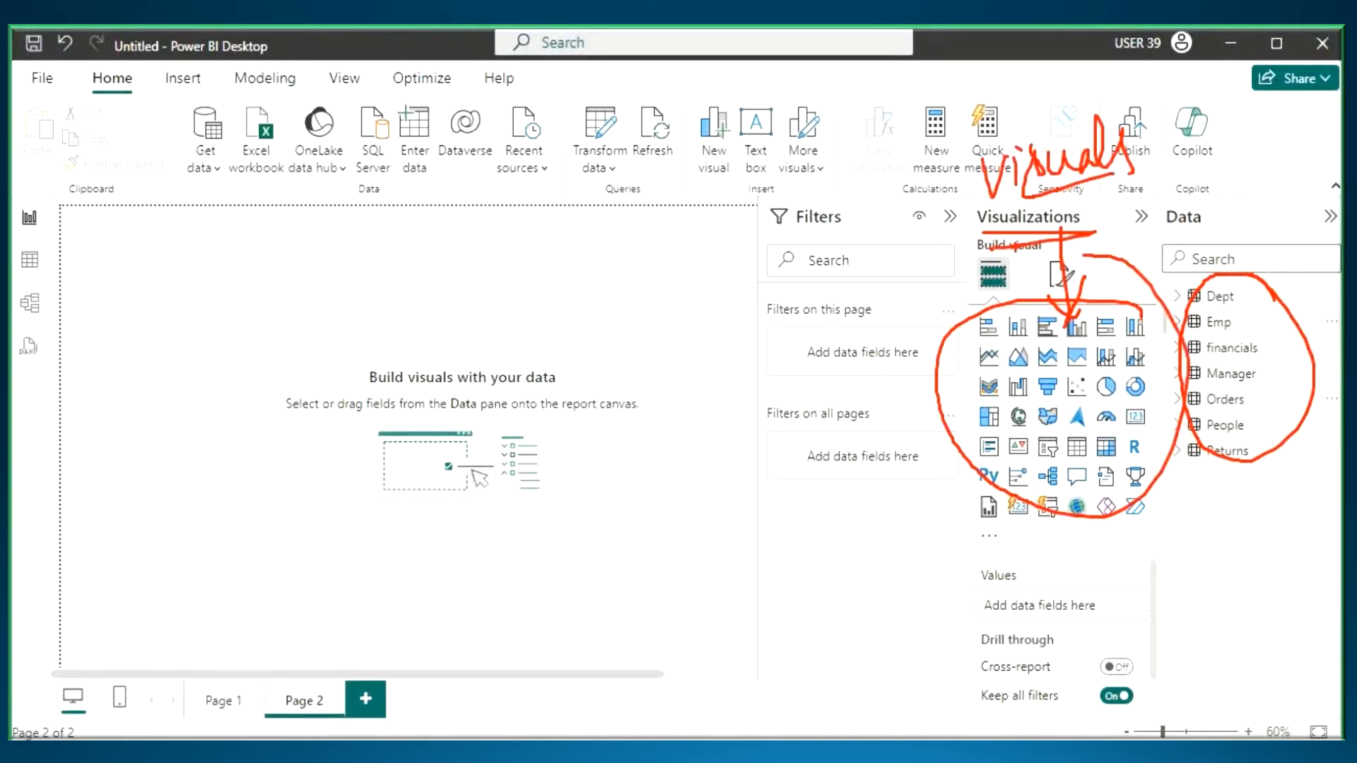
mouse_move(1147, 306)
left_mouse_down()
mouse_move(937, 328)
mouse_move(1156, 523)
mouse_move(986, 315)
left_mouse_up()
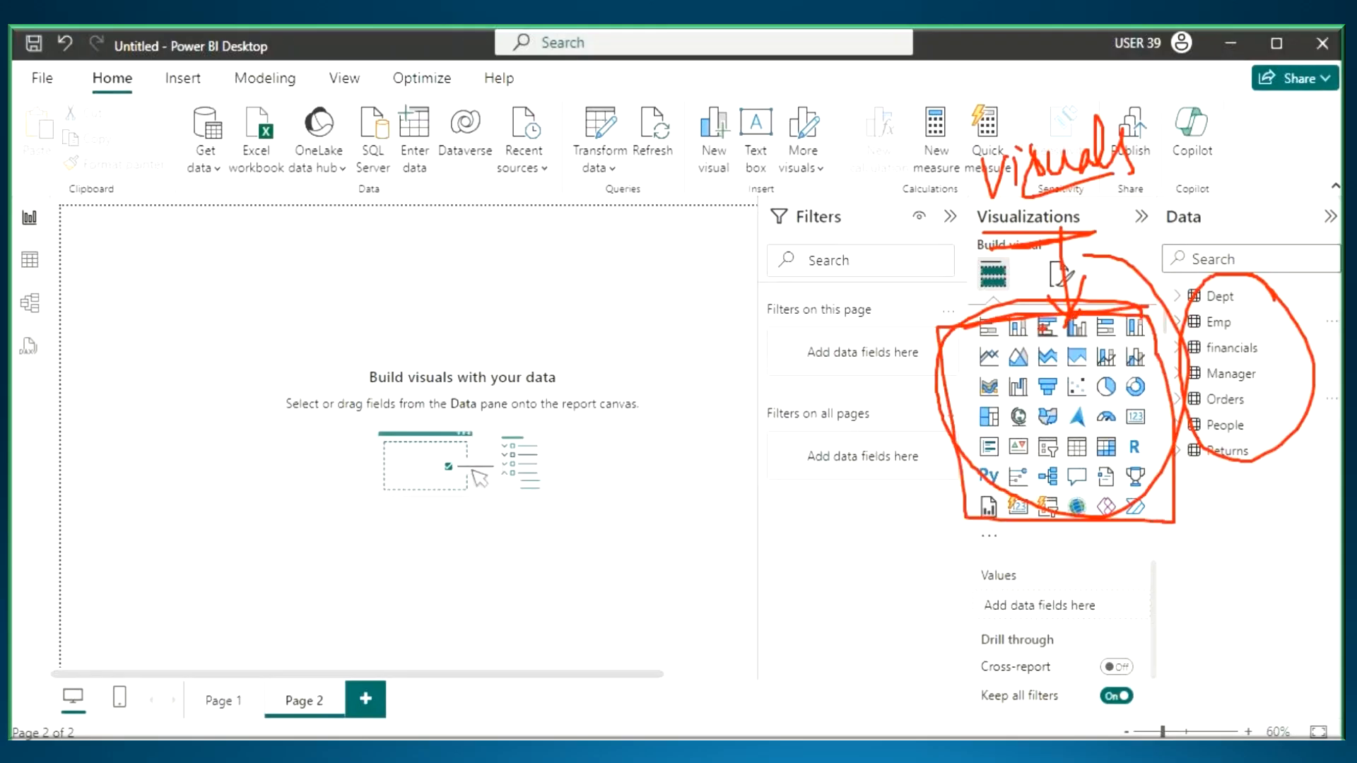
- Draw lines pointing to the boxed visual icons, handwrite "Def" over them, and clear all annotations
left_click_drag(848, 260, 944, 353)
left_click_drag(923, 287, 942, 353)
left_click_drag(941, 354, 835, 471)
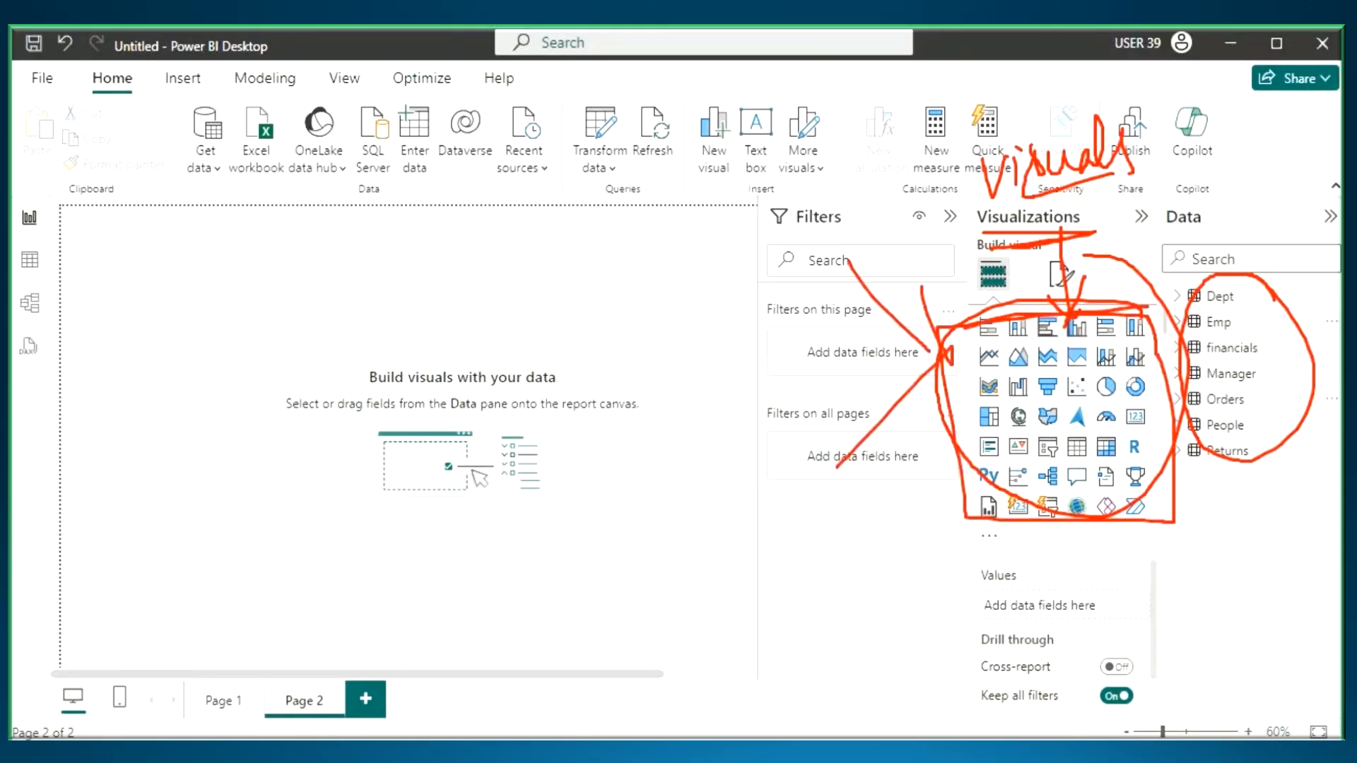
left_click_drag(1032, 356, 1014, 414)
left_click_drag(1067, 364, 1050, 403)
left_click_drag(1103, 318, 982, 458)
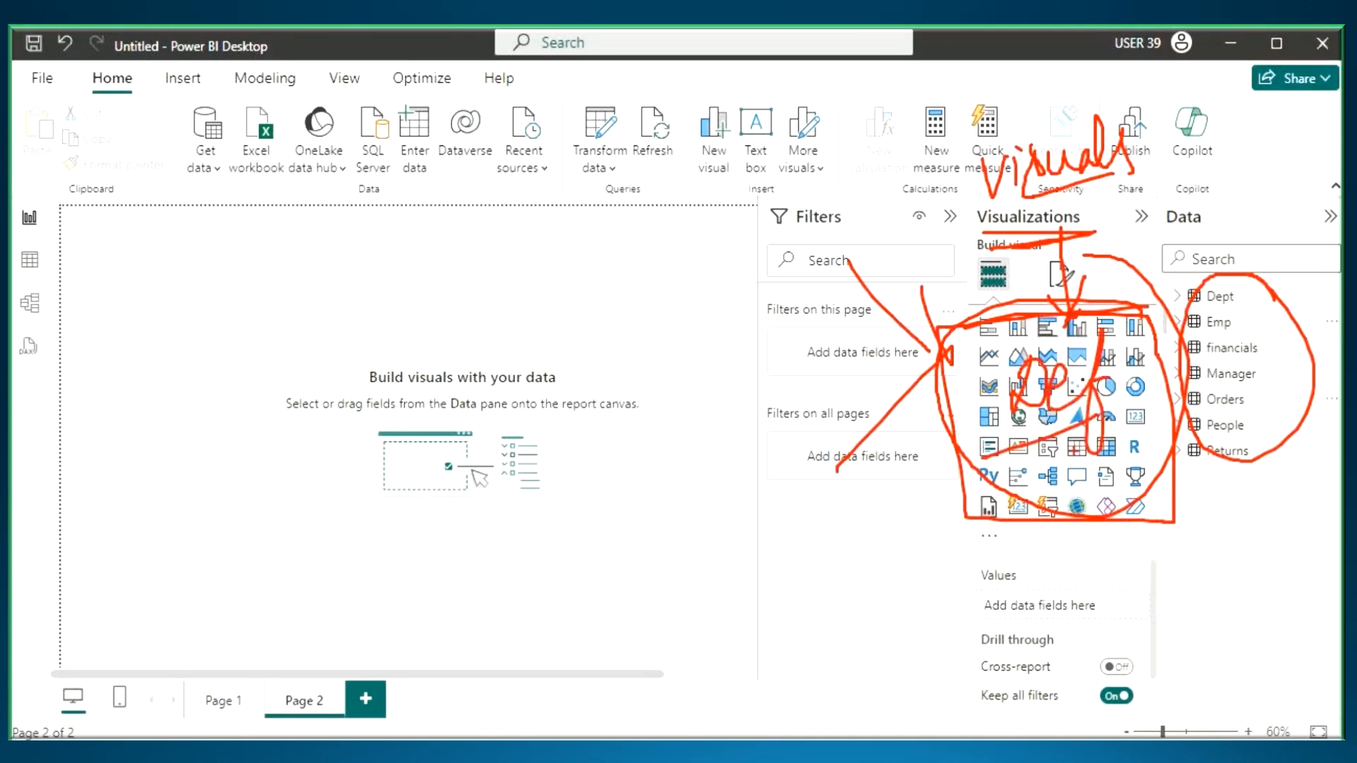
key("Escape")
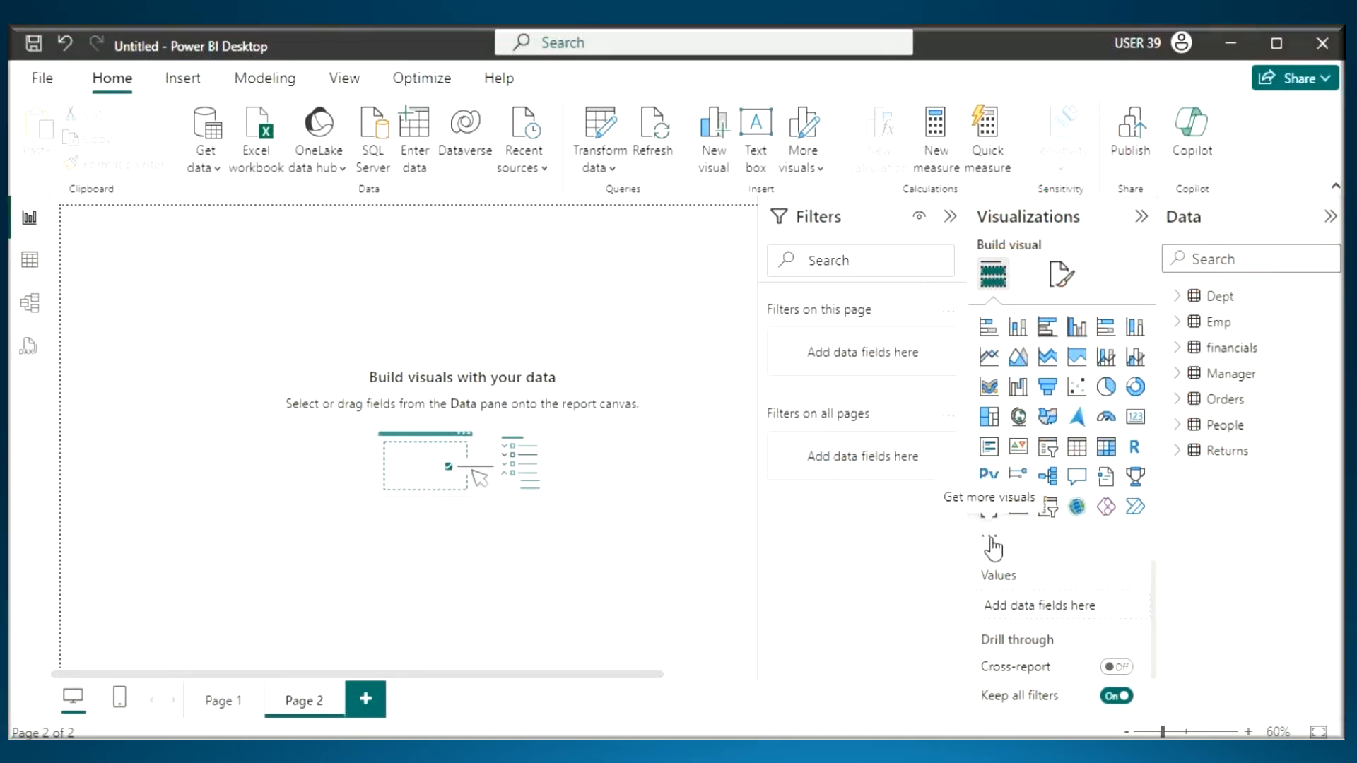
- Open the gallery for getting more visuals and browse the available Power BI visuals down to Advanced Line Chart
left_click(992, 539)
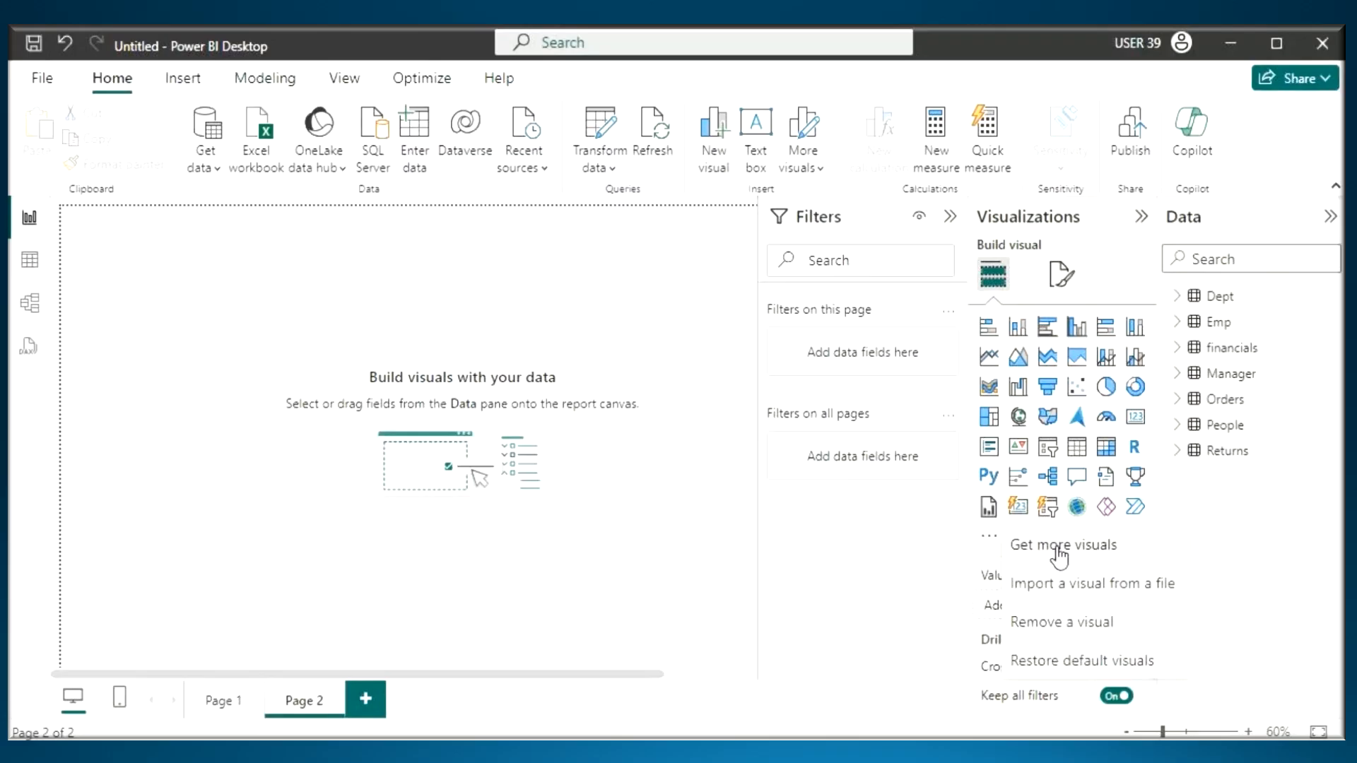
left_click(1058, 546)
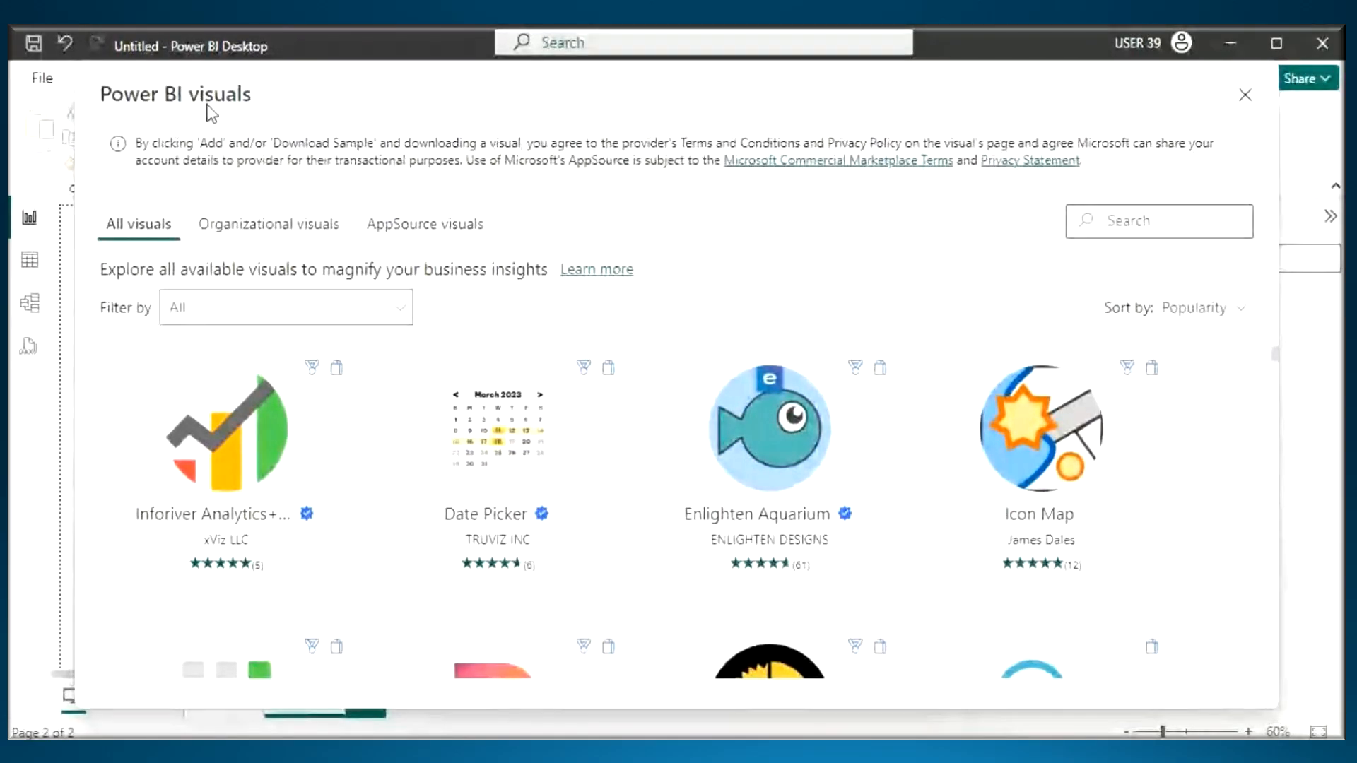
scroll(788, 481, "down", 10)
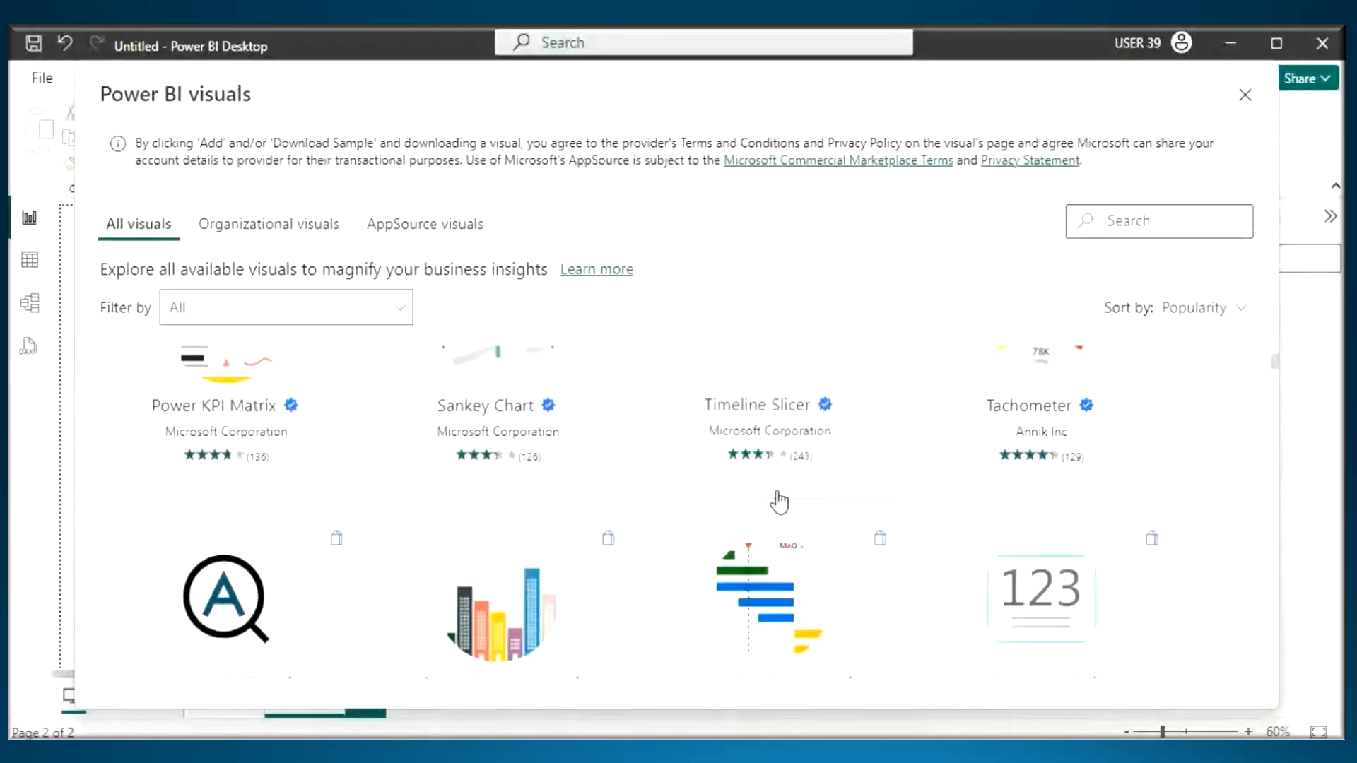
scroll(779, 502, "down", 10)
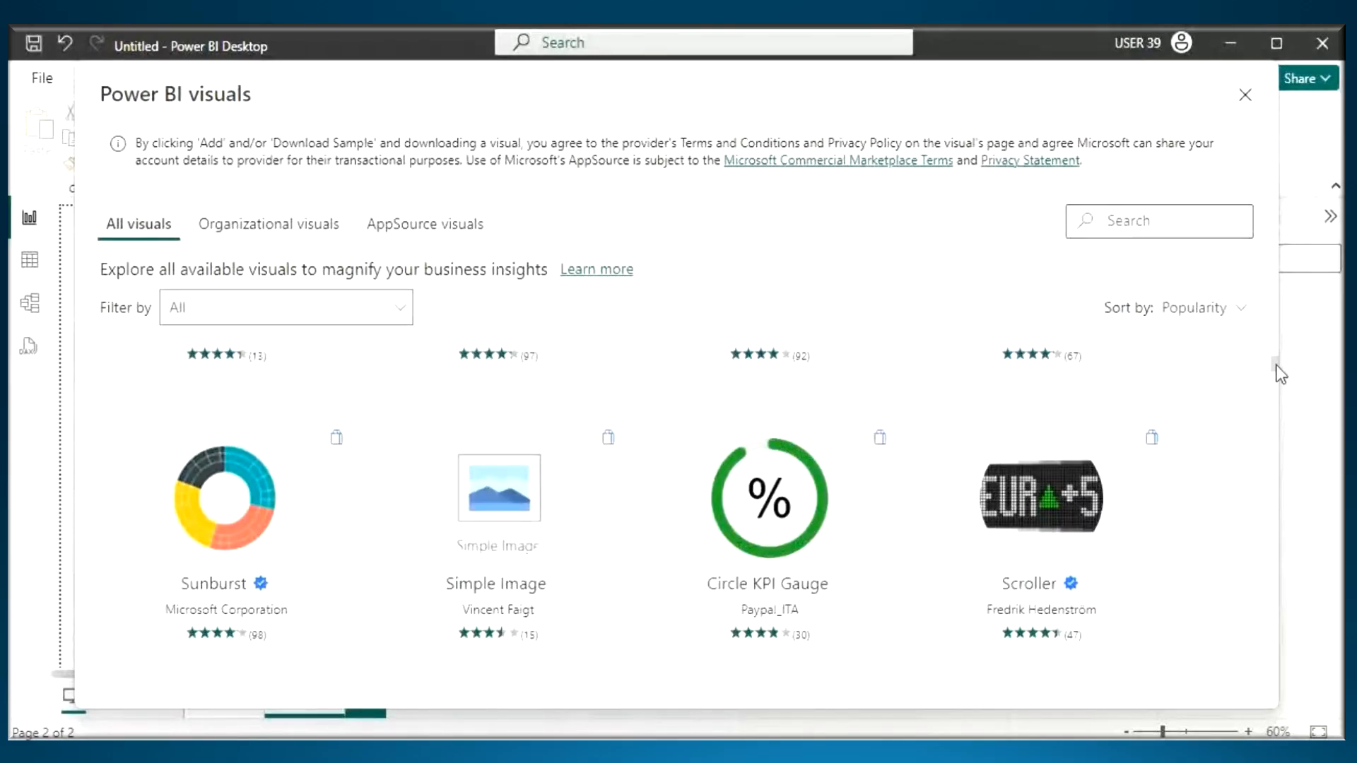
left_click_drag(1281, 375, 1275, 480)
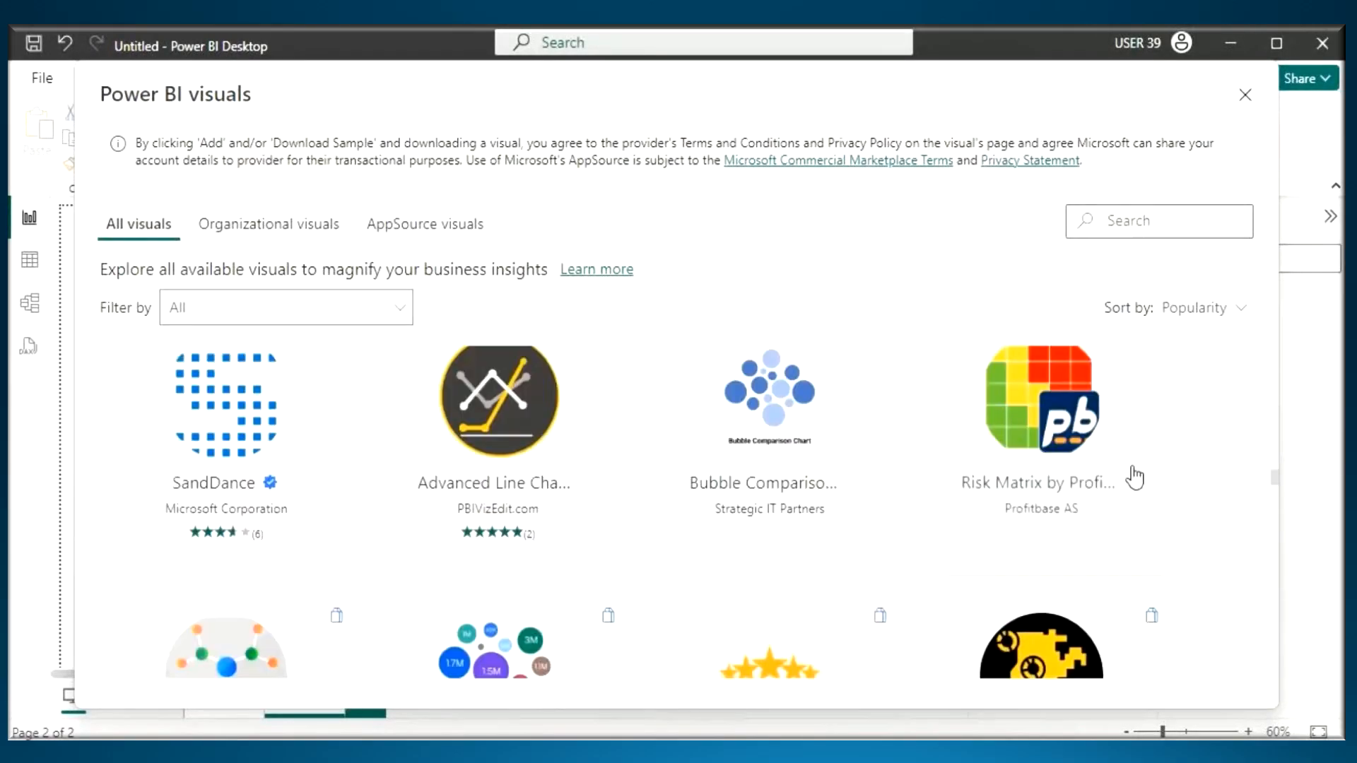
mouse_move(528, 499)
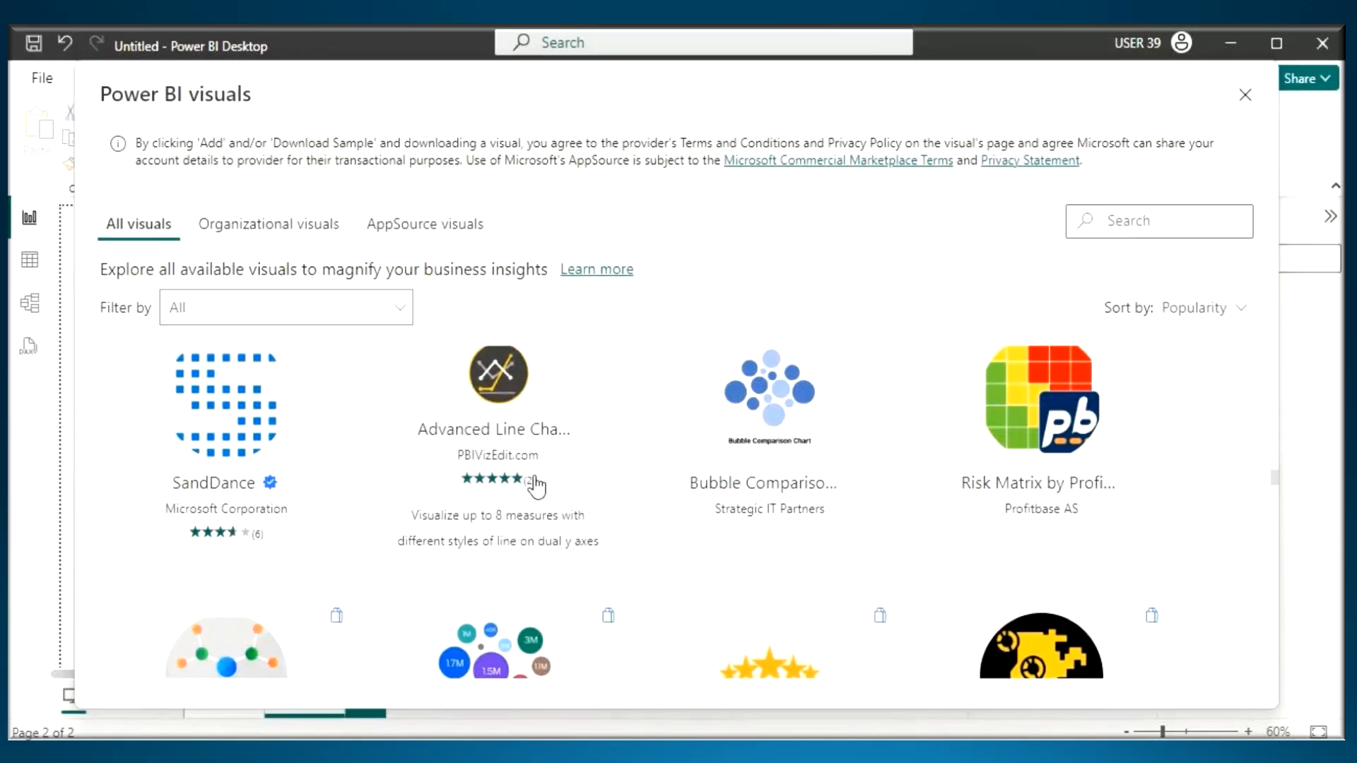
- Handwrite an approximate count starting with "Around" over the visuals gallery, underline it, and close the gallery
key("ctrl+2")
left_click_drag(627, 282, 594, 347)
mouse_move(620, 277)
left_mouse_down()
mouse_move(626, 328)
mouse_move(767, 244)
mouse_move(762, 288)
left_mouse_up()
mouse_move(818, 232)
left_mouse_down()
mouse_move(835, 263)
mouse_move(884, 213)
left_mouse_up()
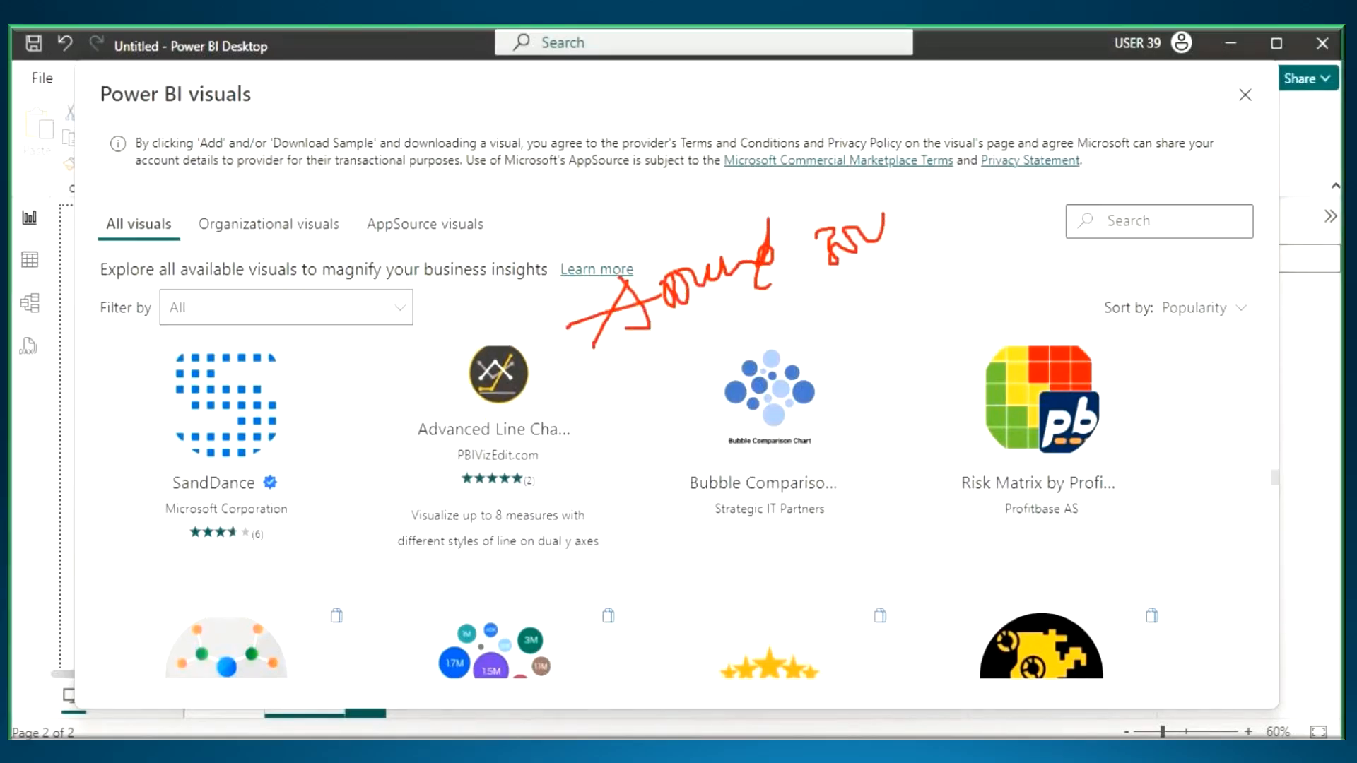
left_click_drag(735, 335, 1026, 207)
left_click(1248, 91)
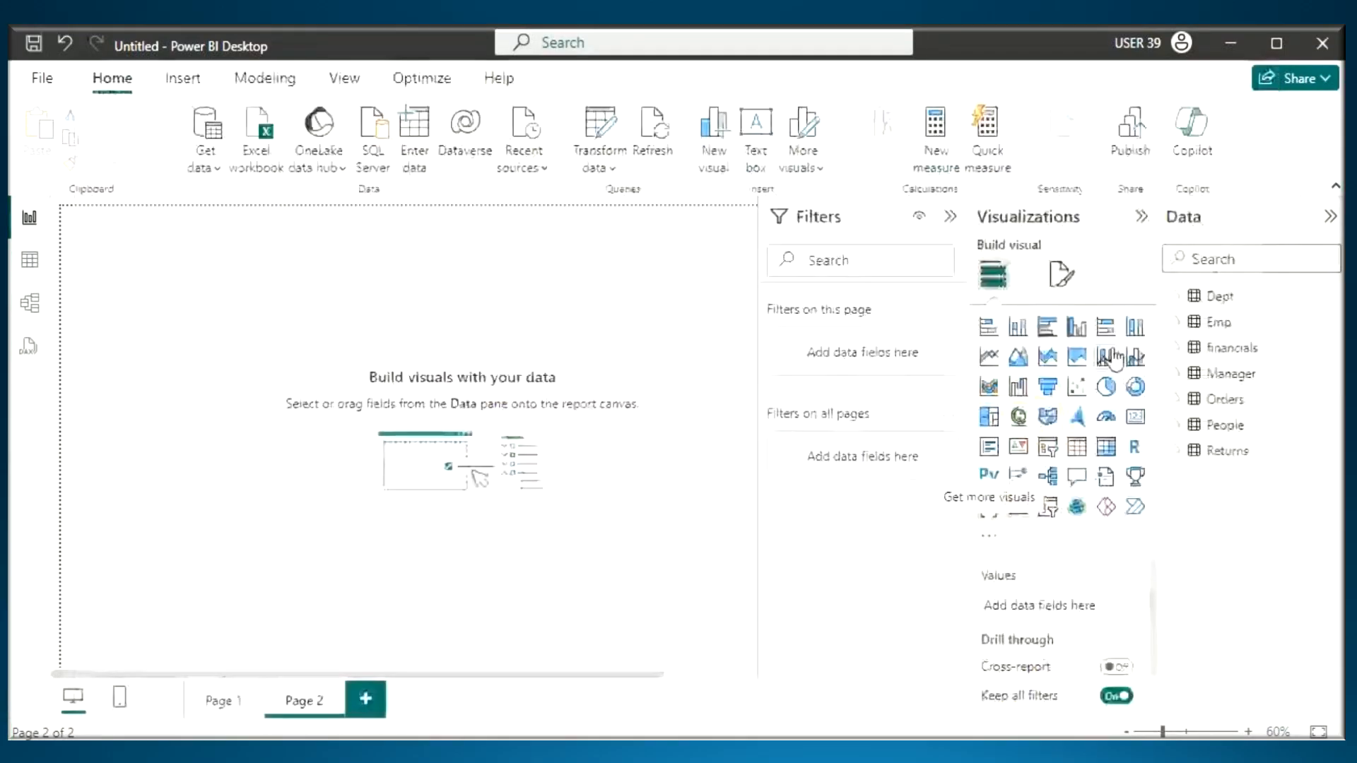
- Draw annotation marks around and over the default visual icons in the Visualizations pane, and clear them
mouse_move(1157, 301)
left_mouse_down()
mouse_move(1011, 300)
mouse_move(1202, 511)
mouse_move(1177, 306)
left_mouse_up()
left_click_drag(1097, 328, 1100, 412)
mouse_move(1117, 345)
left_mouse_down()
mouse_move(1124, 322)
mouse_move(1133, 388)
mouse_move(1159, 351)
left_mouse_up()
mouse_move(1183, 306)
left_mouse_down()
mouse_move(984, 300)
mouse_move(1202, 509)
mouse_move(1181, 305)
left_mouse_up()
mouse_move(884, 364)
left_mouse_down()
mouse_move(854, 424)
mouse_move(963, 357)
mouse_move(945, 452)
left_mouse_up()
left_click_drag(849, 460, 1024, 394)
key("Escape")
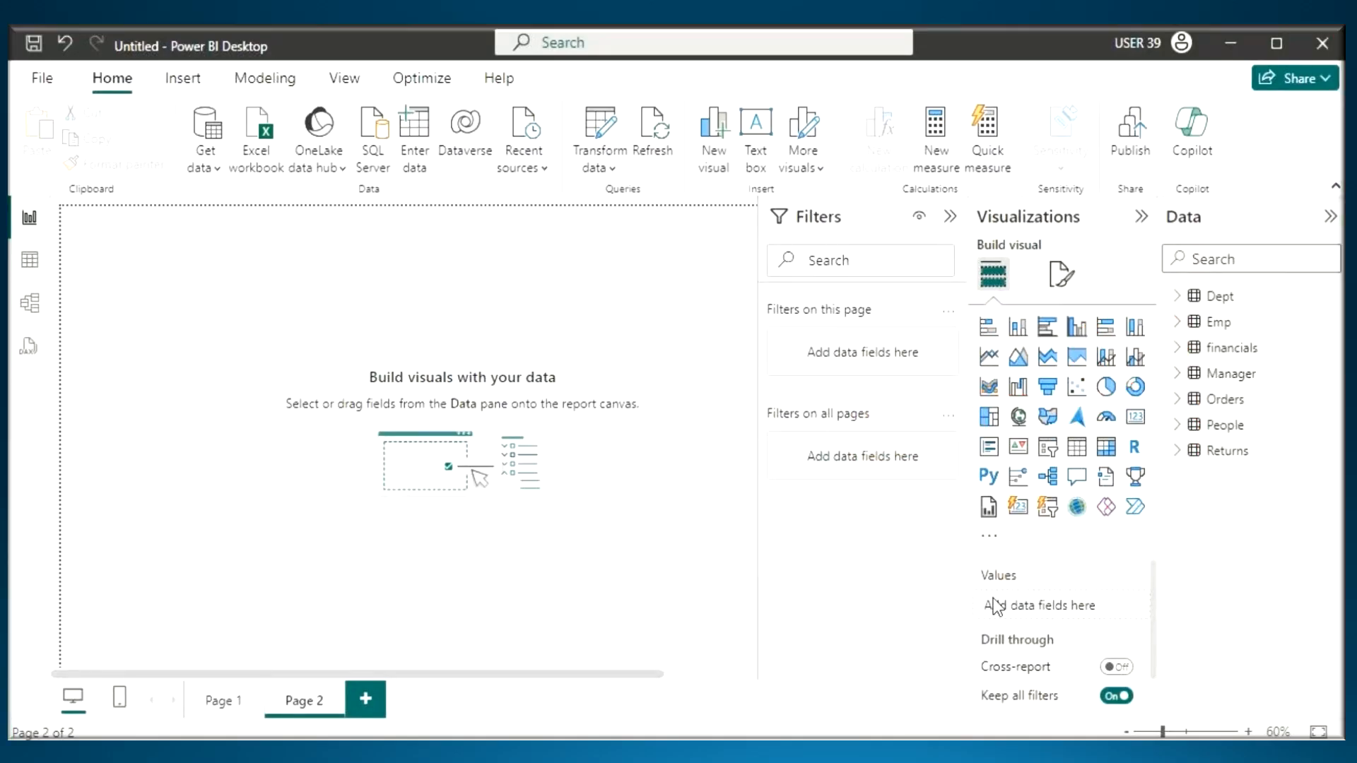
- Reopen the gallery for getting more visuals, view it, and close it
left_click(988, 536)
left_click(1064, 545)
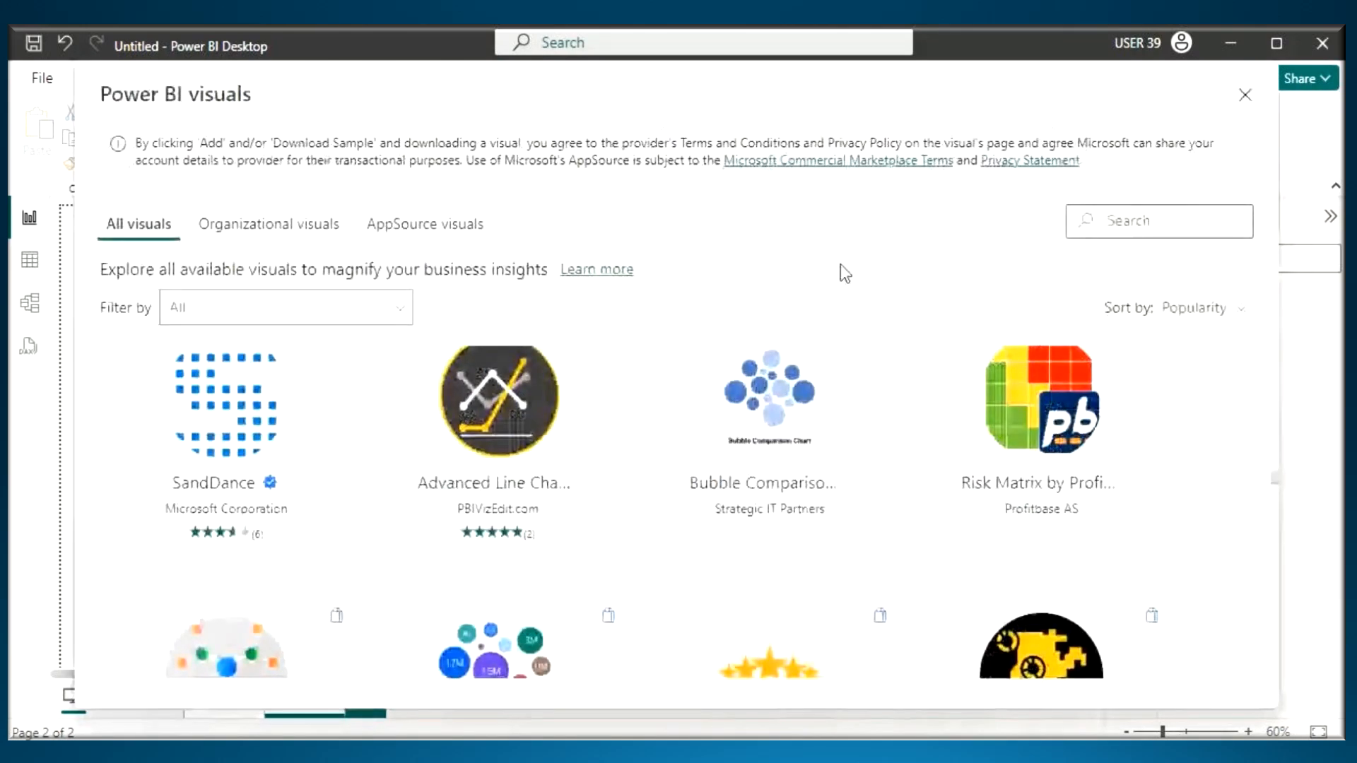
left_click(1245, 96)
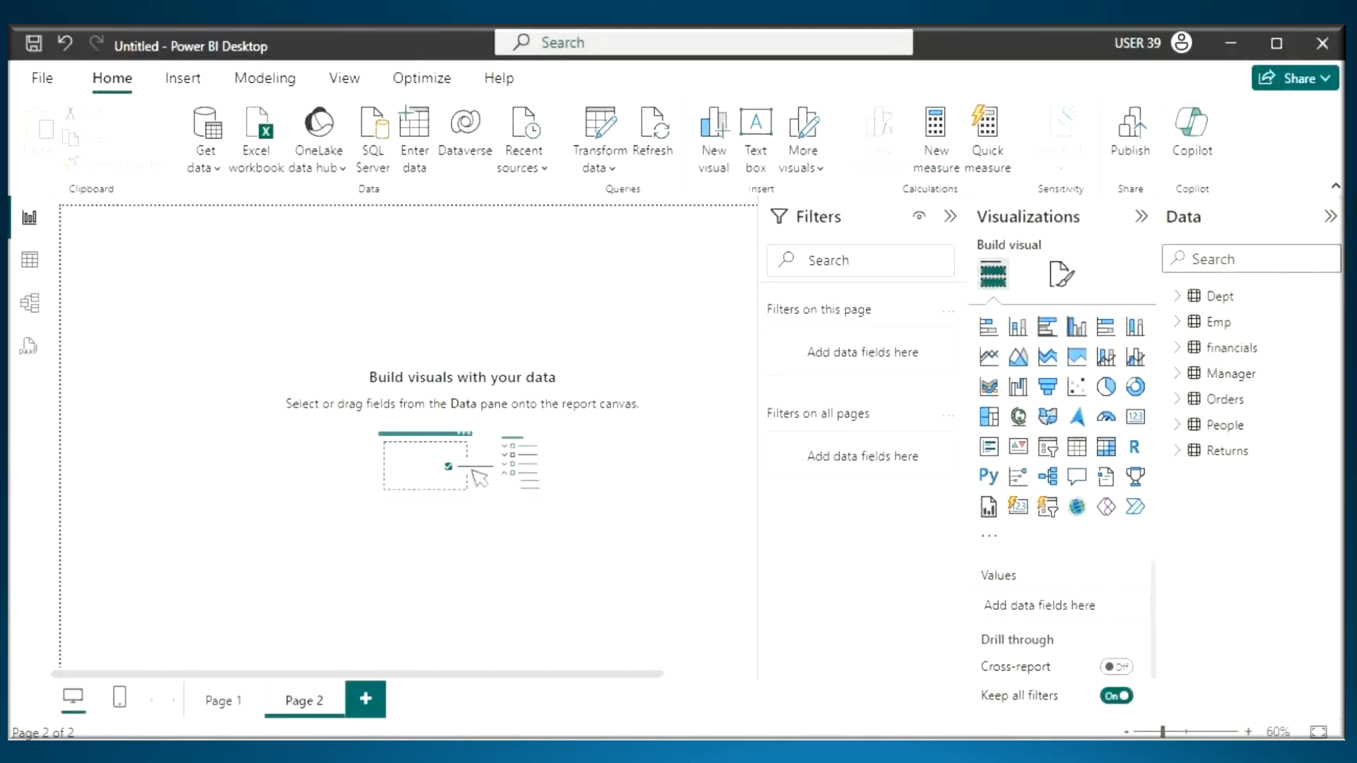
- Switch to the Notepad notes and, under heading 2, add "Visualization Pane will Have Default Visuals which we Coomonly used in Power BI"
key("alt+Tab")
left_click_drag(51, 456, 289, 463)
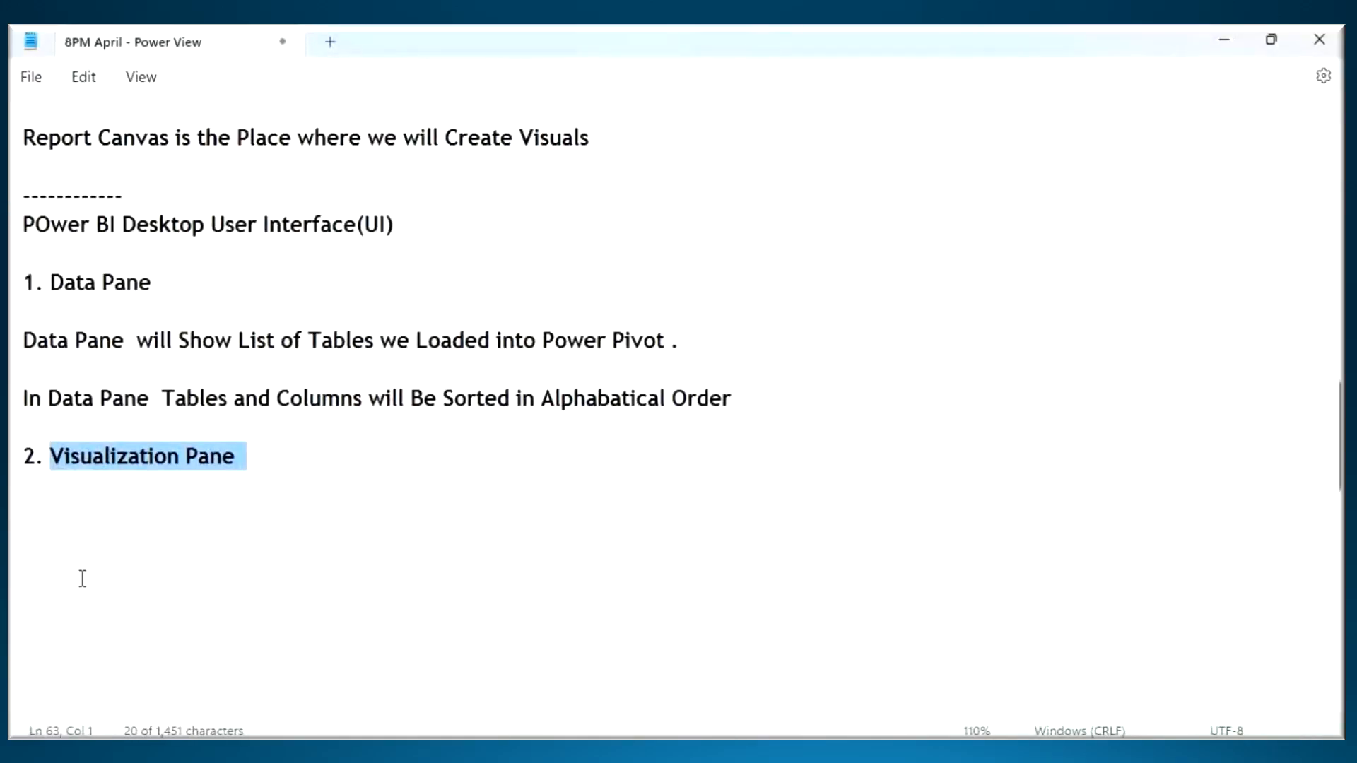
key("ctrl+c")
left_click(54, 515)
key("ctrl+v")
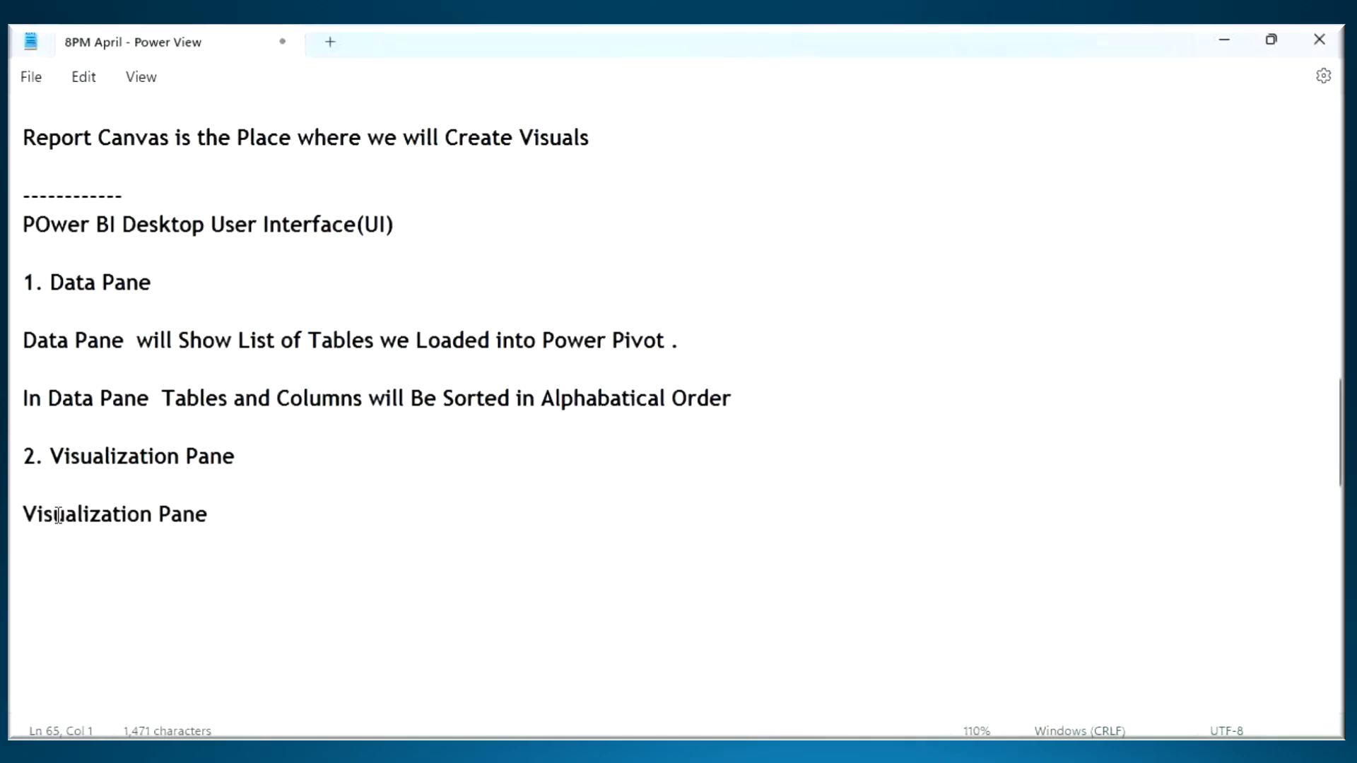
key("BackSpace")
type("will Have D")
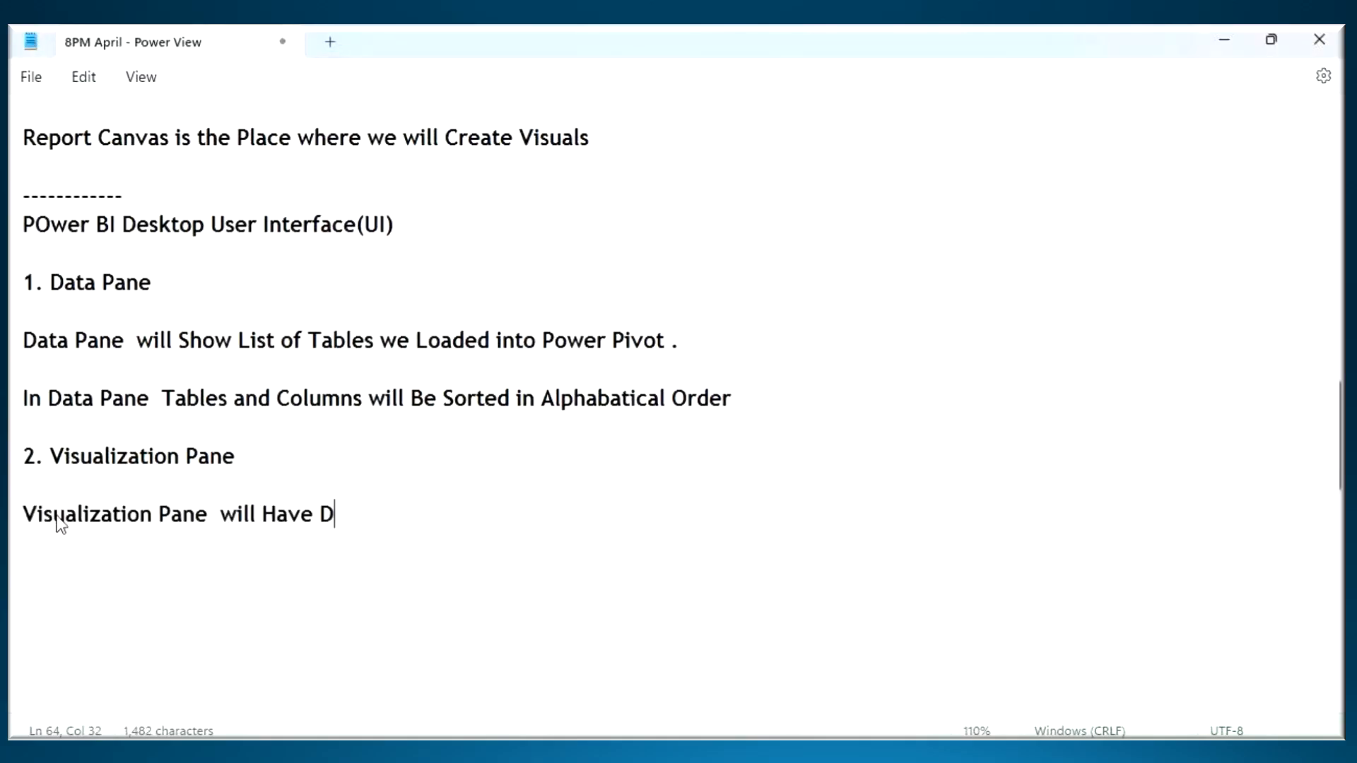
type("efault ")
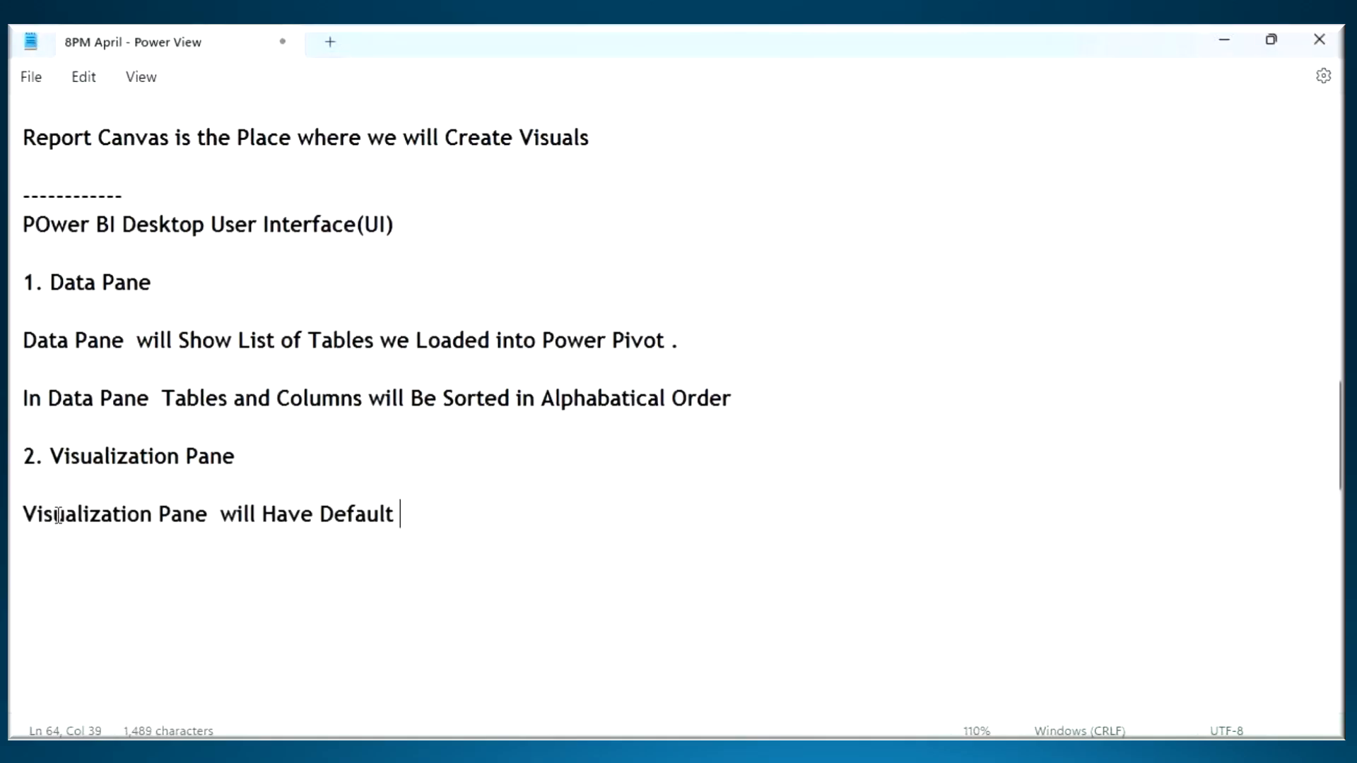
type("Visuals whic")
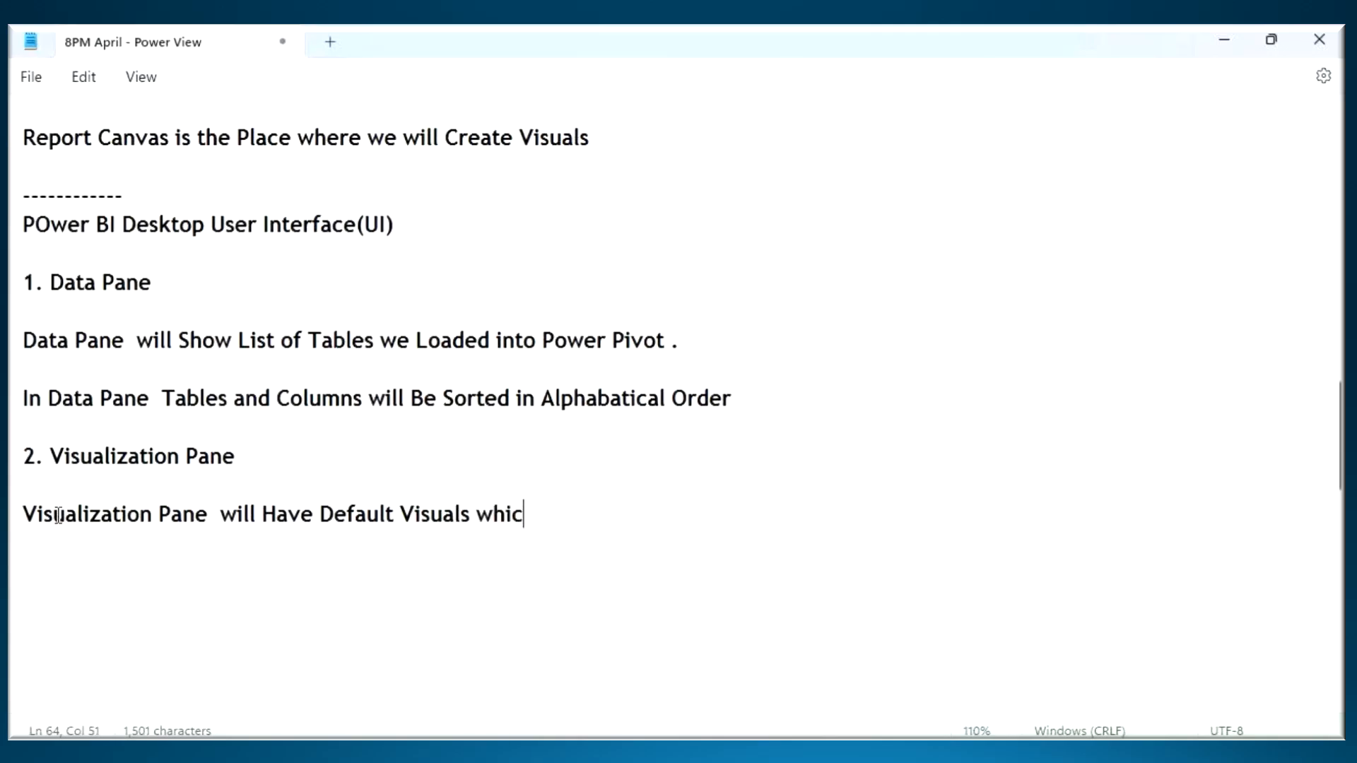
type("h we Coomo")
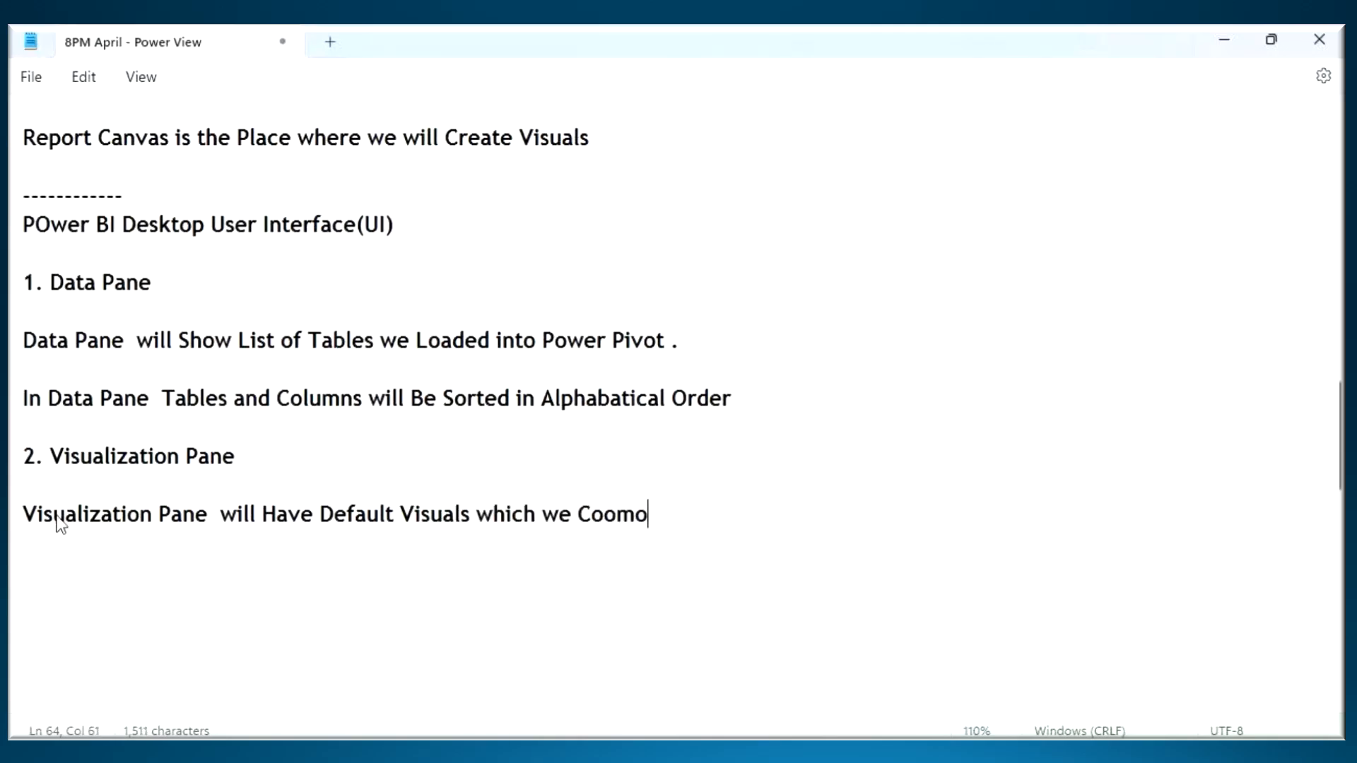
type("nly used")
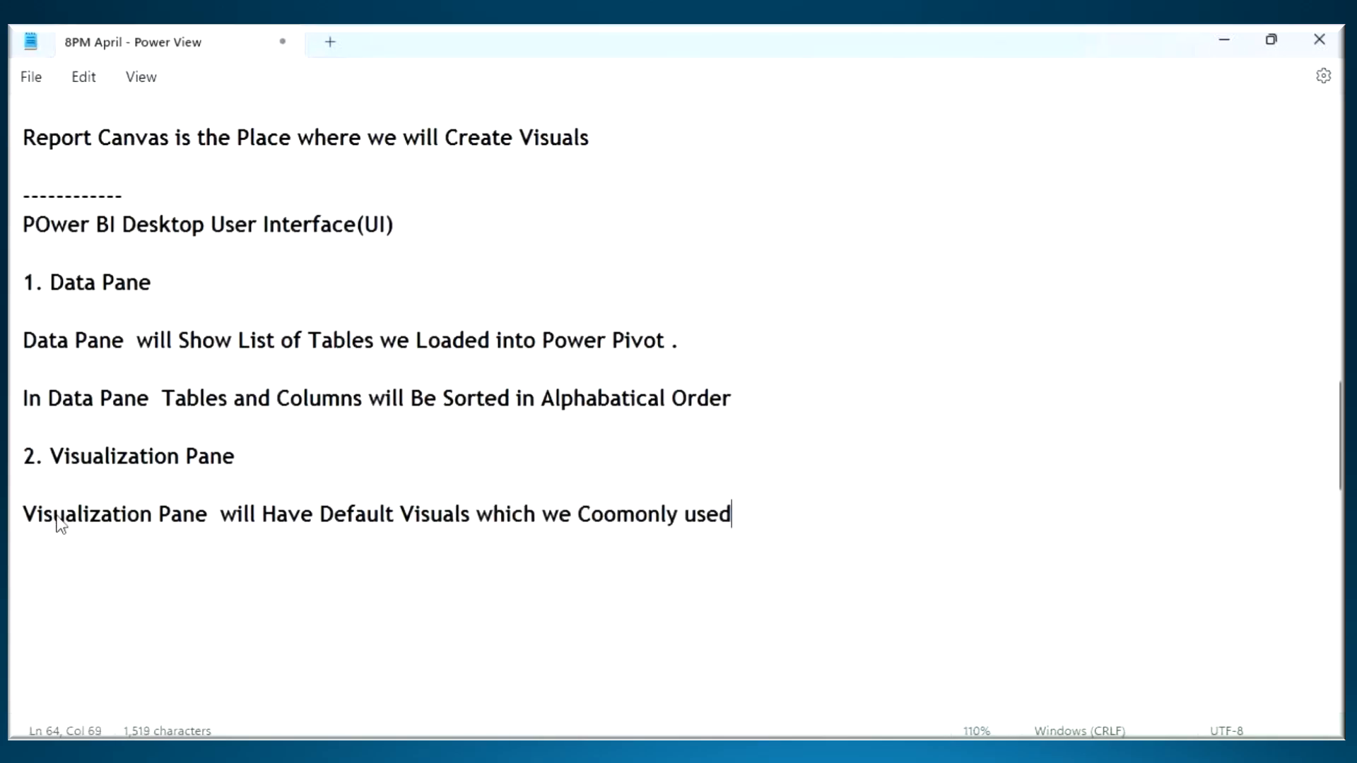
type(" in Power")
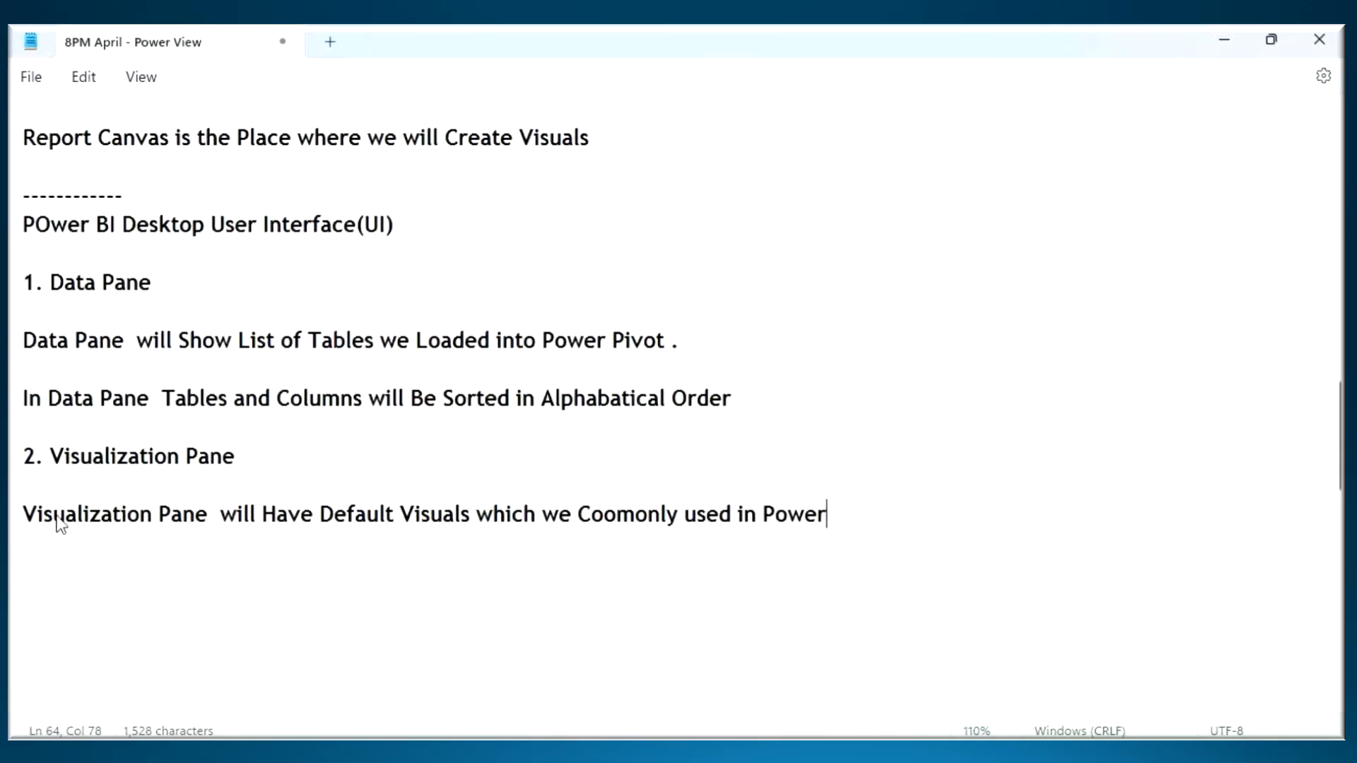
type(" BI")
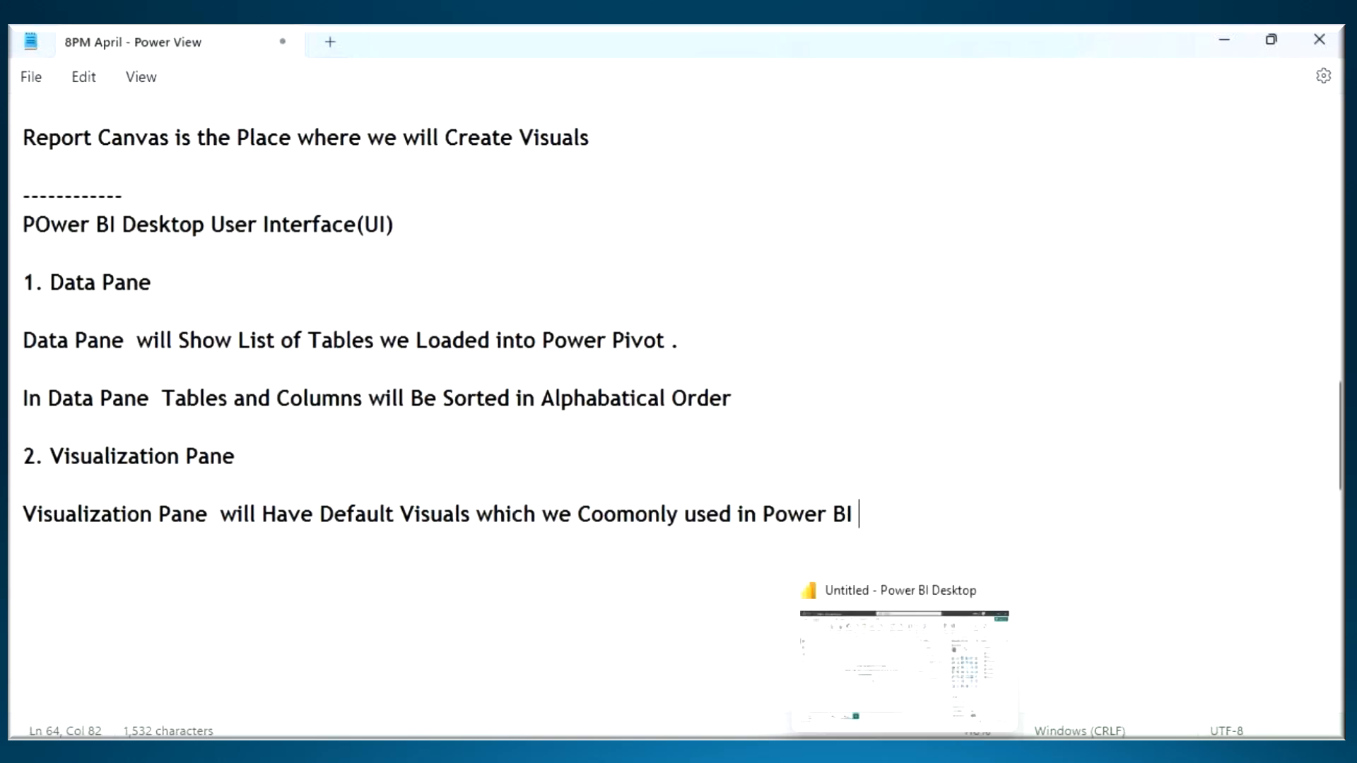
- Switch to Power BI Desktop, circle the default visual icons, draw an arrow down to them, and clear the annotations
left_click(907, 751)
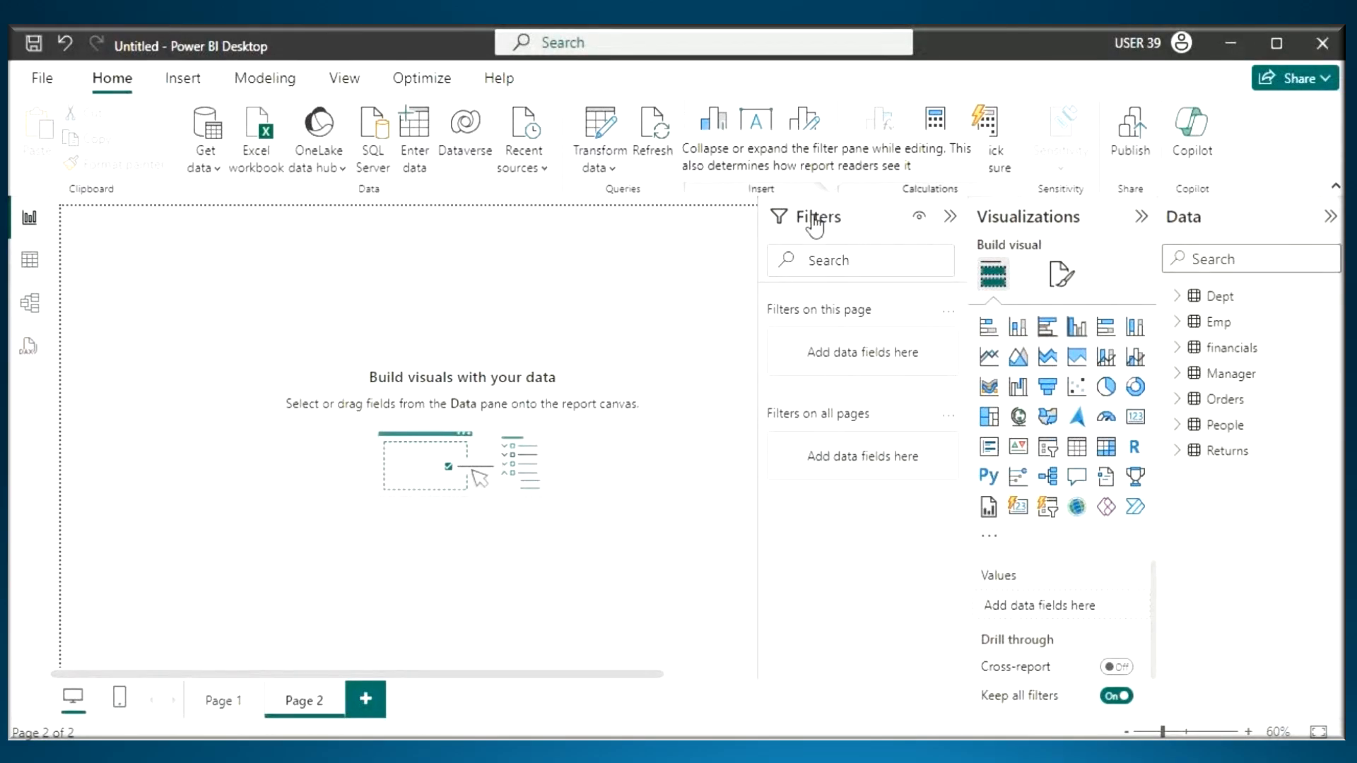
key("ctrl+2")
mouse_move(1162, 319)
left_mouse_down()
mouse_move(914, 359)
mouse_move(1131, 541)
mouse_move(1107, 304)
left_mouse_up()
left_click_drag(983, 202, 1008, 306)
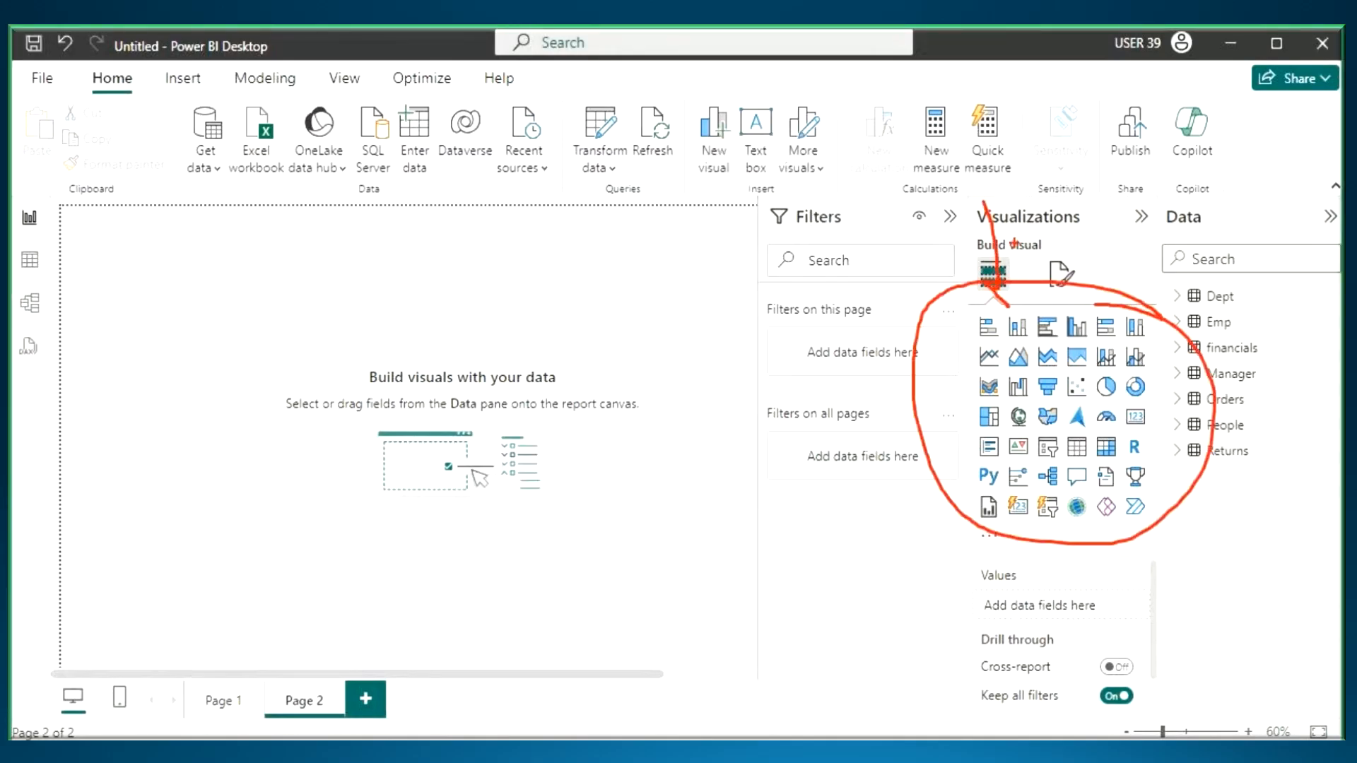
left_click_drag(1015, 244, 1007, 304)
key("Escape")
- Switch back to the Notepad notes and add the heading "3. Filters Pane" below the Visualization Pane line
key("alt+Tab")
left_click(109, 571)
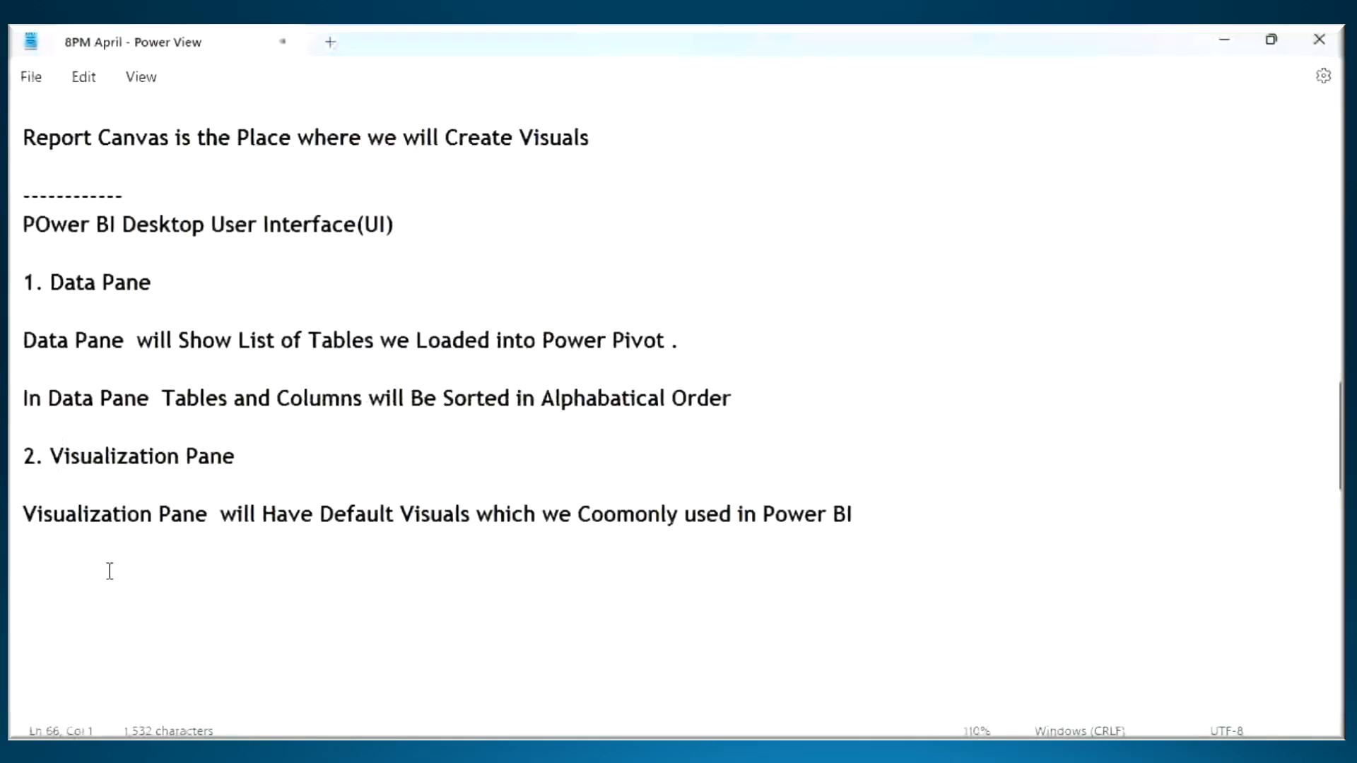
type("3. Filters")
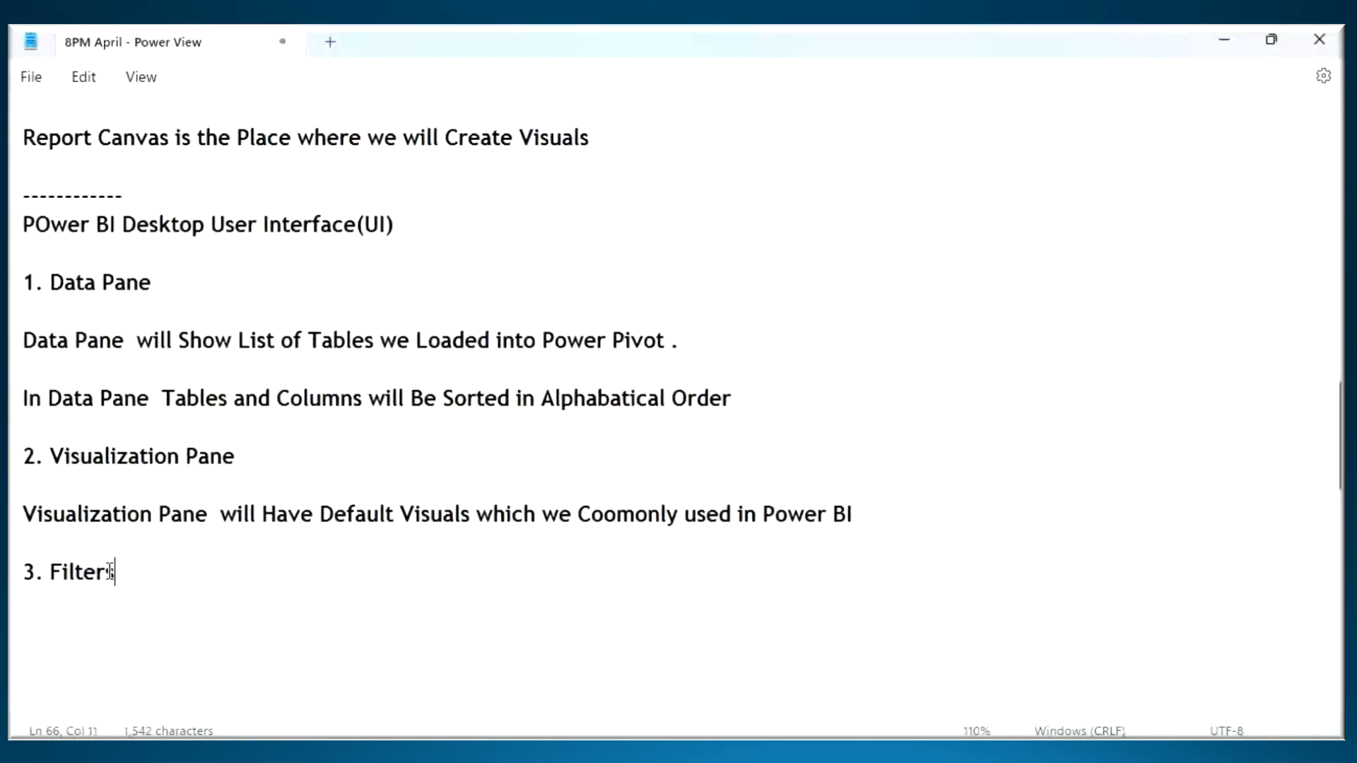
type(" Pane")
- In Power BI Desktop, view the Orders table's data and examine the Region column's distinct values in its filter list, leaving it unfiltered
key("alt+Tab")
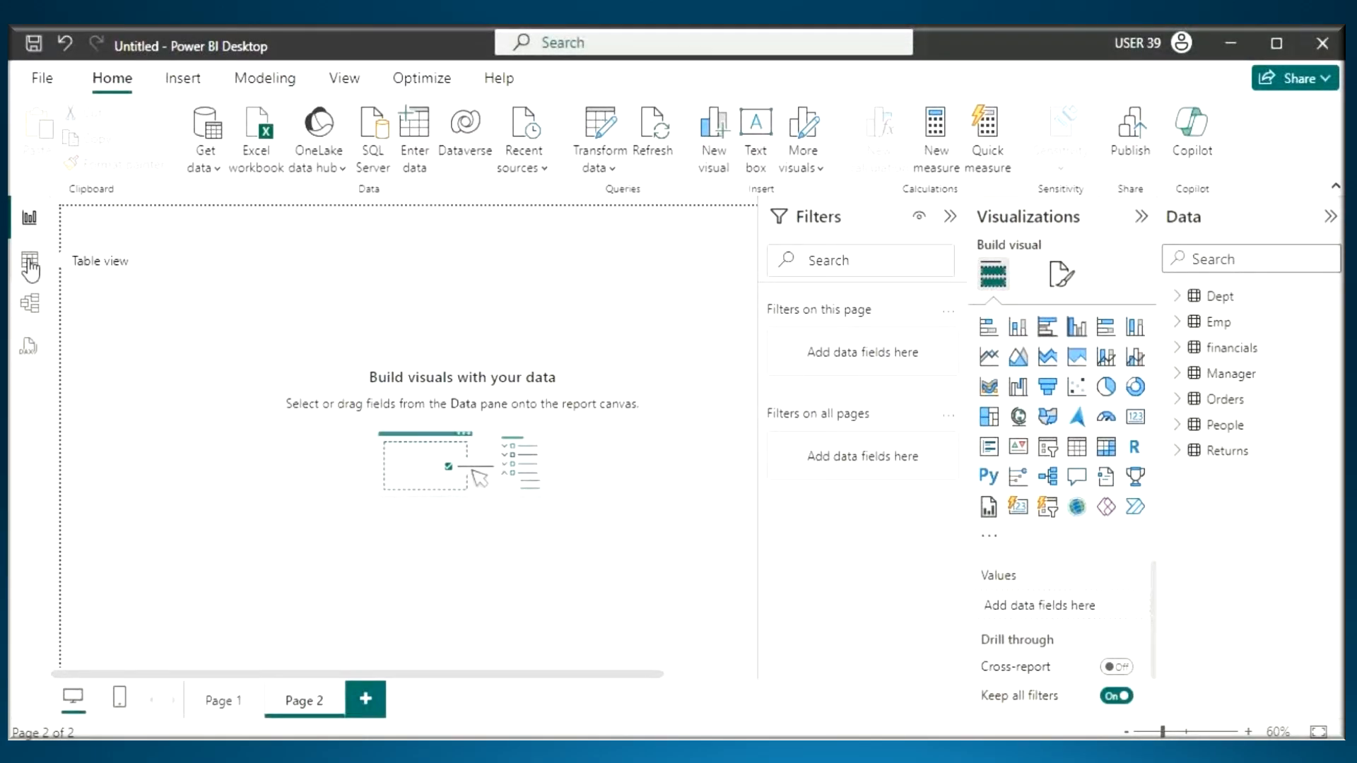
left_click(30, 262)
left_click(1165, 401)
left_click_drag(406, 711, 815, 715)
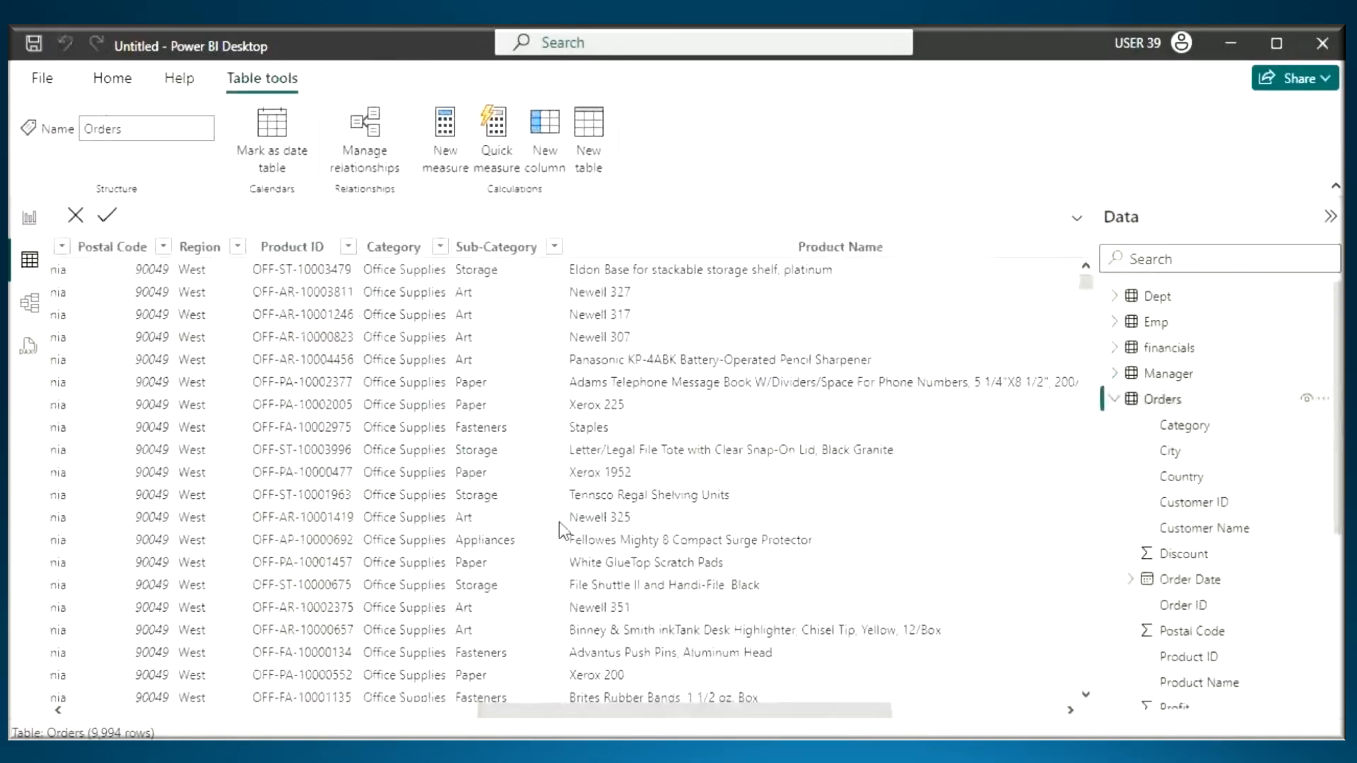
left_click(200, 248)
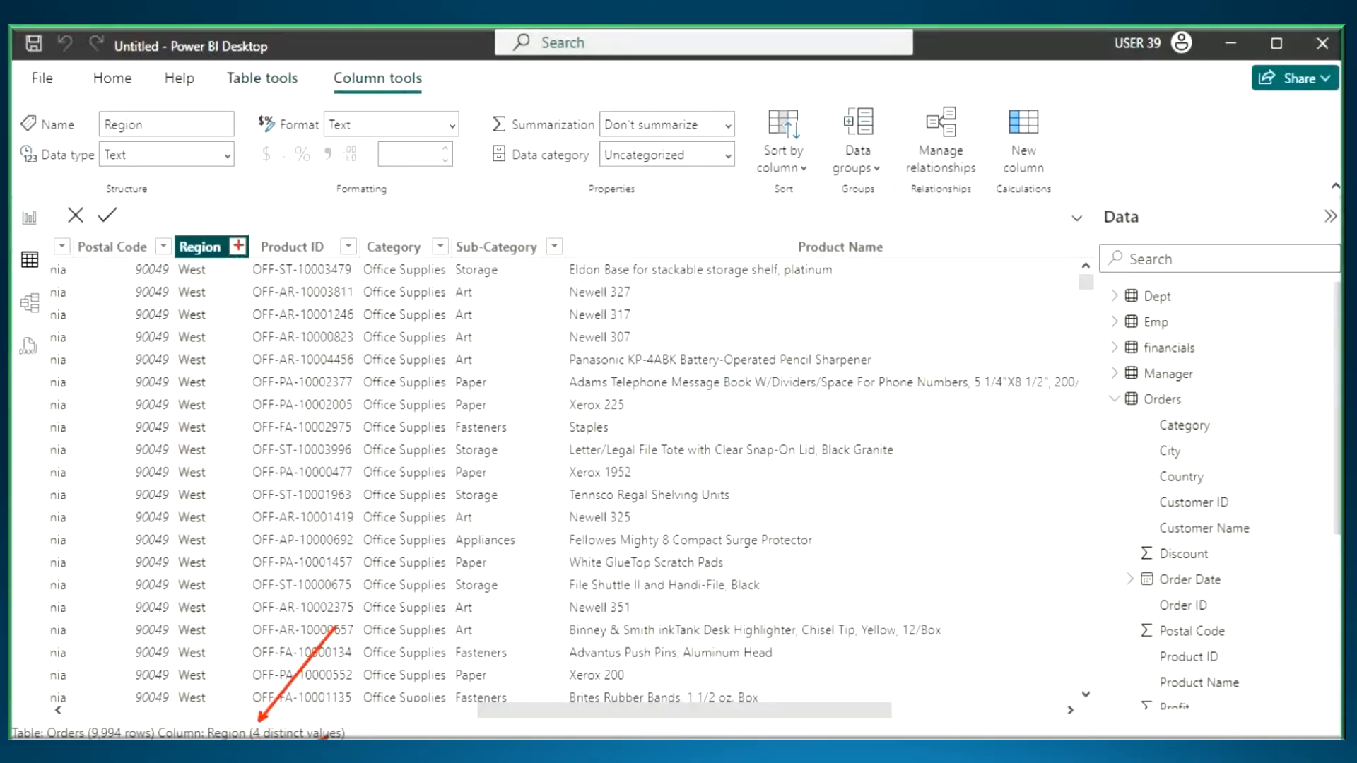
left_click(238, 246)
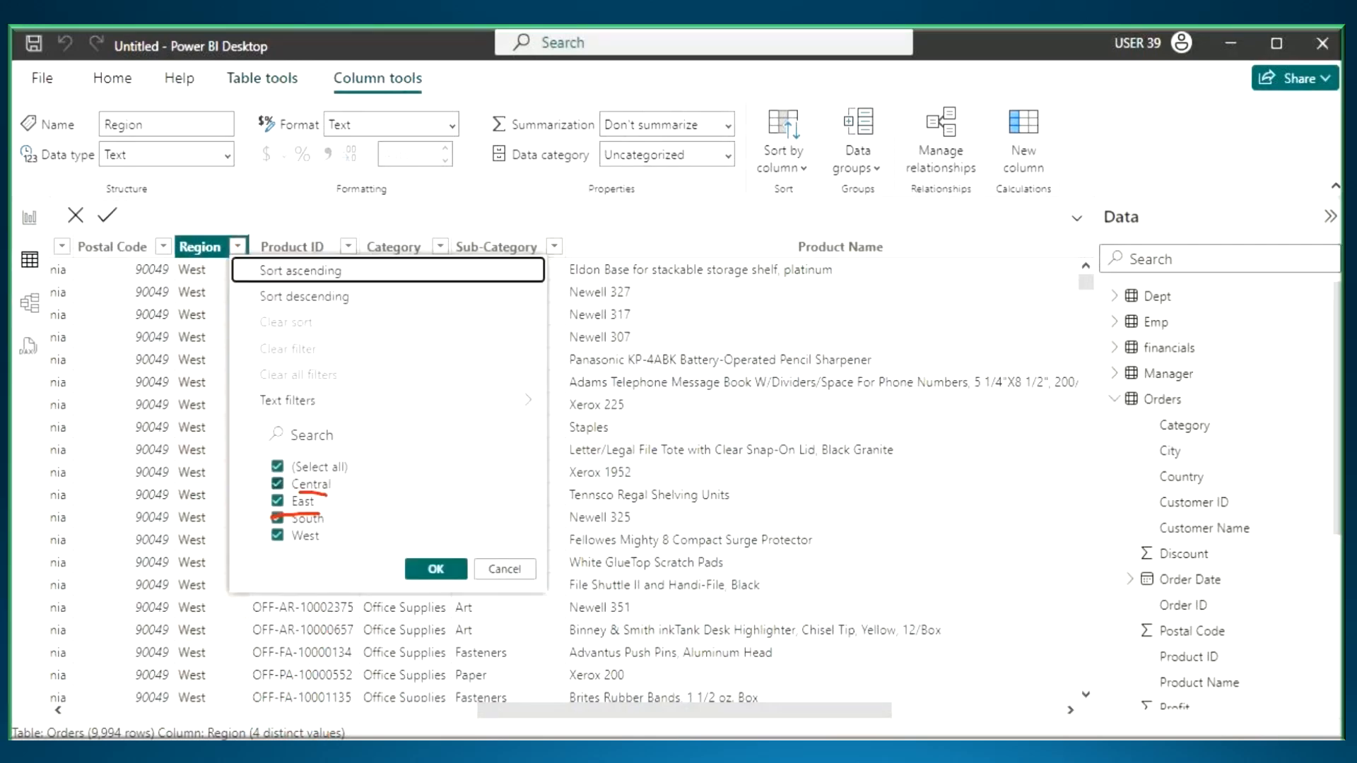
left_click(502, 571)
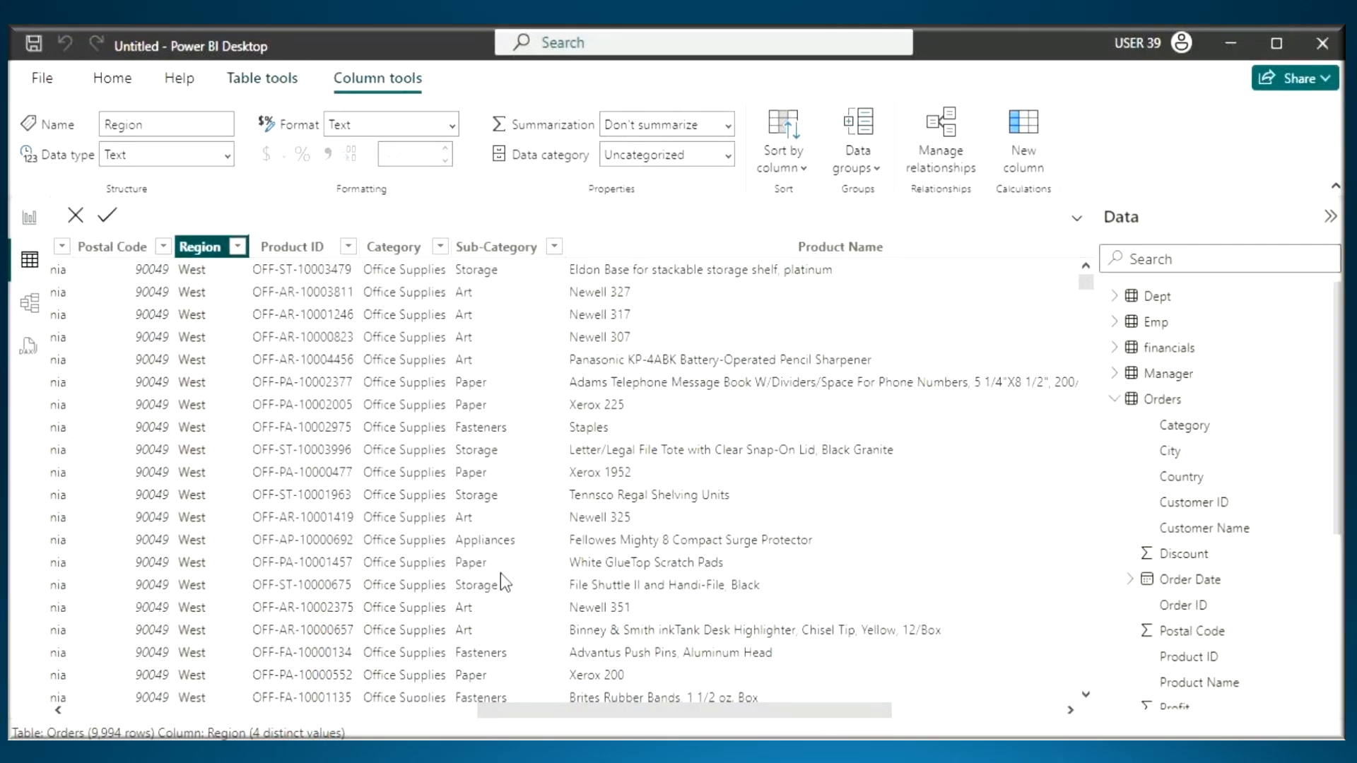
- Look at the Sales column of the Orders table and return to the report view
left_click_drag(506, 704, 657, 710)
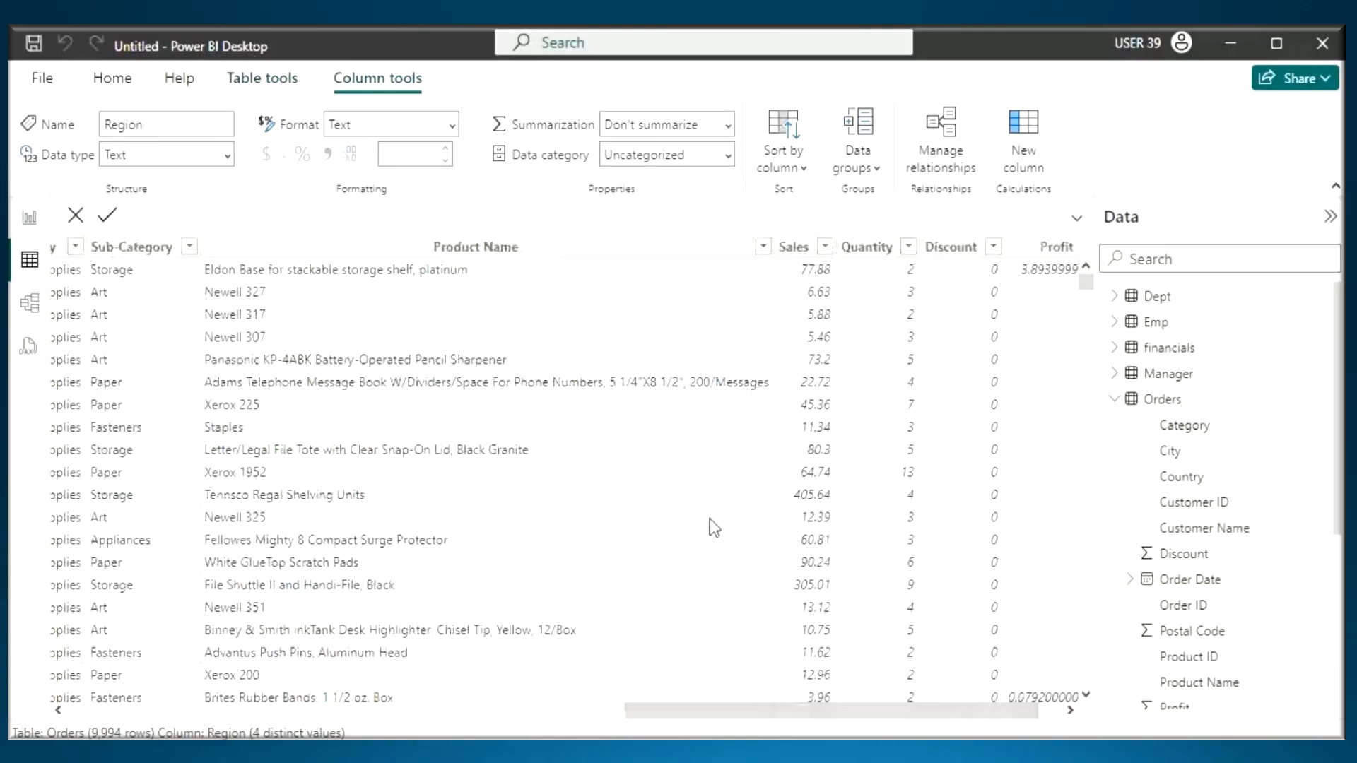
left_click(793, 246)
left_click(29, 217)
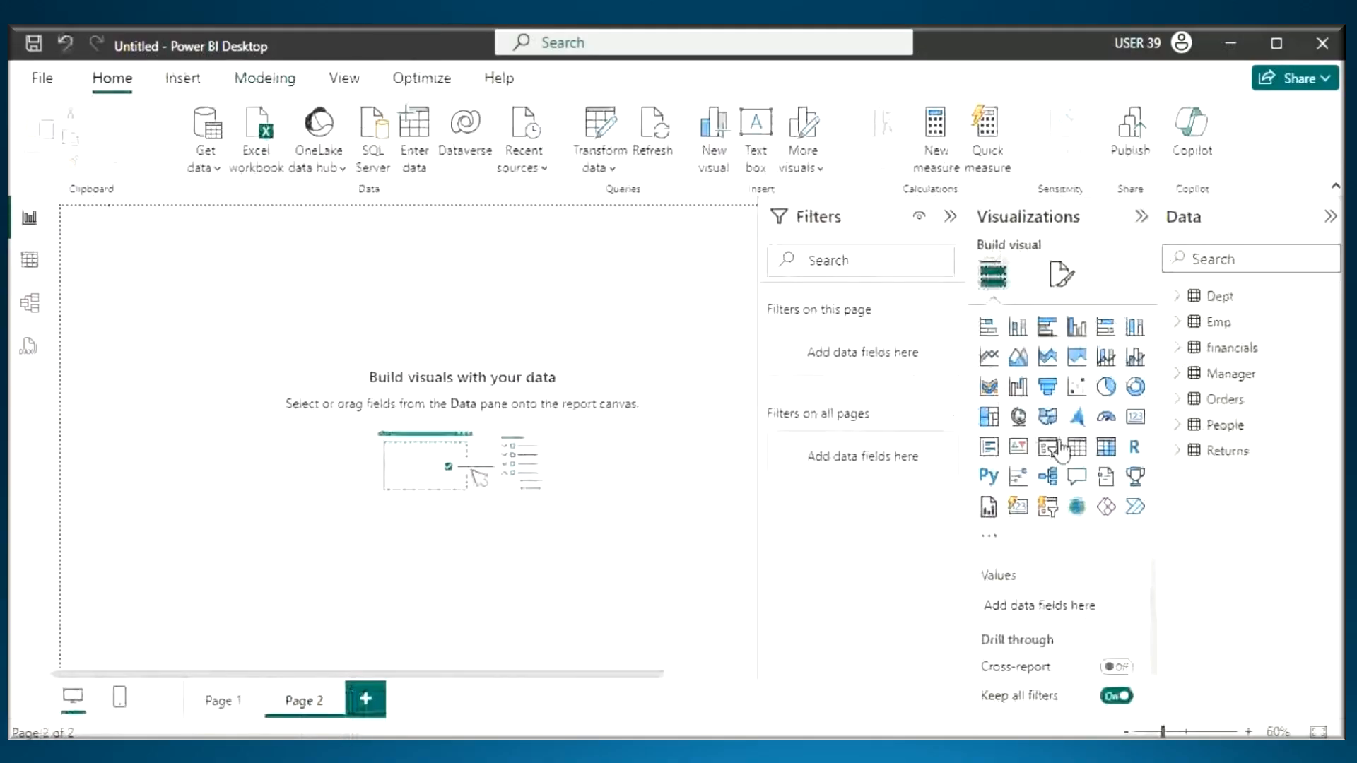
- Add a card visual to Page 2 showing Sales from the Orders table, and reduce the card's height
left_click(1135, 416)
left_click(1177, 399)
scroll(1250, 555, "down", 3)
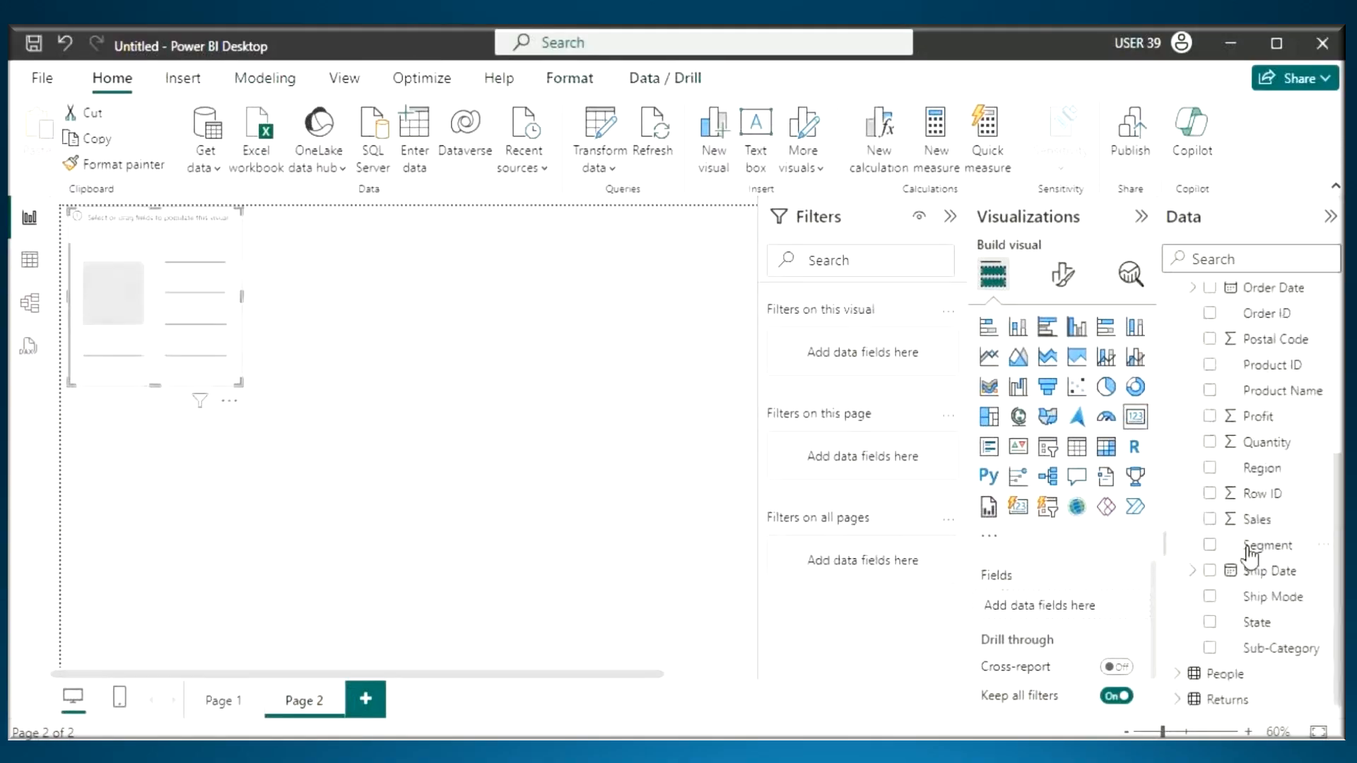
left_click_drag(1257, 519, 145, 291)
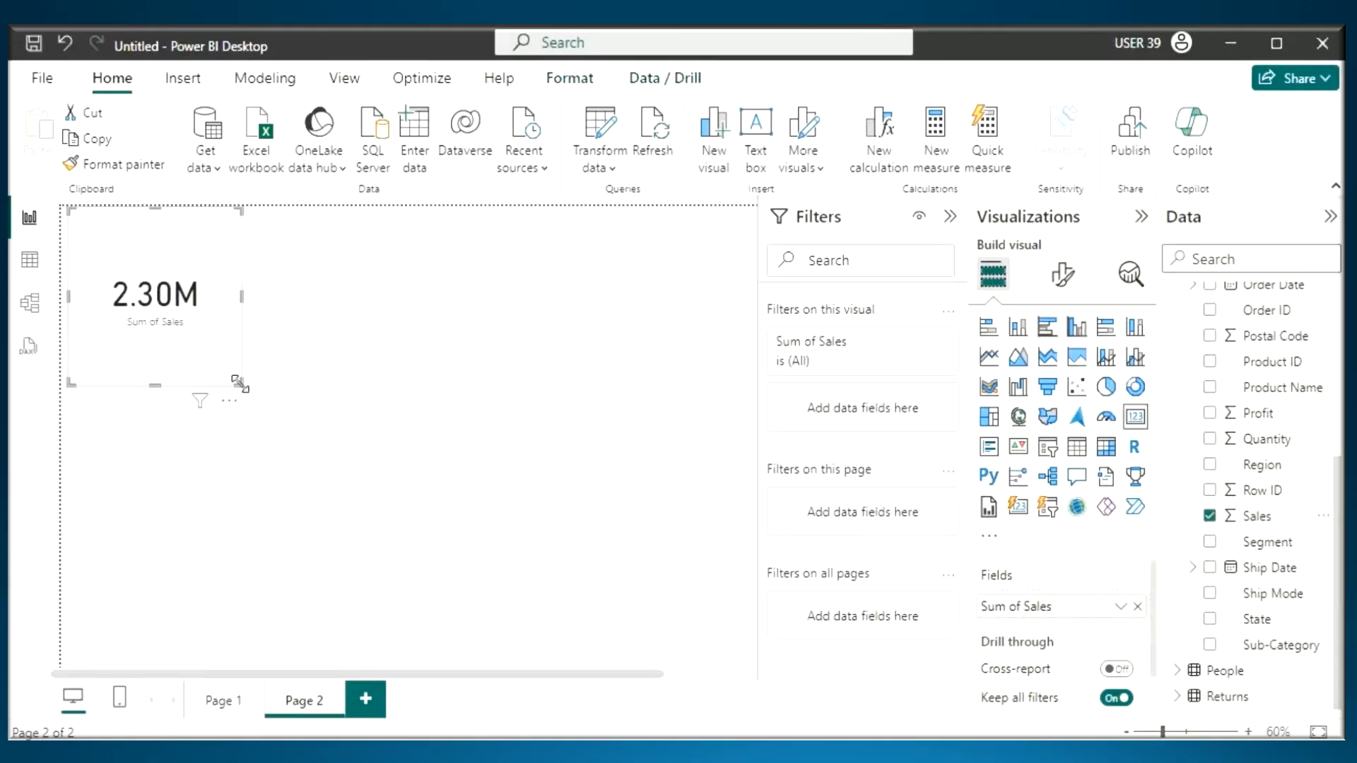
mouse_move(241, 383)
left_mouse_down()
mouse_move(210, 304)
mouse_move(247, 319)
left_mouse_up()
- Collapse the Filters pane, then handwrite "Central Sale" with an arrow beside the sales card and "4R" over the Orders fields
left_click(951, 216)
key("ctrl+2")
left_click_drag(163, 208, 170, 261)
mouse_move(157, 242)
left_mouse_down()
mouse_move(164, 278)
mouse_move(248, 256)
mouse_move(240, 283)
left_mouse_up()
mouse_move(320, 224)
left_mouse_down()
mouse_move(319, 270)
mouse_move(422, 233)
mouse_move(424, 290)
left_mouse_up()
mouse_move(295, 346)
left_mouse_down()
mouse_move(361, 344)
mouse_move(414, 311)
mouse_move(463, 319)
left_mouse_up()
mouse_move(1288, 324)
left_mouse_down()
mouse_move(1273, 406)
mouse_move(1289, 348)
left_mouse_up()
left_click_drag(1289, 348, 1341, 398)
- Draw an arrow up from the card to a circled 1, circle the collapsed Filters pane, clear the annotations, and expand the pane
mouse_move(195, 253)
left_mouse_down()
mouse_move(177, 209)
mouse_move(234, 202)
left_mouse_up()
left_click_drag(234, 144, 239, 180)
mouse_move(251, 147)
left_mouse_down()
mouse_move(248, 133)
mouse_move(205, 176)
mouse_move(230, 145)
left_mouse_up()
mouse_move(979, 212)
left_mouse_down()
mouse_move(908, 233)
mouse_move(989, 297)
left_mouse_up()
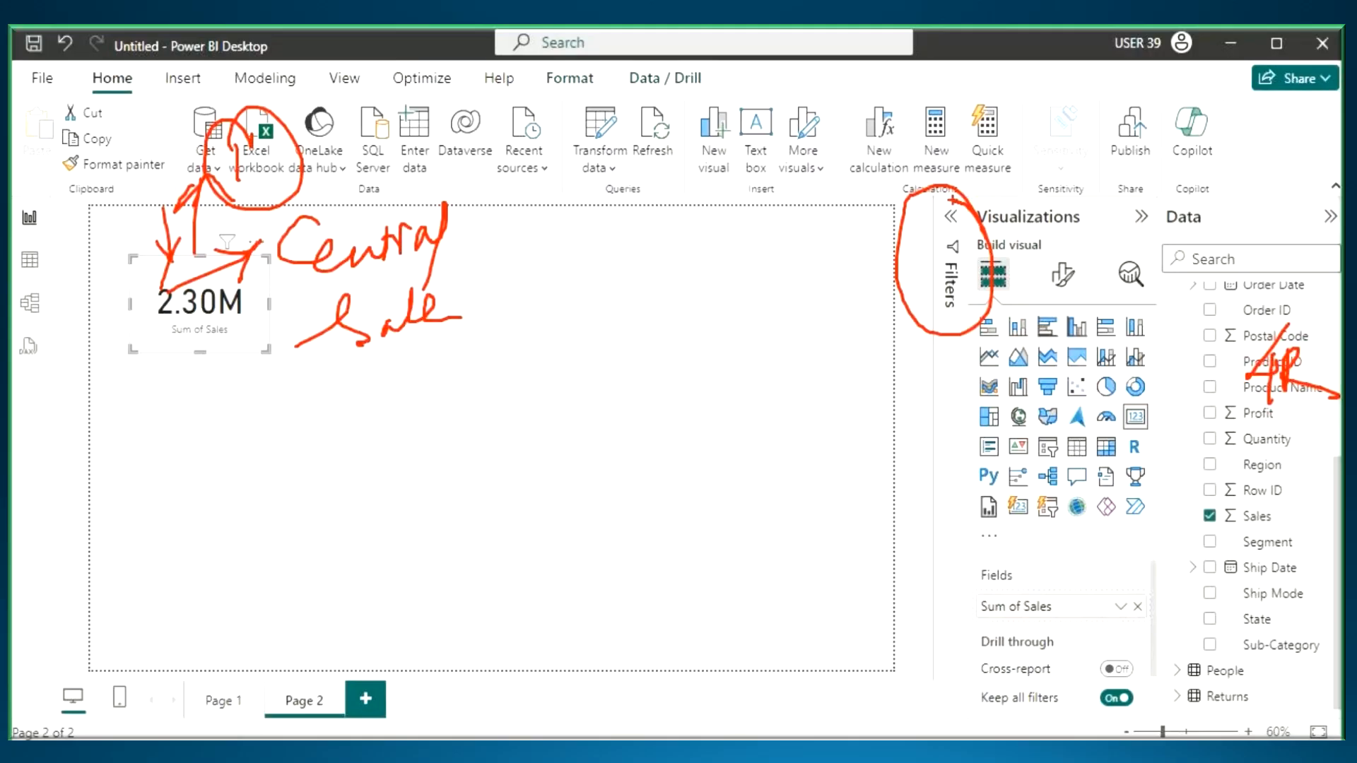
left_click(950, 224)
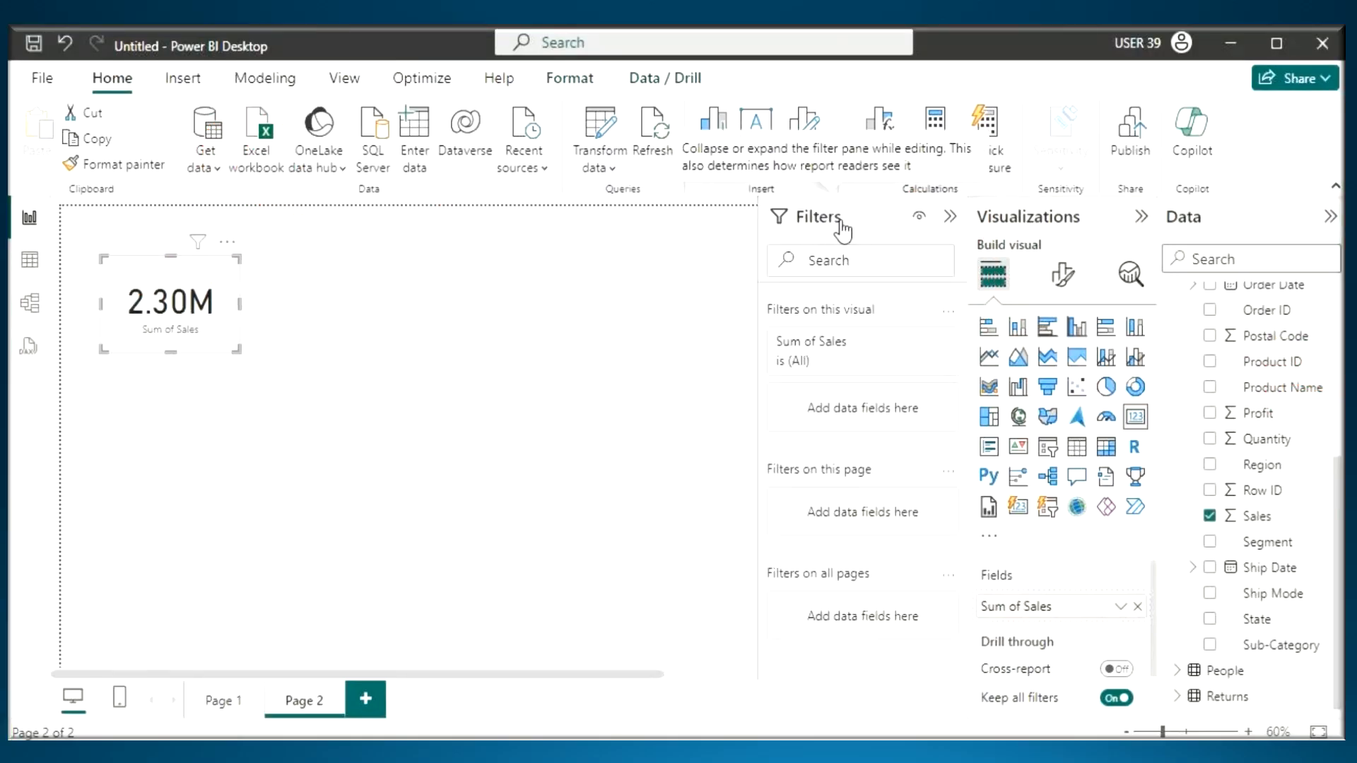
- Switch to the Notepad notes and begin a line under heading 3 with "Filters Pane is", reusing the heading text
key("alt+Tab")
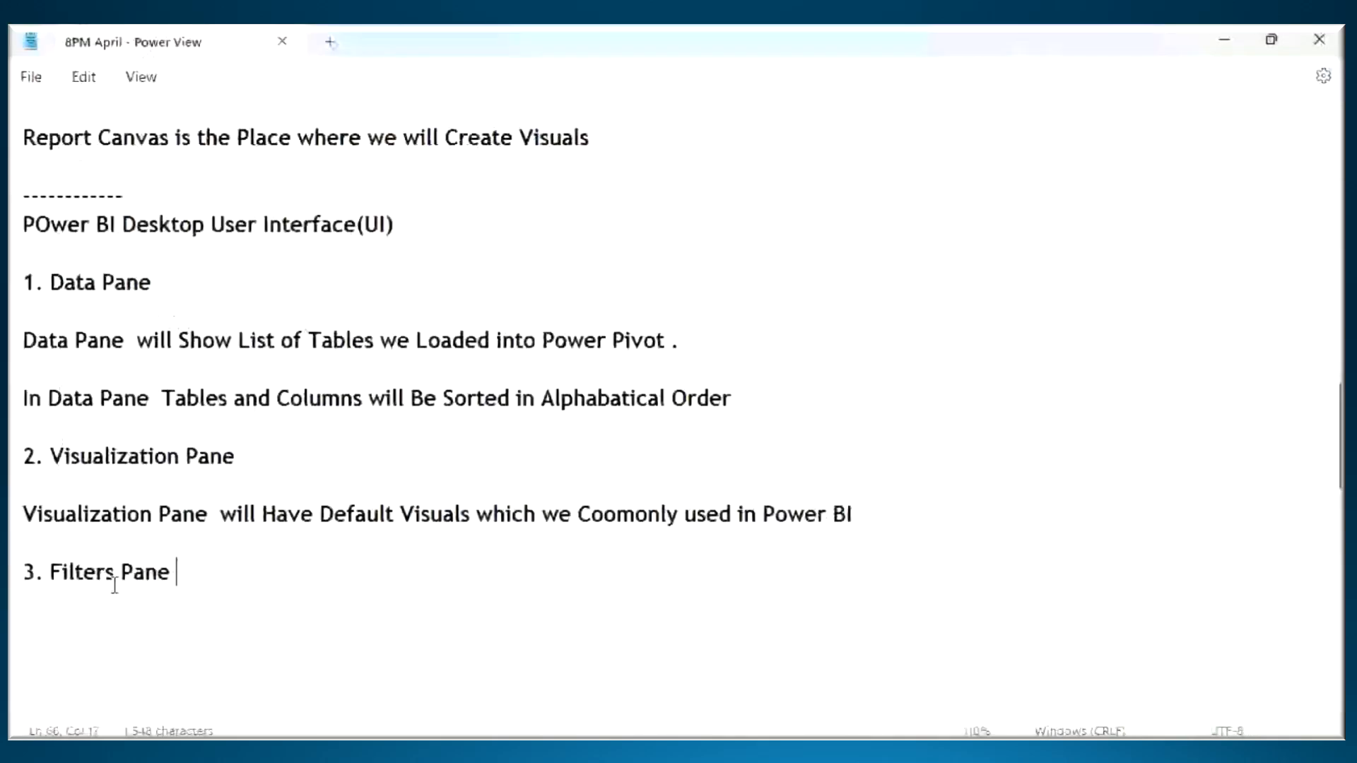
left_click(51, 573)
left_click_drag(52, 574, 209, 594)
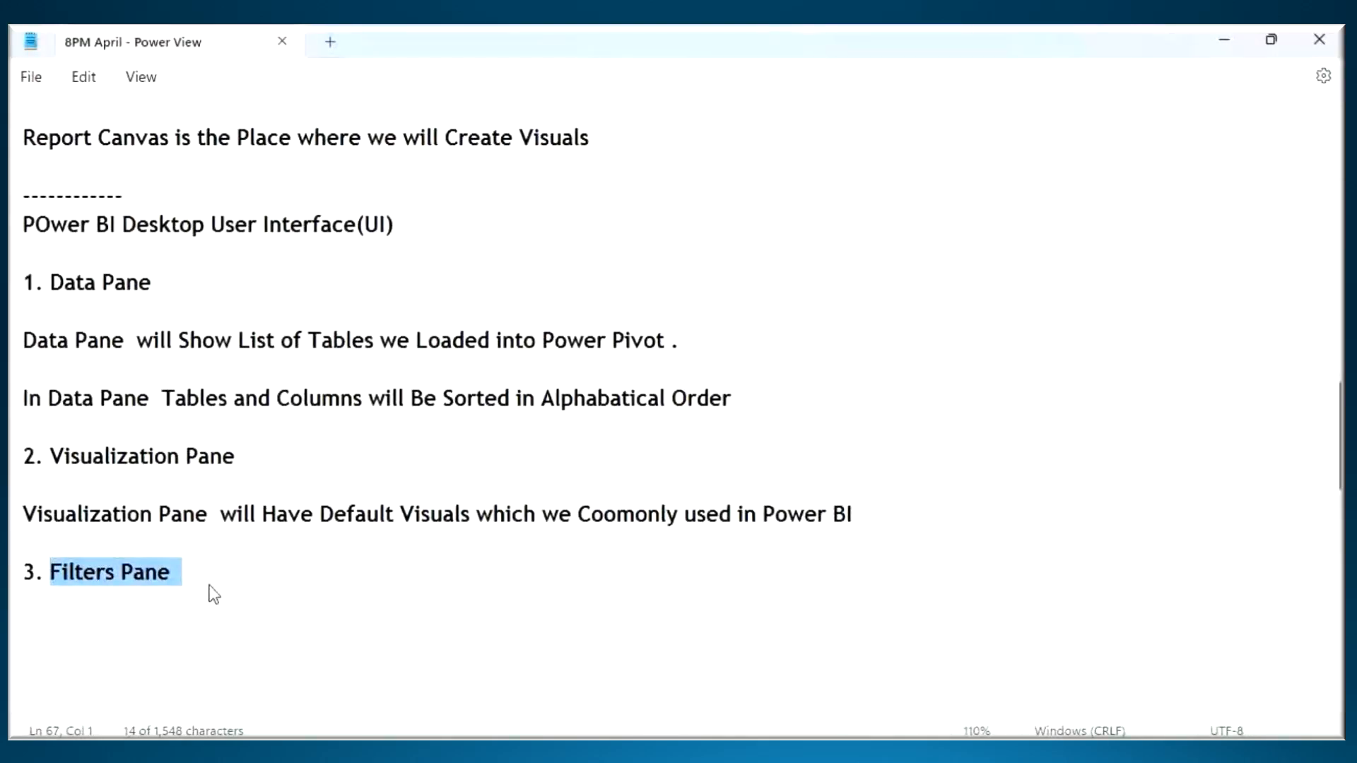
key("ctrl+c")
left_click(94, 619)
key("ctrl+v")
scroll(183, 285, "down", 4)
left_click(182, 285)
type("is")
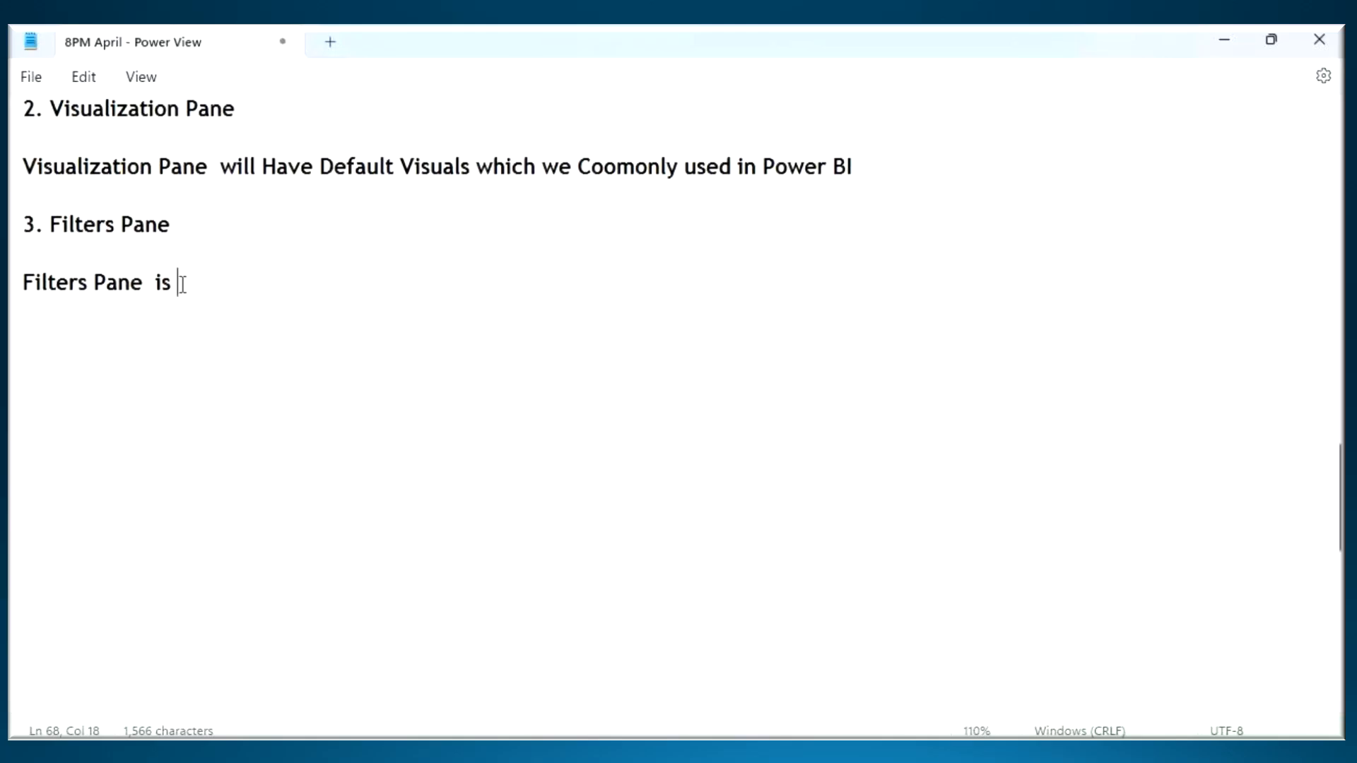
- Complete the Filters Pane note with "used to Subset of Data in Visuals" and highlight the phrase about subsetting data
key("alt+Tab")
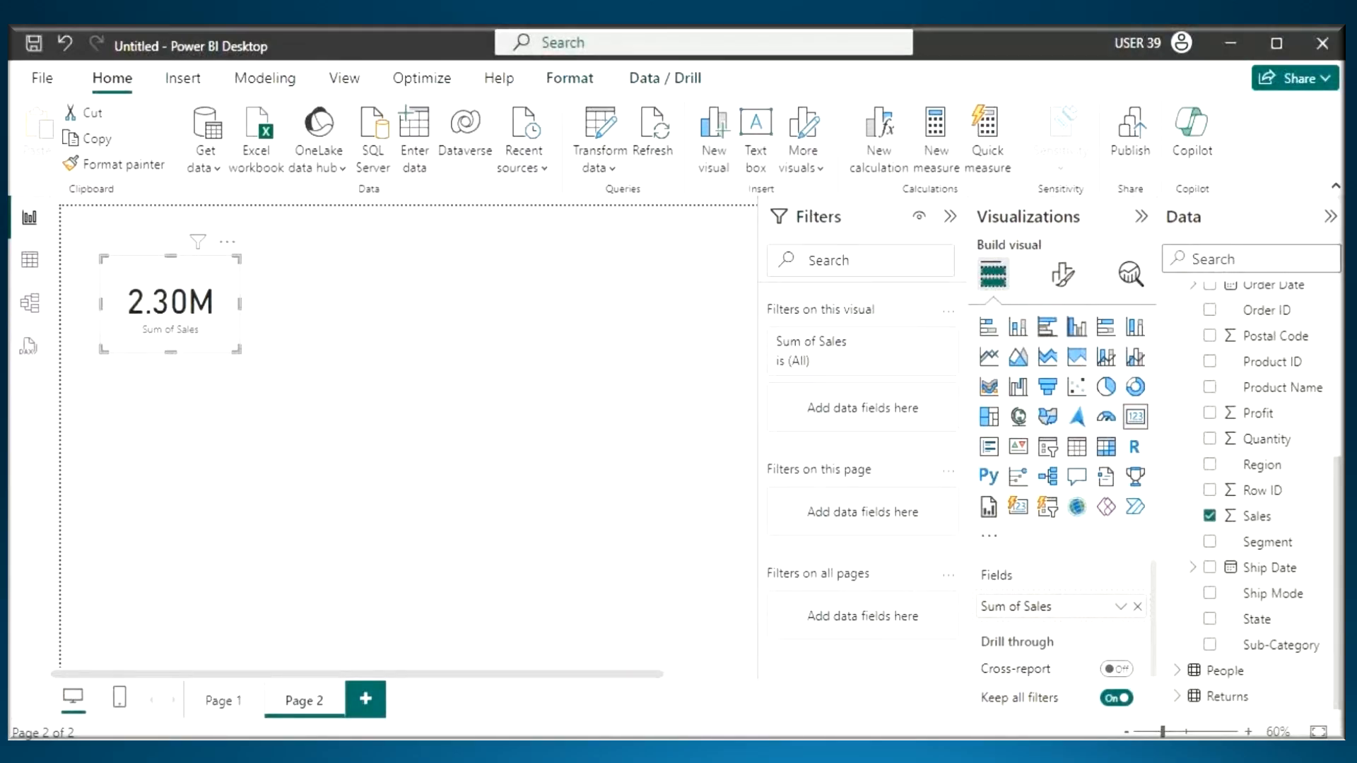
key("alt+Tab")
type("used tro")
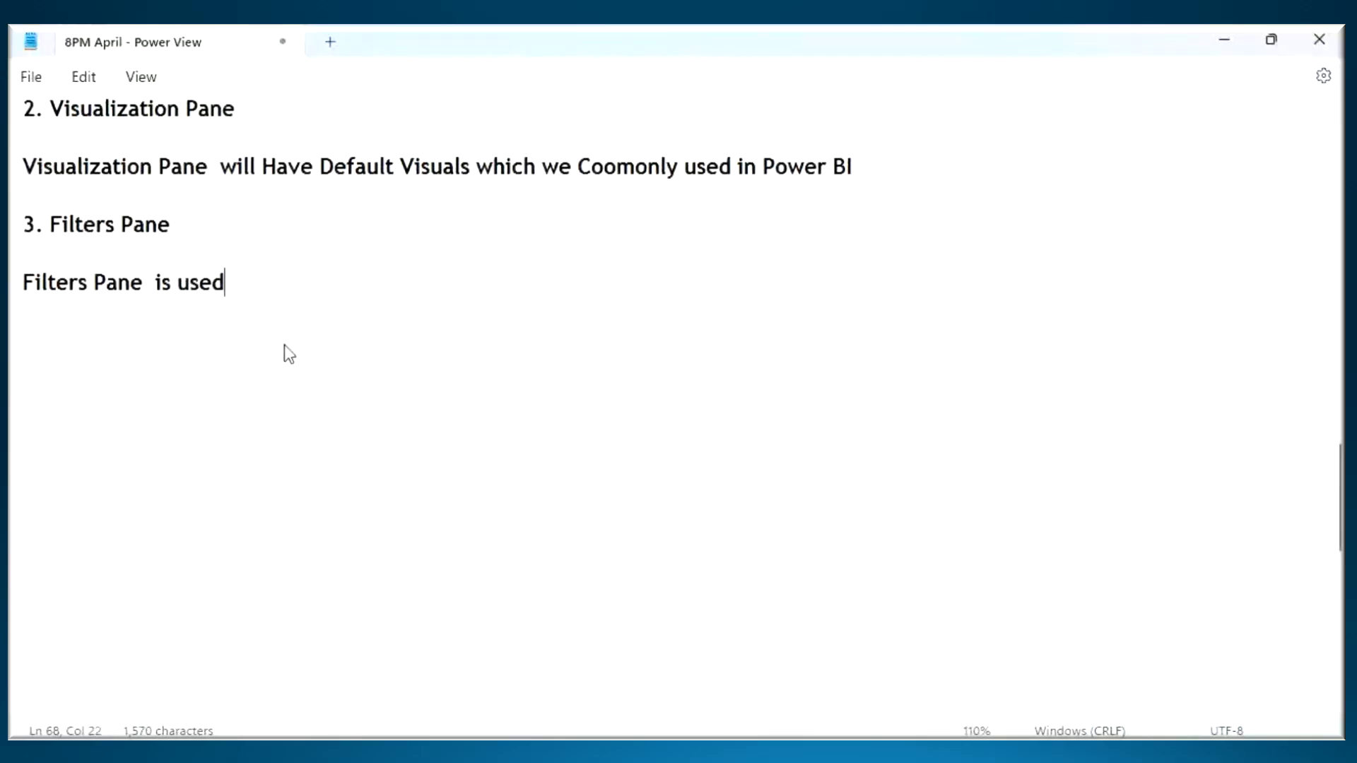
key("BackSpace")
key("BackSpace")
type("o Subset of Data")
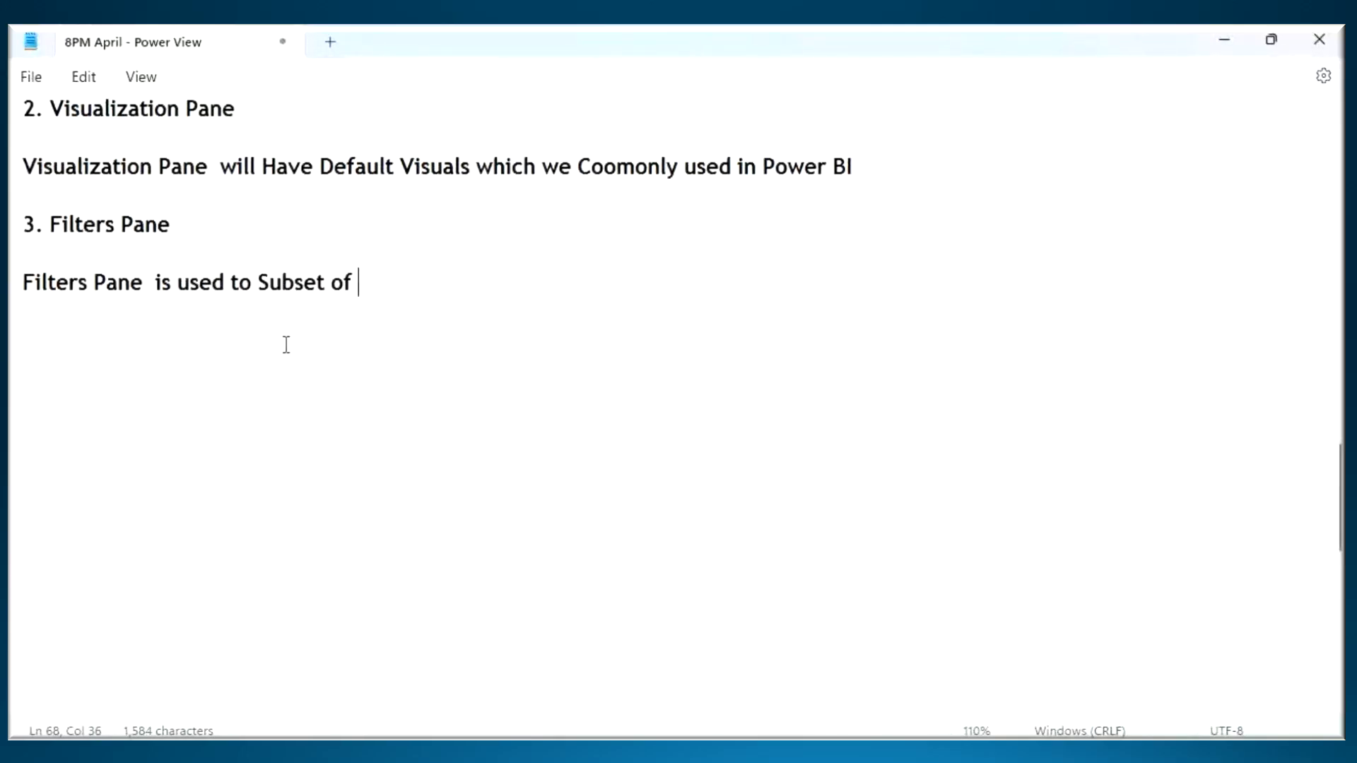
type("Visuals")
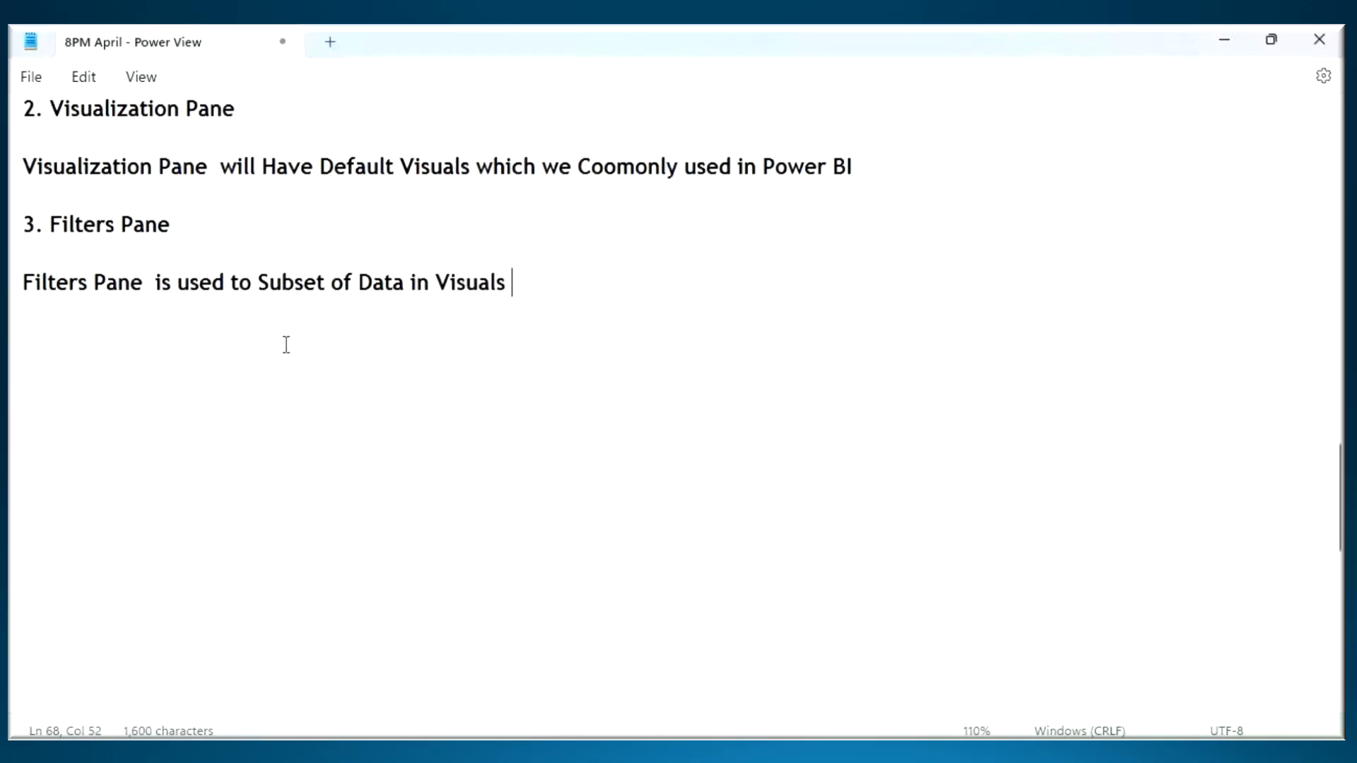
left_click_drag(252, 286, 496, 287)
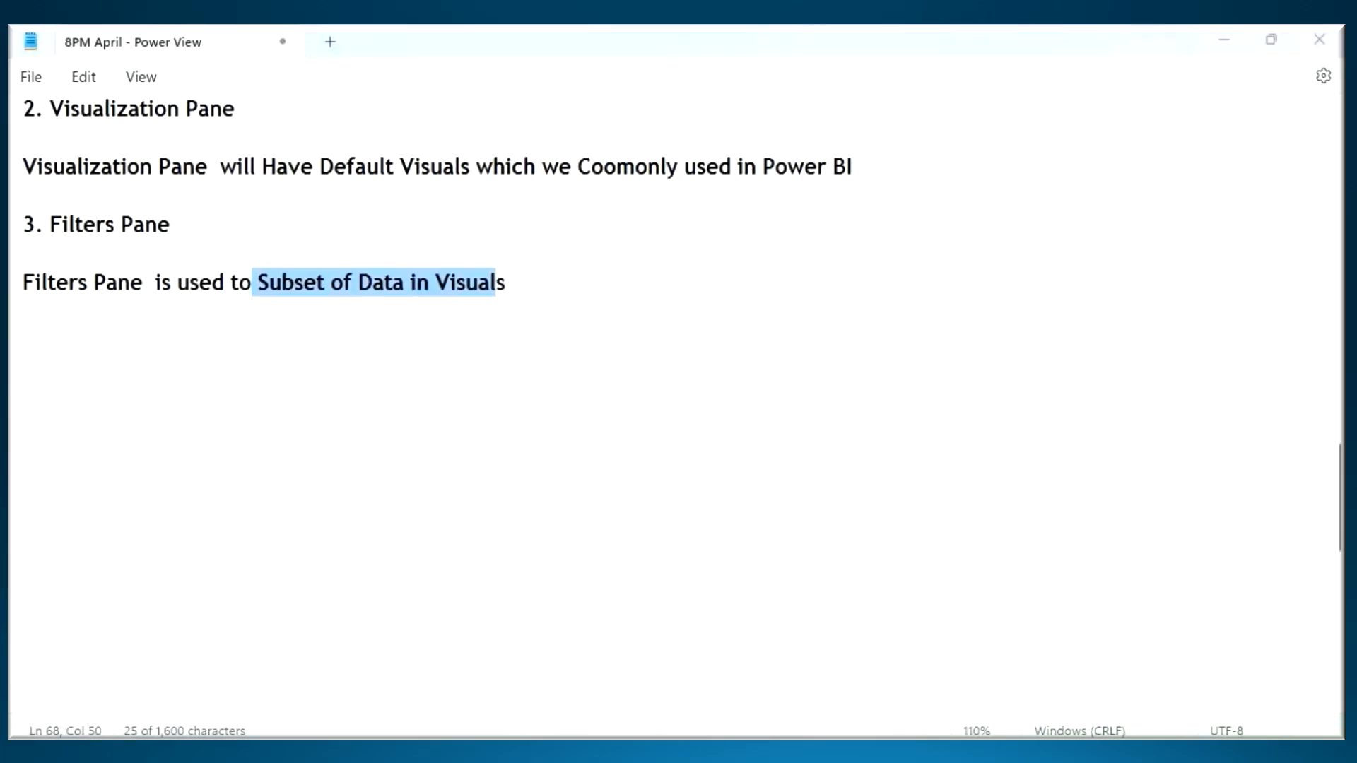
- Switch to Power BI Desktop, draw arrows to the sales card from above and from the Data fields, and underline the Filters and "Filters on this visual" headings
key("alt+Tab")
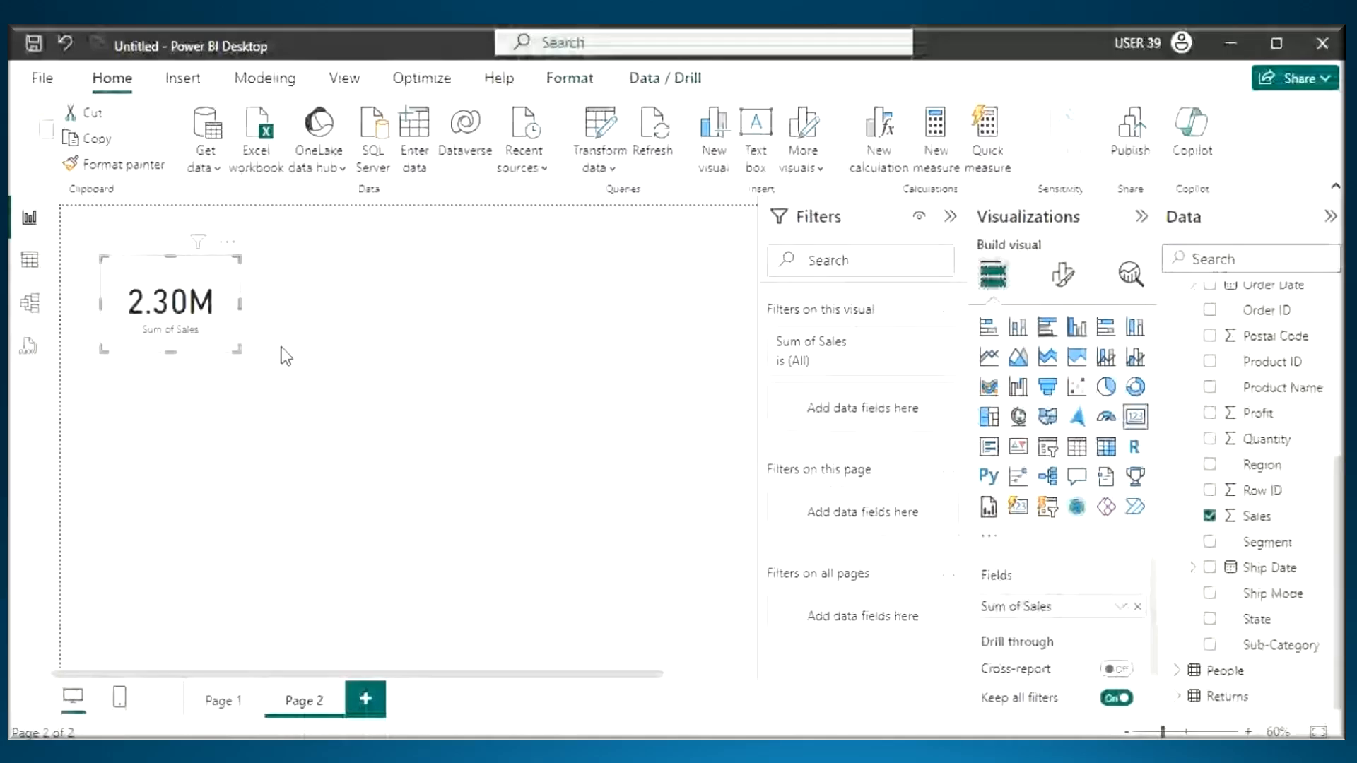
key("ctrl+2")
mouse_move(154, 187)
left_mouse_down()
mouse_move(169, 258)
mouse_move(184, 263)
left_mouse_up()
left_click_drag(193, 217, 158, 274)
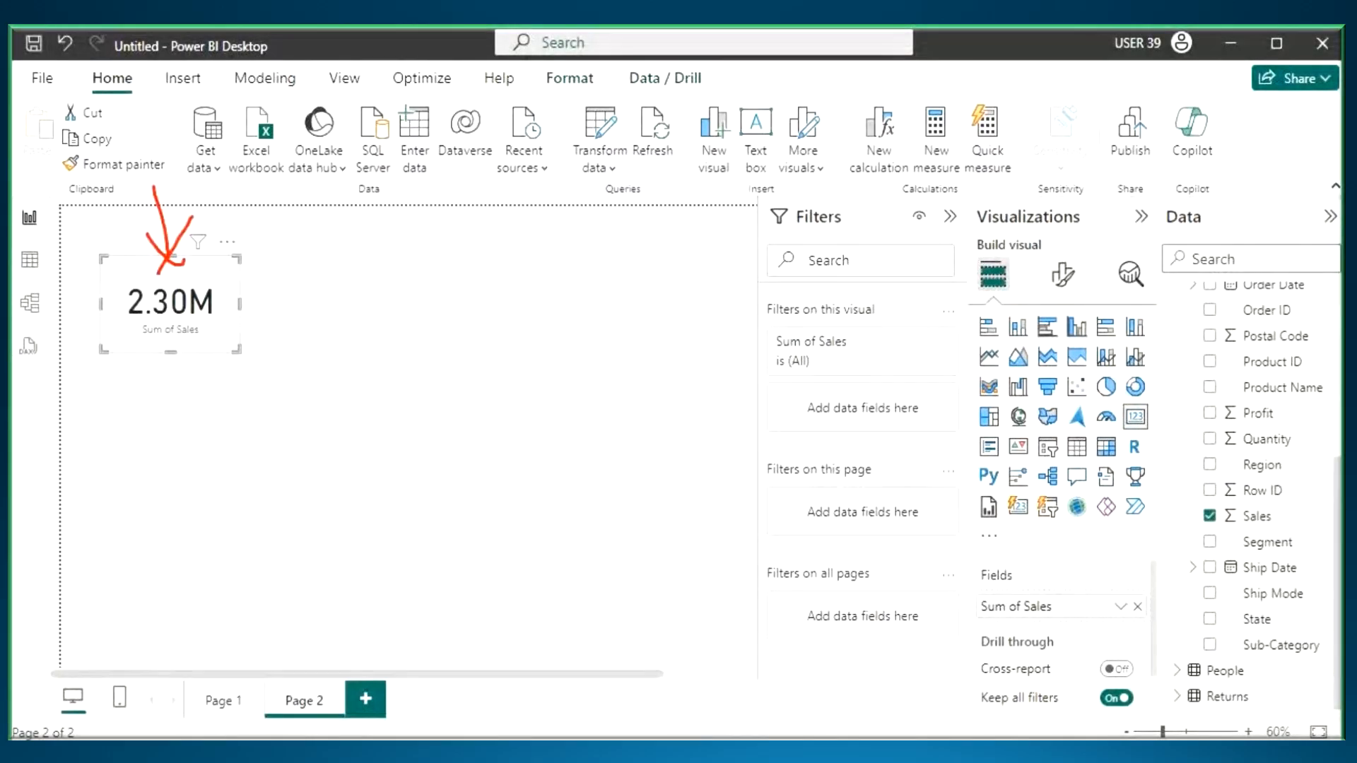
mouse_move(1228, 427)
left_mouse_down()
mouse_move(1246, 311)
mouse_move(221, 319)
left_mouse_up()
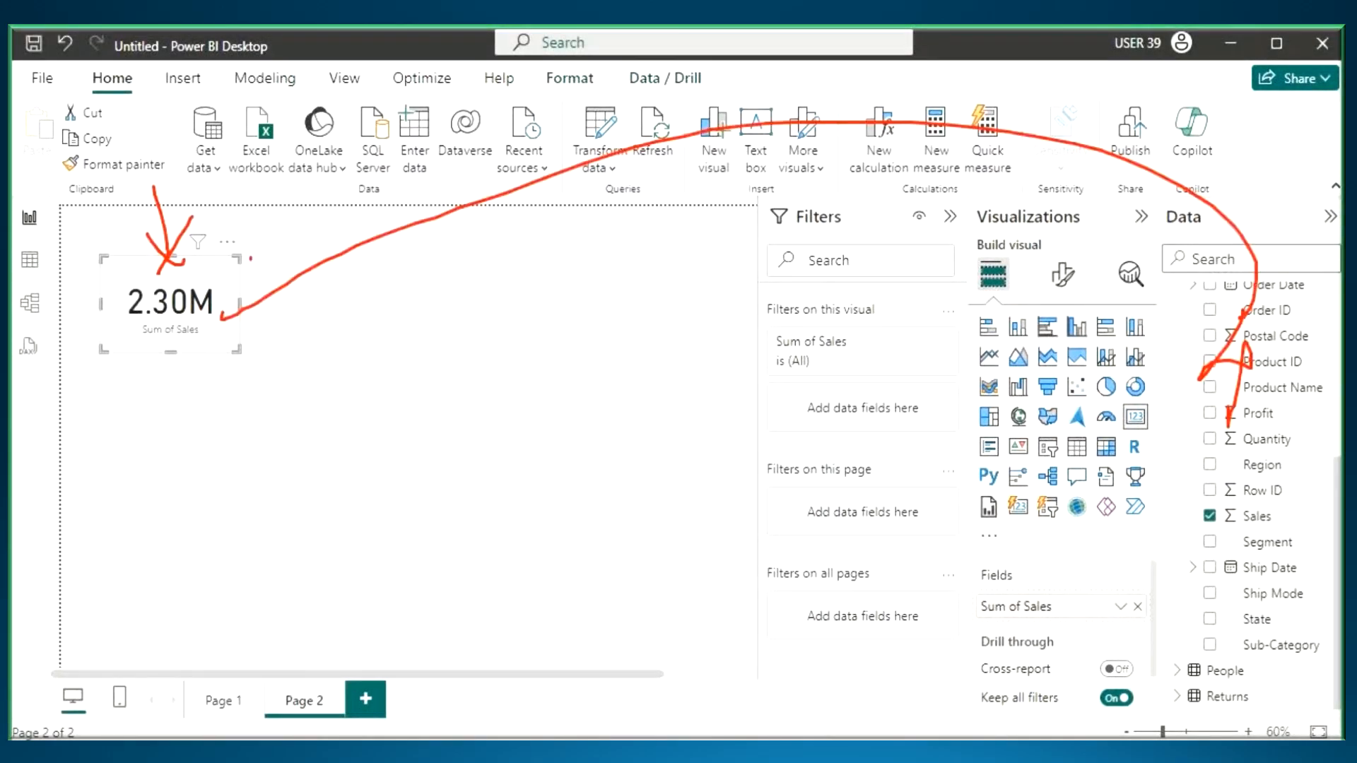
left_click_drag(251, 259, 277, 333)
left_click_drag(778, 231, 874, 230)
left_click_drag(769, 321, 901, 324)
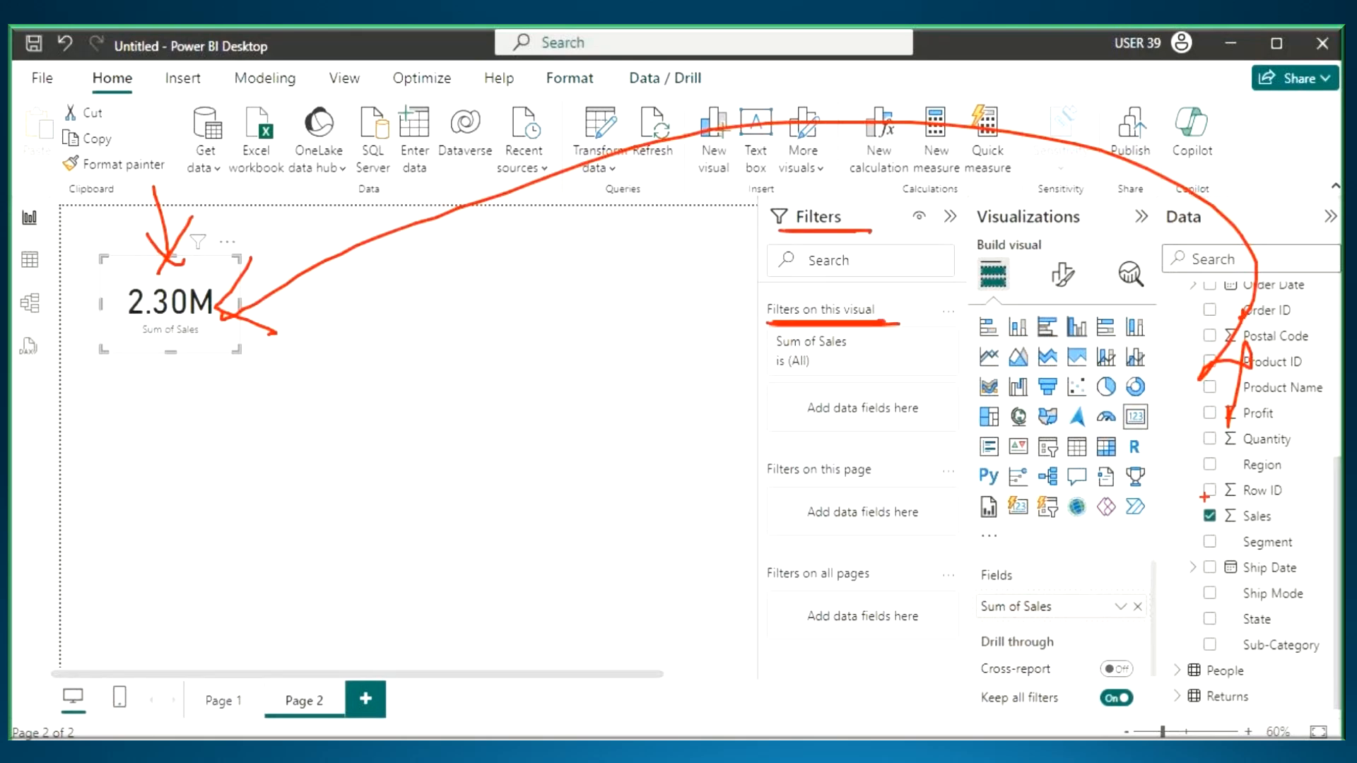
- Filter the sales card to the Central region at visual level, then circle the Region entry in its applied-filters summary and clear the annotation
left_click_drag(1262, 465, 870, 413)
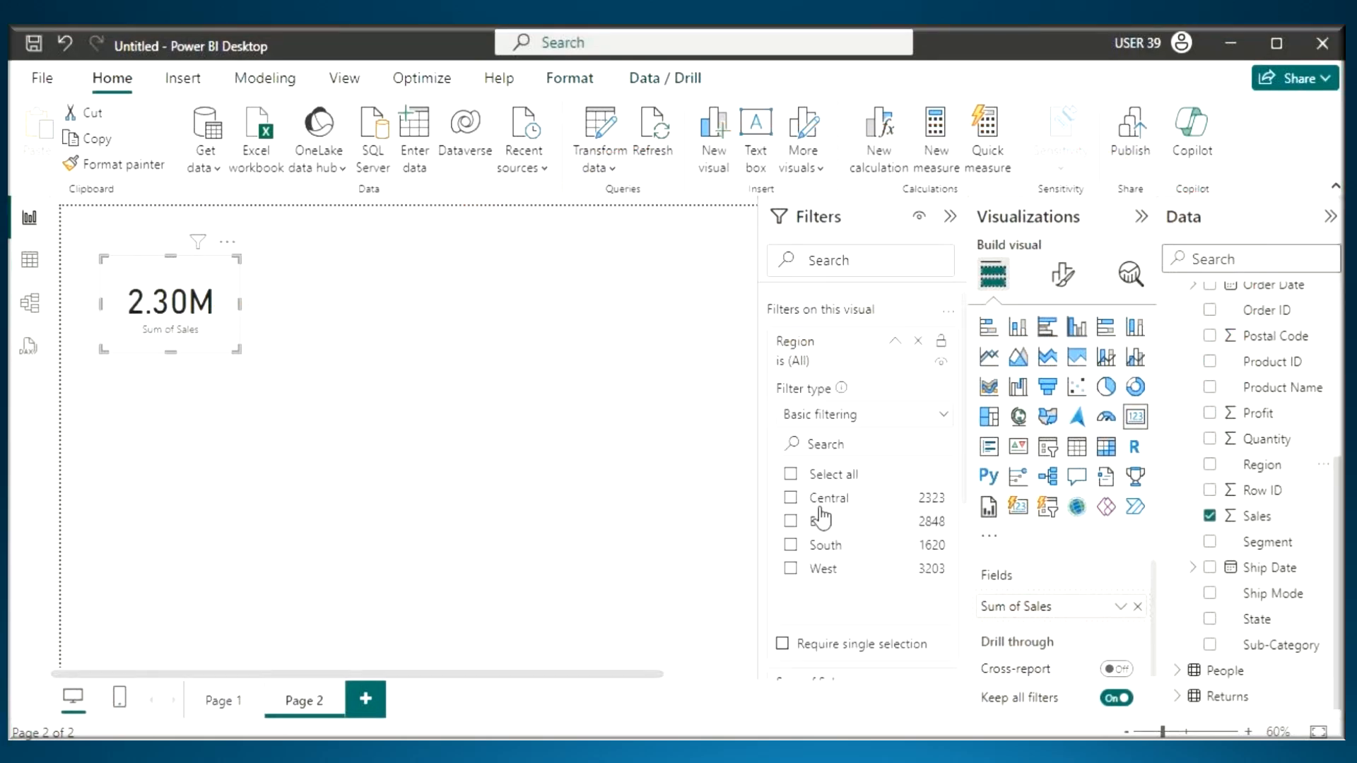
left_click(820, 499)
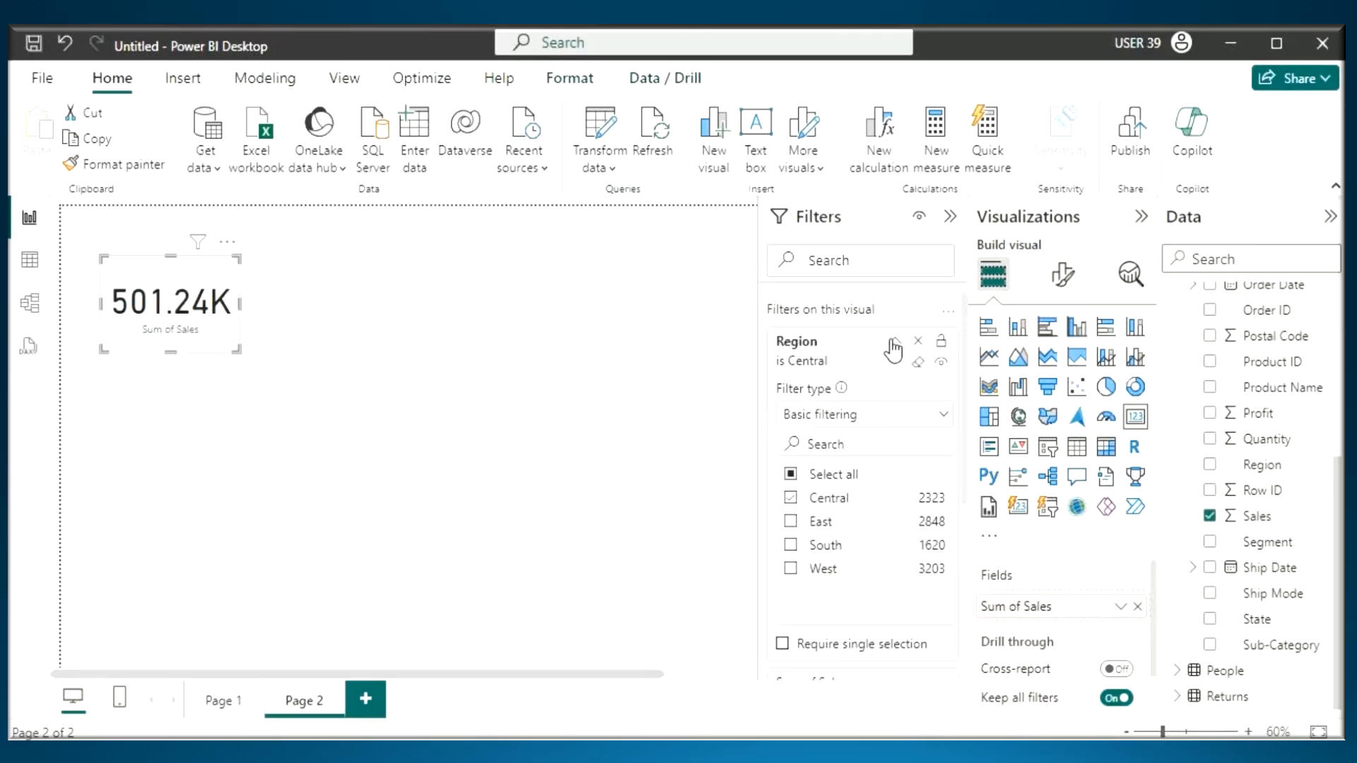
left_click(893, 343)
mouse_move(200, 244)
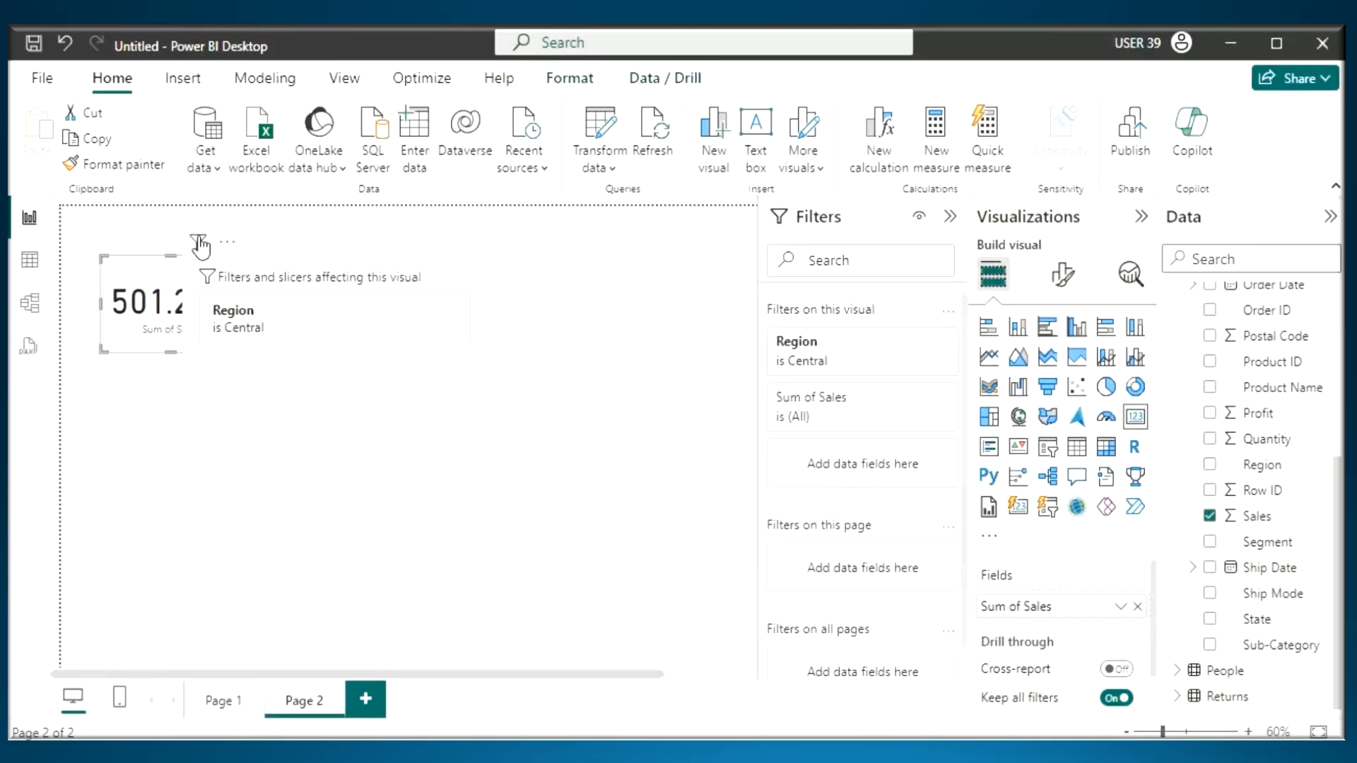
mouse_move(185, 289)
left_mouse_down()
mouse_move(276, 339)
mouse_move(177, 311)
mouse_move(207, 280)
left_mouse_up()
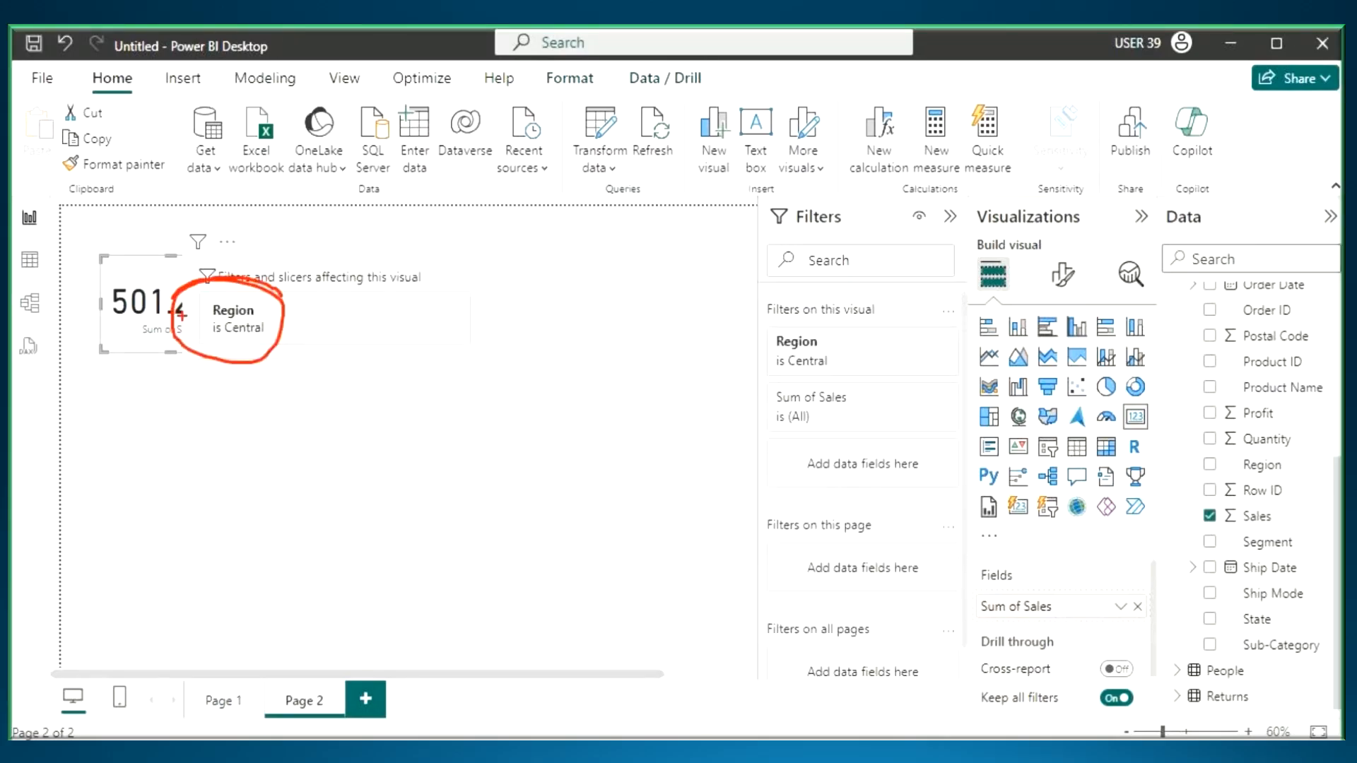
key("Escape")
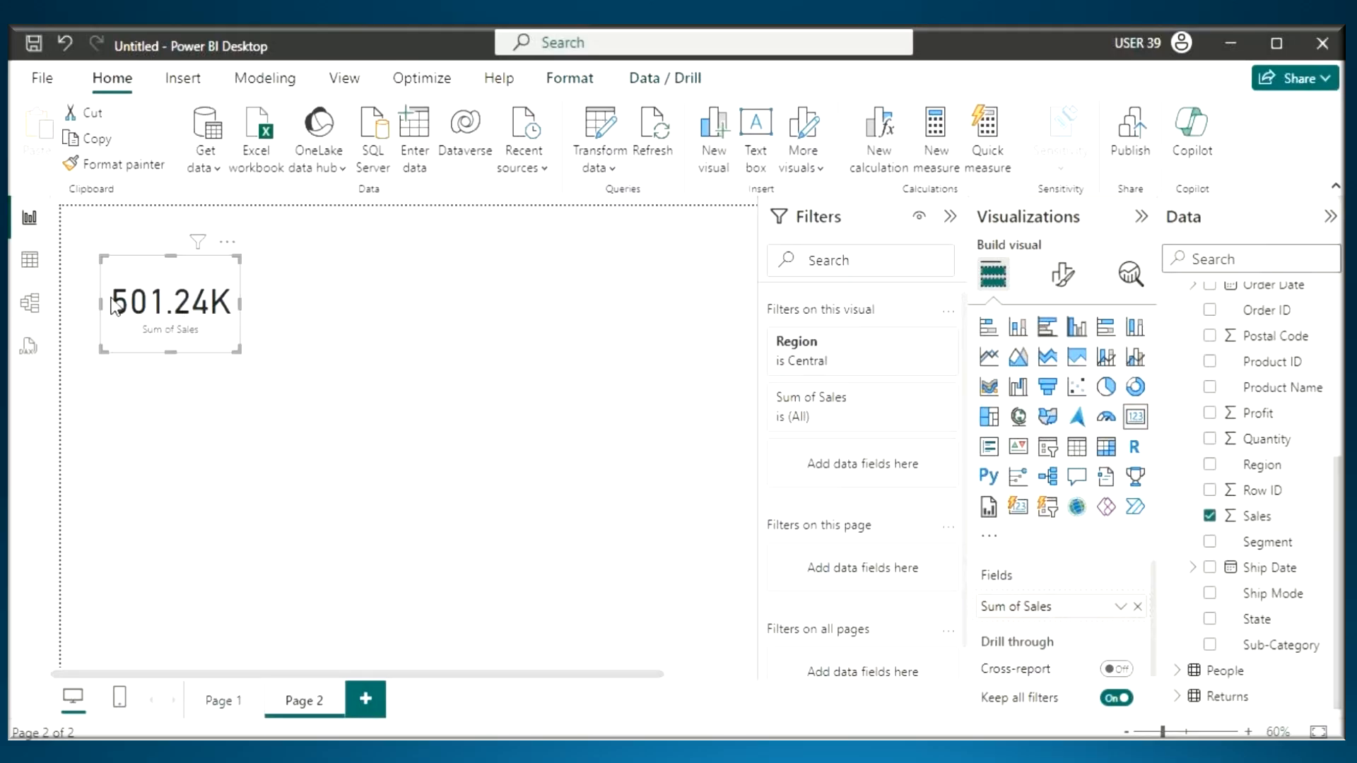
- Move the sales card slightly up on Page 2, and show the Insert ribbon in the Sample - Superstore workbook in Excel
left_click(375, 381)
left_click_drag(154, 300, 156, 274)
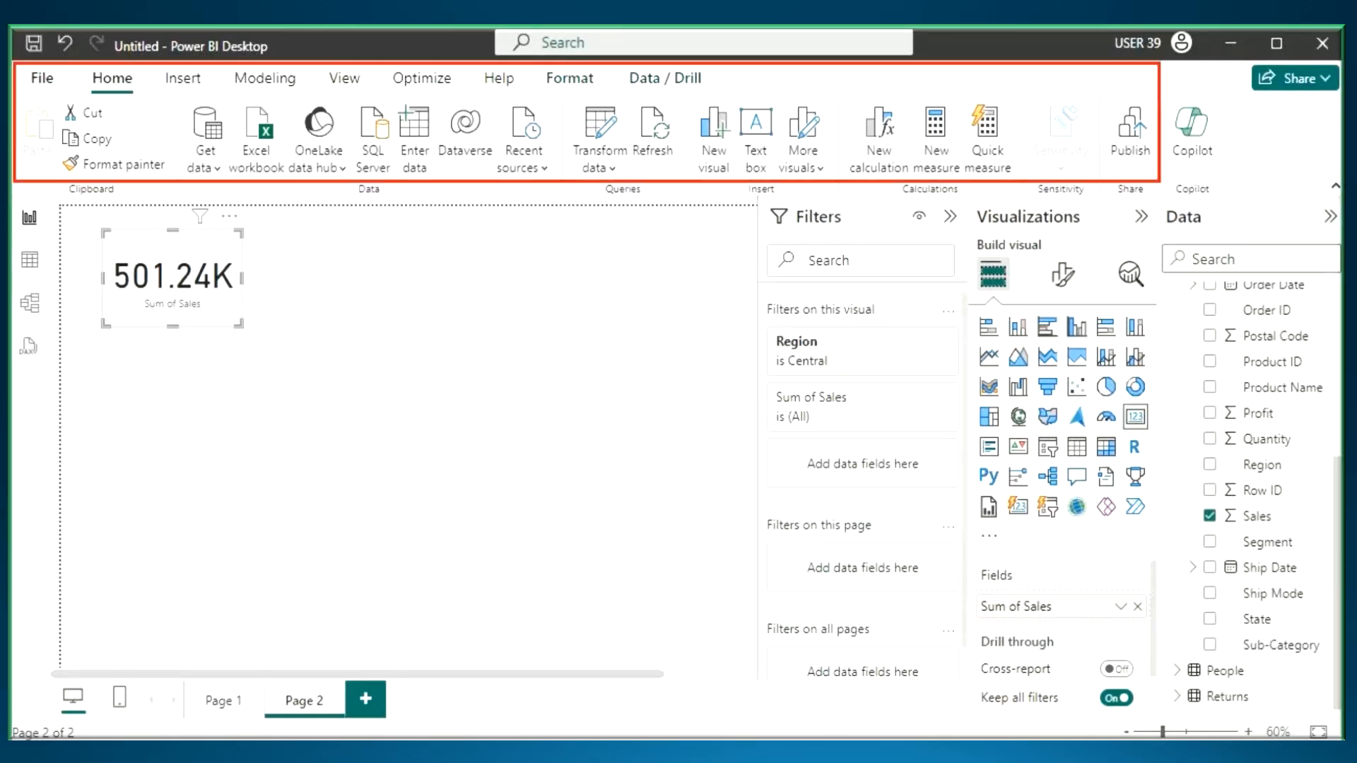
left_click(410, 291)
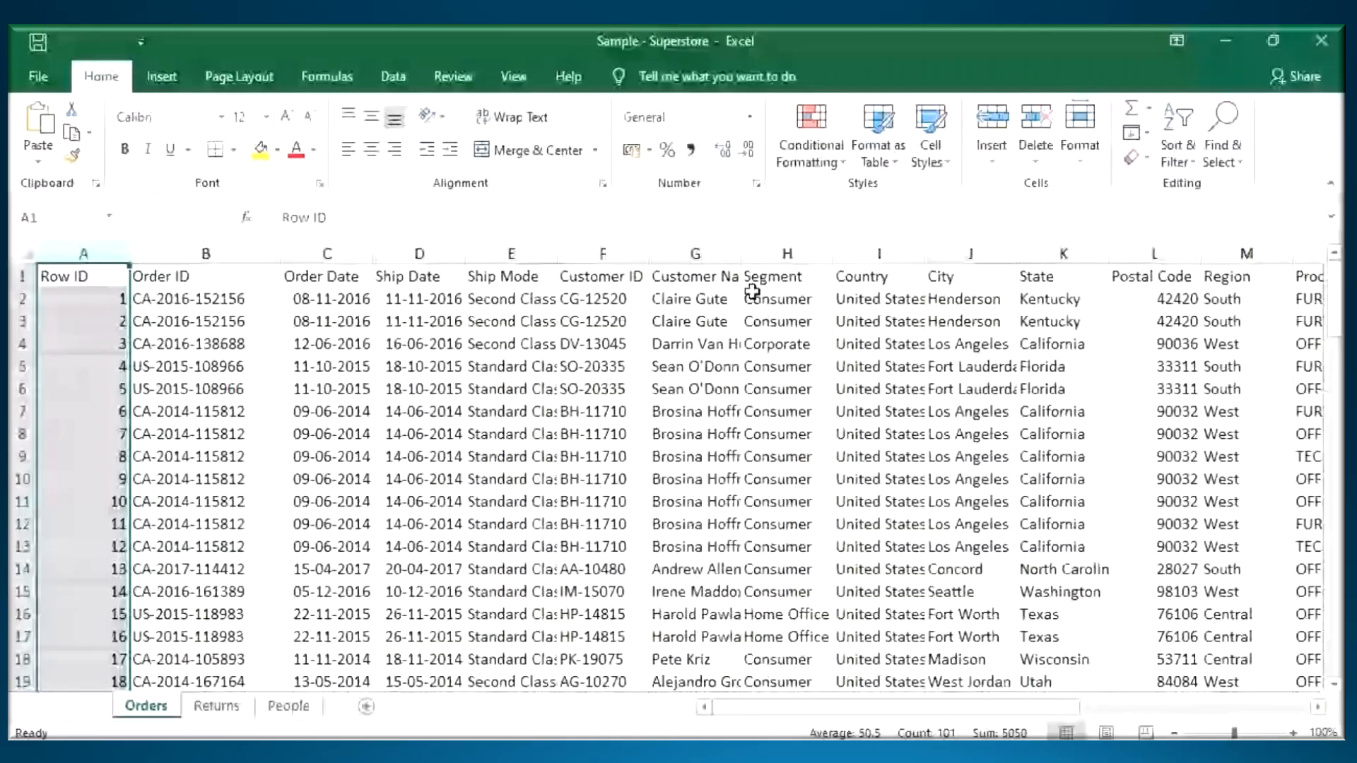
left_click(164, 77)
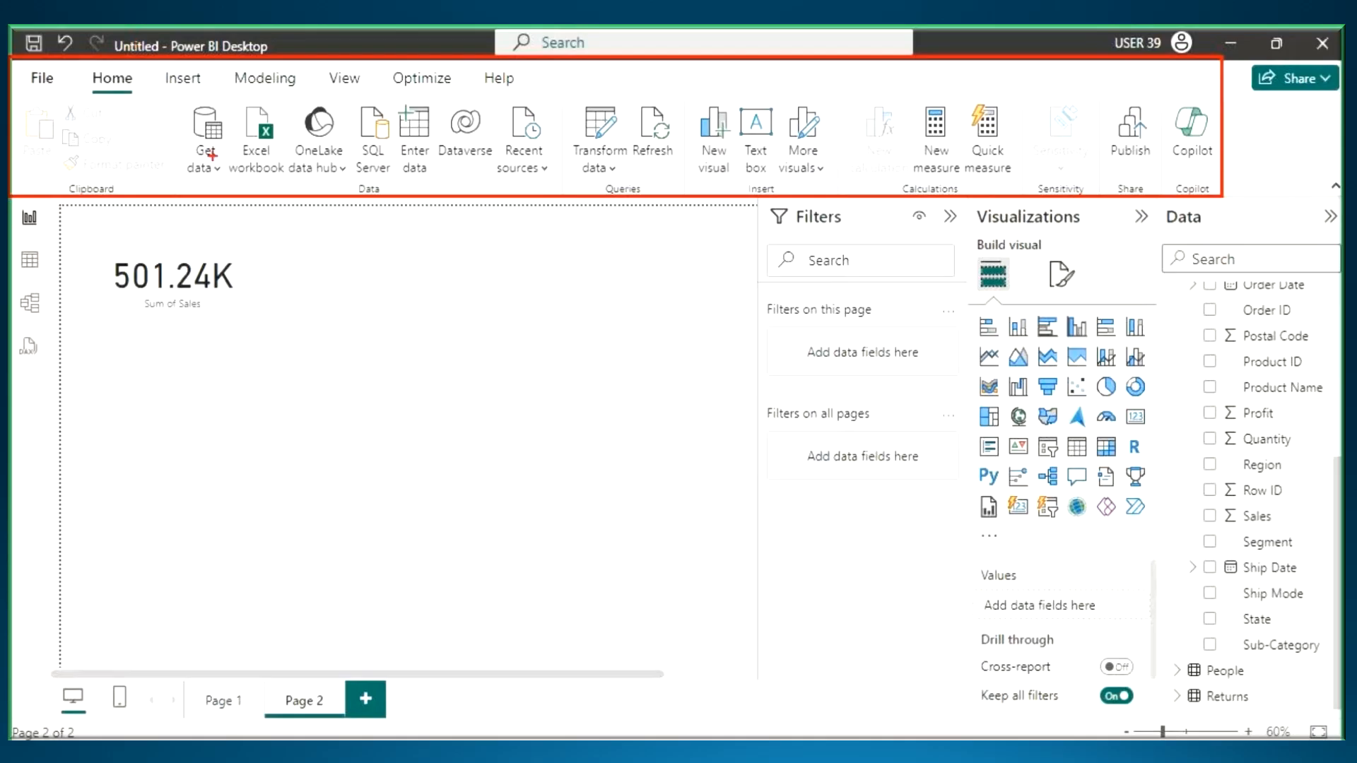
- Underline the Home tab of the Power BI ribbon, outline the Data group and circle its label
left_click_drag(91, 91, 154, 92)
key("Escape")
key("ctrl+2")
mouse_move(83, 92)
left_mouse_down()
mouse_move(156, 95)
mouse_move(566, 202)
left_mouse_up()
mouse_move(351, 185)
left_mouse_down()
mouse_move(393, 203)
mouse_move(399, 182)
mouse_move(346, 197)
left_mouse_up()
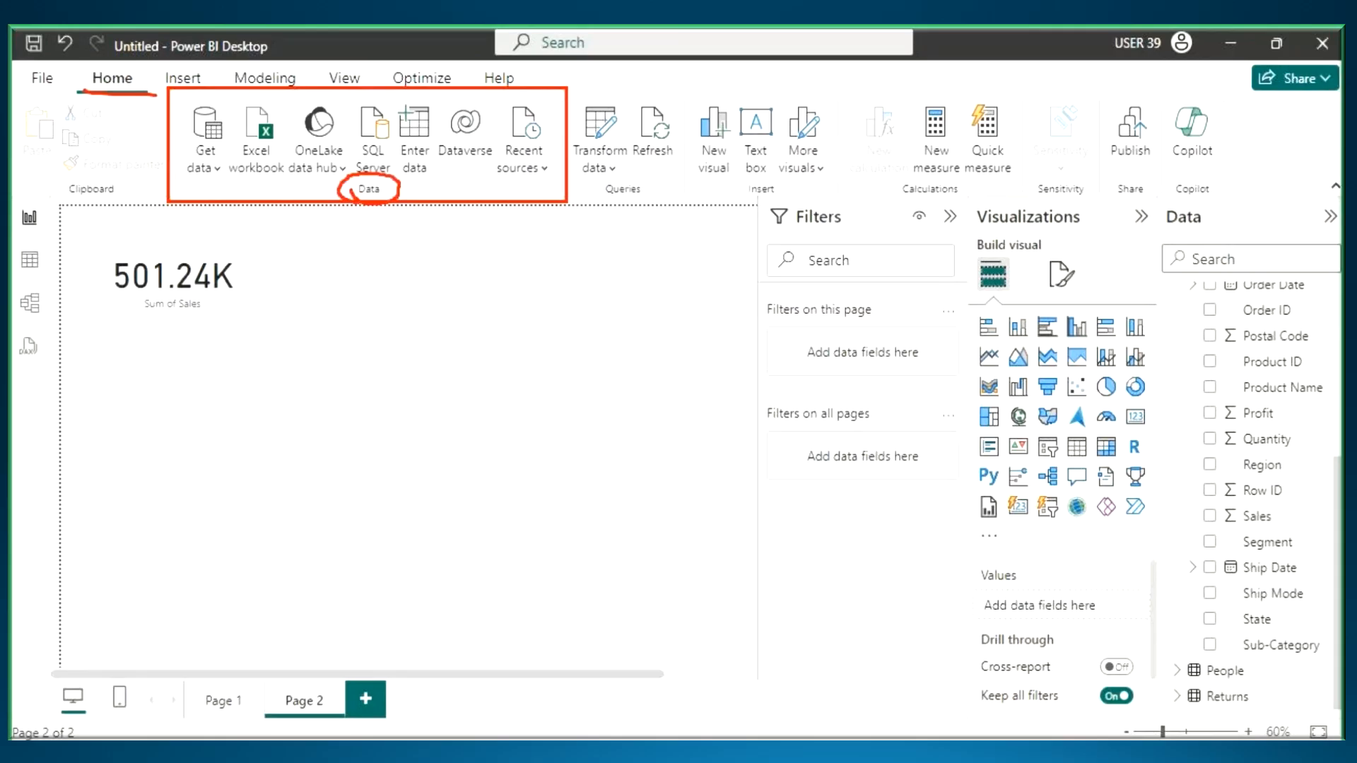
- Outline the Queries, Insert and Calculations ribbon groups, underline their labels, and clear all annotations
mouse_move(565, 93)
left_mouse_down()
mouse_move(683, 205)
mouse_move(603, 203)
left_mouse_up()
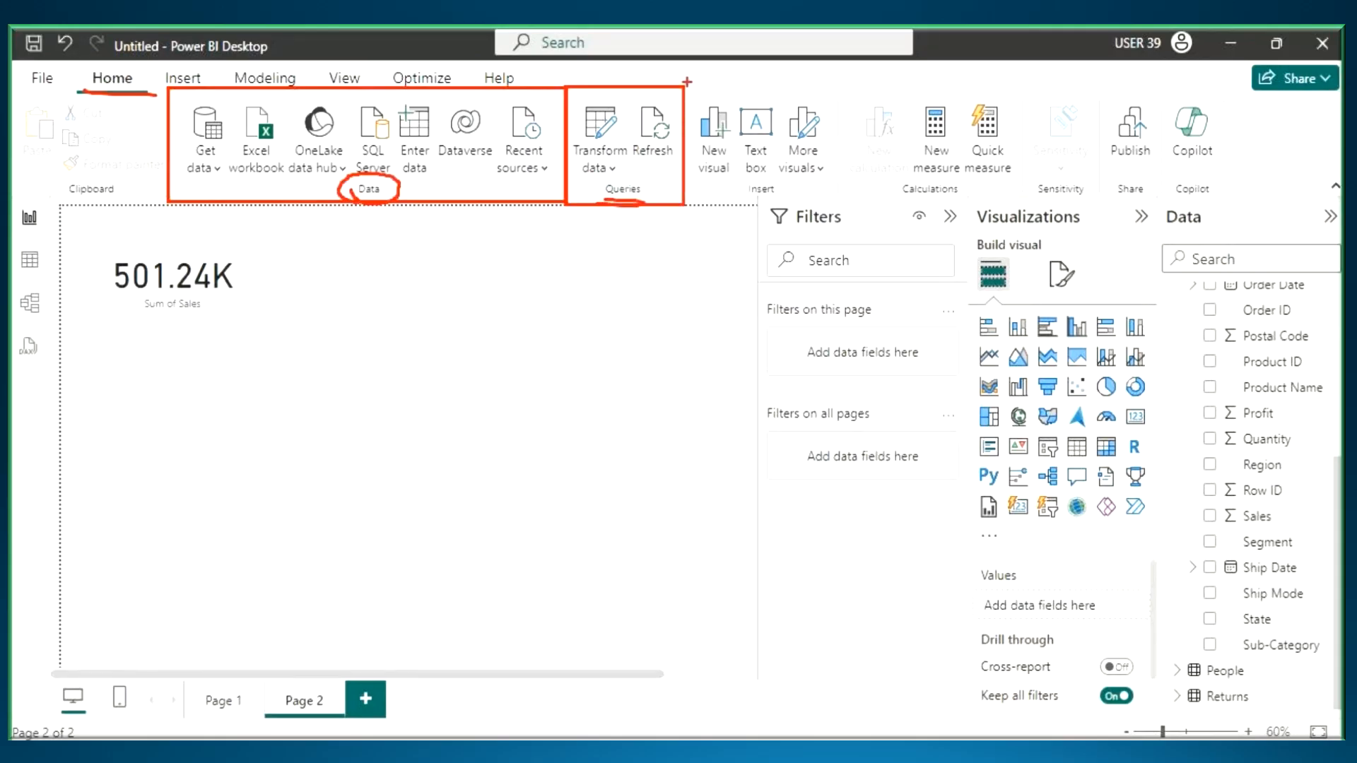
left_click_drag(687, 82, 845, 203)
left_click_drag(744, 200, 792, 200)
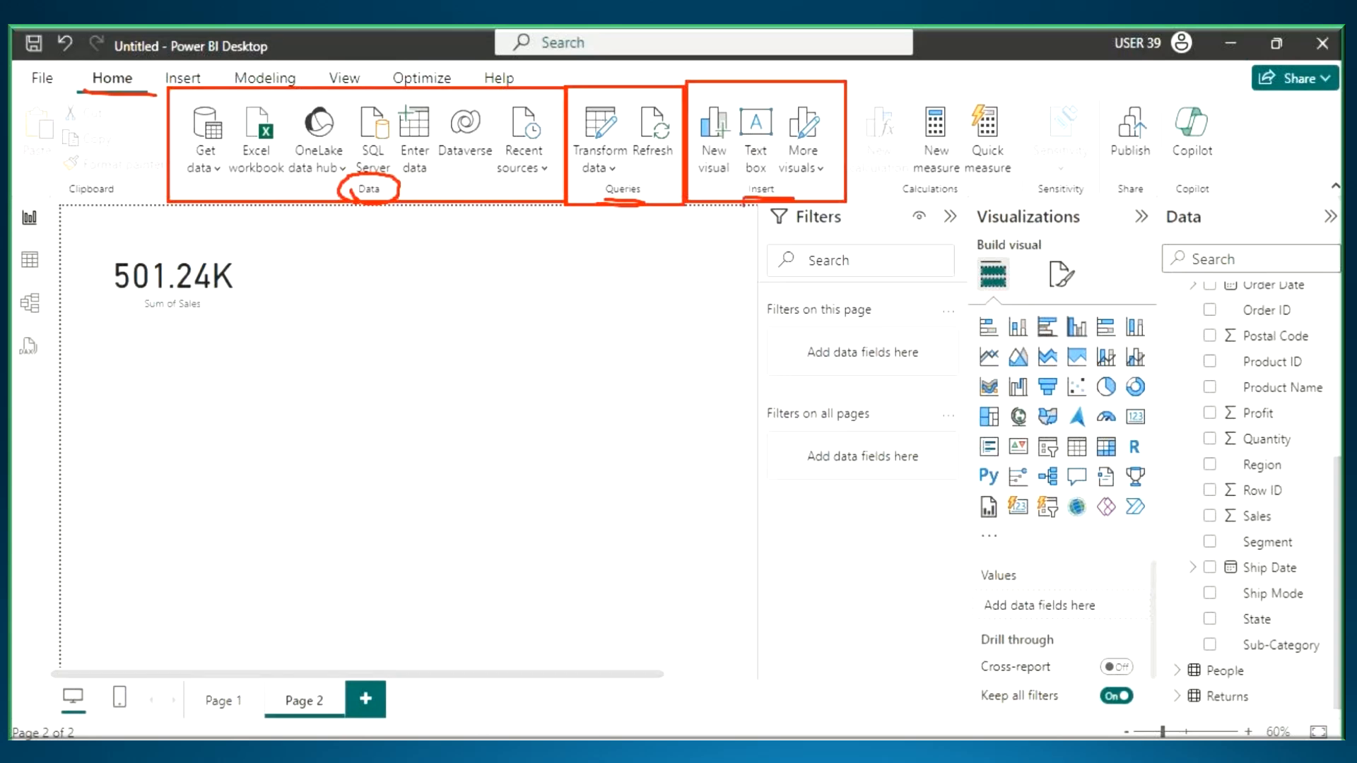
mouse_move(849, 86)
left_mouse_down()
mouse_move(859, 116)
mouse_move(1037, 203)
left_mouse_up()
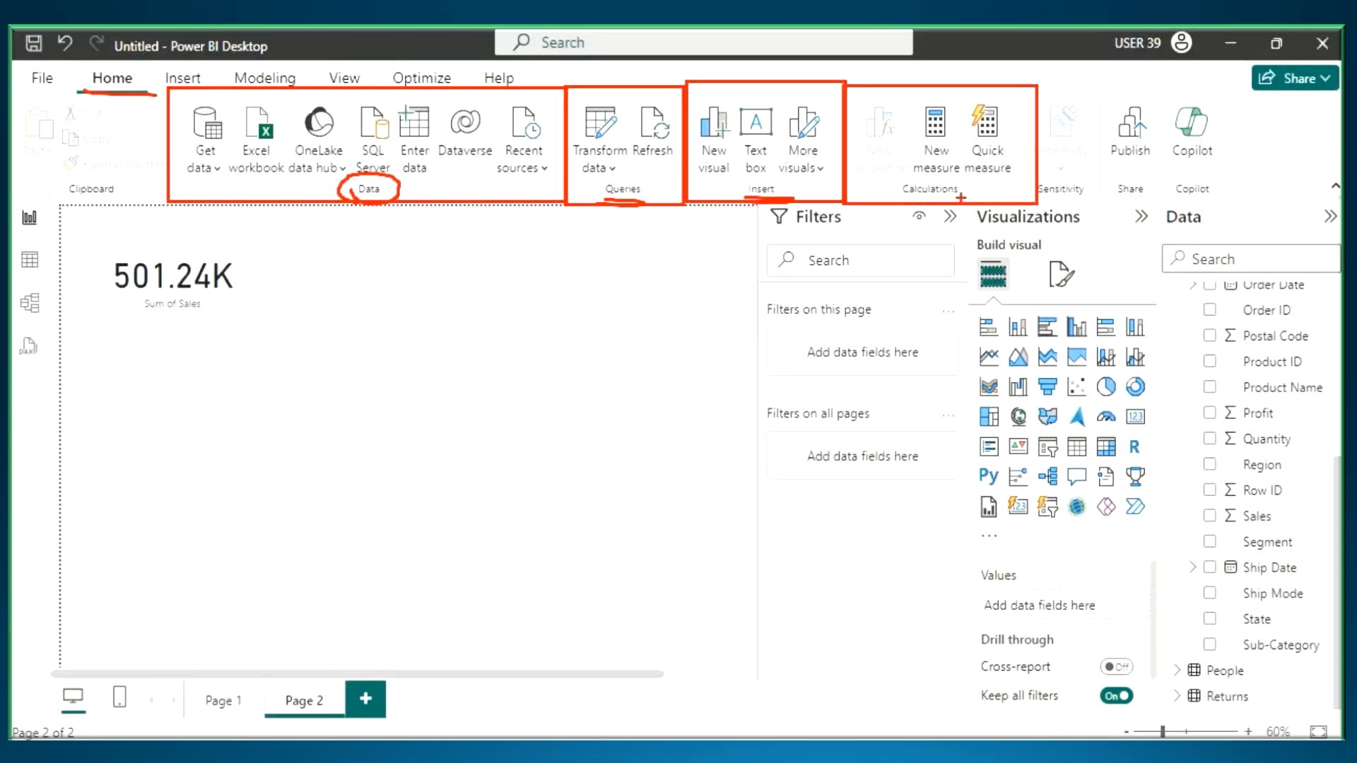
left_click_drag(904, 204, 1000, 199)
key("Escape")
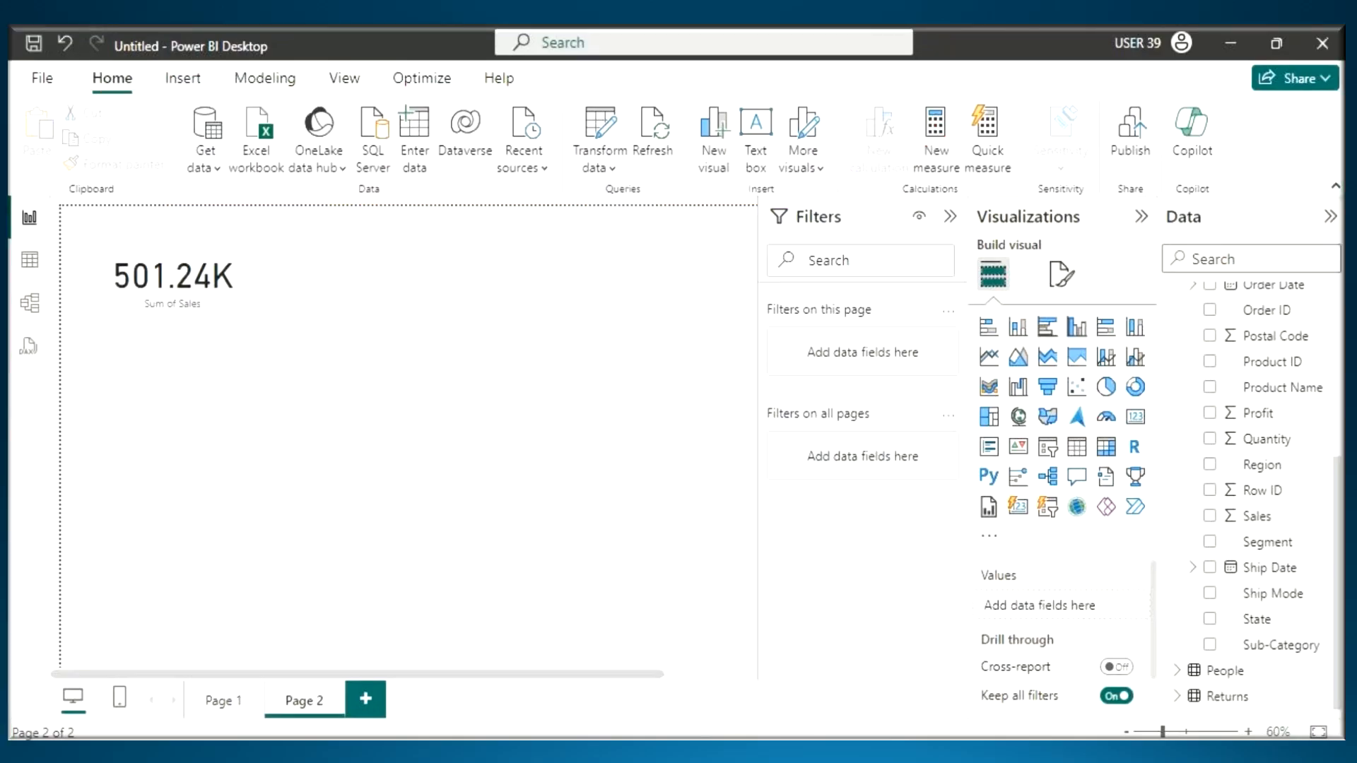
- Switch to the Notepad notes and add the heading "4. Ribbon" below the Filters Pane note
key("alt+Tab")
left_click(101, 348)
type("4. ")
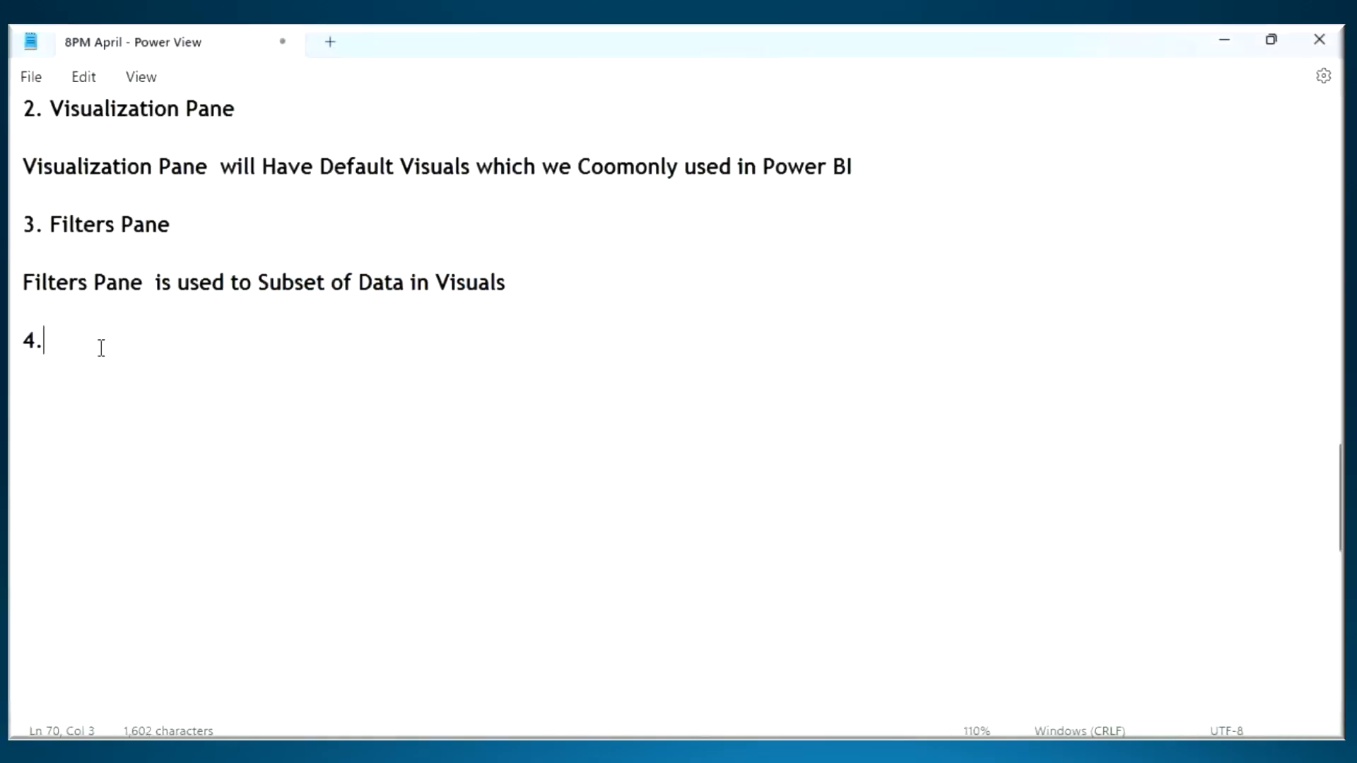
type("Ribbon")
key("Return")
key("Return")
- Write "Ribbon - Tabs - Groups - GUI Options - Develop Report" under heading 4 and highlight the word Report
type("Riboo")
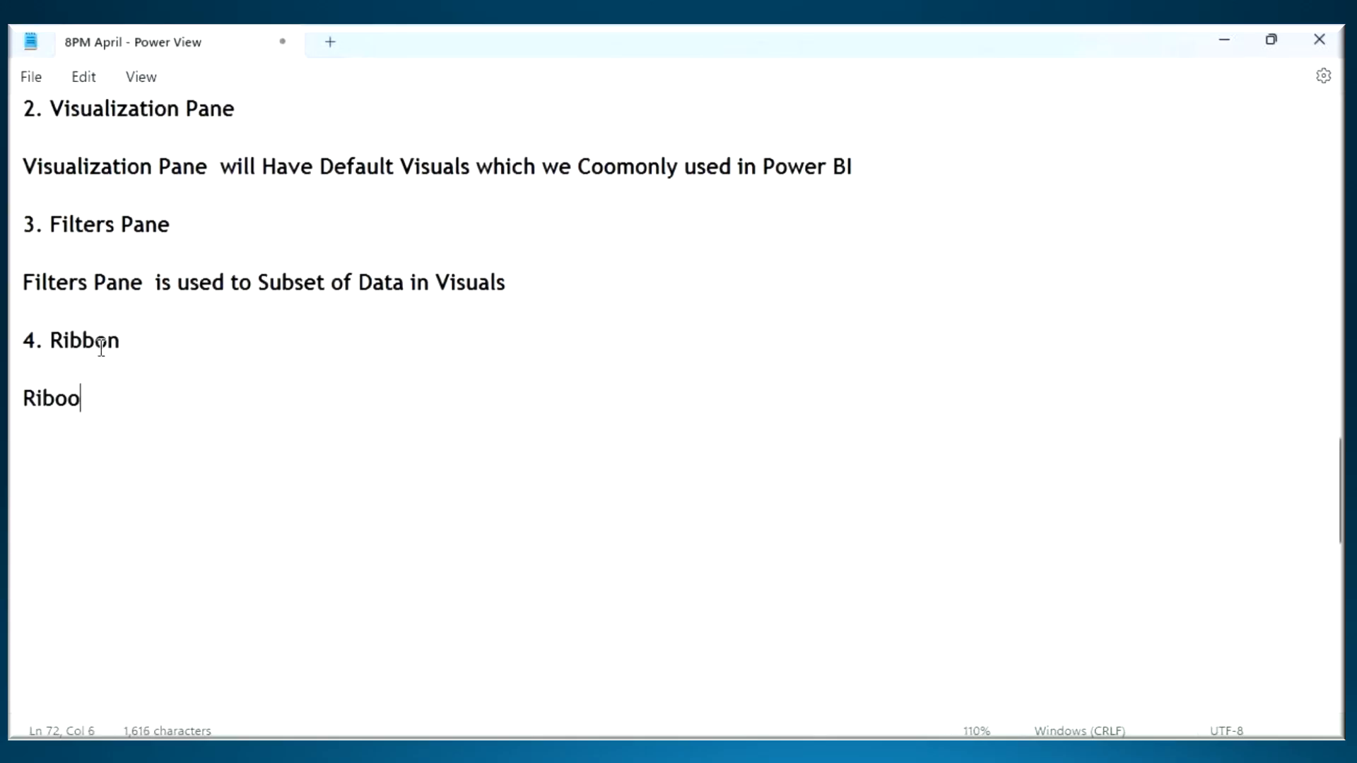
key("BackSpace")
key("BackSpace")
type("bon - Tab")
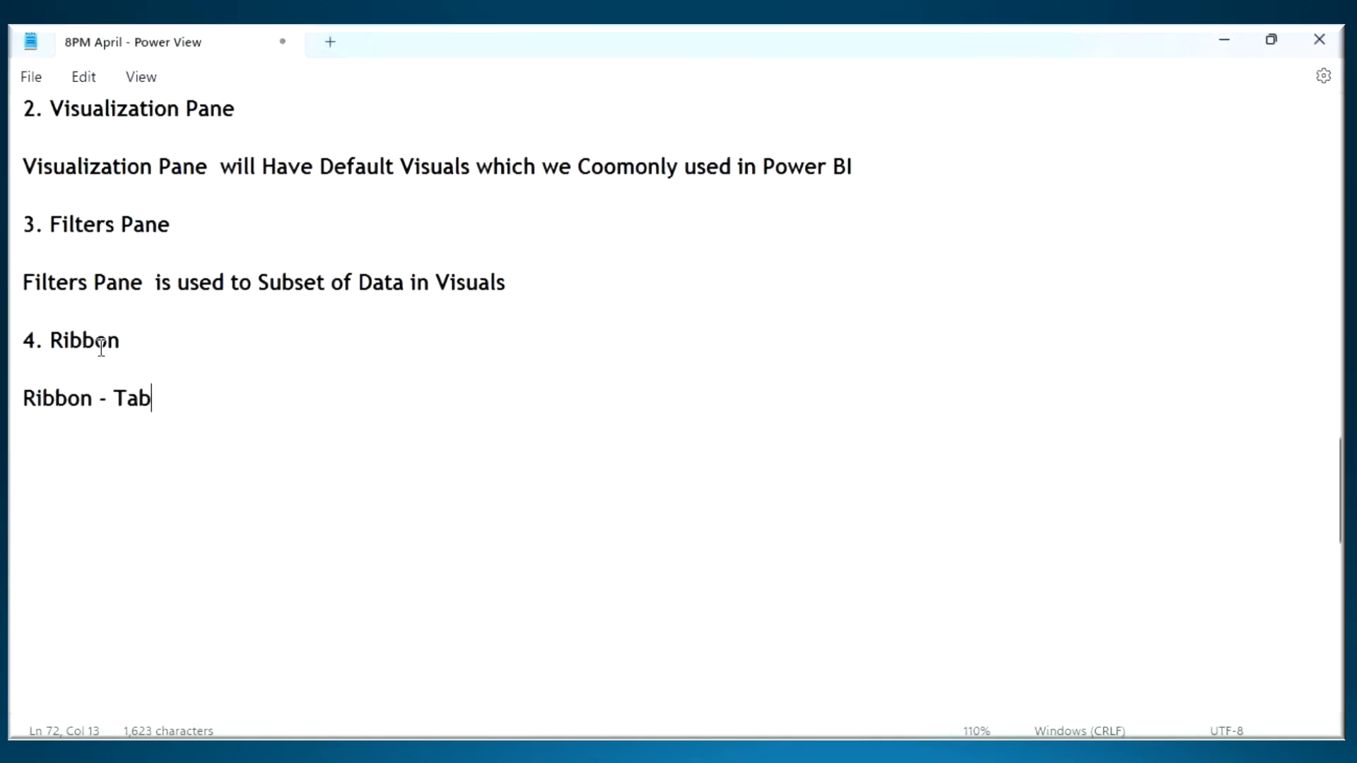
type("s - Groups - GUI")
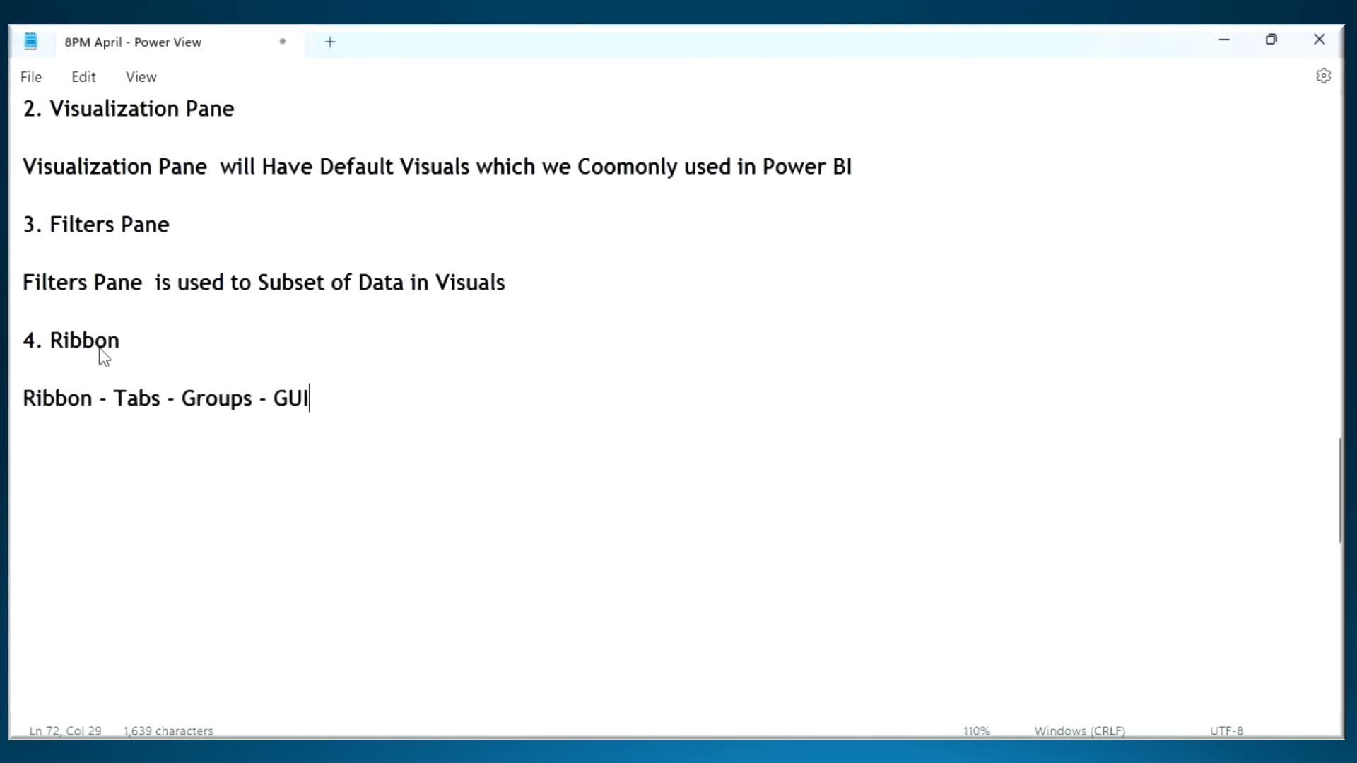
type(" Options ")
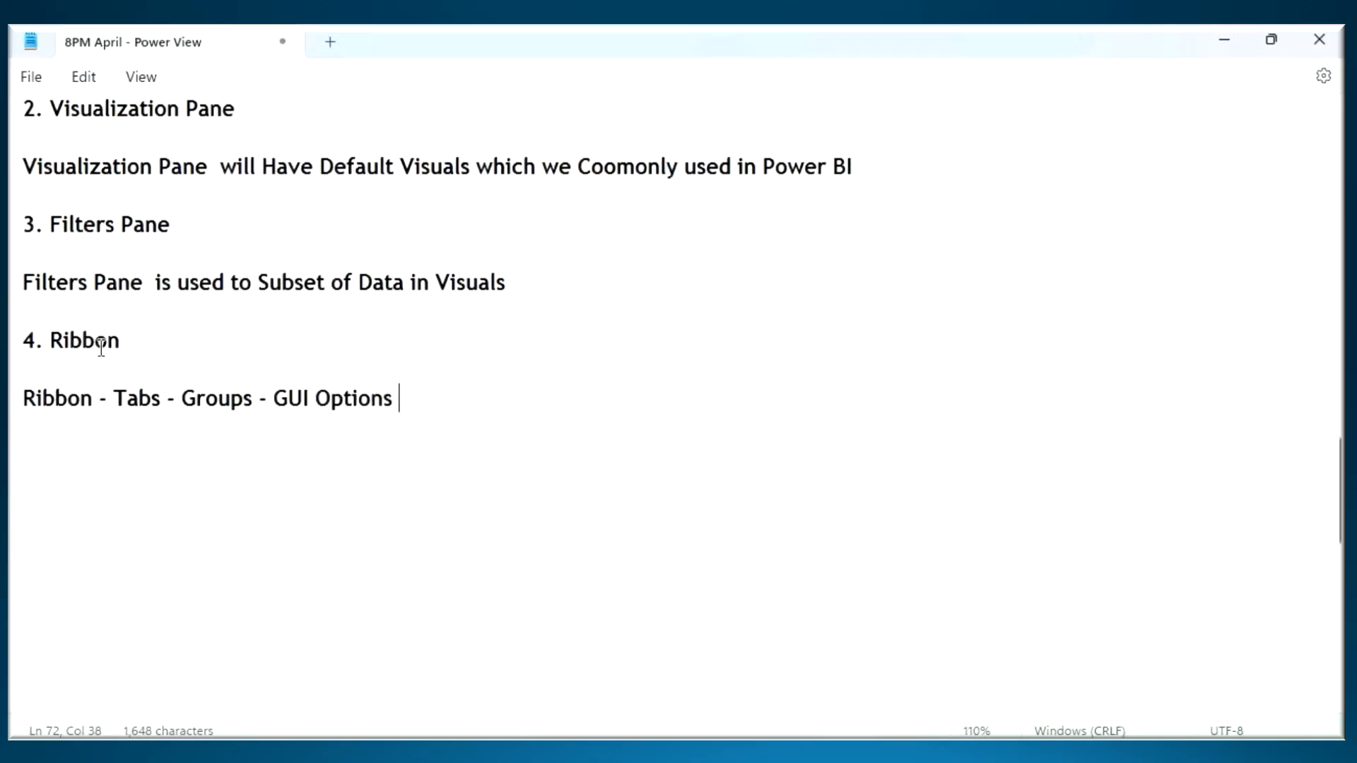
type("- Develope")
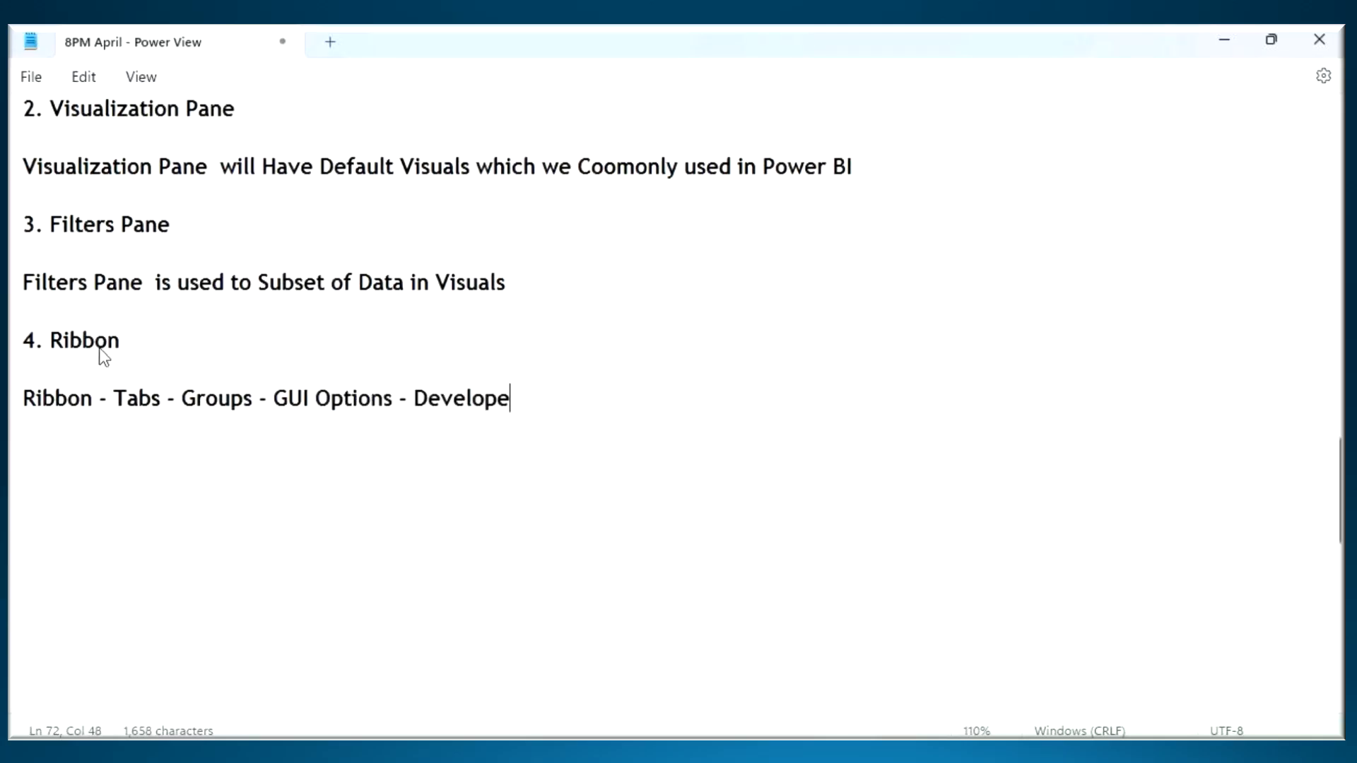
key("BackSpace")
type("Report")
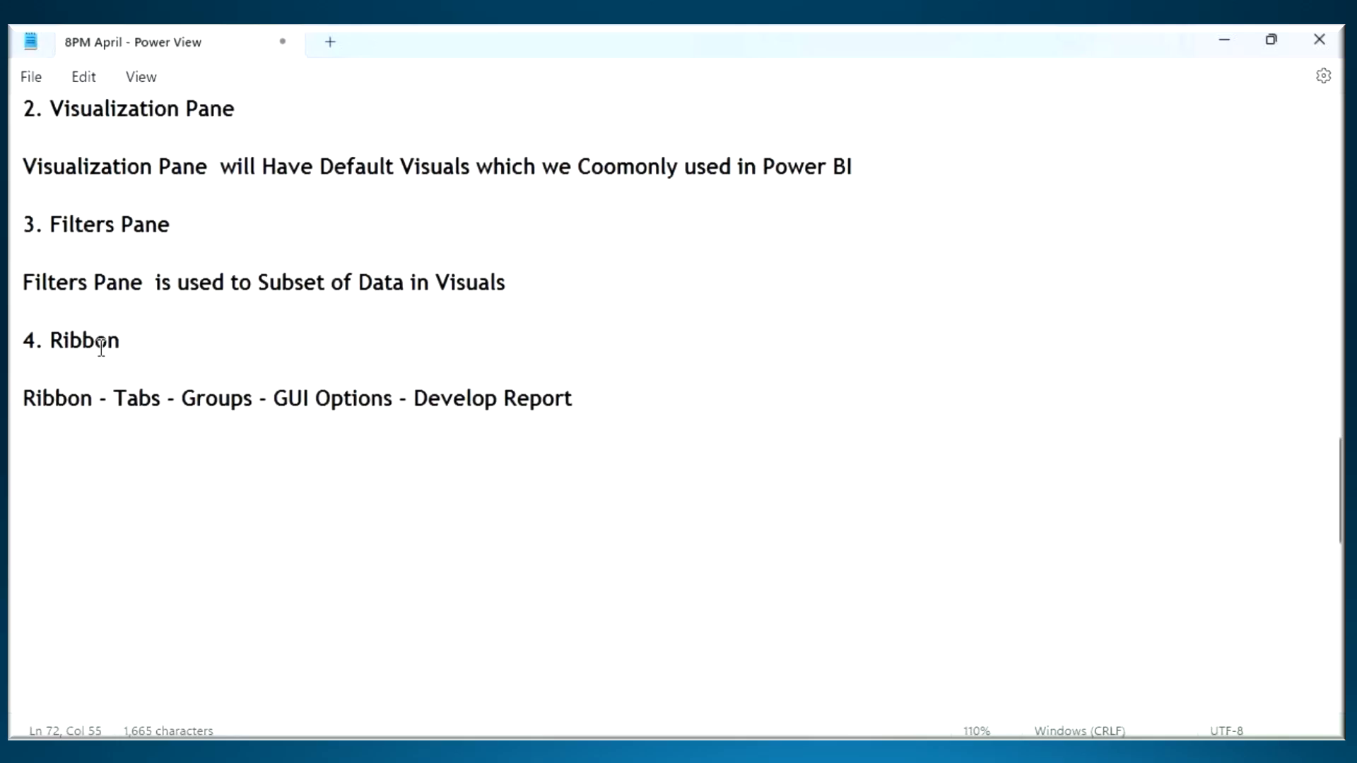
left_click_drag(504, 407, 542, 409)
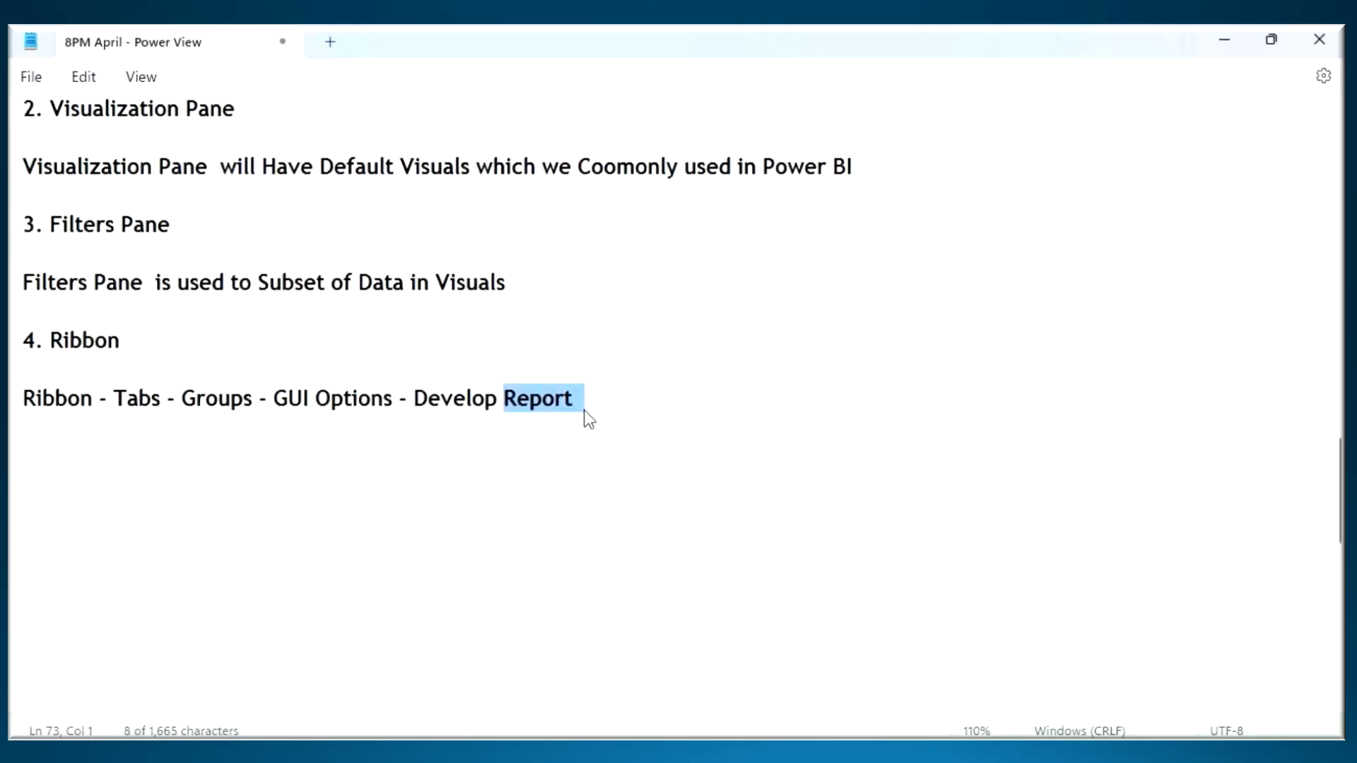
- Return to Power BI Desktop, move the sales card lower on the page and collapse the Filters pane
left_click(848, 751)
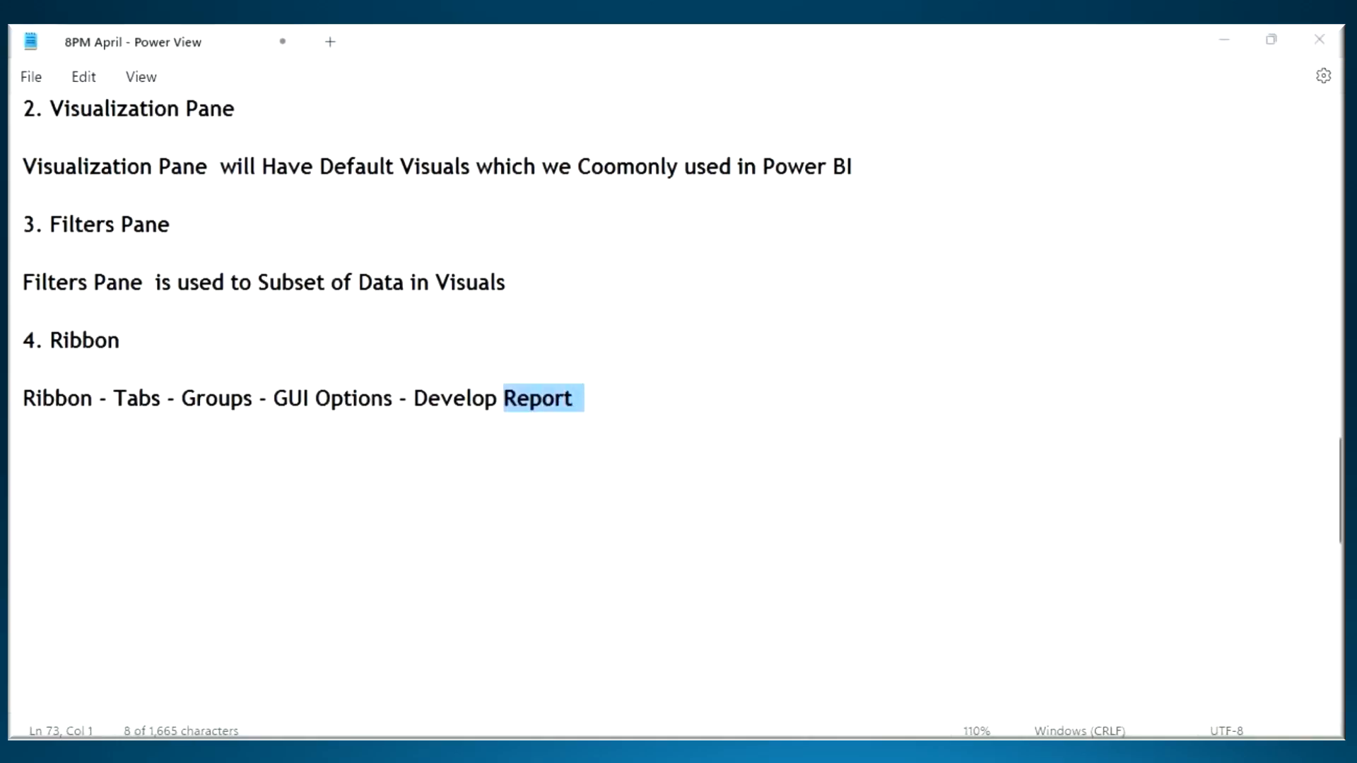
left_click(909, 750)
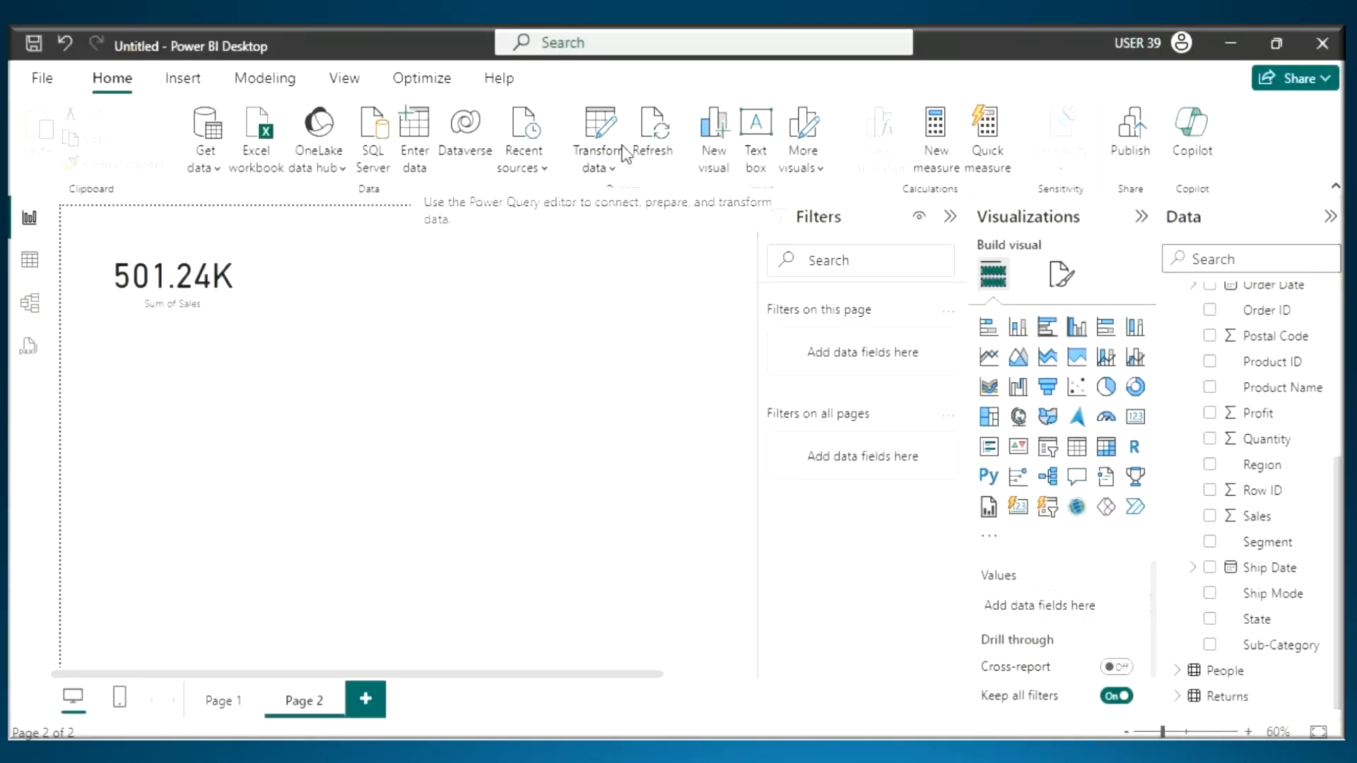
left_click(242, 370)
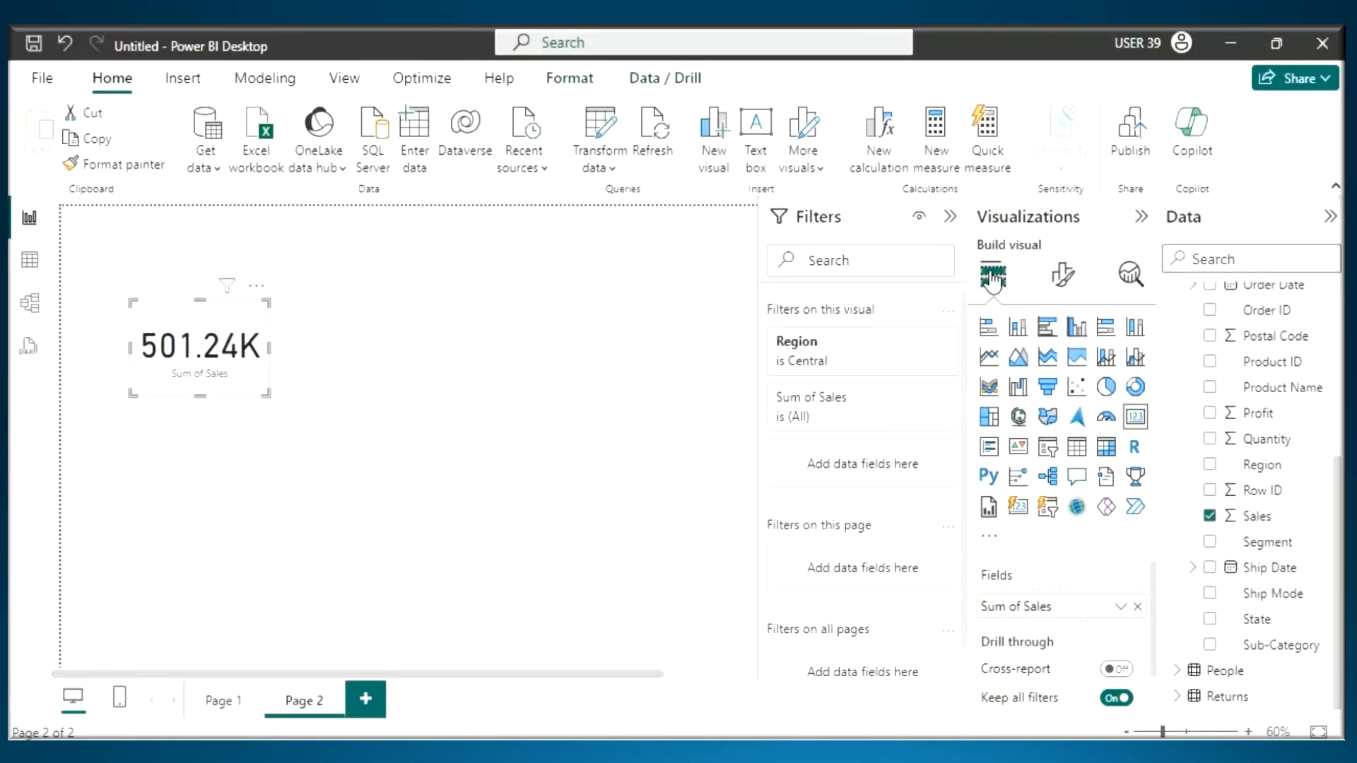
left_click(950, 216)
left_click(176, 240)
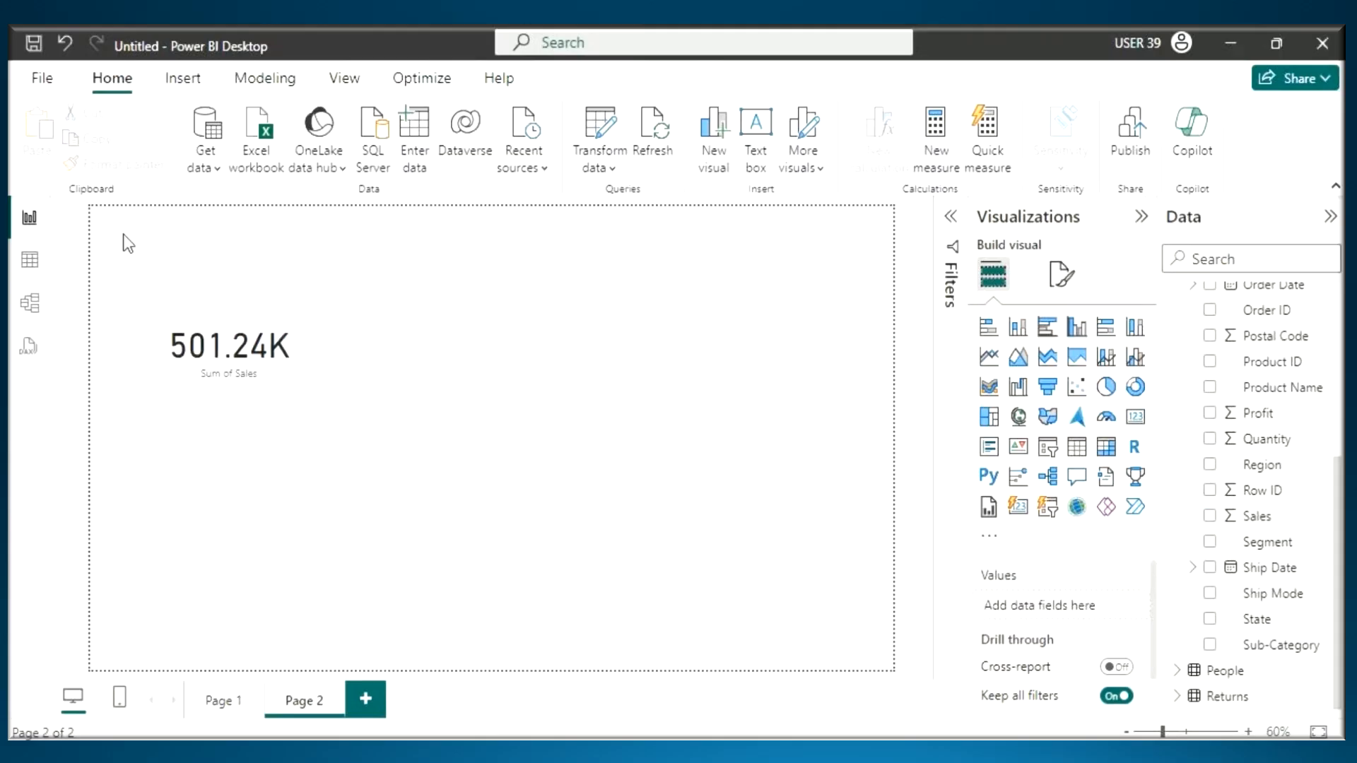
- Outline a small box in the report page's upper-left corner, handwrite "GUI" over the ribbon, and clear the annotations
key("ctrl+2")
left_click_drag(103, 216, 186, 273)
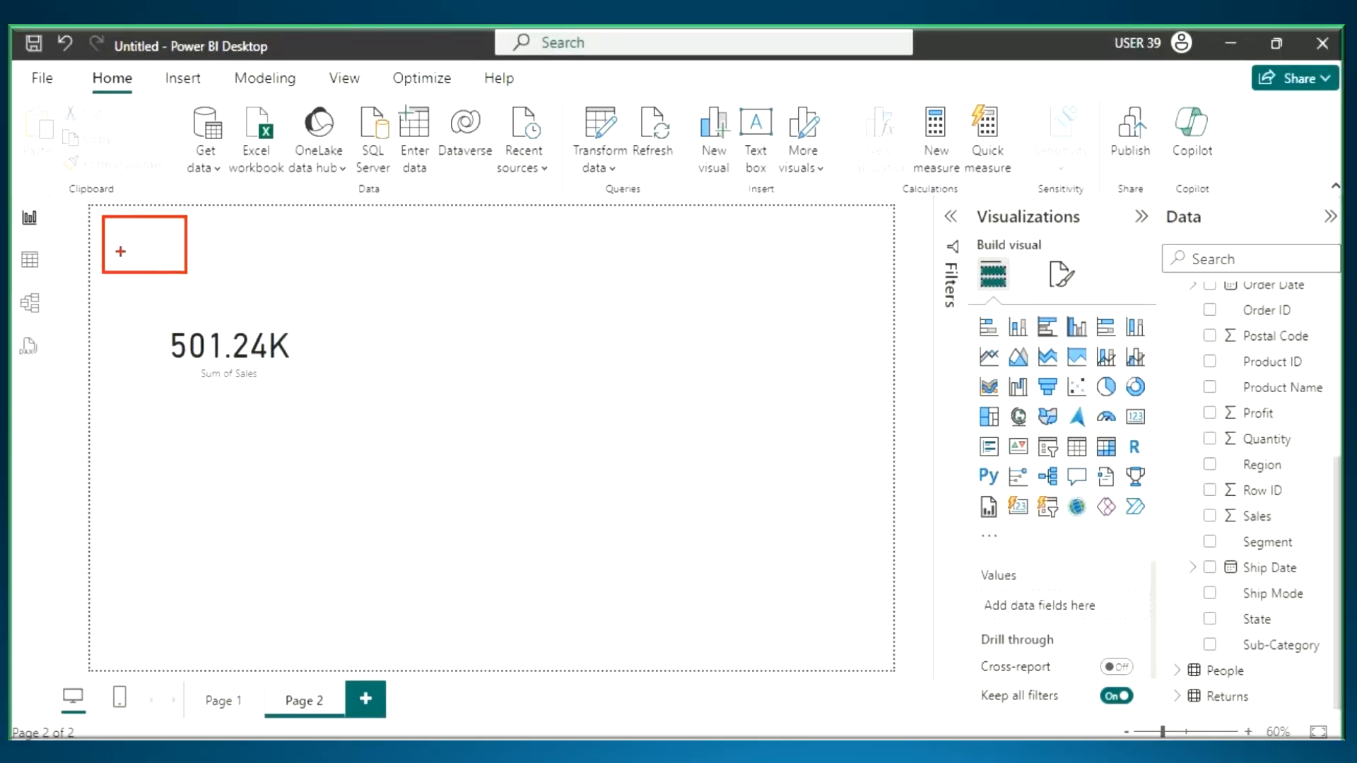
left_click_drag(106, 217, 187, 269)
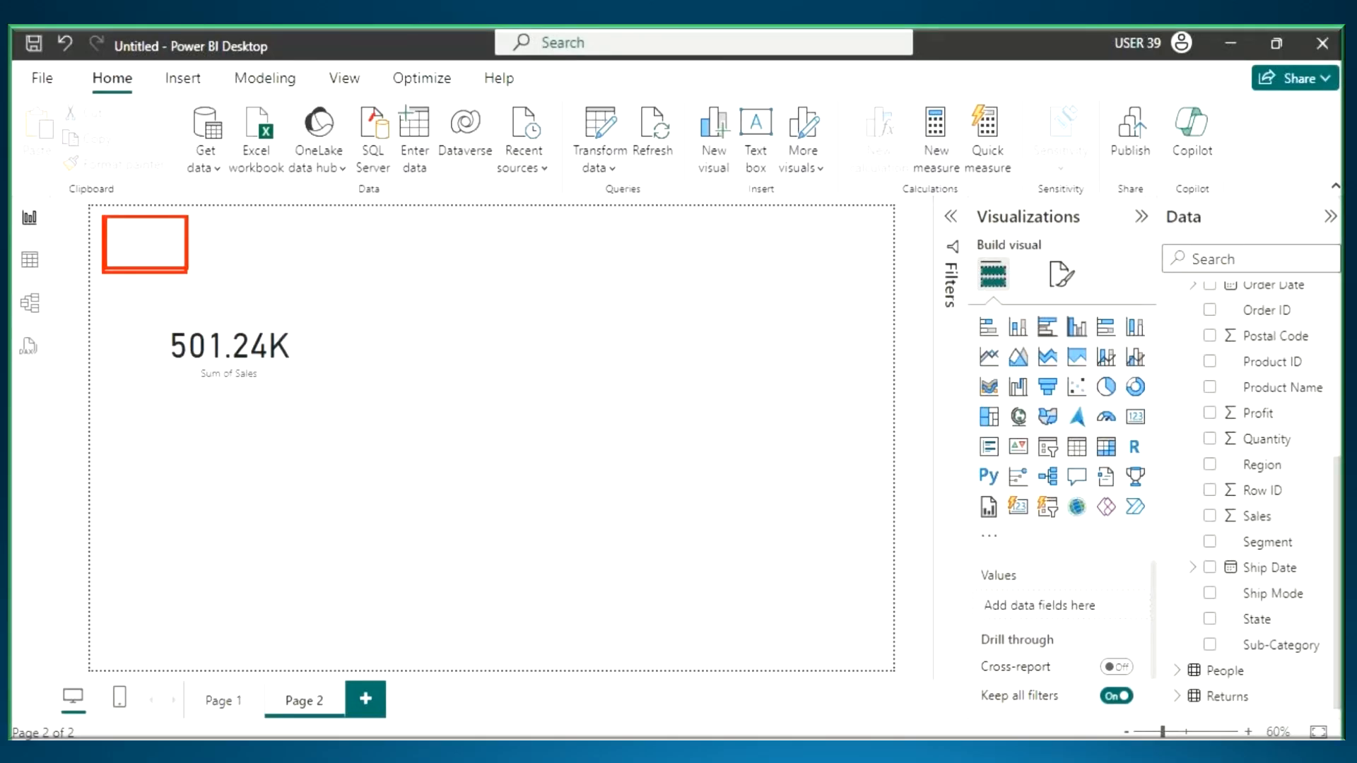
mouse_move(375, 115)
left_mouse_down()
mouse_move(355, 130)
mouse_move(351, 170)
left_mouse_up()
left_click_drag(373, 121, 403, 146)
left_click_drag(396, 111, 450, 108)
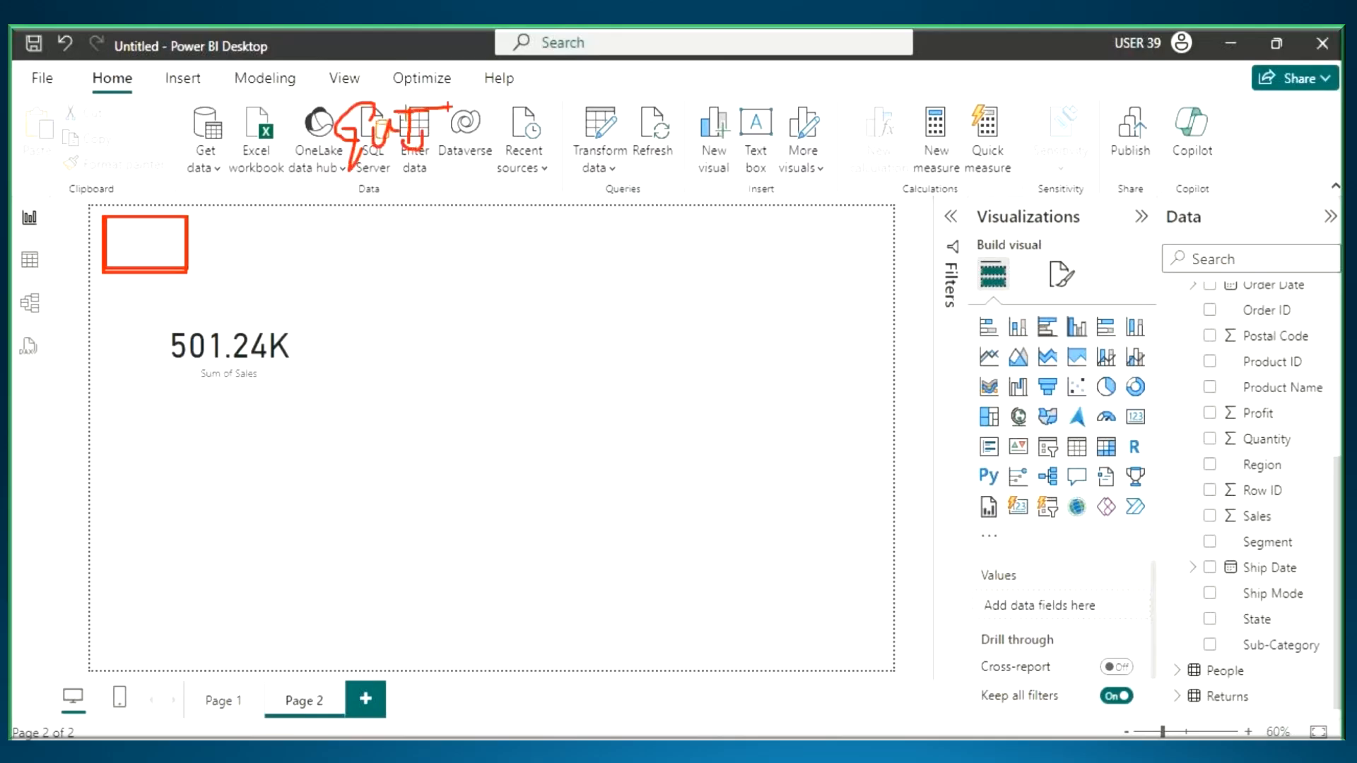
key("Escape")
- Insert the yellow Power BI logo image from the Desktop folder and shrink it into the report page's upper-left corner
left_click(182, 82)
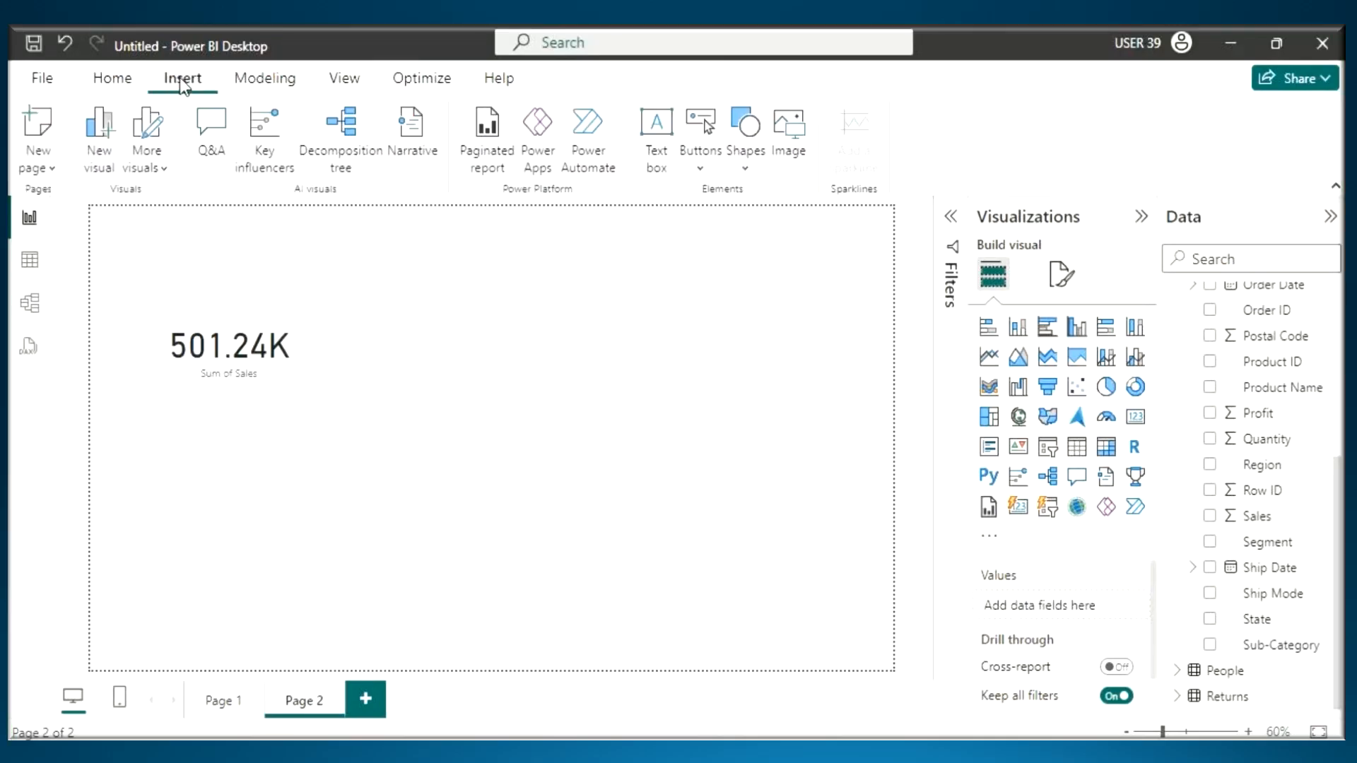
left_click(790, 135)
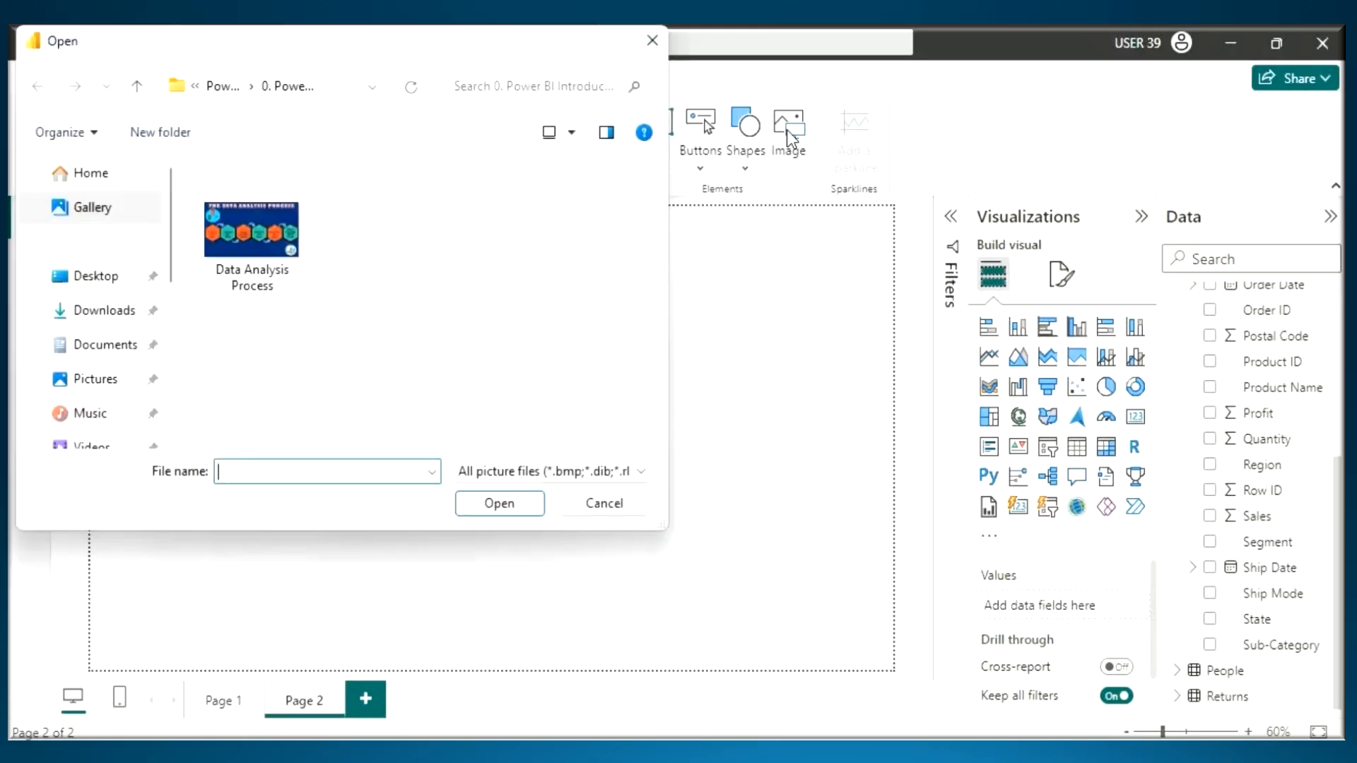
left_click(94, 277)
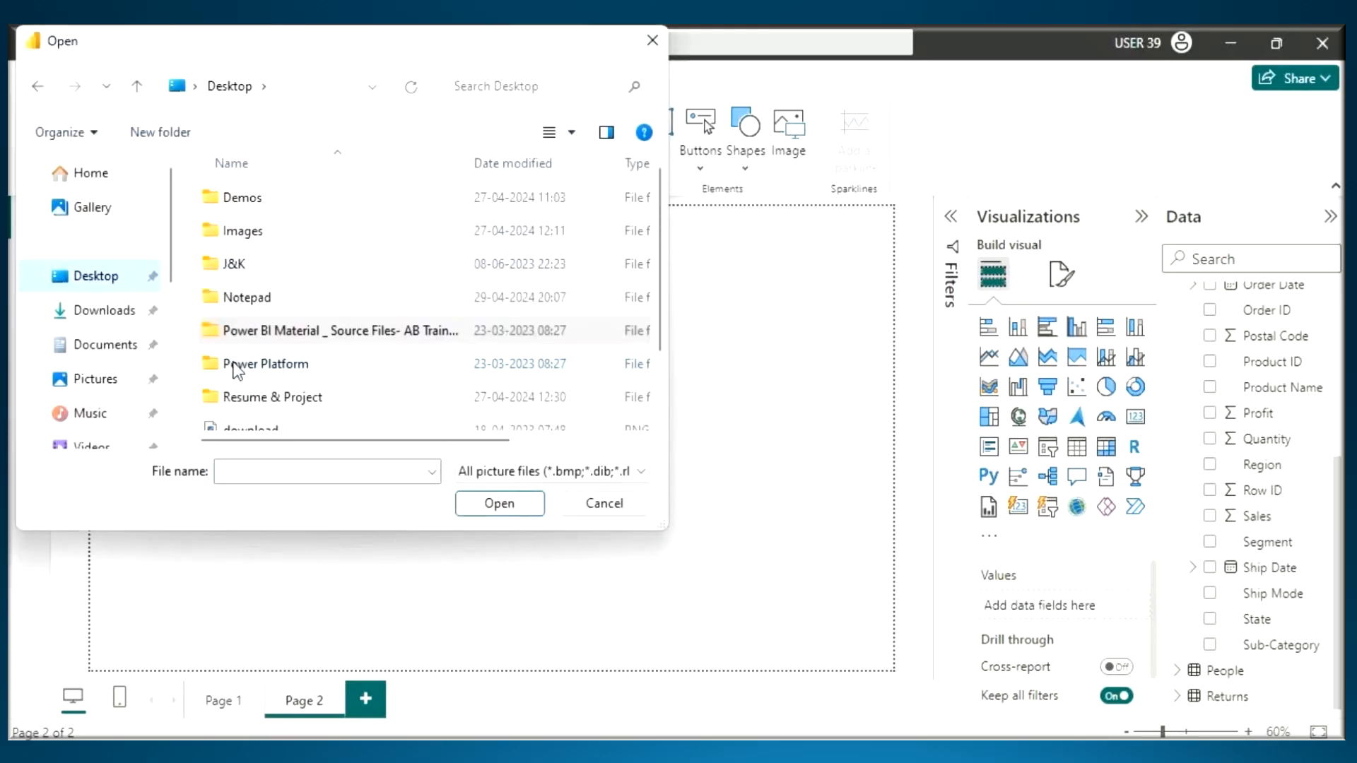
scroll(233, 359, "down", 1)
left_click(249, 350)
left_click(498, 503)
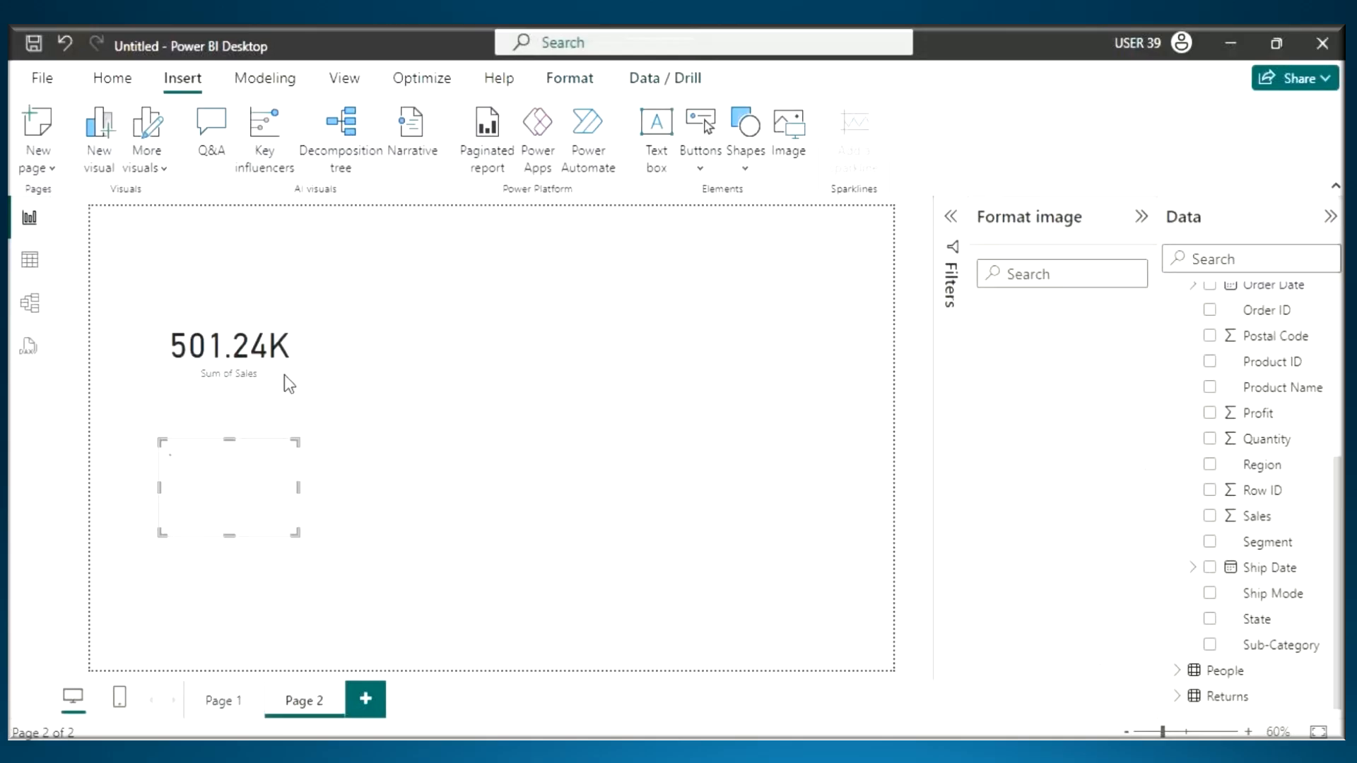
left_click_drag(253, 506, 183, 281)
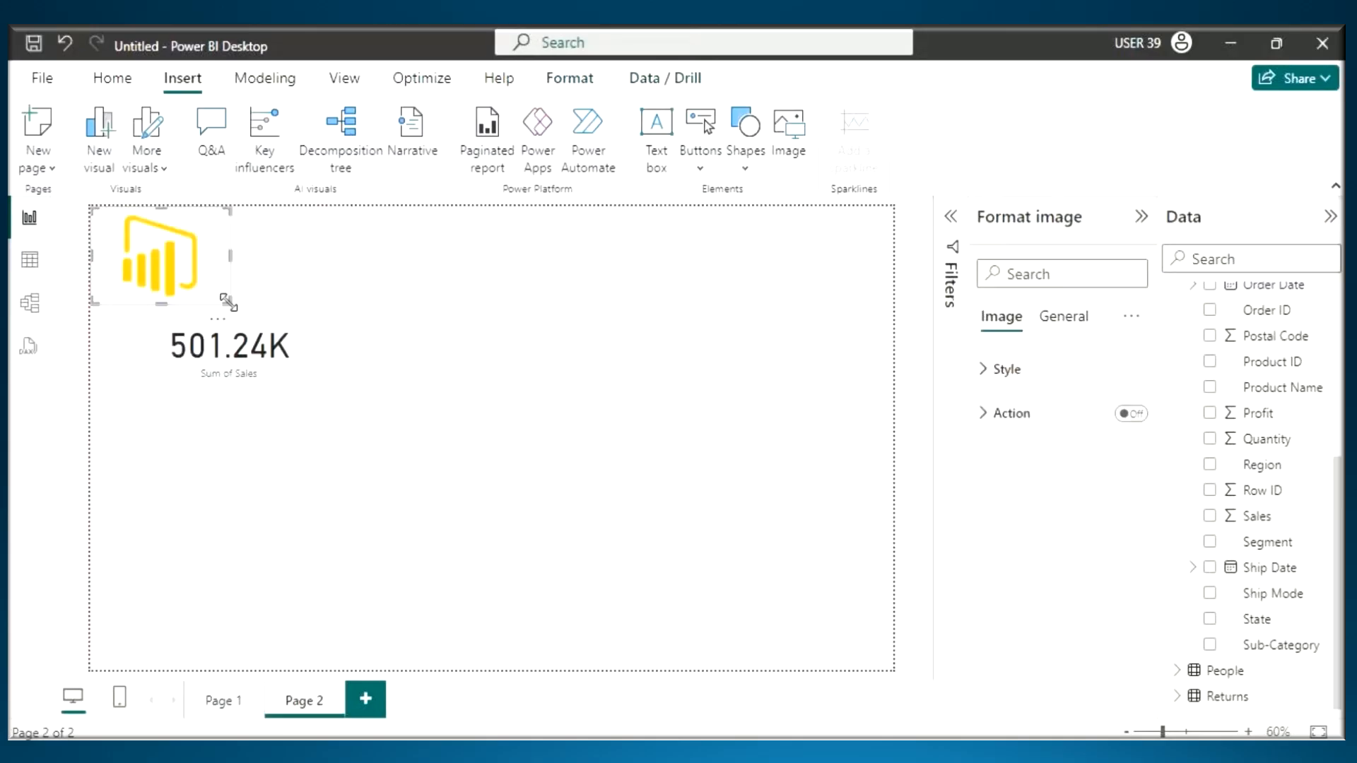
left_click(592, 321)
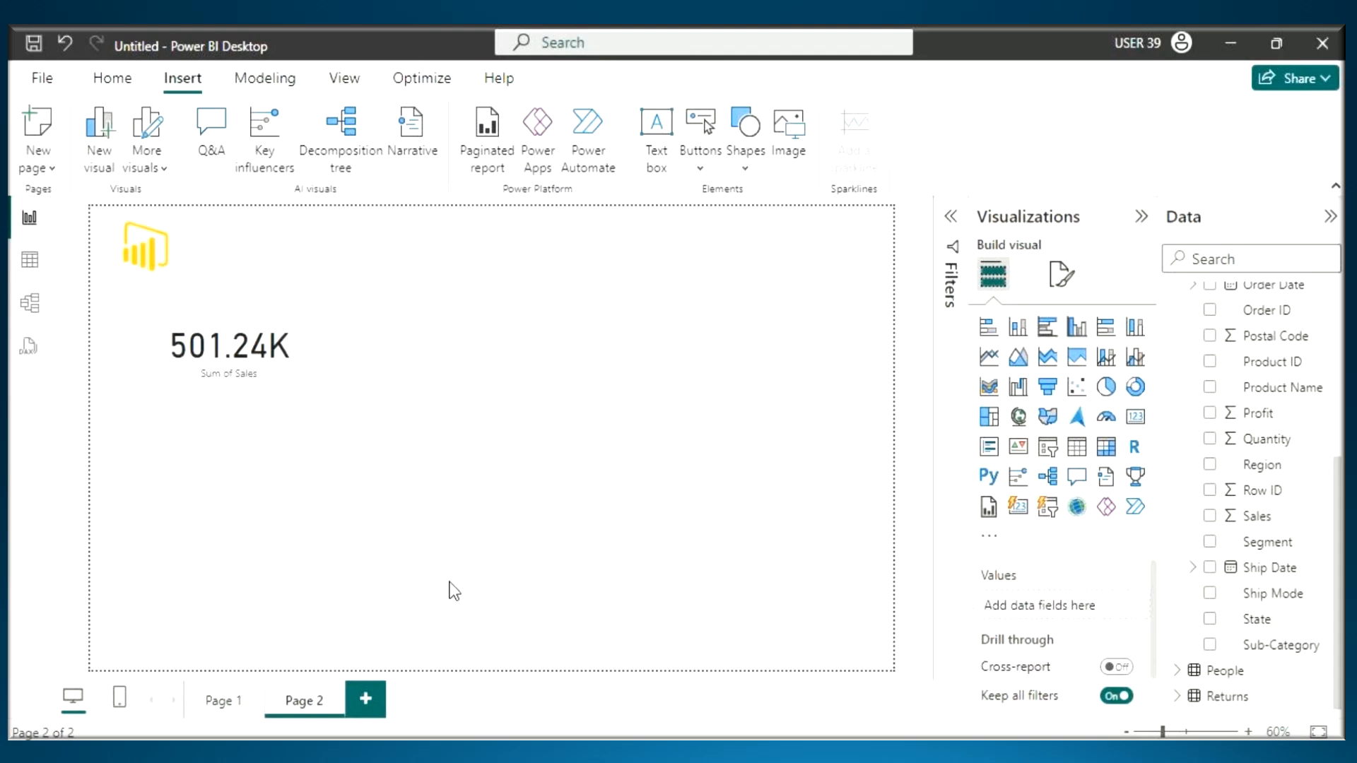
- Underline the logo, outline a title area beside it, mark up the Insert ribbon and clear the annotations
key("ctrl+2")
left_click_drag(104, 287, 148, 284)
left_click_drag(195, 225, 500, 265)
key("t")
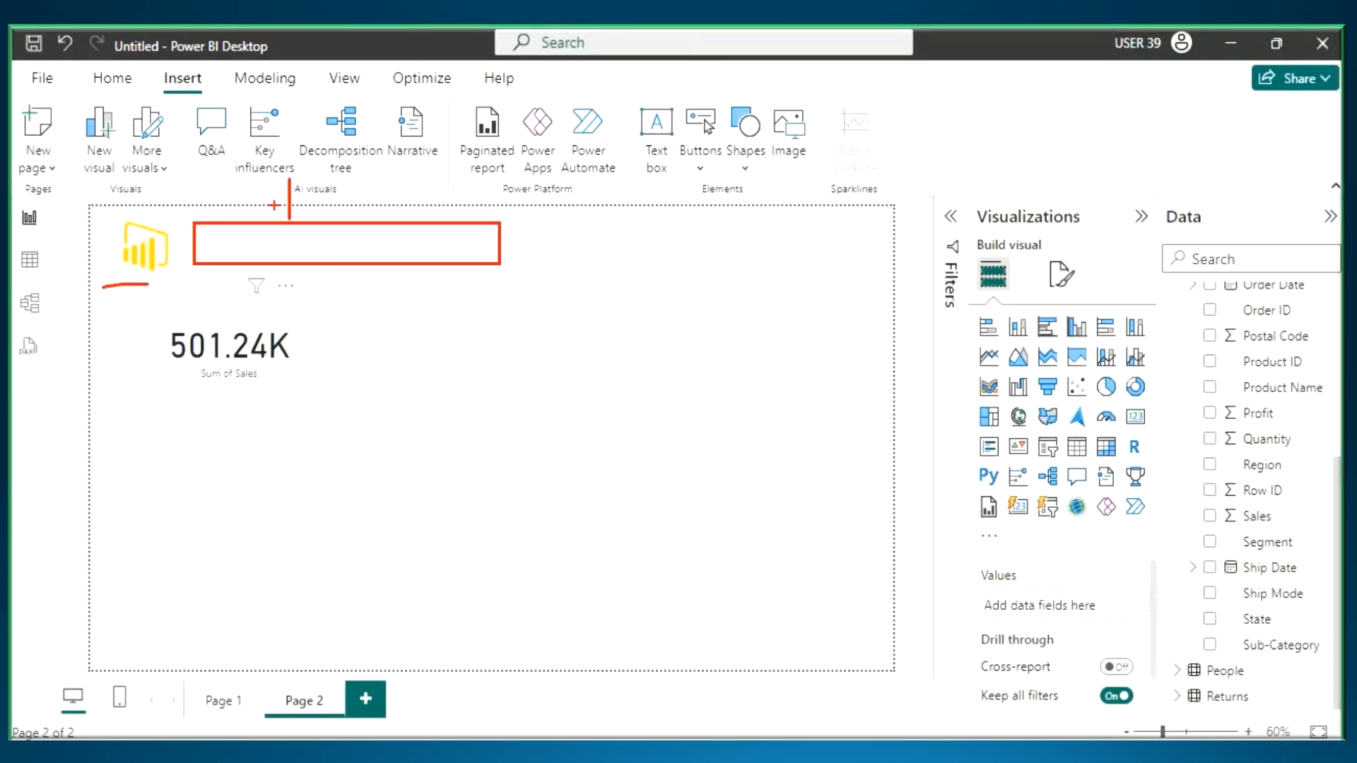
left_click_drag(275, 205, 280, 241)
left_click_drag(161, 92, 228, 92)
mouse_move(521, 108)
left_mouse_down()
mouse_move(479, 113)
mouse_move(554, 115)
left_mouse_up()
left_click_drag(572, 97, 565, 145)
left_click_drag(565, 109, 620, 105)
key("Escape")
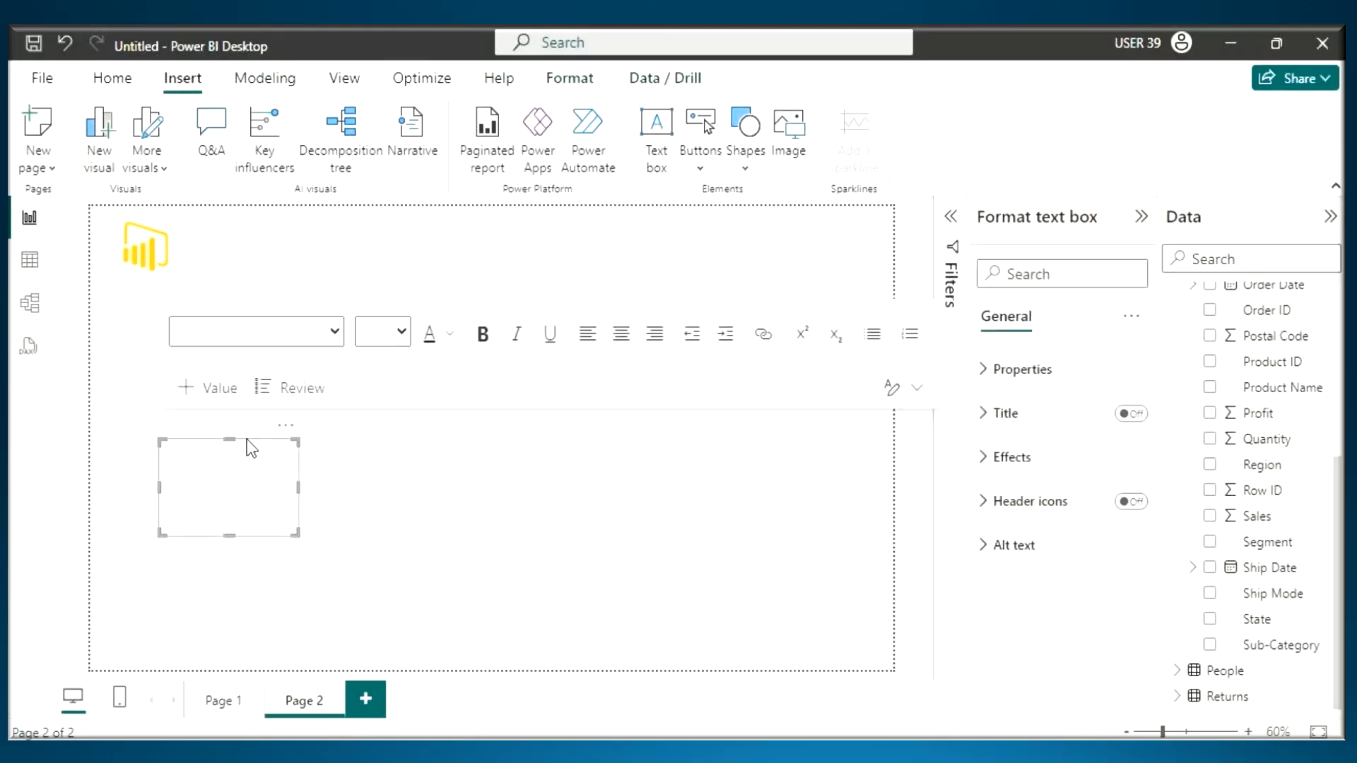
- Place a wide, short text box beside the logo and enter "Sales Report" in it
left_click_drag(248, 440, 284, 221)
left_click_drag(329, 313, 436, 276)
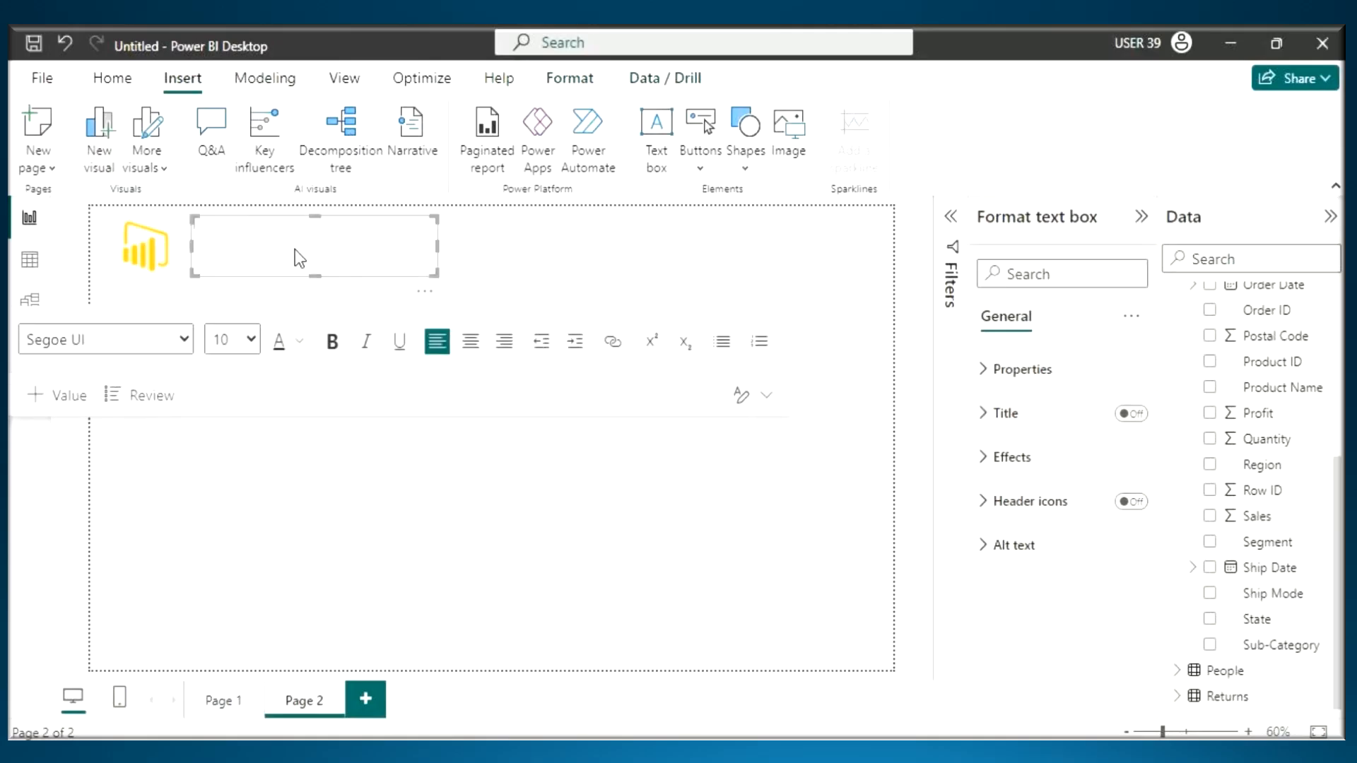
type("Sales Report")
- Format the "Sales Report" title in Comic Sans MS, size 32, bold and centered
key("ctrl+a")
left_click(164, 341)
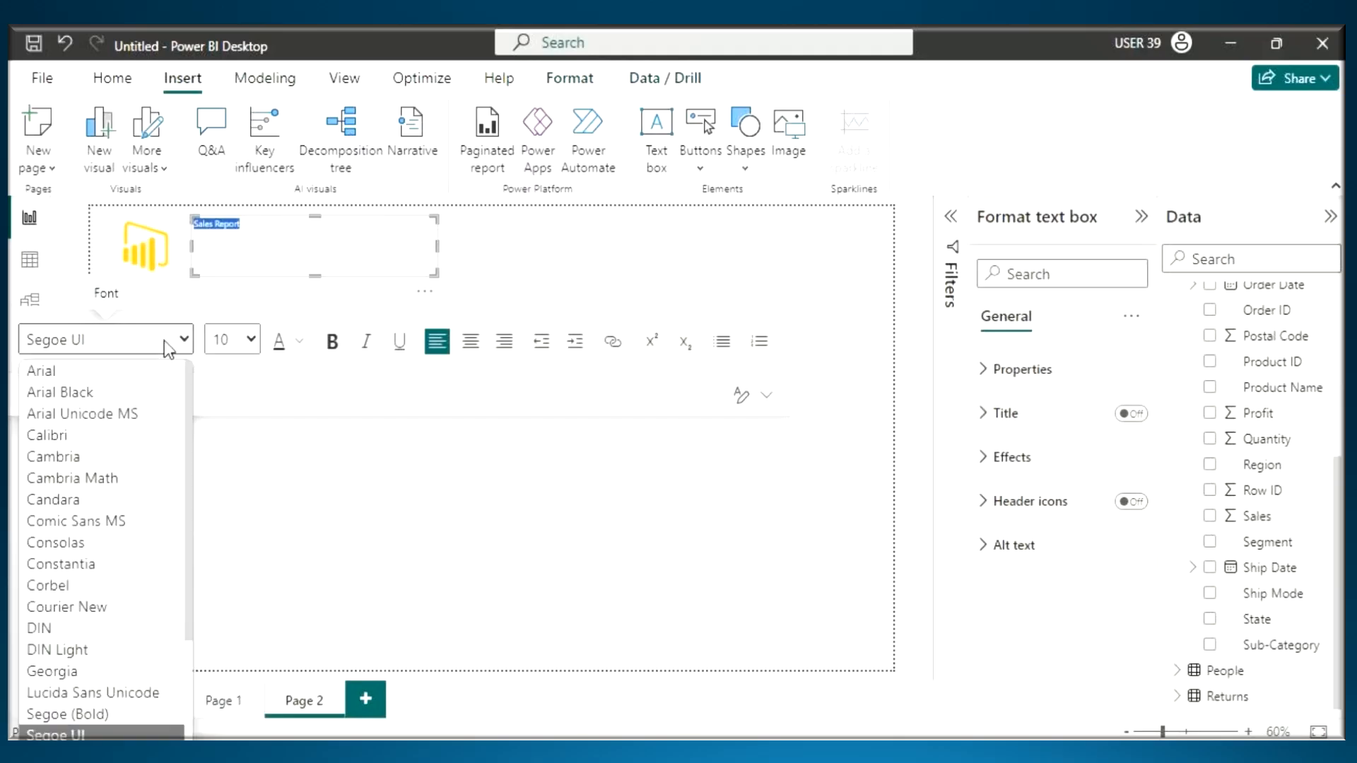
left_click(75, 521)
left_click(225, 342)
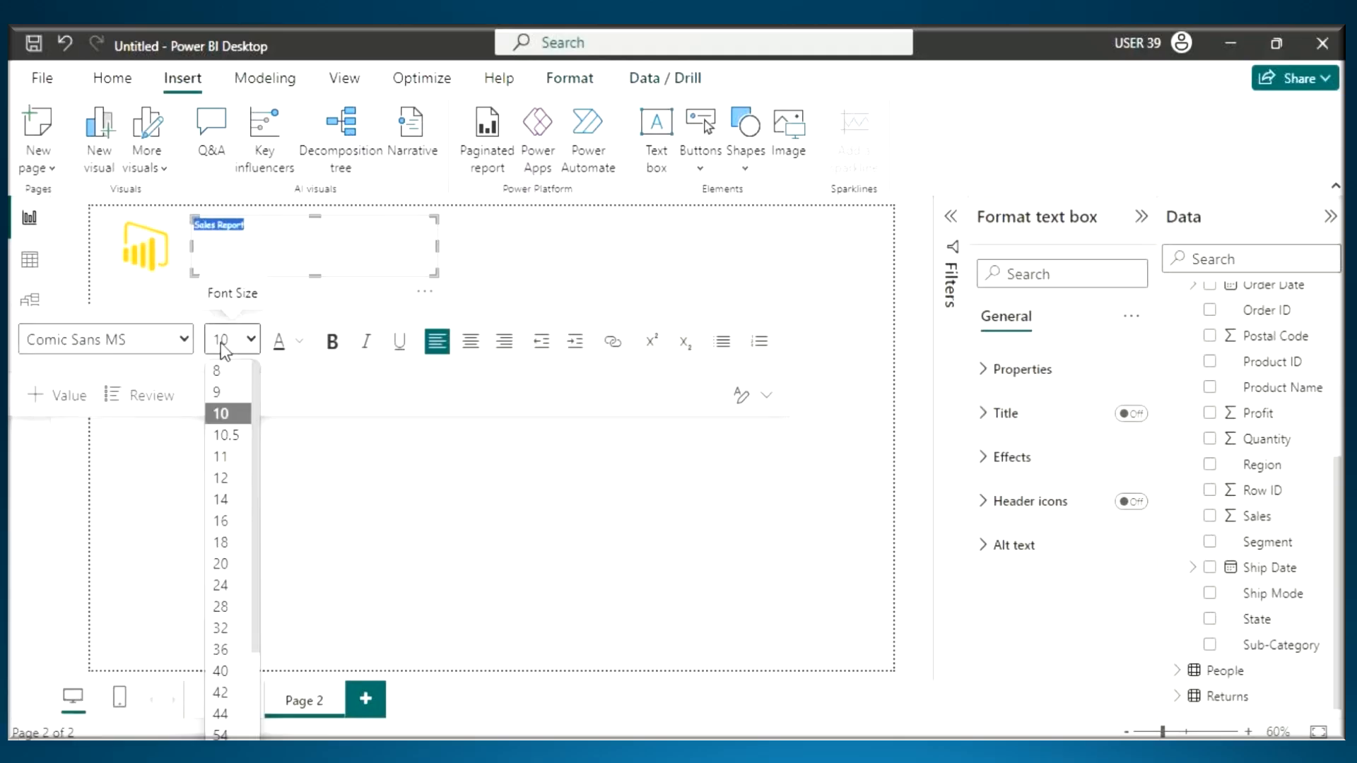
left_click(226, 499)
left_click(333, 343)
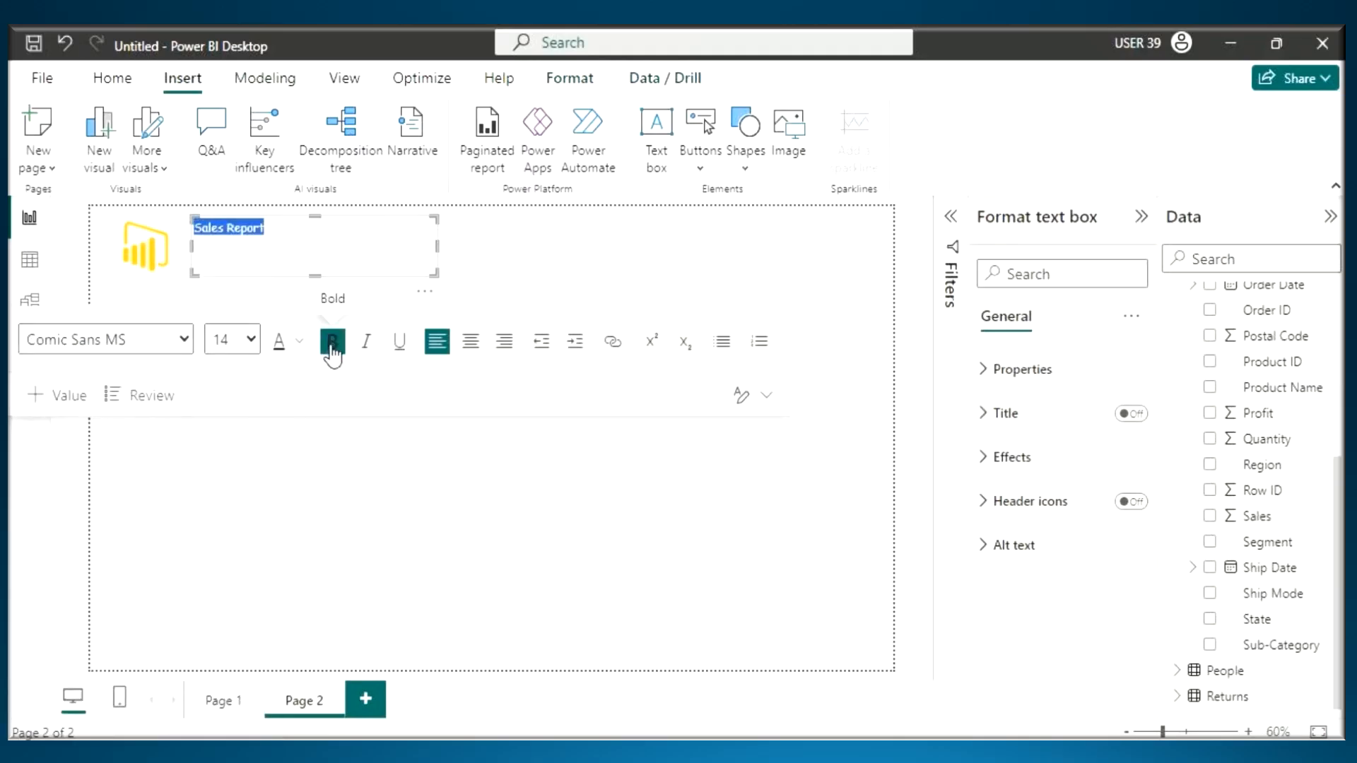
left_click(243, 346)
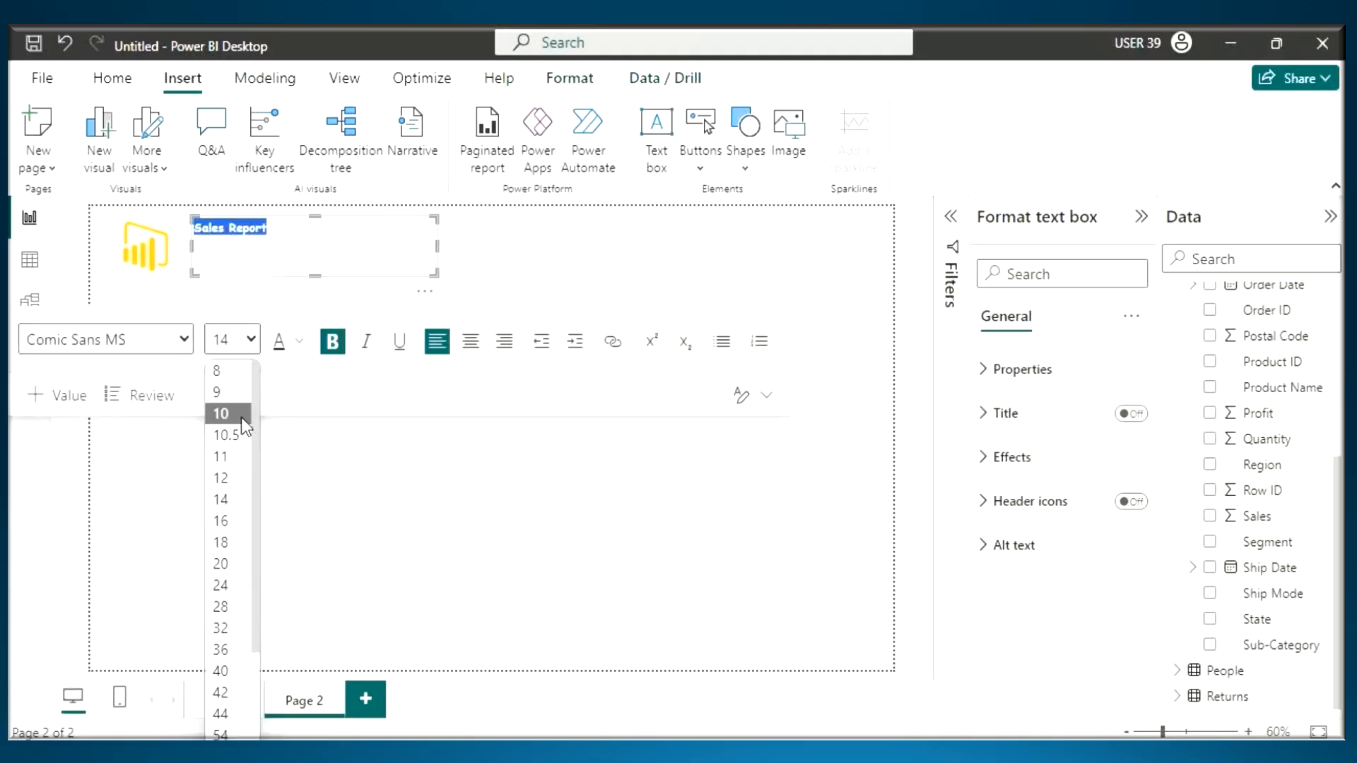
left_click(225, 628)
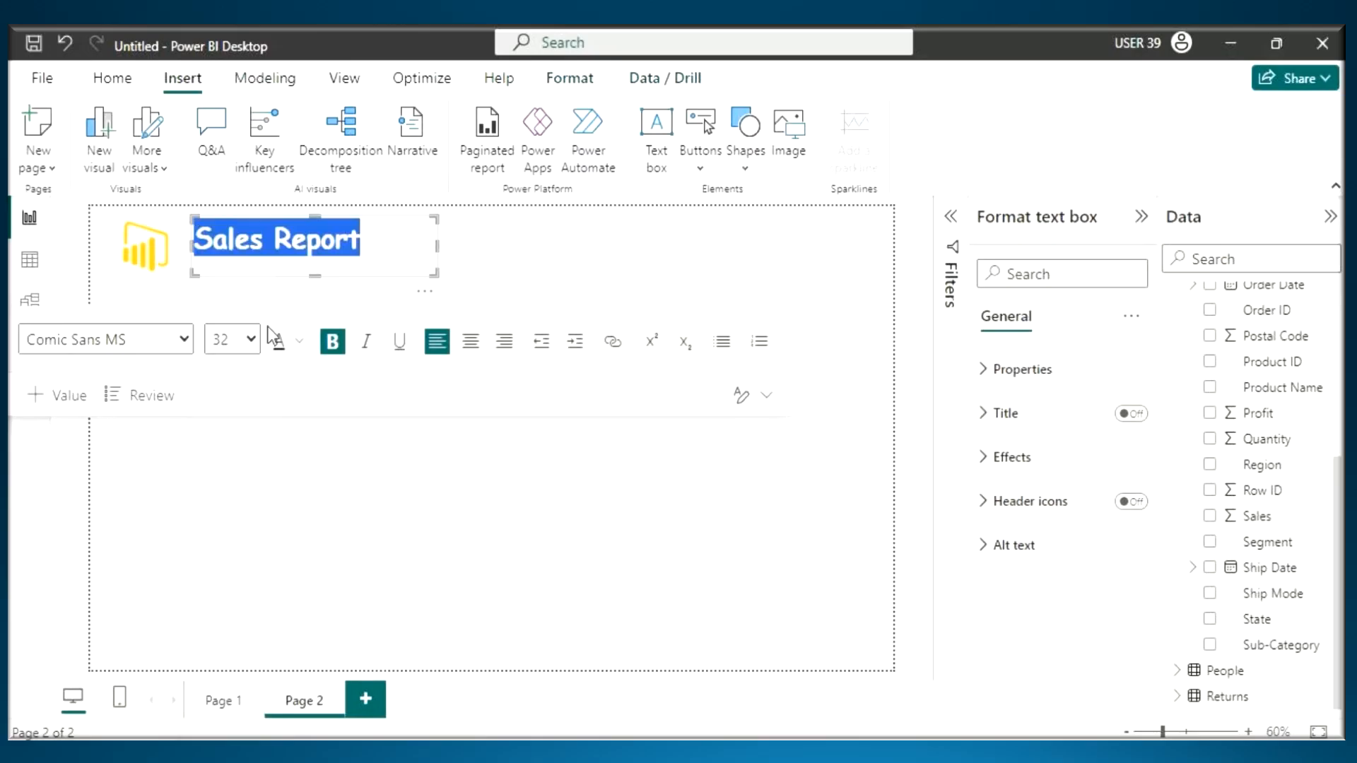
left_click(471, 343)
left_click(537, 591)
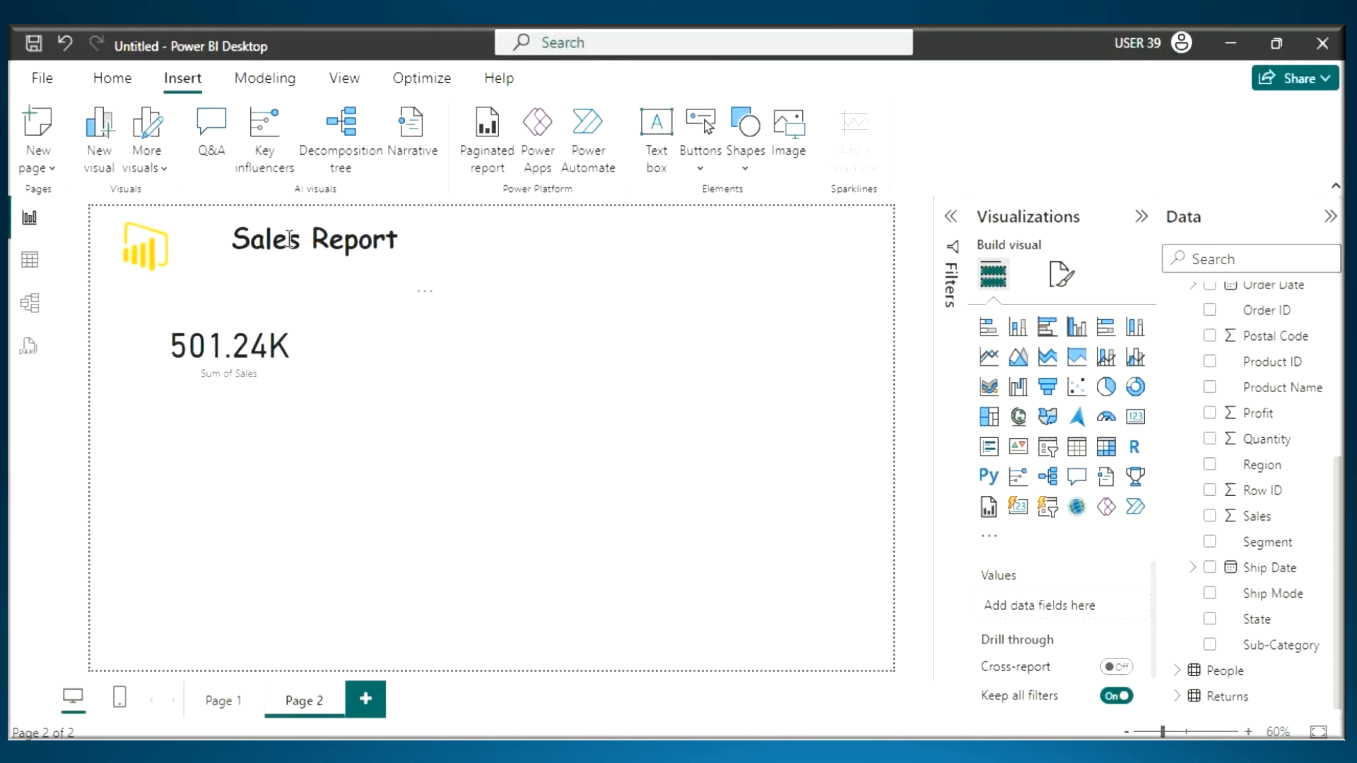
- Outline the Home, Insert, Modeling, View, Optimize and Help headings on the Home ribbon and clear the annotations
left_click(112, 79)
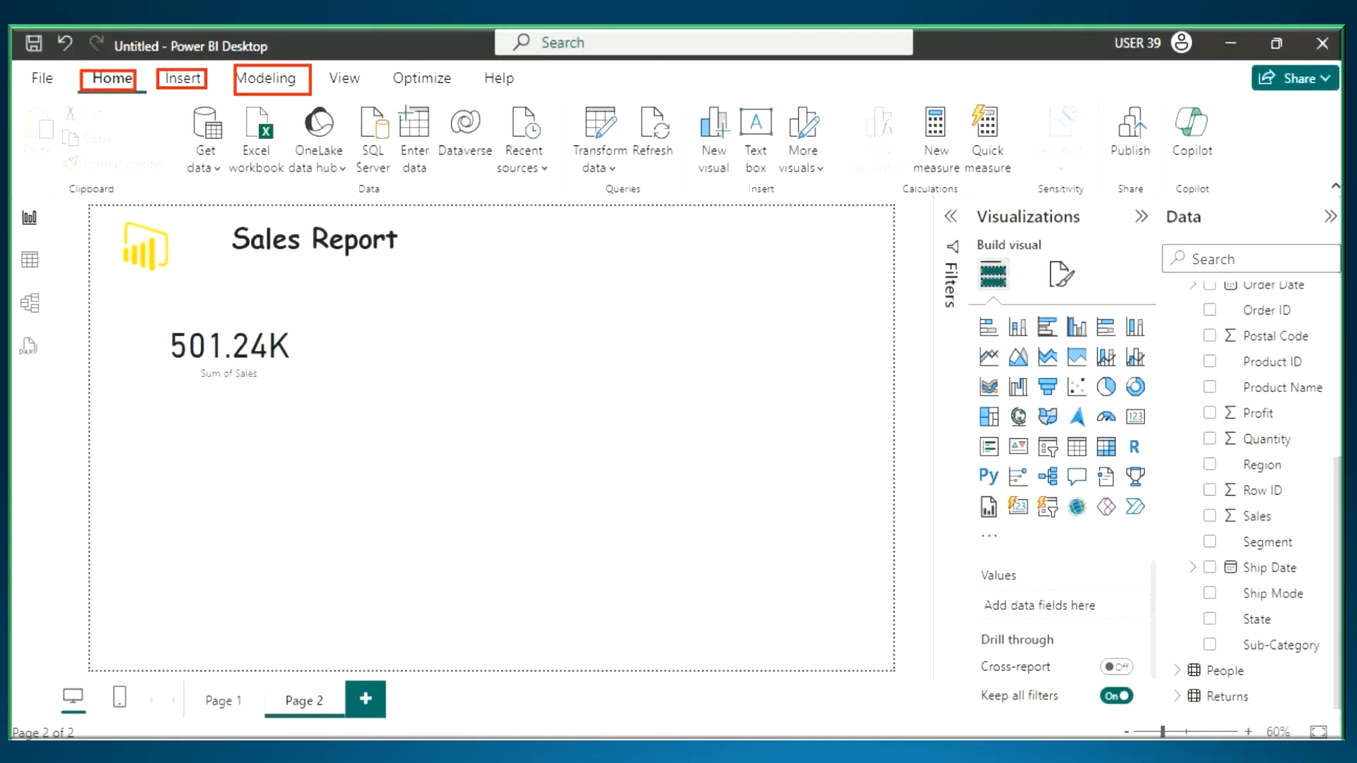
left_click_drag(469, 64, 544, 100)
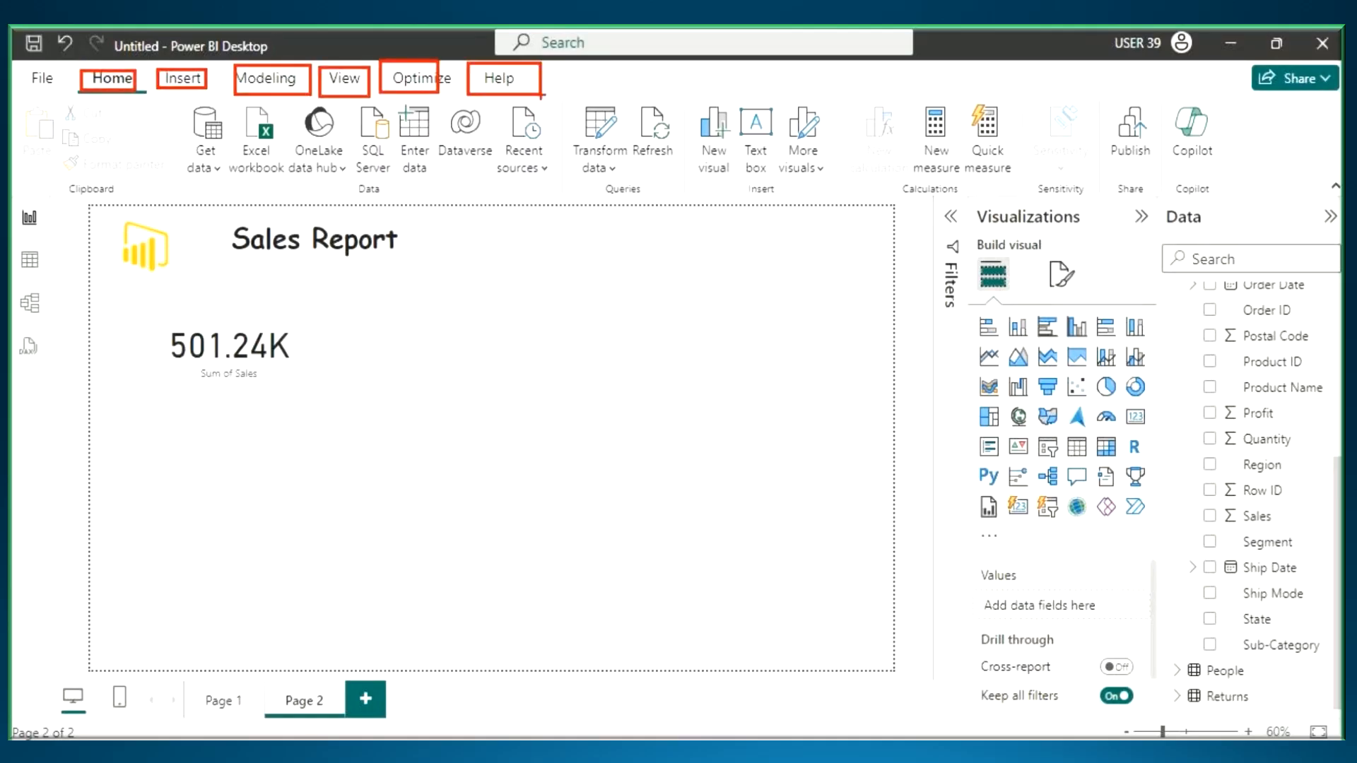
key("Escape")
- Select the sales card, the Orders table and its Category field to examine their contextual ribbon tools
left_click(244, 330)
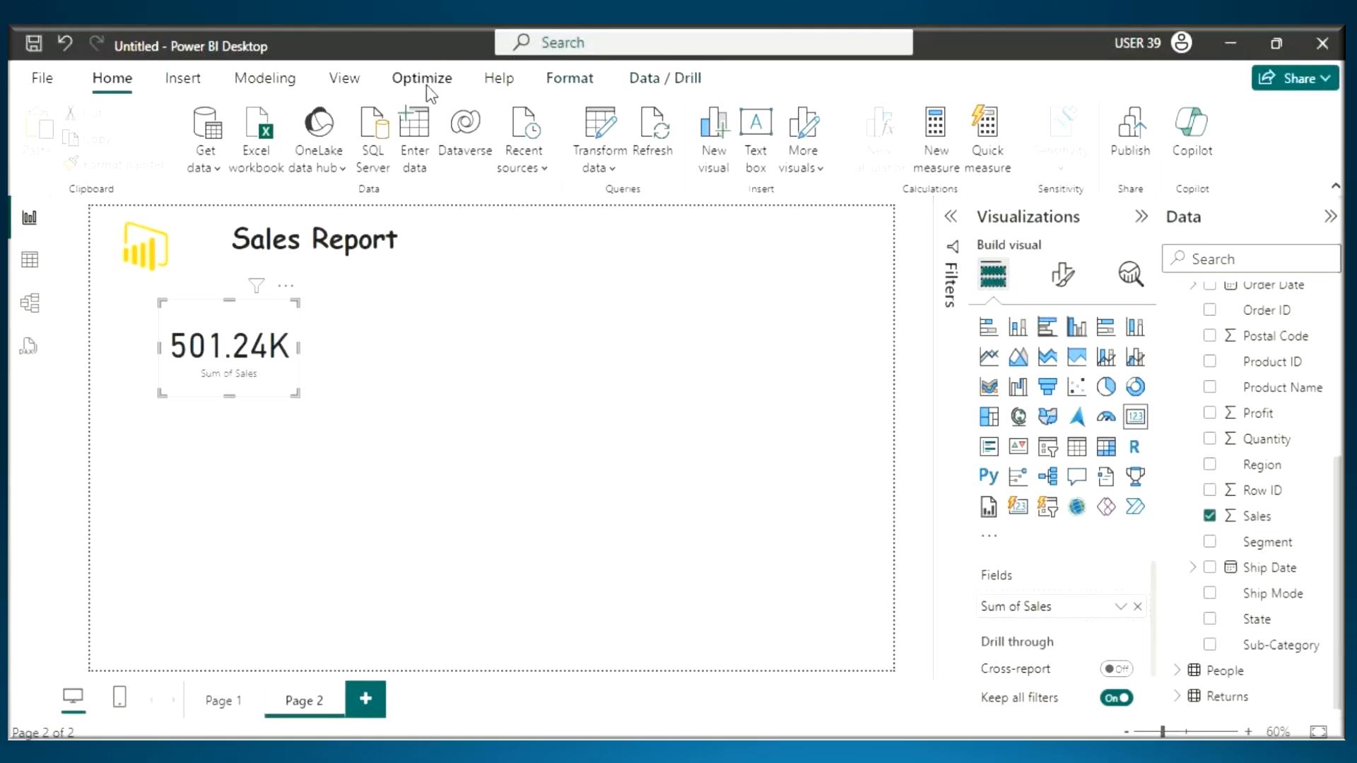
left_click(538, 359)
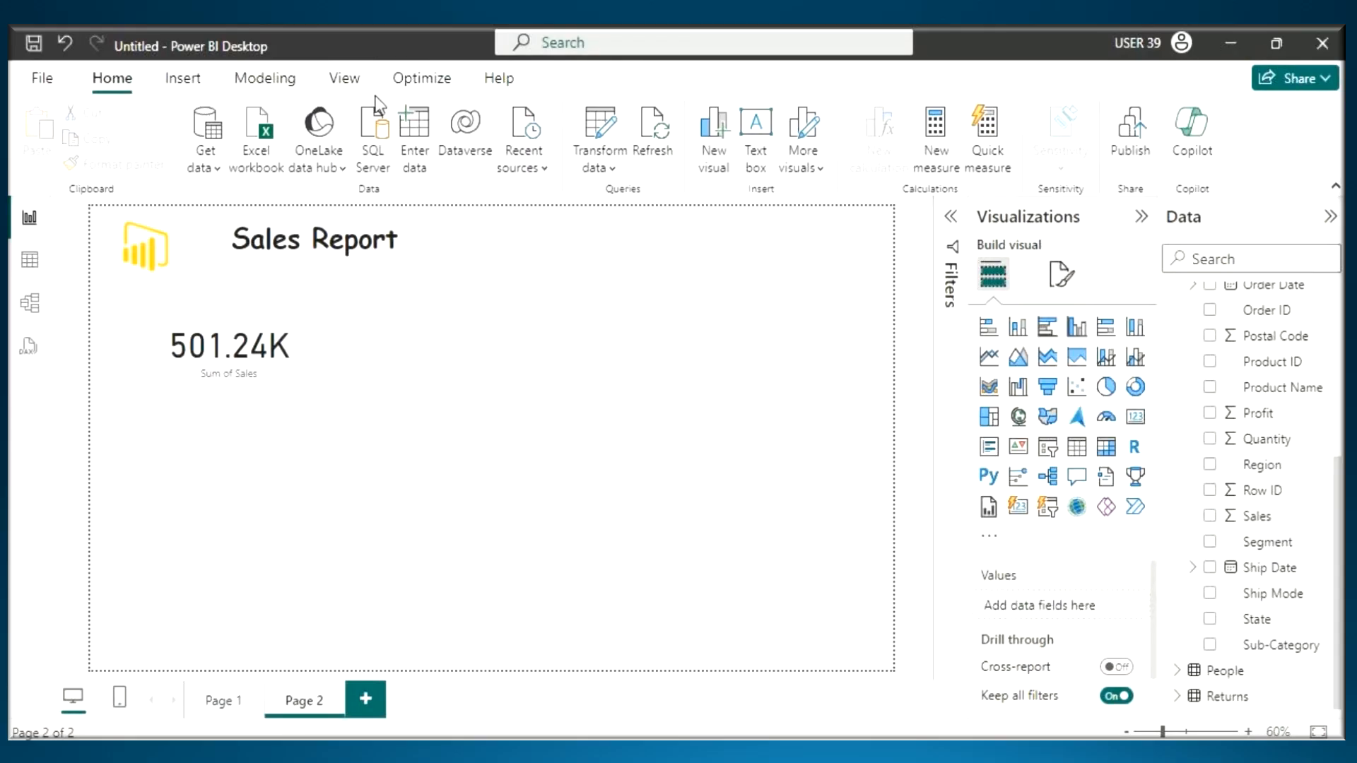
left_click(240, 357)
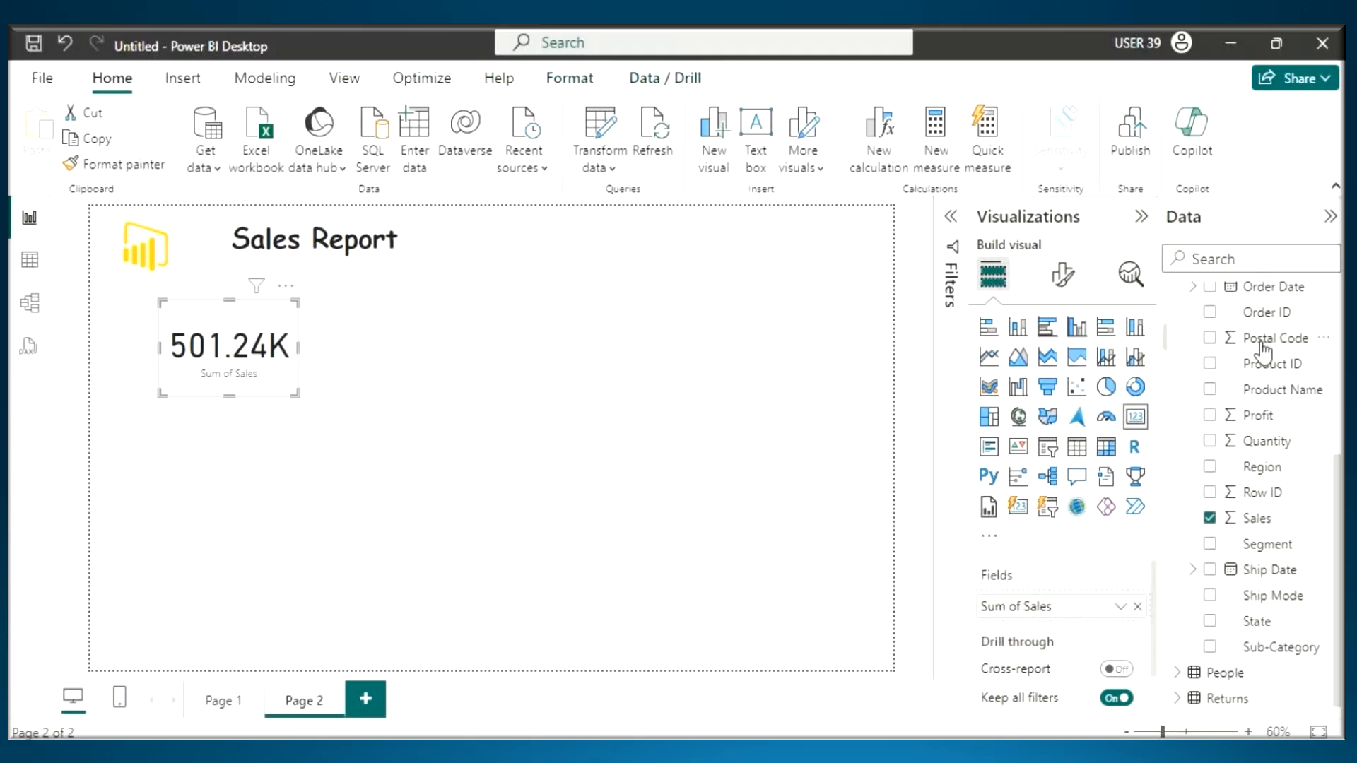
scroll(1242, 342, "up", 3)
left_click(1219, 297)
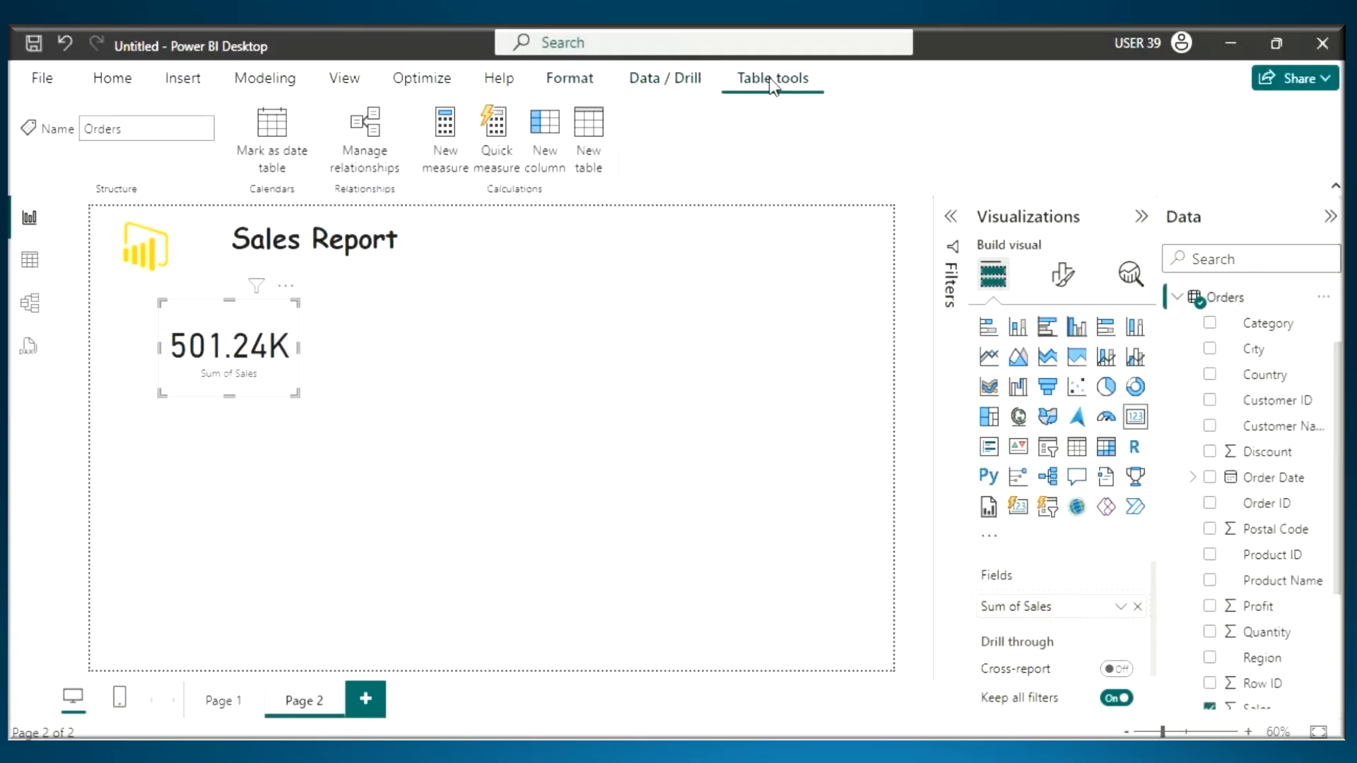
left_click(1262, 326)
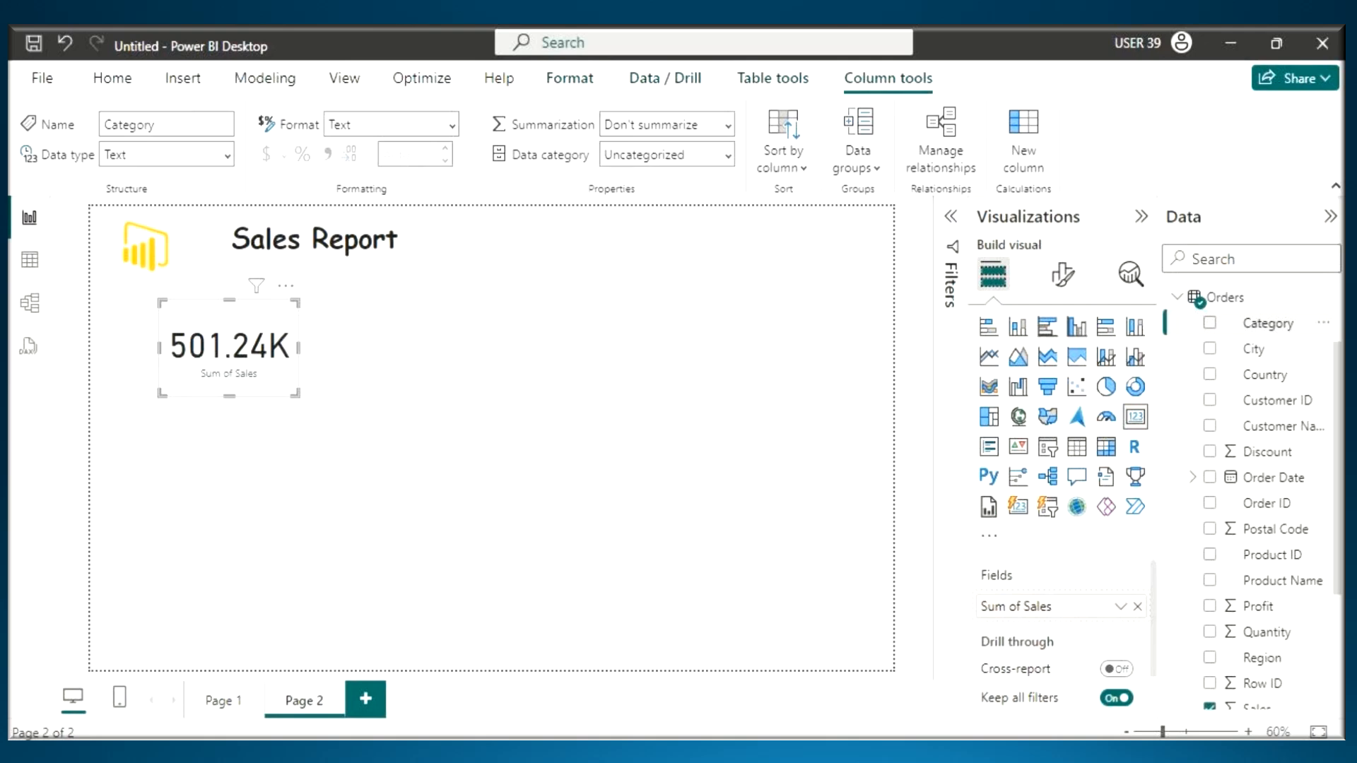
- Switch to the Notepad notes and highlight "GUI Options" in the Ribbon line to point it out
key("alt+Tab")
left_click_drag(117, 406, 395, 405)
left_click(185, 401)
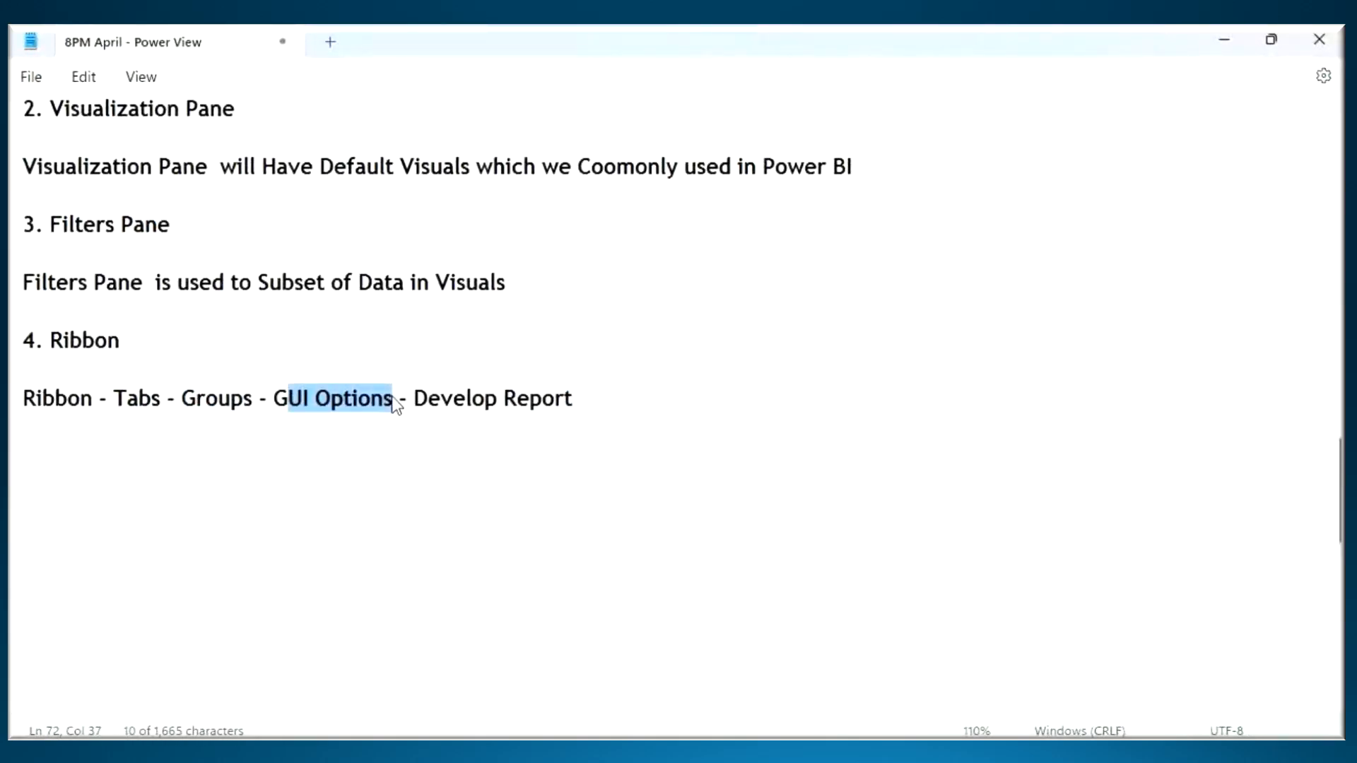
left_click(279, 407)
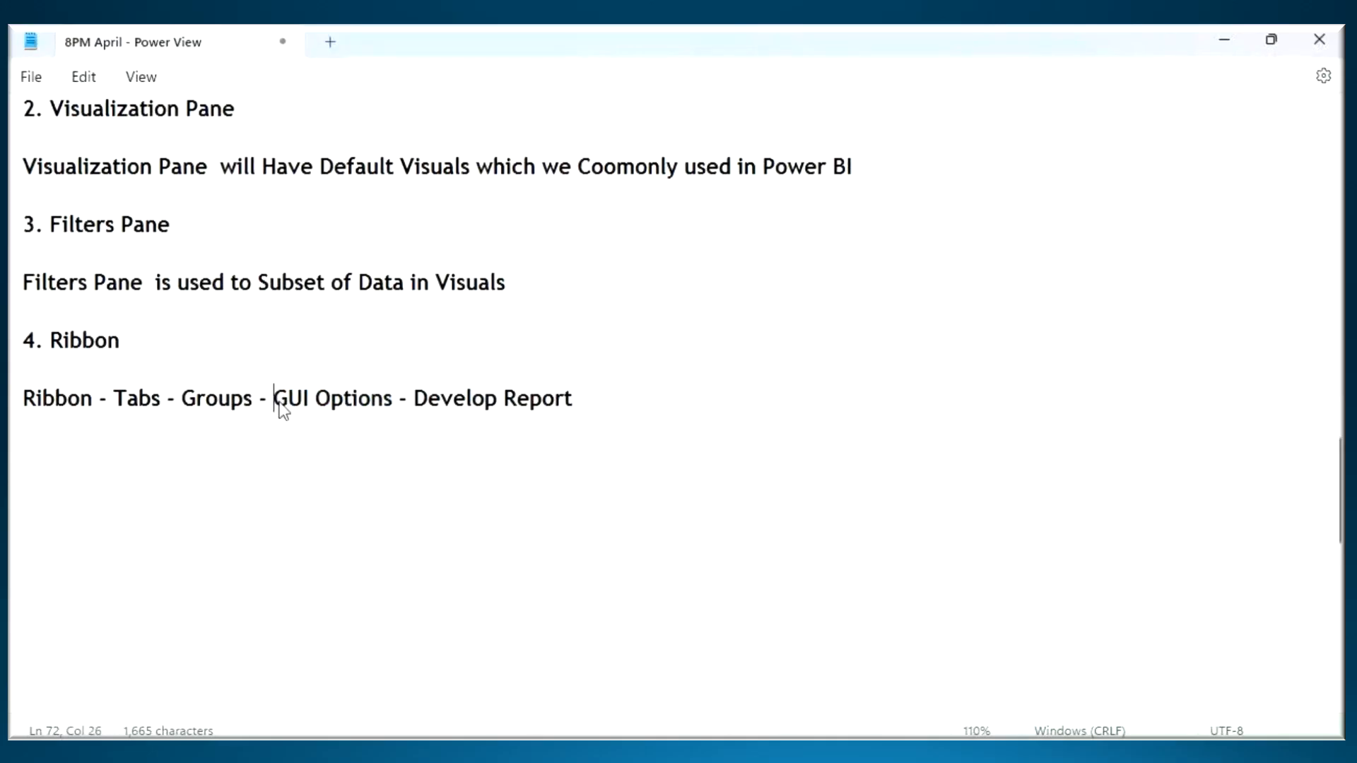
left_click_drag(281, 409, 373, 421)
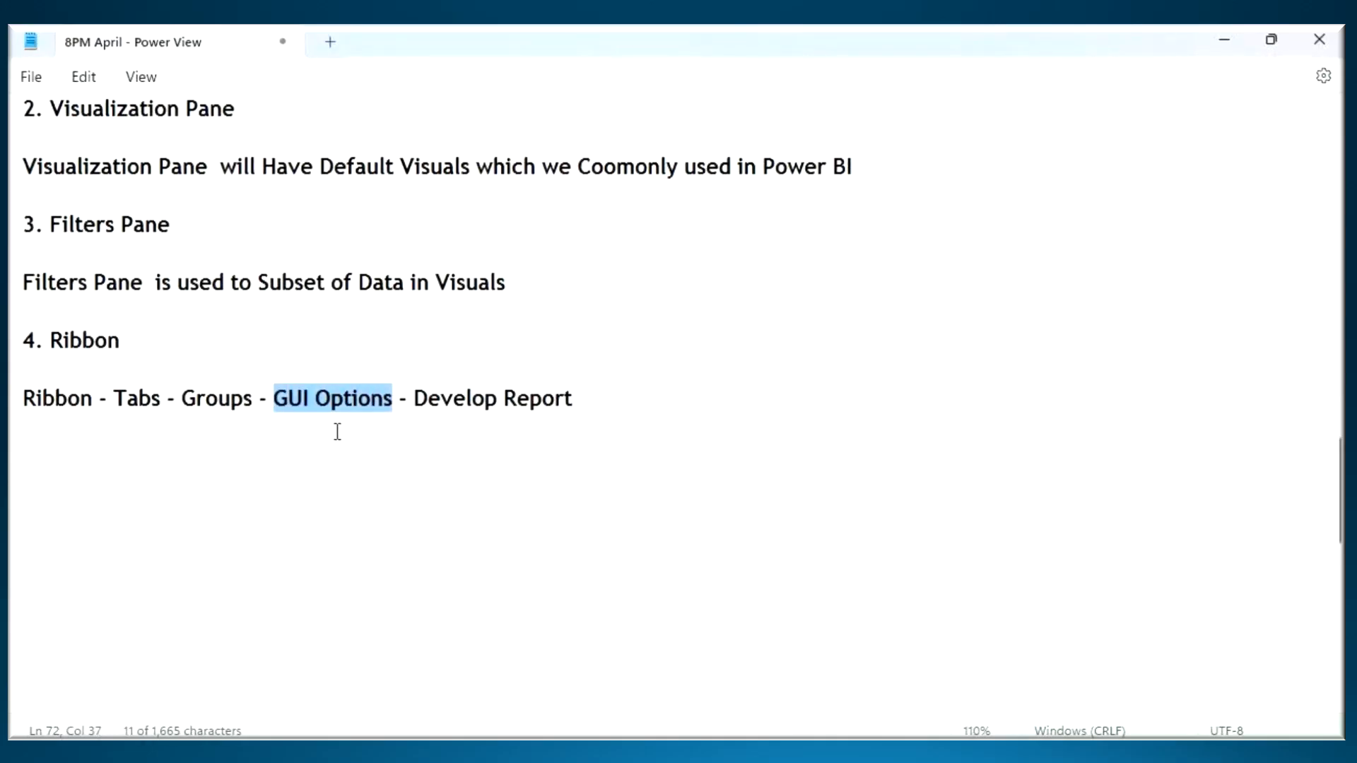
left_click(111, 455)
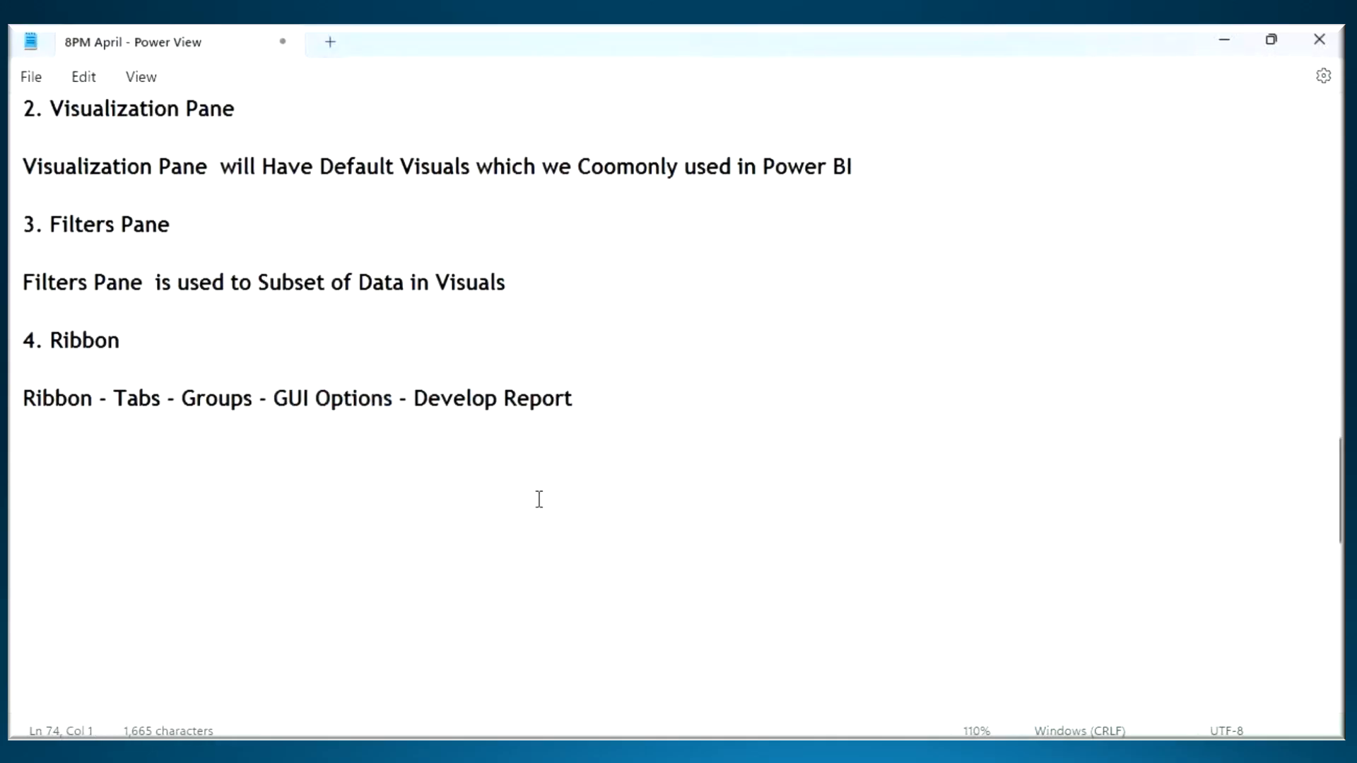
- Return to Power BI Desktop, underline its name, handwrite "PQ", "PP" and "PV", clear the annotations and show the Home ribbon
left_click(912, 738)
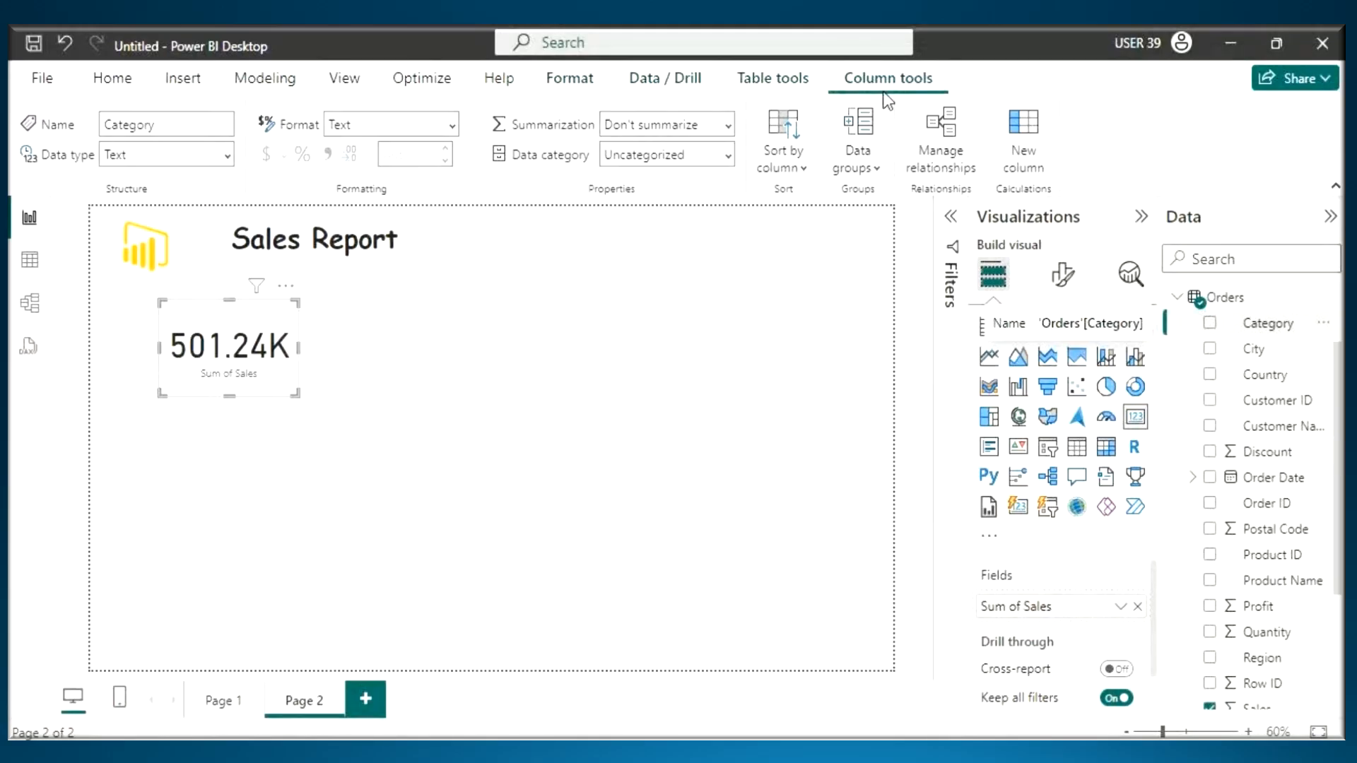
key("ctrl+2")
mouse_move(171, 57)
left_mouse_down()
mouse_move(256, 57)
mouse_move(300, 97)
mouse_move(284, 76)
mouse_move(316, 54)
left_mouse_up()
left_click_drag(326, 89, 331, 190)
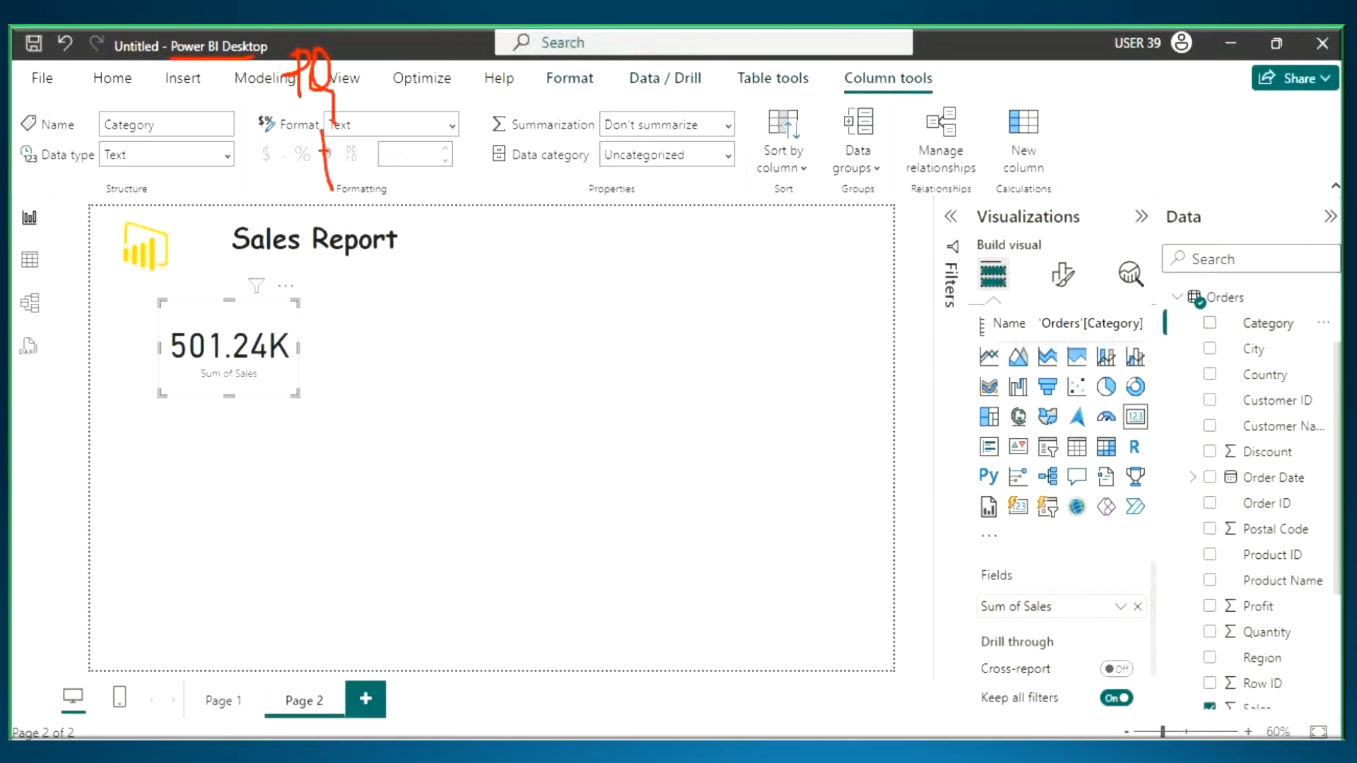
left_click_drag(322, 139, 316, 160)
mouse_move(354, 148)
left_mouse_down()
mouse_move(361, 187)
mouse_move(353, 164)
left_mouse_up()
mouse_move(351, 203)
left_mouse_down()
mouse_move(361, 265)
mouse_move(349, 244)
left_mouse_up()
left_click_drag(373, 212, 398, 189)
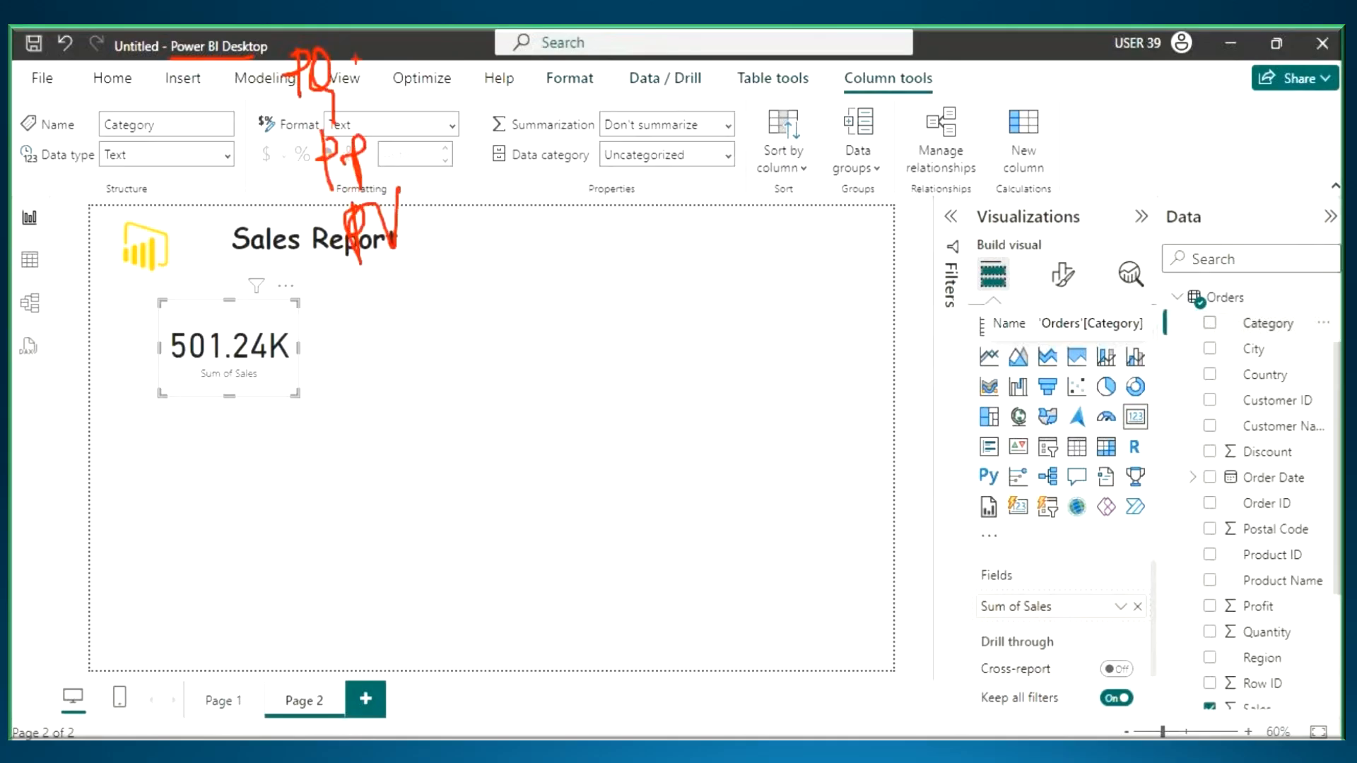
key("Escape")
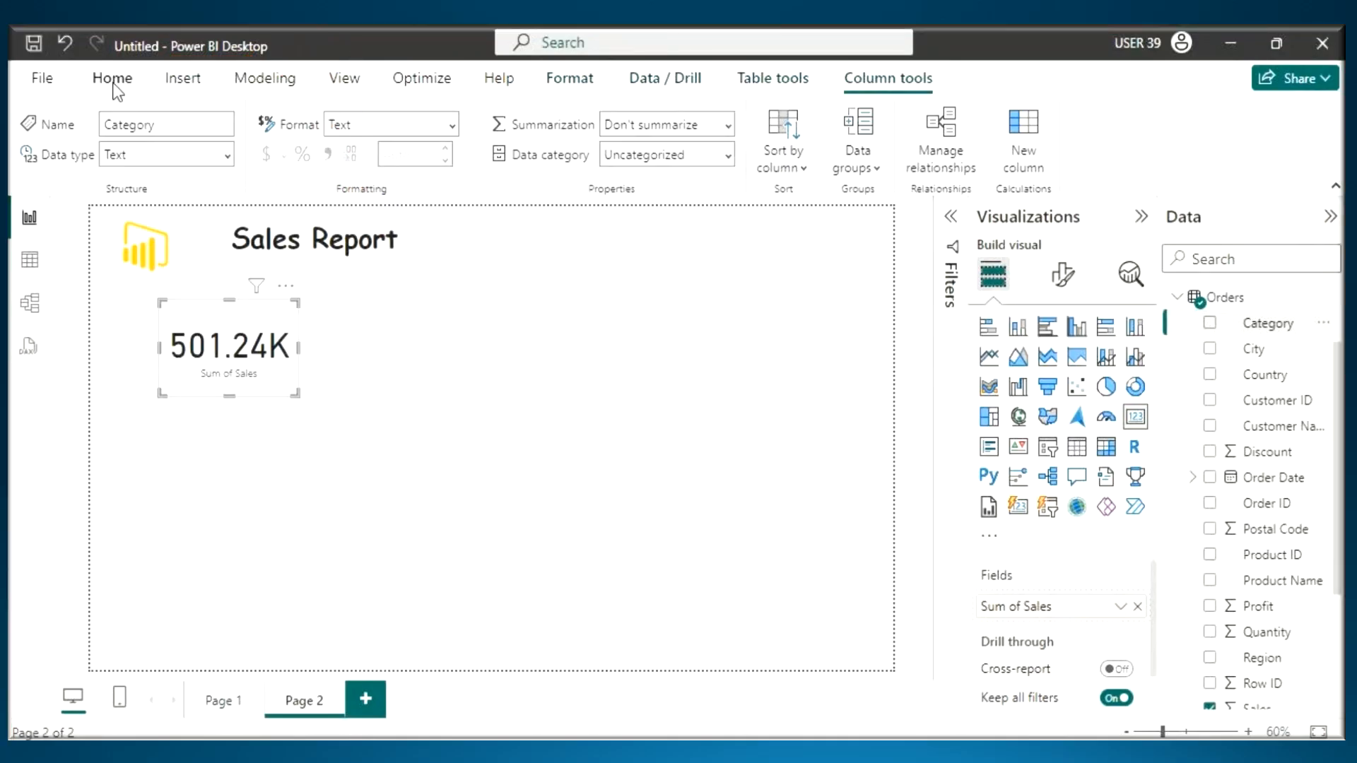
left_click(113, 78)
left_click(511, 134)
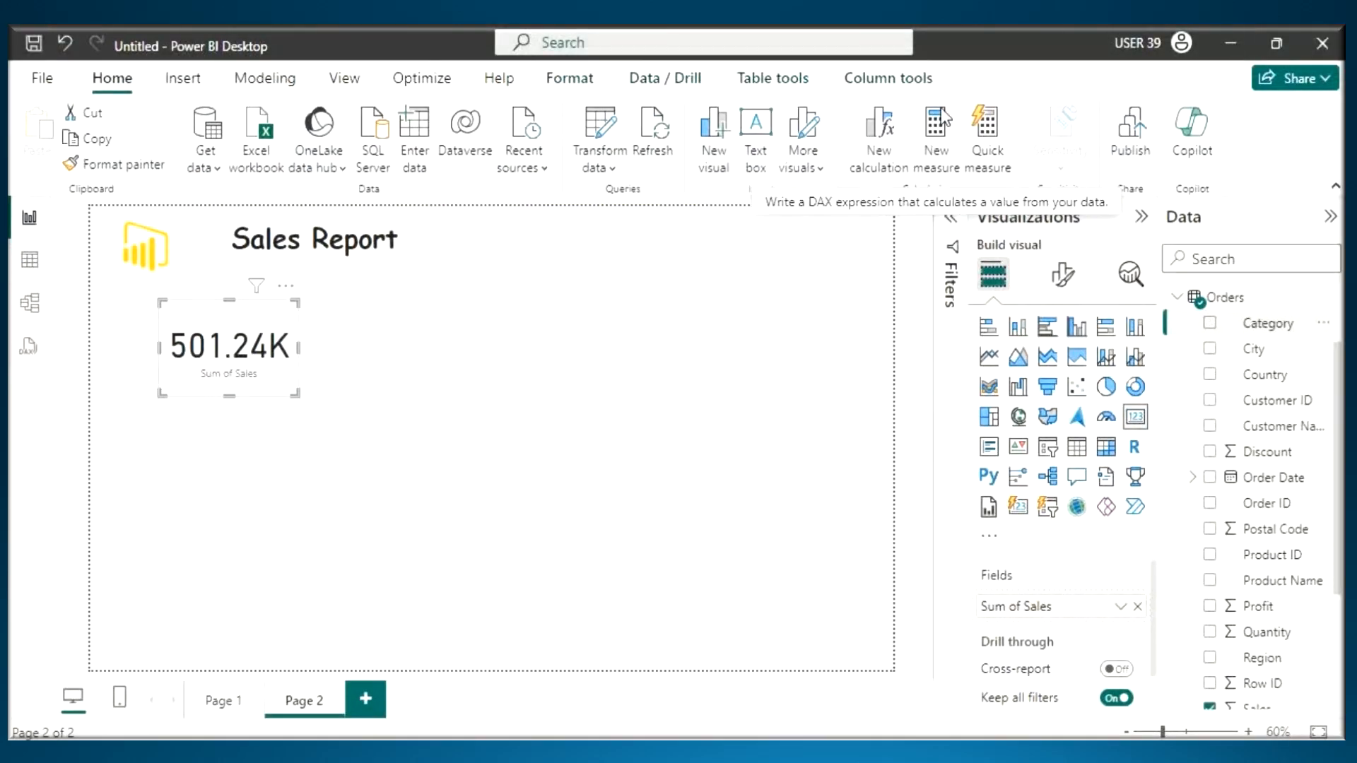
- Switch to the Notepad notes and add the heading "5. Multiple View" below the Ribbon note
key("alt+Tab")
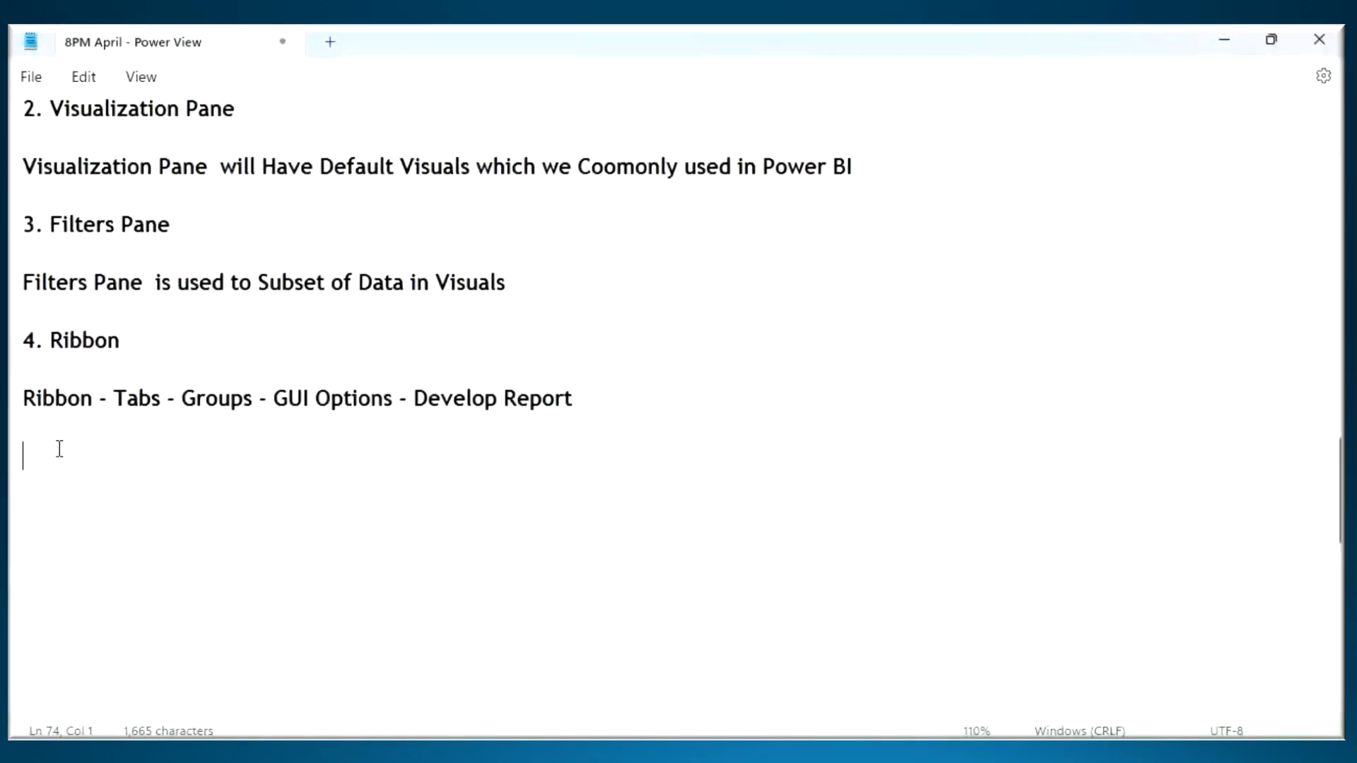
type("4")
key("BackSpace")
type("5. Multiple View")
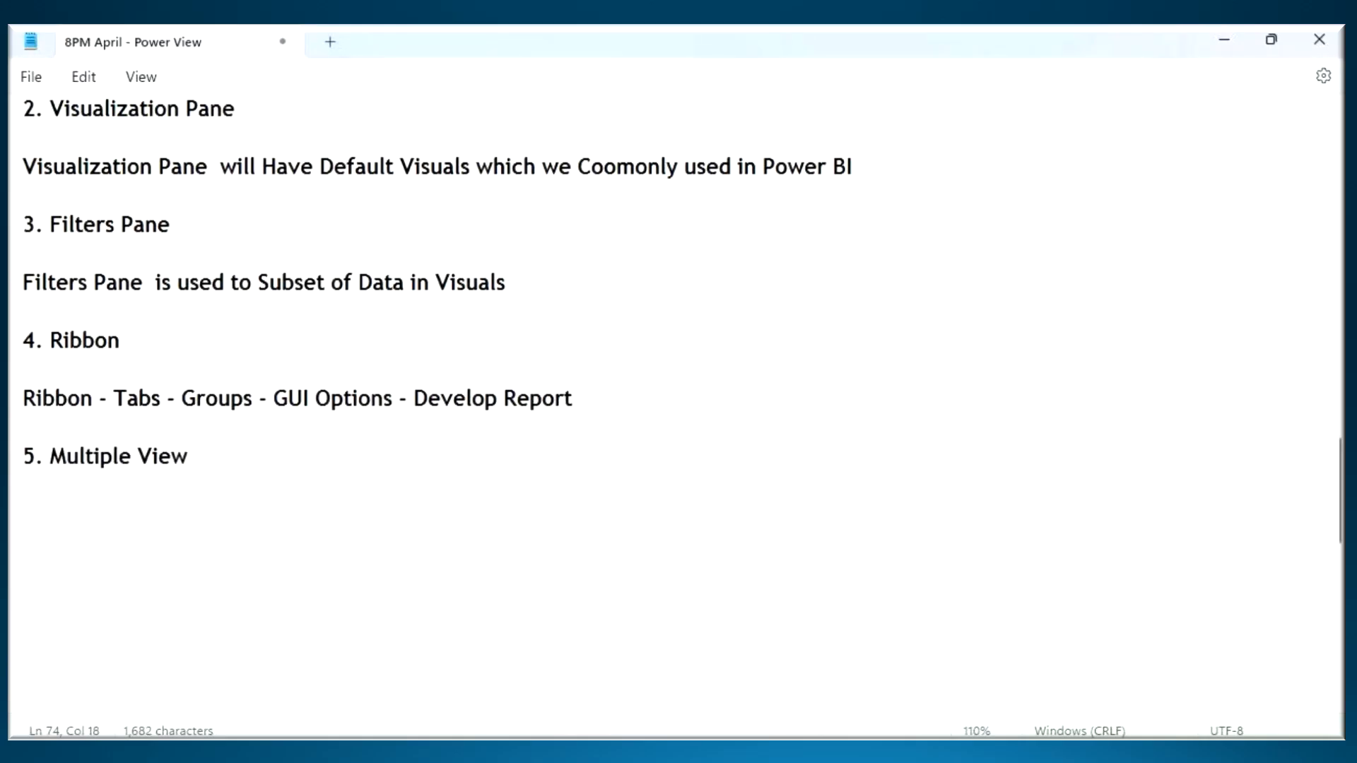
- Switch to Power BI Desktop, circle the Report, Table and Model view icons, mark DAX Query View with an arrow and underline, and clear the annotations
key("alt+Tab")
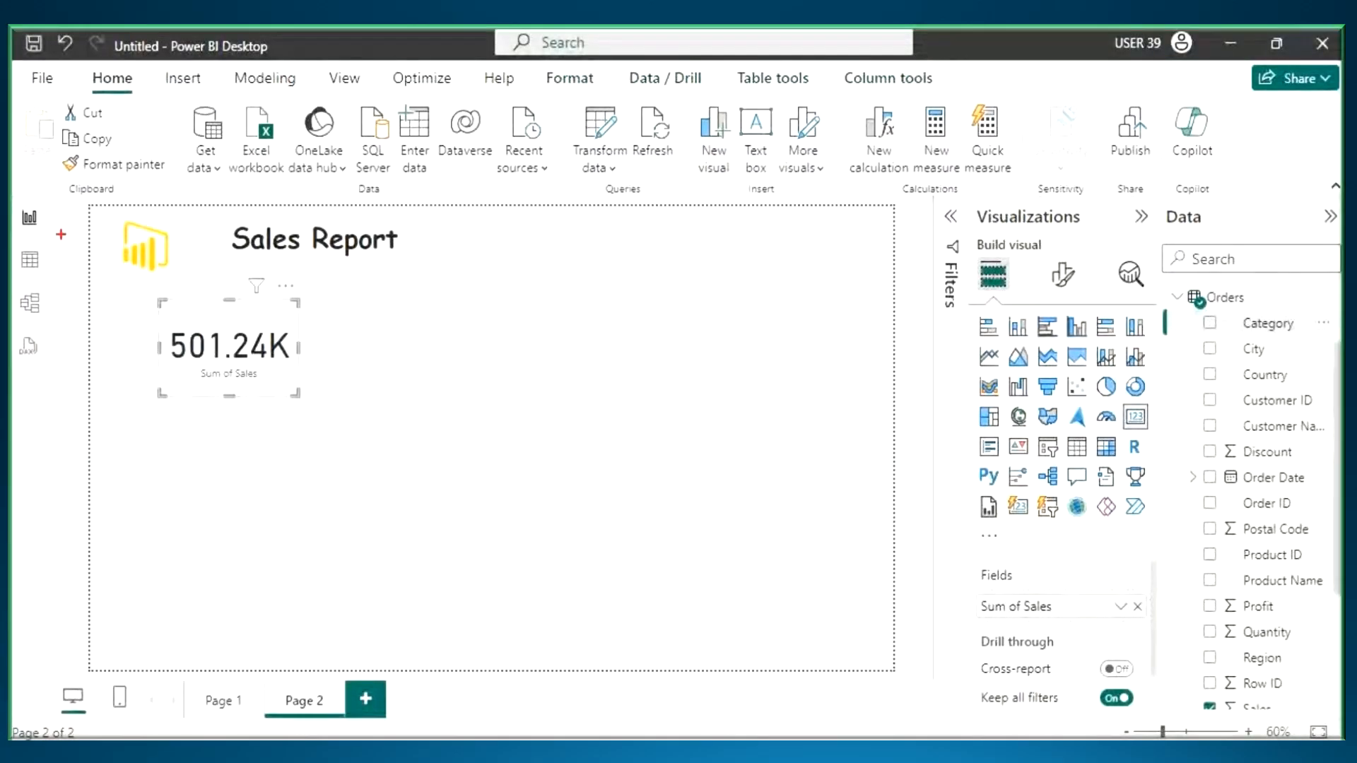
mouse_move(61, 226)
left_mouse_down()
mouse_move(17, 308)
mouse_move(62, 232)
left_mouse_up()
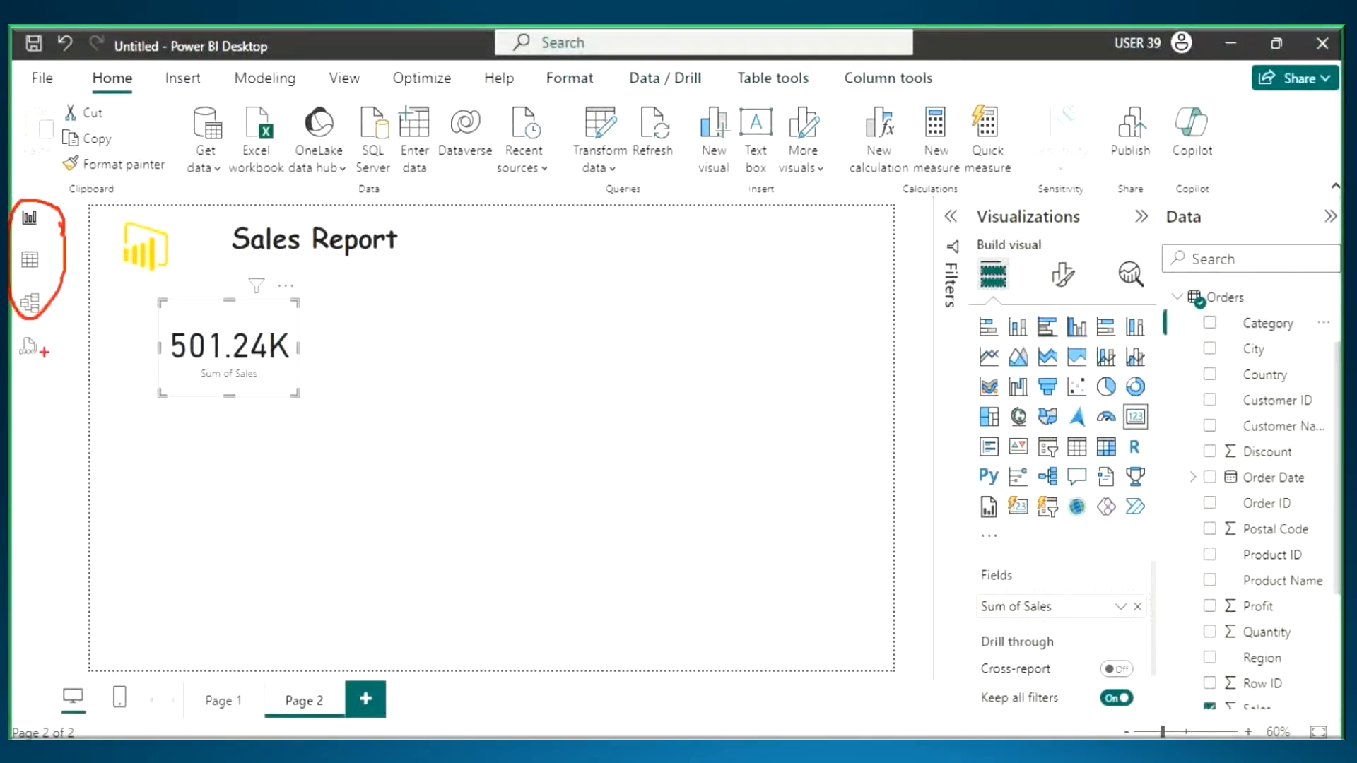
left_click_drag(41, 342, 98, 414)
left_click_drag(102, 342, 99, 416)
left_click_drag(20, 364, 10, 372)
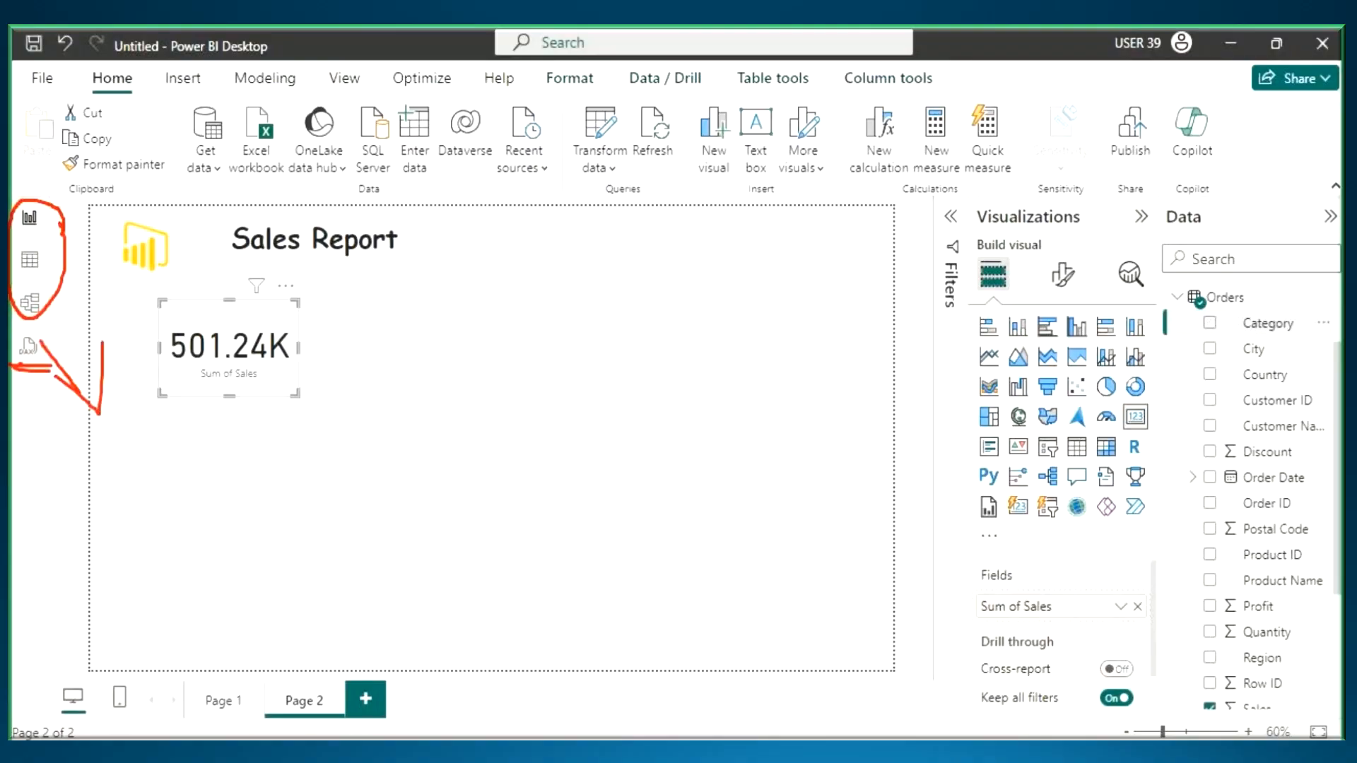
key("Escape")
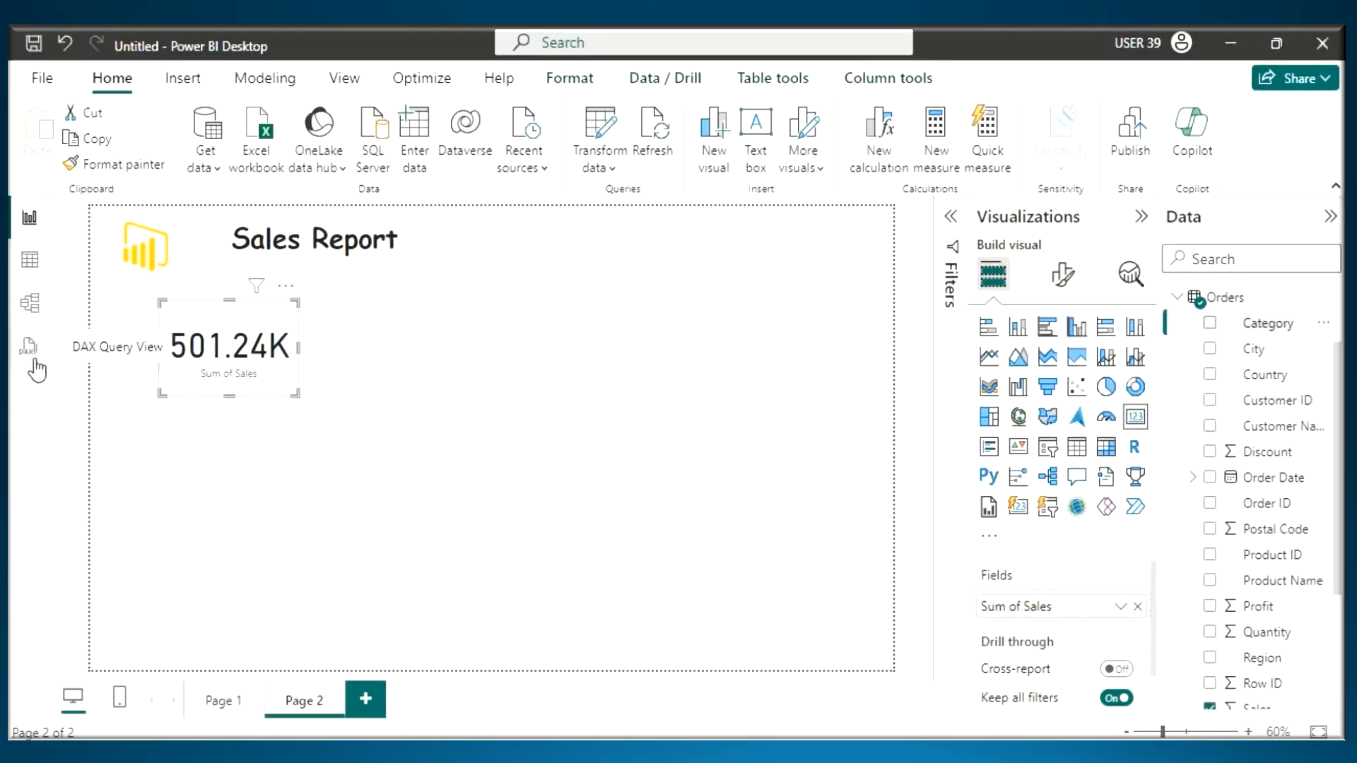
- Switch to the Notepad notes and add an indented "Report View" line below the "5. Multiple View" heading
key("alt+Tab")
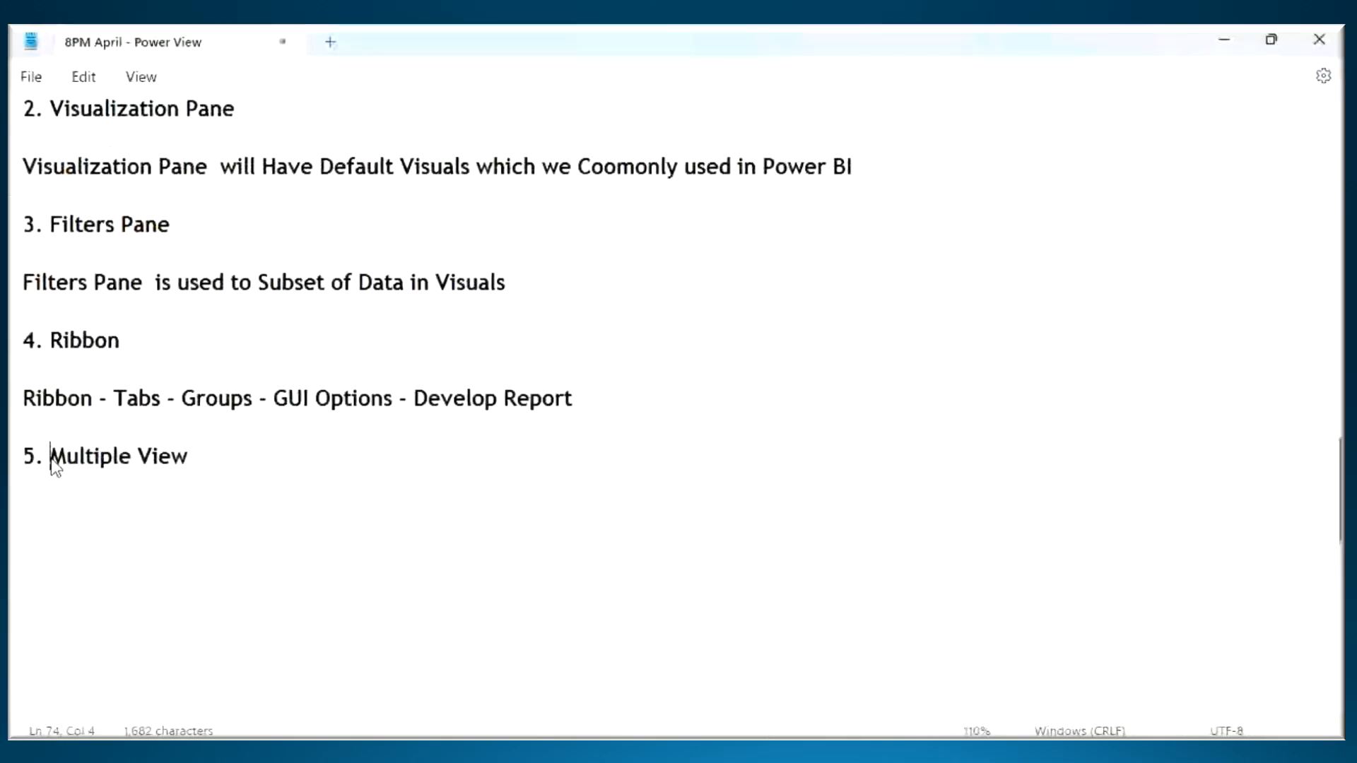
left_click_drag(52, 460, 151, 460)
left_click(140, 498)
key("Return")
key("Tab")
type("Report ")
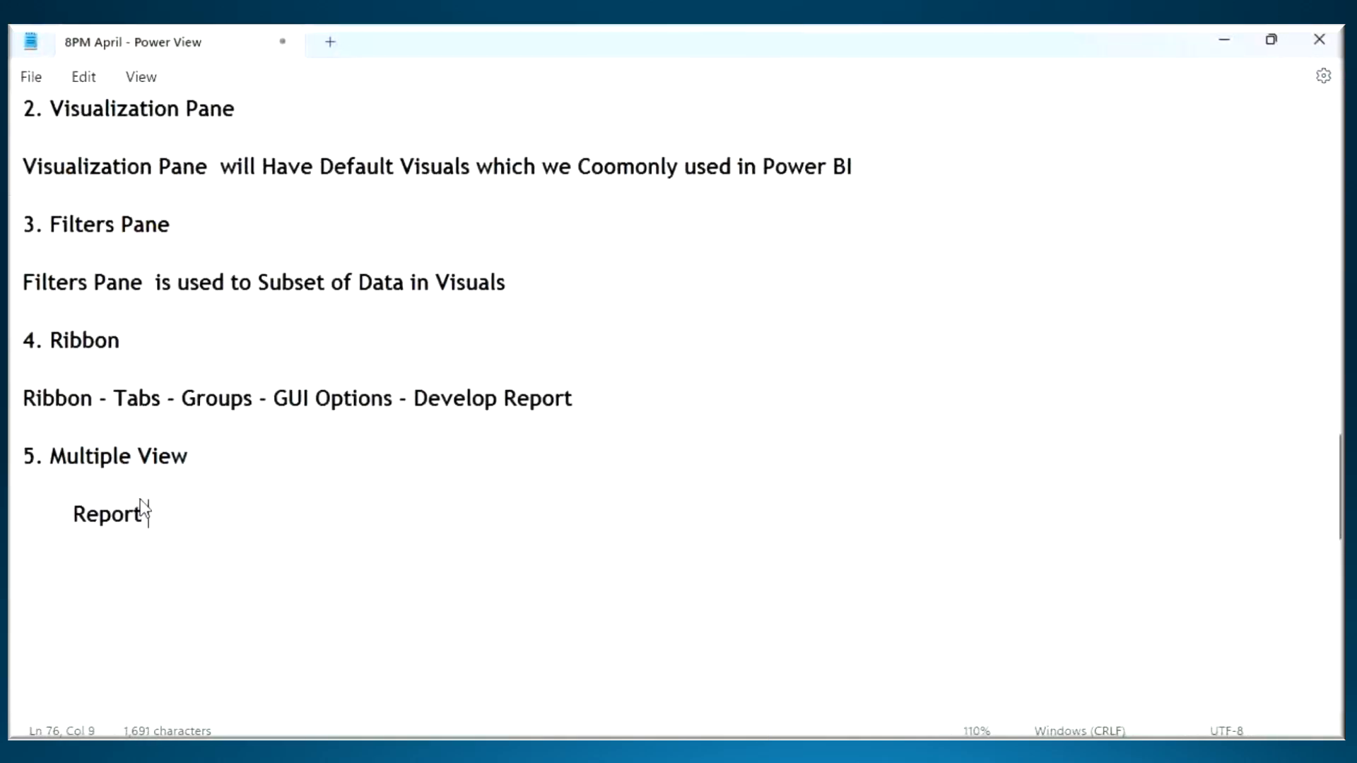
type("View")
- Add an indented "Table View" line below "Report View"
key("Return")
key("Tab")
type("Data")
key("BackSpace")
key("BackSpace")
key("BackSpace")
key("BackSpace")
type("Table View")
- Complete the list of views with the indented lines "Model View" and "DAX Query View"
key("Return")
key("Tab")
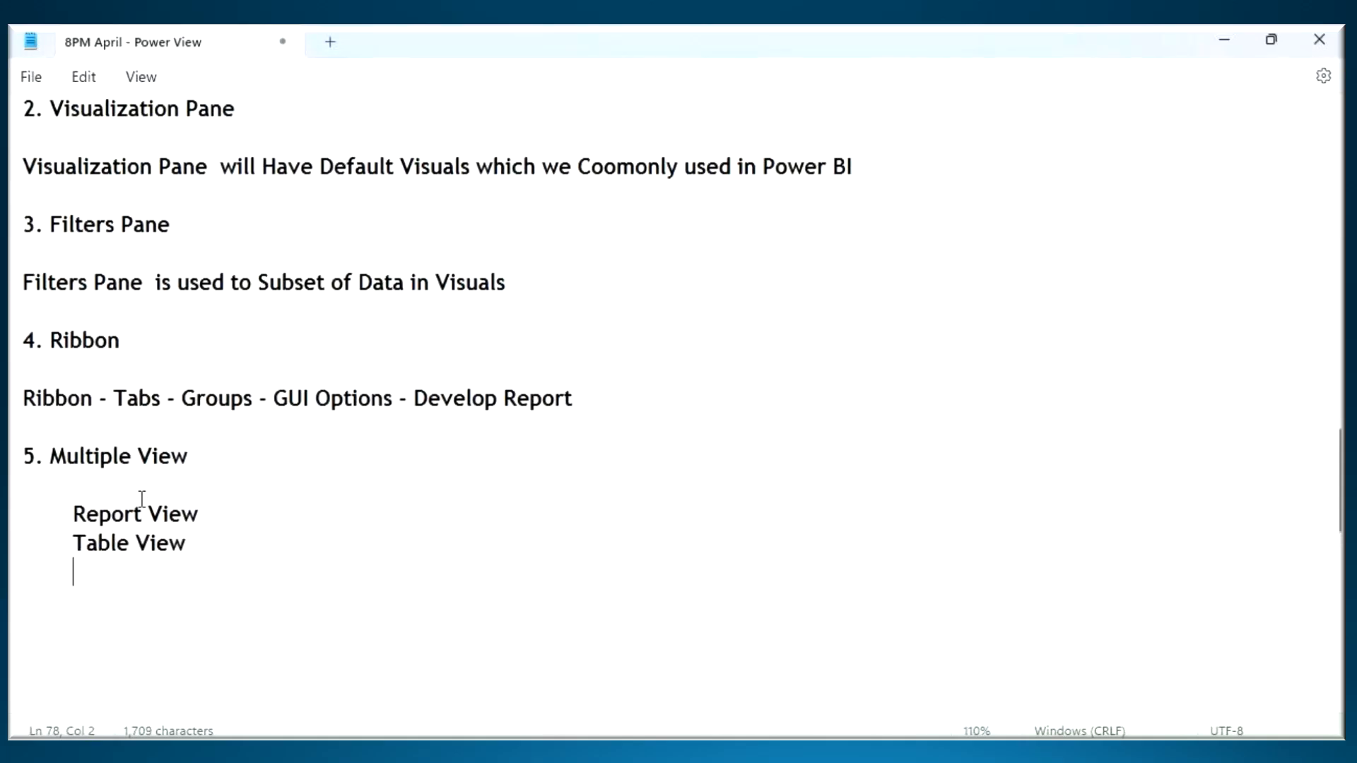
type("Model View")
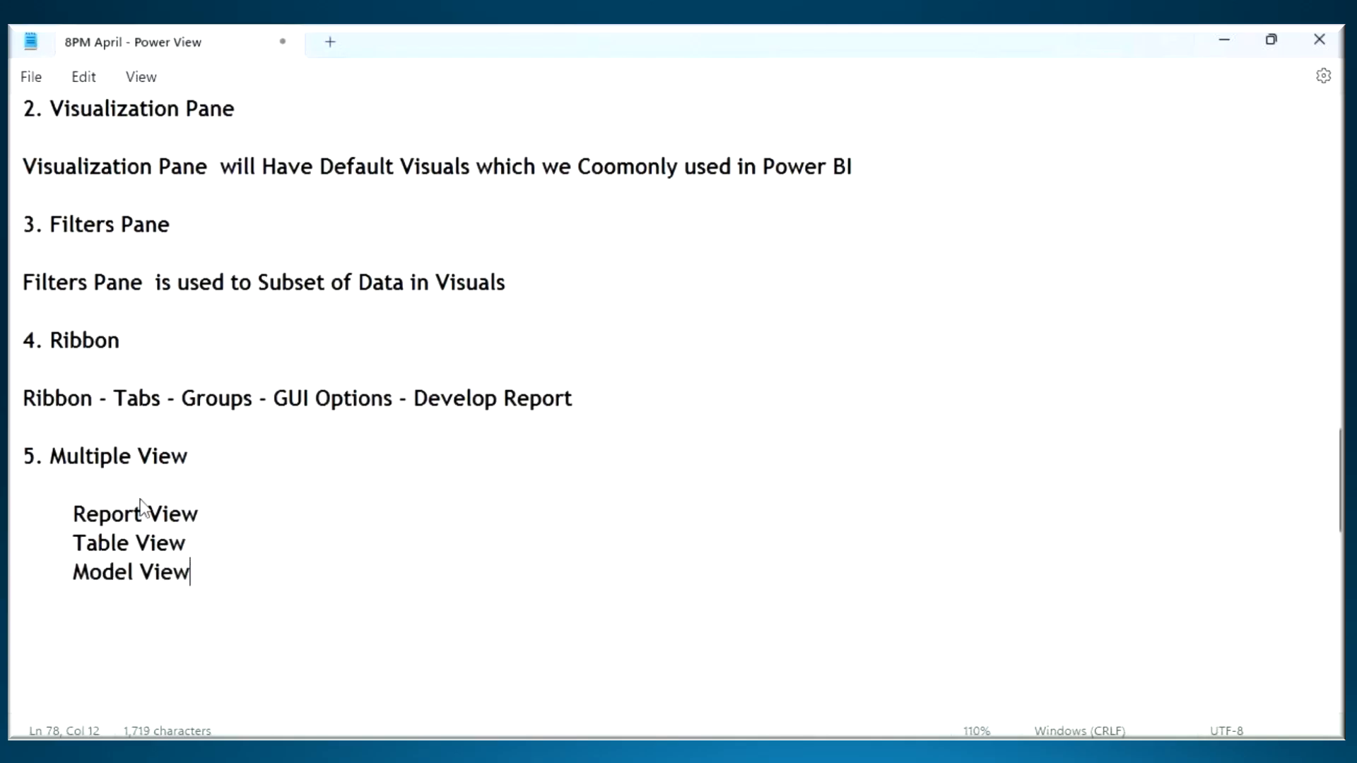
key("Return")
key("Tab")
type("DAX ")
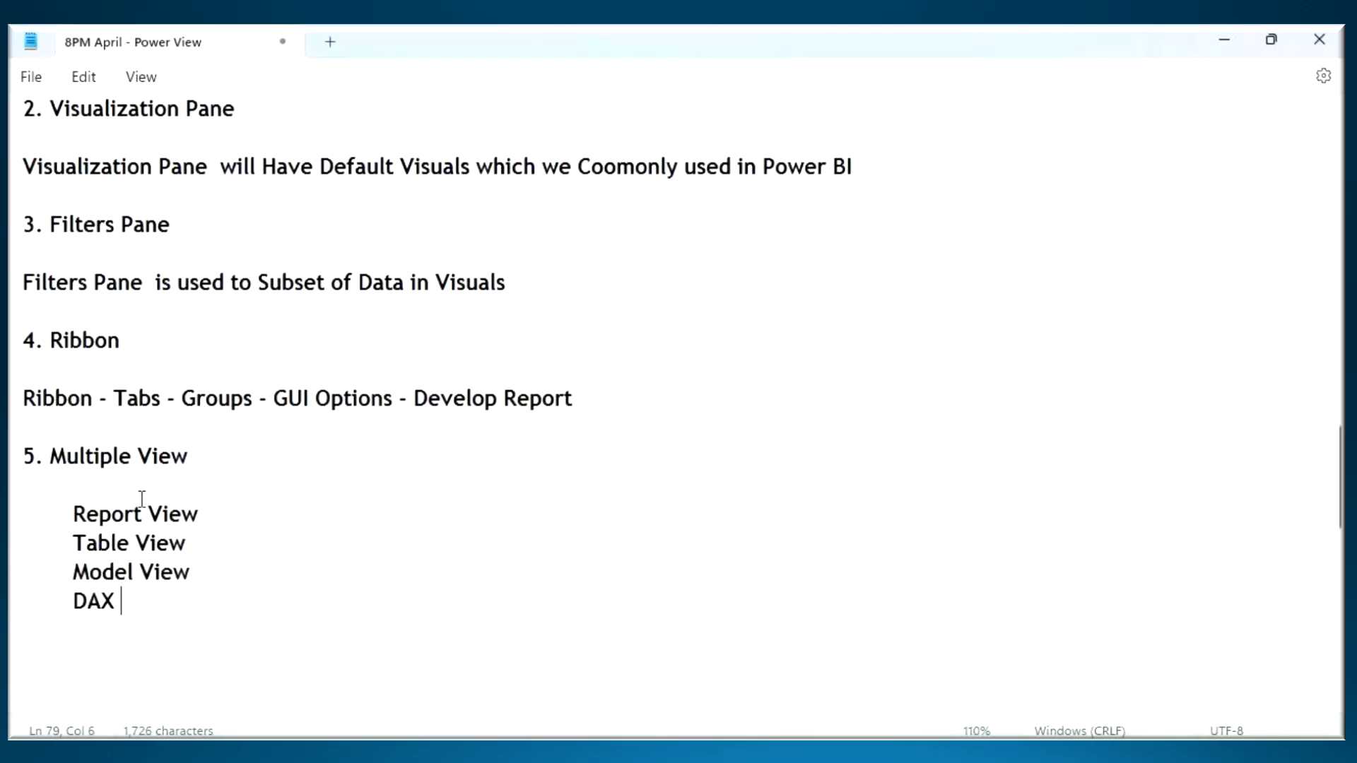
type("Query Vi")
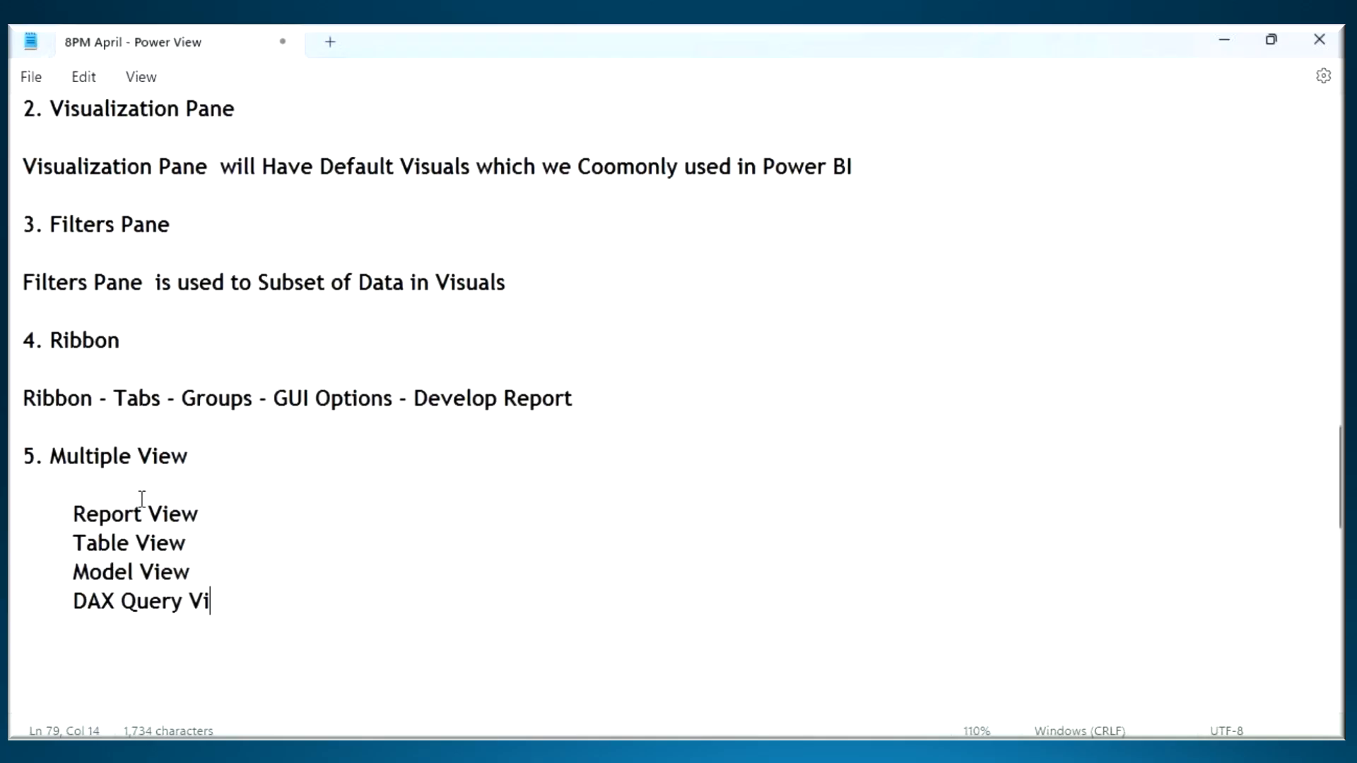
type("ew")
- Add the description "- Create Visuals" beside the "Report View" entry, separated by tab spacing
key("Tab")
type("- Cre")
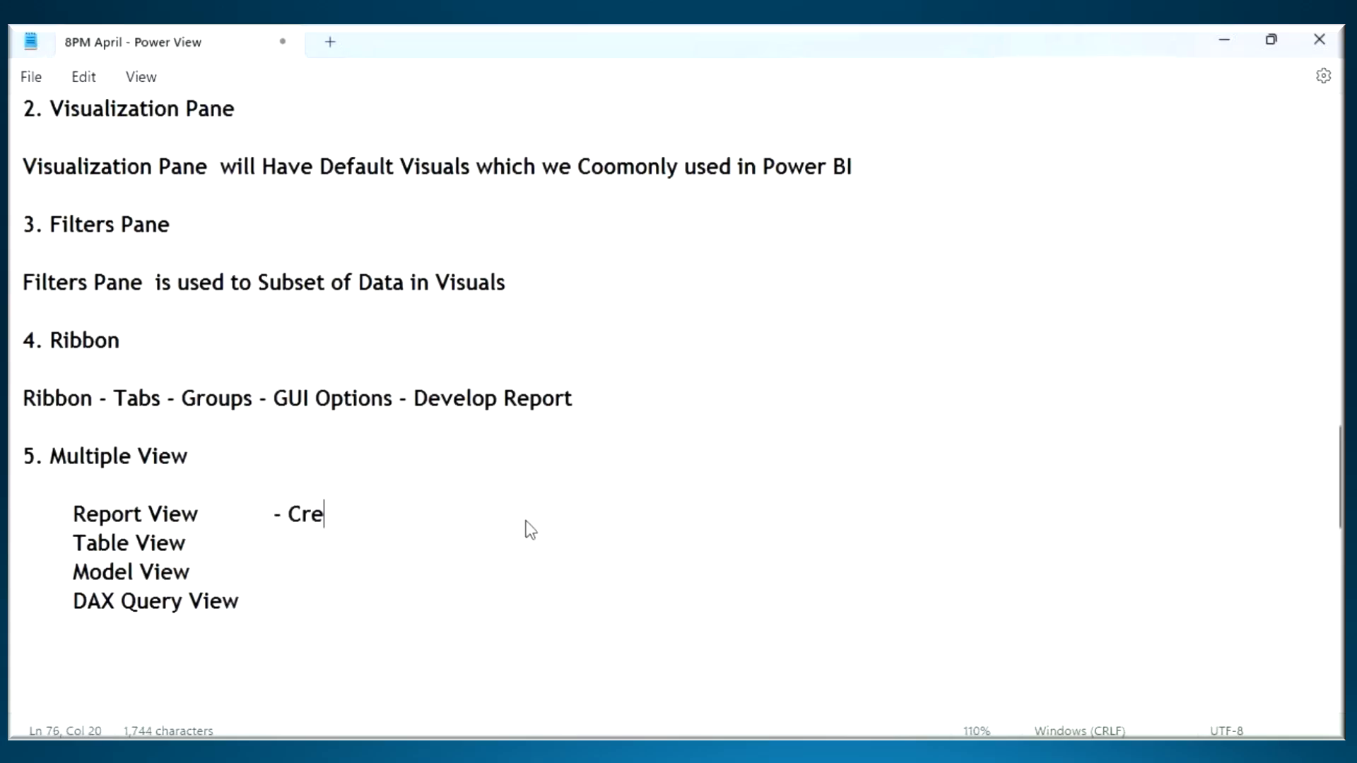
type("ate Visuals")
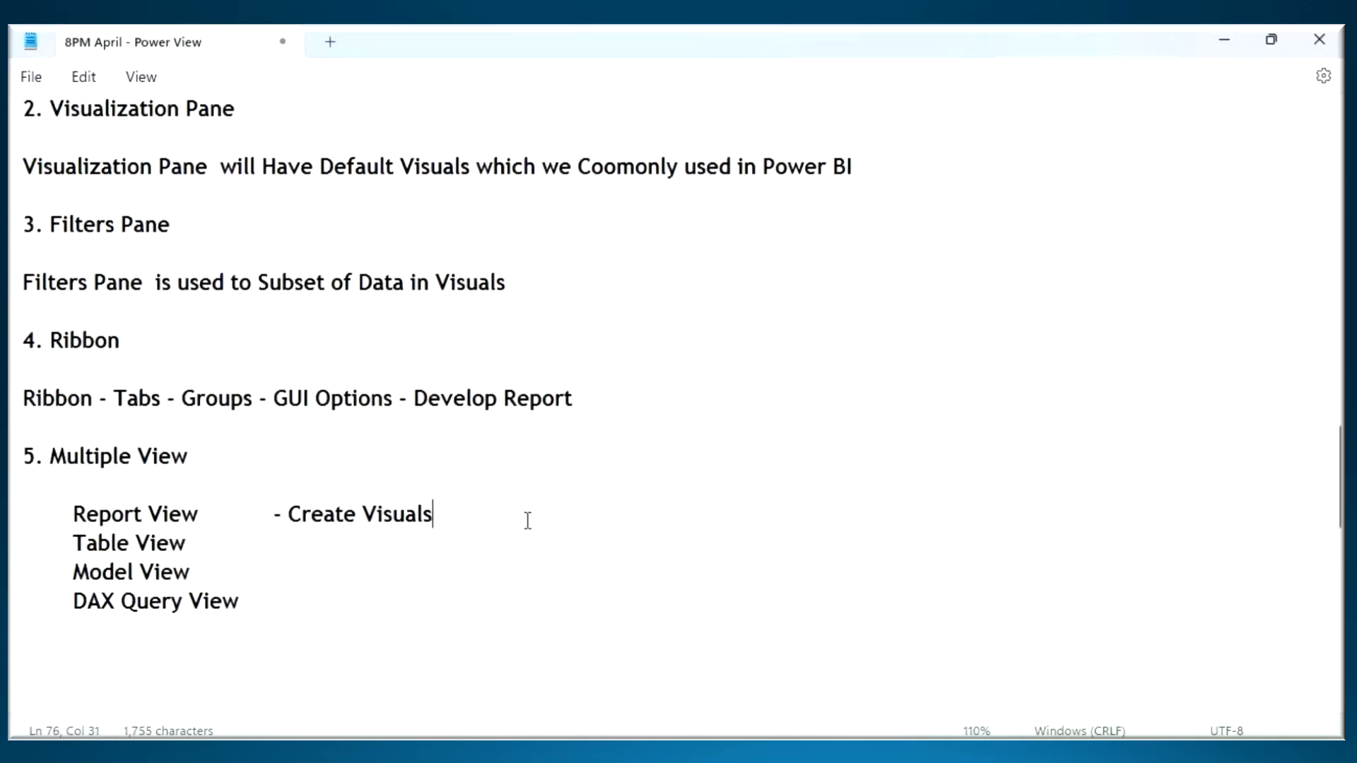
- Add a description starting with "- Create New" beside the "Table View" entry, aligned with the one above
left_click(208, 548)
key("Tab")
type("- Create New Info")
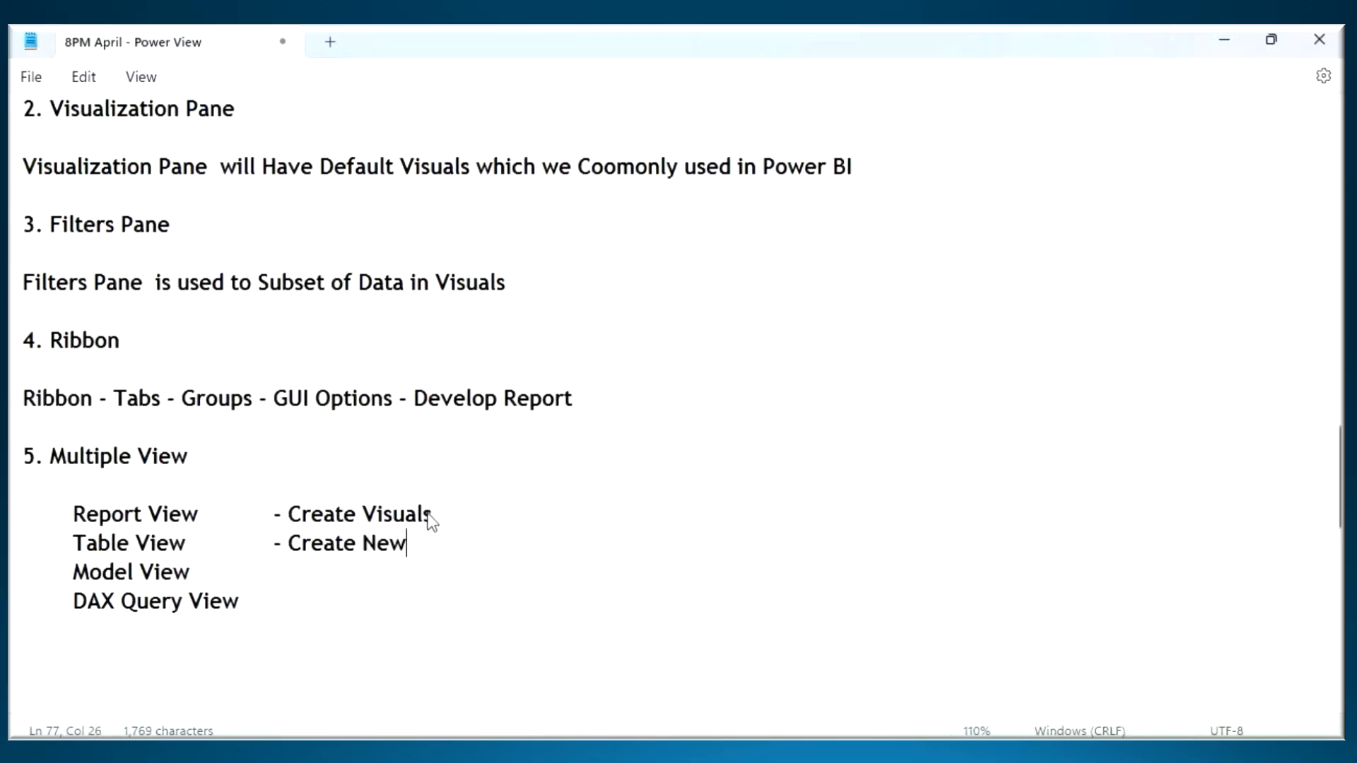
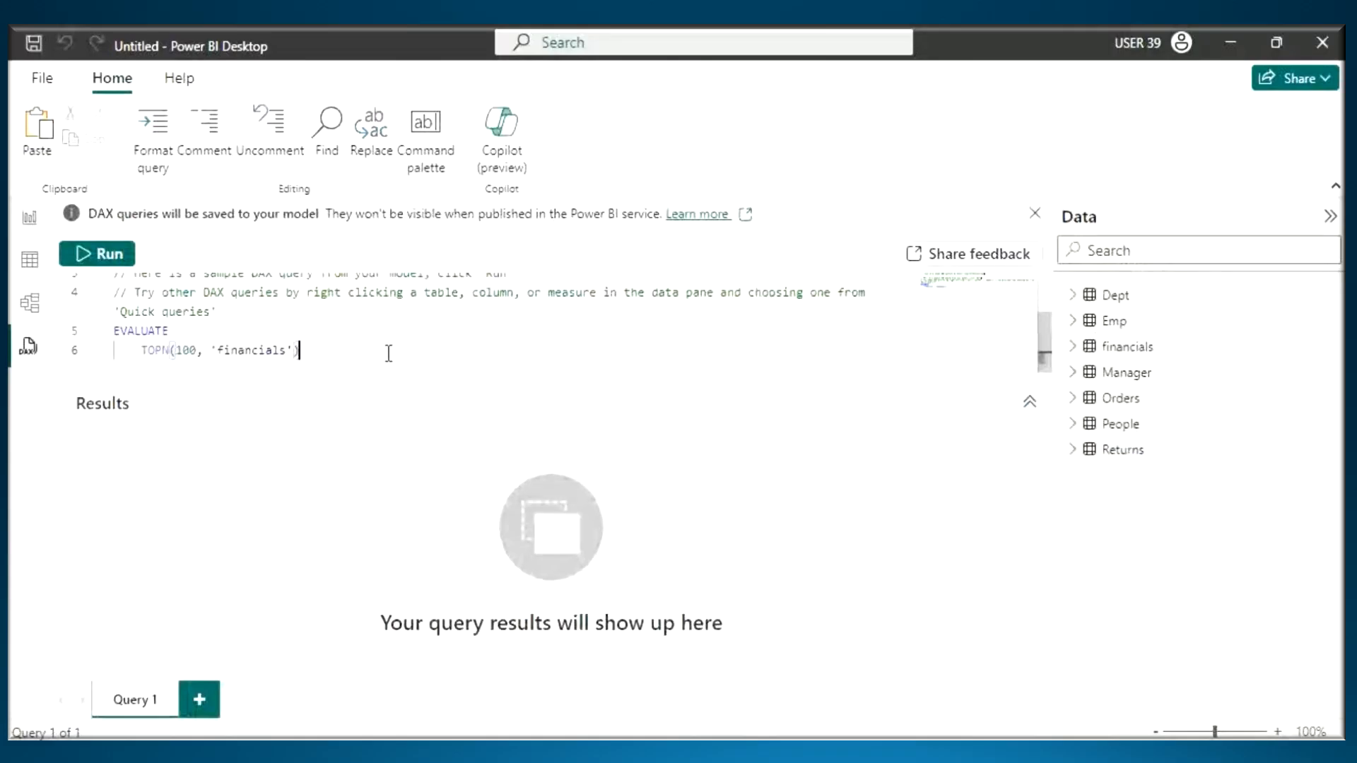
- Highlight the sample EVALUATE query, handwrite "DAX" beside it in red, and clear the annotation
left_click_drag(301, 350, 114, 331)
key("ctrl+2")
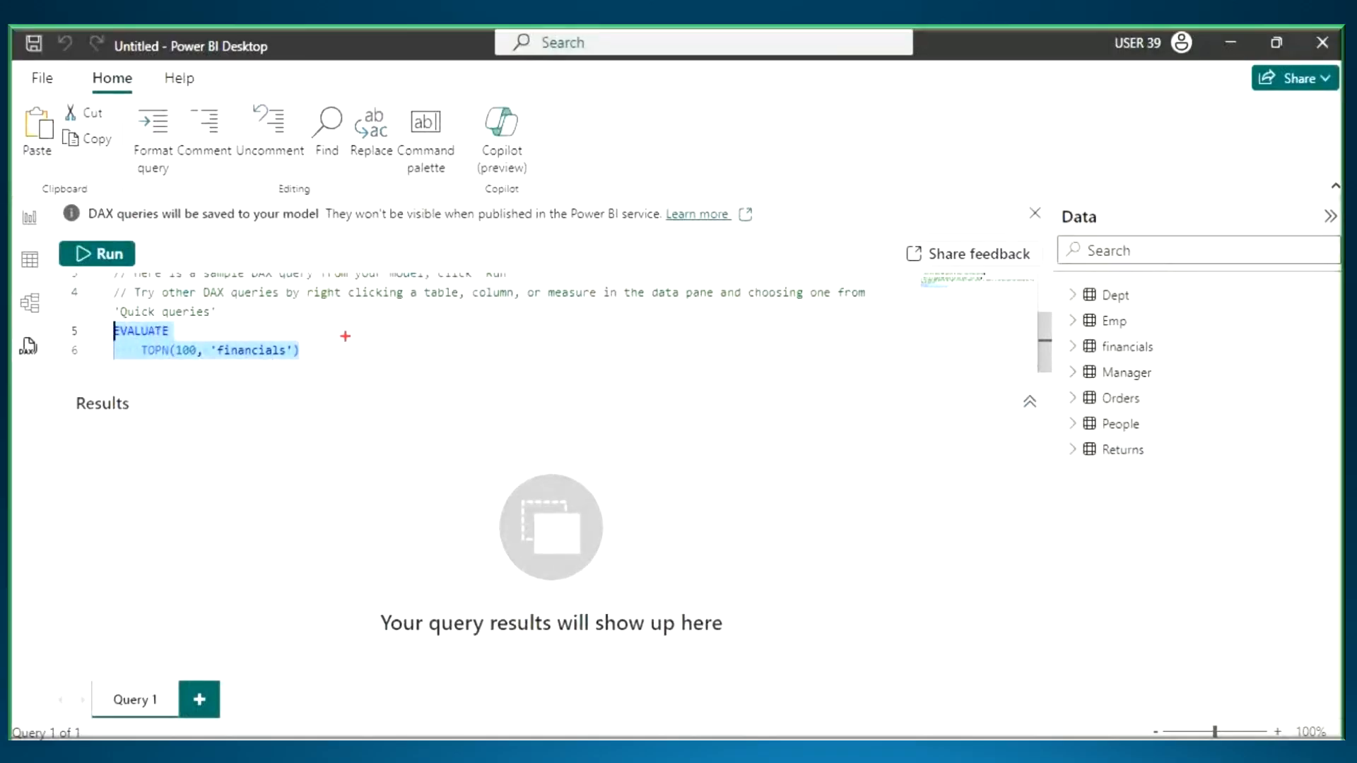
left_click_drag(343, 328, 343, 360)
mouse_move(339, 328)
left_mouse_down()
mouse_move(339, 361)
mouse_move(370, 362)
left_mouse_up()
mouse_move(375, 336)
left_mouse_down()
mouse_move(386, 363)
mouse_move(429, 331)
mouse_move(438, 361)
left_mouse_up()
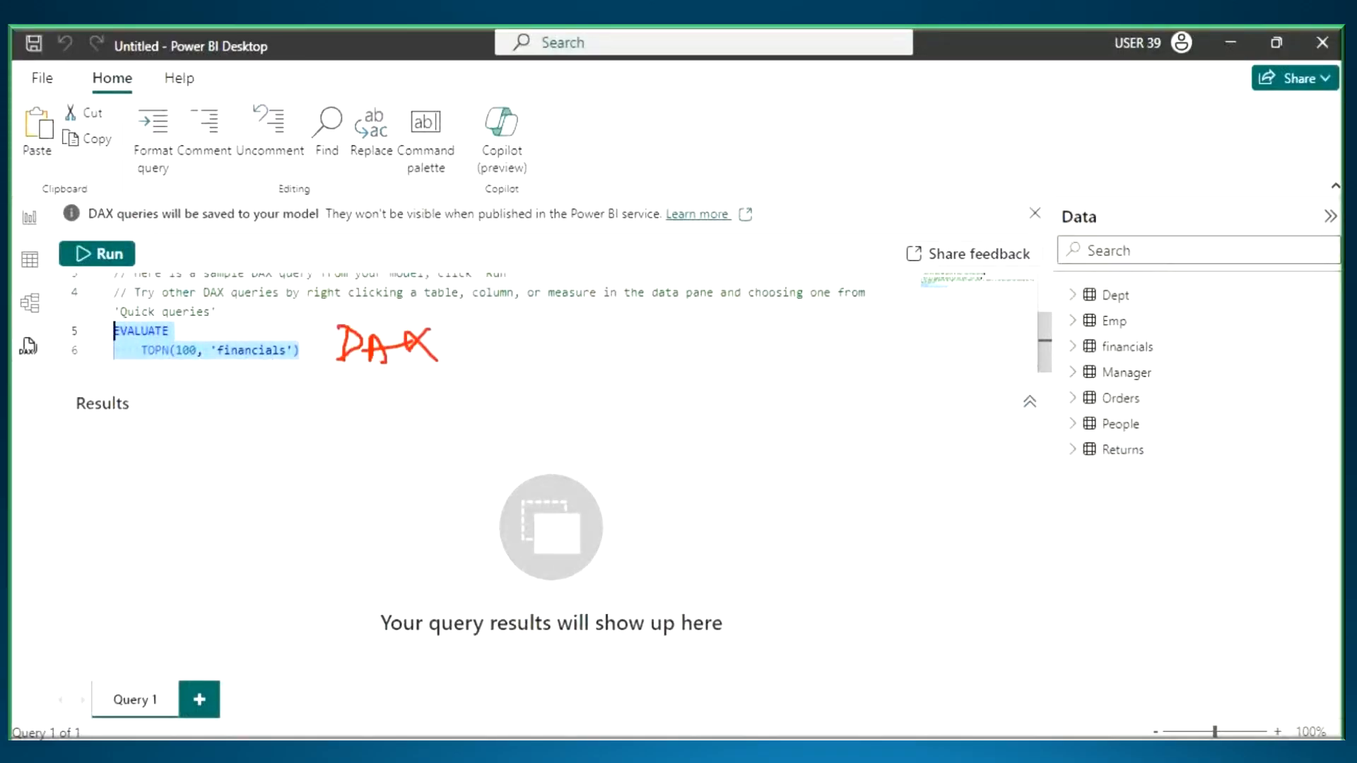
key("Escape")
- Try to run the sample query with only "VALUATE TOPN(100, 'financials')" selected
left_click(122, 337)
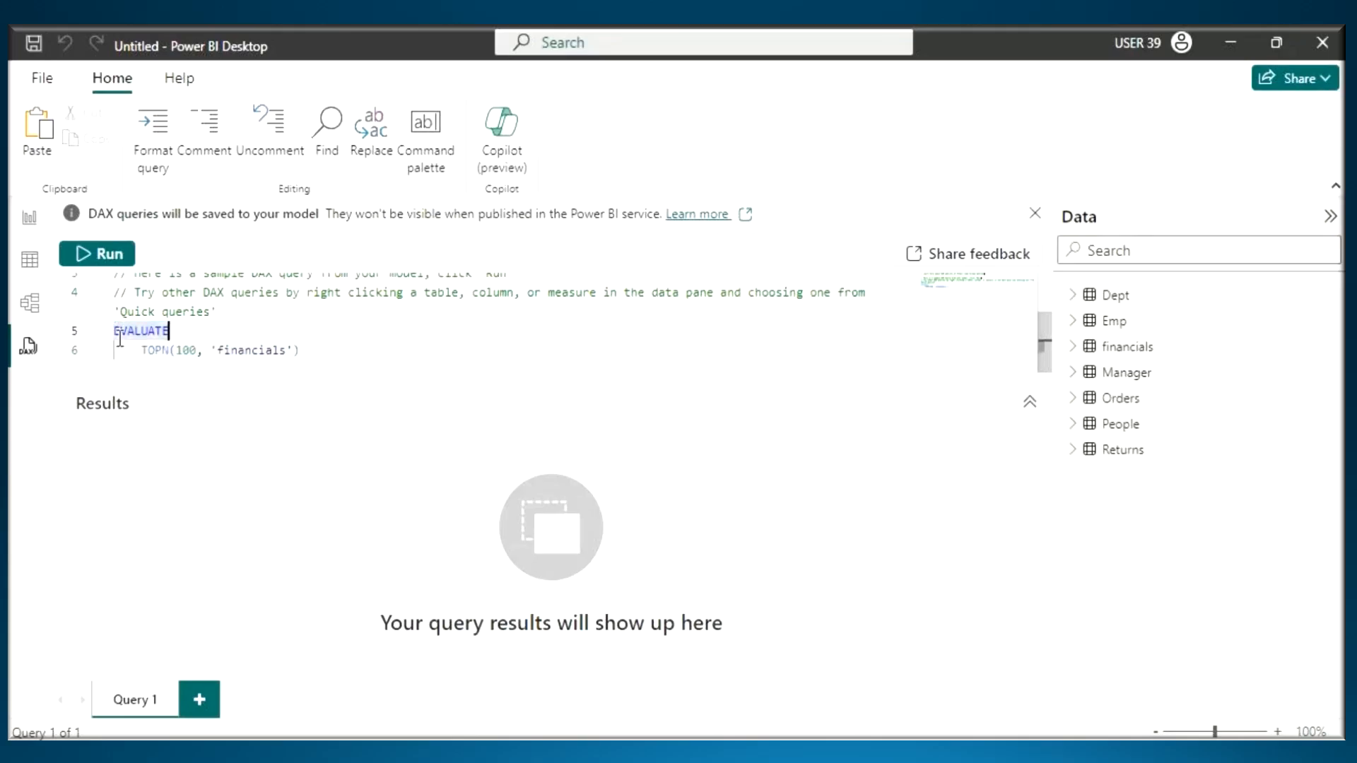
left_click_drag(120, 334, 337, 357)
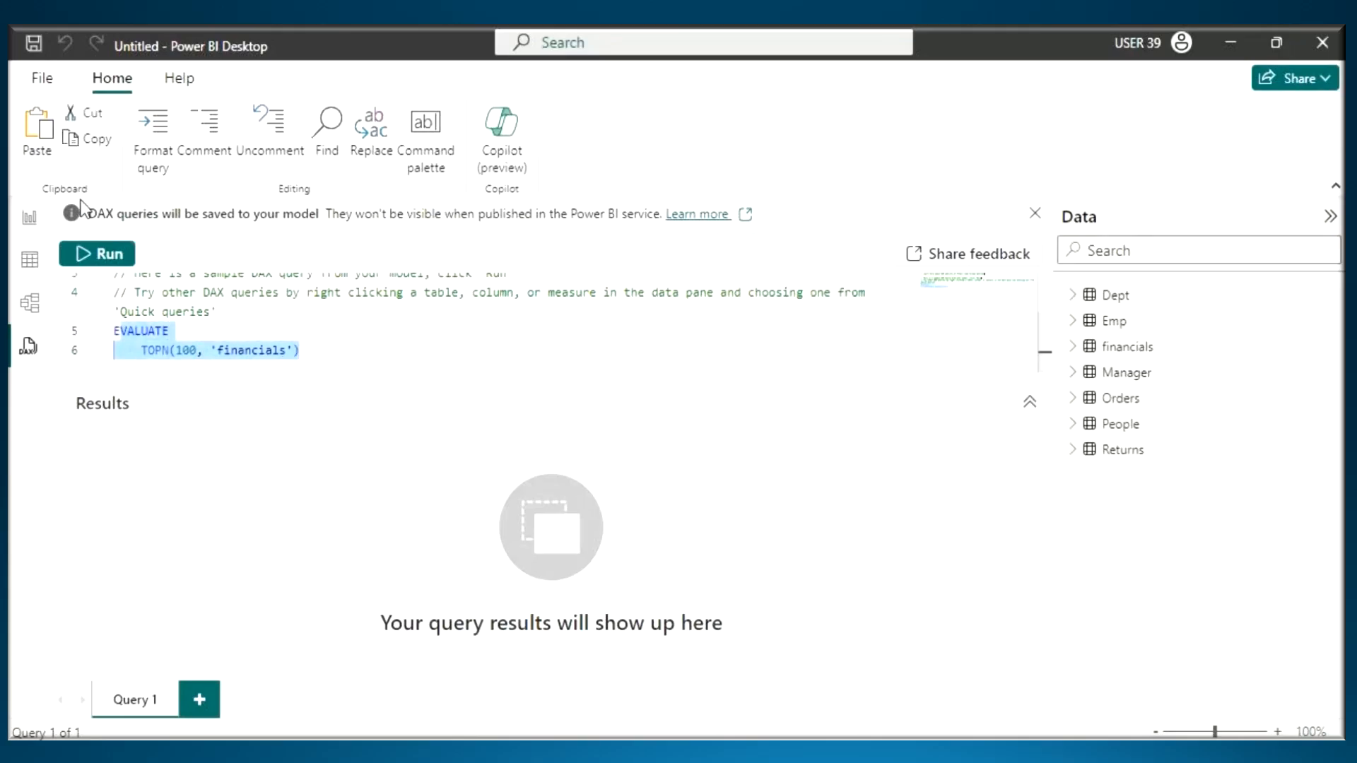
left_click(95, 255)
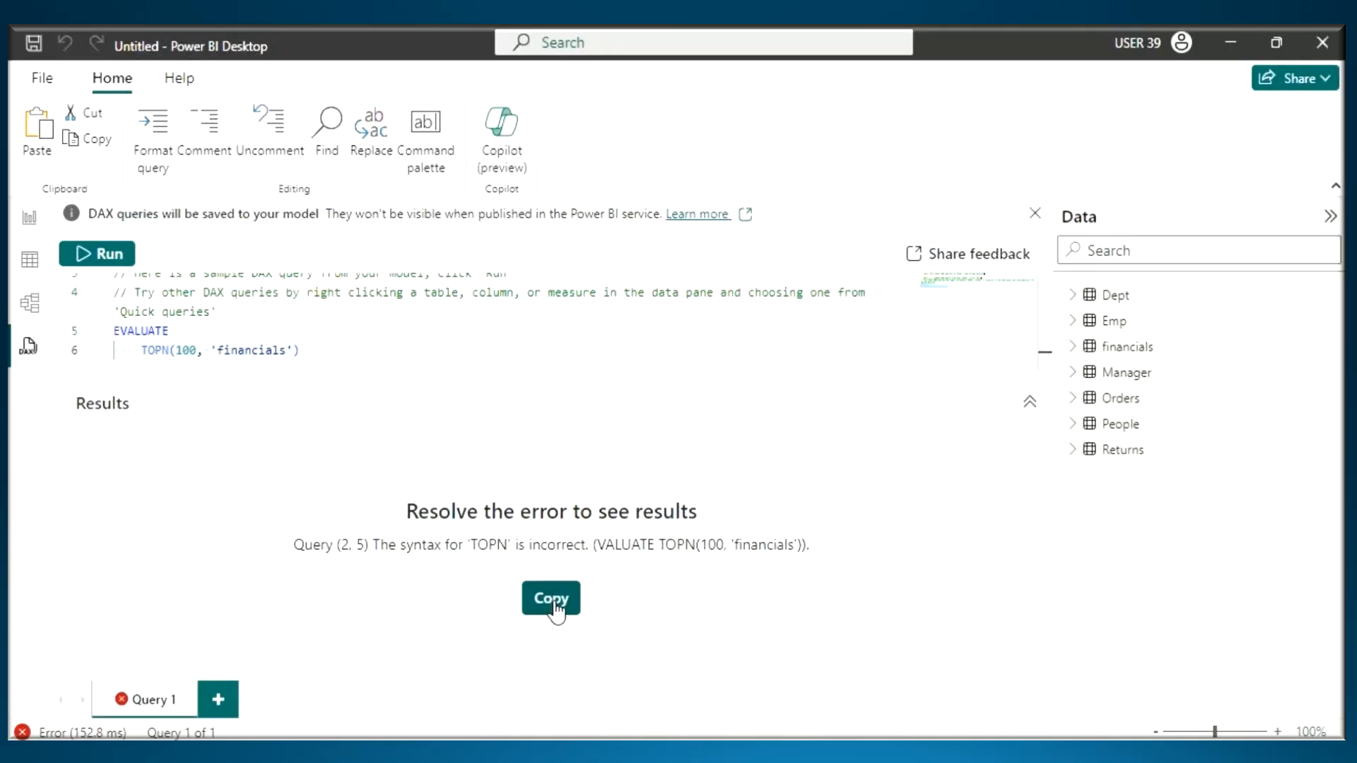
- Select the complete statement EVALUATE TOPN(100, 'financials') and run it
left_click_drag(397, 354, 111, 331)
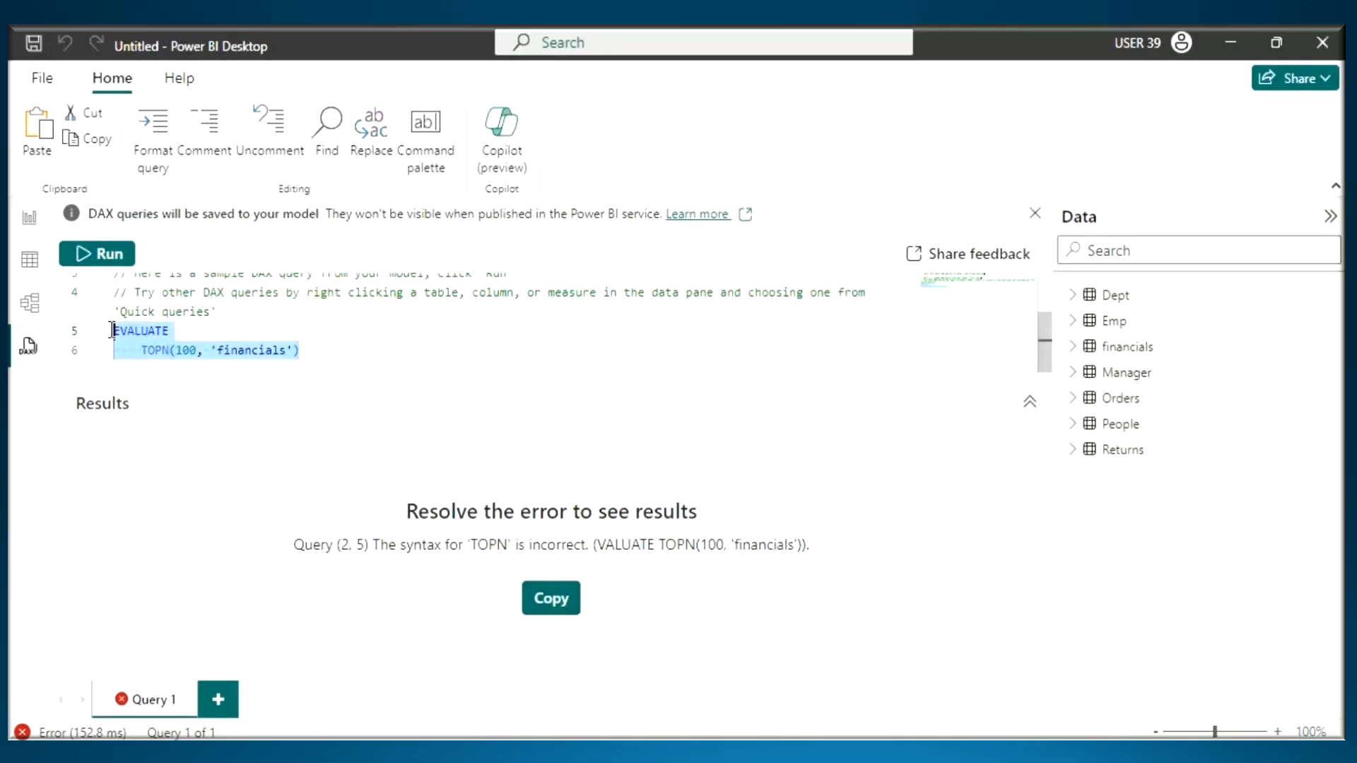
left_click(97, 253)
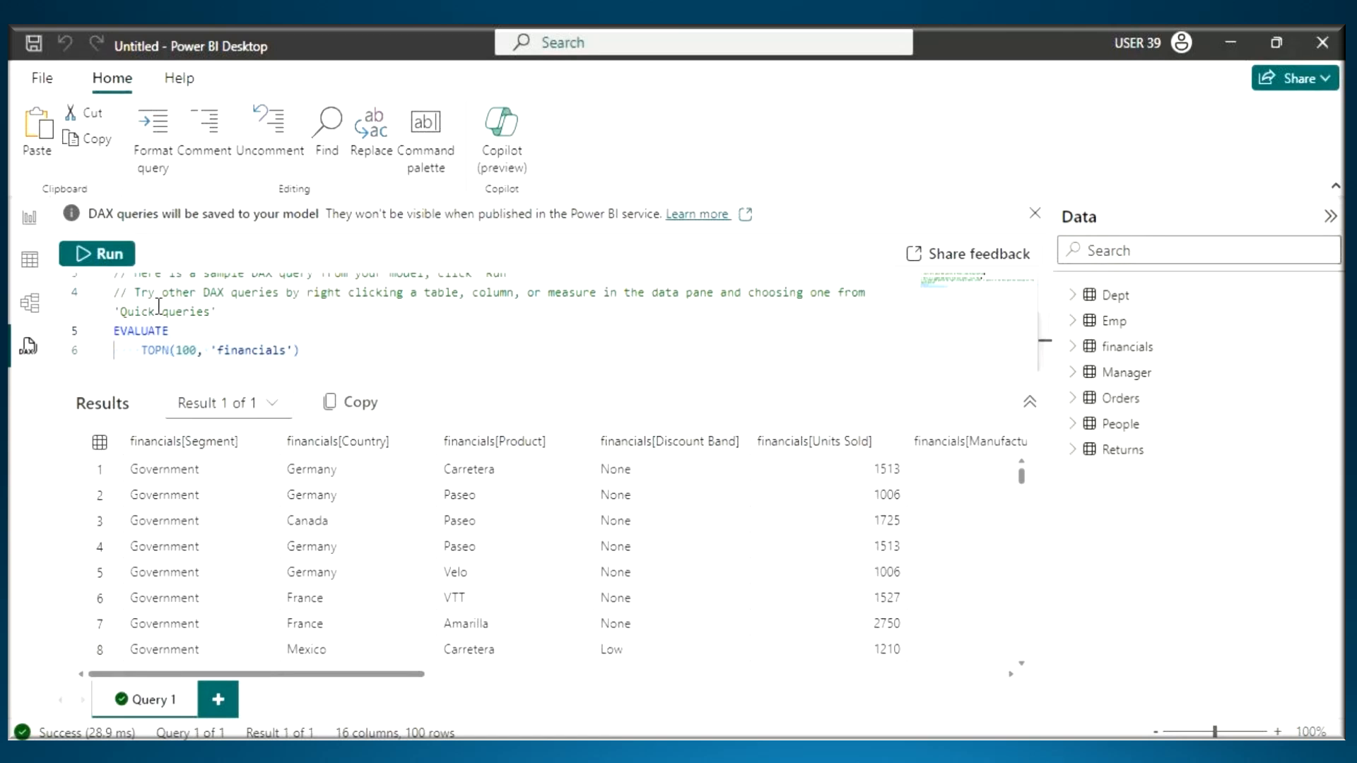
left_click(140, 350)
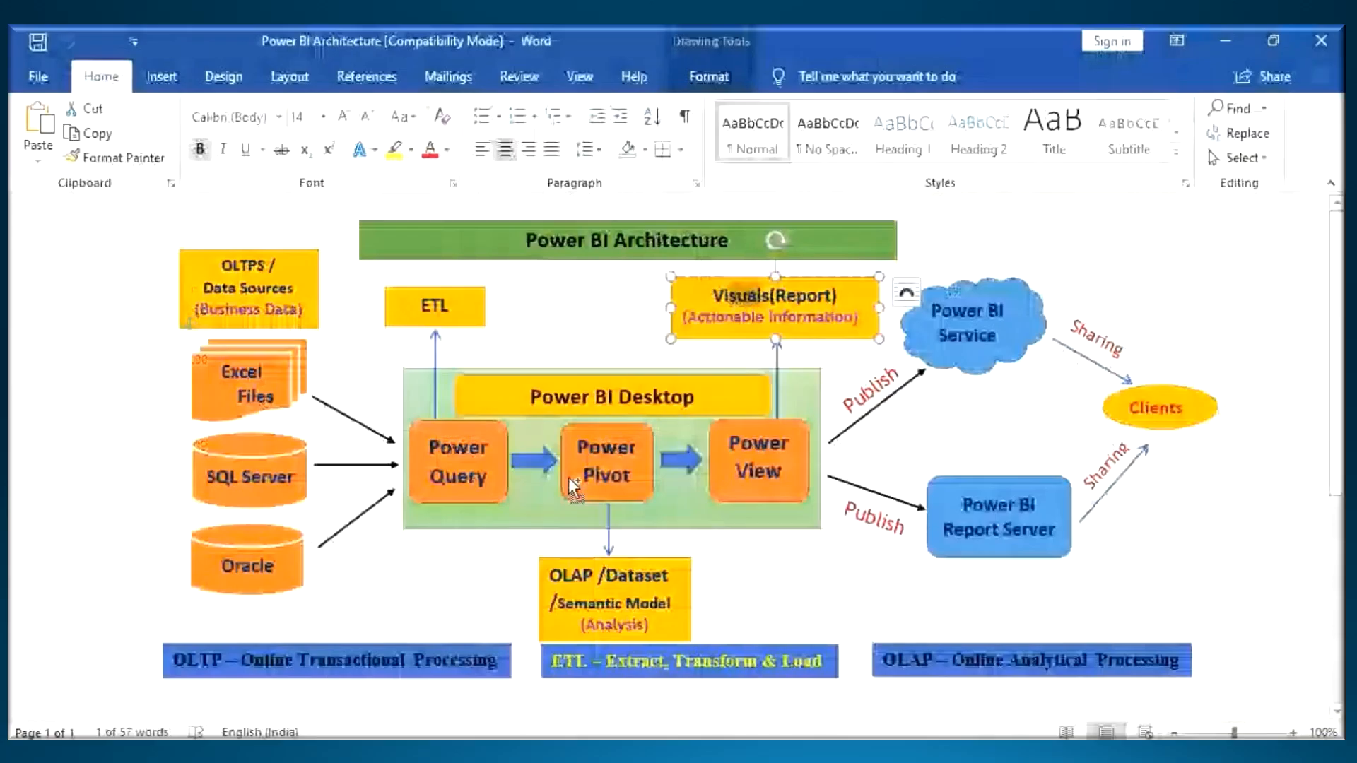
- Switch to the Power BI Architecture diagram in Word and mark Power Pivot and the SQL Server source in red
mouse_move(644, 426)
left_mouse_down()
mouse_move(609, 505)
mouse_move(601, 414)
left_mouse_up()
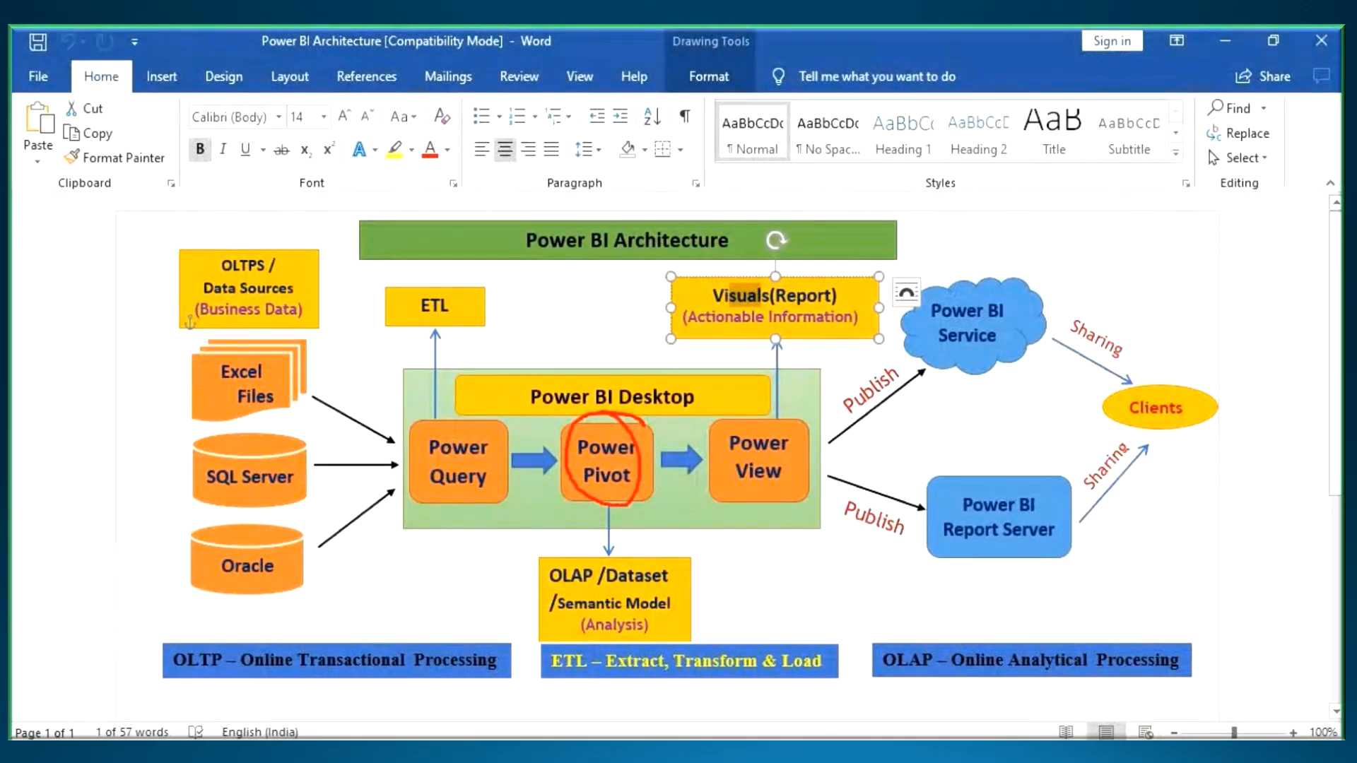
mouse_move(110, 461)
left_mouse_down()
mouse_move(168, 452)
mouse_move(192, 491)
mouse_move(253, 445)
left_mouse_up()
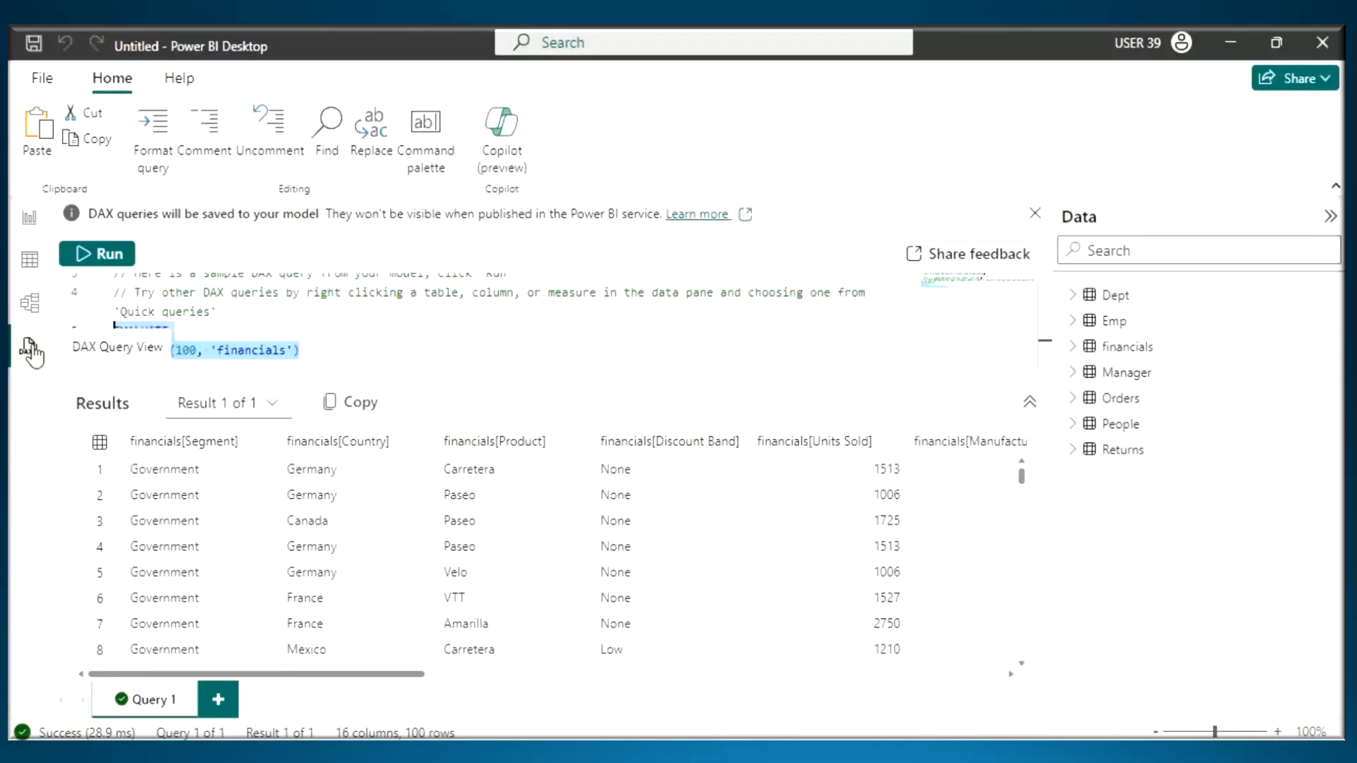
- Return to Power BI Desktop and examine the "DAX query from your model" comment and the EVALUATE statement below it
scroll(262, 322, "up", 2)
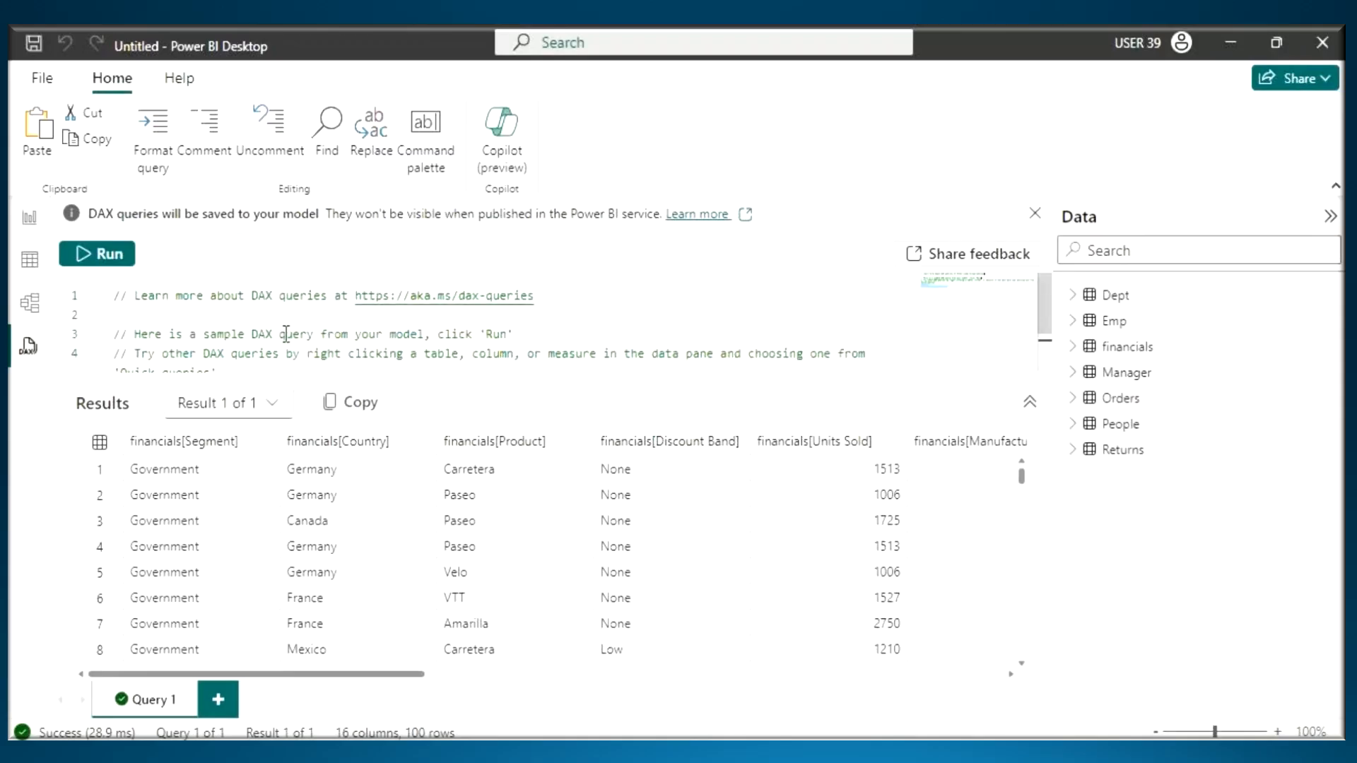
left_click_drag(253, 334, 411, 334)
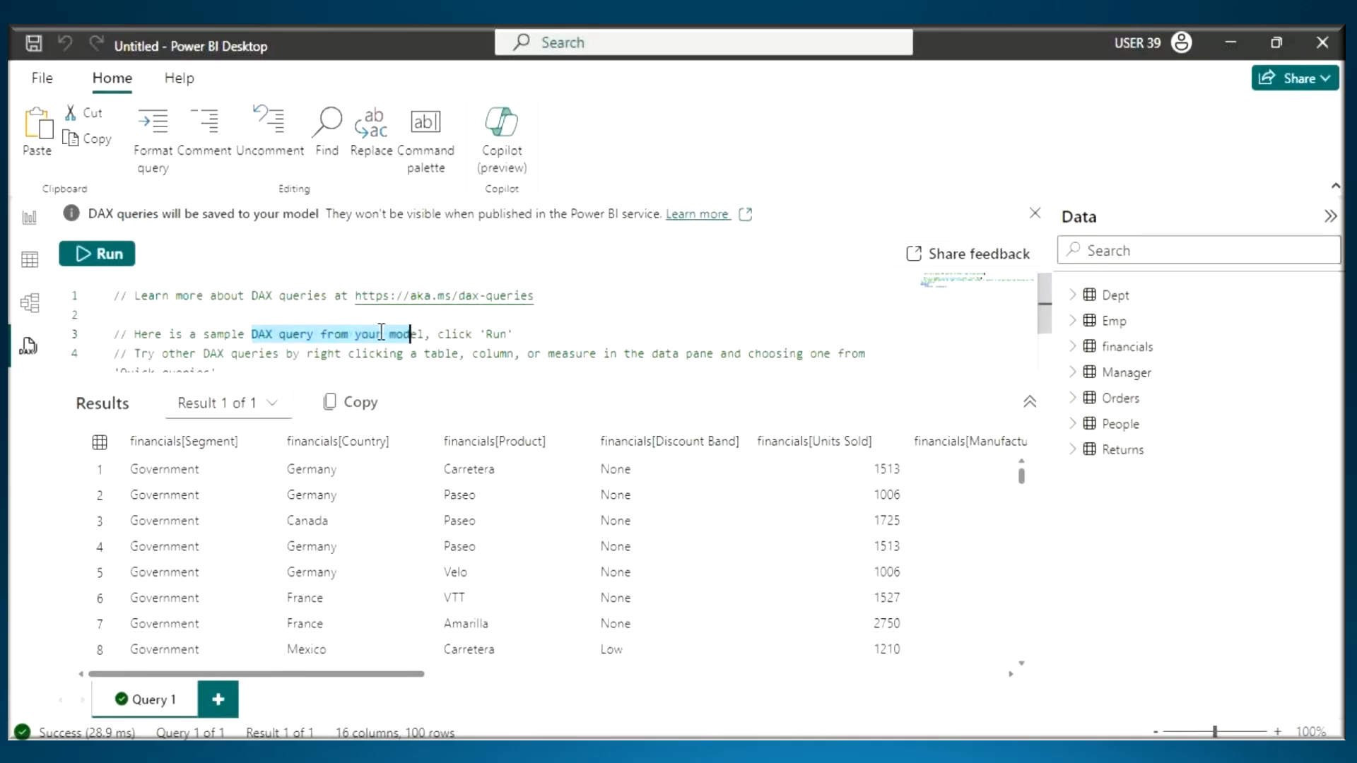
scroll(176, 342, "down", 3)
left_click_drag(128, 330, 320, 358)
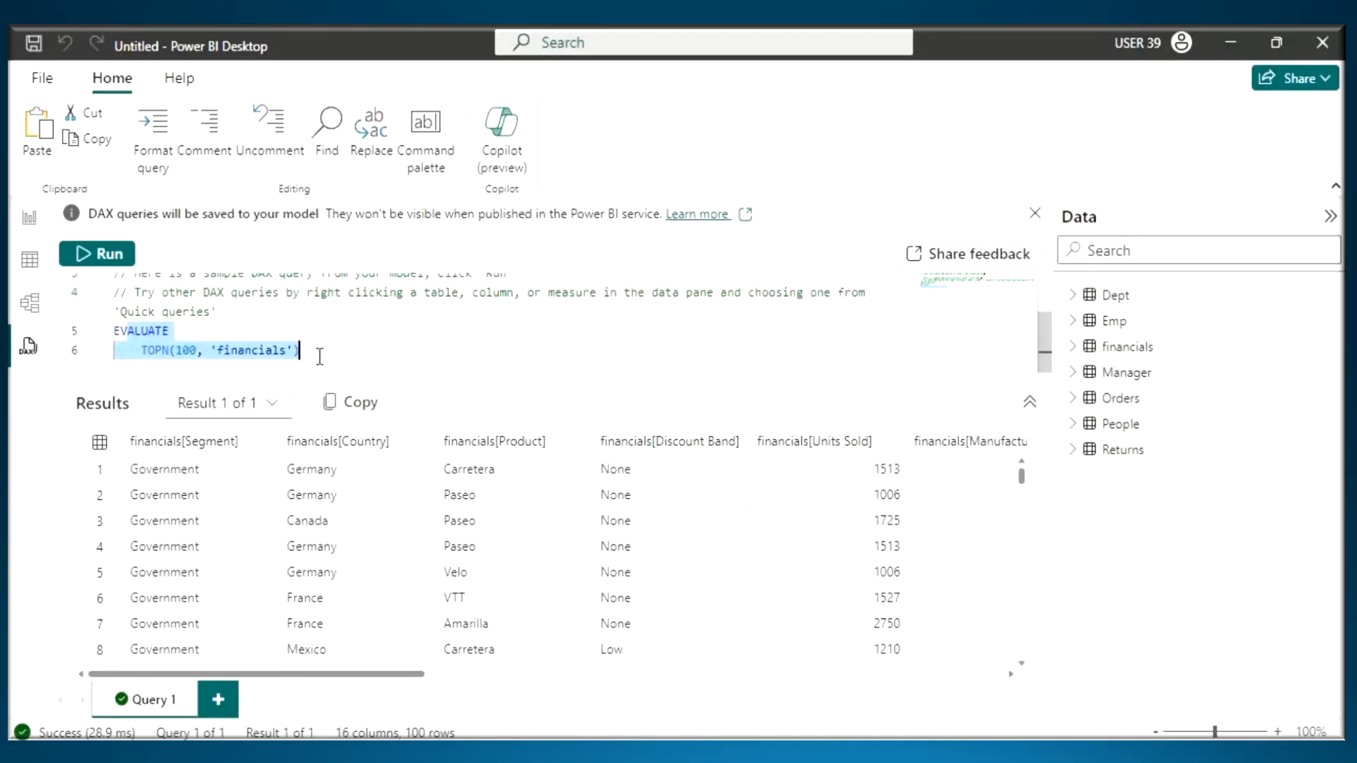
- Switch to the Notepad notes and highlight the "DAX Query View" entry under Multiple View
left_click(815, 753)
scroll(679, 382, "down", 2)
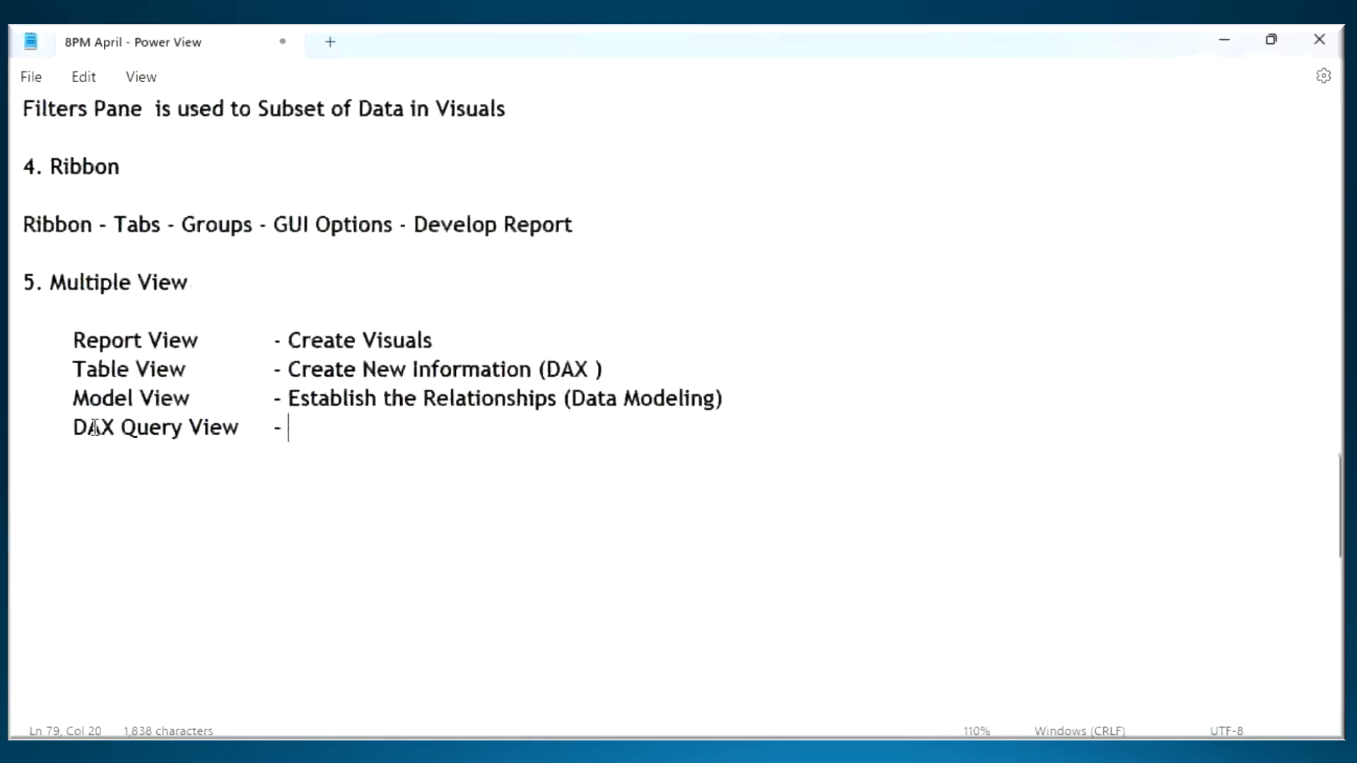
left_click_drag(88, 427, 239, 428)
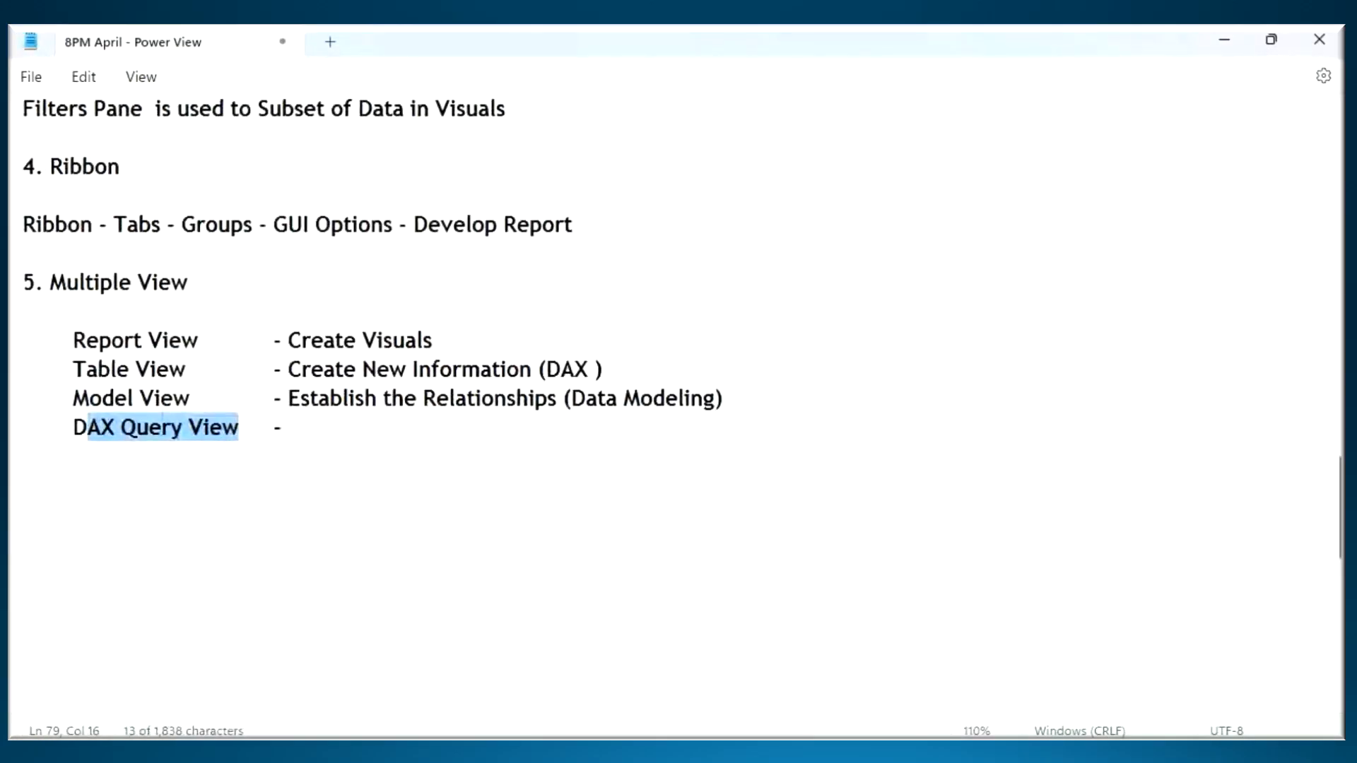
- Switch to the Word architecture diagram, circle SQL Server in red and handwrite "SSMS" beside it with a connecting arrow
key("alt+Tab")
key("ctrl+2")
mouse_move(295, 453)
left_mouse_down()
mouse_move(291, 497)
mouse_move(102, 424)
left_mouse_up()
mouse_move(121, 410)
left_mouse_down()
mouse_move(99, 433)
mouse_move(103, 459)
left_mouse_up()
left_click_drag(48, 356, 24, 396)
mouse_move(47, 369)
left_mouse_down()
mouse_move(57, 382)
mouse_move(117, 375)
left_mouse_up()
left_click_drag(49, 410, 81, 392)
left_click_drag(120, 343, 128, 368)
left_click_drag(46, 424, 138, 371)
left_click(74, 322)
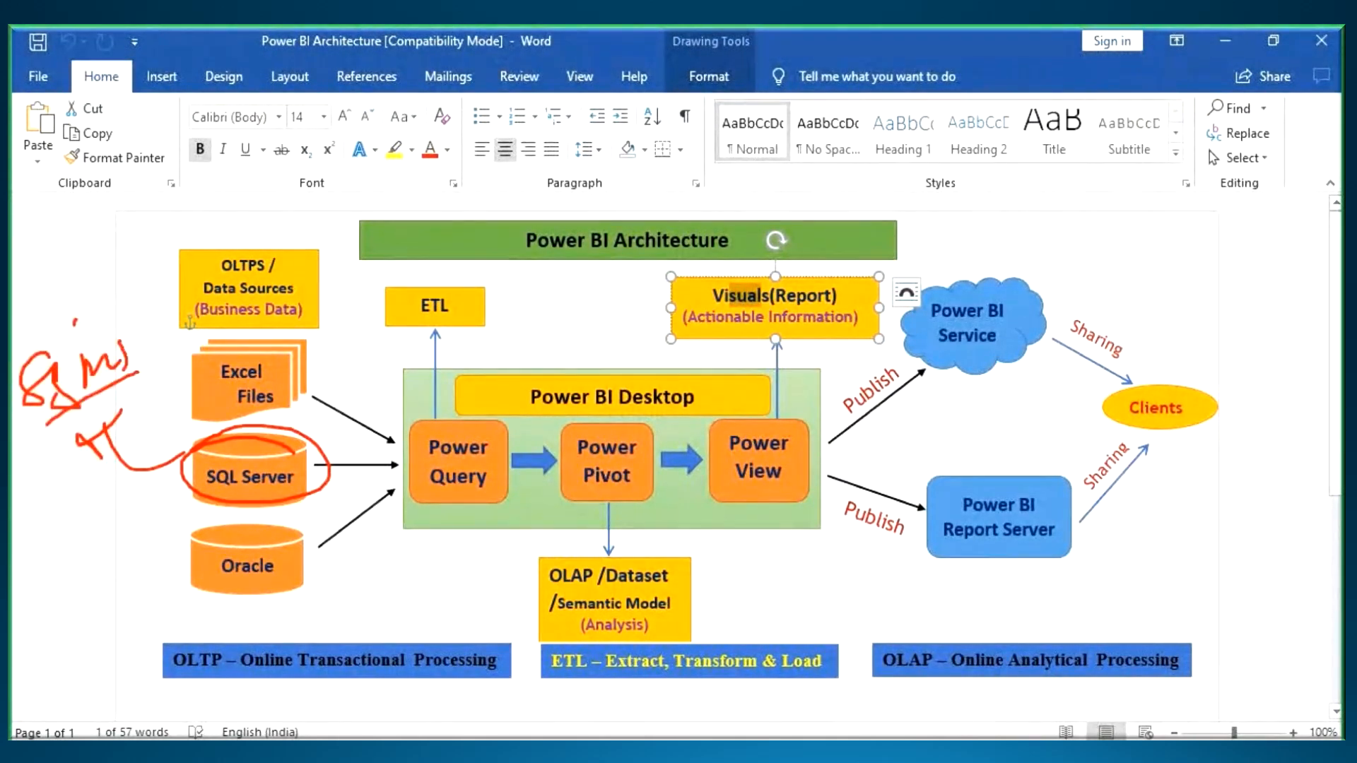
- Add another handwritten note above the SSMS annotation and draw a red arrow upward from Power Pivot
left_click_drag(77, 322, 82, 292)
left_click_drag(61, 312, 87, 286)
left_click_drag(85, 235, 24, 276)
left_click_drag(57, 260, 107, 278)
left_click_drag(113, 226, 134, 251)
left_click_drag(198, 205, 189, 234)
left_click_drag(85, 282, 283, 223)
left_click_drag(613, 442, 608, 325)
left_click_drag(585, 378, 607, 322)
left_click_drag(610, 295, 668, 434)
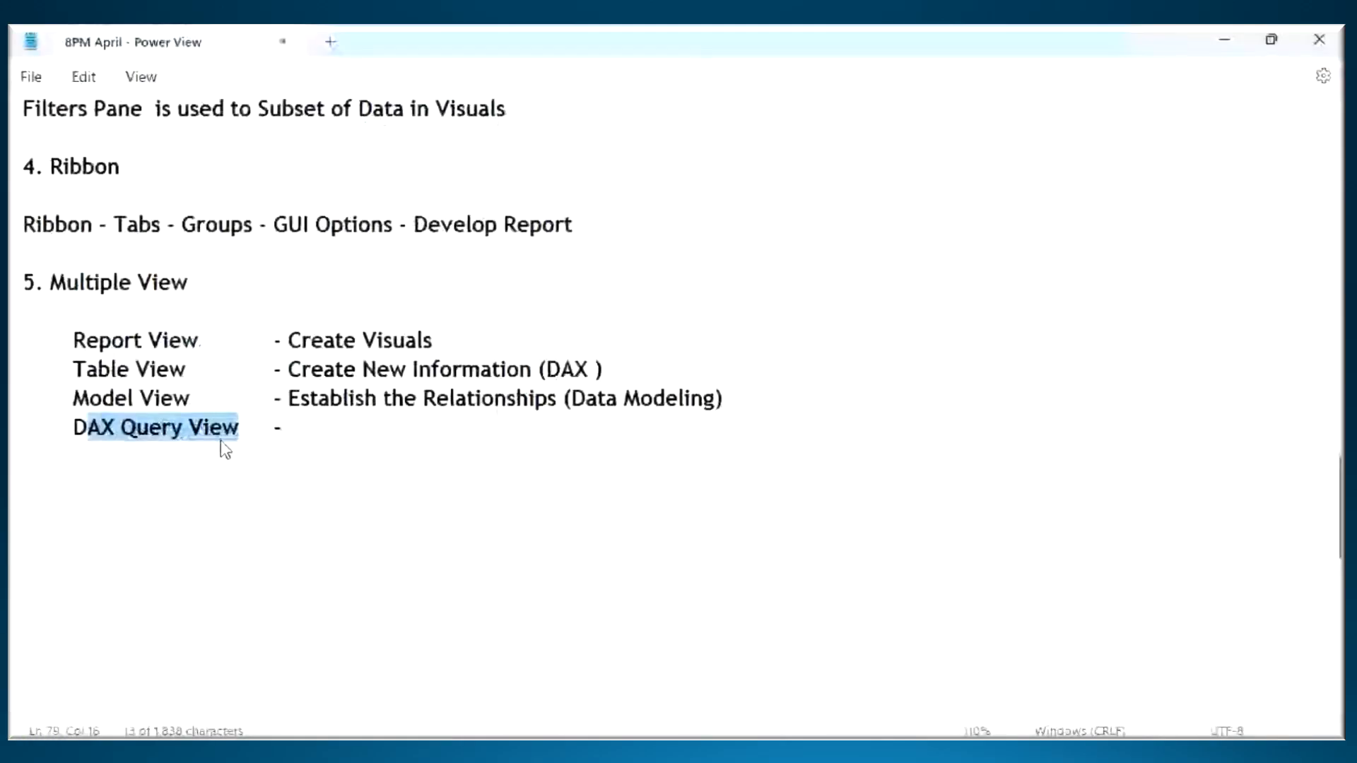
- In the notes, copy the "DAX Query View" label into that entry's description and continue it with "is"
left_click_drag(245, 427, 70, 428)
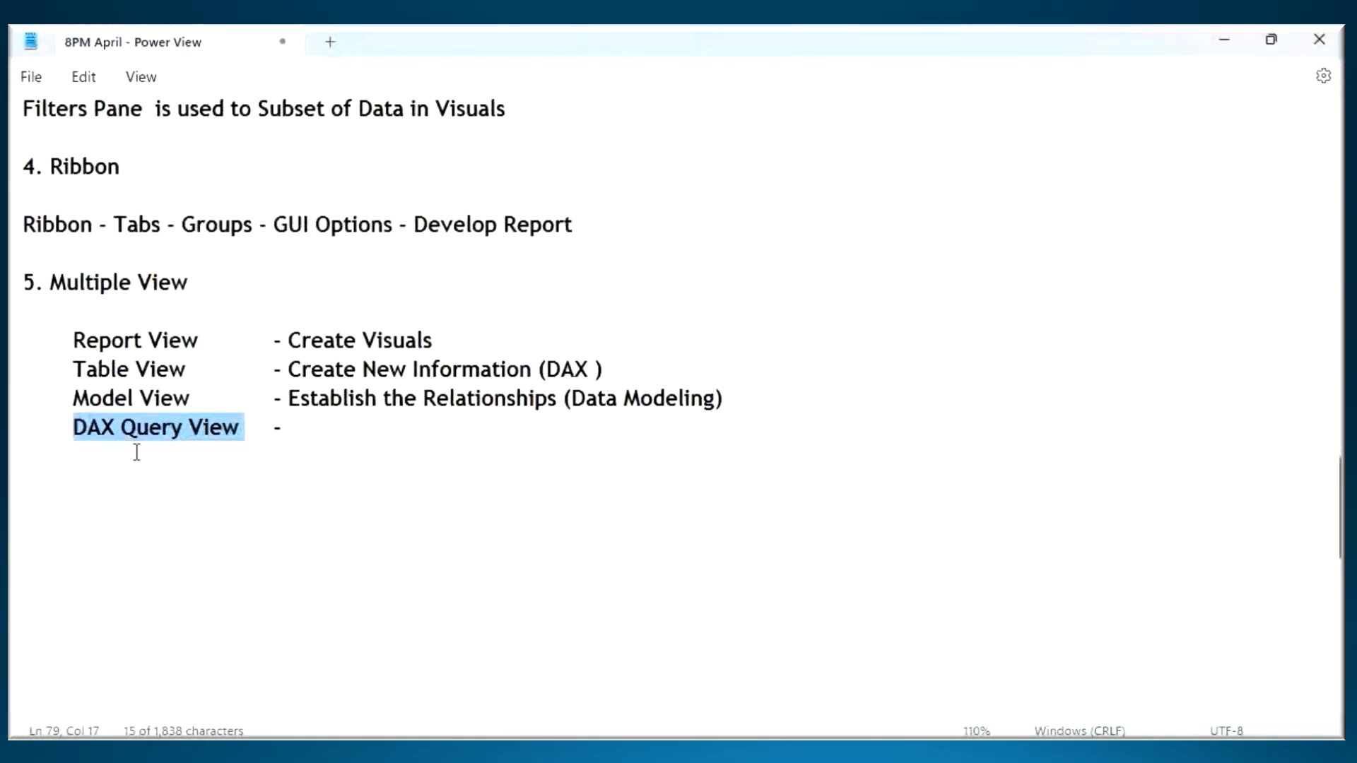
key("ctrl+c")
left_click(346, 431)
key("ctrl+v")
type("i")
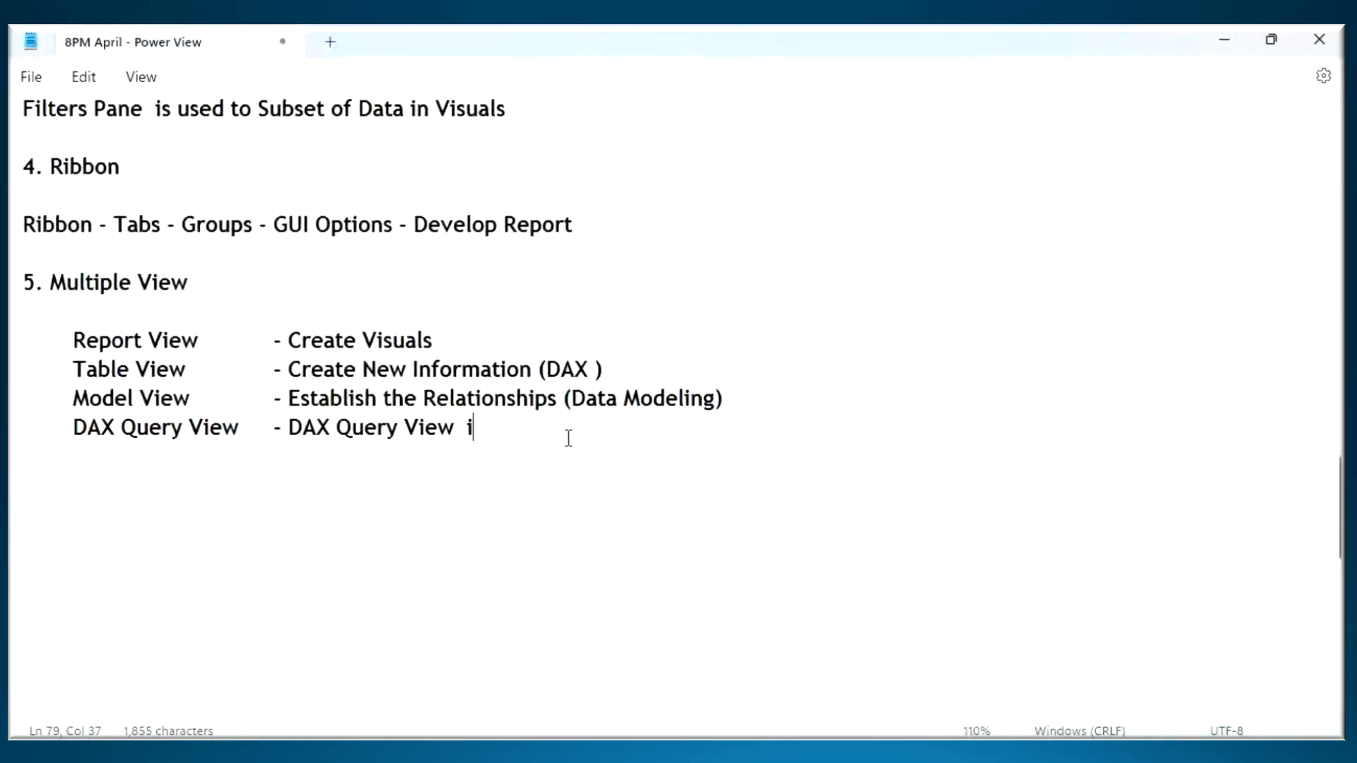
type("s place")
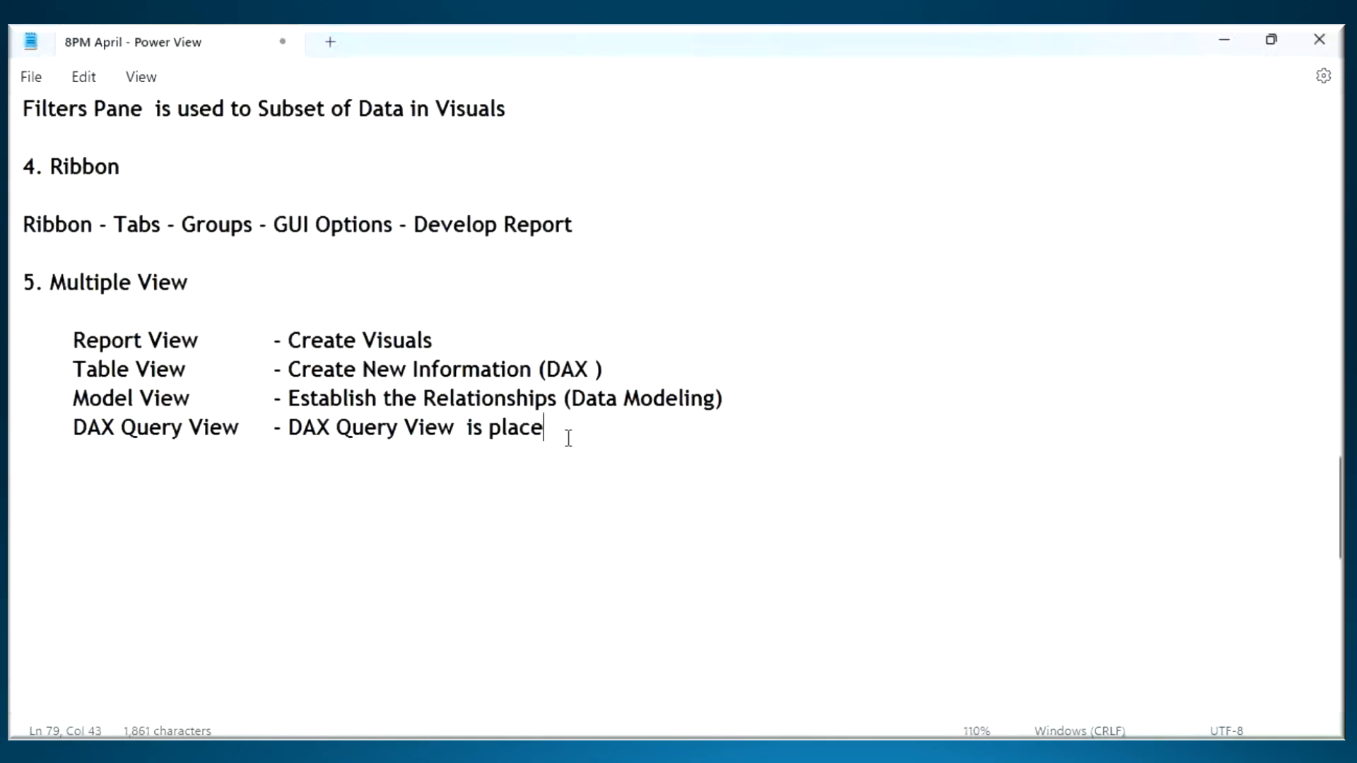
type(" where we will")
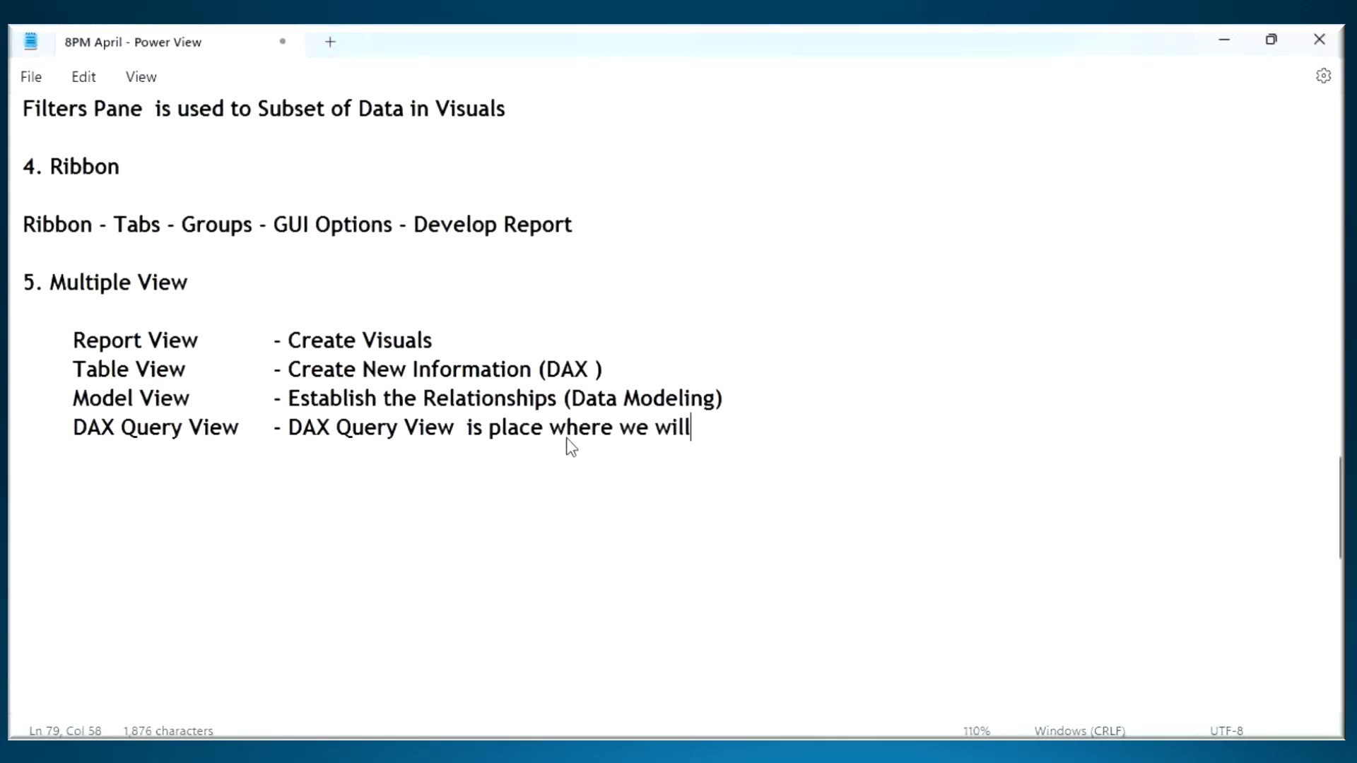
type(" Write")
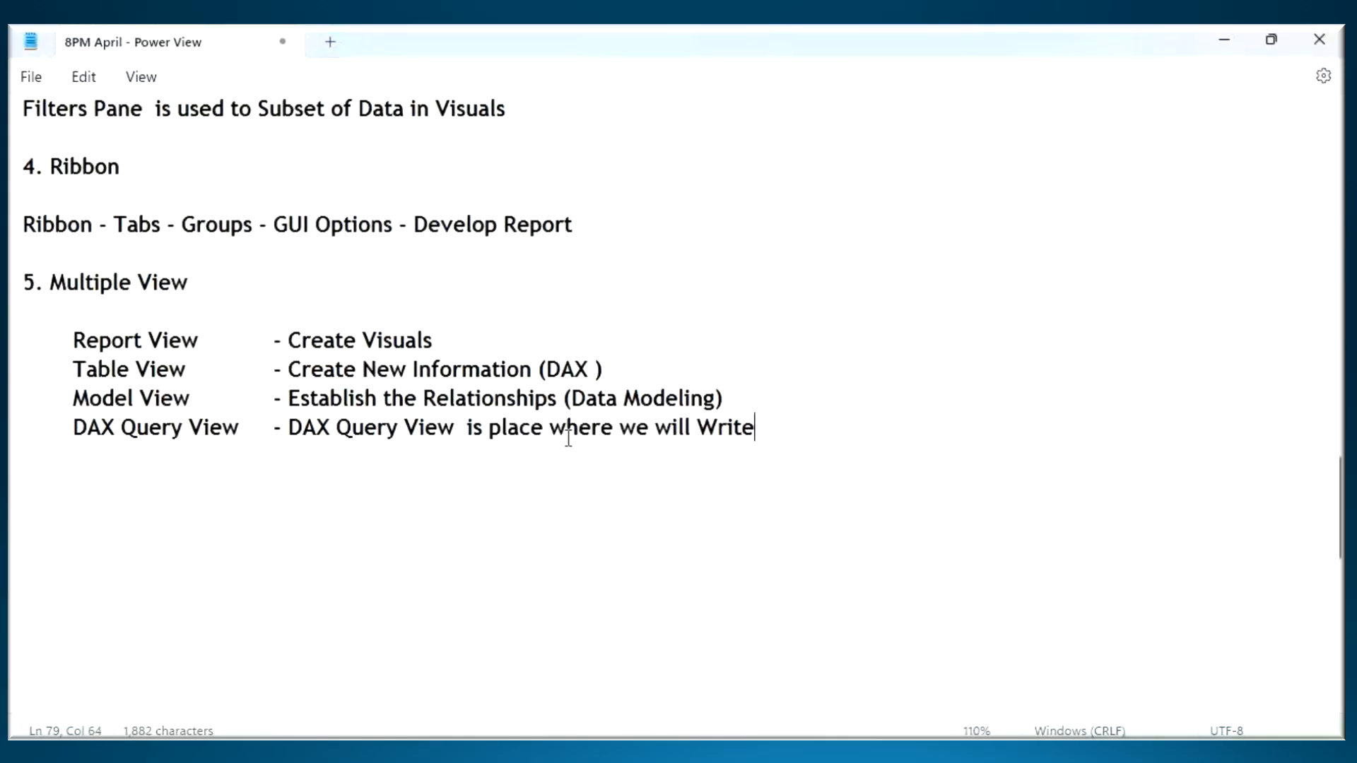
type(" DAX Queriies")
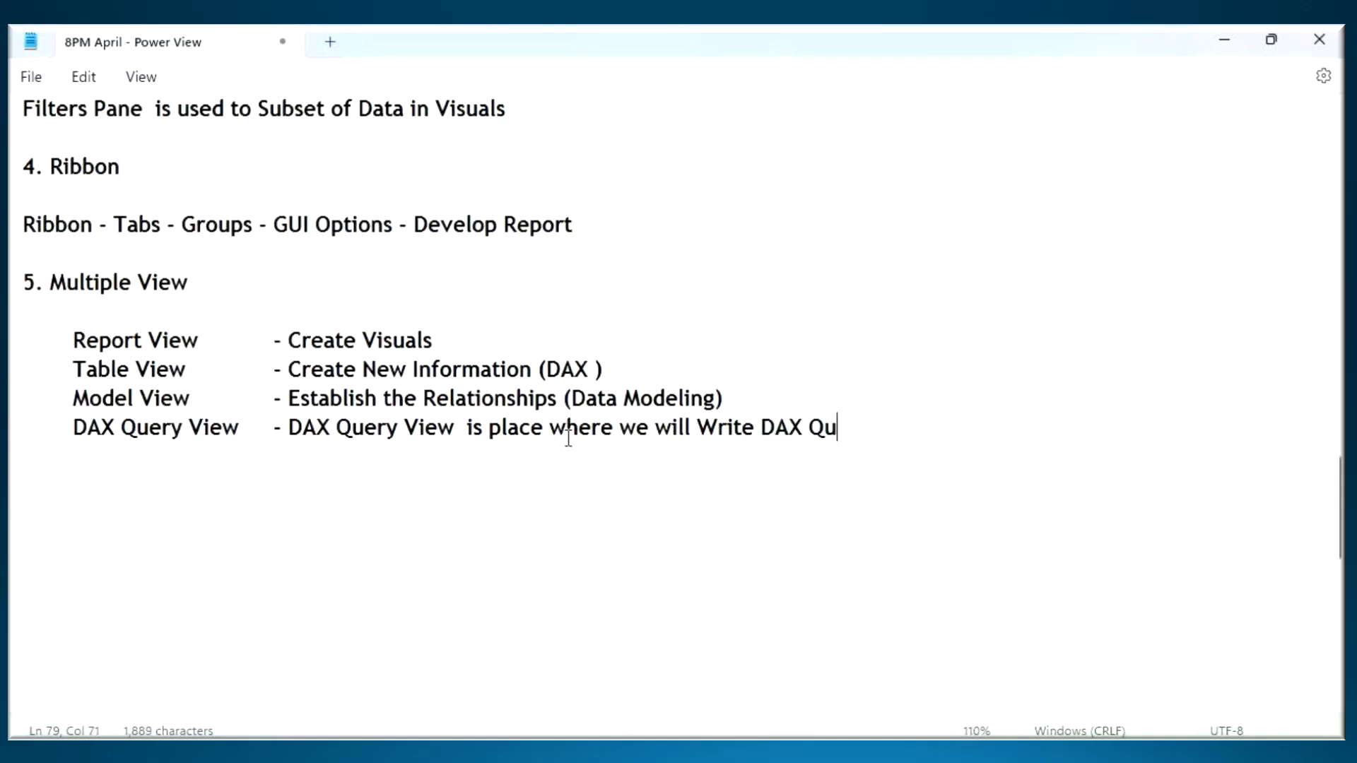
- Complete the DAX Query View description with "place where we will Write DAX Queries to Get Data from Power Pivot"
key("BackSpace")
key("BackSpace")
key("BackSpace")
key("BackSpace")
type("es to")
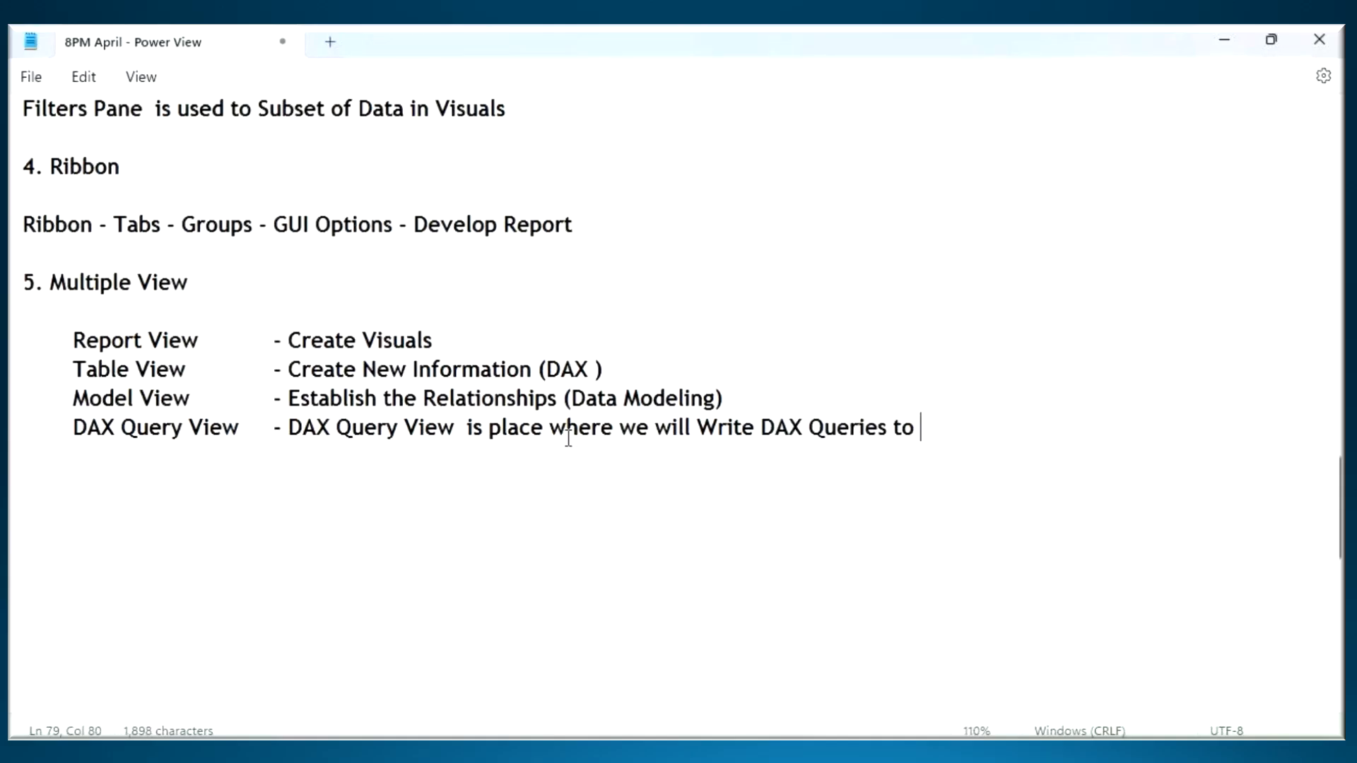
type(" Get Data from")
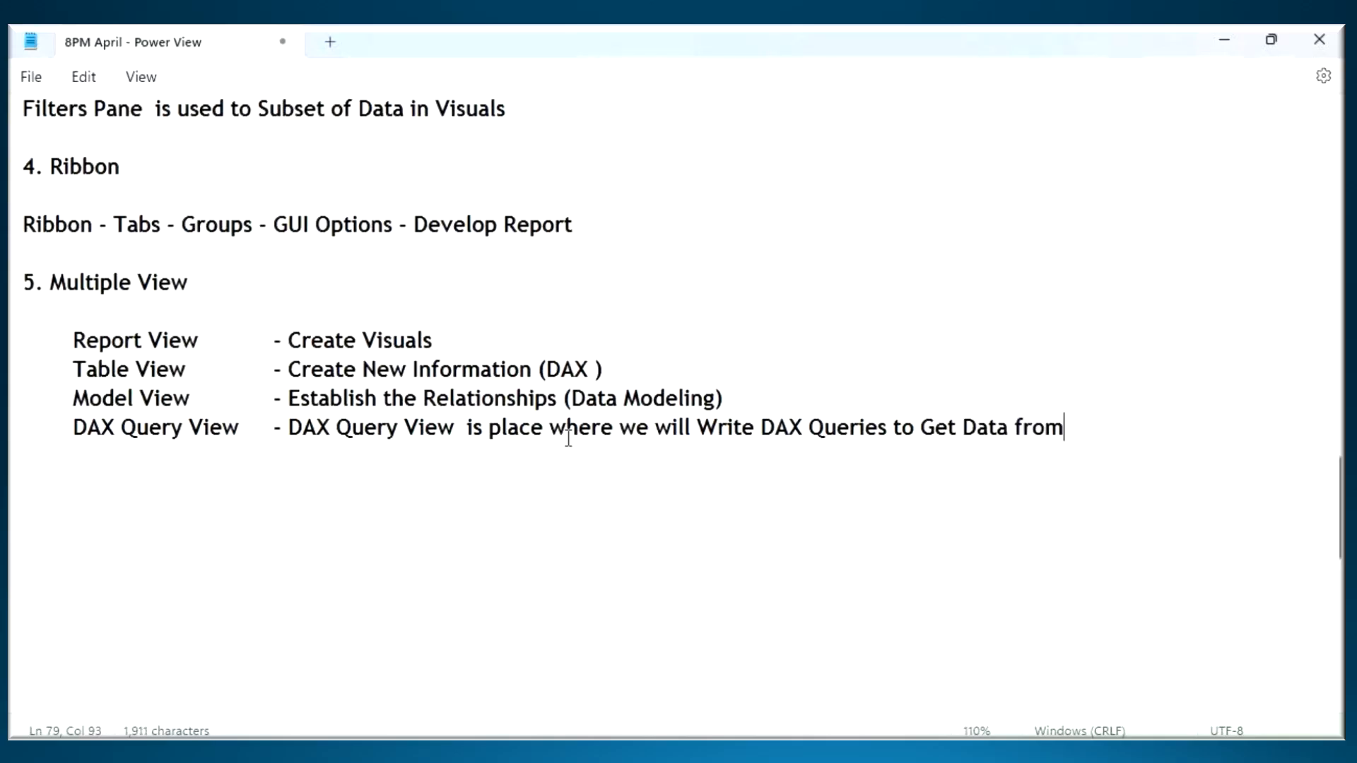
type(" Power Pivot")
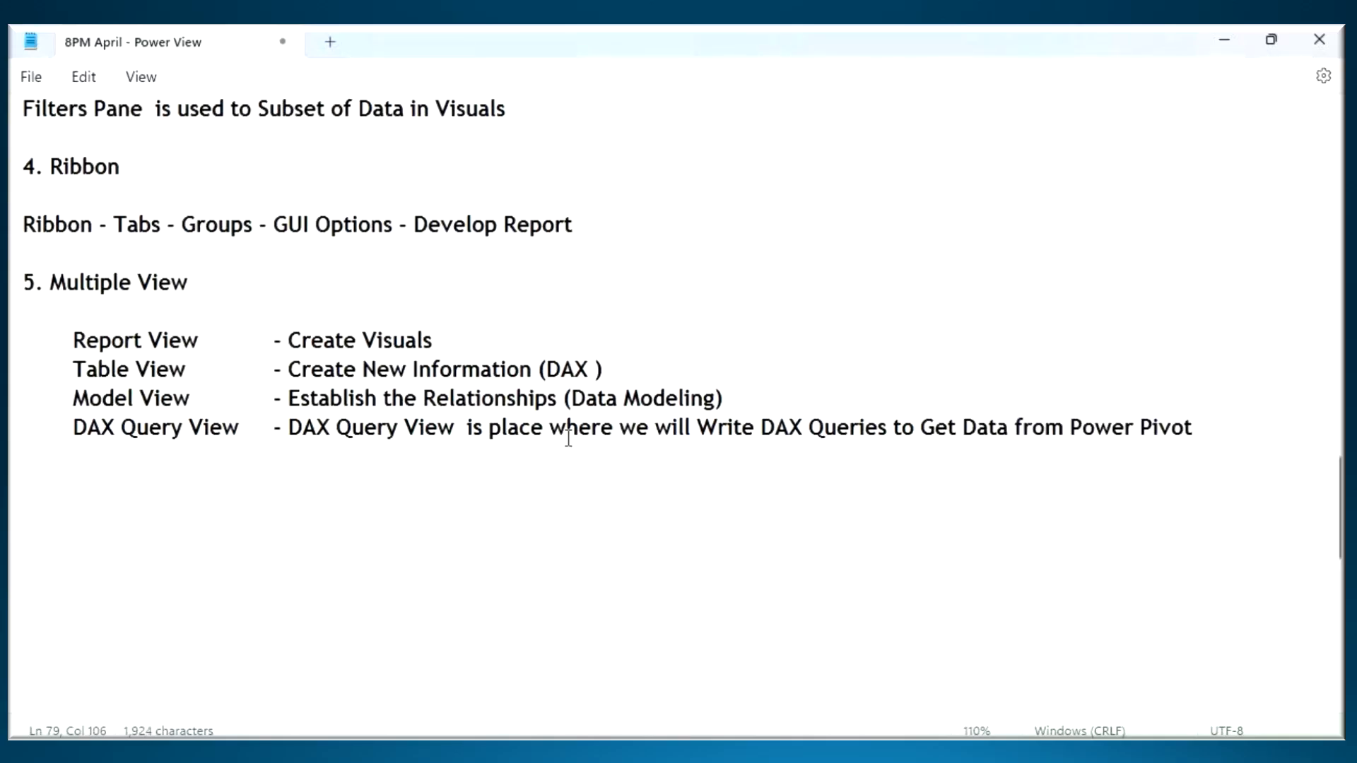
- Review the Multiple View section and its four view descriptions, leaving the cursor on the empty line below them
left_click_drag(35, 284, 459, 446)
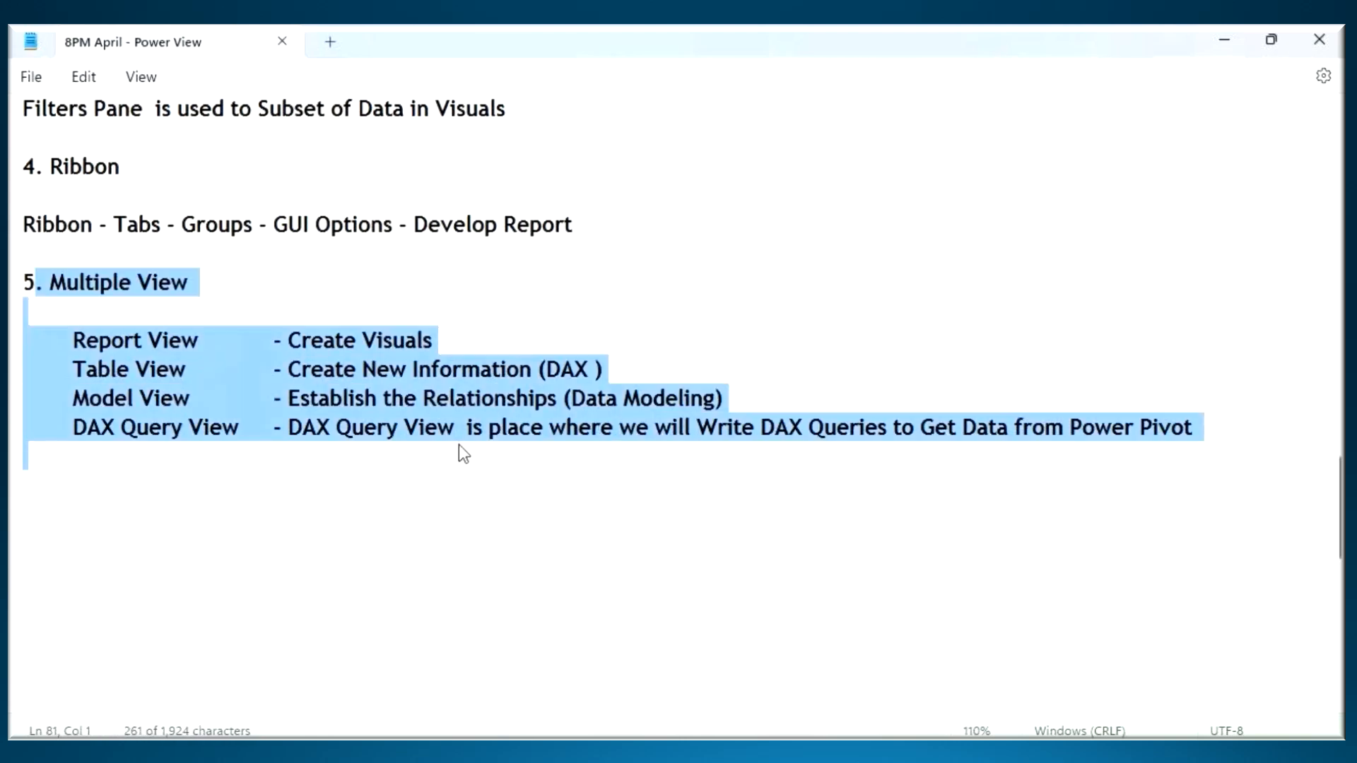
left_click_drag(86, 342, 668, 395)
left_click_drag(171, 430, 466, 425)
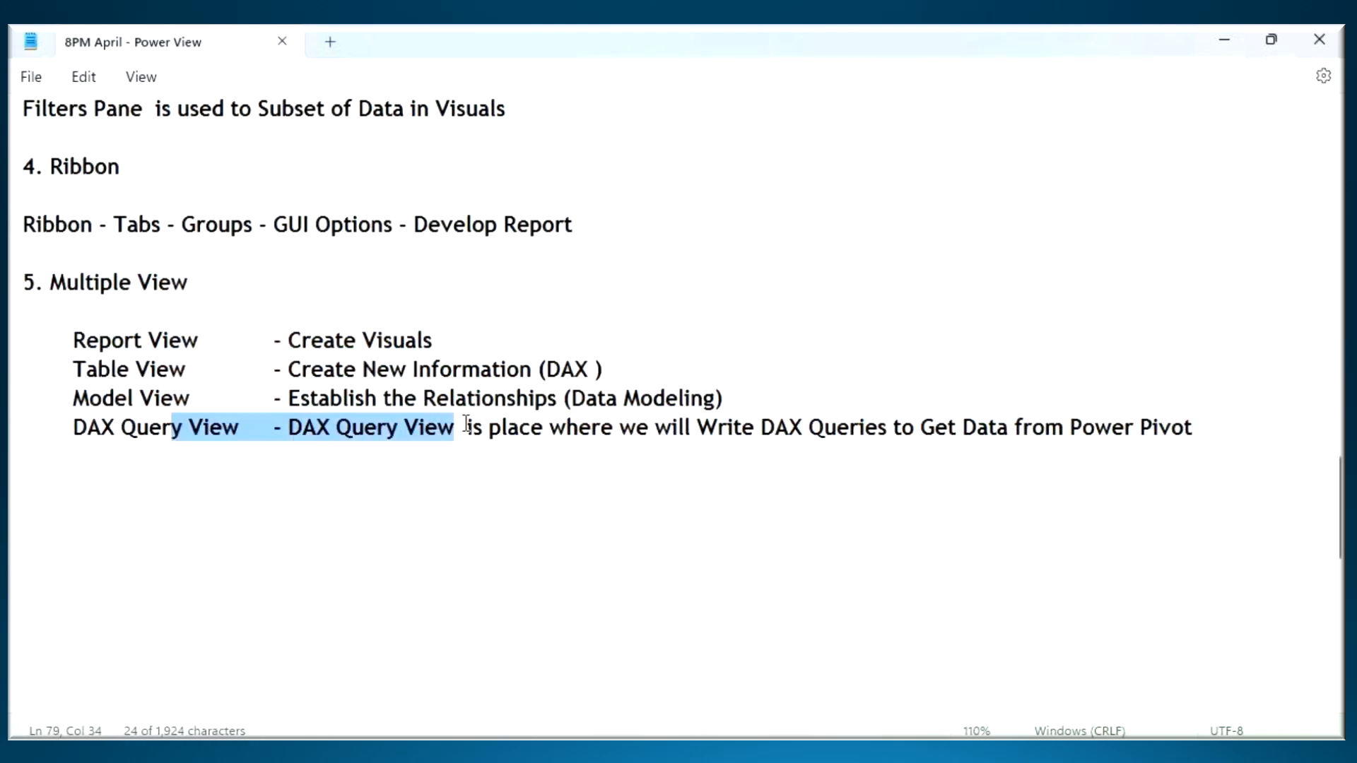
left_click(165, 469)
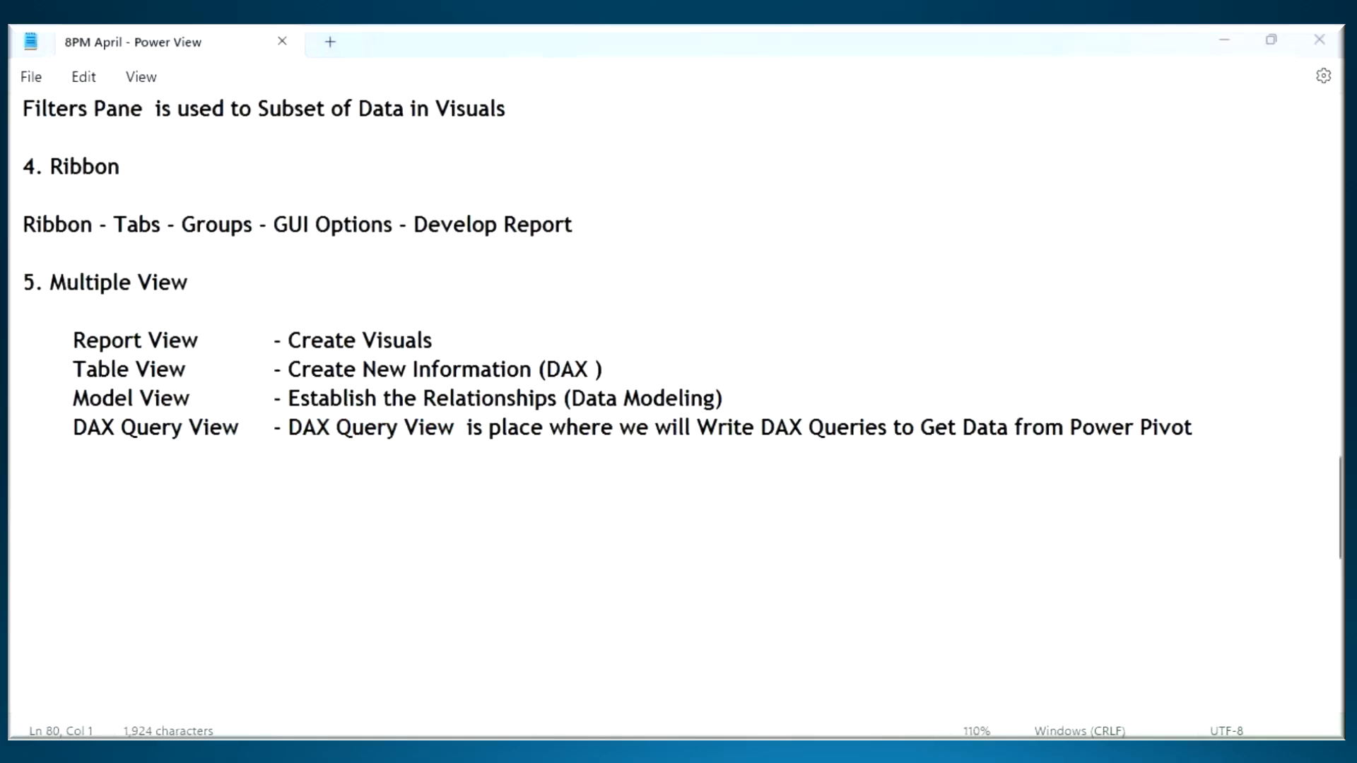
- Switch to Power BI Desktop, open Report view and add a new blank report page after Page 2
key("alt+Tab")
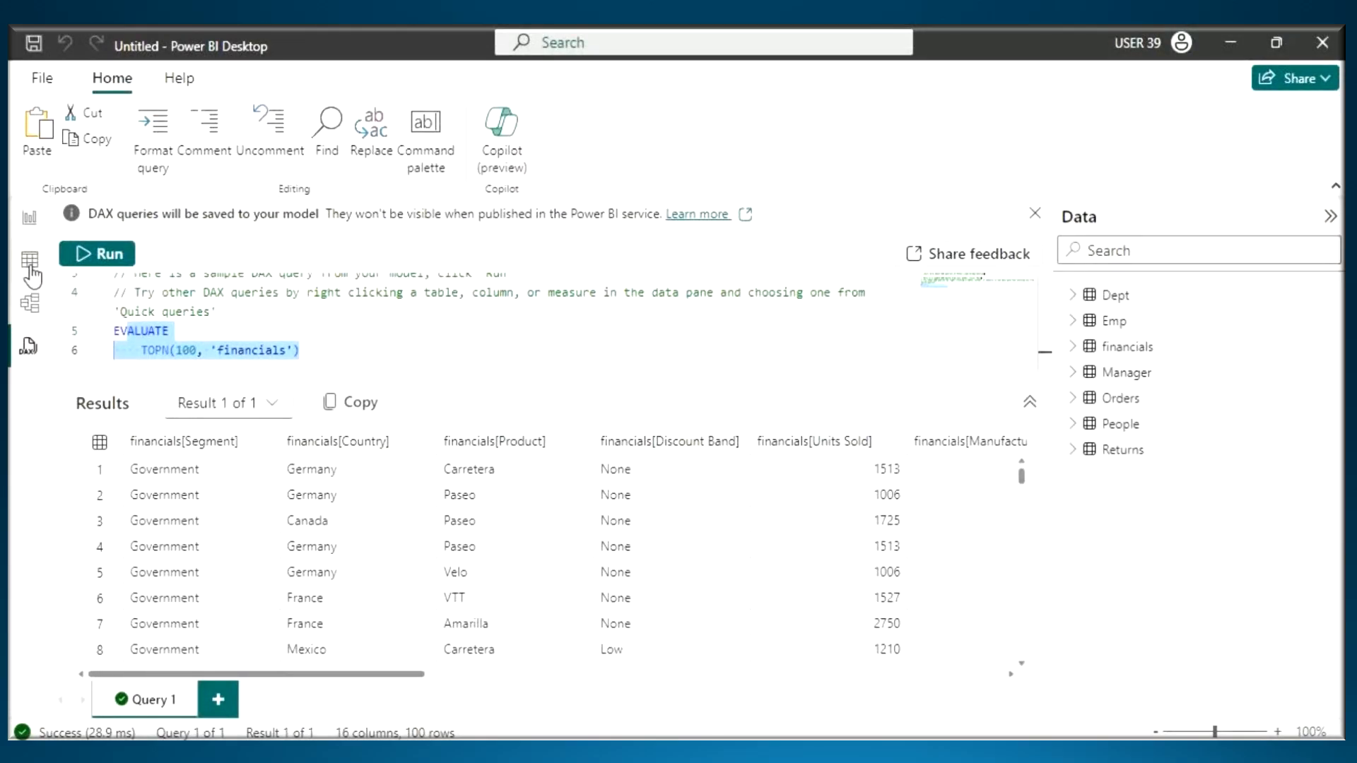
left_click(32, 220)
left_click(240, 260)
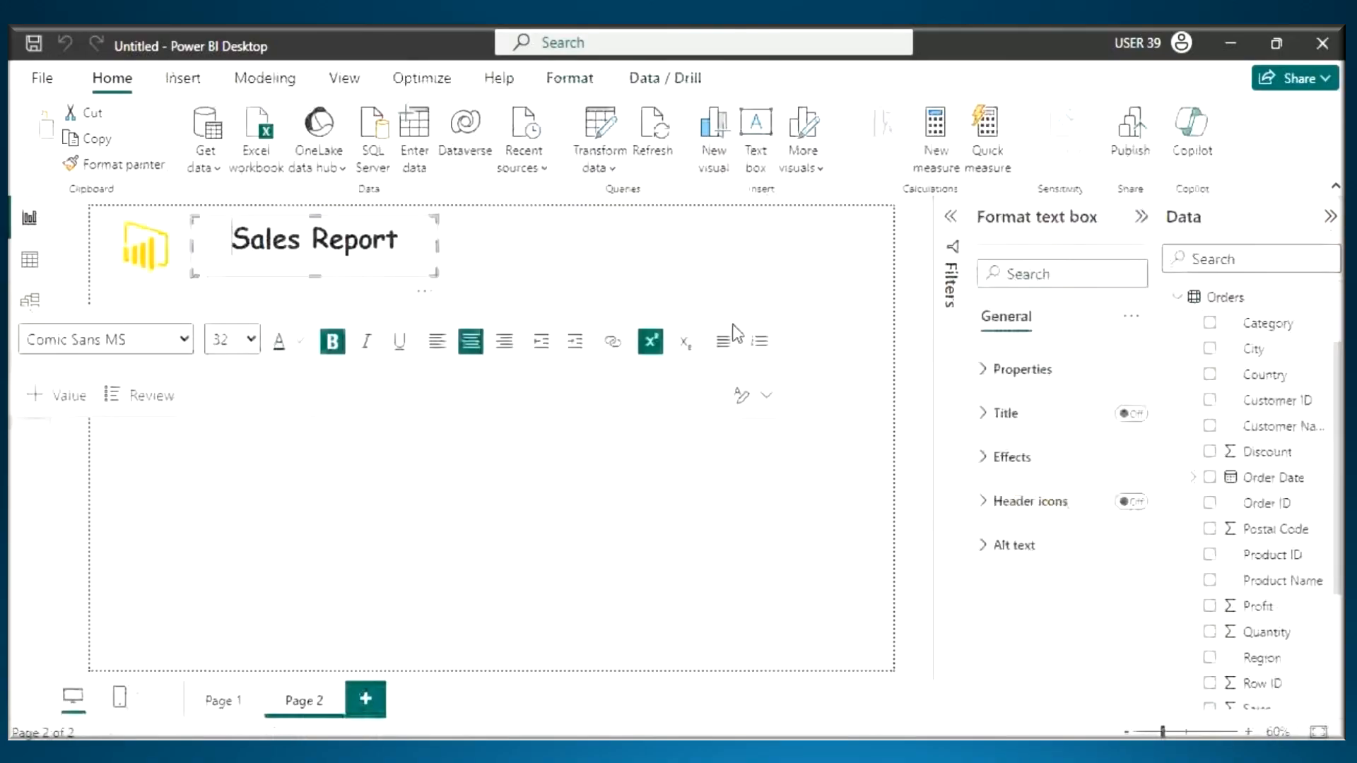
left_click(770, 263)
left_click(366, 698)
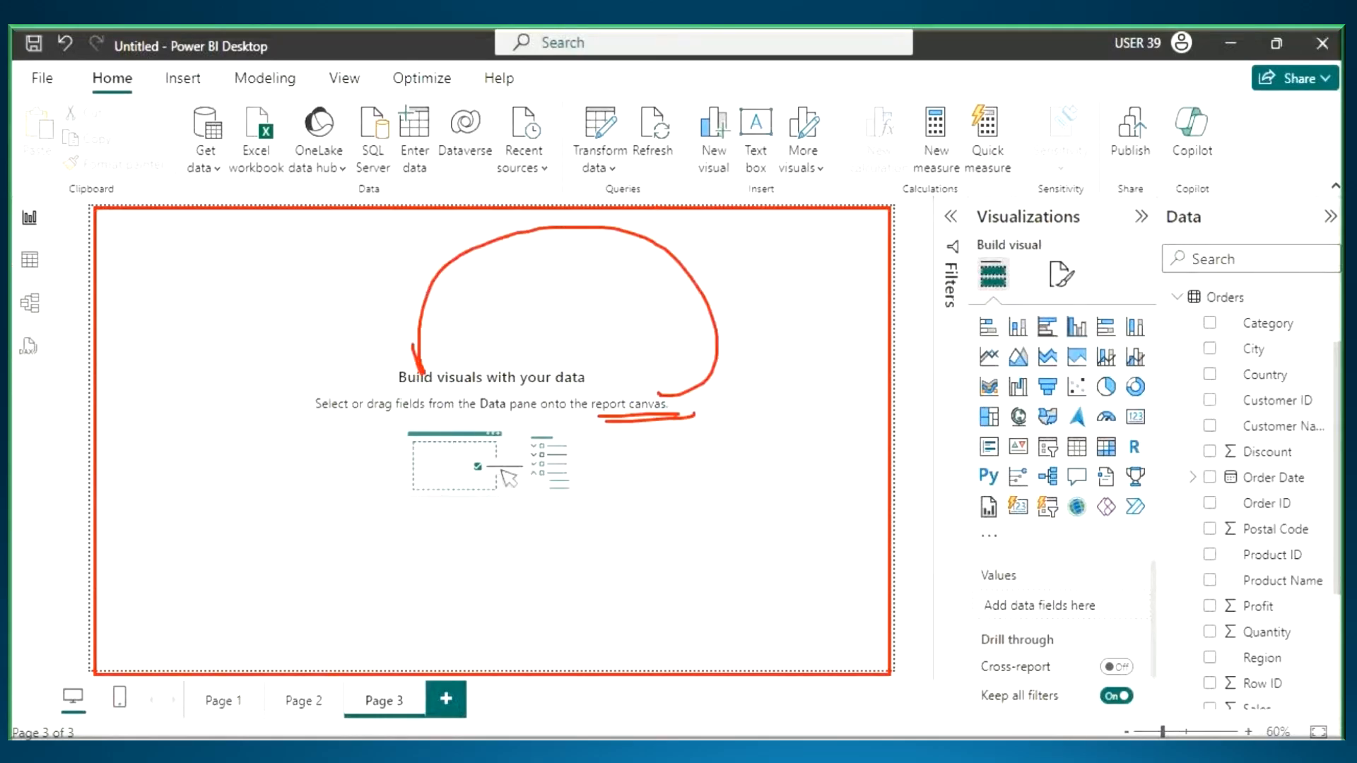
- Return to the Notepad notes and add the heading "6. Report Canvas" below the DAX Query View entry
key("alt+Tab")
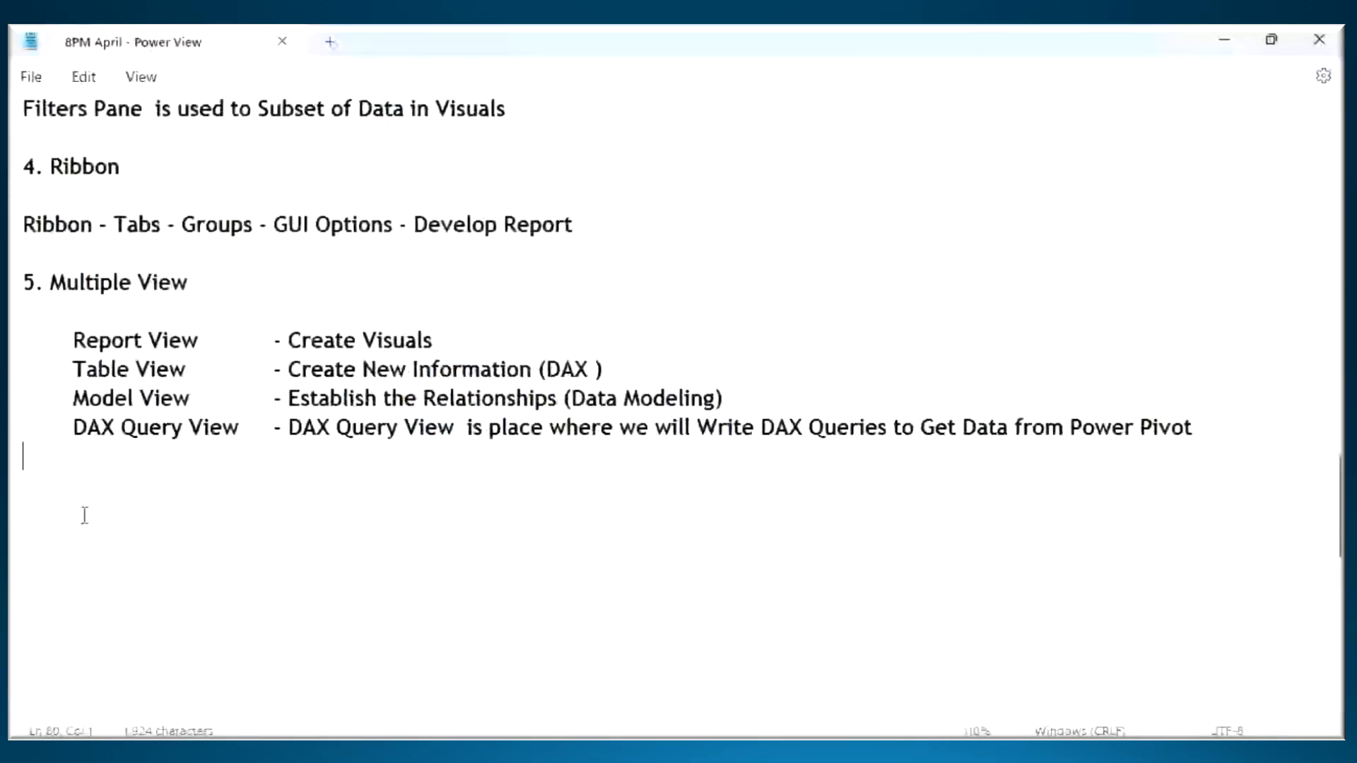
type("6. Repor")
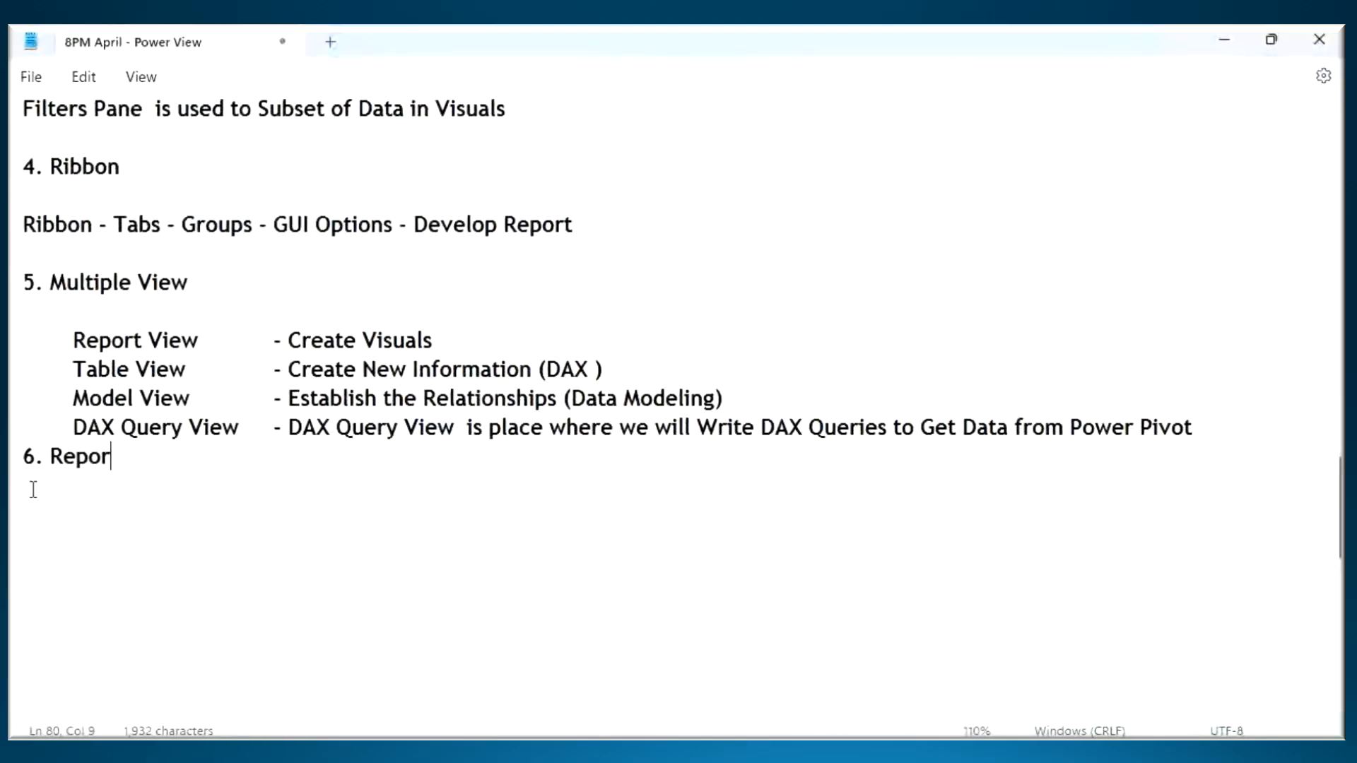
type("t Canvas")
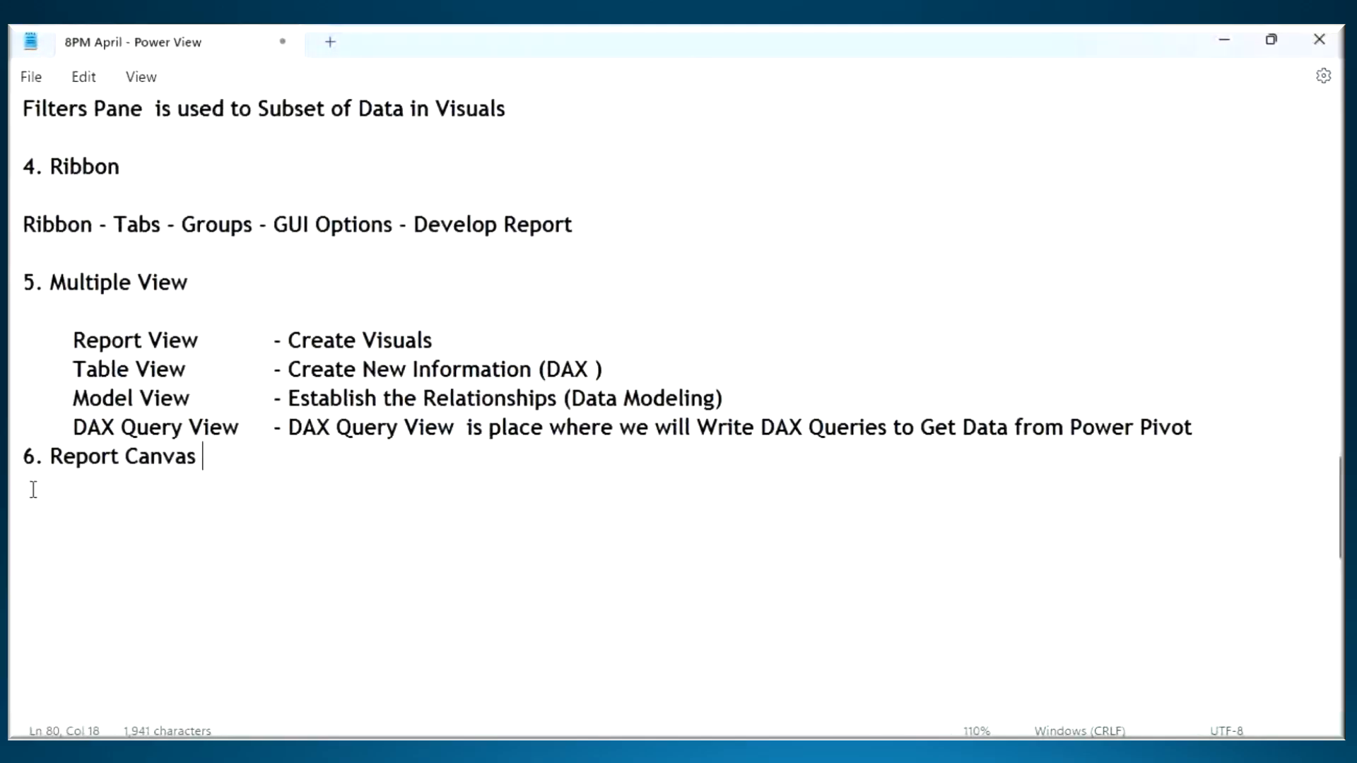
- Write "Report Canvas is the Place where we will Create Visuals" under the Report Canvas heading and start item "7." below it
left_click_drag(50, 457, 233, 478)
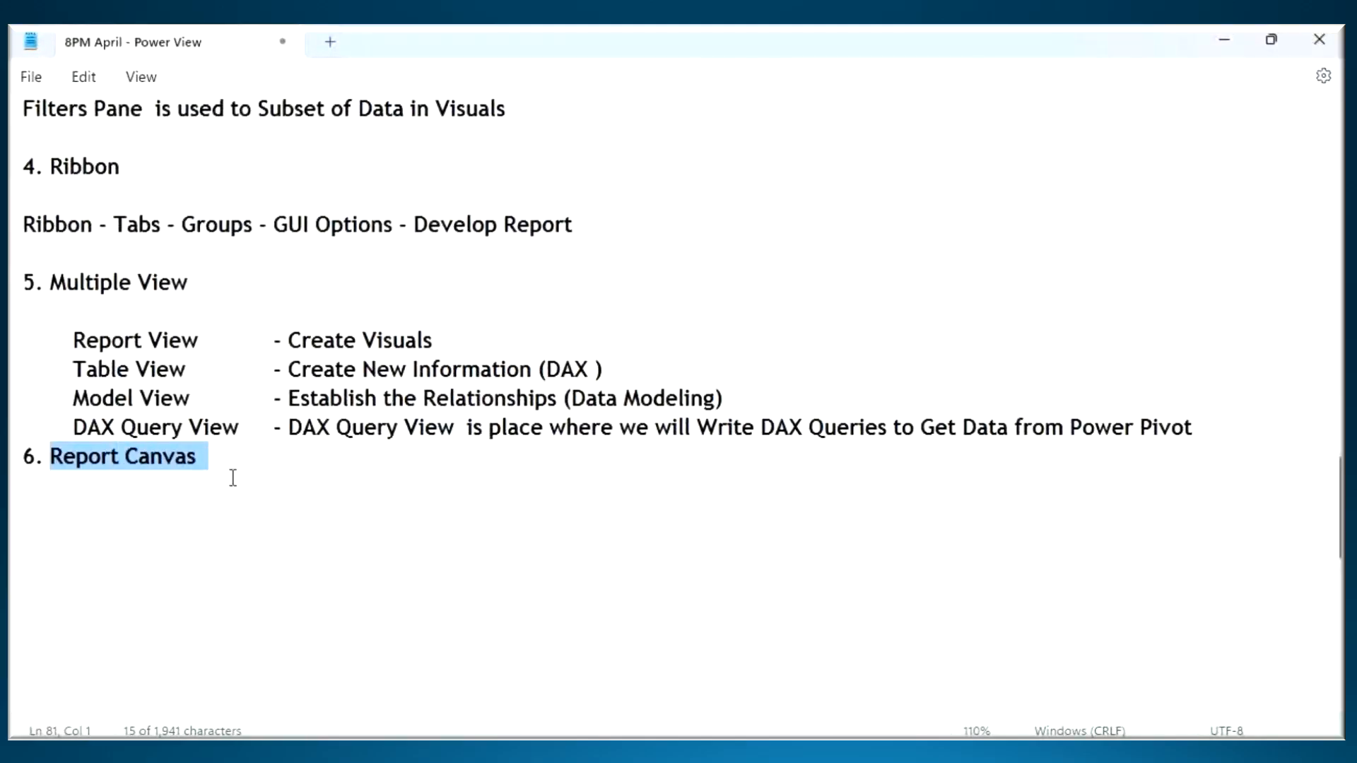
left_click(79, 515)
key("ctrl+v")
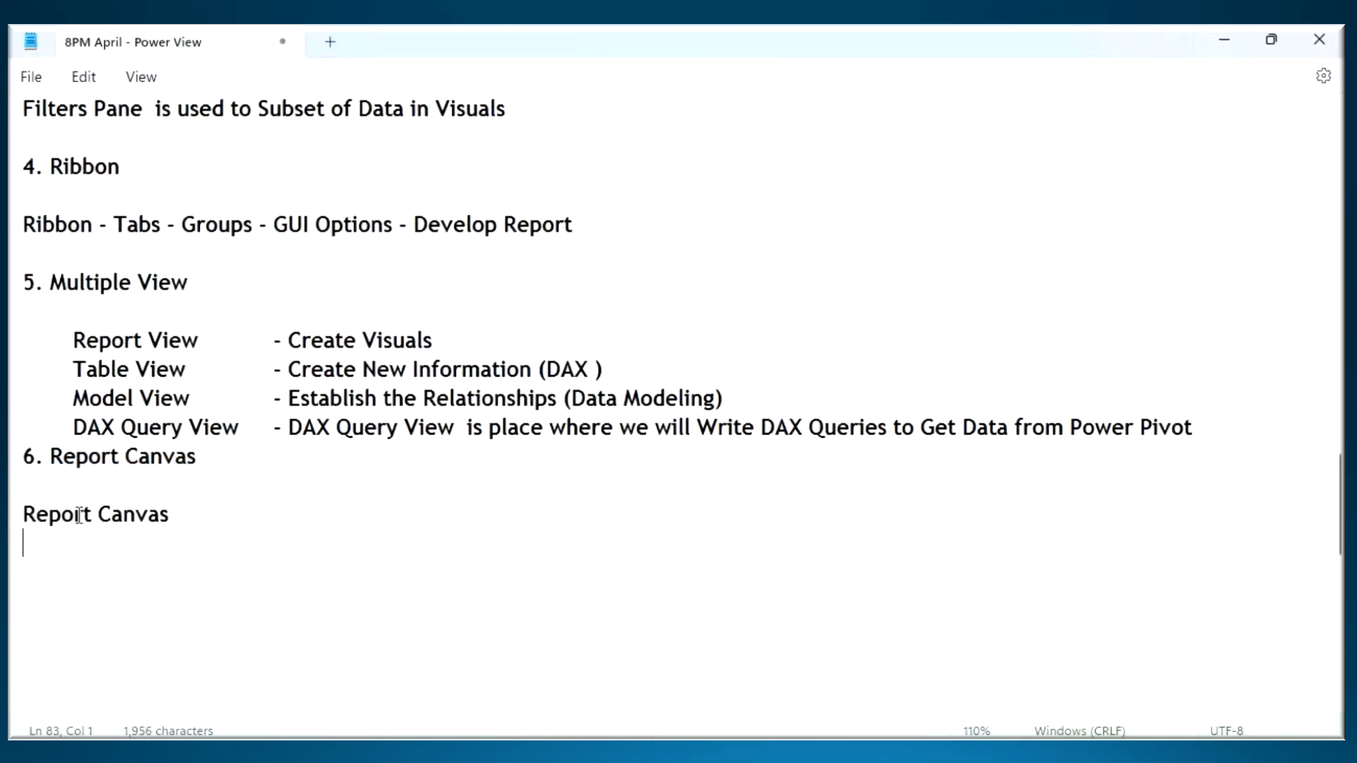
key("BackSpace")
type("is the P")
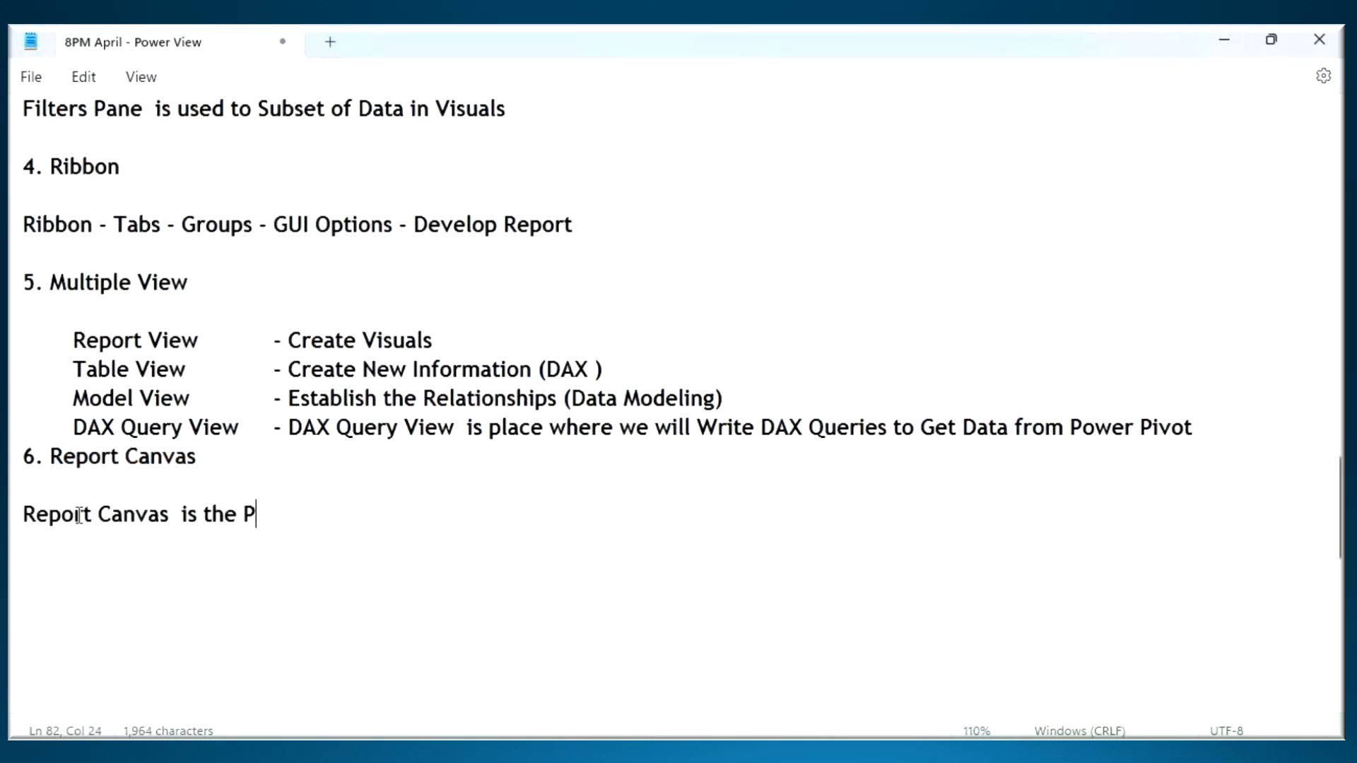
type("lace where w")
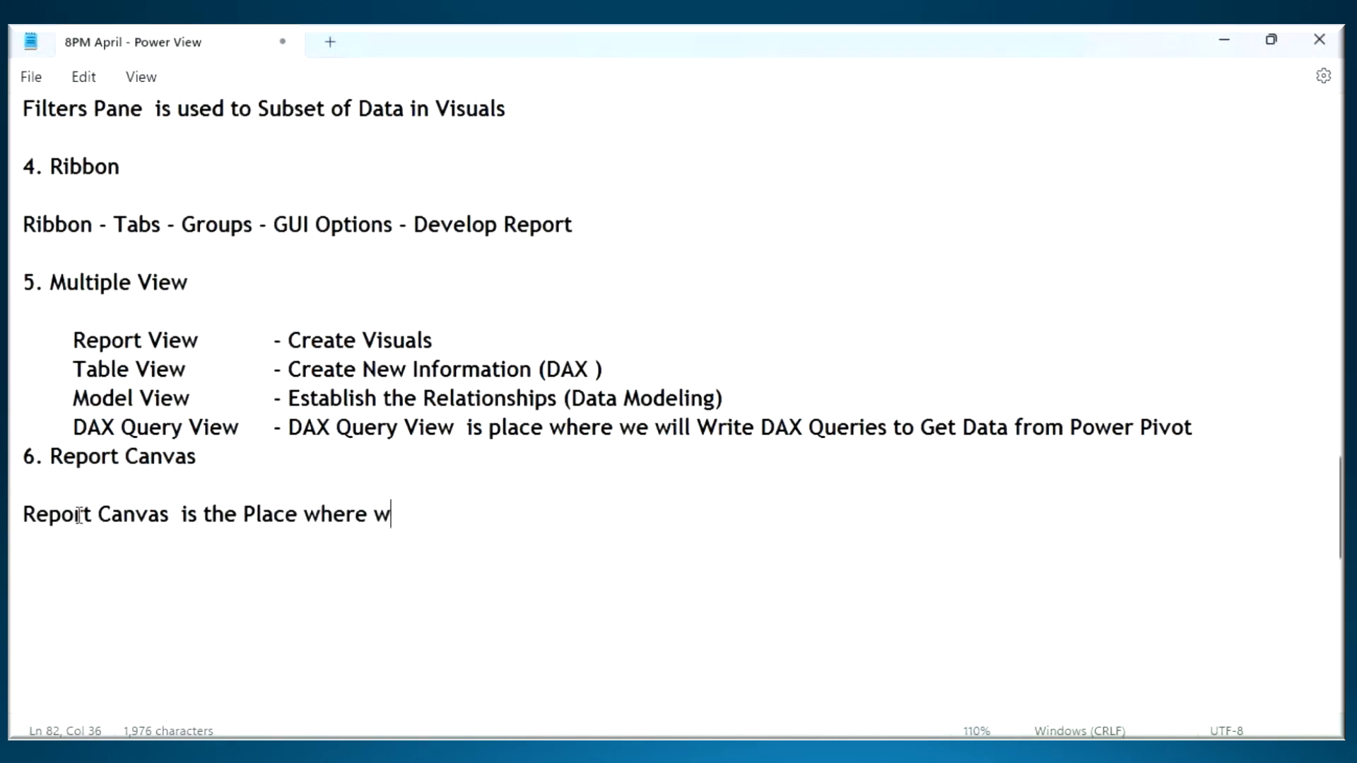
type("e will Create Visuals")
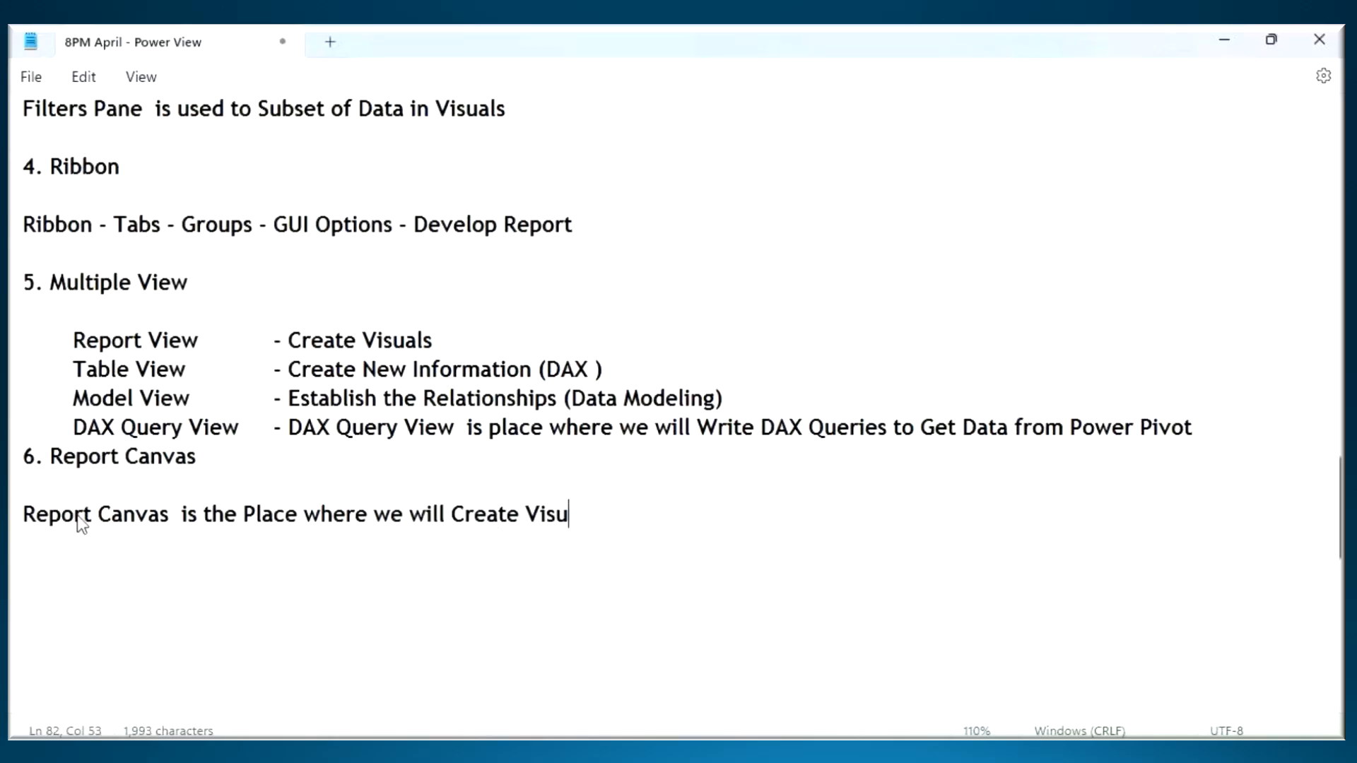
key("Return")
key("Return")
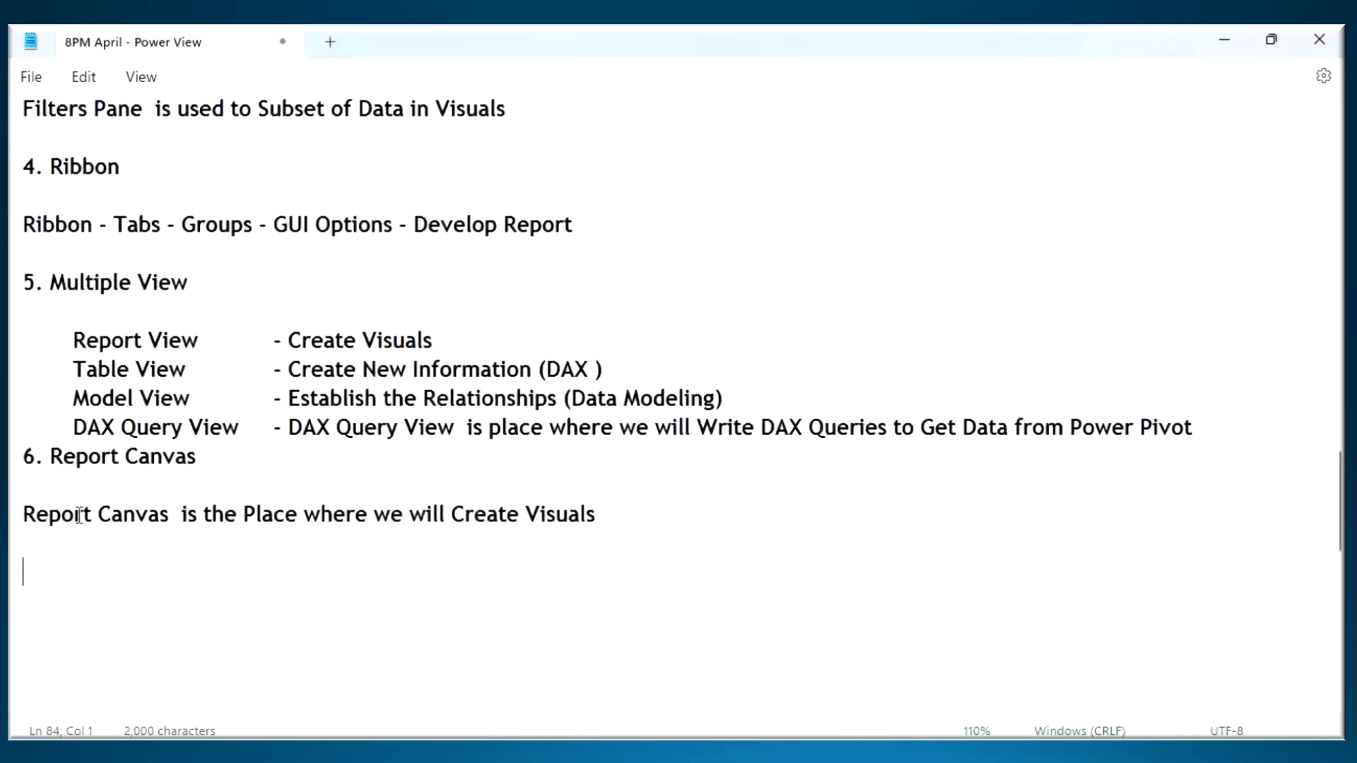
type("7.")
- Switch to Power BI Desktop and delete report pages Page 3 and Page 2, confirming the deletion
key("alt+Tab")
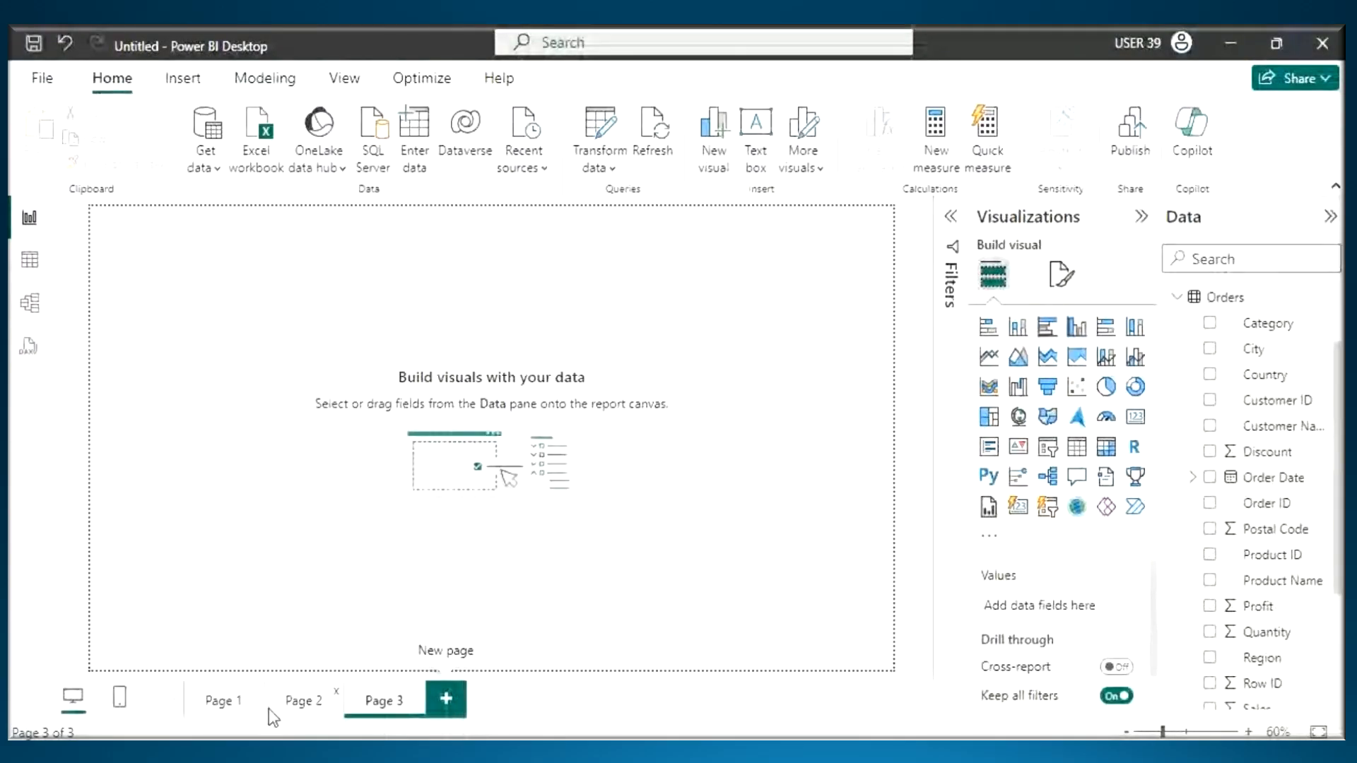
left_click(416, 692)
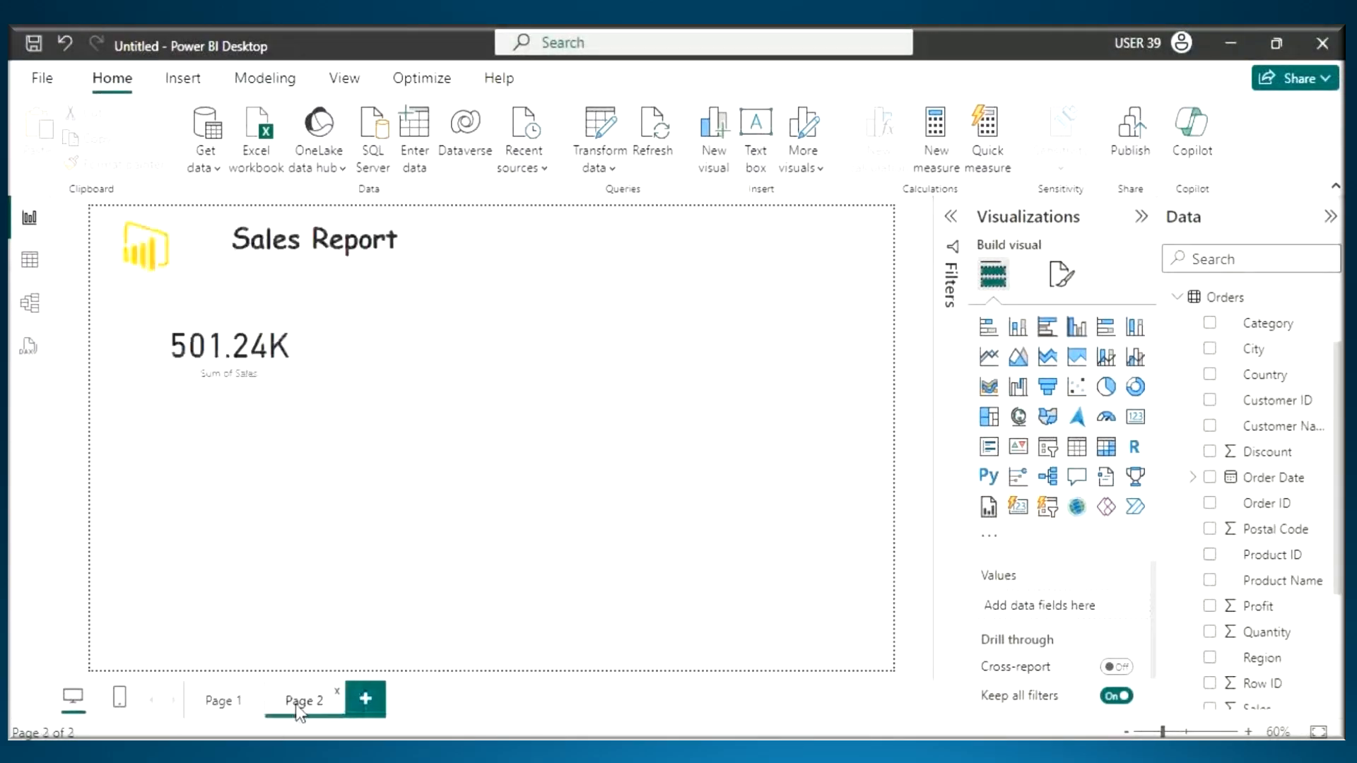
left_click(338, 692)
left_click(836, 434)
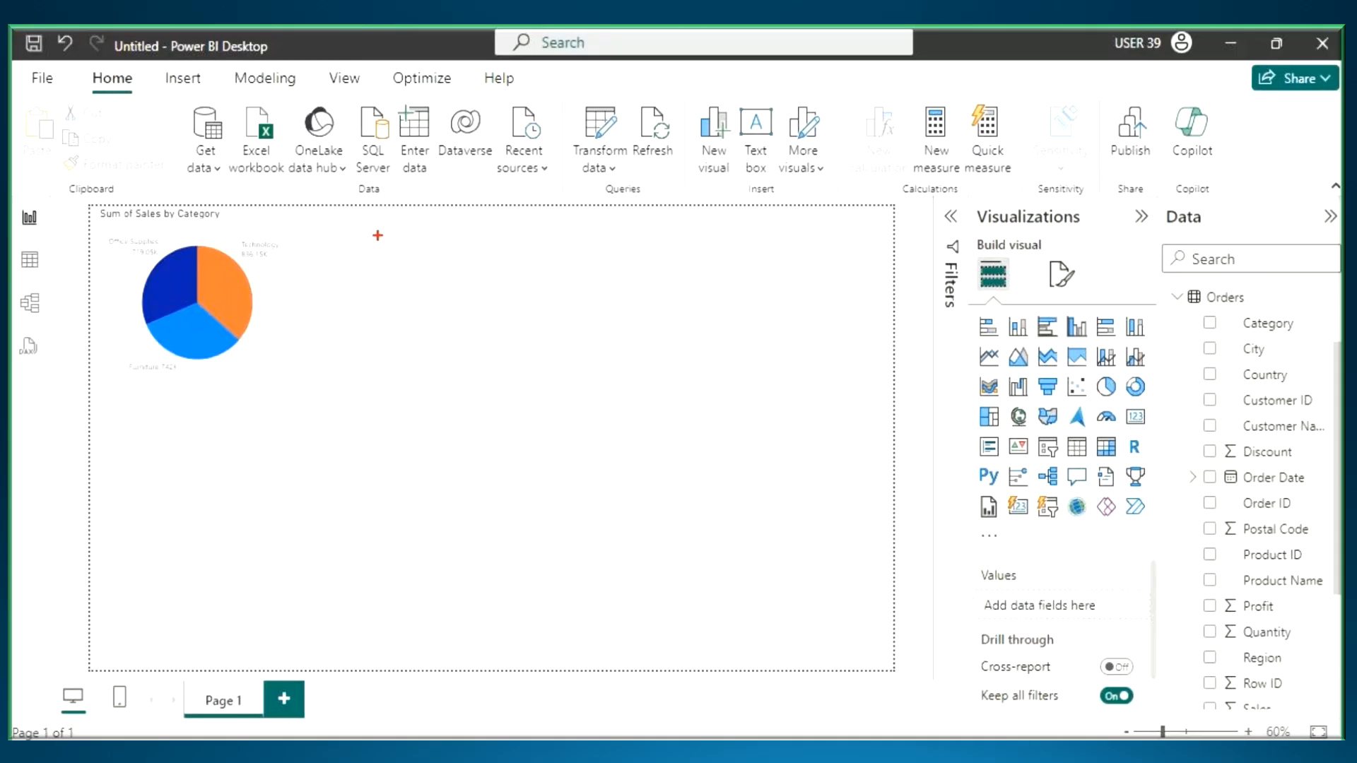
left_click_drag(364, 224, 544, 362)
left_click_drag(656, 220, 759, 340)
left_click_drag(829, 211, 903, 329)
left_click_drag(168, 418, 293, 581)
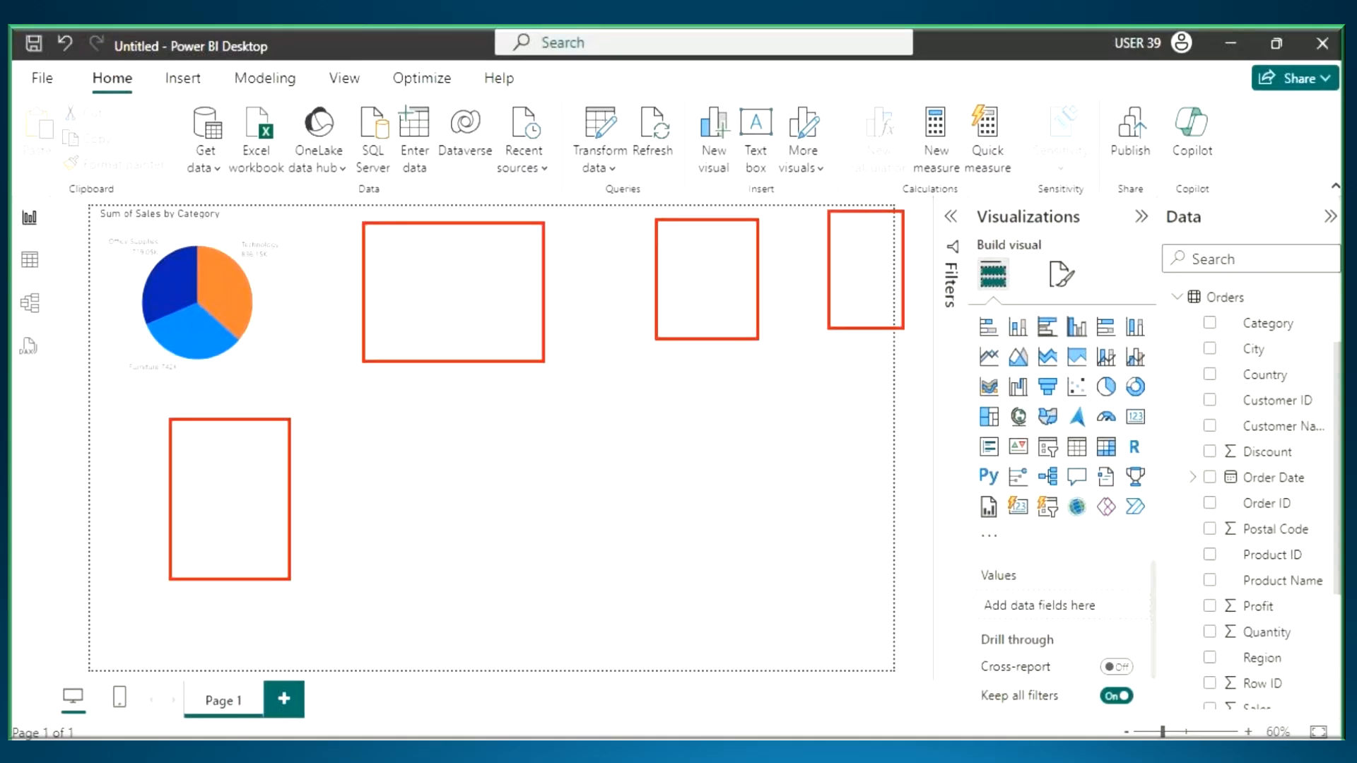
left_click_drag(429, 404, 541, 577)
left_click_drag(636, 413, 855, 564)
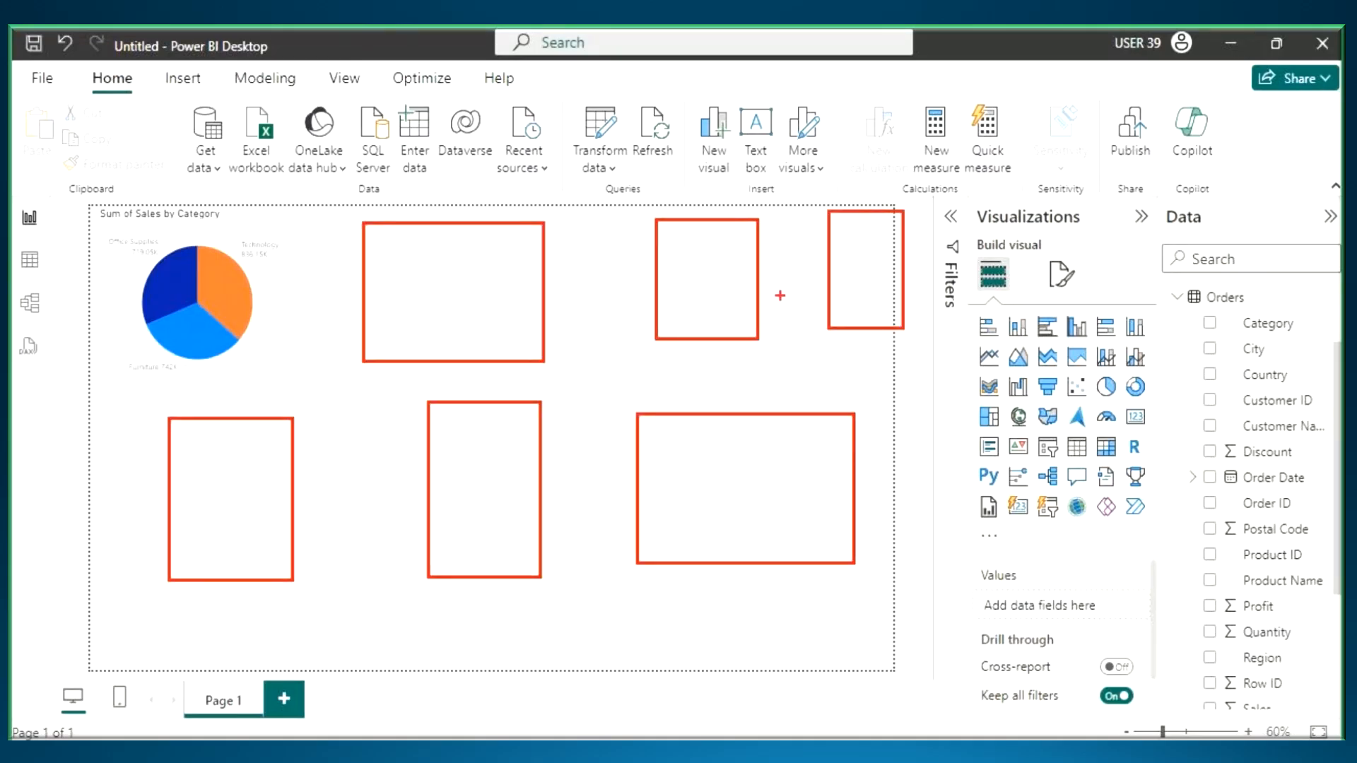
mouse_move(926, 217)
left_mouse_down()
mouse_move(594, 200)
mouse_move(92, 213)
mouse_move(94, 644)
mouse_move(837, 675)
mouse_move(864, 147)
left_mouse_up()
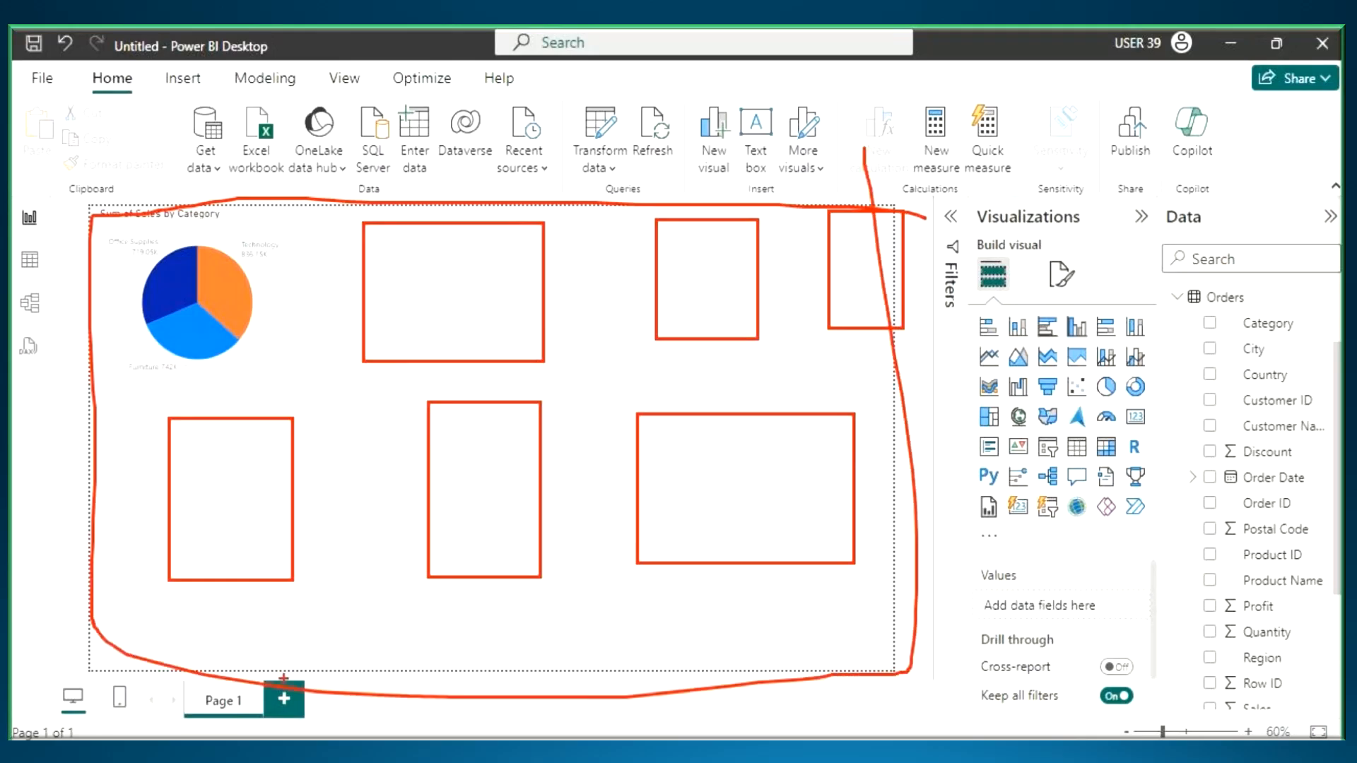
left_click_drag(262, 706, 338, 707)
key("Escape")
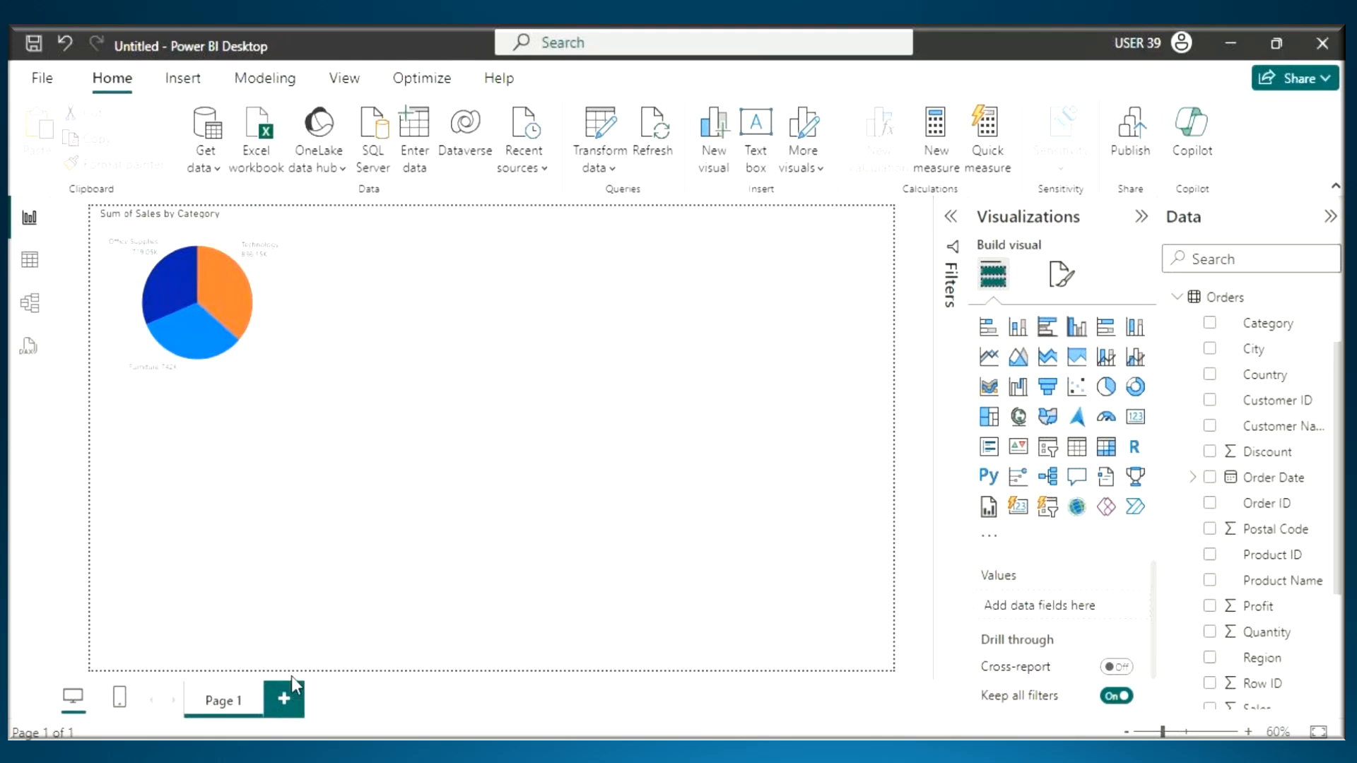
key("ctrl+2")
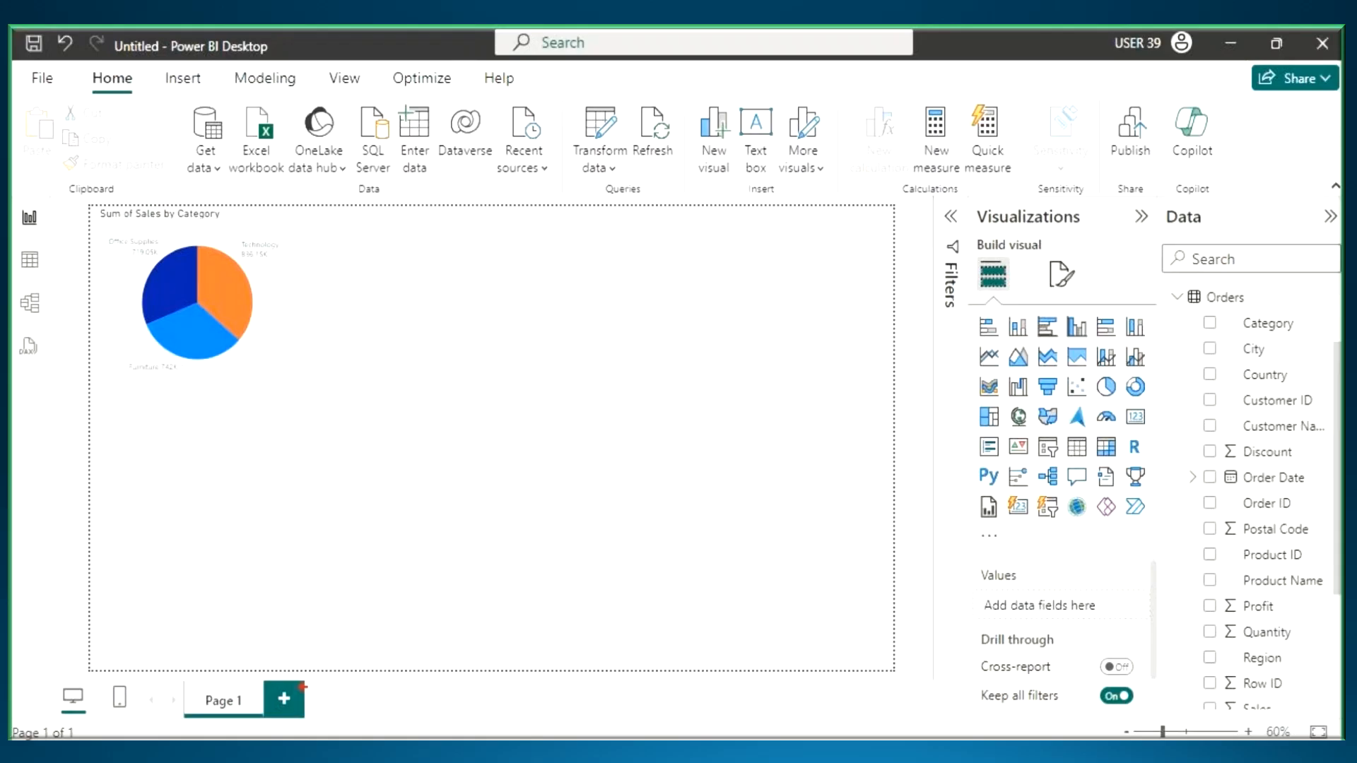
left_click_drag(299, 673, 382, 520)
mouse_move(339, 549)
left_mouse_down()
mouse_move(383, 520)
mouse_move(385, 614)
left_mouse_up()
key("Escape")
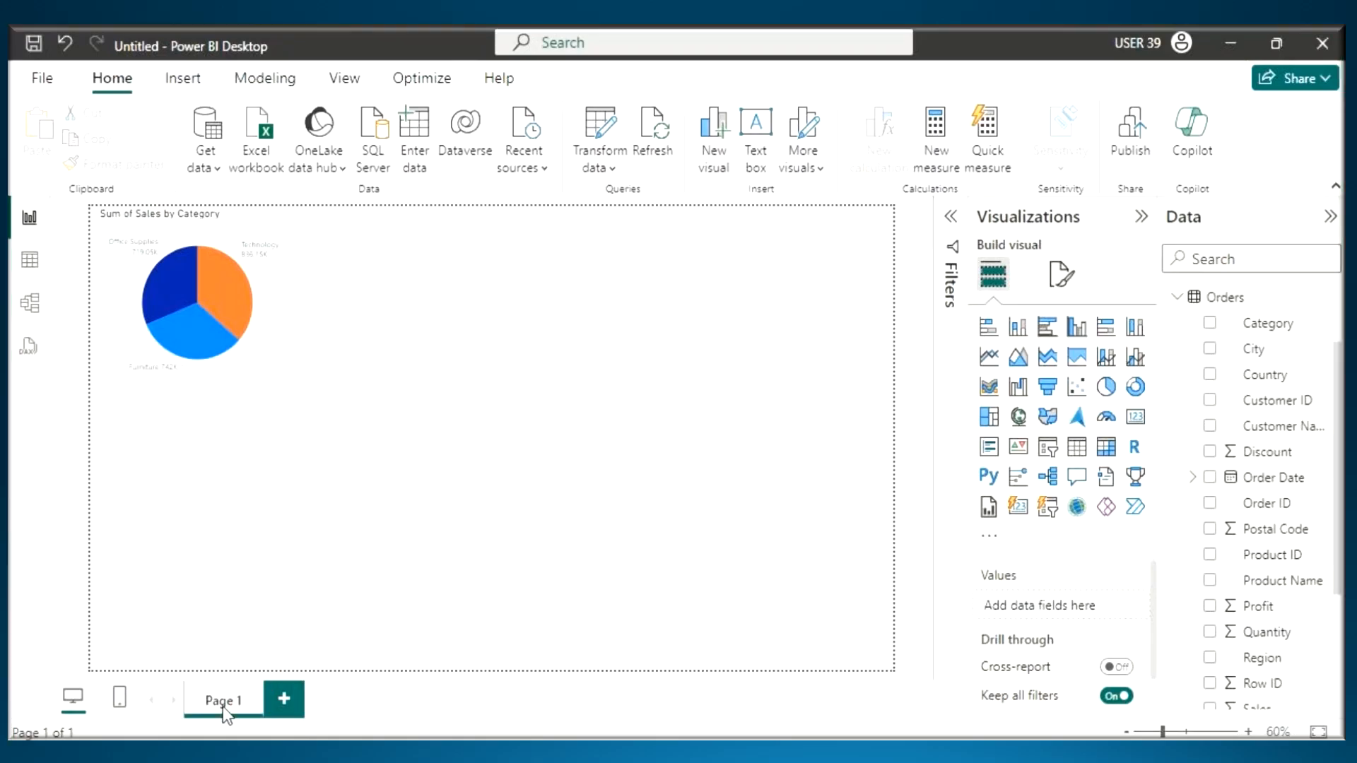
- Check Page 1's page options, add a new blank report page after it, and open the page options of Page 2
right_click(225, 708)
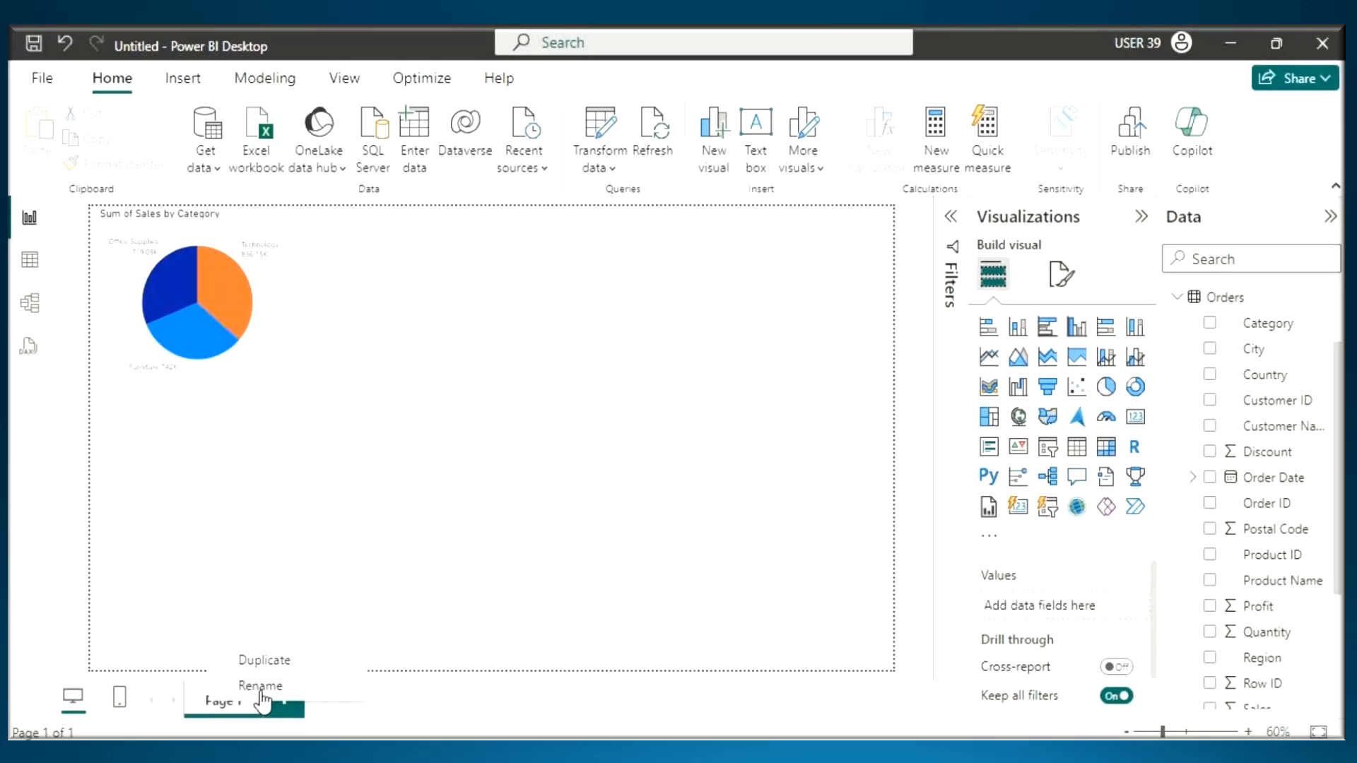
left_click(466, 694)
left_click(304, 703)
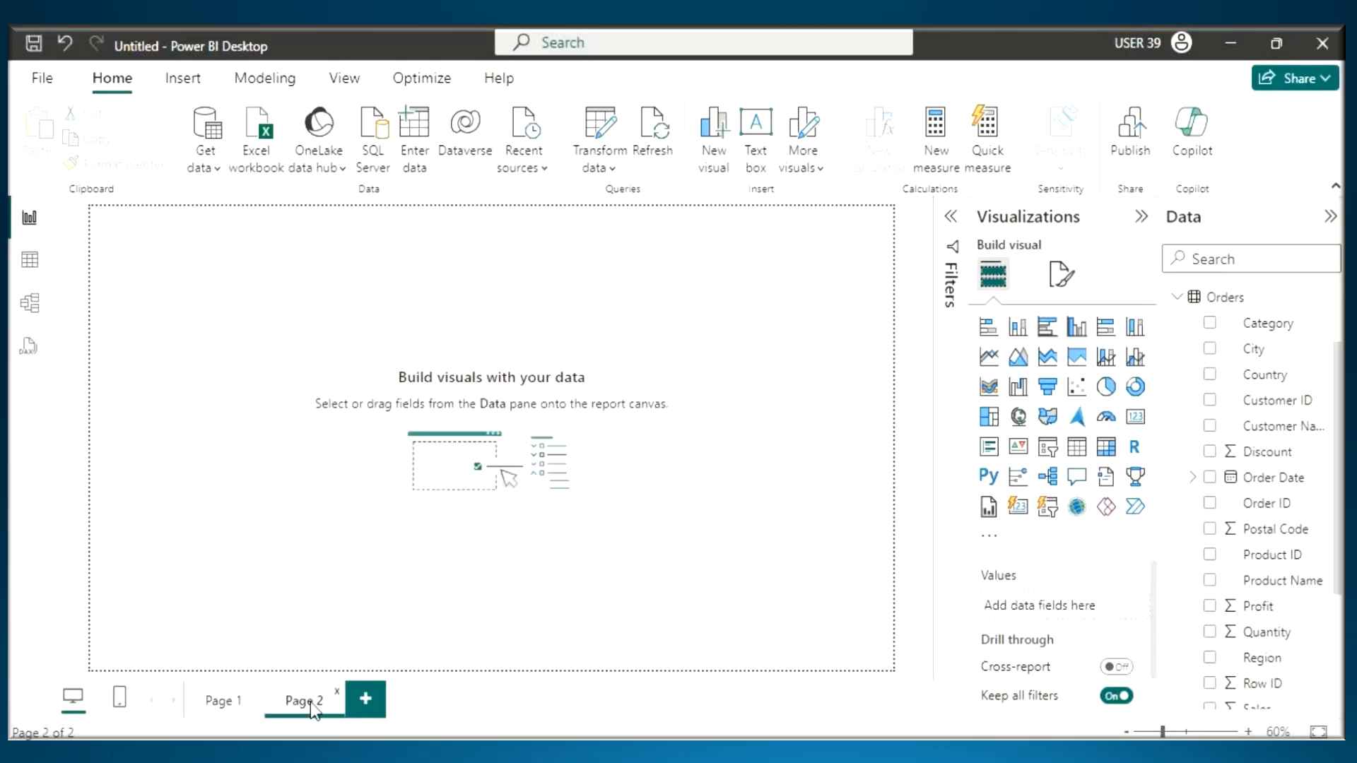
right_click(313, 709)
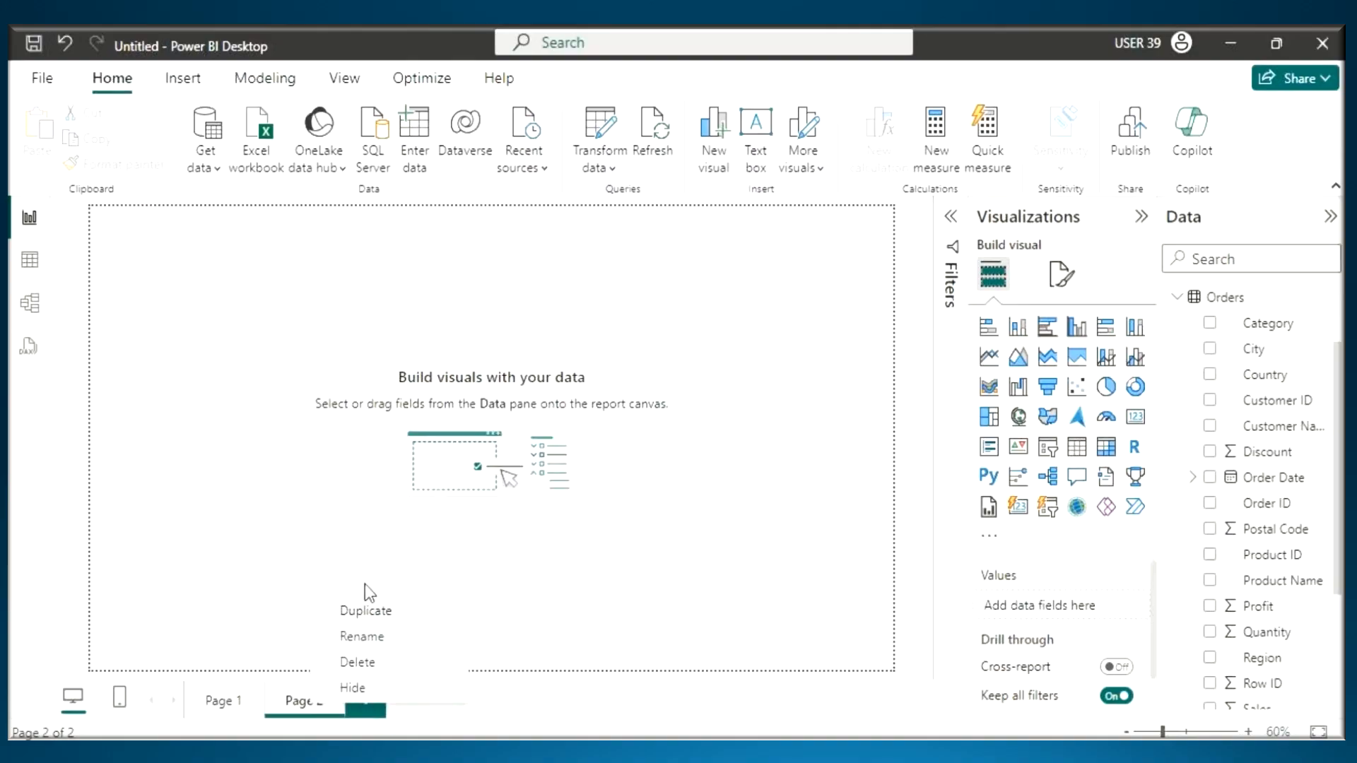
- Return to the Notepad notes and complete the item 7 heading as "Pages Section"
left_click(799, 749)
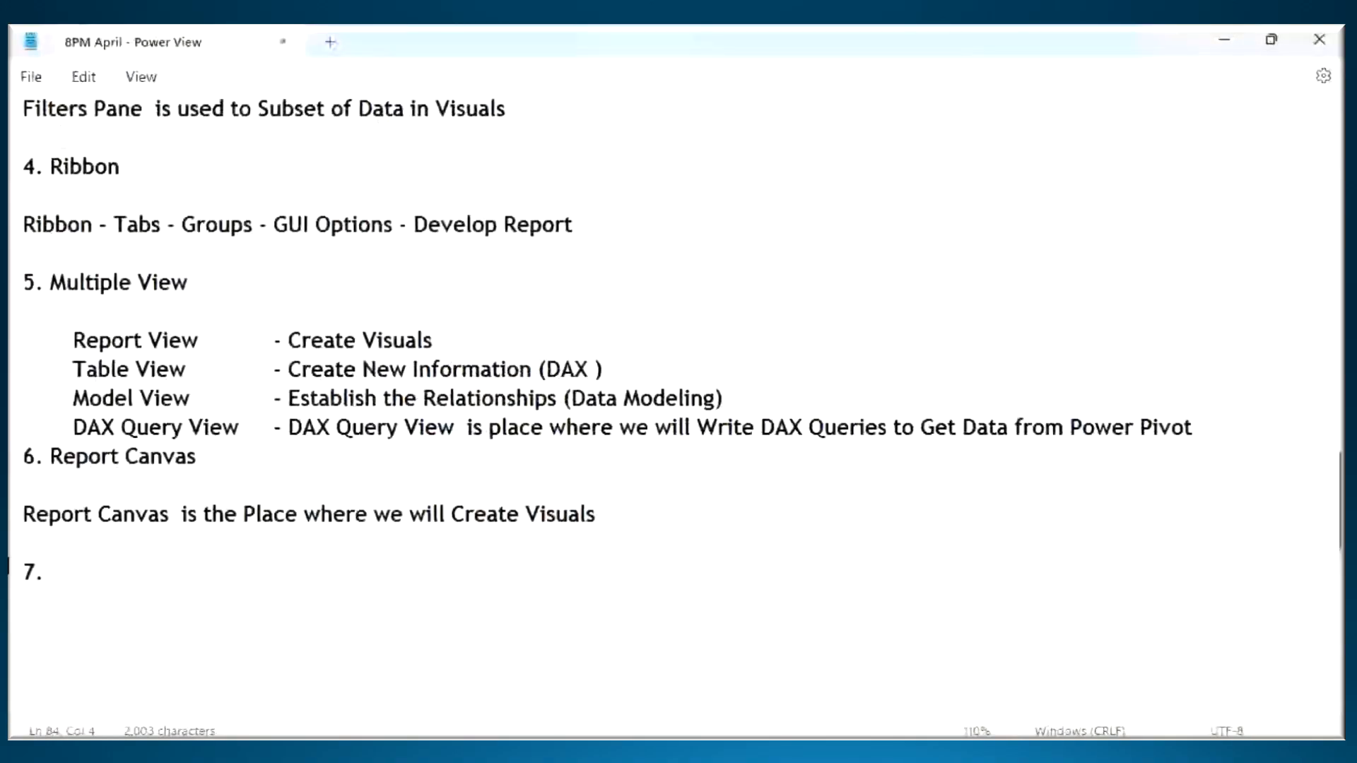
type("Pages ")
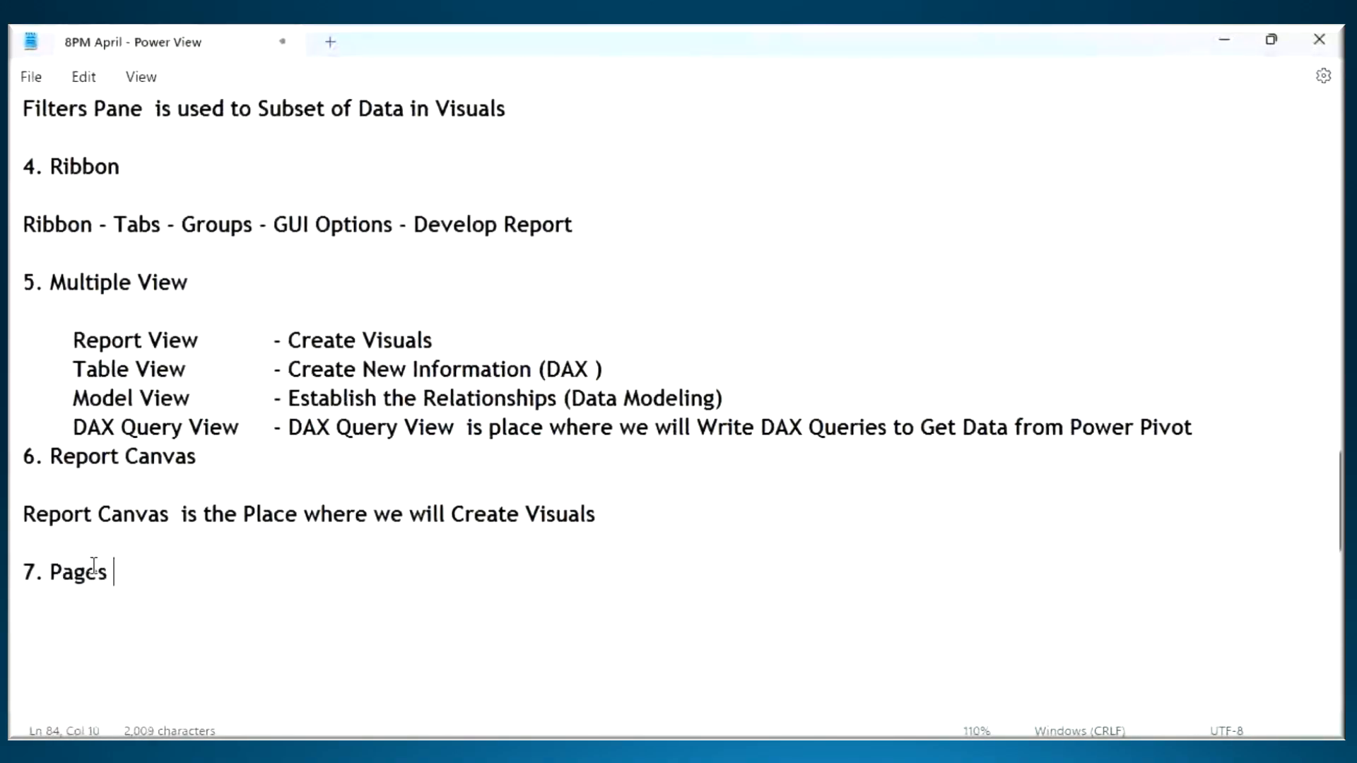
type("Section")
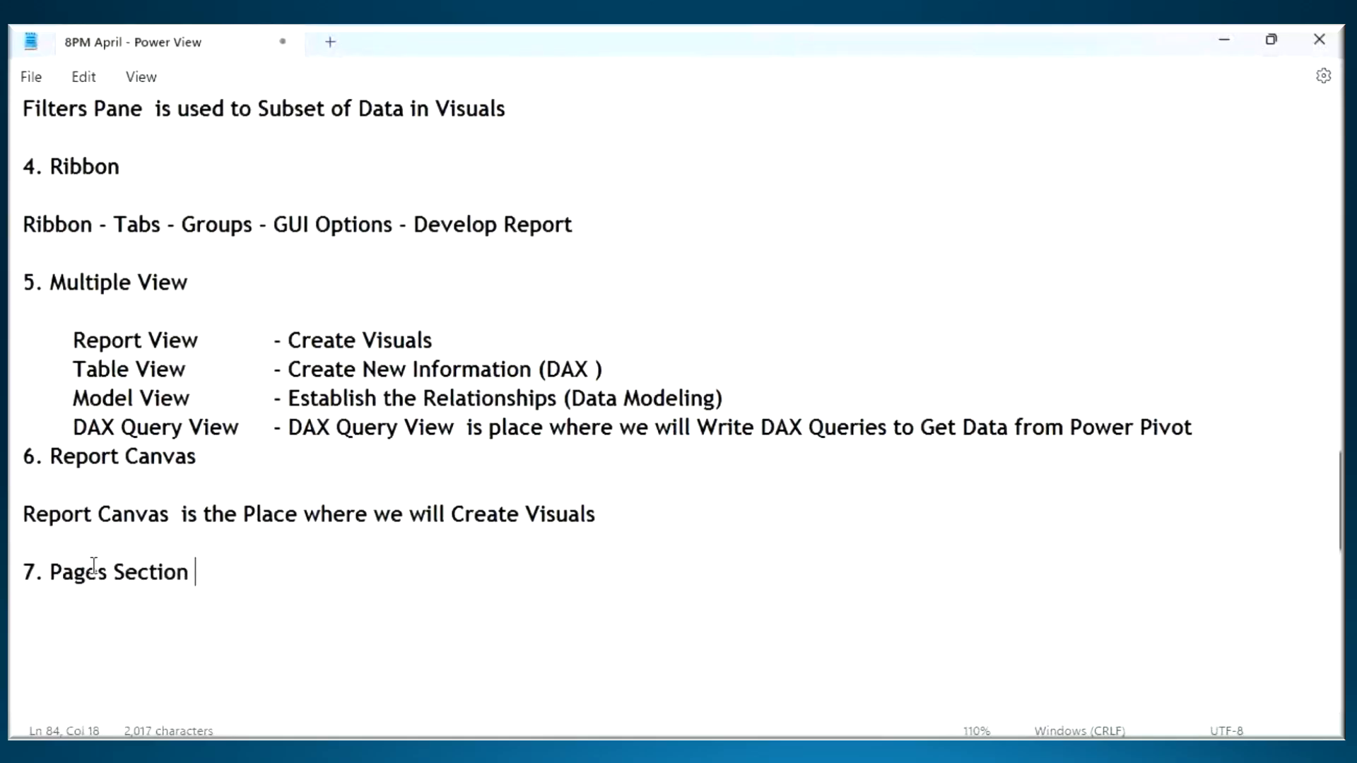
- Start the description below the Pages Section heading with "Using Pages Section we will Add Page , Delete ,"
left_click_drag(192, 574, 58, 588)
key("ctrl+c")
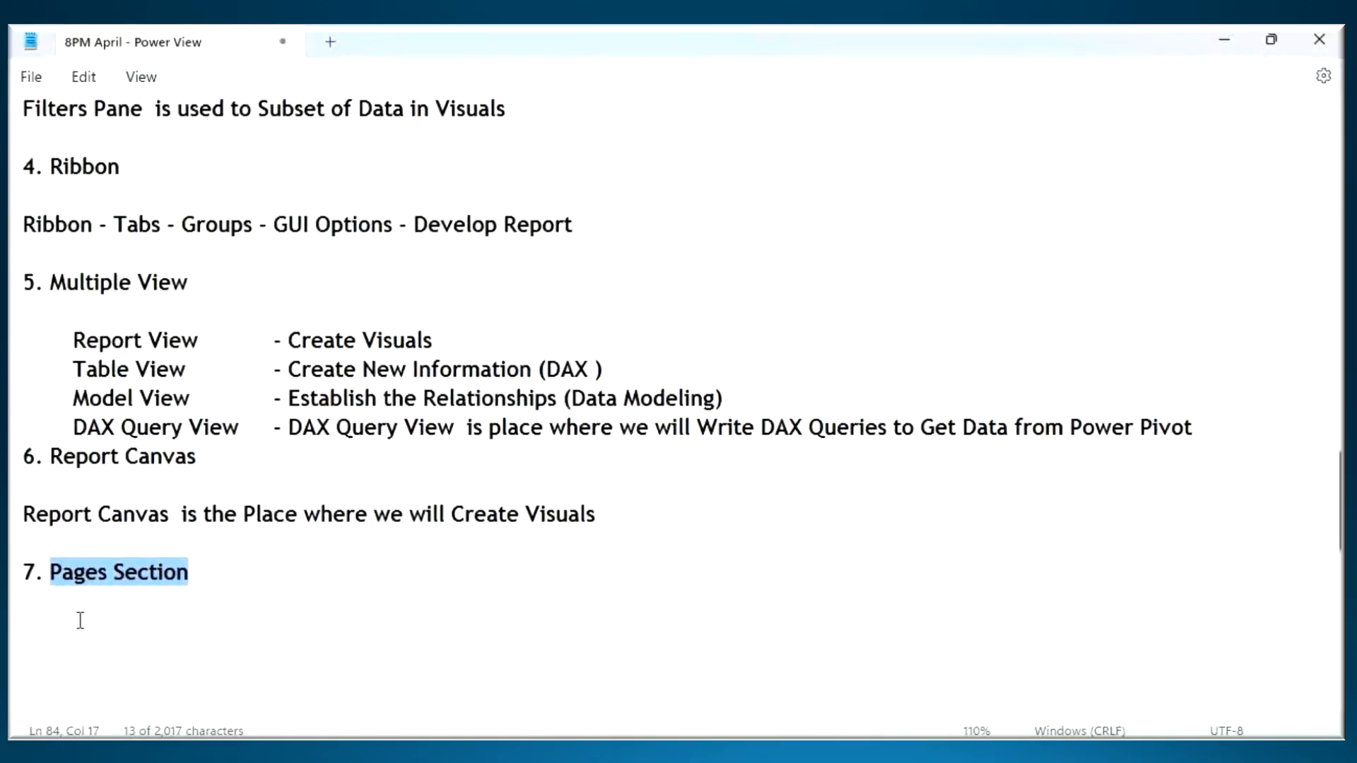
left_click(79, 620)
type("saing")
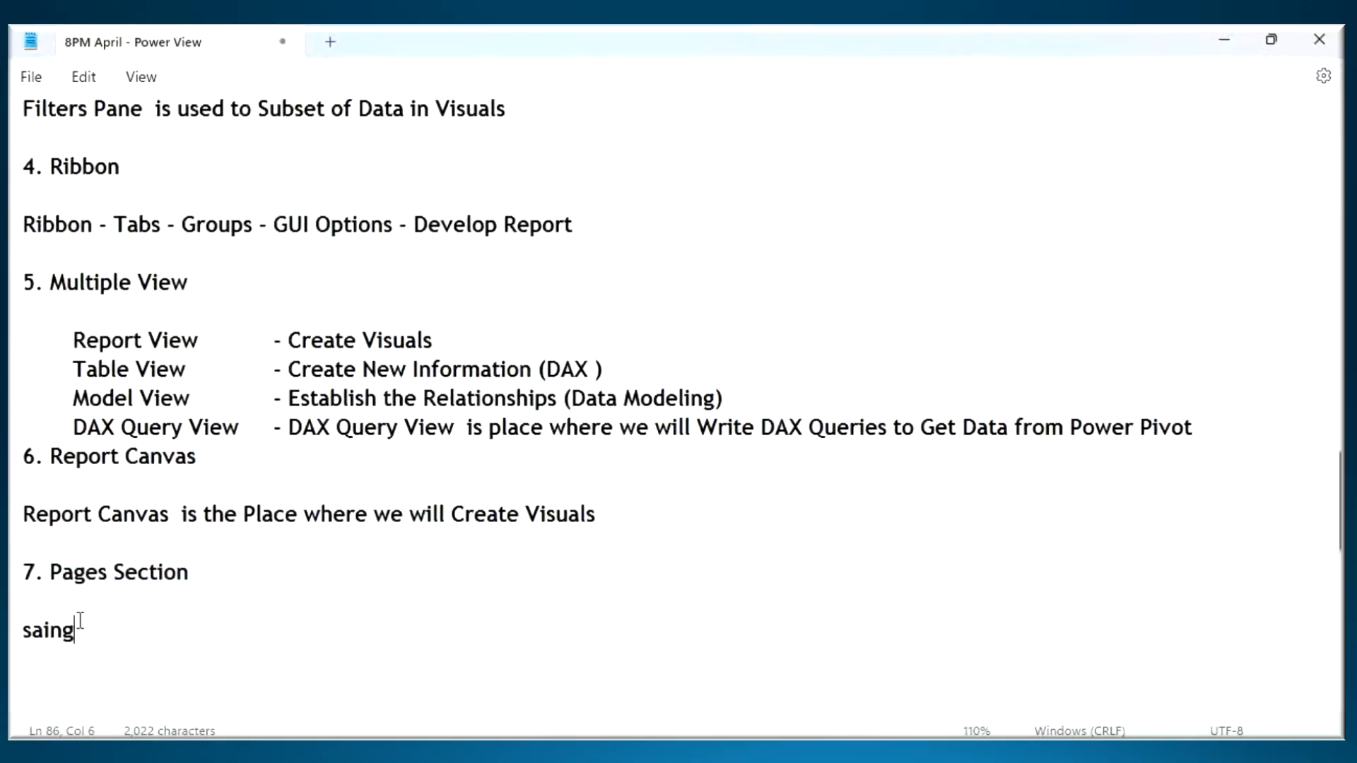
key("BackSpace")
key("BackSpace")
key("BackSpace")
key("BackSpace")
key("BackSpace")
type("Using")
key("ctrl+v")
type("we wi")
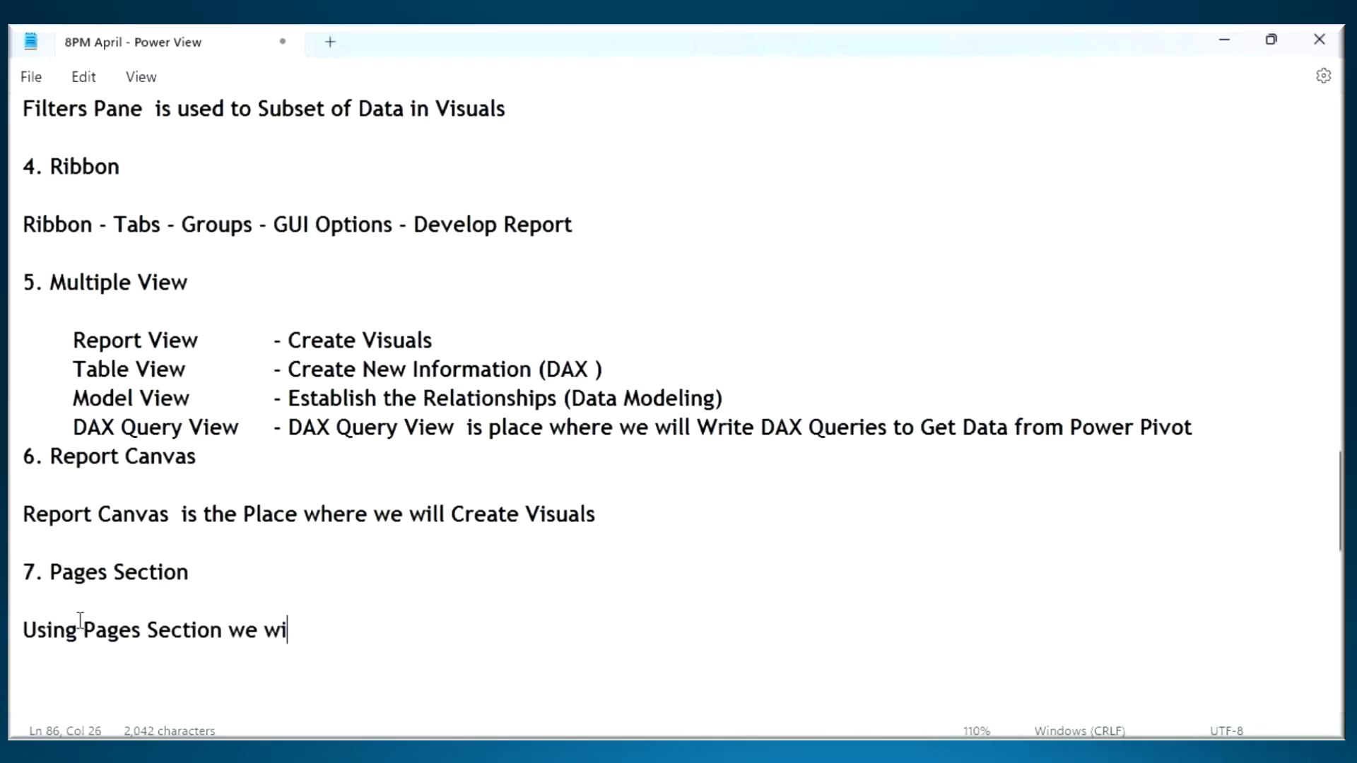
type("ll Add Pge")
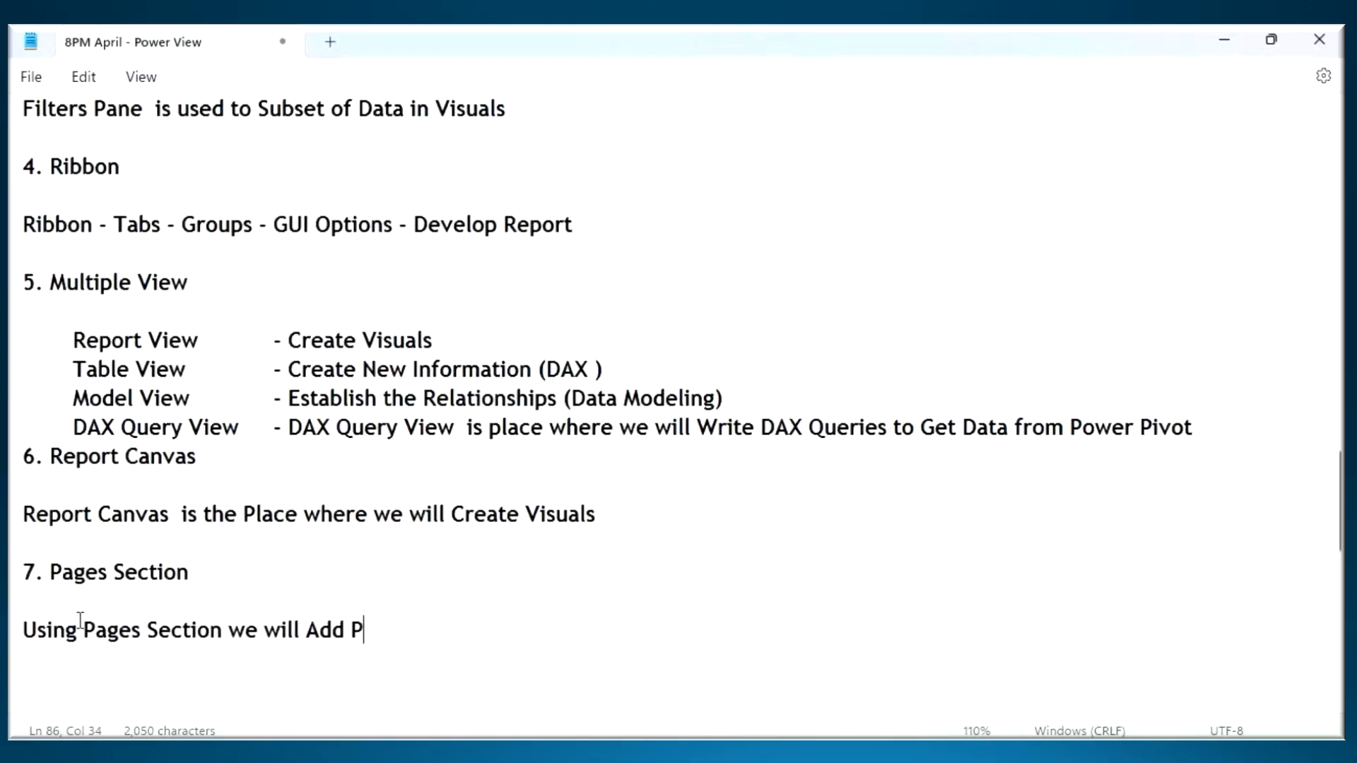
key("BackSpace")
key("BackSpace")
type("age , Delete ,")
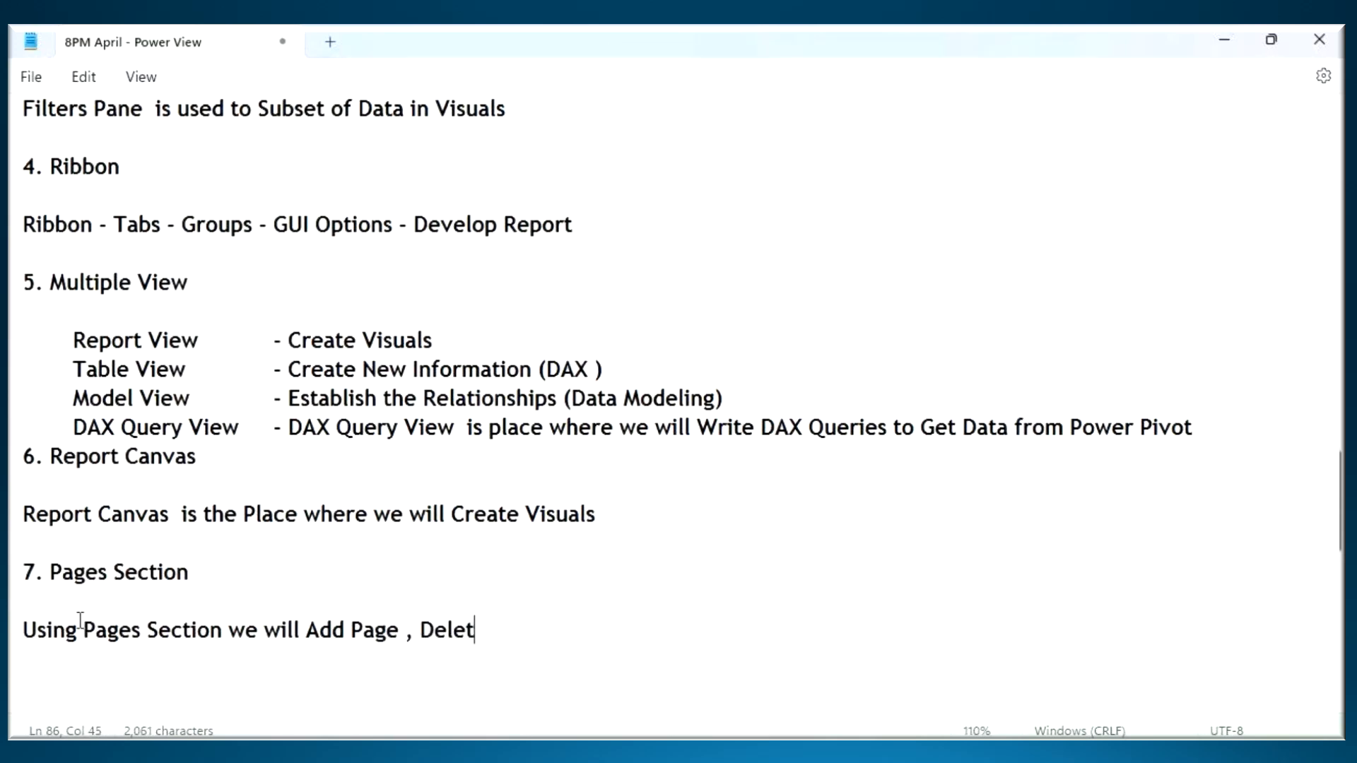
- Complete the Pages Section description with "Rename , Duplicate & Hide the Pages"
type("Remane")
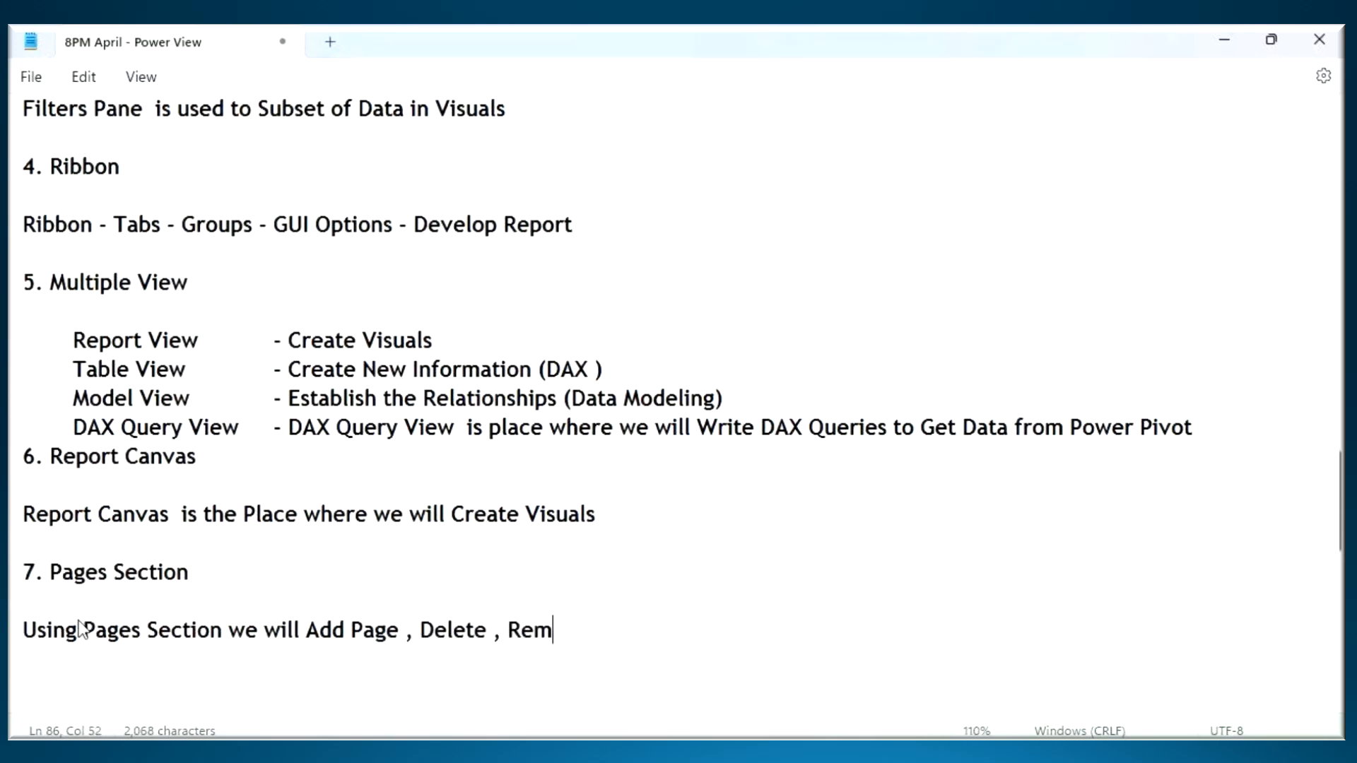
key("BackSpace")
key("BackSpace")
key("BackSpace")
key("BackSpace")
key("BackSpace")
type("name , Du")
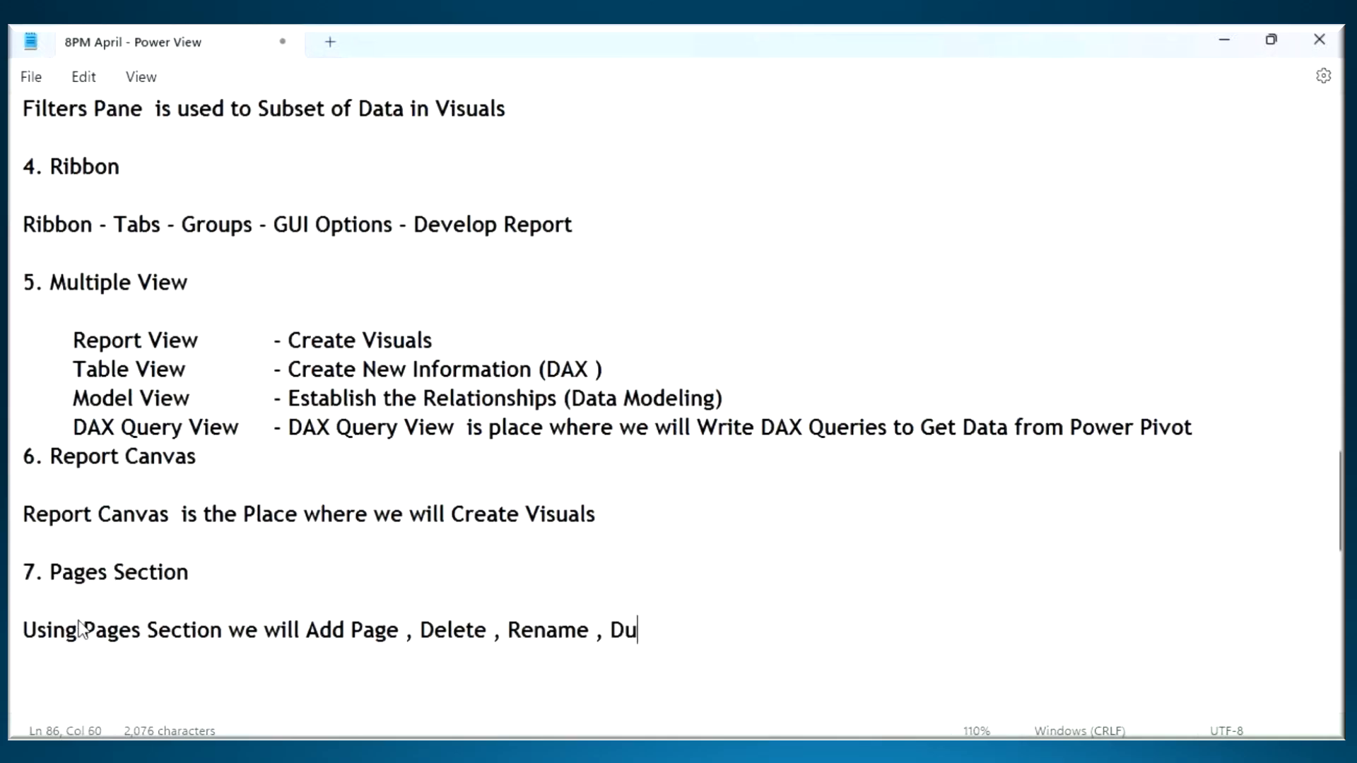
type("plicate ")
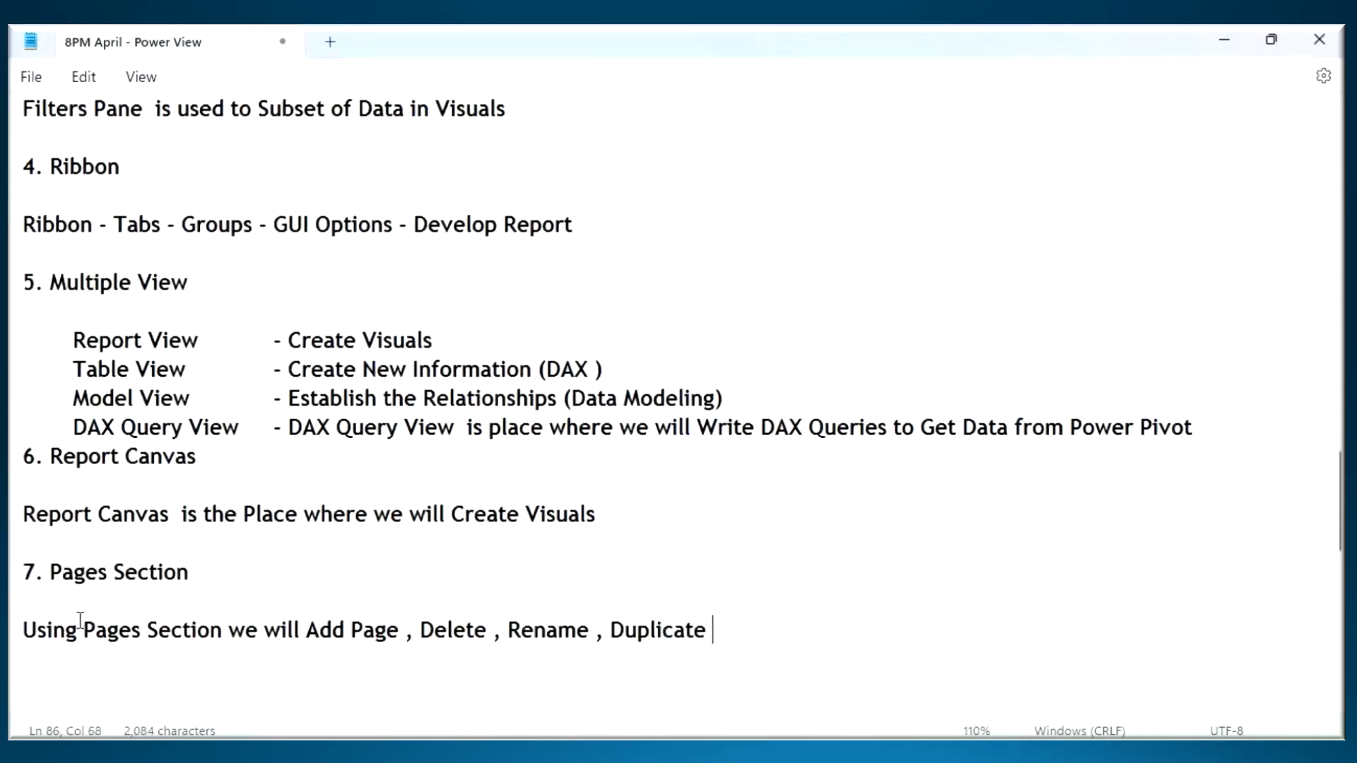
type("& Hide t")
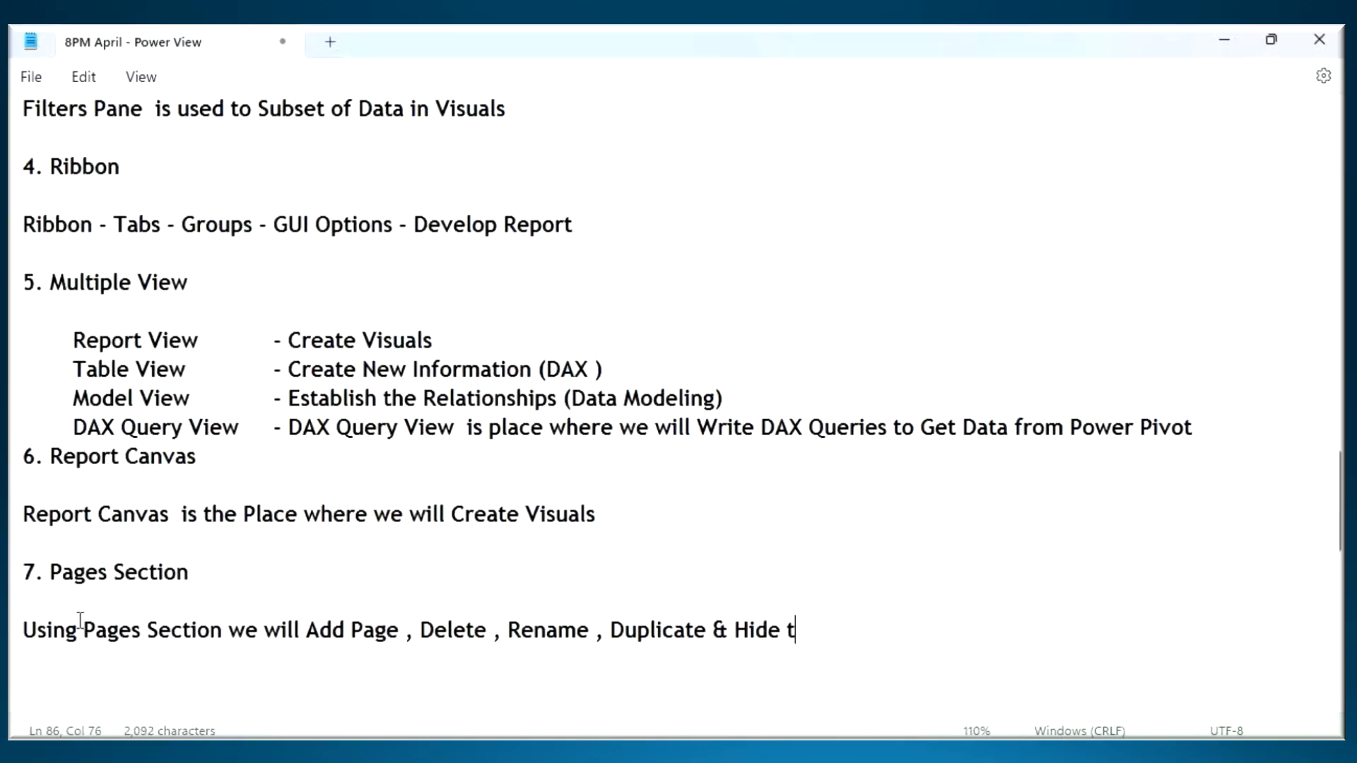
type("he Pages")
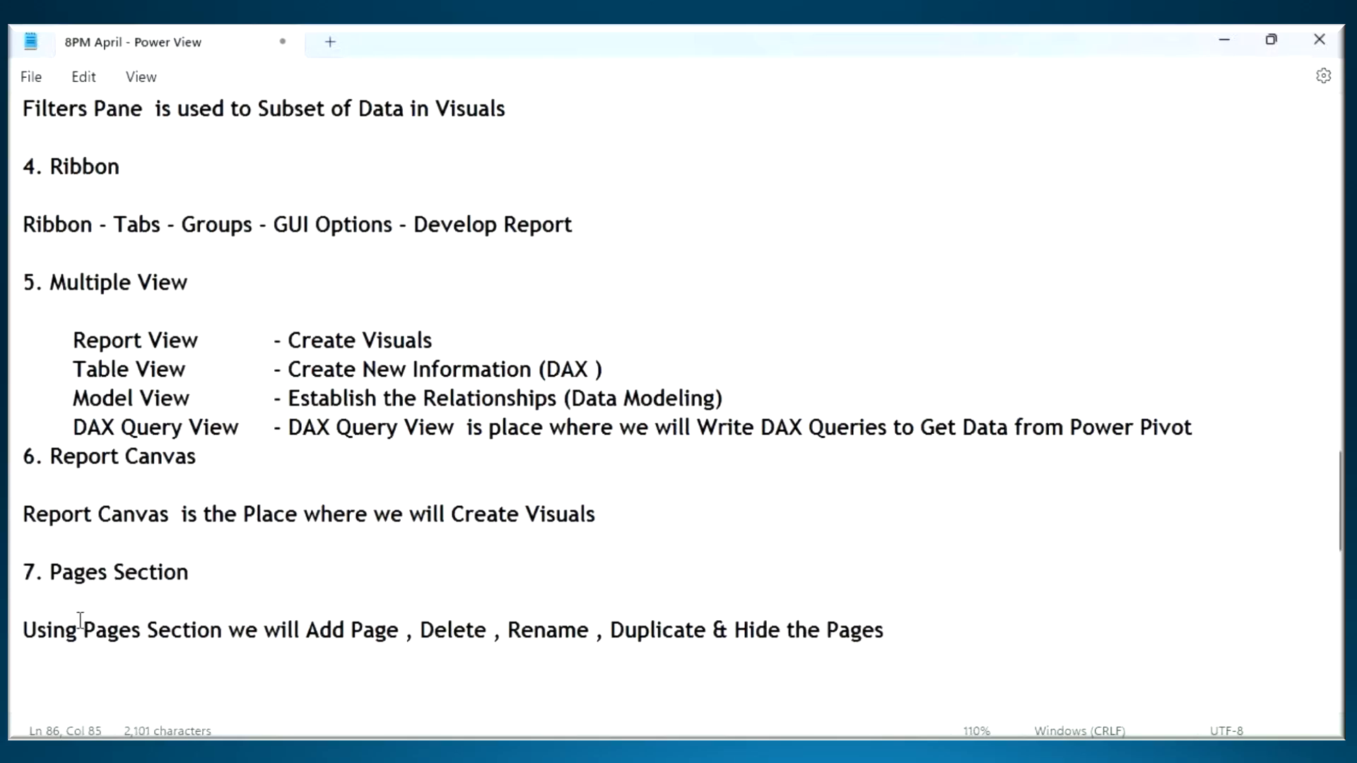
- Review the Pages Section heading and description, look at the report page in Power BI Desktop, and return to the Notepad notes
left_click_drag(746, 640, 638, 639)
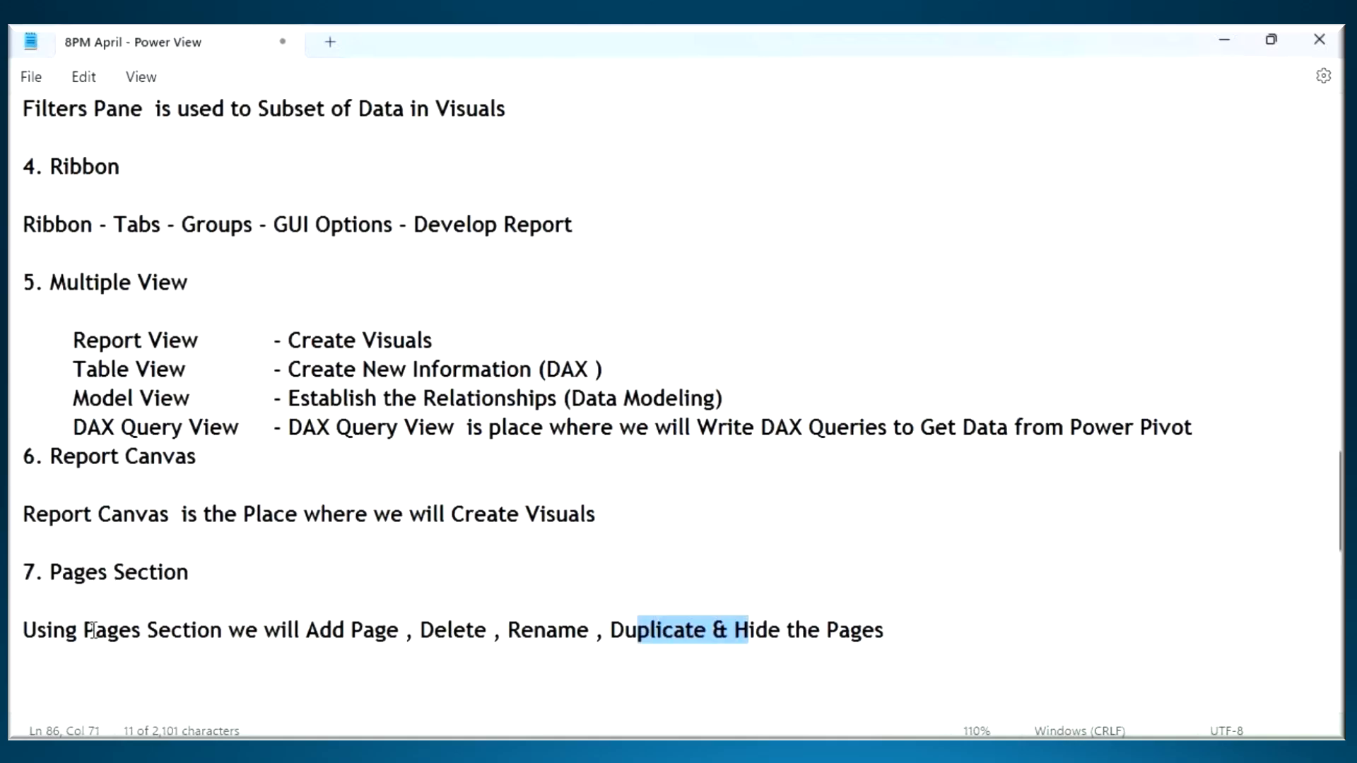
left_click_drag(48, 572, 893, 626)
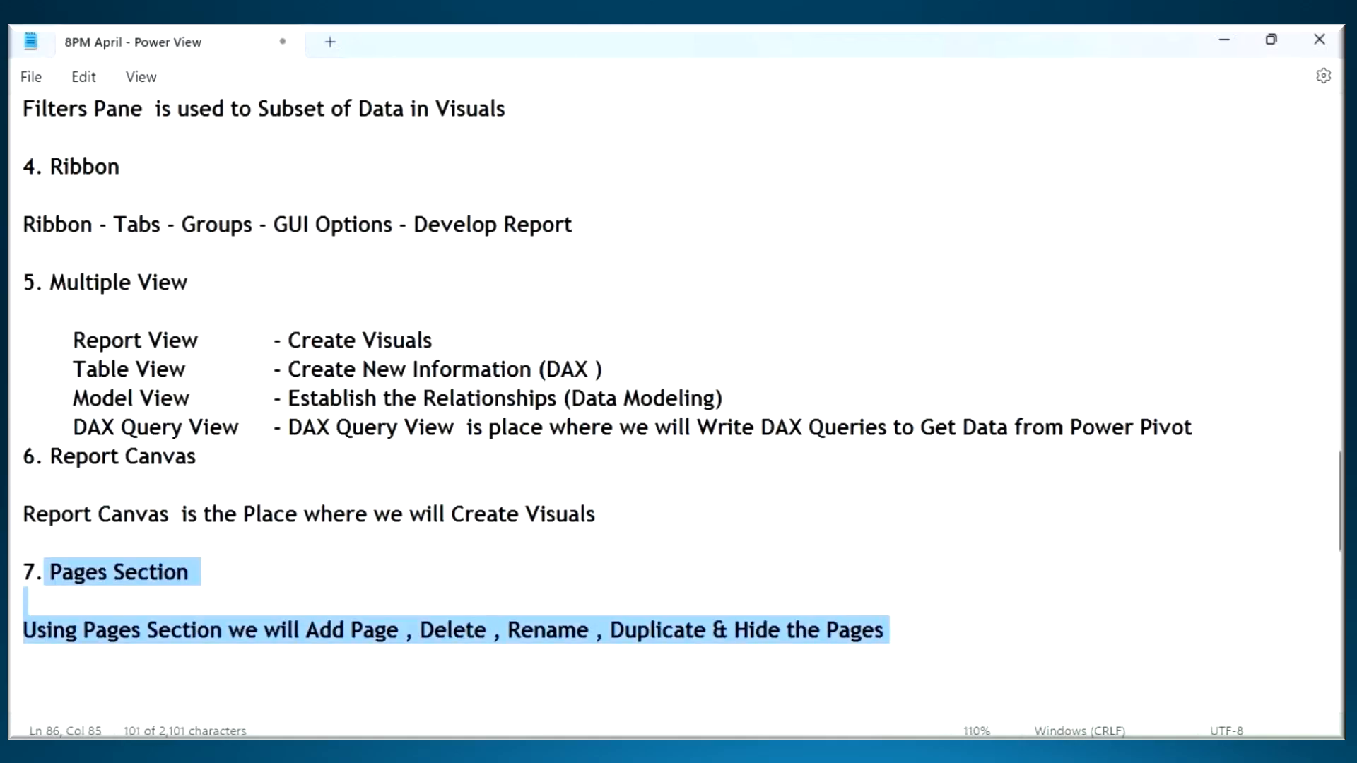
key("alt+Tab")
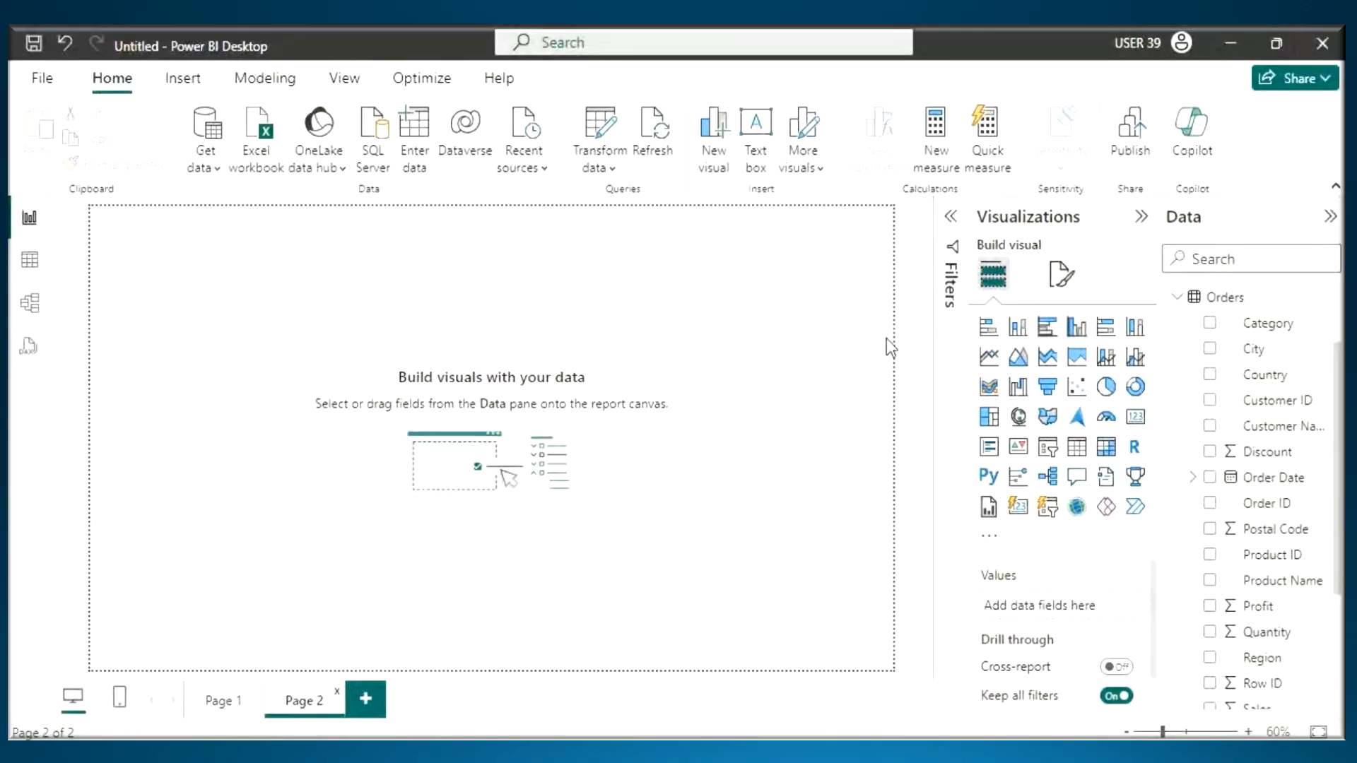
left_click(949, 254)
key("alt+Tab")
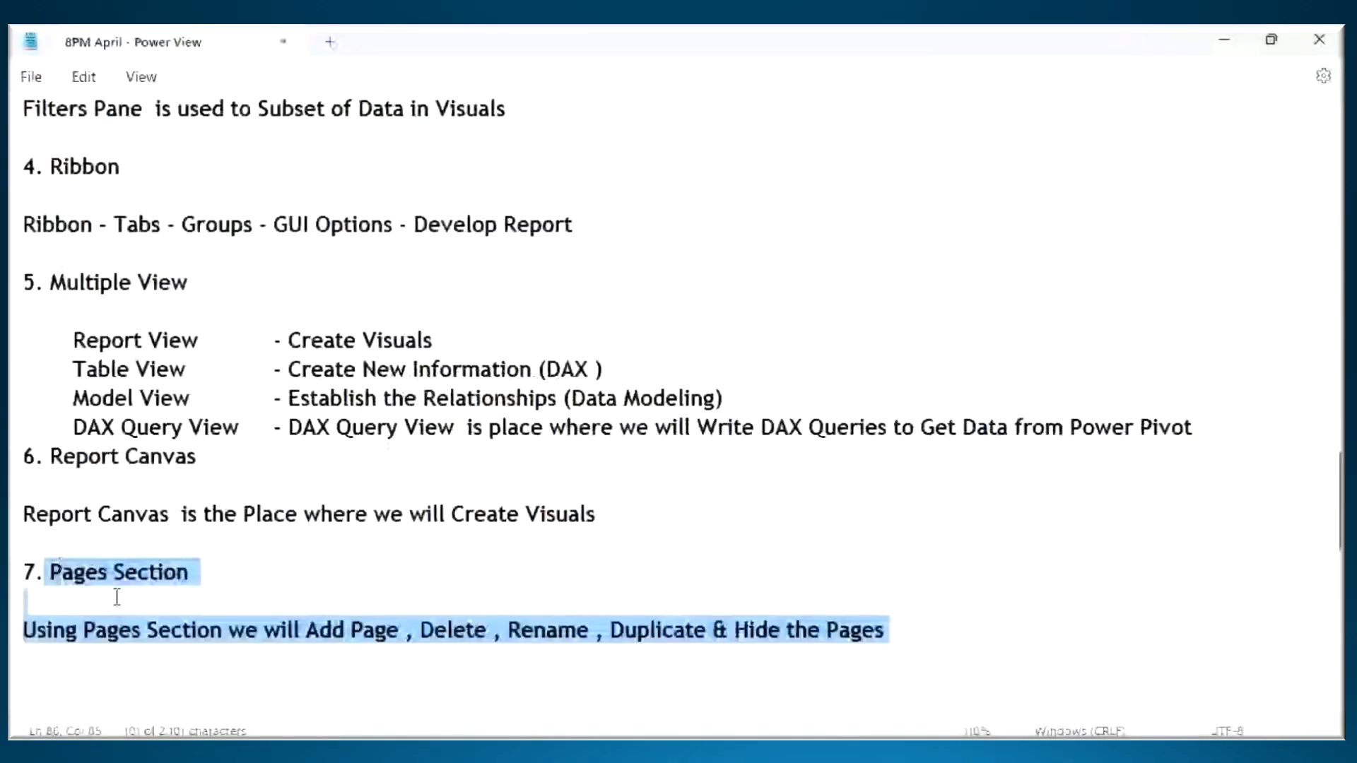
- Review the Pages Section notes and the Class 1 topic lines "Power View Introduction" and "POwer BI Desktop User Interface"
left_click_drag(200, 576, 20, 572)
left_click(210, 654)
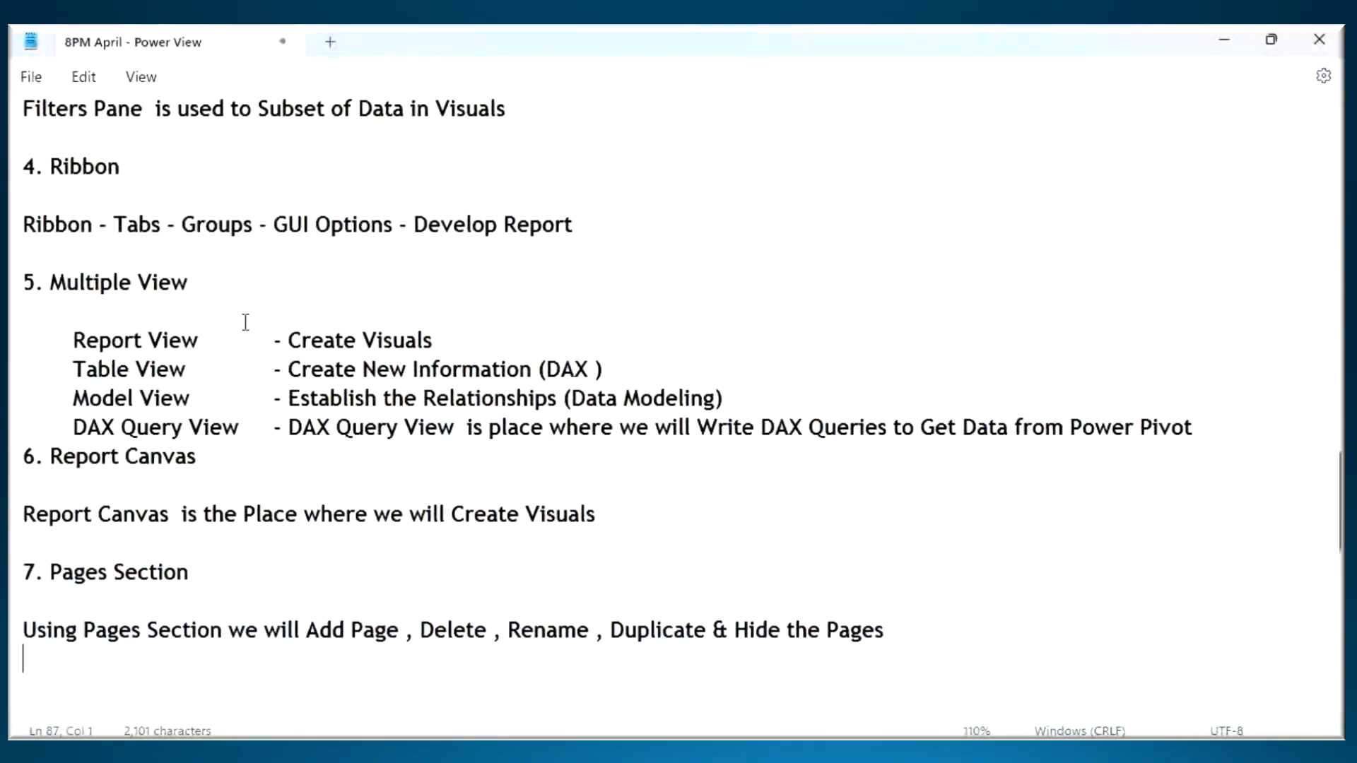
scroll(244, 318, "up", 4)
scroll(220, 287, "up", 15)
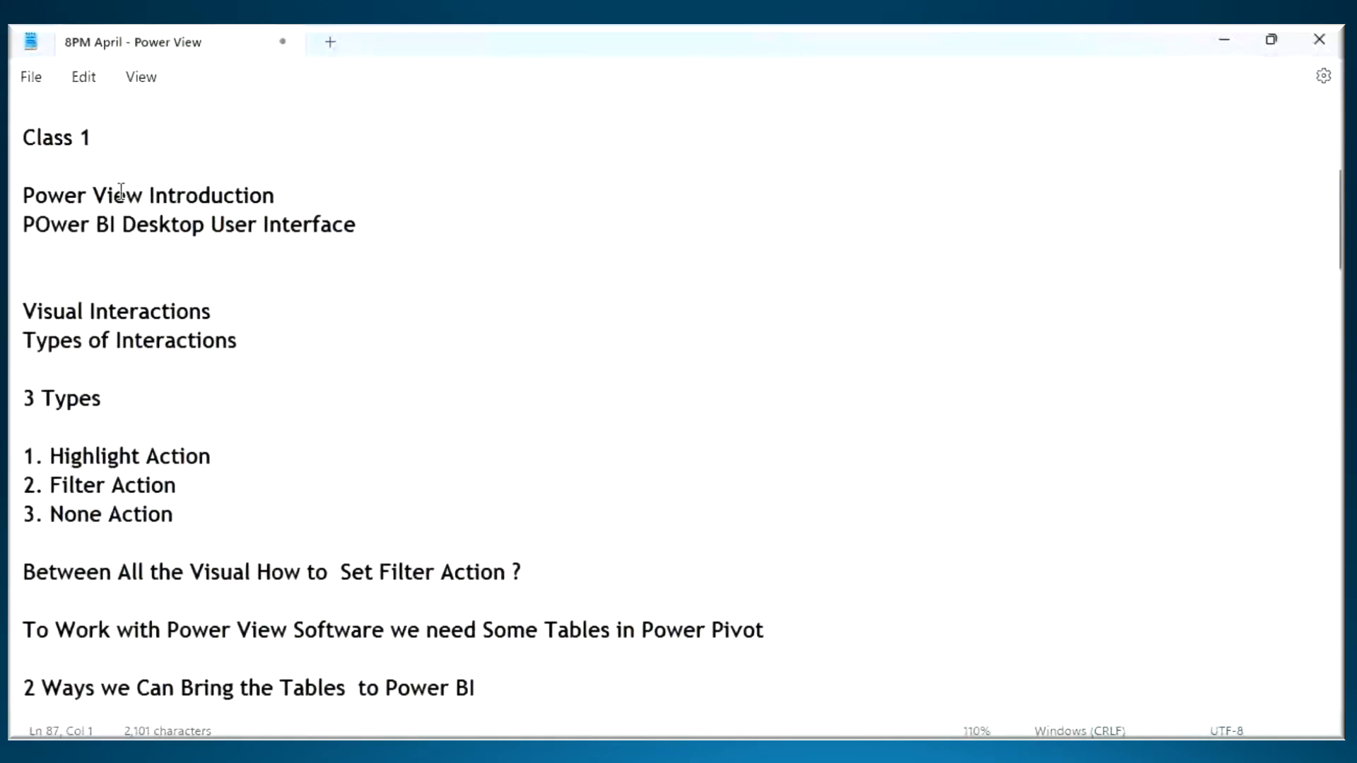
left_click_drag(381, 231, 15, 139)
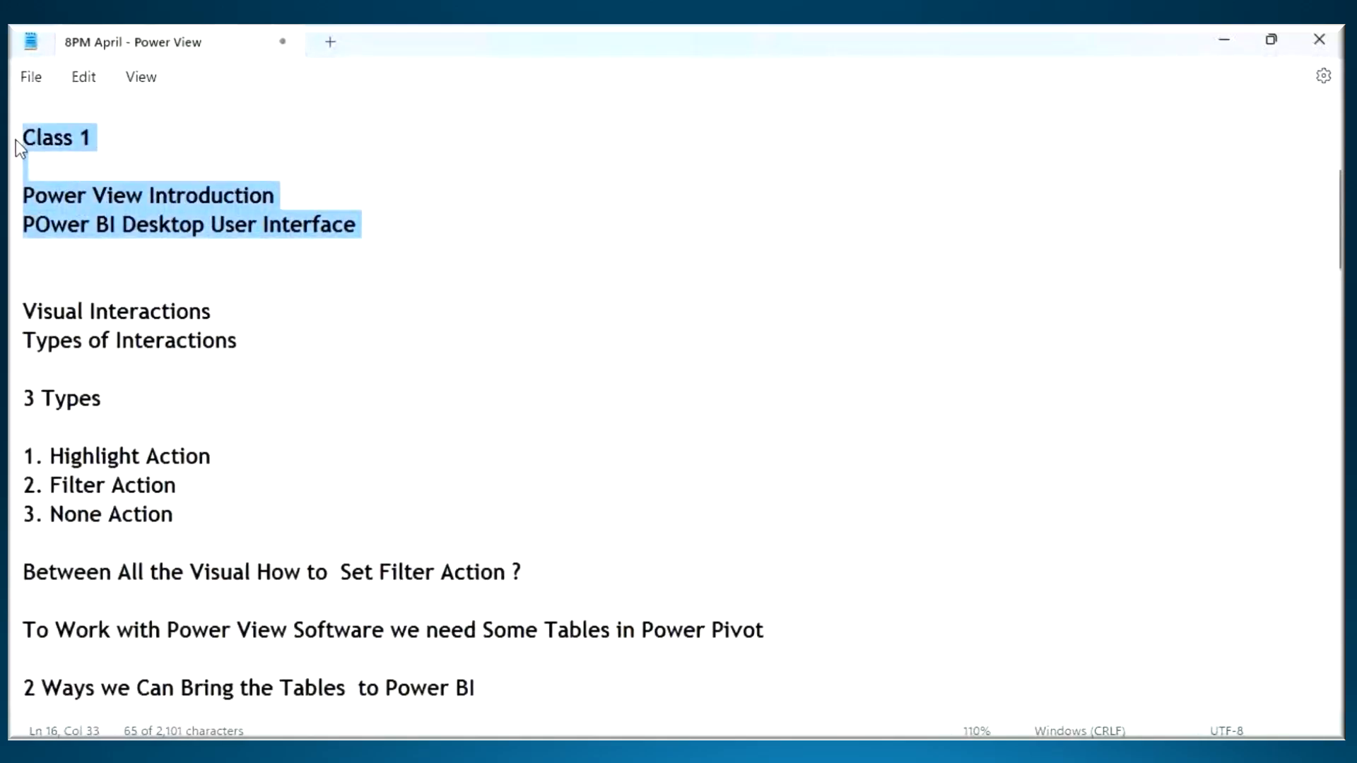
left_click(214, 204)
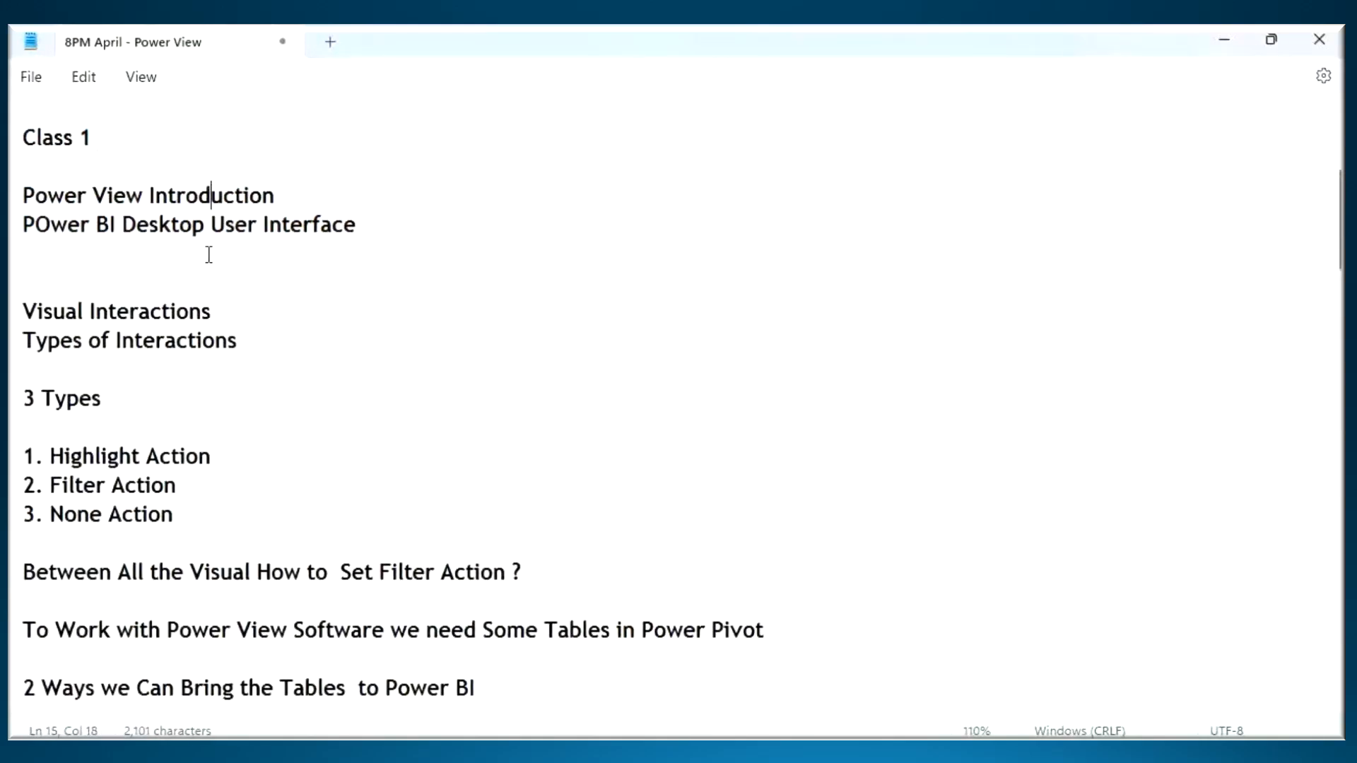
left_click_drag(47, 196, 120, 198)
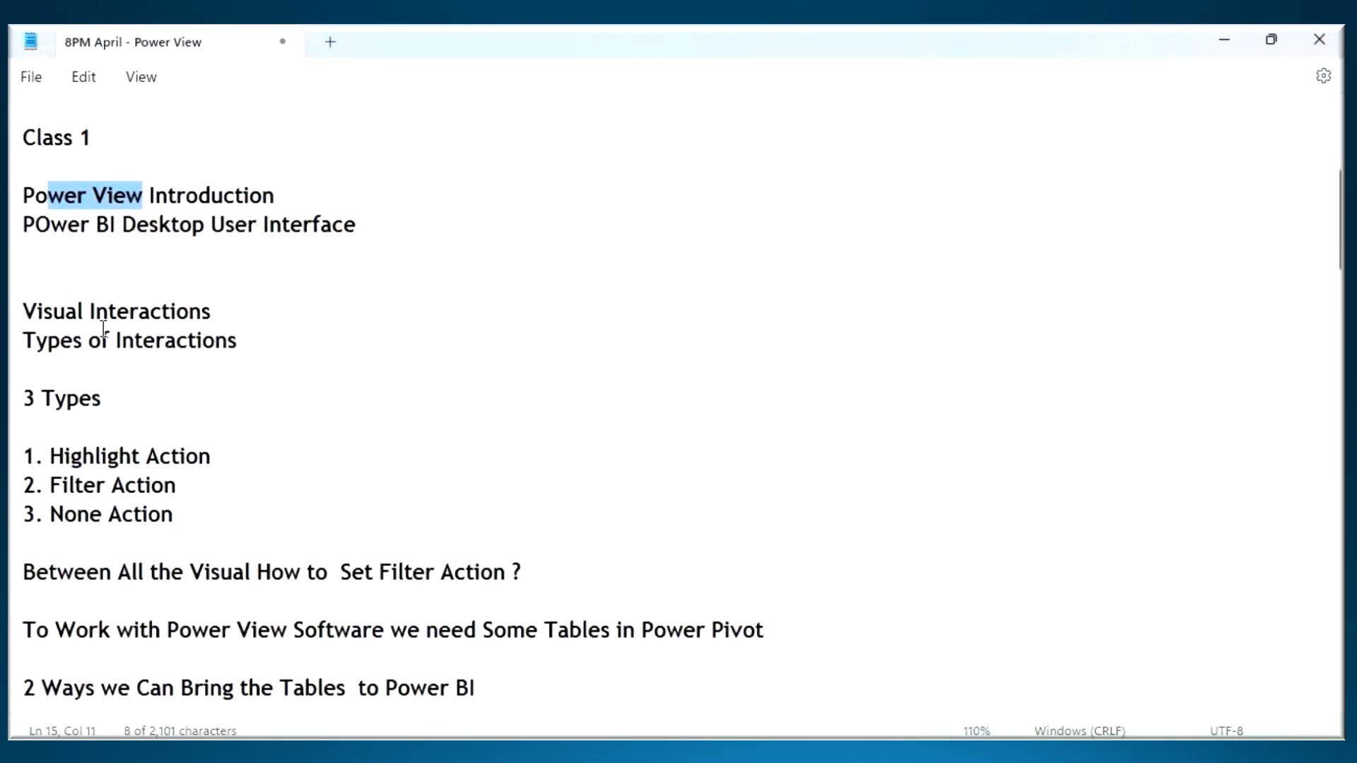
- Copy the notes block from "Visual Interactions" through "Between All the Visual How to Set Filter Action ?"
left_click_drag(24, 311, 662, 652)
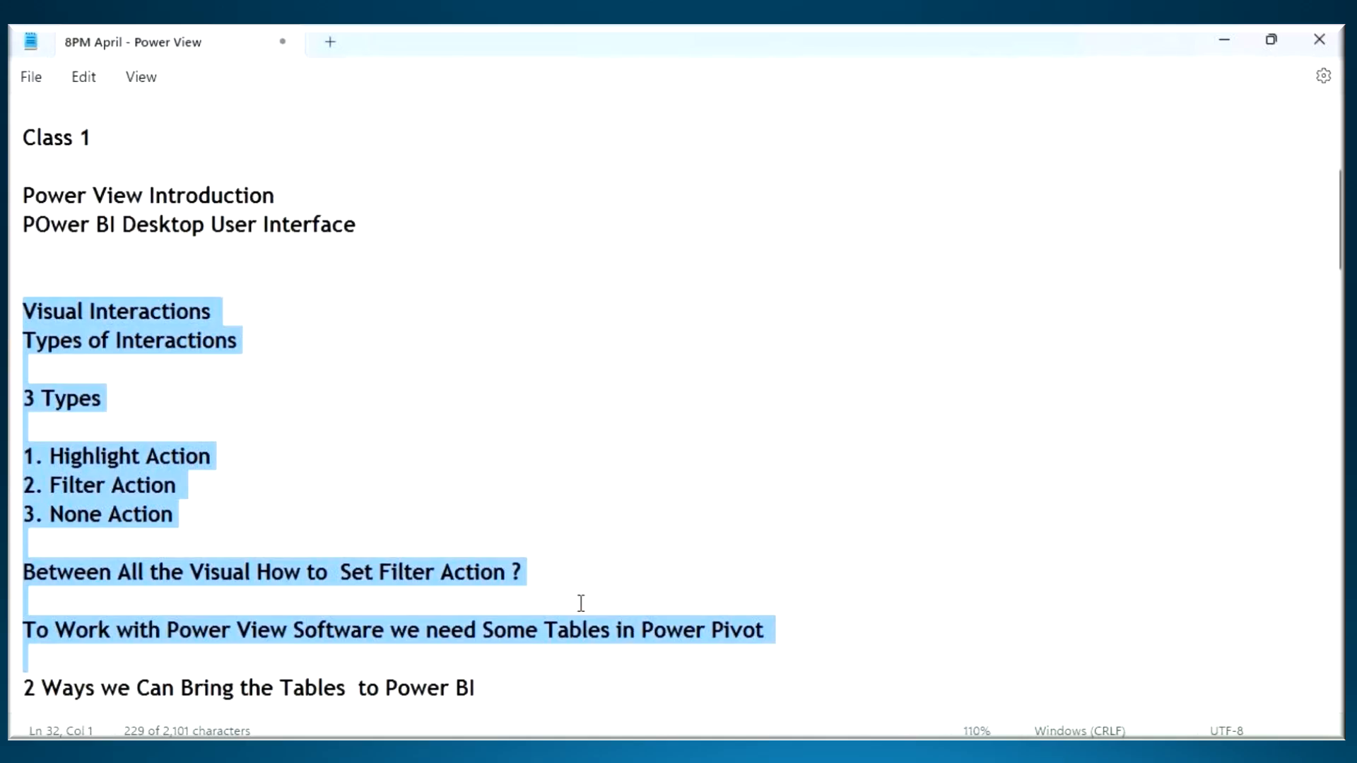
left_click_drag(581, 603, 581, 603)
key("ctrl+c")
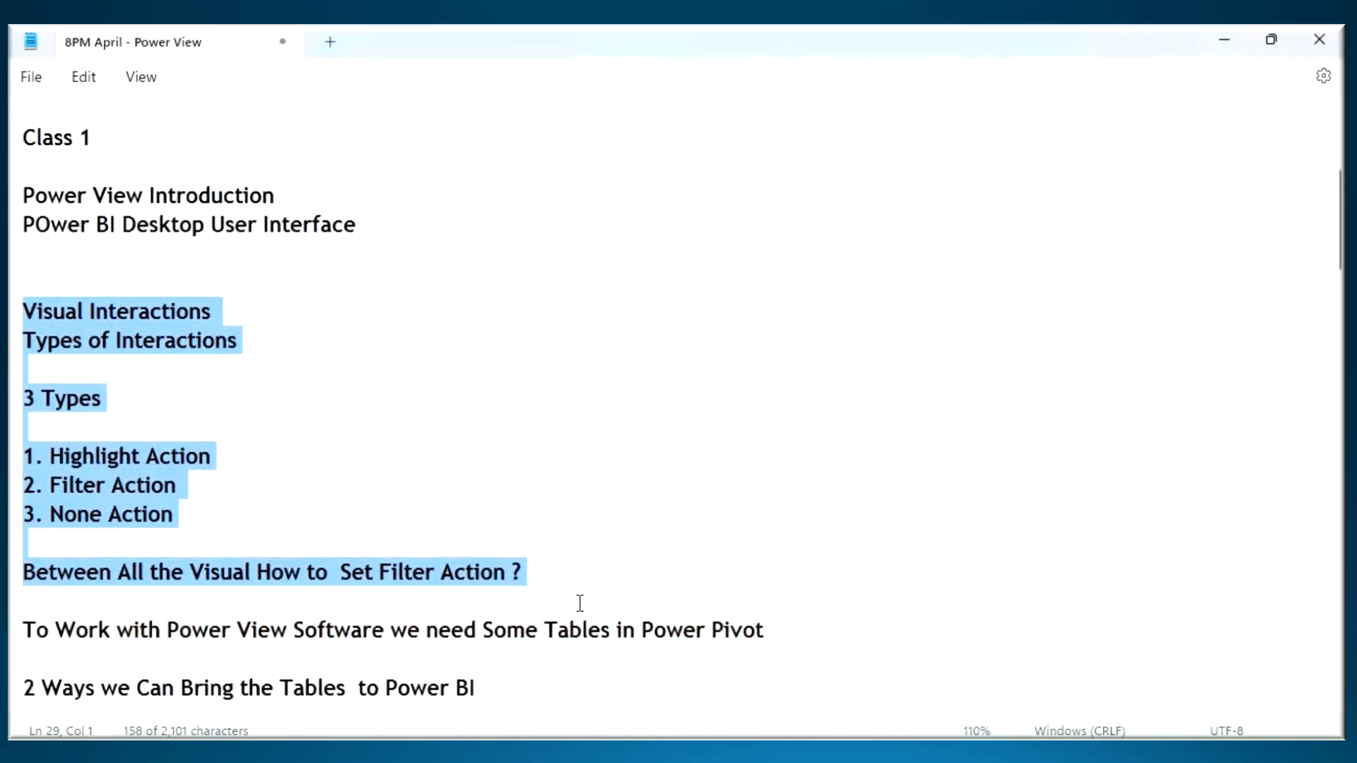
left_click(557, 574)
- Insert a dashed separator line below "Between All the Visual How to Set Filter Action ?" and save the notes
scroll(571, 562, "down", 1)
scroll(572, 562, "down", 1)
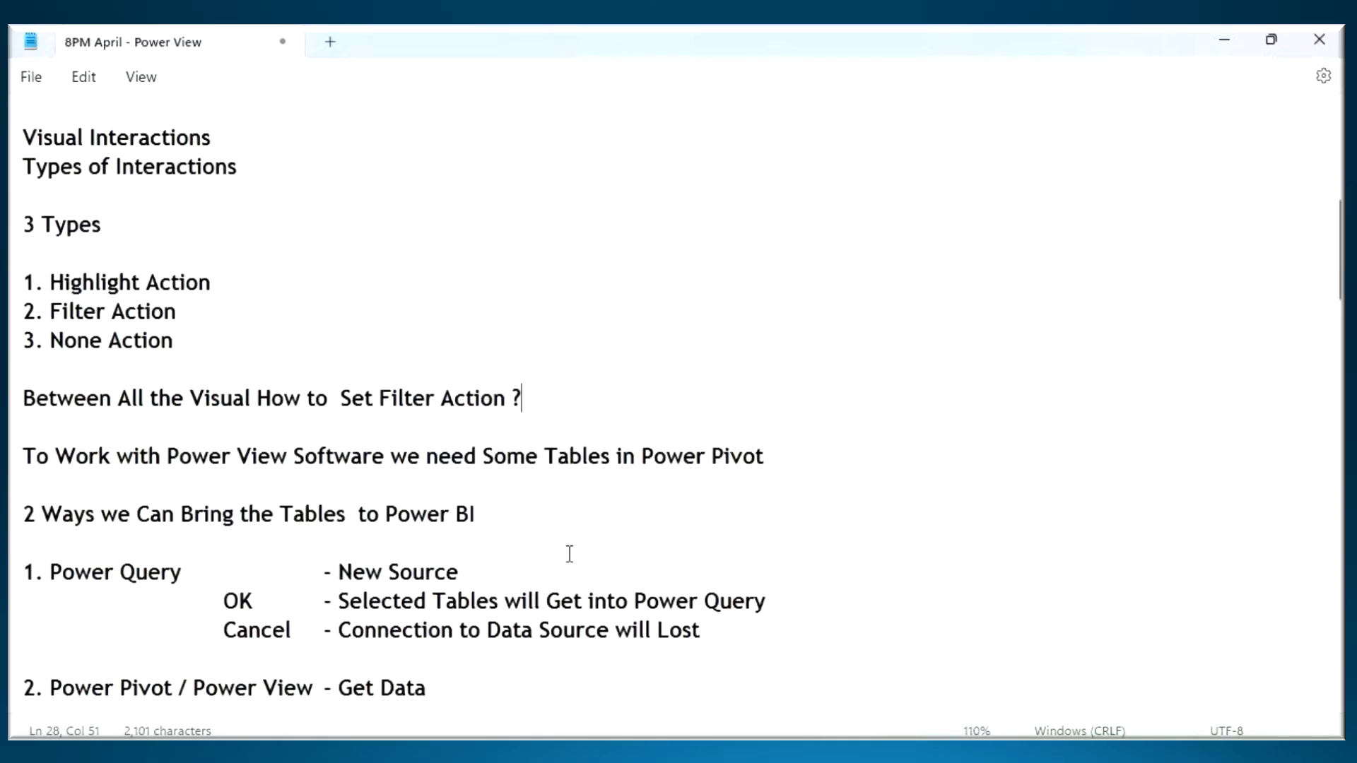
key("Return")
type("-----------------------------")
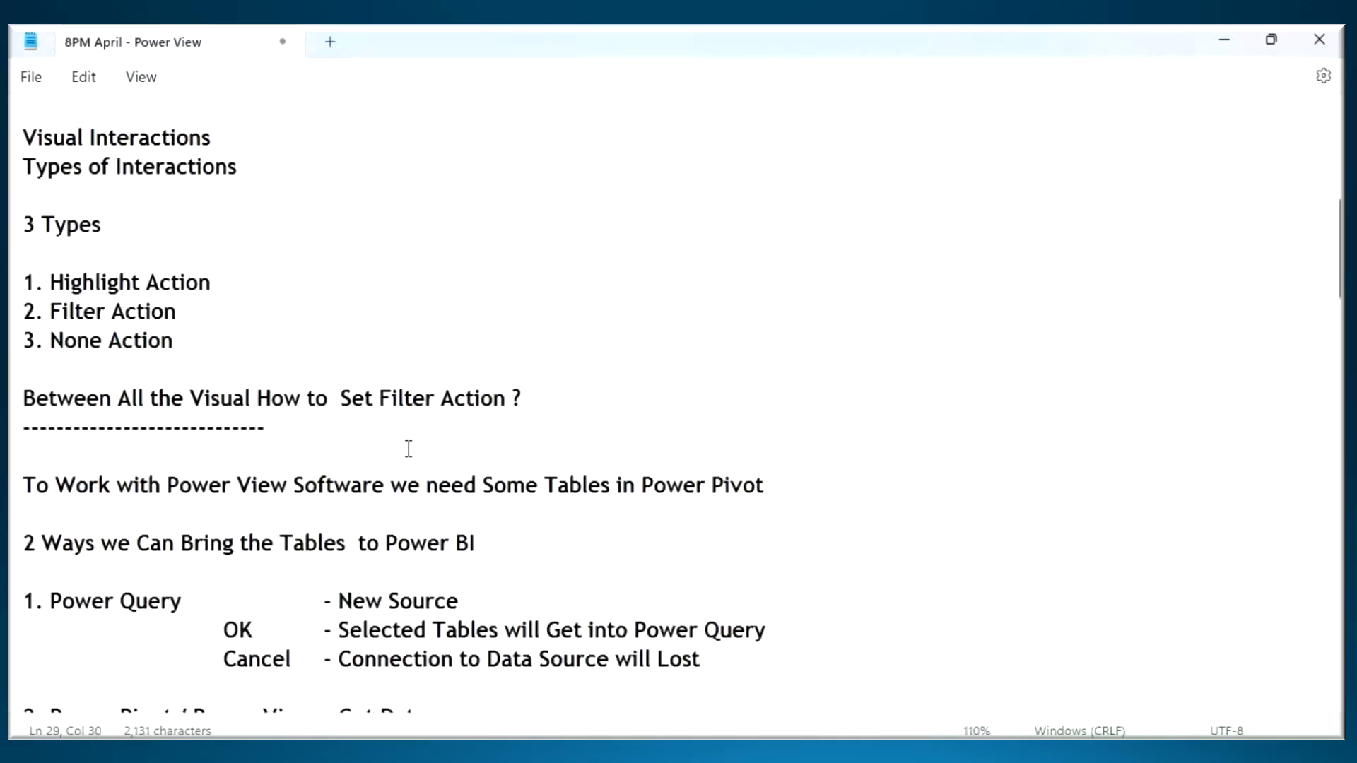
scroll(192, 437, "up", 1)
scroll(228, 382, "up", 3)
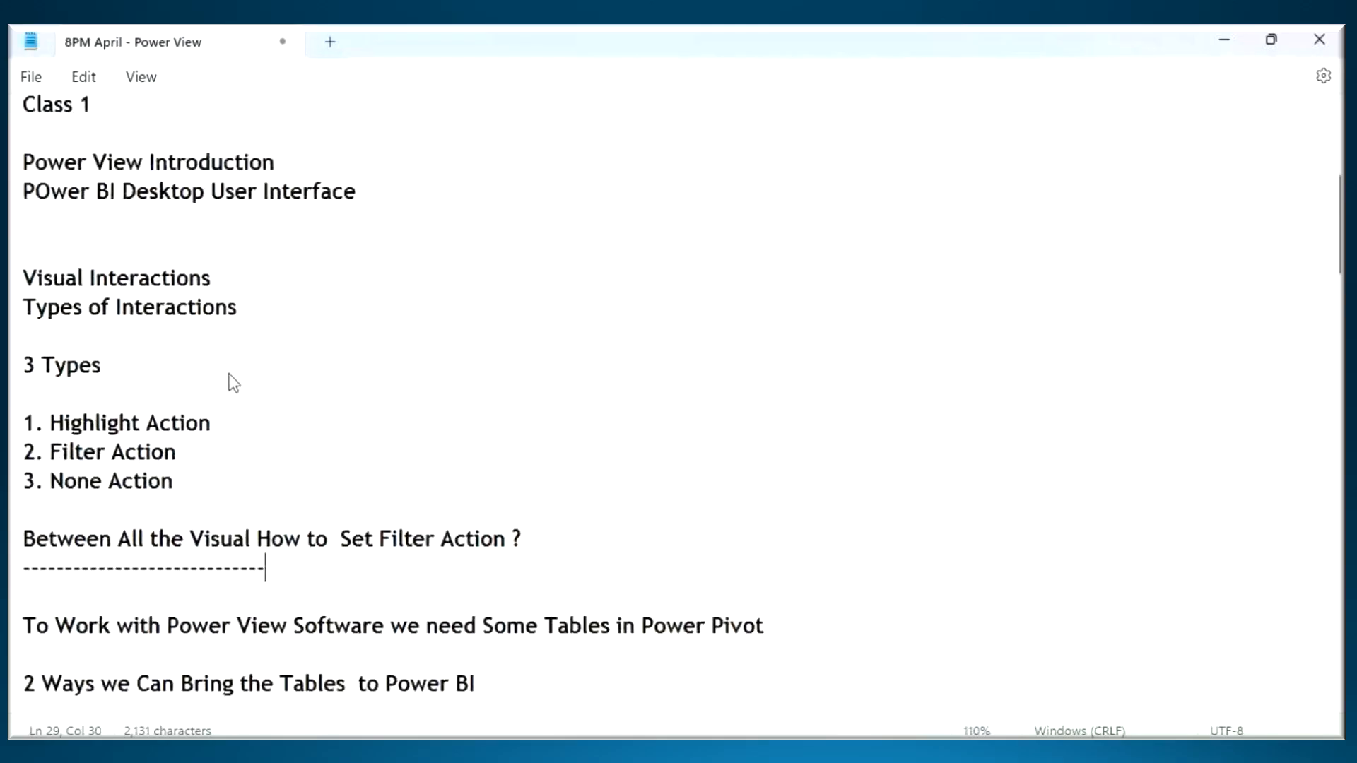
key("ctrl+s")
- Add a dashed line below the Pages Section description and paste the copied Visual Interactions block under it
scroll(318, 370, "down", 10)
scroll(188, 376, "down", 15)
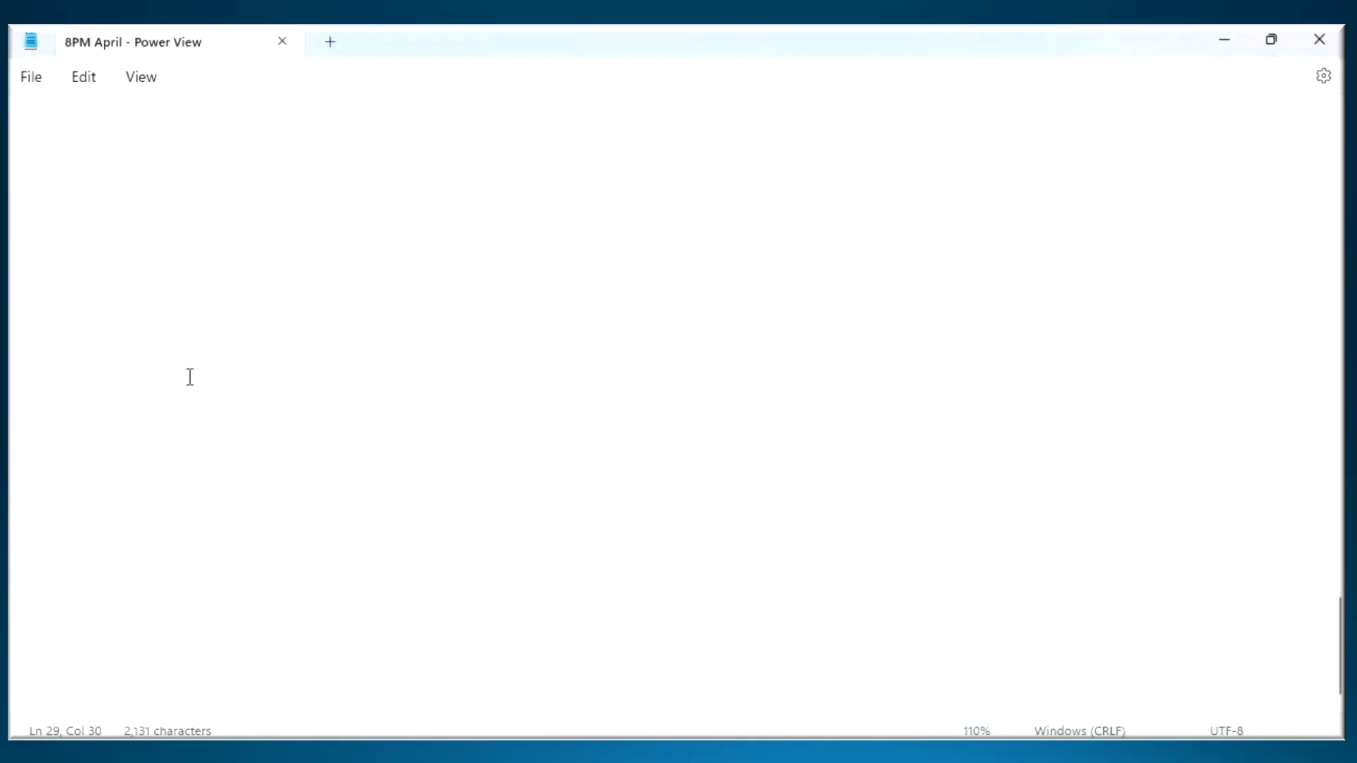
left_click(82, 219)
type("---------")
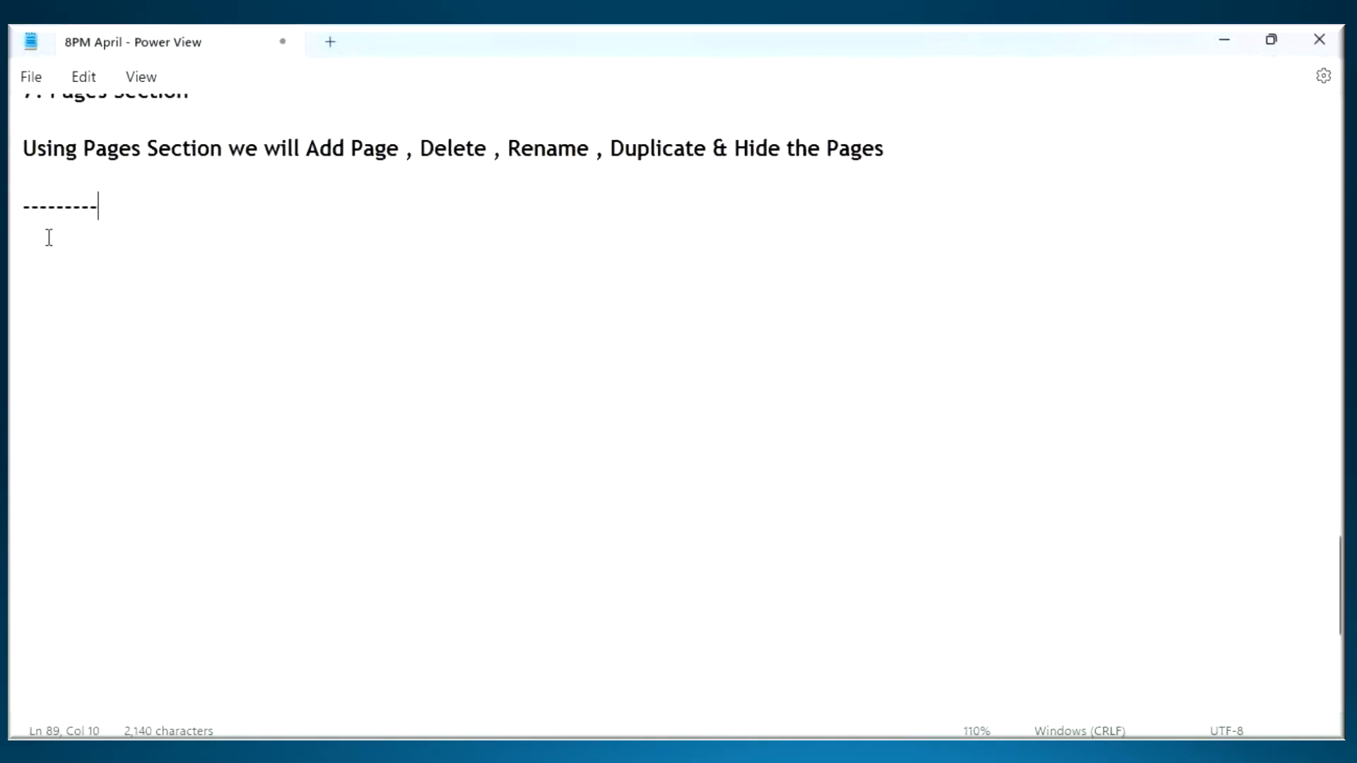
key("Return")
key("ctrl+v")
left_click(122, 238)
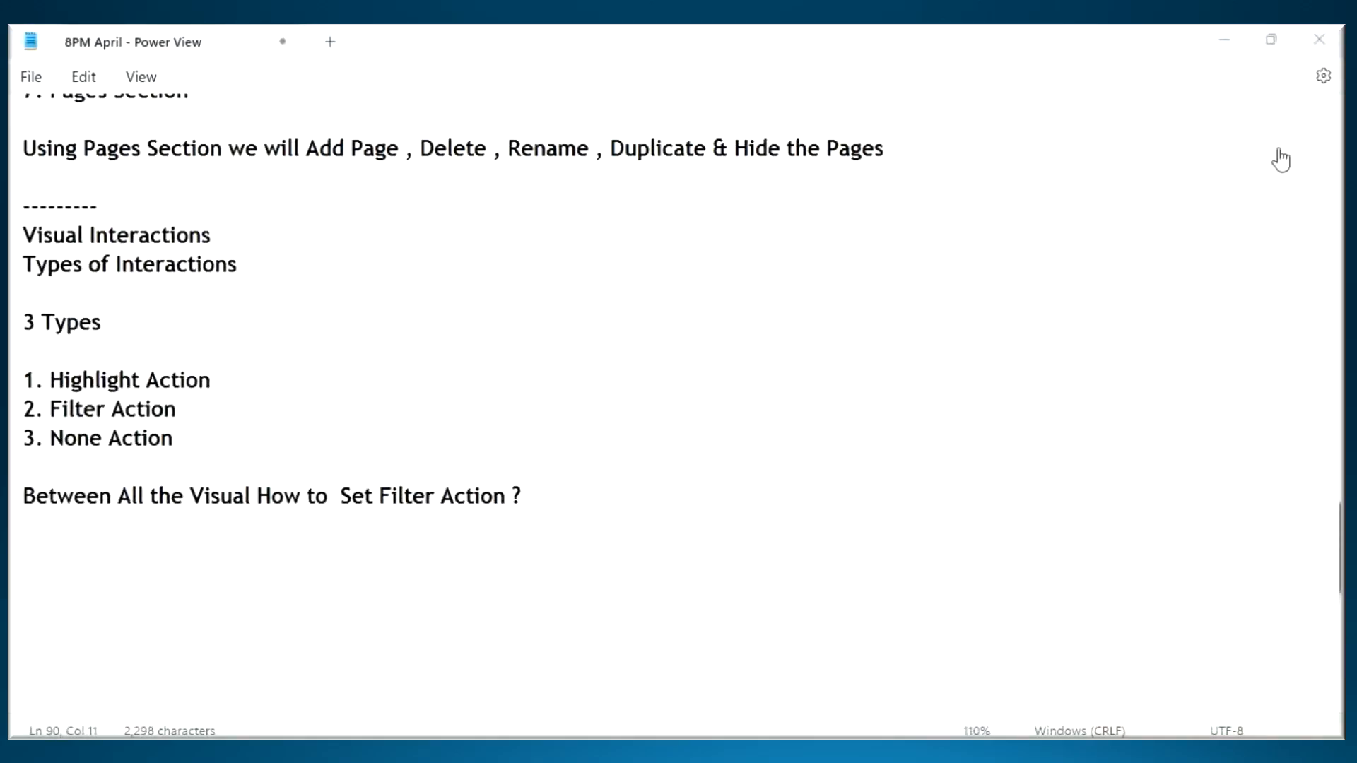
- Switch to Power BI Desktop, collapse the Filters pane and enlarge the Page 2 canvas to 100%
left_click(1229, 46)
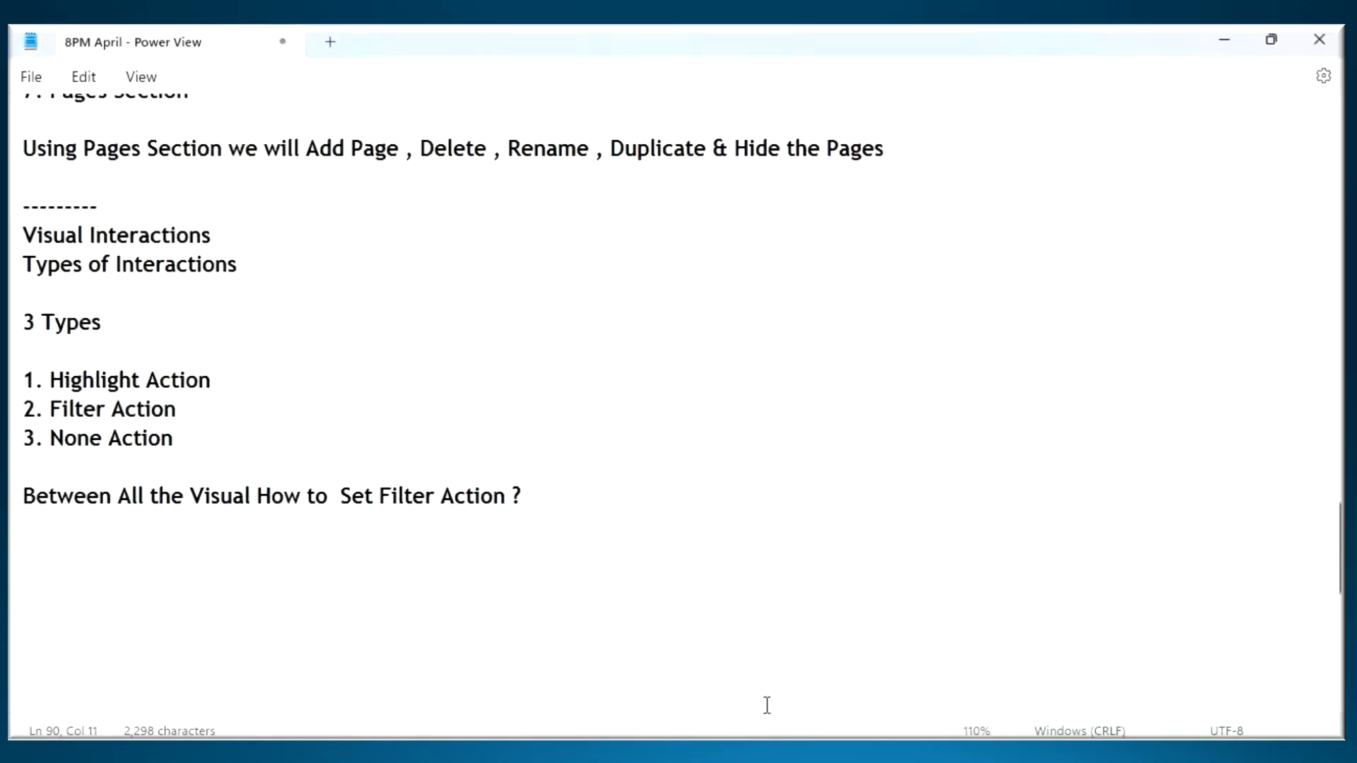
key("alt+Tab")
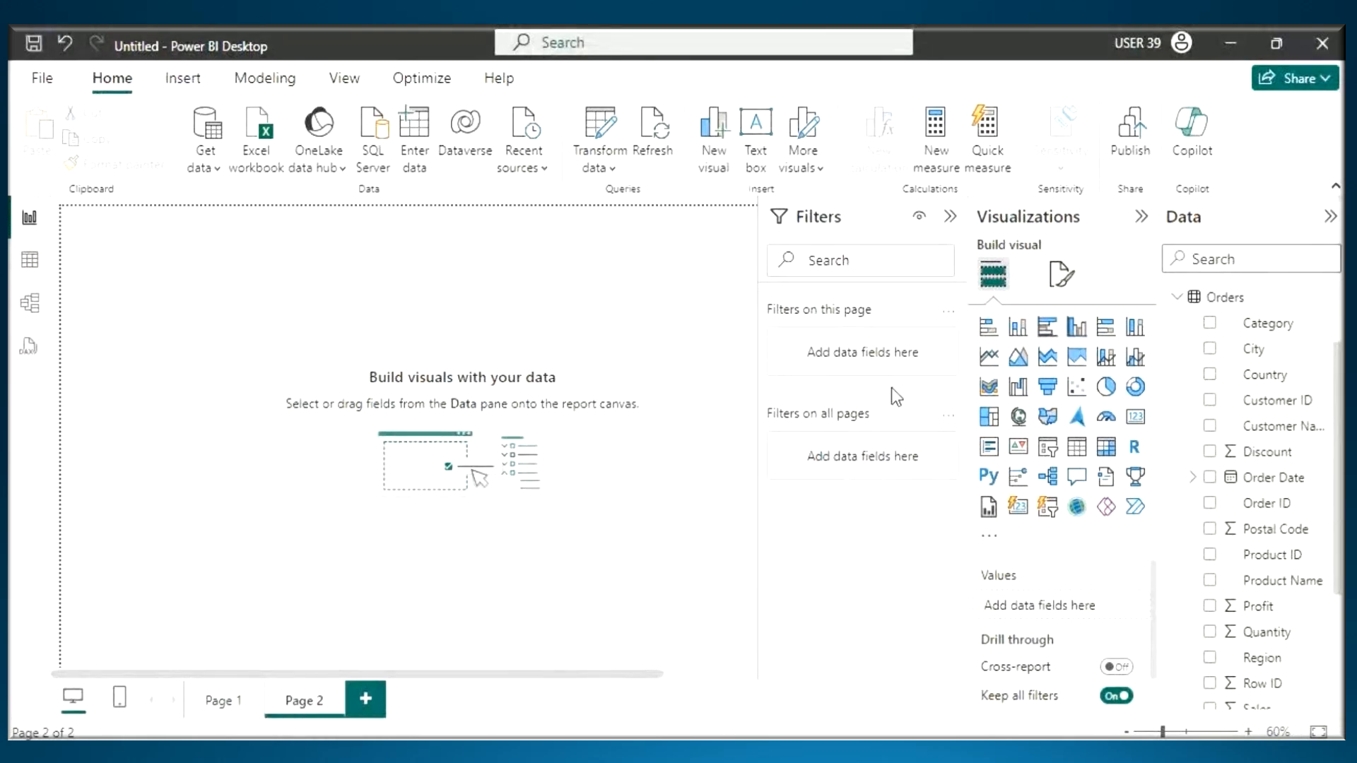
left_click(951, 216)
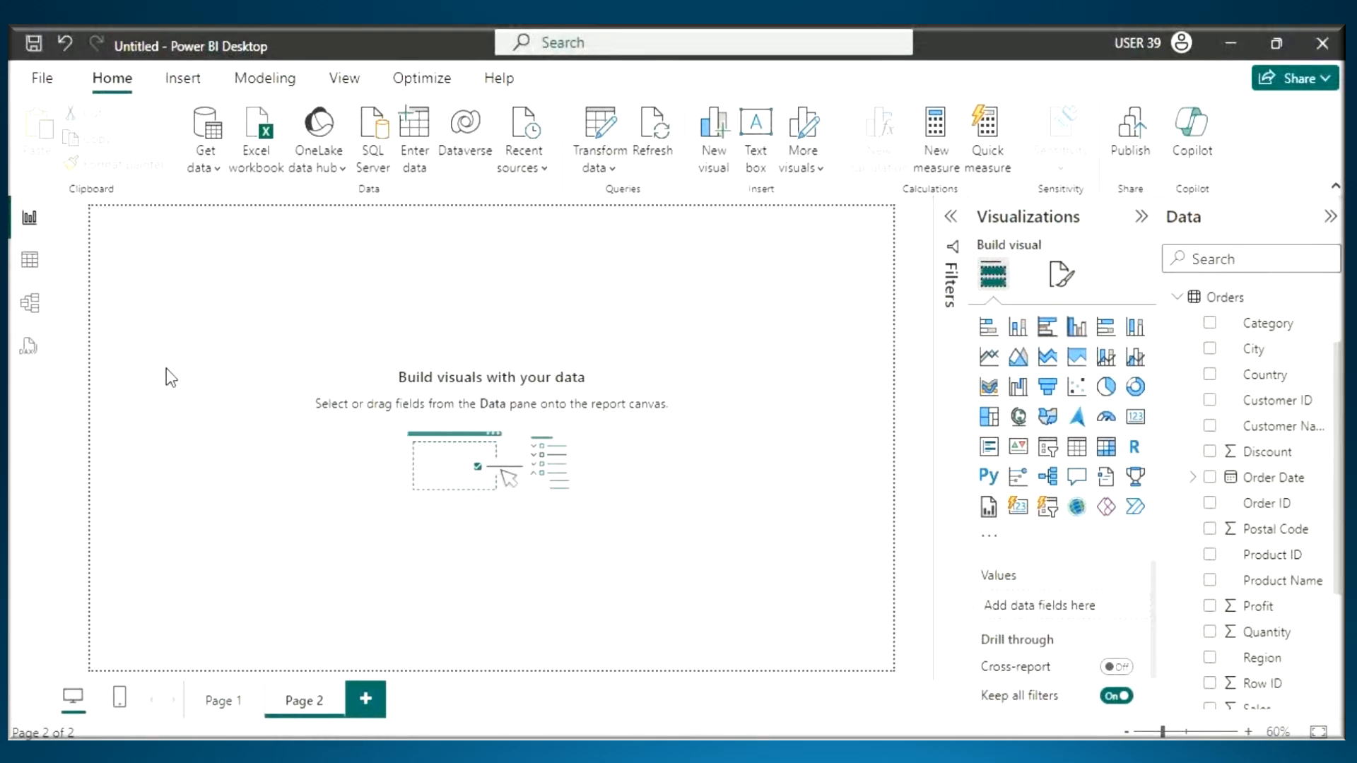
scroll(167, 367, "up", 4)
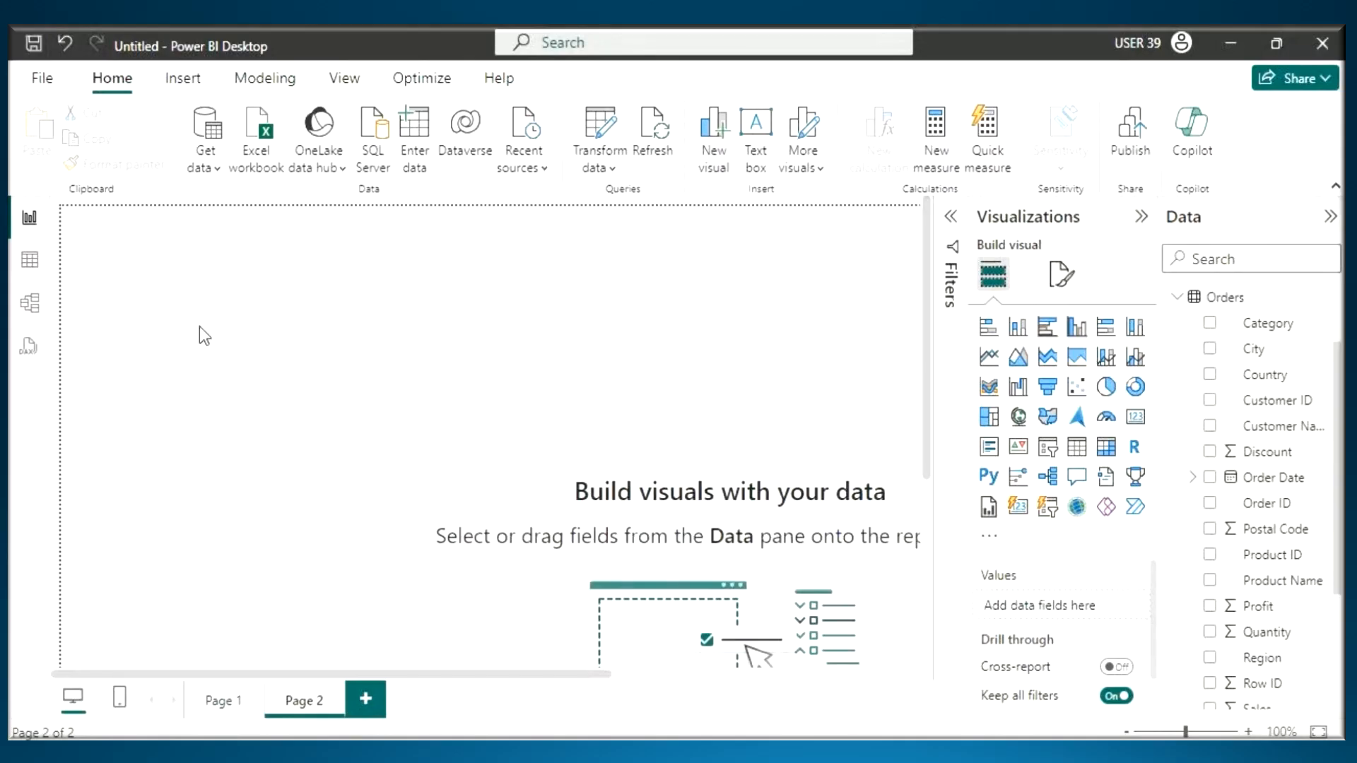
- Annotate the screen with red rectangles for sample visuals and handwritten "Visual In" above them, and clear the annotations
left_click_drag(87, 221, 260, 325)
left_click_drag(323, 236, 442, 318)
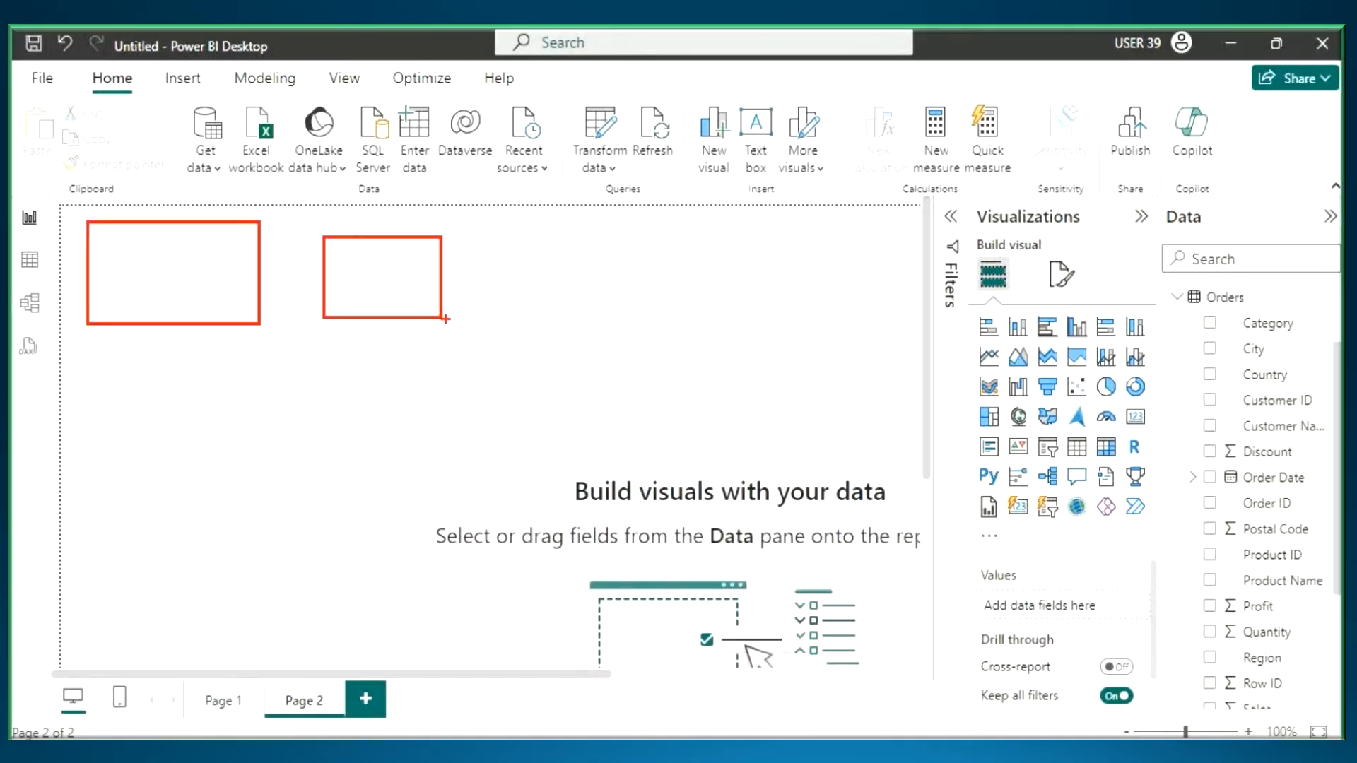
left_click_drag(507, 244, 650, 326)
left_click_drag(425, 130, 468, 135)
left_click_drag(479, 127, 481, 168)
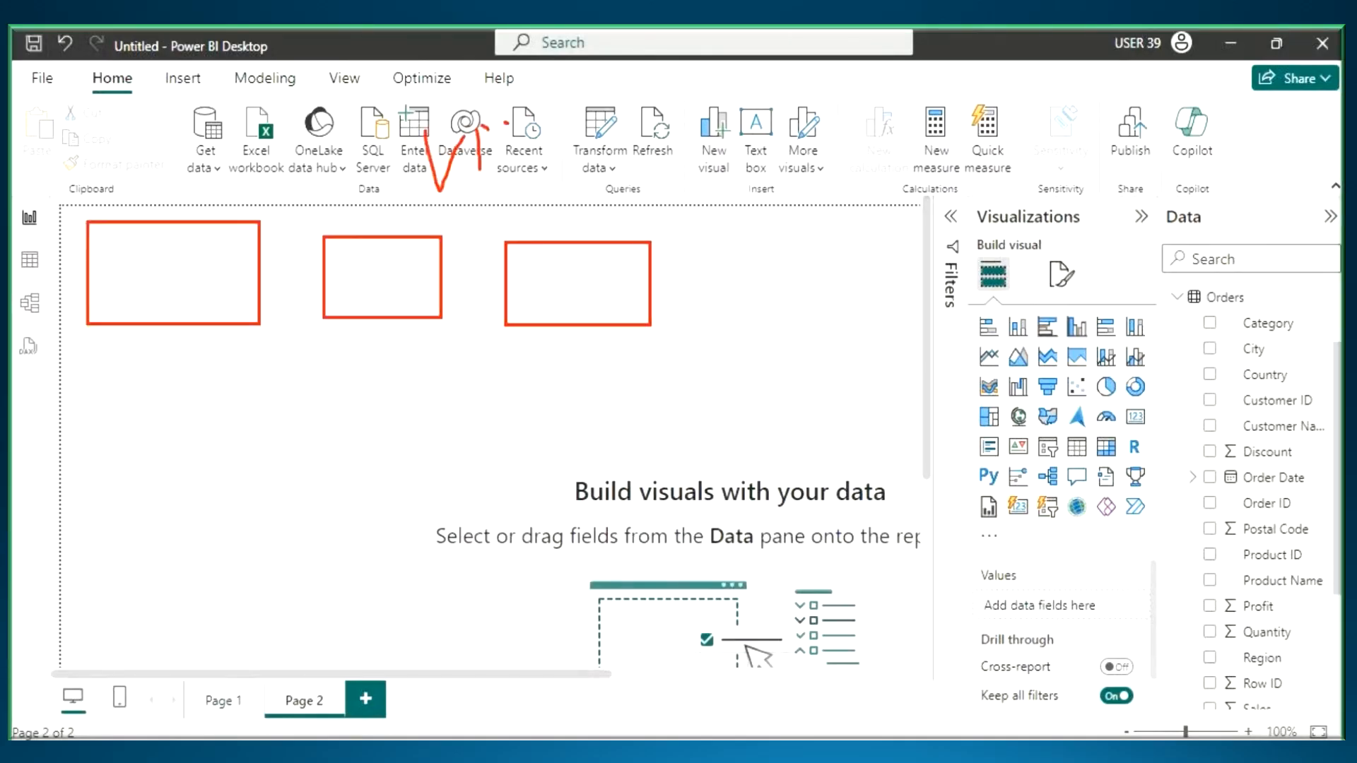
mouse_move(506, 124)
left_mouse_down()
mouse_move(495, 170)
mouse_move(556, 141)
mouse_move(621, 170)
left_mouse_up()
mouse_move(698, 96)
left_mouse_down()
mouse_move(700, 129)
mouse_move(680, 106)
mouse_move(765, 86)
left_mouse_up()
left_click_drag(504, 204, 812, 126)
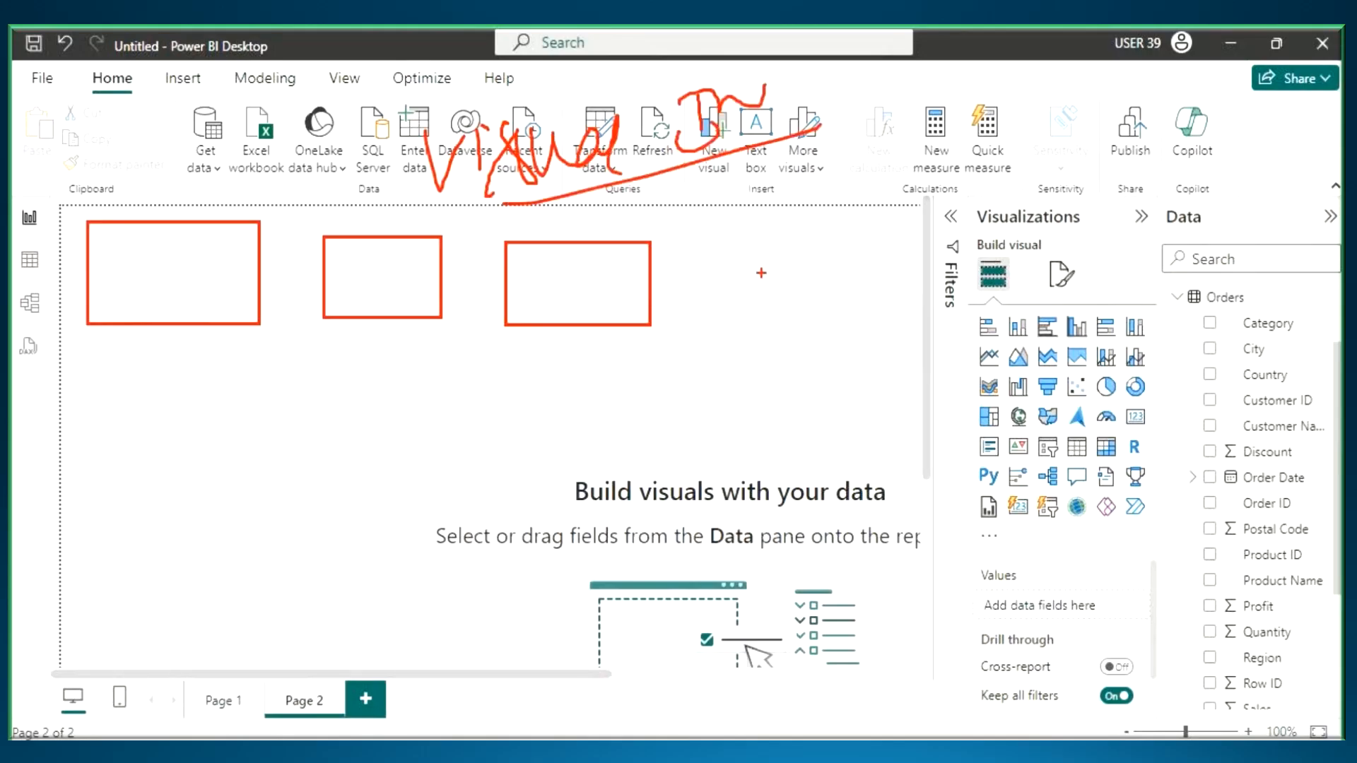
key("Escape")
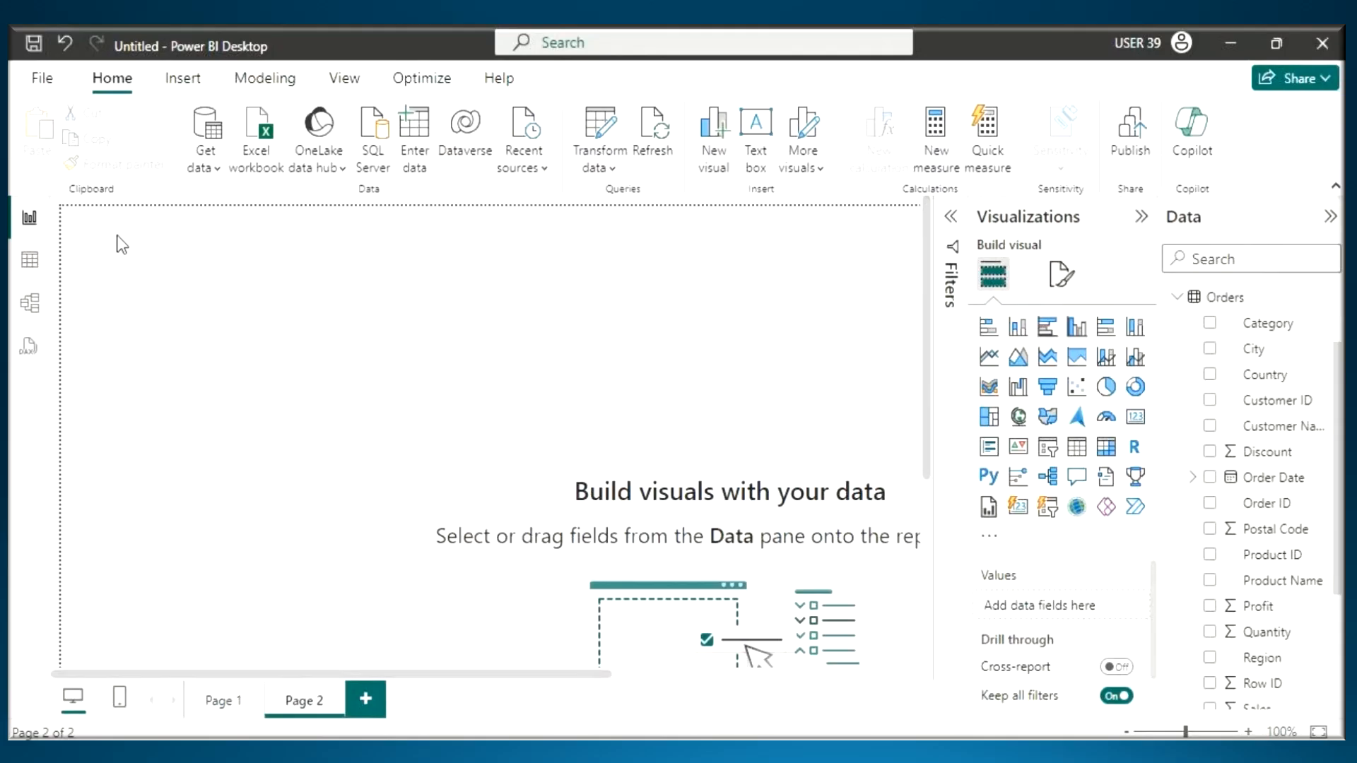
key("ctrl+2")
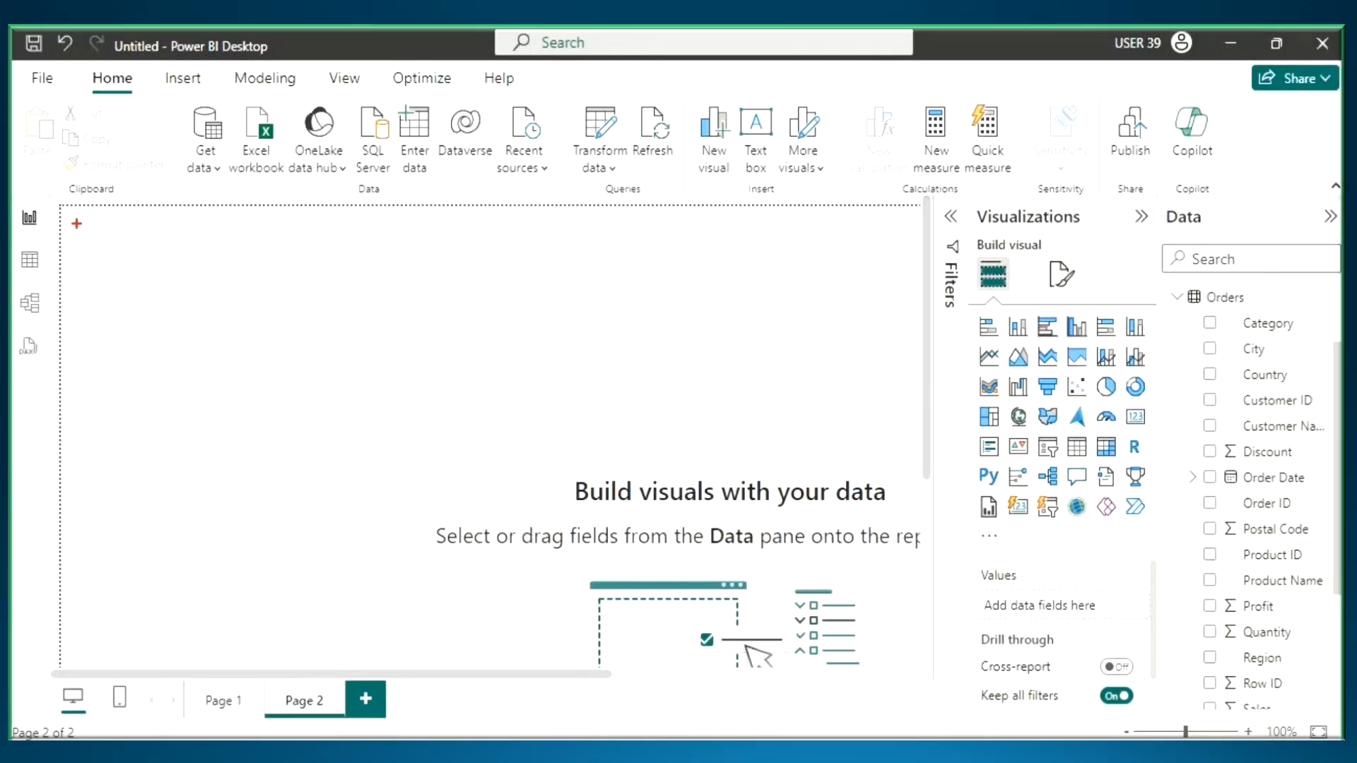
left_click_drag(71, 218, 262, 325)
key("Escape")
- Add a card visual to Page 2 and populate it with the Sales field from the Orders table
left_click(1135, 417)
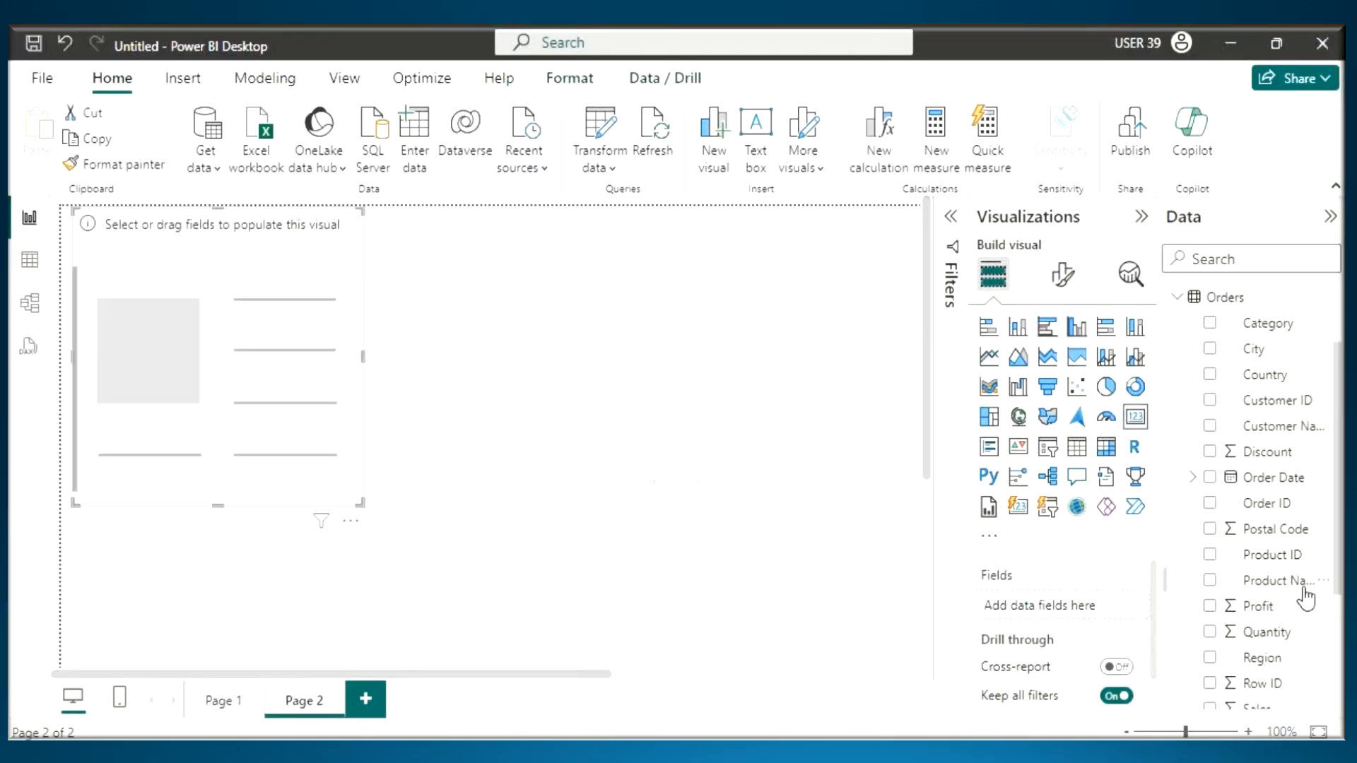
scroll(1251, 555, "down", 3)
mouse_move(1261, 529)
left_mouse_down()
mouse_move(161, 375)
mouse_move(197, 333)
mouse_move(198, 352)
left_mouse_up()
- Handwrite a red annotation above the Sum of Sales value on the card and clear it
key("ctrl+2")
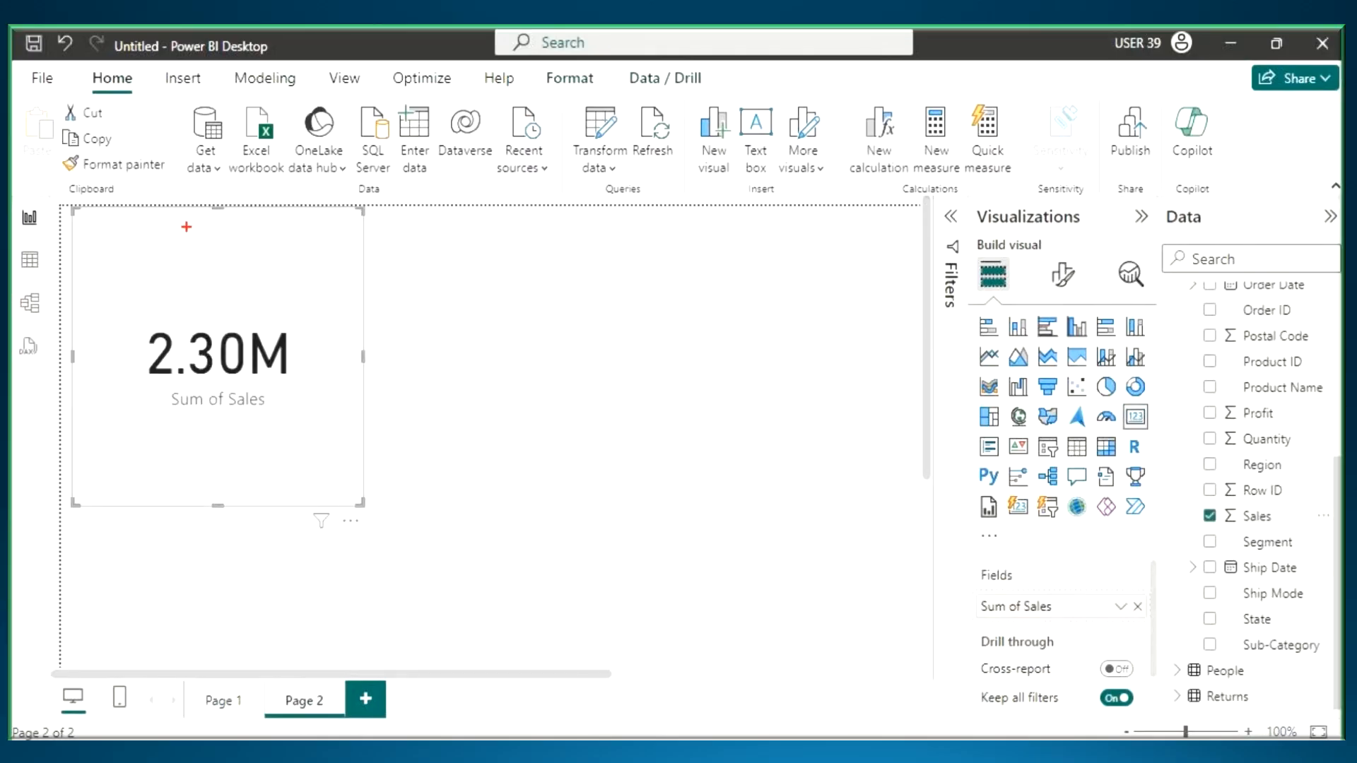
left_click_drag(187, 225, 188, 294)
mouse_move(228, 223)
left_mouse_down()
mouse_move(227, 290)
mouse_move(289, 249)
left_mouse_up()
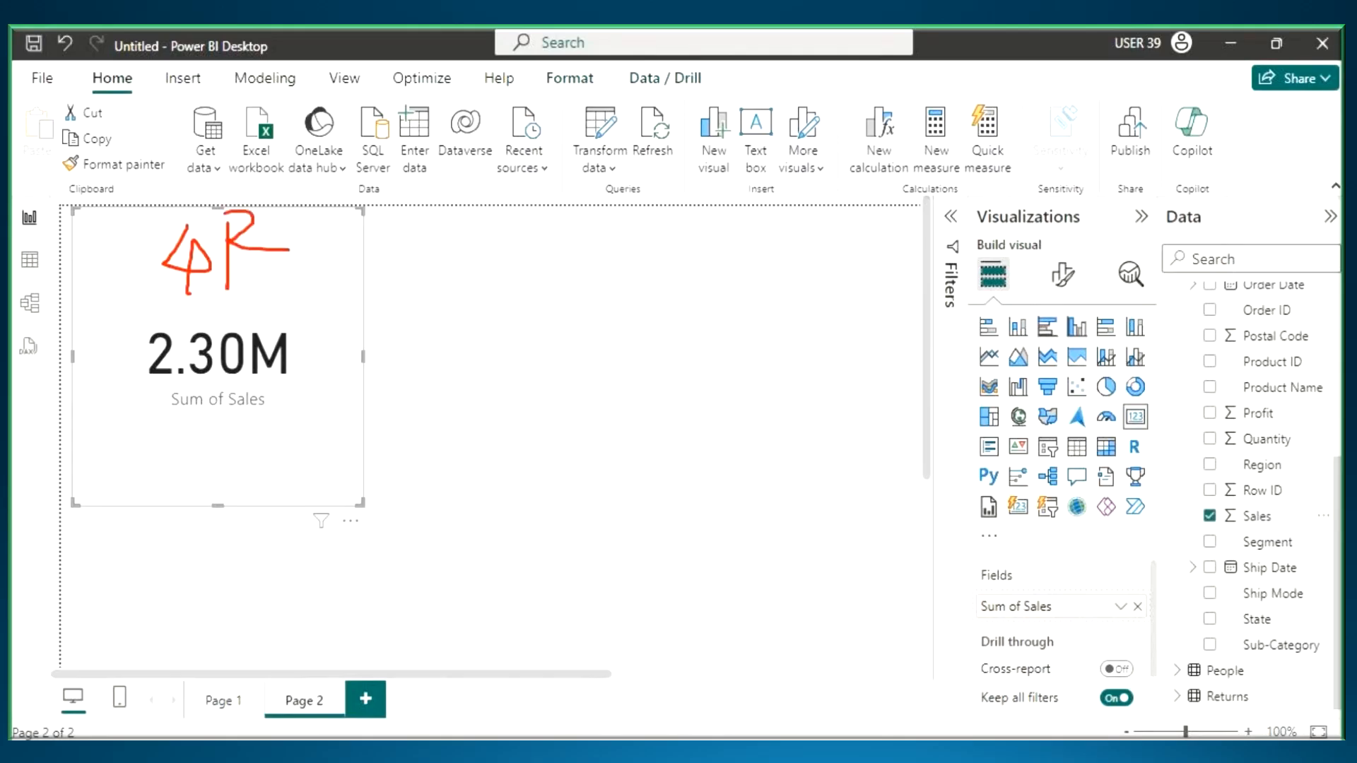
key("Escape")
- Shrink the Sum of Sales card and set its callout value font size to 25
left_click_drag(360, 503, 278, 329)
left_click(1063, 274)
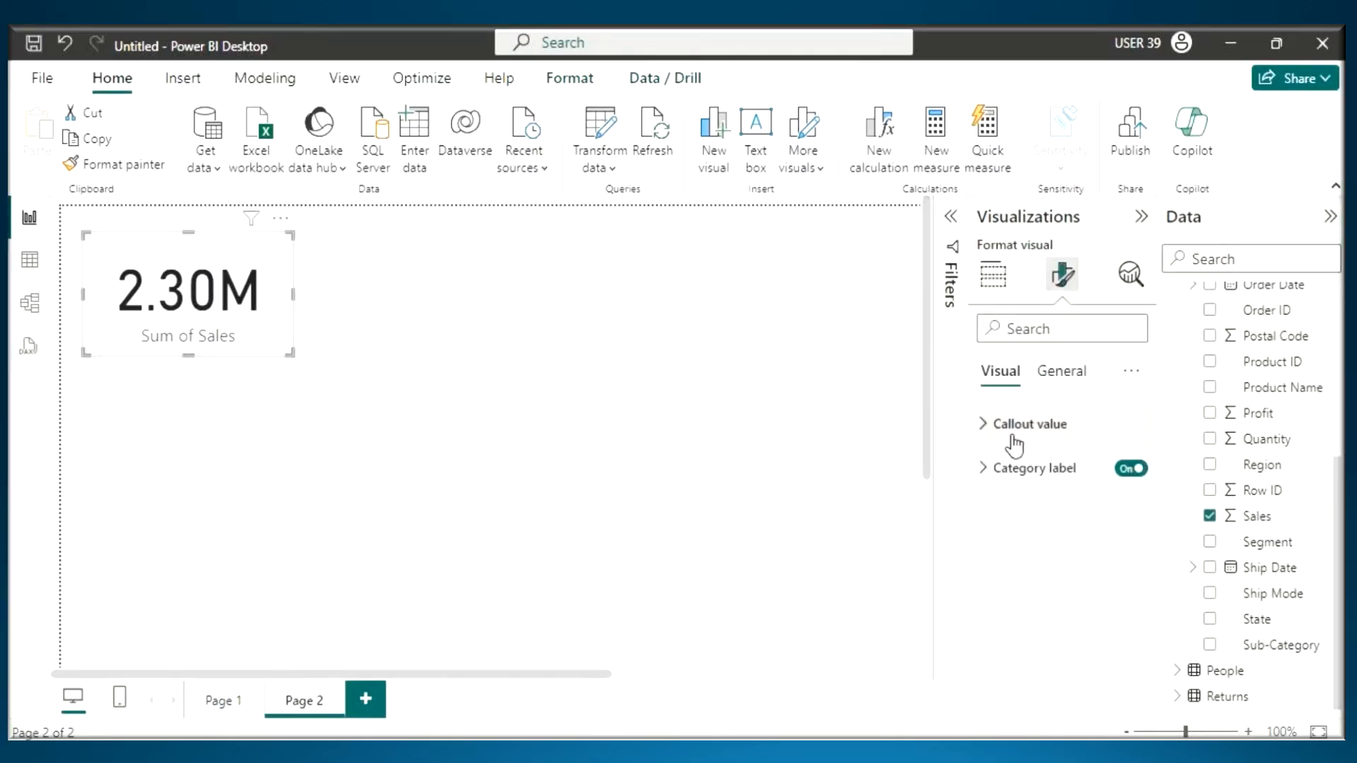
left_click(1003, 424)
double_click(1103, 502)
type("25")
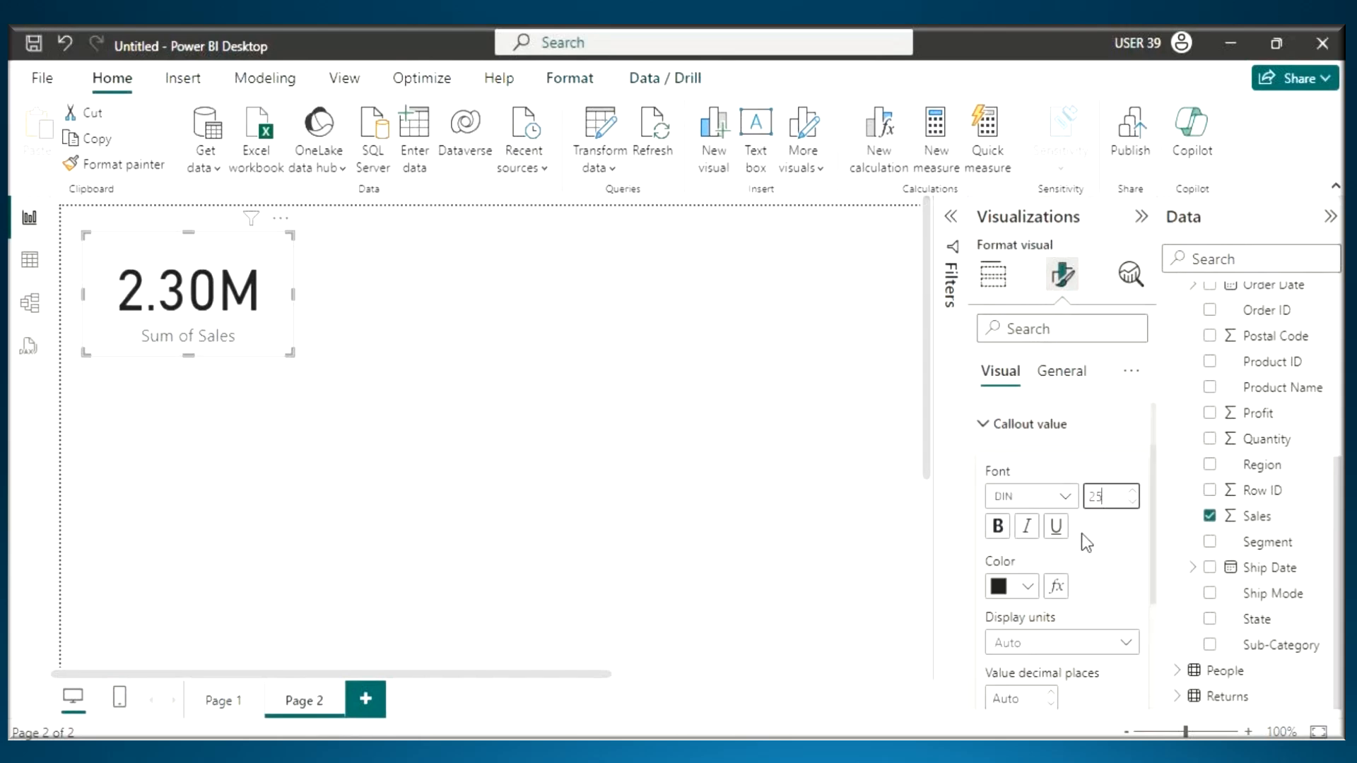
left_click(1011, 426)
left_click(1011, 474)
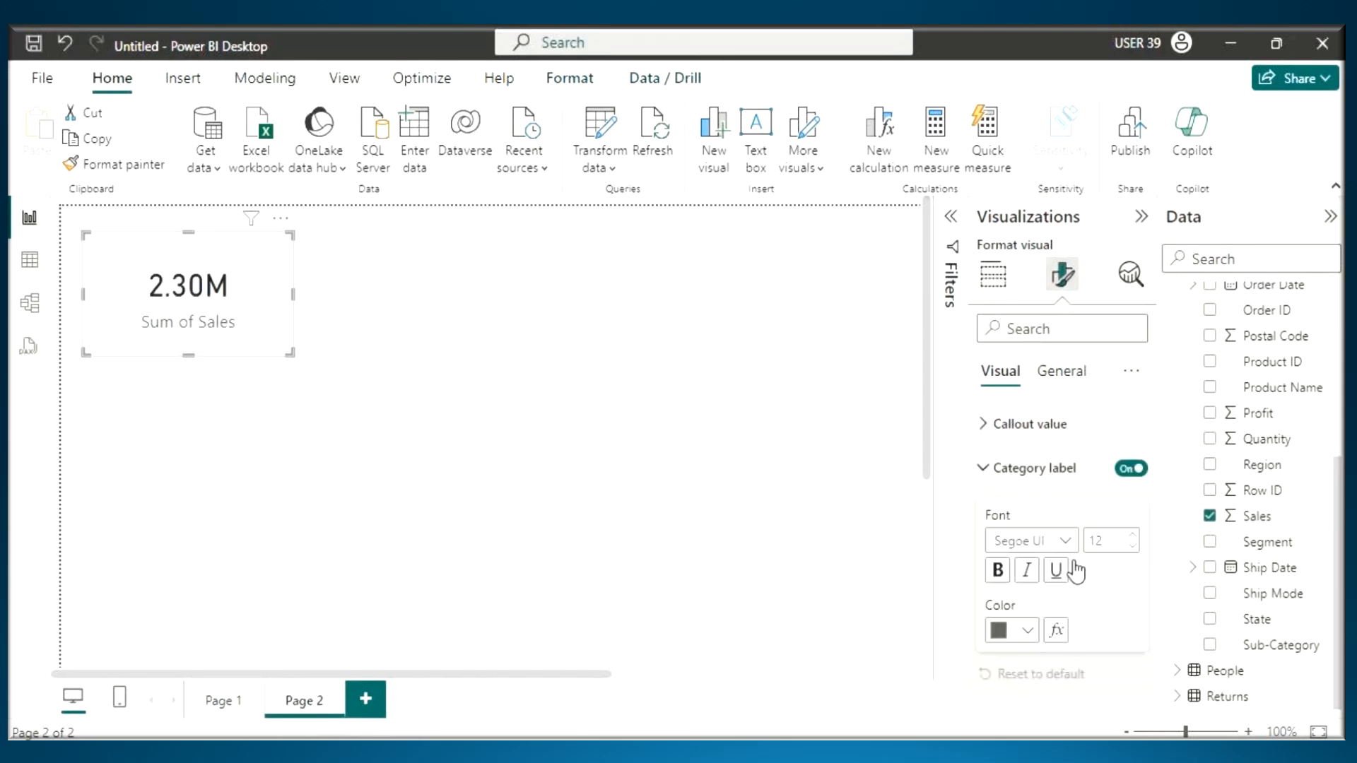
left_click(1018, 470)
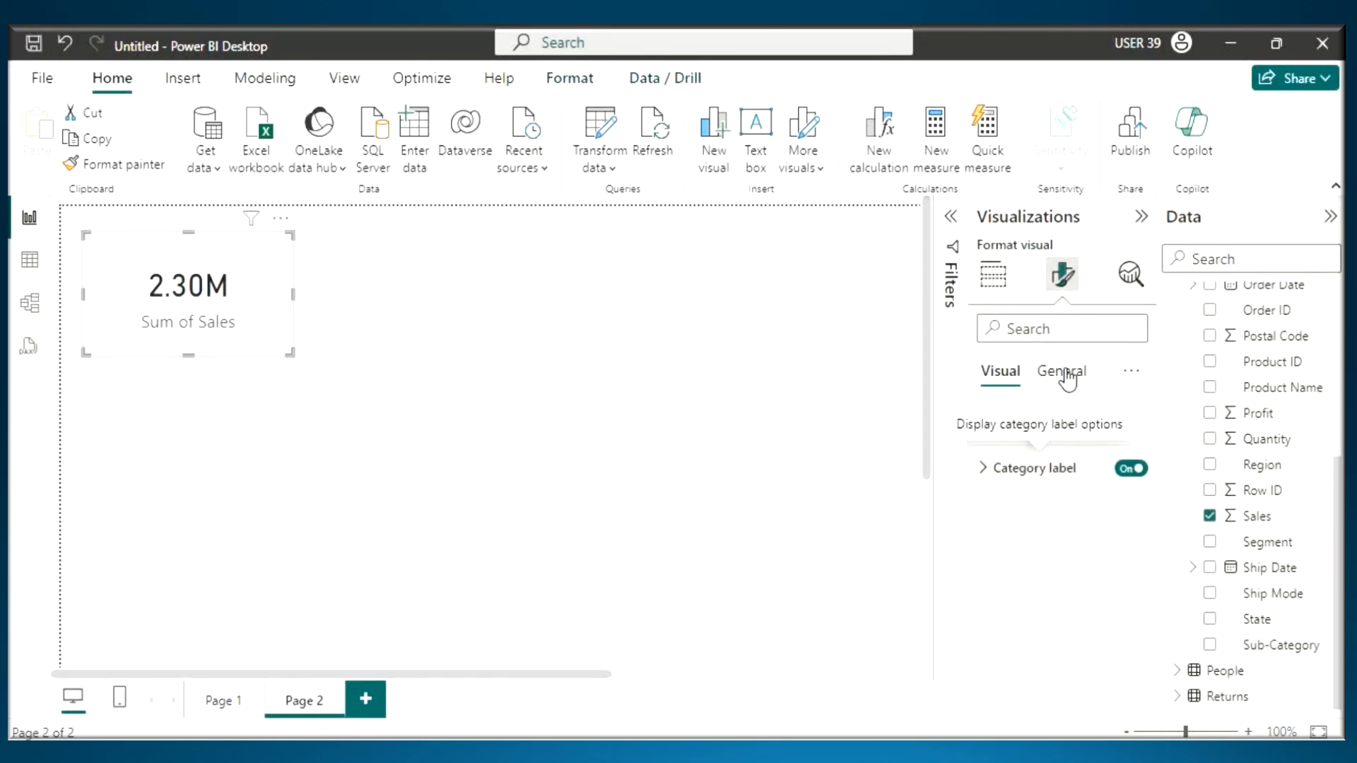
- Turn on the Sum of Sales card's visual border and set its color to light grey
left_click(1059, 376)
left_click(1018, 512)
left_click(1011, 565)
left_click(1122, 615)
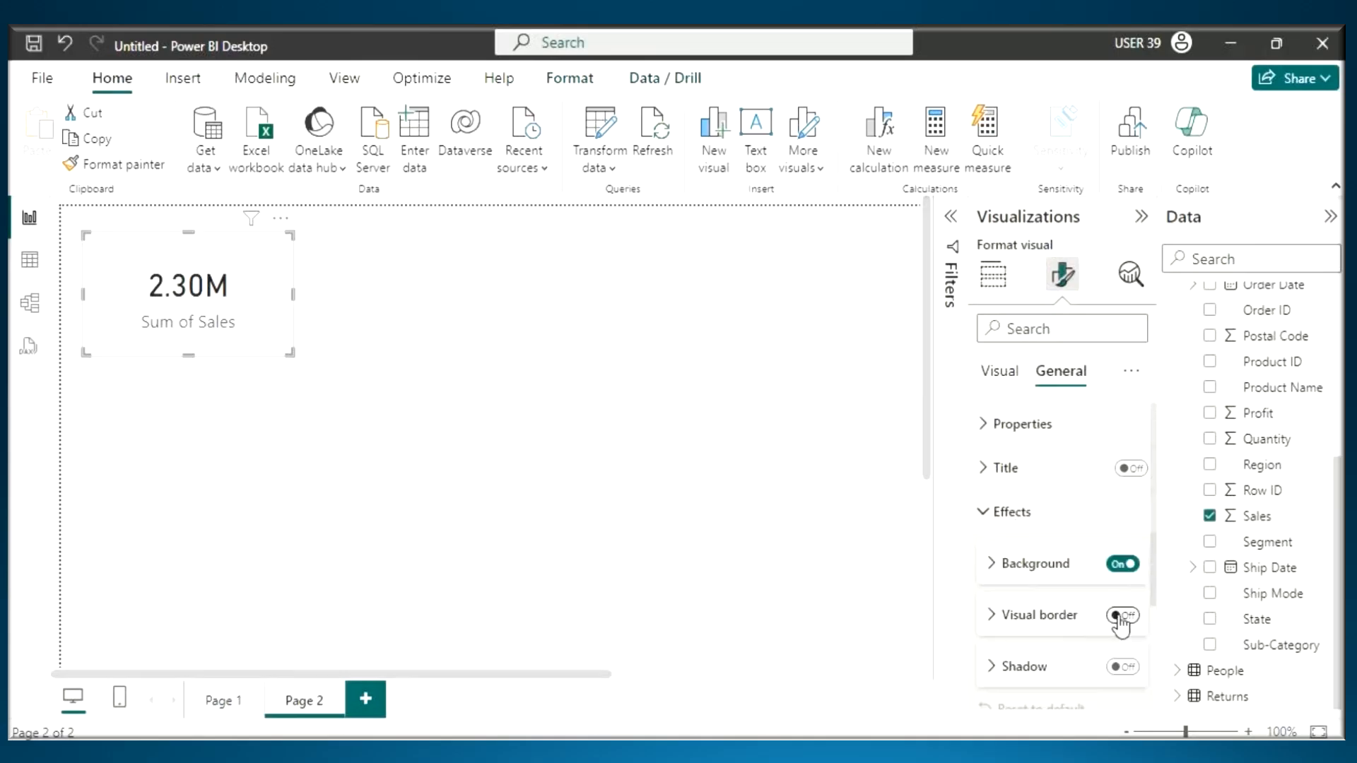
left_click(1032, 616)
left_click(1027, 673)
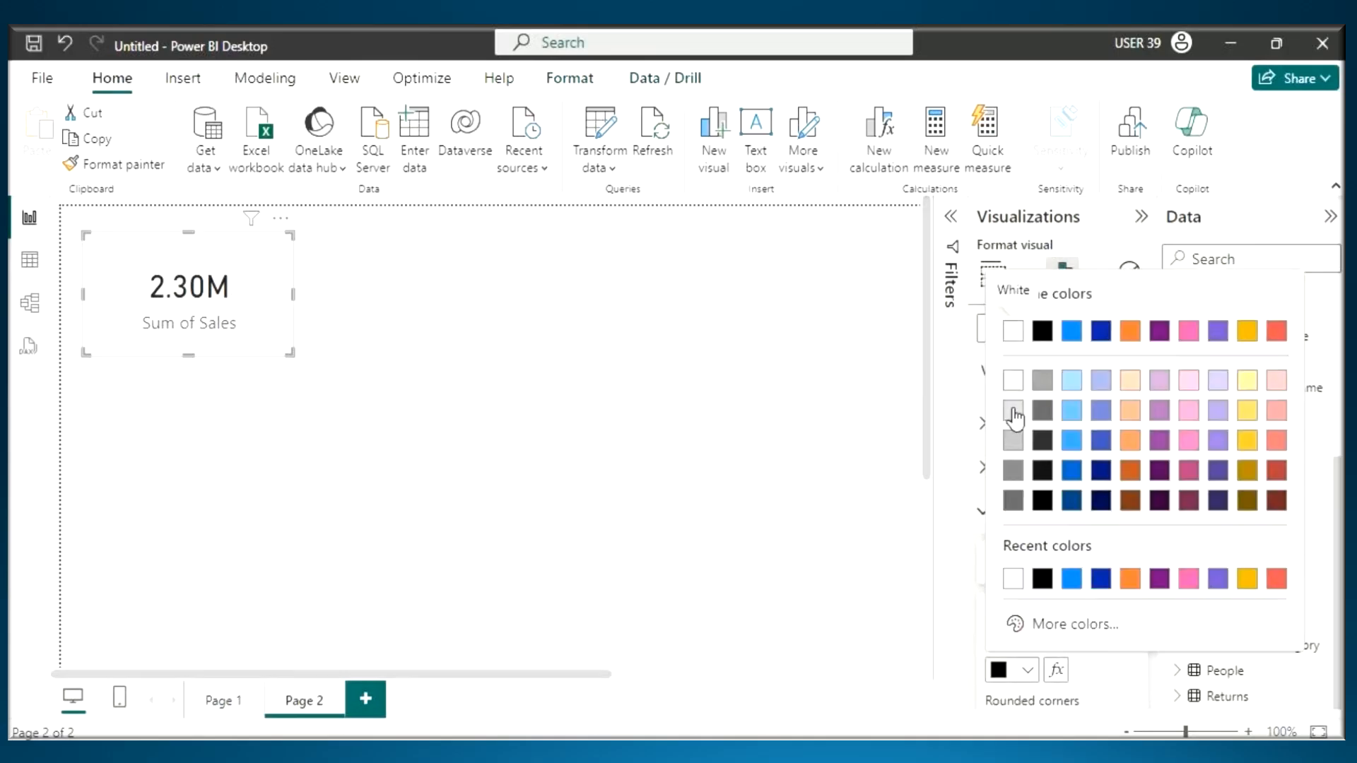
left_click(1011, 403)
- Shrink the Sum of Sales card further in the upper-left corner of the canvas and deselect it
left_click_drag(288, 353, 229, 267)
left_click(293, 313)
left_click(232, 269)
left_click(880, 369)
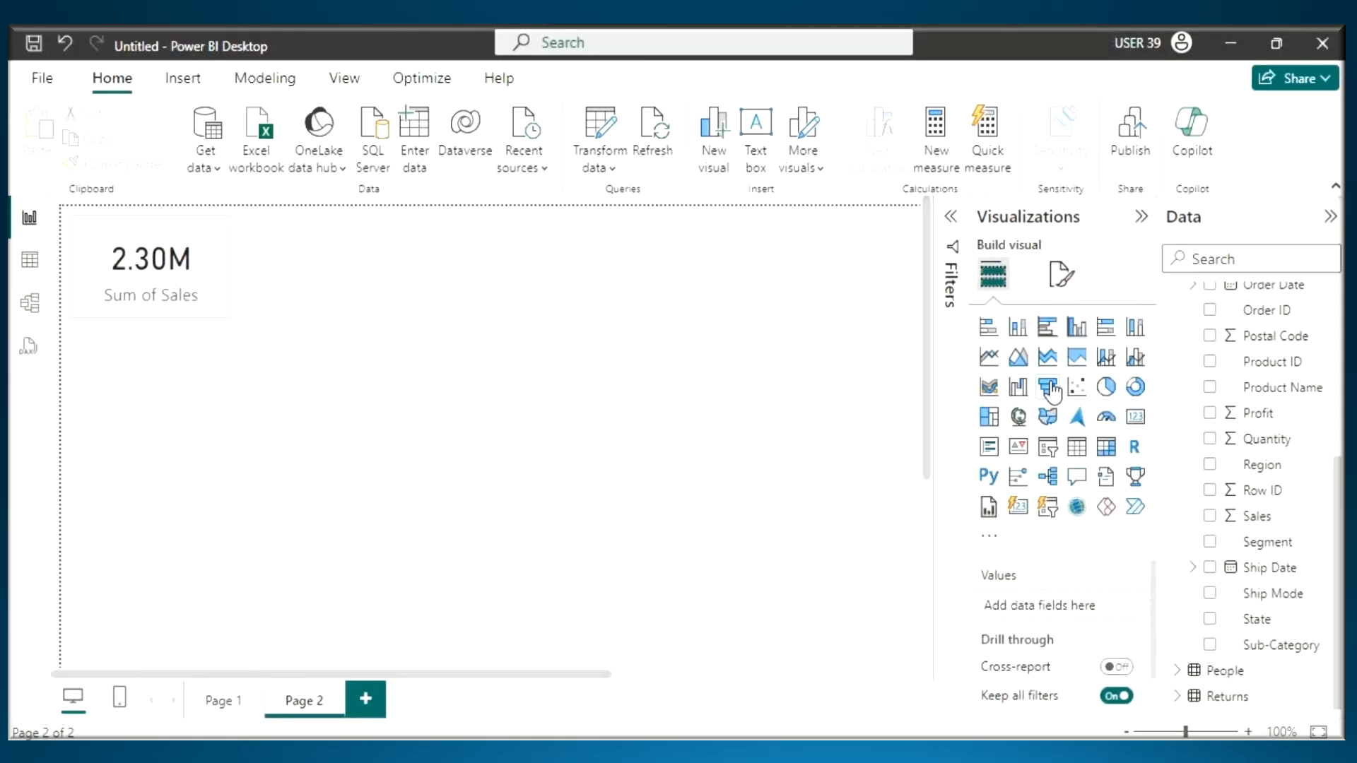
- Add a second card beside the Sum of Sales card, enlarge it and populate it with the Profit field
left_click(1136, 417)
left_click_drag(309, 287, 310, 238)
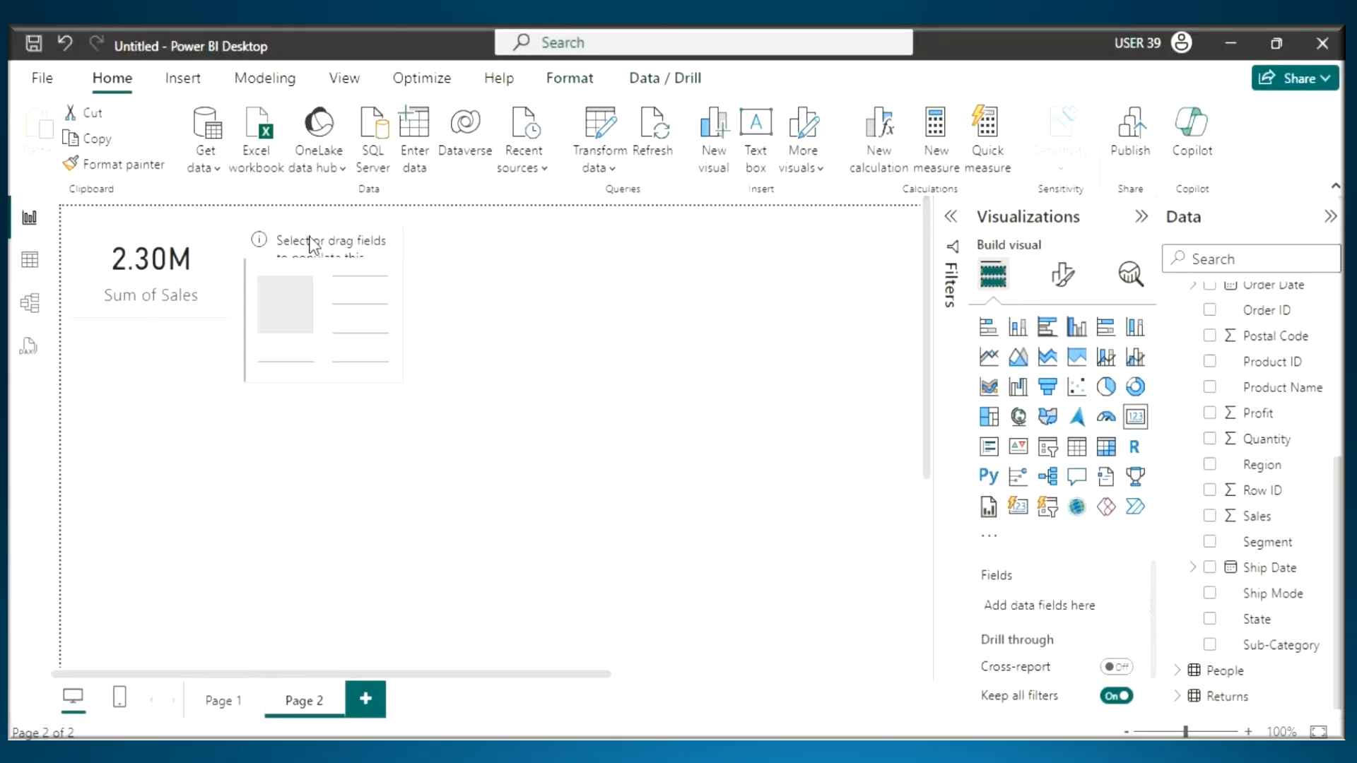
left_click_drag(399, 374, 468, 399)
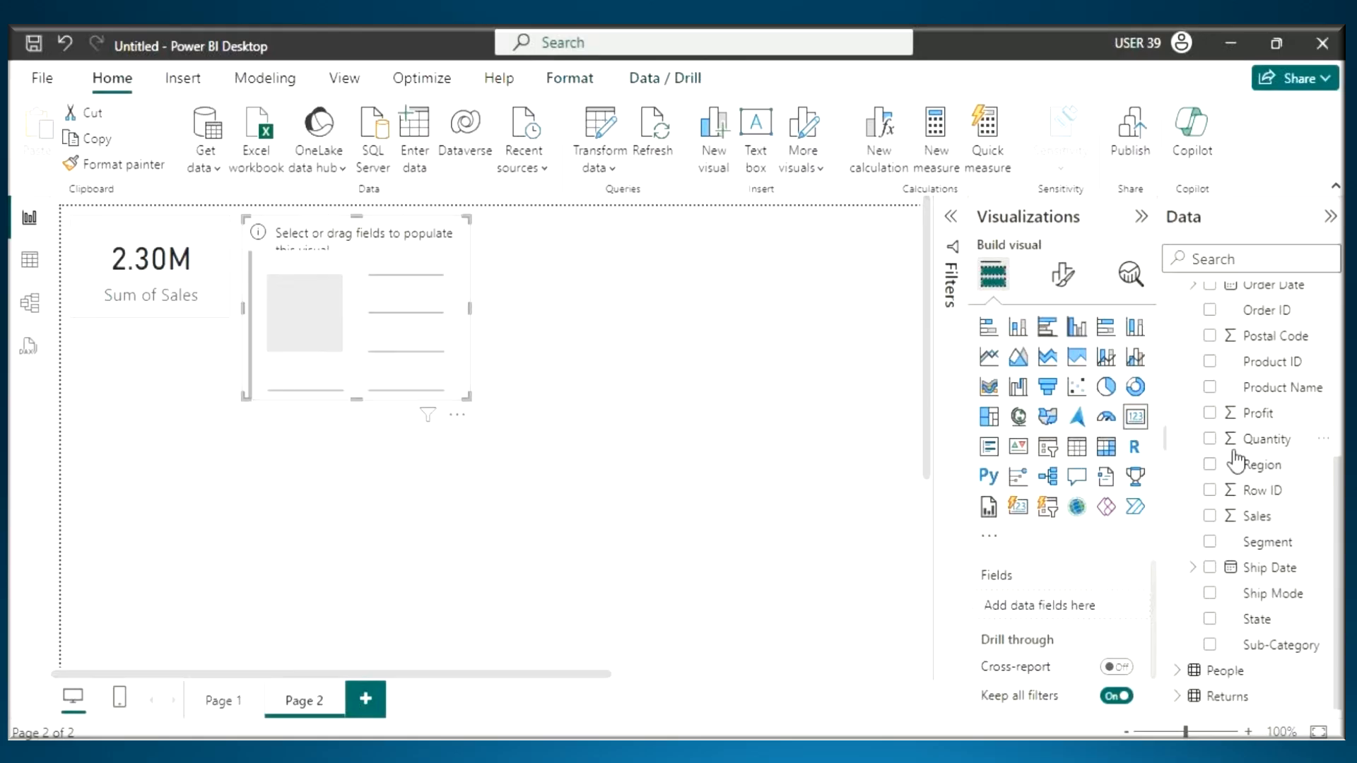
left_click_drag(1269, 422, 387, 304)
mouse_move(103, 166)
left_mouse_down()
mouse_move(133, 224)
mouse_move(165, 245)
left_mouse_up()
key("Escape")
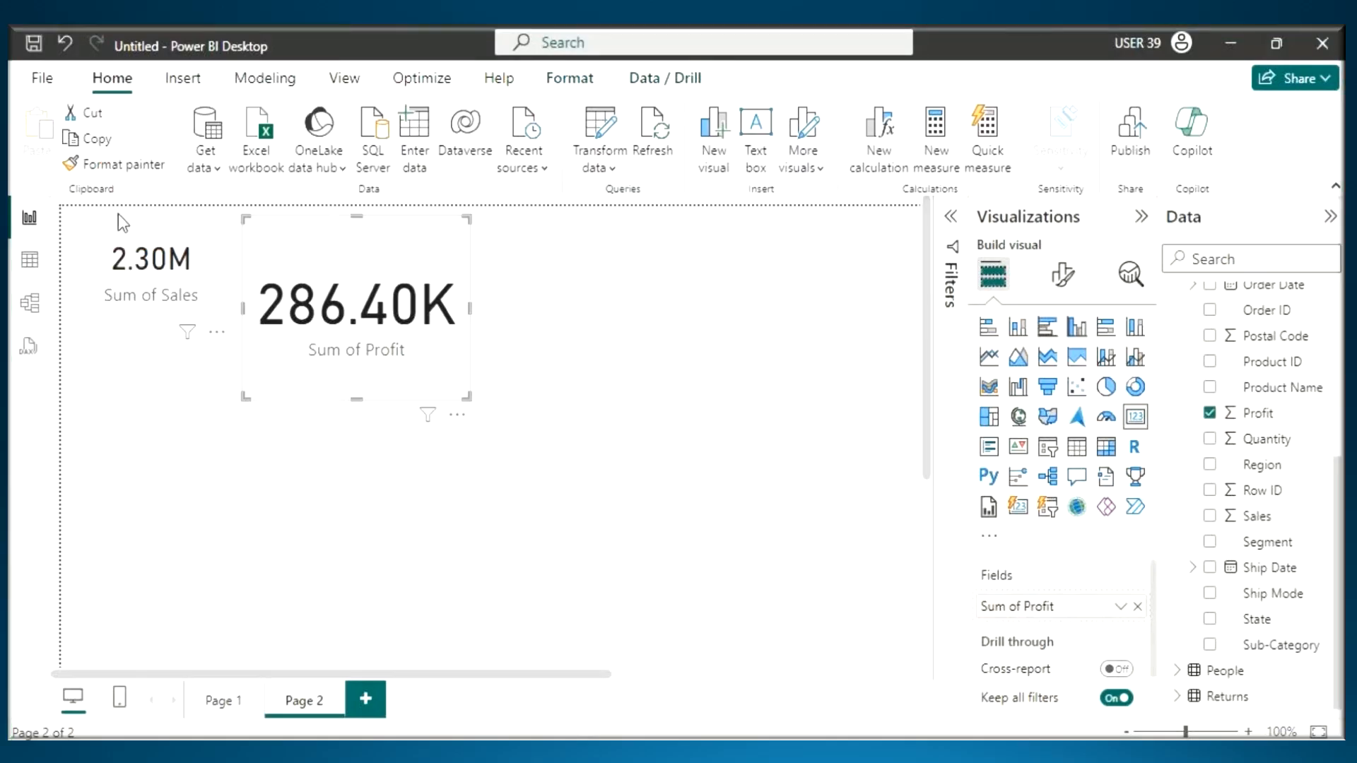
- Copy the Sum of Sales card's formatting to the Sum of Profit card and shrink the Profit card to match its size
left_click(124, 225)
left_click(113, 164)
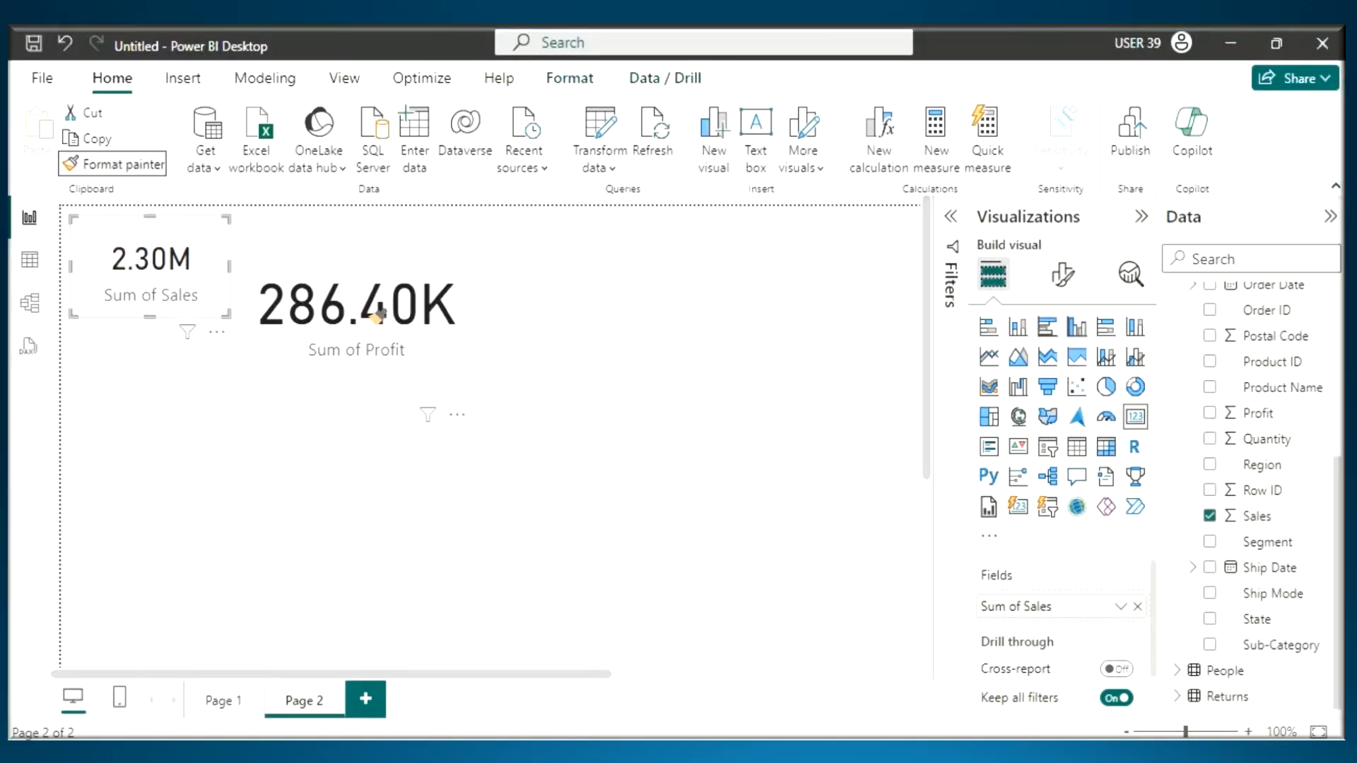
left_click(377, 315)
left_click_drag(473, 418, 398, 320)
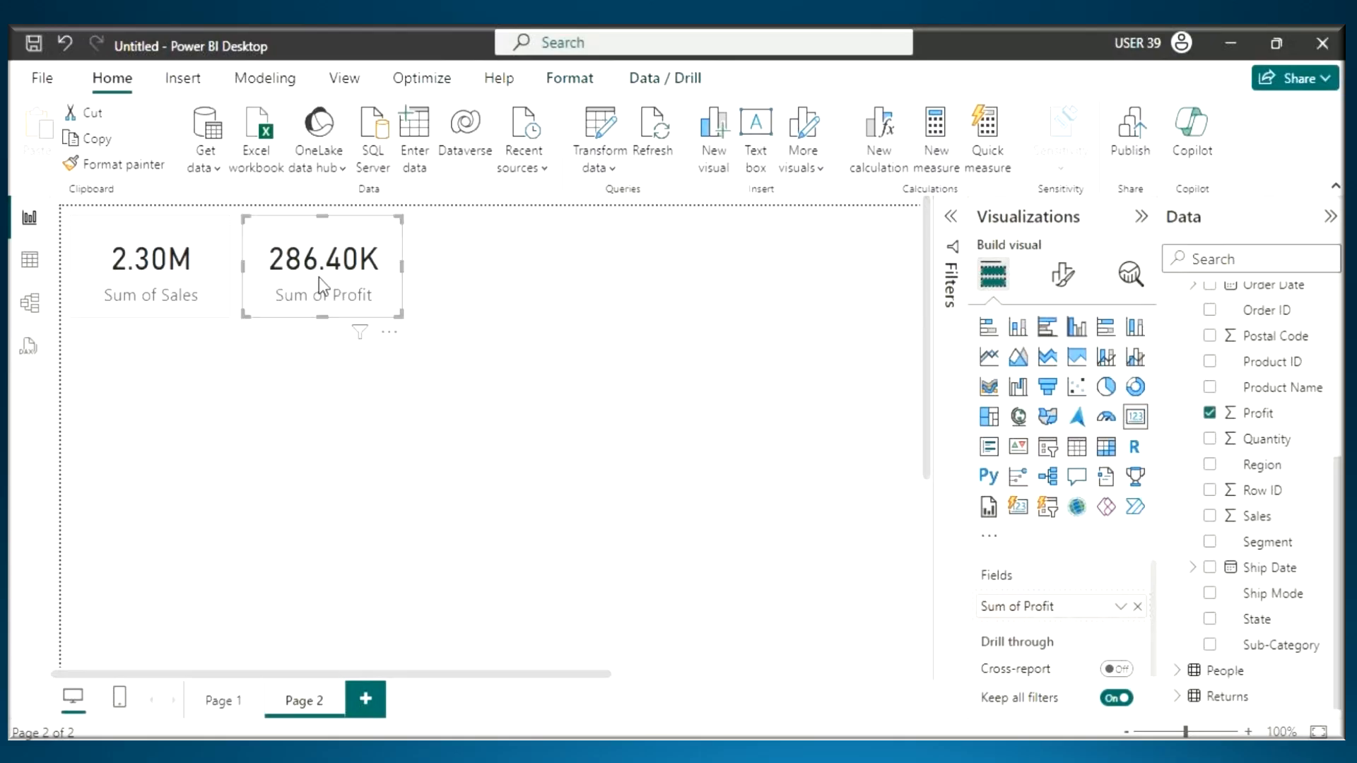
- Draw a freehand number 4 over the Sum of Profit card with the screen annotation pen and clear it
key("ctrl+2")
mouse_move(324, 217)
left_mouse_down()
mouse_move(342, 245)
mouse_move(324, 270)
left_mouse_up()
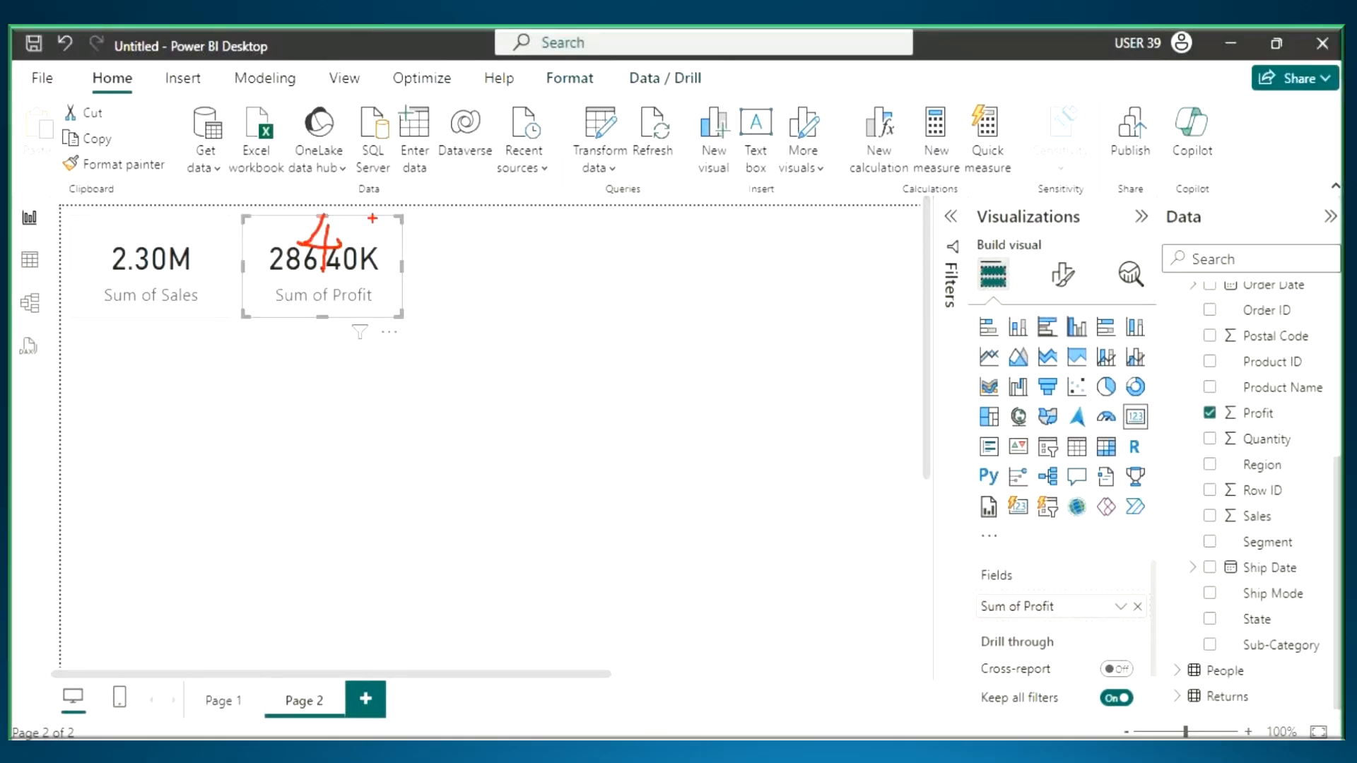
key("Escape")
- Add a pie chart beside the Sum of Profit card, enlarge it and shift it further away from the cards
left_click(505, 263)
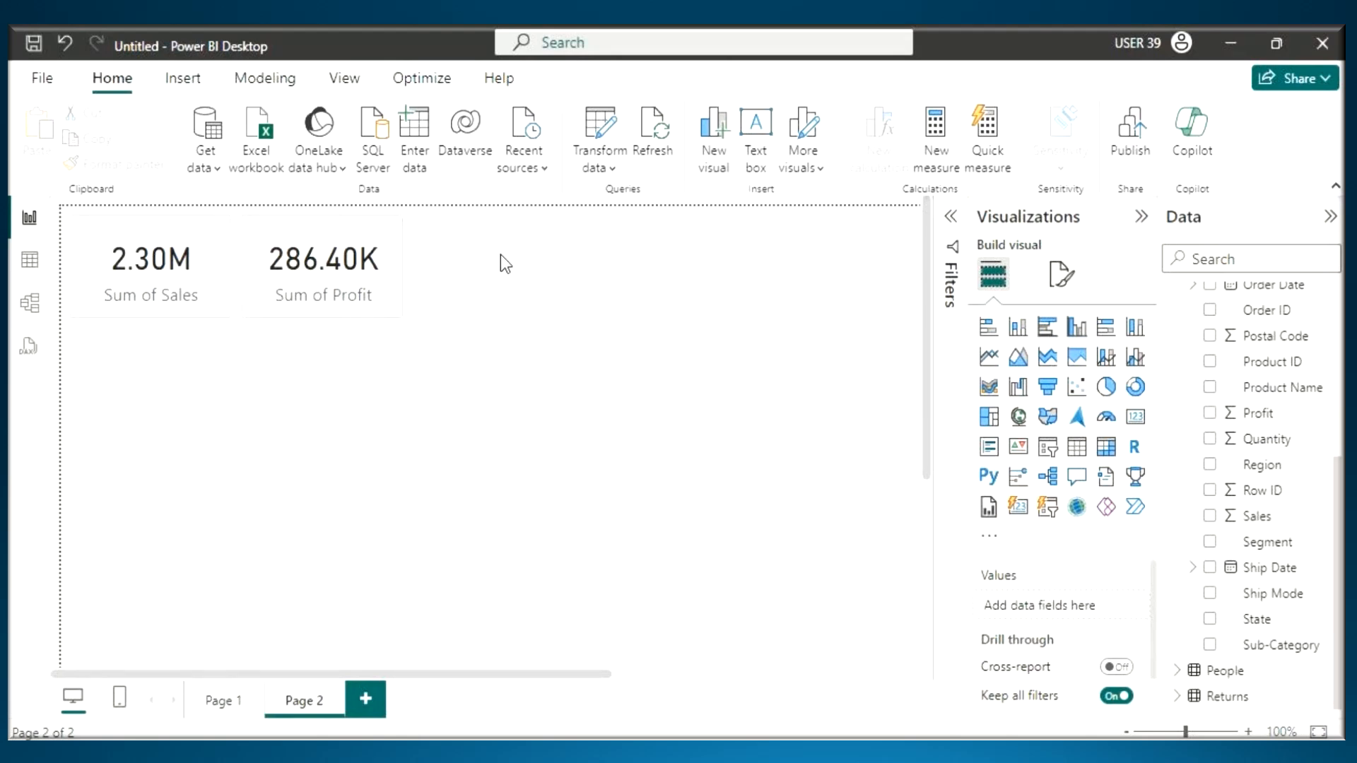
left_click(1112, 394)
left_click_drag(175, 485, 540, 280)
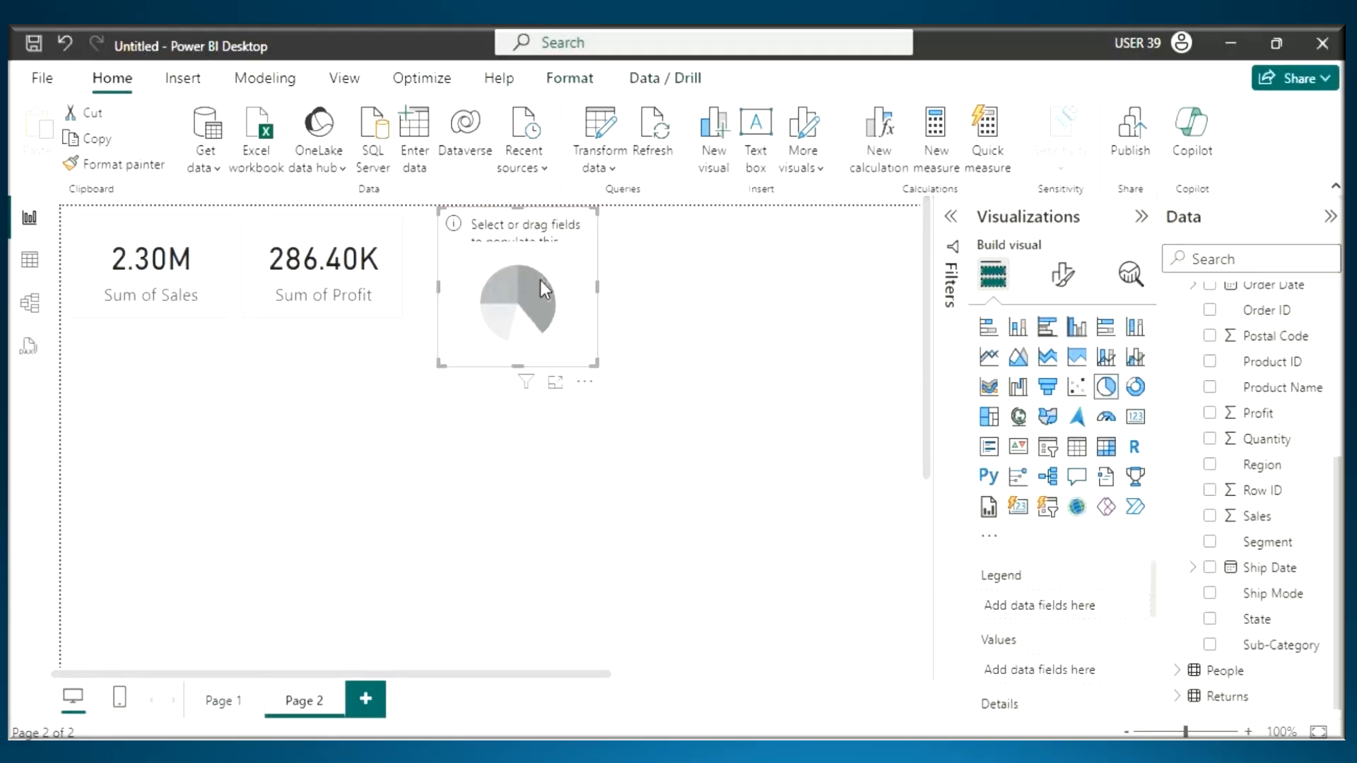
left_click_drag(598, 369, 753, 448)
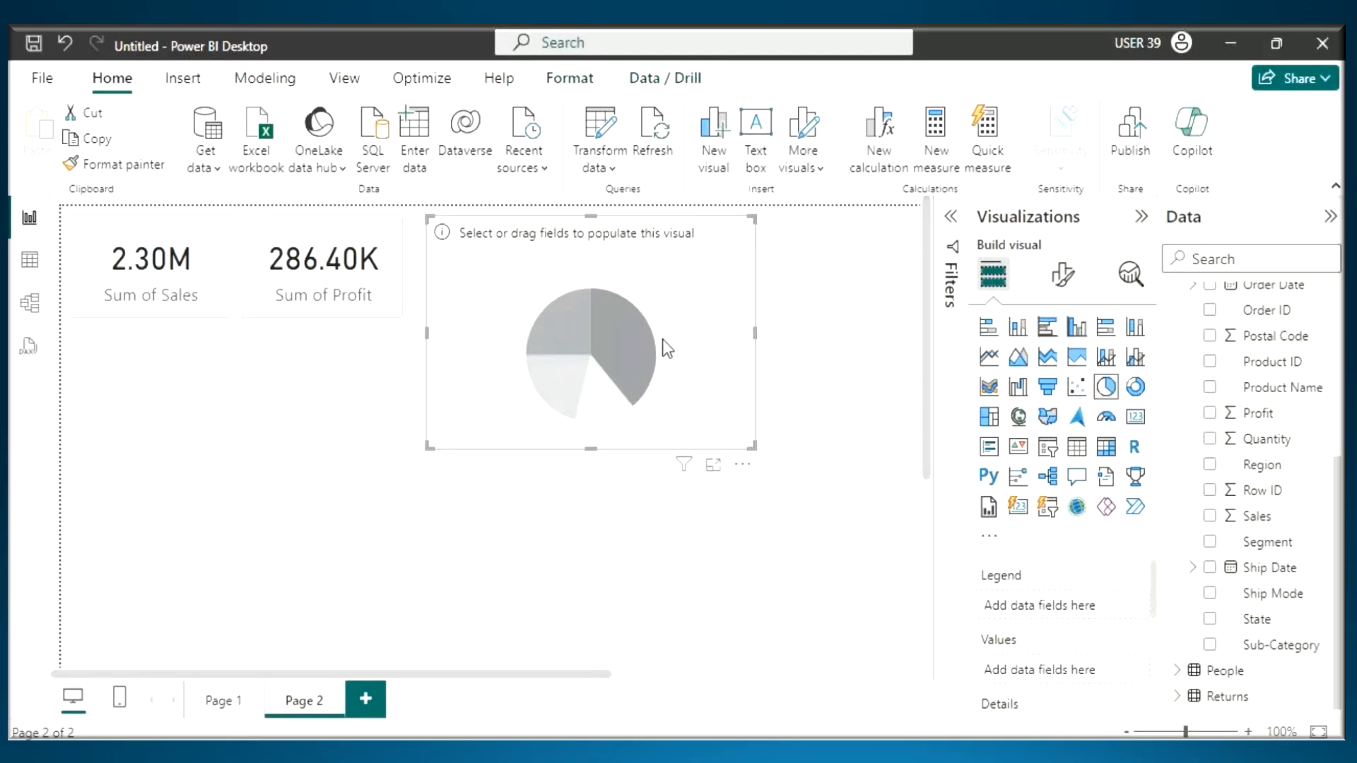
left_click_drag(667, 348, 753, 351)
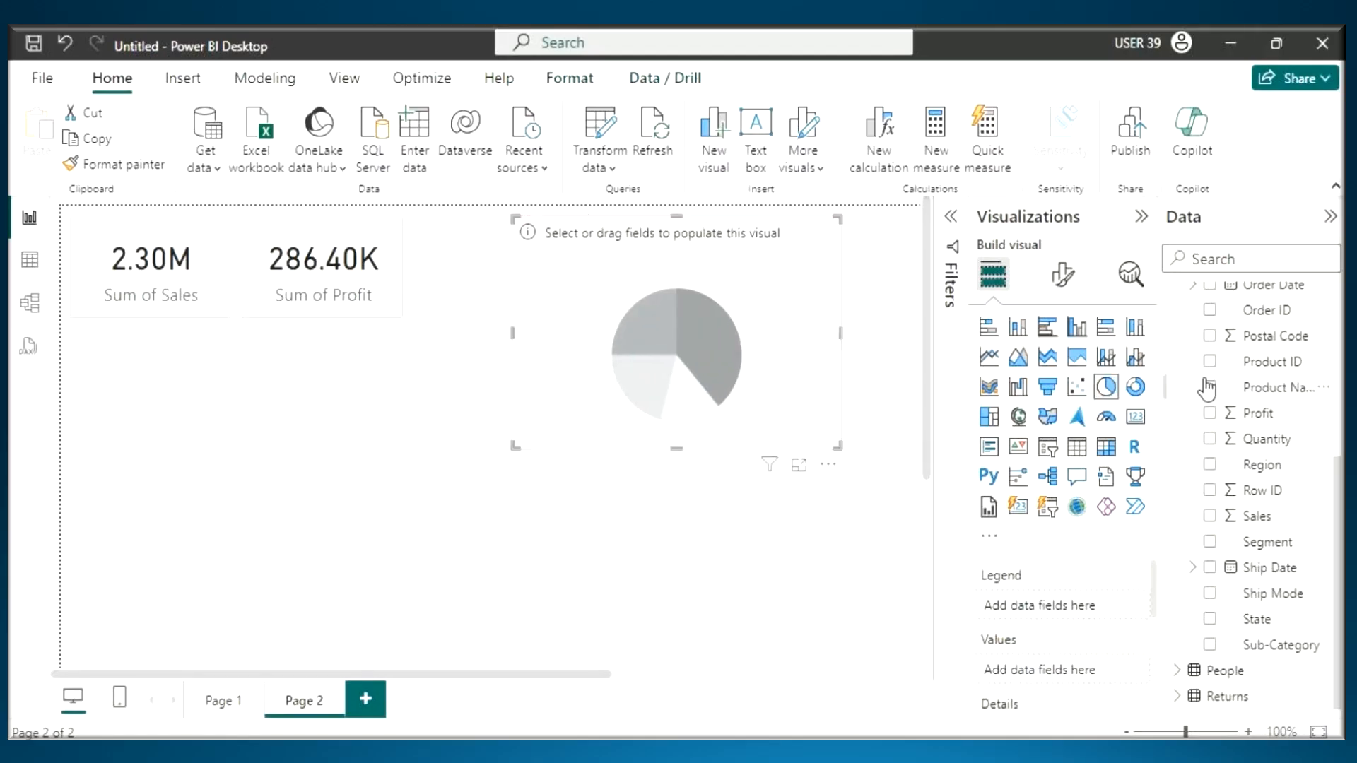
- Populate the pie chart with the Category and Sales fields from the Orders table
scroll(1244, 419, "up", 3)
scroll(1244, 418, "up", 3)
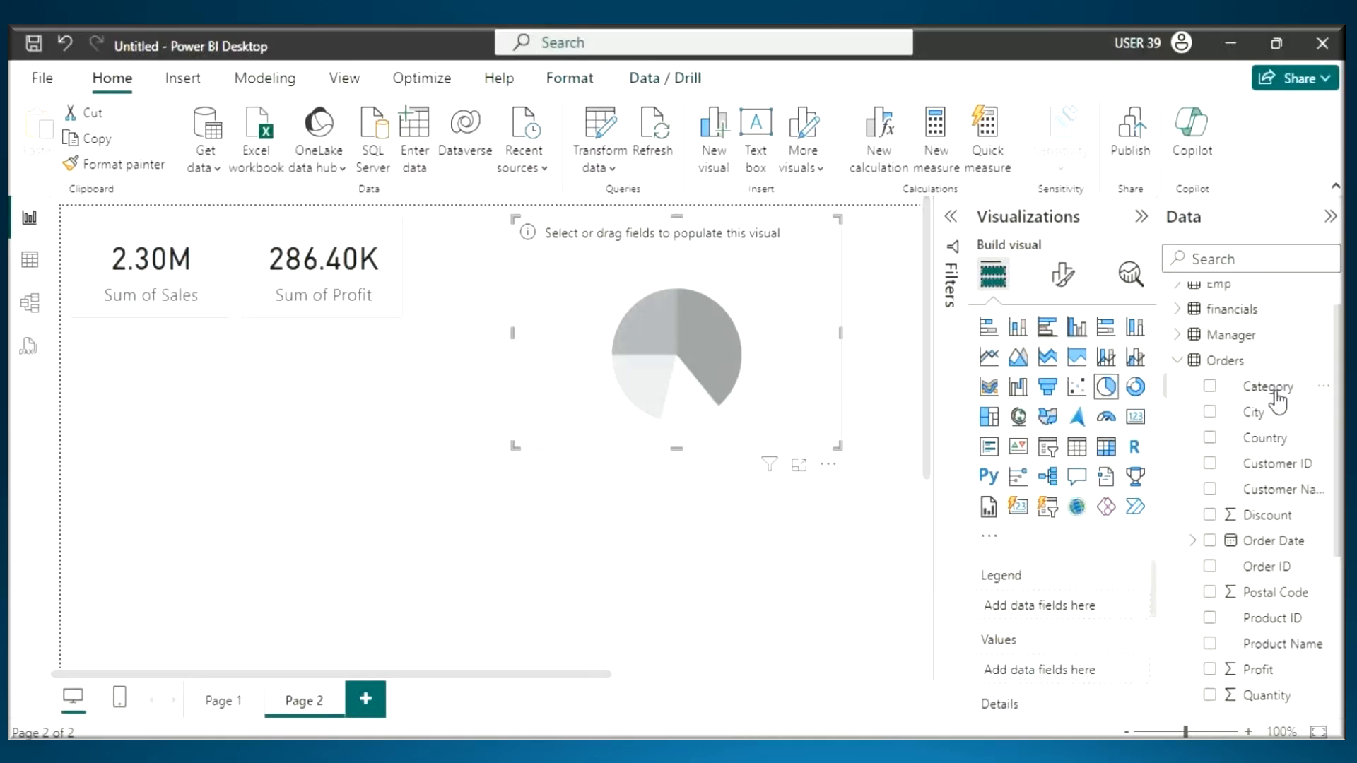
left_click_drag(1278, 401, 697, 304)
scroll(1334, 529, "down", 5)
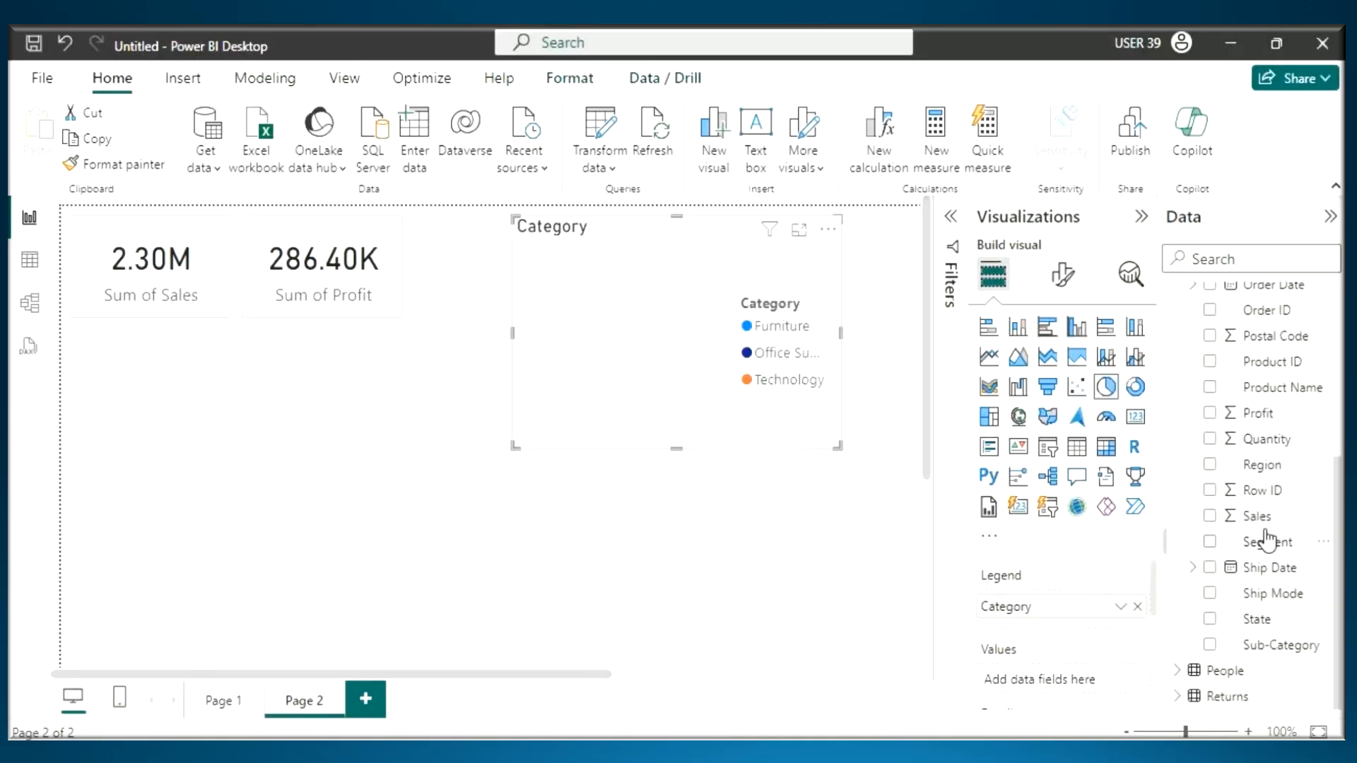
left_click_drag(704, 353, 699, 335)
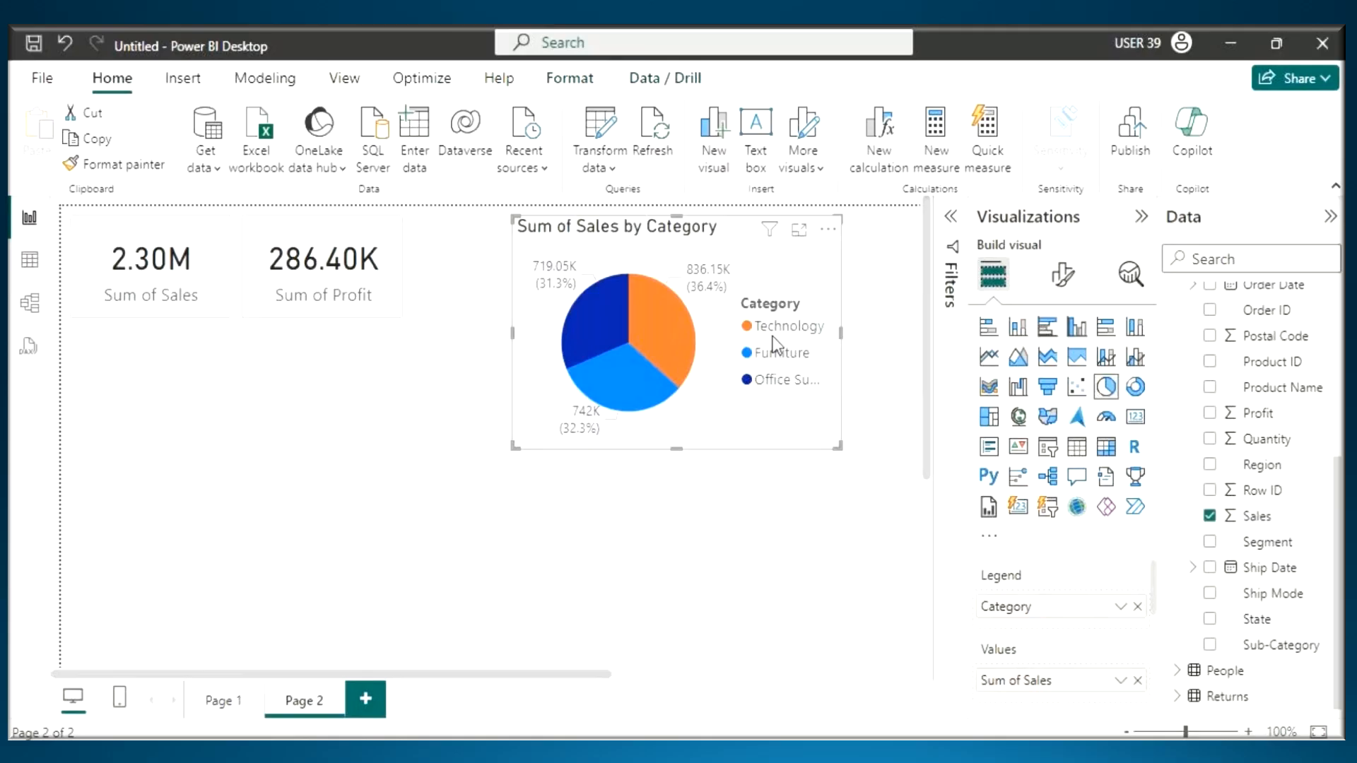
- Cross out the pie chart's legend and underline the Technology data label with the annotation pen, and clear the marks
left_click_drag(808, 286, 752, 392)
left_click_drag(759, 328, 806, 372)
left_click_drag(694, 302, 747, 298)
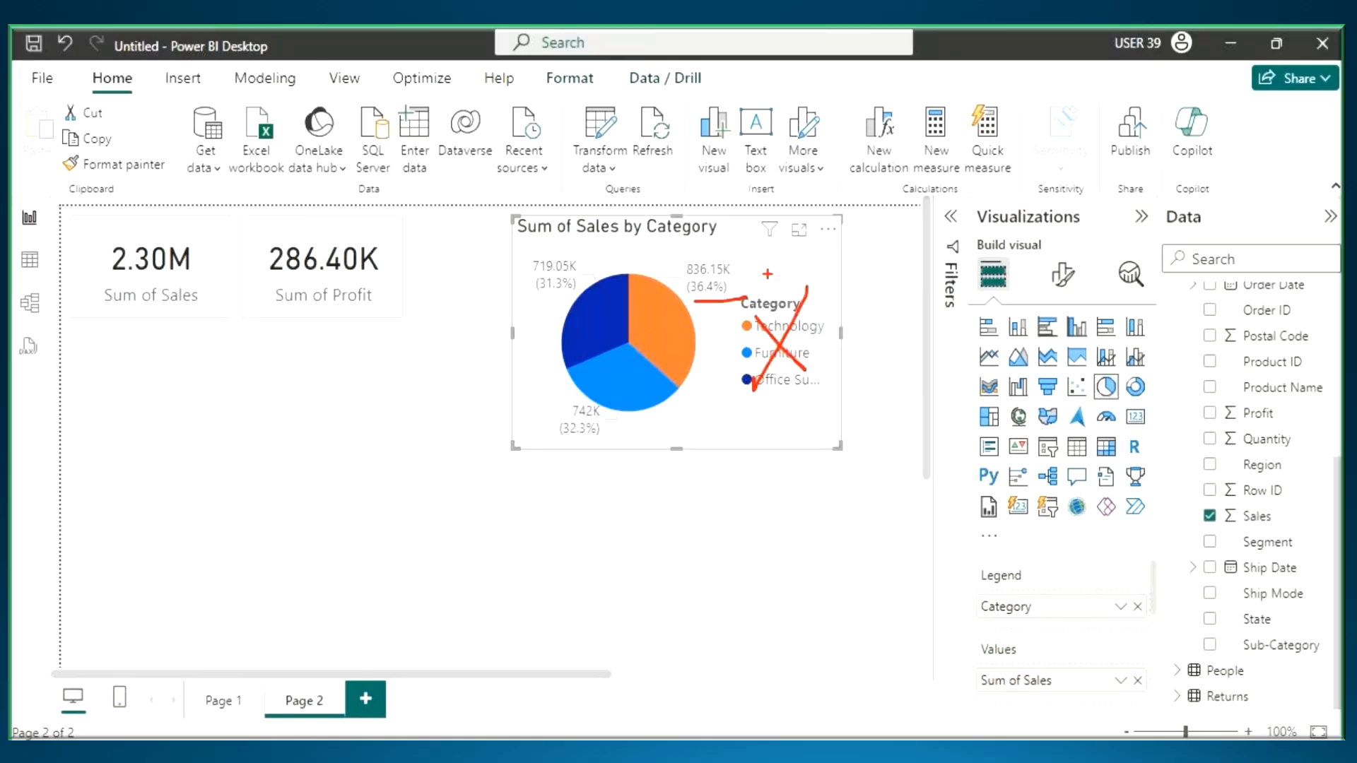
key("Escape")
- Turn off the pie chart's legend and set its detail label contents to Category, data value
left_click(1063, 275)
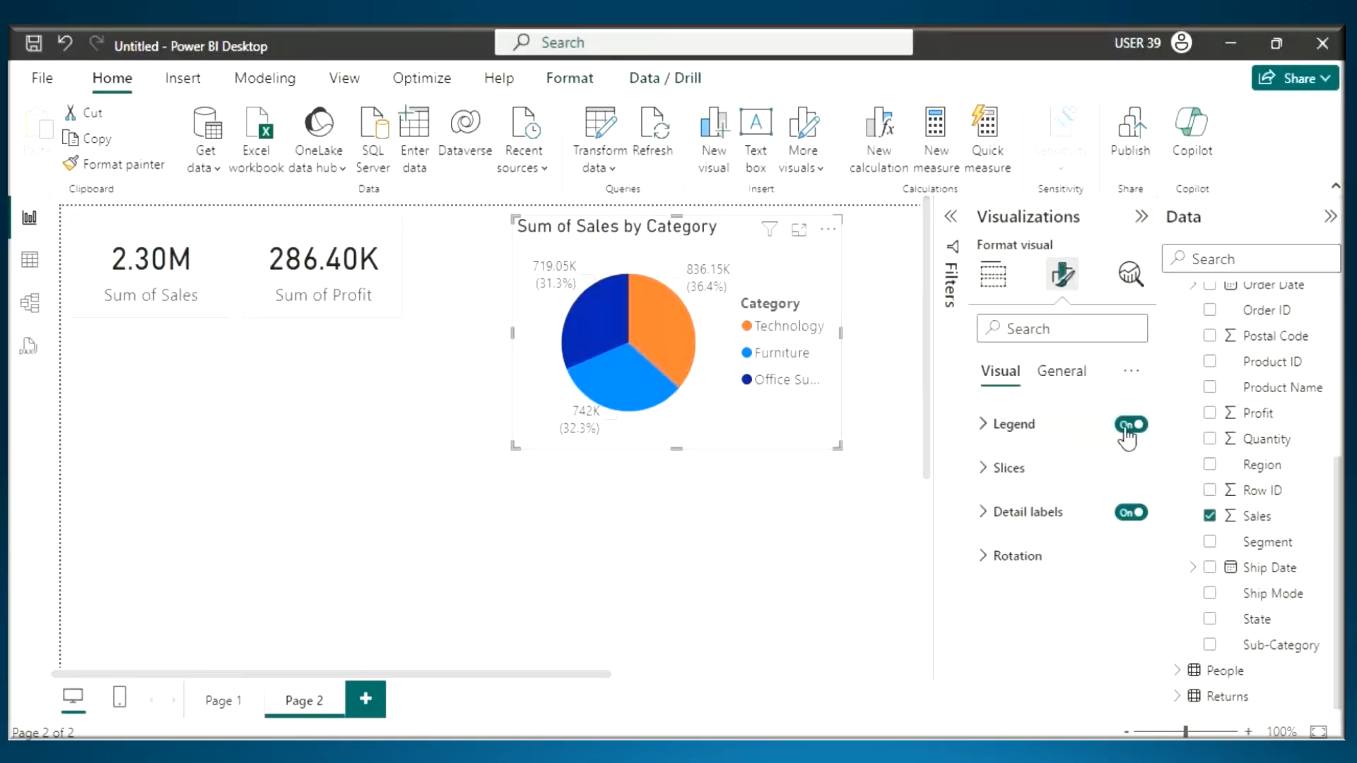
left_click(1044, 521)
left_click(1131, 424)
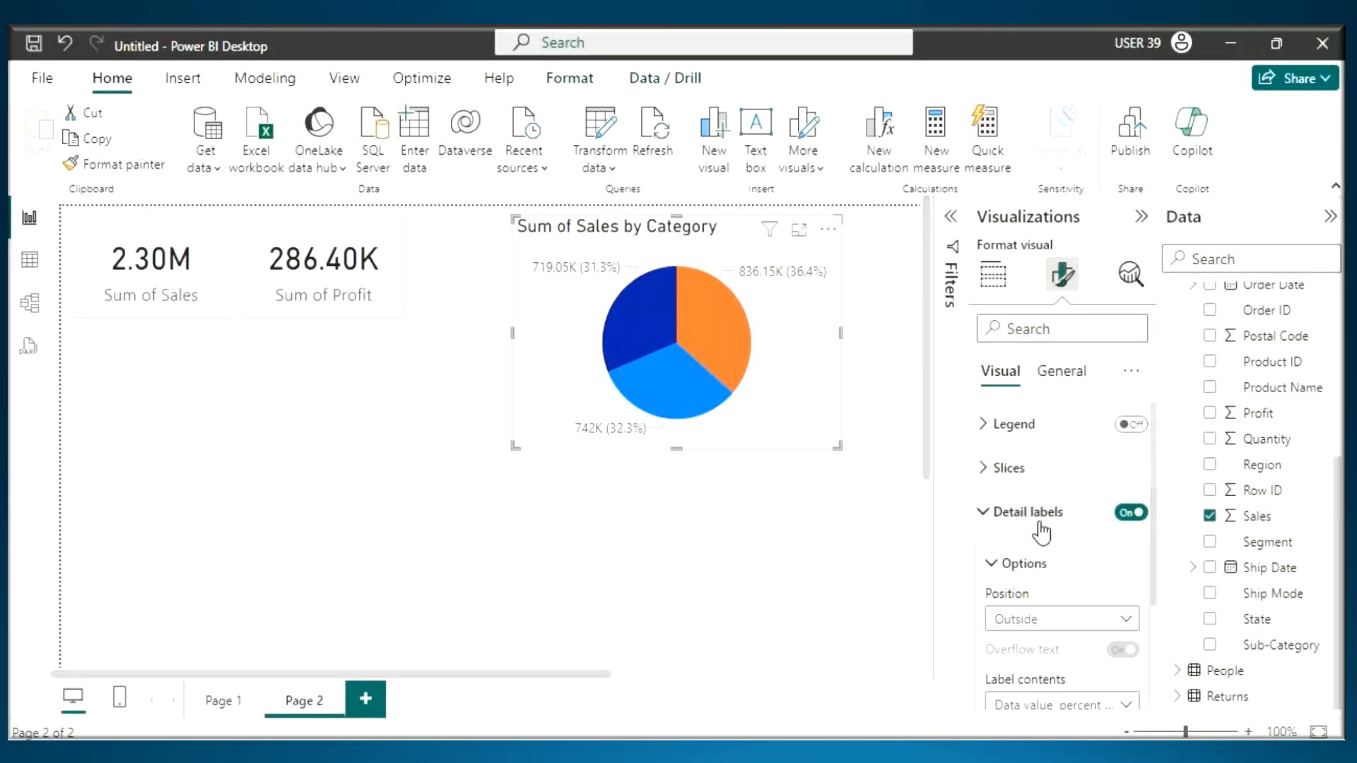
scroll(1032, 544, "down", 1)
scroll(1028, 540, "down", 1)
left_click(1053, 611)
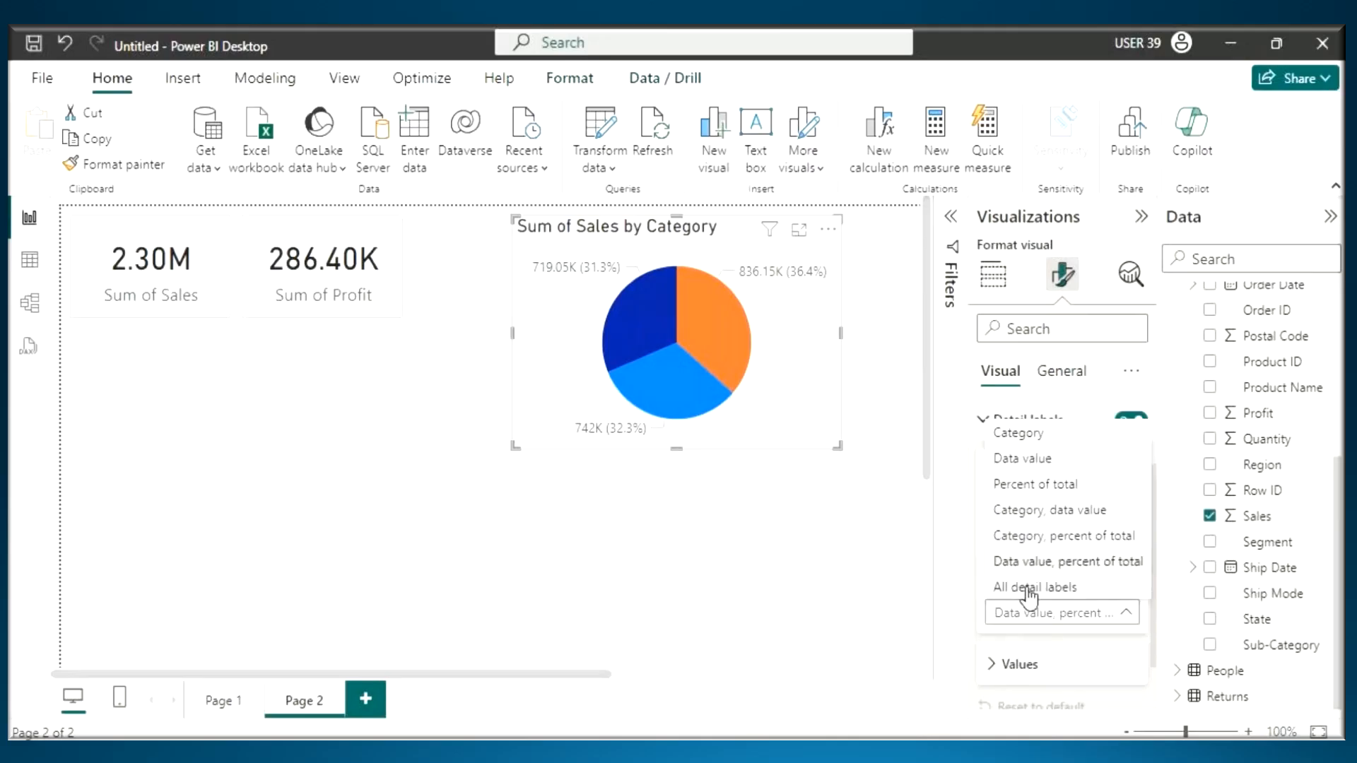
left_click(1034, 519)
left_click(1017, 472)
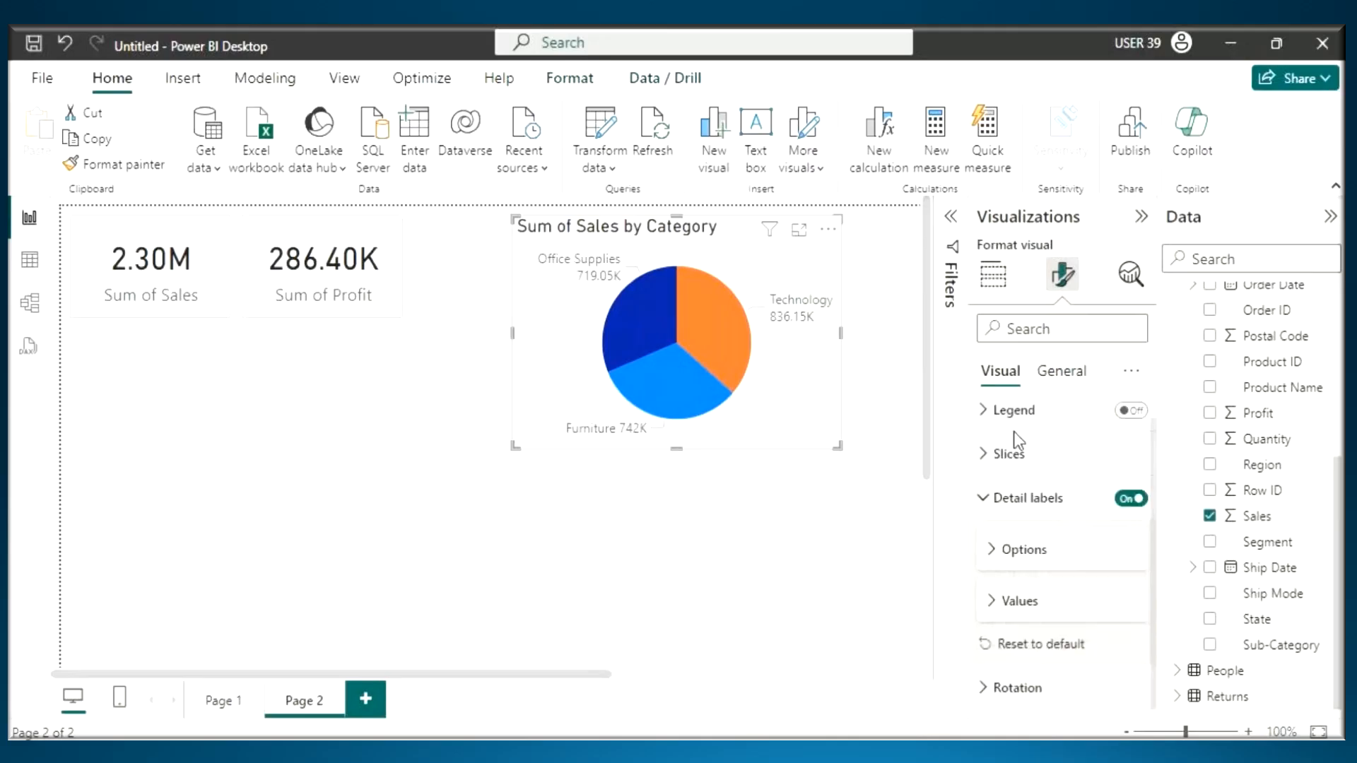
left_click(1015, 503)
- Turn on the pie chart's visual border and set its color to light grey
left_click(1062, 371)
left_click(1010, 512)
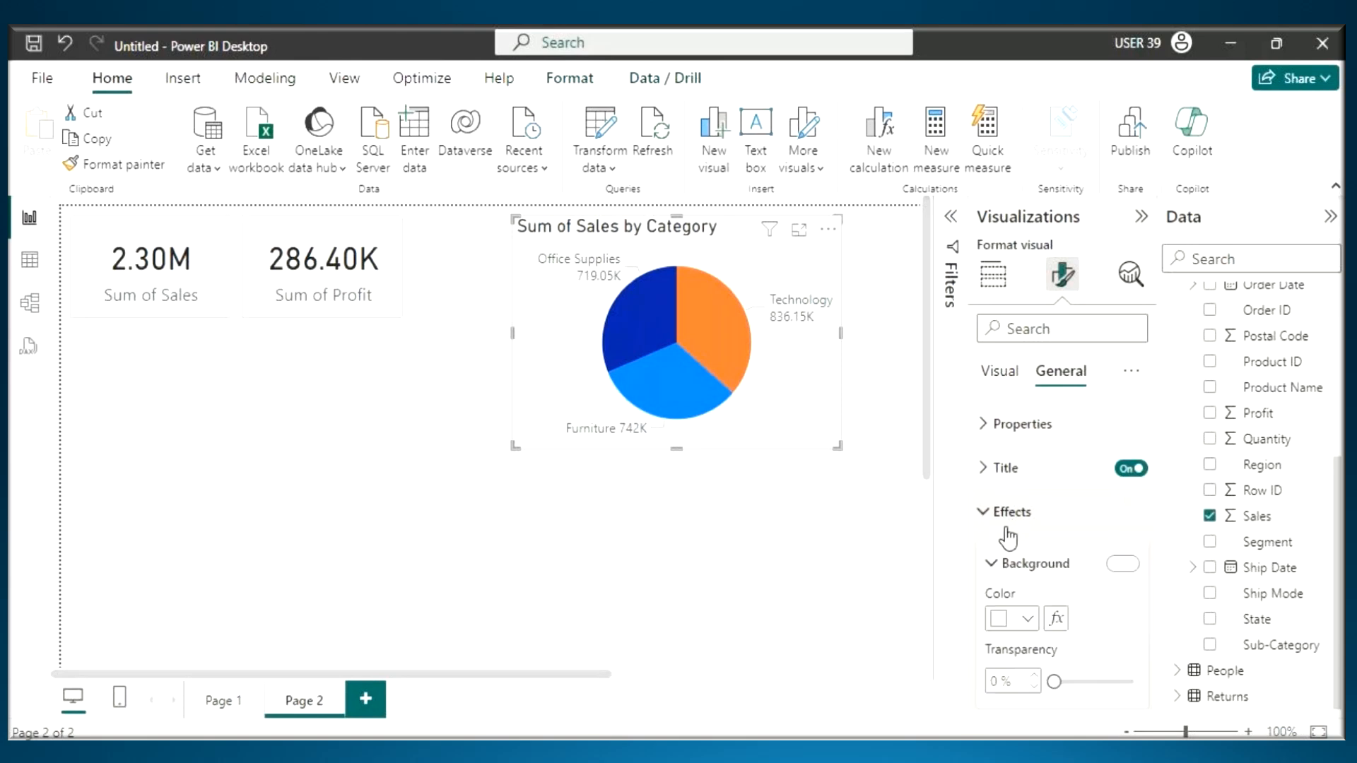
left_click(1030, 565)
left_click(1124, 616)
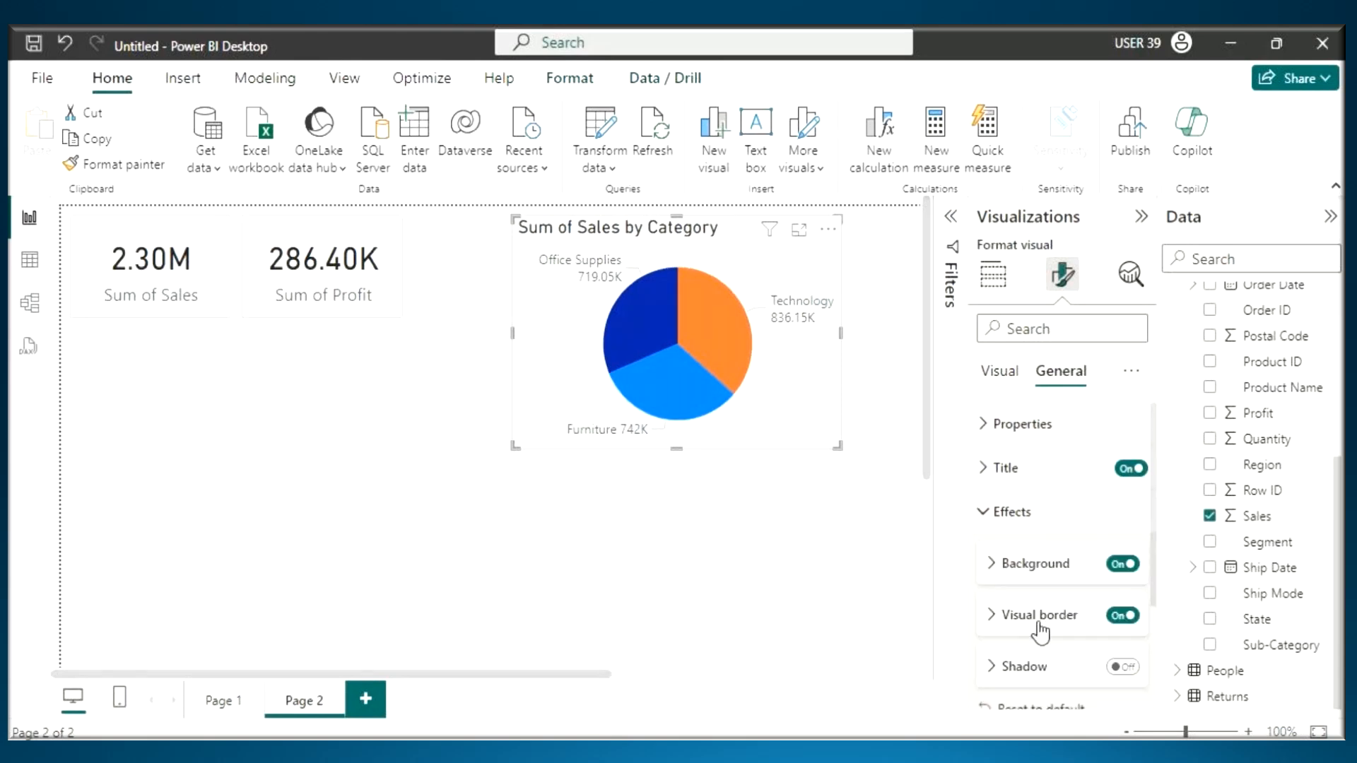
left_click(1038, 620)
left_click(1018, 670)
left_click(1013, 412)
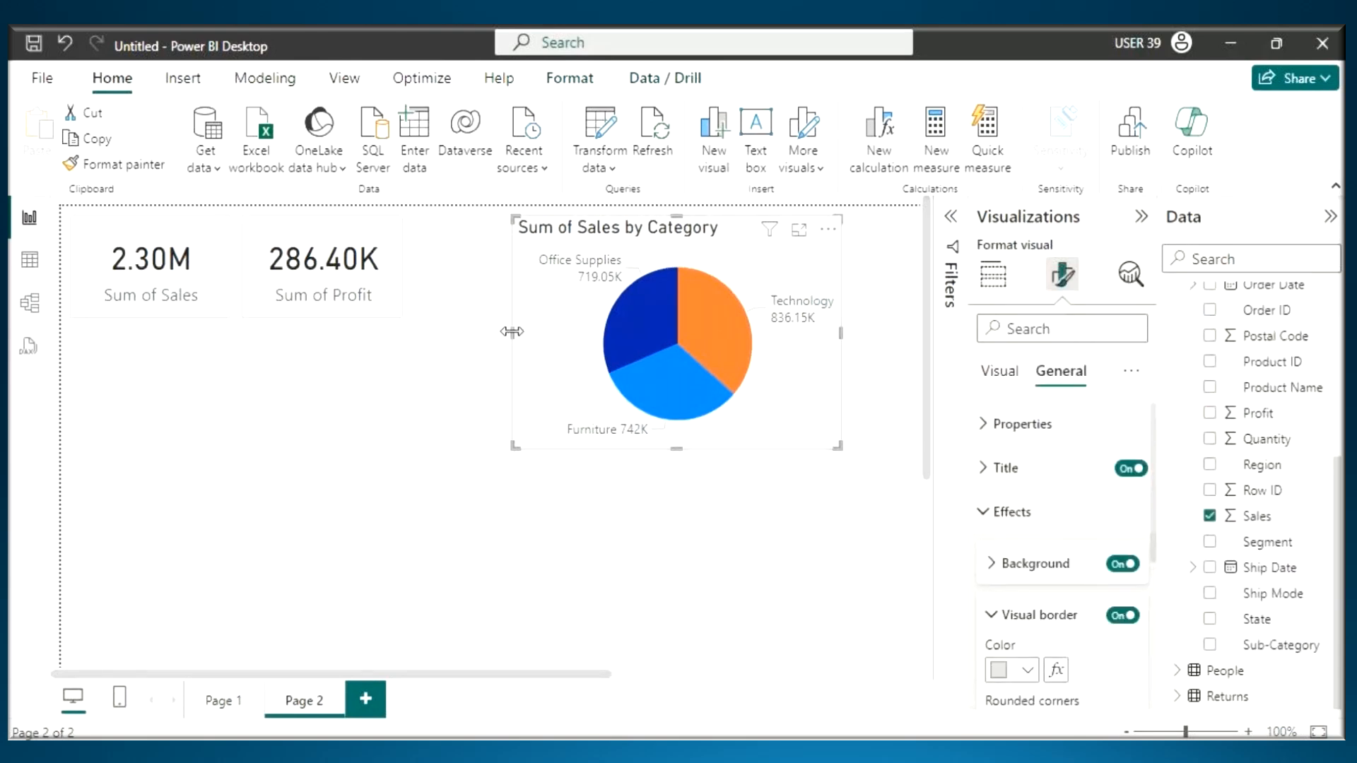
- Widen the pie chart toward the Sum of Profit card and slightly reduce its overall size at 110% page zoom
left_click_drag(513, 333, 454, 348)
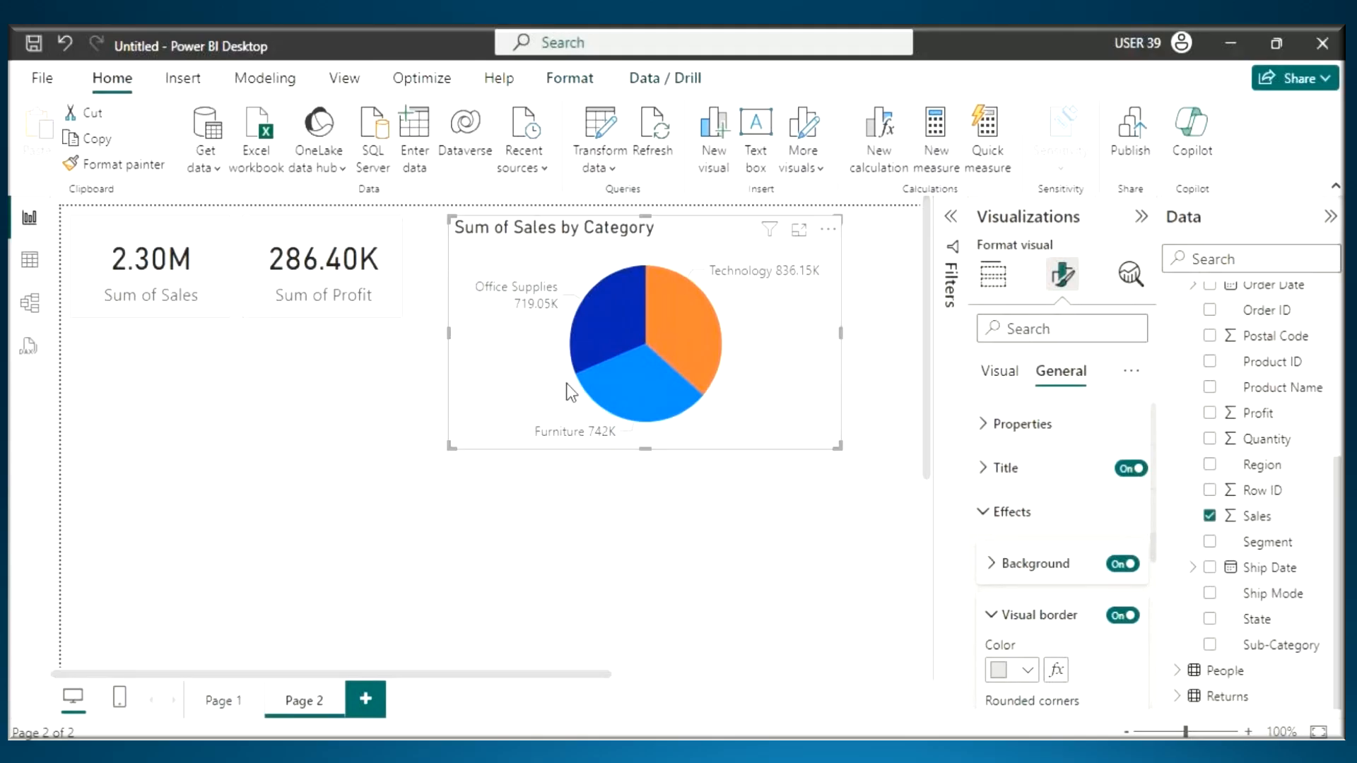
scroll(567, 383, "up", 1)
left_click_drag(859, 375, 831, 375)
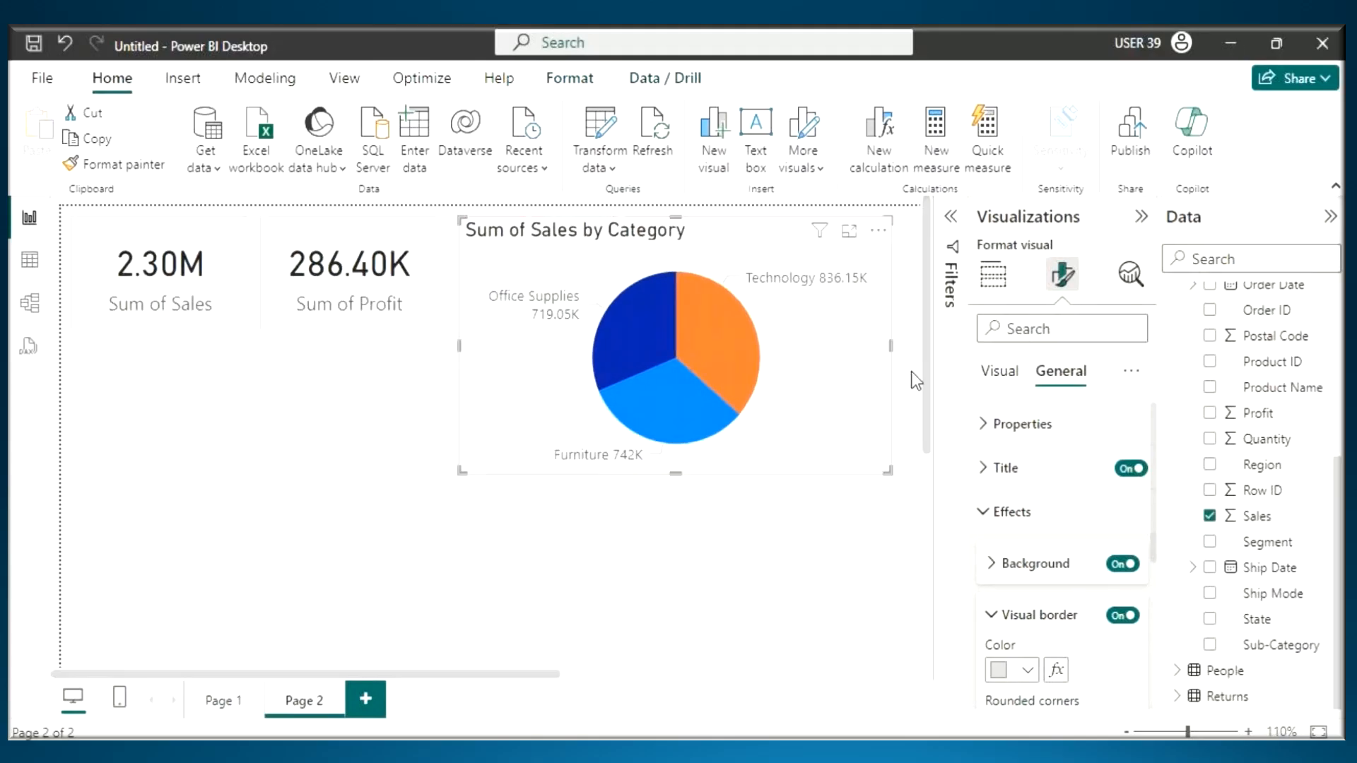
left_click_drag(888, 470, 874, 463)
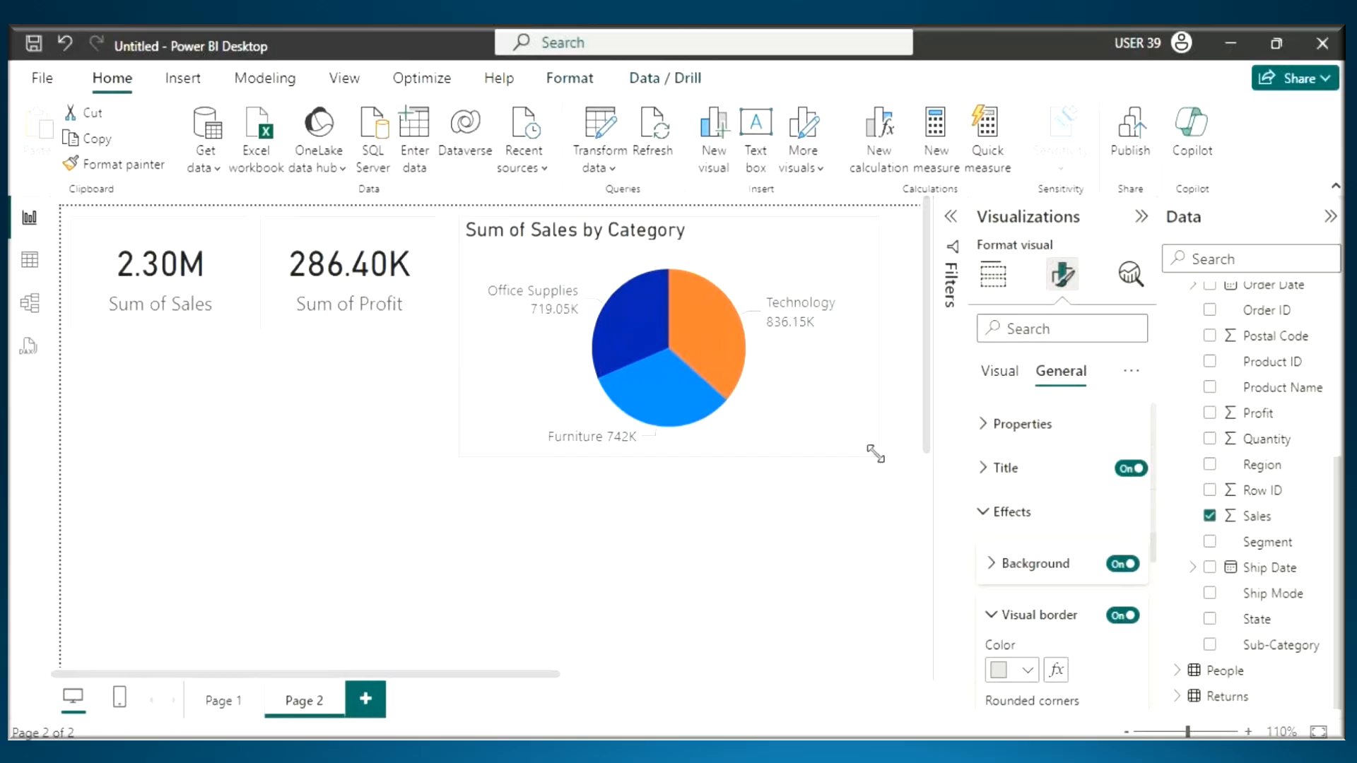
- Add a donut chart to the page and place it below the pie chart
left_click(693, 567)
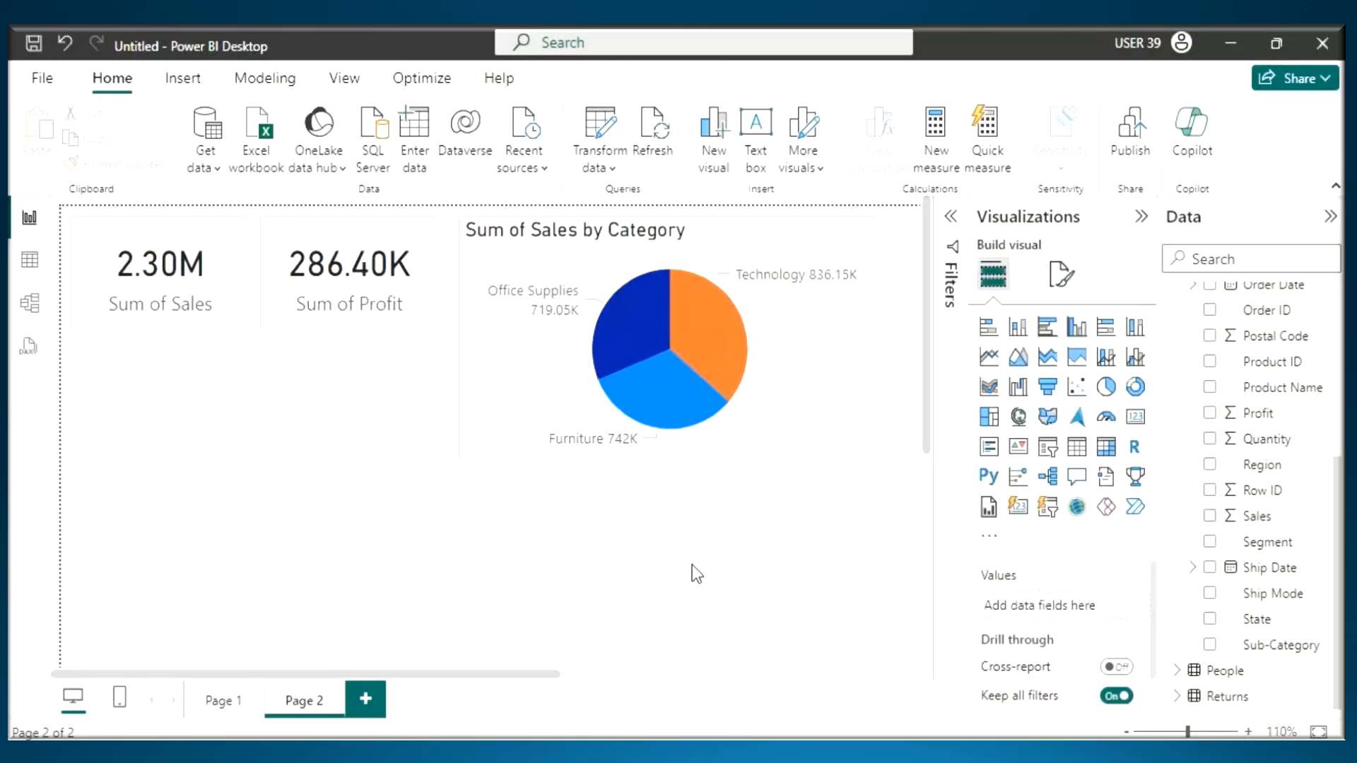
left_click(1138, 390)
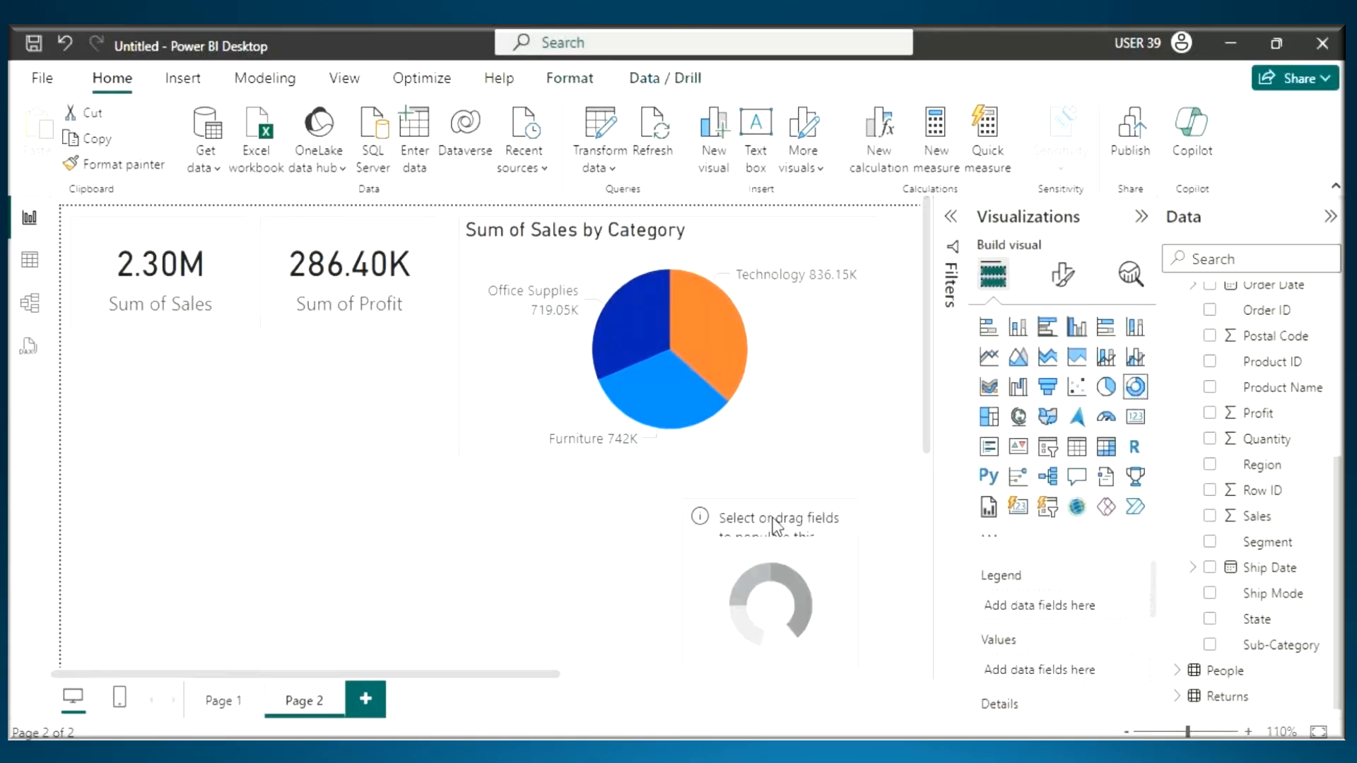
left_click_drag(781, 537, 779, 508)
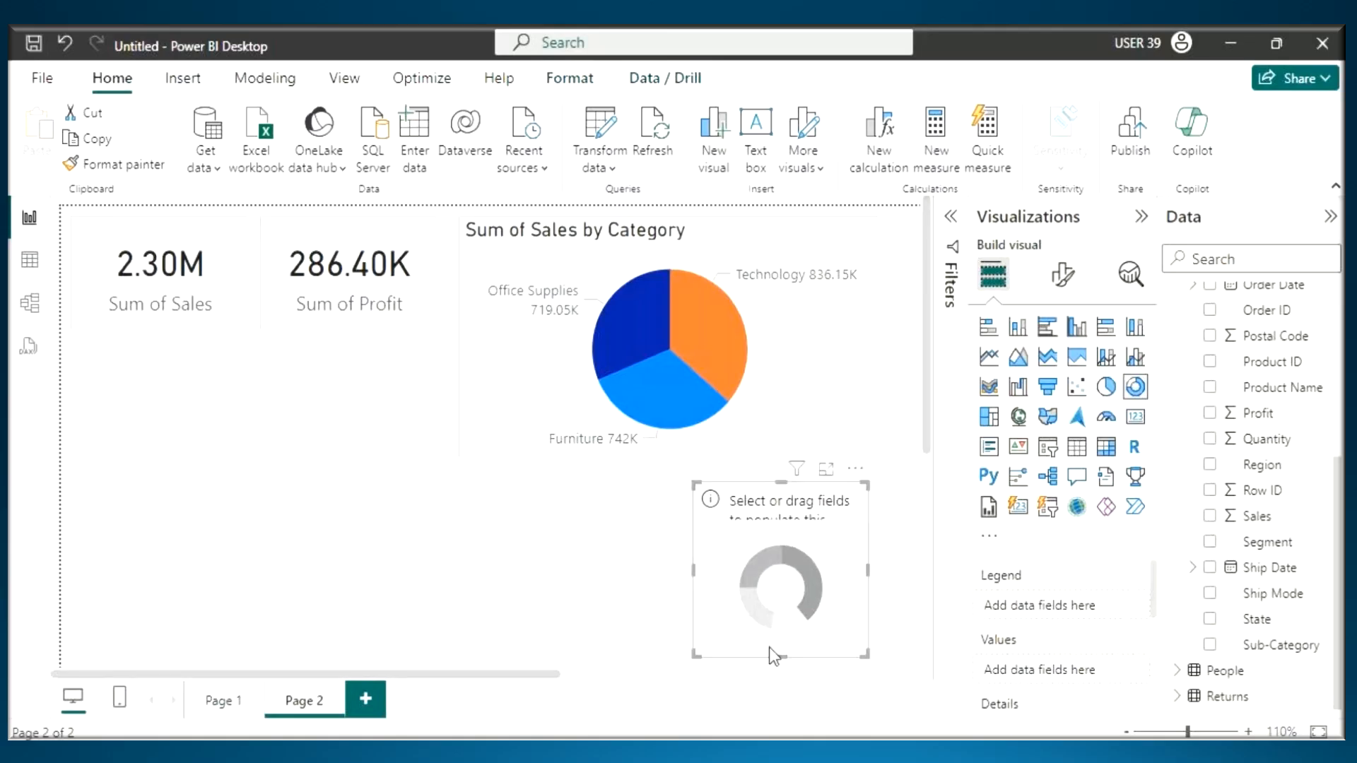
- Switch to the Power View notes in Notepad and highlight the Visual Interactions heading
key("alt+Tab")
scroll(57, 318, "up", 1)
left_click_drag(23, 322, 228, 324)
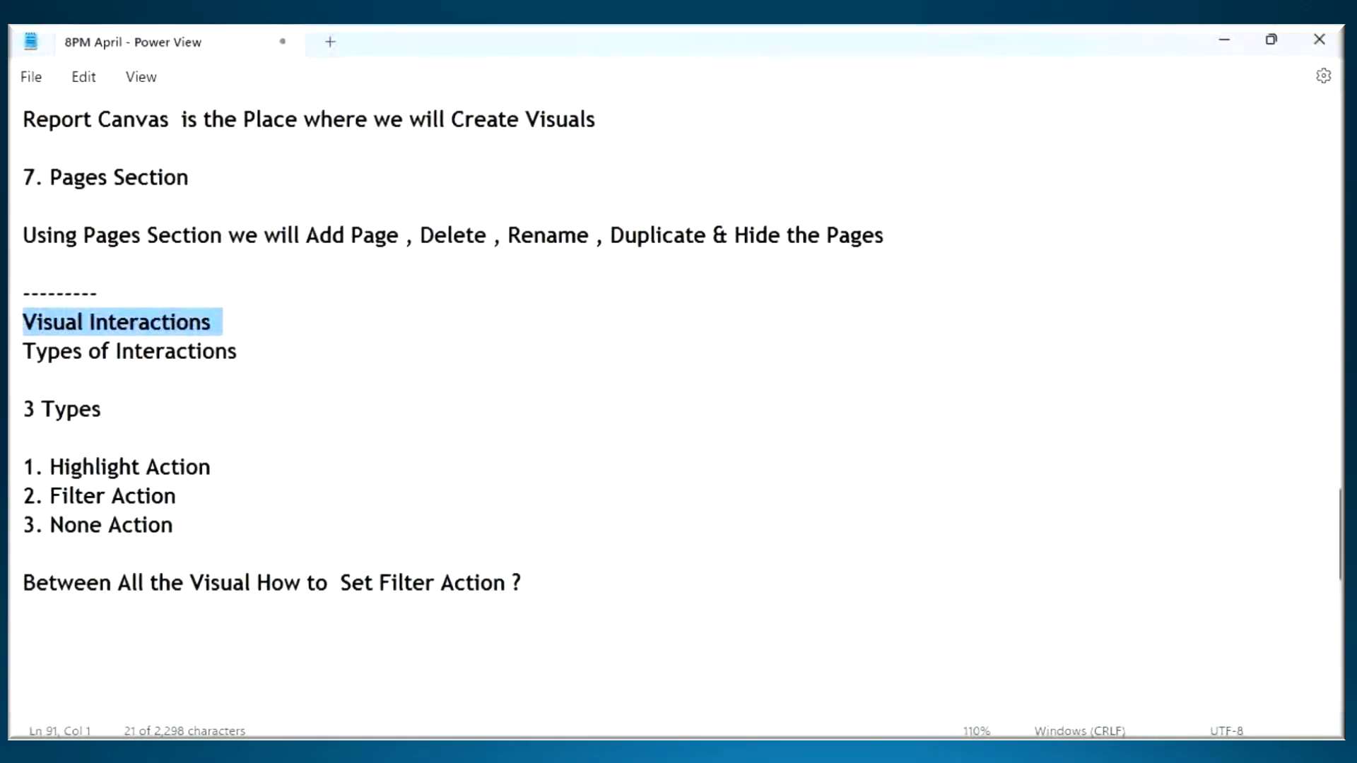
key("alt+Tab")
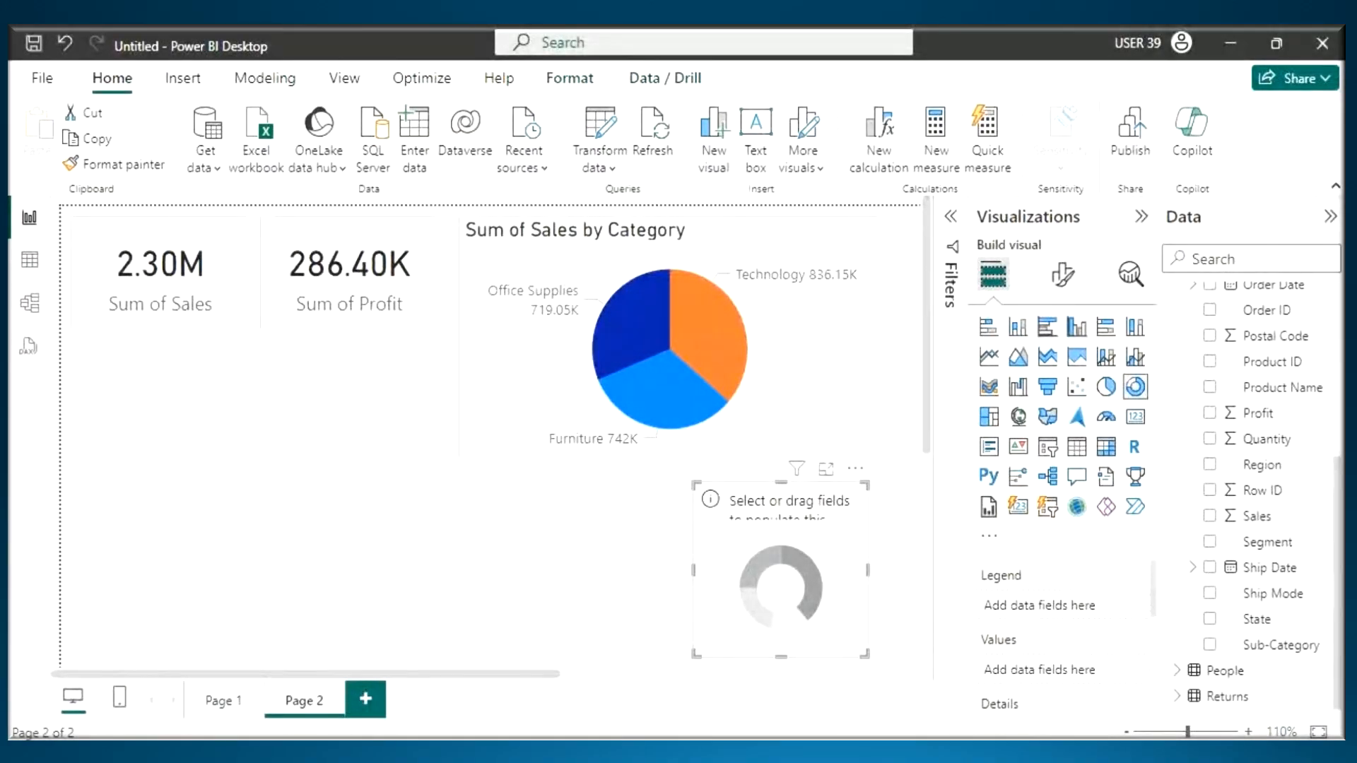
key("alt+Tab")
left_click_drag(23, 322, 220, 326)
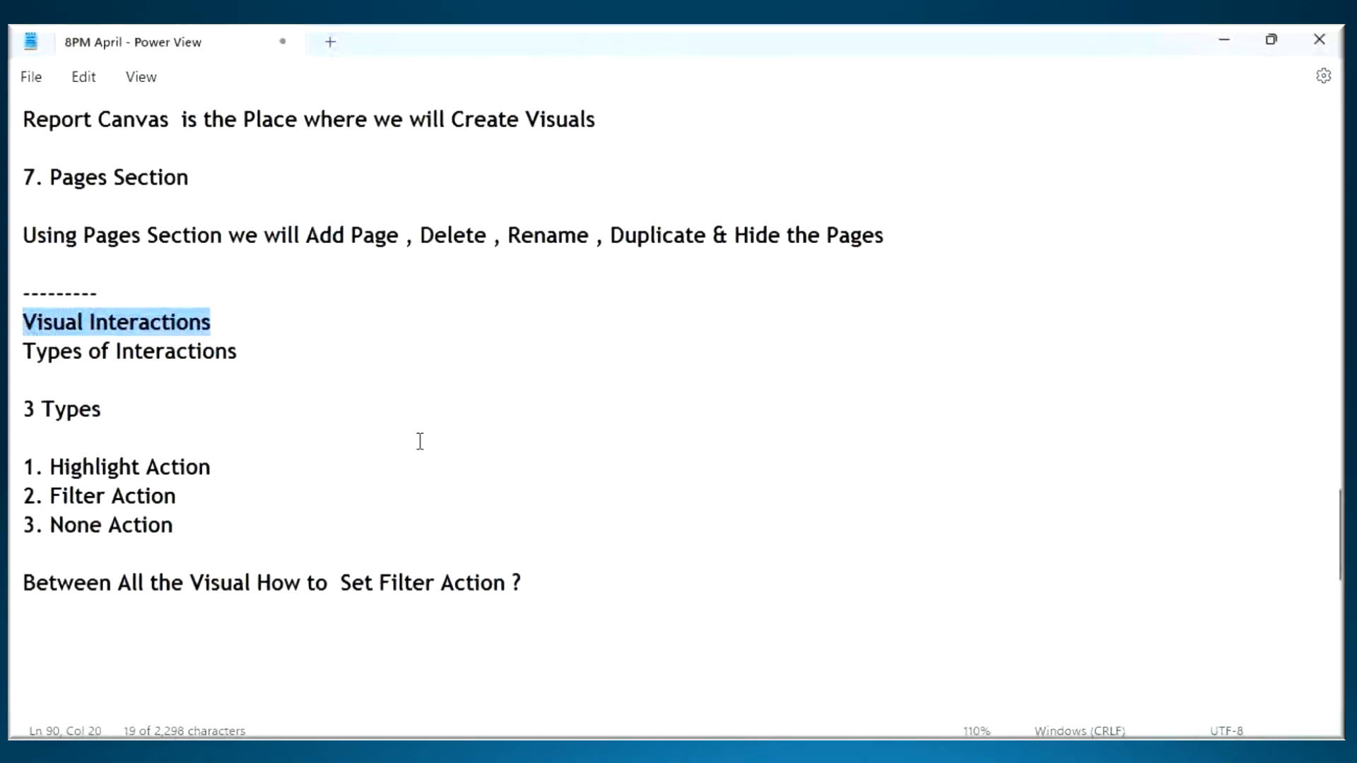
- Switch to the Power BI Architecture diagram in Word, mark Power View and its Visuals output with the annotation pen, and clear the marks
key("alt+Tab")
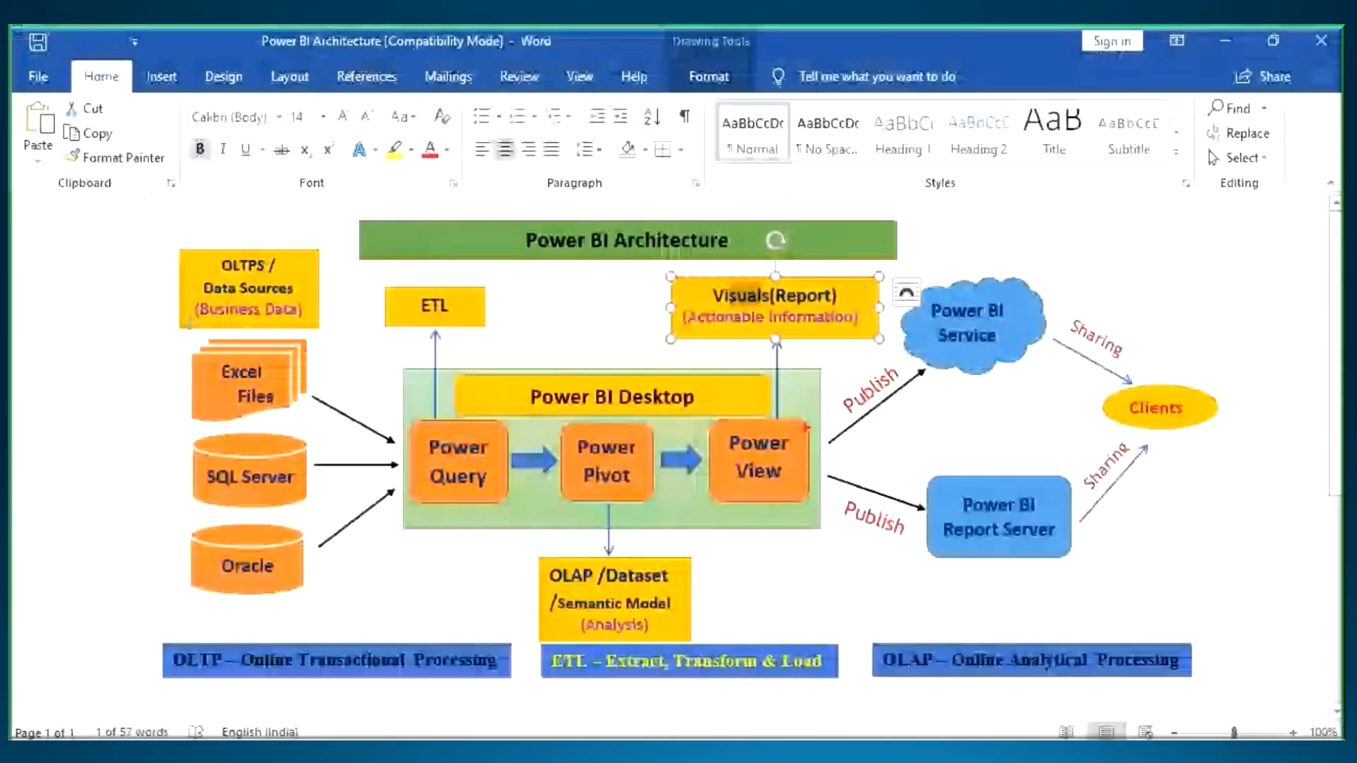
mouse_move(740, 369)
left_mouse_down()
mouse_move(774, 380)
mouse_move(785, 416)
mouse_move(799, 408)
left_mouse_up()
left_click_drag(774, 372, 794, 365)
mouse_move(793, 350)
left_mouse_down()
mouse_move(714, 402)
mouse_move(782, 341)
left_mouse_up()
mouse_move(836, 247)
left_mouse_down()
mouse_move(798, 350)
mouse_move(855, 318)
left_mouse_up()
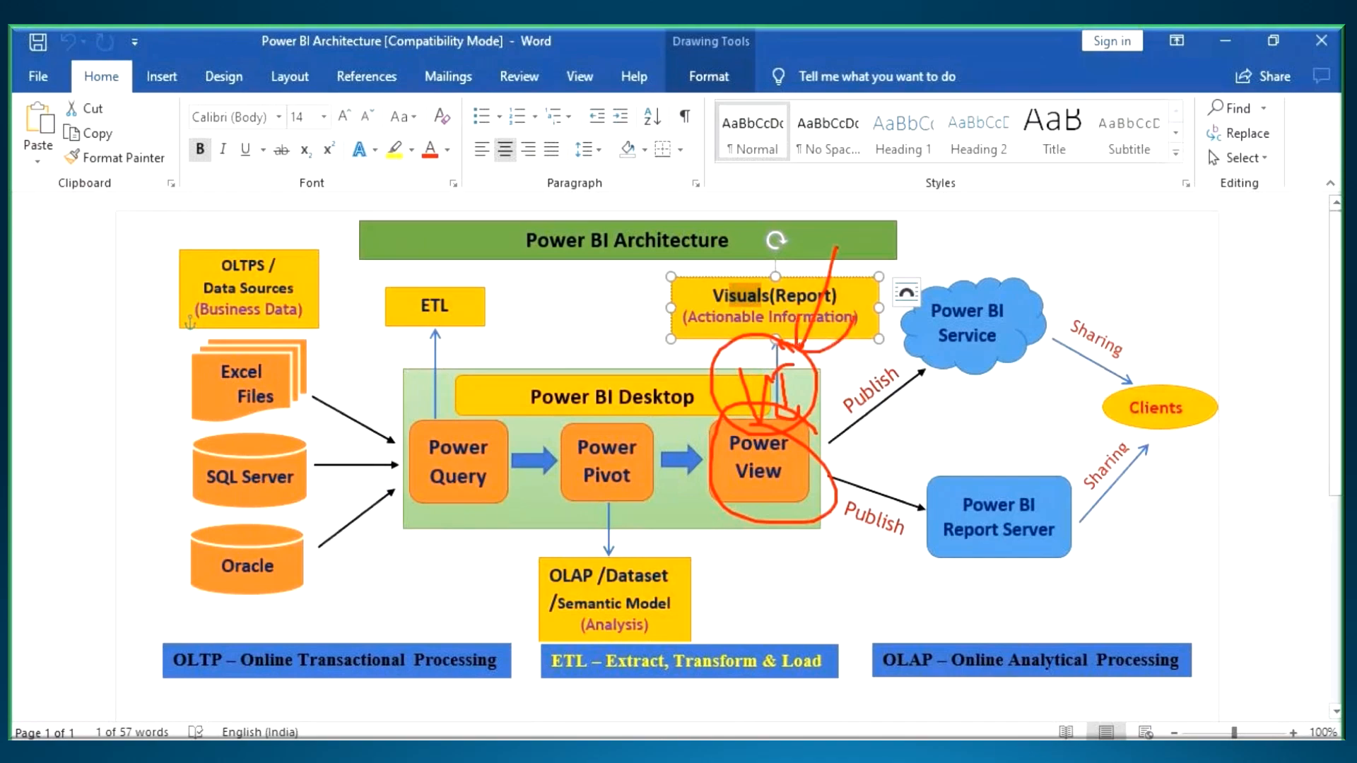
key("Escape")
- Switch back to Power BI Desktop, enlarge the donut chart to about the pie chart's width and reduce the pie chart's height
key("alt+Tab")
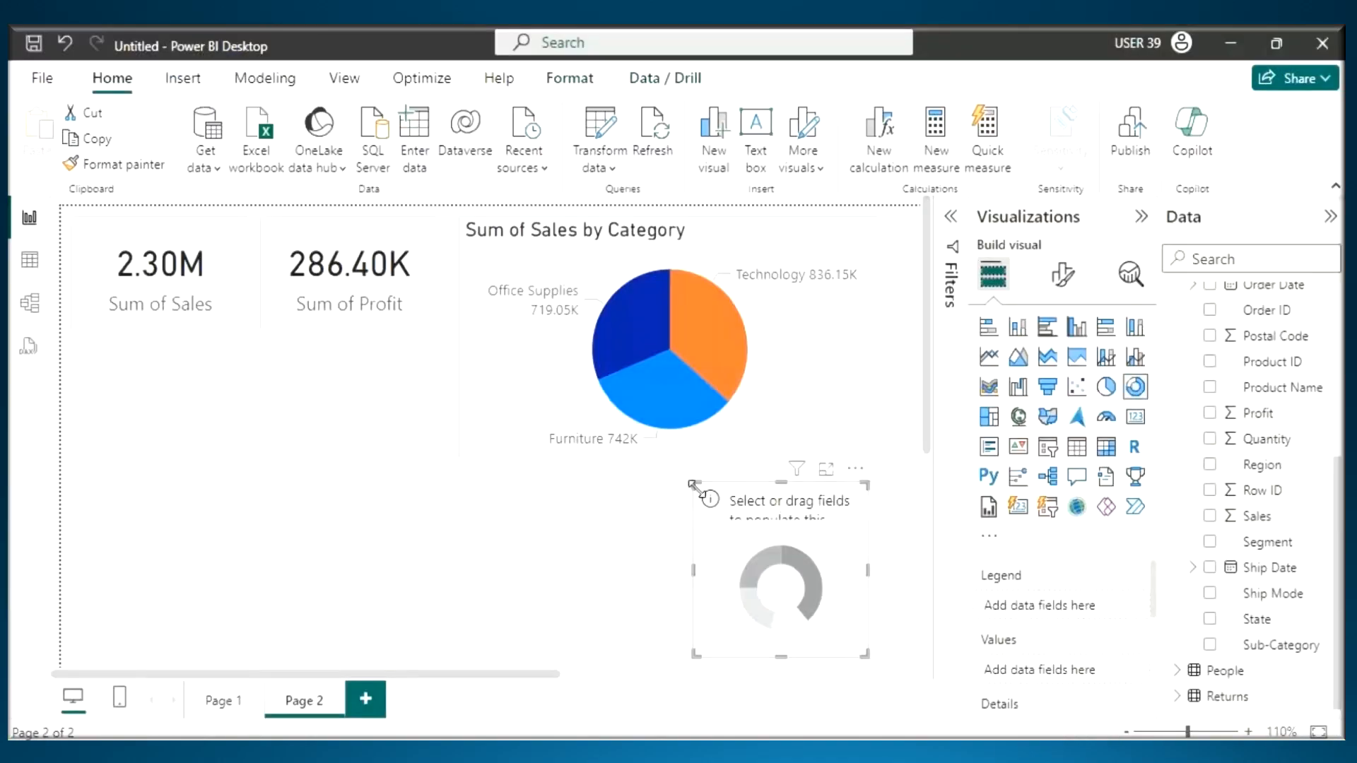
left_click_drag(692, 486, 553, 465)
left_click(672, 438)
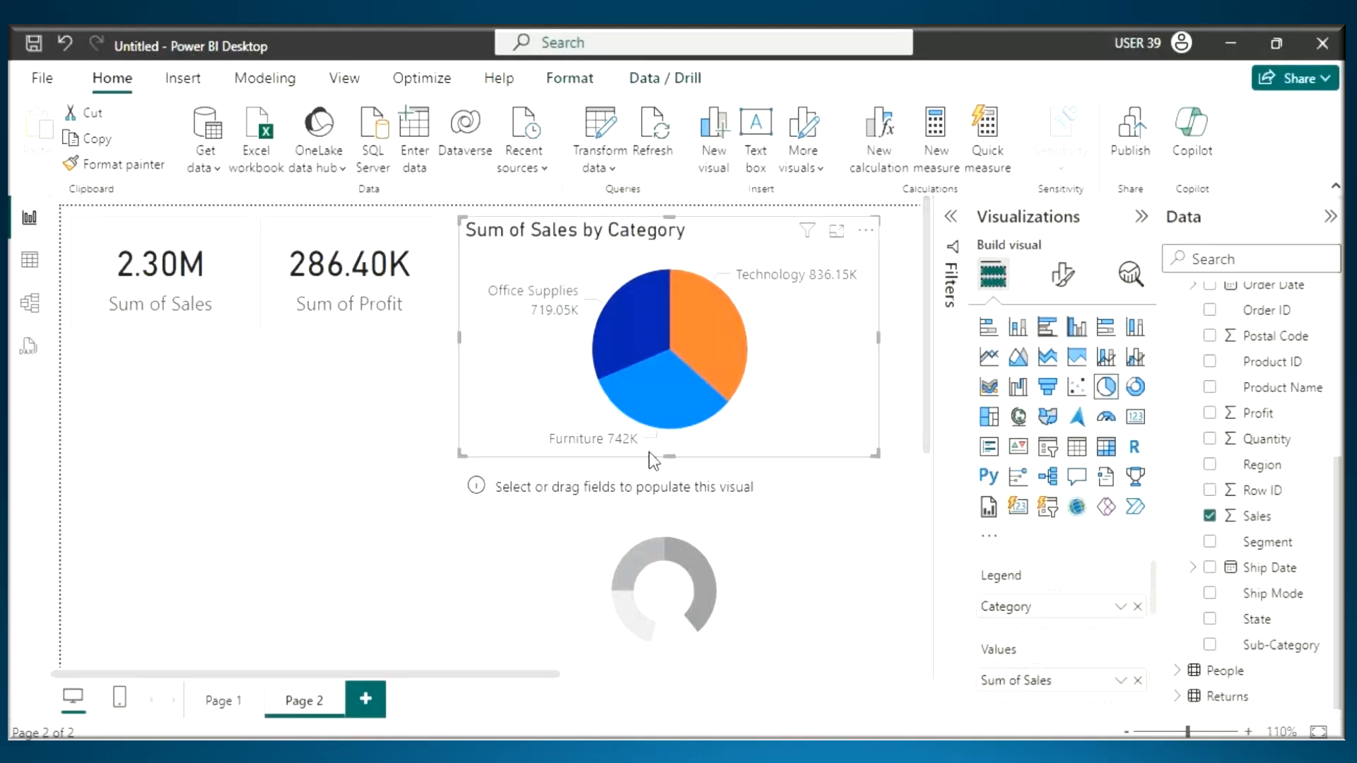
left_click_drag(668, 442, 670, 405)
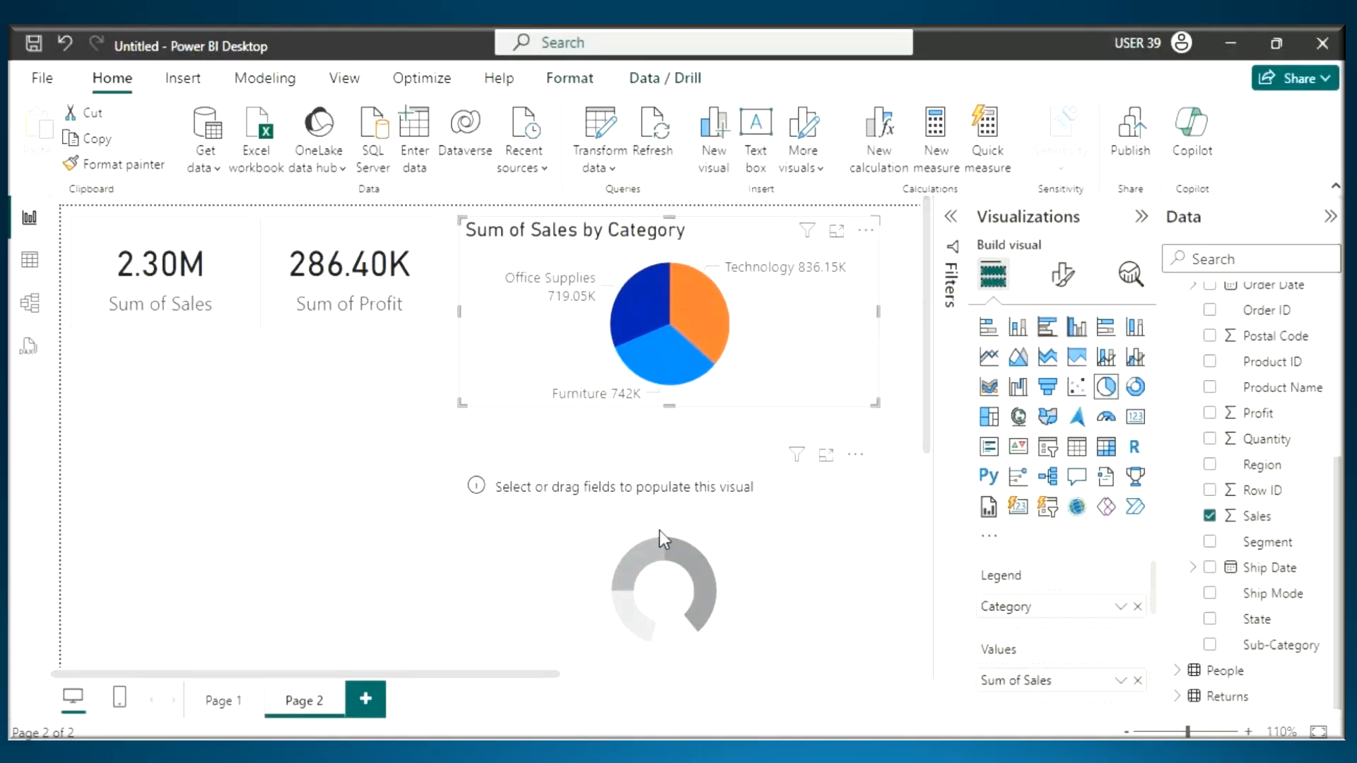
- Populate the donut chart with the Region and Sales fields
left_click(659, 530)
left_click_drag(1262, 464, 719, 558)
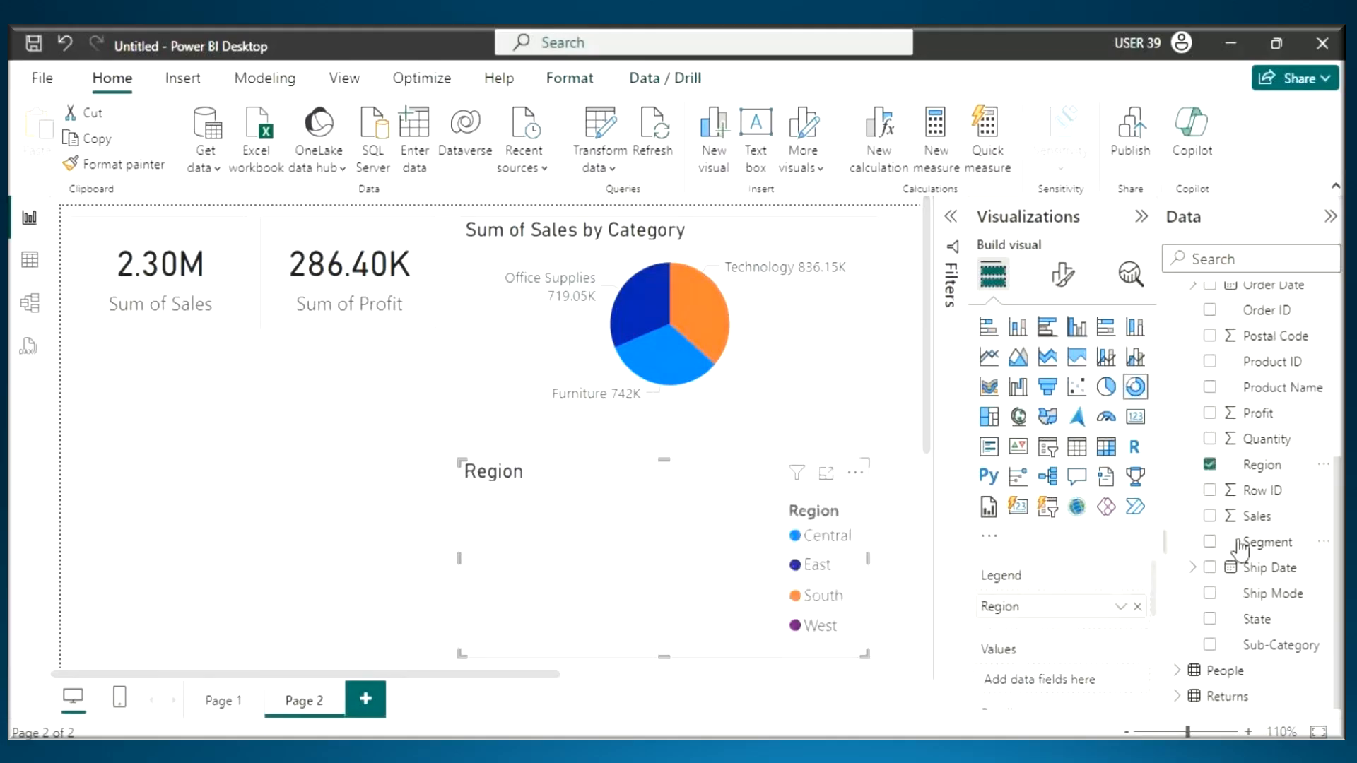
left_click_drag(1255, 517, 770, 586)
- Mark the donut chart's title and the top of the pie chart with the annotation pen, and clear the marks
key("ctrl+2")
left_click_drag(627, 417, 664, 472)
left_click_drag(658, 424, 639, 477)
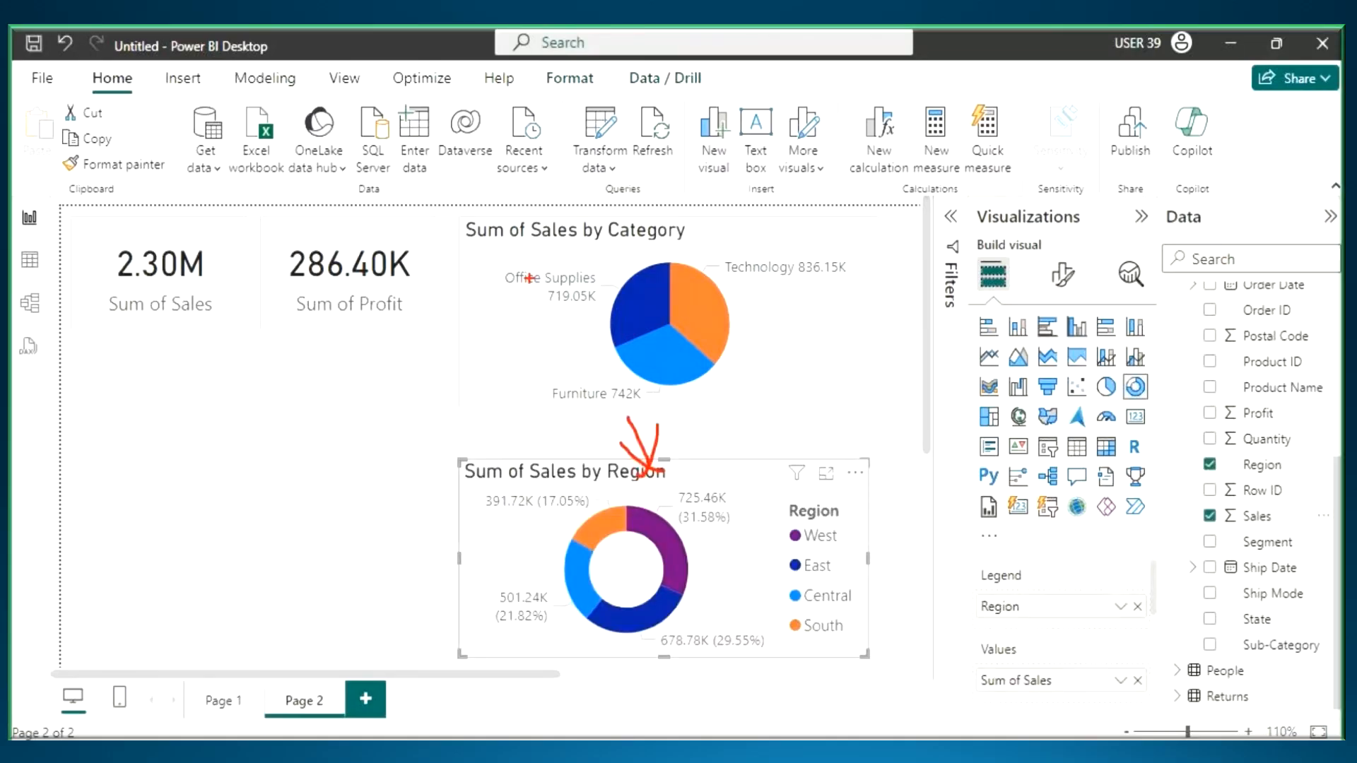
left_click_drag(531, 278, 633, 251)
key("Escape")
left_click(562, 263)
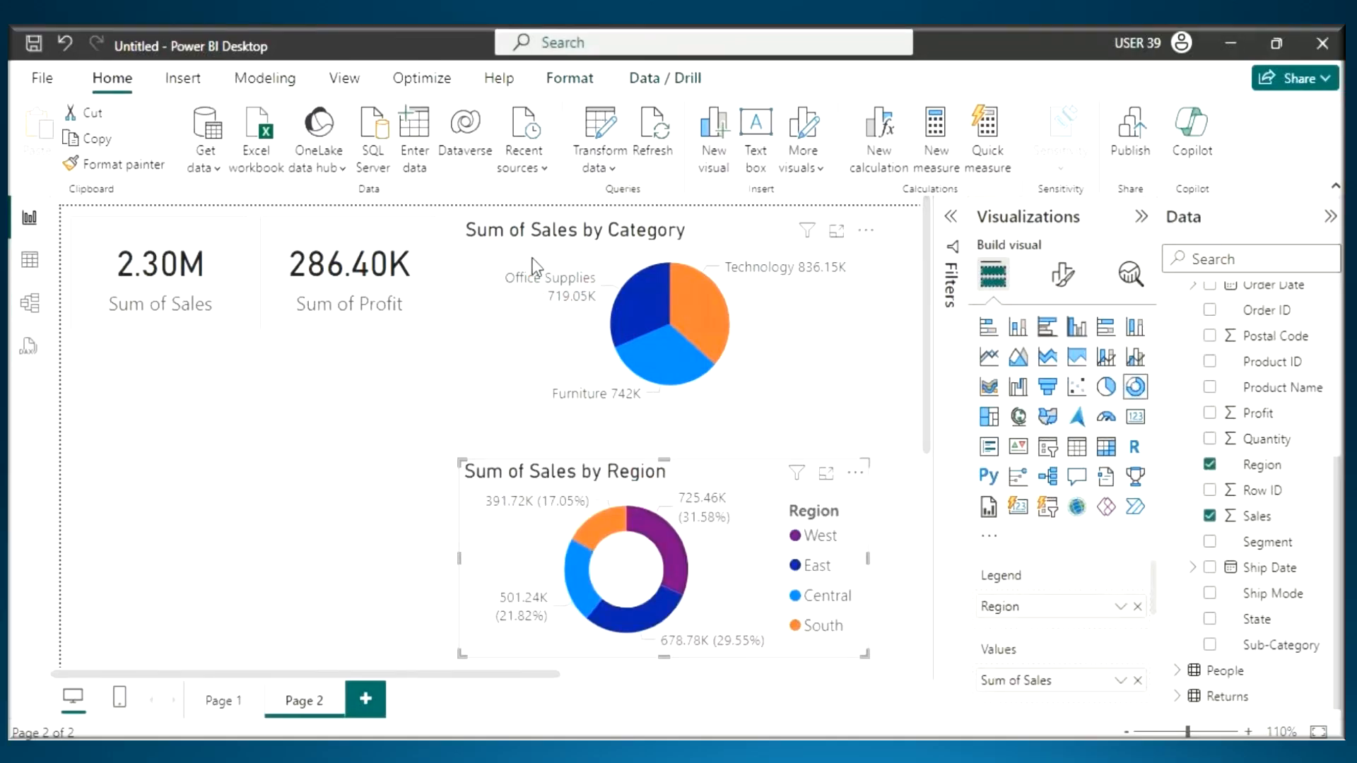
- Copy the pie chart's formatting onto the donut chart with Format Painter, and move the pie chart slightly down
left_click(109, 167)
left_click(729, 508)
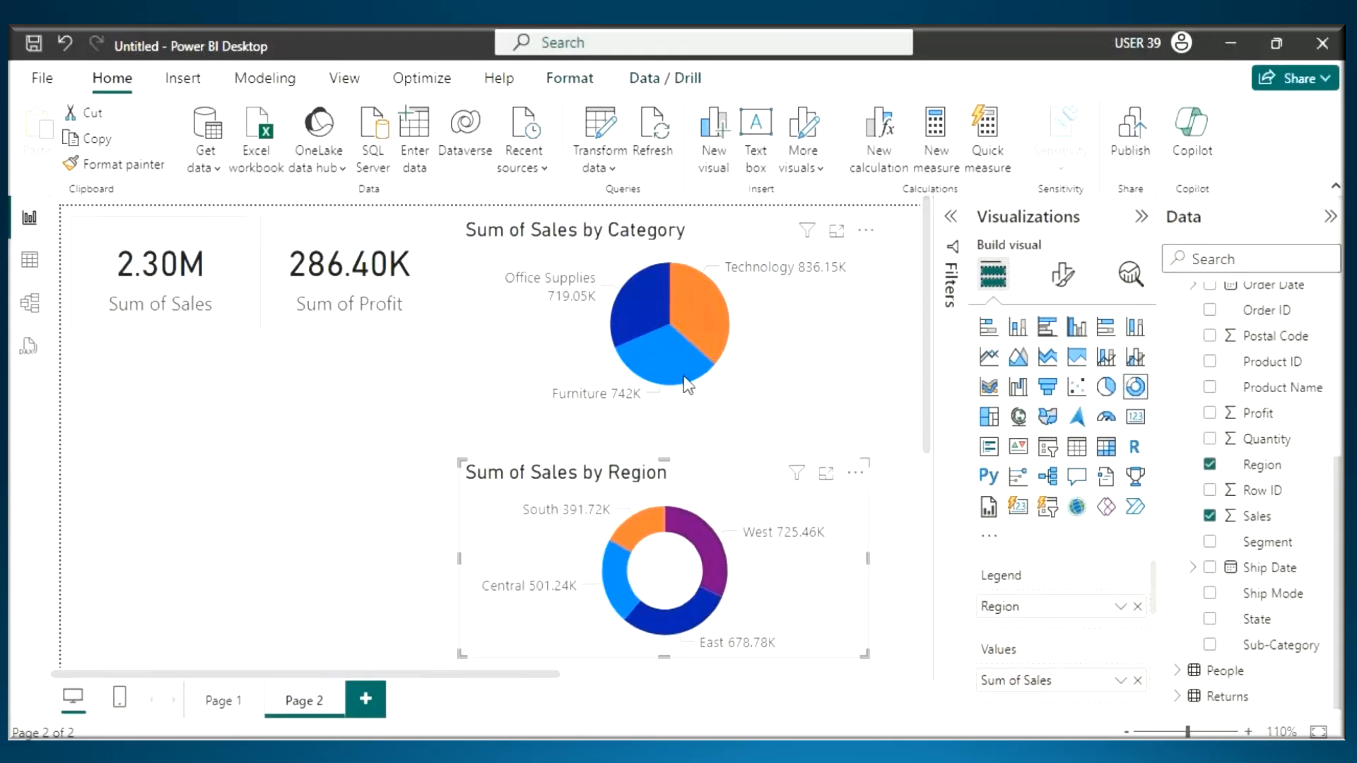
left_click_drag(749, 281, 749, 302)
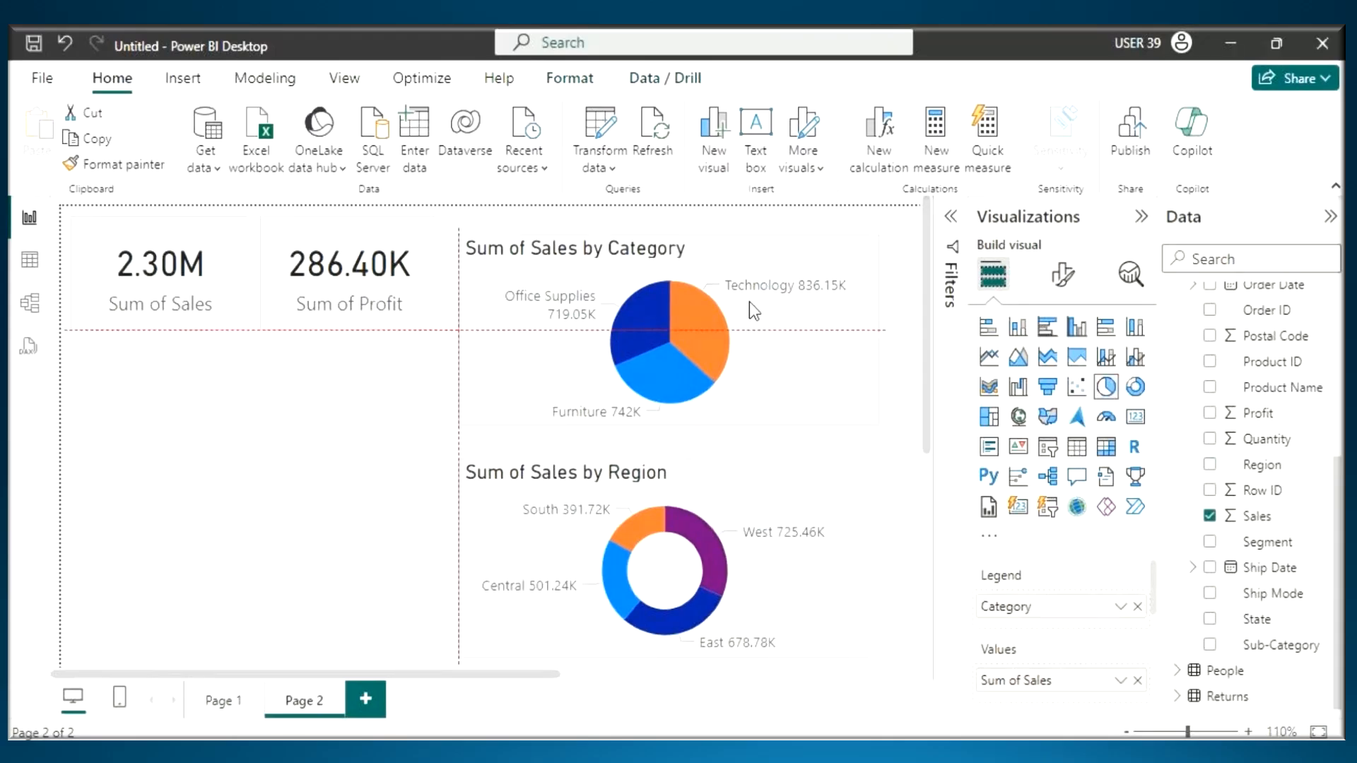
- Move the Sum of Profit and Sum of Sales cards down so they line up with each other
left_click(350, 276)
left_click_drag(401, 271, 399, 290)
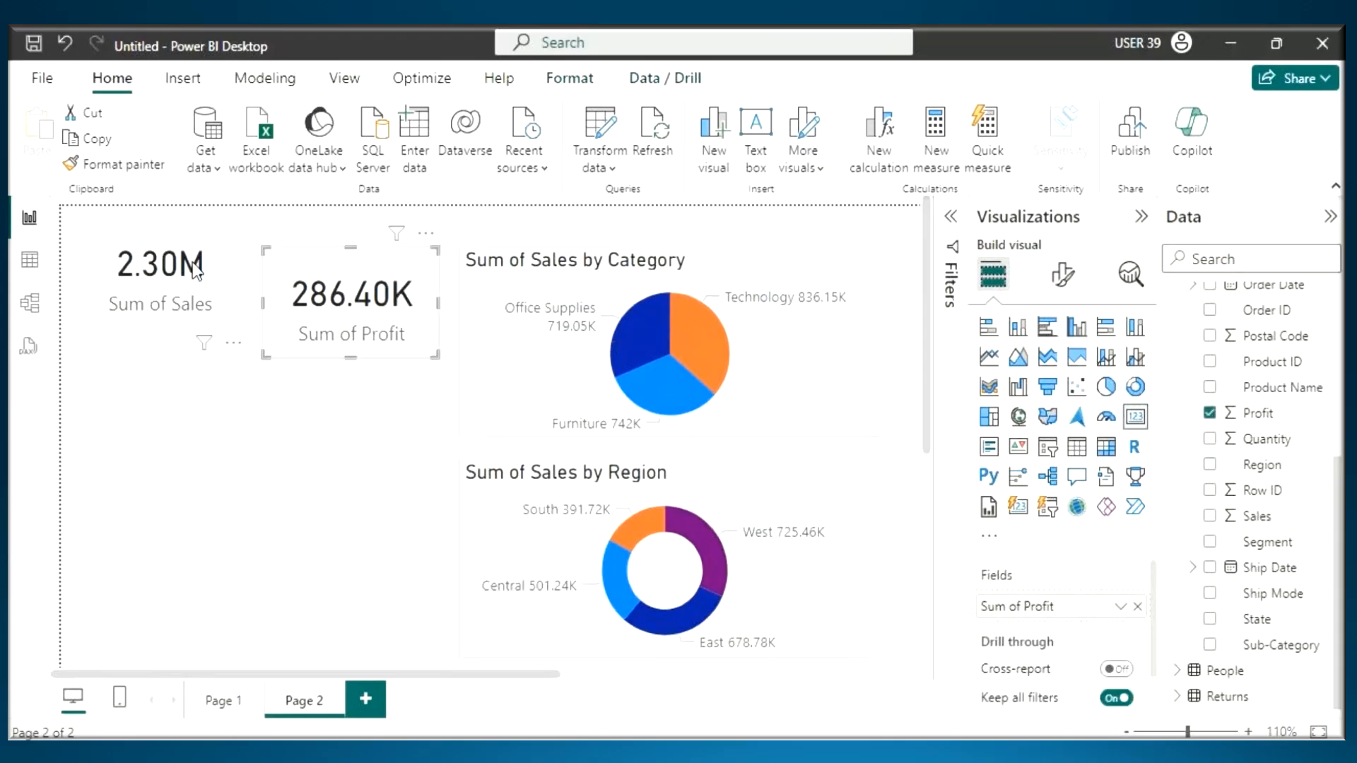
left_click_drag(191, 259, 184, 293)
left_click(284, 285)
left_click(433, 540)
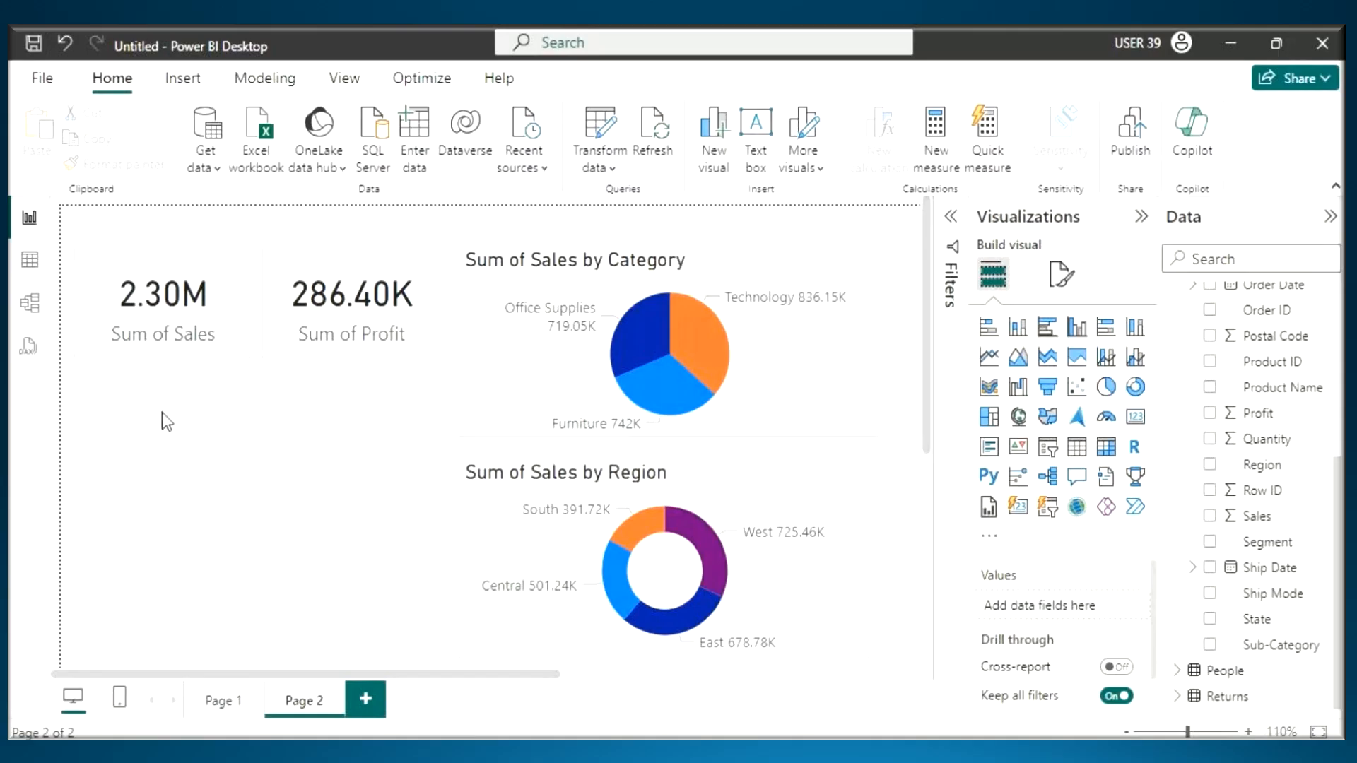
- Add a treemap beneath the two cards, size it to their combined width, and populate it with Sub-Category and Sales
left_click_drag(125, 391, 420, 577)
left_click(990, 421)
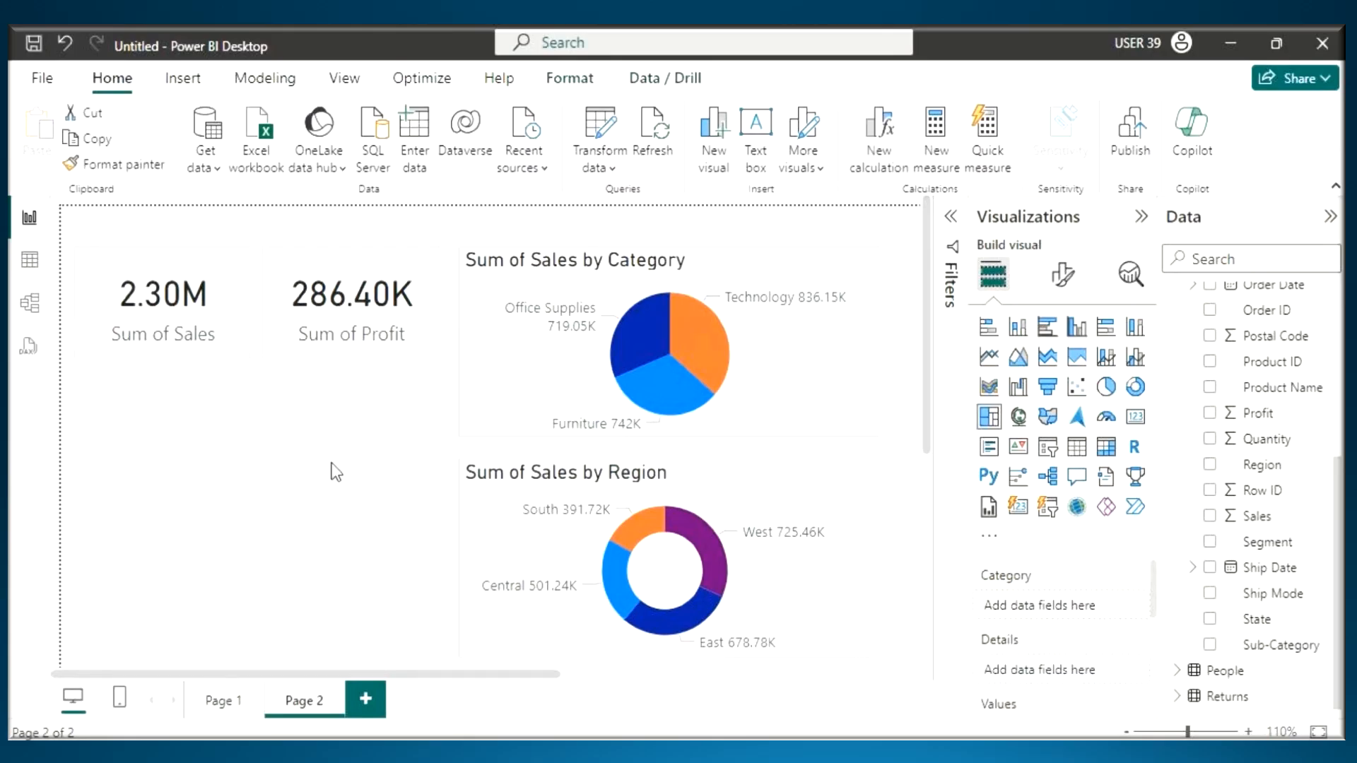
scroll(320, 444, "down", 3)
left_click_drag(151, 615, 333, 342)
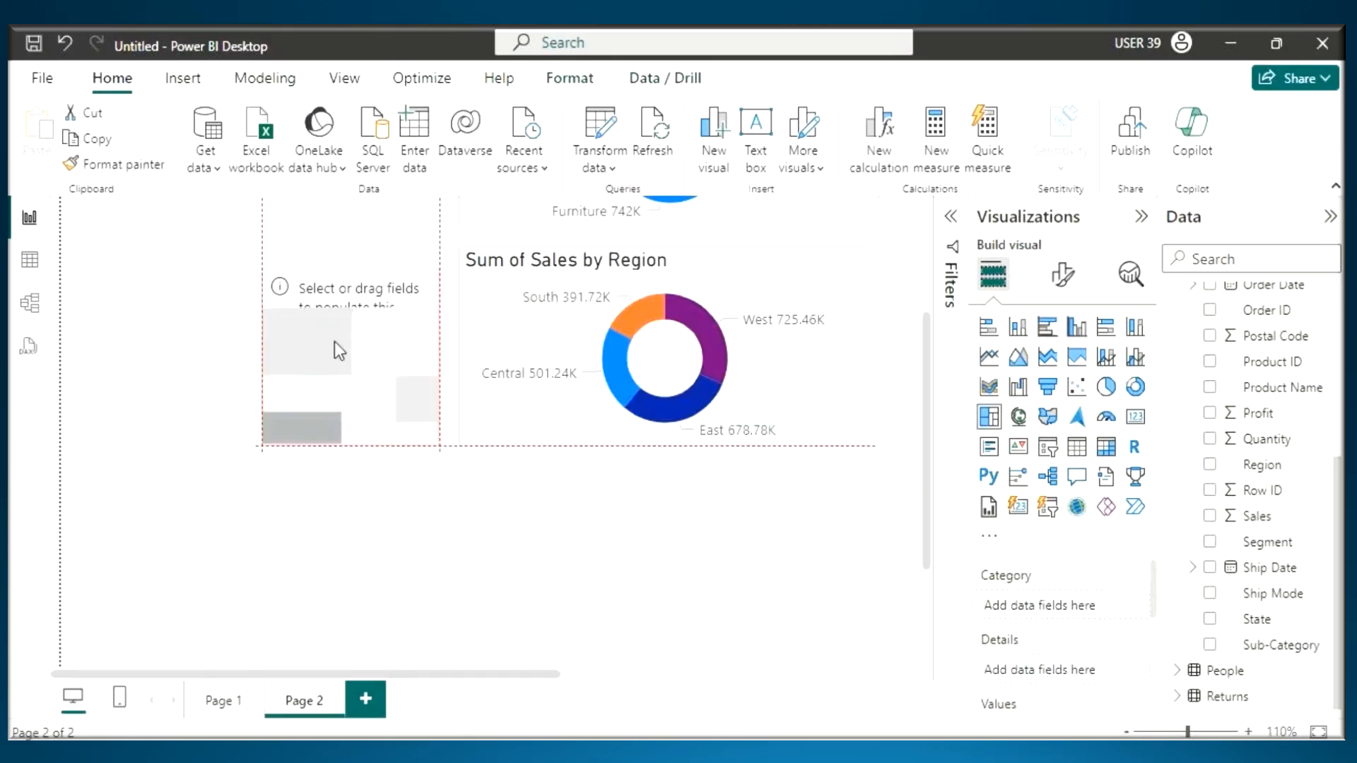
scroll(369, 384, "up", 3)
left_click_drag(265, 481, 75, 392)
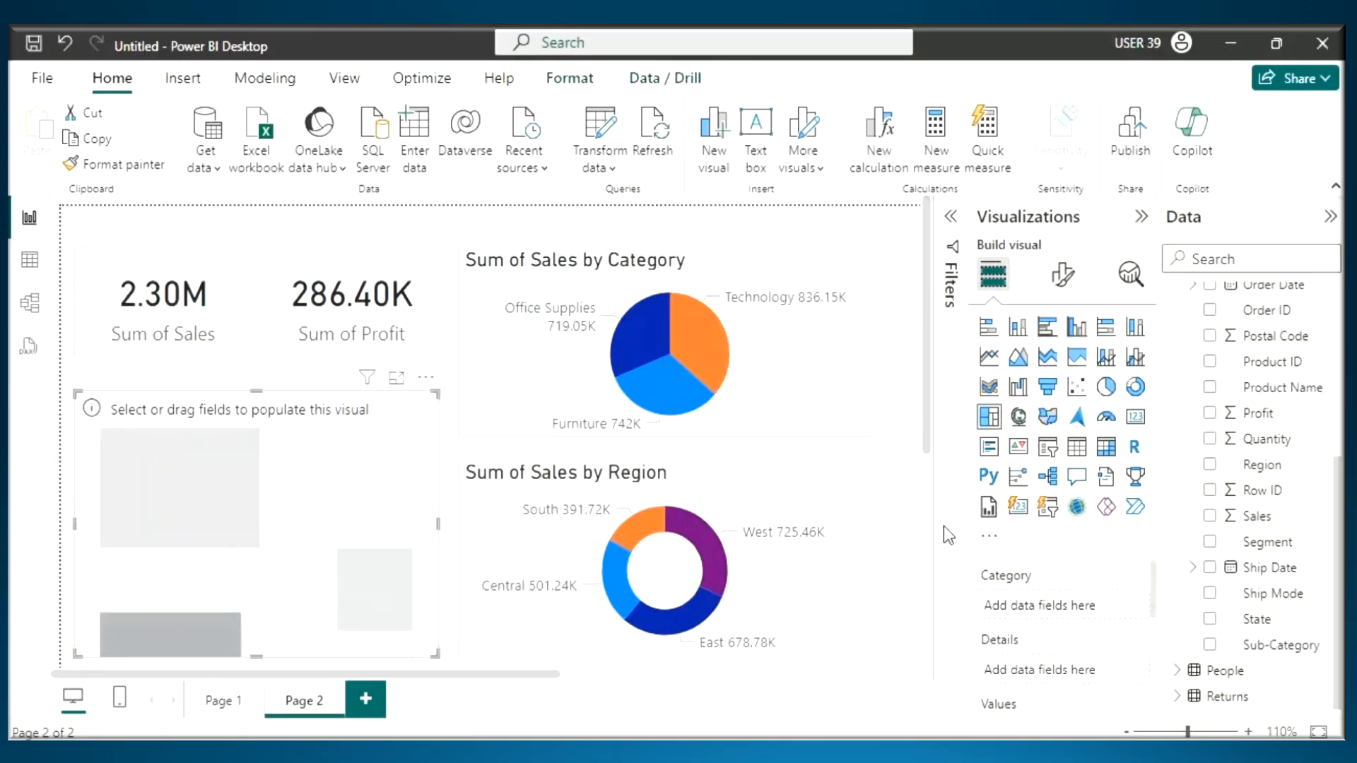
left_click_drag(1278, 648, 252, 472)
left_click_drag(1258, 516, 236, 456)
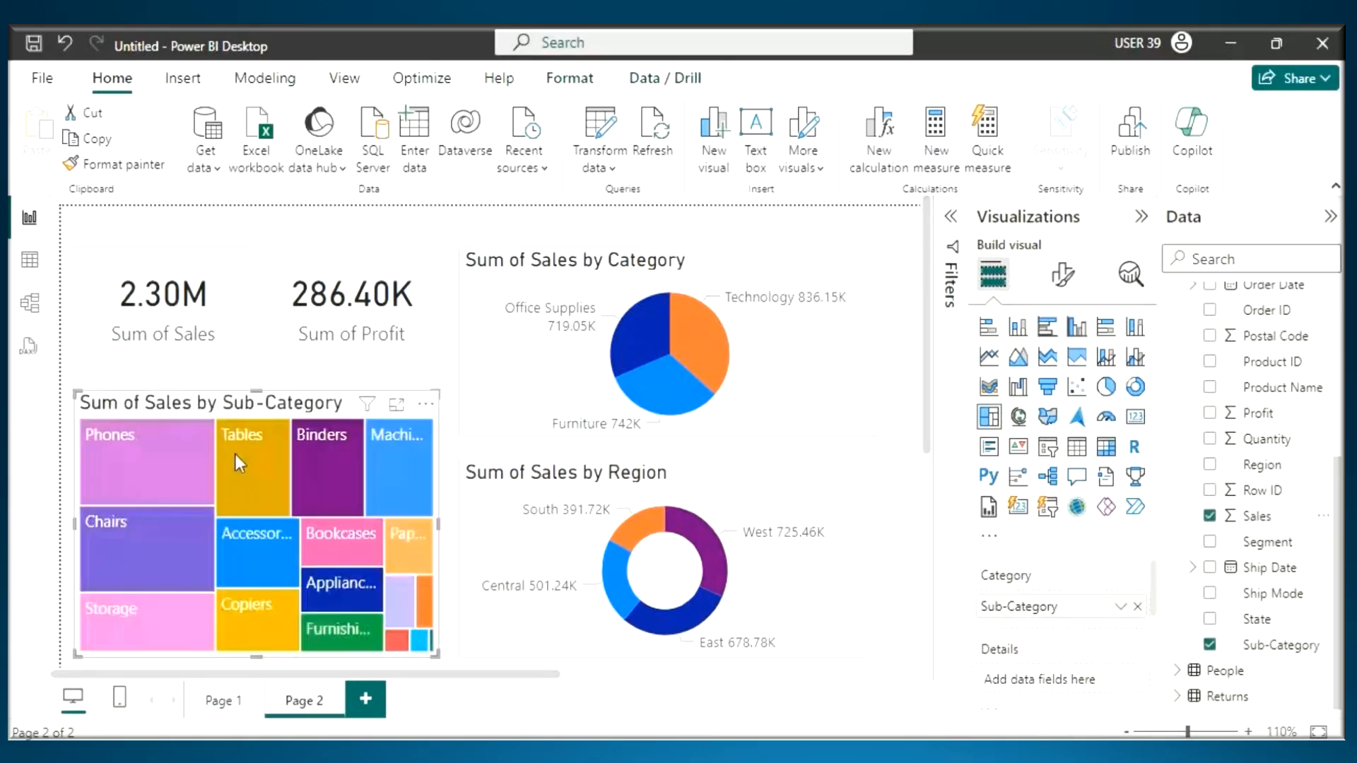
- Mark the Phones tile of the treemap with the annotation pen, and clear the marks
key("ctrl+2")
mouse_move(91, 446)
left_mouse_down()
mouse_move(160, 445)
mouse_move(89, 491)
left_mouse_up()
mouse_move(128, 468)
left_mouse_down()
mouse_move(145, 486)
mouse_move(188, 442)
mouse_move(170, 481)
left_mouse_up()
left_click_drag(128, 501, 209, 476)
key("Escape")
- Turn on the treemap's data labels and give it a light grey visual border
left_click(1062, 274)
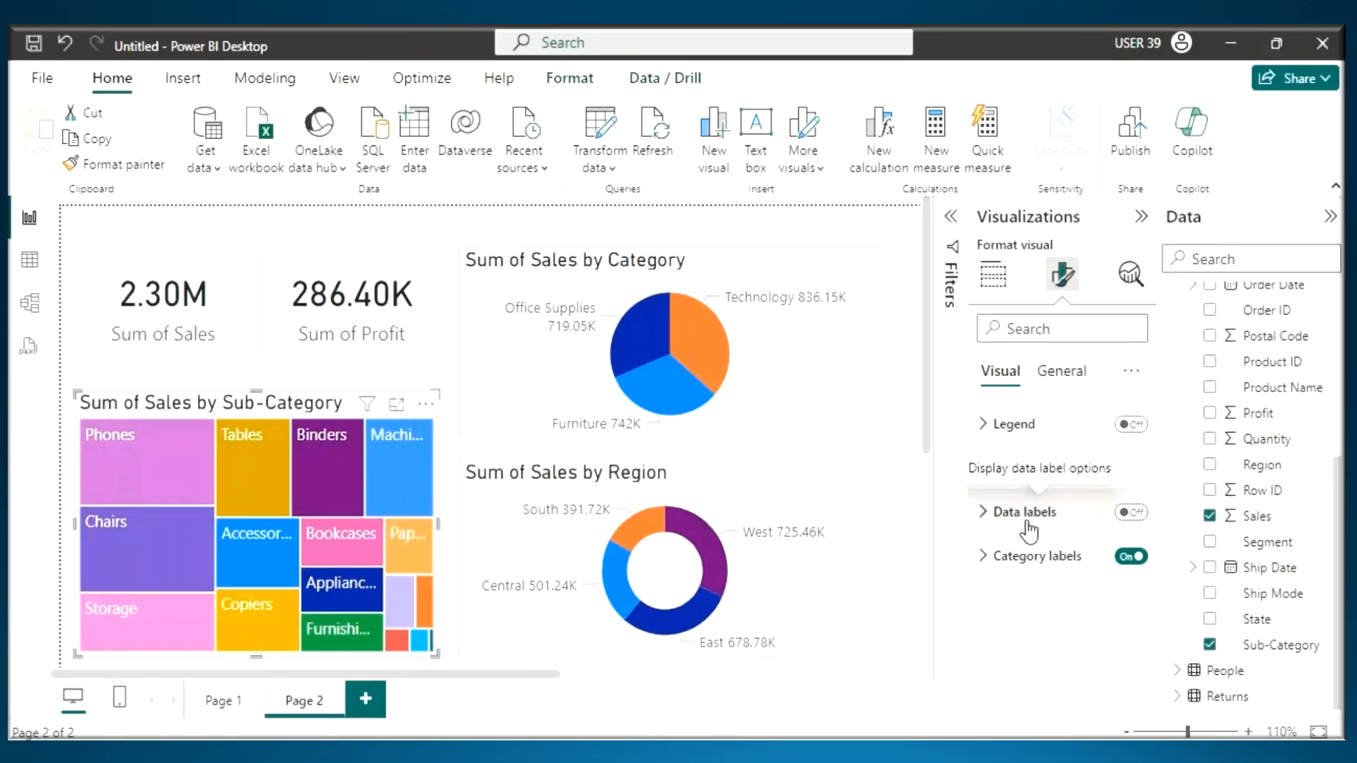
left_click(1131, 512)
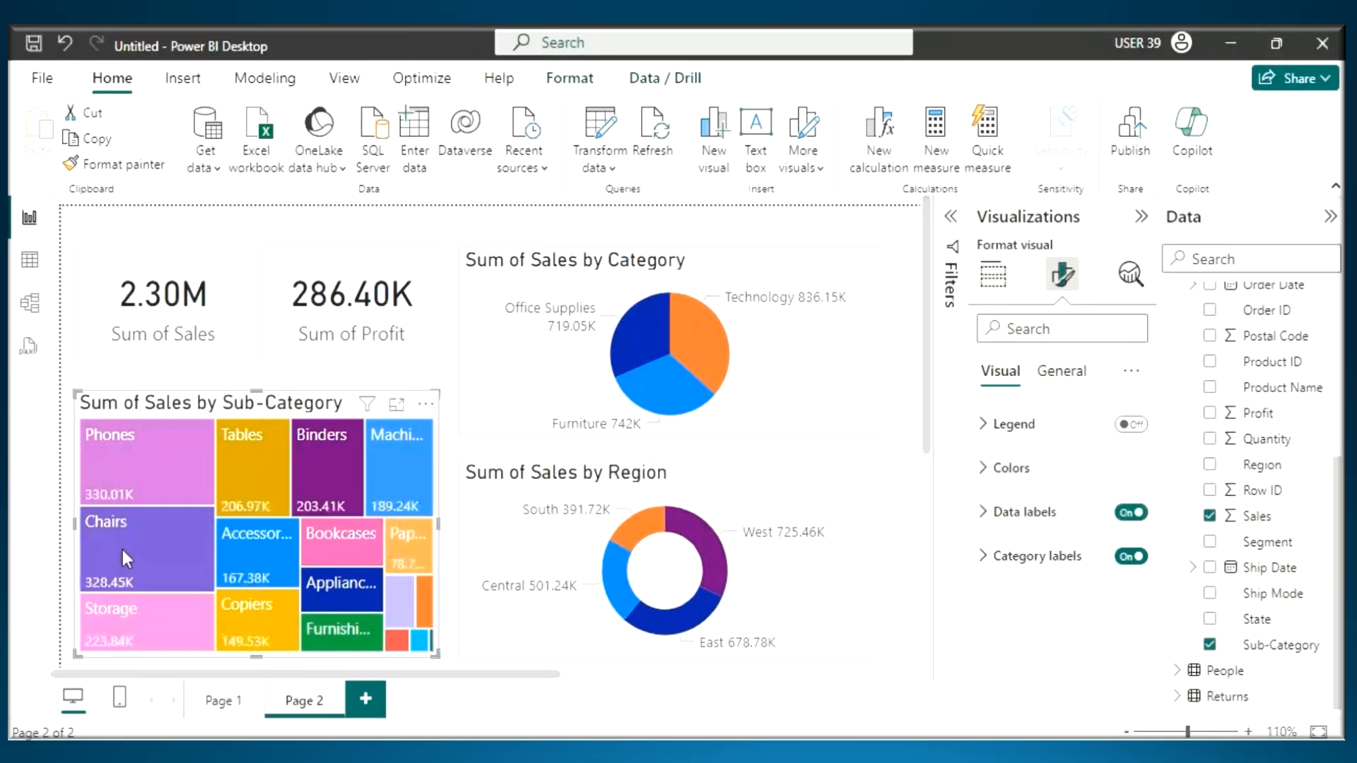
left_click(1062, 375)
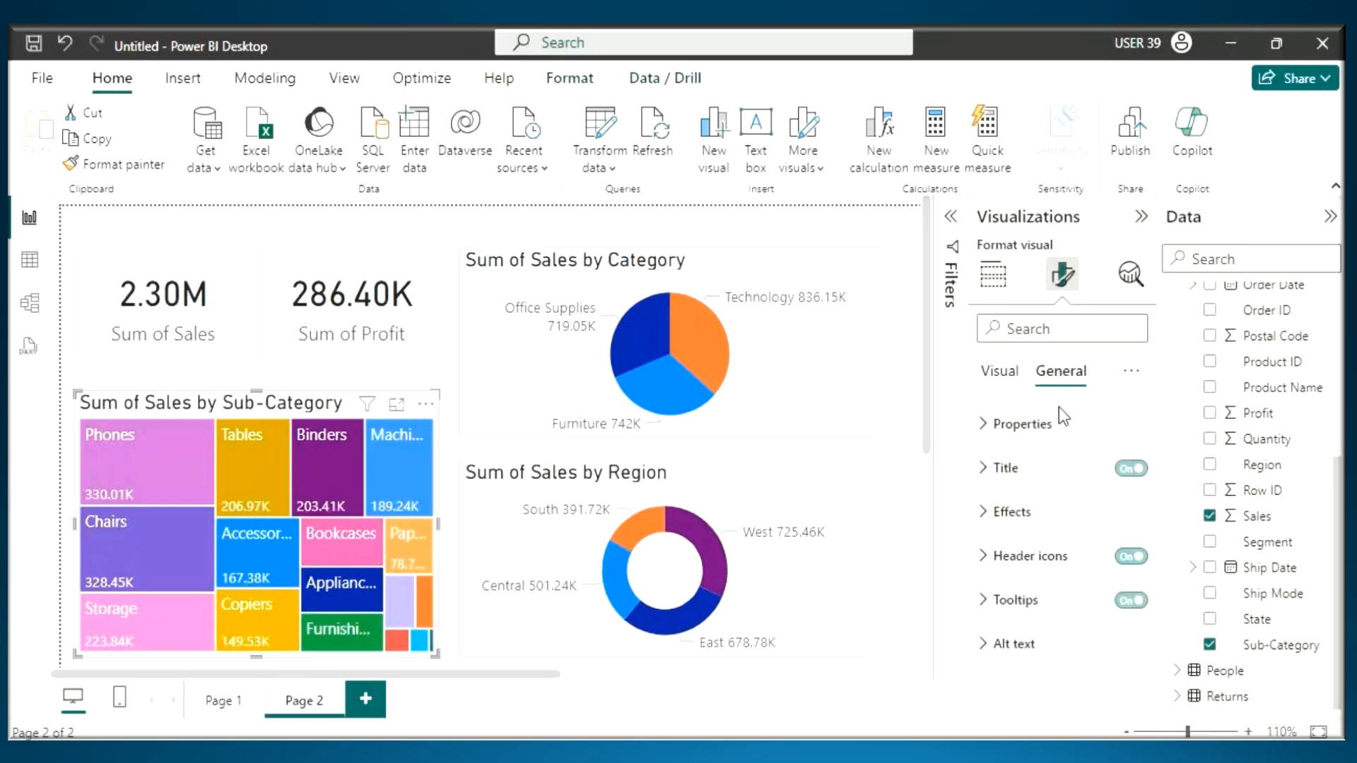
left_click(1004, 512)
left_click(1018, 565)
left_click(1018, 565)
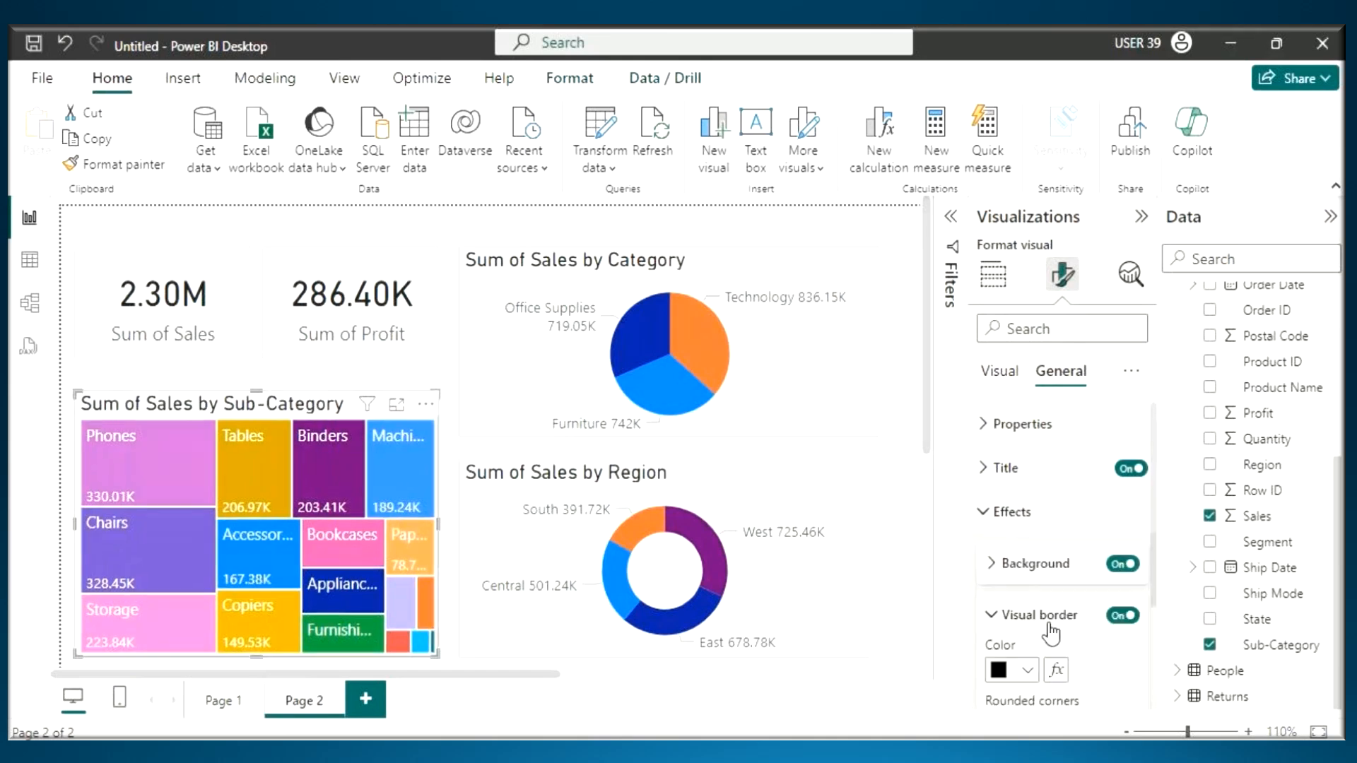
left_click(1028, 670)
left_click(1014, 413)
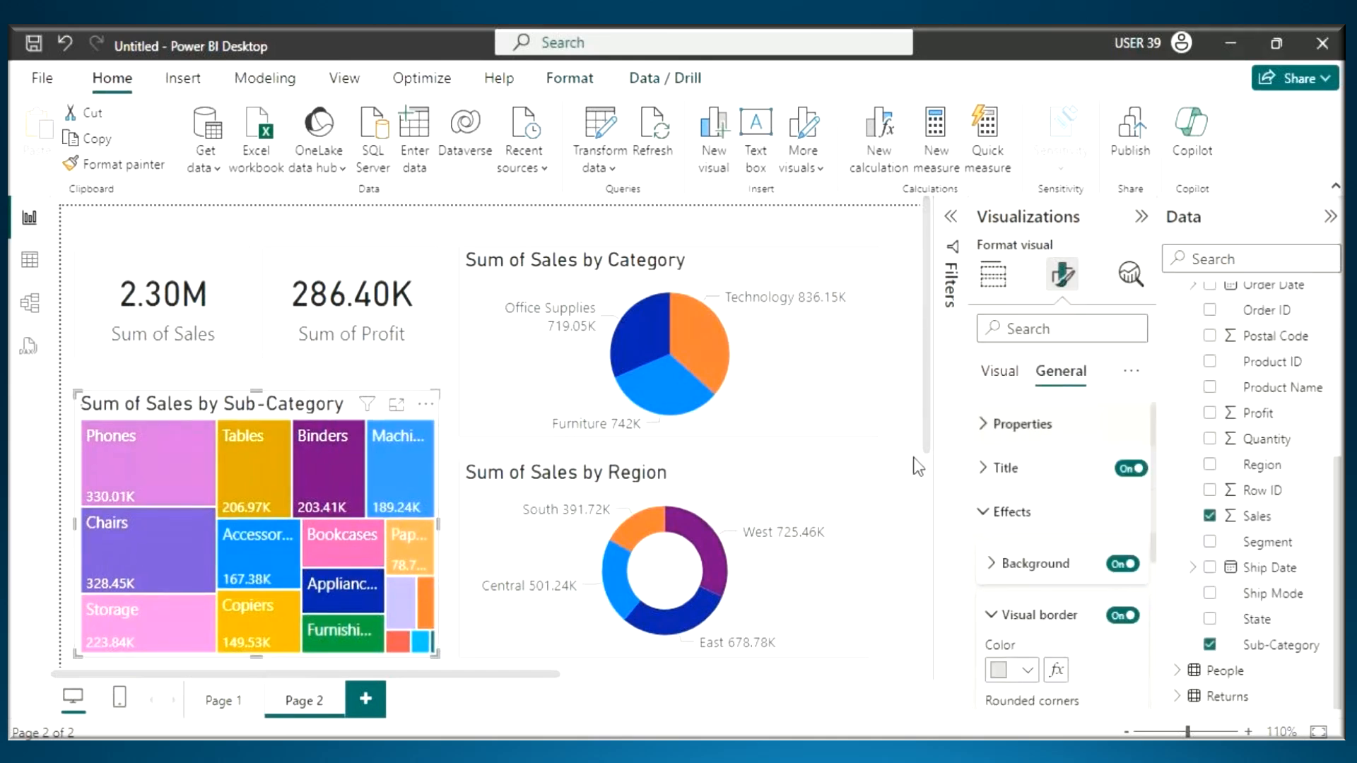
left_click(841, 512)
- Underline the Sum of Sales and Sum of Profit card values with the annotation pen and join them with lines and ticks
left_click(193, 312)
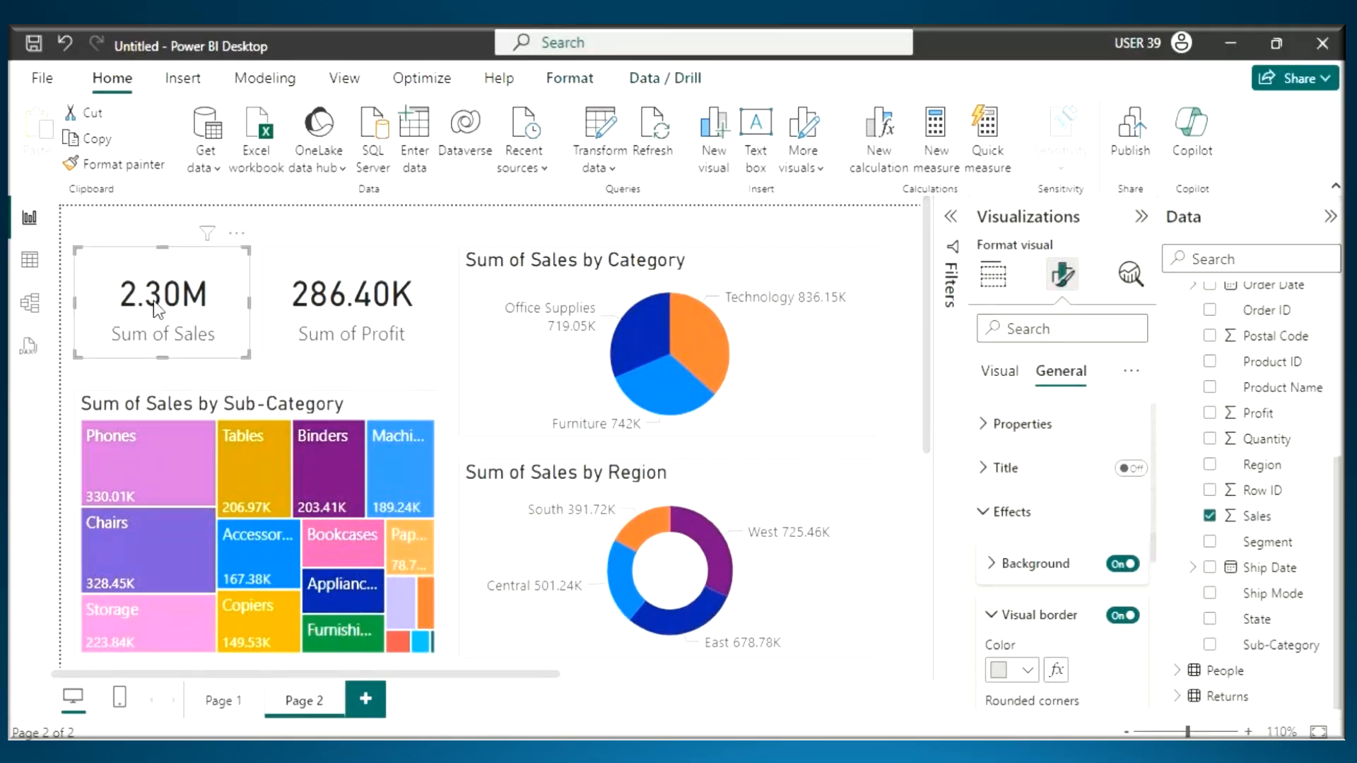
key("ctrl+2")
left_click_drag(121, 309, 212, 306)
left_click_drag(284, 311, 375, 305)
left_click_drag(127, 247, 271, 149)
left_click_drag(358, 236, 271, 150)
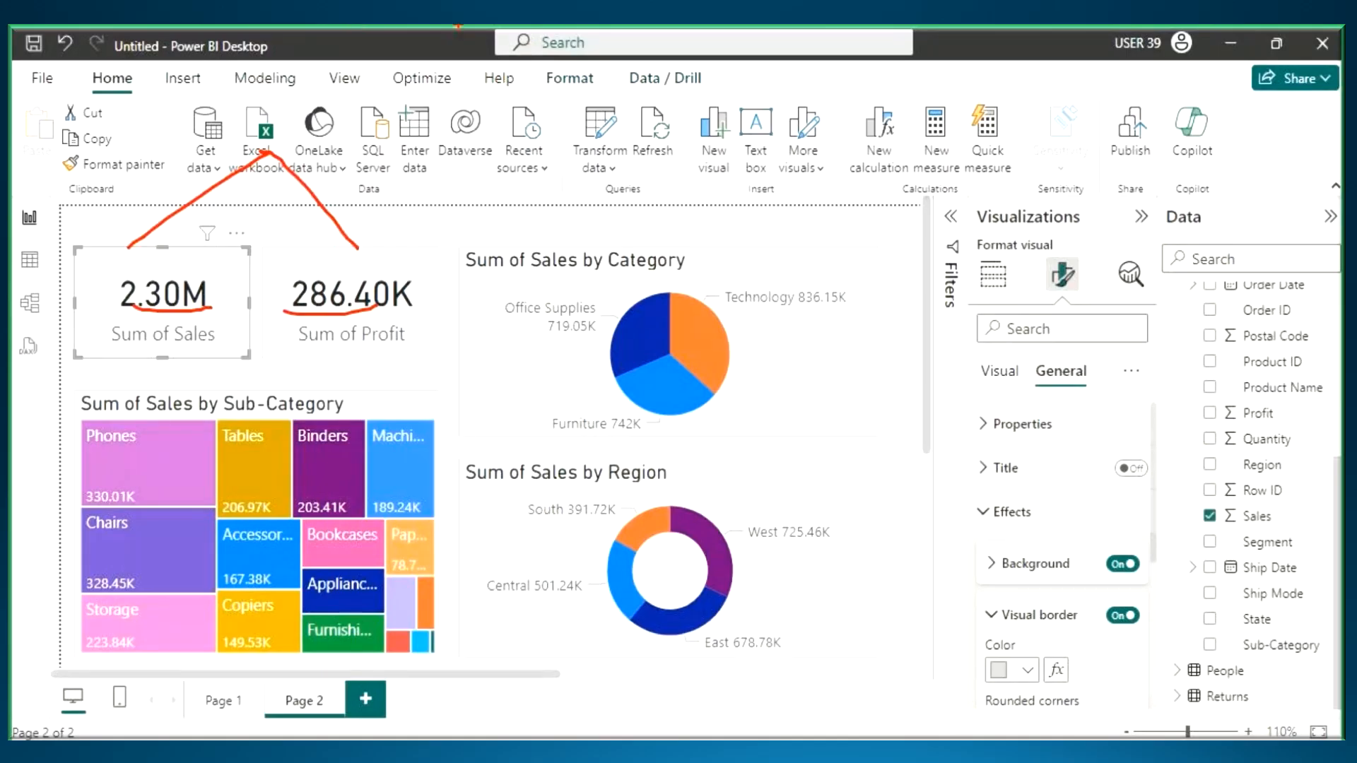
left_click_drag(144, 247, 214, 225)
left_click_drag(361, 247, 450, 223)
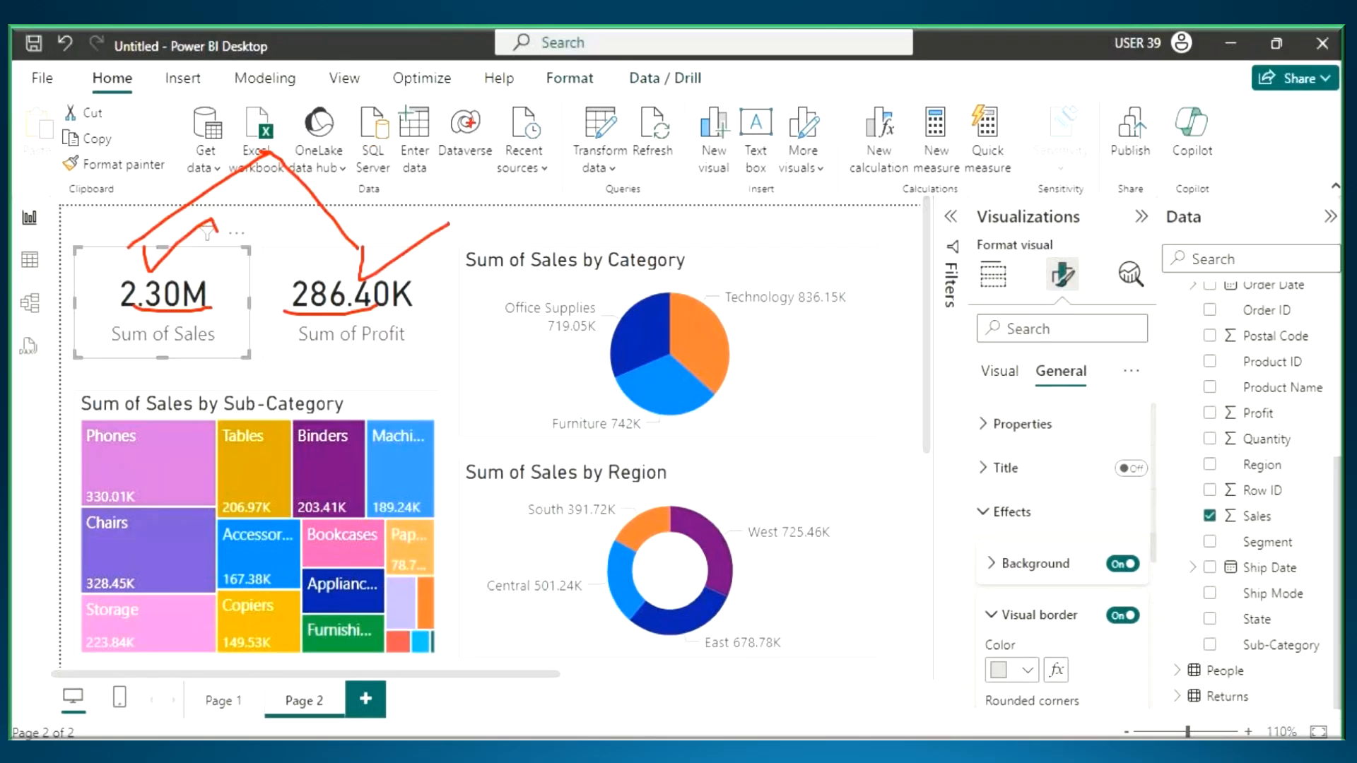
- Draw two annotation boxes labelled S and P, connect them with lines, and write and underline Central beneath them
left_click_drag(456, 89, 634, 164)
left_click_drag(804, 85, 918, 150)
left_click_drag(565, 102, 509, 128)
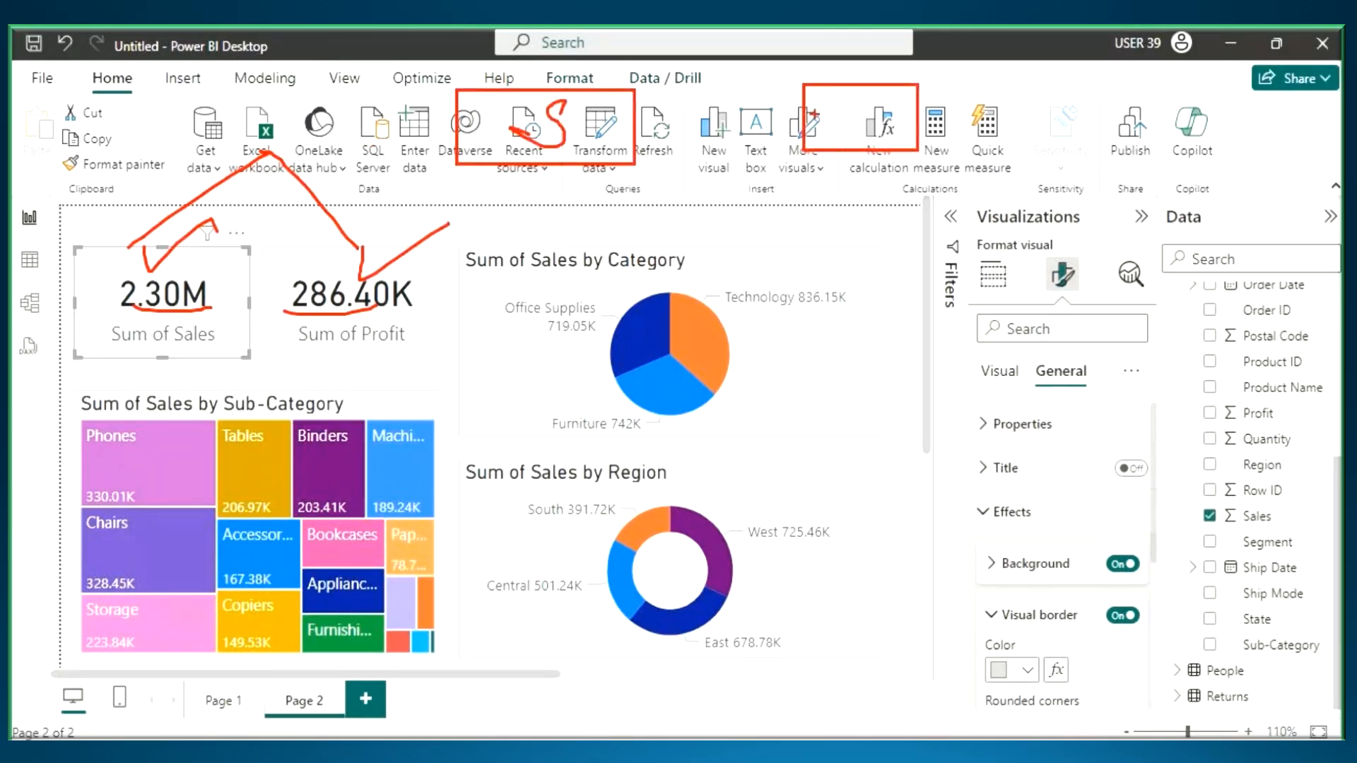
mouse_move(826, 162)
left_mouse_down()
mouse_move(838, 91)
mouse_move(810, 118)
left_mouse_up()
mouse_move(634, 164)
left_mouse_down()
mouse_move(731, 232)
mouse_move(866, 145)
left_mouse_up()
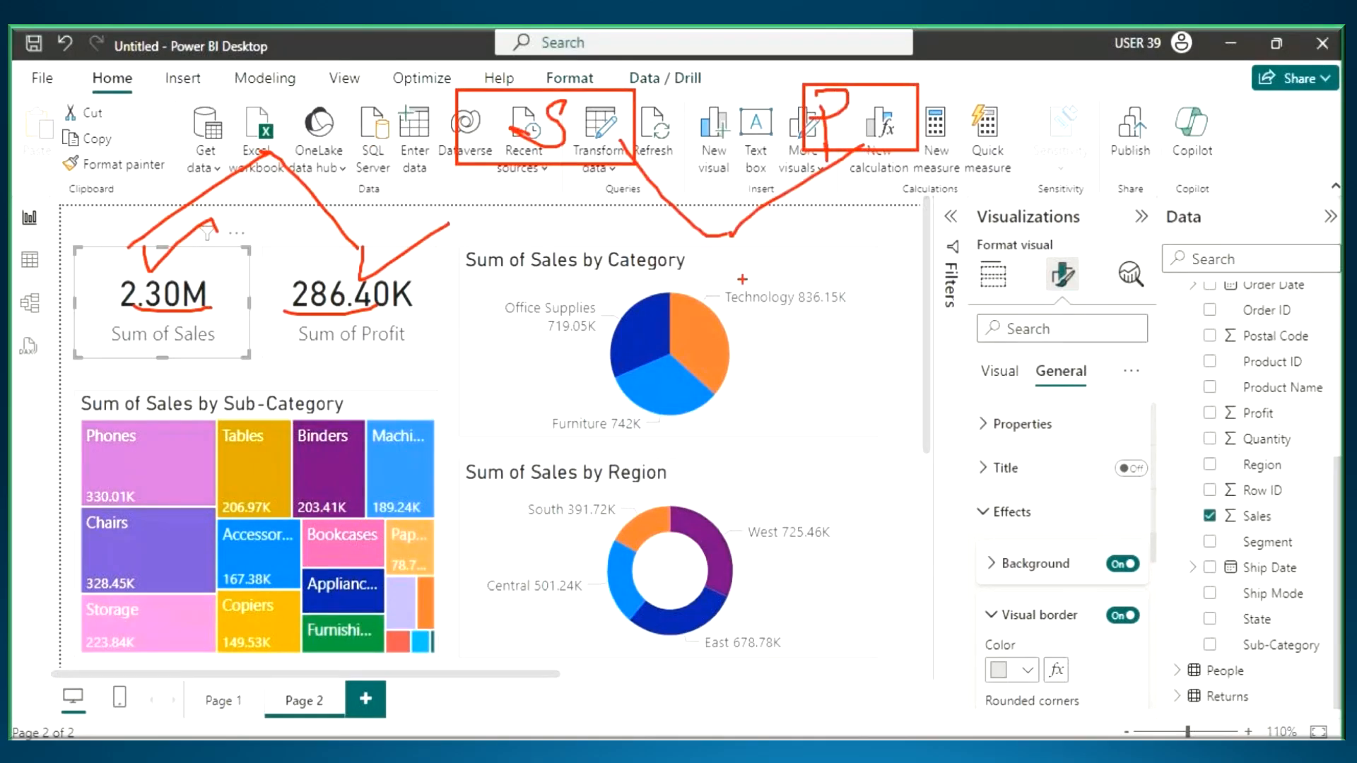
mouse_move(801, 233)
left_mouse_down()
mouse_move(757, 267)
mouse_move(849, 244)
mouse_move(863, 283)
left_mouse_up()
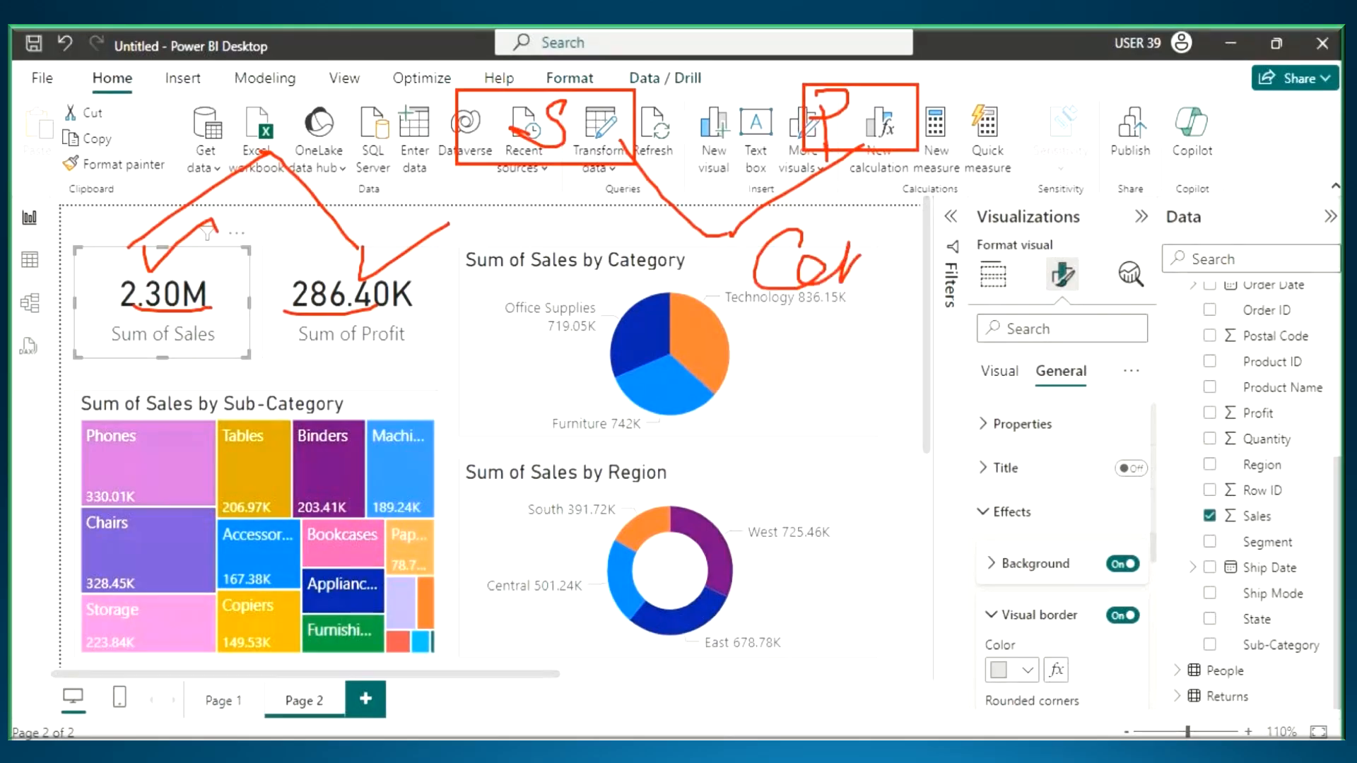
mouse_move(877, 220)
left_mouse_down()
mouse_move(899, 272)
mouse_move(897, 241)
mouse_move(958, 205)
left_mouse_up()
left_click_drag(770, 327, 1002, 234)
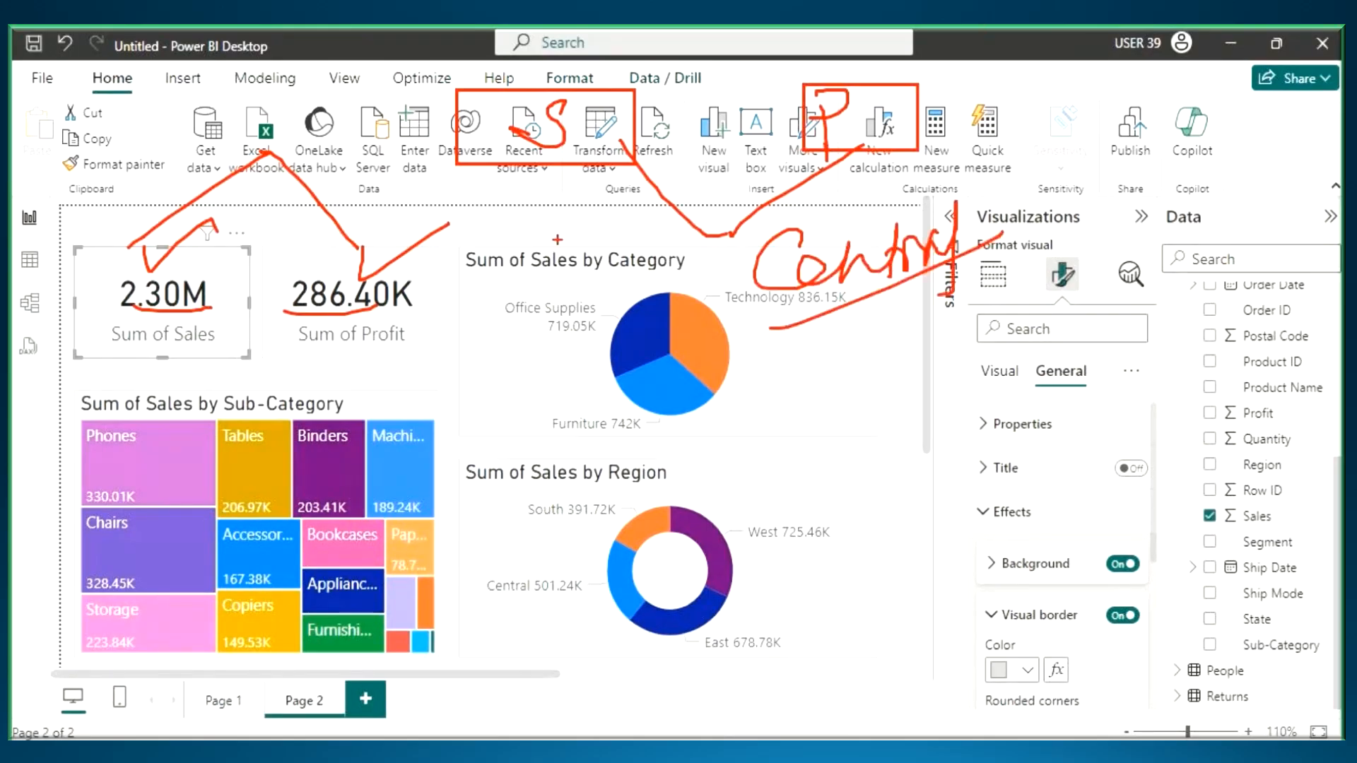
- Write 4R above the cards, circle and link the cards with the S, P and Central notes, and clear all marks
left_click_drag(136, 307, 235, 303)
left_click_drag(256, 106, 274, 134)
left_click_drag(267, 126, 263, 157)
mouse_move(296, 92)
left_mouse_down()
mouse_move(286, 148)
mouse_move(333, 152)
mouse_move(192, 166)
mouse_move(350, 71)
left_mouse_up()
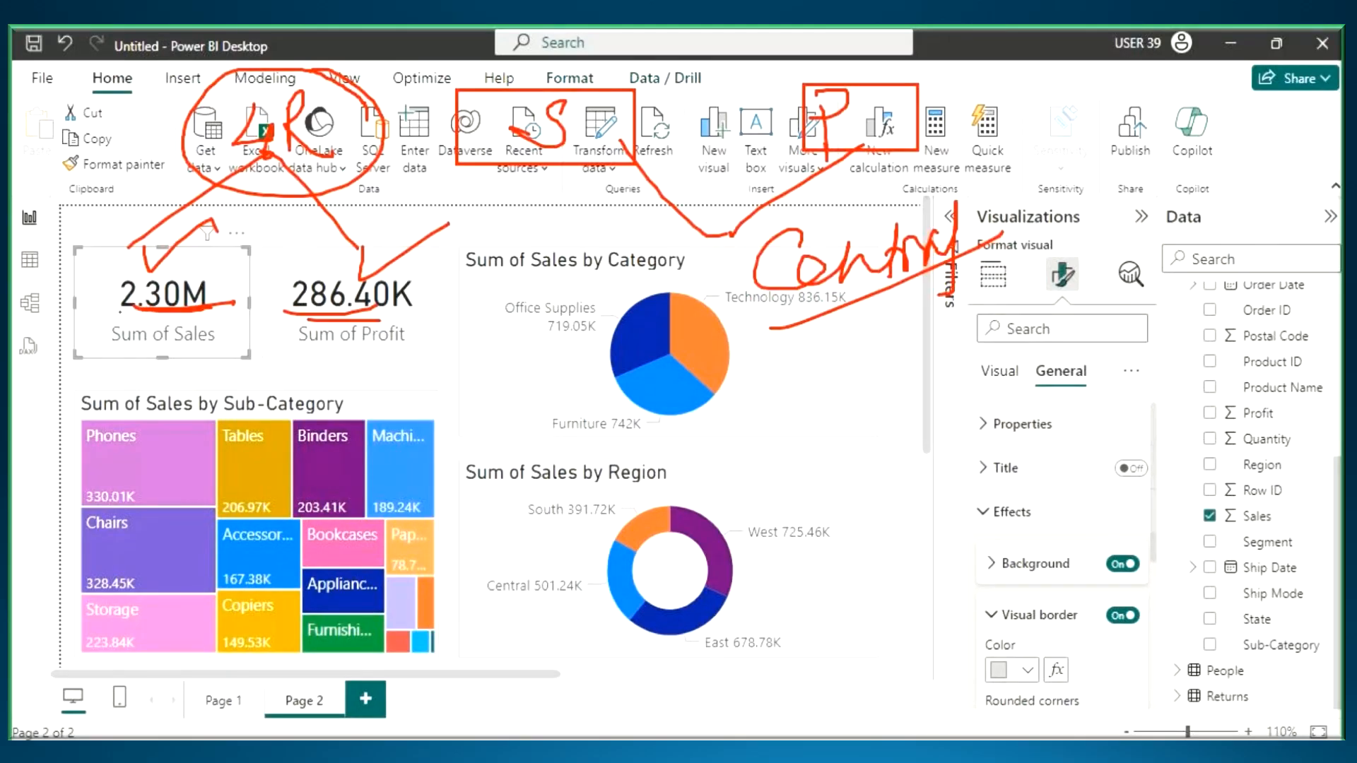
left_click_drag(120, 312, 208, 309)
left_click_drag(311, 311, 406, 310)
left_click_drag(328, 85, 392, 67)
left_click_drag(405, 216, 134, 311)
mouse_move(545, 141)
left_mouse_down()
mouse_move(396, 212)
mouse_move(525, 195)
left_mouse_up()
mouse_move(868, 193)
left_mouse_down()
mouse_move(878, 124)
mouse_move(889, 202)
left_mouse_up()
mouse_move(780, 316)
left_mouse_down()
mouse_move(931, 289)
mouse_move(989, 184)
mouse_move(783, 241)
mouse_move(952, 279)
left_mouse_up()
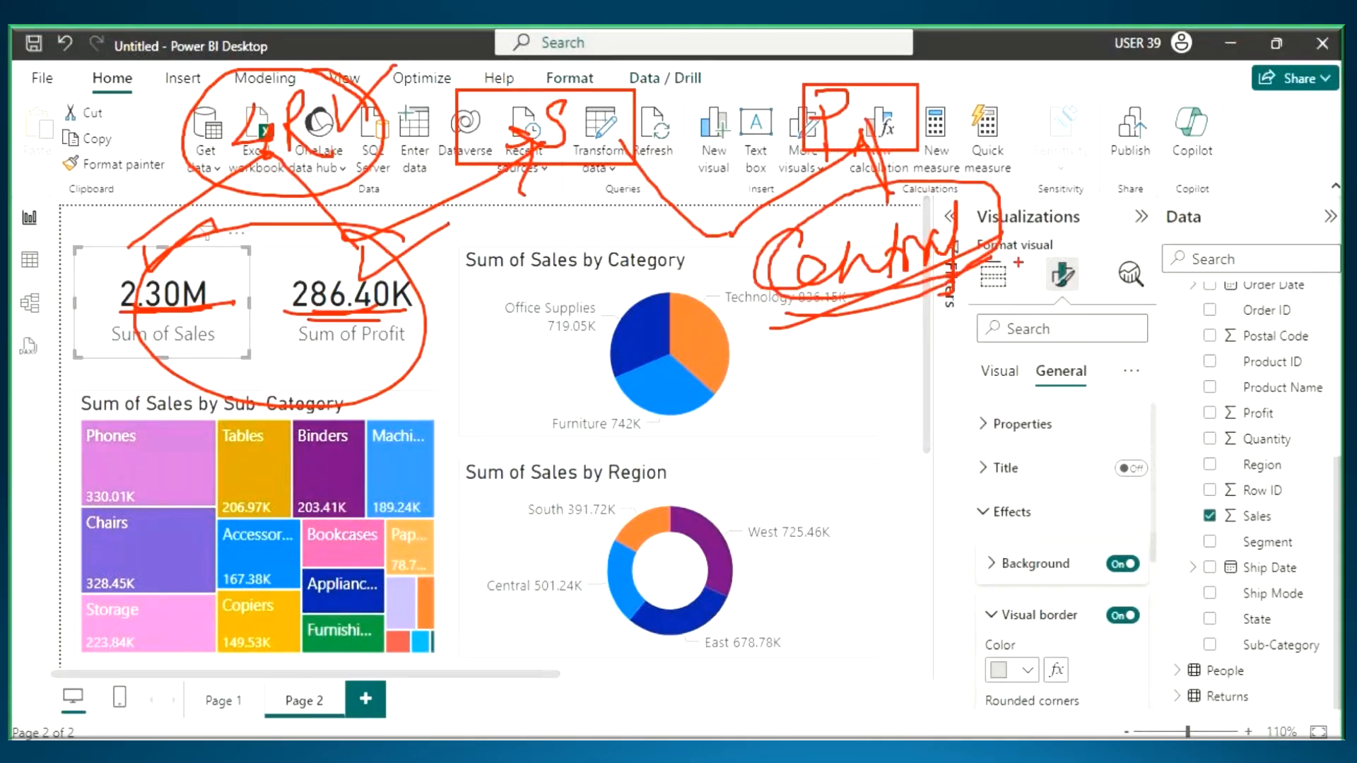
key("Escape")
- Add a new report page with a card visual showing Sales
left_click(366, 699)
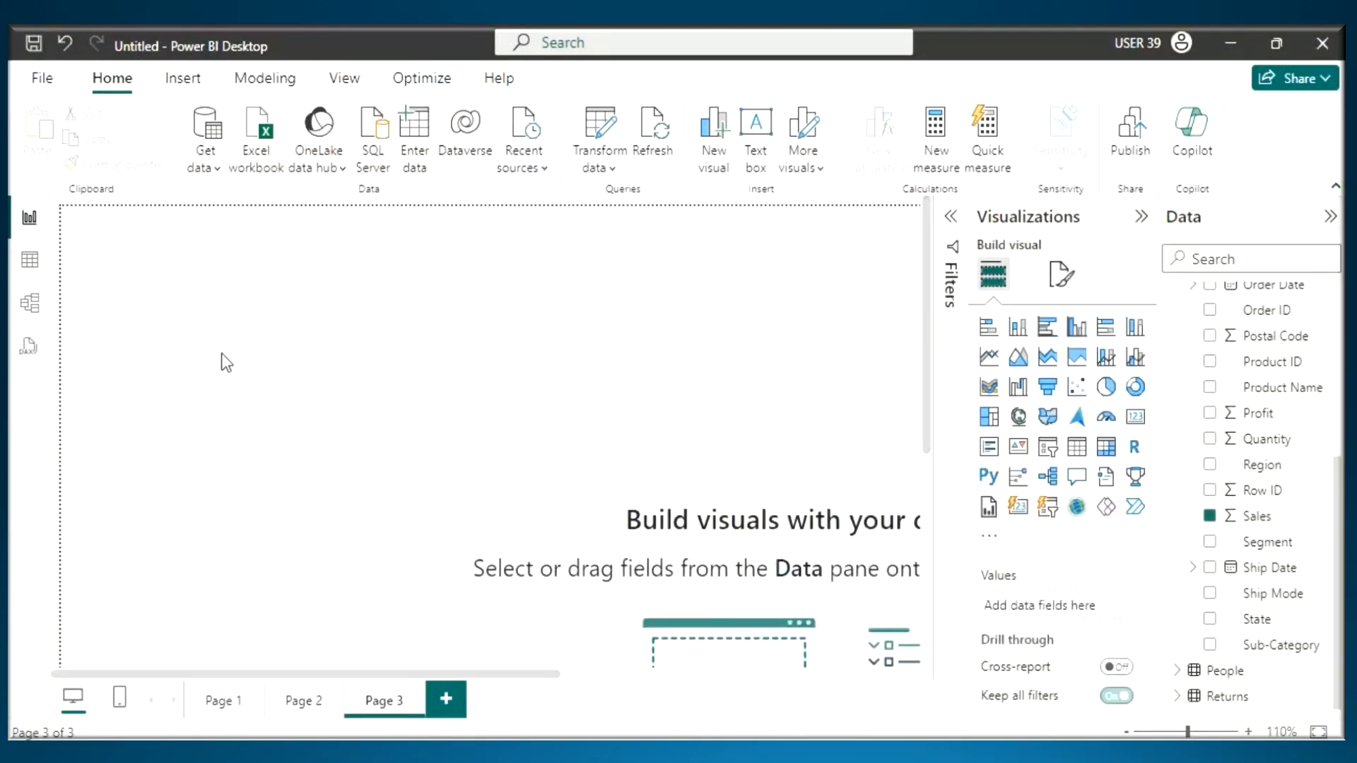
left_click(1135, 417)
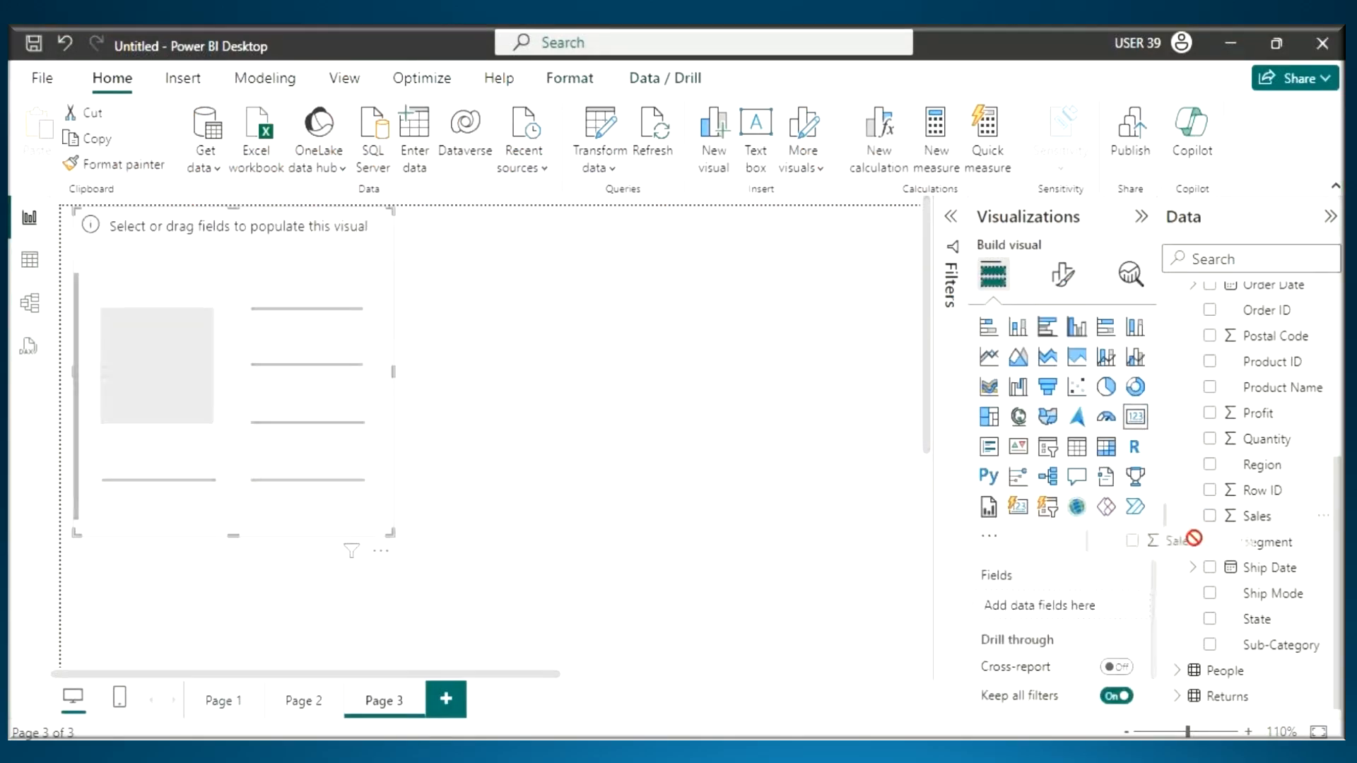
left_click(1210, 516)
- Copy the formatting of Page 2's Sum of Sales card onto the Page 3 card, and shrink the card to a compact size
left_click(304, 701)
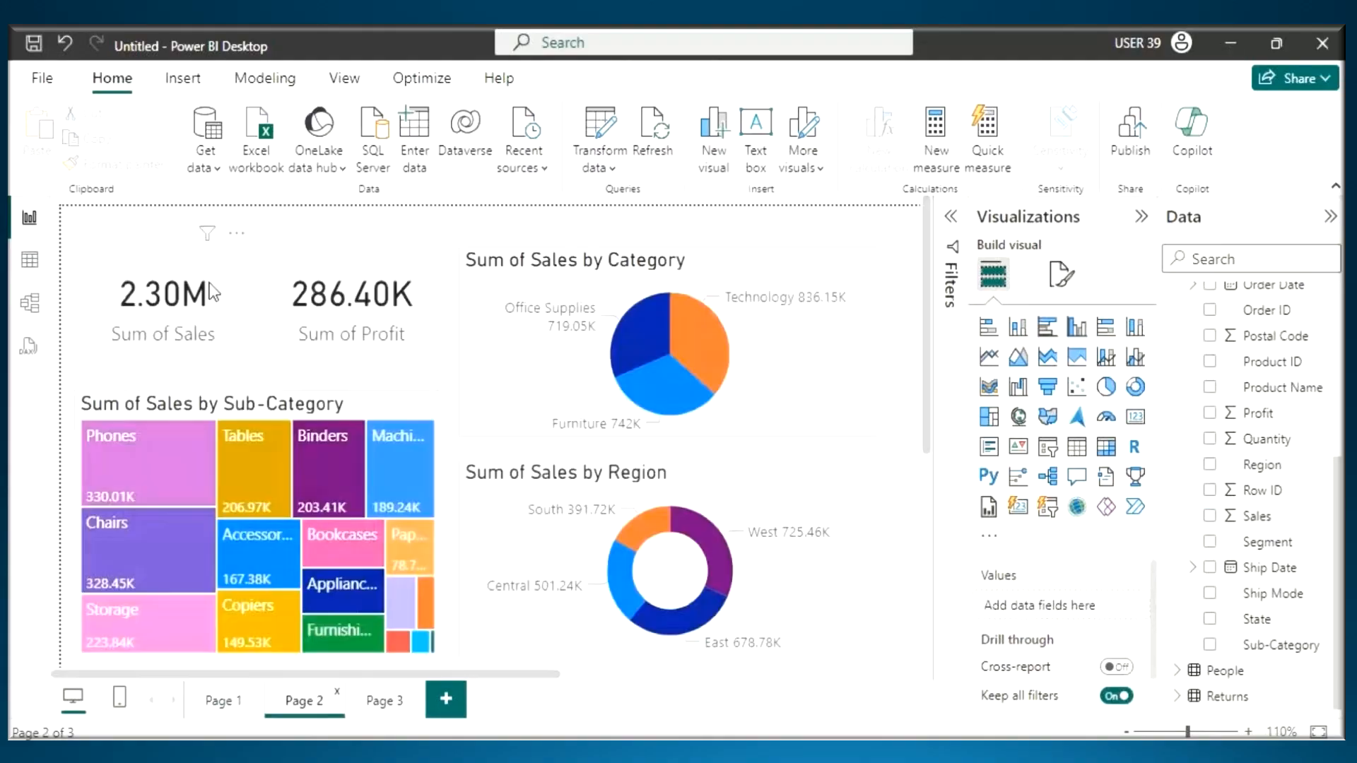
left_click(163, 249)
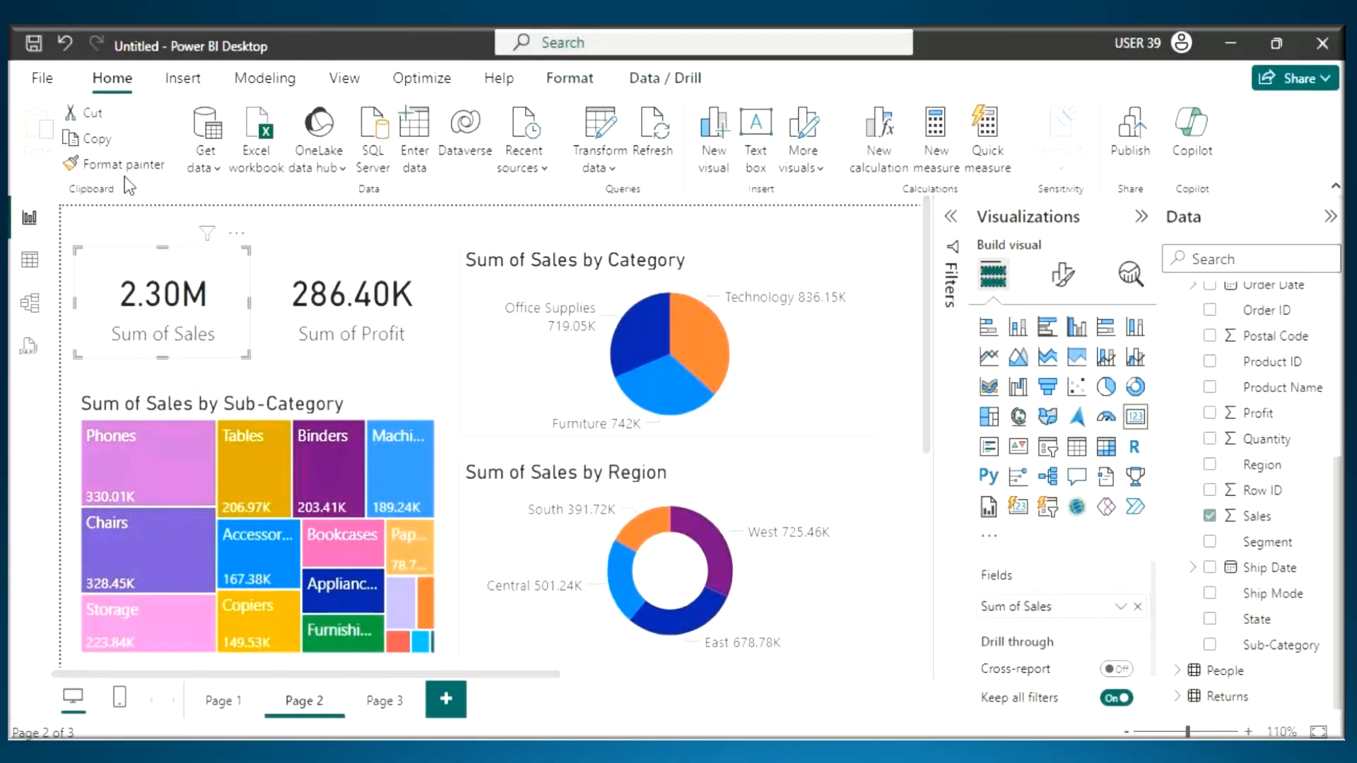
left_click(383, 701)
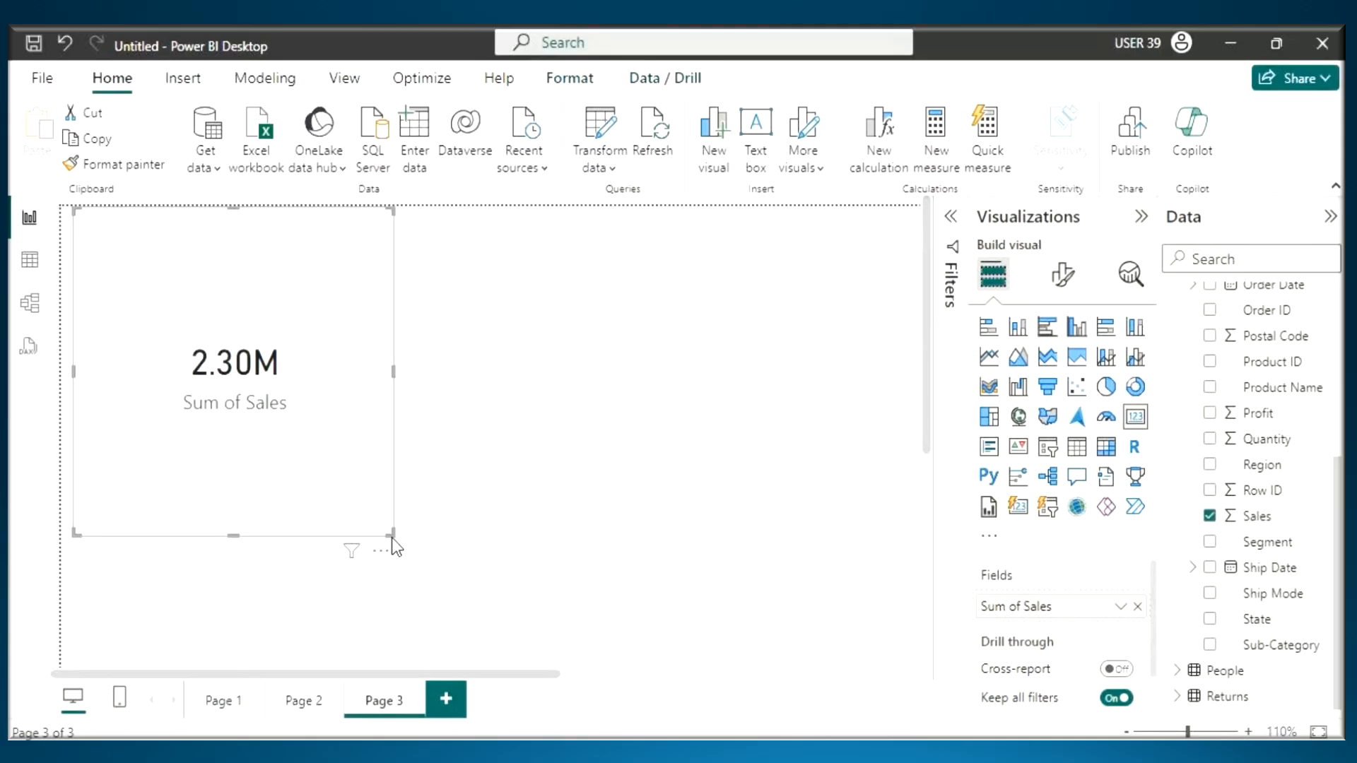
left_click_drag(389, 536, 268, 346)
left_click(173, 312)
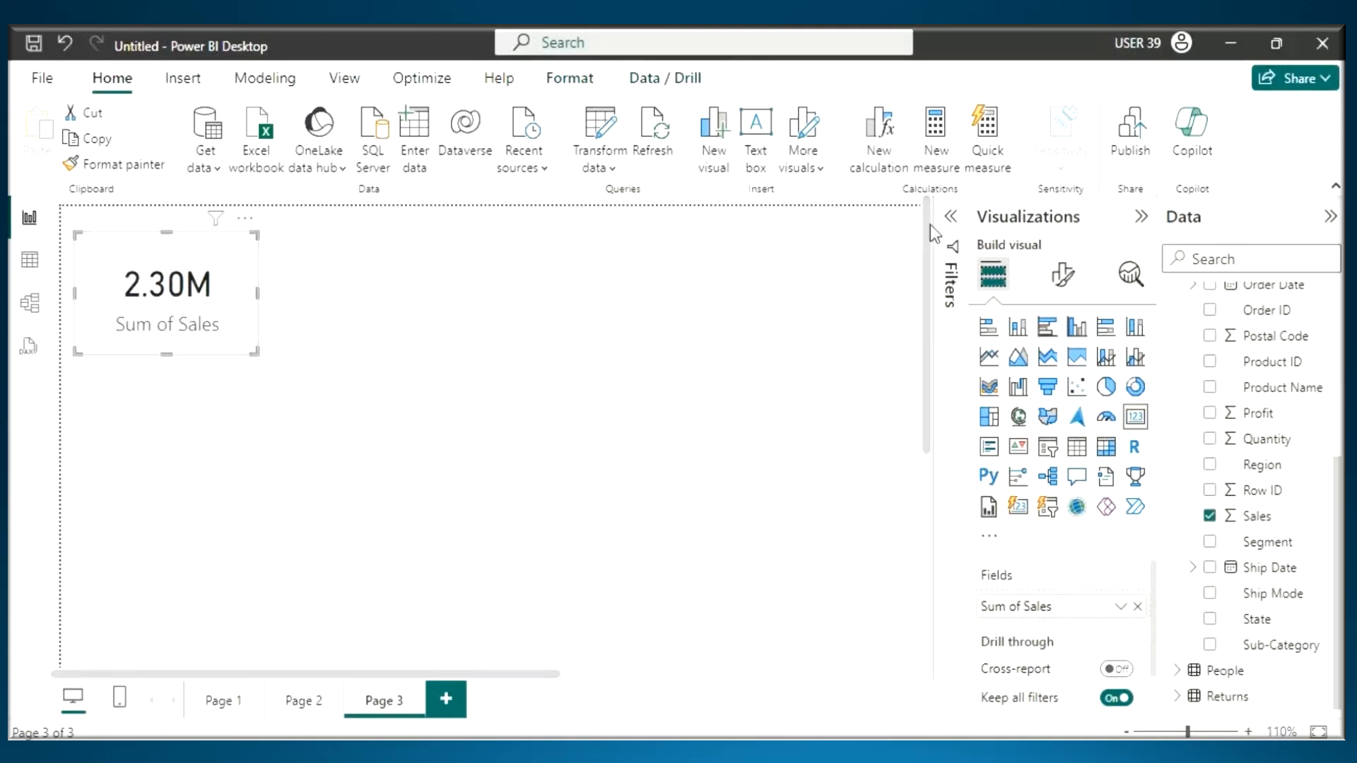
- Add a visual-level Region filter to the Sum of Sales card and restrict it to Central
left_click(950, 218)
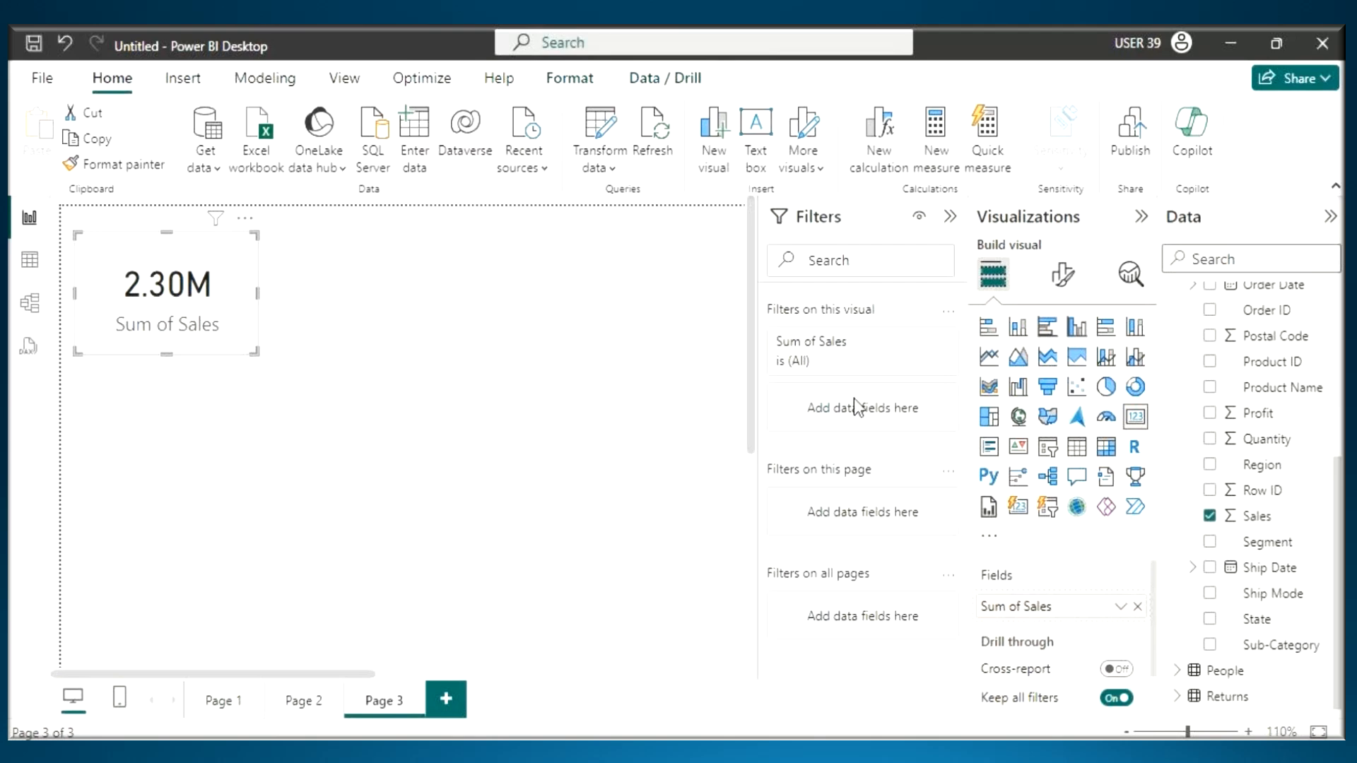
left_click_drag(1269, 468, 876, 407)
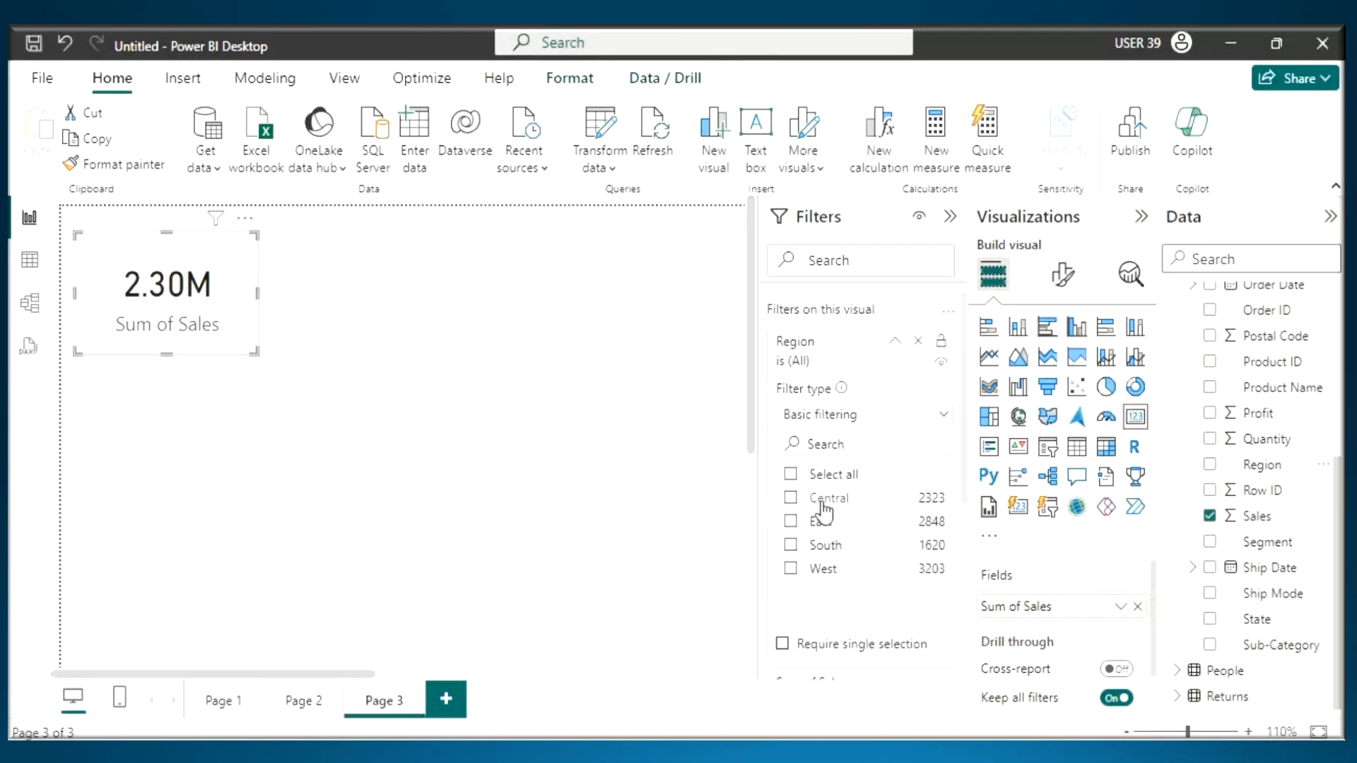
left_click(822, 506)
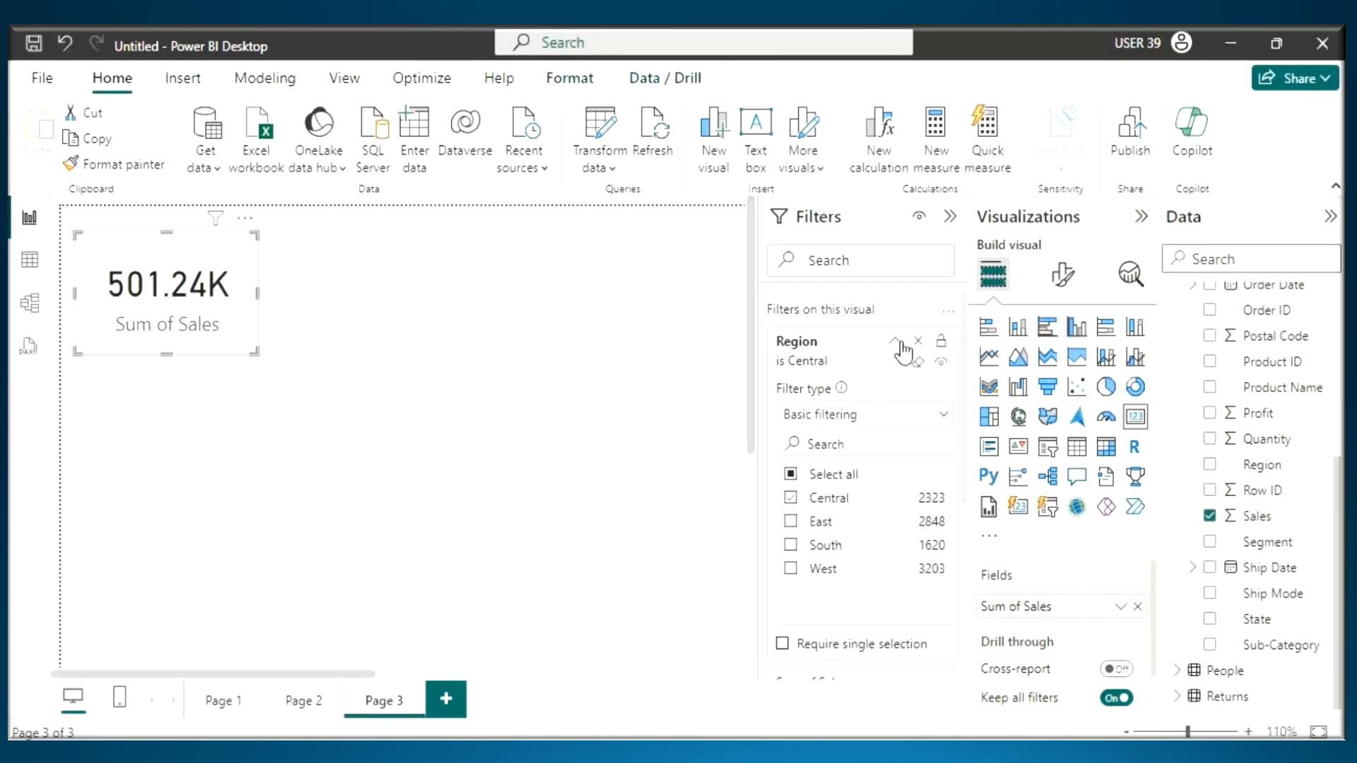
left_click(895, 341)
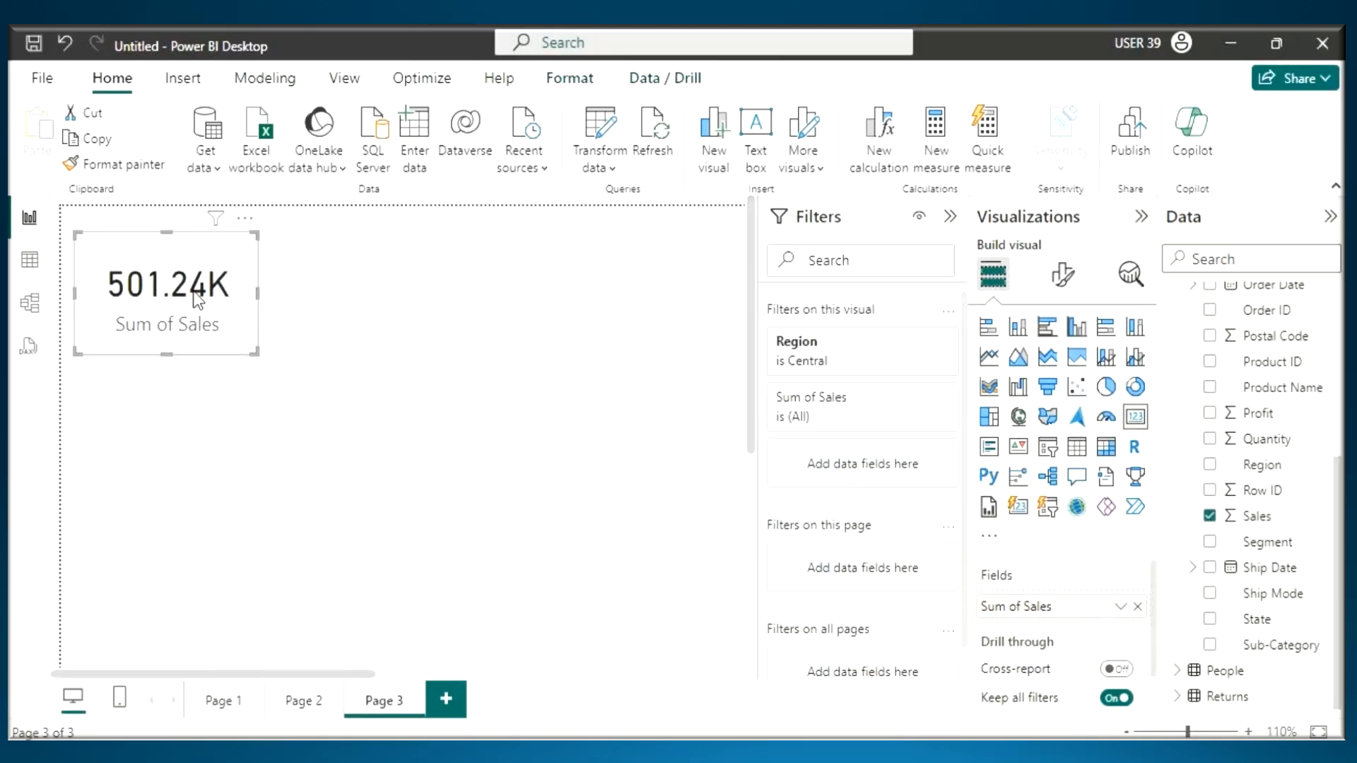
- Add a second card visual showing Profit, placed beside the Sum of Sales card
left_click(373, 294)
left_click(1134, 422)
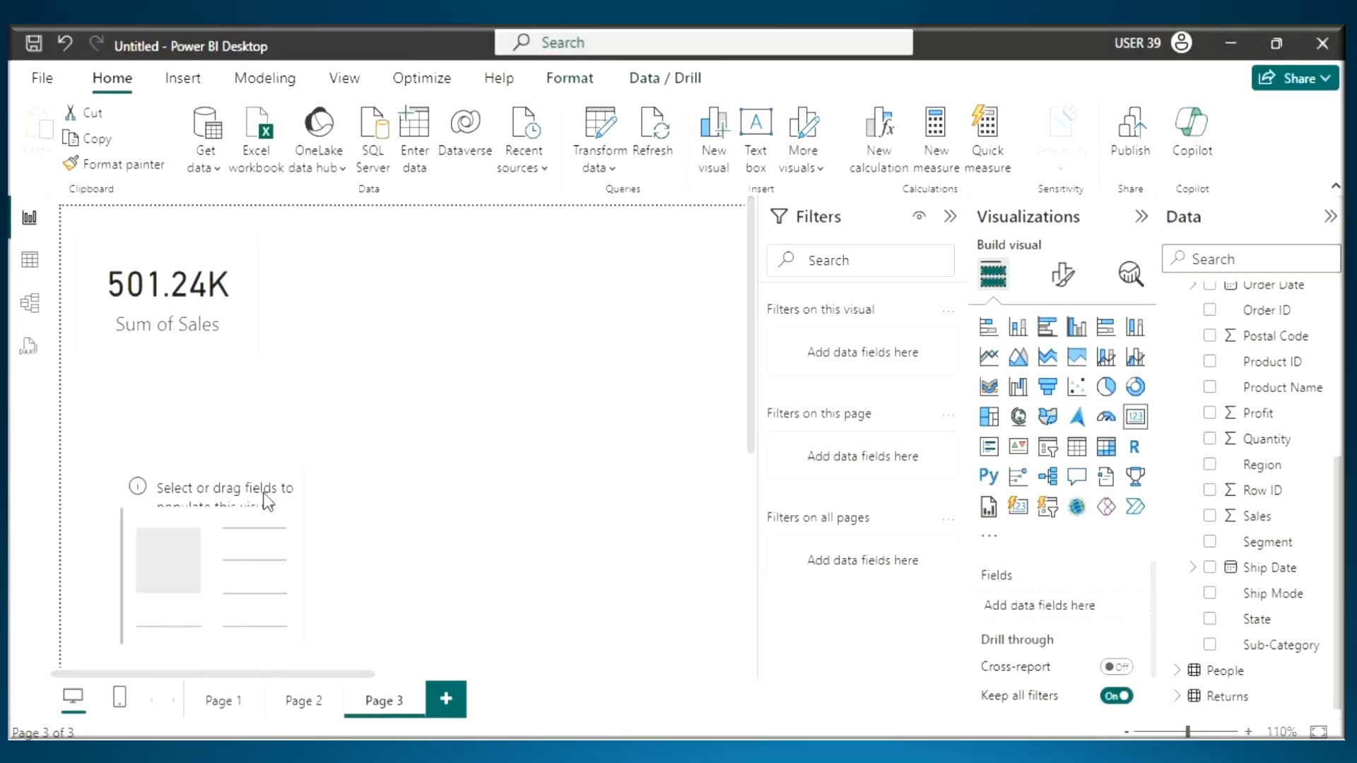
left_click_drag(1258, 413, 365, 305)
left_click_drag(484, 330, 588, 332)
- Copy the Sum of Sales card's formatting onto the Sum of Profit card, and shrink it to match the Sum of Sales card
left_click(142, 243)
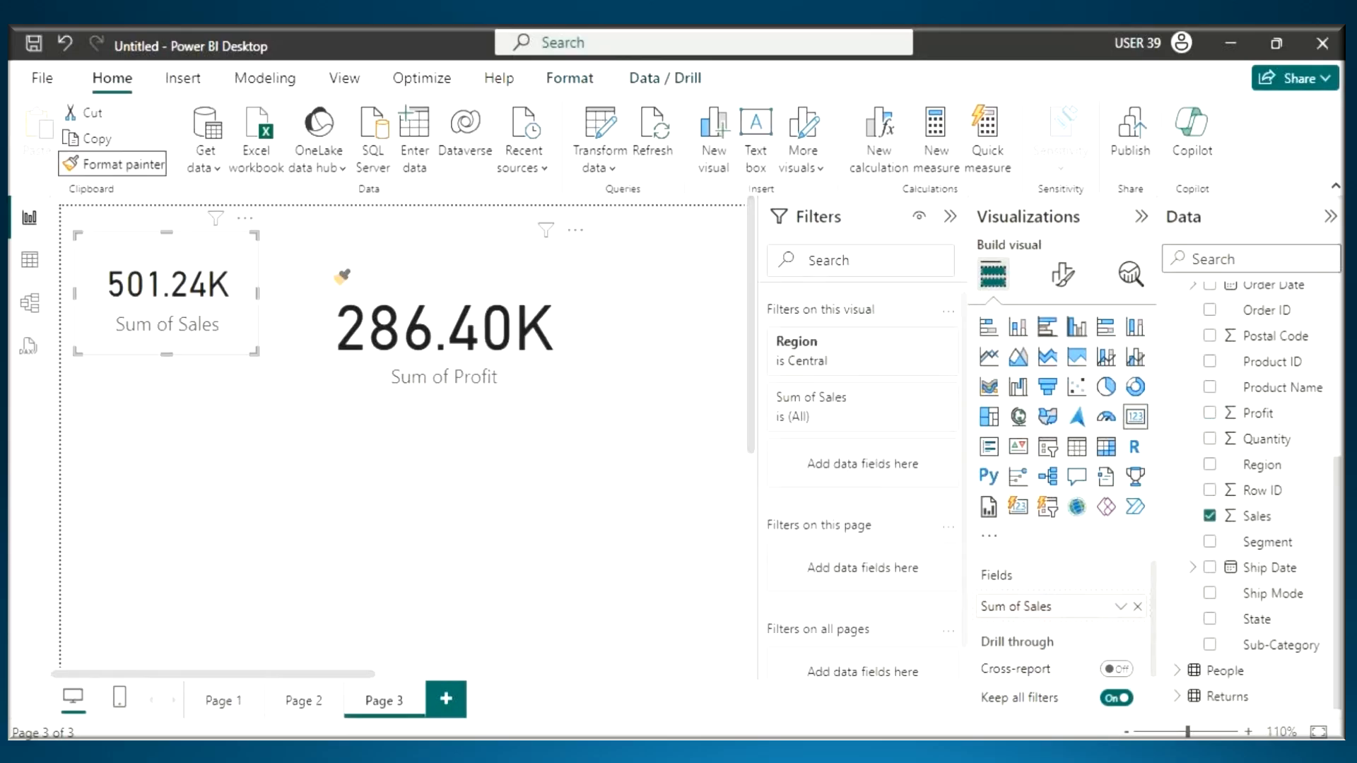
left_click_drag(404, 291, 378, 279)
left_click_drag(543, 397, 461, 351)
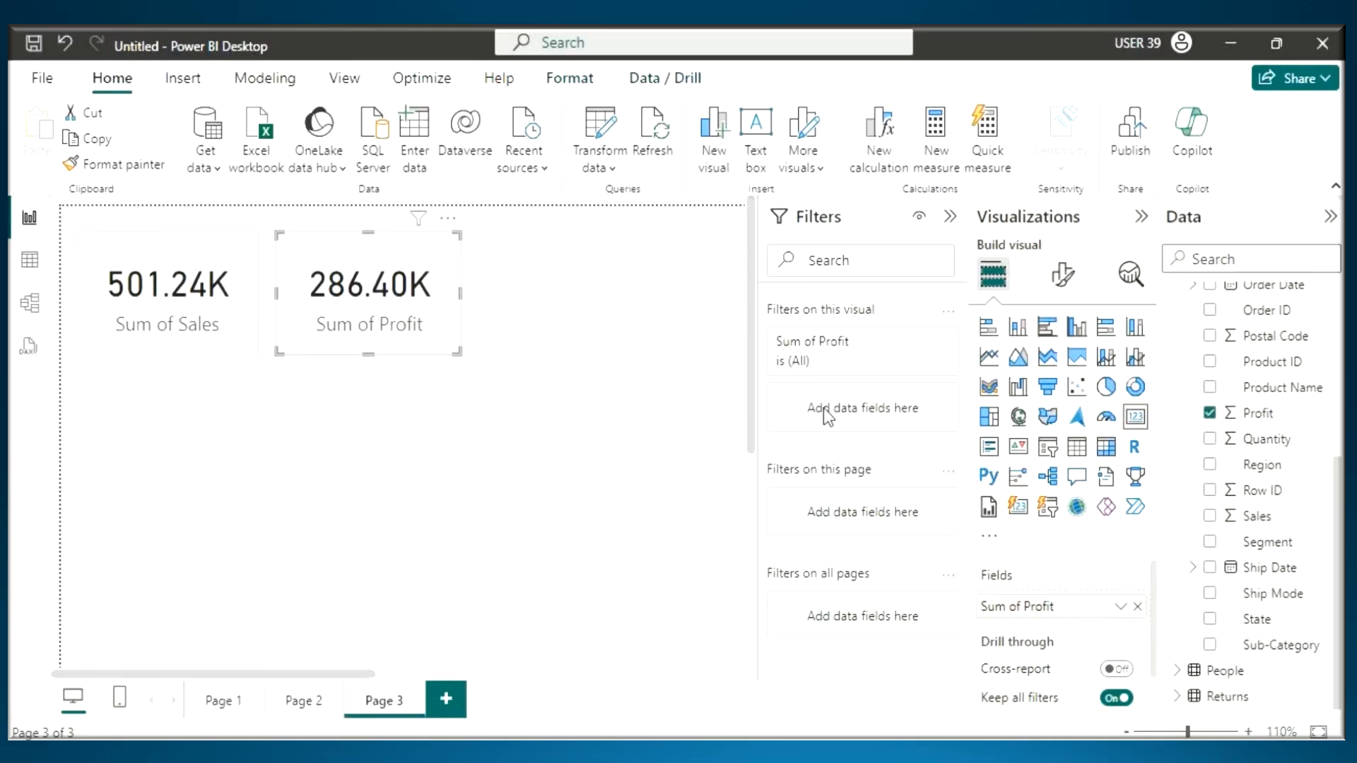
- Add a visual-level Region filter to the Sum of Profit card and restrict it to Central
left_click_drag(1265, 468, 914, 416)
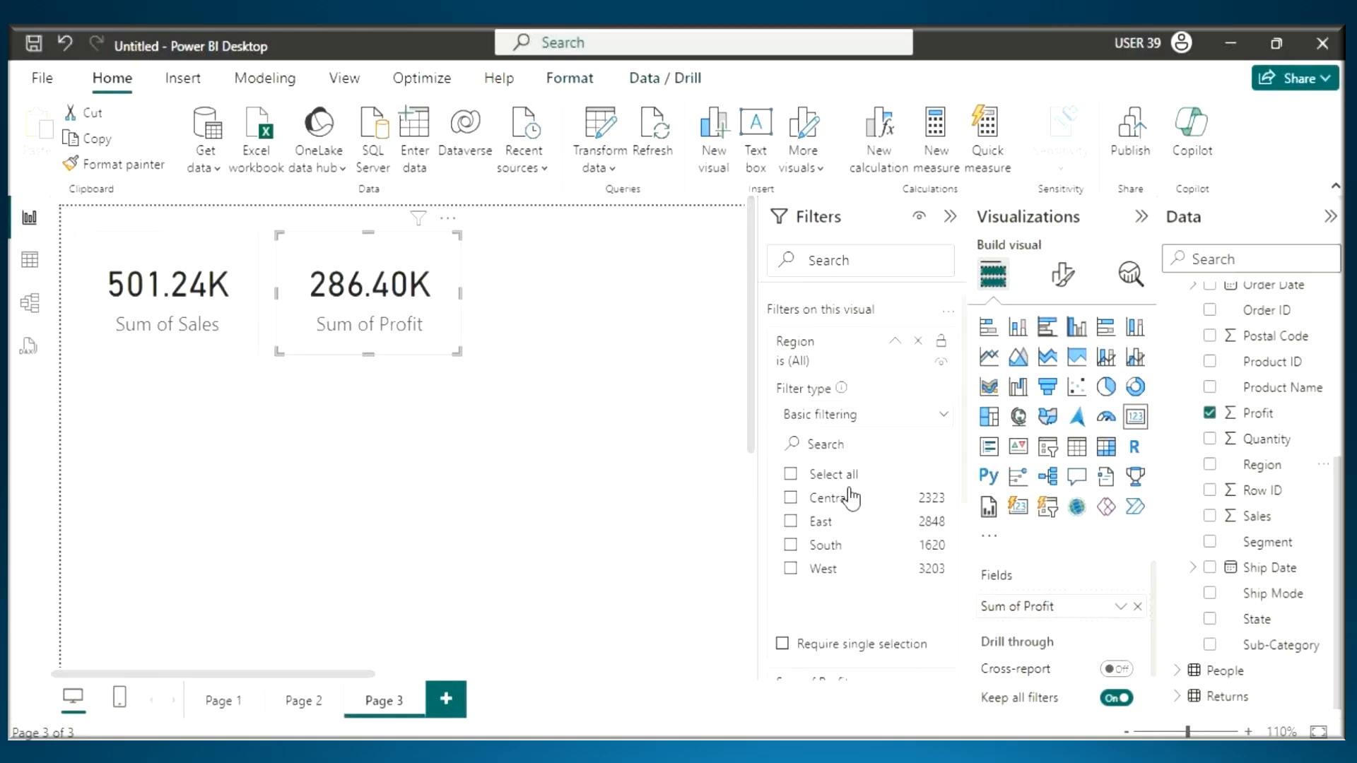
left_click(840, 501)
left_click(367, 303)
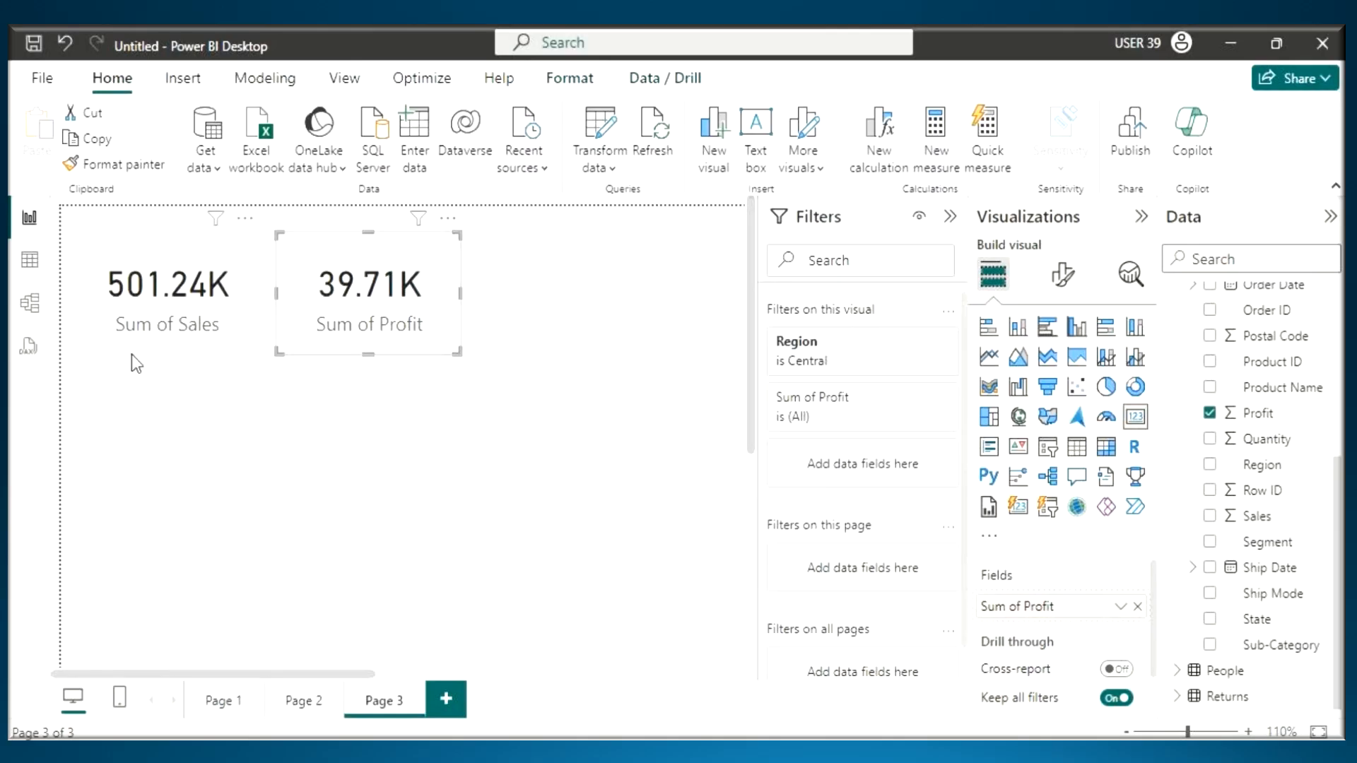
key("ctrl+2")
left_click_drag(125, 347, 402, 364)
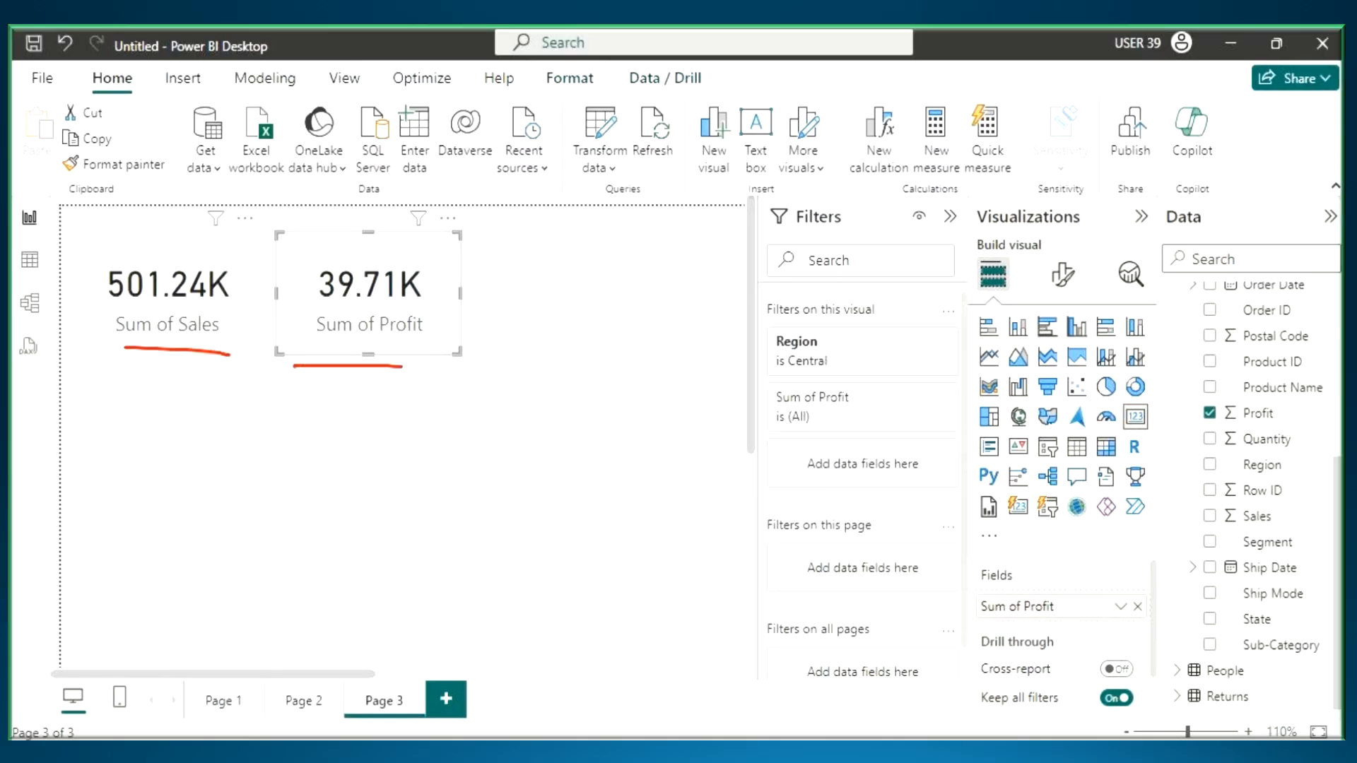
key("Escape")
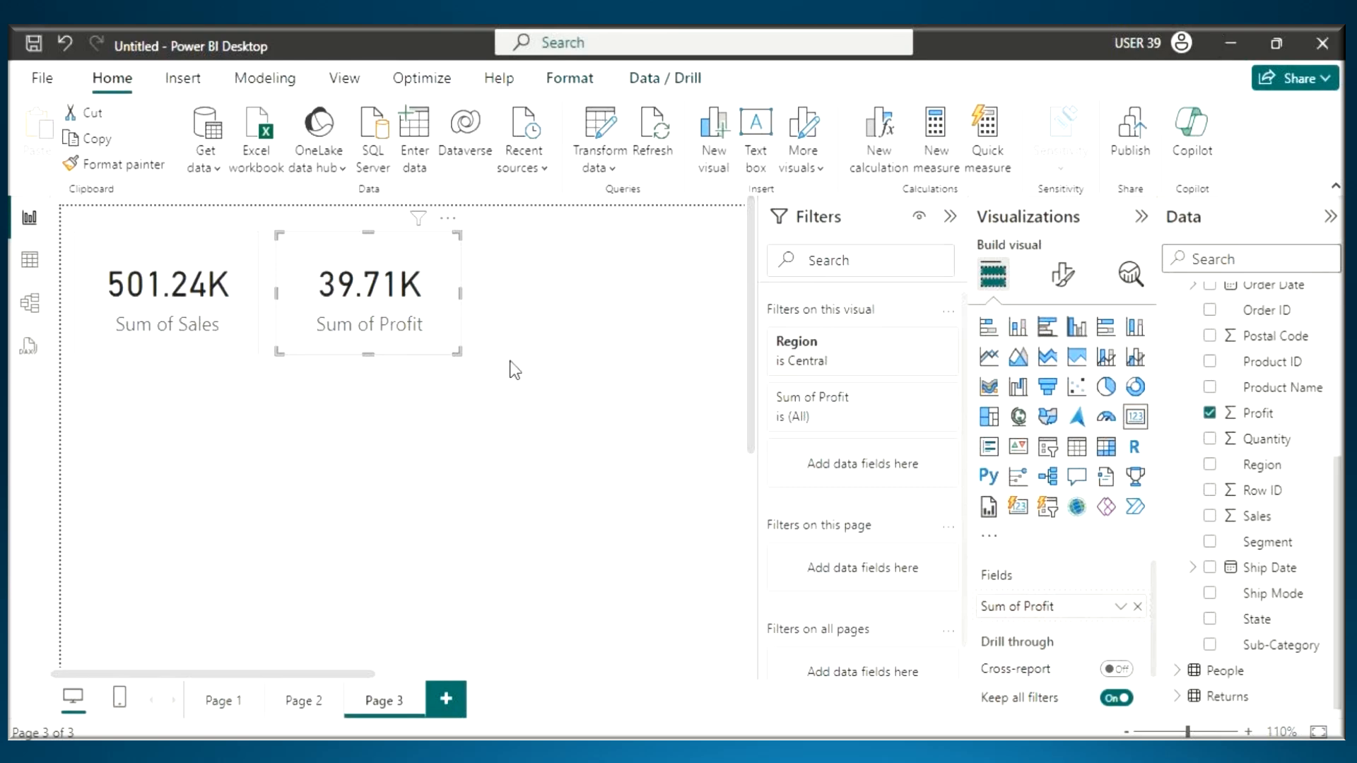
left_click(136, 277)
left_click(316, 263)
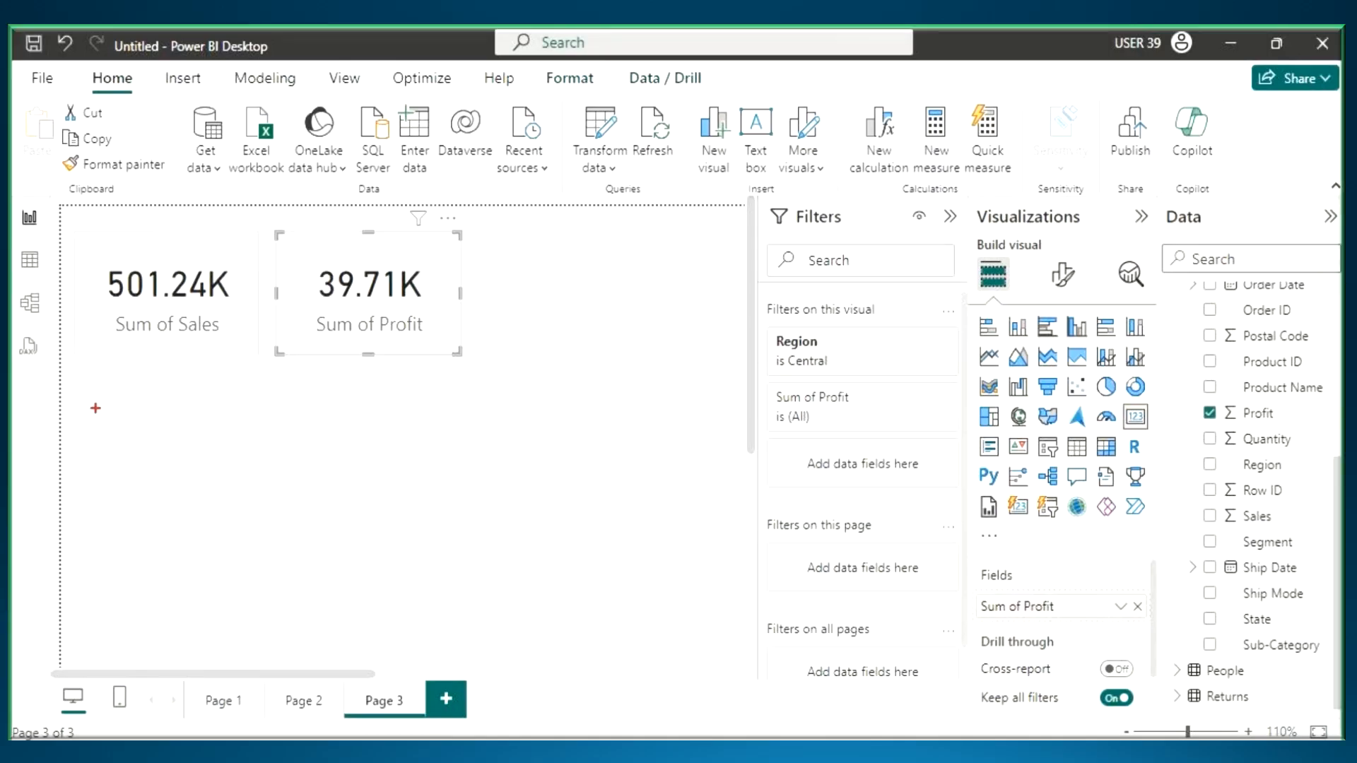
left_click_drag(94, 404, 254, 506)
mouse_move(345, 393)
left_mouse_down()
mouse_move(422, 465)
mouse_move(509, 510)
left_mouse_up()
left_click_drag(183, 429, 161, 480)
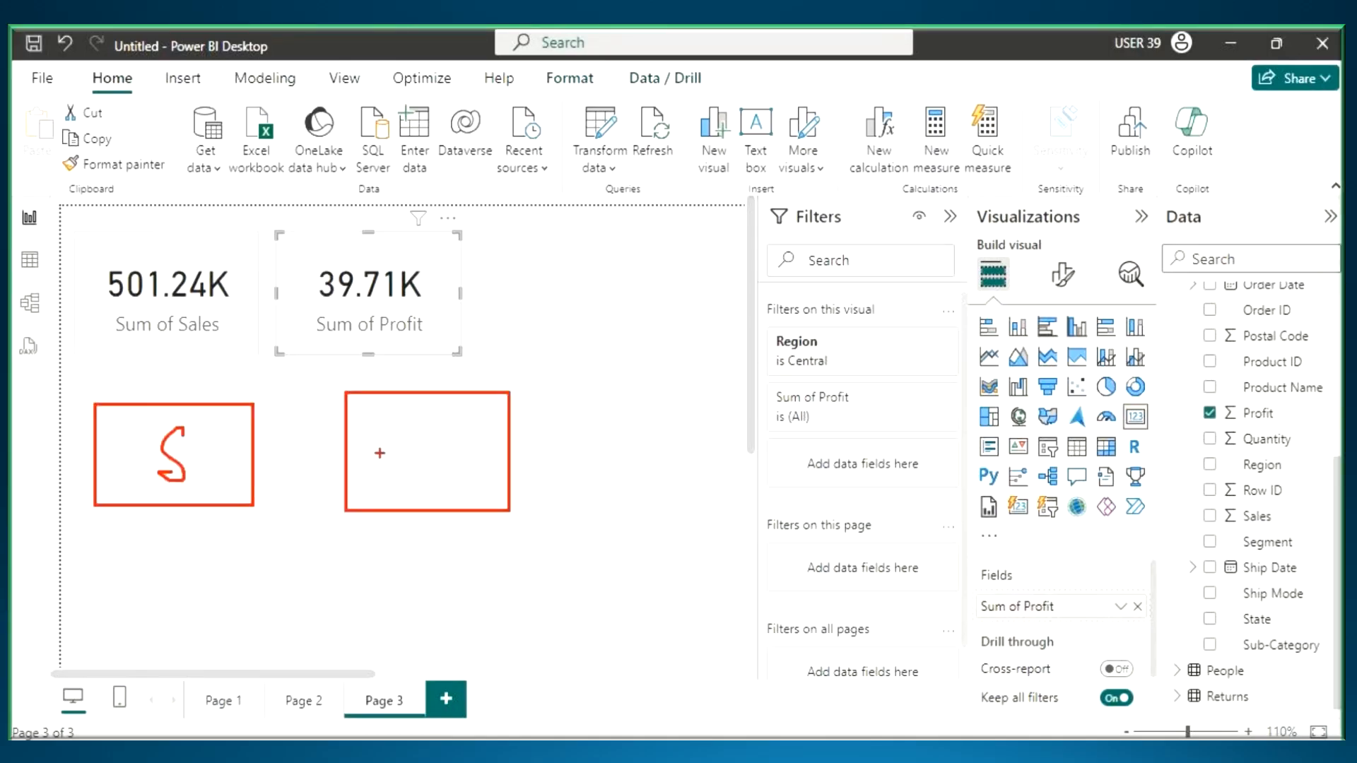
mouse_move(394, 422)
left_mouse_down()
mouse_move(395, 489)
mouse_move(397, 450)
left_mouse_up()
left_click_drag(153, 503, 136, 574)
left_click_drag(130, 539, 222, 555)
left_click_drag(346, 597, 344, 517)
left_click_drag(313, 552, 367, 545)
left_click_drag(195, 364, 225, 390)
left_click_drag(243, 375, 252, 384)
mouse_move(265, 356)
left_mouse_down()
mouse_move(275, 392)
mouse_move(337, 363)
left_mouse_up()
left_click_drag(160, 428, 345, 396)
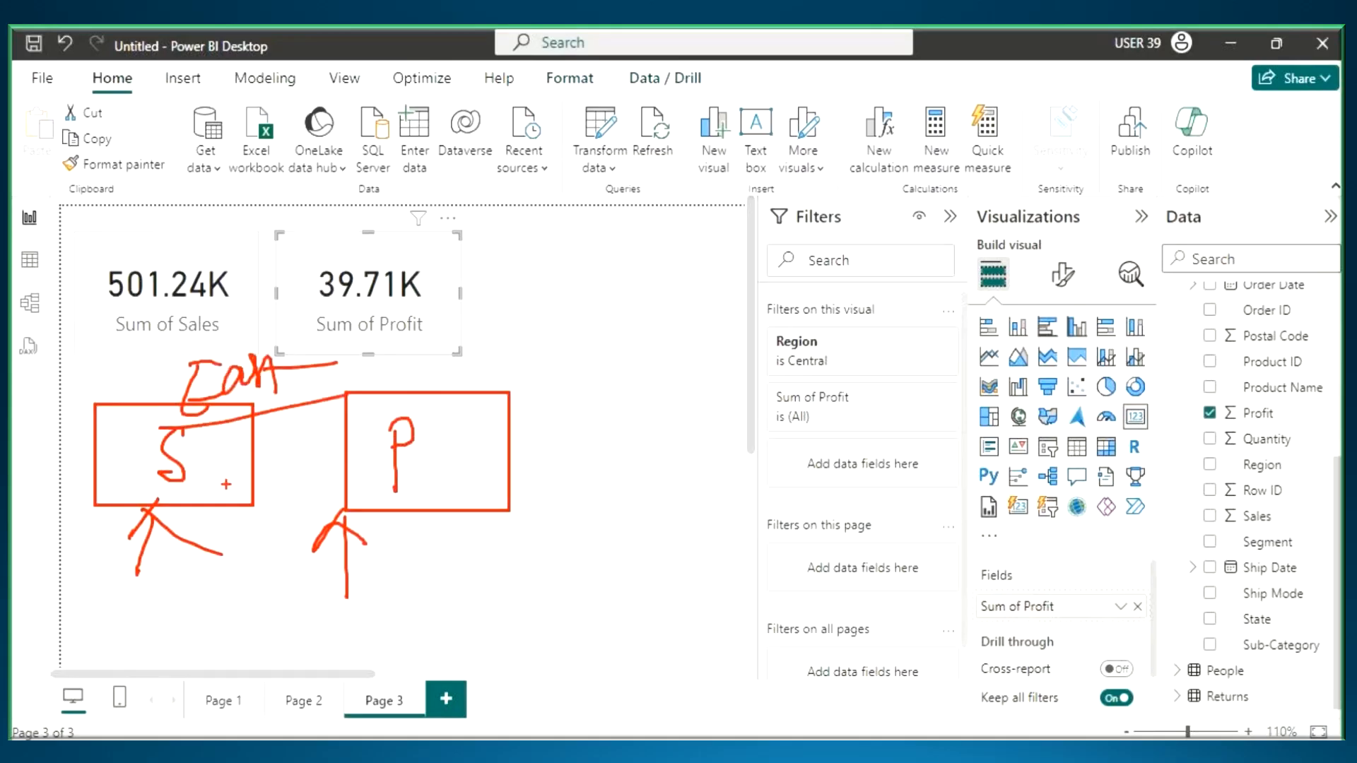
mouse_move(221, 402)
left_mouse_down()
mouse_move(204, 404)
mouse_move(159, 519)
mouse_move(206, 432)
left_mouse_up()
left_click_drag(463, 417, 489, 507)
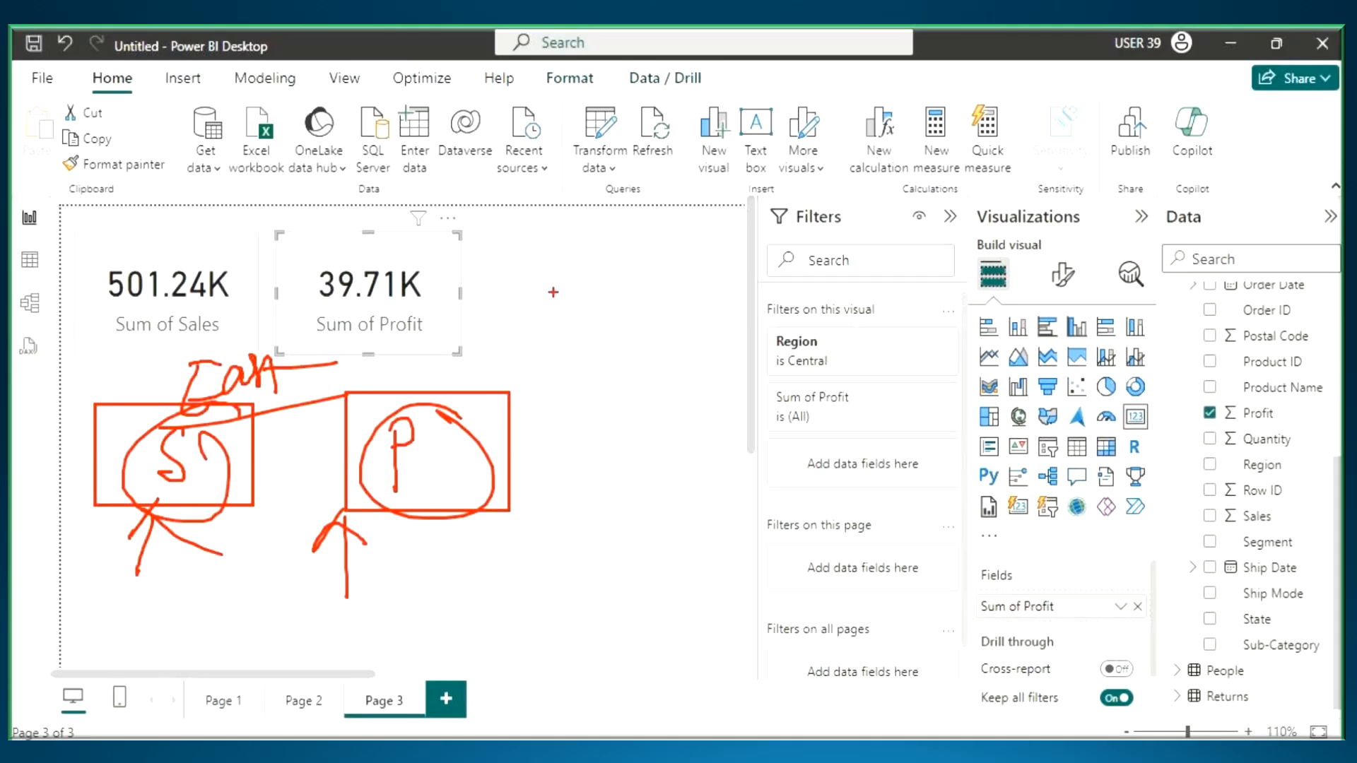
left_click_drag(512, 567, 644, 648)
left_click_drag(758, 561, 849, 647)
left_click_drag(578, 583, 583, 631)
mouse_move(785, 655)
left_mouse_down()
mouse_move(775, 594)
mouse_move(780, 607)
left_mouse_up()
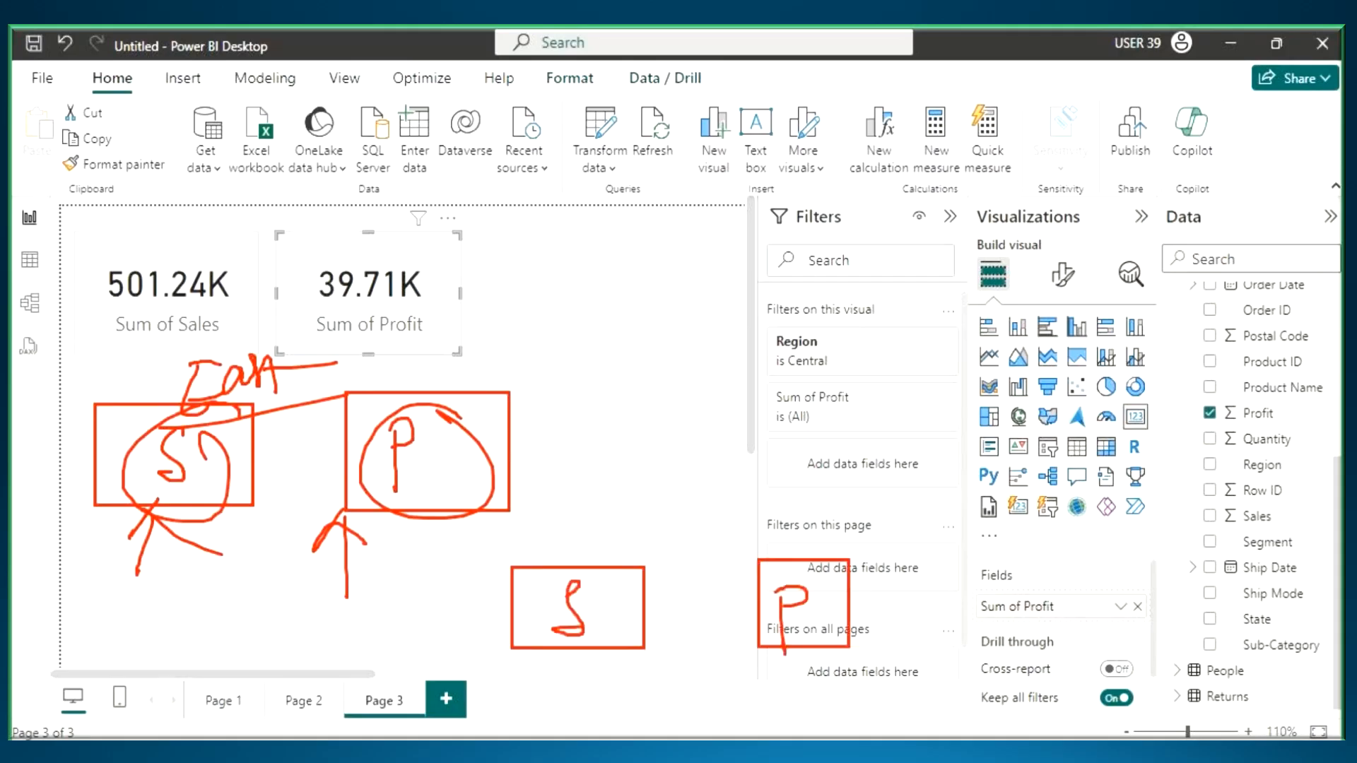
left_click_drag(587, 566, 670, 500)
mouse_move(842, 580)
left_mouse_down()
mouse_move(763, 509)
mouse_move(701, 483)
left_mouse_up()
mouse_move(671, 403)
left_mouse_down()
mouse_move(672, 428)
mouse_move(742, 375)
mouse_move(766, 393)
left_mouse_up()
left_click_drag(575, 207, 692, 290)
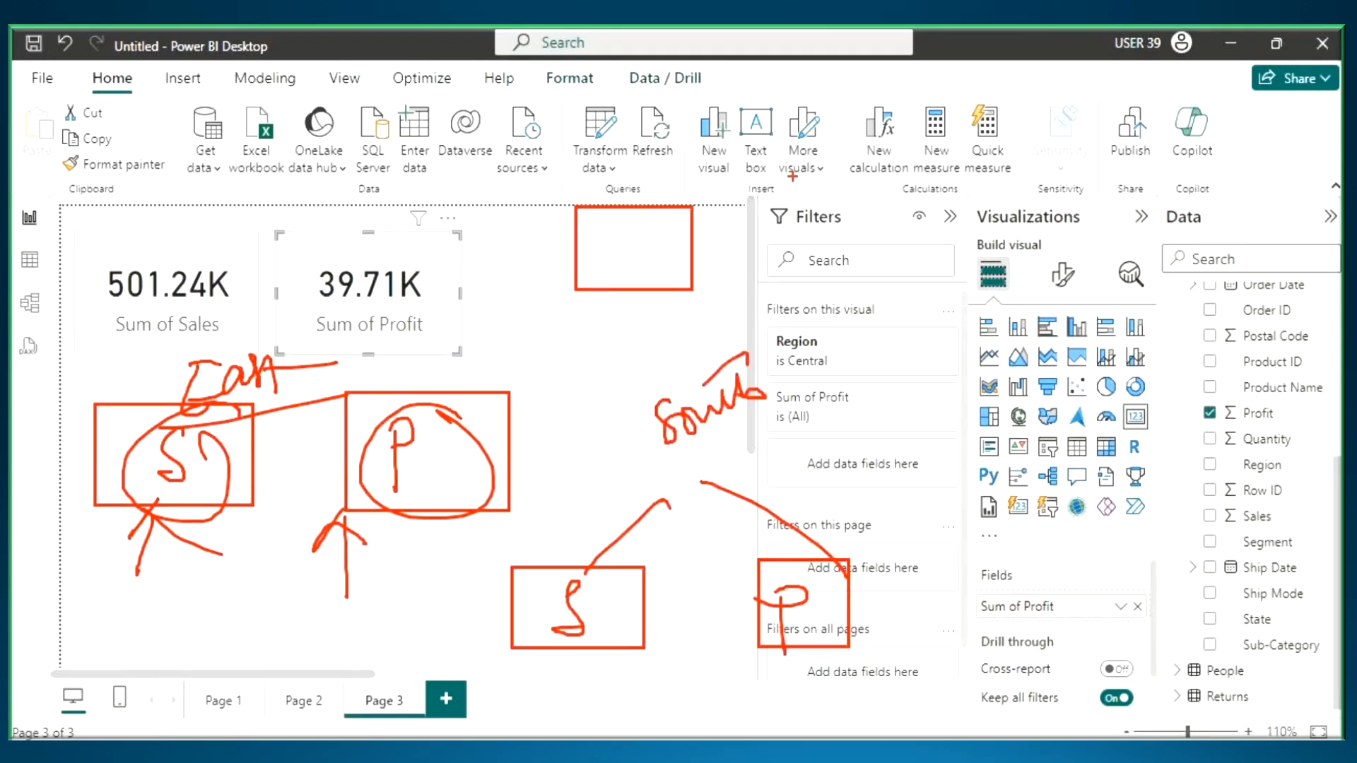
left_click_drag(792, 177, 1115, 333)
left_click_drag(668, 212, 636, 267)
left_click_drag(864, 272, 767, 206)
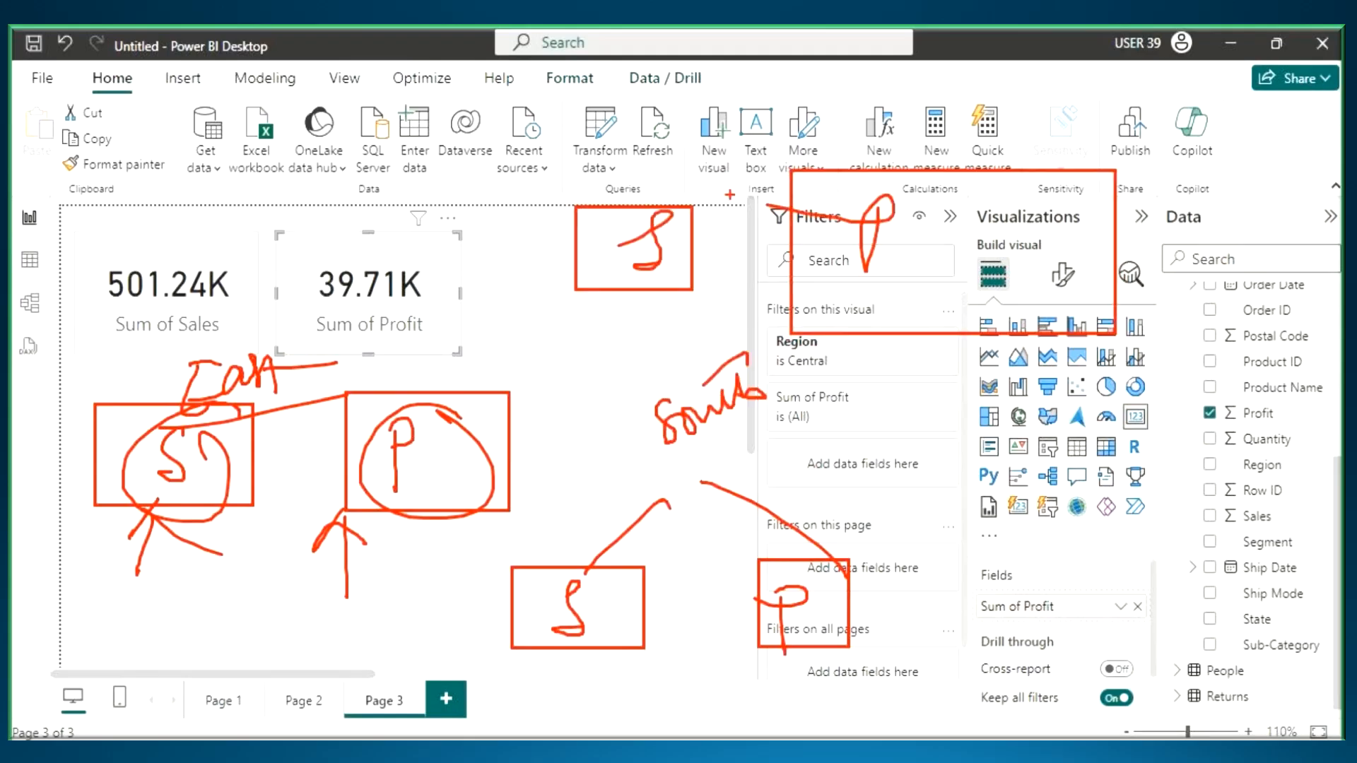
left_click_drag(677, 187, 790, 111)
mouse_move(821, 57)
left_mouse_down()
mouse_move(832, 106)
mouse_move(851, 71)
mouse_move(917, 82)
mouse_move(1011, 56)
left_mouse_up()
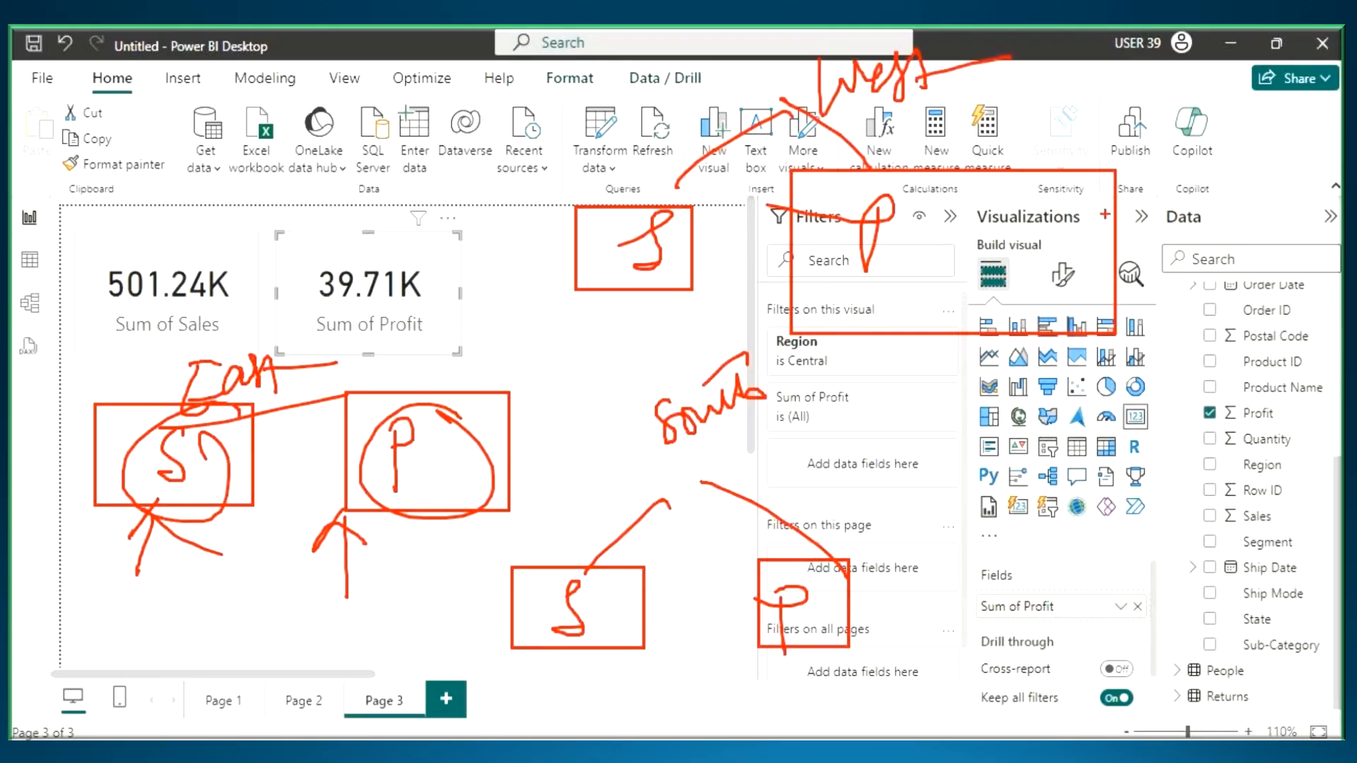
mouse_move(1106, 24)
left_mouse_down()
mouse_move(396, 507)
mouse_move(150, 631)
left_mouse_up()
left_click_drag(106, 138, 845, 615)
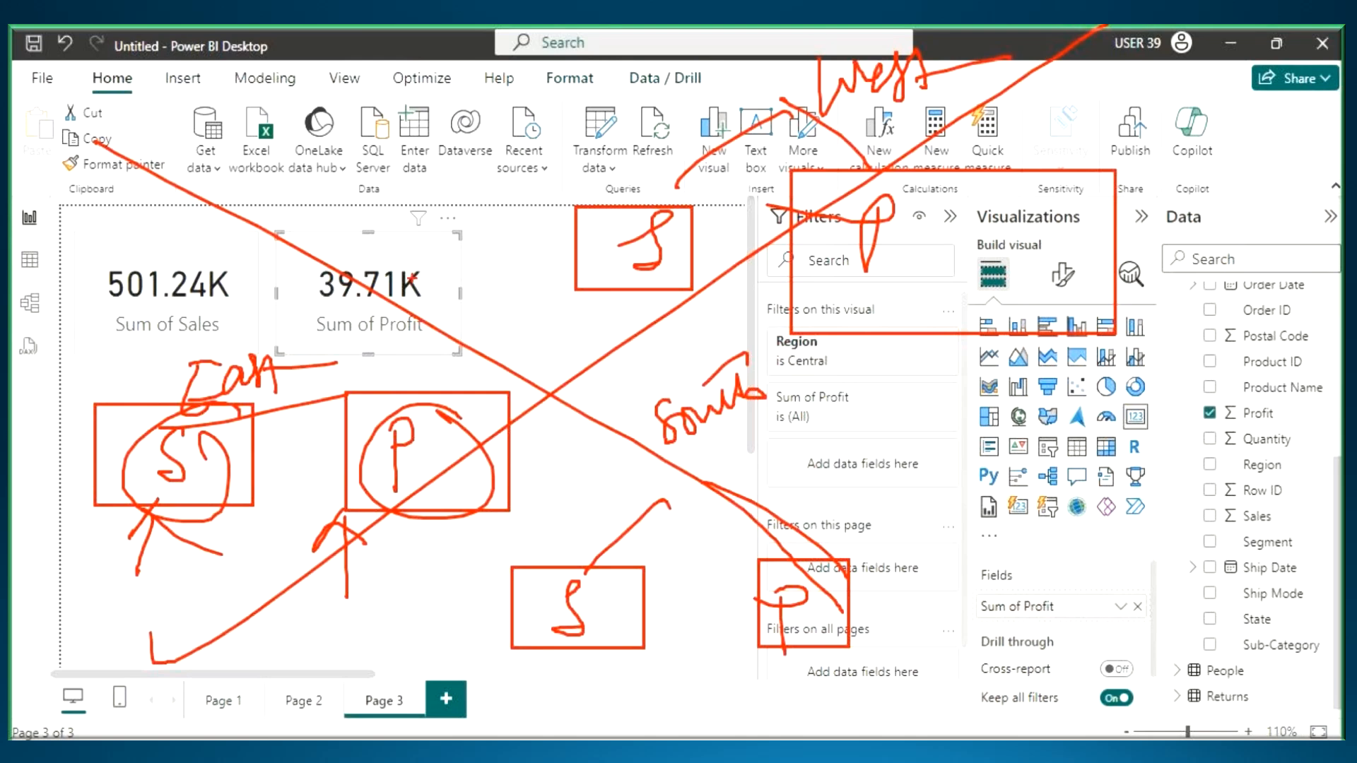
key("Escape")
- Switch to the Power View notes in Notepad, highlight the Visual Interactions line, and return to Power BI Desktop
key("alt+Tab")
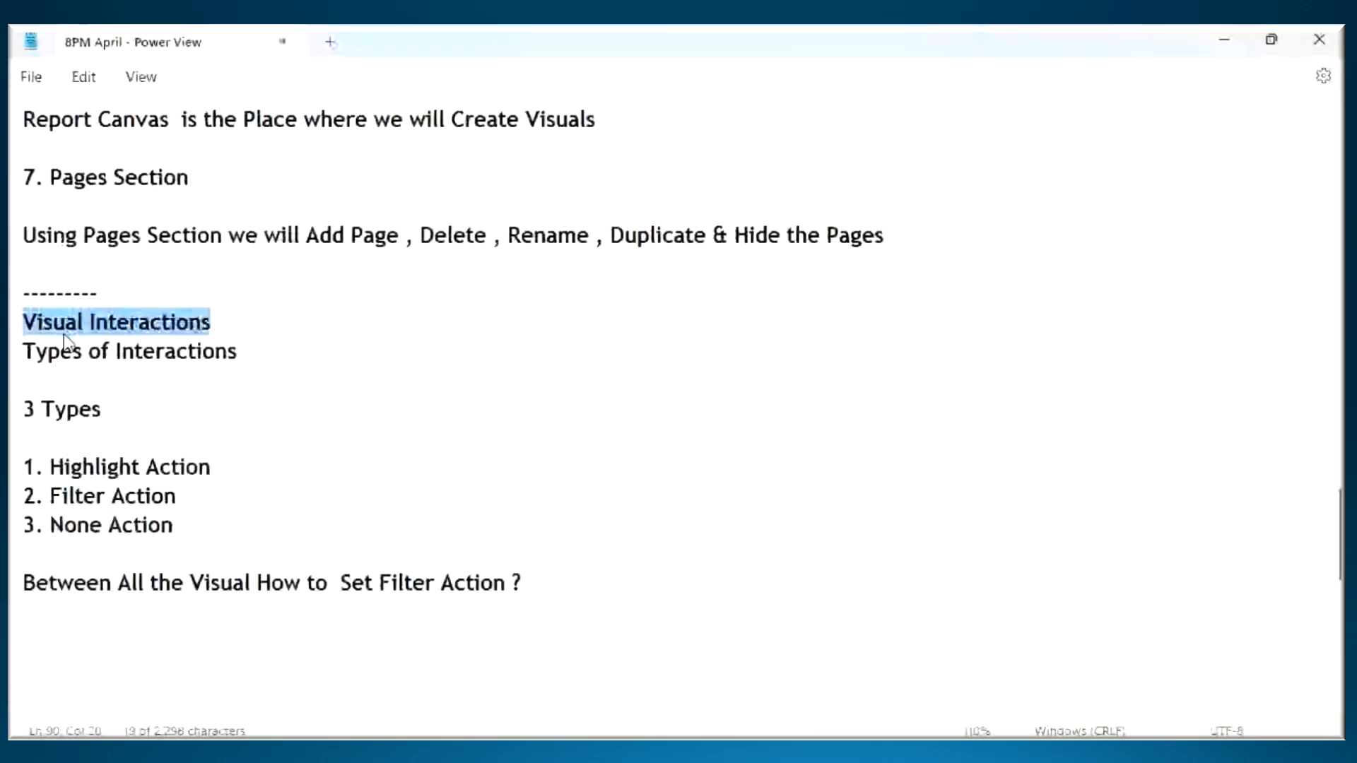
left_click(47, 325)
left_click_drag(46, 327, 232, 329)
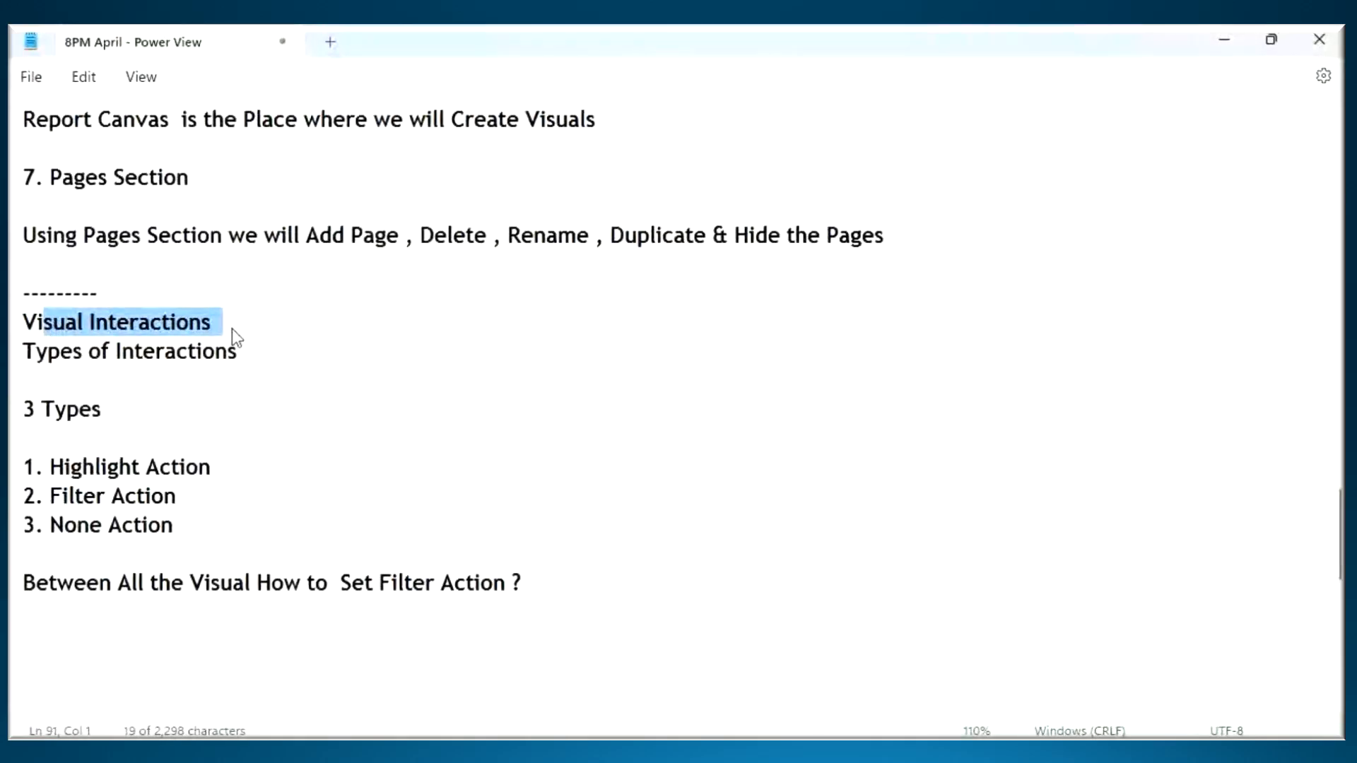
left_click(48, 323)
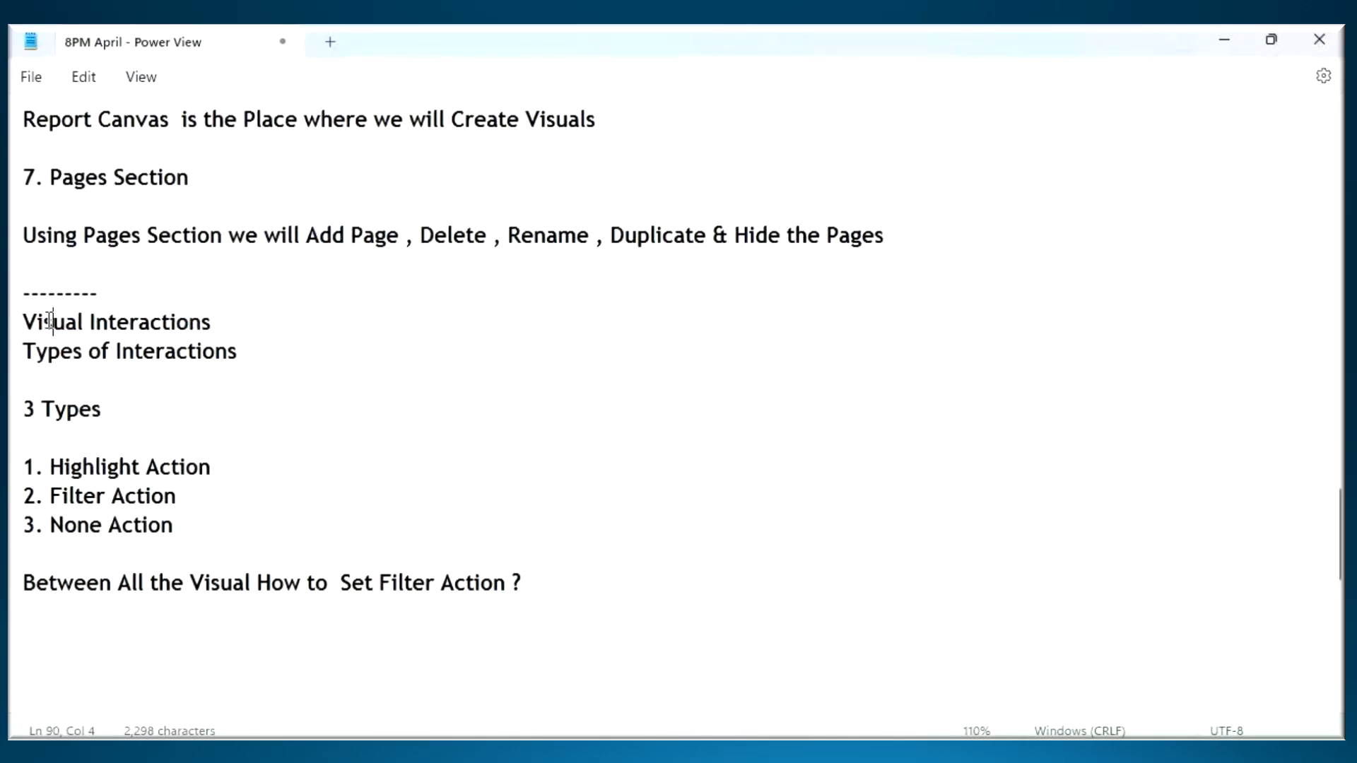
left_click_drag(36, 323, 263, 341)
key("alt+Tab")
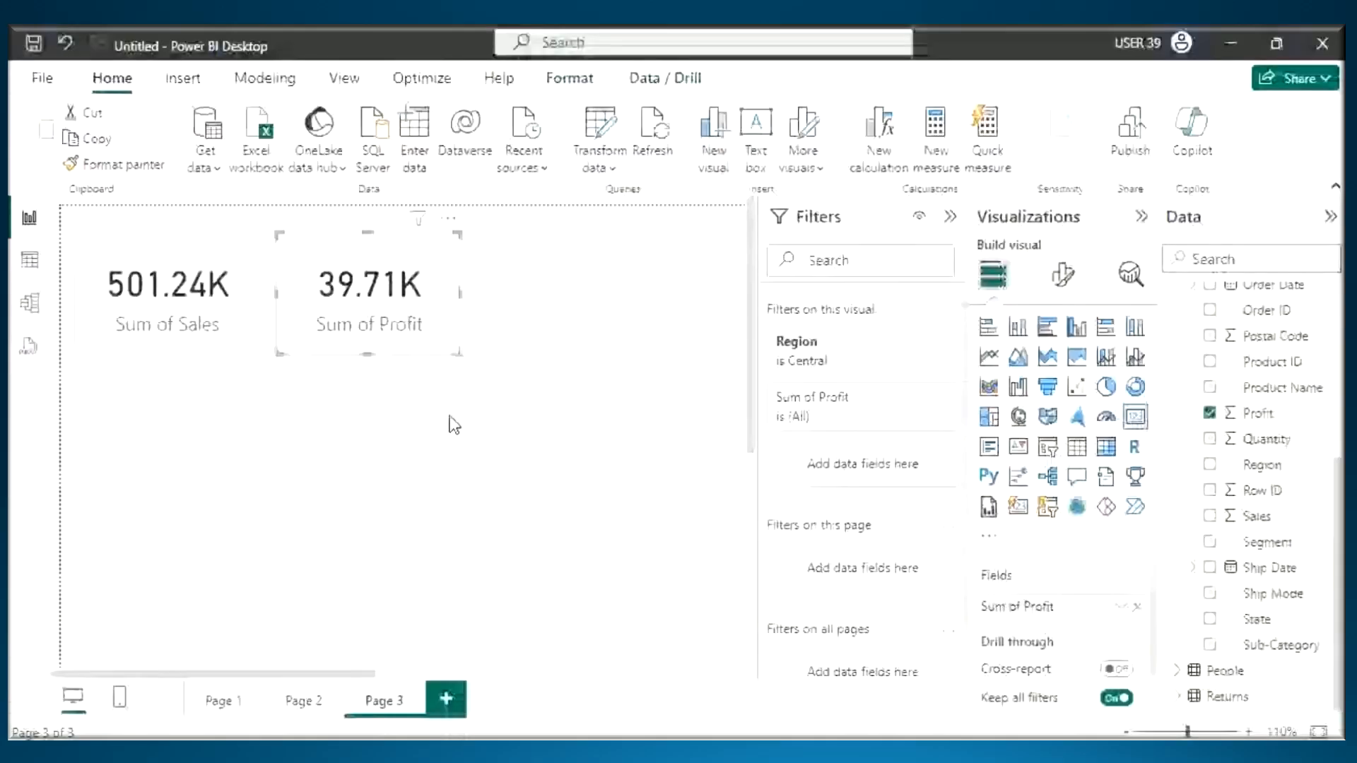
- Check the Region filters on Page 3's Sum of Sales and Sum of Profit cards, and open Page 2
left_click(244, 218)
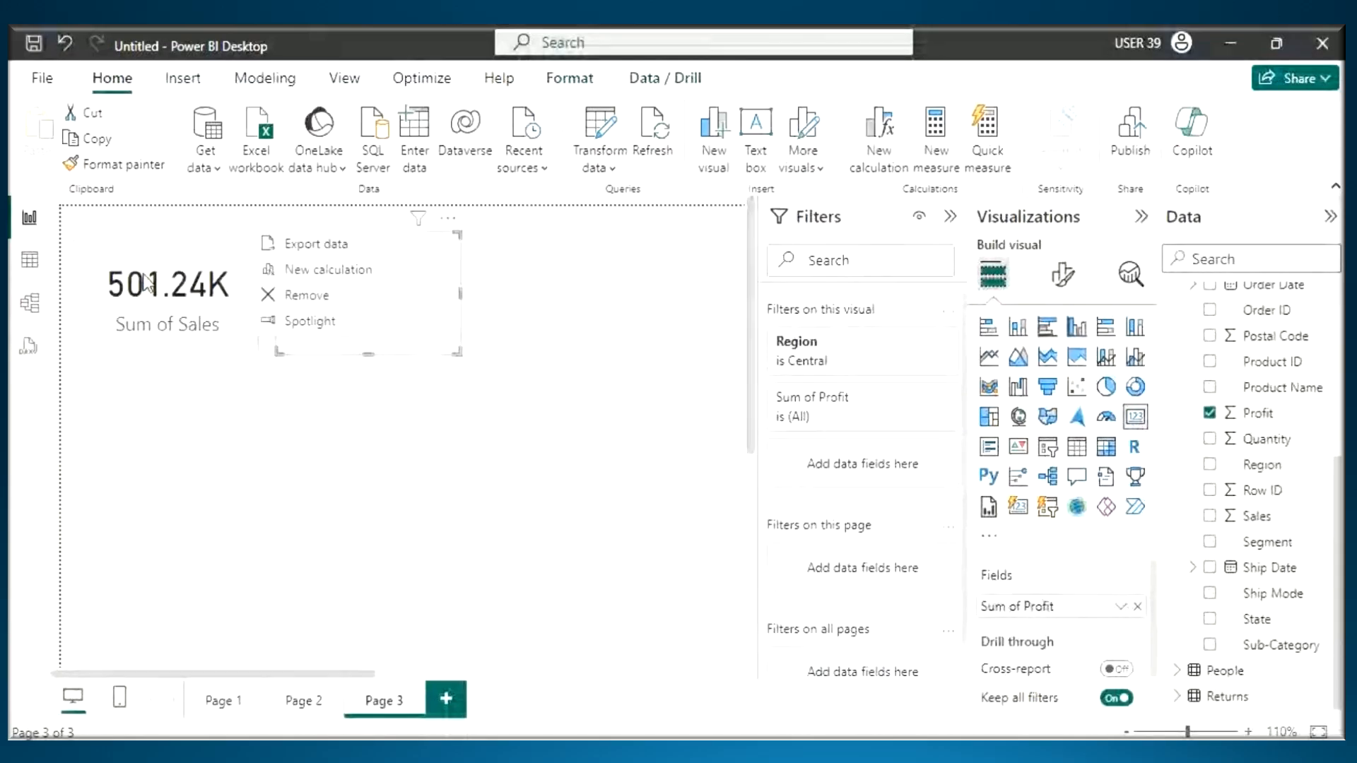
left_click(144, 274)
left_click(317, 282)
left_click(142, 270)
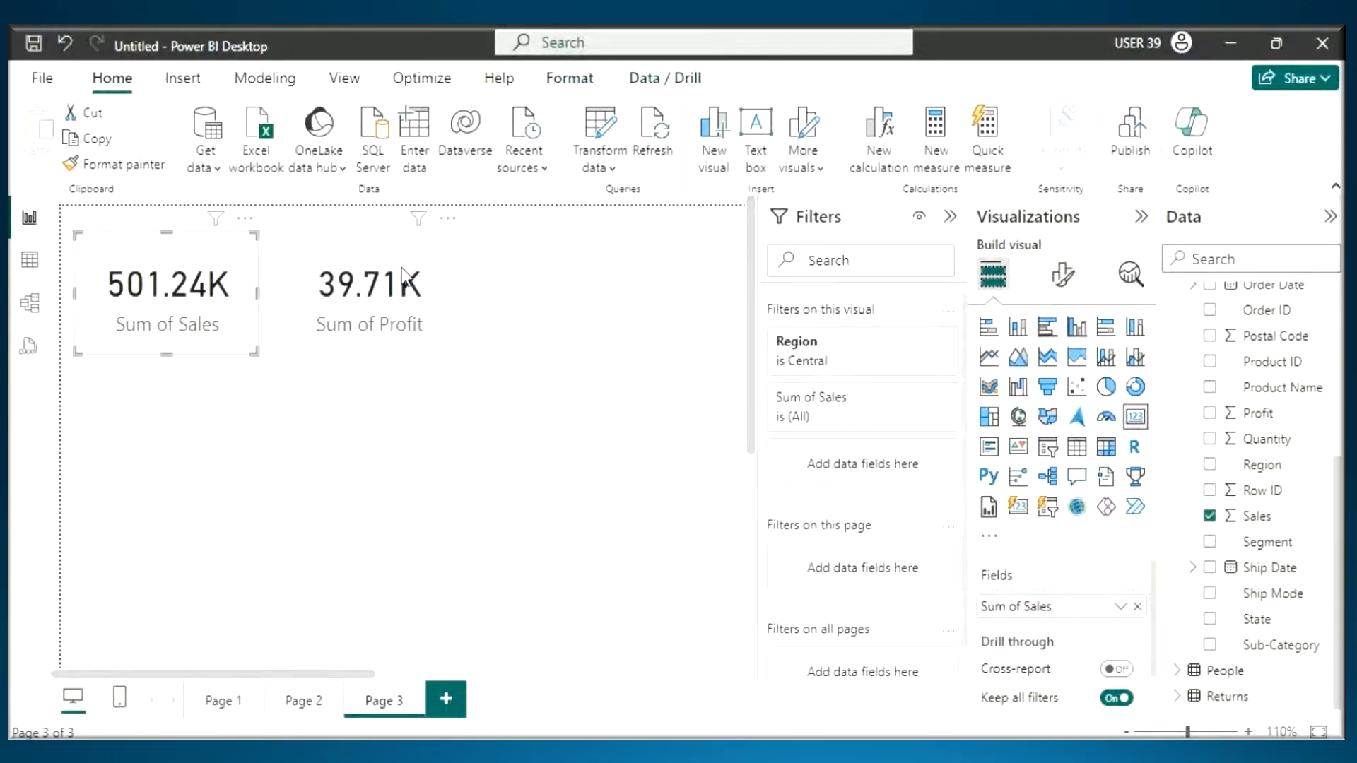
left_click(340, 290)
left_click(304, 701)
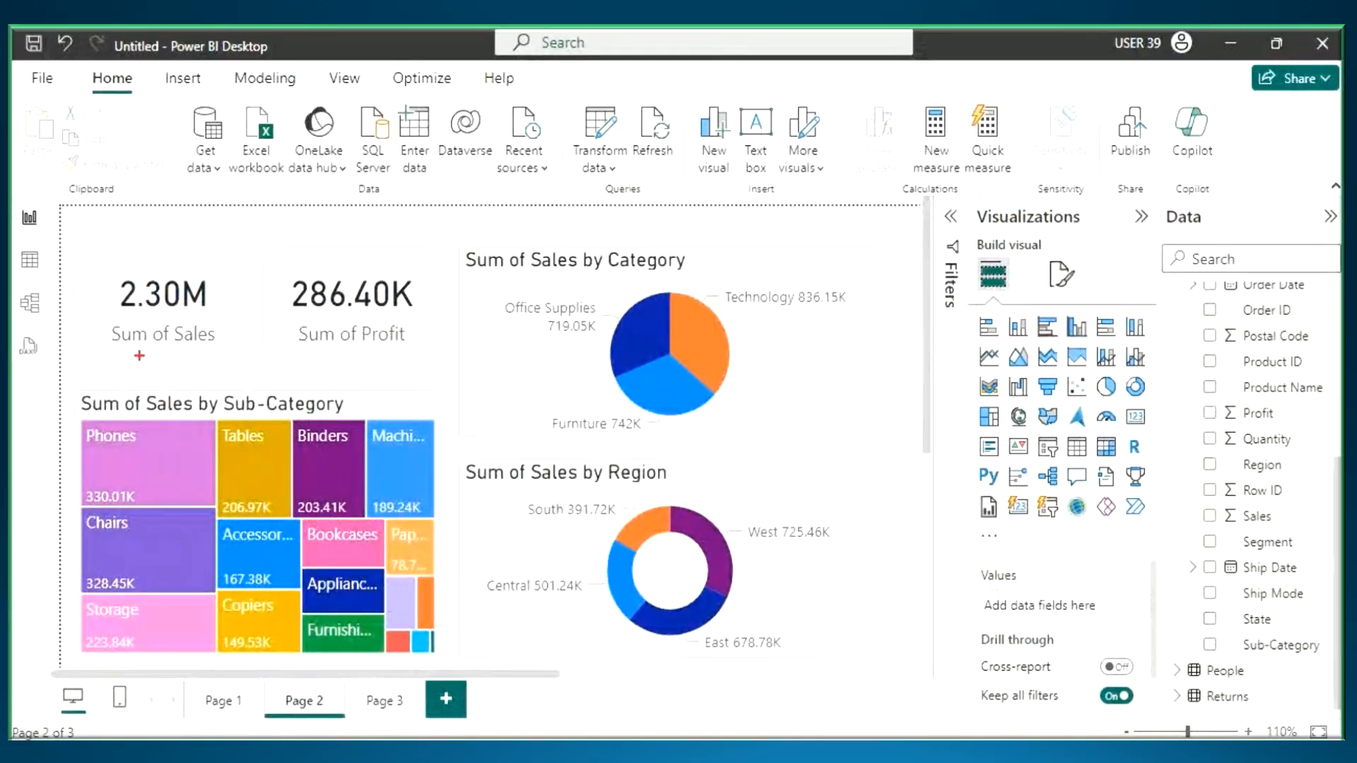
left_click_drag(109, 359, 223, 360)
left_click_drag(282, 358, 413, 361)
left_click_drag(219, 227, 244, 249)
left_click_drag(239, 239, 234, 290)
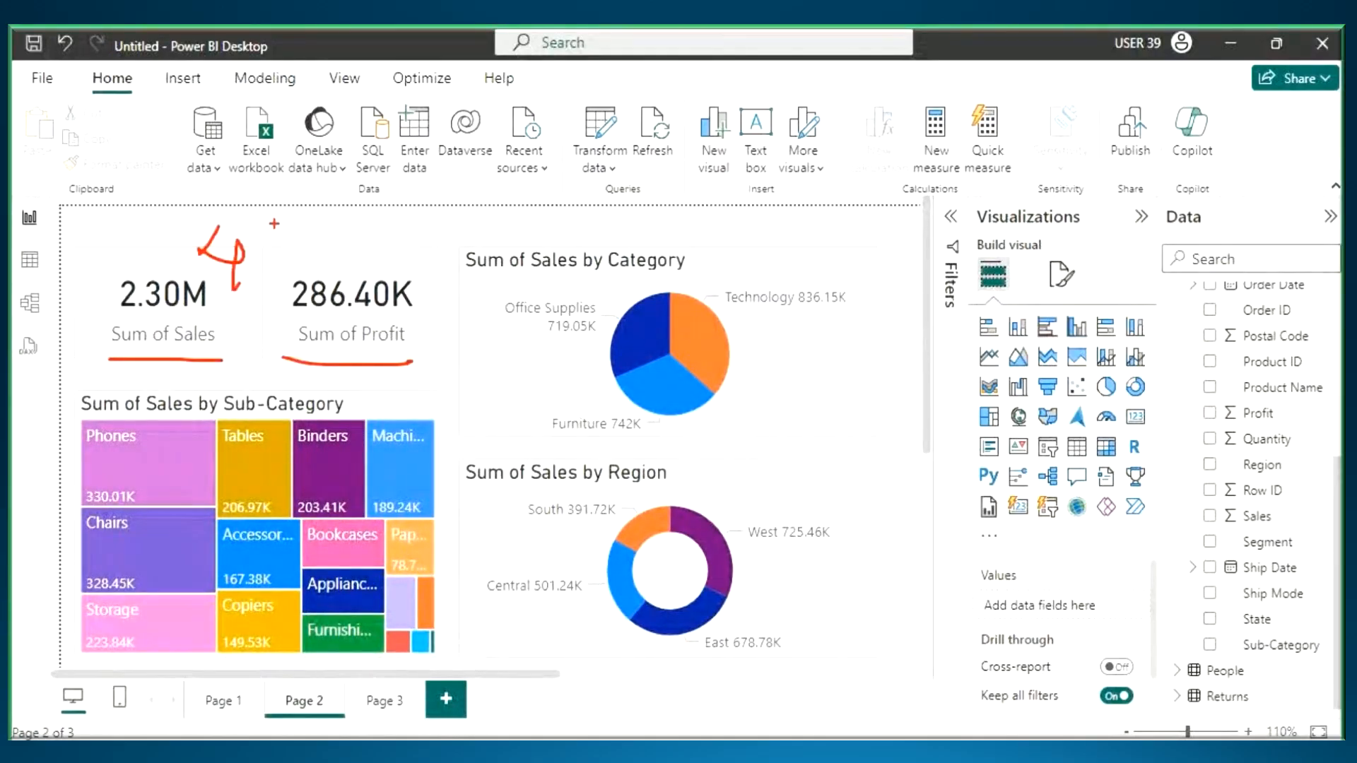
left_click_drag(270, 206, 309, 247)
left_click_drag(204, 279, 360, 235)
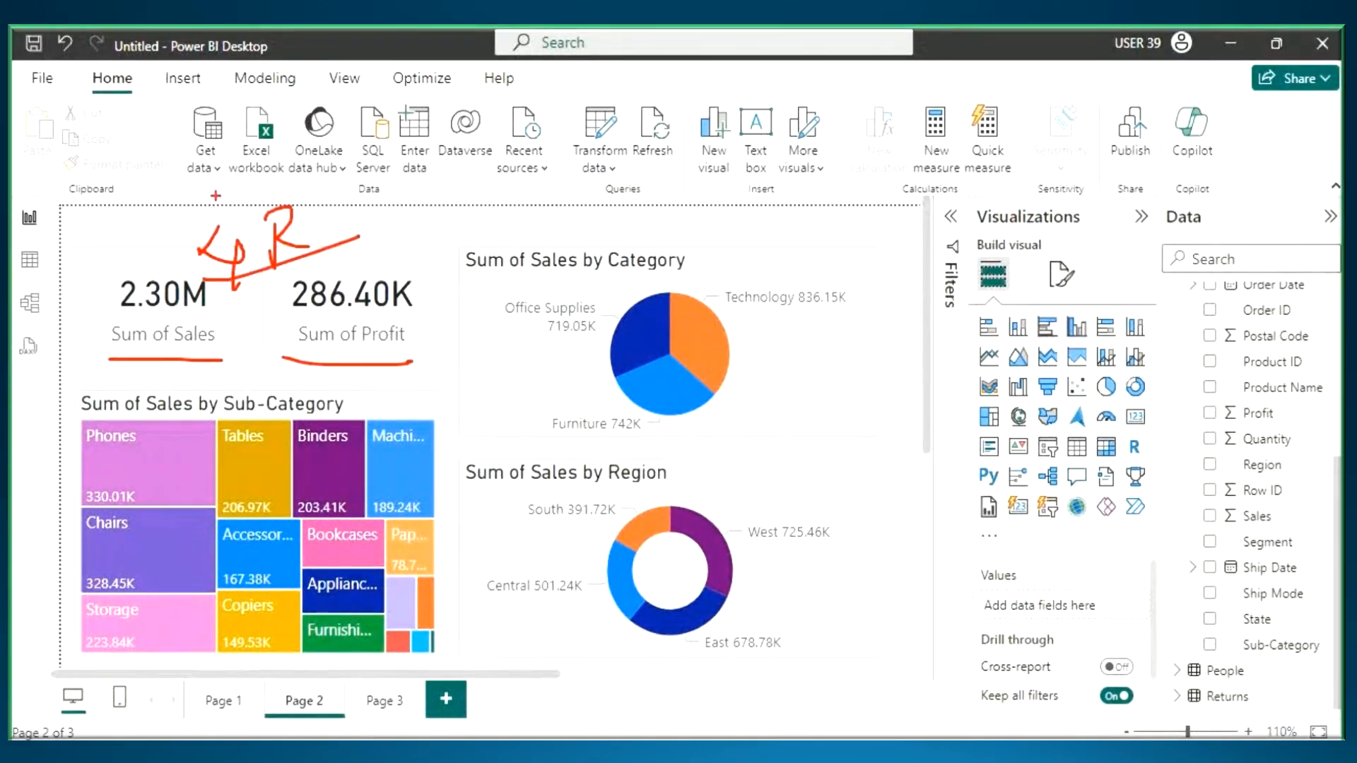
mouse_move(243, 185)
left_mouse_down()
mouse_move(242, 146)
mouse_move(287, 177)
left_mouse_up()
mouse_move(304, 107)
left_mouse_down()
mouse_move(291, 134)
mouse_move(432, 95)
mouse_move(429, 157)
left_mouse_up()
left_click_drag(281, 172, 447, 155)
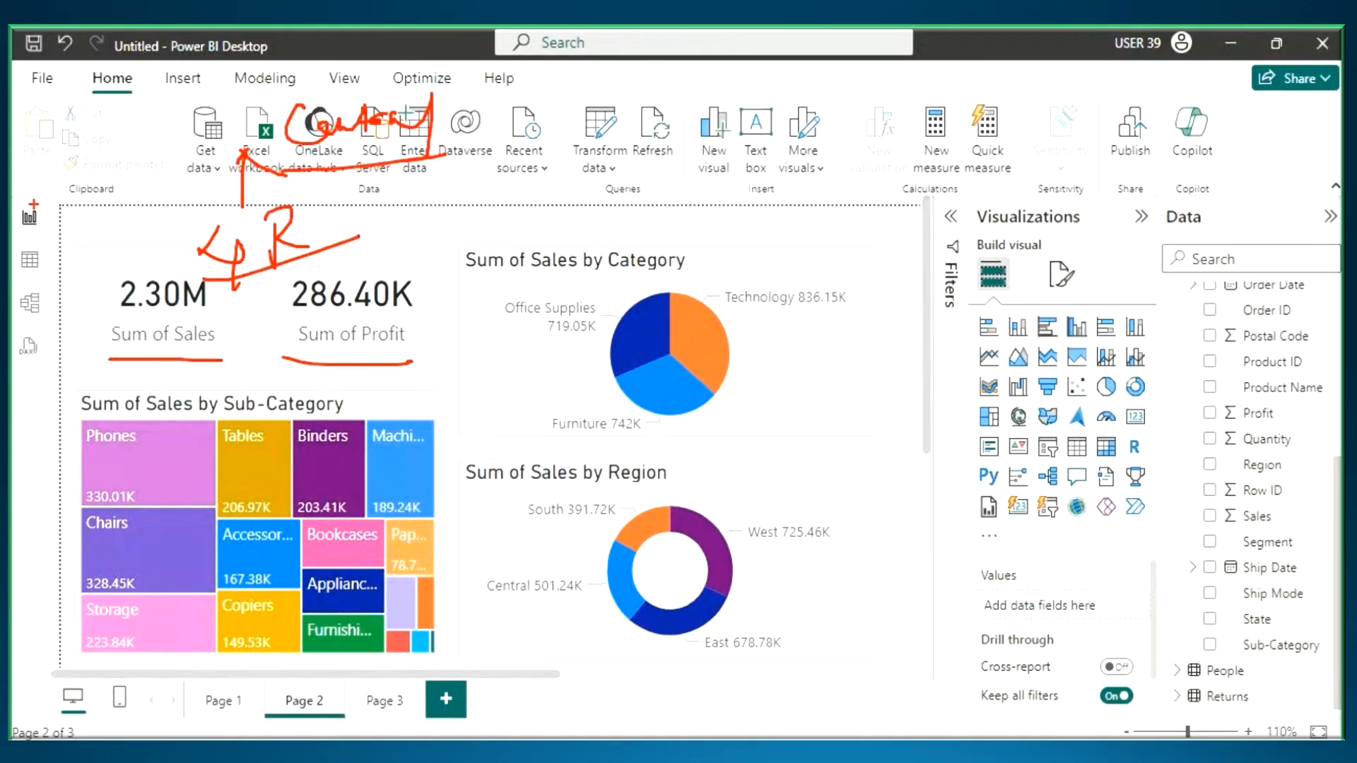
mouse_move(61, 194)
left_mouse_down()
mouse_move(216, 447)
mouse_move(921, 687)
left_mouse_up()
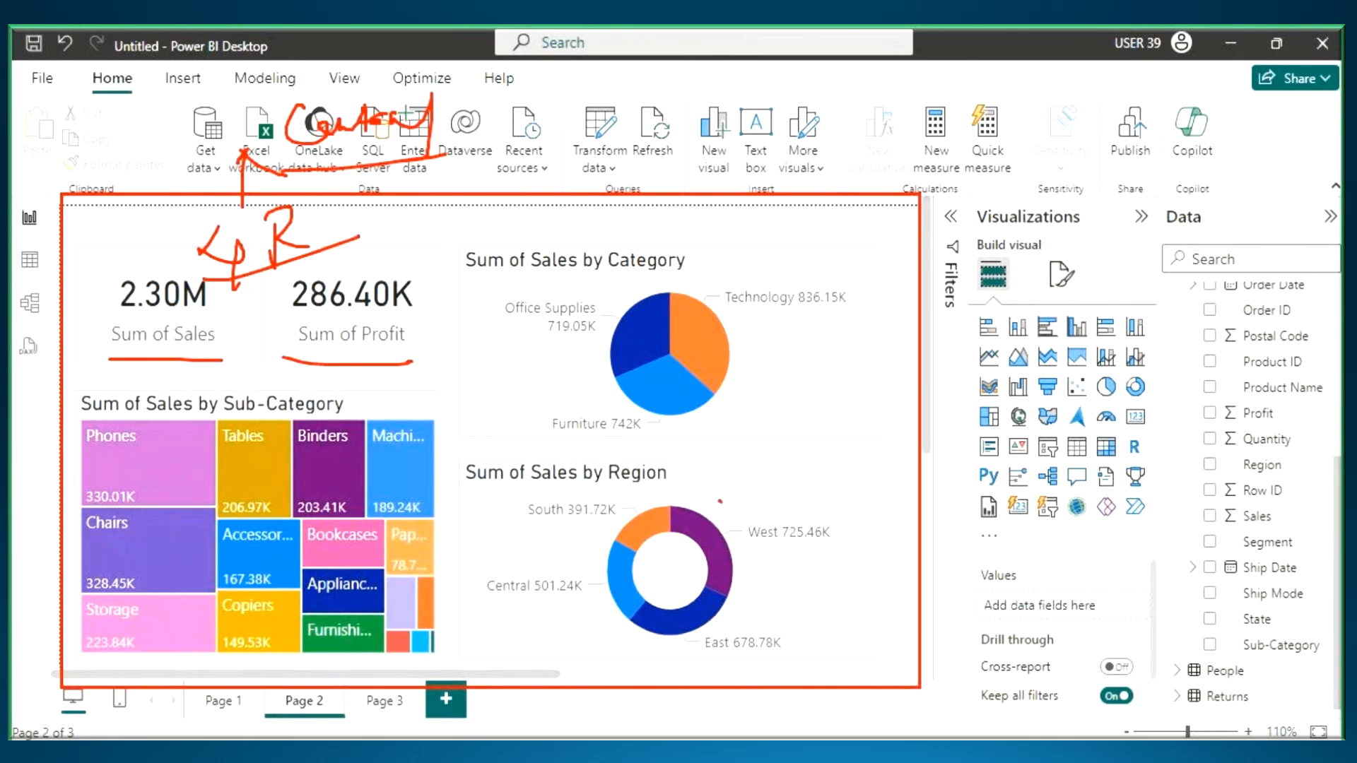
left_click_drag(720, 502, 841, 487)
left_click_drag(206, 282, 309, 271)
left_click_drag(329, 170, 465, 149)
left_click_drag(442, 67, 456, 79)
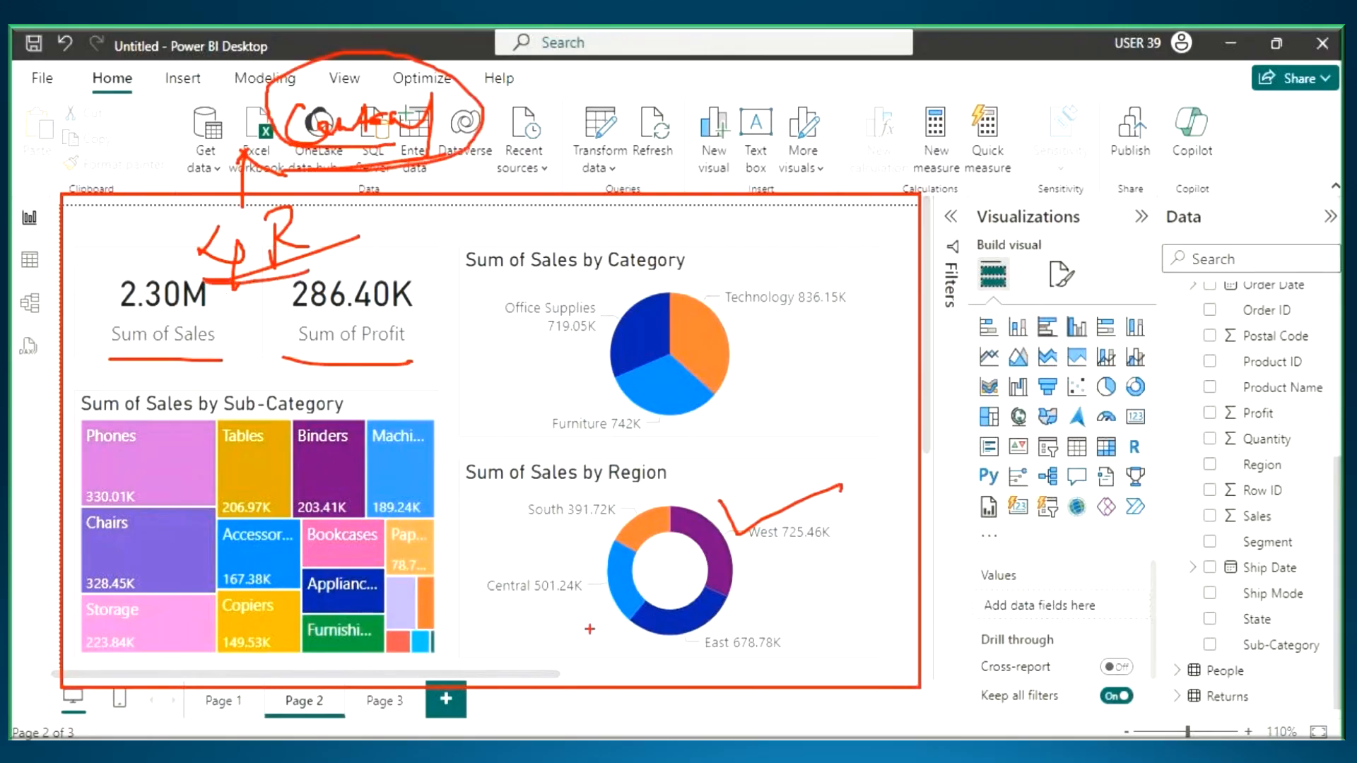
left_click_drag(612, 572, 655, 563)
key("Escape")
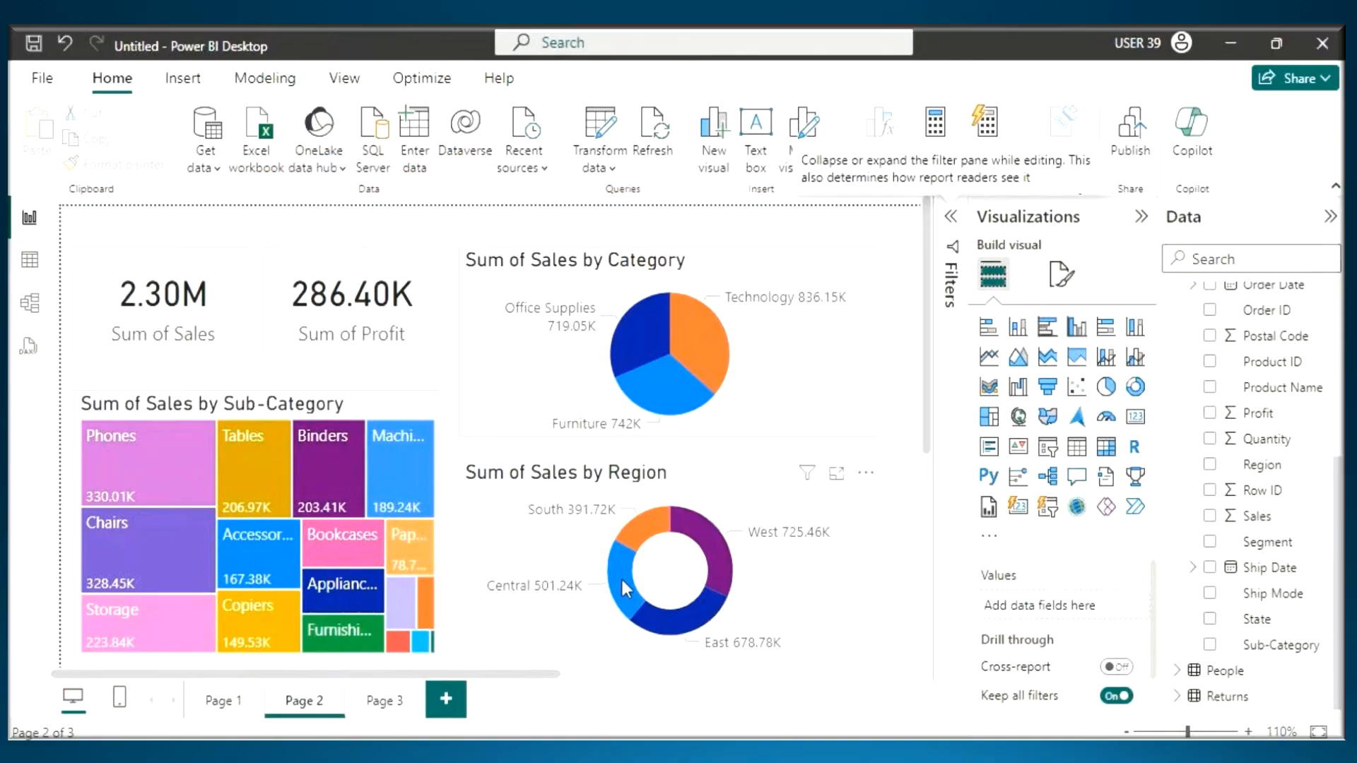
- Cross-filter Page 2 by Central in the Sum of Sales by Region donut, comparing its cards with Page 3's cards
left_click(620, 576)
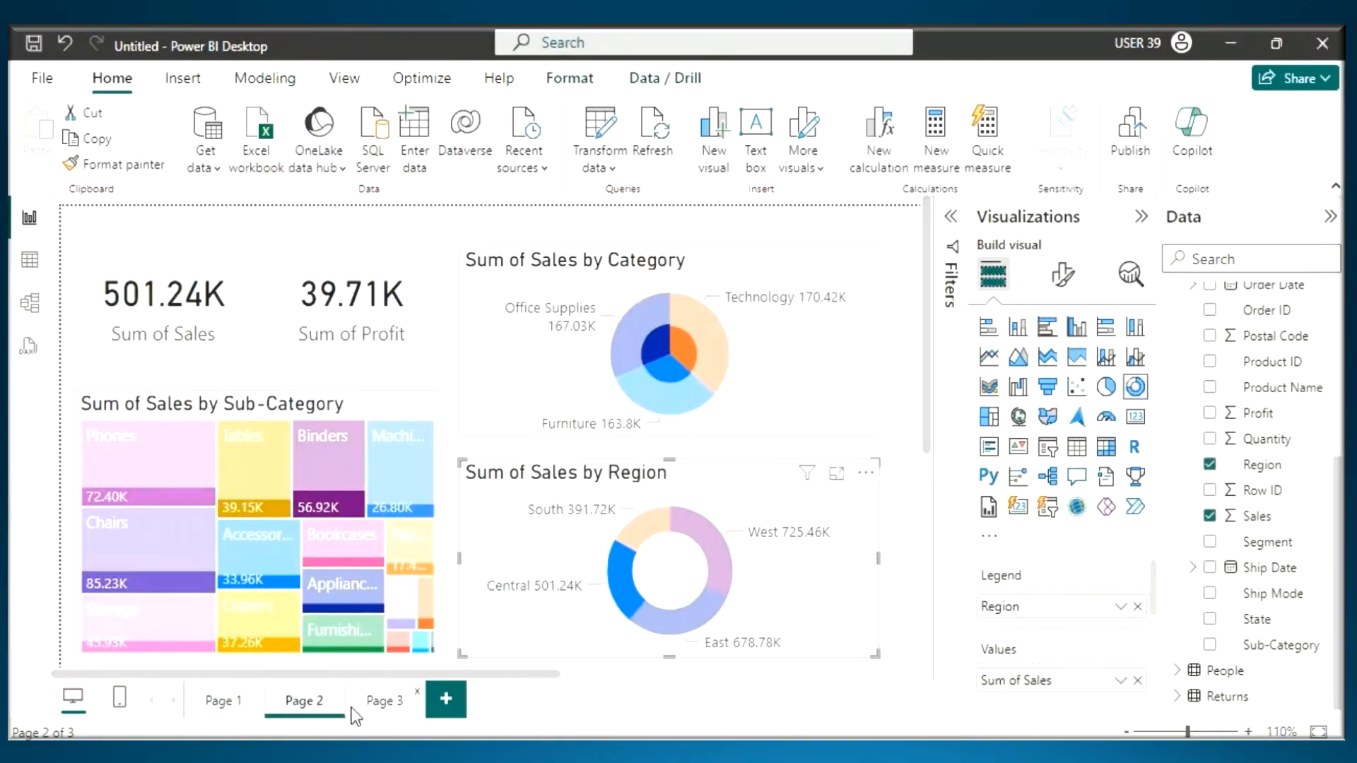
left_click(384, 701)
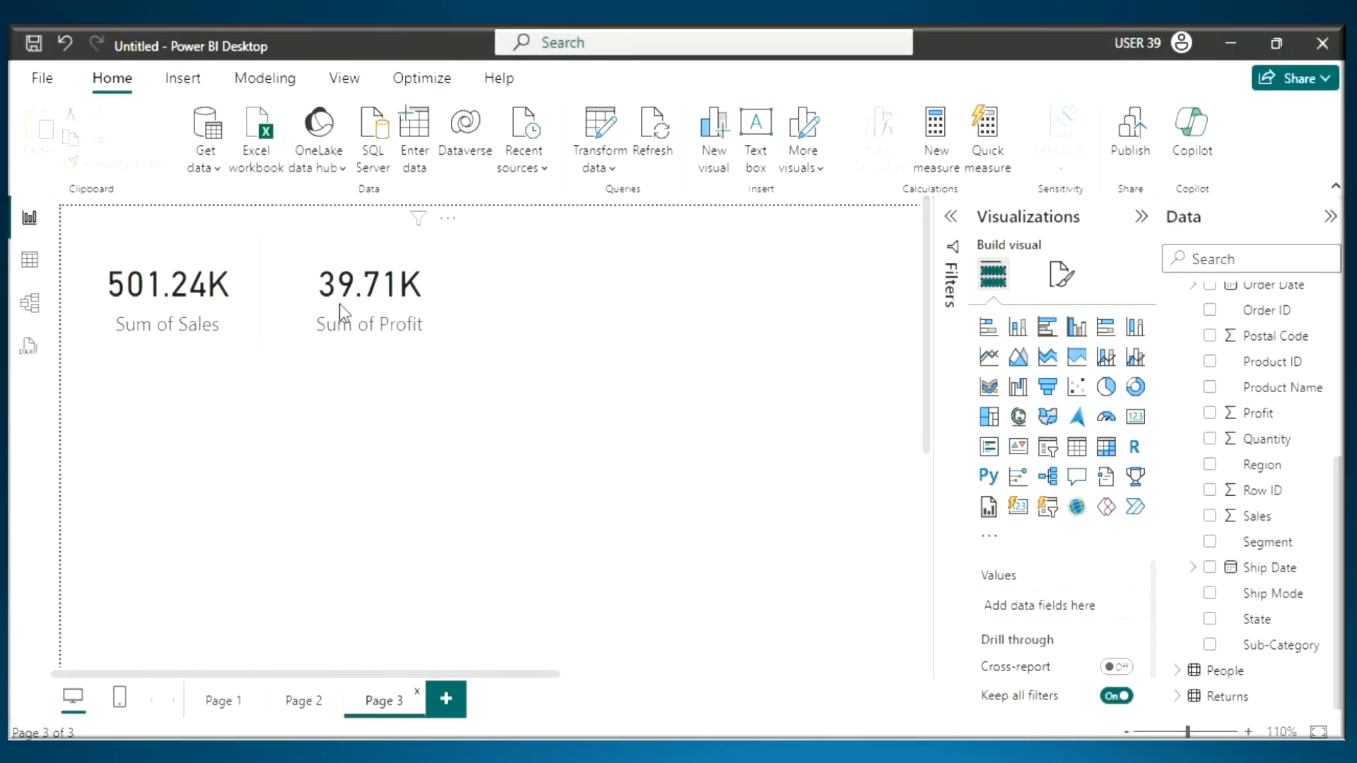
left_click(304, 700)
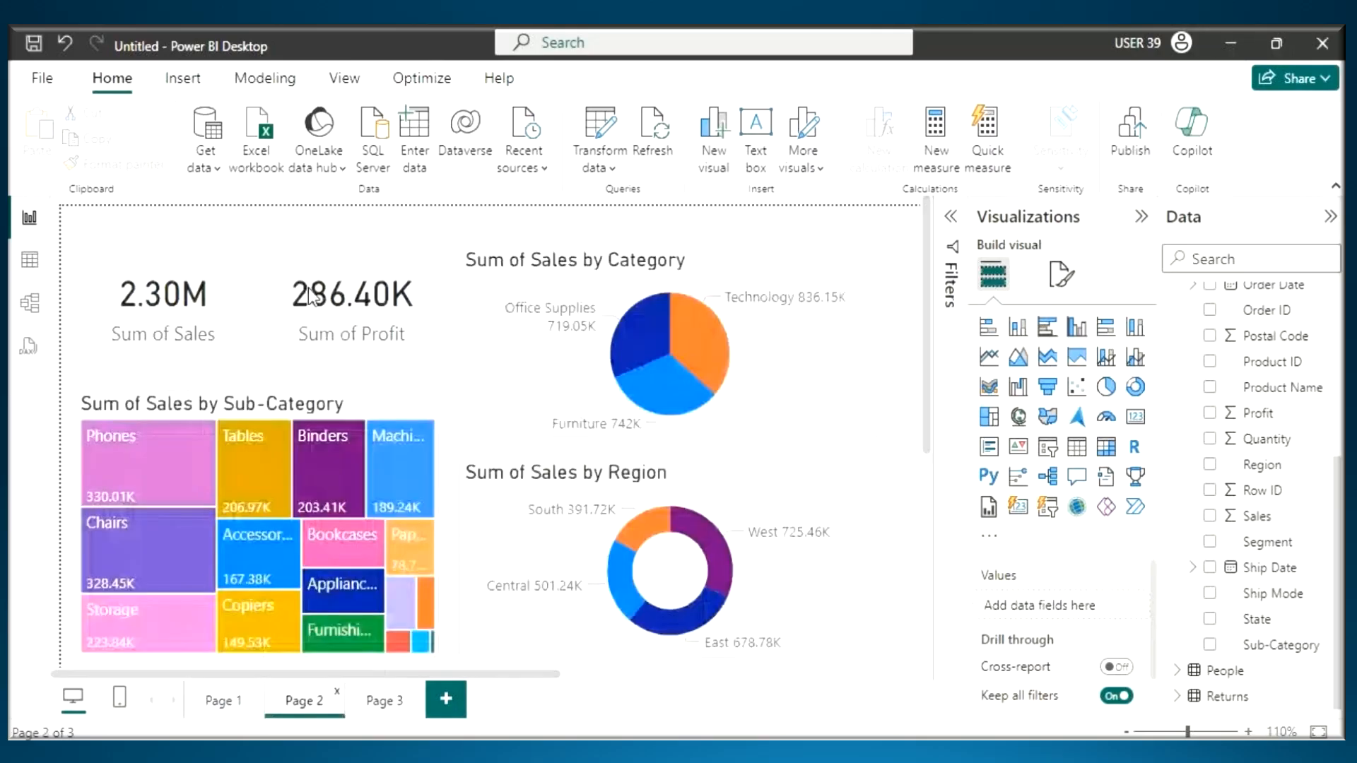
left_click(626, 583)
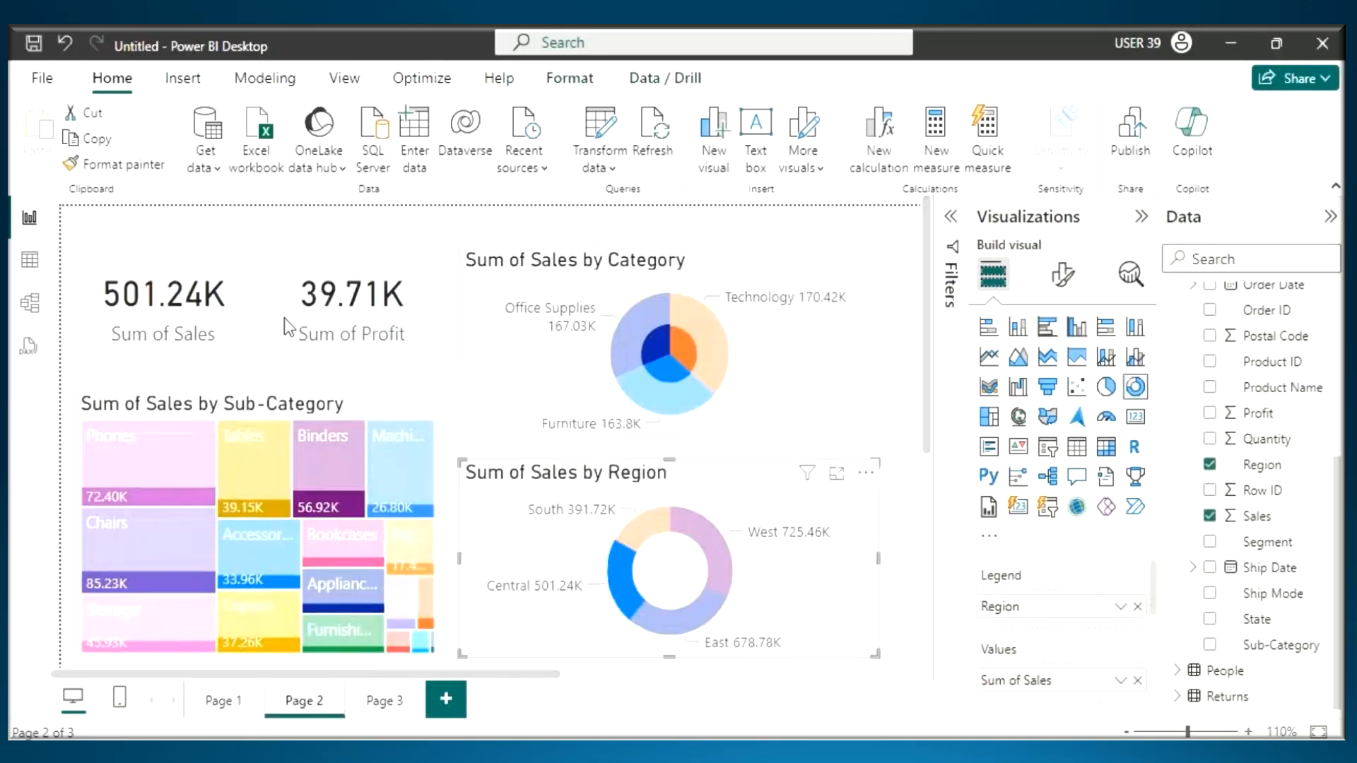
left_click_drag(144, 304, 246, 253)
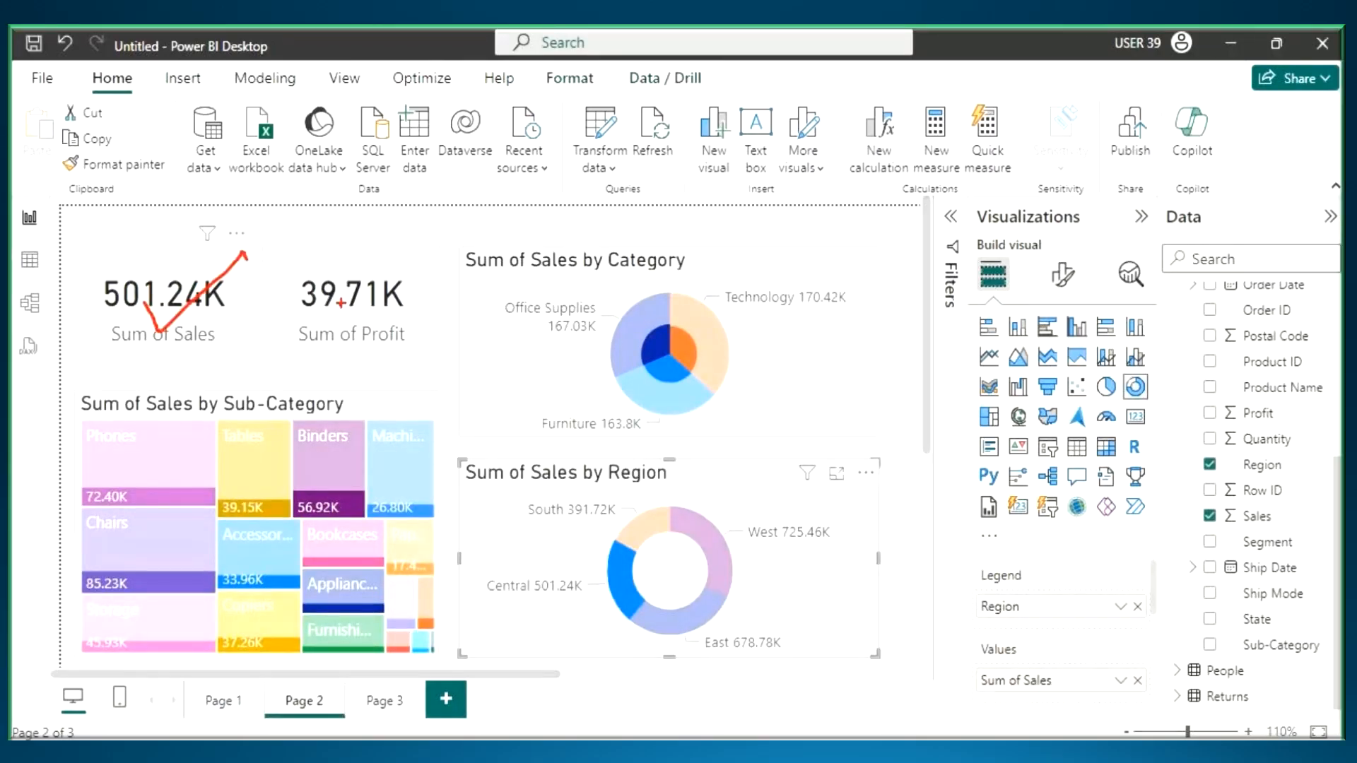
left_click_drag(340, 305, 410, 267)
mouse_move(197, 140)
left_mouse_down()
mouse_move(229, 141)
mouse_move(190, 192)
mouse_move(258, 152)
mouse_move(279, 195)
left_mouse_up()
left_click_drag(147, 236, 325, 187)
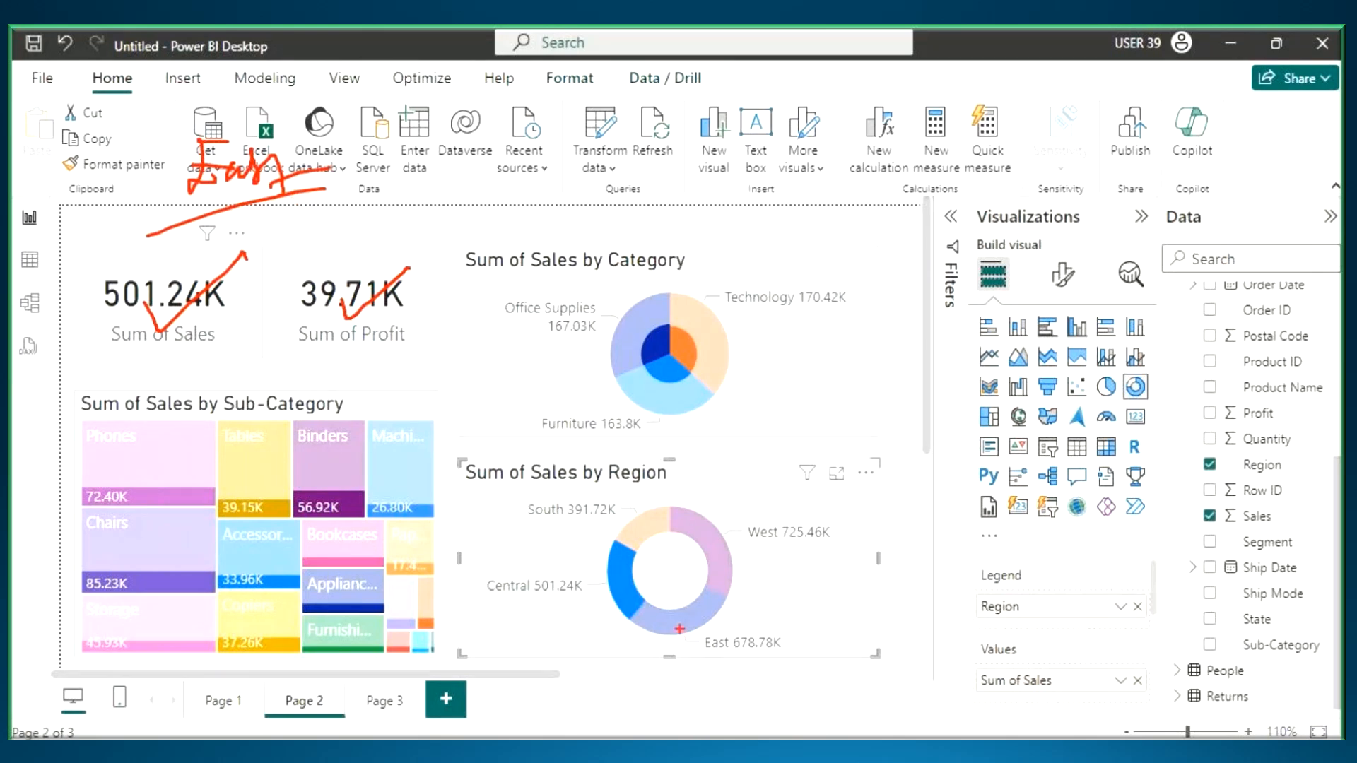
key("Escape")
- Cross-filter Page 2 by East and by South in the Sum of Sales by Region donut, and clear the selection
left_click(678, 615)
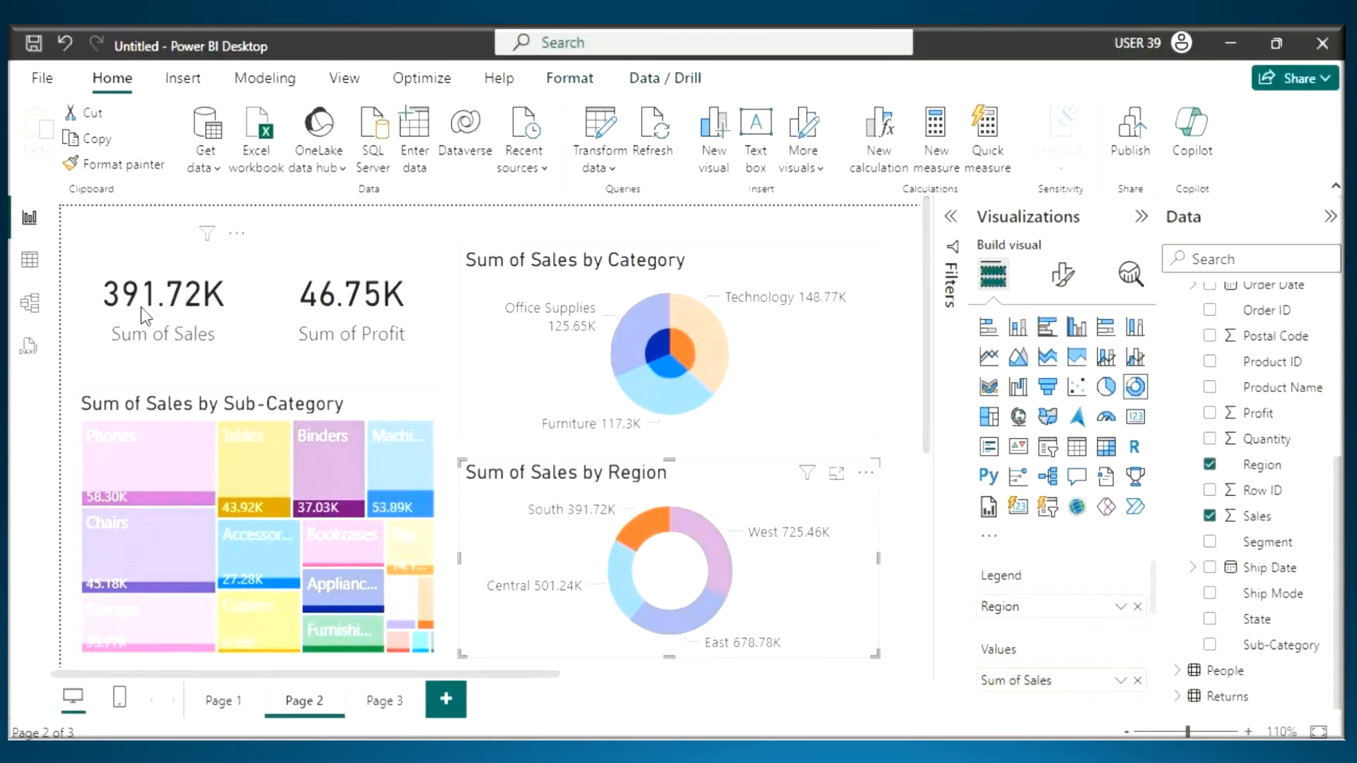
left_click(628, 541)
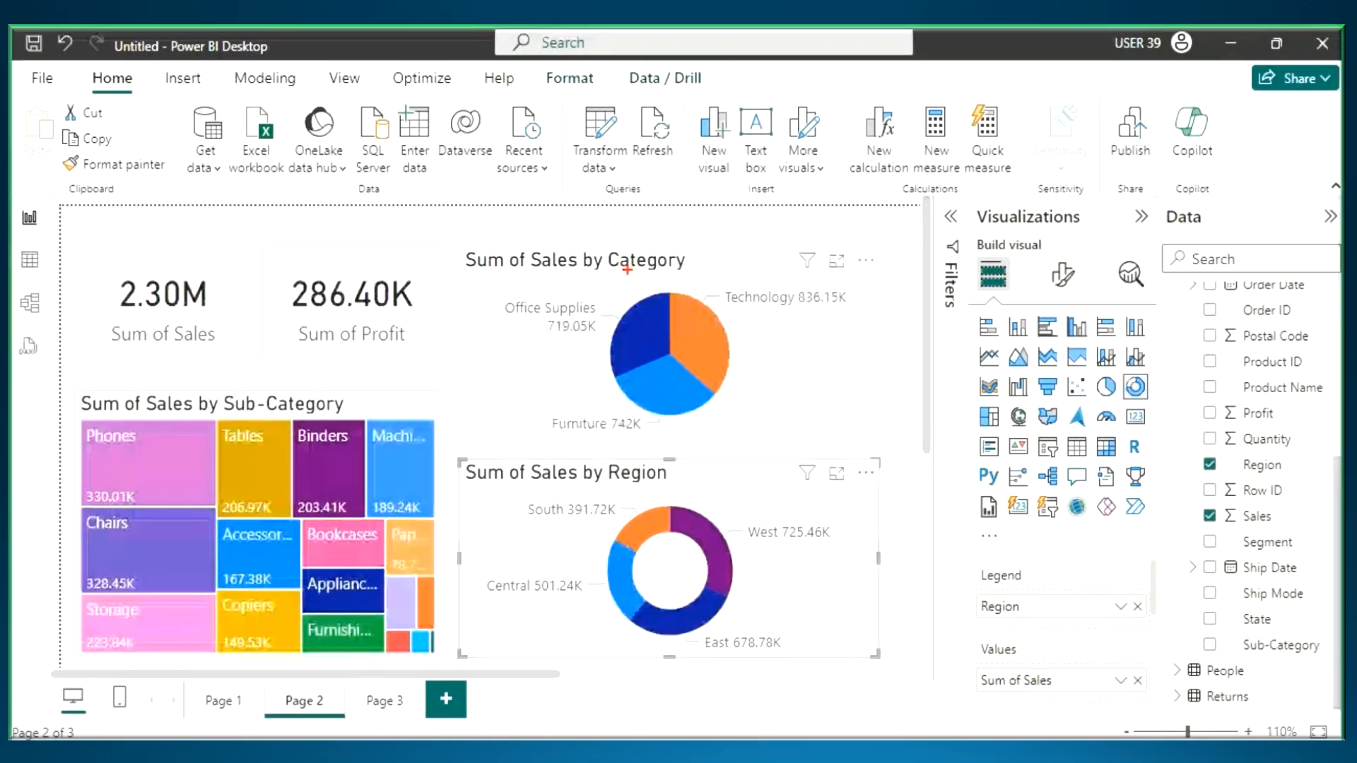
left_click_drag(609, 272, 684, 267)
mouse_move(716, 243)
left_mouse_down()
mouse_move(721, 265)
mouse_move(740, 235)
mouse_move(777, 274)
left_mouse_up()
mouse_move(777, 225)
left_mouse_down()
mouse_move(752, 291)
mouse_move(815, 240)
mouse_move(775, 226)
left_mouse_up()
left_click_drag(128, 315, 205, 313)
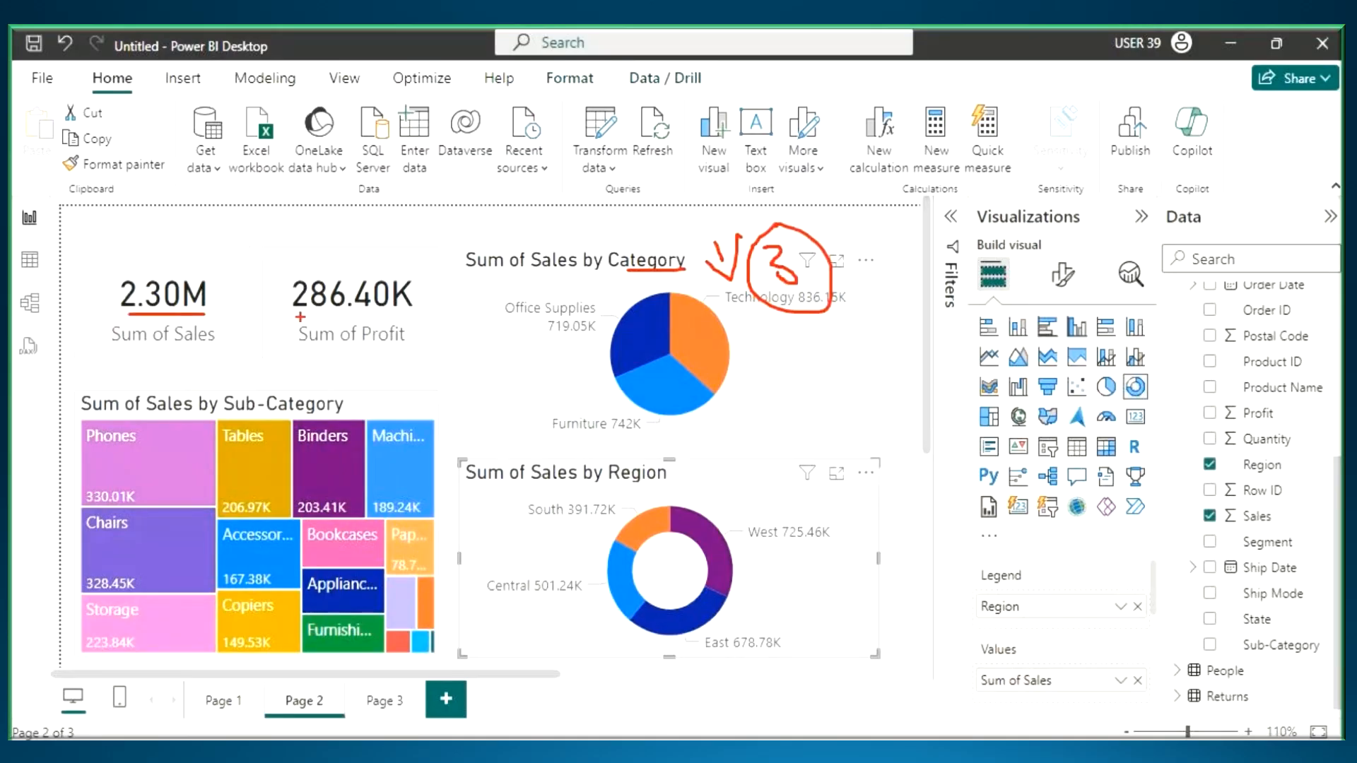
- Cross-filter Page 2 by Technology in the Sum of Sales by Category pie, check the Sales and Profit cards, and clear the selection
left_click_drag(297, 319, 403, 313)
left_click_drag(697, 330, 776, 300)
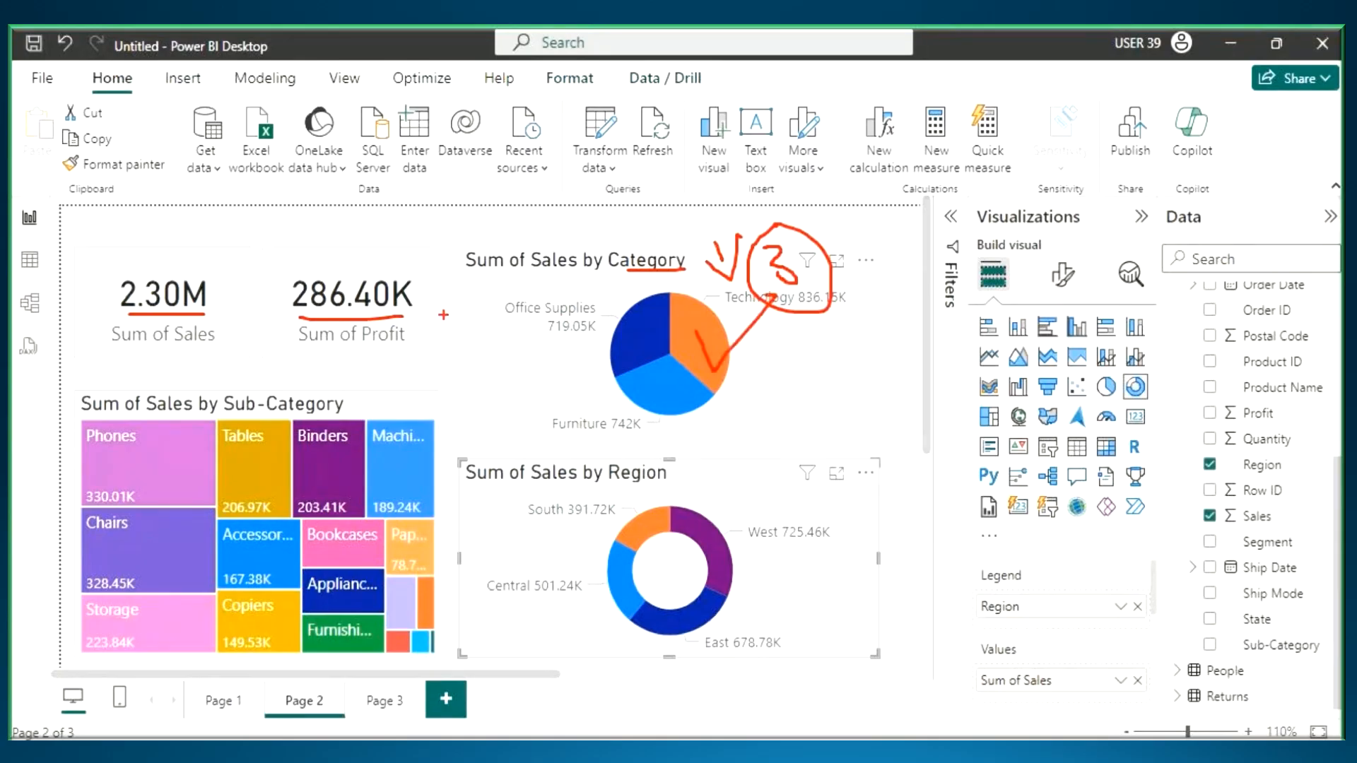
key("Escape")
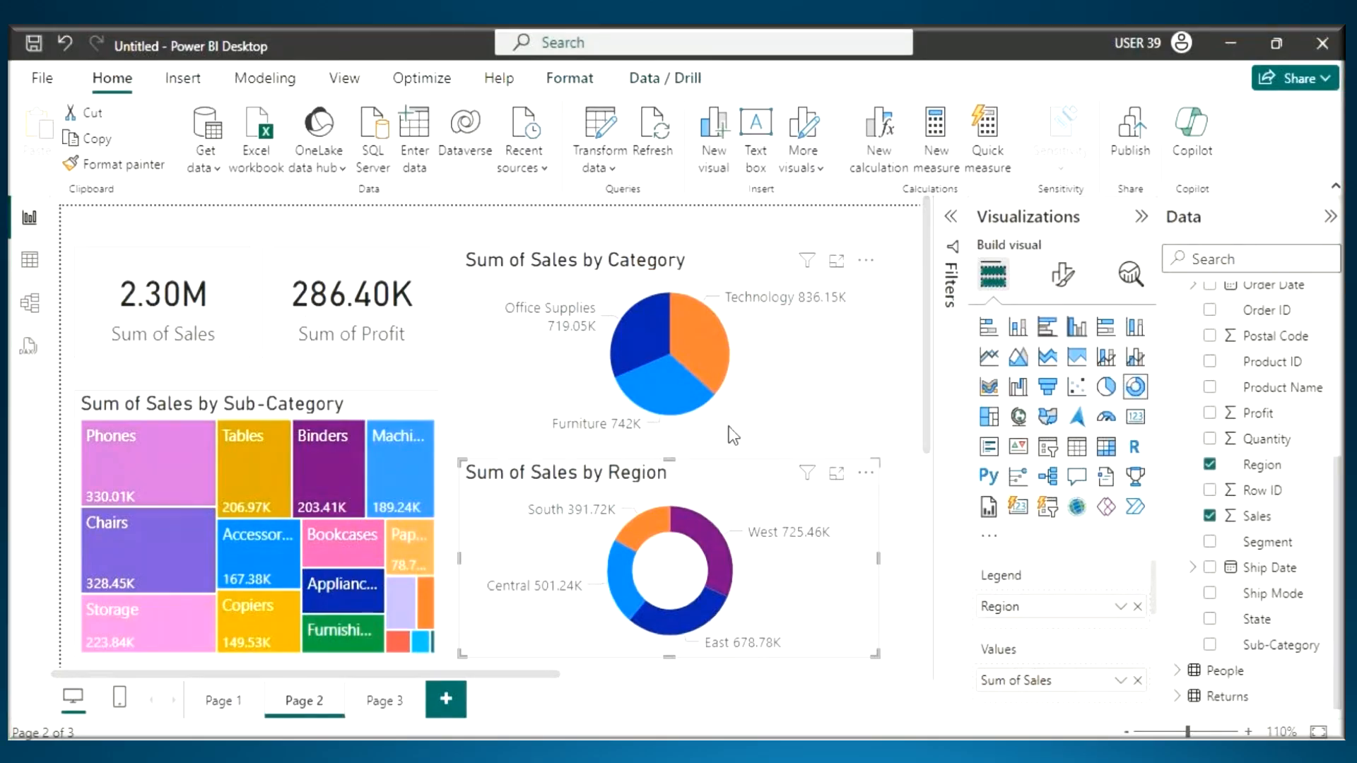
left_click(701, 350)
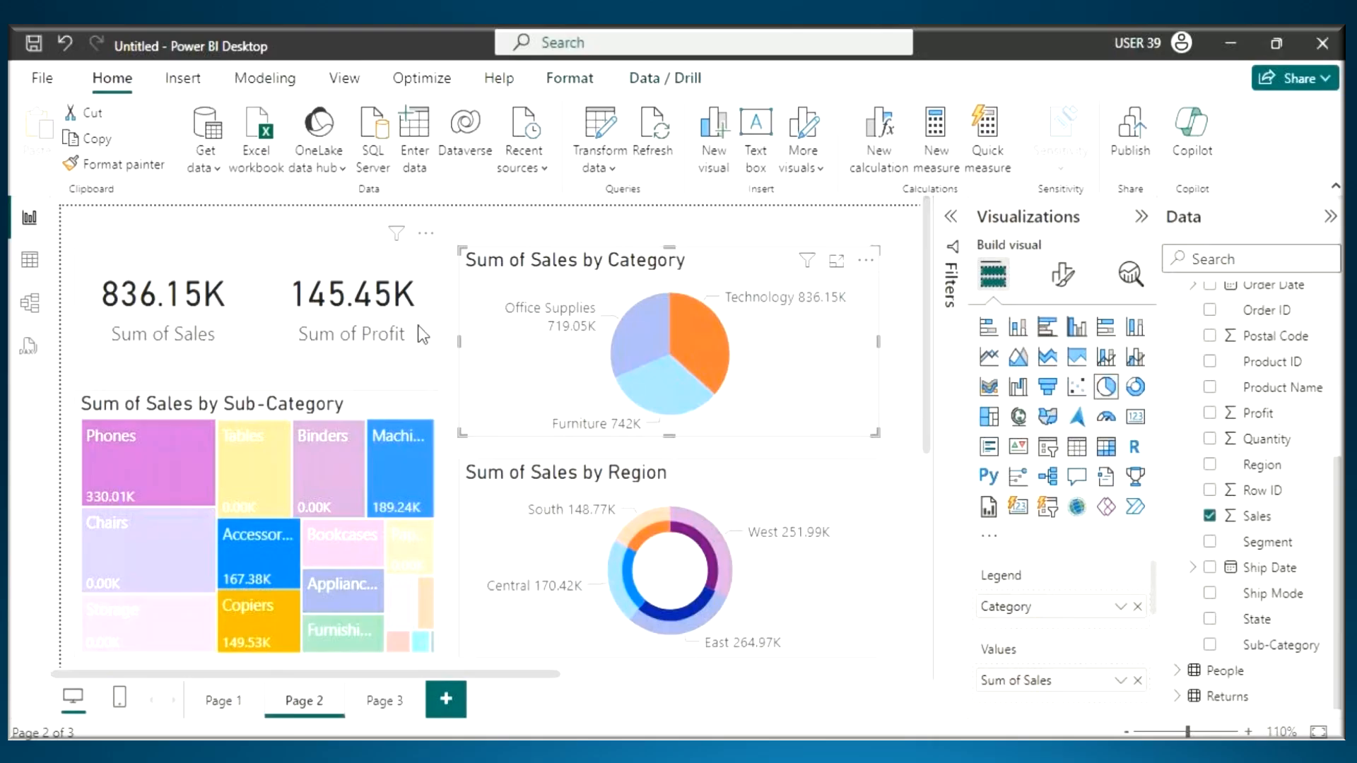
key("ctrl+2")
mouse_move(683, 326)
left_mouse_down()
mouse_move(692, 345)
mouse_move(793, 279)
left_mouse_up()
key("Escape")
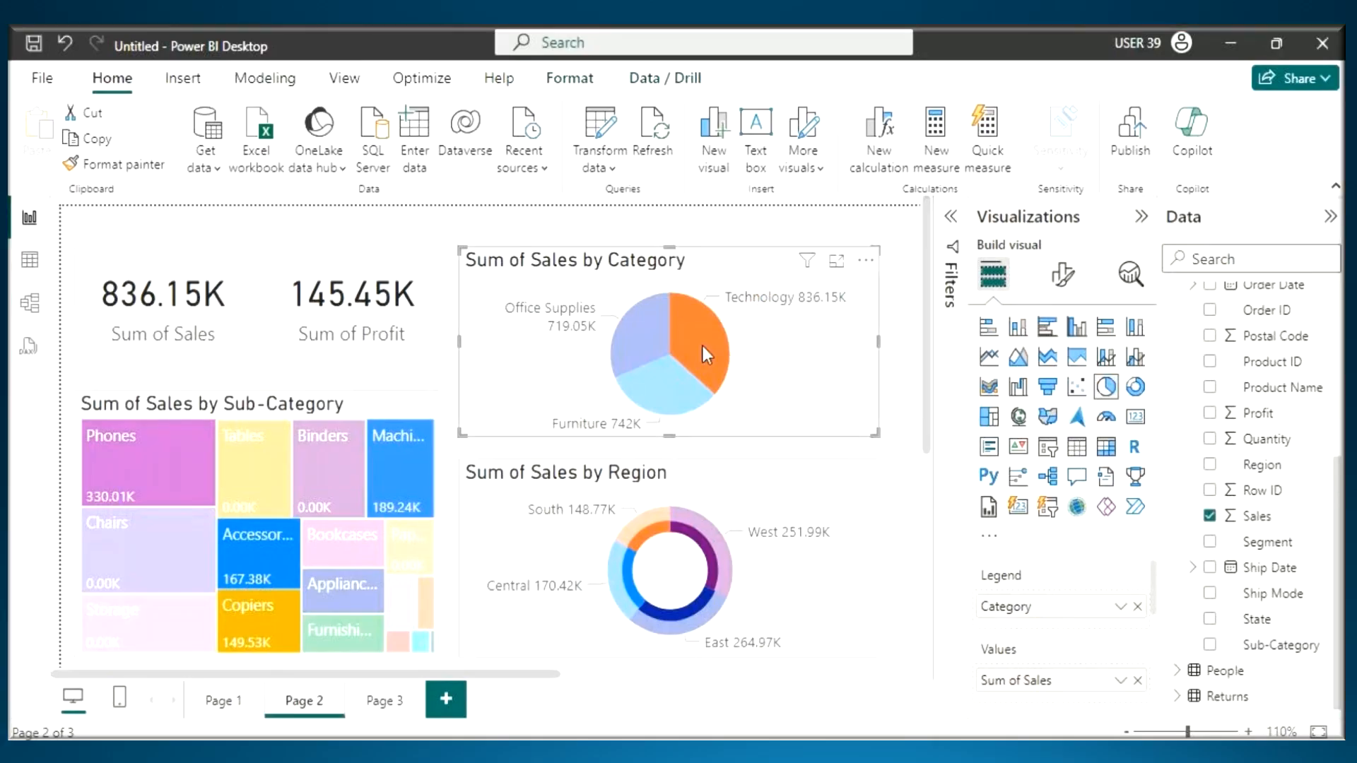
left_click(703, 346)
- Cross-filter Page 2 by Phones in the Sum of Sales by Sub-Category treemap, check the effect on the cards, and clear the selection
key("ctrl+2")
left_click_drag(235, 472, 237, 533)
mouse_move(253, 474)
left_mouse_down()
mouse_move(291, 470)
mouse_move(268, 524)
left_mouse_up()
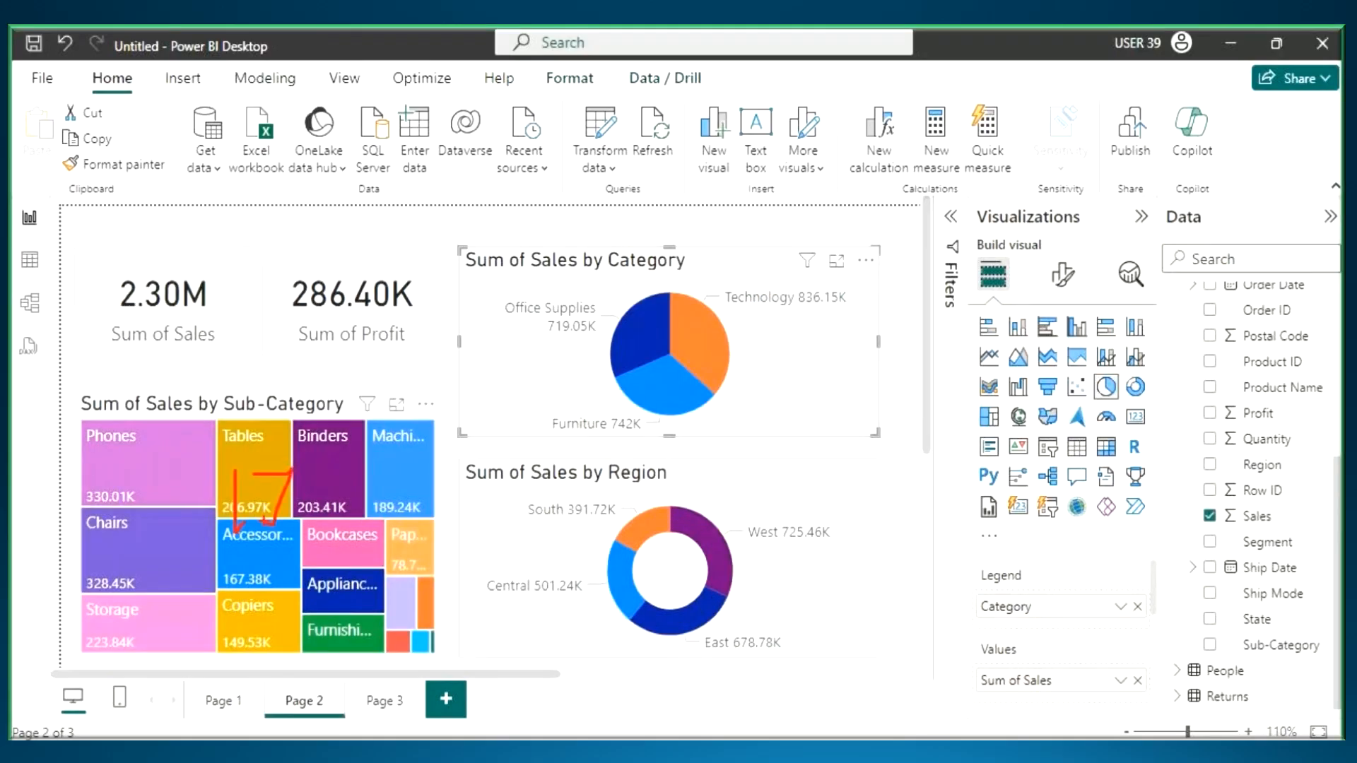
left_click_drag(319, 481, 246, 507)
mouse_move(318, 460)
left_mouse_down()
mouse_move(298, 449)
mouse_move(342, 458)
mouse_move(269, 422)
mouse_move(210, 360)
mouse_move(249, 387)
mouse_move(361, 347)
mouse_move(387, 389)
left_mouse_up()
left_click_drag(119, 326, 145, 326)
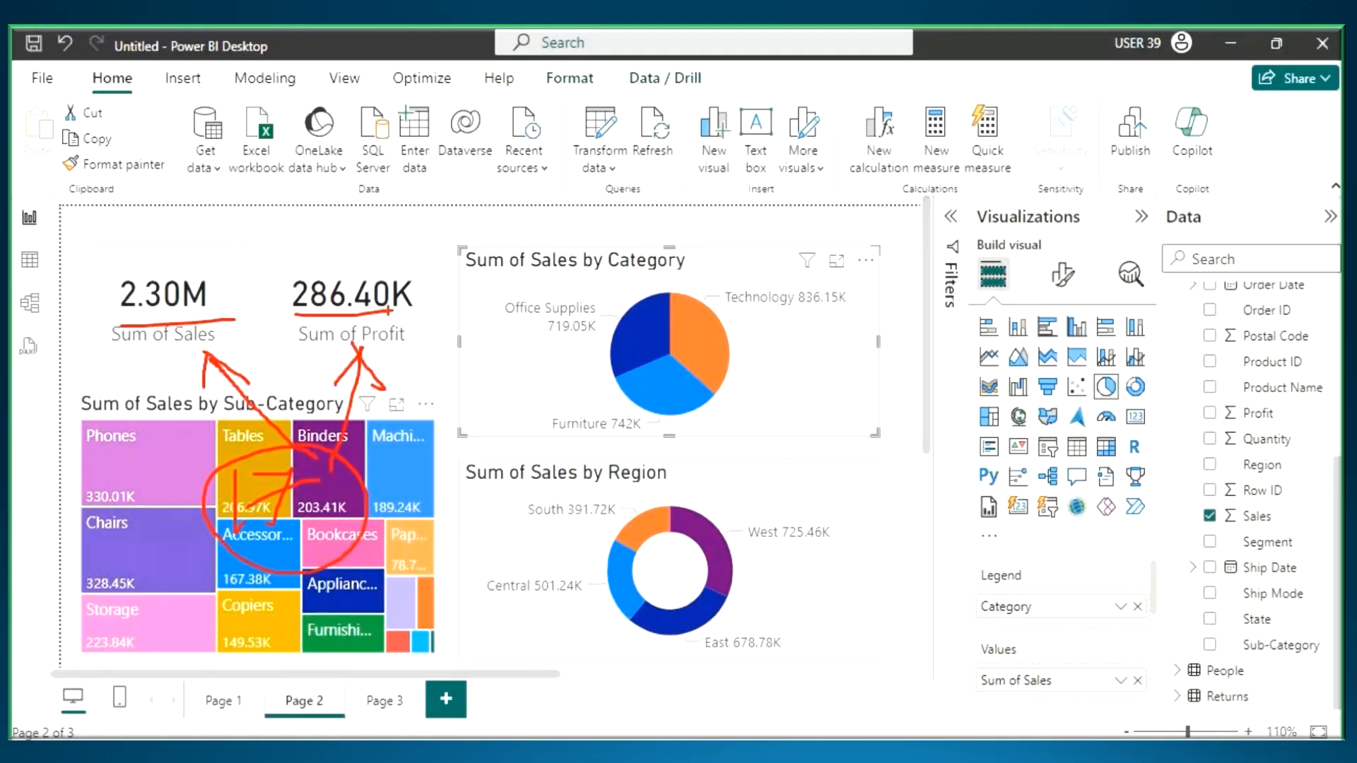
key("Escape")
left_click(144, 456)
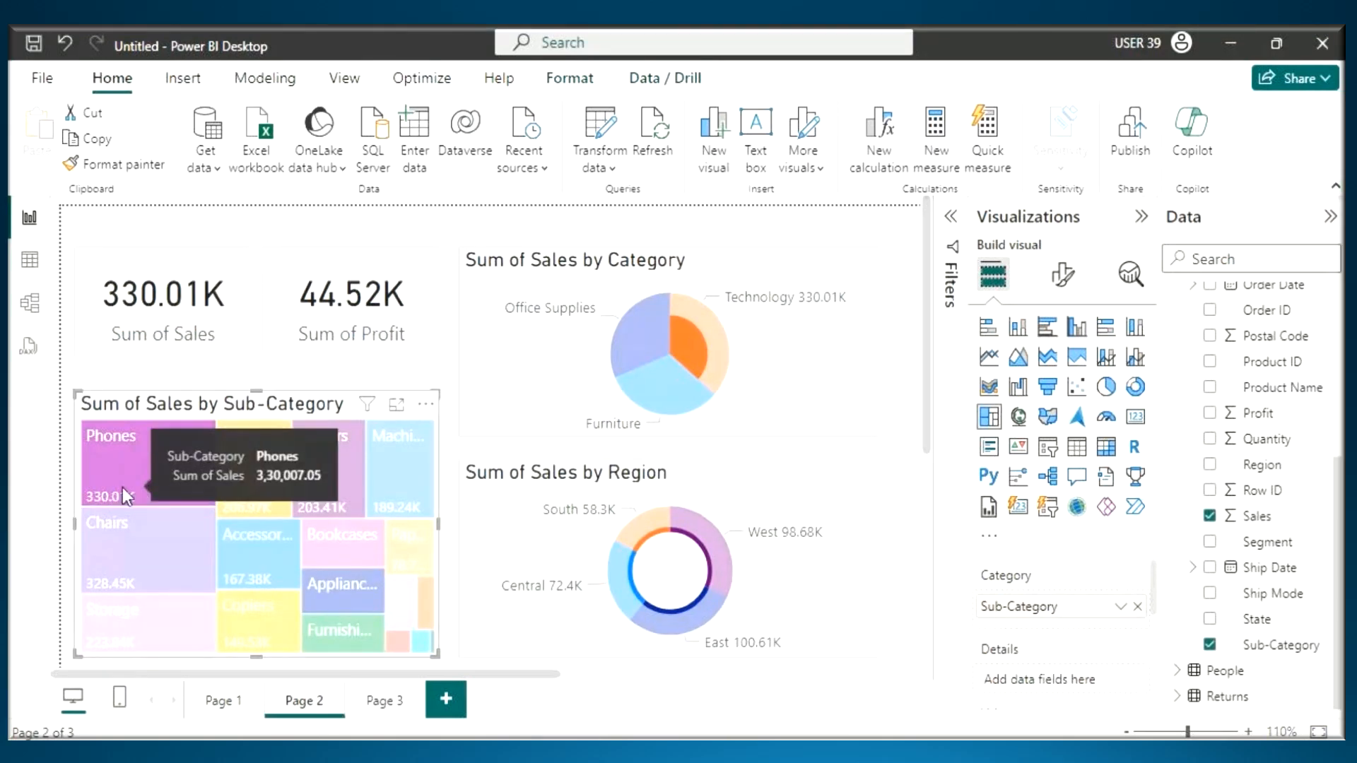
key("ctrl+2")
mouse_move(103, 463)
left_mouse_down()
mouse_move(126, 495)
mouse_move(166, 436)
left_mouse_up()
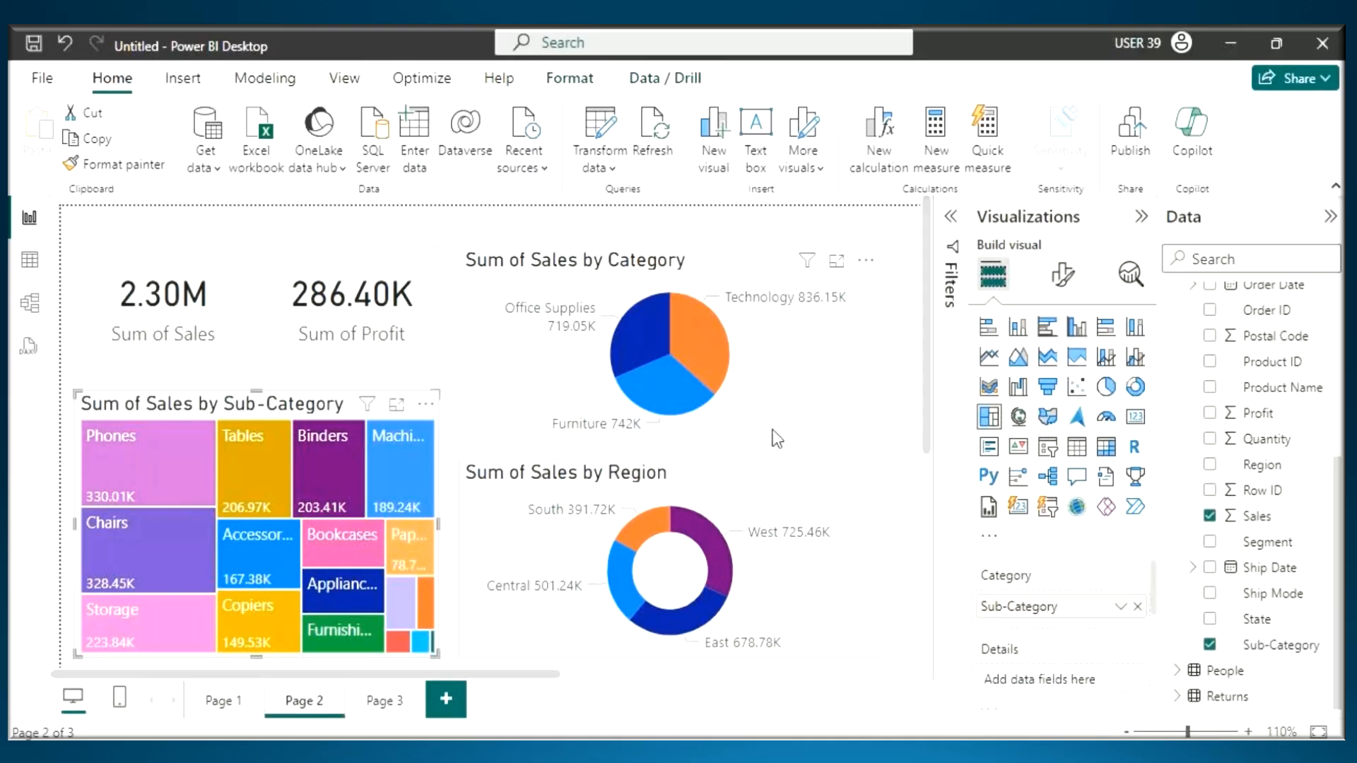
- Mark the unfiltered Technology sales in the Category pie and Phones sales in the treemap as reference values for a region comparison
key("ctrl+2")
left_click_drag(735, 316, 850, 309)
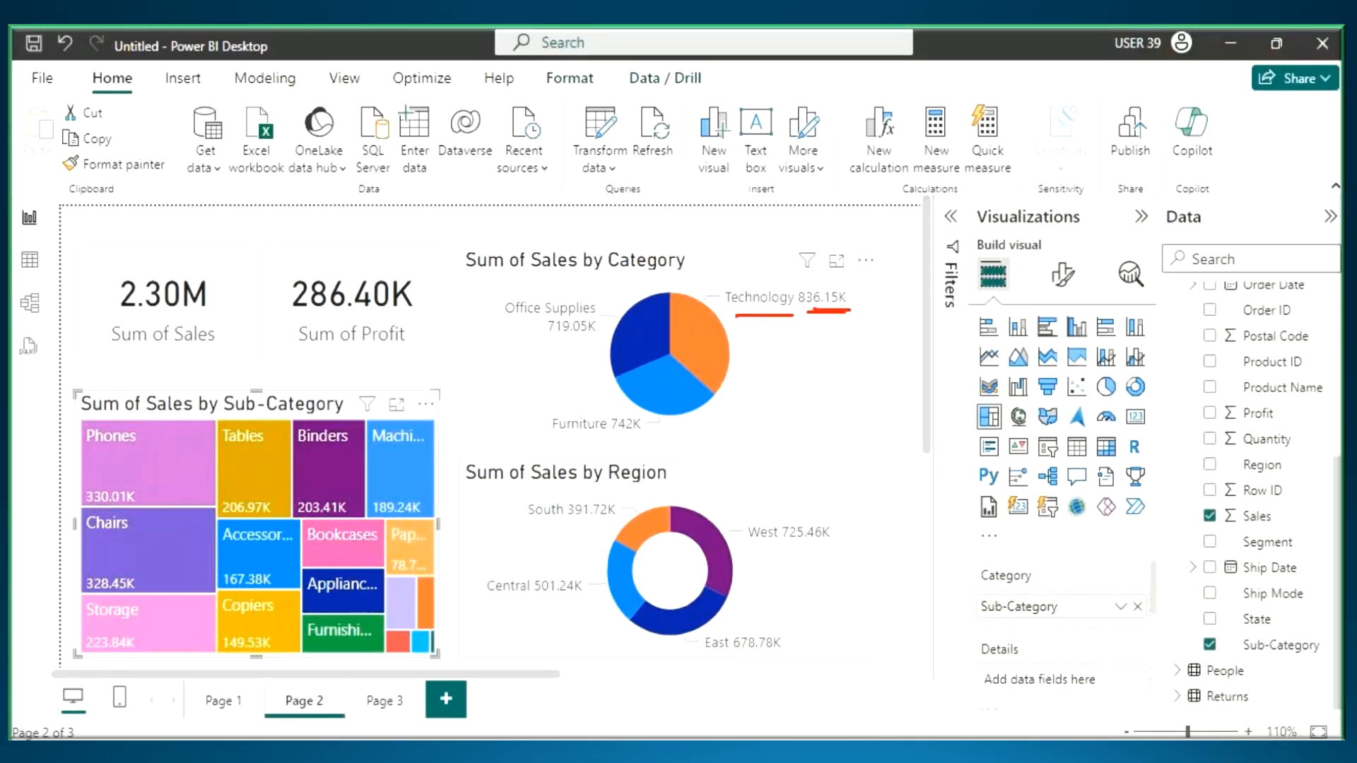
mouse_move(788, 485)
left_mouse_down()
mouse_move(796, 534)
mouse_move(782, 564)
left_mouse_up()
left_click_drag(807, 495, 813, 532)
left_click_drag(822, 485, 831, 529)
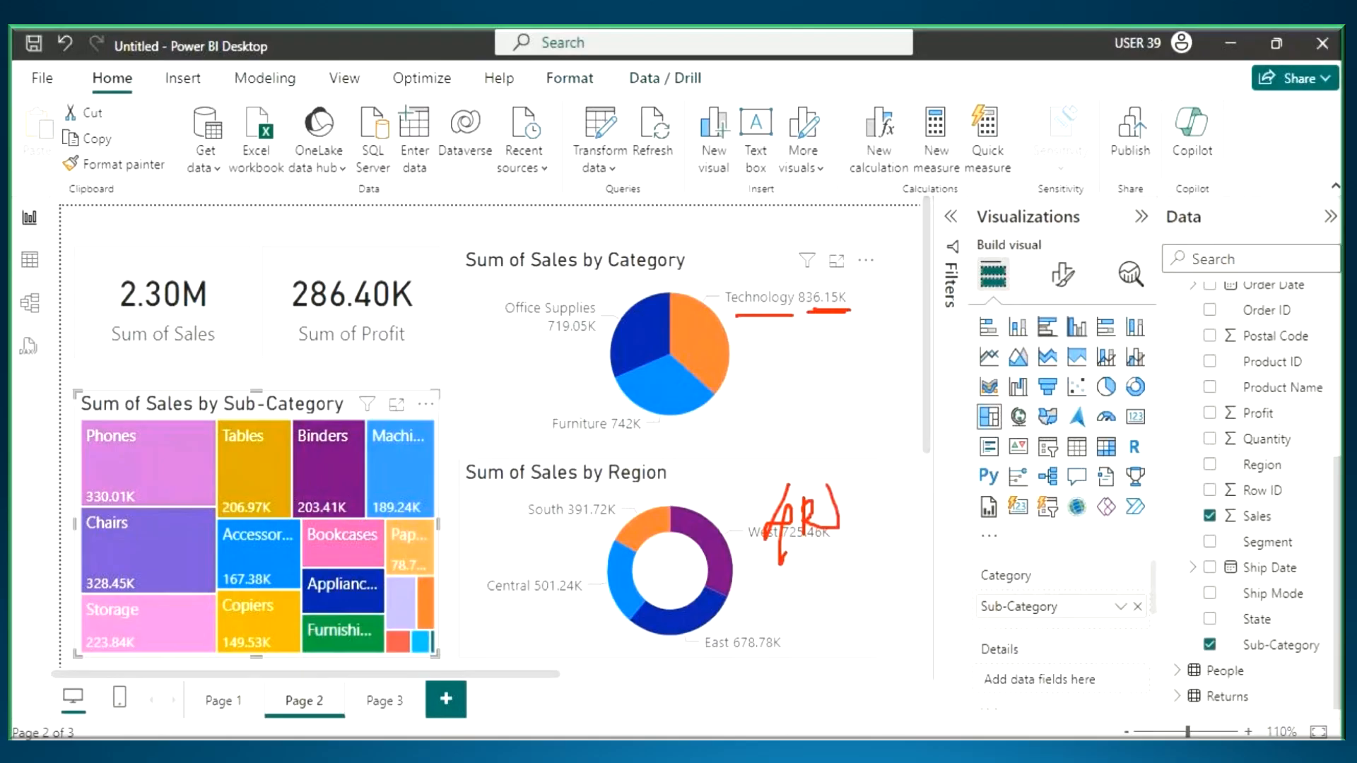
left_click_drag(827, 472, 832, 452)
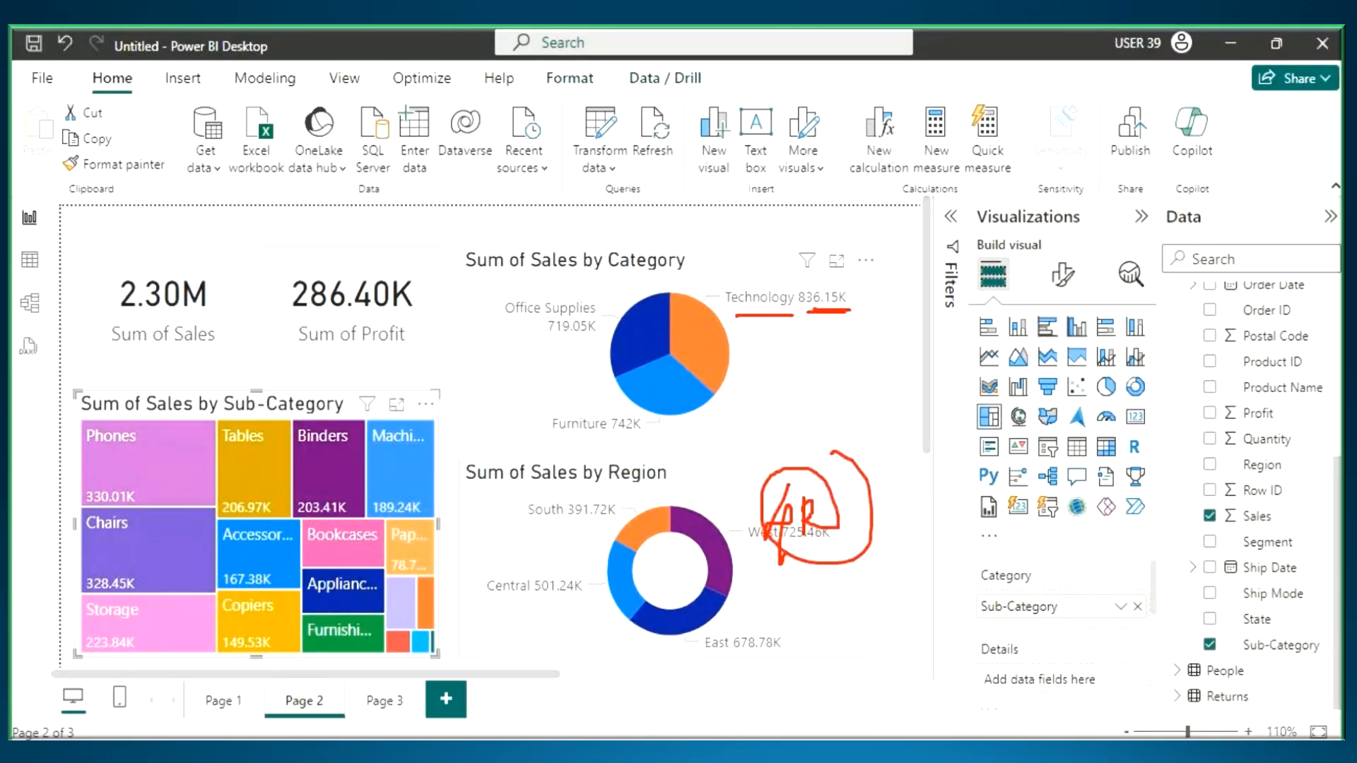
left_click_drag(81, 425, 222, 518)
mouse_move(145, 494)
left_mouse_down()
mouse_move(83, 482)
mouse_move(133, 482)
left_mouse_up()
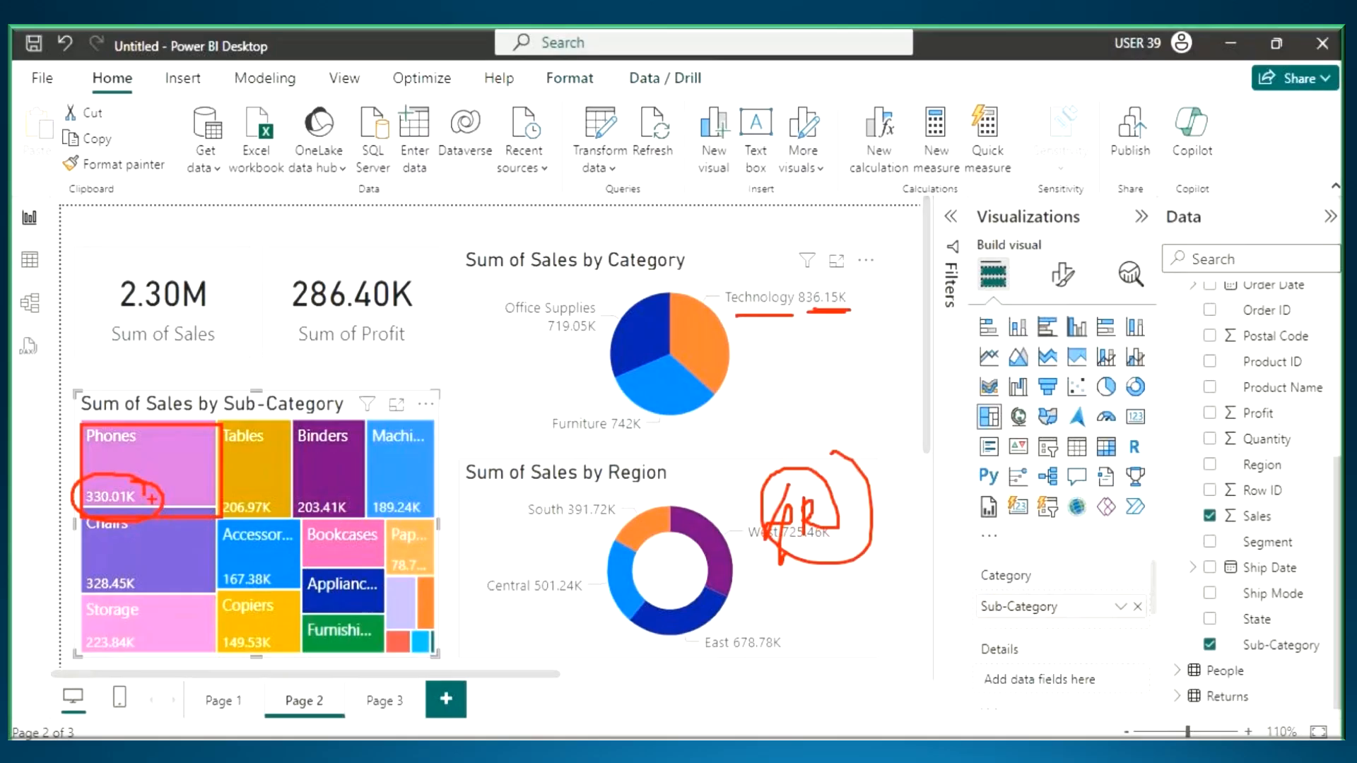
left_click_drag(771, 551, 851, 526)
key("Escape")
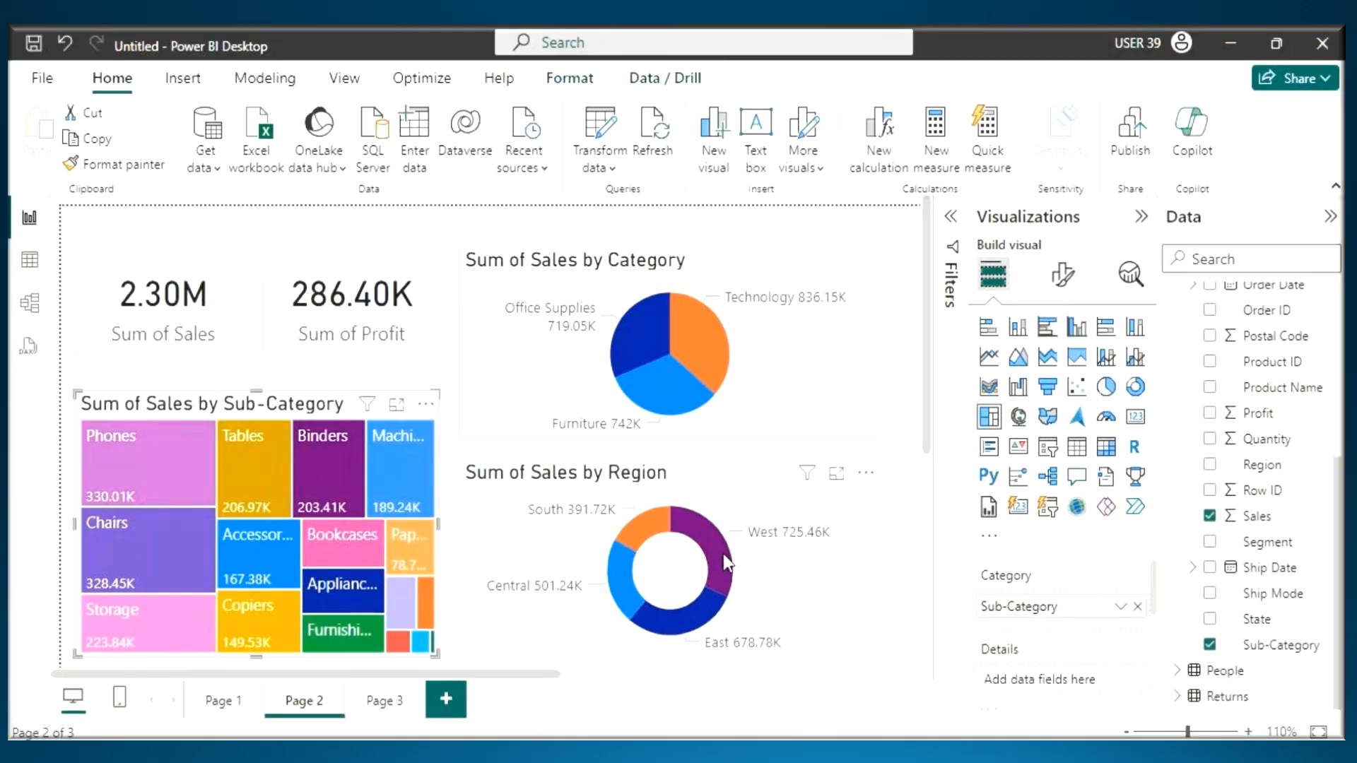
- Cross-filter Page 2 by West in the Sum of Sales by Region donut and mark the Technology sales in the Category pie
left_click(728, 563)
key("ctrl+2")
left_click_drag(792, 312, 835, 311)
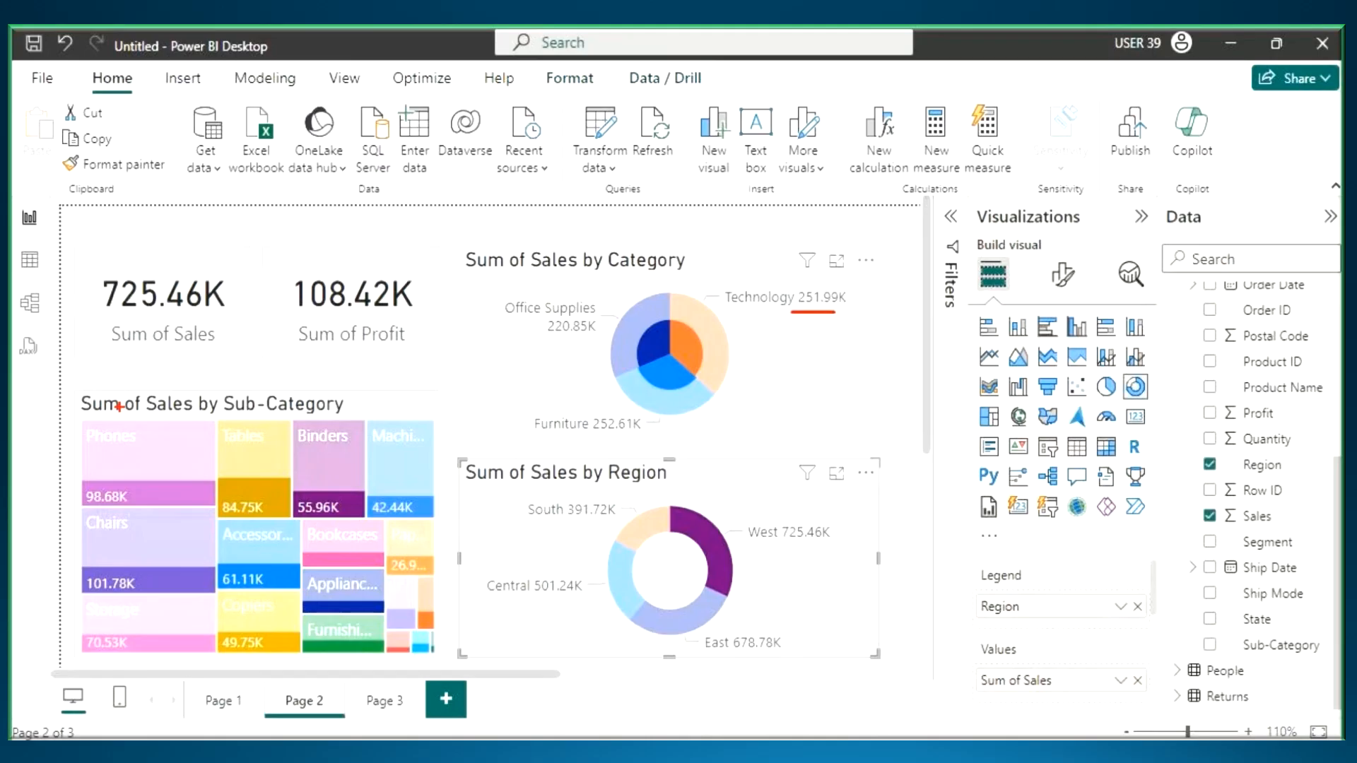
left_click_drag(83, 504, 173, 501)
mouse_move(750, 227)
left_mouse_down()
mouse_move(771, 260)
mouse_move(774, 241)
mouse_move(757, 237)
left_mouse_up()
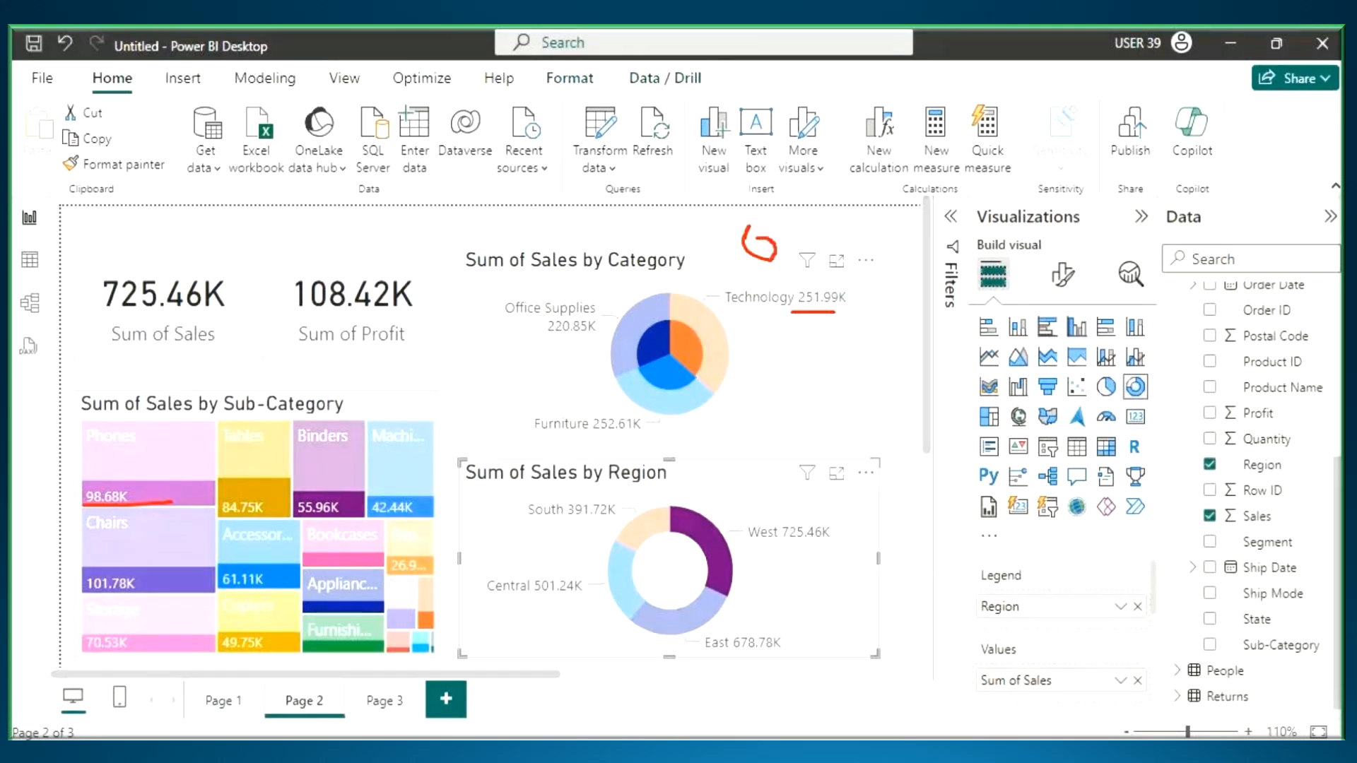
mouse_move(748, 244)
left_mouse_down()
mouse_move(794, 241)
mouse_move(853, 287)
mouse_move(873, 323)
left_mouse_up()
mouse_move(912, 237)
left_mouse_down()
mouse_move(947, 233)
mouse_move(951, 263)
left_mouse_up()
left_click_drag(988, 217, 977, 291)
mouse_move(797, 300)
left_mouse_down()
mouse_move(799, 312)
mouse_move(915, 316)
left_mouse_up()
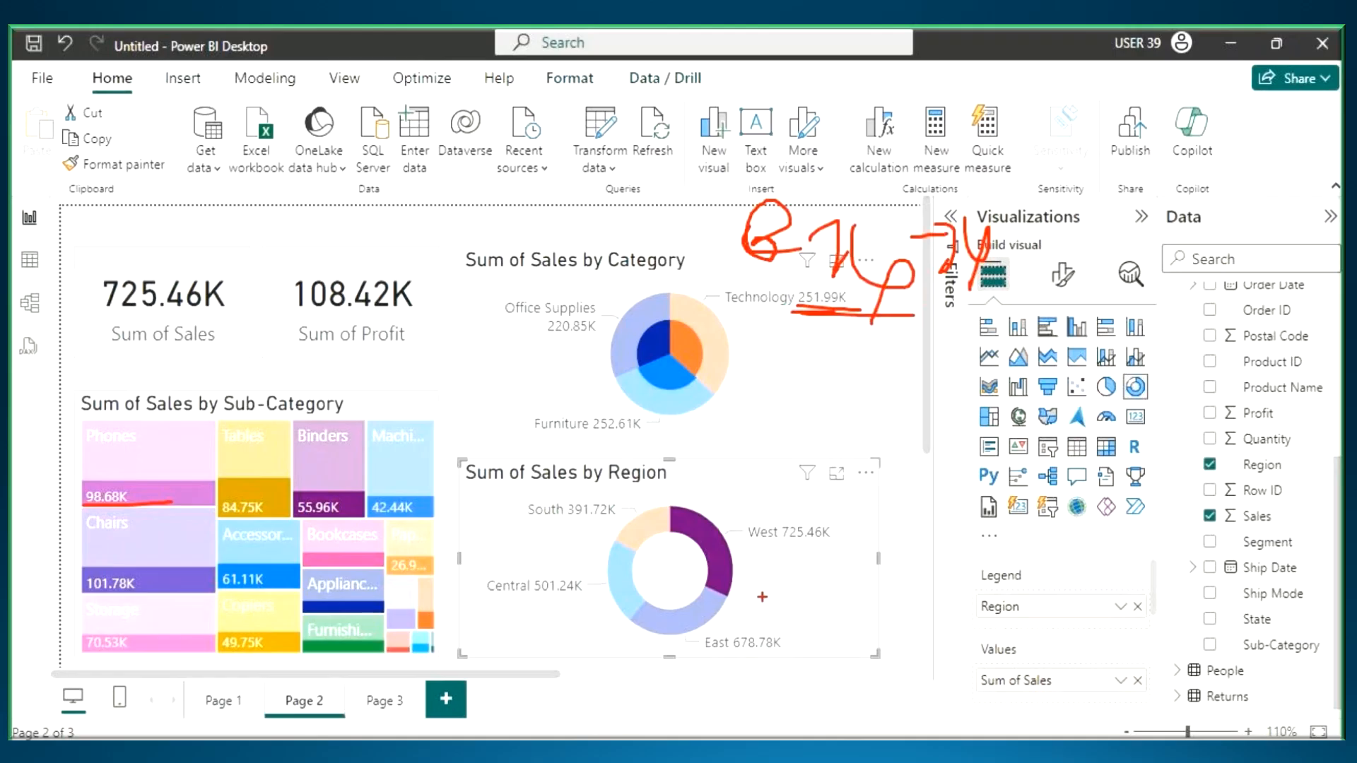
- Compare the West-filtered Phones sales and Sum of Profit card with their unfiltered values, and clear the West selection
left_click_drag(750, 553, 832, 551)
mouse_move(89, 448)
left_mouse_down()
mouse_move(174, 417)
mouse_move(193, 444)
mouse_move(228, 394)
mouse_move(236, 433)
left_mouse_up()
mouse_move(263, 393)
left_mouse_down()
mouse_move(232, 417)
mouse_move(274, 470)
left_mouse_up()
mouse_move(71, 508)
left_mouse_down()
mouse_move(159, 502)
mouse_move(69, 507)
mouse_move(170, 472)
left_mouse_up()
left_click_drag(742, 549, 872, 549)
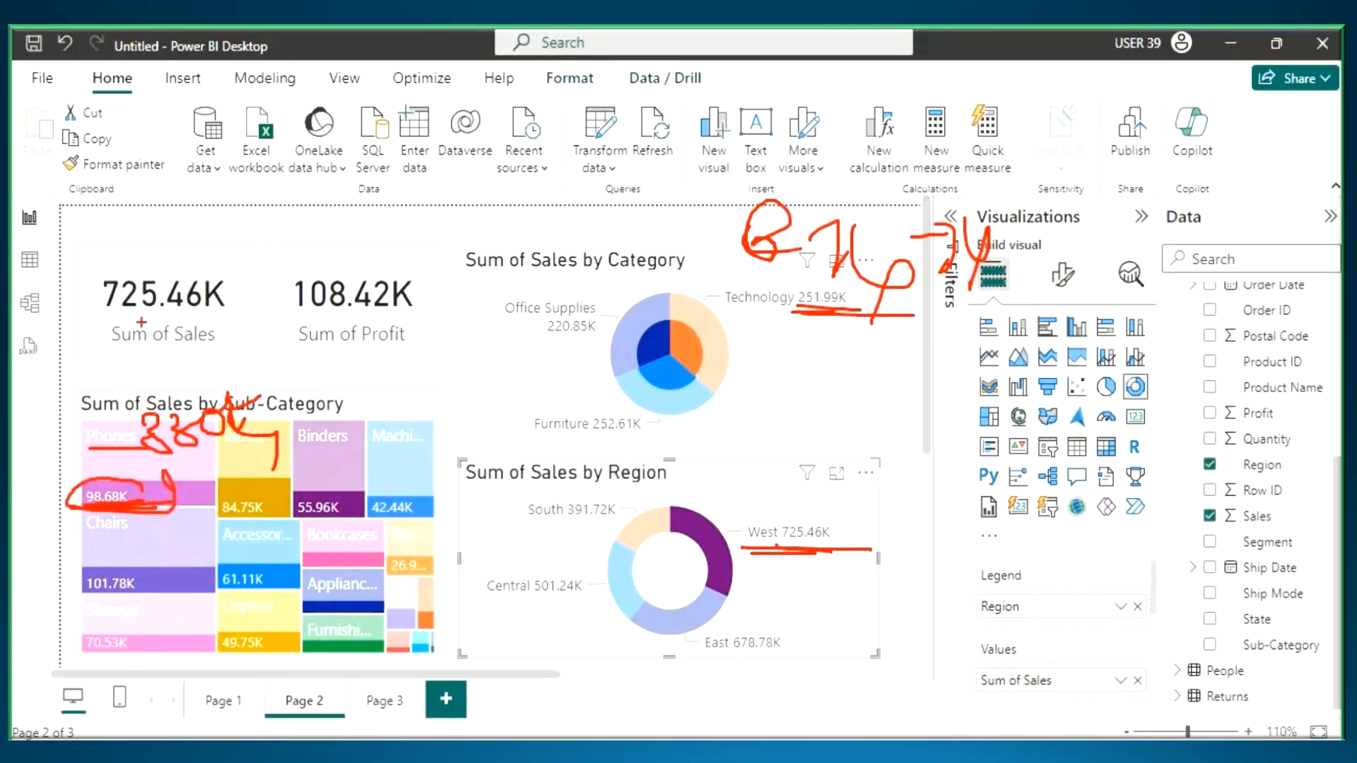
left_click_drag(291, 321, 365, 318)
mouse_move(309, 227)
left_mouse_down()
mouse_move(316, 265)
mouse_move(362, 269)
left_mouse_up()
mouse_move(355, 236)
left_mouse_down()
mouse_move(371, 272)
mouse_move(439, 213)
left_mouse_up()
left_click_drag(314, 315, 421, 317)
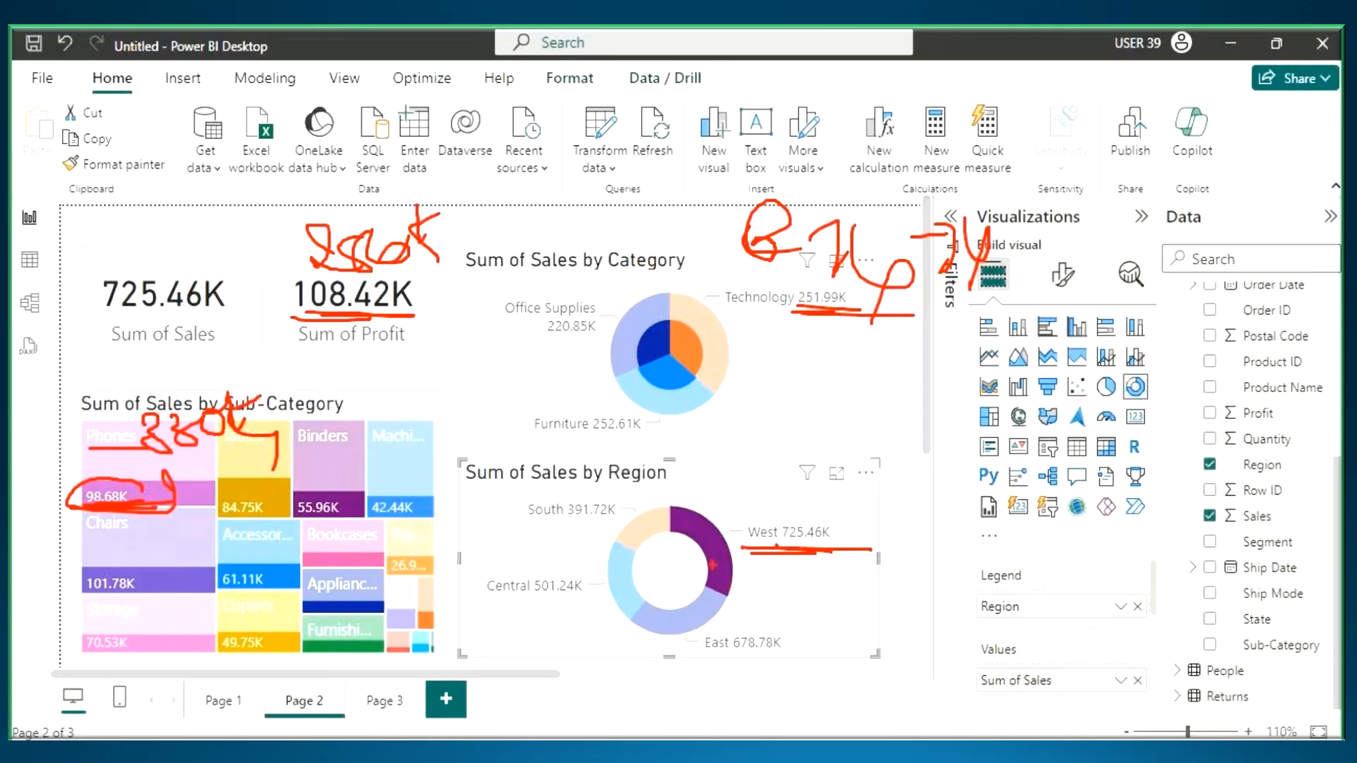
key("Escape")
left_click(711, 544)
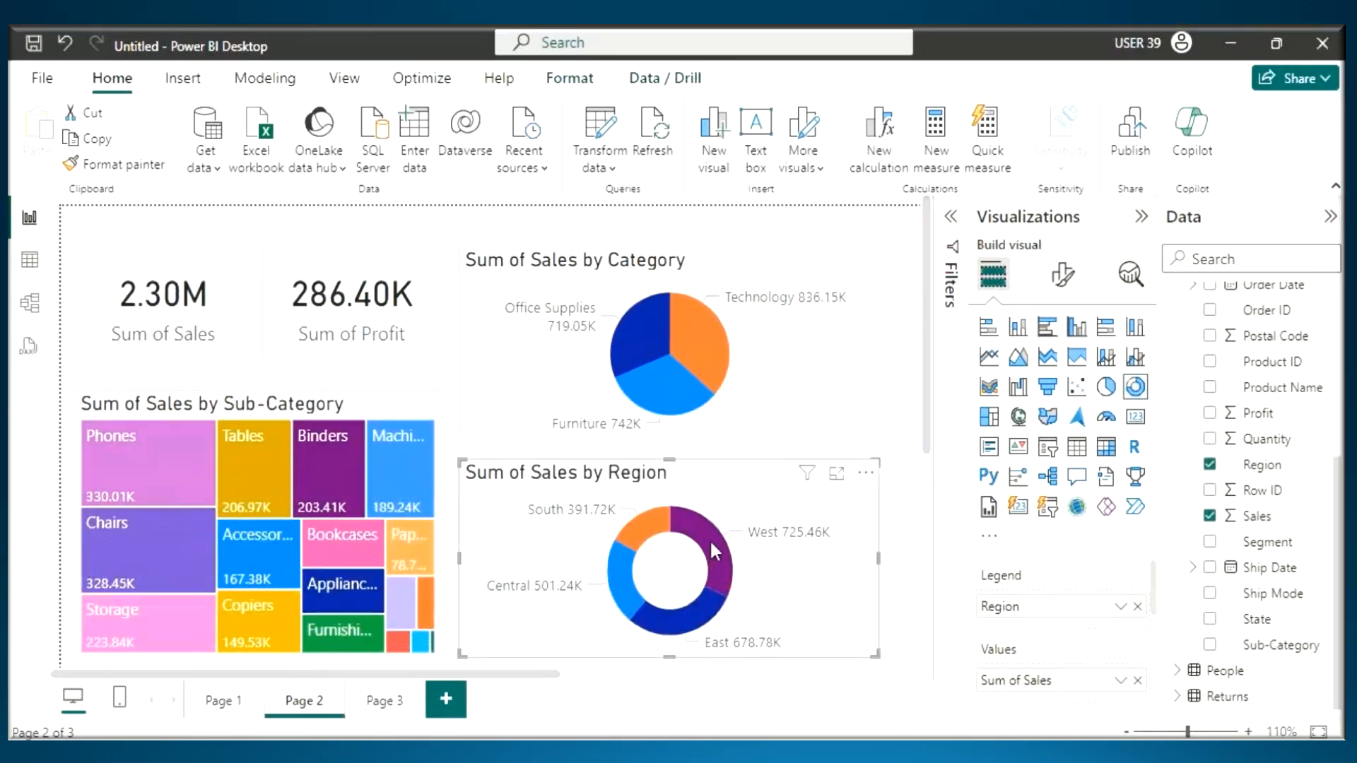
- Cross-filter Page 2 by Central in the Region donut and mark the values in both cards, the Technology slice and the Phones tile
key("ctrl+2")
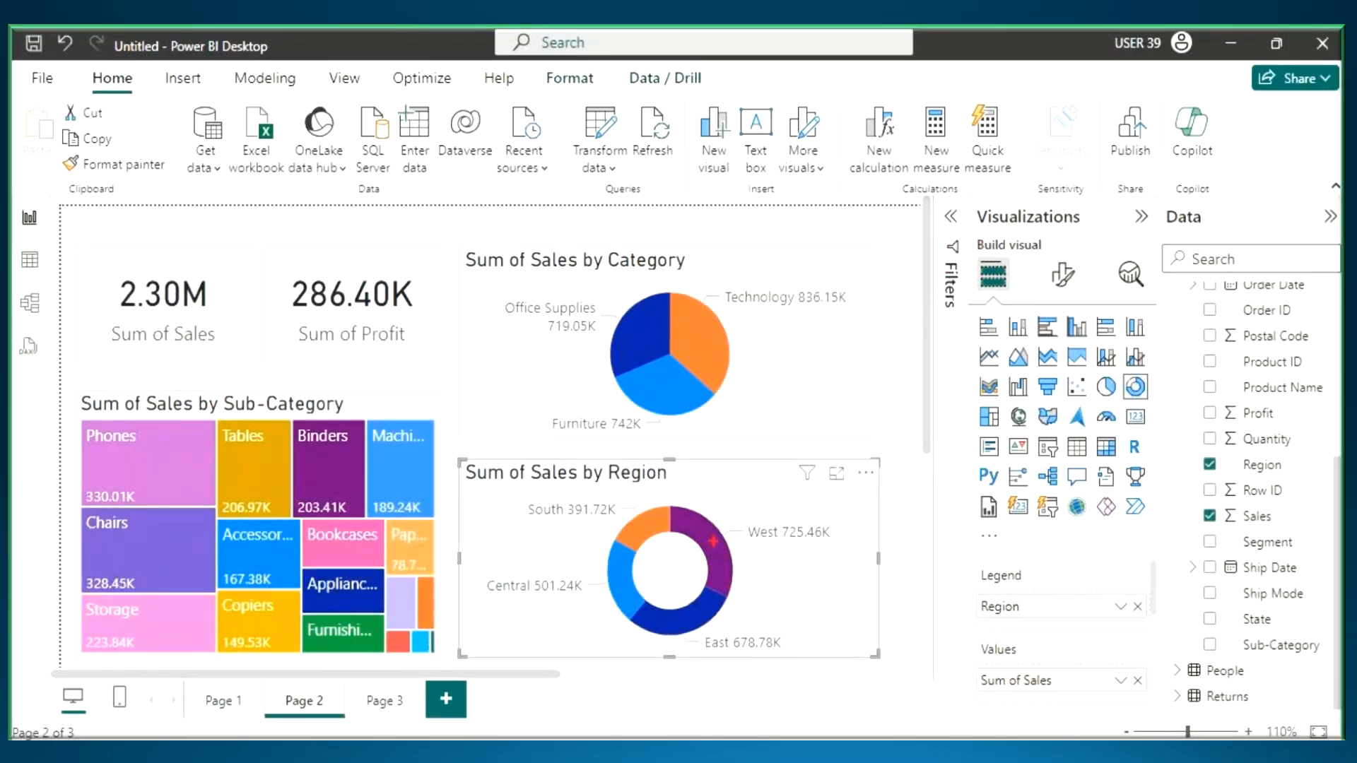
left_click(626, 590)
left_click_drag(506, 594, 602, 594)
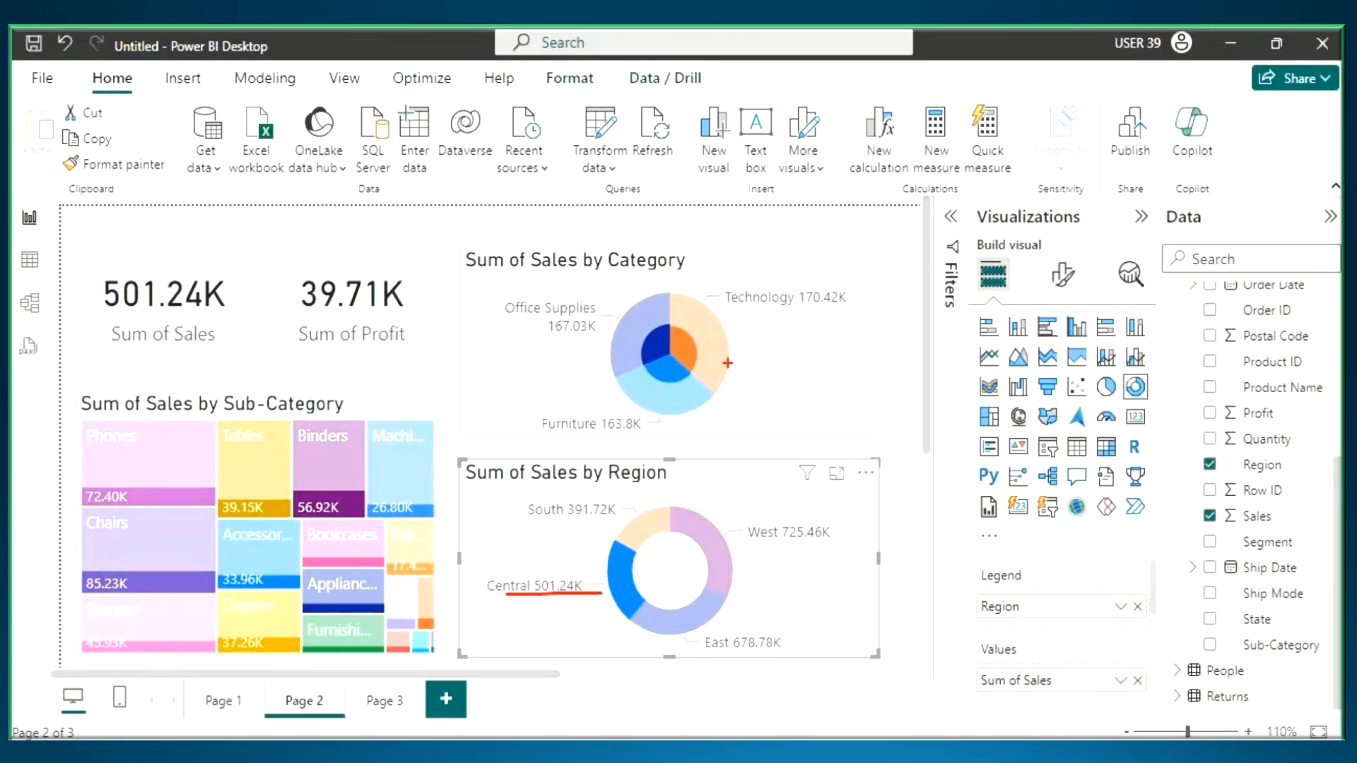
left_click_drag(758, 315, 840, 311)
left_click_drag(313, 310, 390, 305)
left_click_drag(124, 306, 208, 315)
left_click_drag(87, 506, 156, 512)
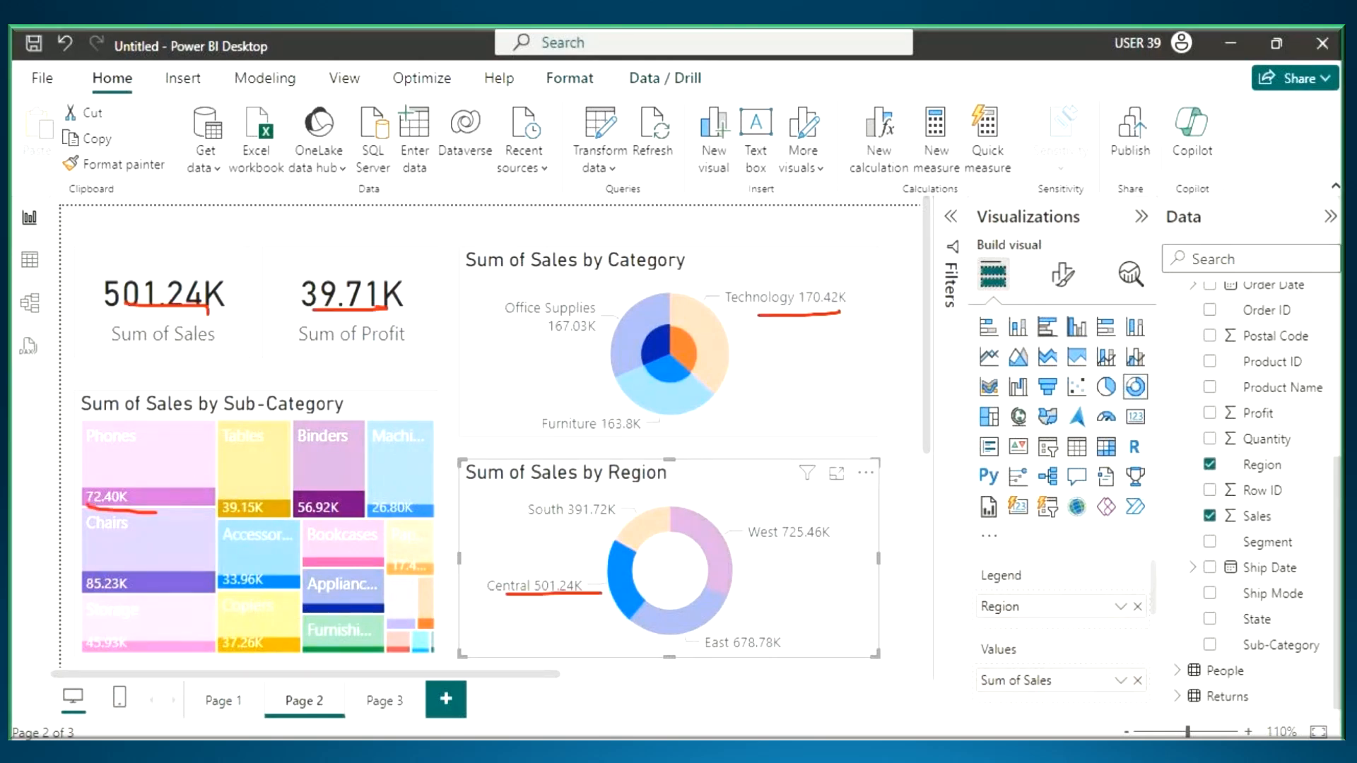
- Switch to the Power View notes in Notepad and point out the Visual Interactions heading
key("alt+Tab")
left_click_drag(24, 322, 219, 325)
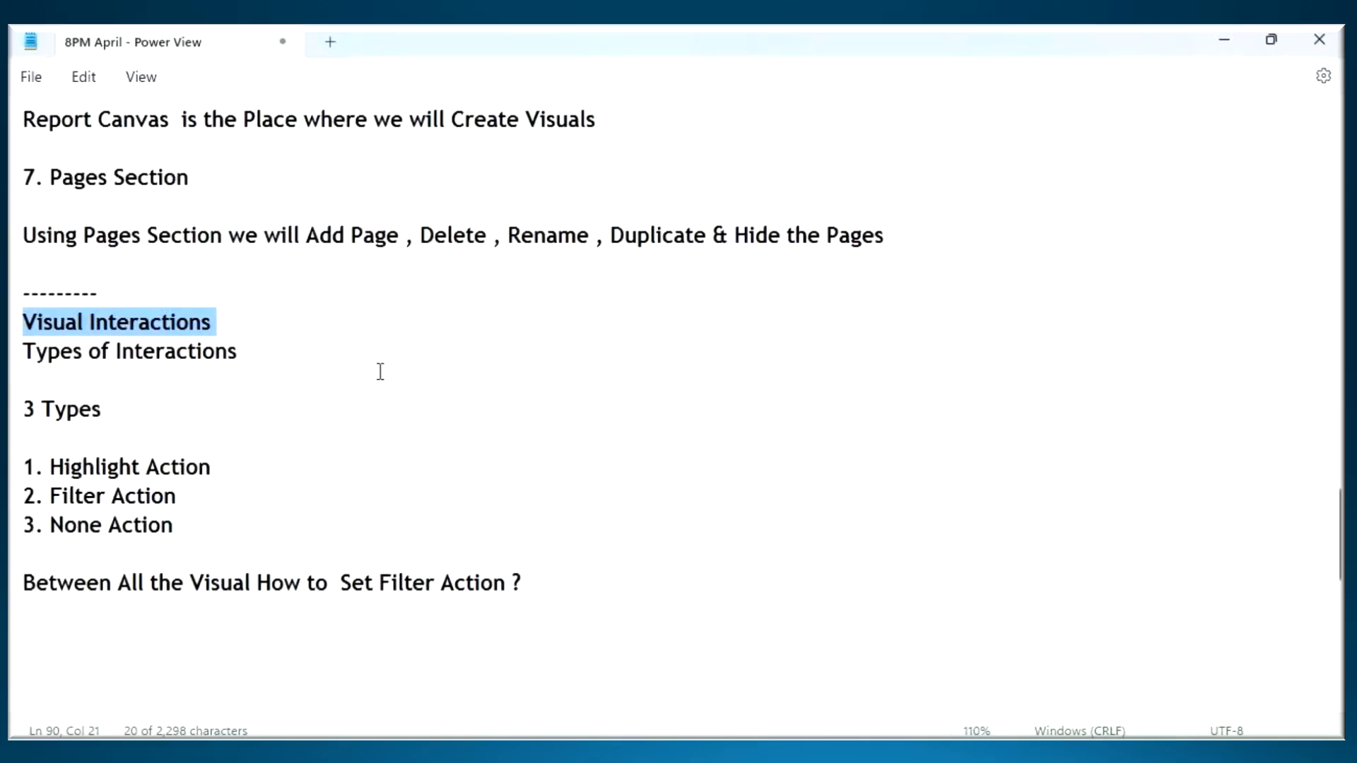
key("ctrl+2")
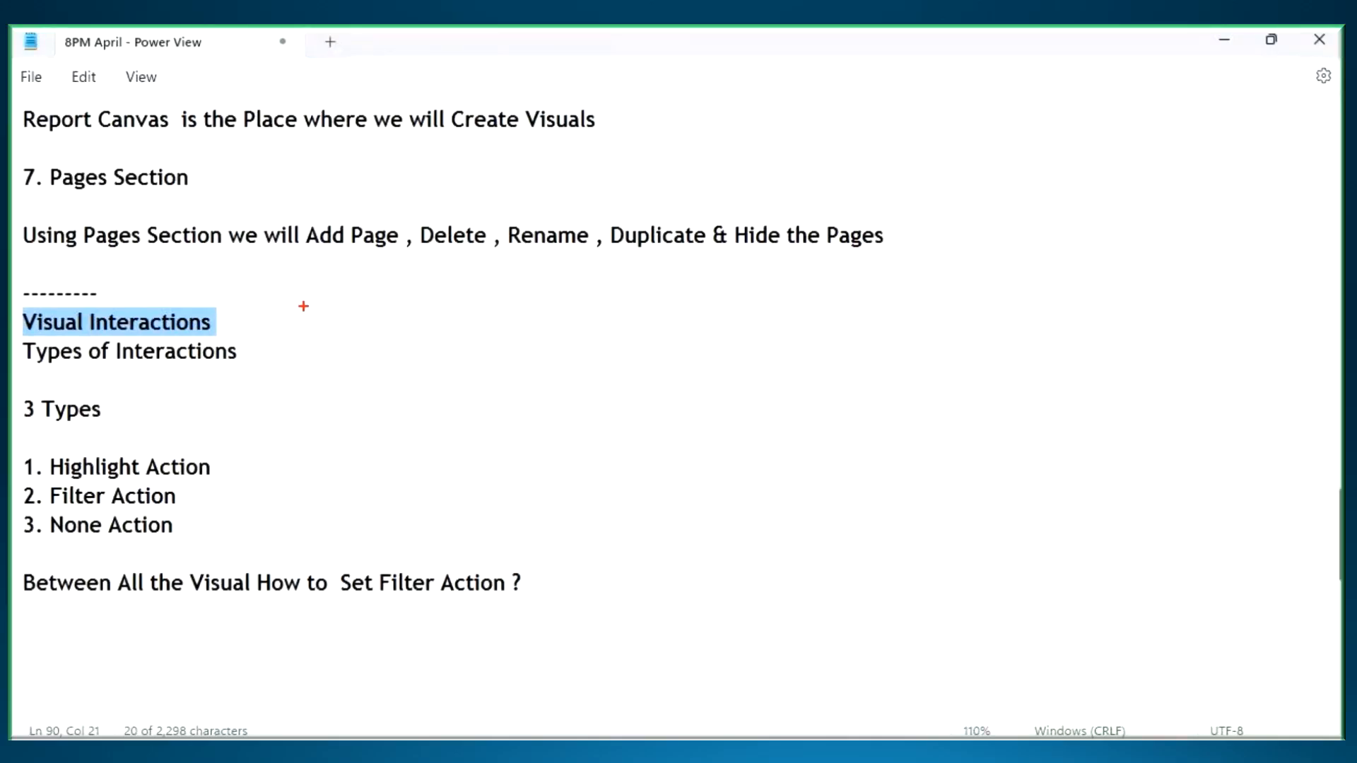
left_click_drag(212, 309, 270, 271)
left_click_drag(92, 337, 191, 344)
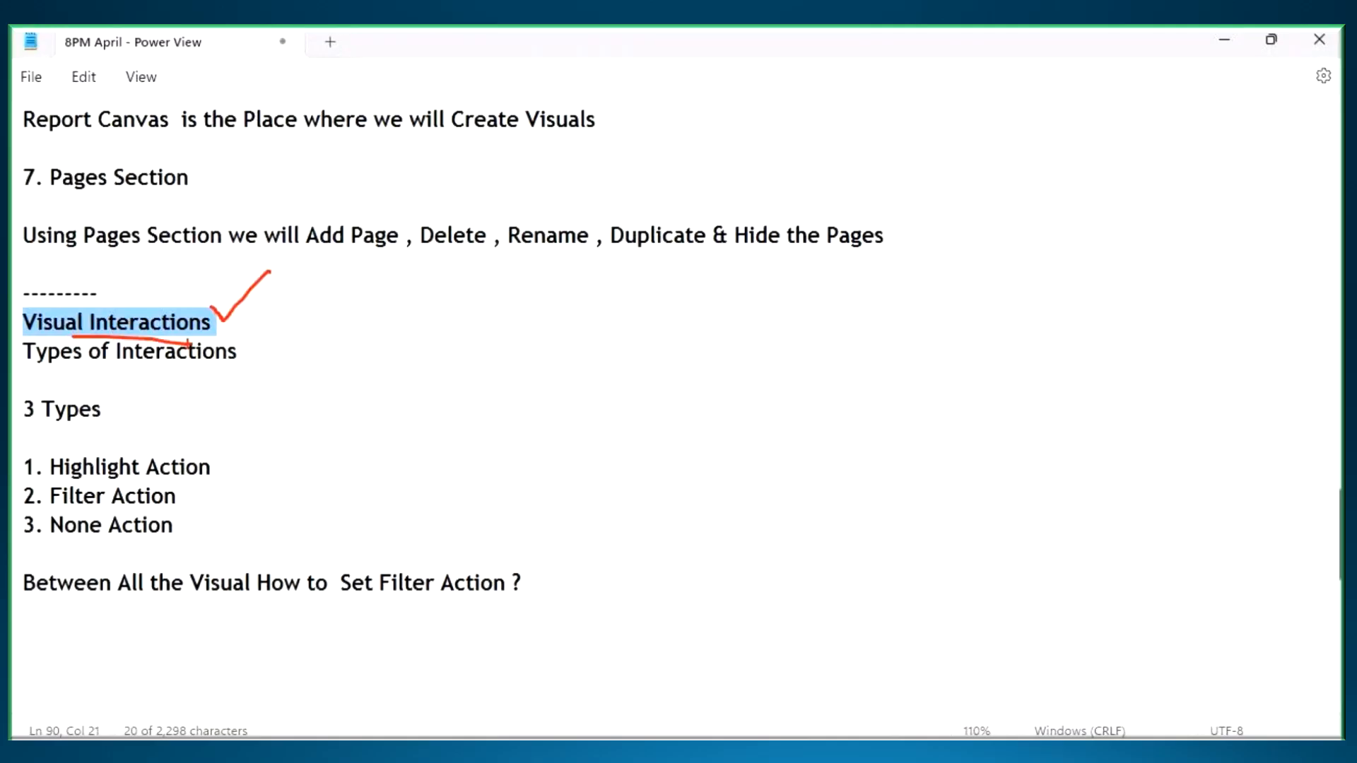
key("Escape")
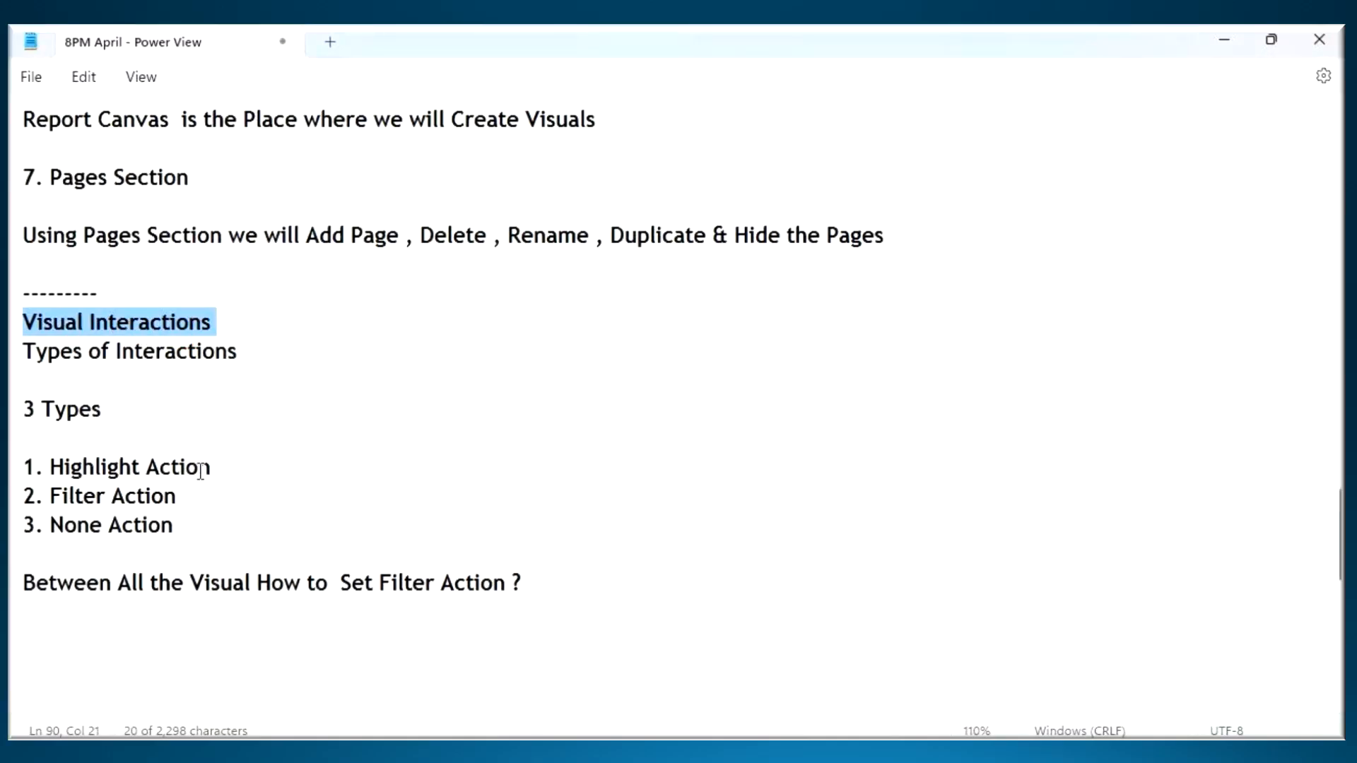
- Below the filter action question, start a note reading "When we Select a Data Point in One Visual , All Other Visuals in Report"
left_click(94, 642)
scroll(137, 539, "down", 4)
type("When")
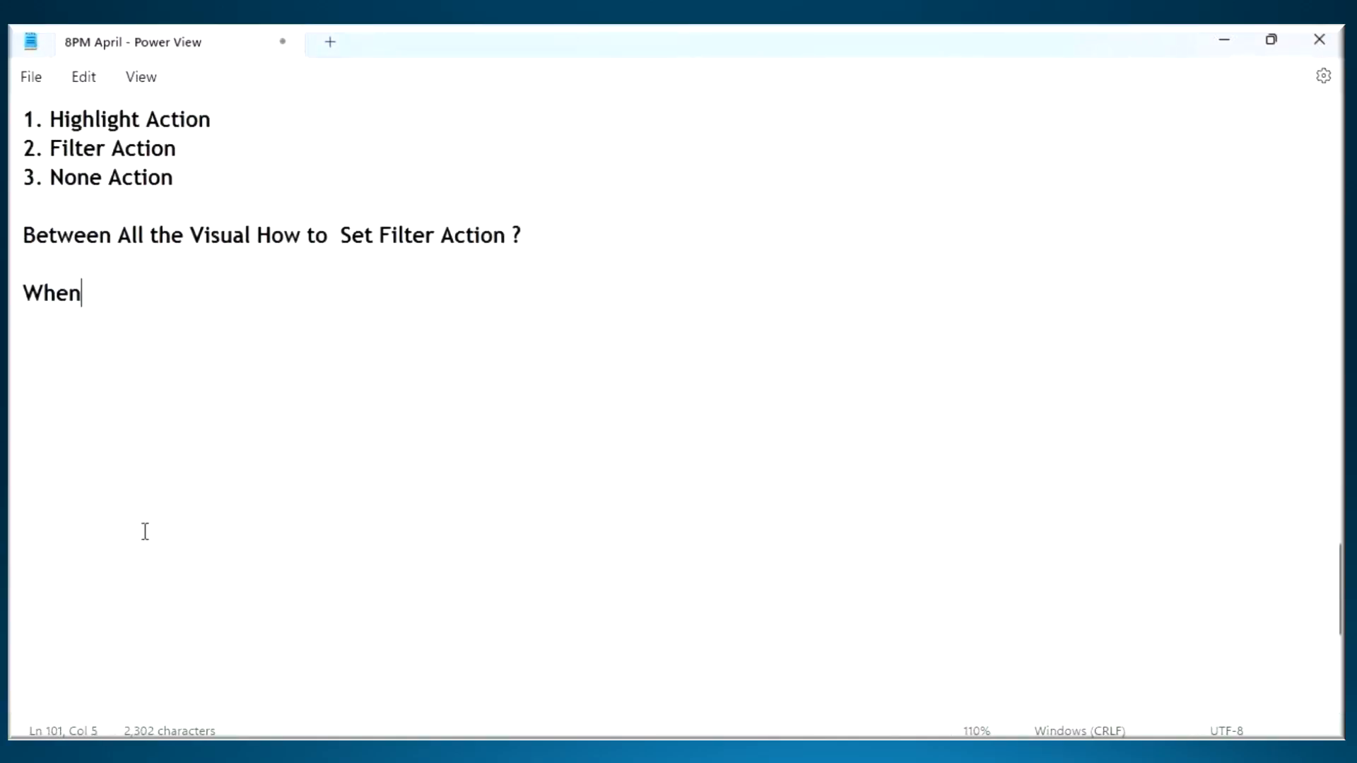
type(" we Sele")
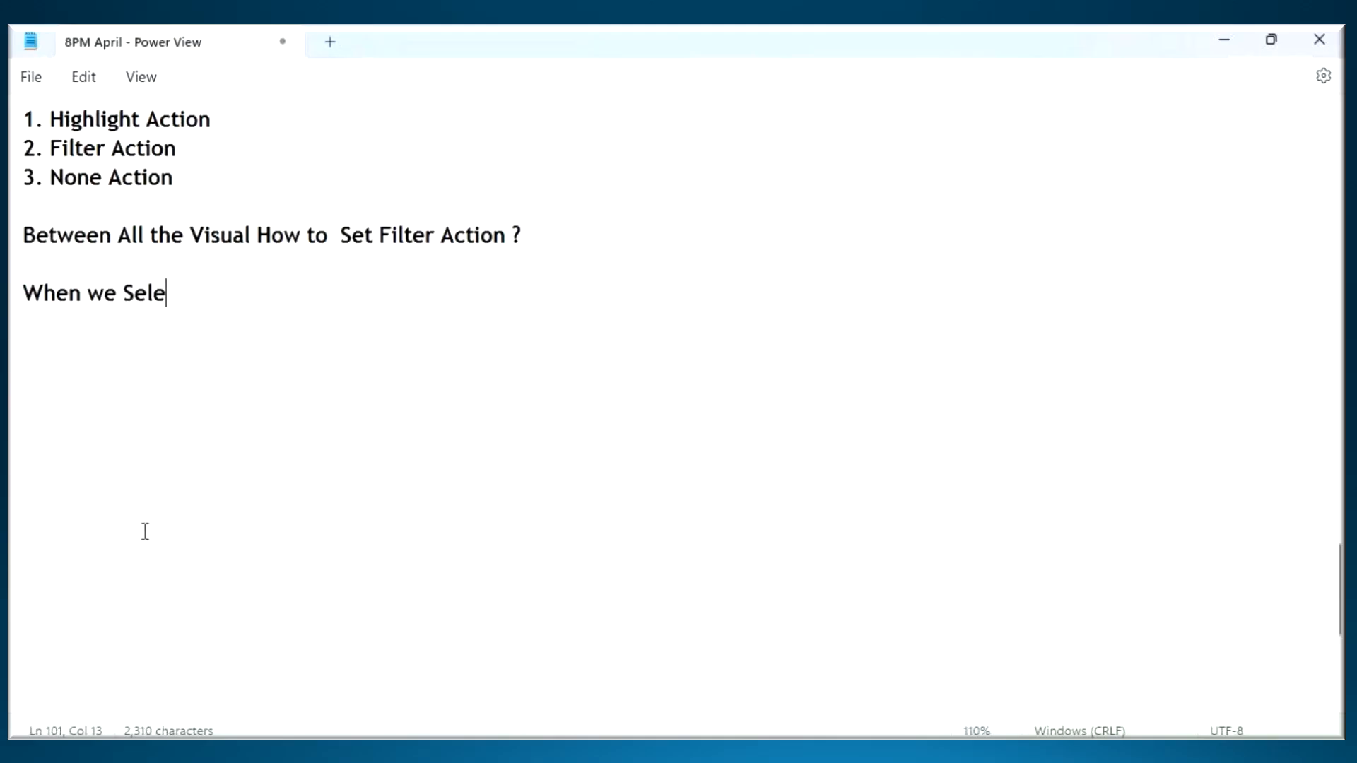
type("ct a Data ")
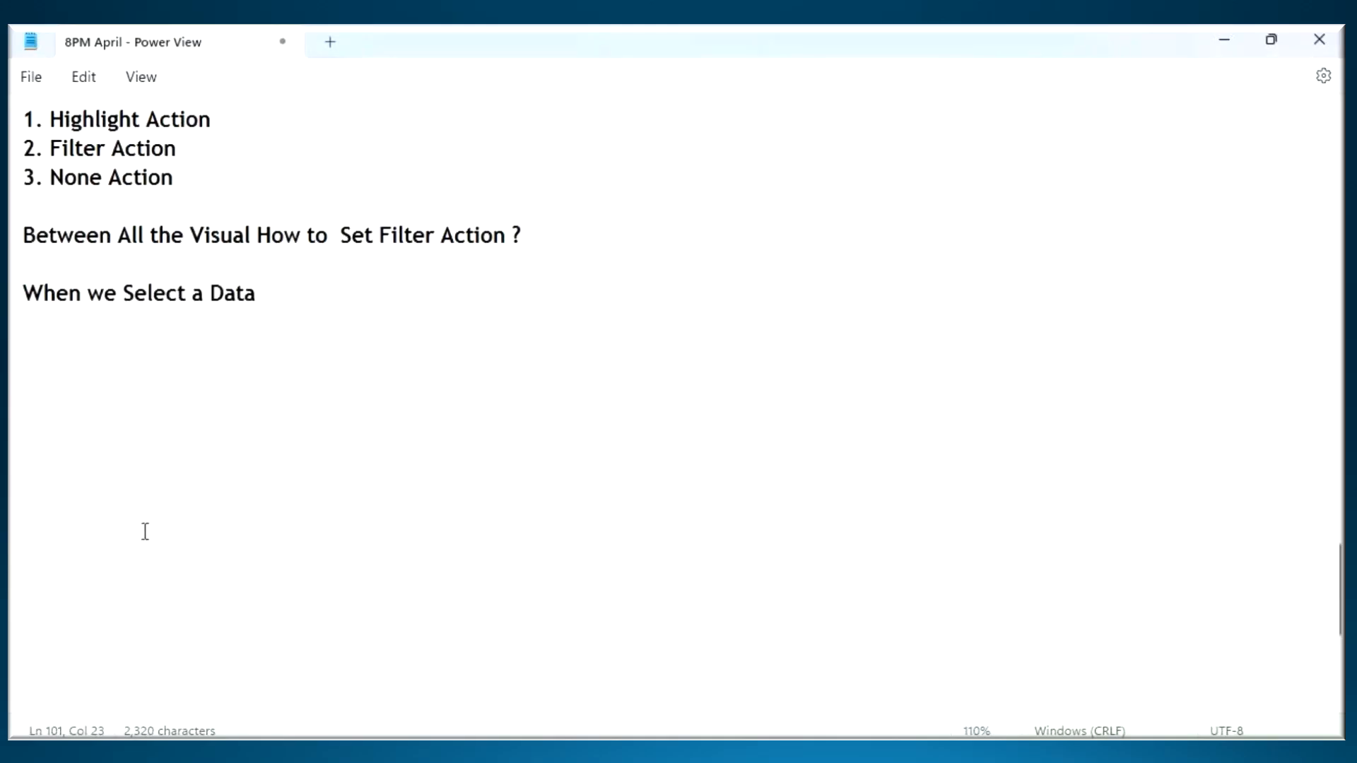
type("Point in One V")
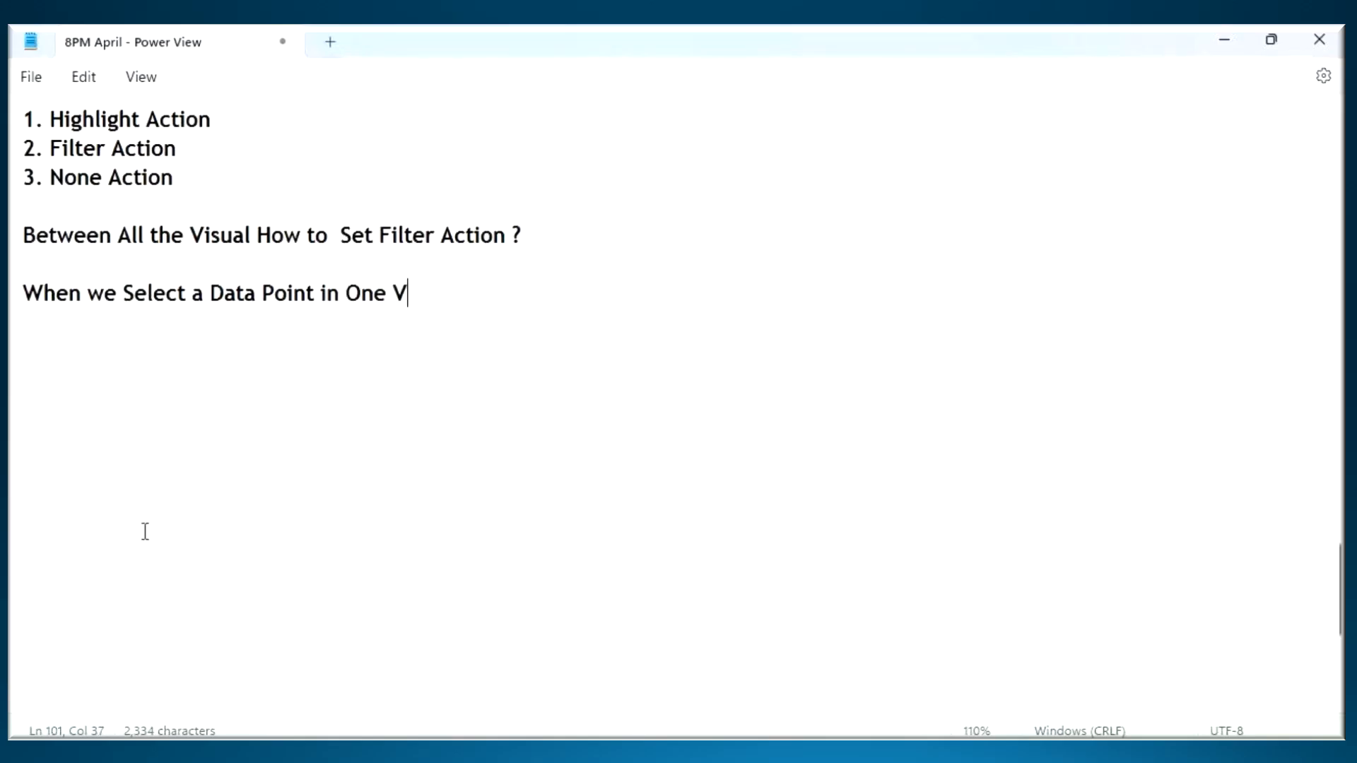
type("isual , All Other")
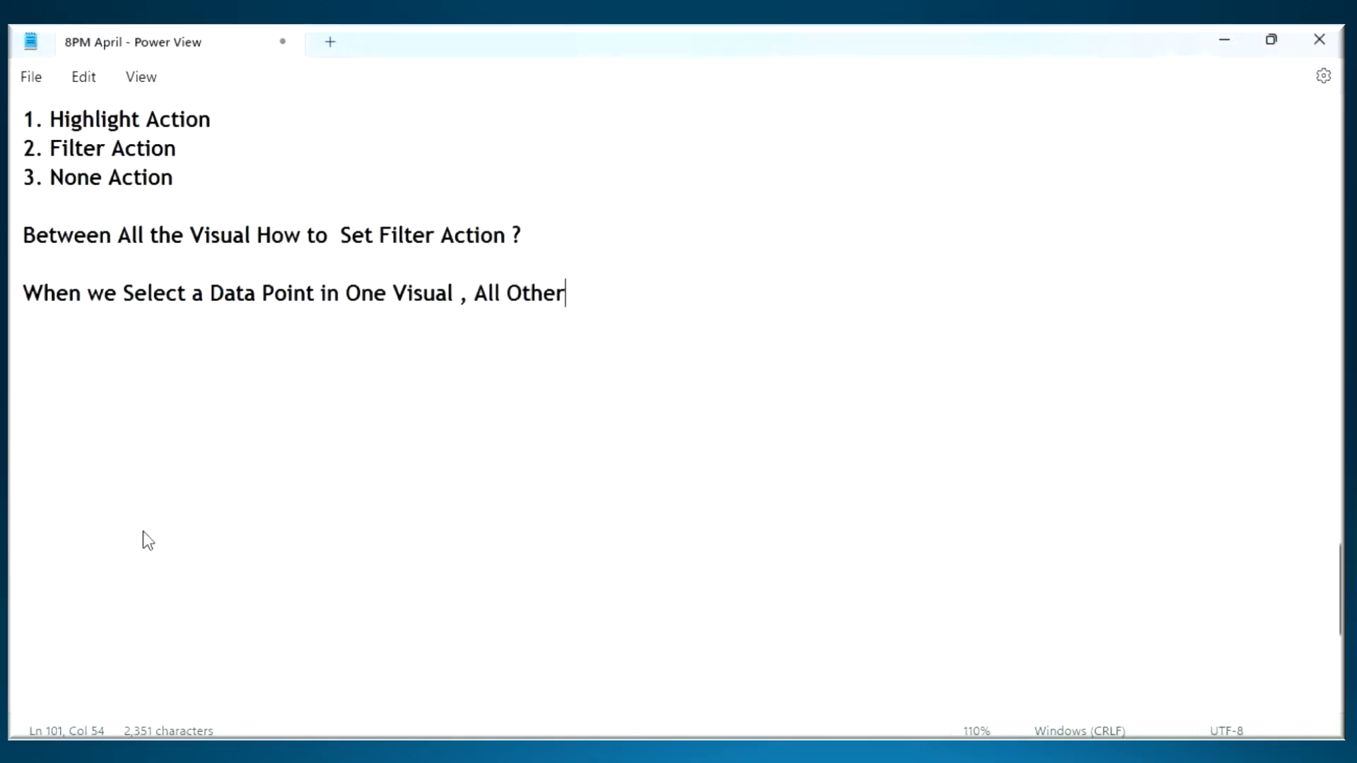
type(" Visual")
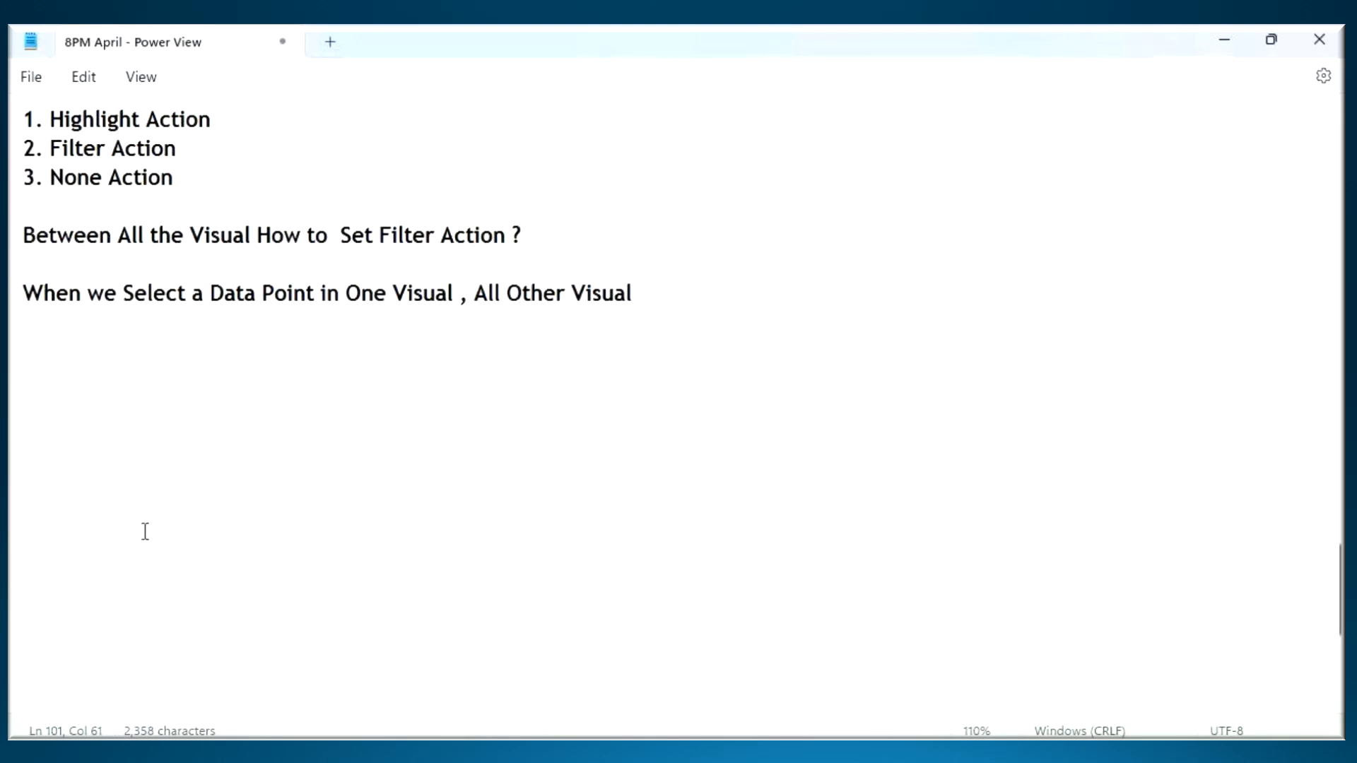
type("s in Report")
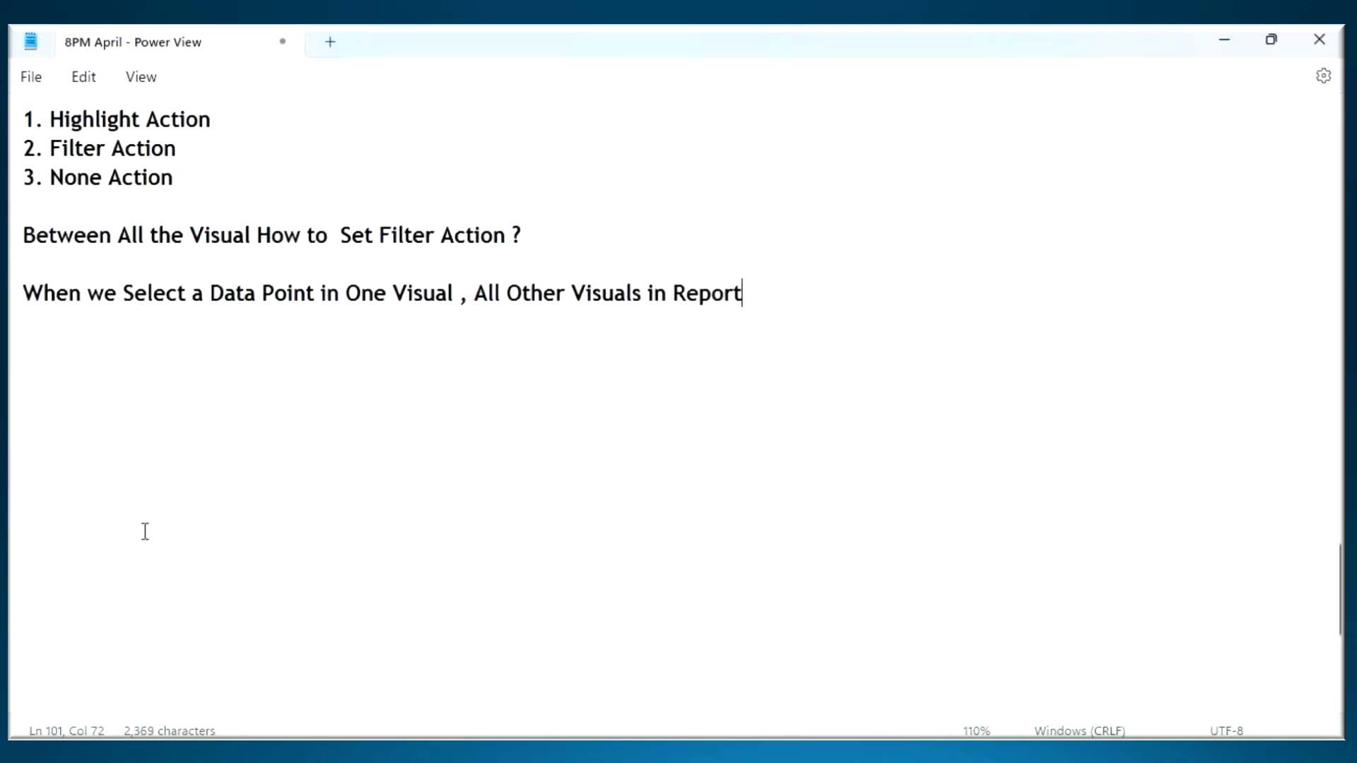
type(" Page will F")
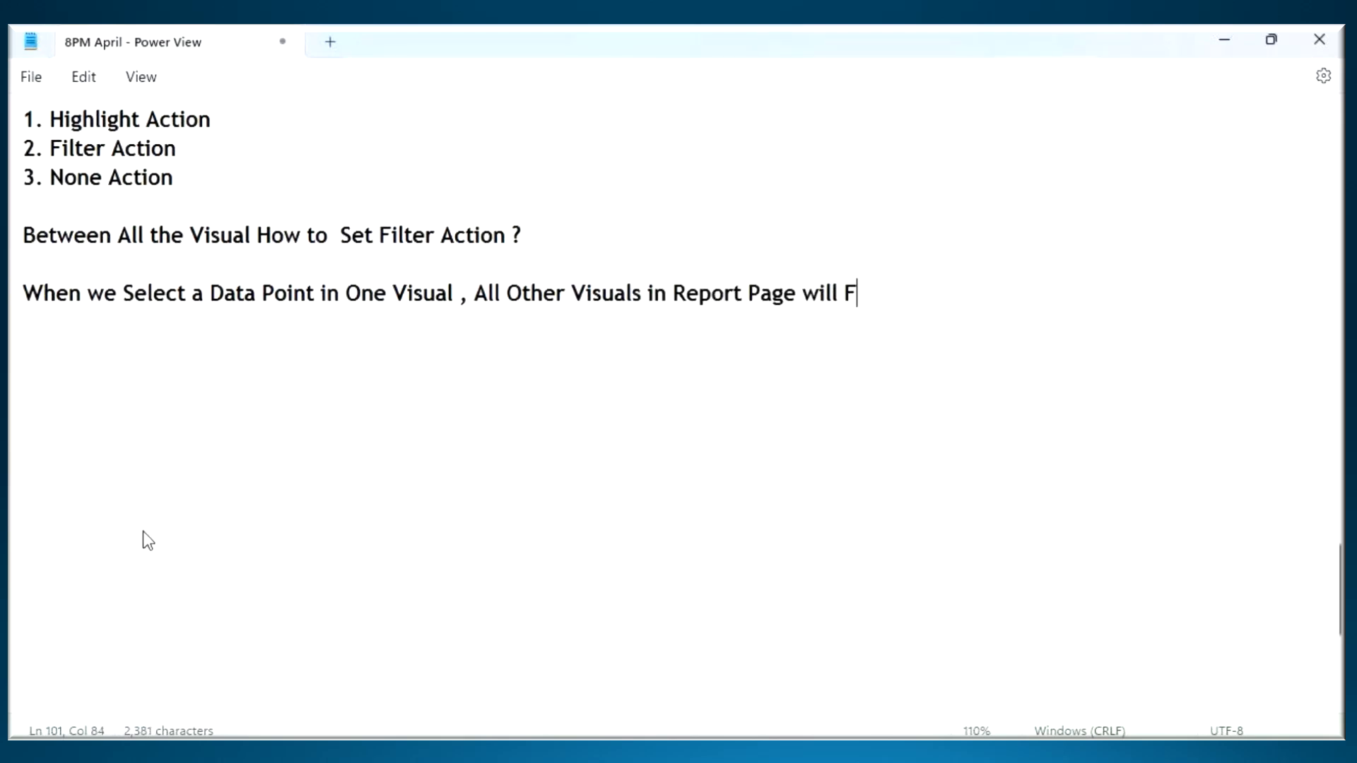
type("ilter the ")
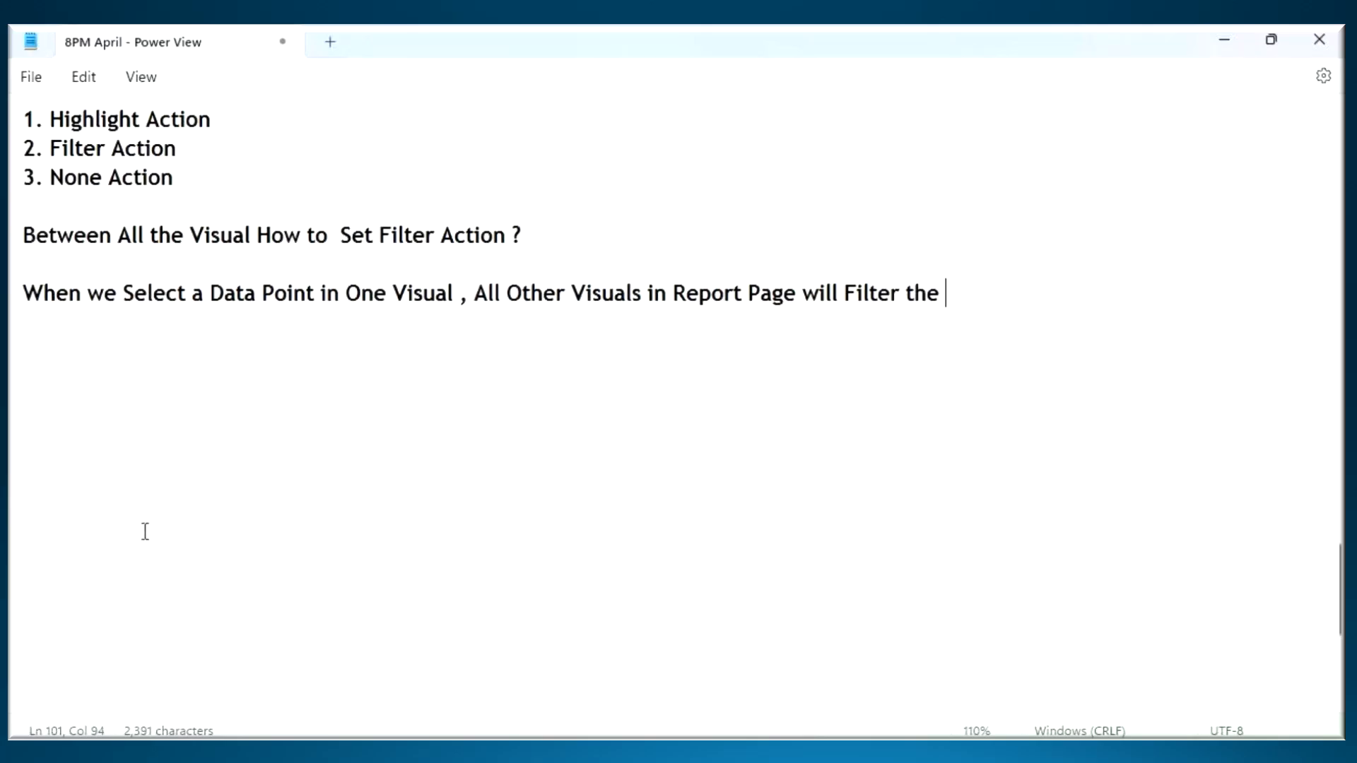
type("Data to that ")
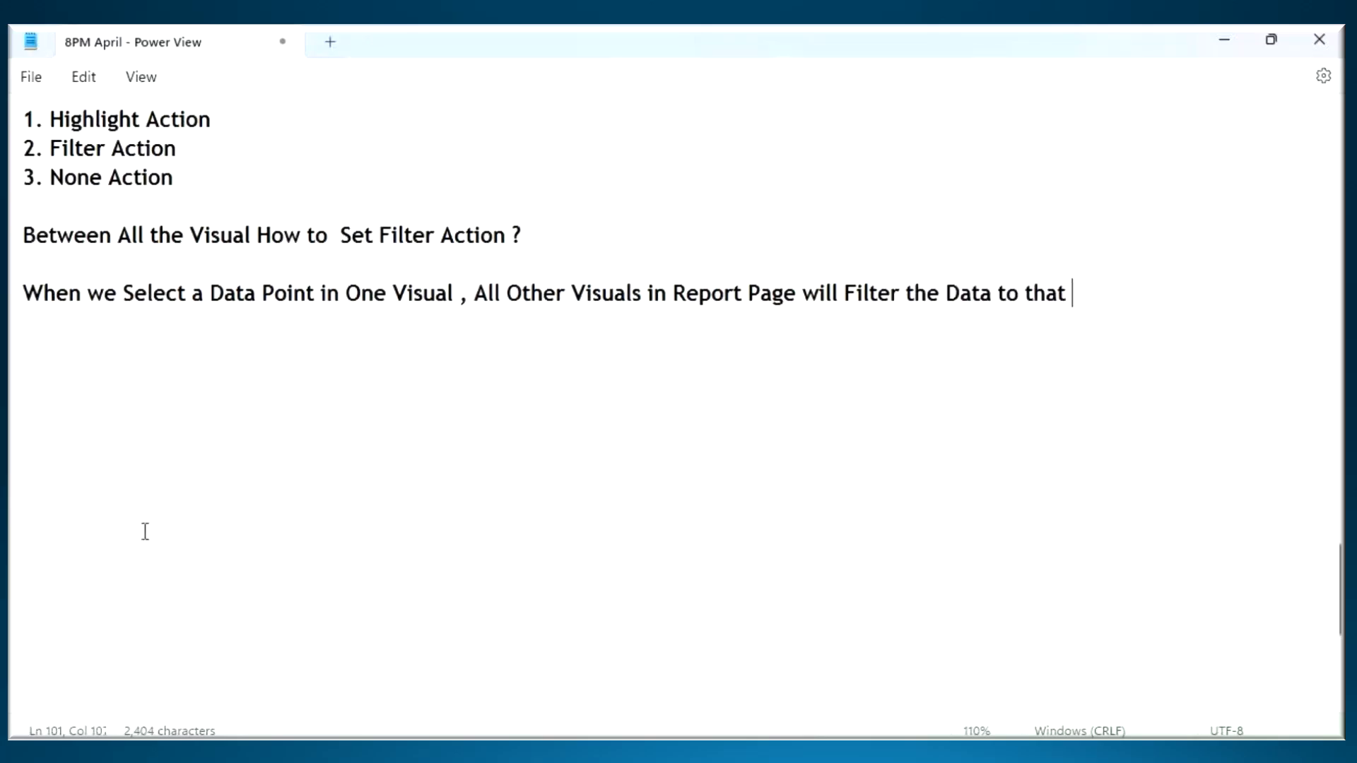
type("Data Point ")
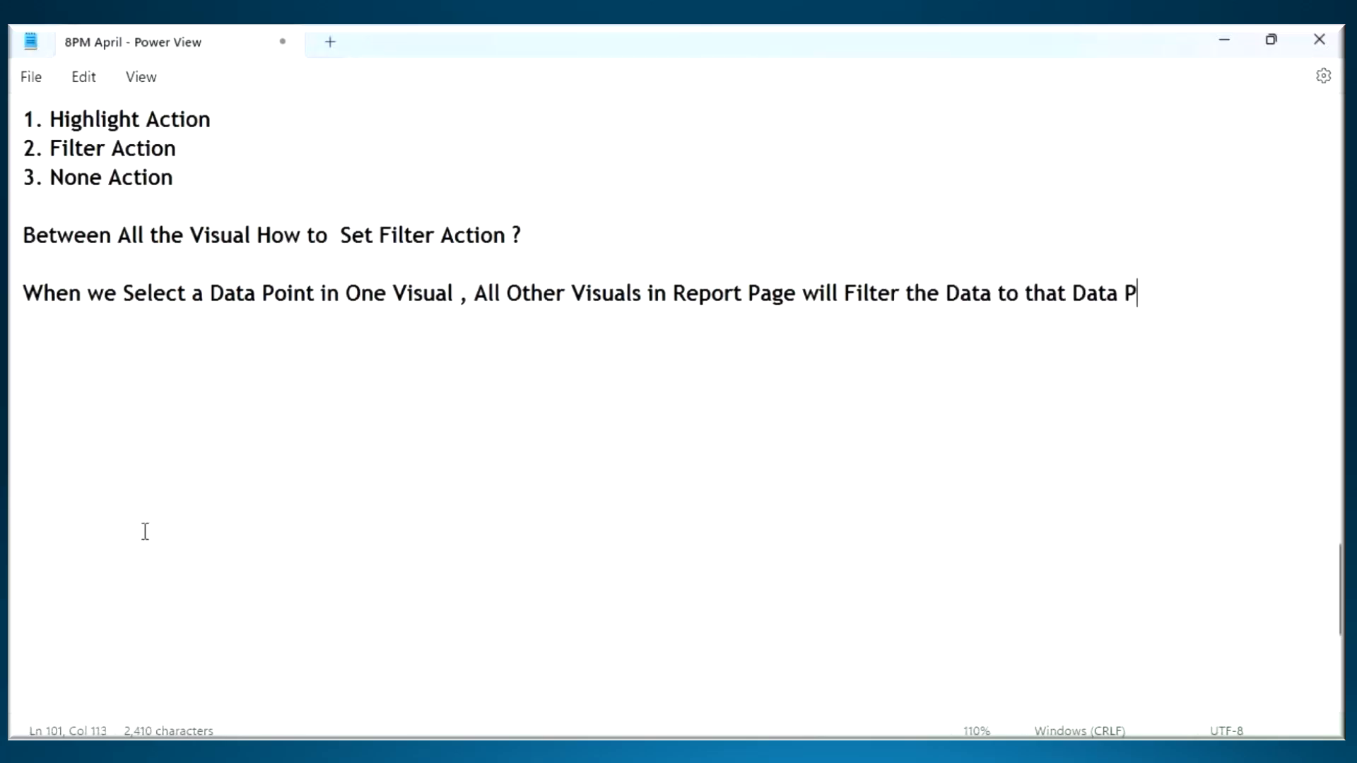
type(", this is ")
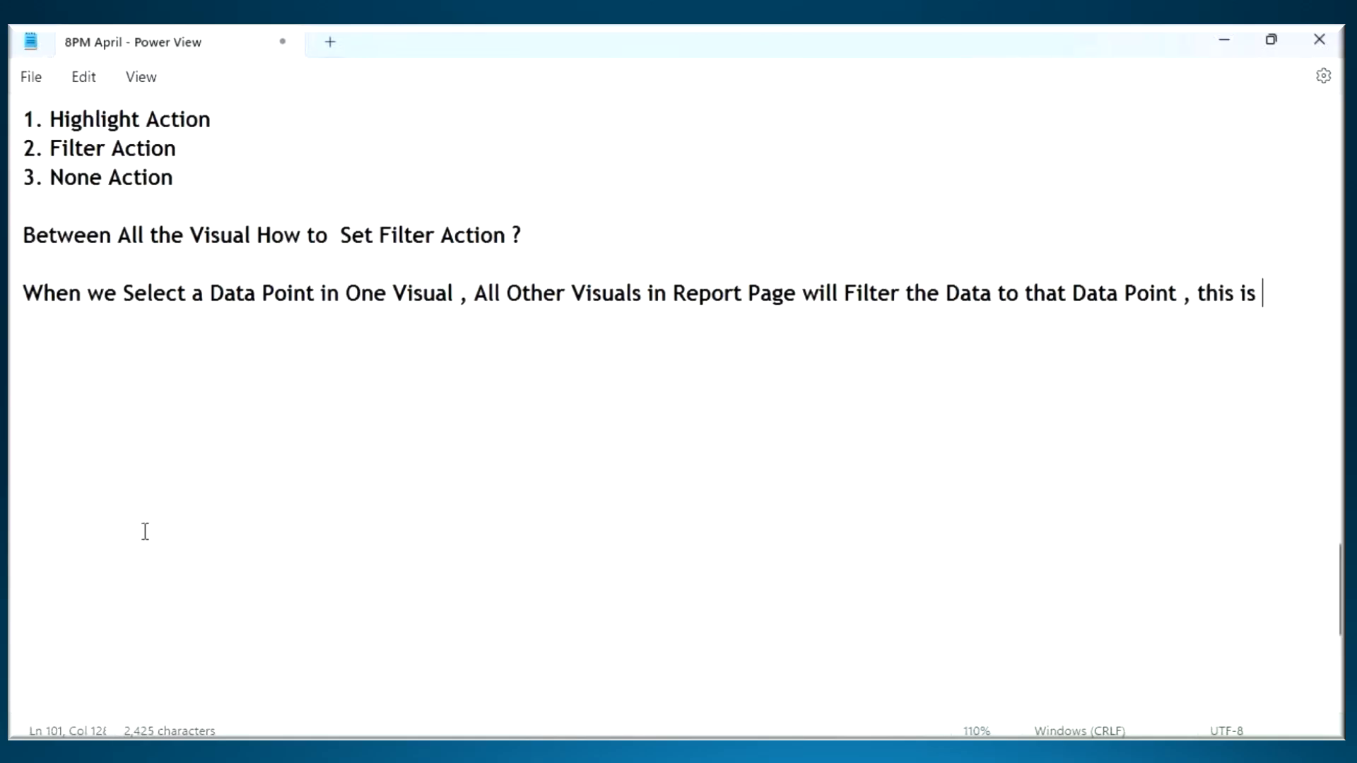
type("Because of Visual Interactions")
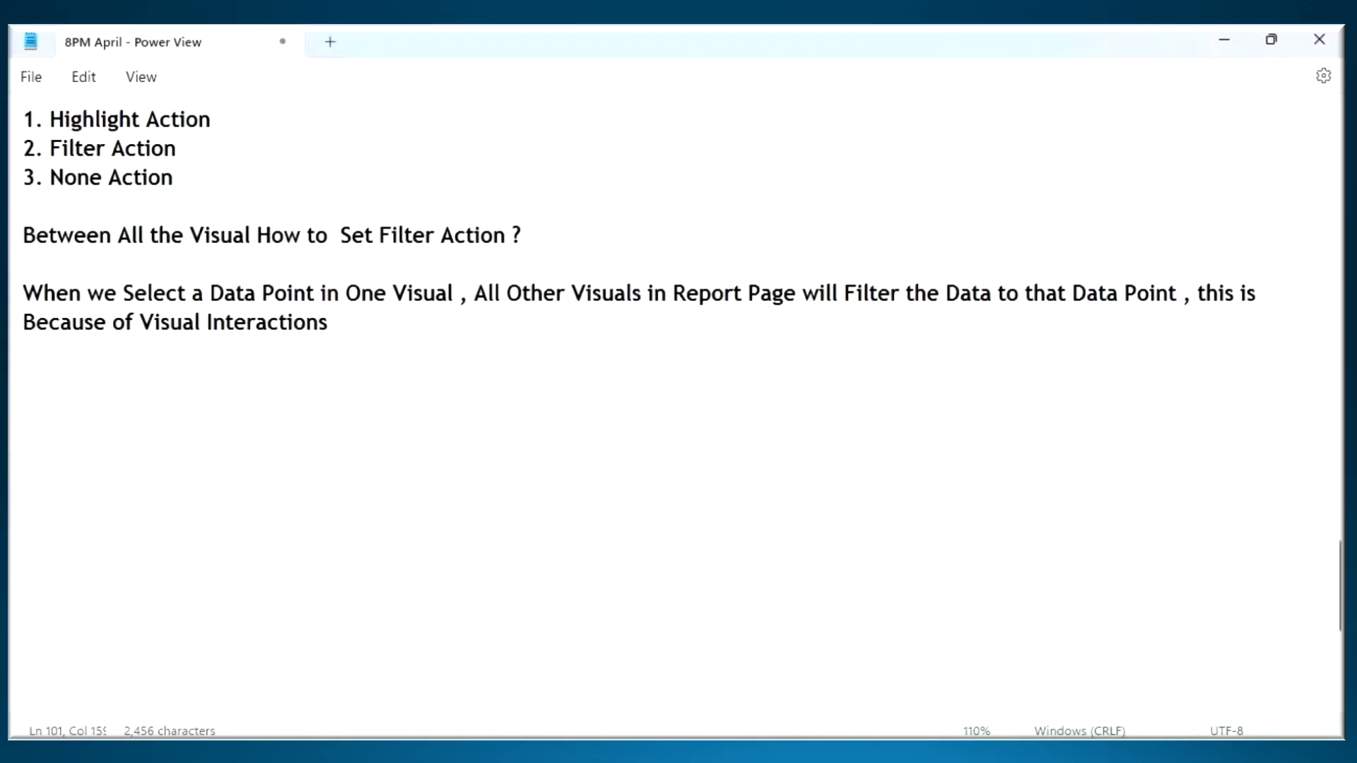
- Switch to Power BI Desktop, clear the Central selection and mark the West, East, Central and South sales values in the Region donut
key("alt+Tab")
left_click(627, 598)
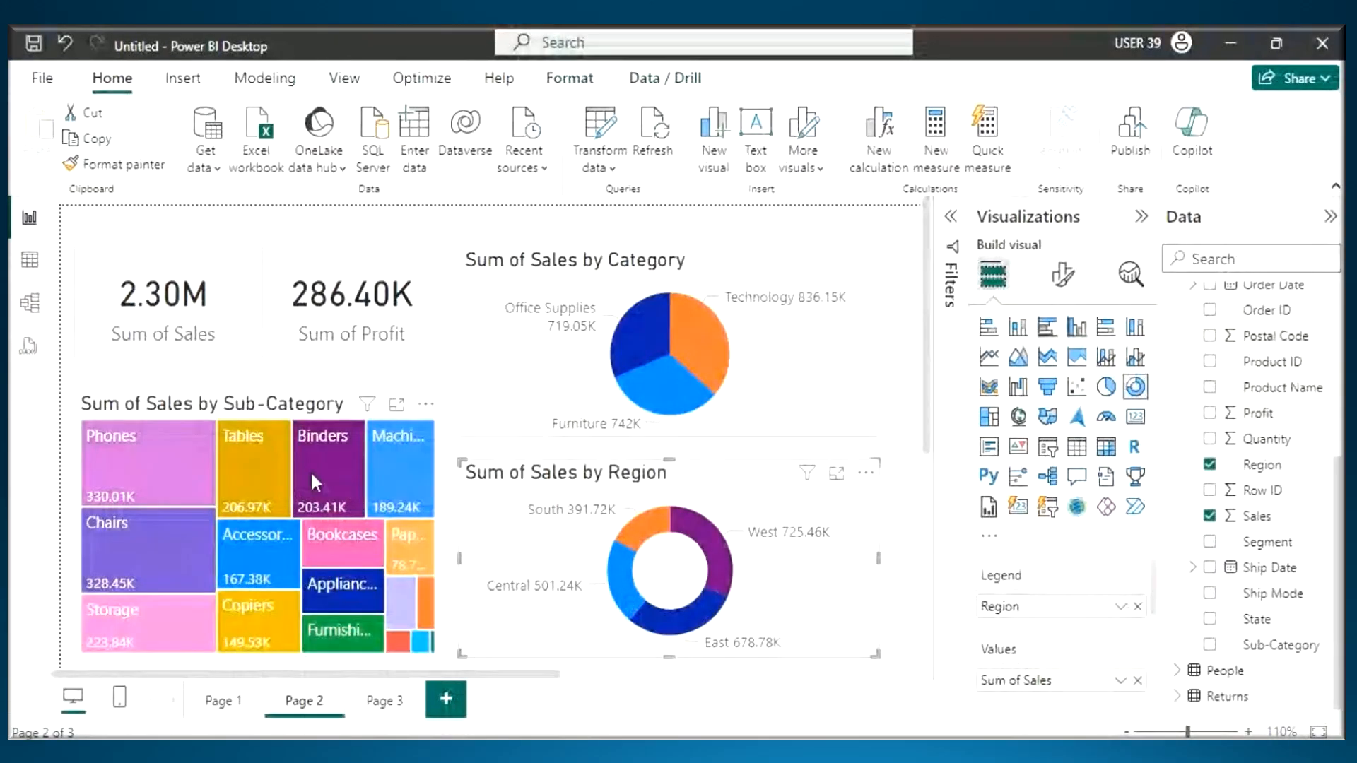
left_click(193, 494)
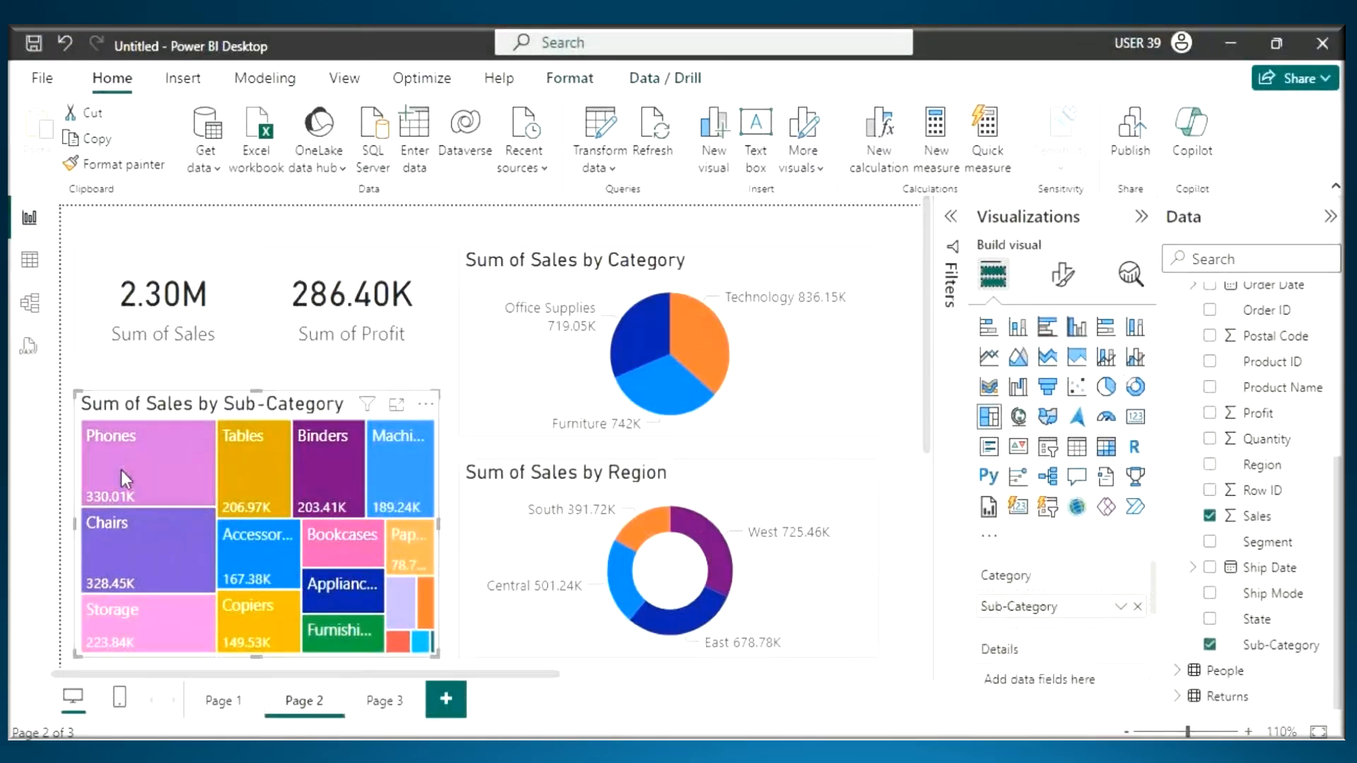
left_click_drag(751, 548, 906, 541)
left_click_drag(677, 679, 853, 662)
left_click_drag(497, 597, 621, 594)
left_click_drag(557, 538, 642, 526)
key("Escape")
- Cross-filter Page 2 by Phones in the Sum of Sales by Sub-Category treemap and mark the Sum of Sales card
left_click(140, 464)
mouse_move(813, 752)
left_click_drag(122, 313, 202, 314)
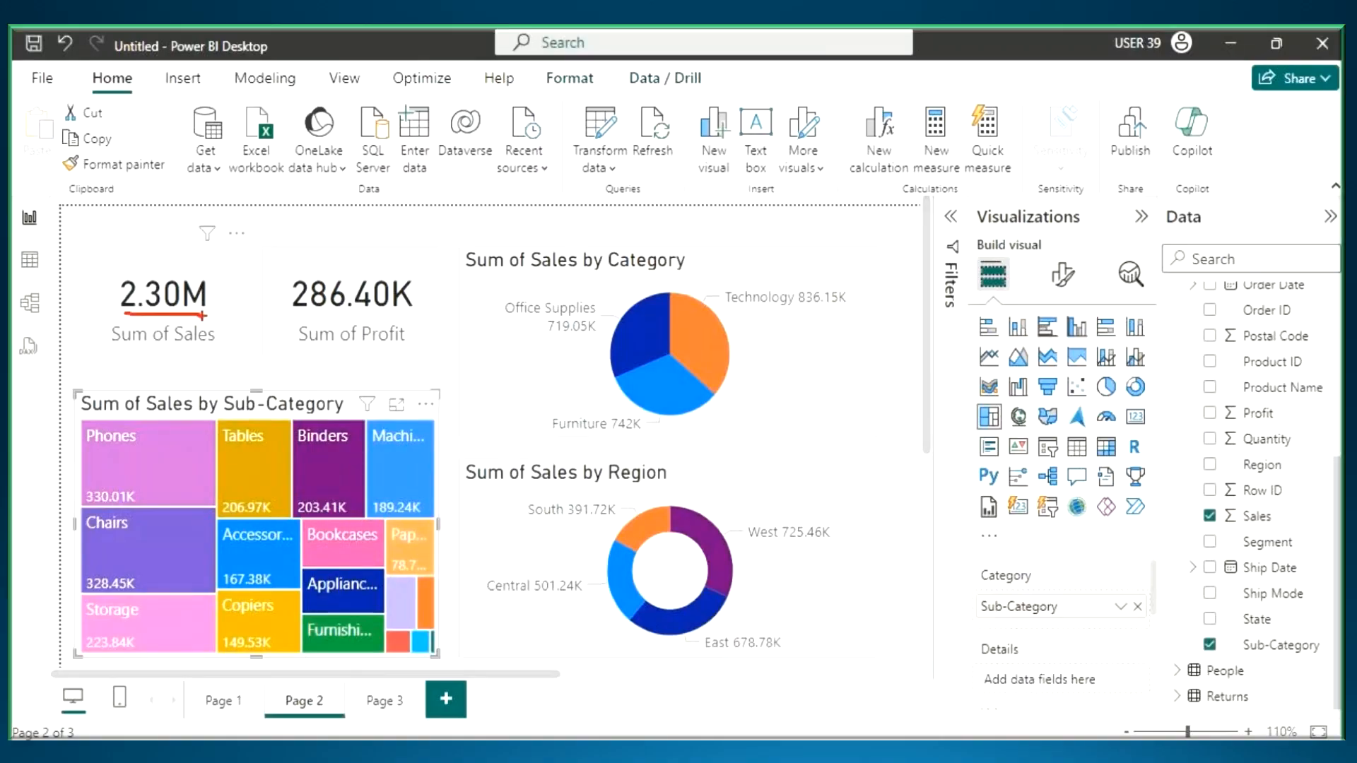
- Cross-filter Page 2 by Central and East in turn in the Sum of Sales by Region donut to compare the visuals
left_click(622, 591)
left_click(667, 624)
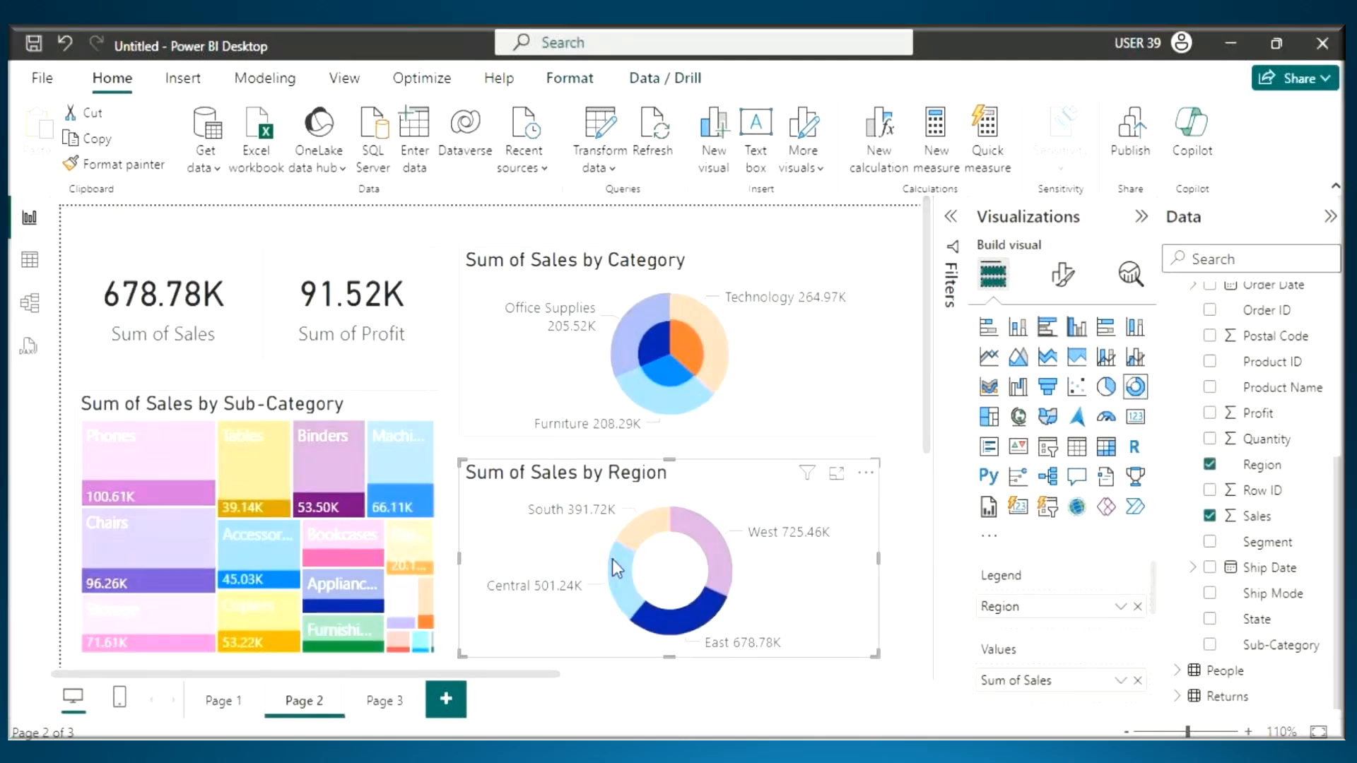
left_click(621, 575)
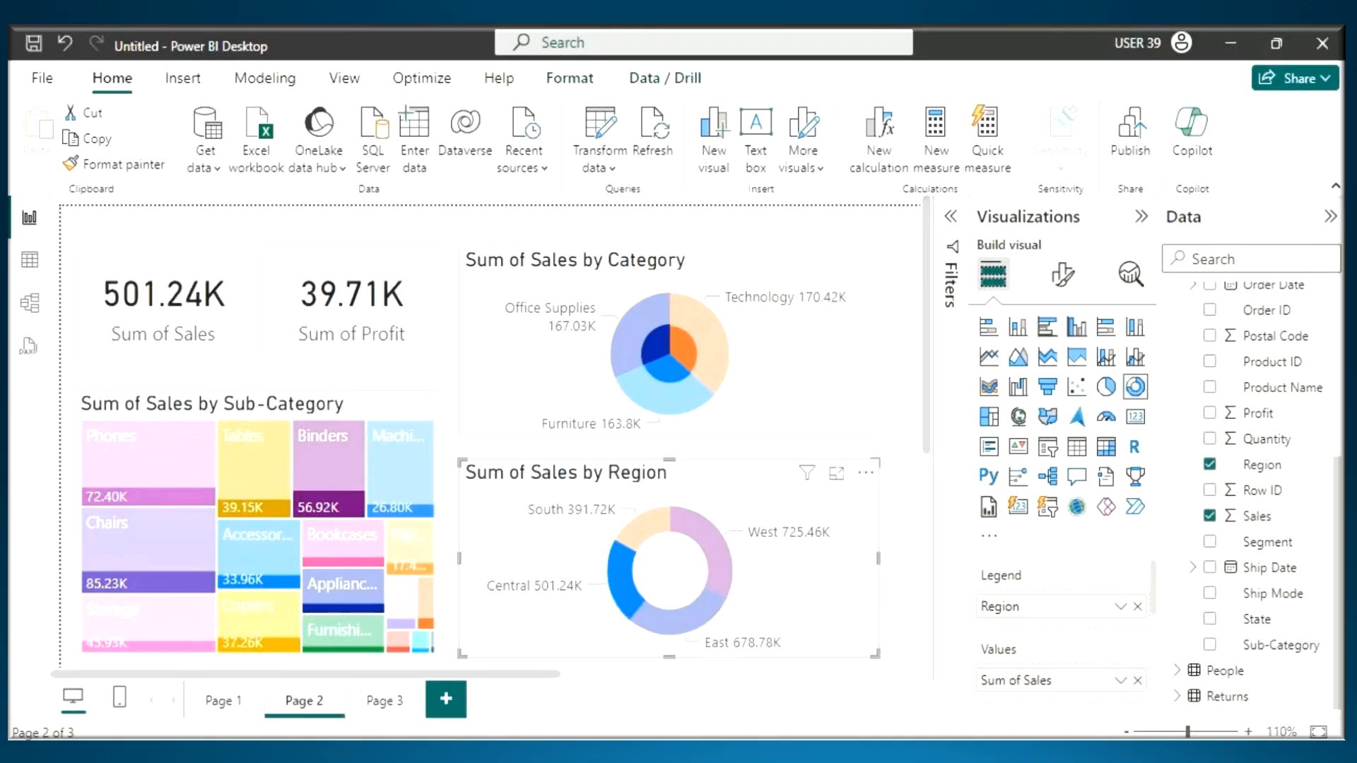
mouse_move(685, 635)
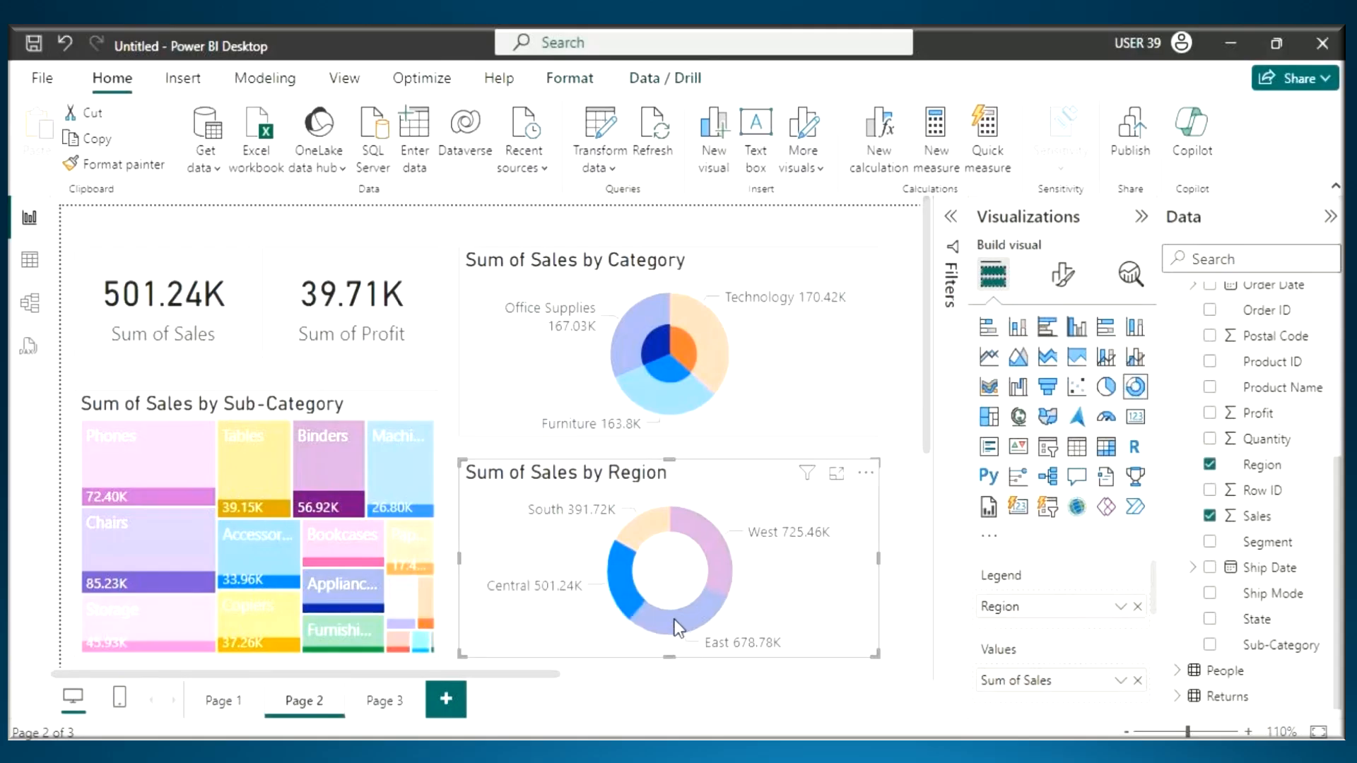
left_click(660, 612)
- Cross-filter Page 2 by Central and East together and mark both regions in the list of filters affecting the Sum of Sales card
left_click(626, 583)
left_click(667, 630, "ctrl")
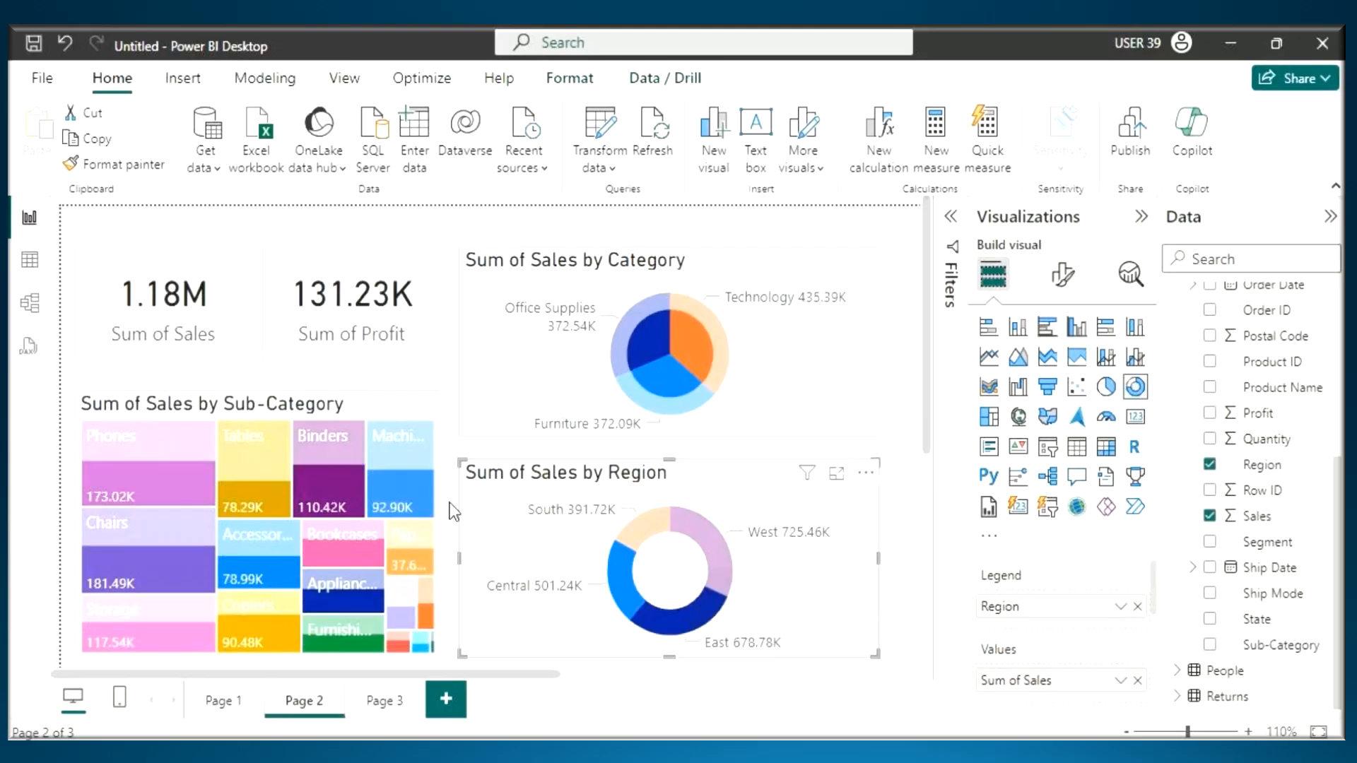
mouse_move(207, 233)
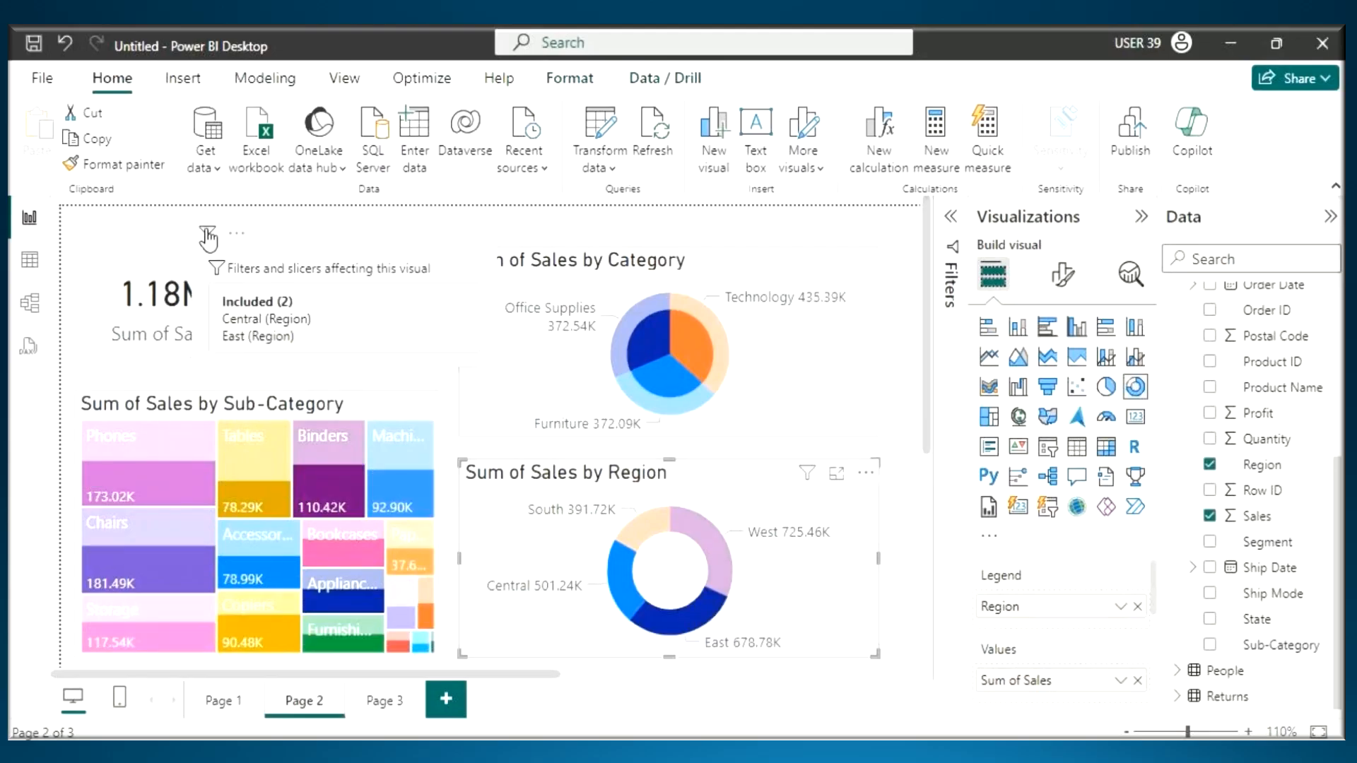
mouse_move(223, 327)
left_mouse_down()
mouse_move(274, 327)
mouse_move(274, 343)
left_mouse_up()
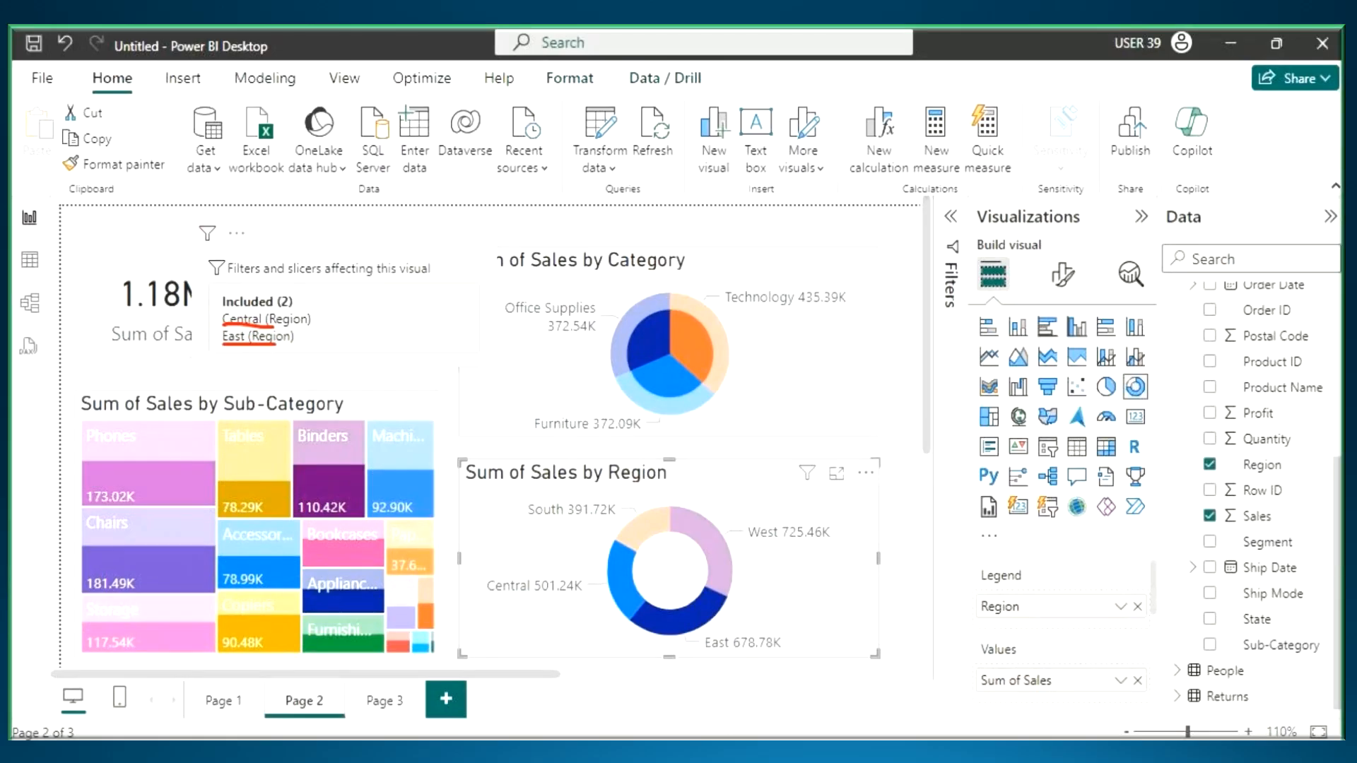
- Cross-filter Page 2 by Central alone and mark the Sum of Sales card, the Central label and the Technology value
left_click(628, 558)
left_click_drag(131, 211, 163, 286)
left_click_drag(489, 604, 596, 602)
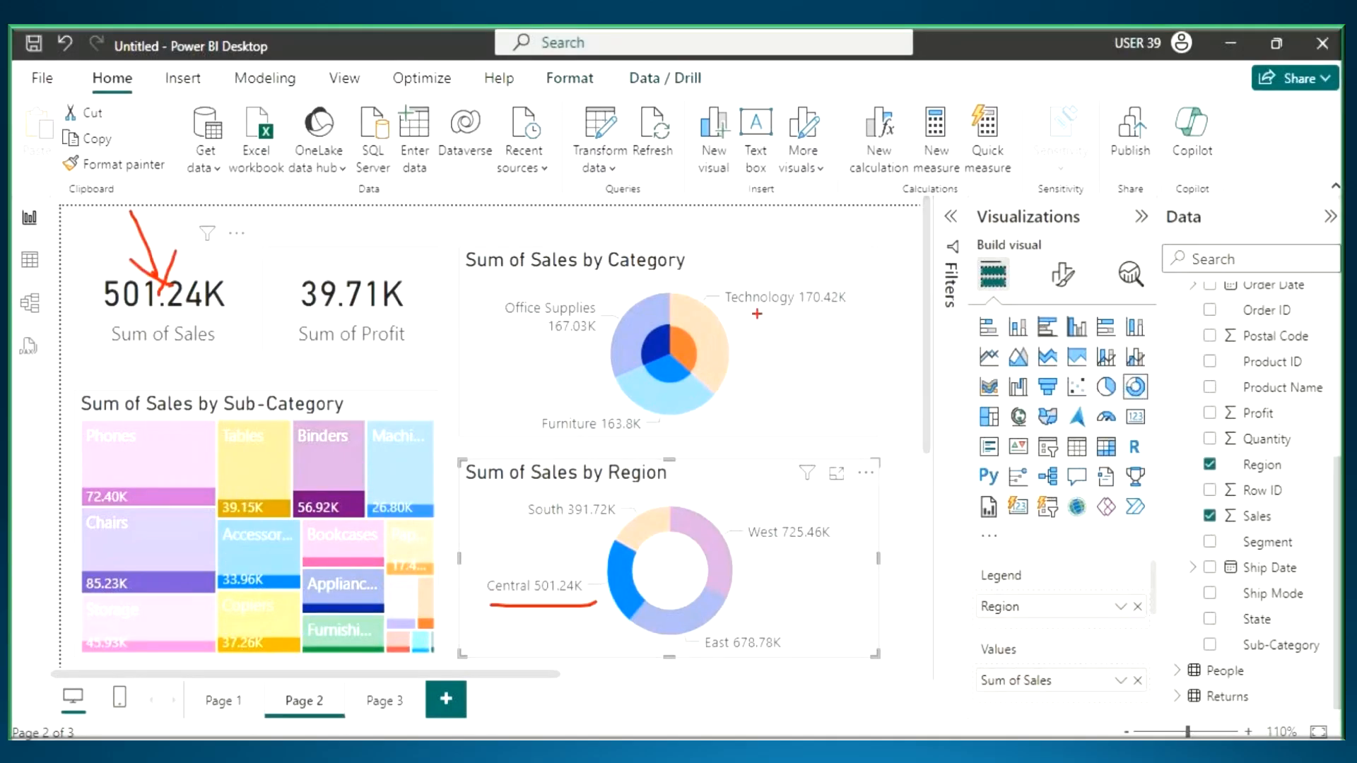
left_click_drag(736, 311, 826, 308)
key("Escape")
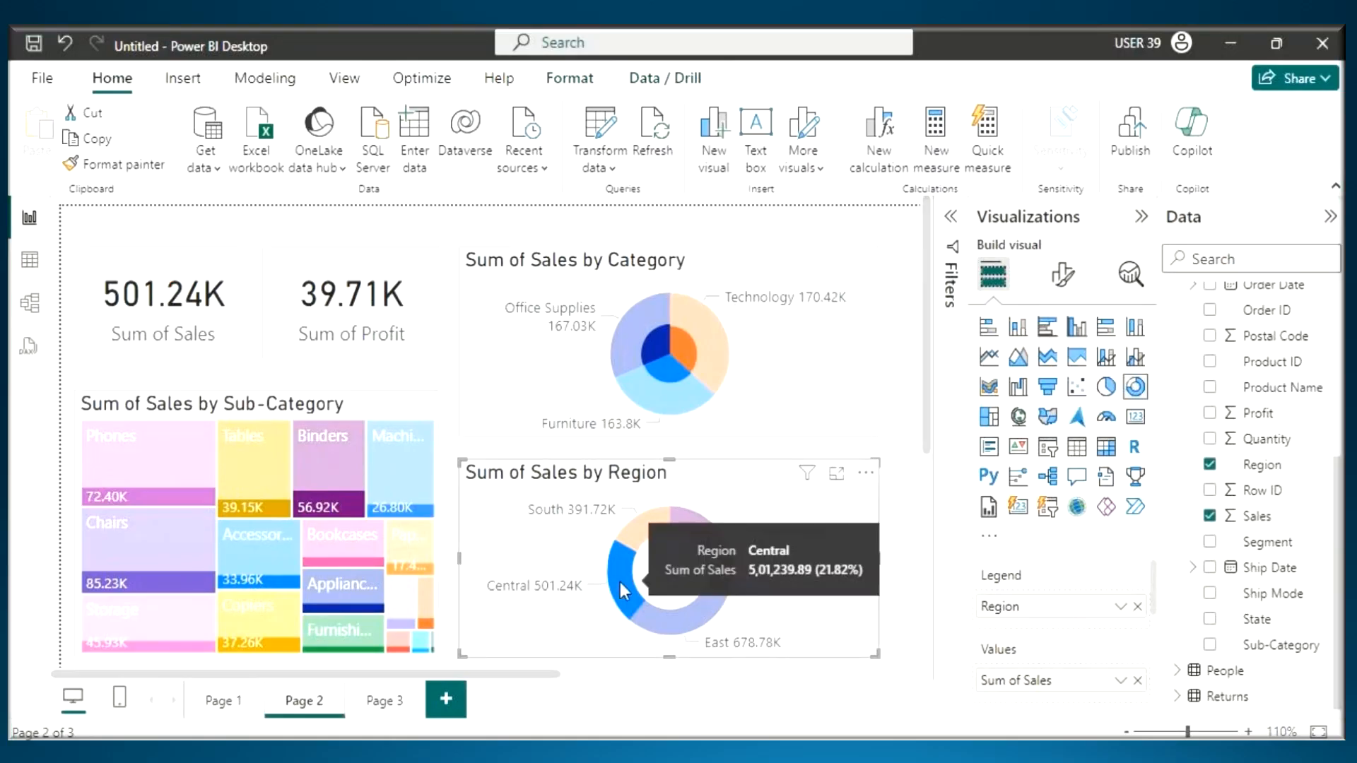
- Add Technology from the Category pie to the Central selection and view the filters affecting the Sum of Sales card
left_click(685, 360)
mouse_move(208, 238)
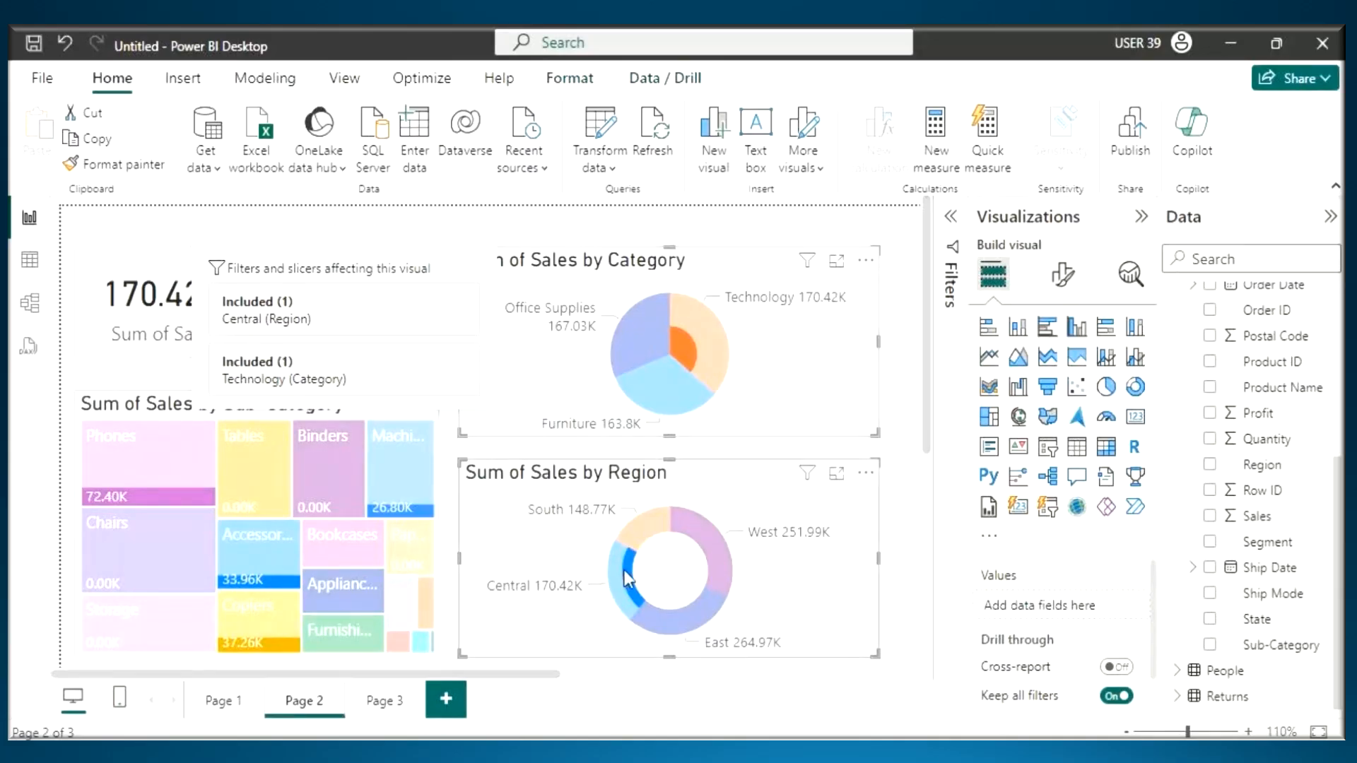
- Switch back to the Power View notes in Notepad and highlight "Visual Interactions" at the end of the note
key("alt+Tab")
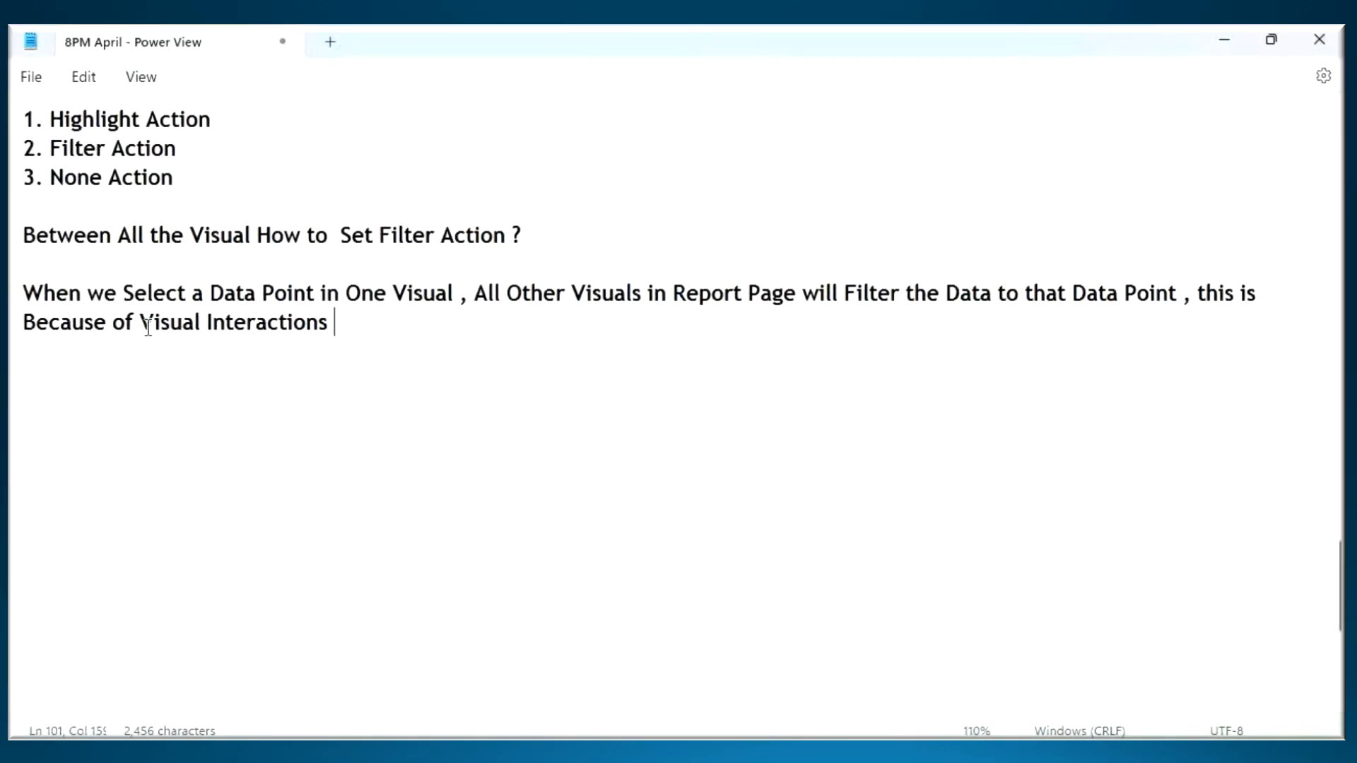
left_click_drag(140, 323, 404, 393)
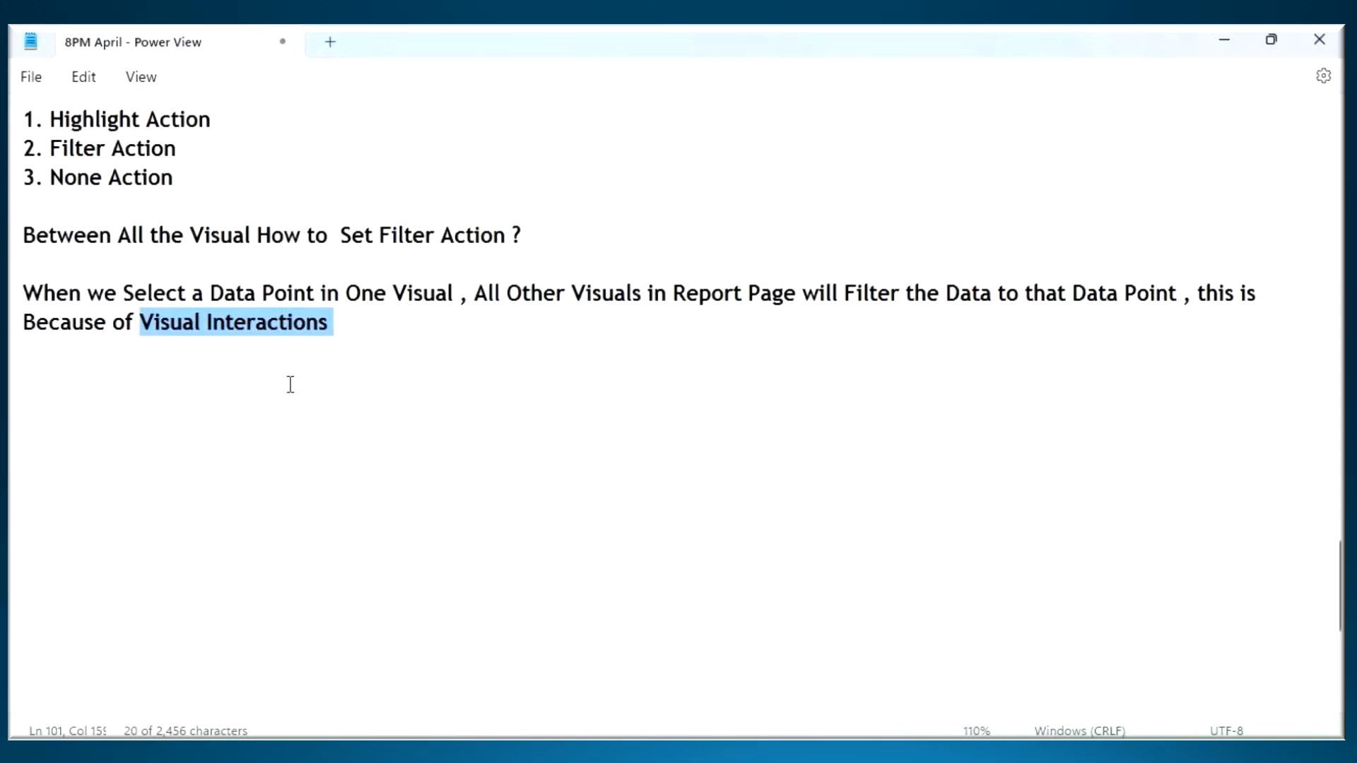
- Annotate the notes by underlining "Visual Interactions" and drawing an arrow from it to a handwritten "filter", and clear the markup
key("ctrl+2")
mouse_move(306, 350)
left_mouse_down()
mouse_move(287, 437)
mouse_move(366, 408)
mouse_move(352, 453)
left_mouse_up()
mouse_move(470, 413)
left_mouse_down()
mouse_move(488, 371)
mouse_move(447, 460)
left_mouse_up()
mouse_move(436, 437)
left_mouse_down()
mouse_move(466, 426)
mouse_move(482, 449)
left_mouse_up()
left_click_drag(487, 417, 489, 424)
mouse_move(510, 392)
left_mouse_down()
mouse_move(507, 452)
mouse_move(533, 433)
mouse_move(604, 423)
mouse_move(620, 376)
left_mouse_up()
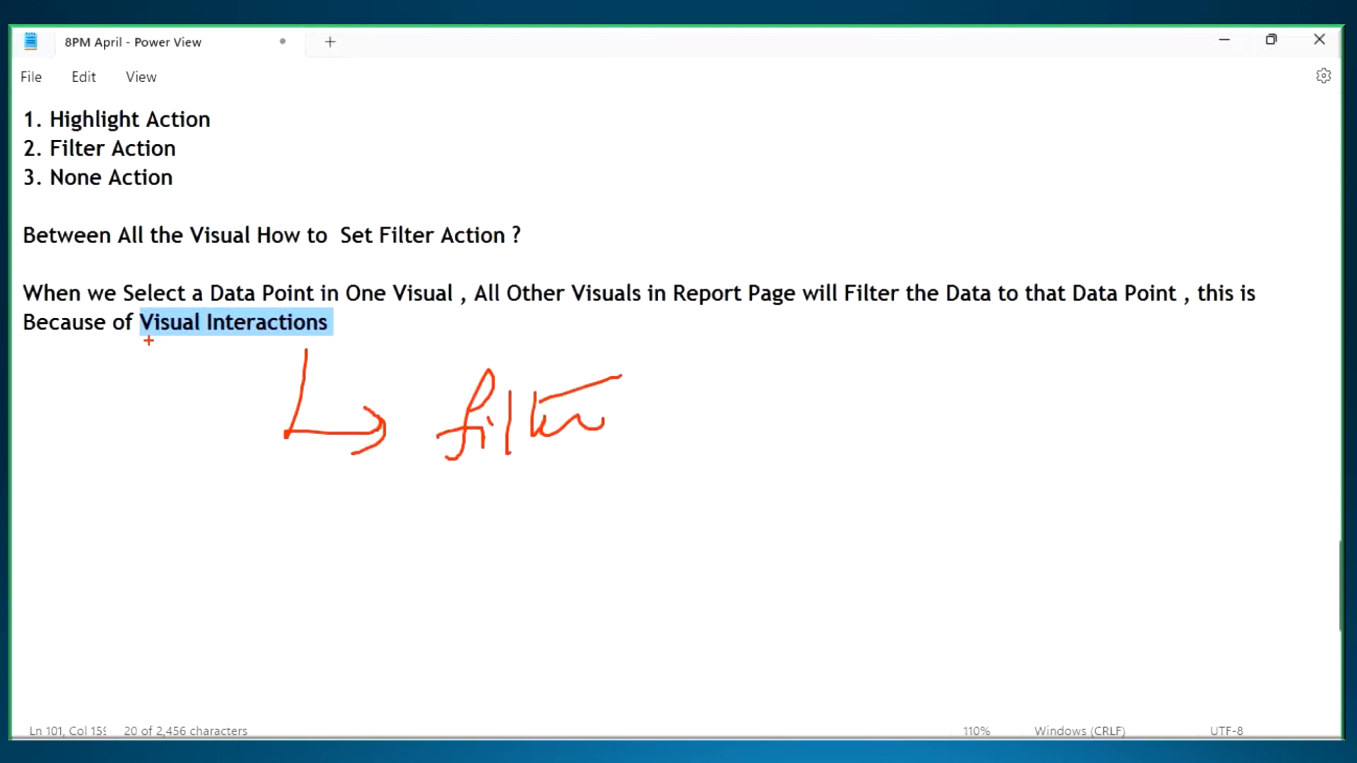
left_click_drag(147, 340, 210, 340)
left_click_drag(239, 340, 365, 338)
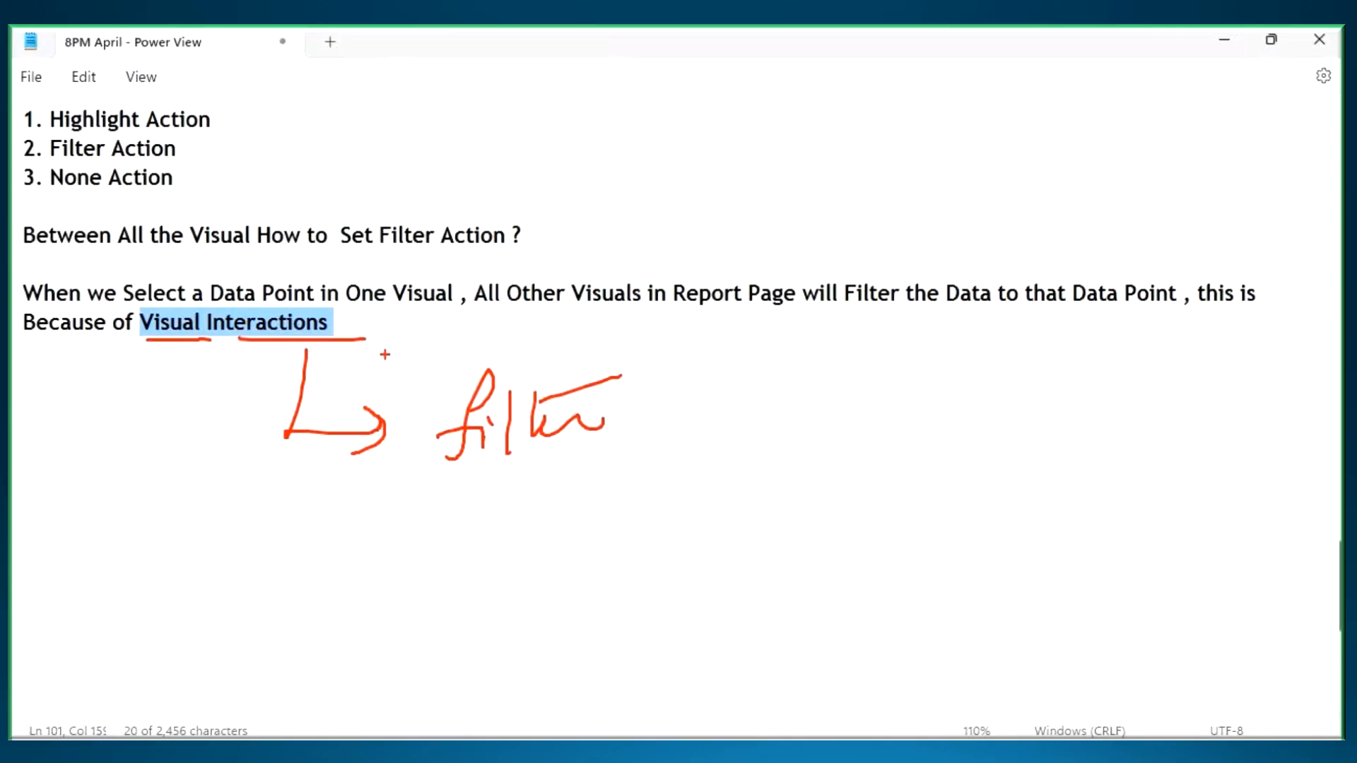
key("Escape")
- Switch to the Power BI report, select the Sum of Sales card on Page 2 and return to the Notepad notes
key("alt+Tab")
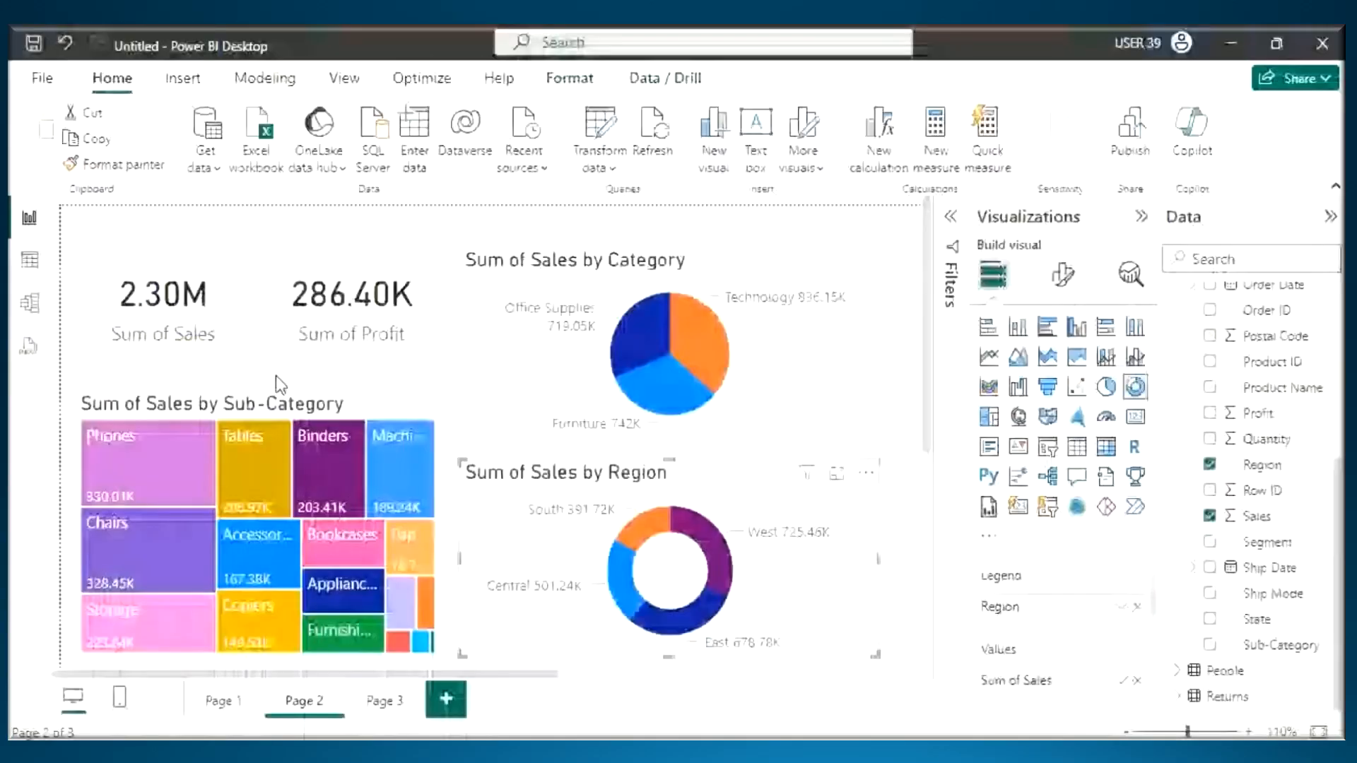
left_click(180, 334)
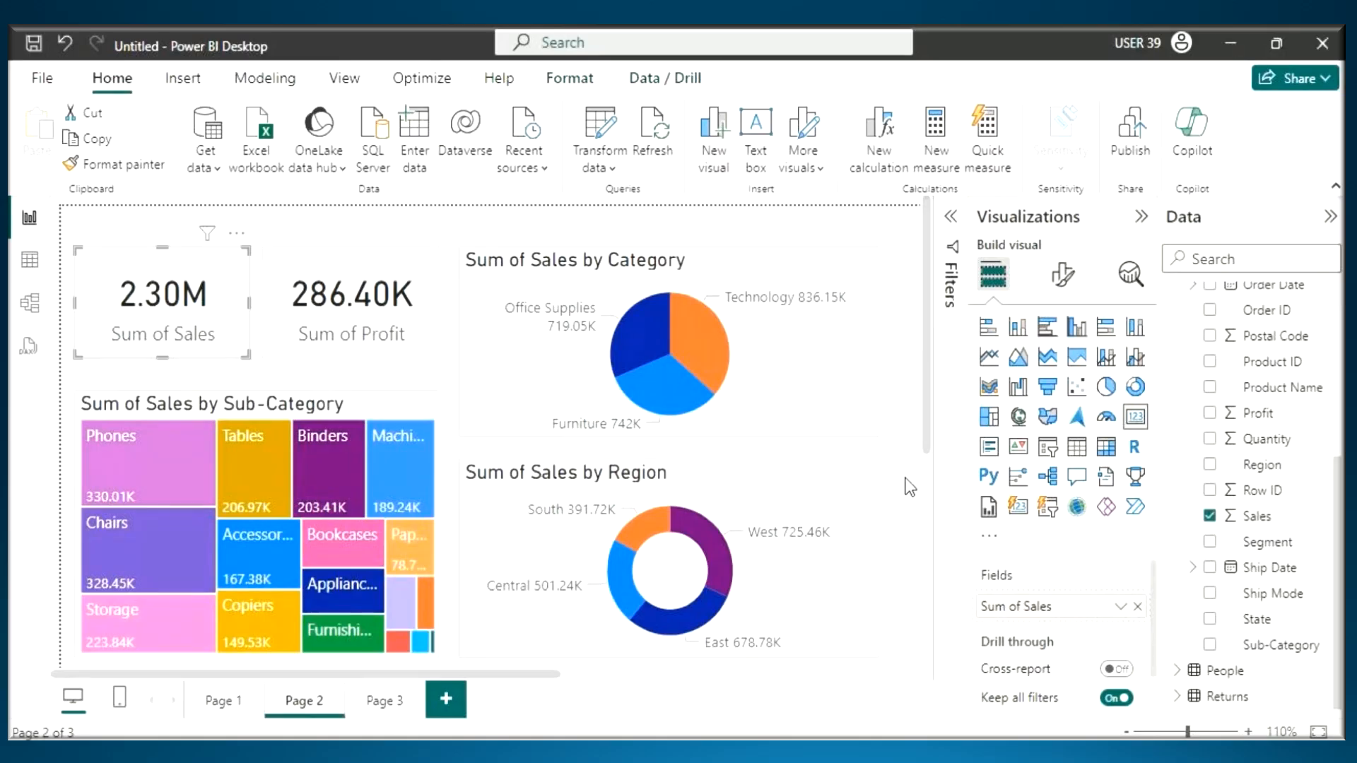
key("alt+Tab")
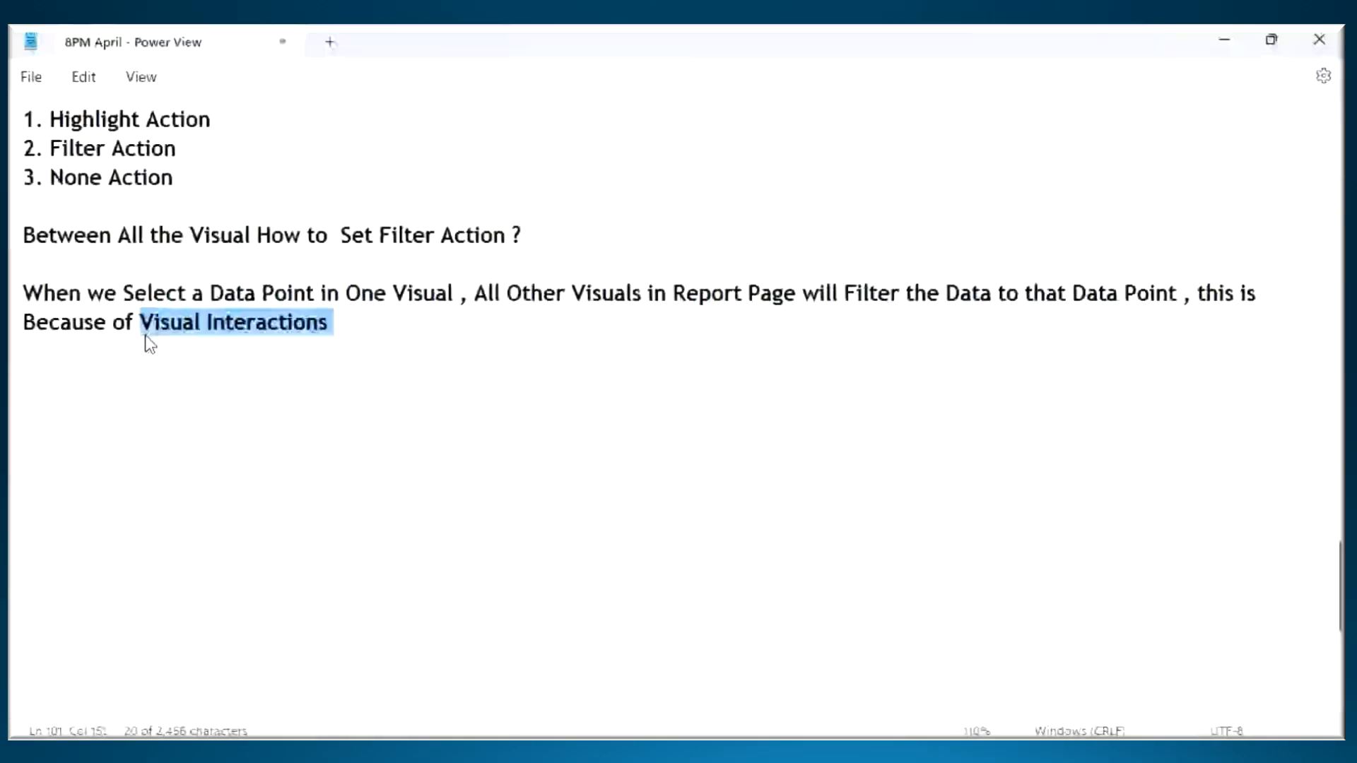
- Insert a dashed separator line below the question "Between All the Visual How to Set Filter Action ?" in the notes
left_click(68, 391)
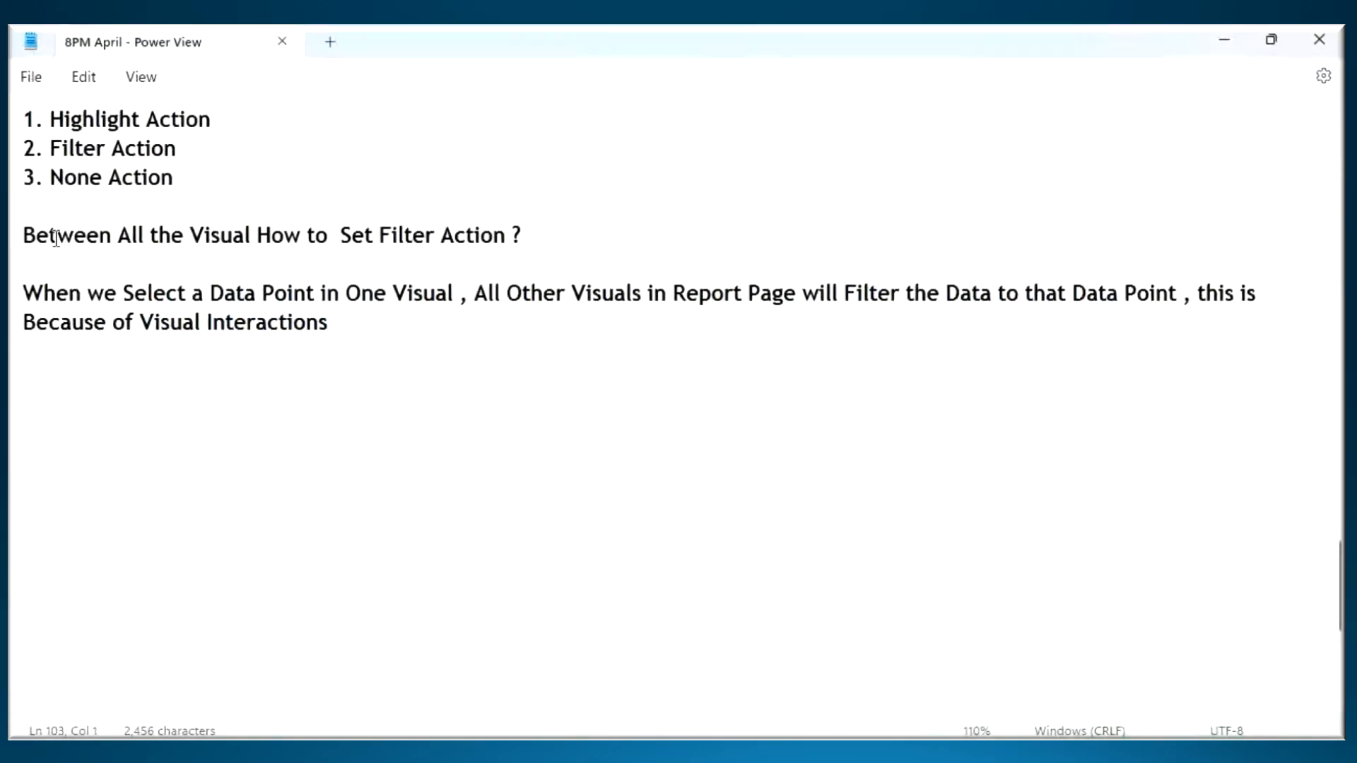
left_click_drag(58, 236, 410, 359)
scroll(290, 358, "up", 4)
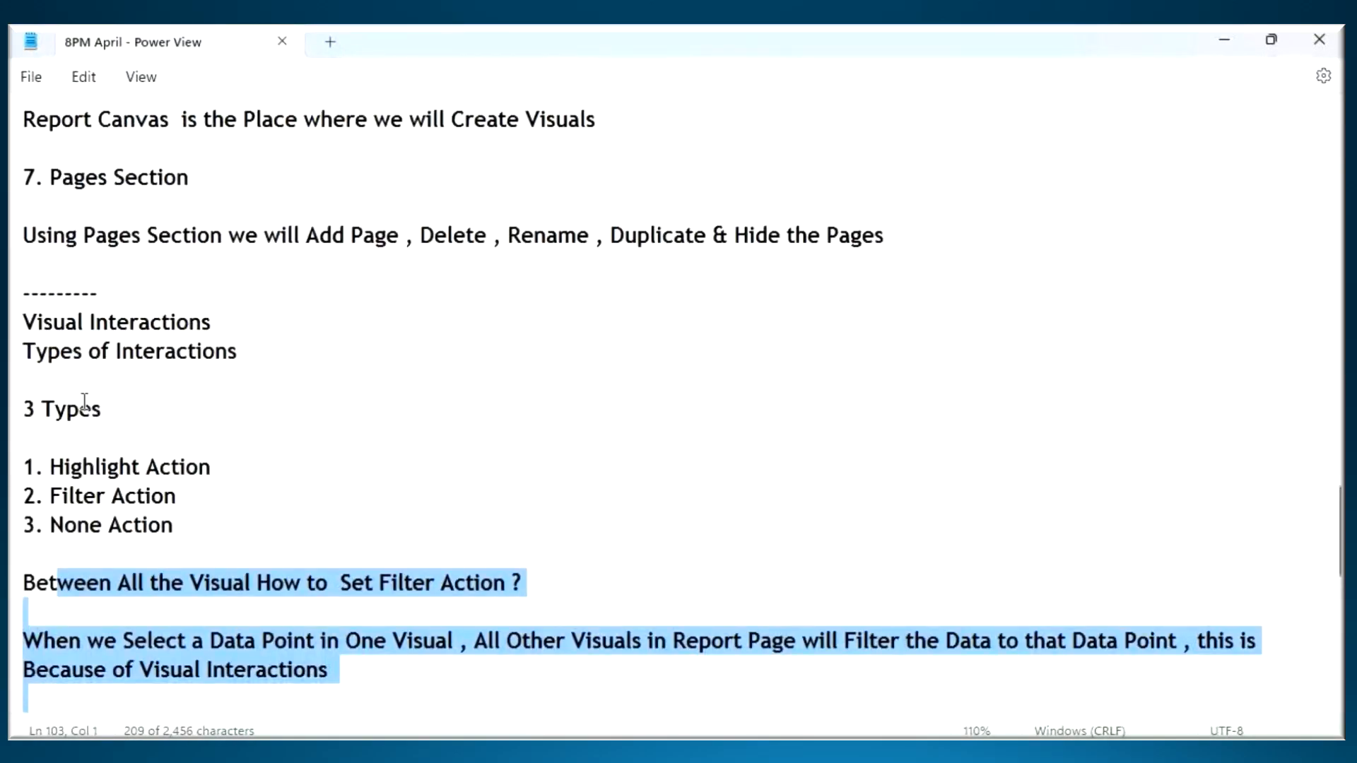
scroll(116, 463, "down", 1)
left_click(530, 501)
key("Return")
key("Return")
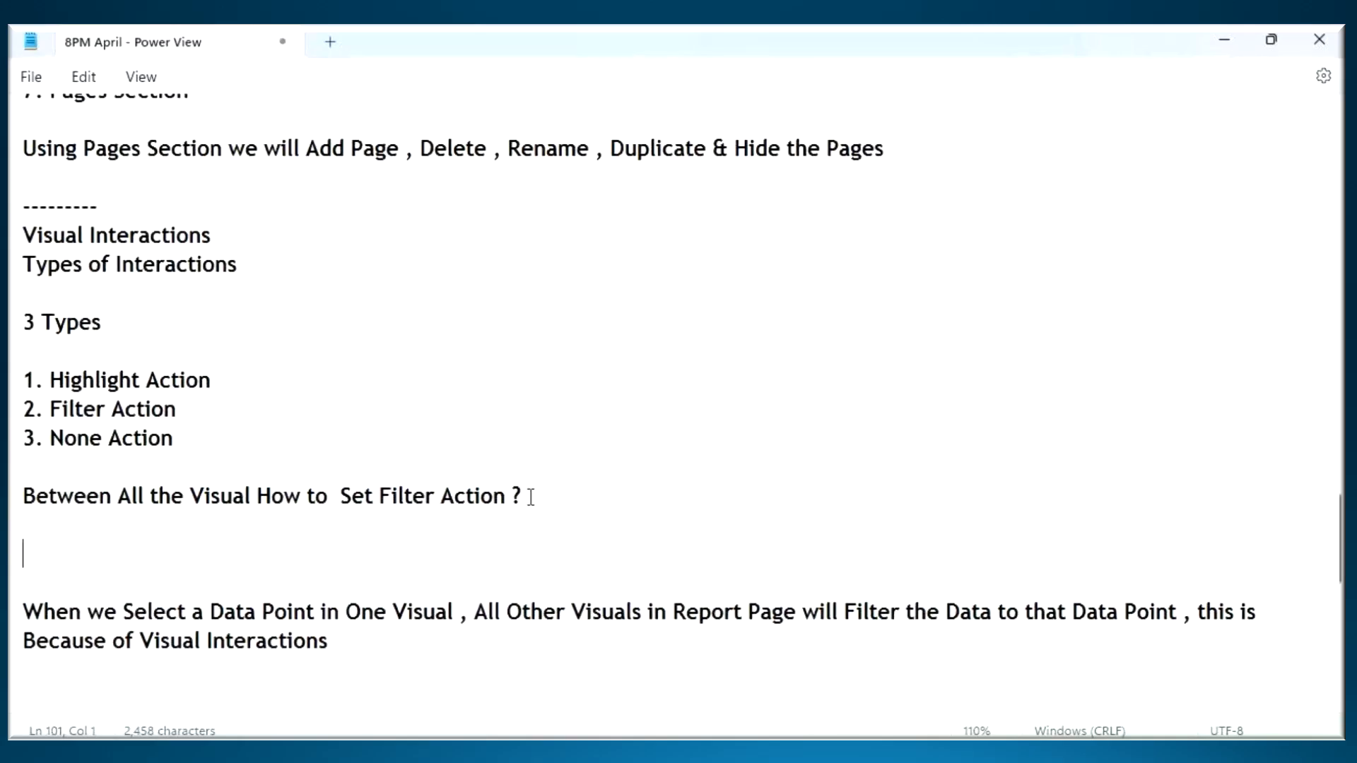
type("-----------------")
- Move the "Types of Interactions" block with its three actions below the Visual Interactions explanation, leaving one blank line between them
left_click_drag(23, 264, 202, 436)
key("ctrl+c")
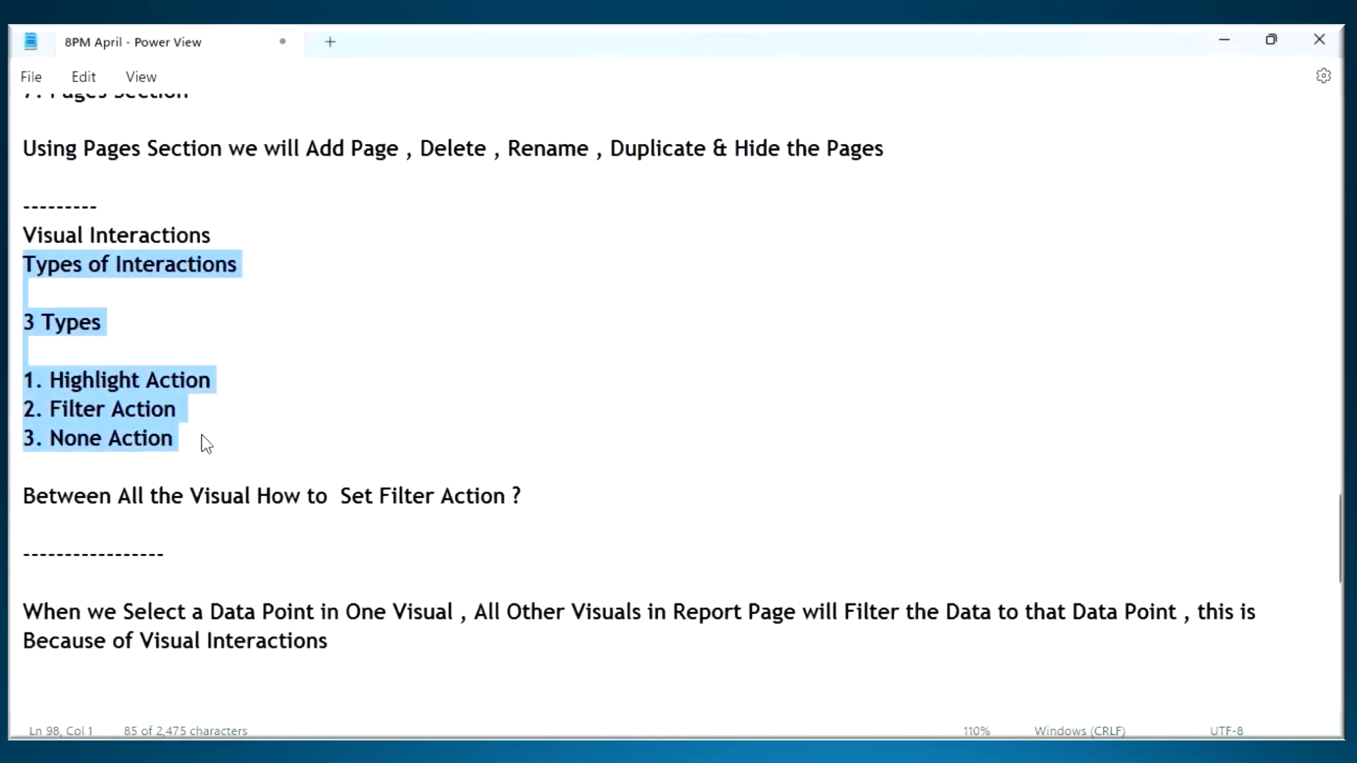
key("Delete")
scroll(193, 463, "down", 1)
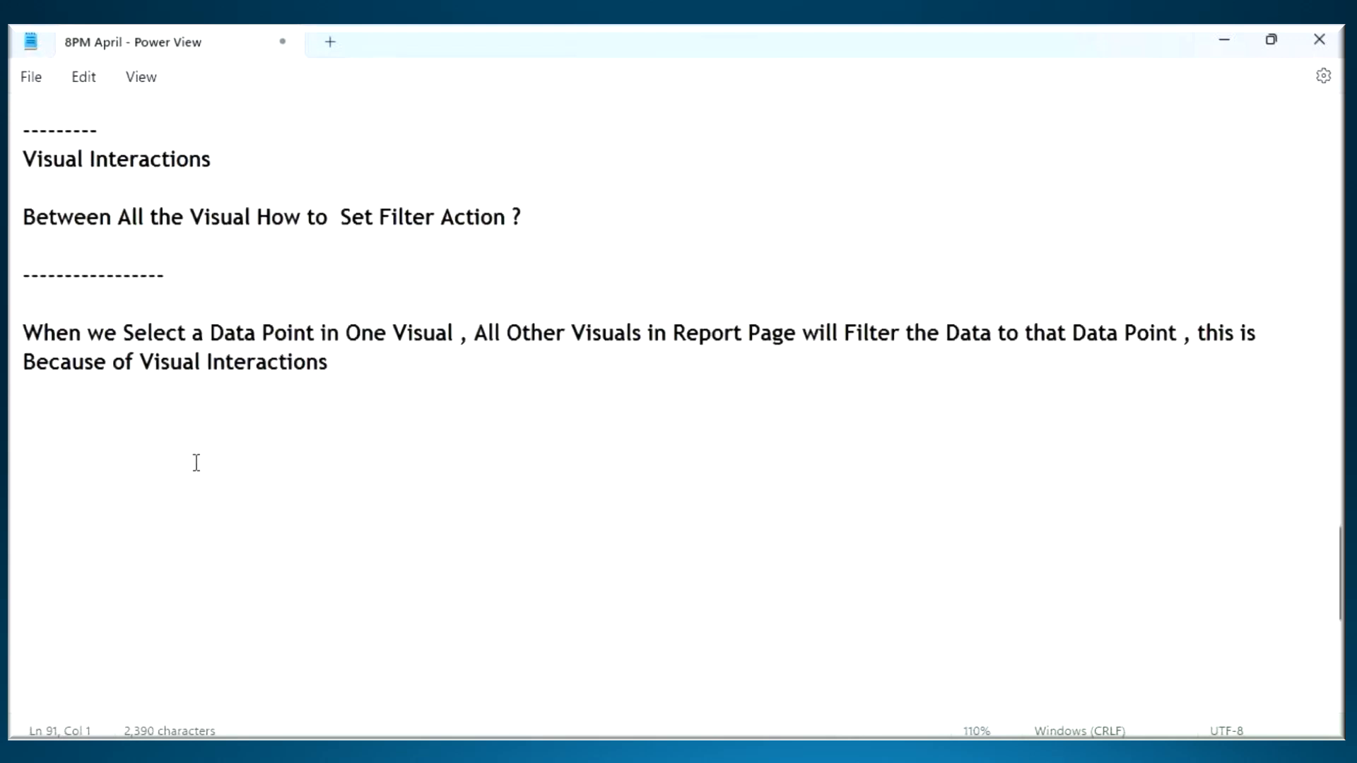
key("ctrl+v")
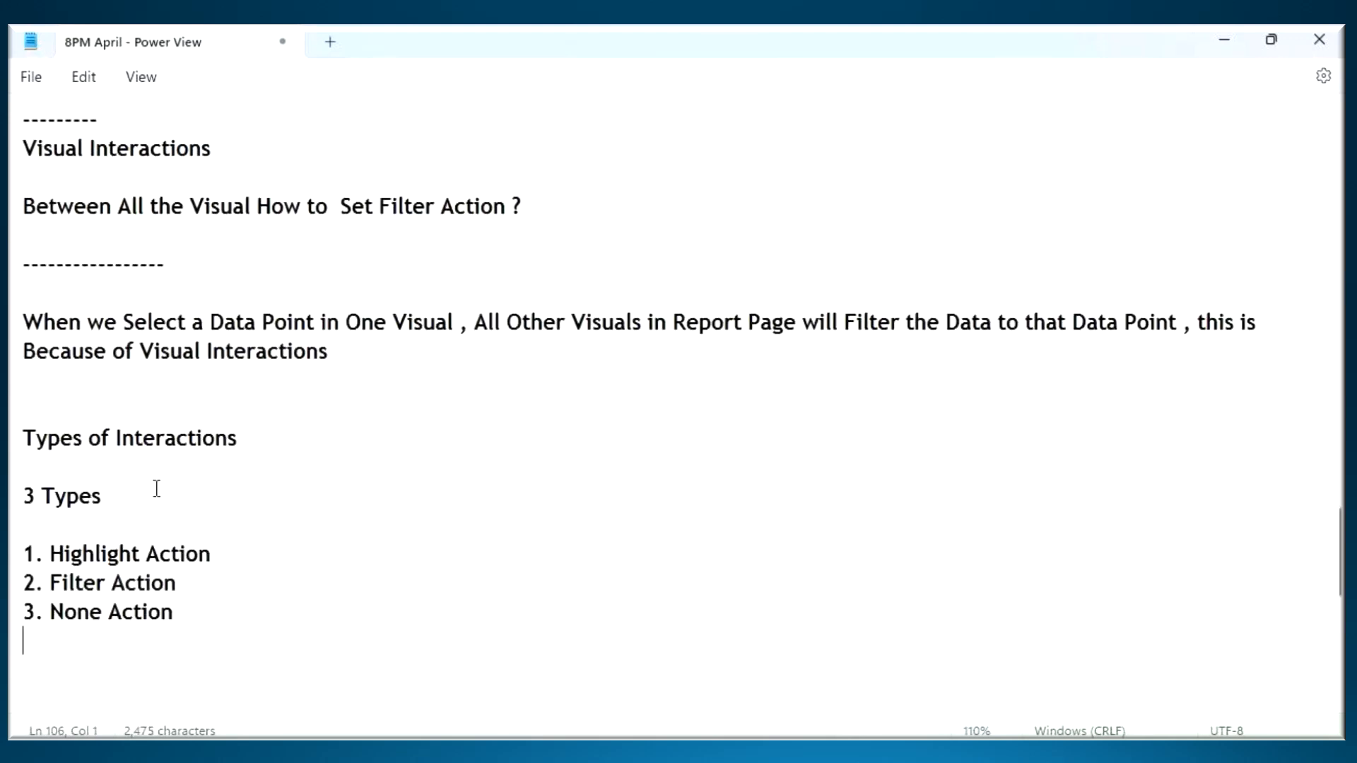
left_click(62, 417)
key("Delete")
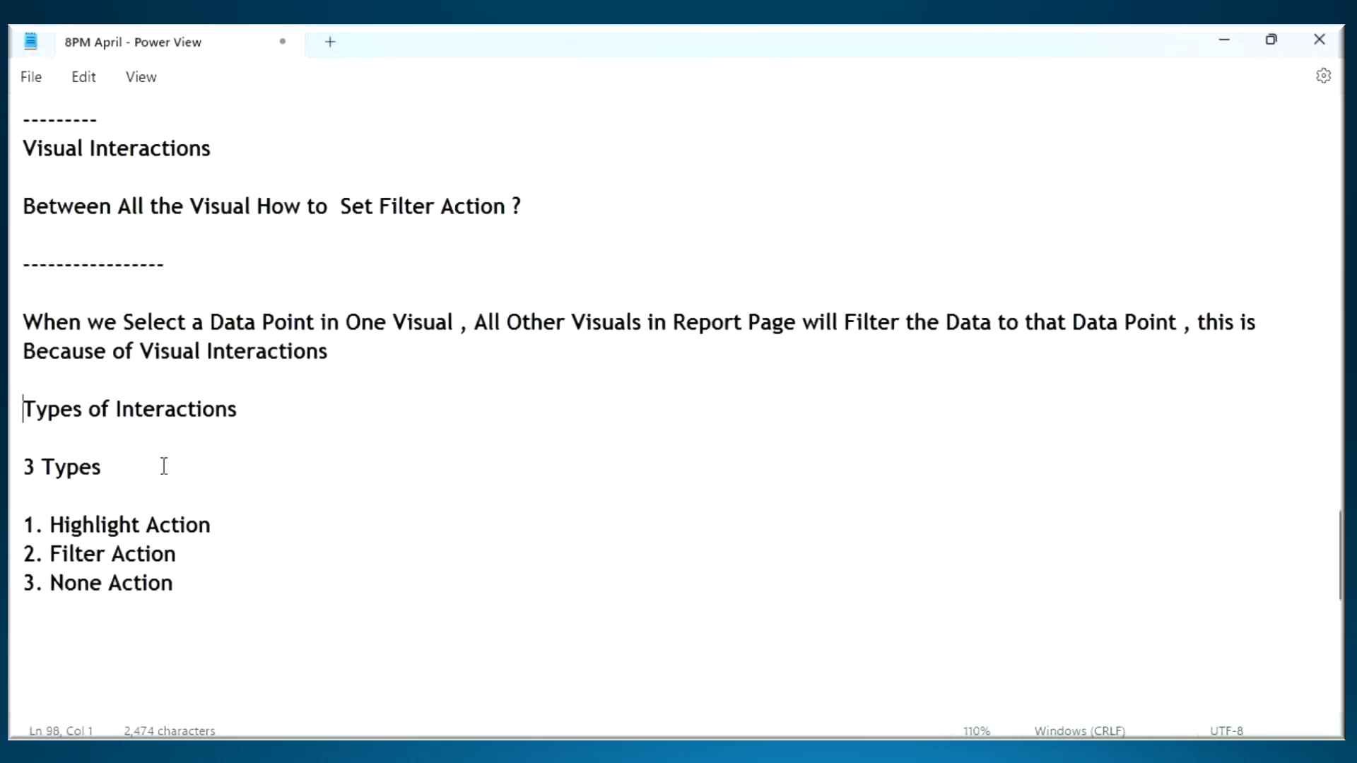
- Highlight "Highlight Action", "Filter Action" and "None Action" one after another in the list of interaction types
left_click_drag(45, 524, 231, 527)
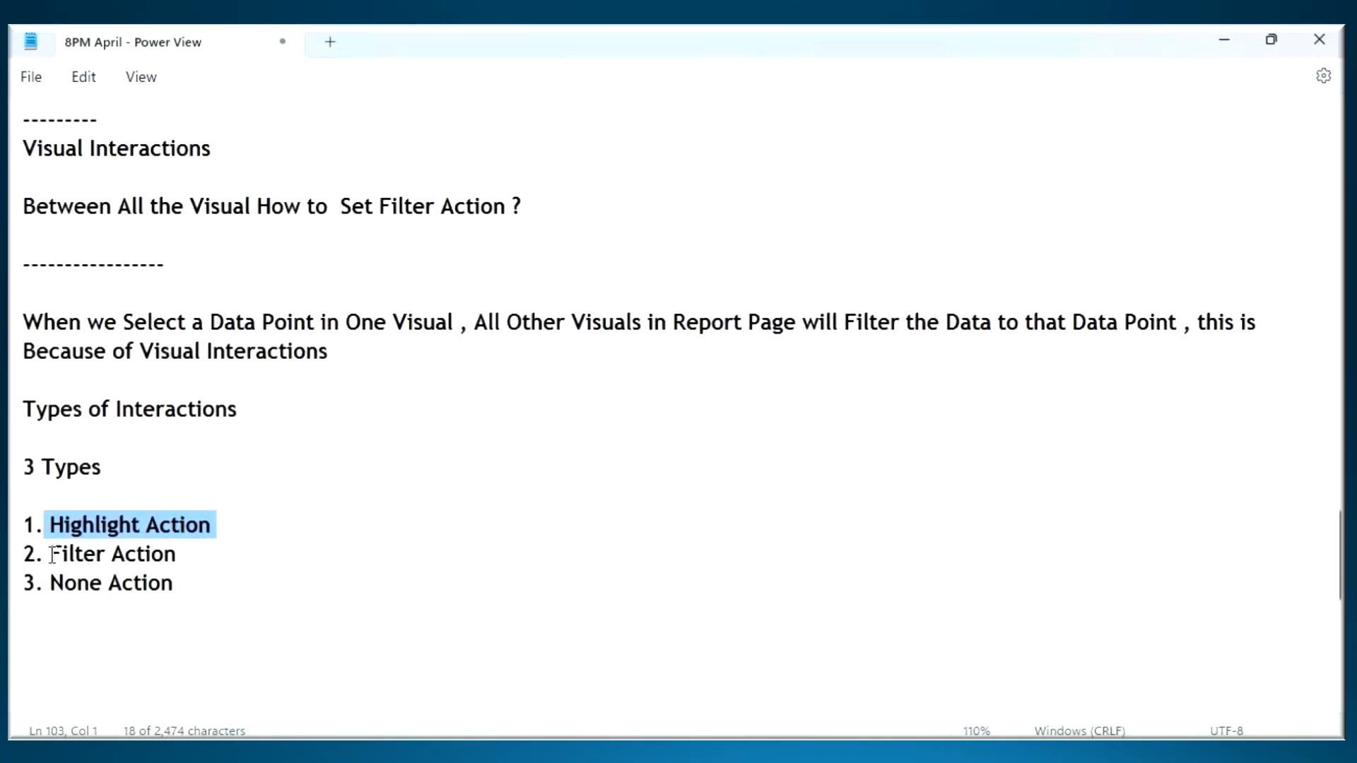
left_click_drag(50, 555, 200, 551)
left_click_drag(49, 581, 257, 589)
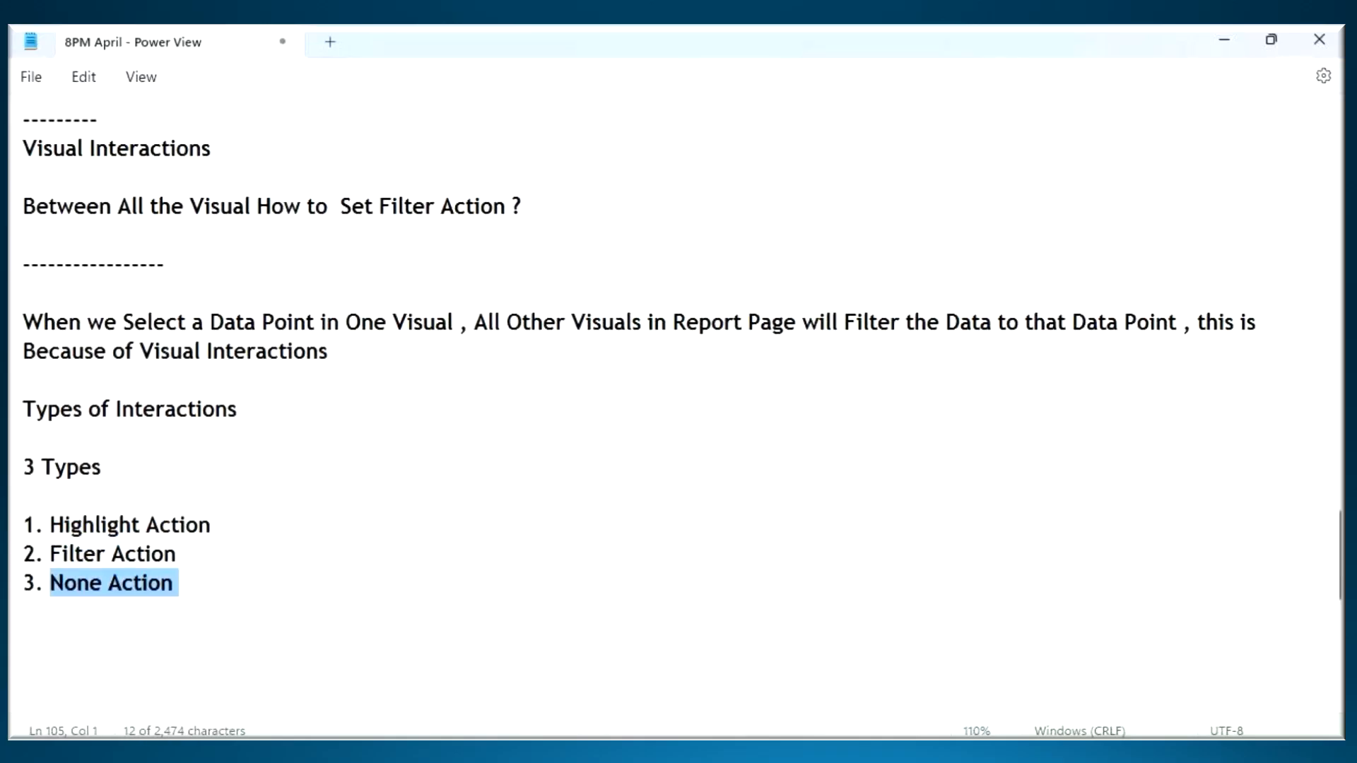
mouse_move(905, 757)
- Add a "------" separator below the three types and write "Power BI will Give First Priority to Highlight Action", reusing the action name from the list
left_click_drag(45, 524, 218, 532)
key("ctrl+c")
scroll(48, 509, "down", 2)
left_click(61, 476)
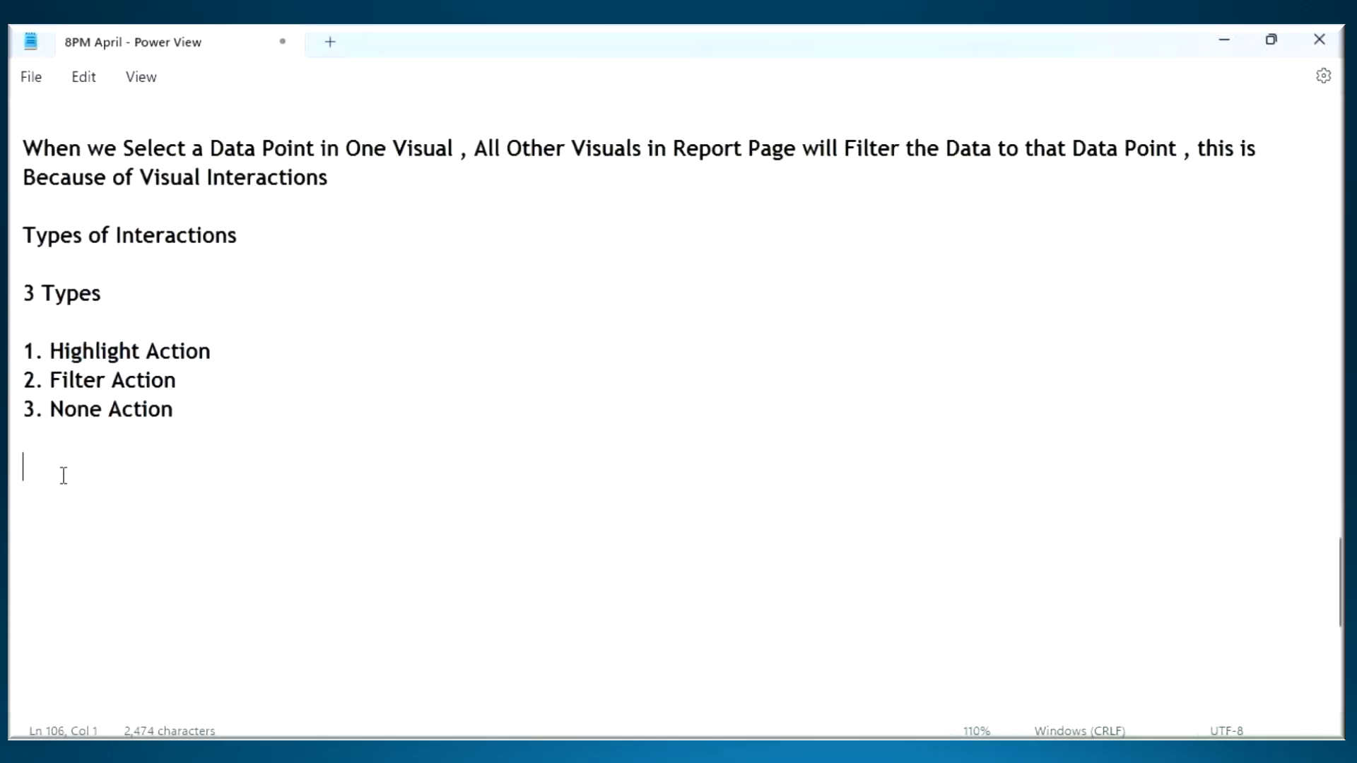
type("------")
key("Return")
type("Power BI will")
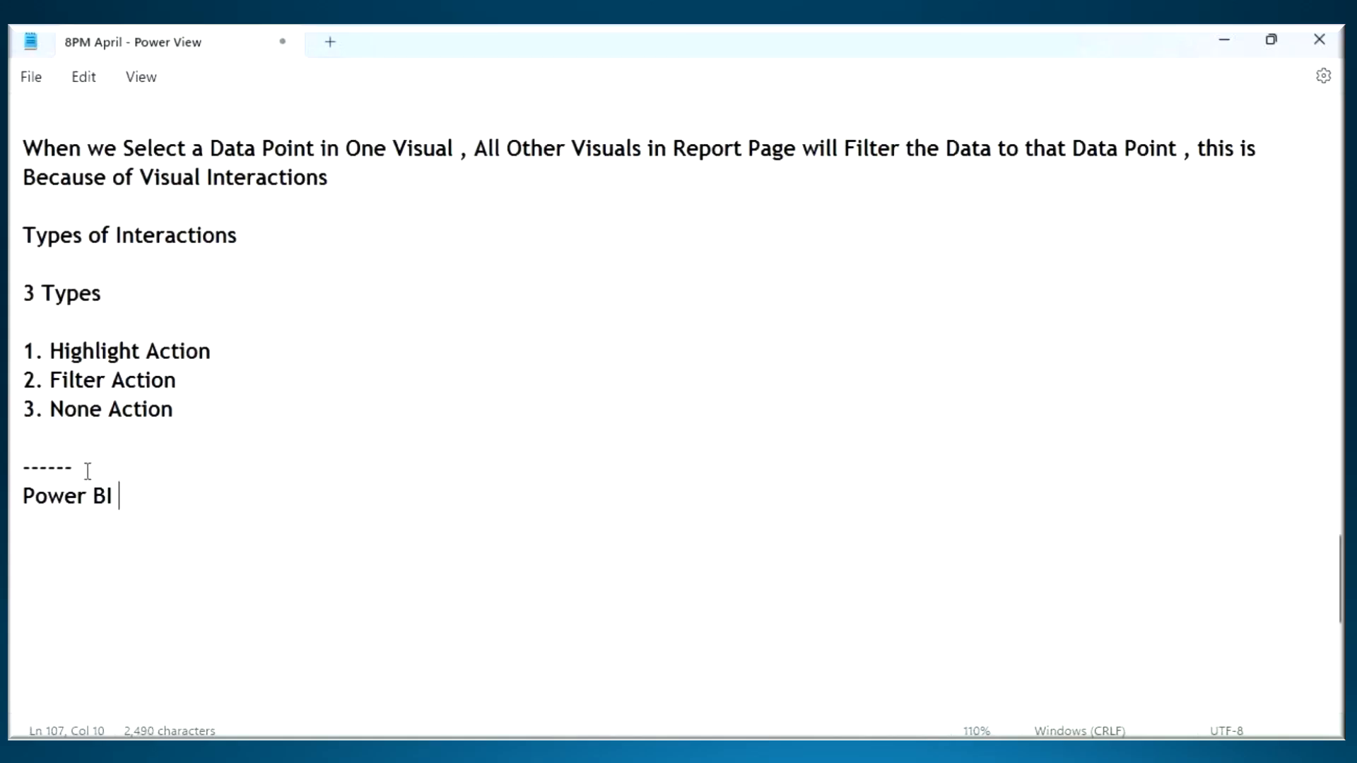
type("ive Fir")
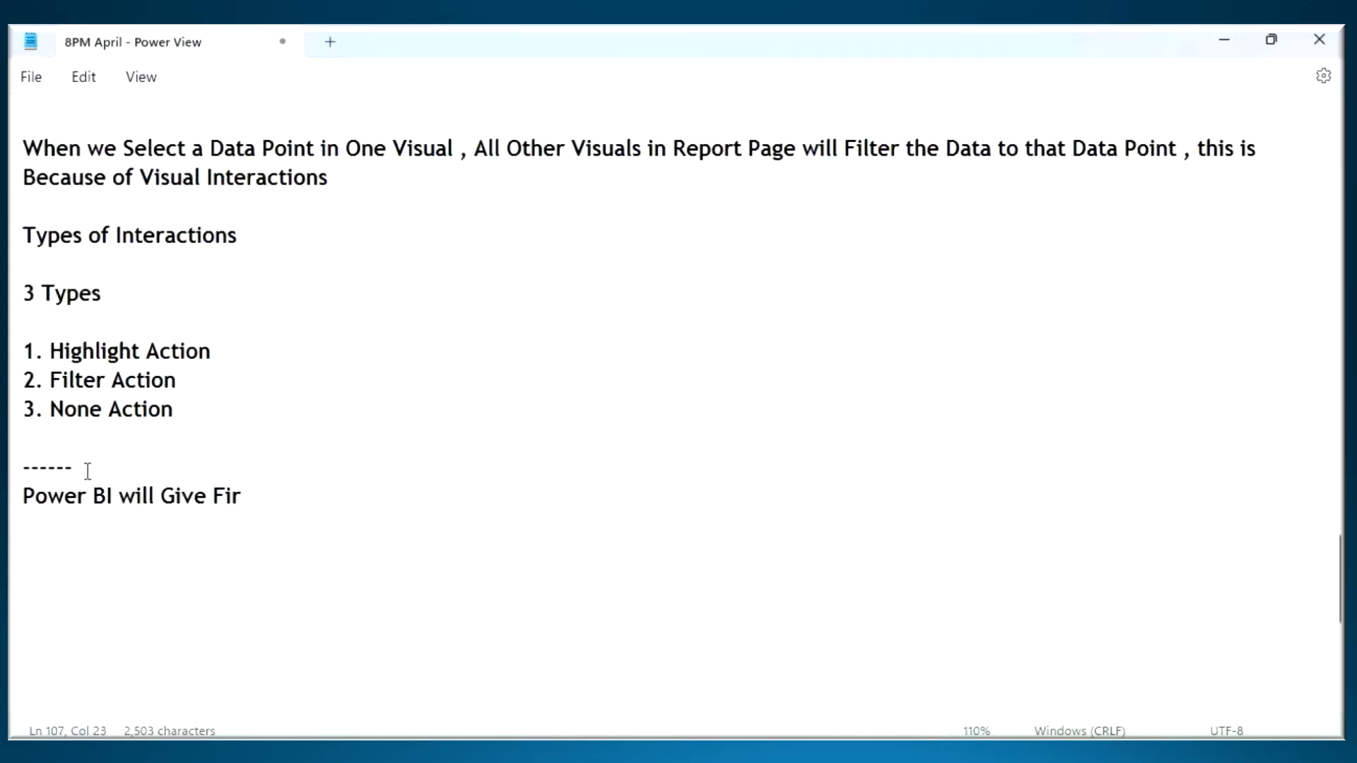
type("st Priority ")
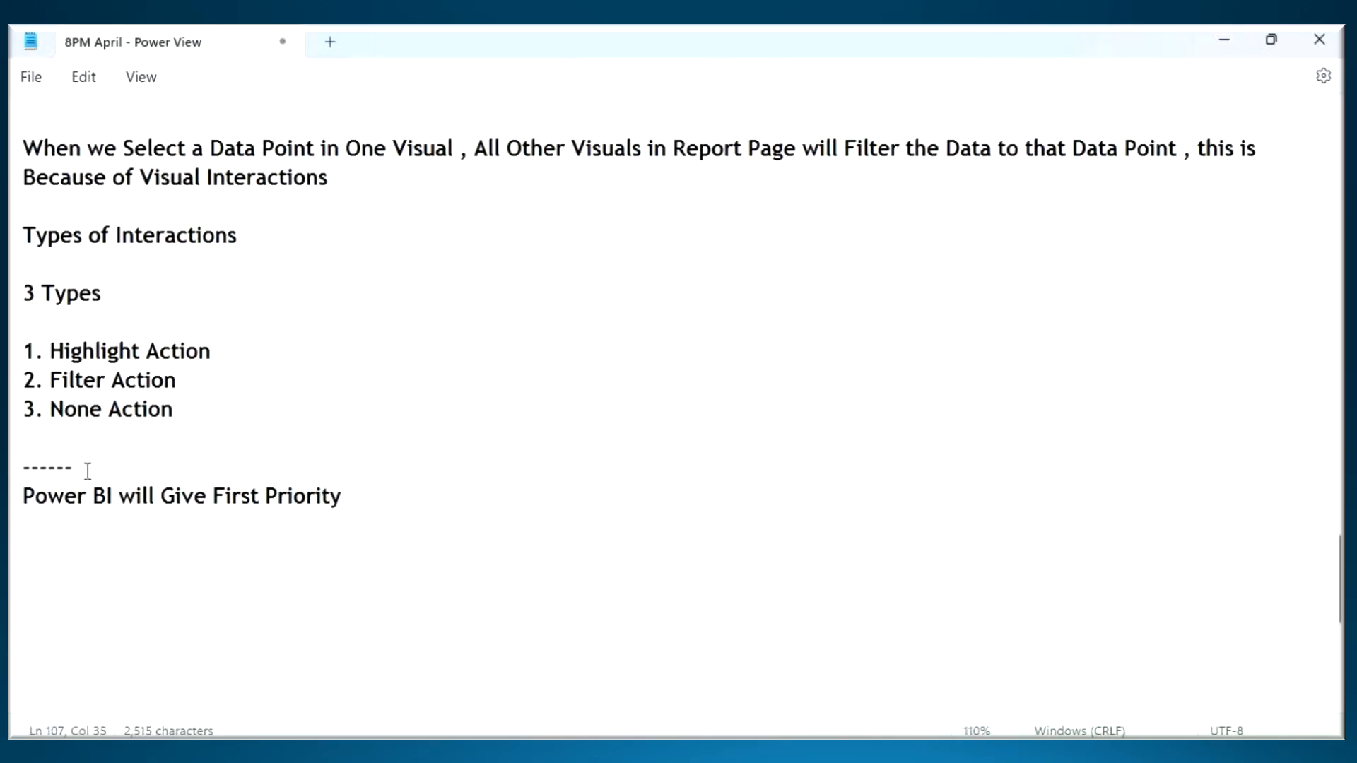
type("to")
key("ctrl+v")
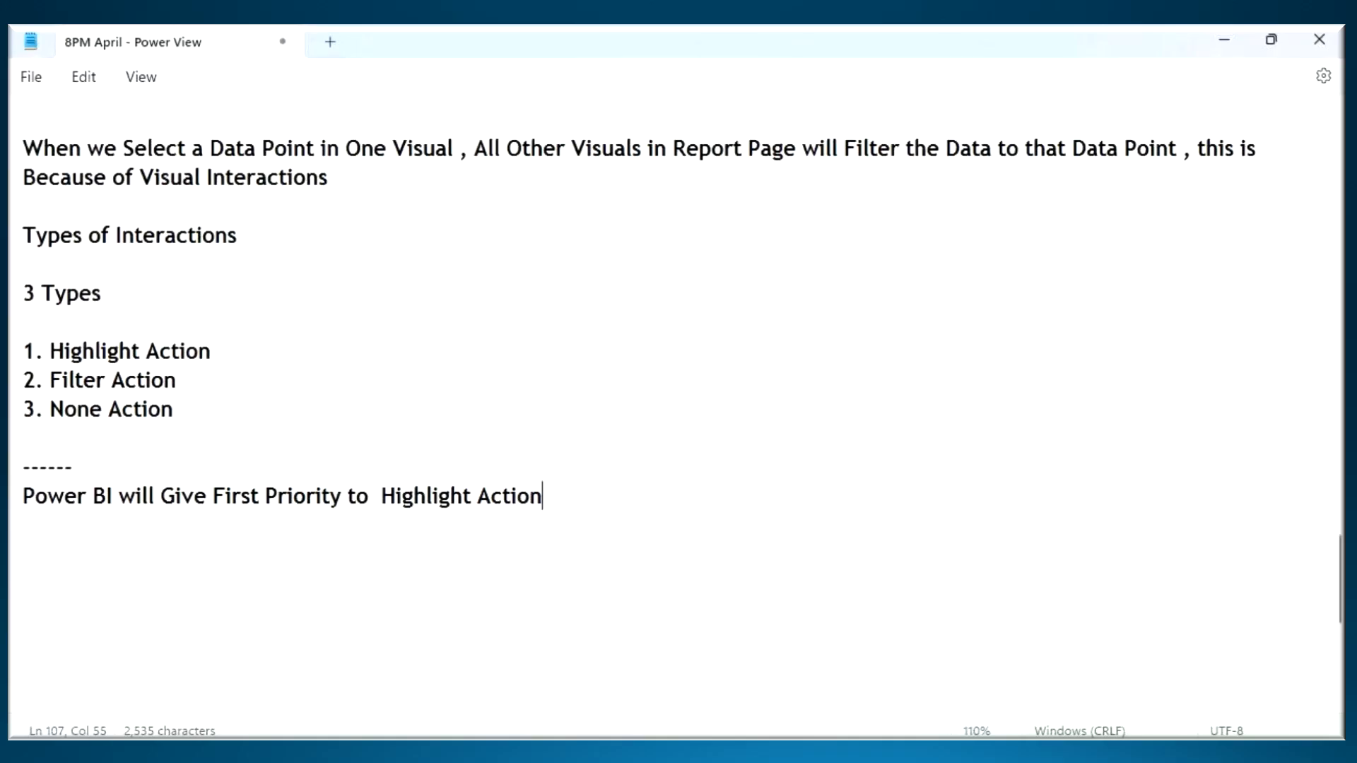
- Switch to Power BI and add a table visual showing the Category field below the cards on Page 3
key("alt+Tab")
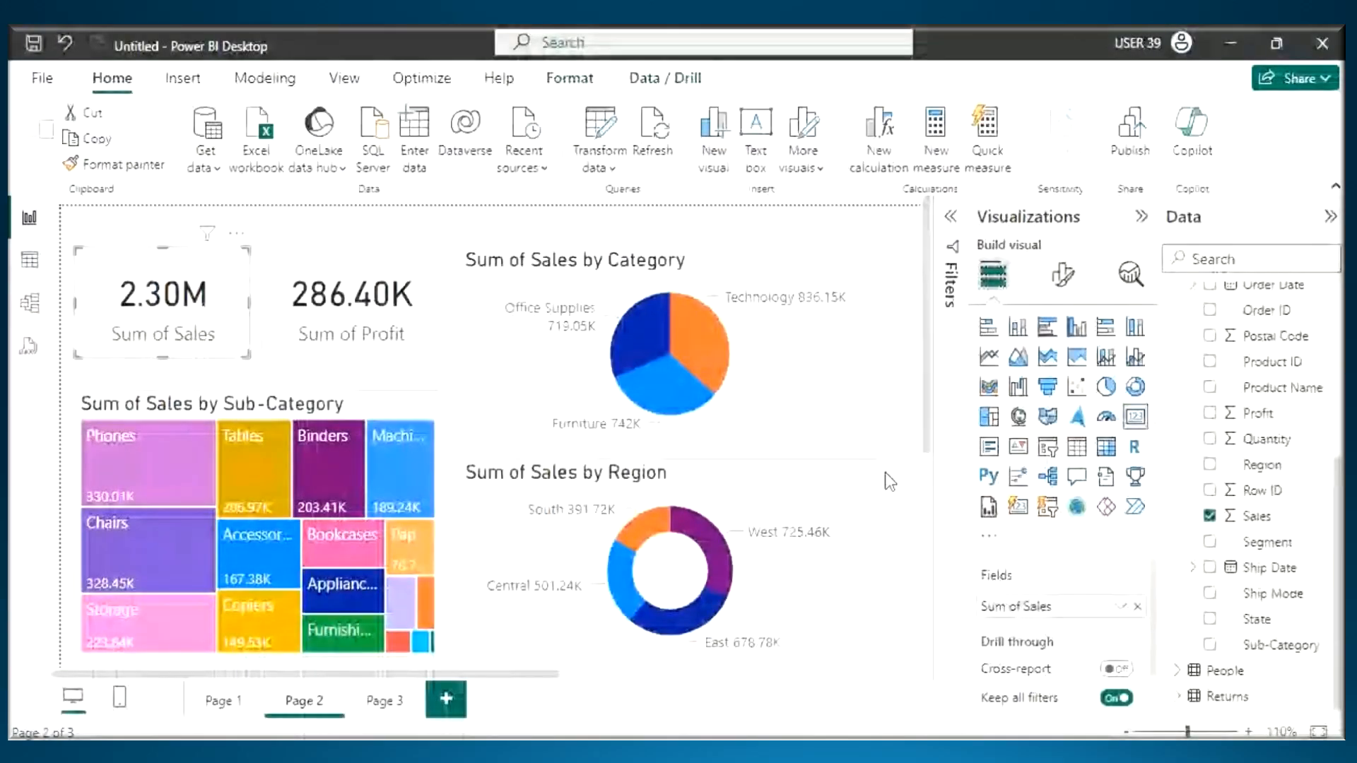
left_click(383, 702)
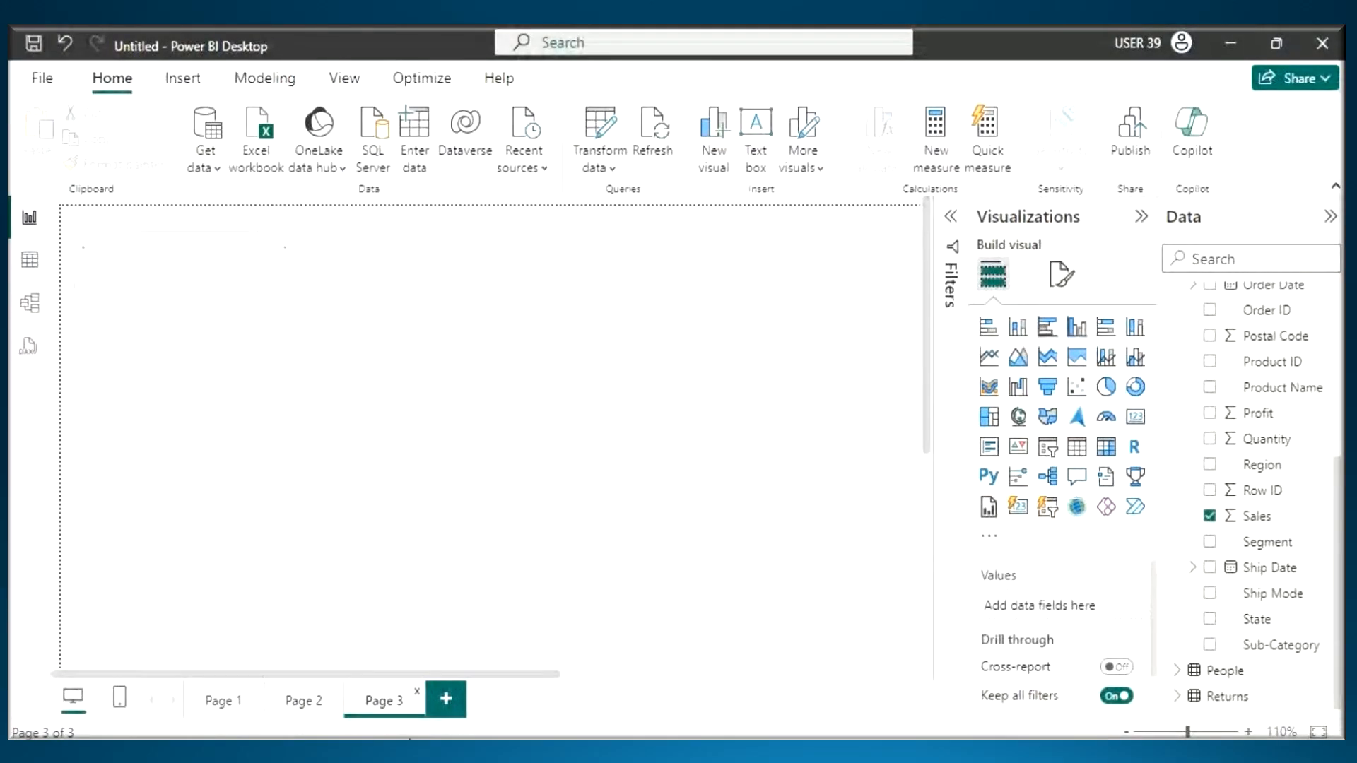
left_click(1077, 446)
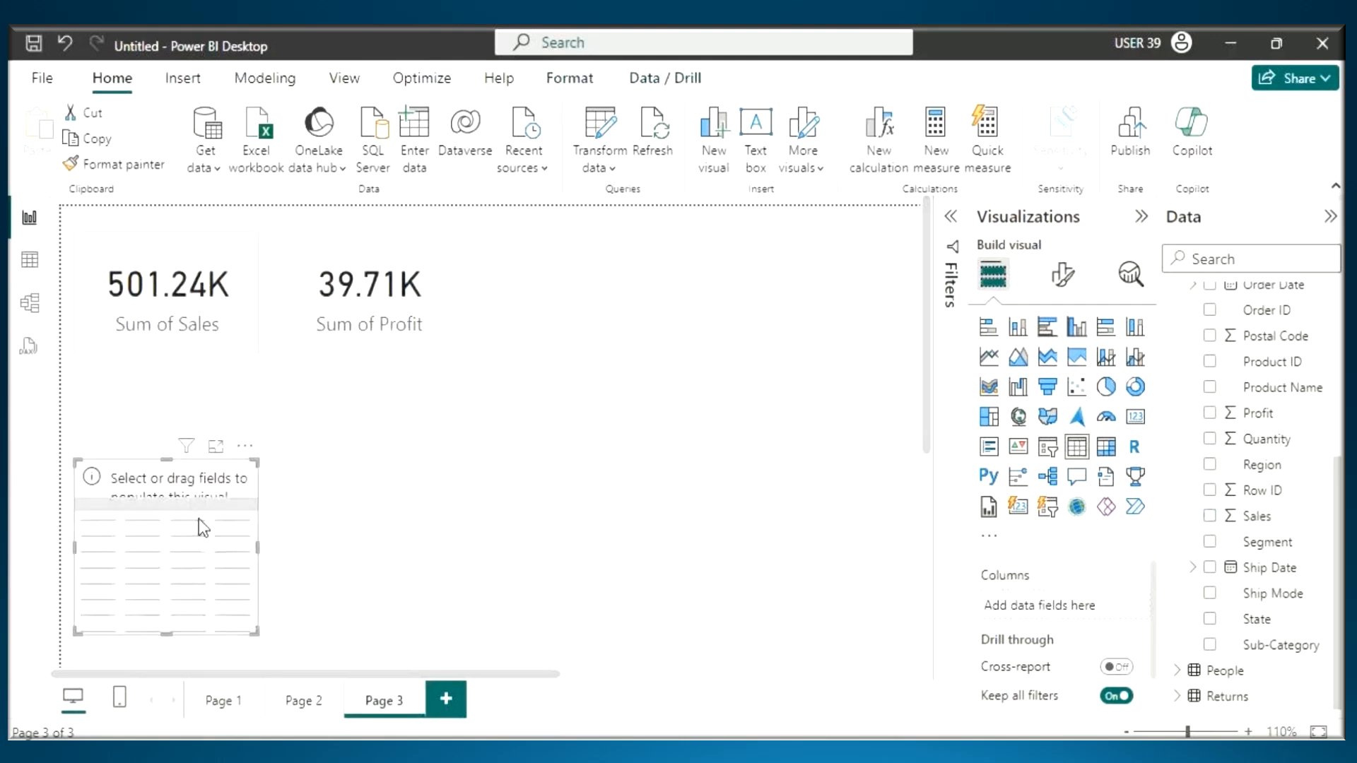
left_click_drag(198, 519, 326, 464)
scroll(1269, 381, "up", 3)
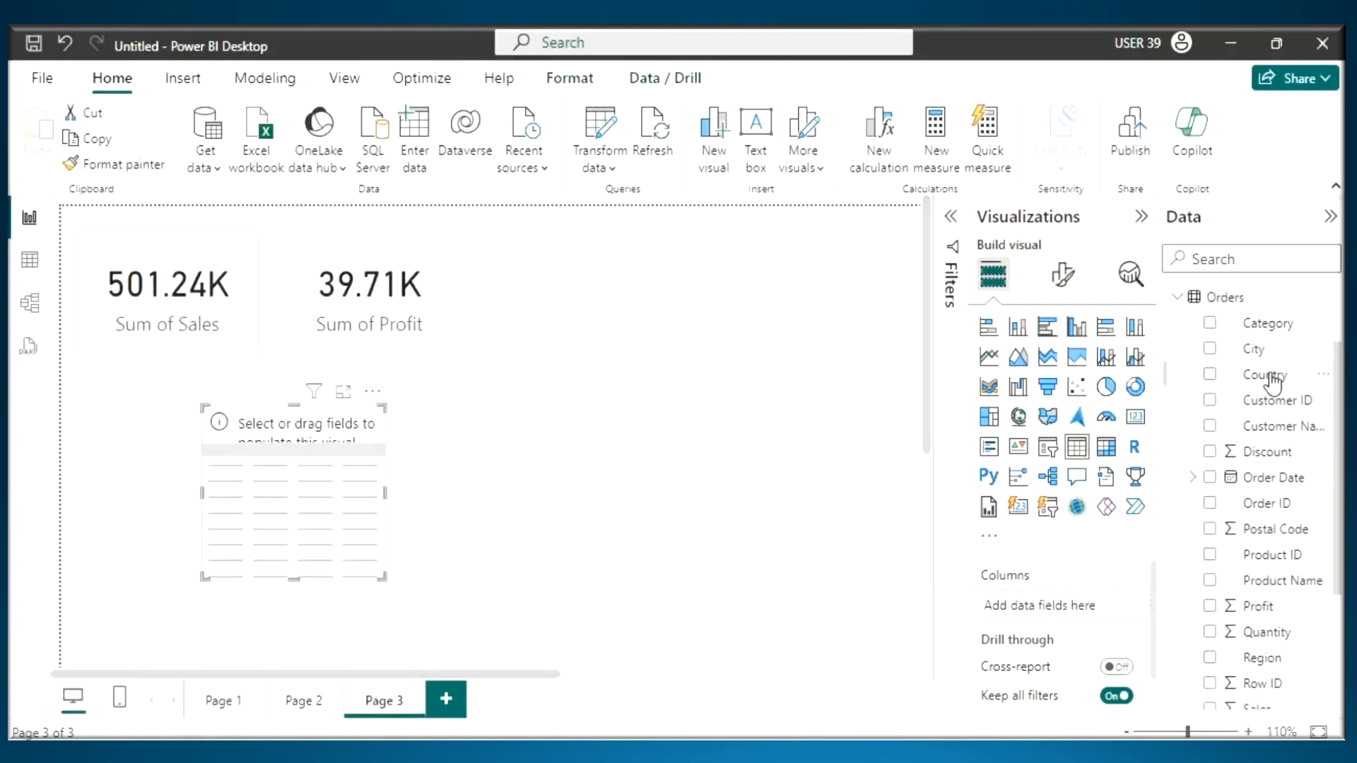
left_click_drag(1268, 323, 332, 488)
- Filter the Page 3 cards by Office Supplies from the Category table, and clear that selection
left_click(361, 466)
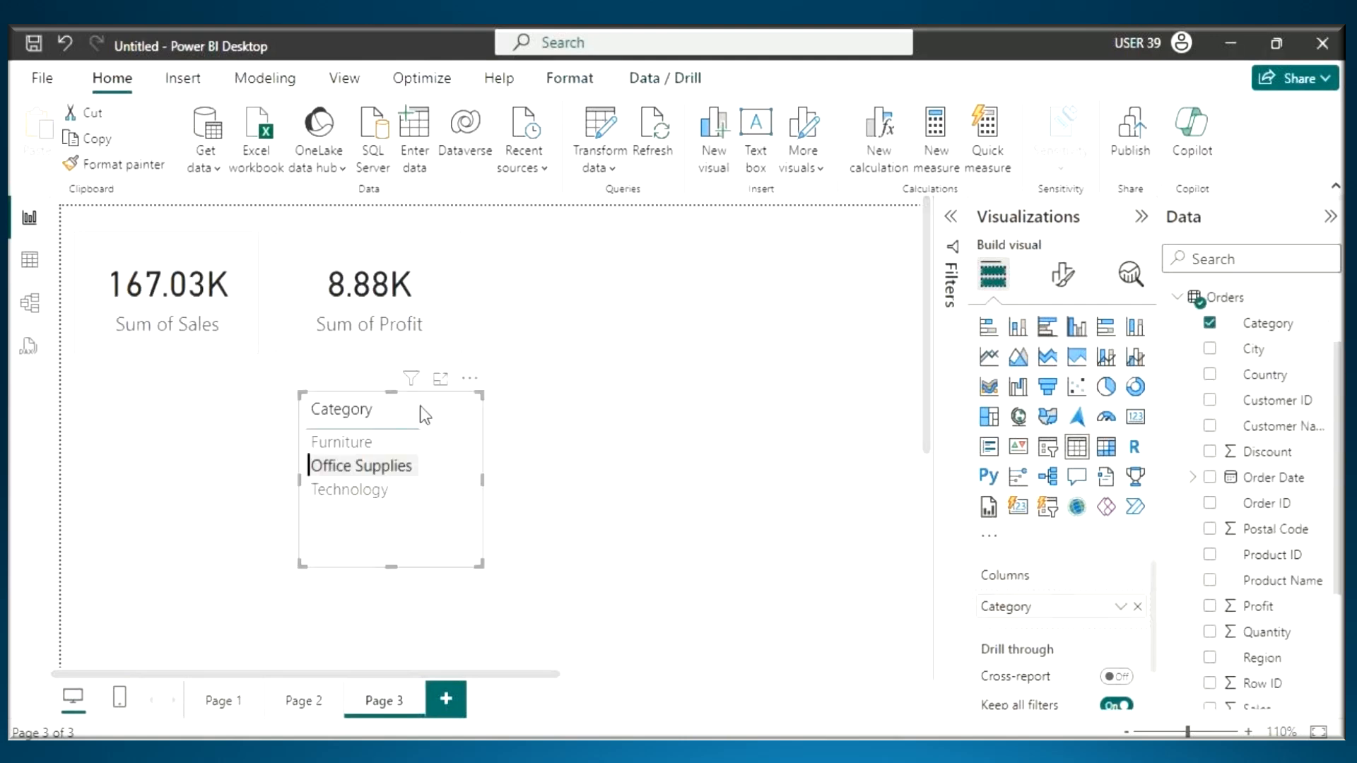
left_click(362, 468)
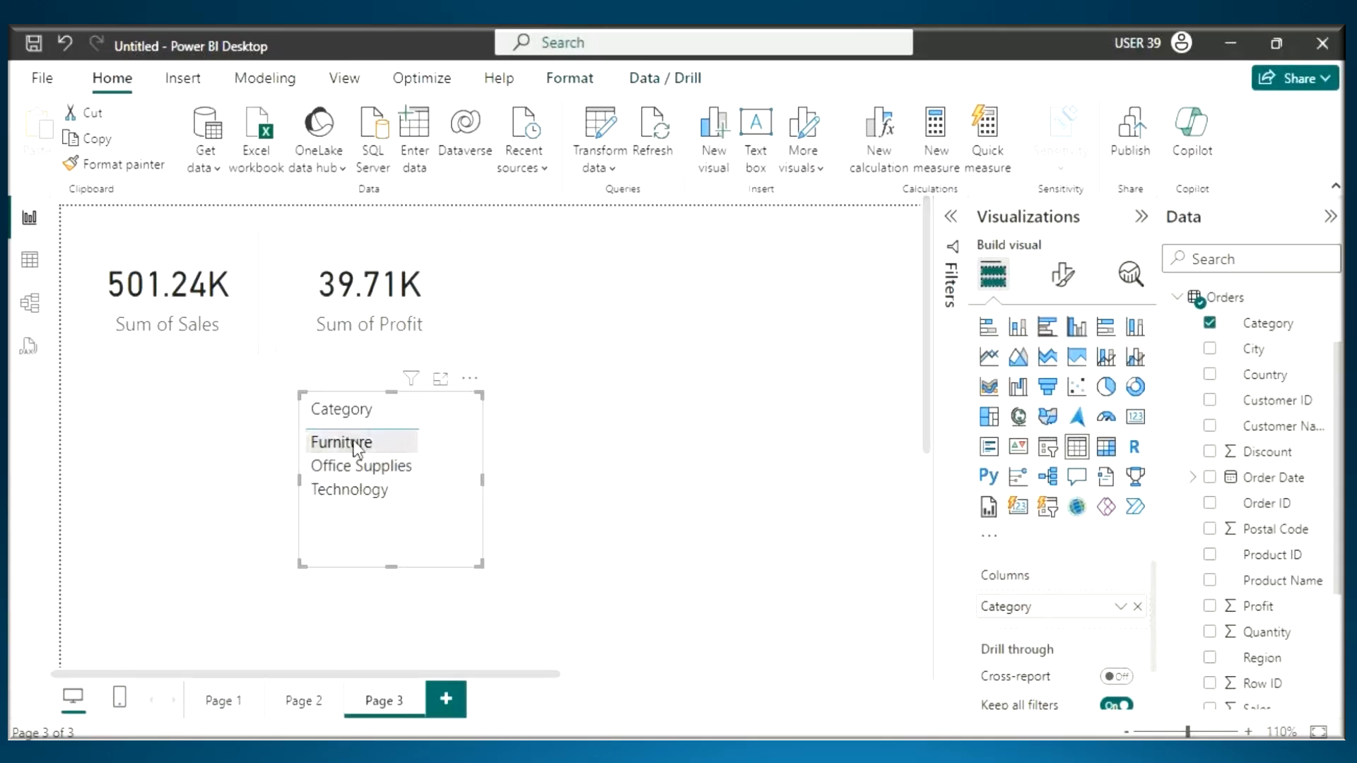
left_click(576, 333)
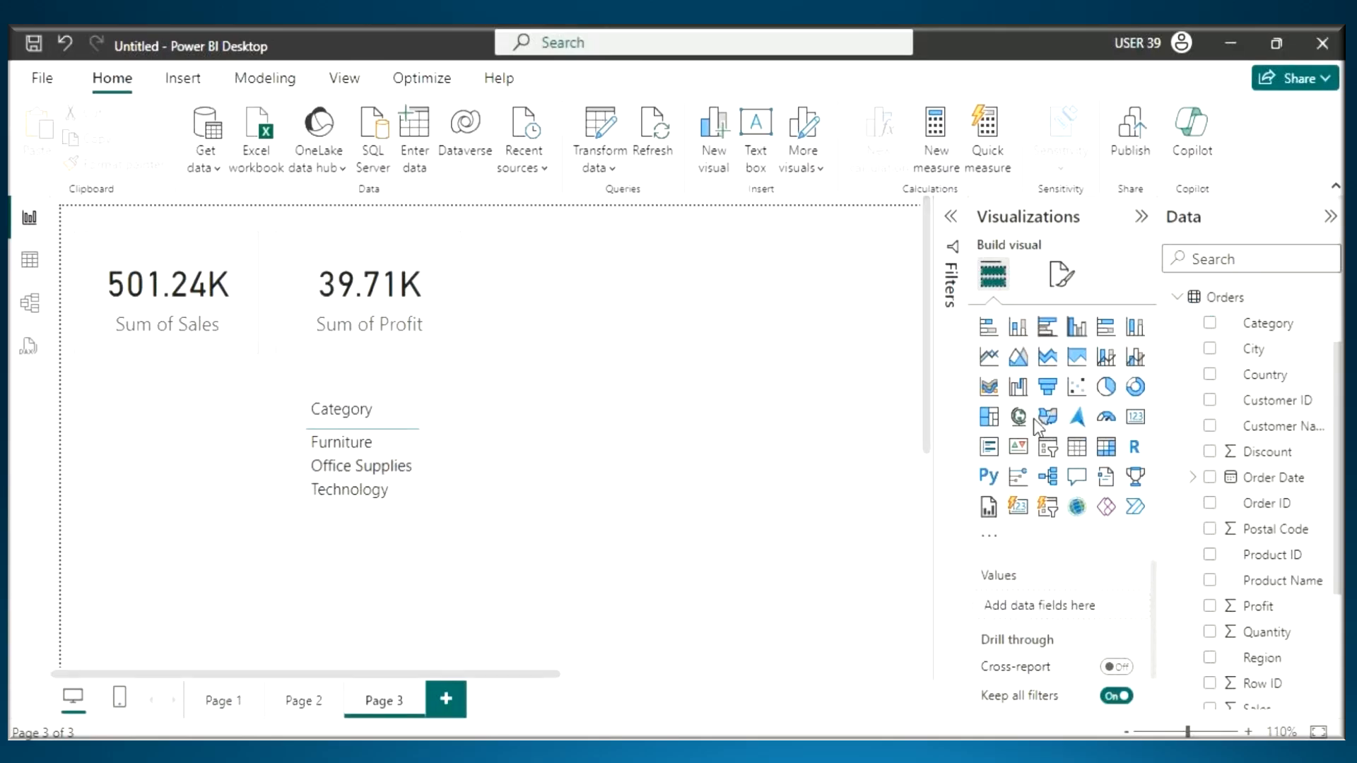
- Add a second table visual beside the Sum of Profit card, enlarge it and fill it with the Sub-Category field
left_click(1077, 456)
left_click_drag(196, 617, 507, 209)
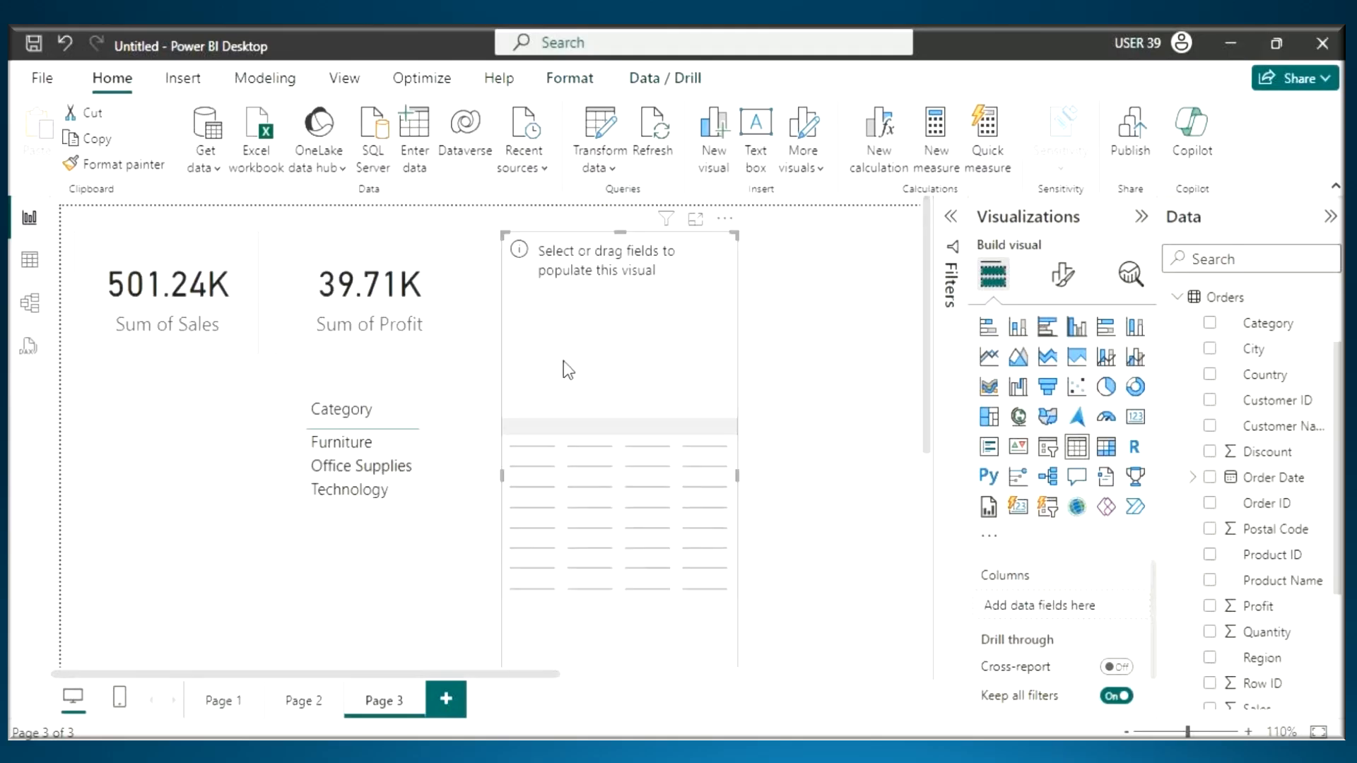
scroll(1202, 537, "down", 3)
left_click_drag(1266, 644, 693, 517)
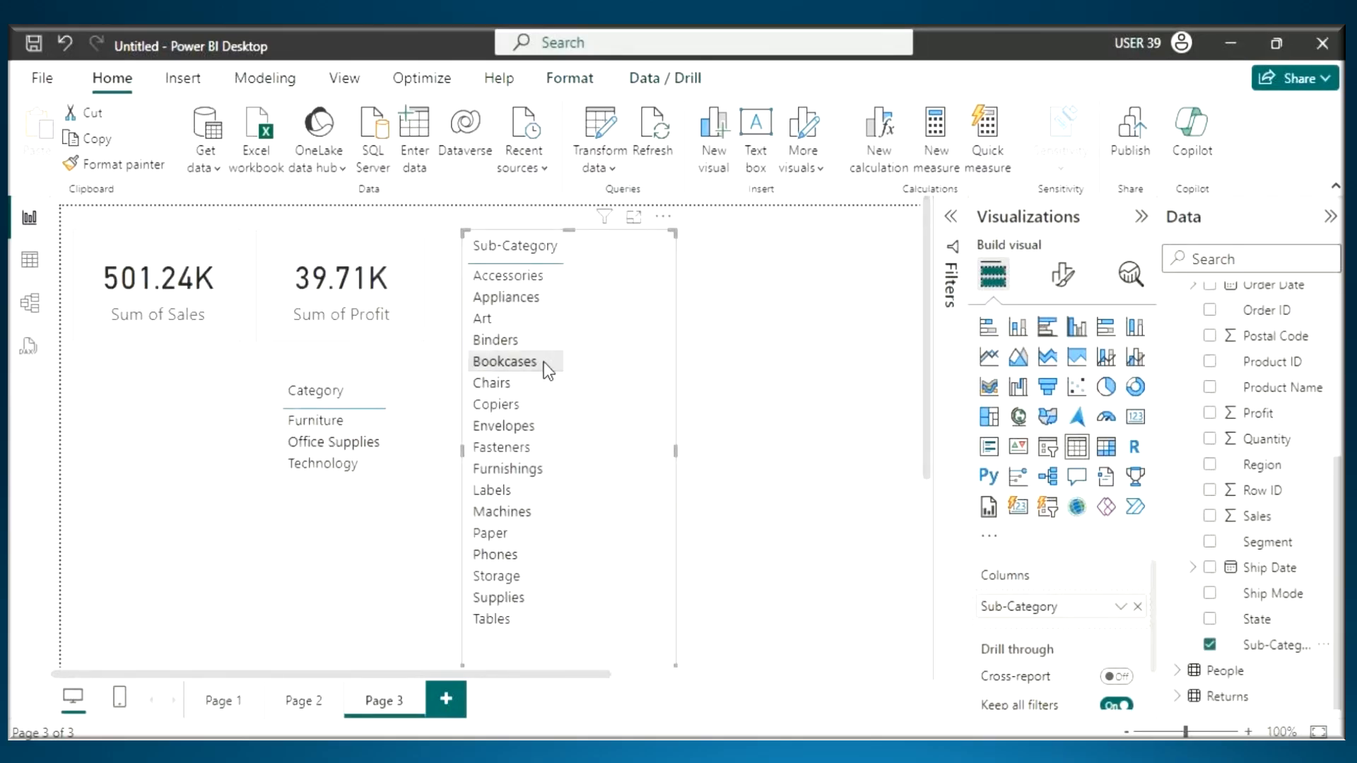
scroll(544, 362, "up", 1)
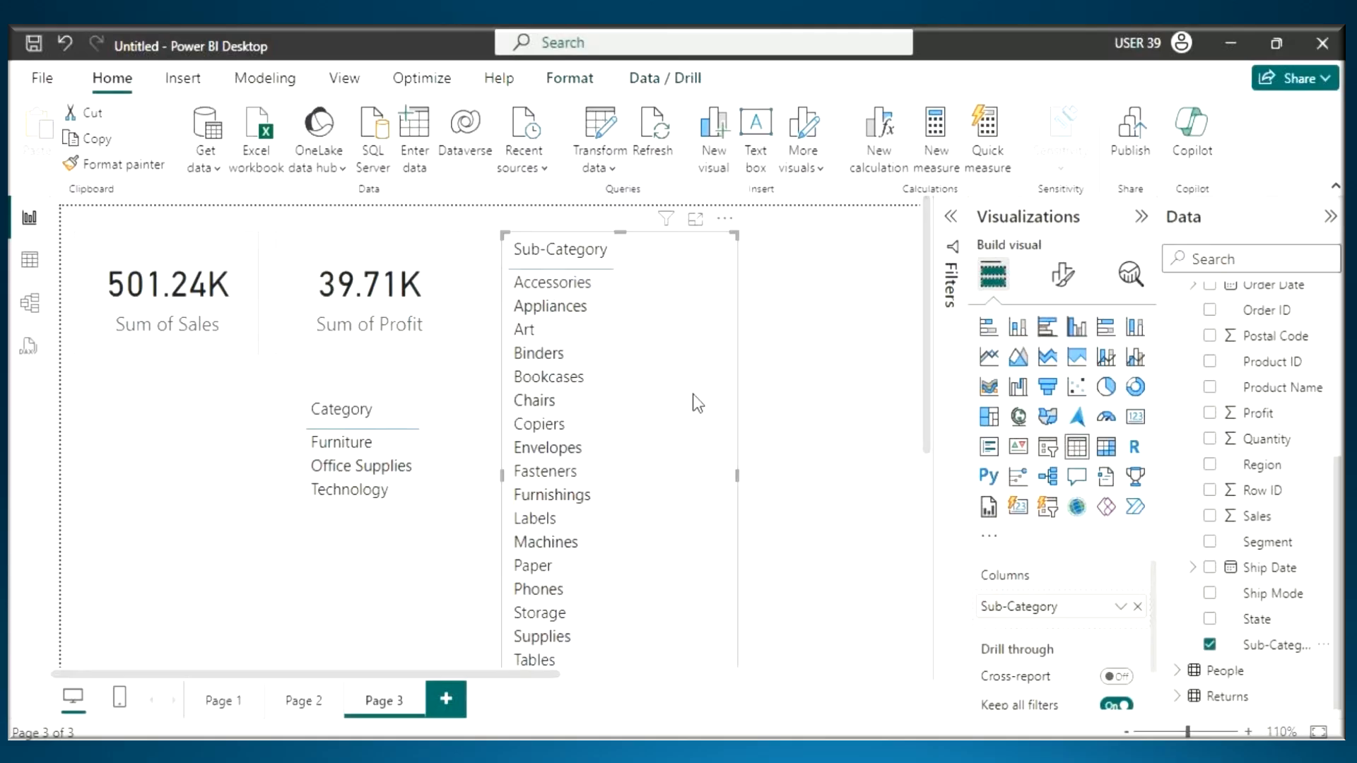
- Mark the Category table and the area beside the Sub-Category list with the on-screen pen, and clear the markup
key("ctrl+2")
mouse_move(272, 424)
left_mouse_down()
mouse_move(416, 422)
mouse_move(443, 401)
mouse_move(407, 434)
left_mouse_up()
mouse_move(643, 264)
left_mouse_down()
mouse_move(695, 265)
mouse_move(667, 302)
left_mouse_up()
mouse_move(718, 223)
left_mouse_down()
mouse_move(719, 270)
mouse_move(756, 224)
mouse_move(767, 275)
left_mouse_up()
key("Escape")
- Filter Page 3 by Furniture and bracket the Sub-Category list, writing 17 and 4 beside it joined by an arrow
left_click(358, 447)
key("ctrl+2")
mouse_move(608, 268)
left_mouse_down()
mouse_move(638, 354)
mouse_move(614, 338)
left_mouse_up()
mouse_move(695, 270)
left_mouse_down()
mouse_move(690, 297)
mouse_move(711, 306)
left_mouse_up()
left_click_drag(701, 277, 691, 388)
left_click_drag(697, 196, 697, 237)
mouse_move(738, 212)
left_mouse_down()
mouse_move(734, 239)
mouse_move(766, 207)
left_mouse_up()
mouse_move(779, 186)
left_mouse_down()
mouse_move(813, 256)
mouse_move(748, 296)
left_mouse_up()
left_click_drag(761, 269, 776, 313)
mouse_move(859, 233)
left_mouse_down()
mouse_move(834, 290)
mouse_move(863, 265)
left_mouse_up()
left_click_drag(848, 288, 857, 289)
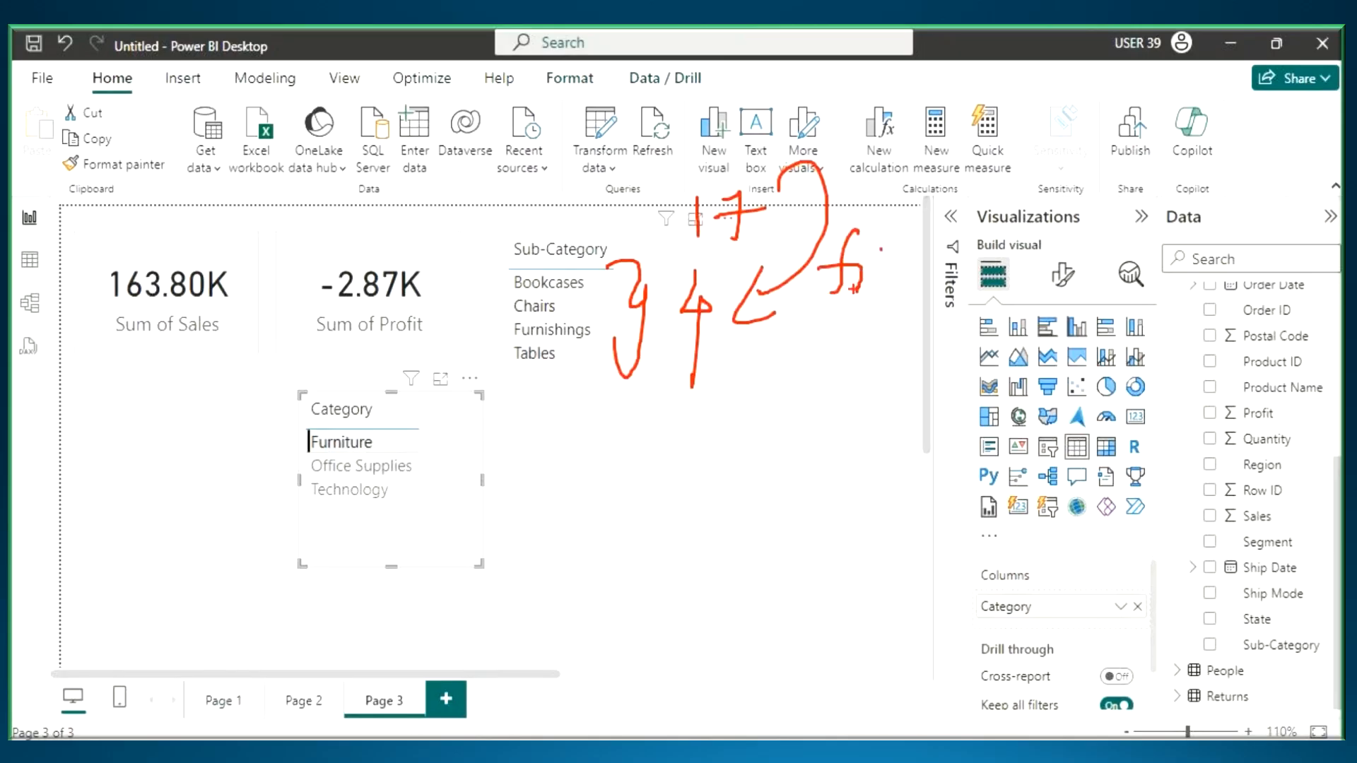
- Underline Furniture in the Category table, draw an arrow to the Sub-Category list and clear the markup
left_click_drag(309, 453, 423, 451)
left_click_drag(482, 212, 525, 284)
left_click_drag(487, 251, 518, 234)
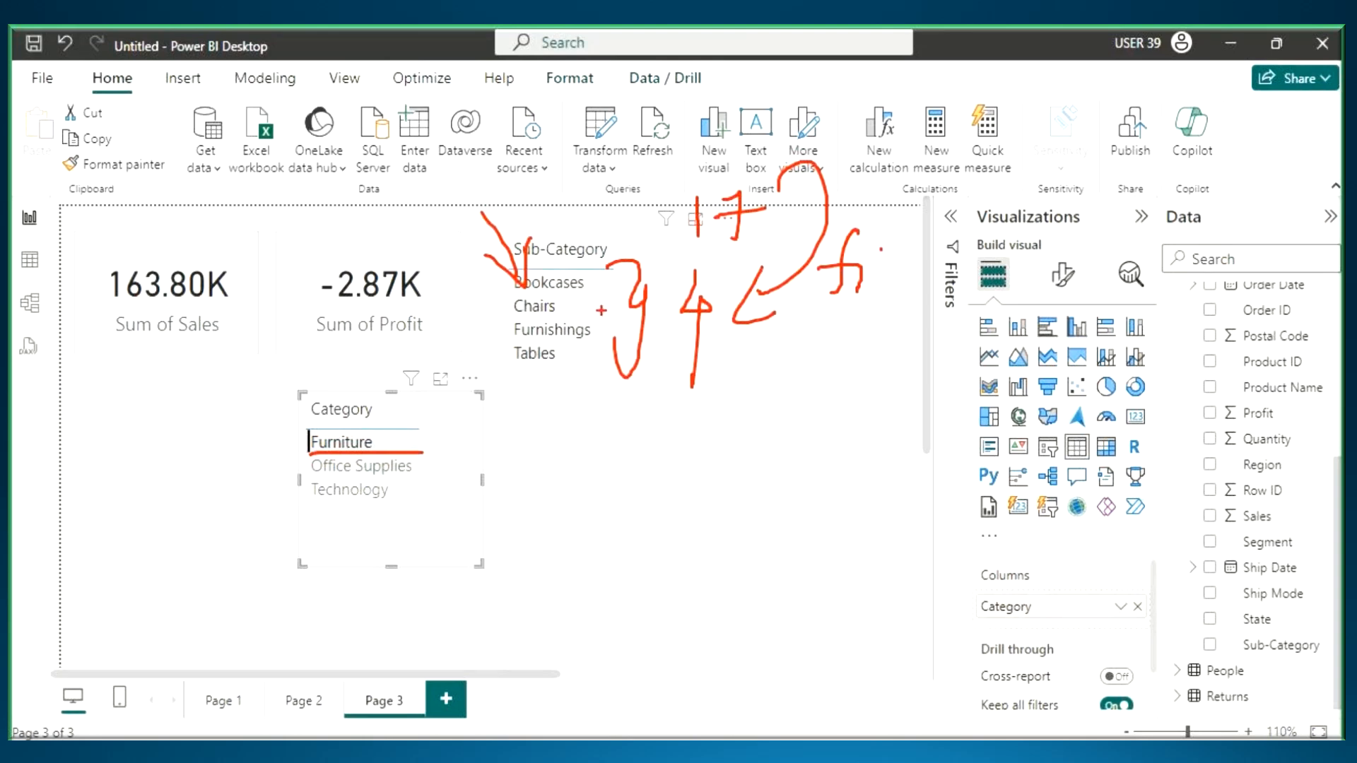
key("Escape")
- Filter Page 3 by Technology, write 4 beside the Sub-Category list and clear the markup
left_click(355, 492)
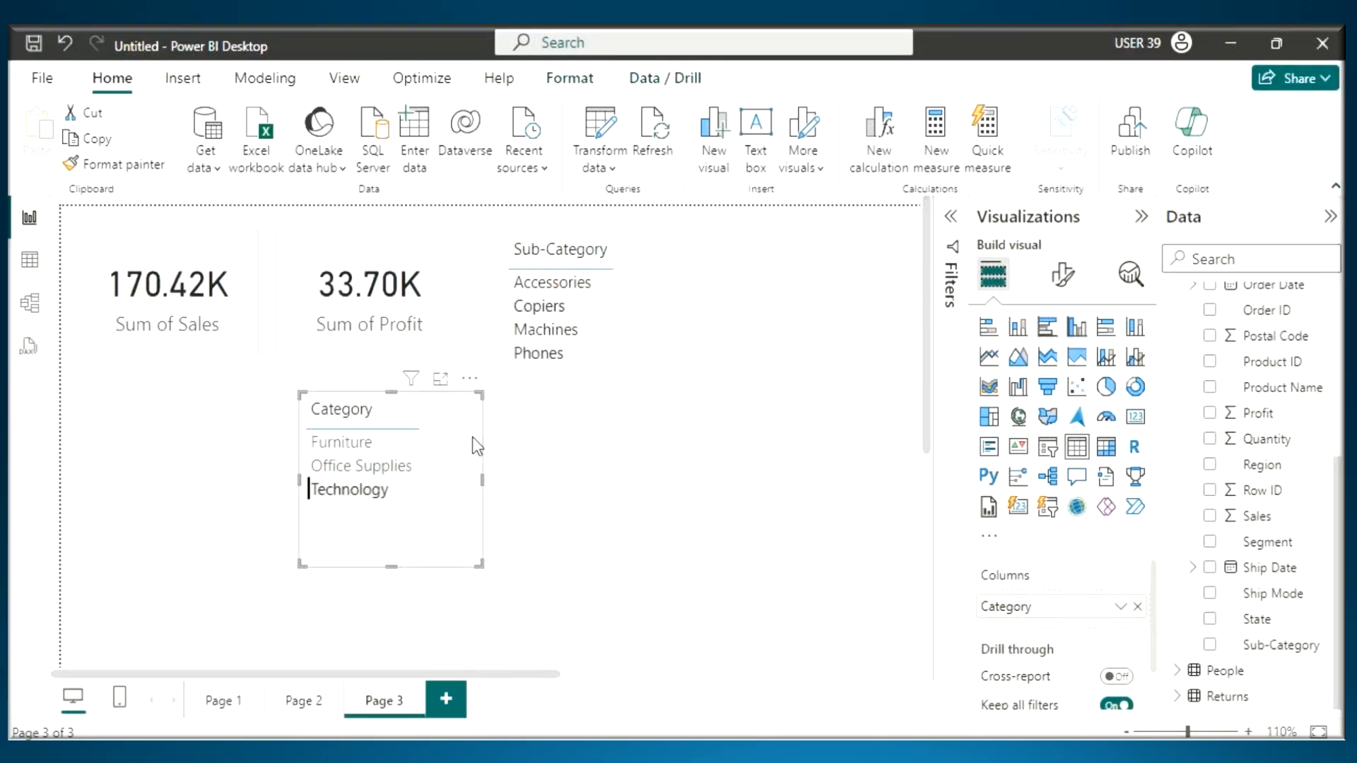
key("ctrl+2")
mouse_move(654, 285)
left_mouse_down()
mouse_move(628, 325)
mouse_move(668, 296)
mouse_move(643, 375)
left_mouse_up()
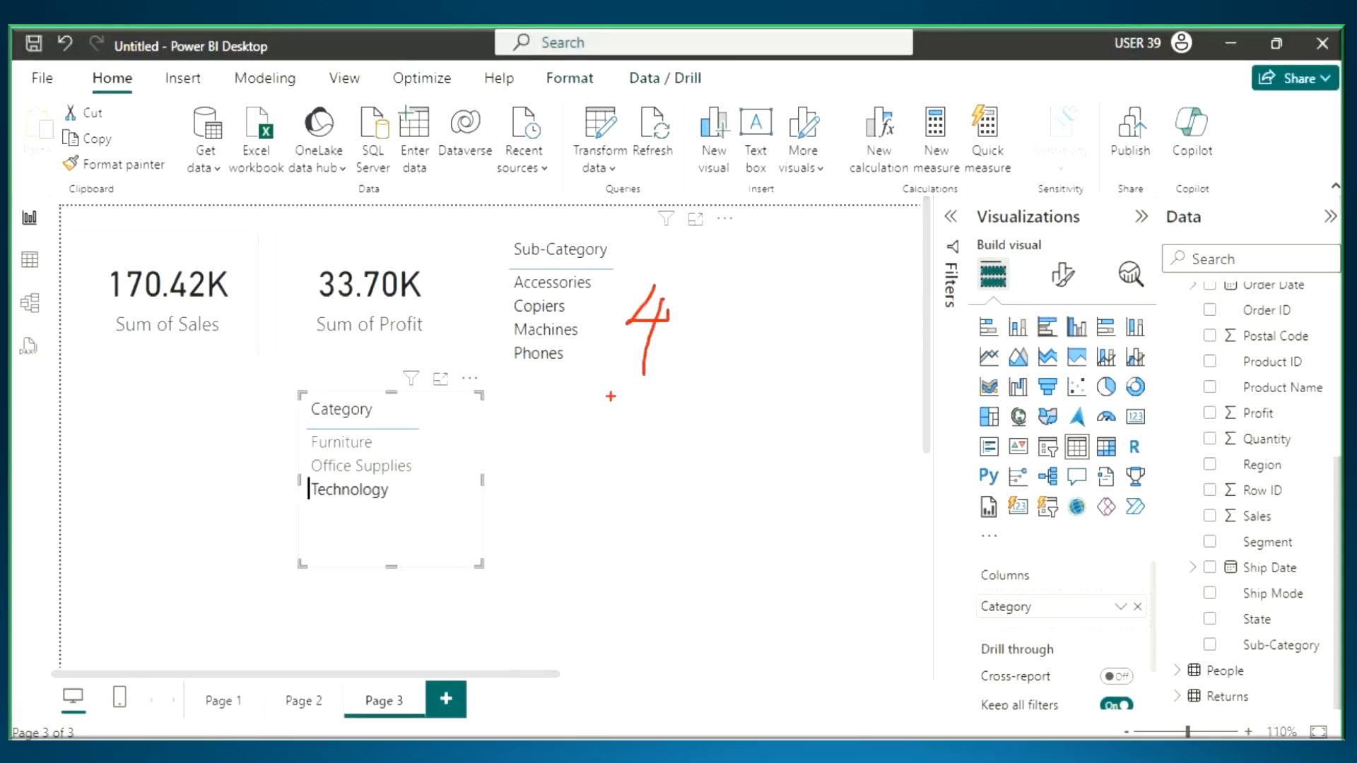
key("Escape")
- Filter Page 3 by Office Supplies and write 9 beside the Sub-Category list with the on-screen pen
left_click(397, 466)
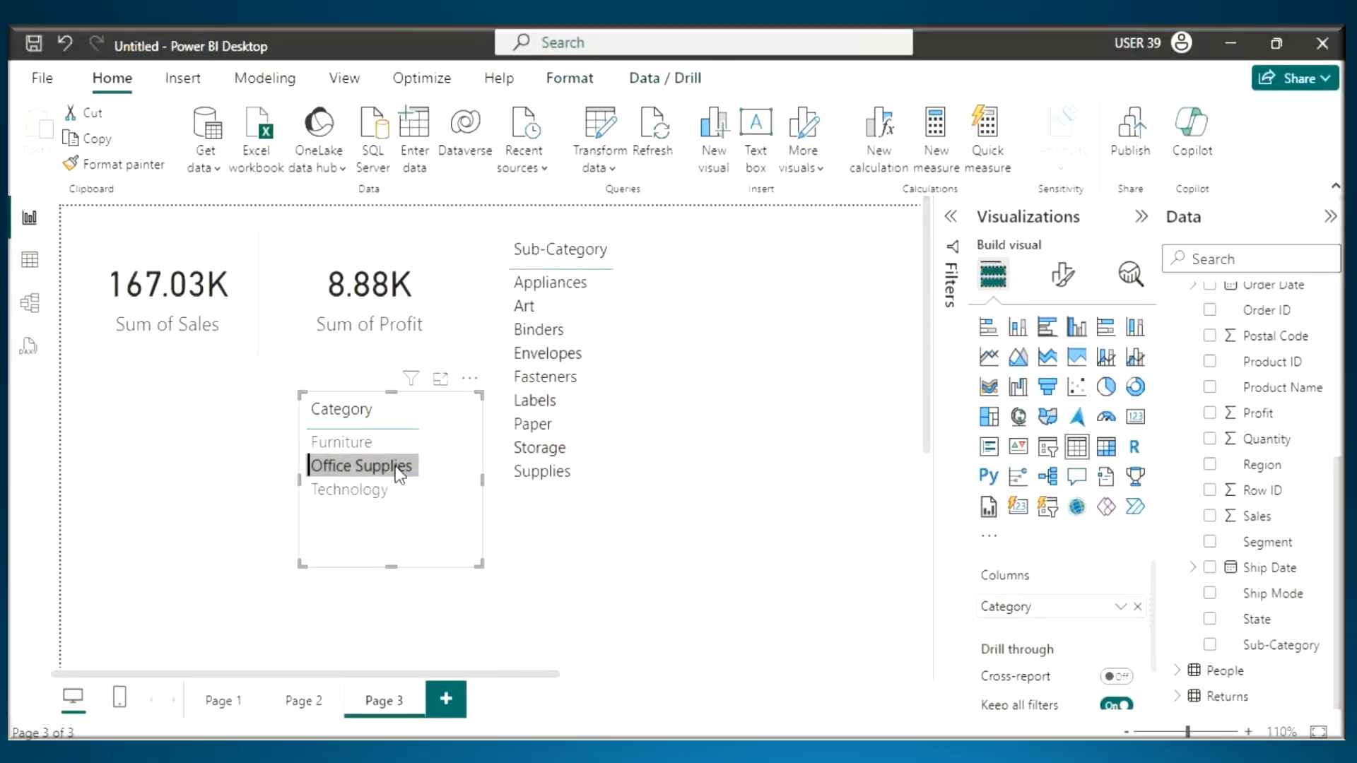
key("ctrl+2")
left_click_drag(657, 314, 645, 416)
- Draw arrows from the three categories to 4, 9 and 4, write the total 17 below them and clear the markup
mouse_move(385, 439)
left_mouse_down()
mouse_move(427, 423)
mouse_move(425, 406)
mouse_move(468, 411)
left_mouse_up()
mouse_move(473, 383)
left_mouse_down()
mouse_move(463, 435)
mouse_move(424, 467)
mouse_move(465, 456)
mouse_move(461, 474)
left_mouse_up()
left_click_drag(519, 432, 515, 471)
mouse_move(400, 502)
left_mouse_down()
mouse_move(460, 496)
mouse_move(446, 515)
left_mouse_up()
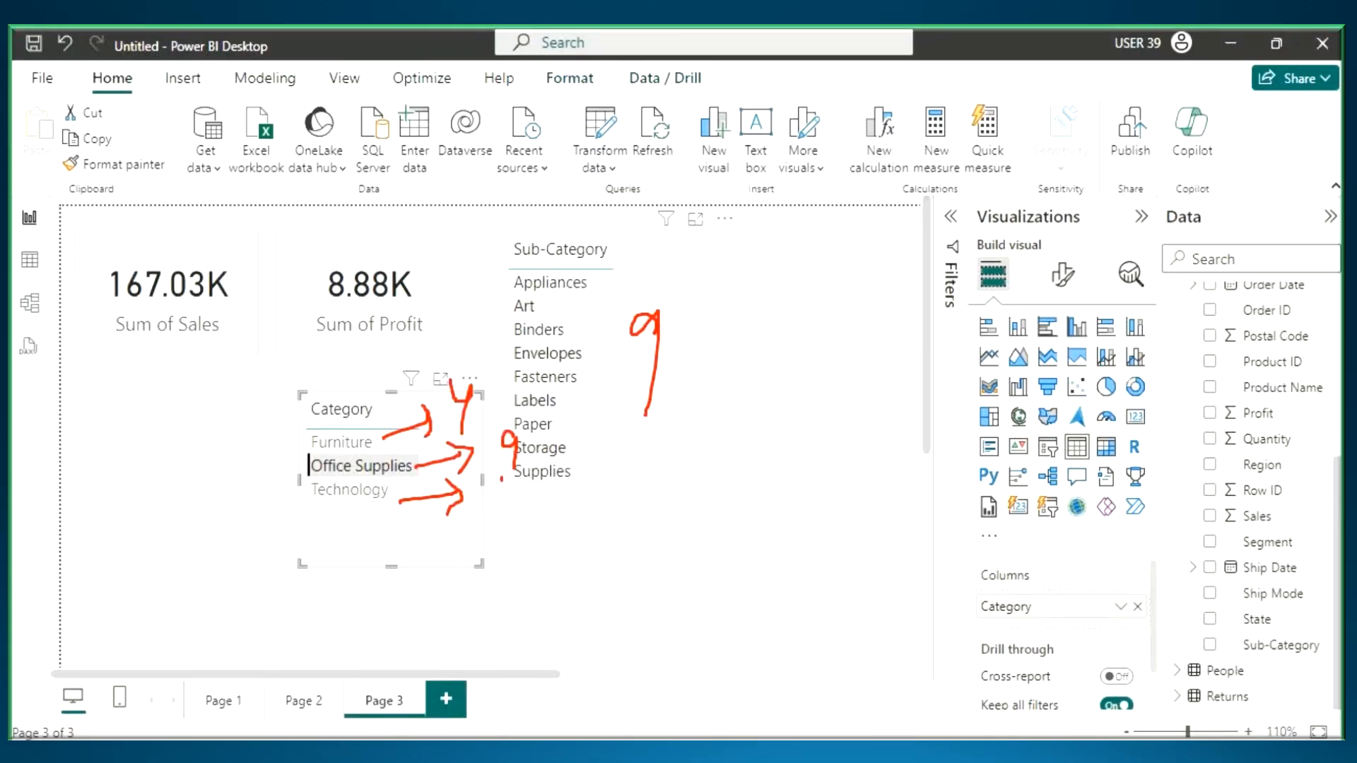
left_click_drag(501, 480, 520, 500)
left_click_drag(518, 494, 517, 526)
left_click_drag(453, 548, 555, 518)
left_click_drag(508, 560, 508, 604)
mouse_move(539, 565)
left_mouse_down()
mouse_move(556, 608)
mouse_move(612, 564)
left_mouse_up()
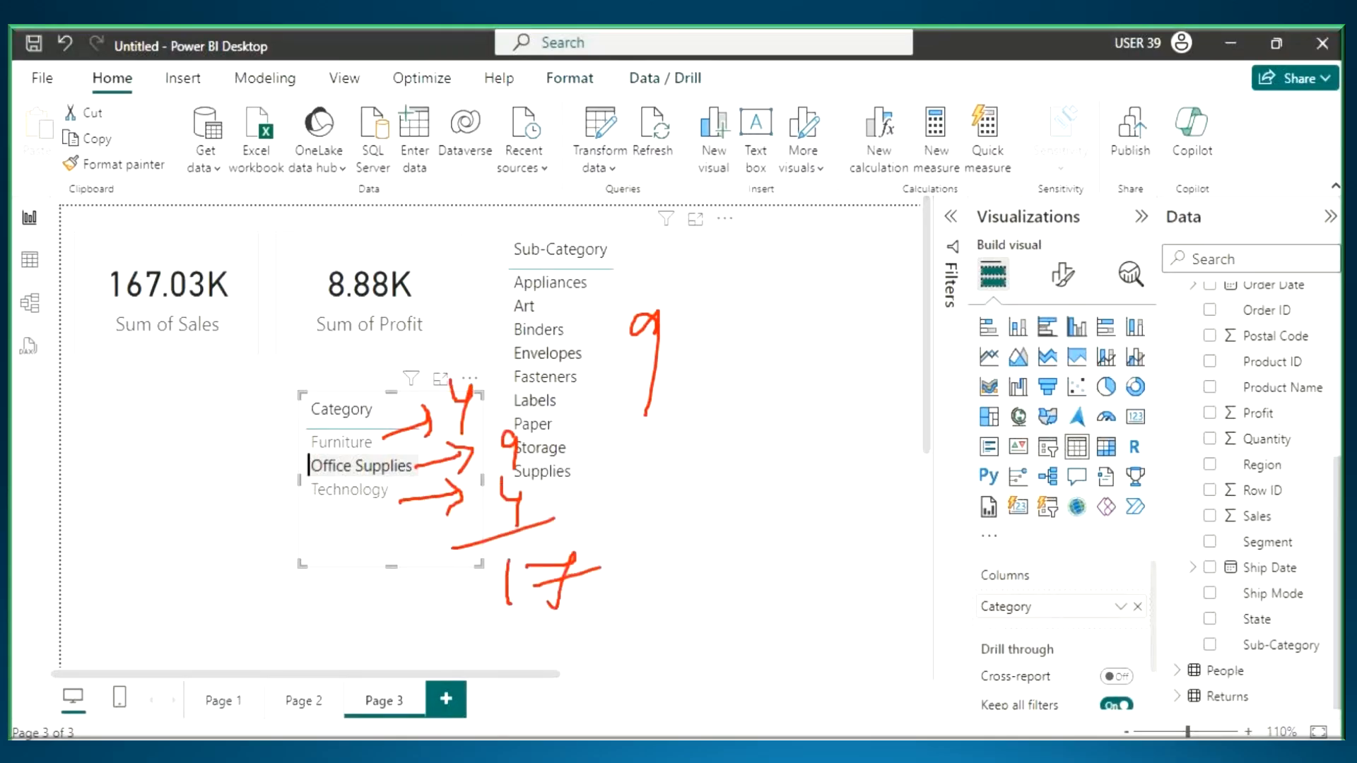
key("Escape")
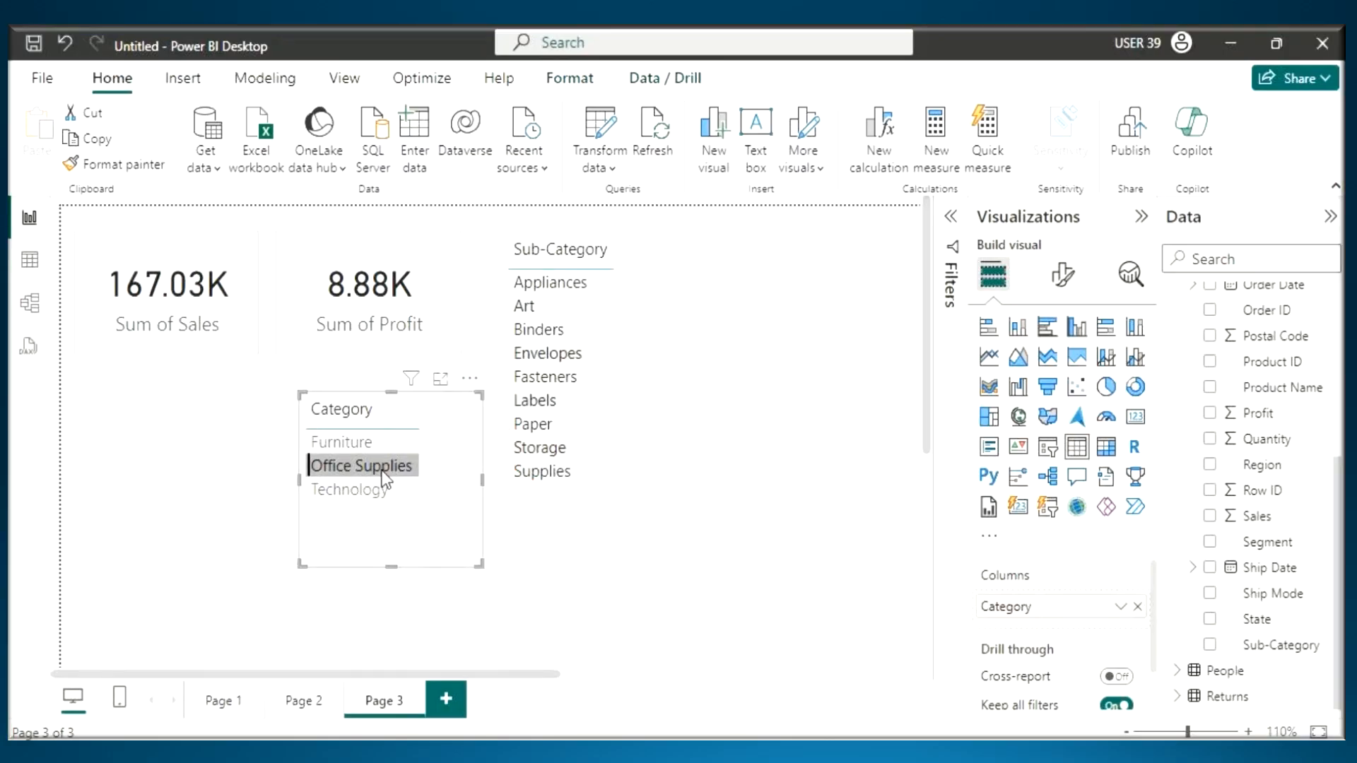
- Remove the Office Supplies filter, circle Furniture, draw an arrow from it to the Sub-Category list and clear the markup
left_click(320, 463)
key("ctrl+2")
mouse_move(310, 449)
left_mouse_down()
mouse_move(329, 448)
mouse_move(498, 244)
mouse_move(519, 185)
left_mouse_up()
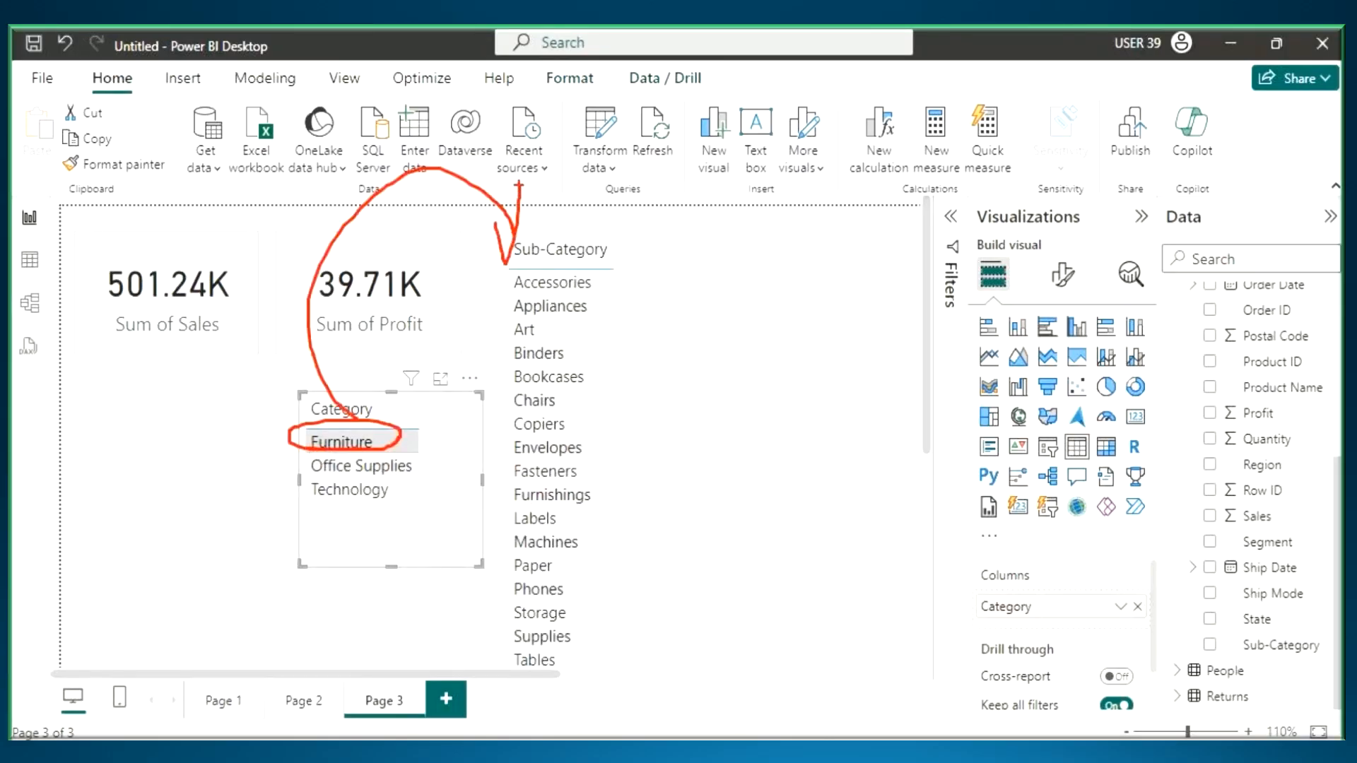
key("Escape")
- Open Page 2, mark the words Highlight Action in the Notepad notes and return to Power BI Desktop
left_click(287, 700)
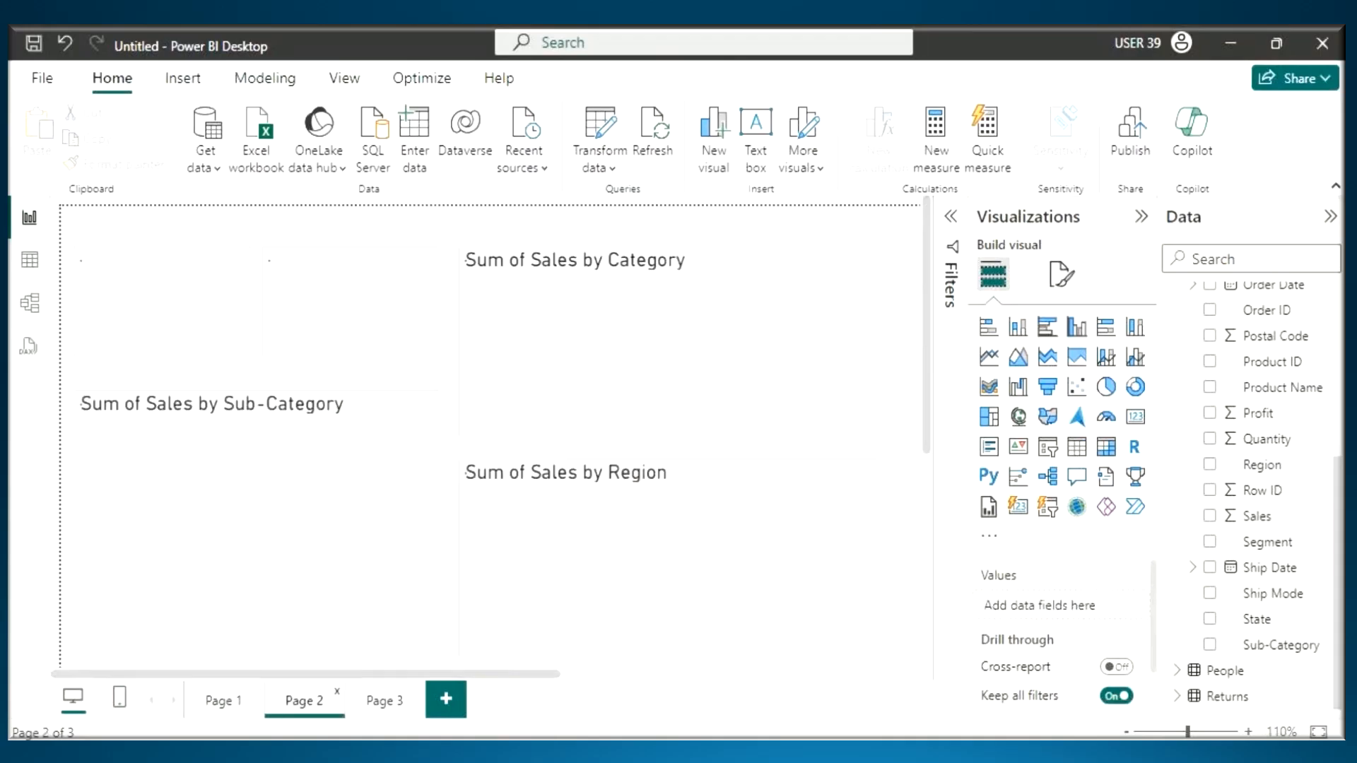
key("alt+Tab")
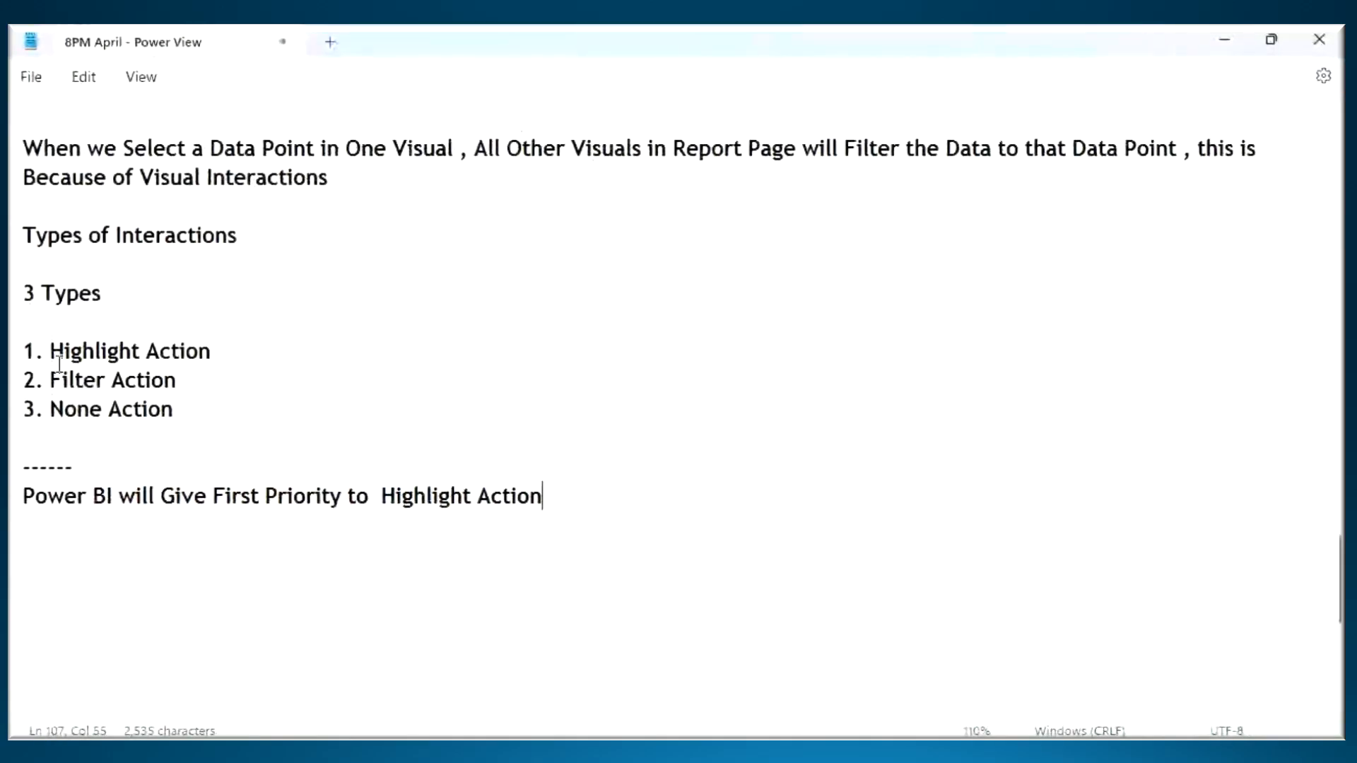
left_click_drag(51, 352, 212, 359)
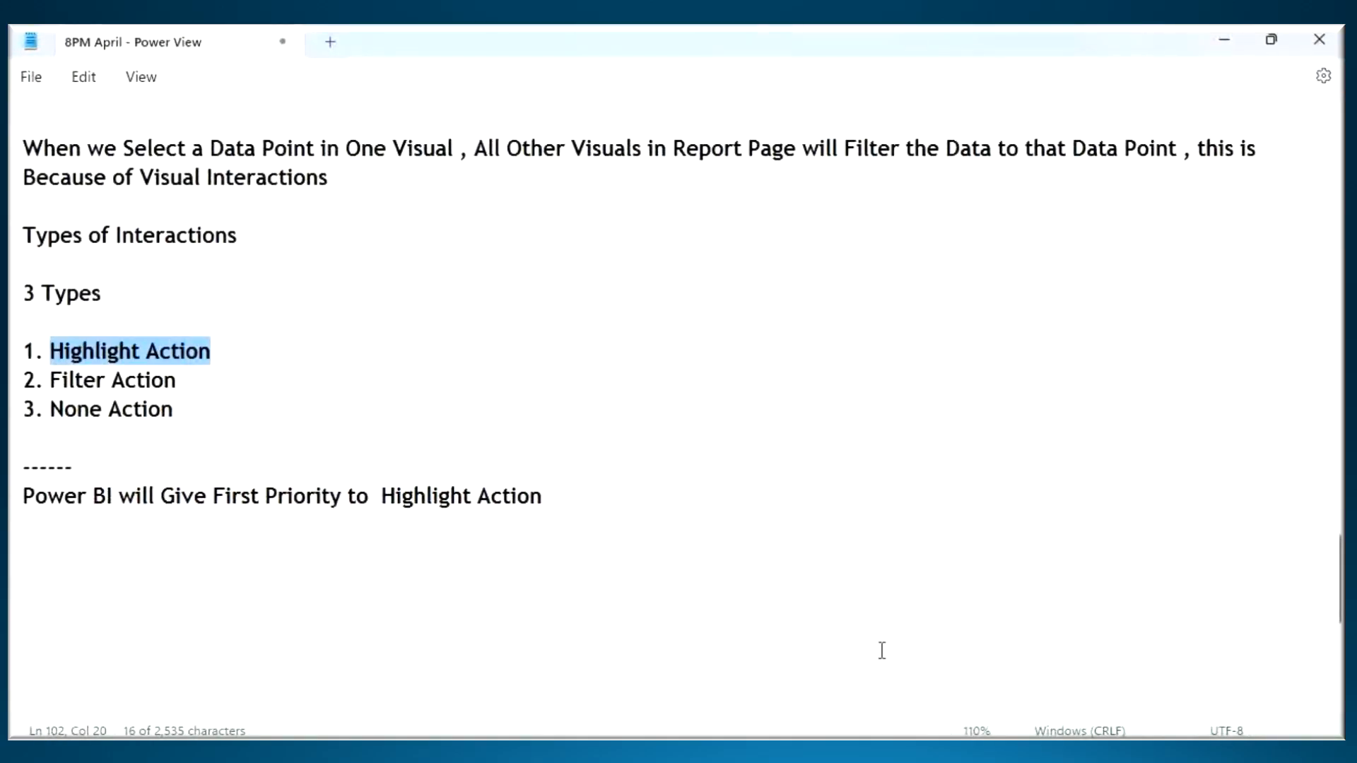
key("alt+Tab")
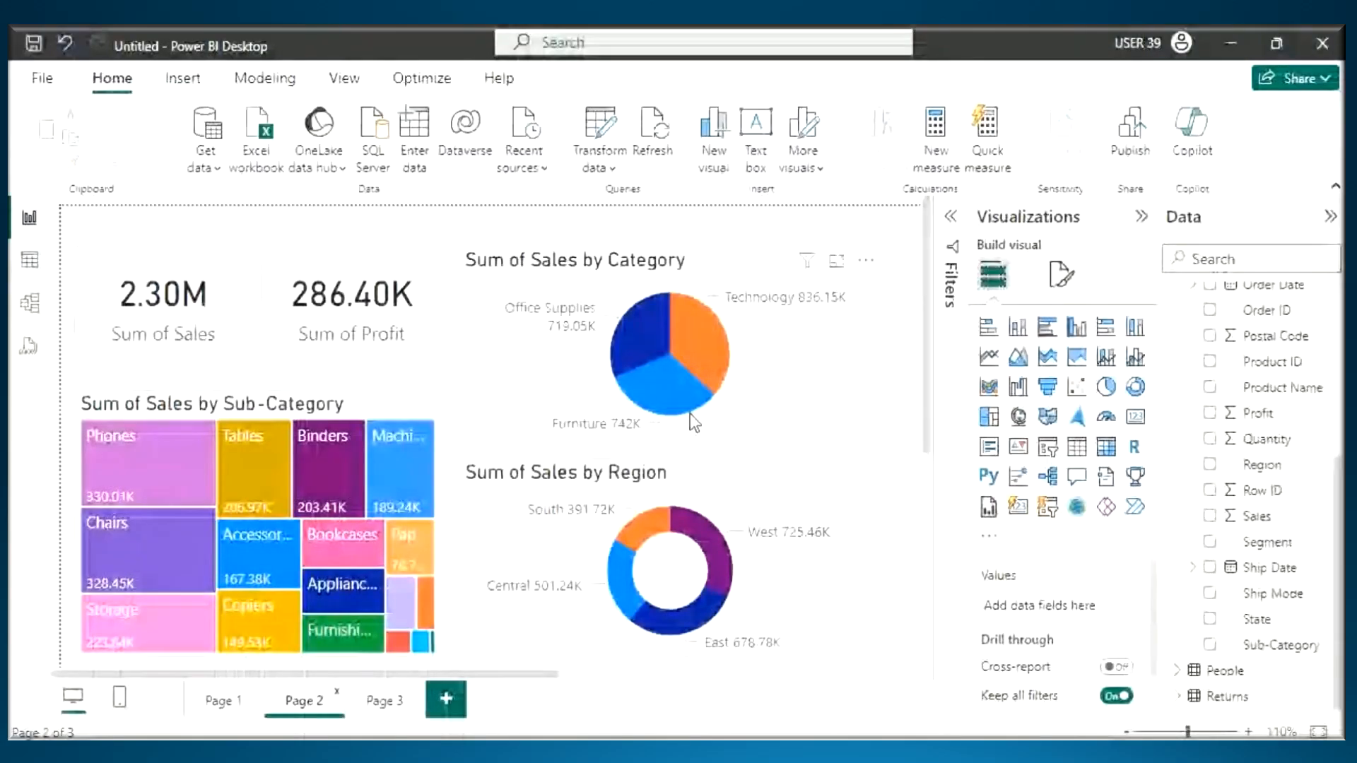
- Tick the Technology slice, underline its sales value, link it by arrows to a circled 4 and clear the markup
mouse_move(716, 354)
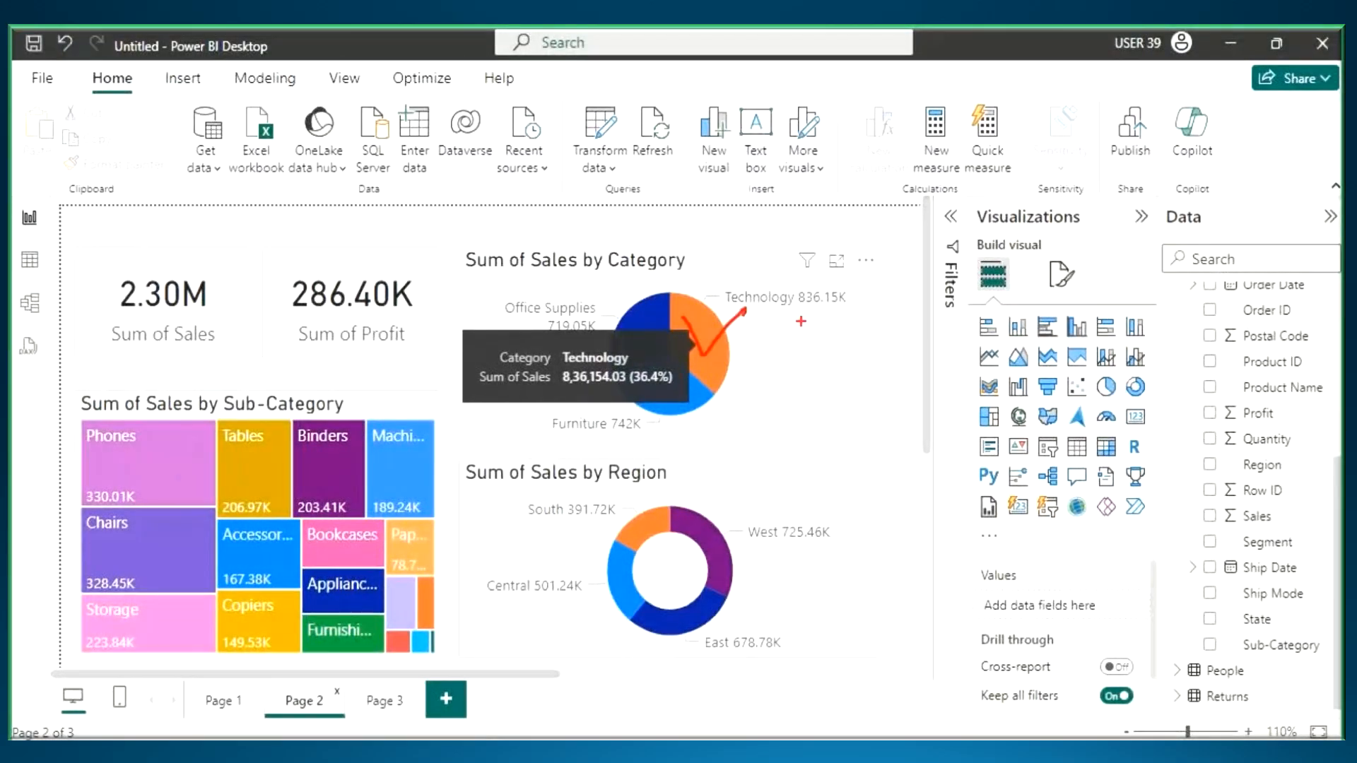
left_click_drag(801, 311, 841, 310)
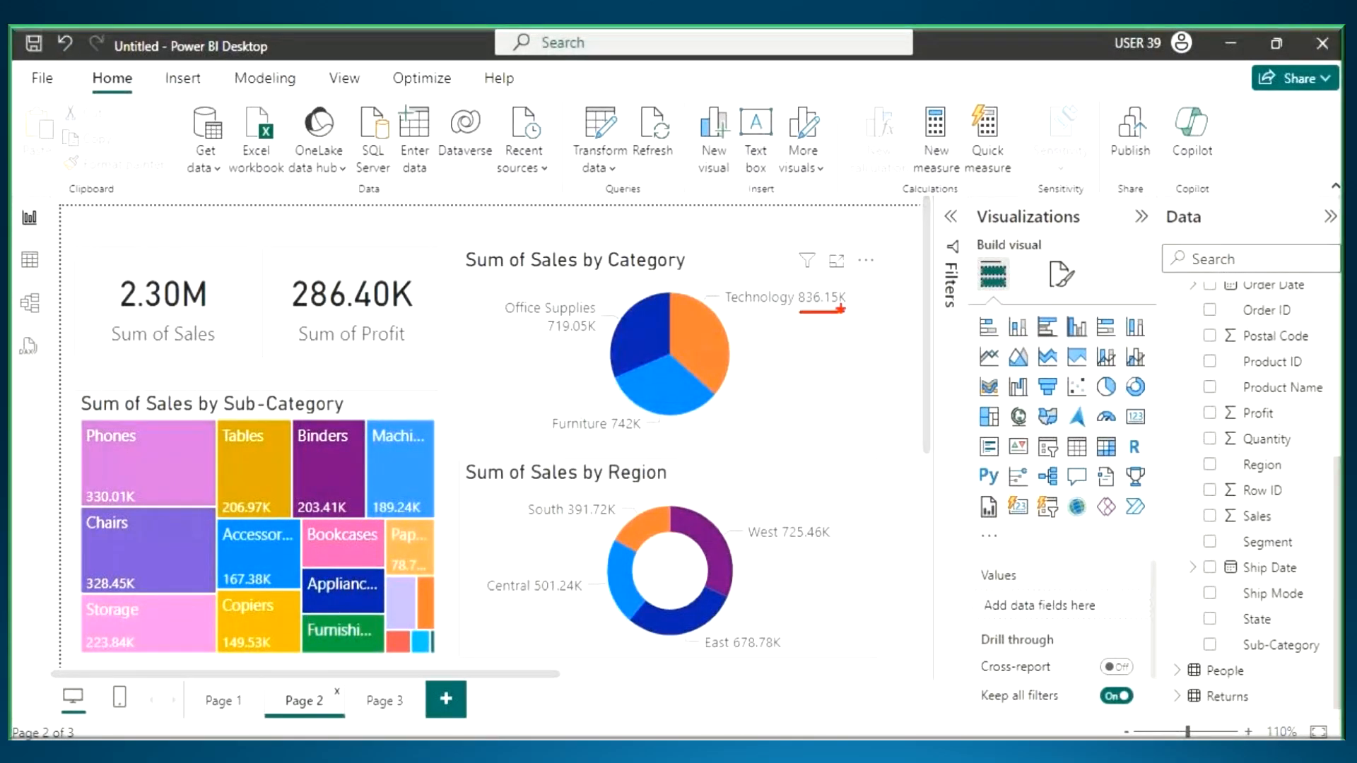
mouse_move(759, 278)
left_mouse_down()
mouse_move(775, 214)
mouse_move(784, 226)
left_mouse_up()
mouse_move(812, 163)
left_mouse_down()
mouse_move(788, 204)
mouse_move(817, 191)
left_mouse_up()
left_click_drag(815, 184, 804, 220)
mouse_move(837, 167)
left_mouse_down()
mouse_move(782, 223)
mouse_move(837, 155)
left_mouse_up()
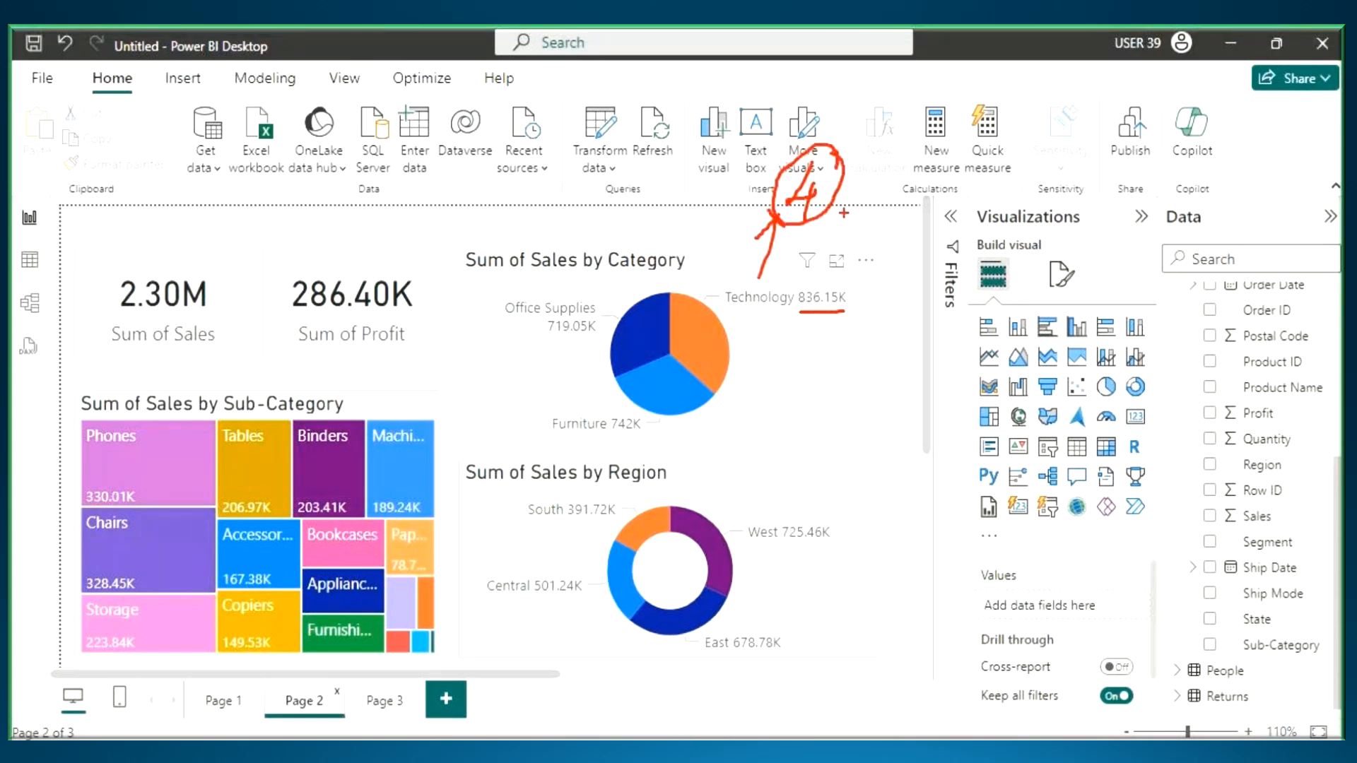
mouse_move(824, 162)
left_mouse_down()
mouse_move(852, 279)
mouse_move(851, 255)
left_mouse_up()
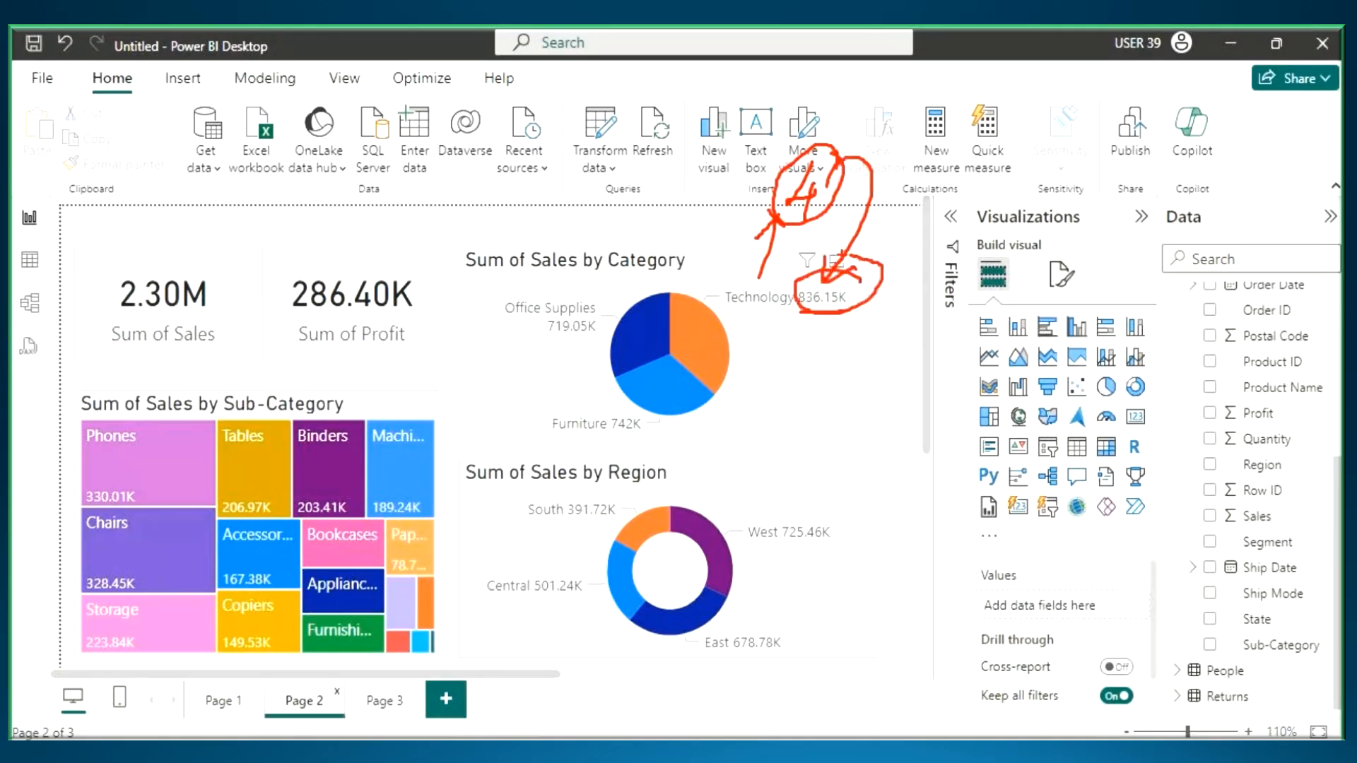
key("Escape")
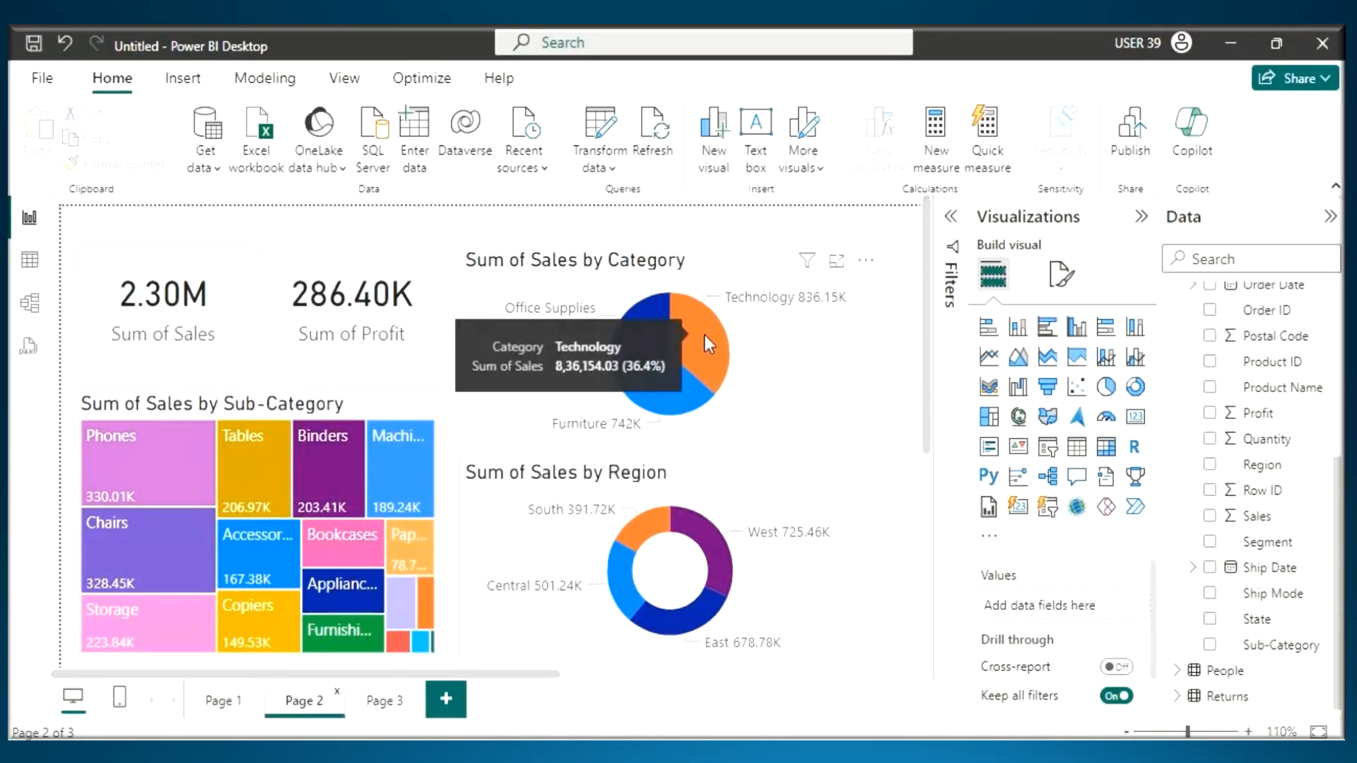
- Highlight Page 2 by Technology from the Category pie chart, tick that slice and box the Sub-Category treemap
left_click(714, 335)
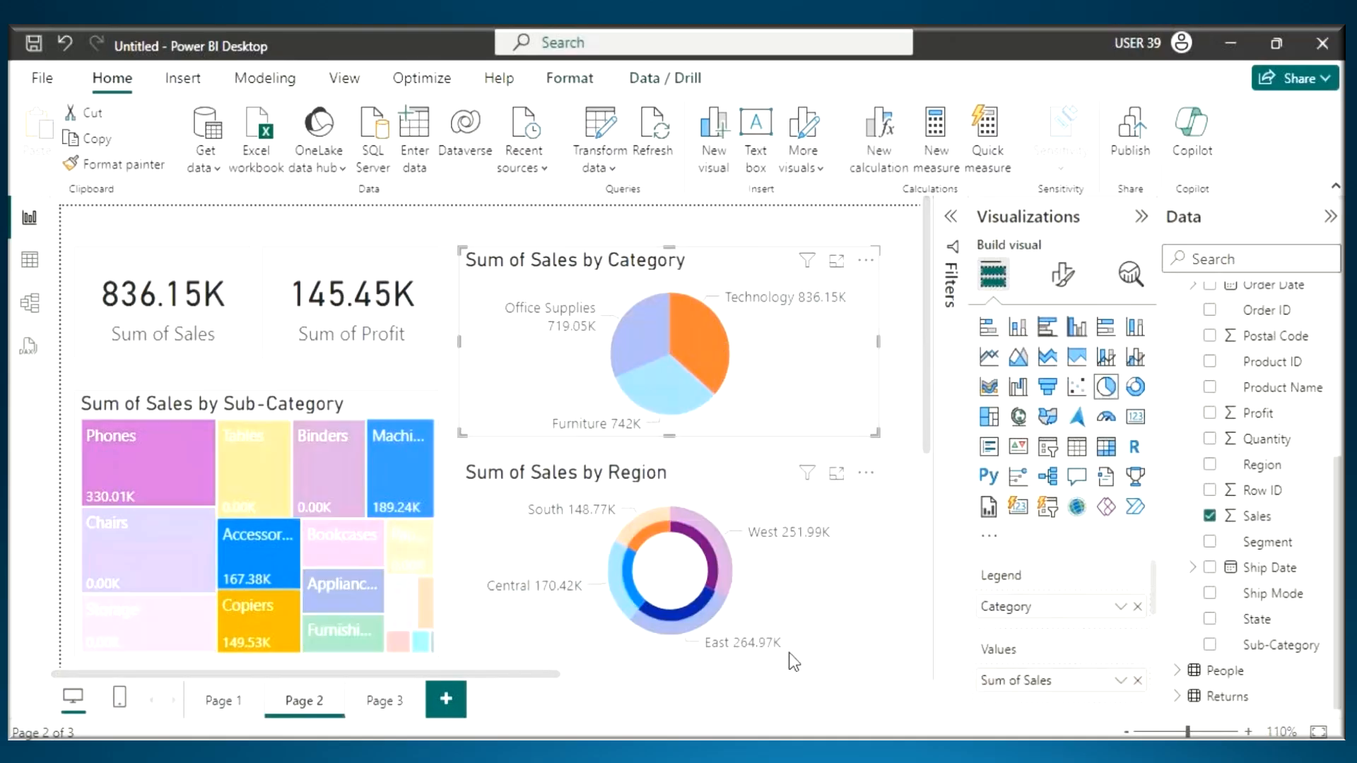
key("ctrl+2")
left_click_drag(707, 326, 831, 276)
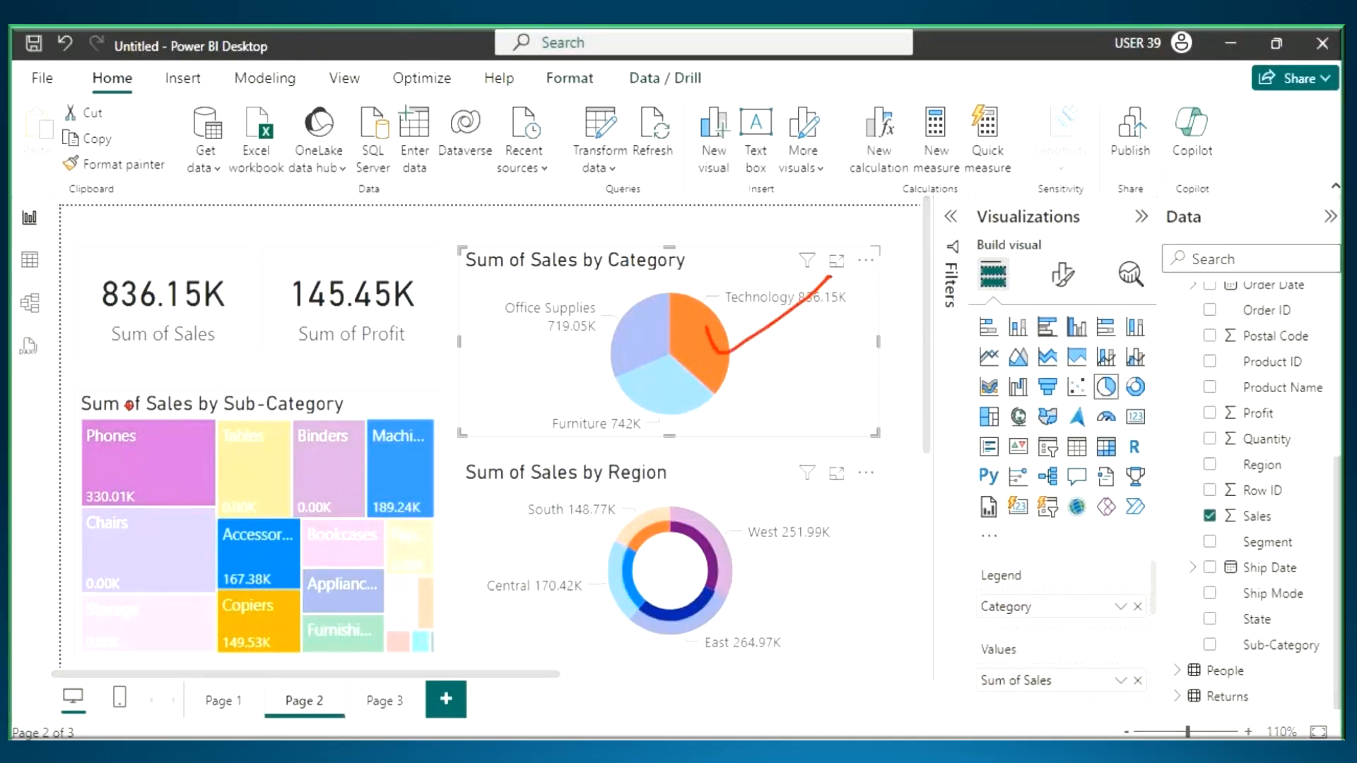
mouse_move(70, 391)
left_mouse_down()
mouse_move(382, 636)
mouse_move(441, 666)
left_mouse_up()
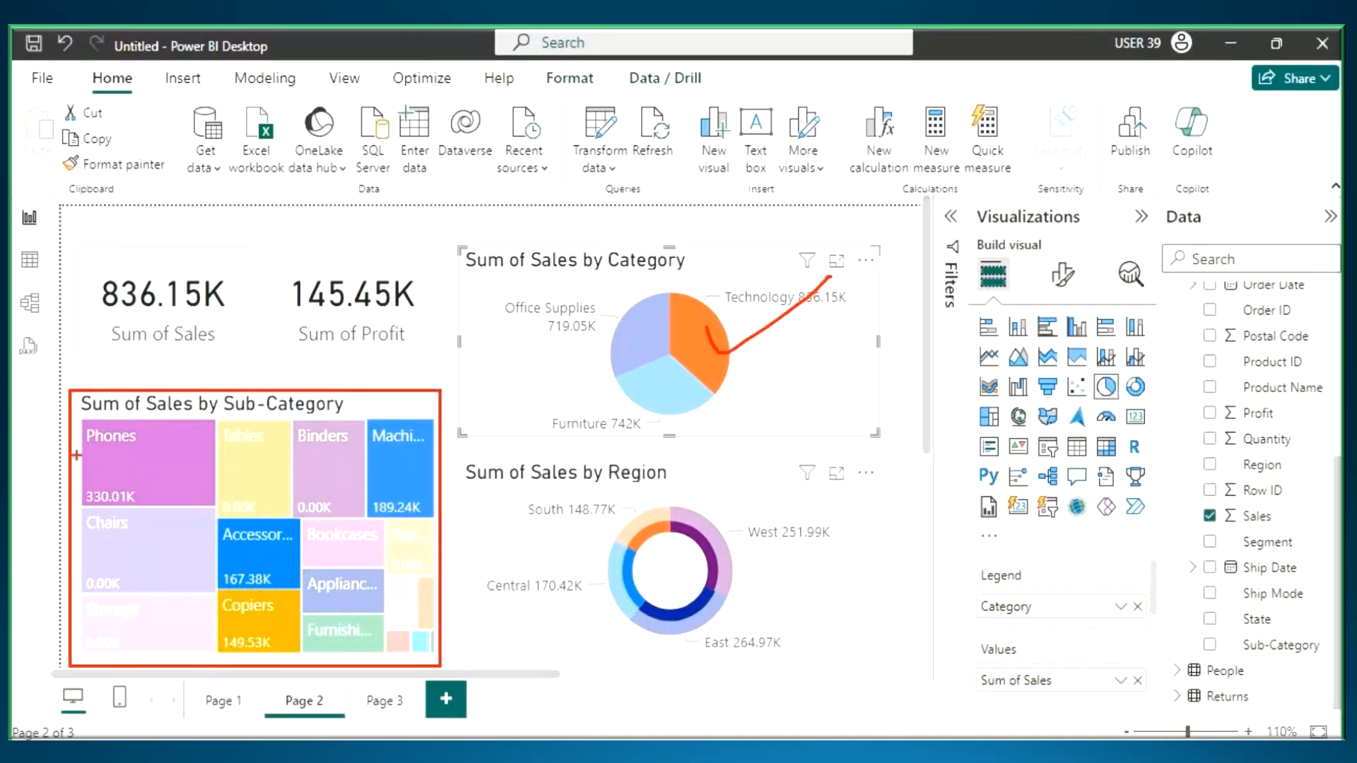
- Underline Phones, Machines, Accessories and Copiers in the treemap and the Technology label in the pie chart
left_click_drag(83, 448, 151, 450)
left_click_drag(362, 453, 433, 444)
left_click_drag(225, 552, 286, 551)
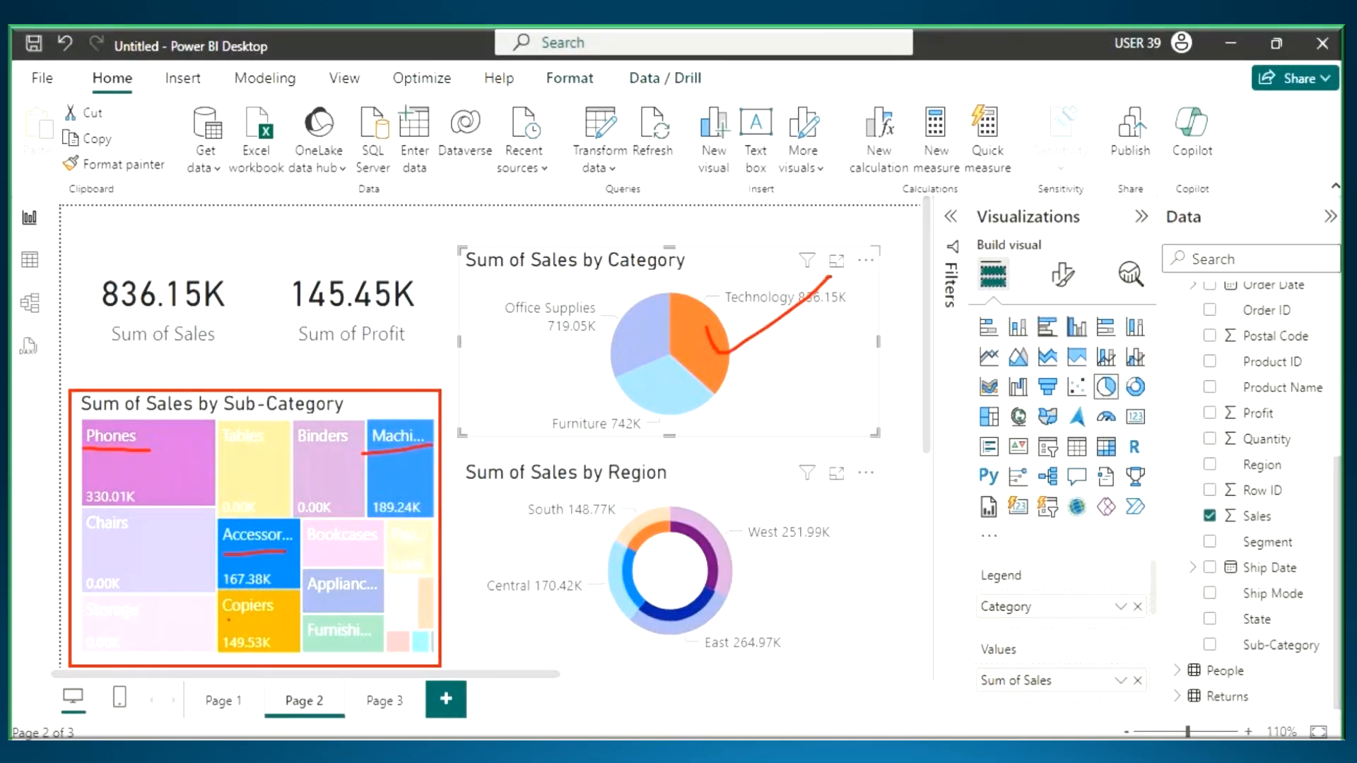
left_click_drag(227, 620, 291, 620)
left_click_drag(736, 307, 819, 306)
- Circle the sales values of the four Technology sub-categories and of the Technology slice, and clear the markup
left_click_drag(153, 488, 57, 497)
left_click_drag(152, 483, 113, 481)
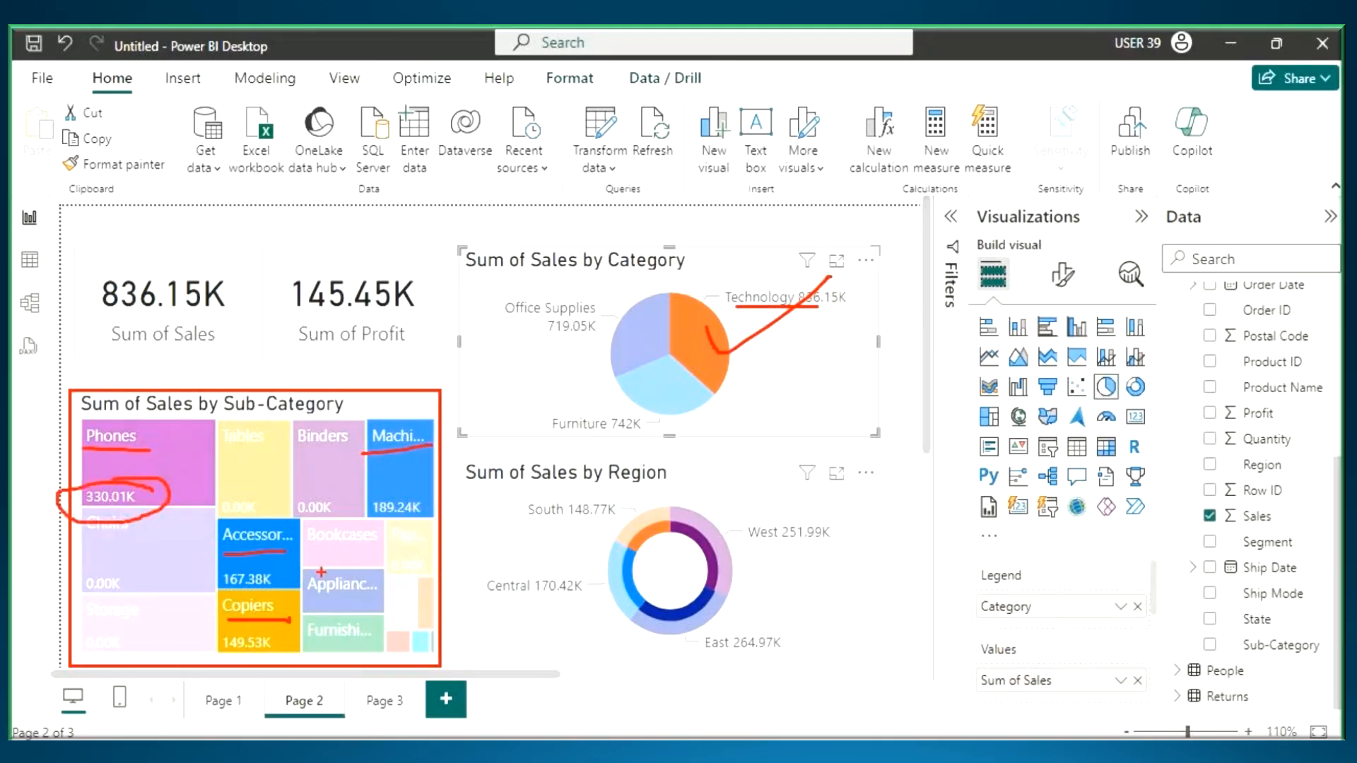
mouse_move(435, 496)
left_mouse_down()
mouse_move(365, 494)
mouse_move(367, 516)
mouse_move(428, 487)
left_mouse_up()
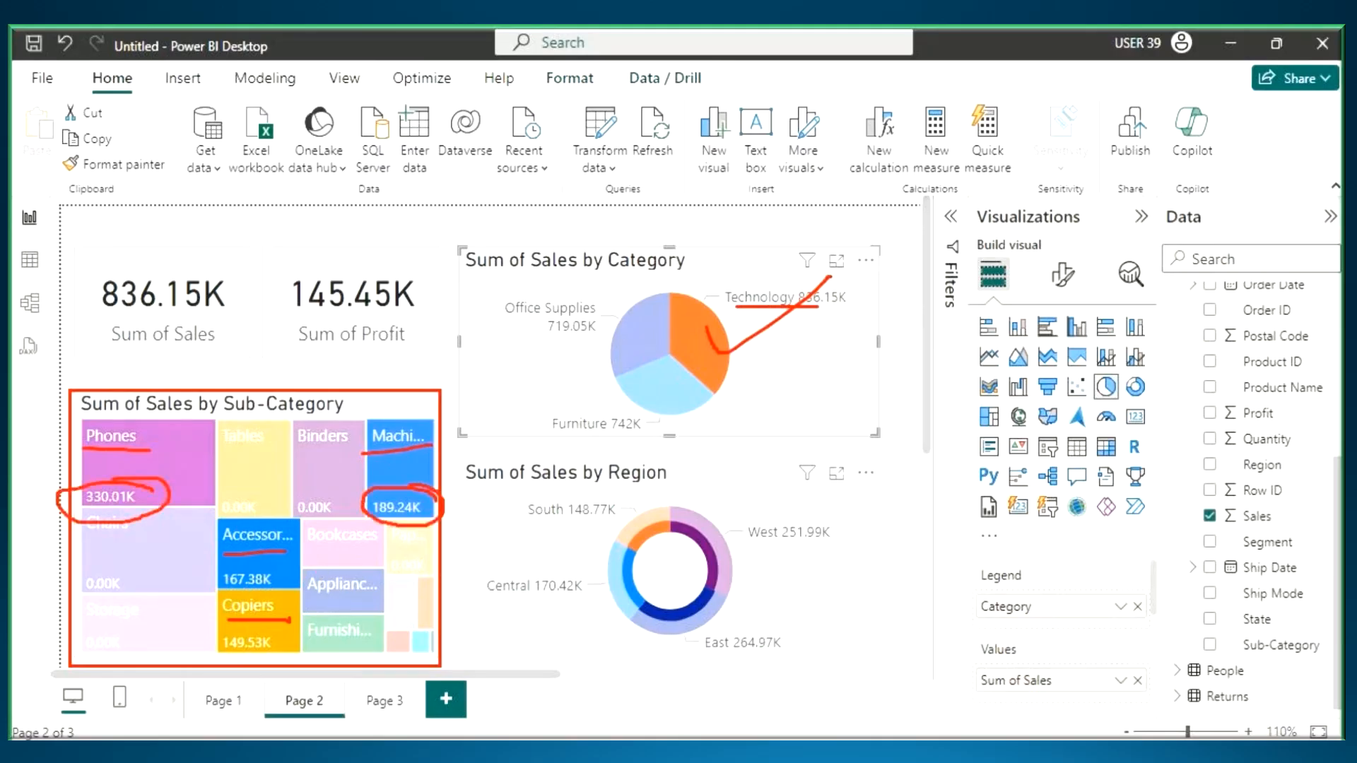
mouse_move(287, 555)
left_mouse_down()
mouse_move(224, 576)
mouse_move(283, 569)
mouse_move(235, 589)
left_mouse_up()
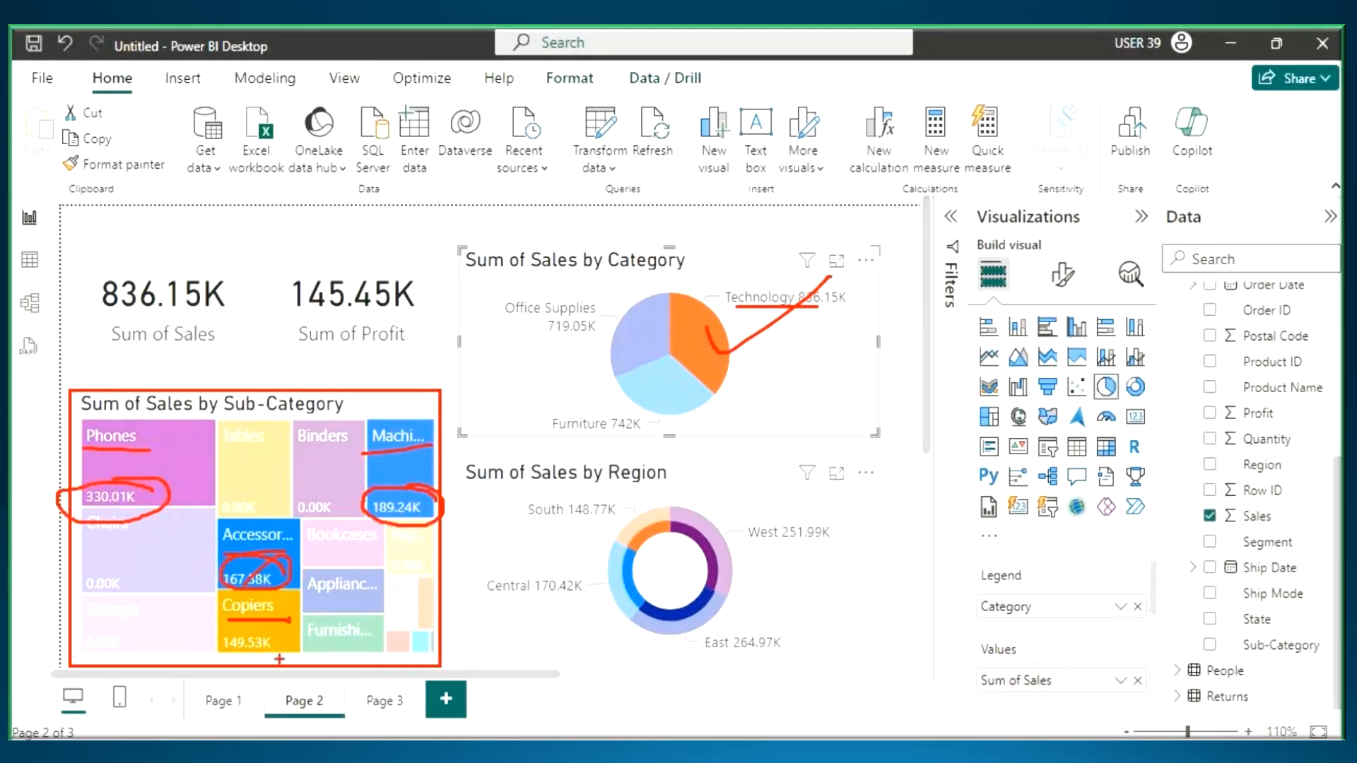
mouse_move(290, 622)
left_mouse_down()
mouse_move(219, 636)
mouse_move(286, 654)
left_mouse_up()
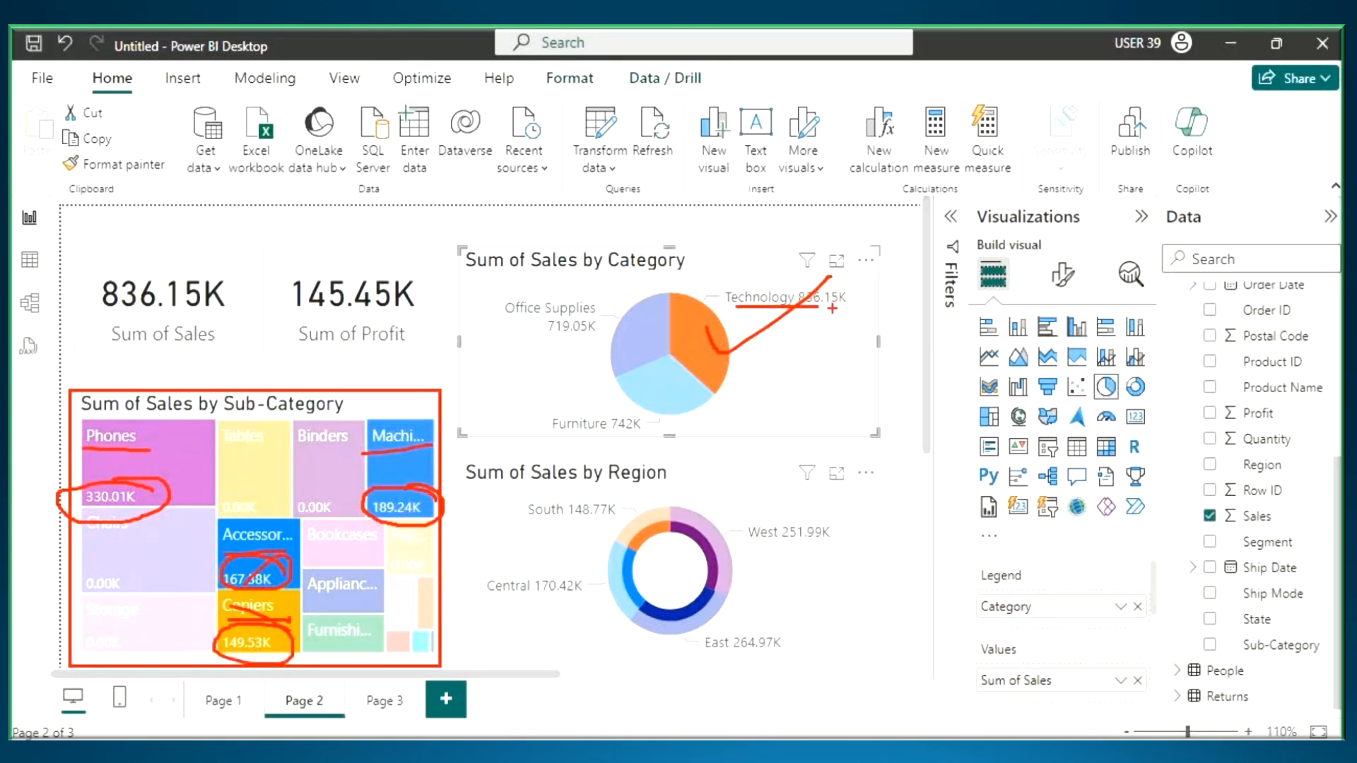
left_click_drag(792, 297, 815, 319)
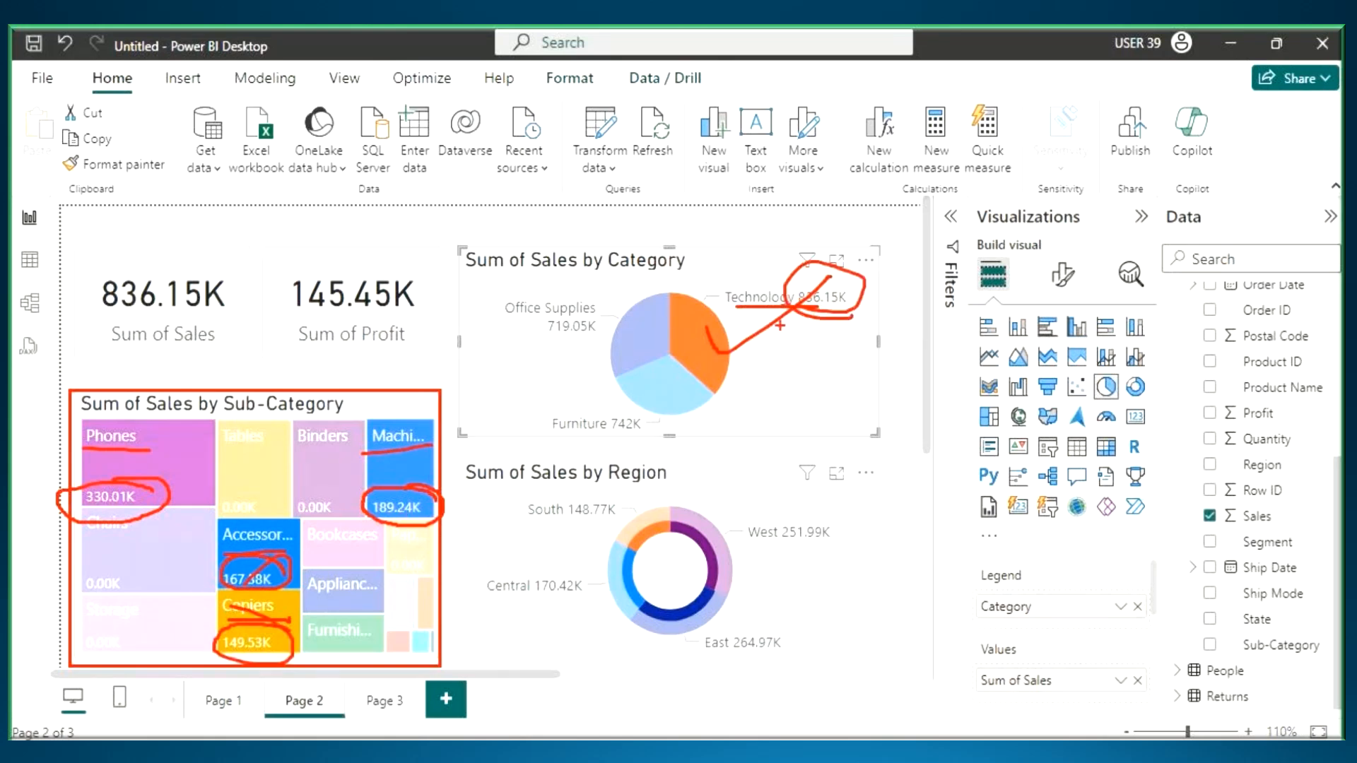
key("Escape")
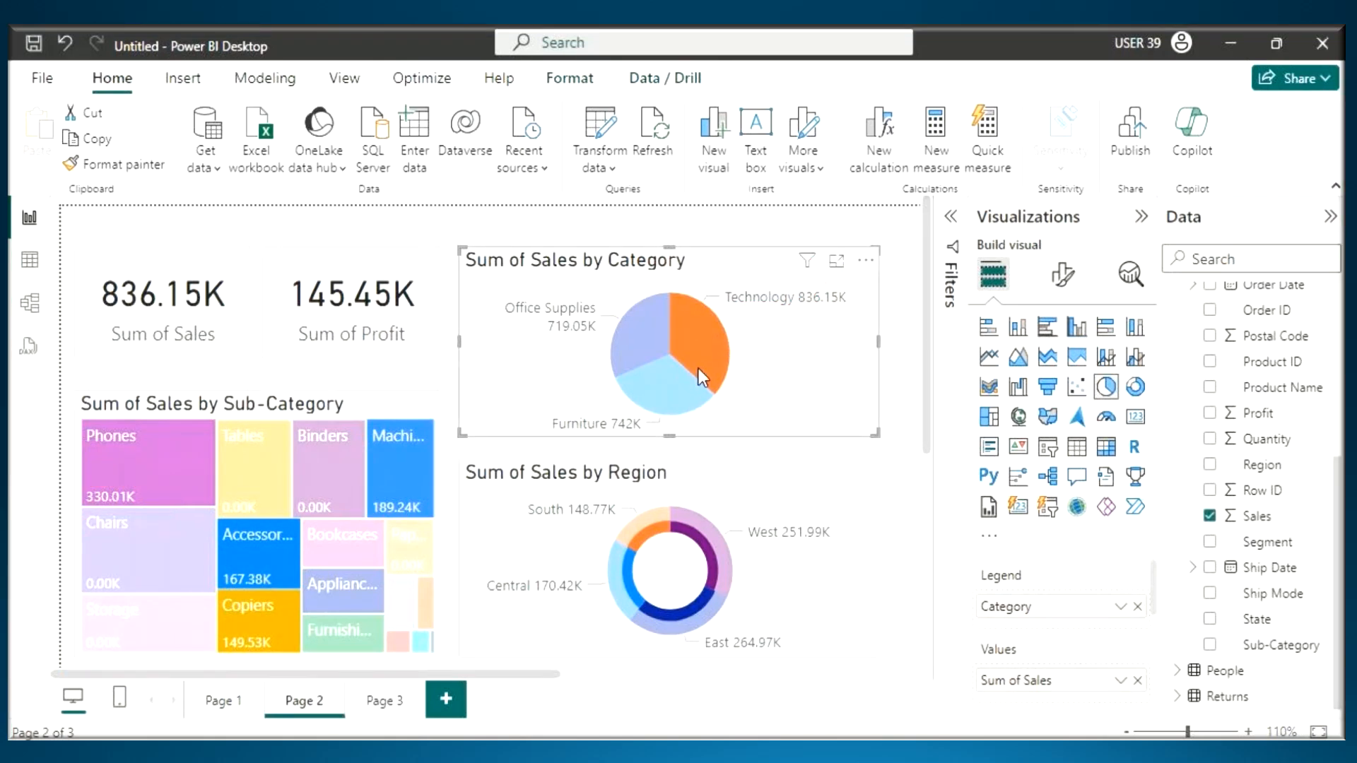
- Tick the Technology slice and the Phones, Machines, Accessories and Copiers tiles with the on-screen pen
mouse_move(698, 367)
key("ctrl+2")
left_click_drag(689, 326, 782, 300)
mouse_move(110, 441)
left_mouse_down()
mouse_move(118, 475)
mouse_move(157, 444)
left_mouse_up()
mouse_move(396, 454)
left_mouse_down()
mouse_move(401, 472)
mouse_move(459, 434)
left_mouse_up()
left_click_drag(255, 550, 286, 537)
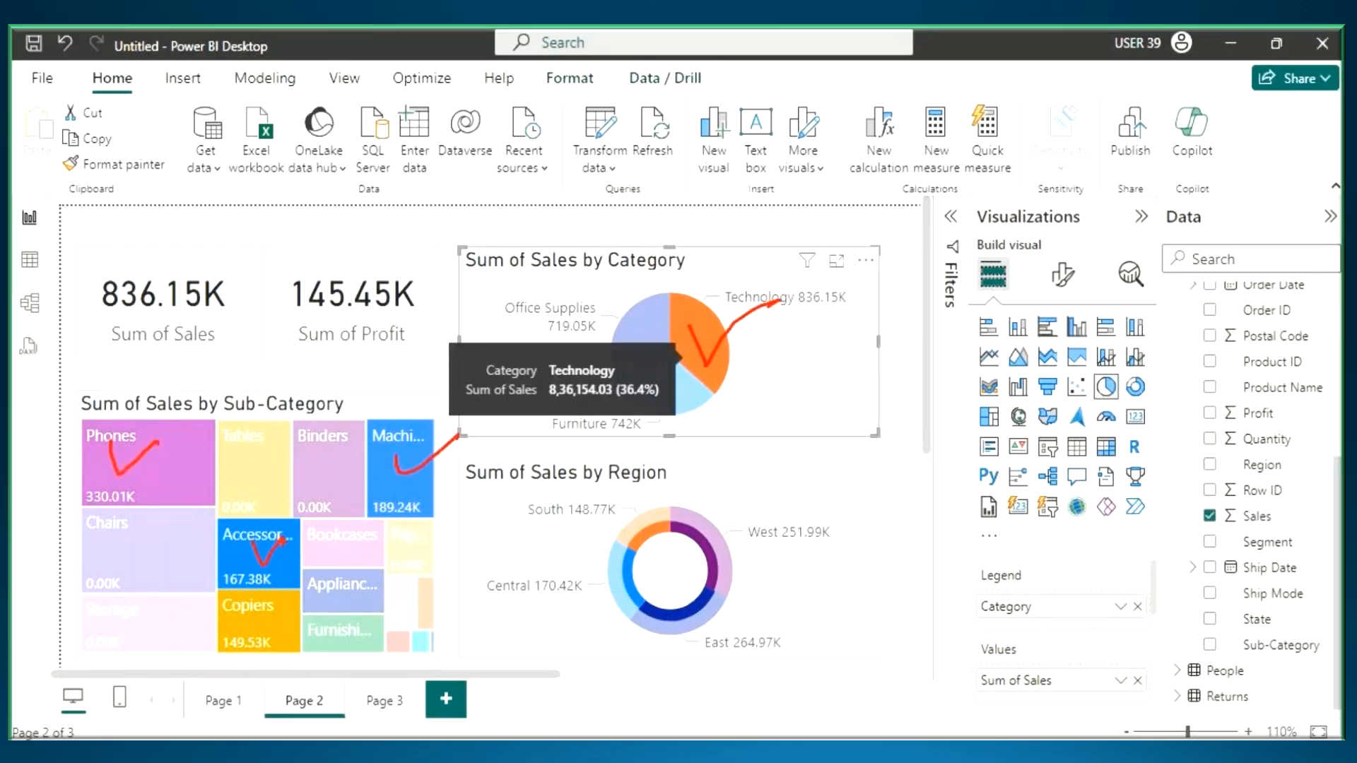
left_click_drag(255, 612, 294, 602)
- Circle the dimmed treemap tiles, draw arrows pointing to them and clear the markup
mouse_move(160, 531)
left_mouse_down()
mouse_move(143, 522)
mouse_move(149, 535)
left_mouse_up()
left_click_drag(291, 435, 285, 512)
mouse_move(401, 528)
left_mouse_down()
mouse_move(345, 564)
mouse_move(318, 610)
left_mouse_up()
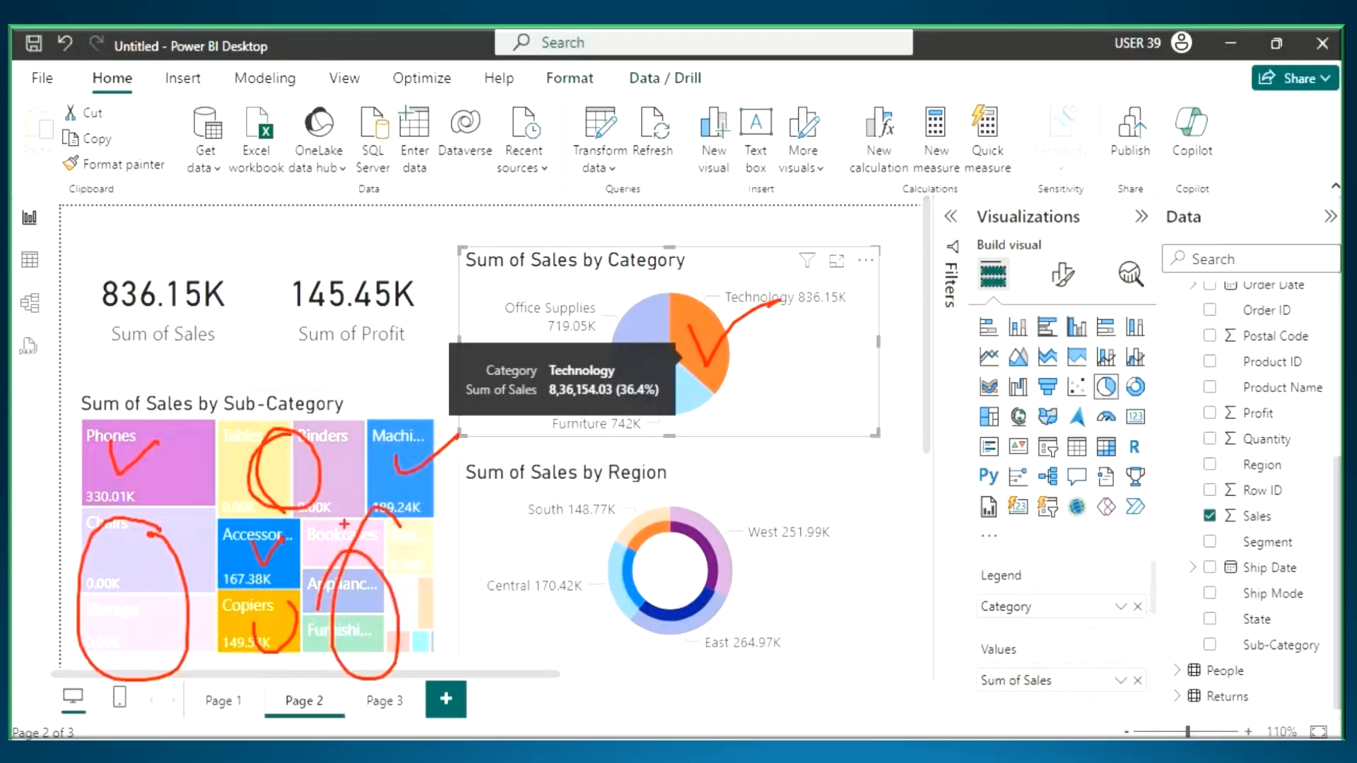
left_click_drag(275, 356, 292, 443)
left_click_drag(262, 402, 289, 434)
mouse_move(323, 386)
left_mouse_down()
mouse_move(297, 467)
mouse_move(345, 535)
mouse_move(343, 562)
left_mouse_up()
left_click_drag(376, 503, 336, 566)
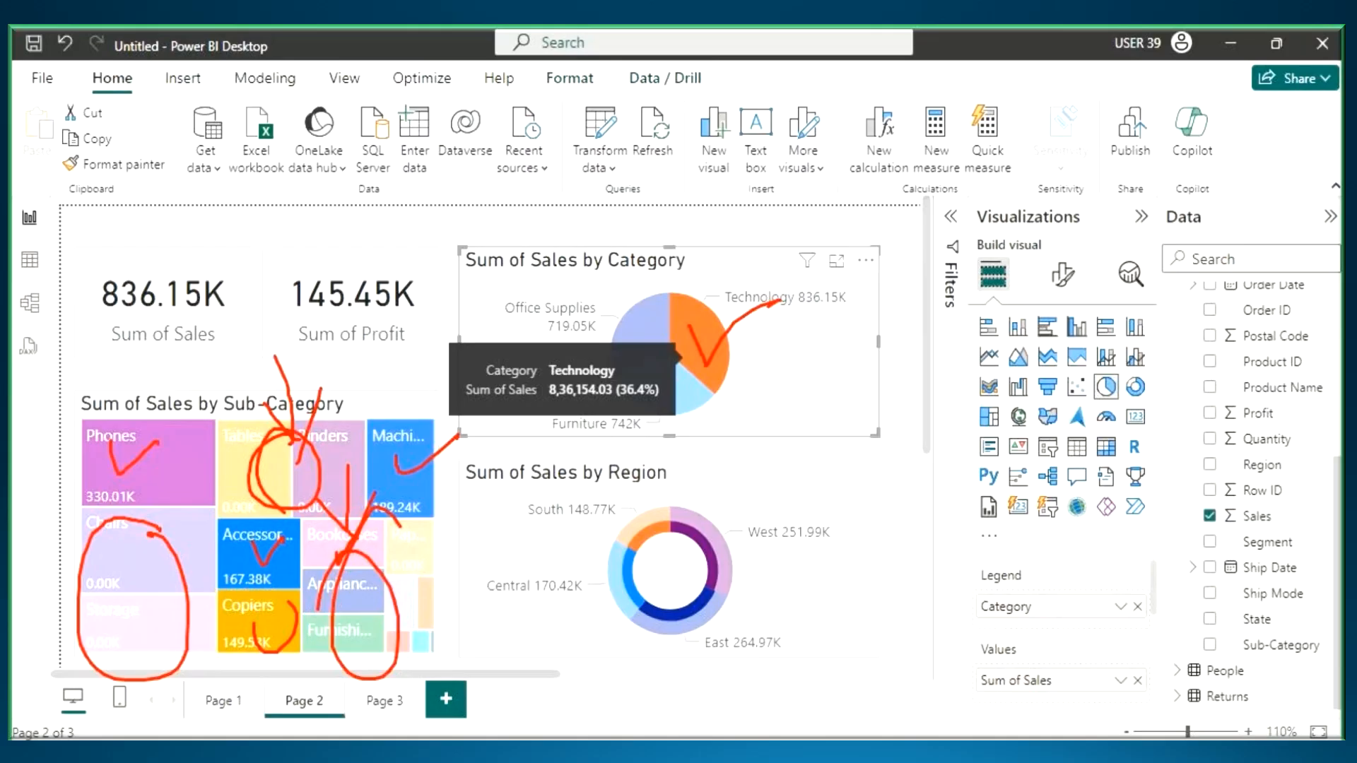
key("Escape")
- Switch to Notepad, mark the words Highlight Action in the interaction types list and return to Power BI Desktop
key("alt+Tab")
left_click(82, 355)
left_click_drag(51, 354, 212, 361)
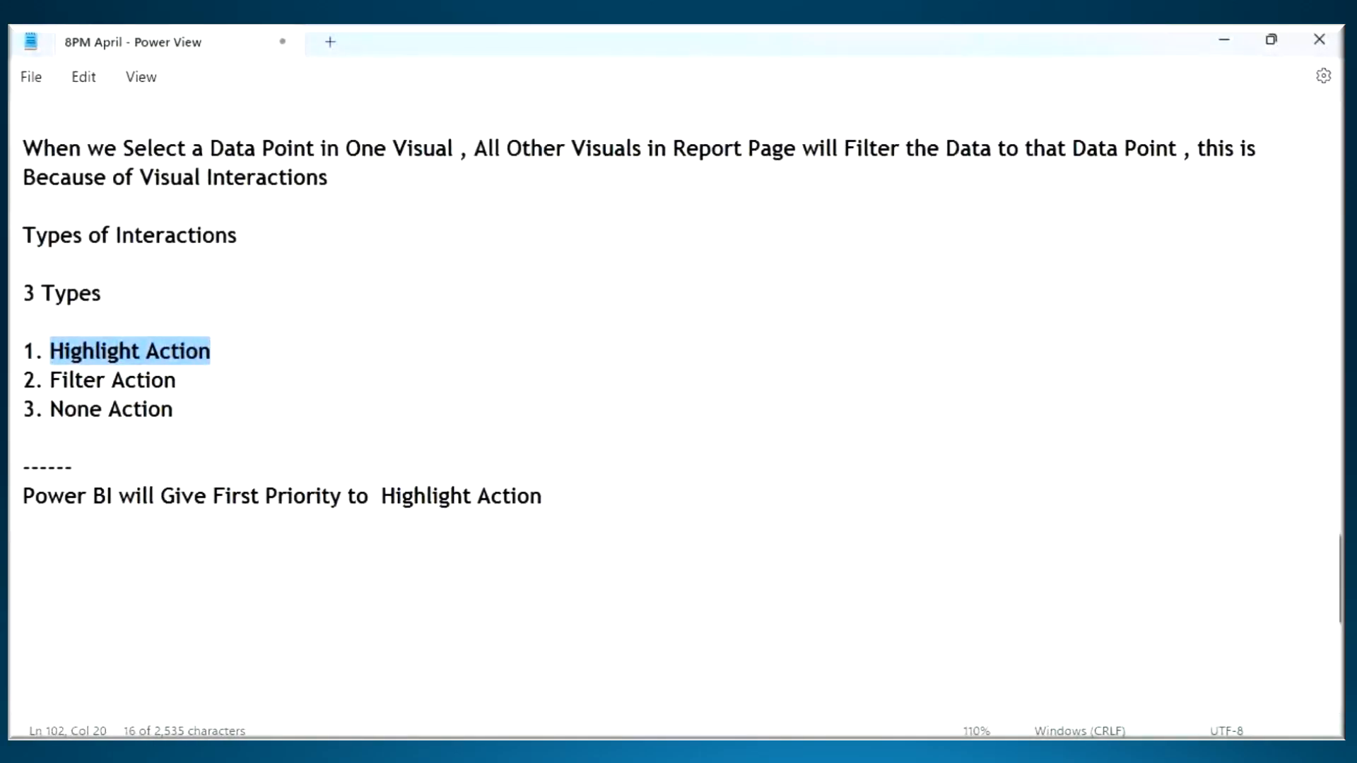
key("alt+Tab")
- Clear the Technology highlight through the Sub-Category treemap and highlight Page 2 by the Central region of the donut chart
left_click(140, 451)
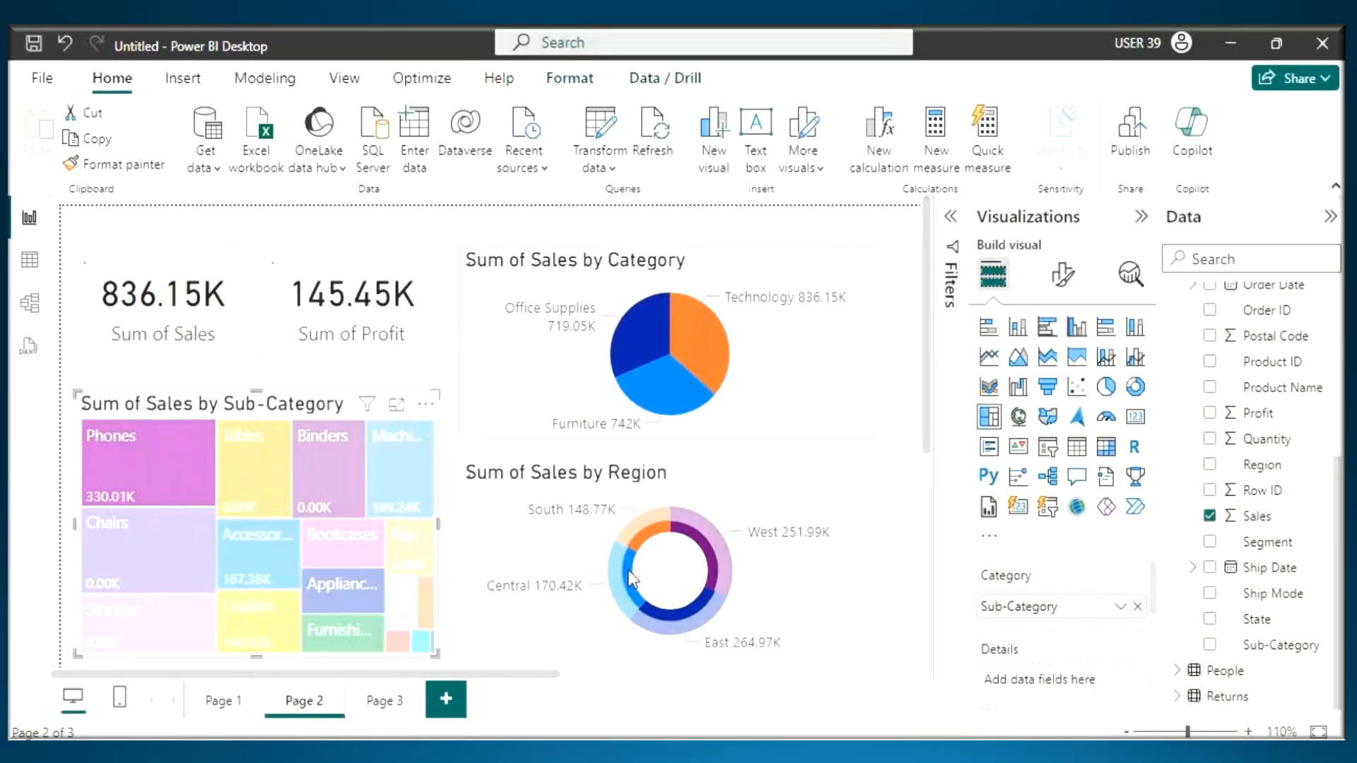
left_click(632, 578)
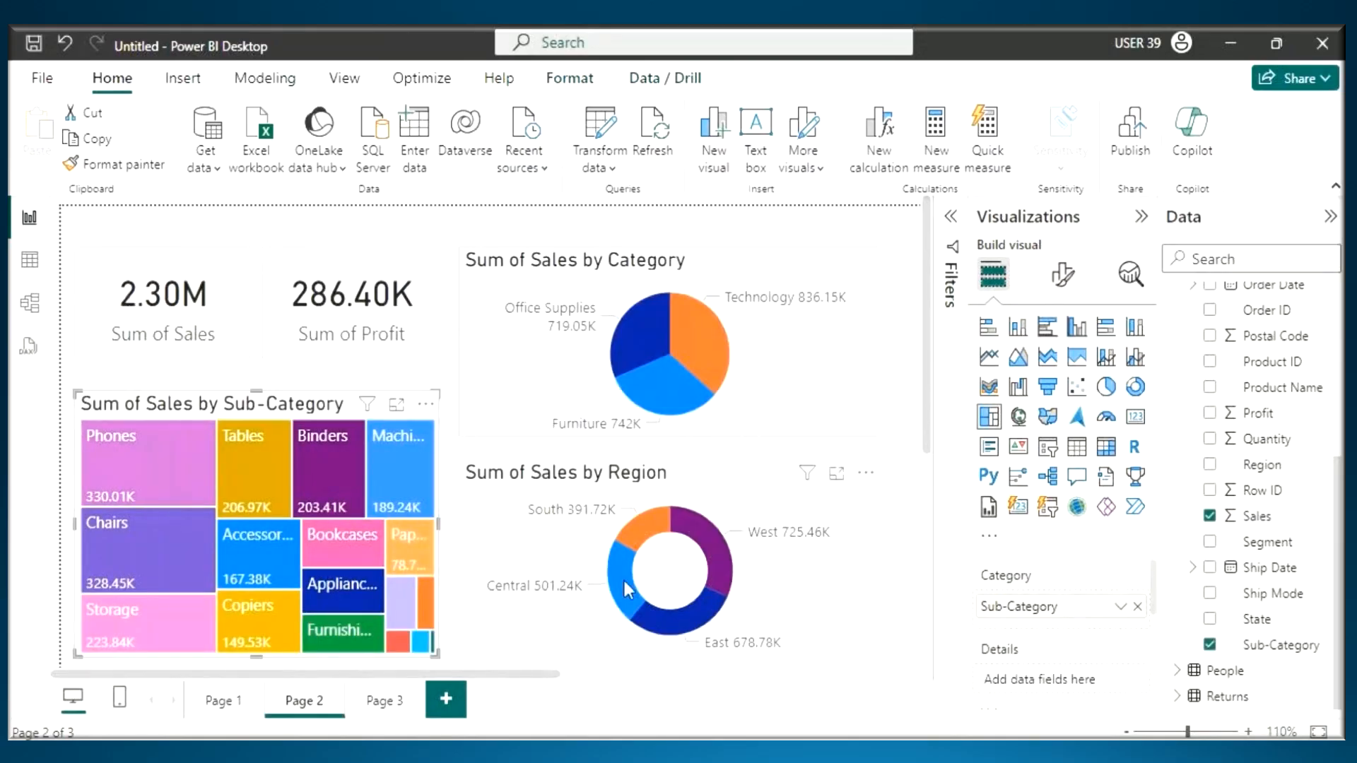
left_click(121, 455)
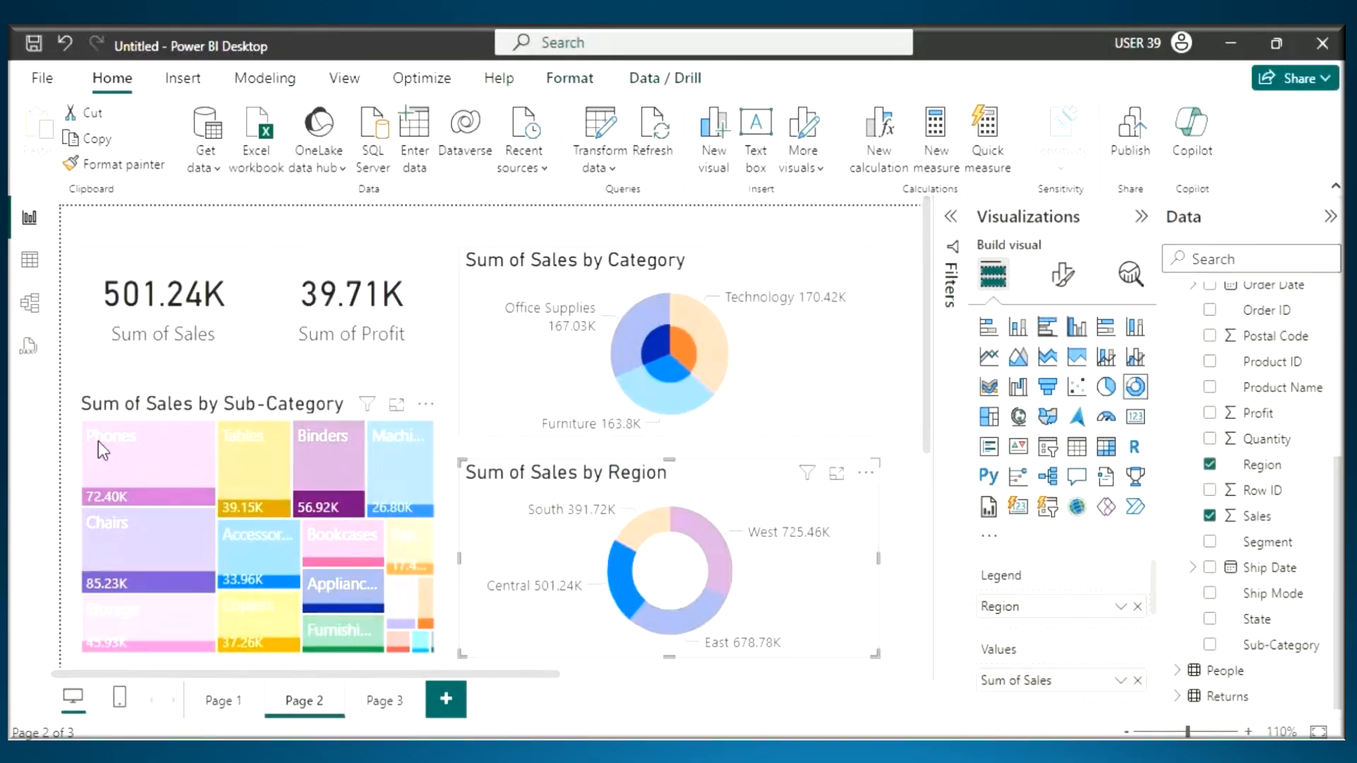
- Box the Phones tile and its highlighted band in the treemap, and draw an arrow down to the band
key("ctrl+2")
mouse_move(79, 419)
left_mouse_down()
mouse_move(170, 489)
mouse_move(217, 505)
left_mouse_up()
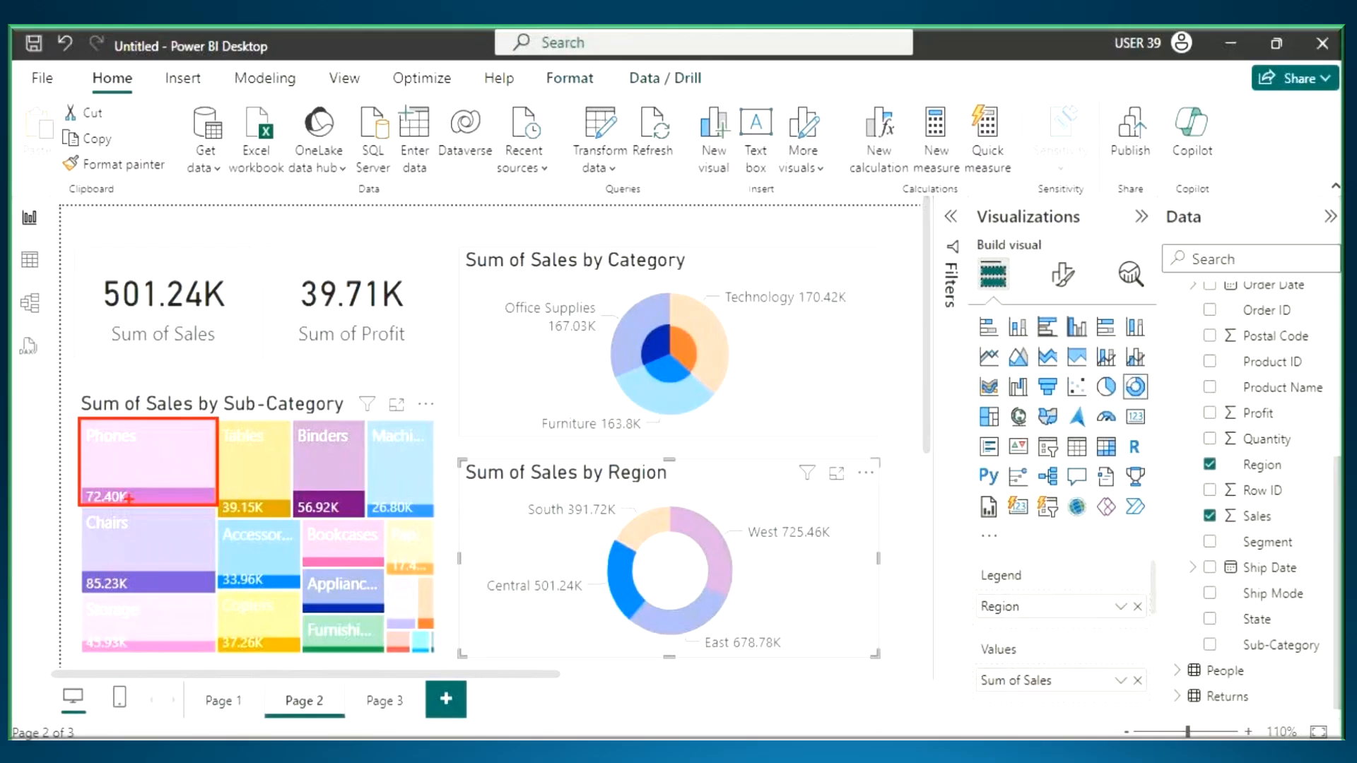
left_click_drag(80, 482, 232, 508)
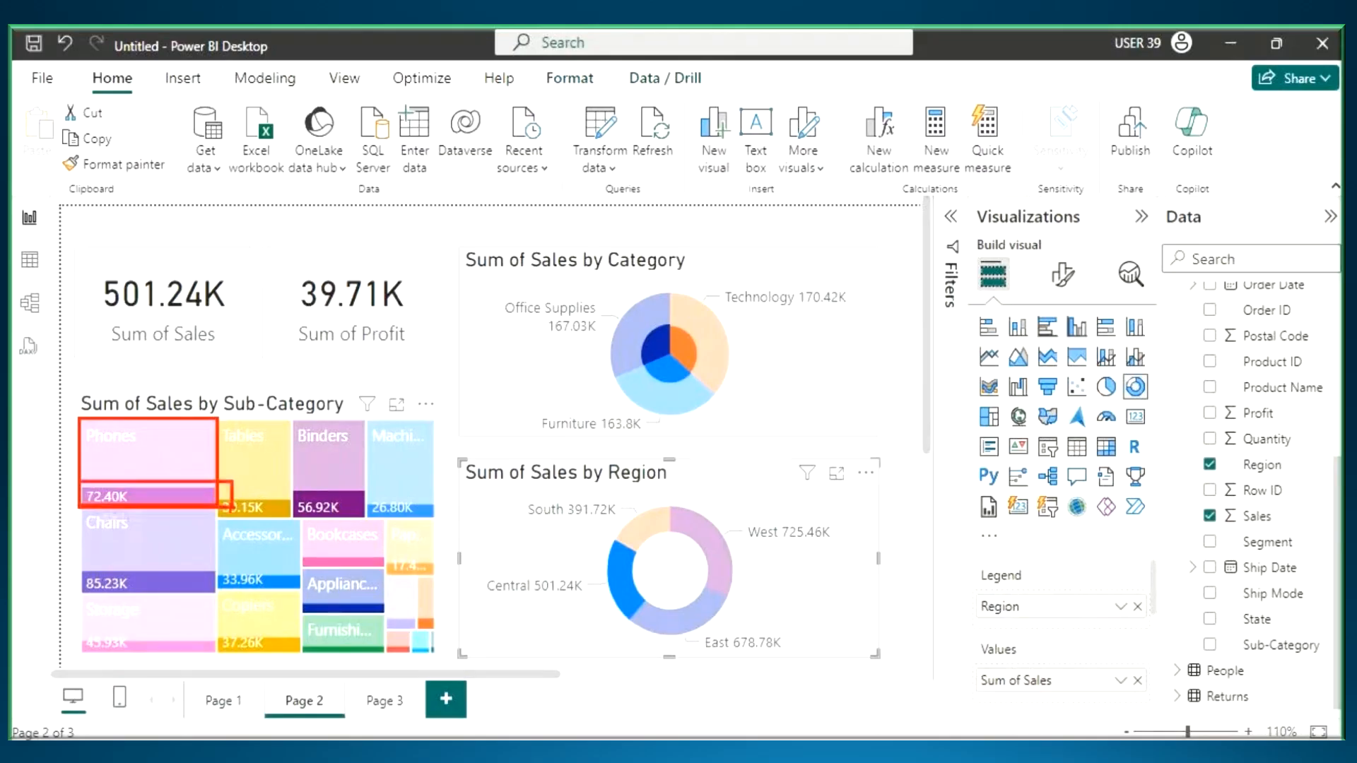
mouse_move(149, 456)
left_mouse_down()
mouse_move(157, 498)
mouse_move(179, 468)
left_mouse_up()
- Outline the whole Technology slice in the pie chart and write 836K beside it with an arrow to 4R
mouse_move(672, 288)
left_mouse_down()
mouse_move(668, 364)
mouse_move(720, 400)
left_mouse_up()
left_click_drag(673, 291, 704, 403)
mouse_move(773, 252)
left_mouse_down()
mouse_move(772, 238)
mouse_move(769, 276)
mouse_move(793, 248)
left_mouse_up()
mouse_move(790, 238)
left_mouse_down()
mouse_move(793, 263)
mouse_move(834, 251)
left_mouse_up()
mouse_move(855, 219)
left_mouse_down()
mouse_move(840, 237)
mouse_move(856, 249)
mouse_move(954, 209)
mouse_move(1033, 197)
mouse_move(1019, 244)
left_mouse_up()
mouse_move(1068, 160)
left_mouse_down()
mouse_move(1059, 227)
mouse_move(1143, 230)
left_mouse_up()
- Underline the Central label and the Technology label with its value, and draw an arrow from the slice's highlighted inner part to a pen mark
left_click_drag(480, 610, 561, 602)
mouse_move(674, 332)
left_mouse_down()
mouse_move(695, 333)
mouse_move(689, 367)
left_mouse_up()
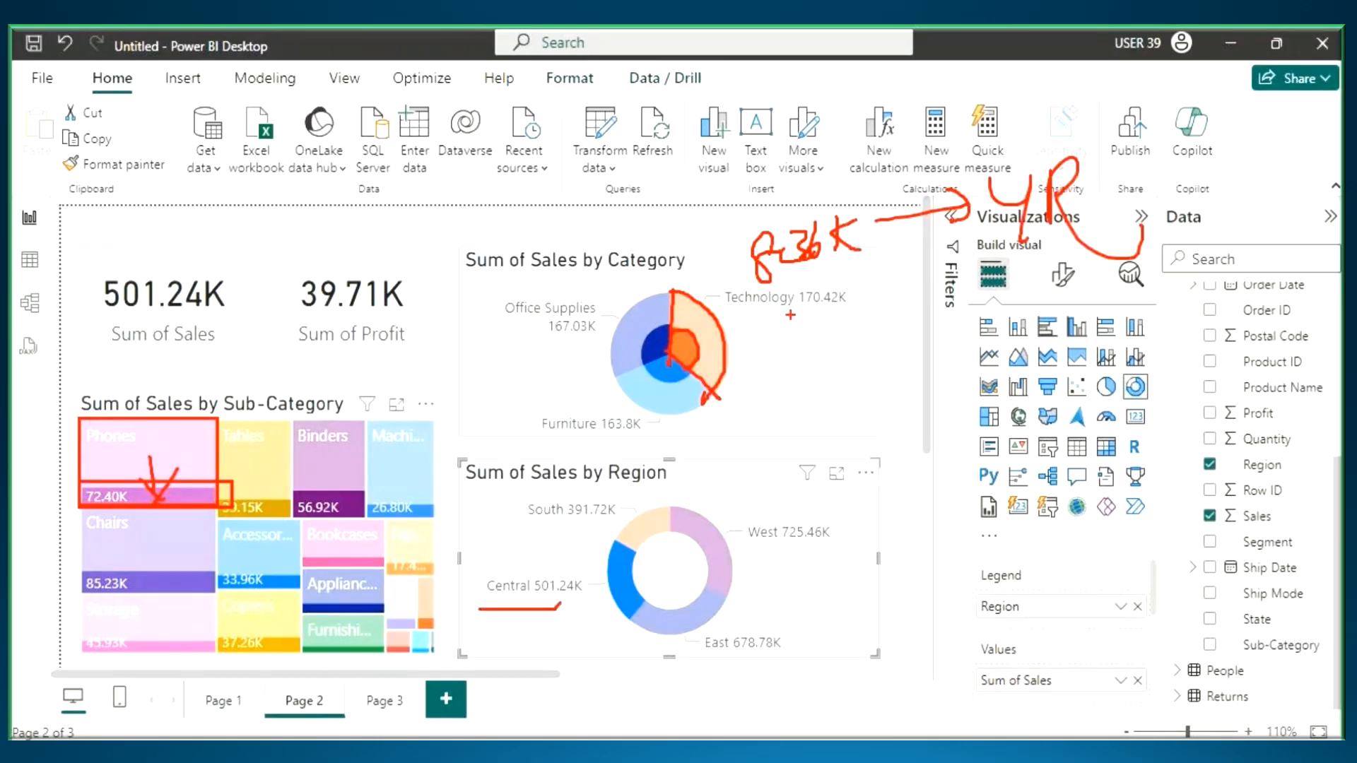
left_click_drag(736, 316, 846, 315)
left_click_drag(696, 352, 807, 379)
left_click_drag(783, 349, 779, 405)
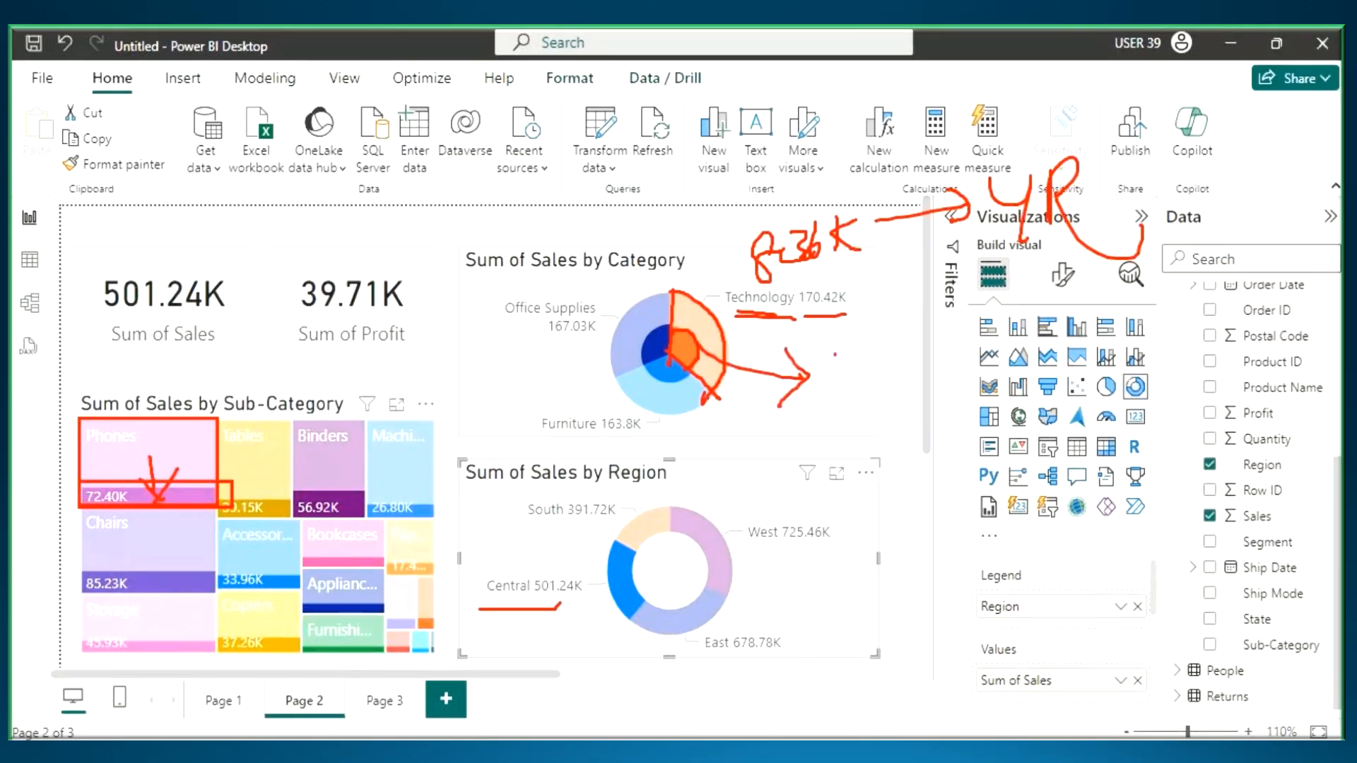
left_click_drag(837, 354, 837, 410)
left_click_drag(864, 335, 867, 400)
left_click_drag(810, 380, 899, 355)
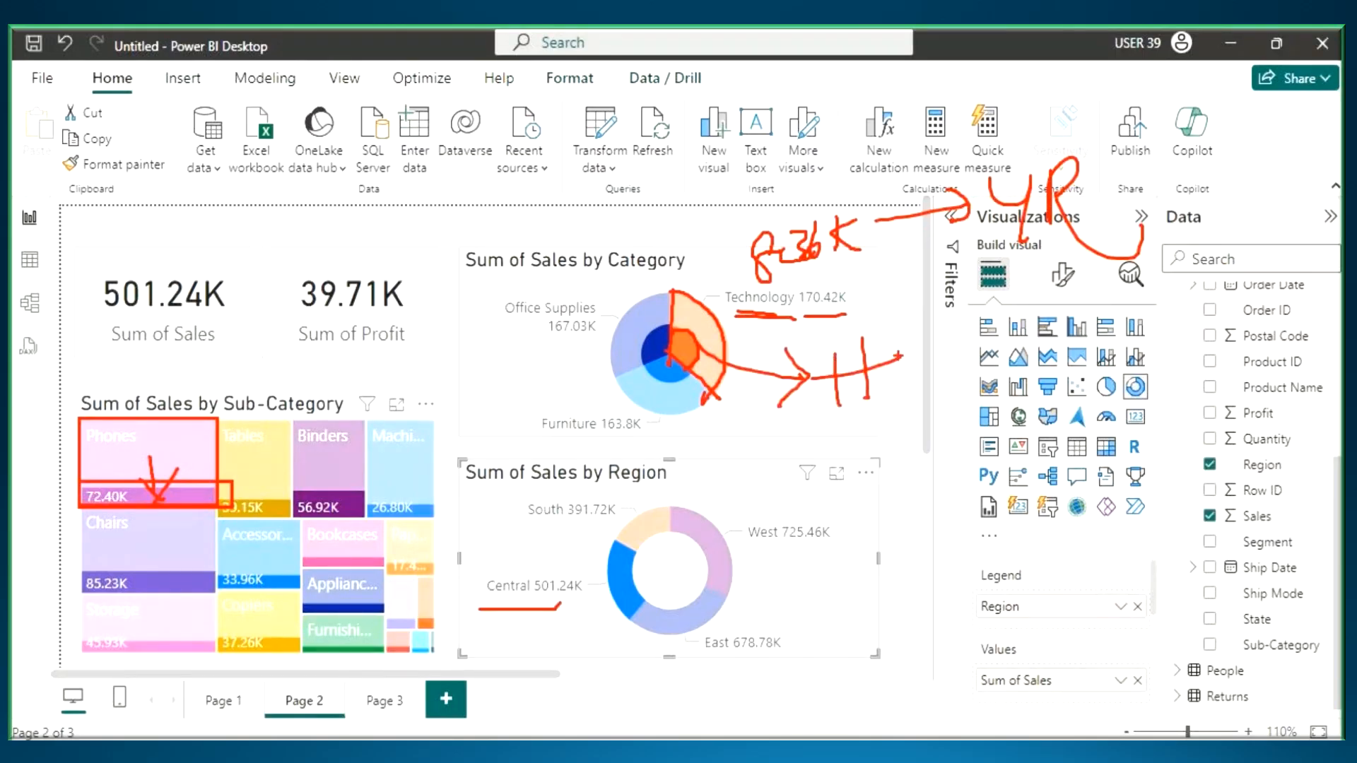
- Draw a downward arrow inside the Phones tile of the Sub-Category treemap
left_click_drag(116, 451, 128, 490)
mouse_move(140, 432)
left_mouse_down()
mouse_move(149, 479)
mouse_move(167, 453)
left_mouse_up()
- Switch to Notepad and add the line "Some Visuals will Not Support Highlight Action" below the first-priority note
key("alt+Tab")
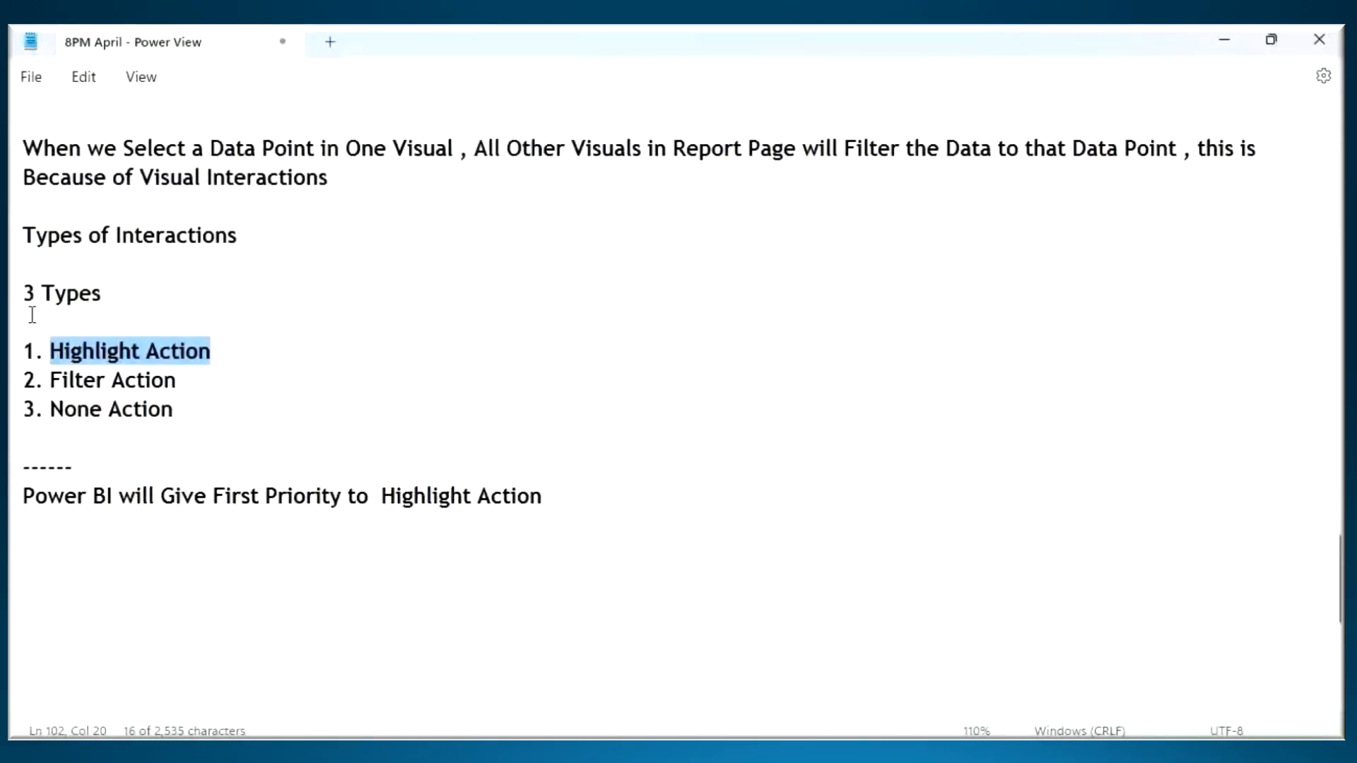
left_click_drag(50, 351, 226, 355)
key("ctrl+c")
left_click(64, 558)
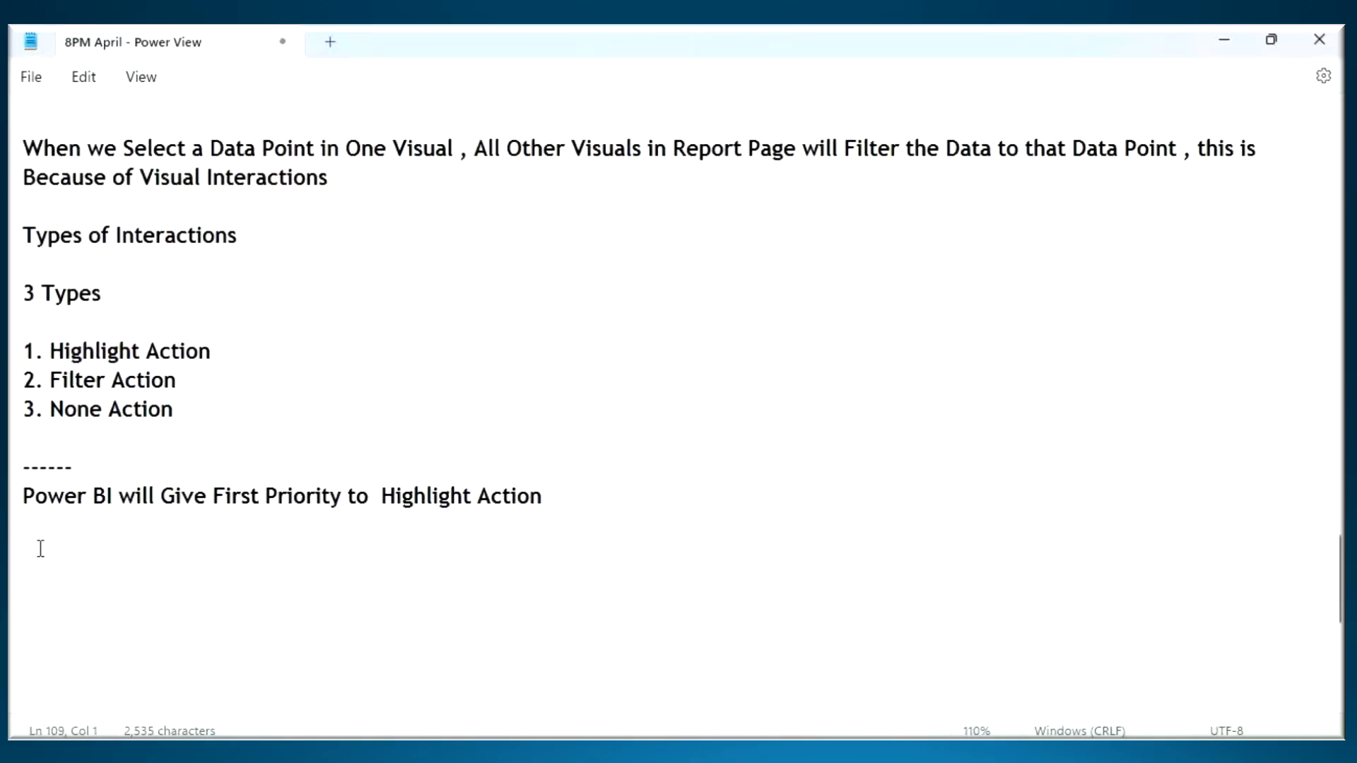
type("Some Visuals")
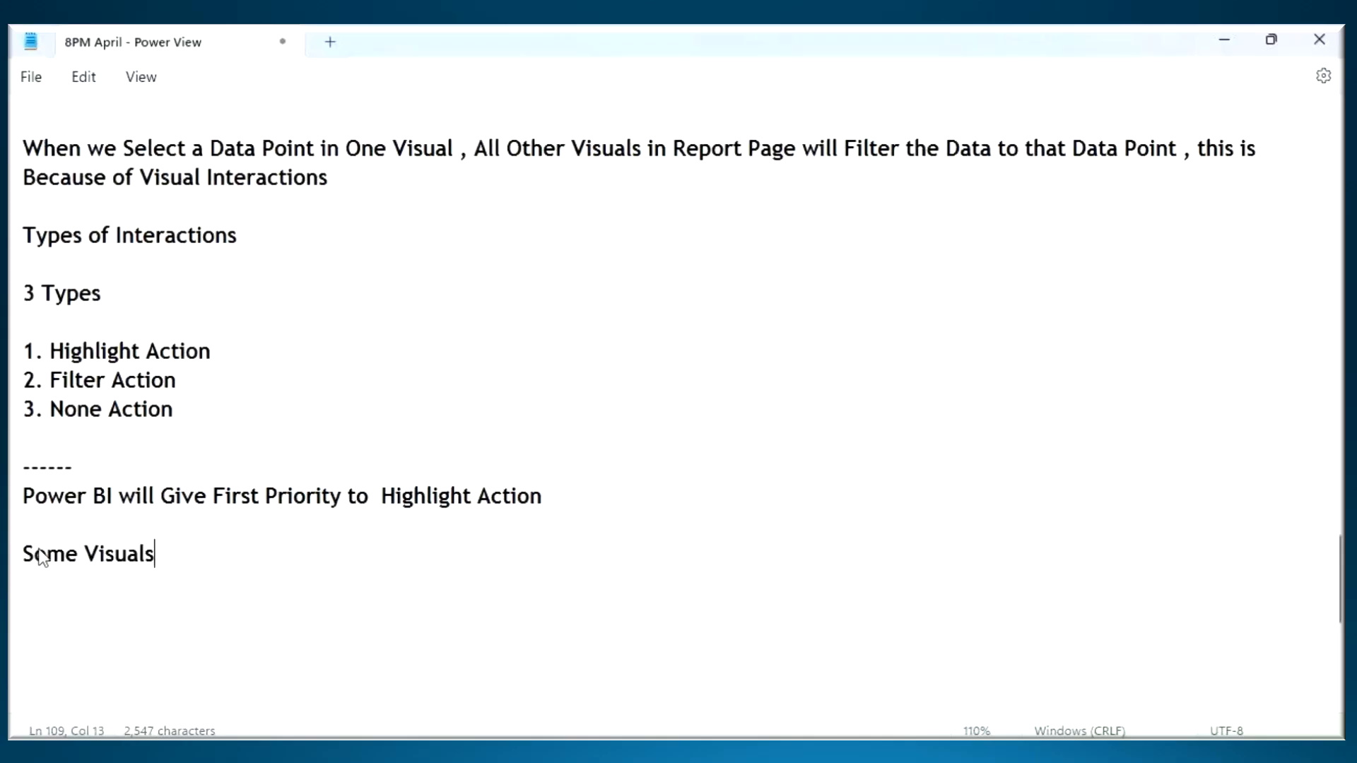
type(" will No")
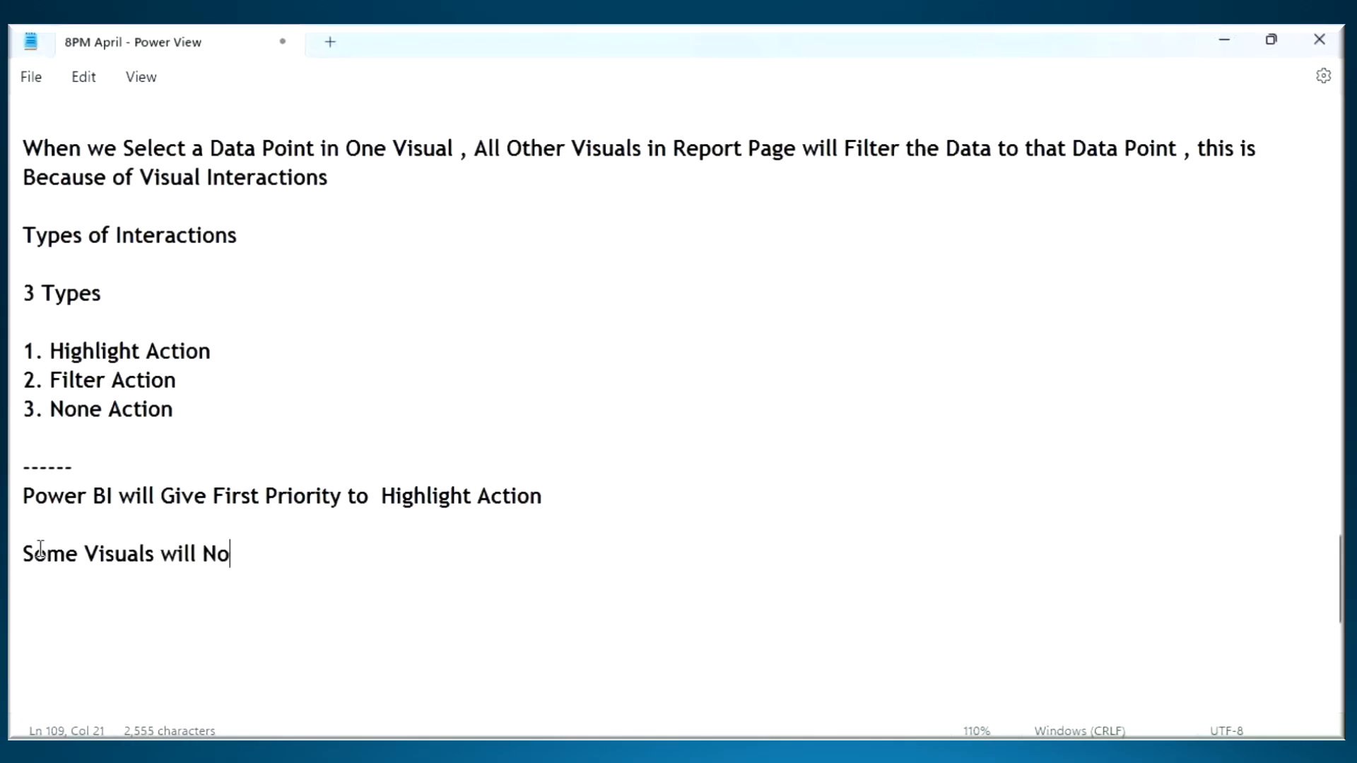
type("t Support")
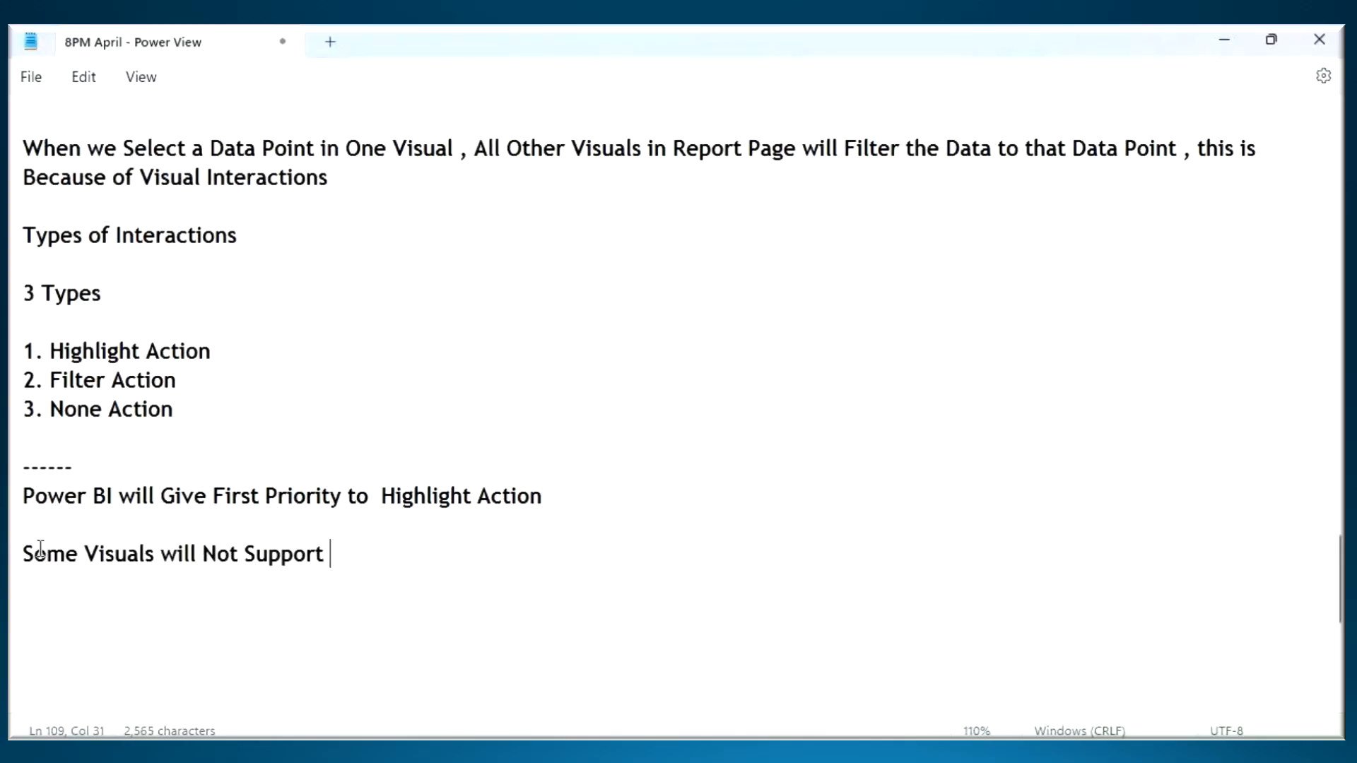
key("ctrl+v")
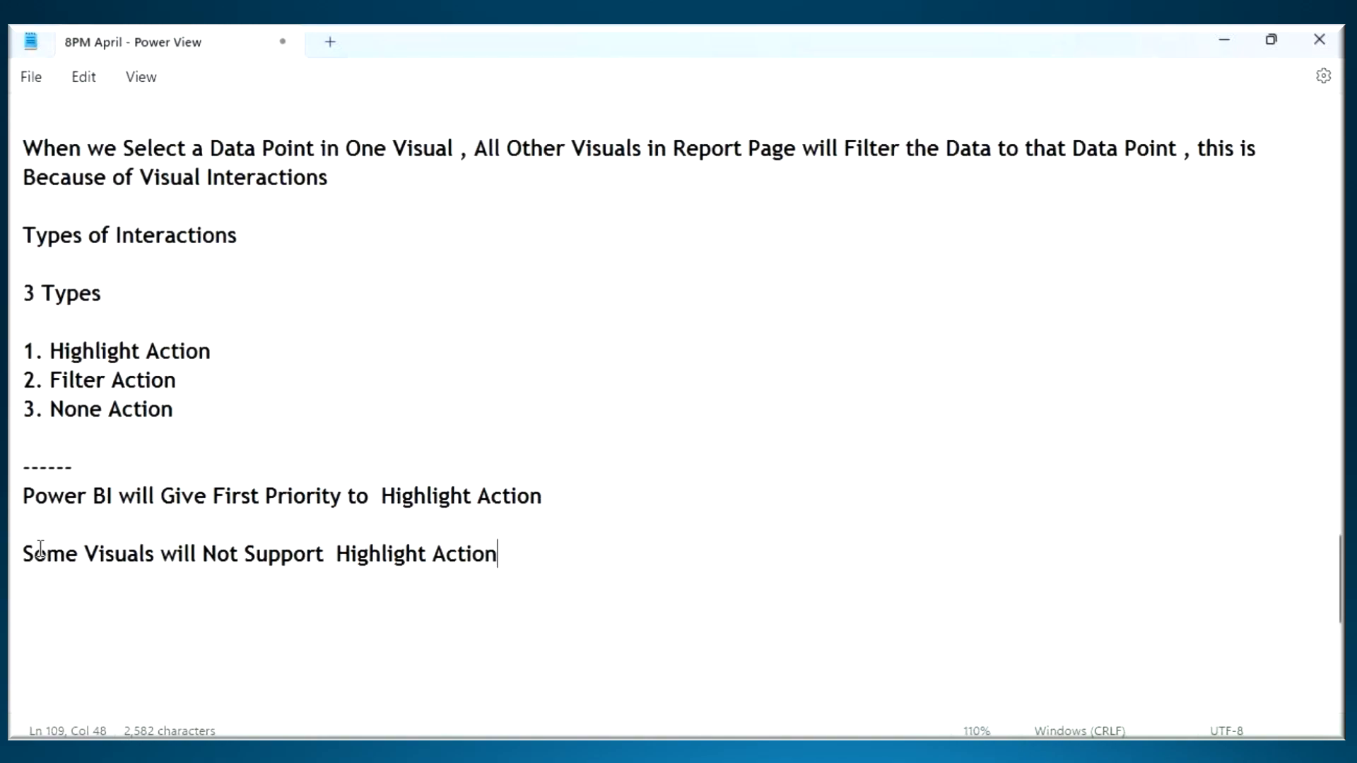
- Switch to Power BI Desktop, clear the Central highlight in the donut chart, and select the Sum of Sales card
key("alt+Tab")
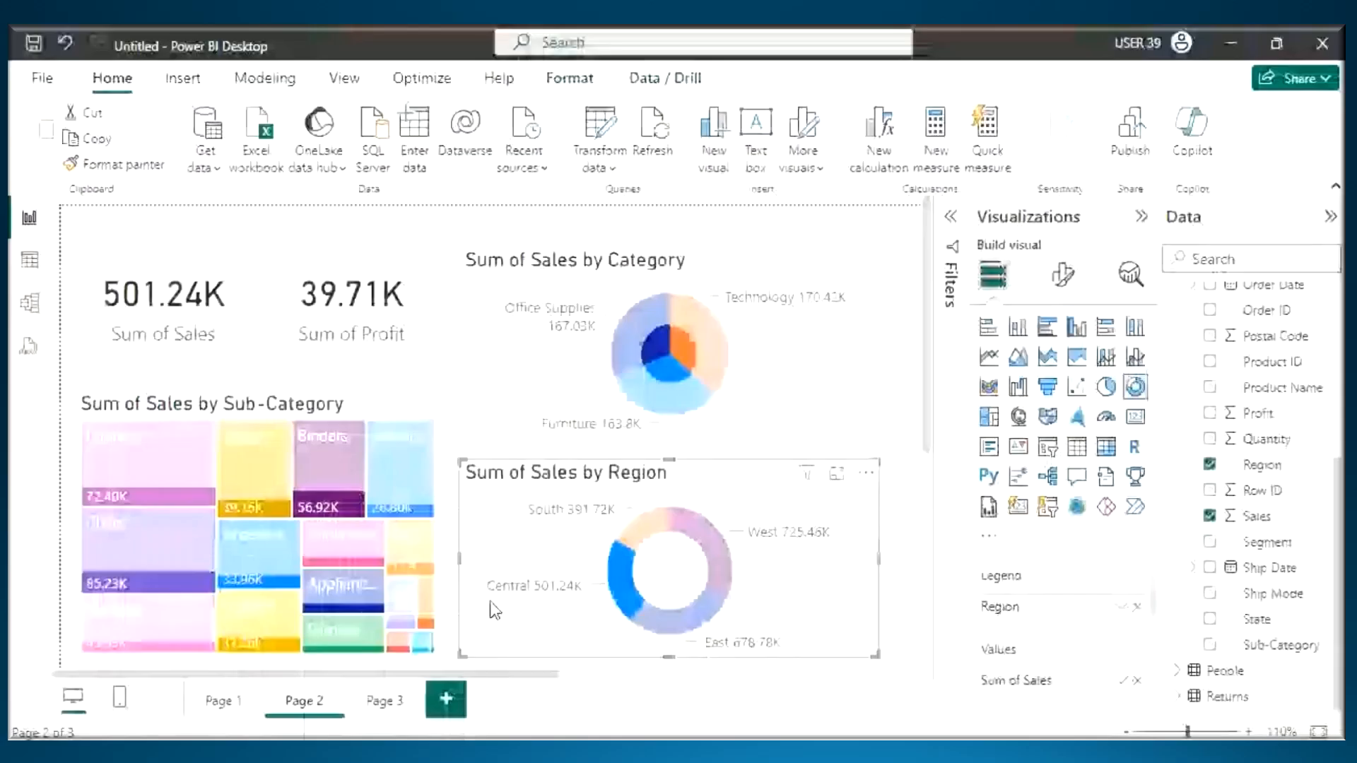
left_click(634, 596)
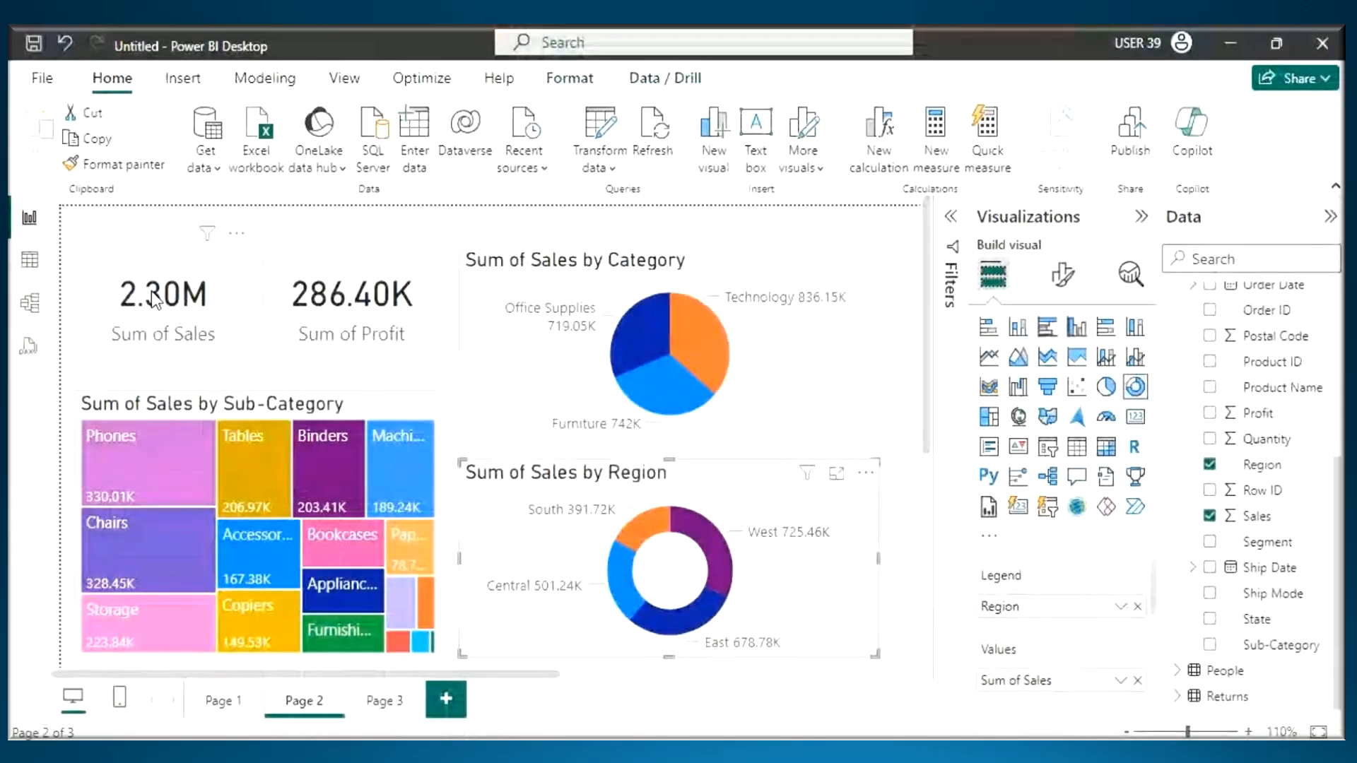
left_click(146, 308)
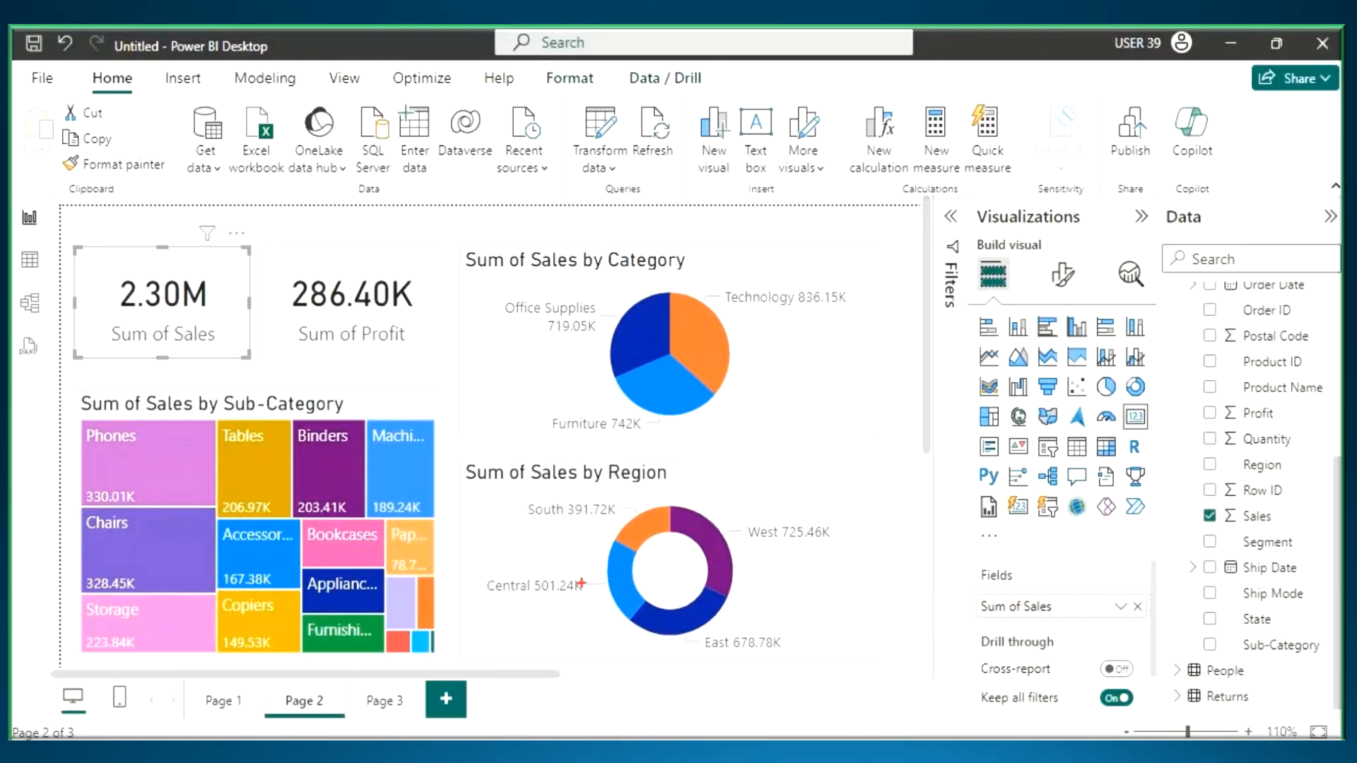
- Pen-mark the Central slice, the Sum of Sales value, the Technology slice with an inner part, and the Phones tile with a lower band
left_click_drag(611, 578, 681, 549)
left_click_drag(170, 283, 154, 281)
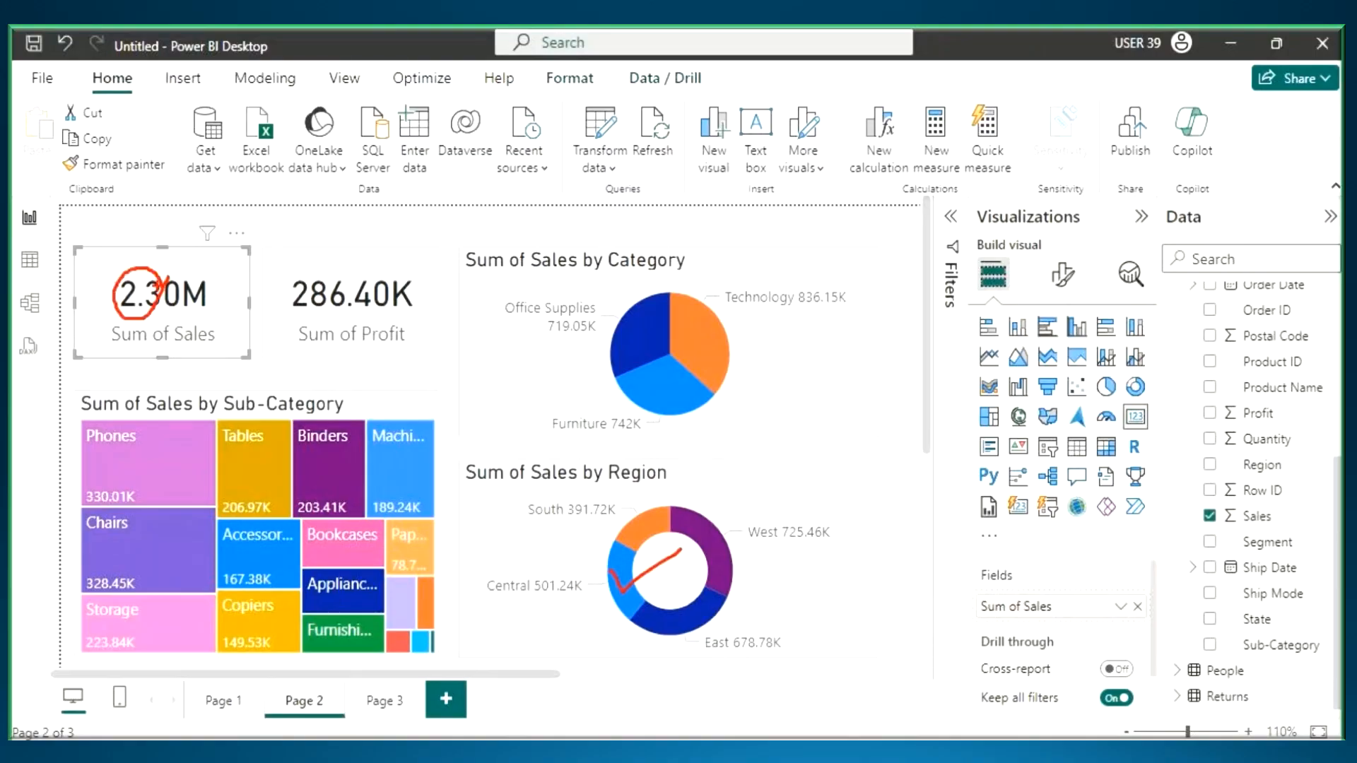
left_click_drag(672, 292, 672, 353)
mouse_move(674, 293)
left_mouse_down()
mouse_move(728, 374)
mouse_move(719, 391)
left_mouse_up()
left_click_drag(677, 334, 701, 373)
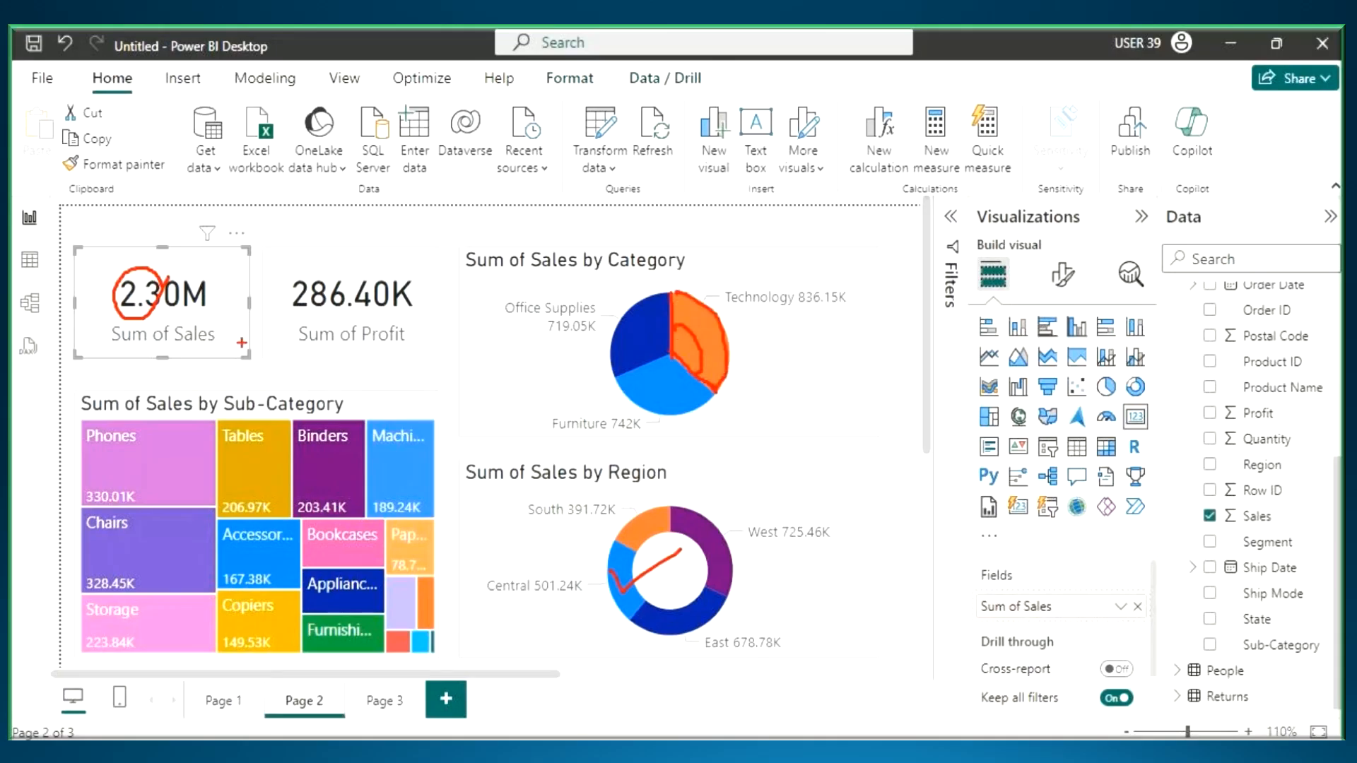
mouse_move(83, 422)
left_mouse_down()
mouse_move(140, 473)
mouse_move(214, 508)
left_mouse_up()
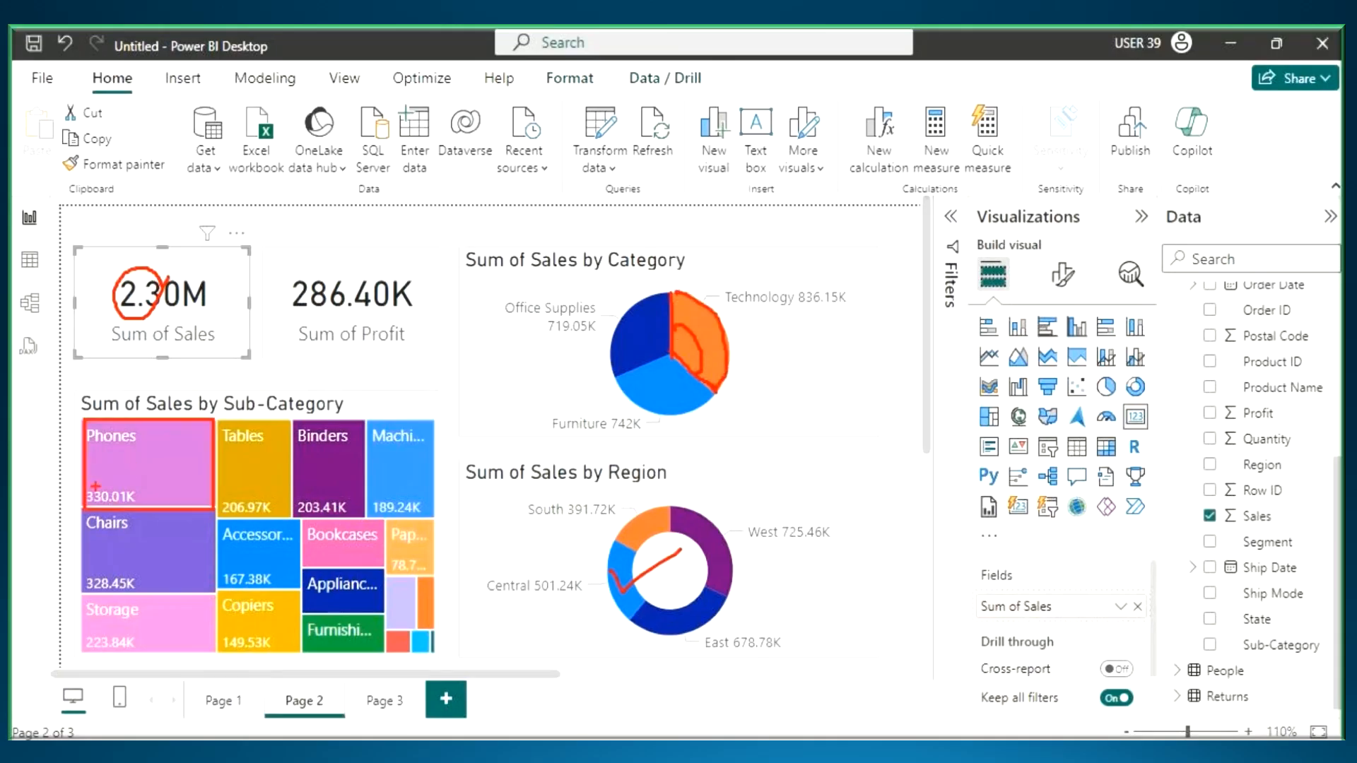
mouse_move(85, 475)
left_mouse_down()
mouse_move(125, 510)
mouse_move(224, 501)
left_mouse_up()
- Underline the Sum of Profit value, draw an arrow down to it, and add further pen marks on it and the Central slice
left_click_drag(297, 312, 393, 320)
mouse_move(326, 224)
left_mouse_down()
mouse_move(325, 269)
mouse_move(339, 247)
left_mouse_up()
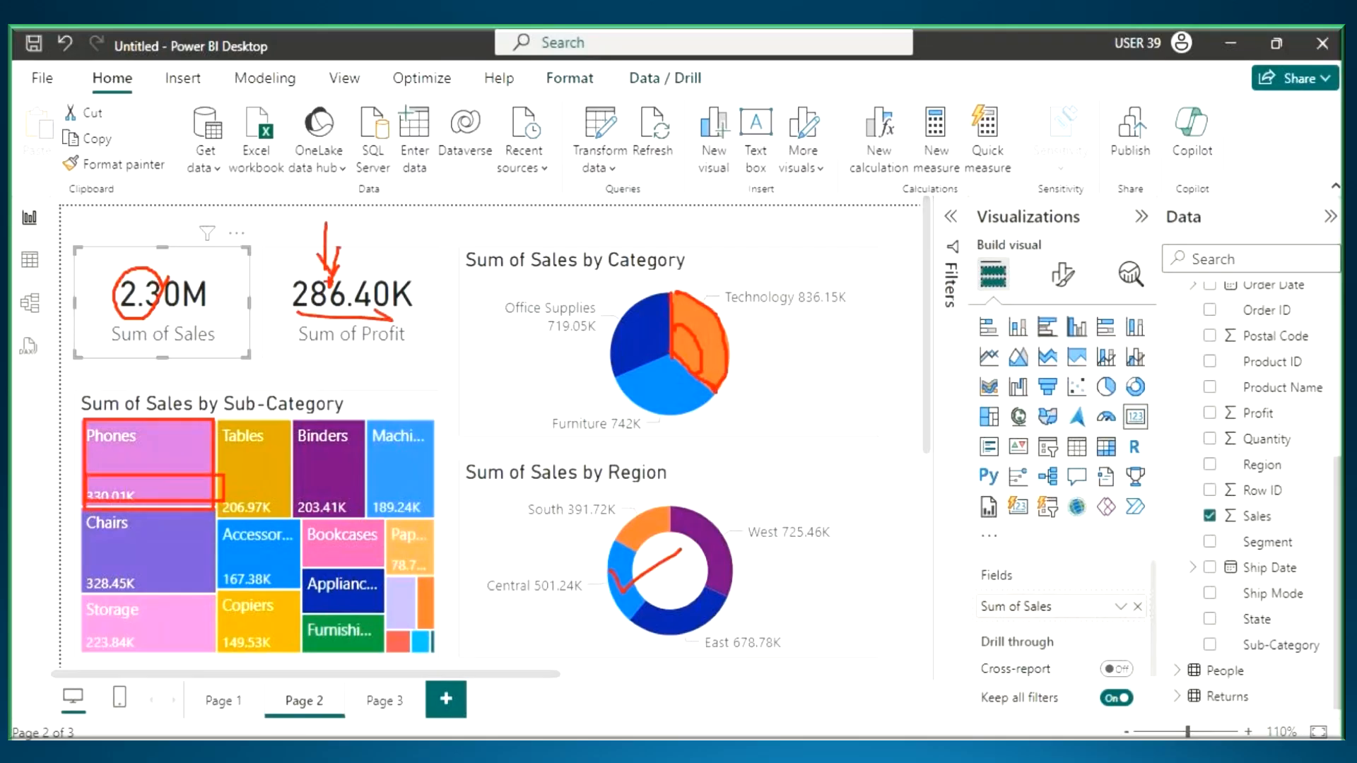
left_click_drag(596, 560, 622, 569)
left_click_drag(634, 504, 626, 583)
mouse_move(308, 275)
left_mouse_down()
mouse_move(311, 312)
mouse_move(424, 294)
mouse_move(357, 304)
left_mouse_up()
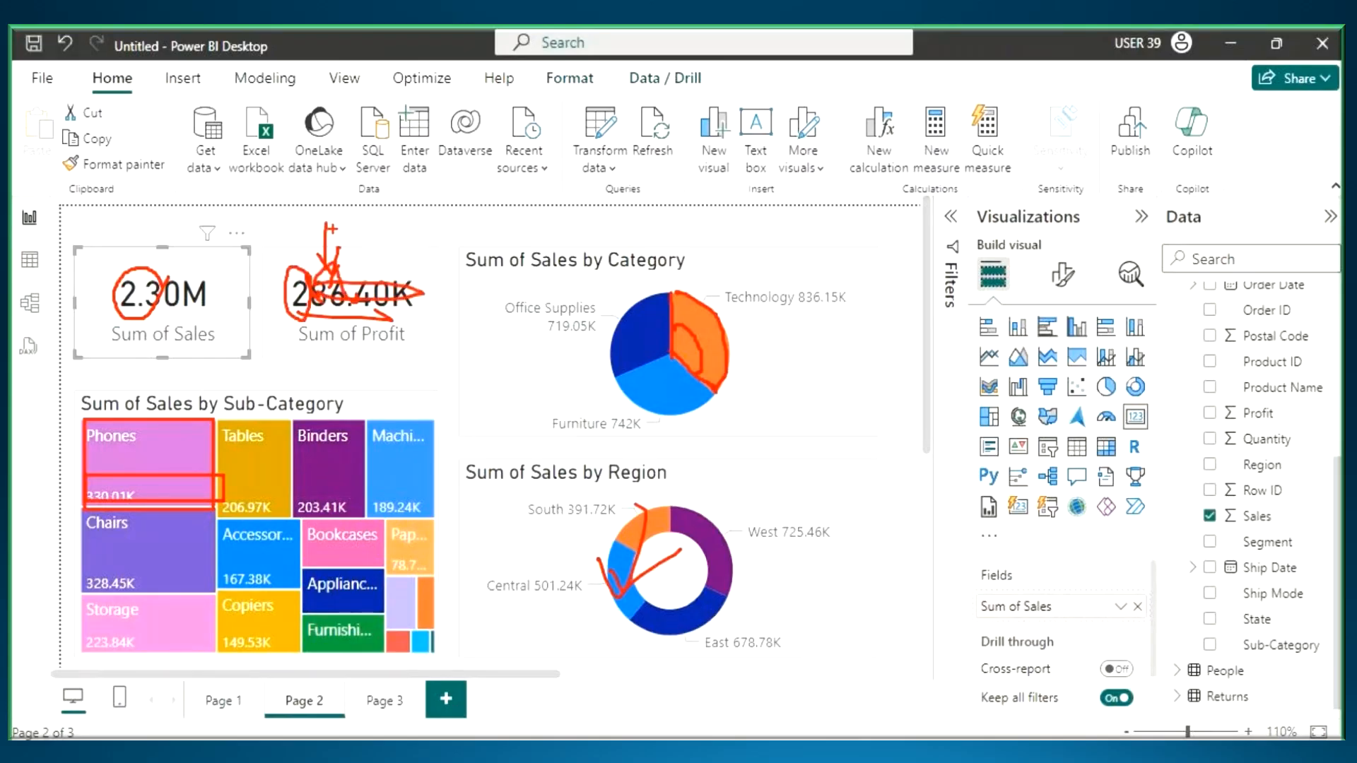
- Erase the pen marks and highlight Page 2 by the Central region of the donut chart
key("Escape")
left_click(612, 568)
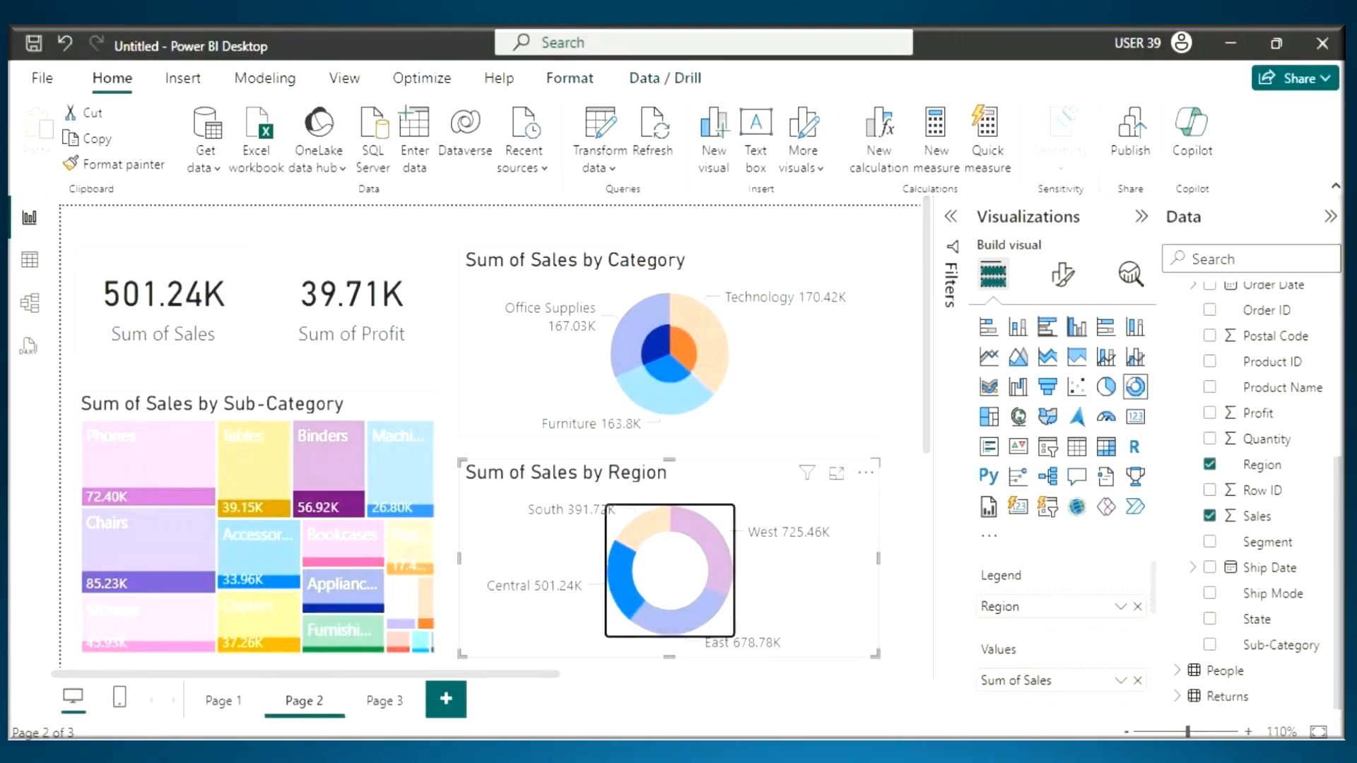
- Switch to Notepad and point out the note on unsupported visuals and the Filter Action entry by selecting their text
left_click(813, 752)
left_click_drag(139, 554, 503, 566)
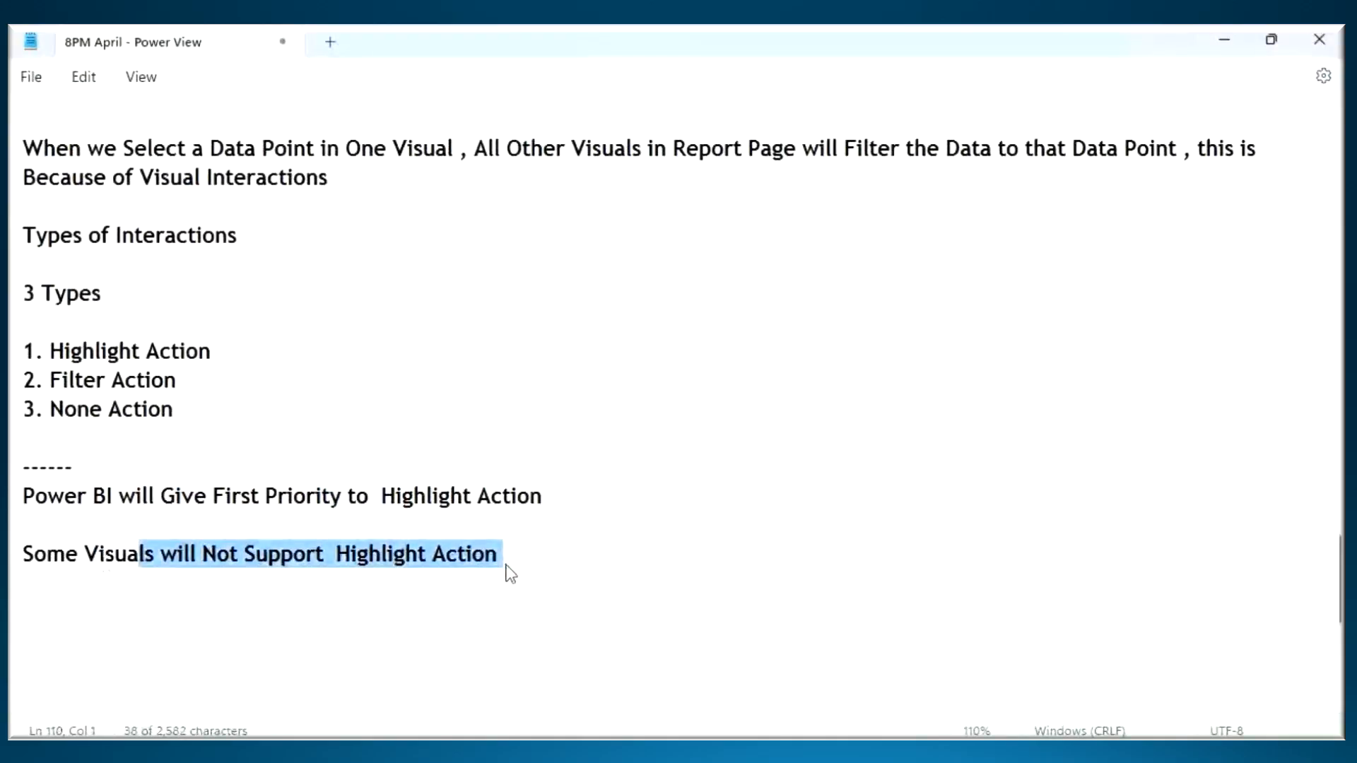
left_click(54, 384)
left_click_drag(54, 386, 178, 390)
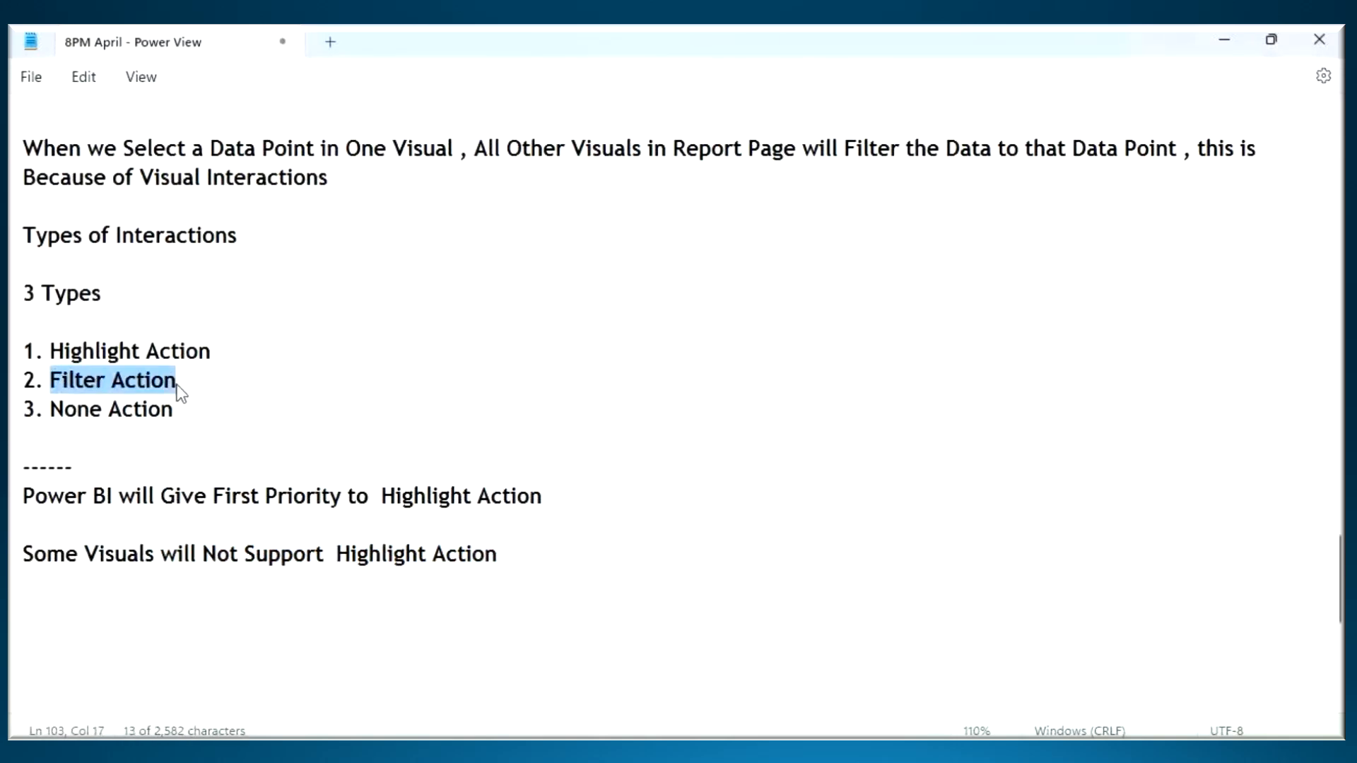
scroll(76, 542, "down", 1)
left_click(53, 516)
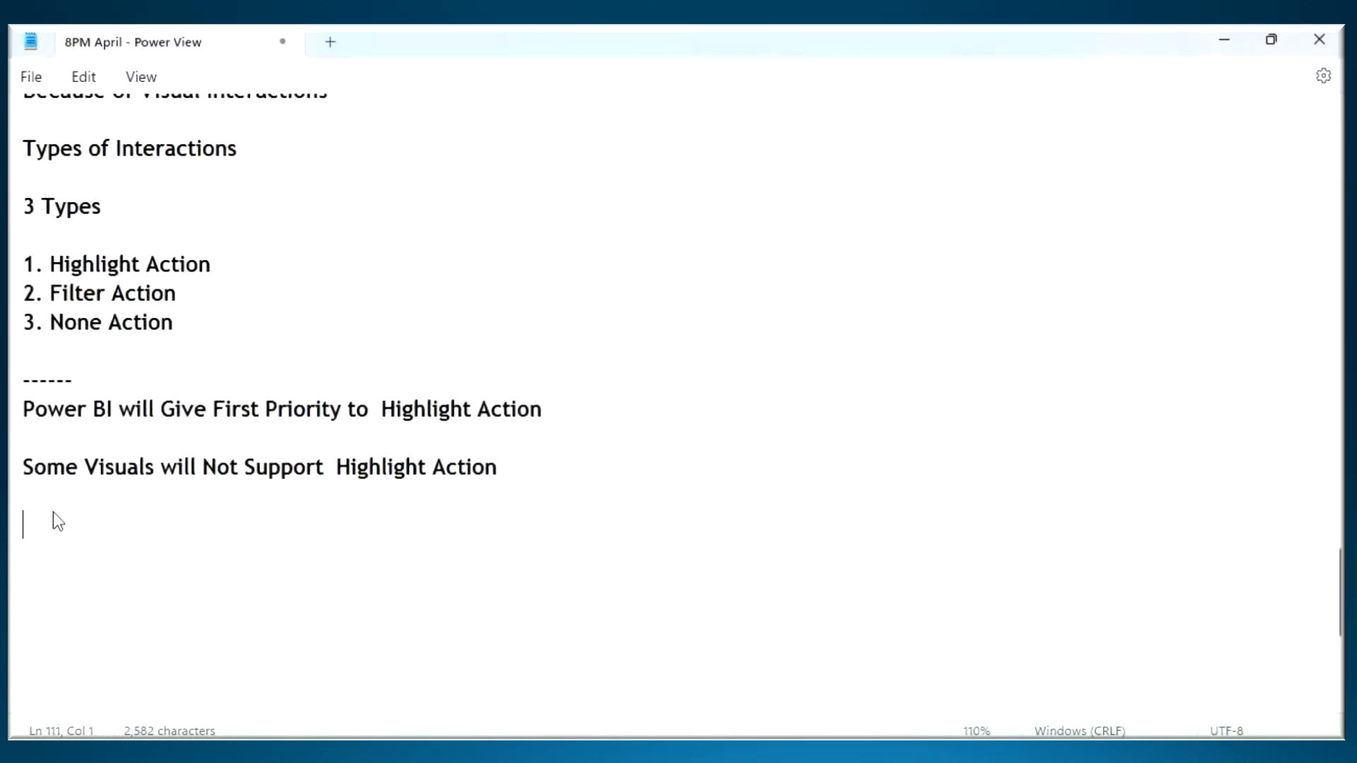
- Extend the unsupported-visuals note with ", then Power BI will Give 2nd Priority to Filter Action"
left_click(82, 468)
left_click_drag(82, 468, 493, 454)
left_click(504, 462)
type(", then Pow")
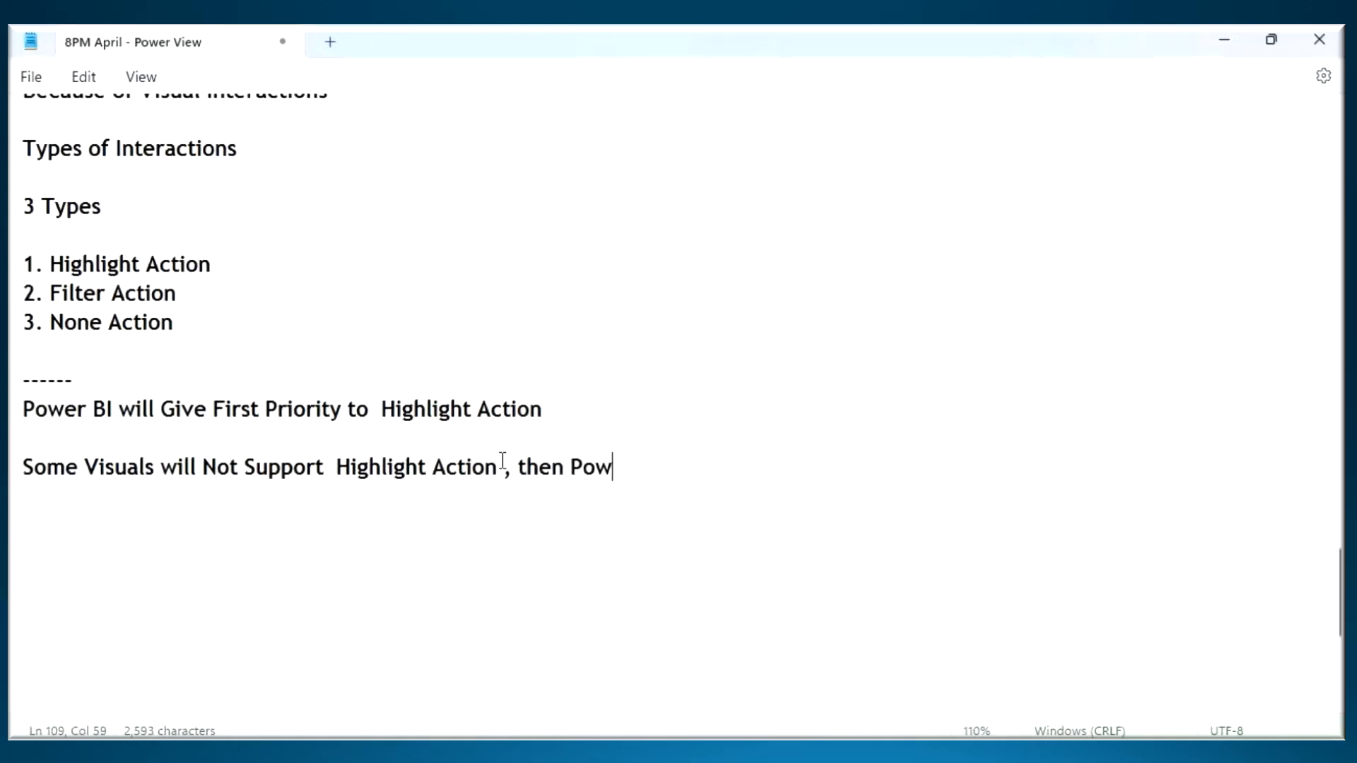
type("er BI will ")
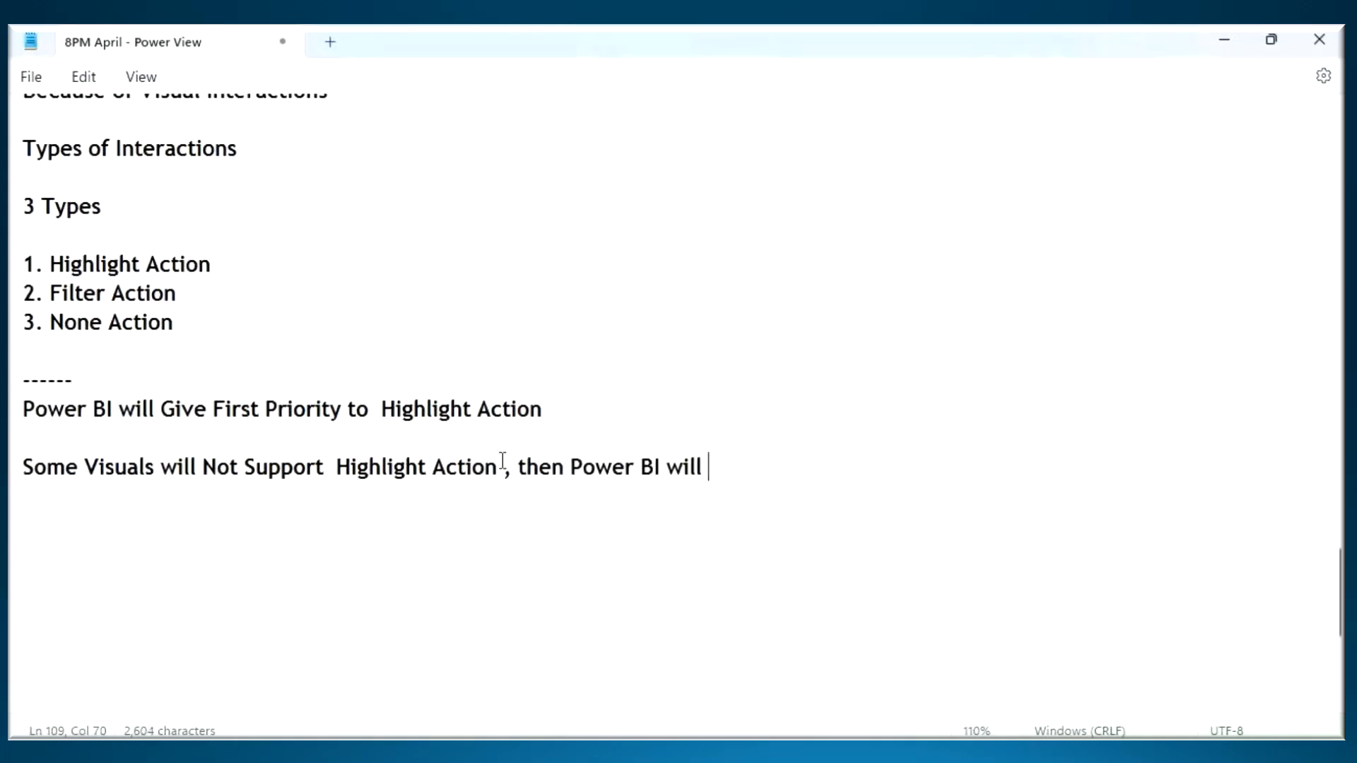
type("Give 2nd Pr")
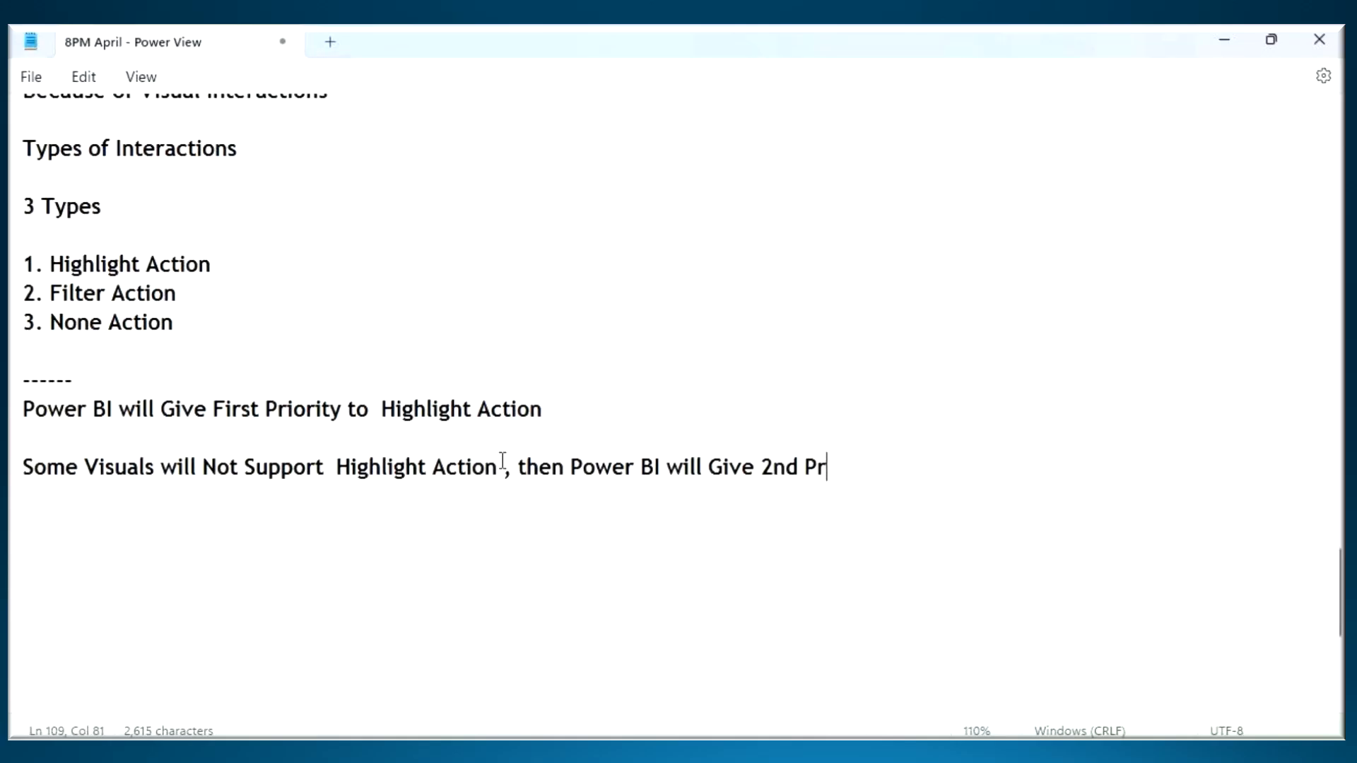
type("iority to ")
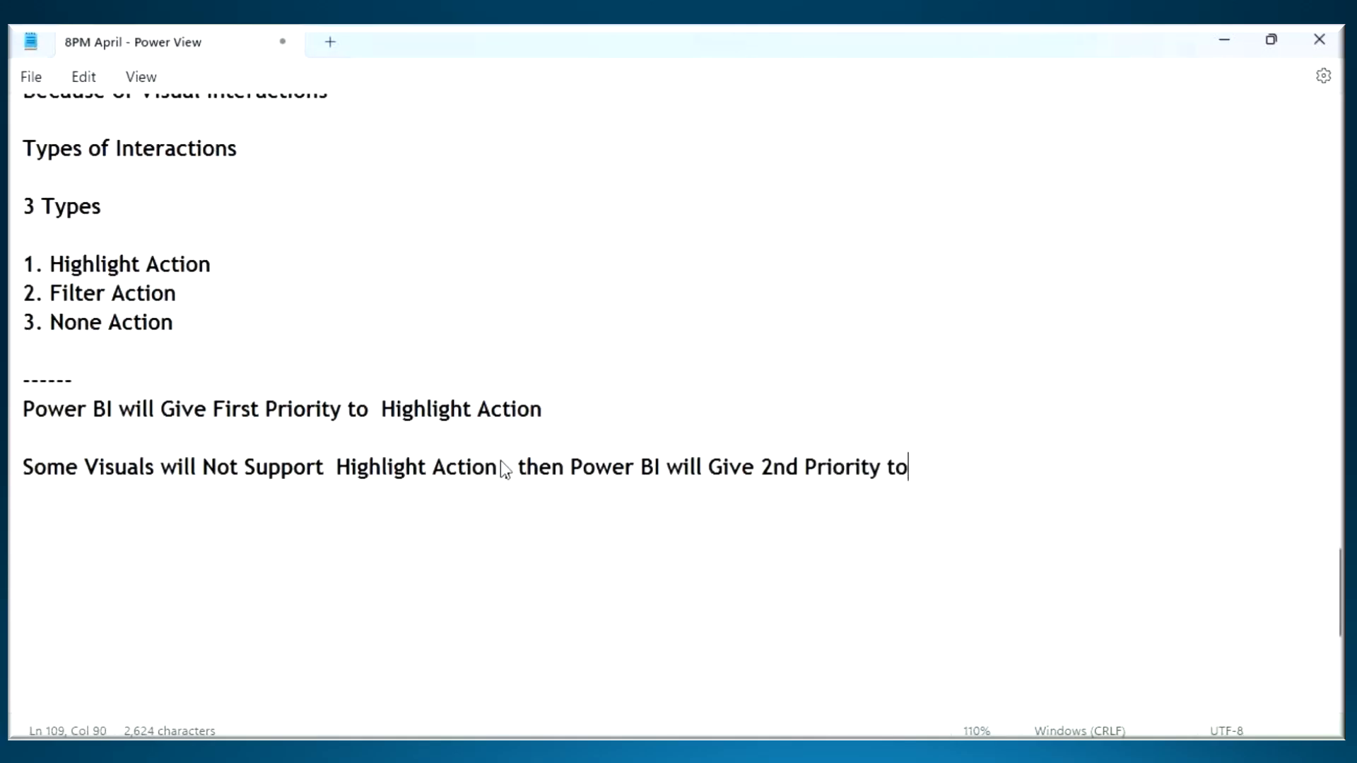
type("Fiklter")
key("BackSpace")
key("BackSpace")
key("BackSpace")
key("BackSpace")
key("BackSpace")
type("lter Action")
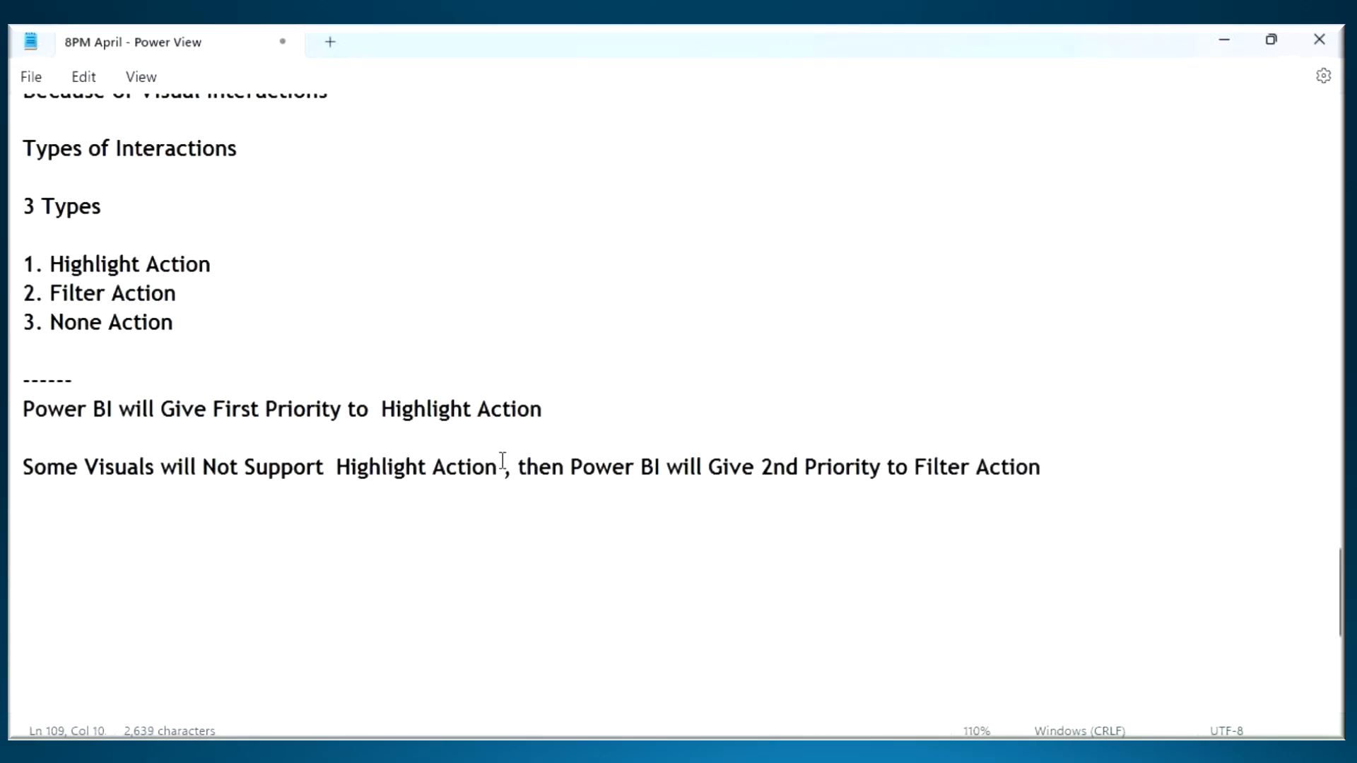
- Pen-mark ticks beside Highlight Action and Filter Action, box None Action, and erase the marks
key("ctrl+2")
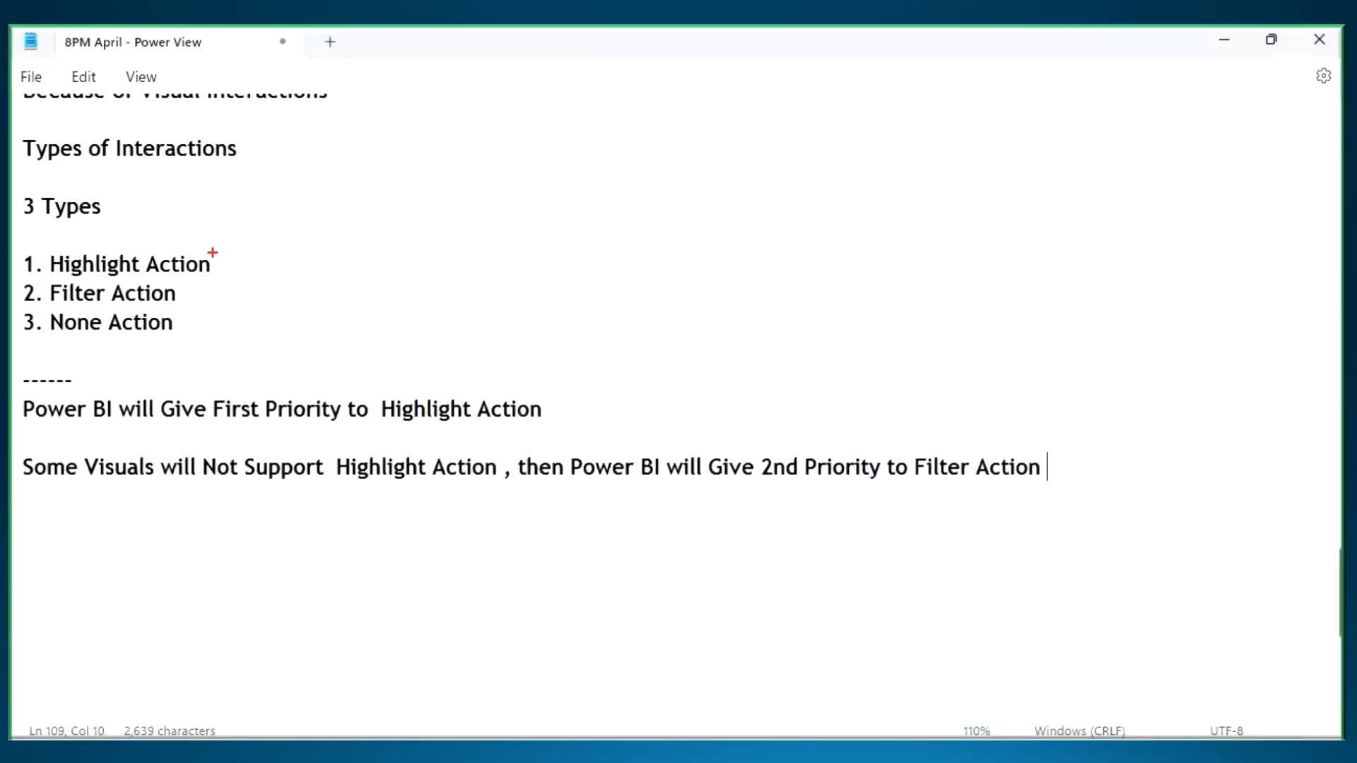
mouse_move(212, 256)
left_mouse_down()
mouse_move(221, 270)
mouse_move(290, 216)
left_mouse_up()
left_click_drag(185, 285, 260, 277)
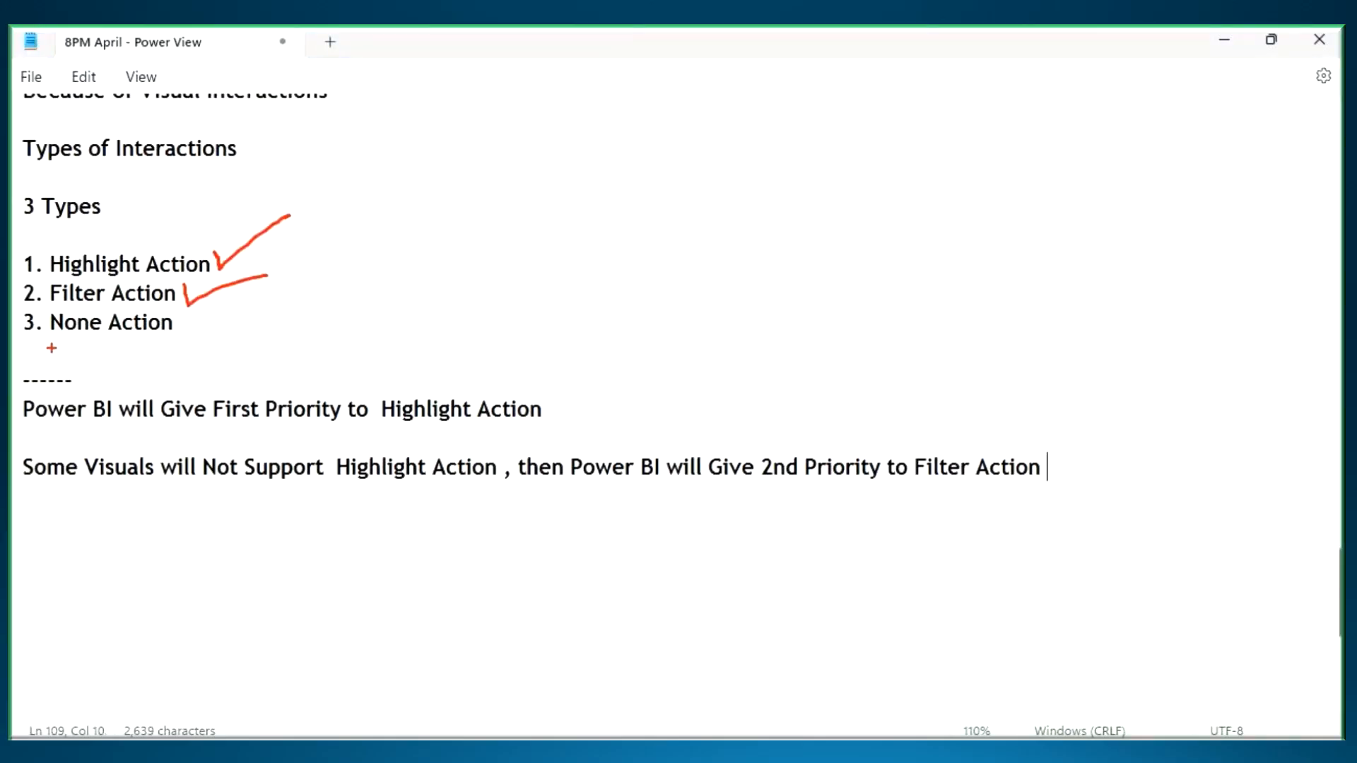
mouse_move(85, 311)
left_mouse_down()
mouse_move(16, 311)
mouse_move(193, 350)
mouse_move(224, 307)
mouse_move(11, 308)
left_mouse_up()
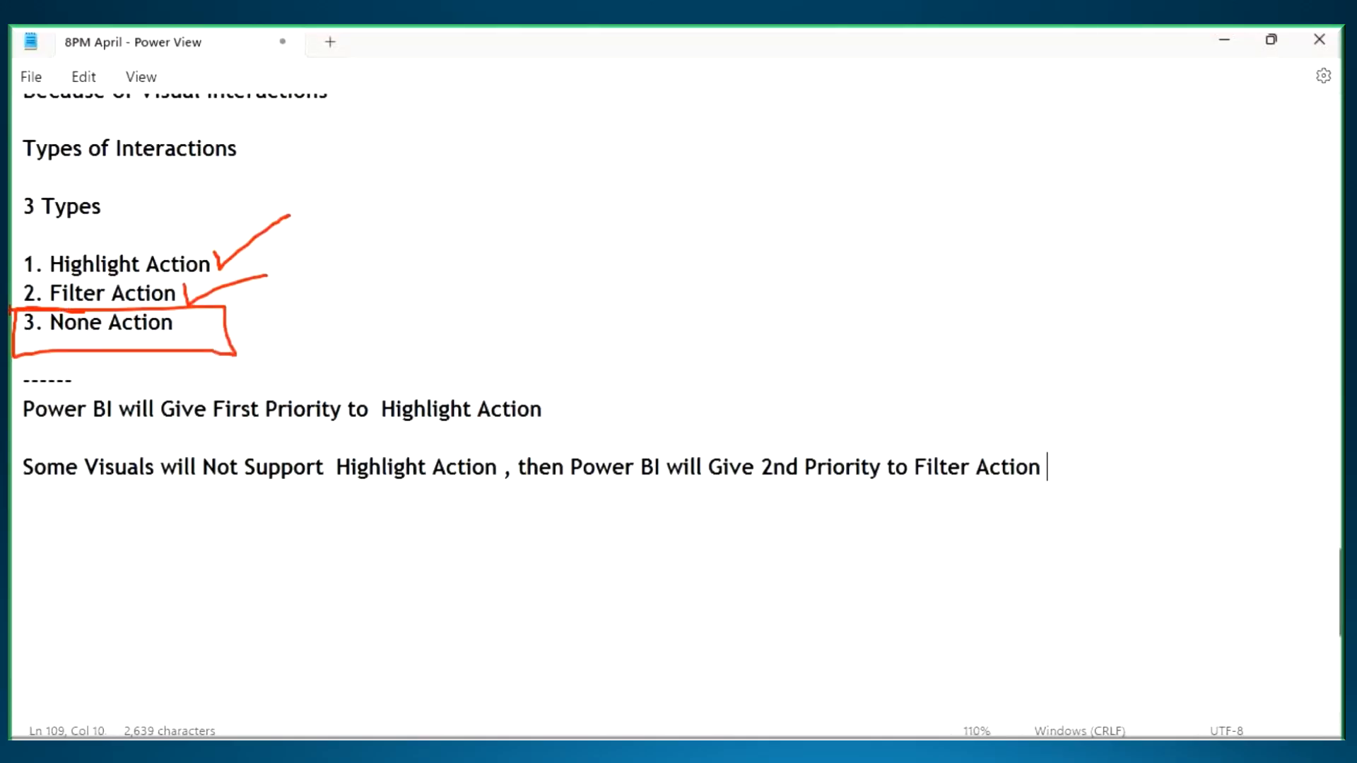
key("Escape")
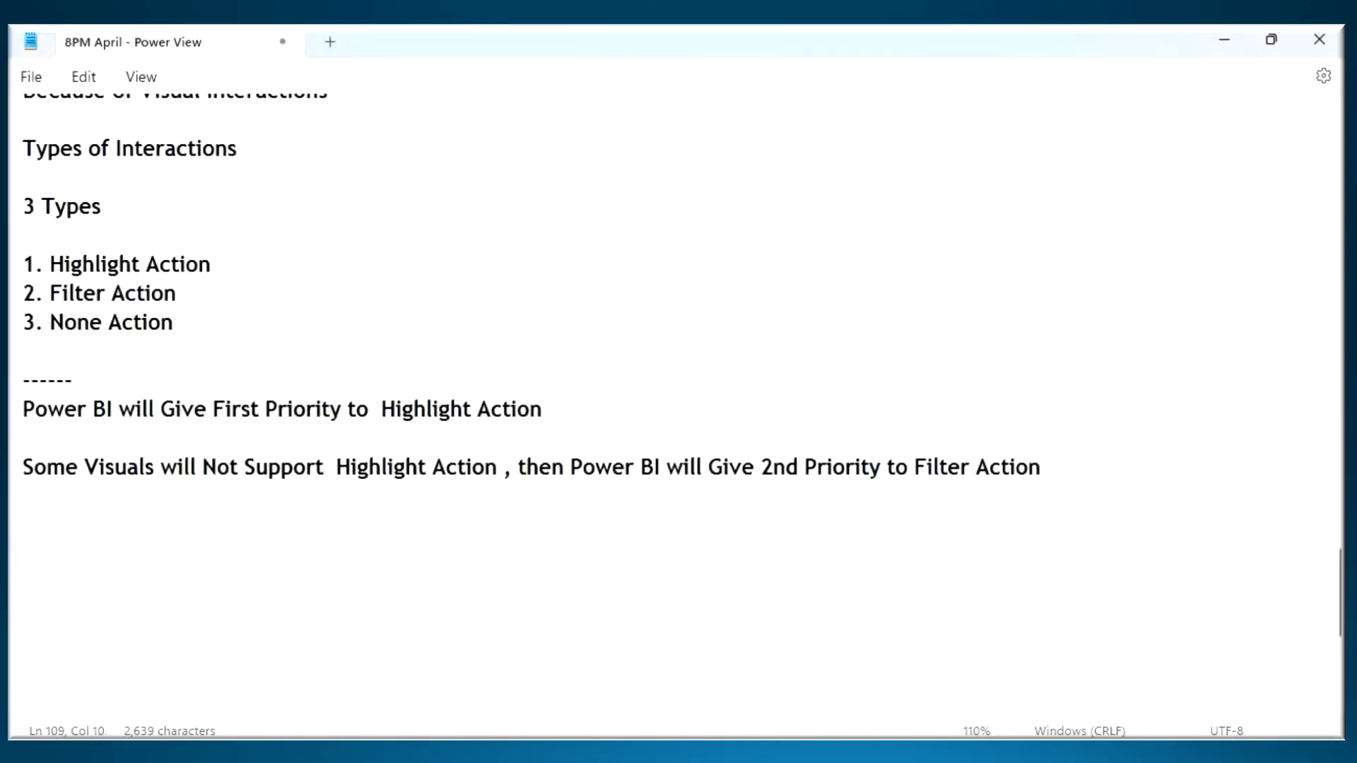
- Switch to Power BI Desktop, clear the Central highlight, and highlight Page 2 by the Technology slice of the pie chart
left_click(817, 750)
left_click(614, 575)
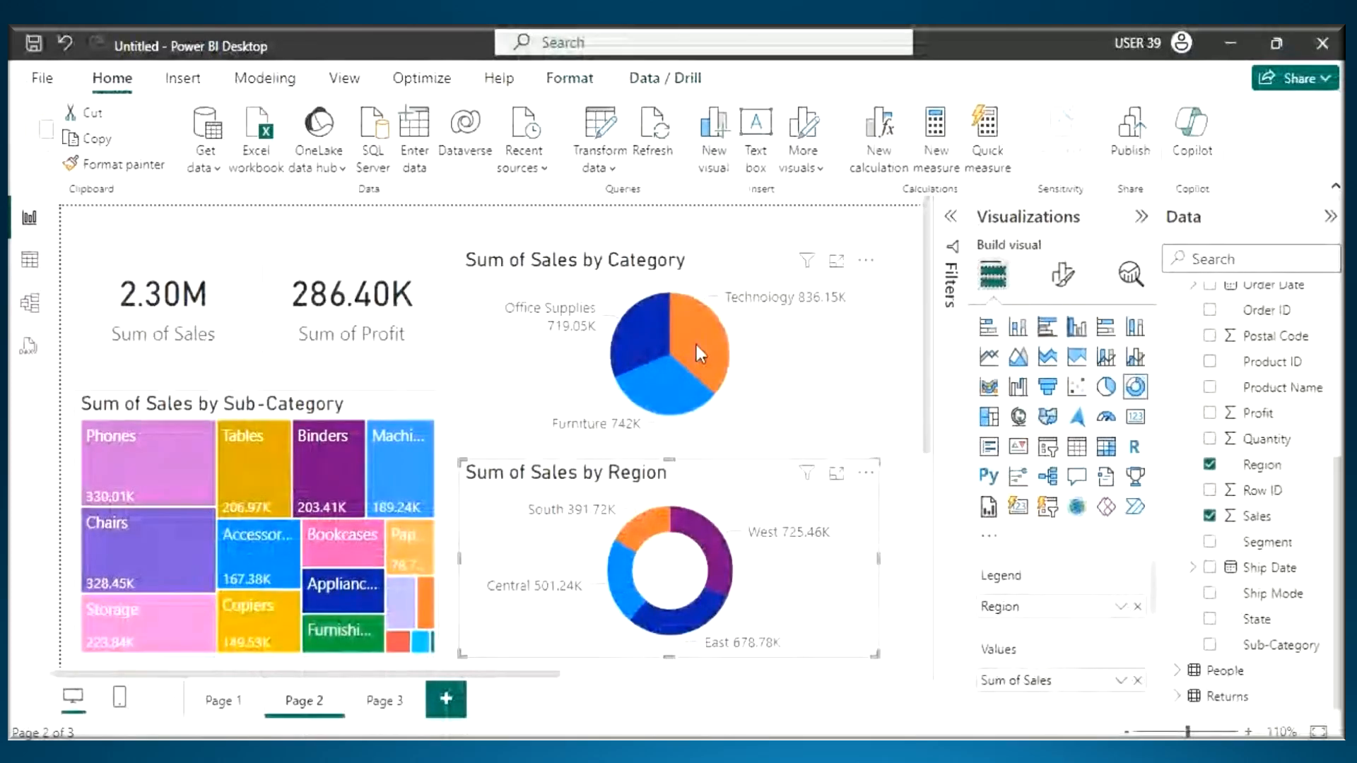
left_click(697, 345)
- Draw arrows to the Region donut and the Sub-Category treemap, underline both card values, and erase the pen marks
key("ctrl+2")
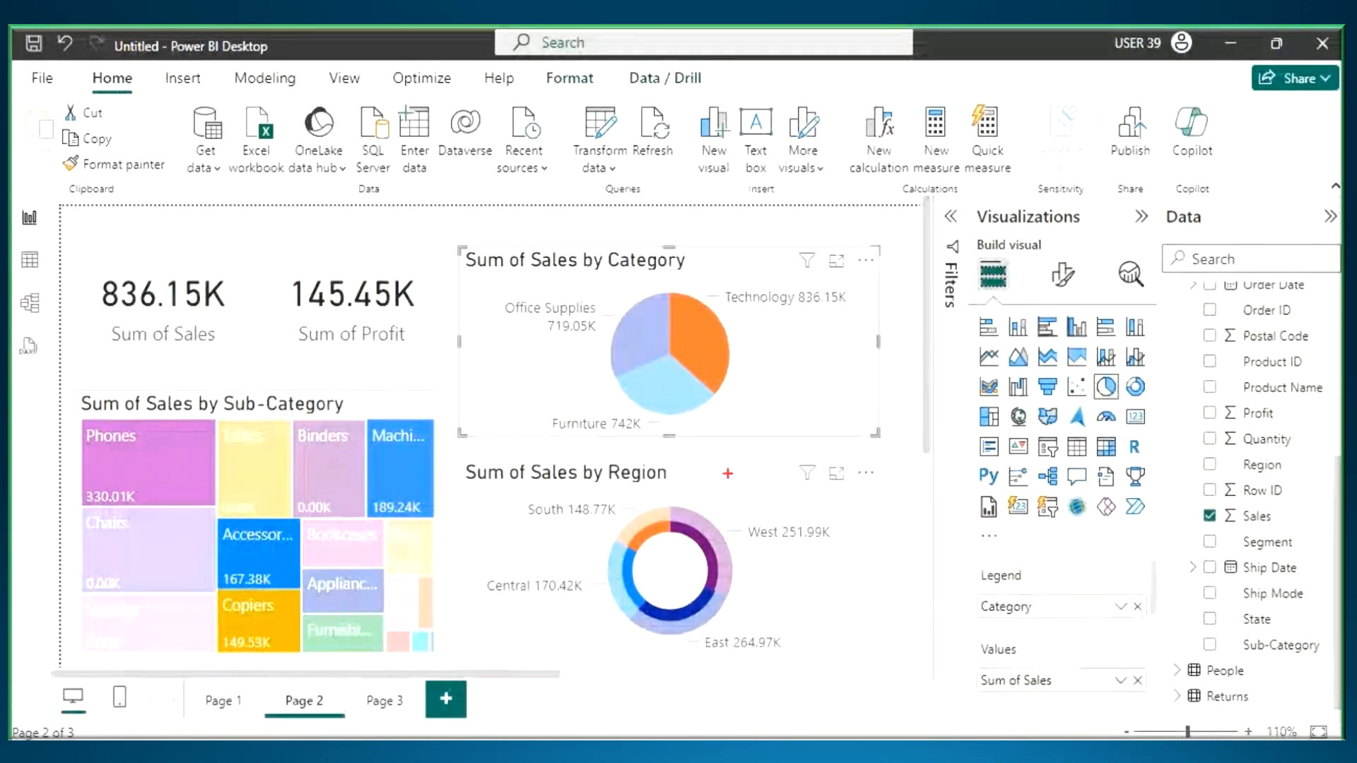
mouse_move(729, 472)
left_mouse_down()
mouse_move(728, 512)
mouse_move(715, 498)
mouse_move(728, 513)
left_mouse_up()
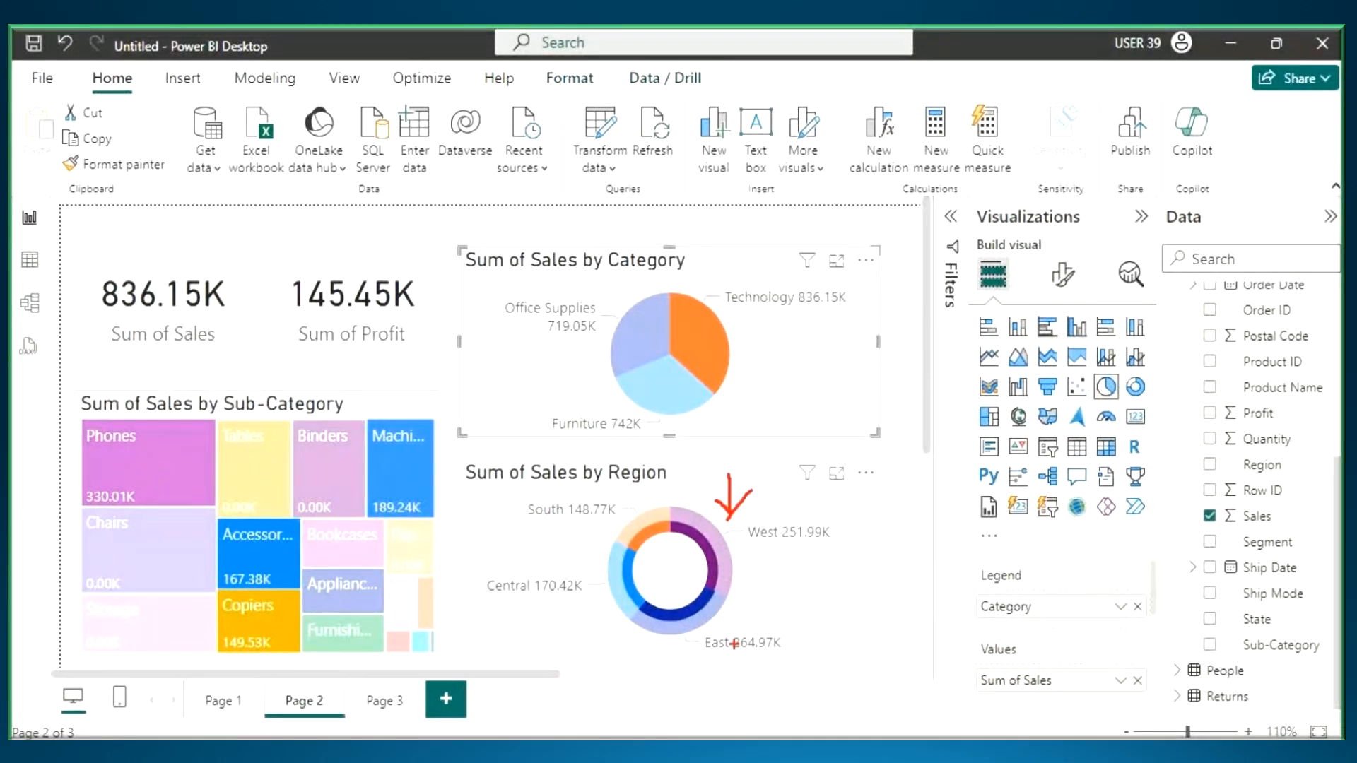
left_click_drag(232, 437, 247, 497)
left_click_drag(99, 312, 205, 315)
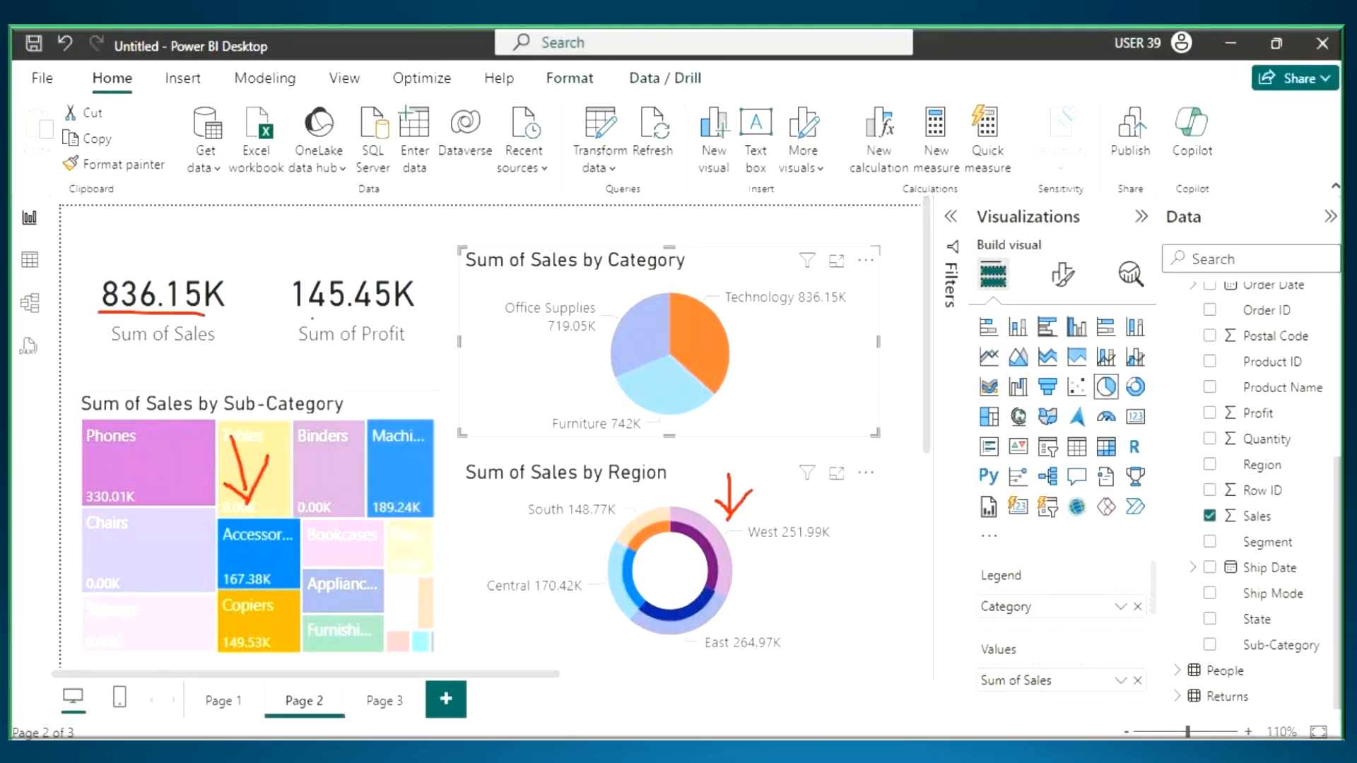
left_click_drag(313, 322, 407, 317)
key("Escape")
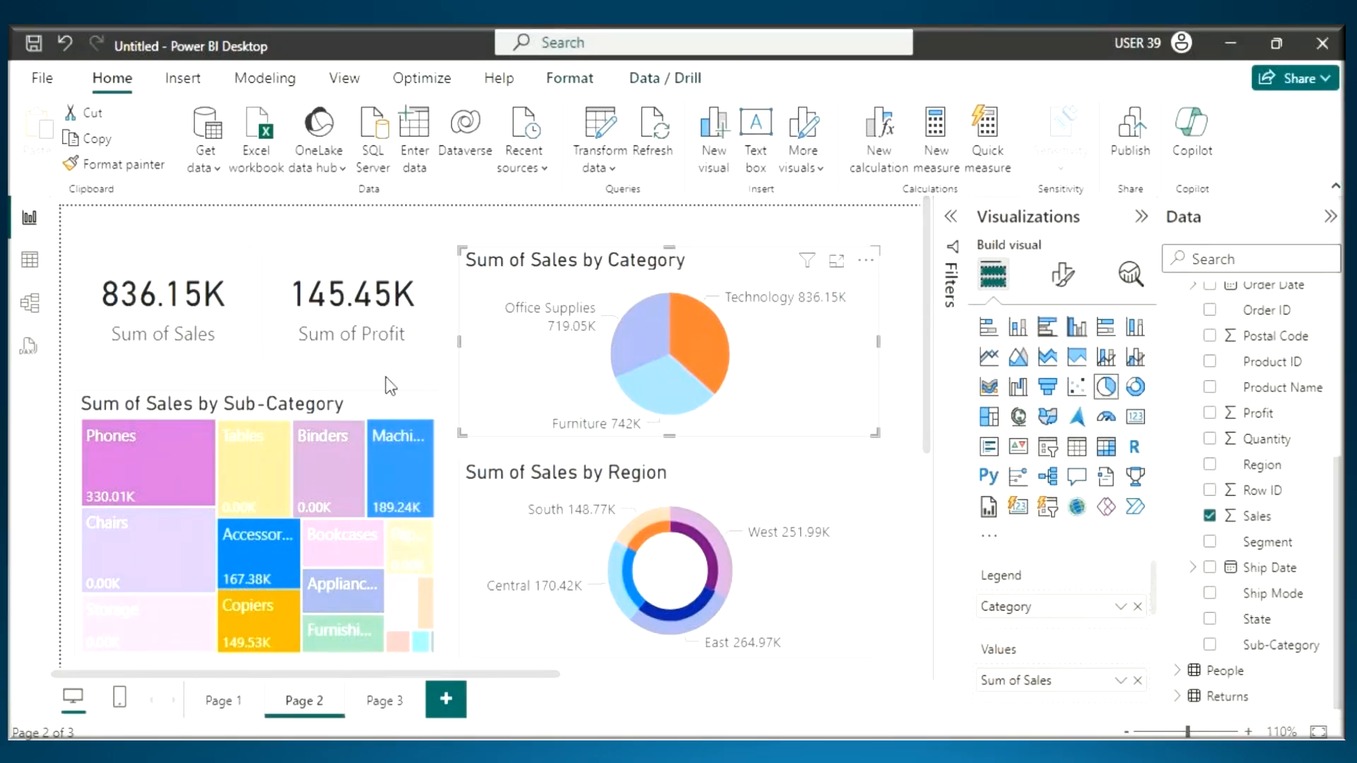
- Switch to Notepad and add the line "Sometimes Clients will Ask to Change Default Visual Interactions" below the priority notes
key("alt+Tab")
left_click(59, 515)
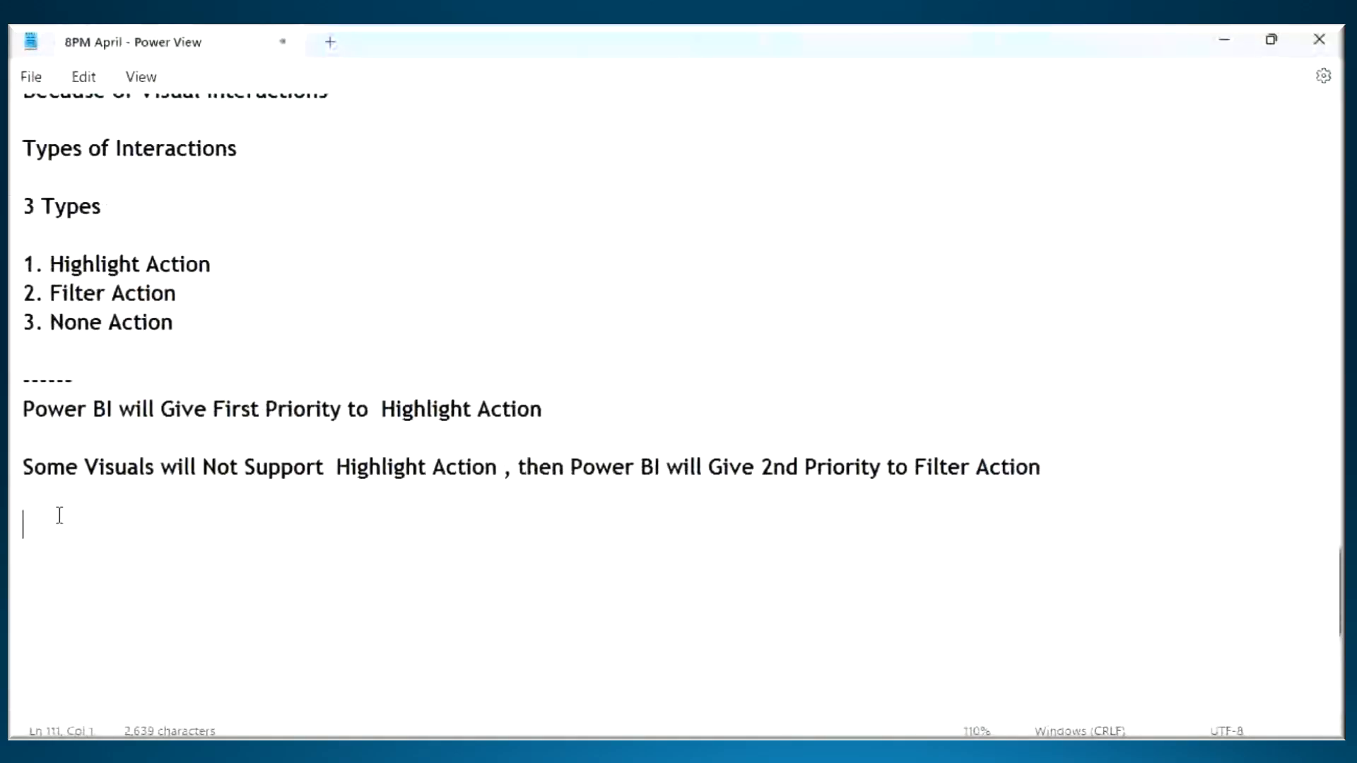
type("Sometimes Client")
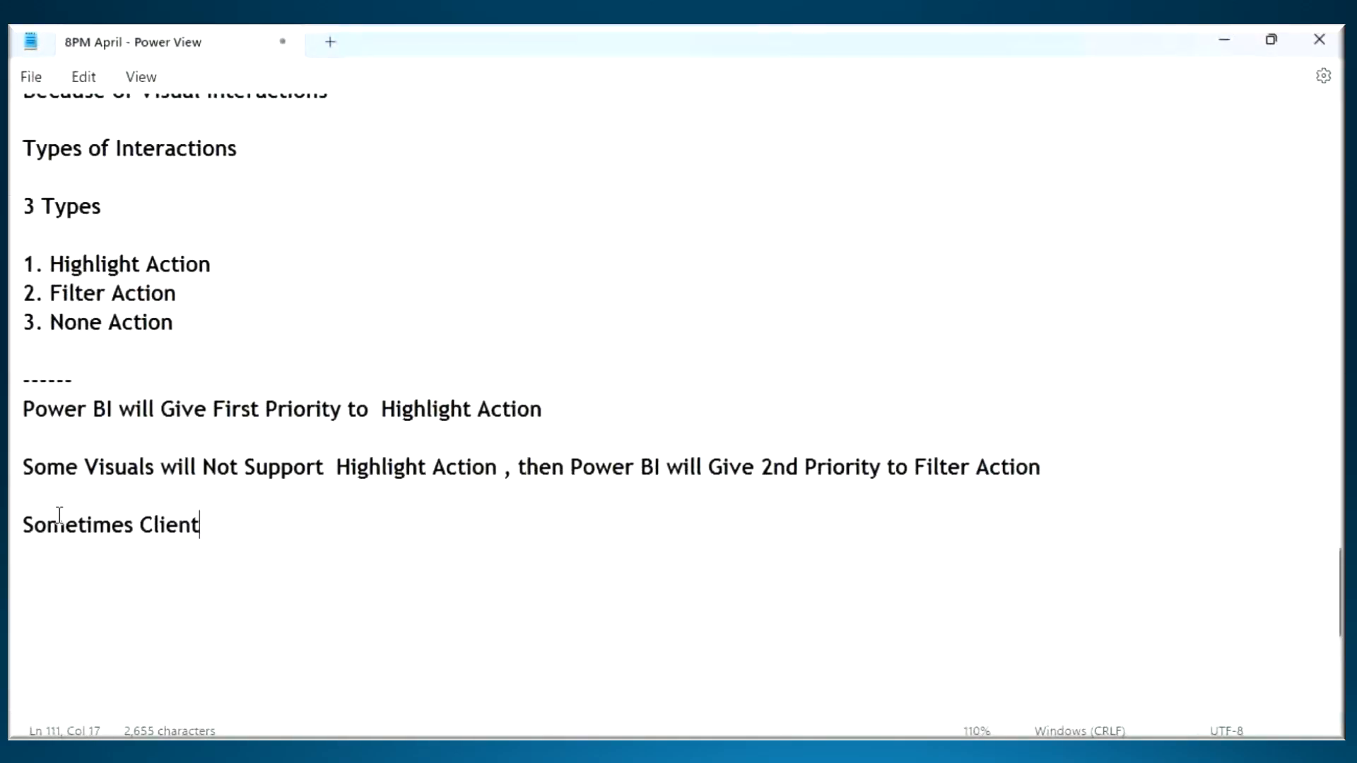
type("s will As")
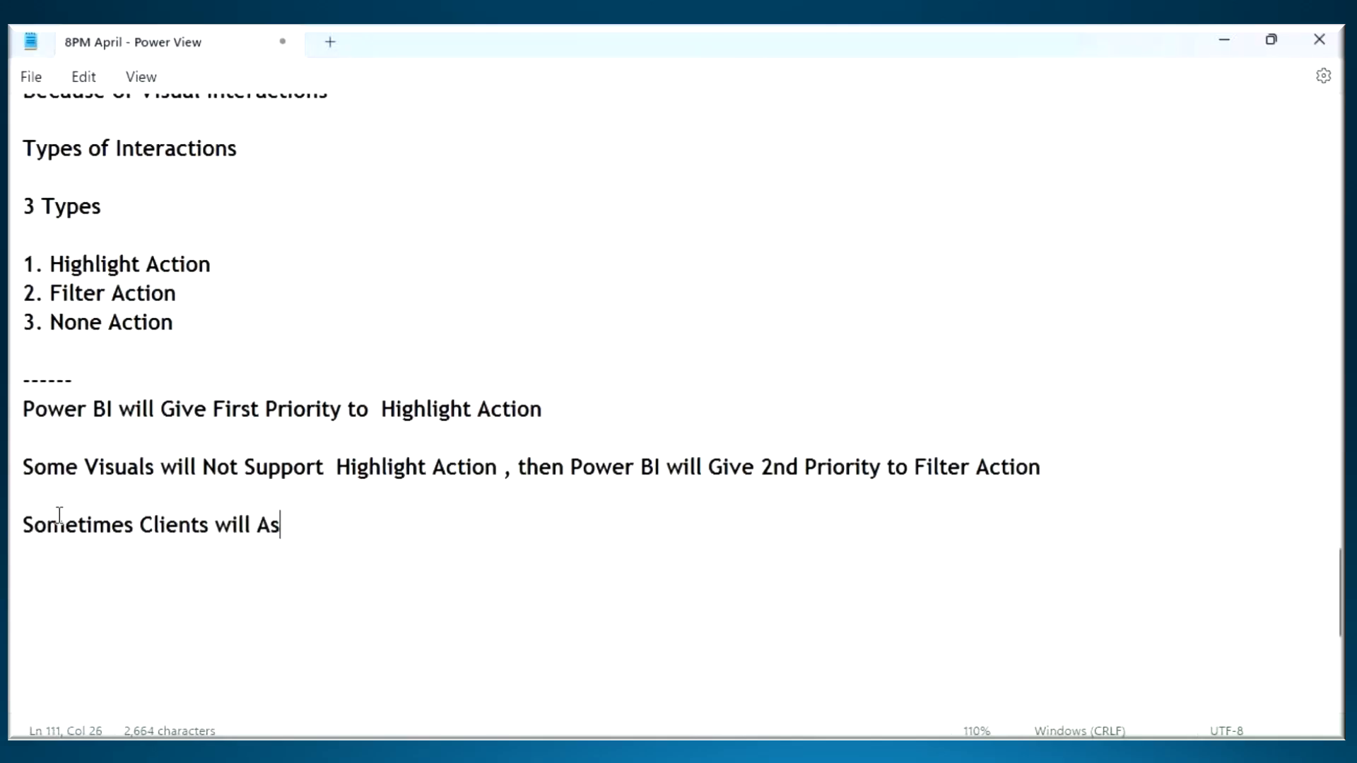
type("k to Change ")
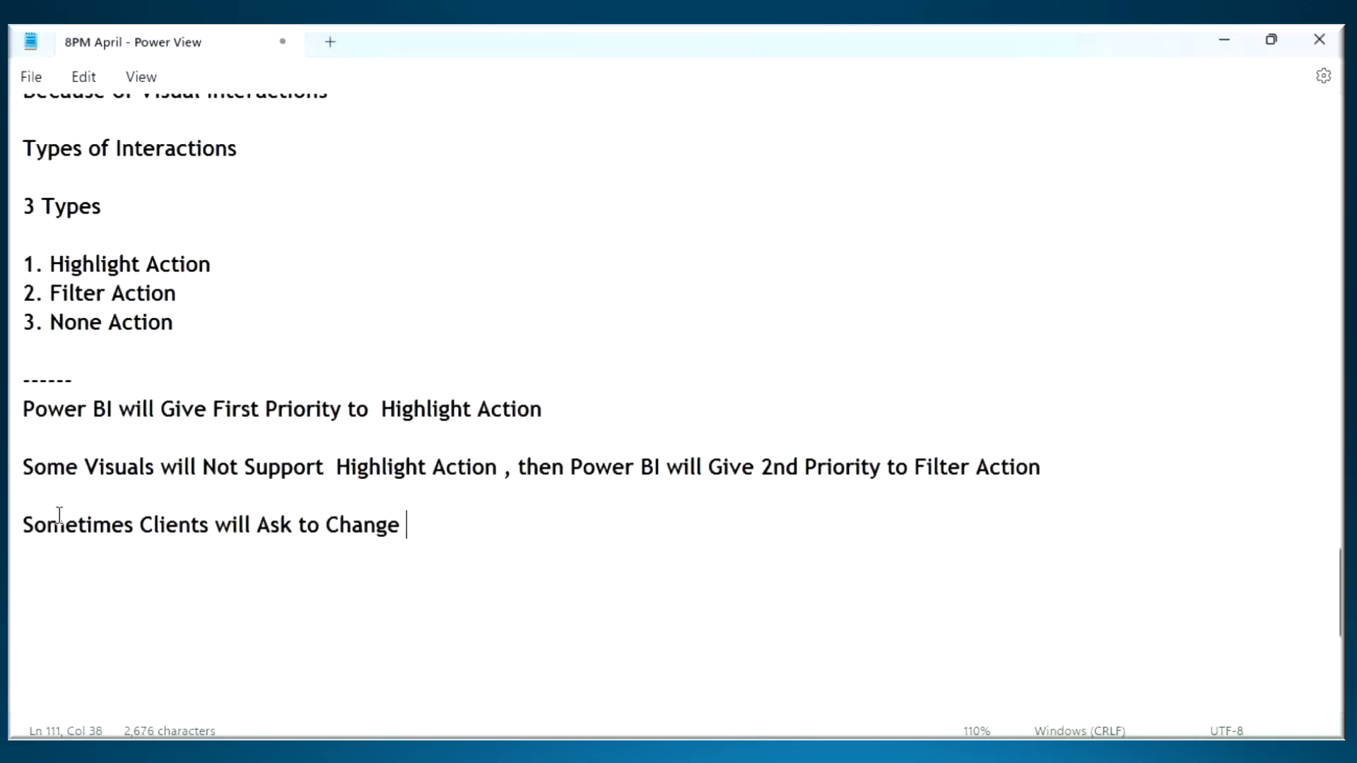
type("Default")
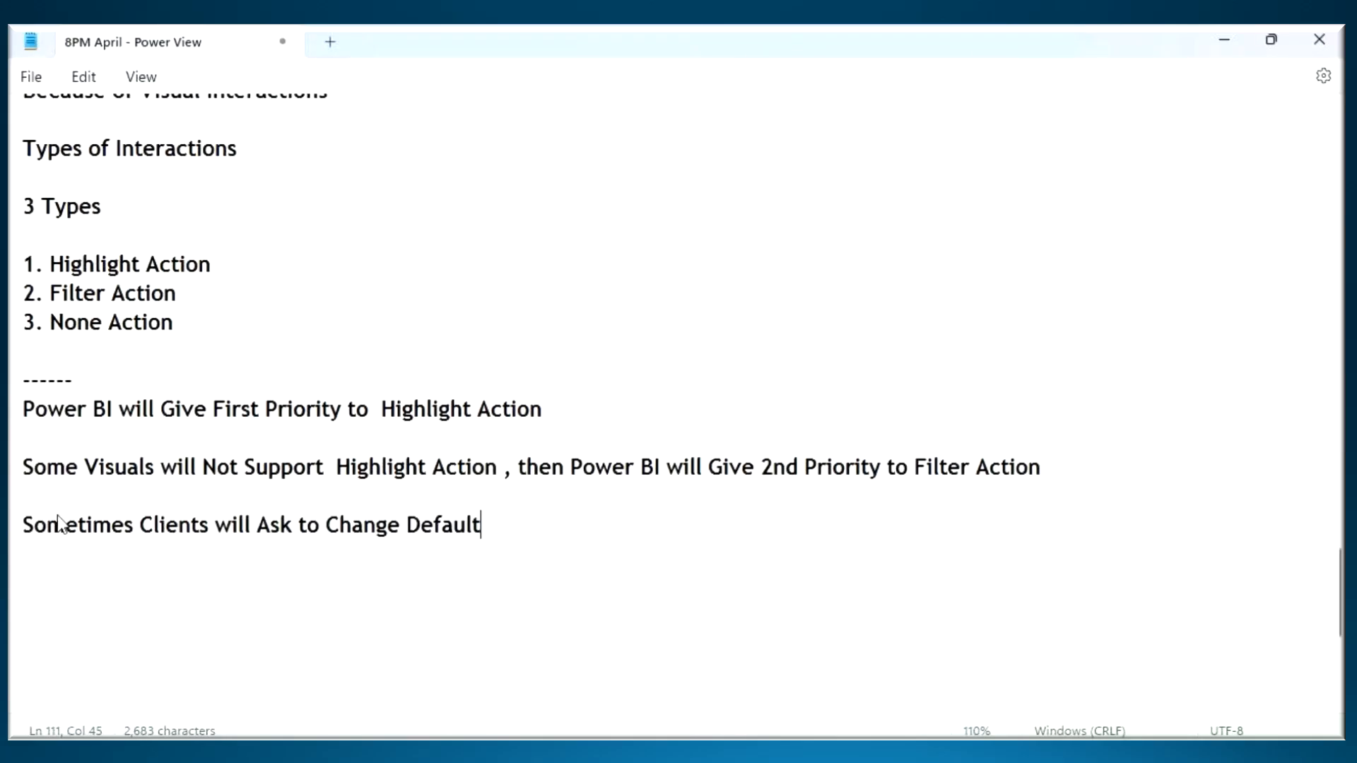
type(" Visual Int")
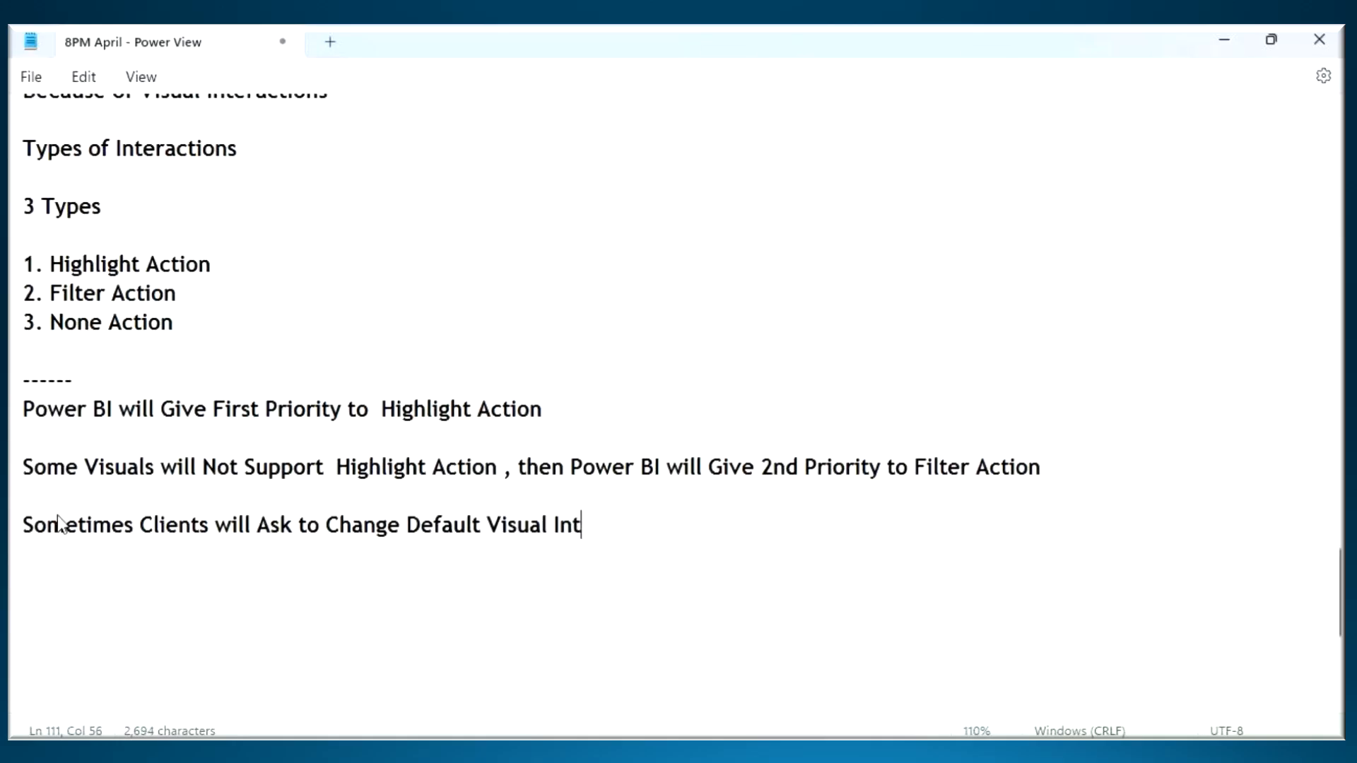
type("eractions")
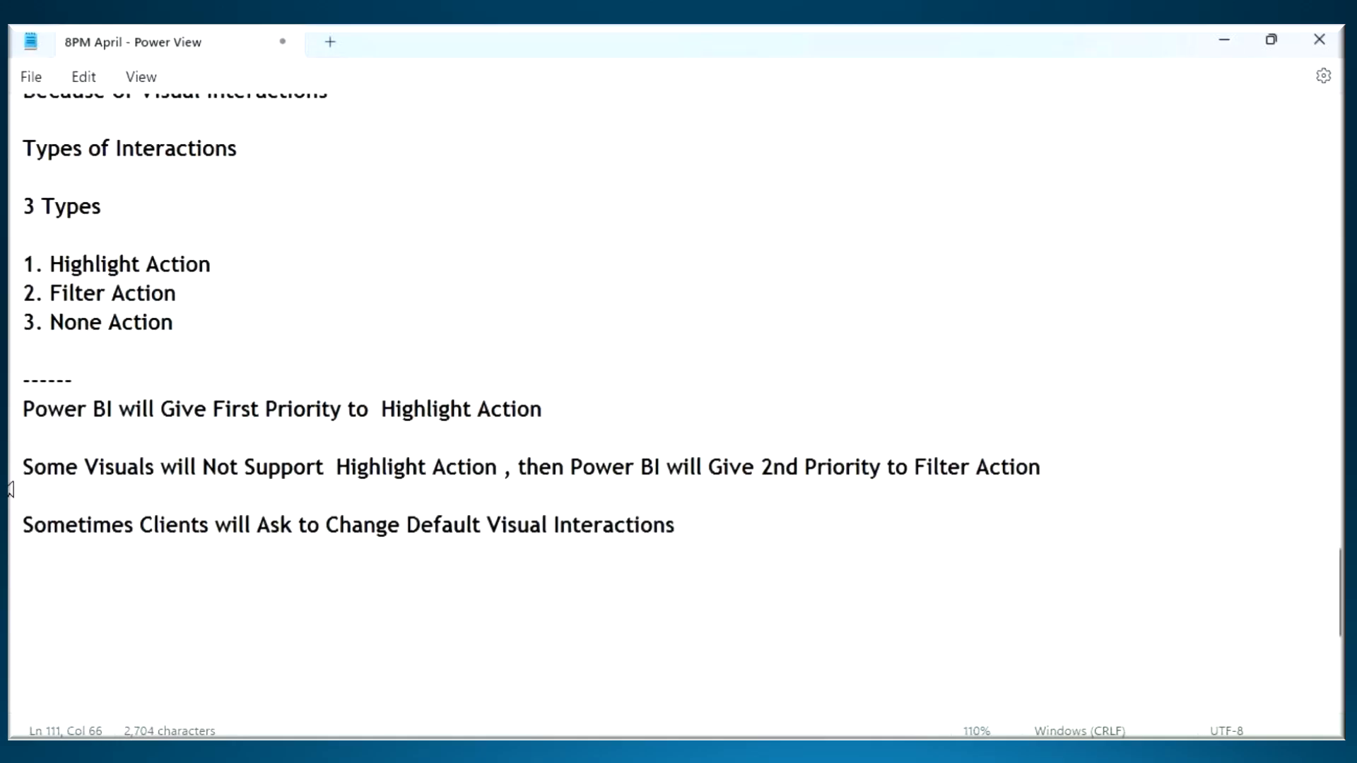
left_click_drag(60, 516, 443, 549)
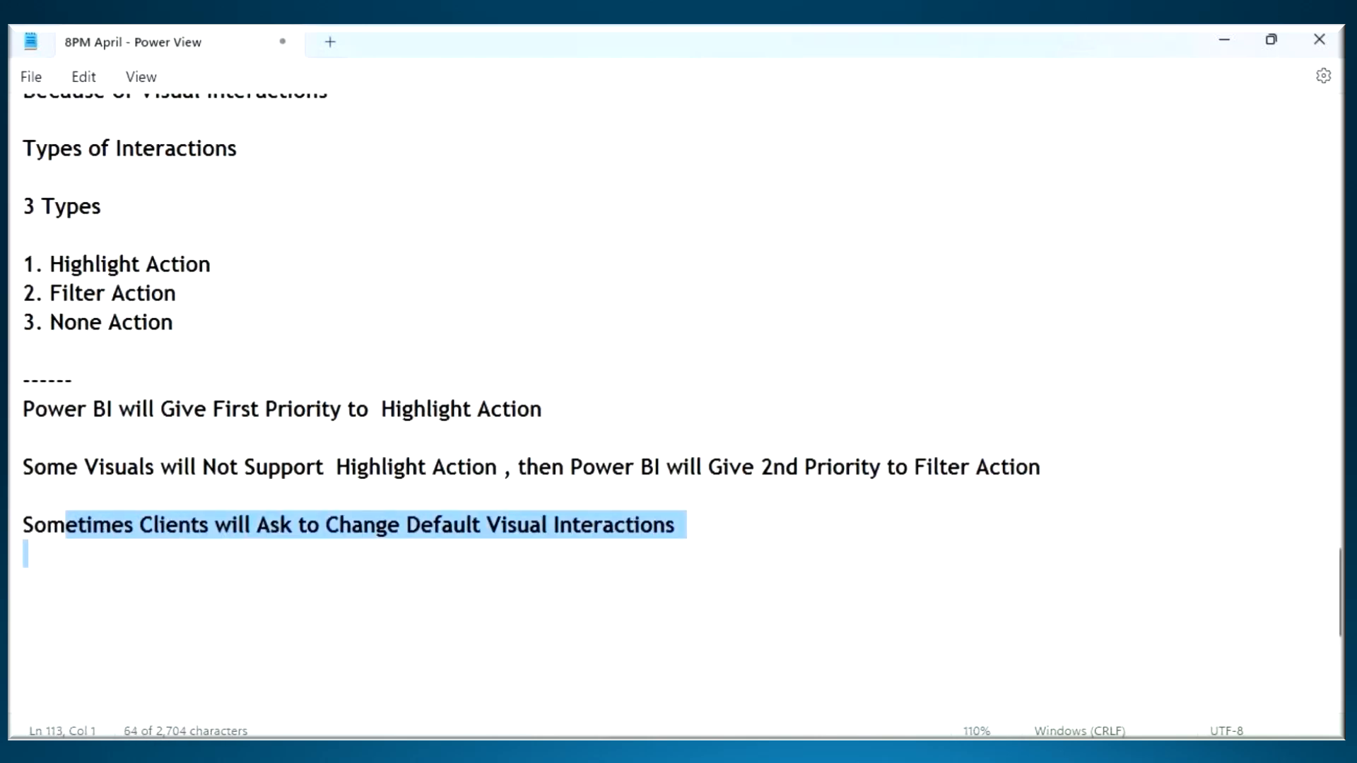
- Switch to Power BI Desktop, clear the Technology highlight, and duplicate Page 2
key("alt+Tab")
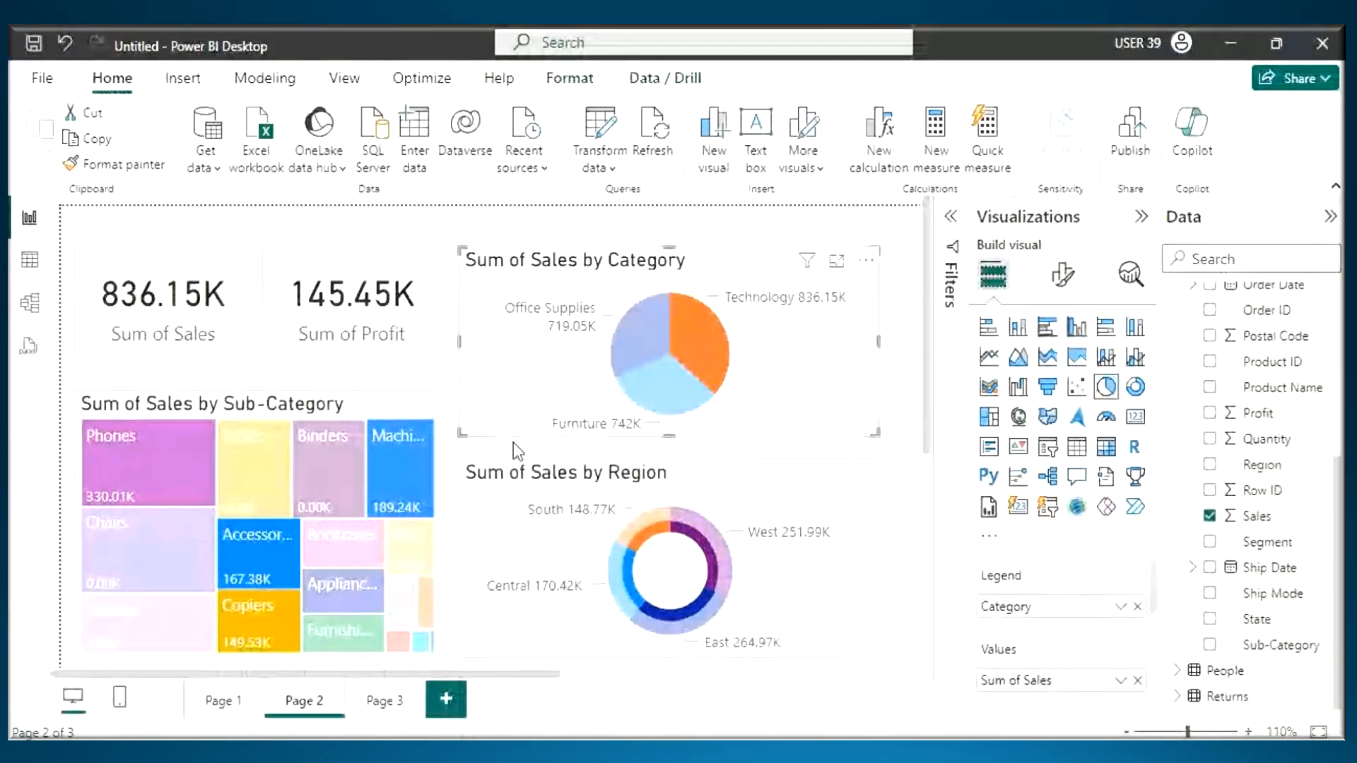
left_click(728, 373)
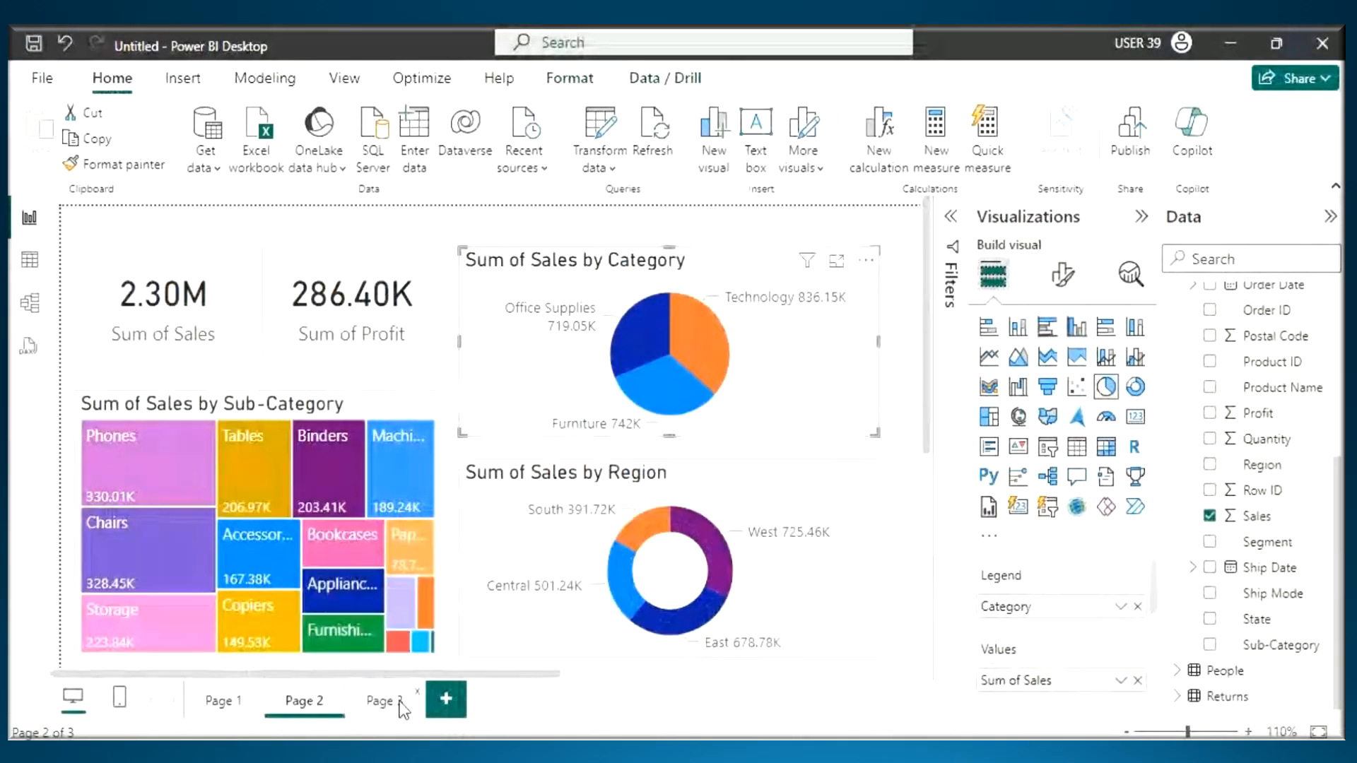
right_click(350, 706)
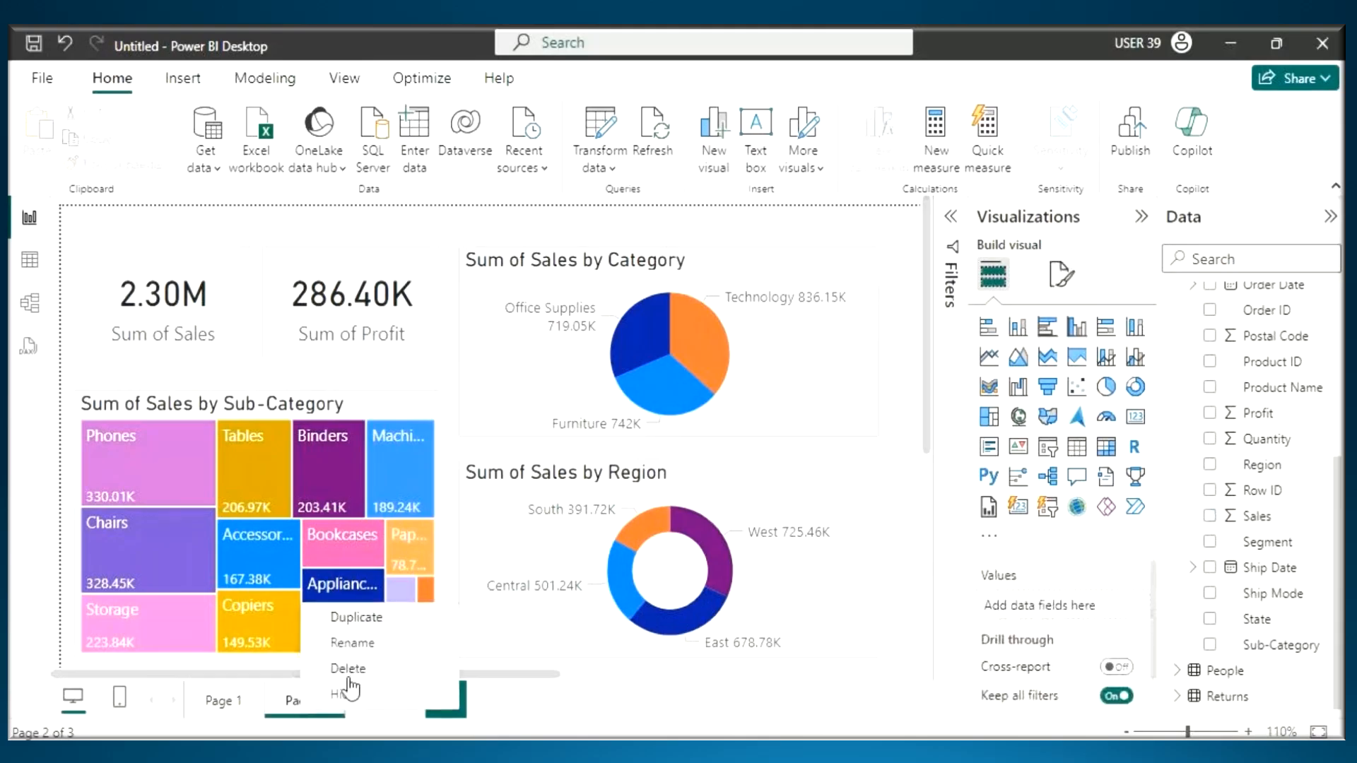
left_click(373, 621)
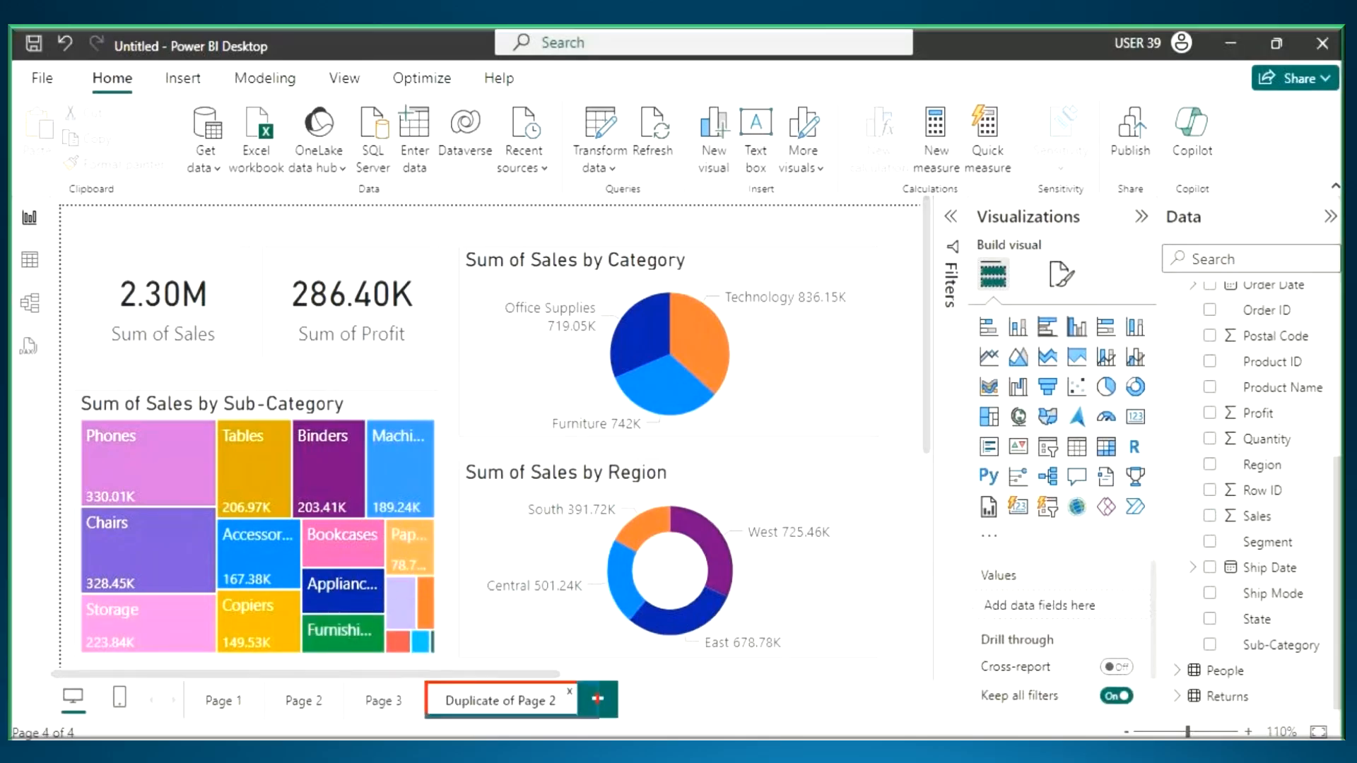
- Pen-mark a box around the Duplicate of Page 2 tab and handwrite an underlined "Default" across the page
left_click_drag(598, 699, 598, 717)
mouse_move(449, 330)
left_mouse_down()
mouse_move(507, 319)
mouse_move(511, 374)
left_mouse_up()
mouse_move(526, 357)
left_mouse_down()
mouse_move(536, 339)
mouse_move(696, 334)
left_mouse_up()
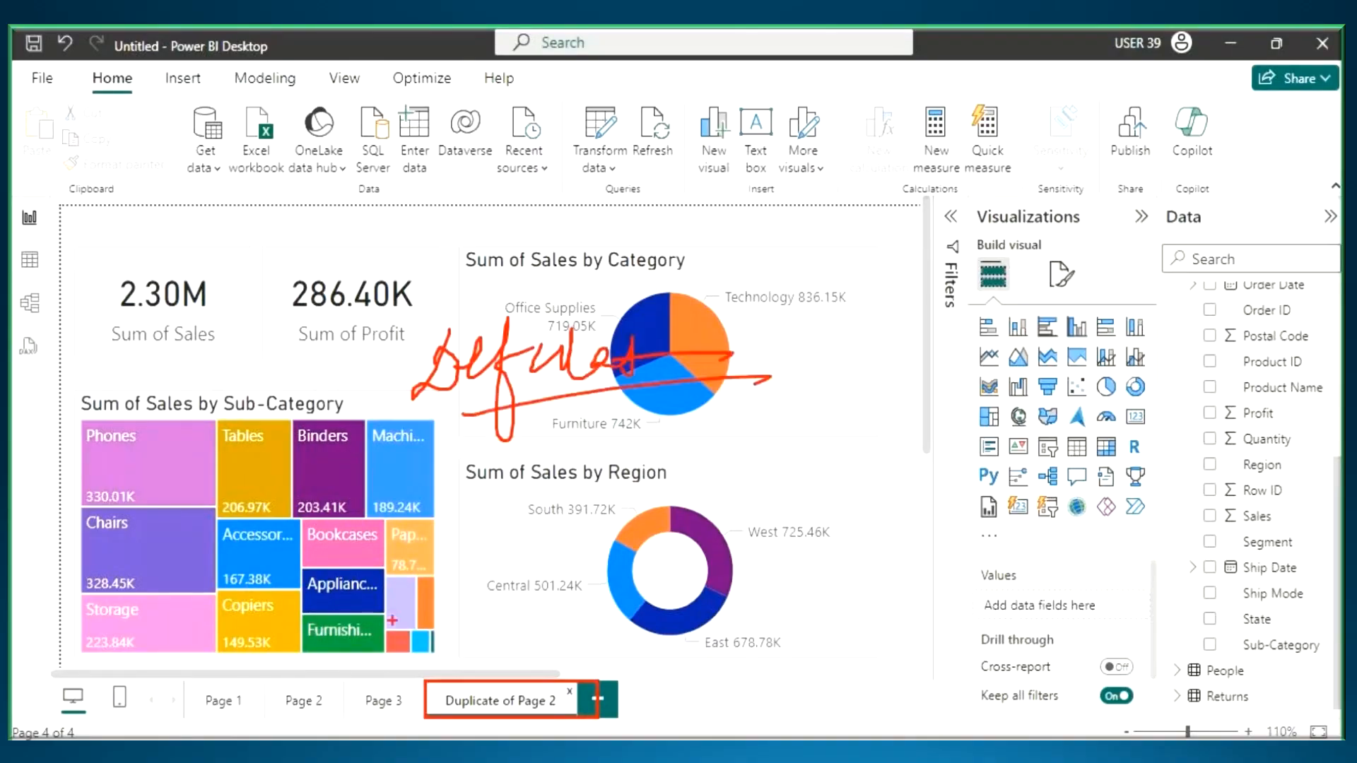
- Return to the original Page 2 and highlight its visuals by the Technology slice of the Category pie chart
left_click(304, 700)
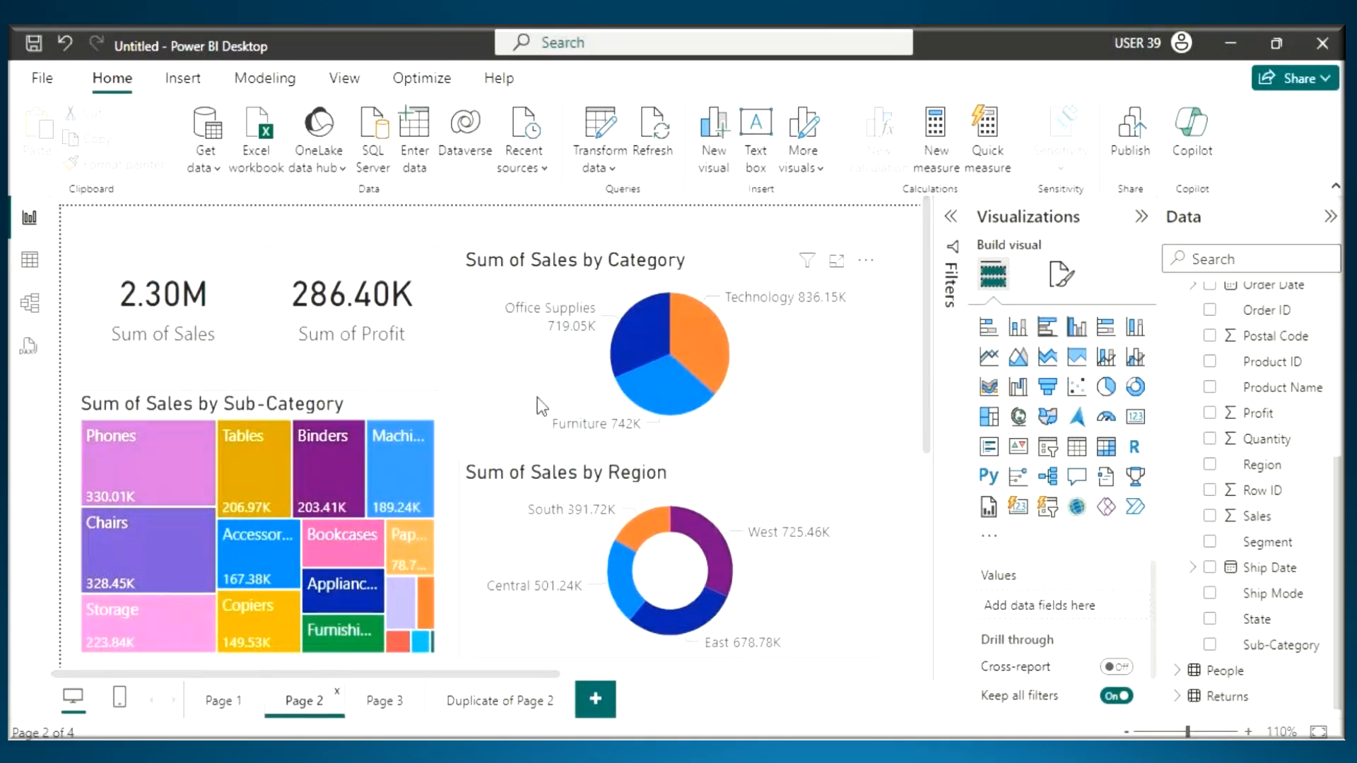
left_click(529, 362)
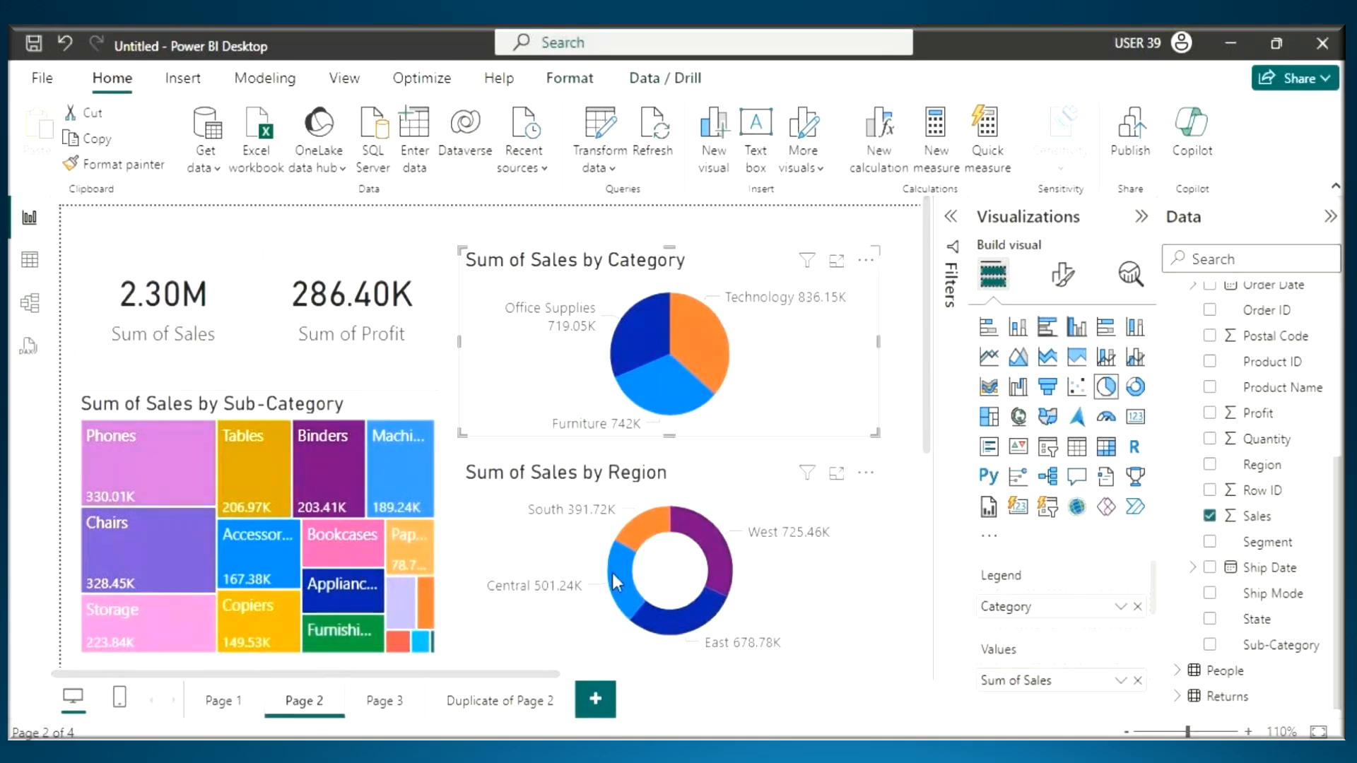
left_click(704, 346)
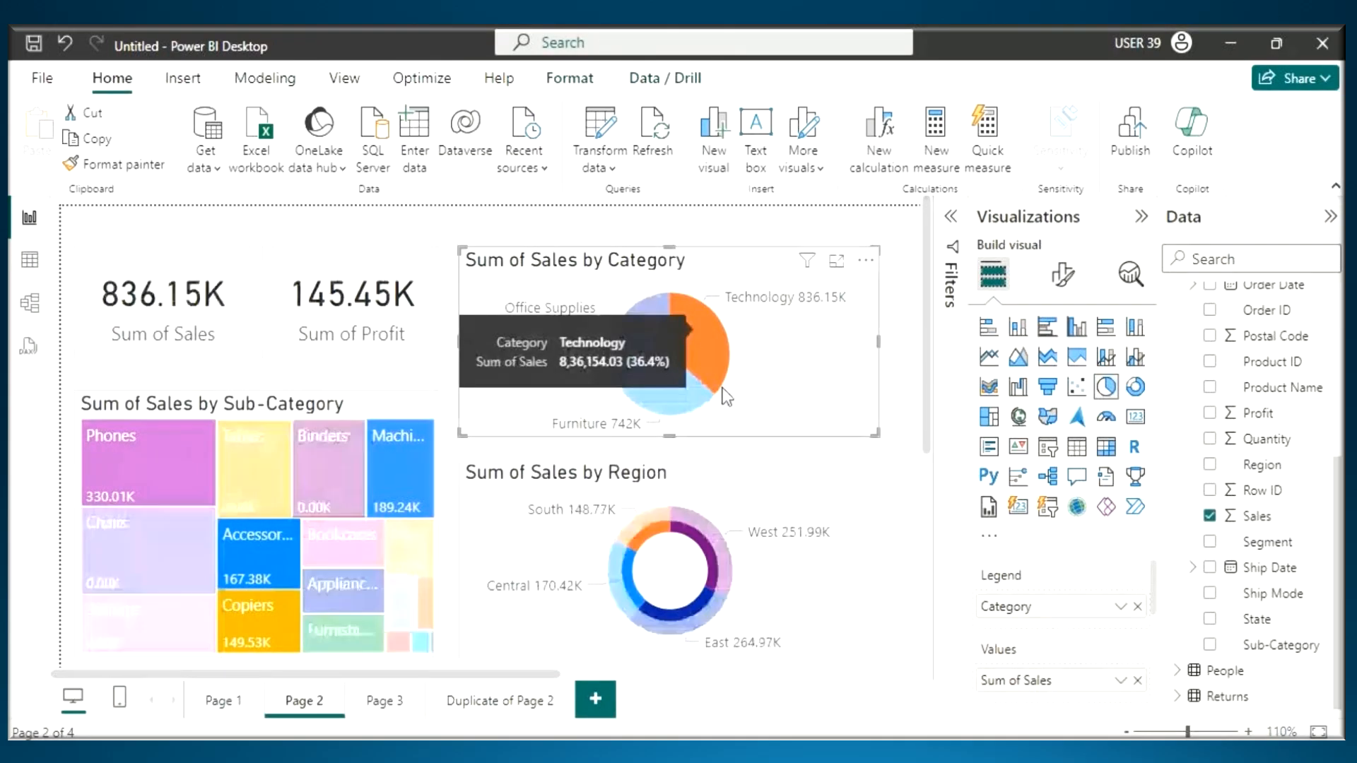
- Handwrite a crossed-out H with an arrow to an F over the Sub-Category treemap, then erase the marks
left_click_drag(243, 430, 248, 518)
mouse_move(266, 422)
left_mouse_down()
mouse_move(265, 508)
mouse_move(254, 509)
left_mouse_up()
left_click_drag(210, 493, 299, 466)
left_click_drag(214, 427, 276, 477)
left_click_drag(319, 393, 216, 544)
mouse_move(277, 475)
left_mouse_down()
mouse_move(350, 439)
mouse_move(318, 491)
left_mouse_up()
mouse_move(396, 396)
left_mouse_down()
mouse_move(383, 487)
mouse_move(408, 472)
left_mouse_up()
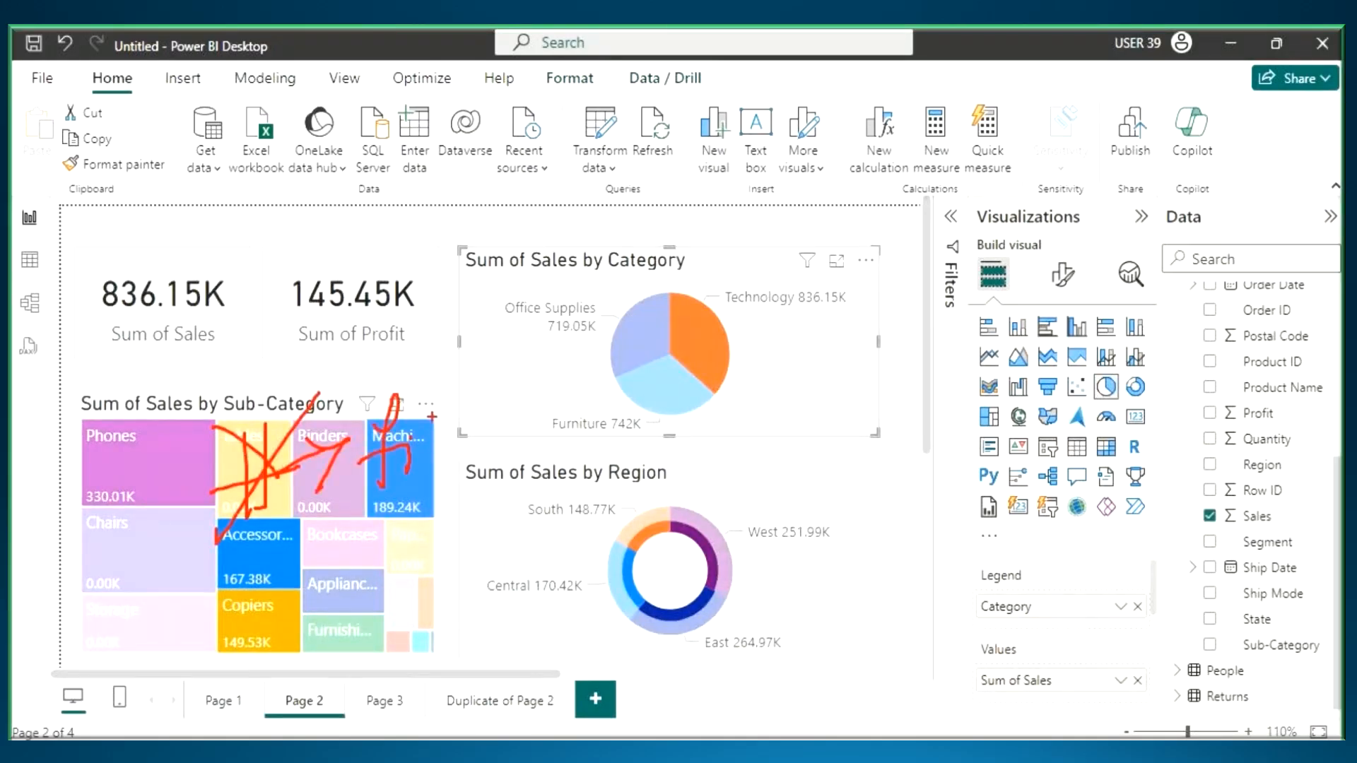
left_click_drag(440, 389, 443, 468)
key("e")
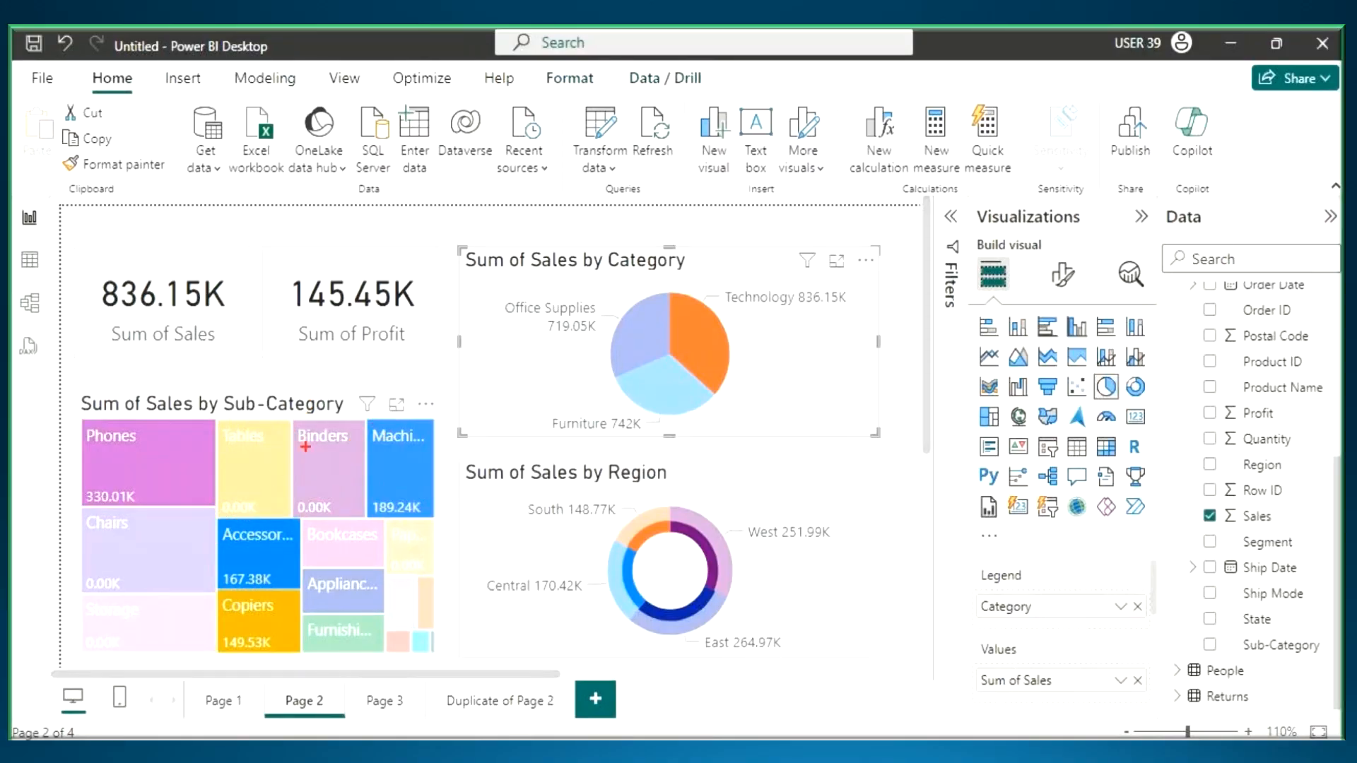
- Circle three groups of dimmed treemap tiles in pen, and underline the Technology sales label with an arrow to it
mouse_move(305, 445)
left_mouse_down()
mouse_move(332, 428)
mouse_move(237, 439)
left_mouse_up()
mouse_move(159, 552)
left_mouse_down()
mouse_move(67, 601)
mouse_move(163, 545)
left_mouse_up()
left_click_drag(367, 514, 349, 524)
mouse_move(778, 316)
left_mouse_down()
mouse_move(738, 315)
mouse_move(855, 313)
left_mouse_up()
left_click_drag(784, 221, 811, 274)
mouse_move(817, 237)
left_mouse_down()
mouse_move(816, 283)
mouse_move(864, 313)
left_mouse_up()
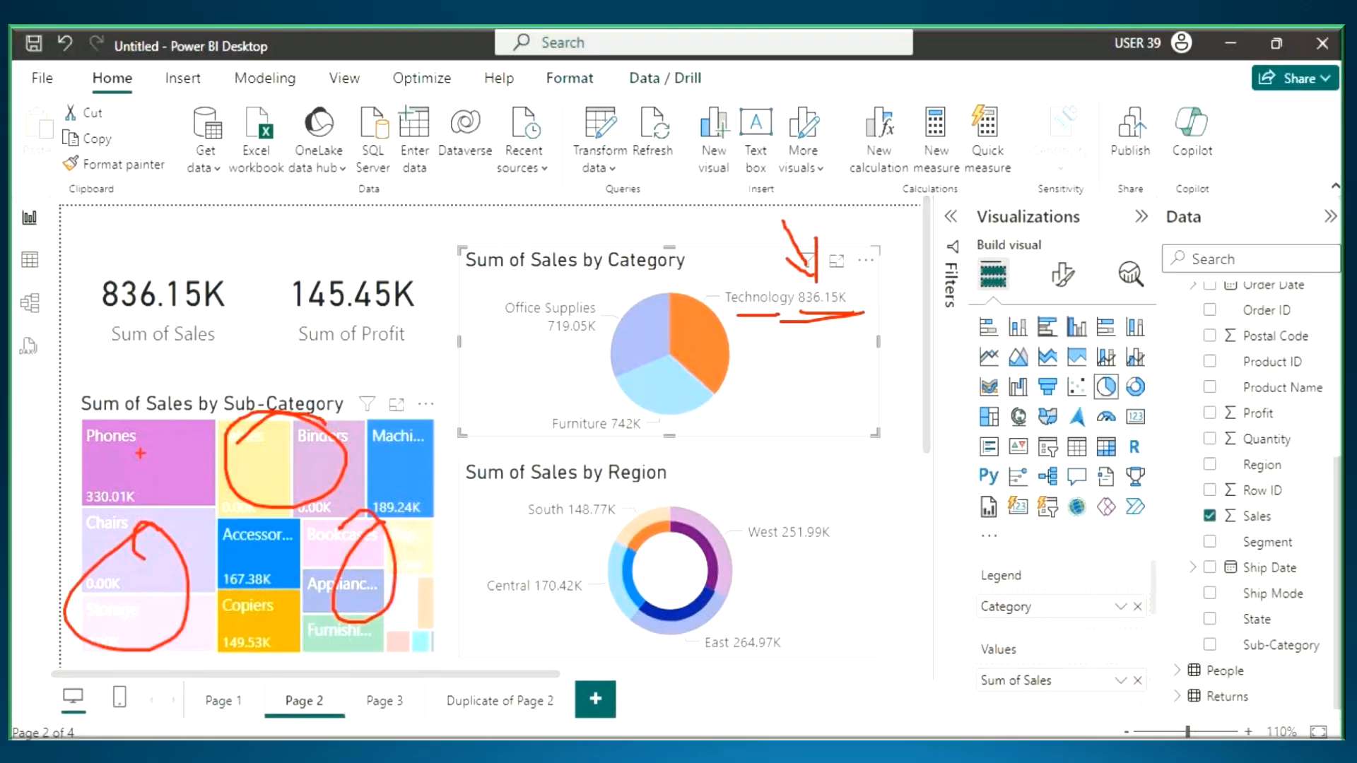
- Underline the Phones, Machines, Accessories and Copiers tiles in the treemap with the pen
left_click_drag(90, 455, 167, 450)
left_click_drag(375, 447, 429, 452)
left_click_drag(232, 560, 309, 556)
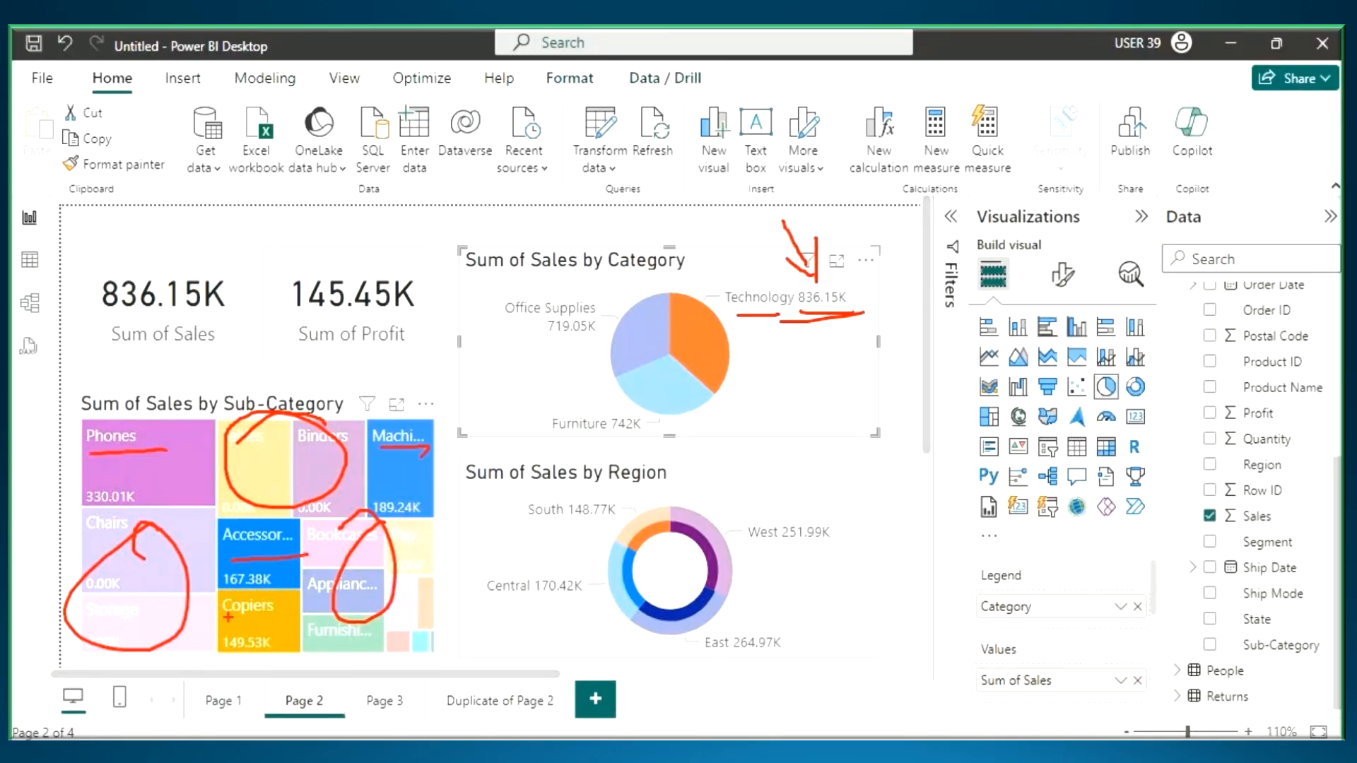
left_click_drag(226, 619, 277, 621)
- Handwrite a crossed-out H and an F on the treemap, erase all pen marks, and restart drawing with Technology still highlighted
mouse_move(263, 426)
left_mouse_down()
mouse_move(260, 509)
mouse_move(322, 429)
left_mouse_up()
mouse_move(367, 393)
left_mouse_down()
mouse_move(359, 485)
mouse_move(393, 435)
left_mouse_up()
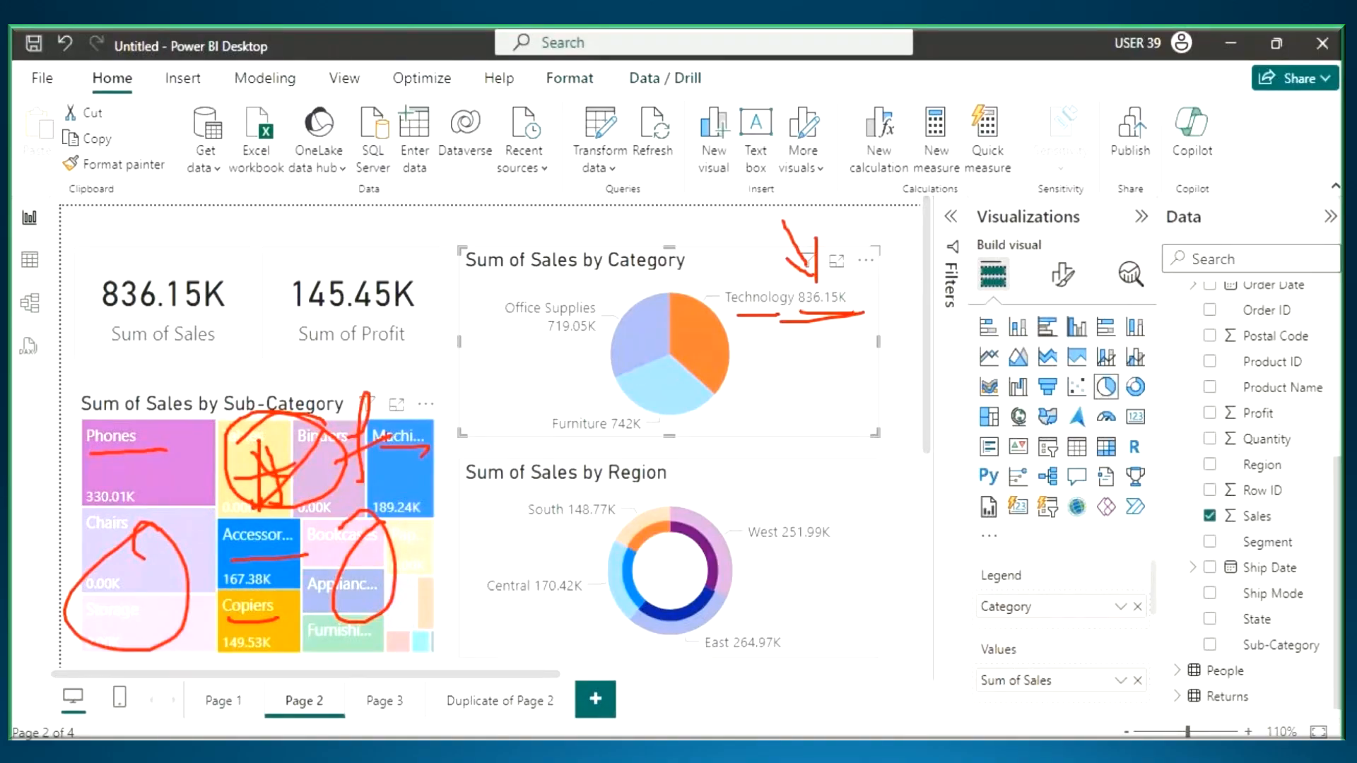
key("Escape")
double_click(697, 338)
key("ctrl+2")
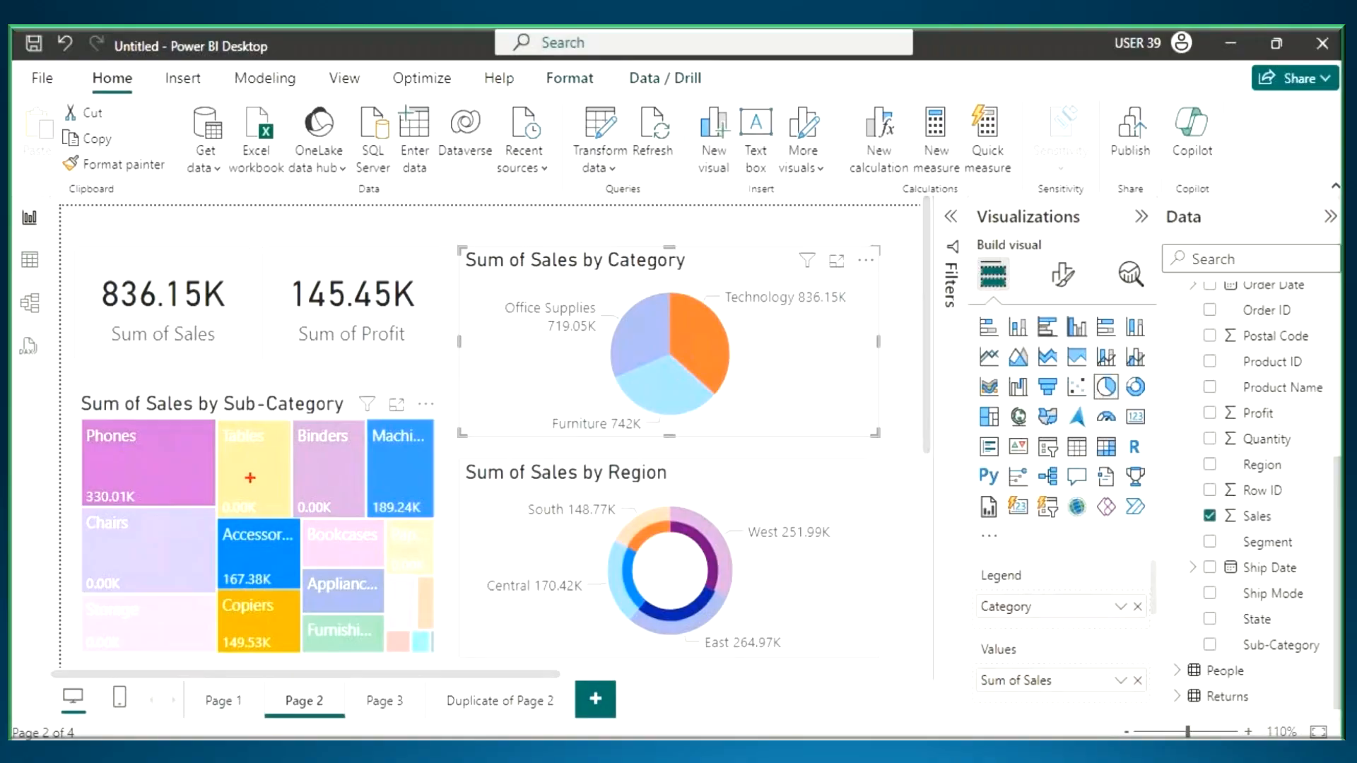
- Pen-mark the treemap with a crossed-out H and an F, and draw a large tick beside the Region donut
left_click_drag(251, 471, 280, 572)
mouse_move(286, 468)
left_mouse_down()
mouse_move(295, 552)
mouse_move(319, 474)
mouse_move(362, 519)
left_mouse_up()
left_click_drag(335, 495, 408, 479)
left_click_drag(301, 541, 351, 535)
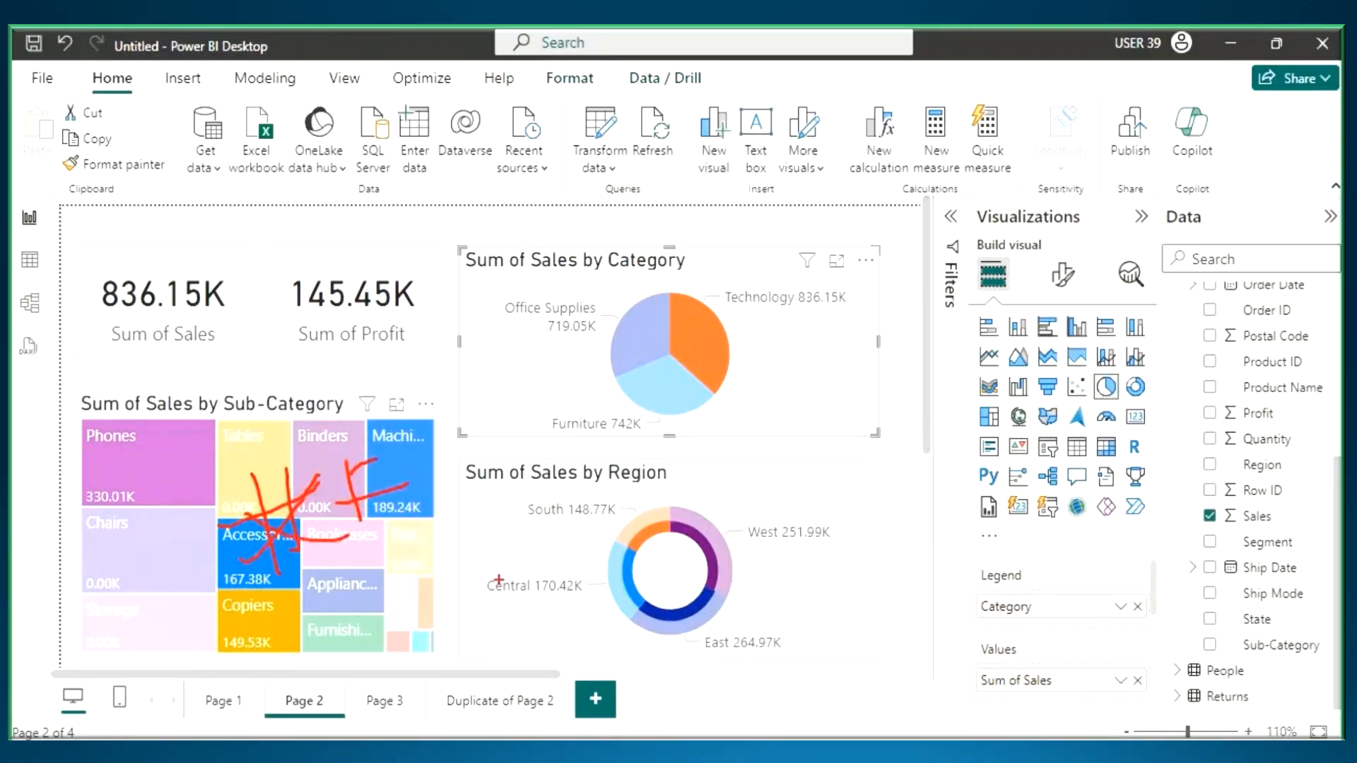
left_click_drag(739, 503, 973, 458)
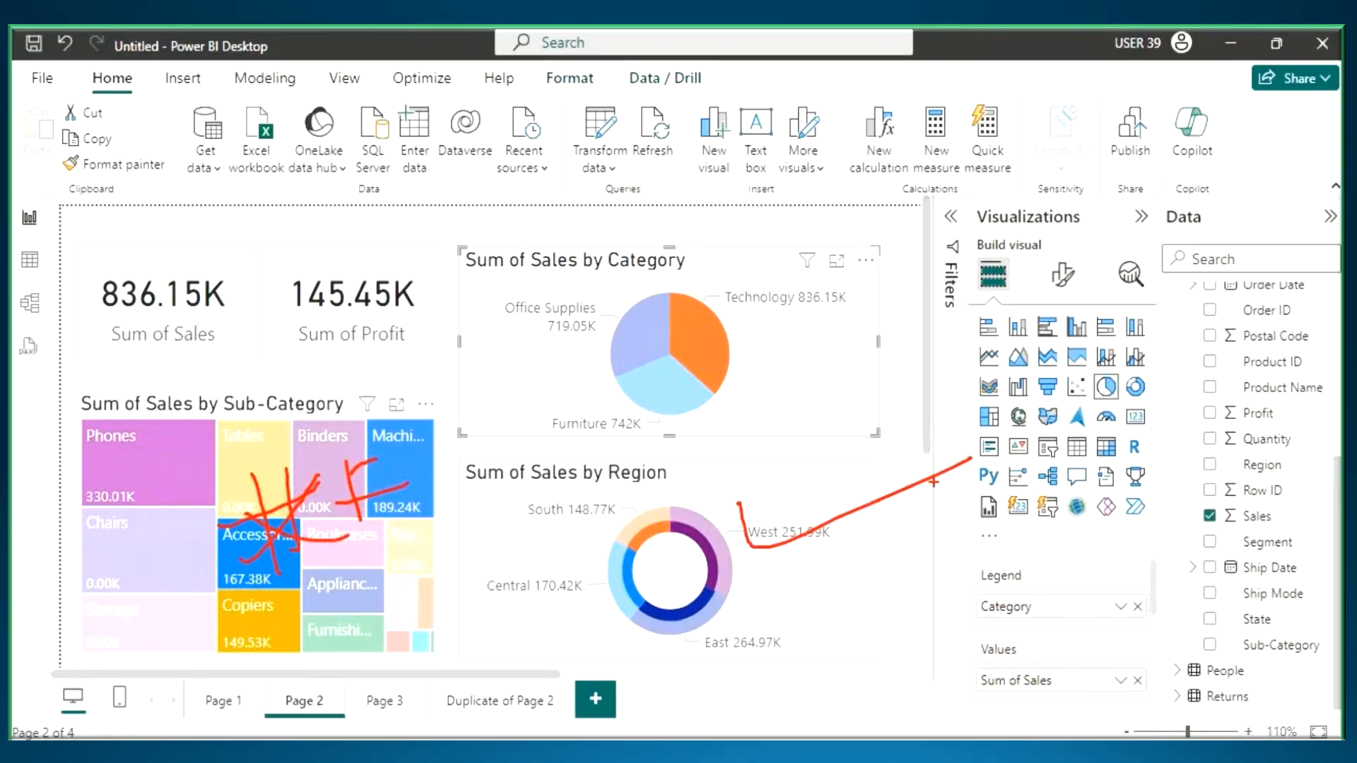
- Underline both card values, tick the Technology slice, and handwrite "None" above the cards with lines leading to both
left_click_drag(114, 309, 401, 307)
left_click_drag(169, 284, 249, 229)
left_click_drag(260, 214, 366, 297)
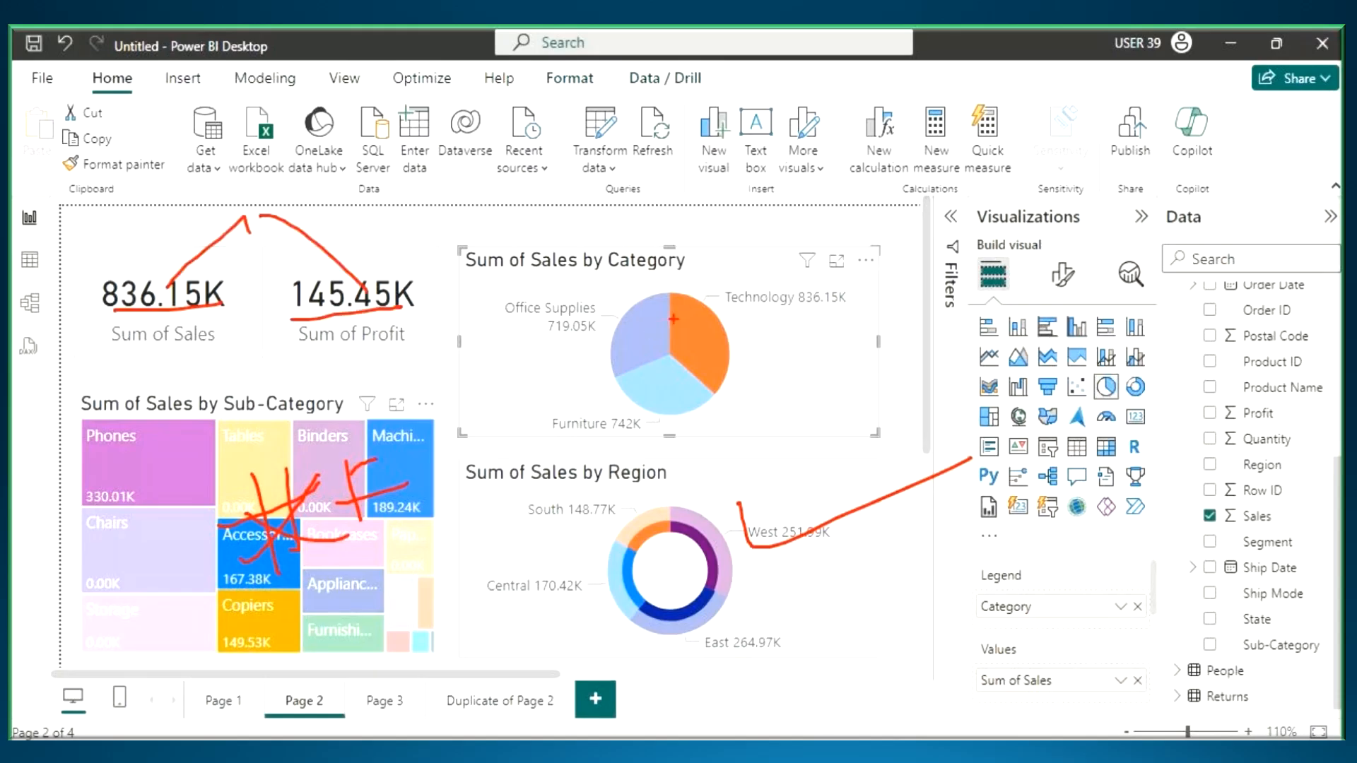
left_click_drag(675, 320, 758, 301)
left_click_drag(104, 302, 206, 306)
left_click_drag(277, 319, 391, 318)
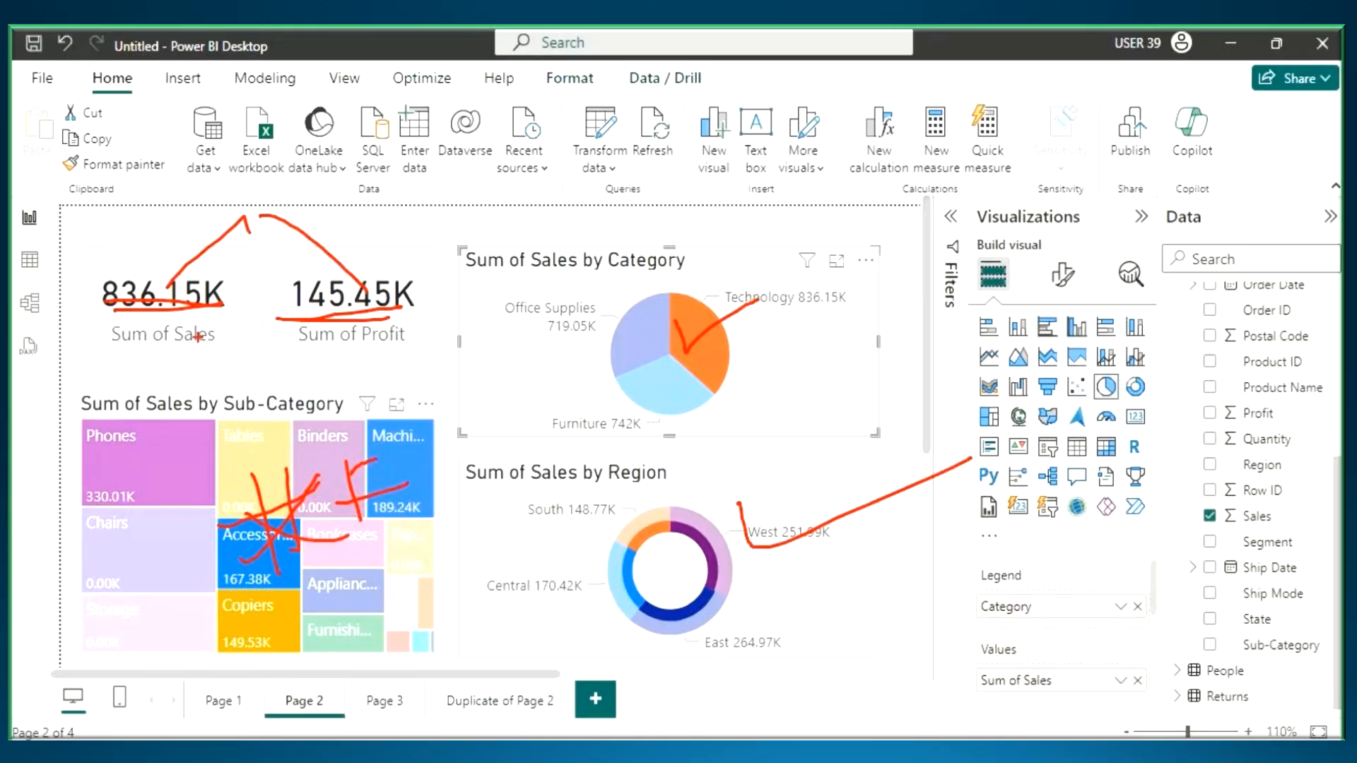
mouse_move(143, 216)
left_mouse_down()
mouse_move(251, 136)
mouse_move(351, 140)
left_mouse_up()
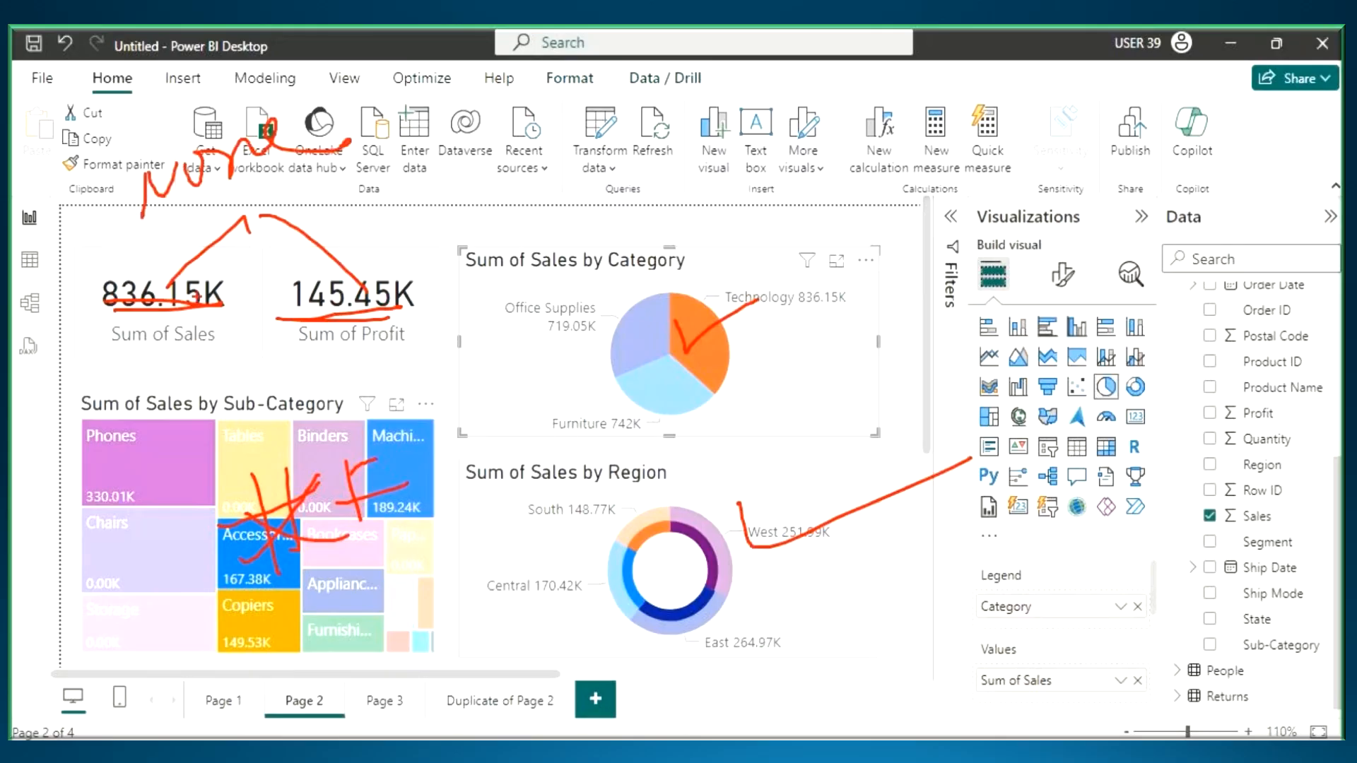
mouse_move(156, 280)
left_mouse_down()
mouse_move(256, 209)
mouse_move(335, 276)
left_mouse_up()
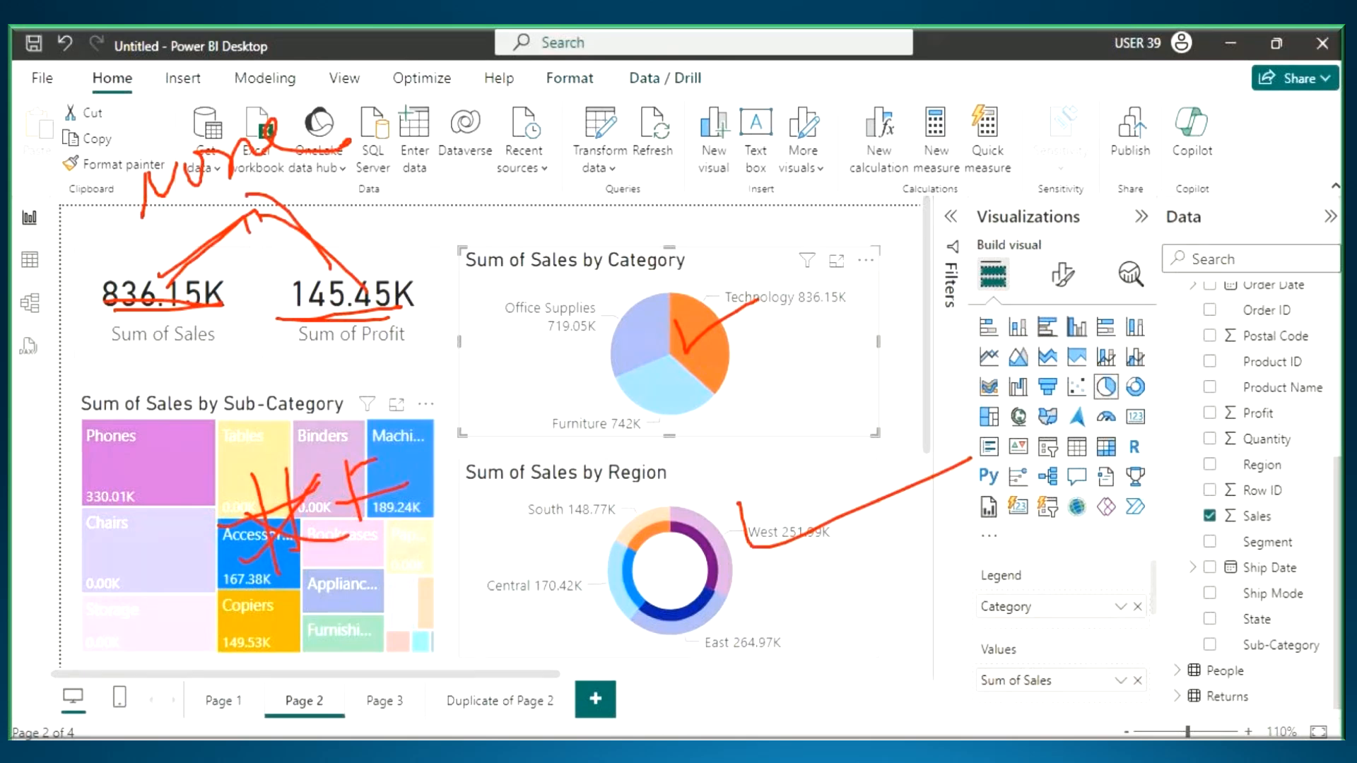
- Draw arrows from "None" to a handwritten "filter" and from H to F on the treemap, then erase all marks
mouse_move(359, 175)
left_mouse_down()
mouse_move(330, 237)
mouse_move(428, 224)
mouse_move(440, 209)
mouse_move(411, 96)
mouse_move(322, 138)
left_mouse_up()
left_click(375, 205)
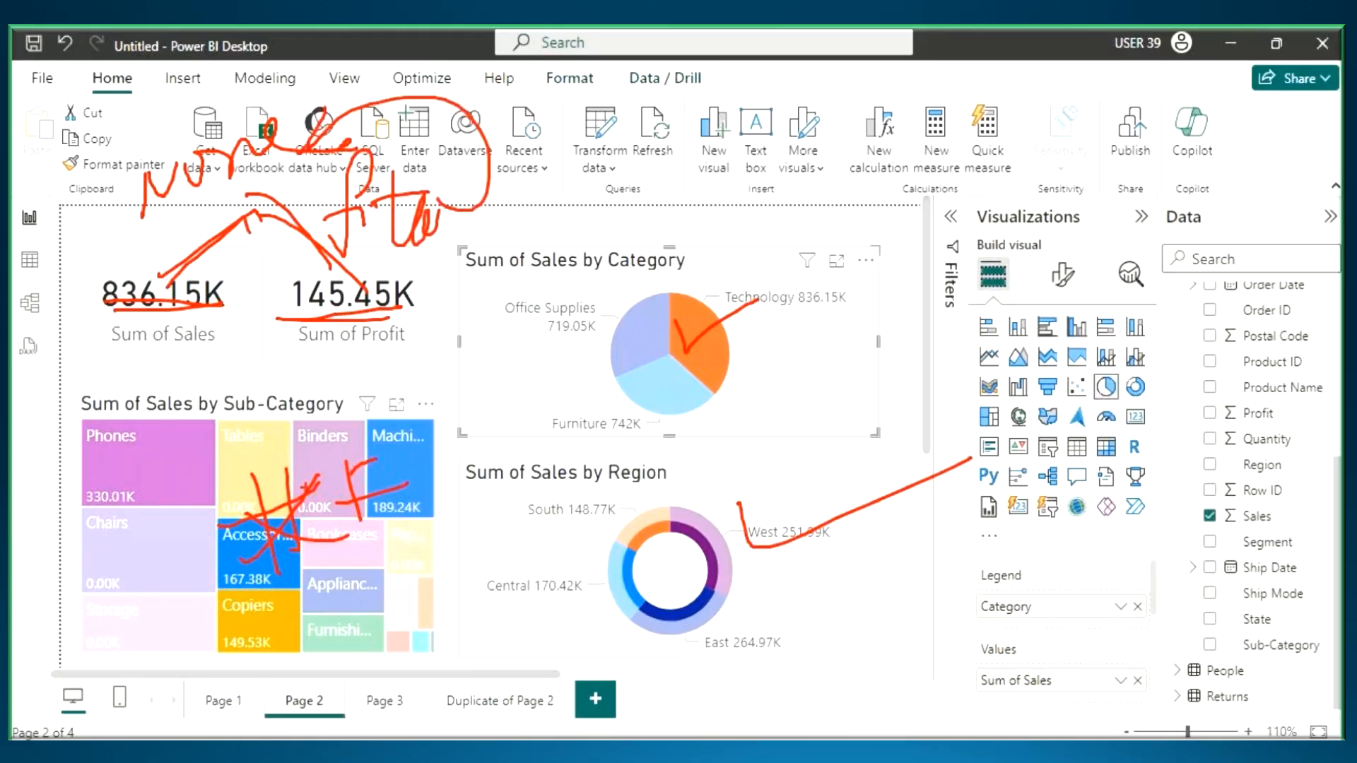
left_click_drag(308, 486, 250, 574)
left_click_drag(244, 462, 309, 523)
mouse_move(269, 458)
left_mouse_down()
mouse_move(253, 410)
mouse_move(342, 445)
left_mouse_up()
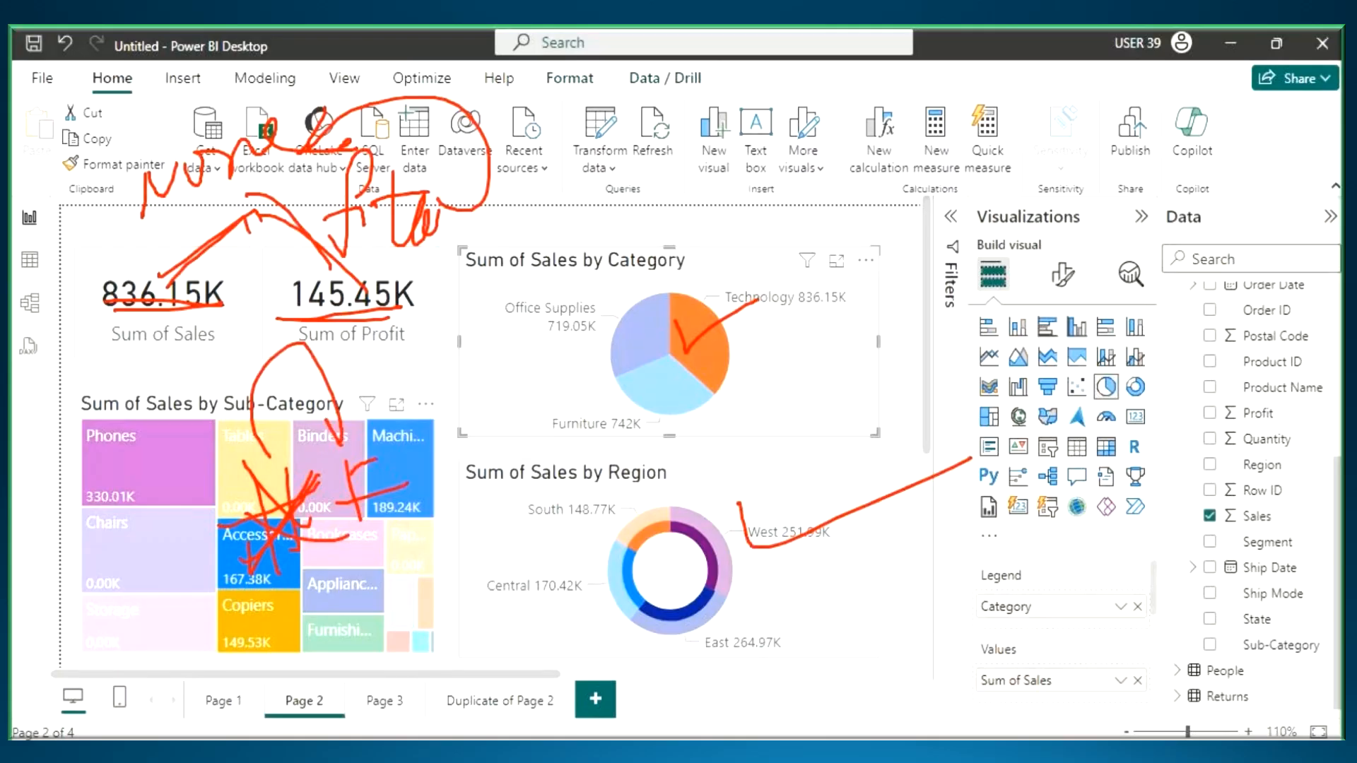
left_click_drag(353, 387, 342, 444)
left_click_drag(171, 278, 401, 242)
left_click_drag(201, 195, 304, 163)
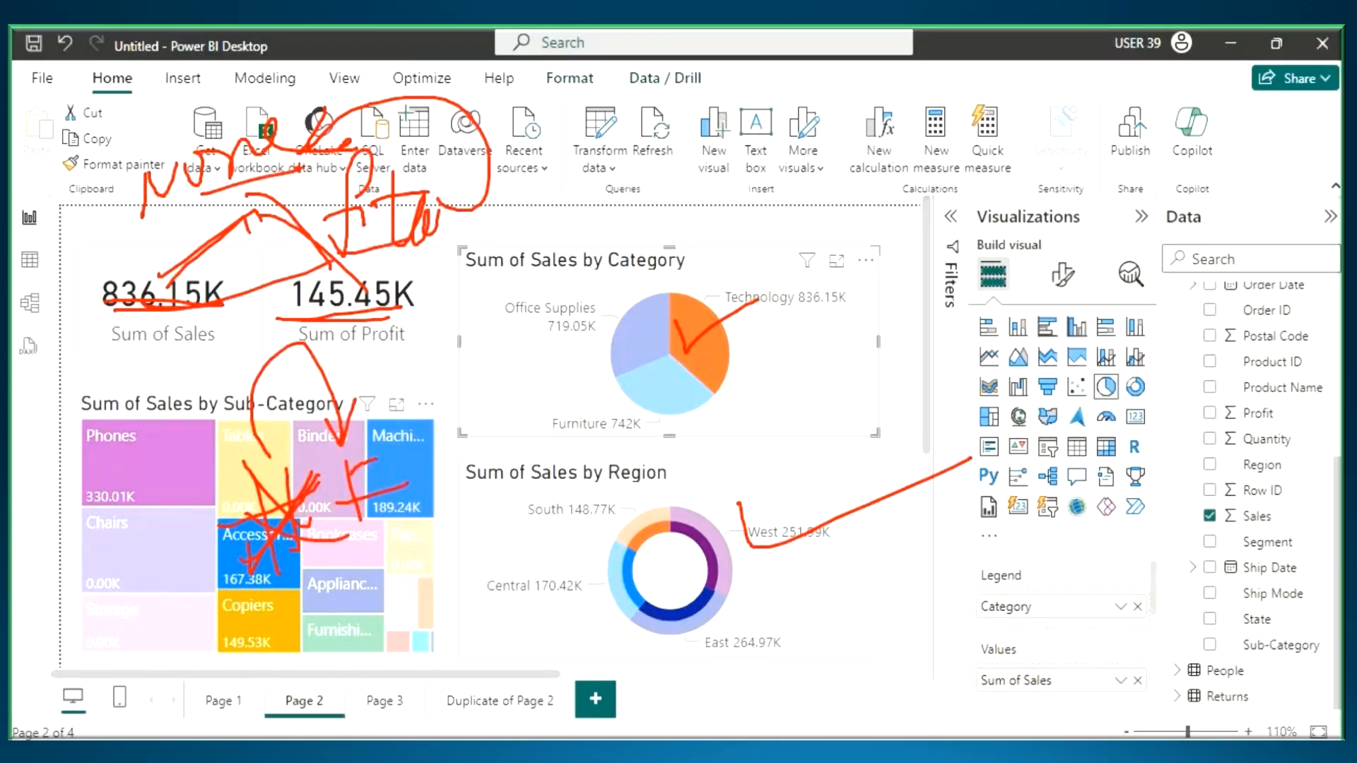
key("Escape")
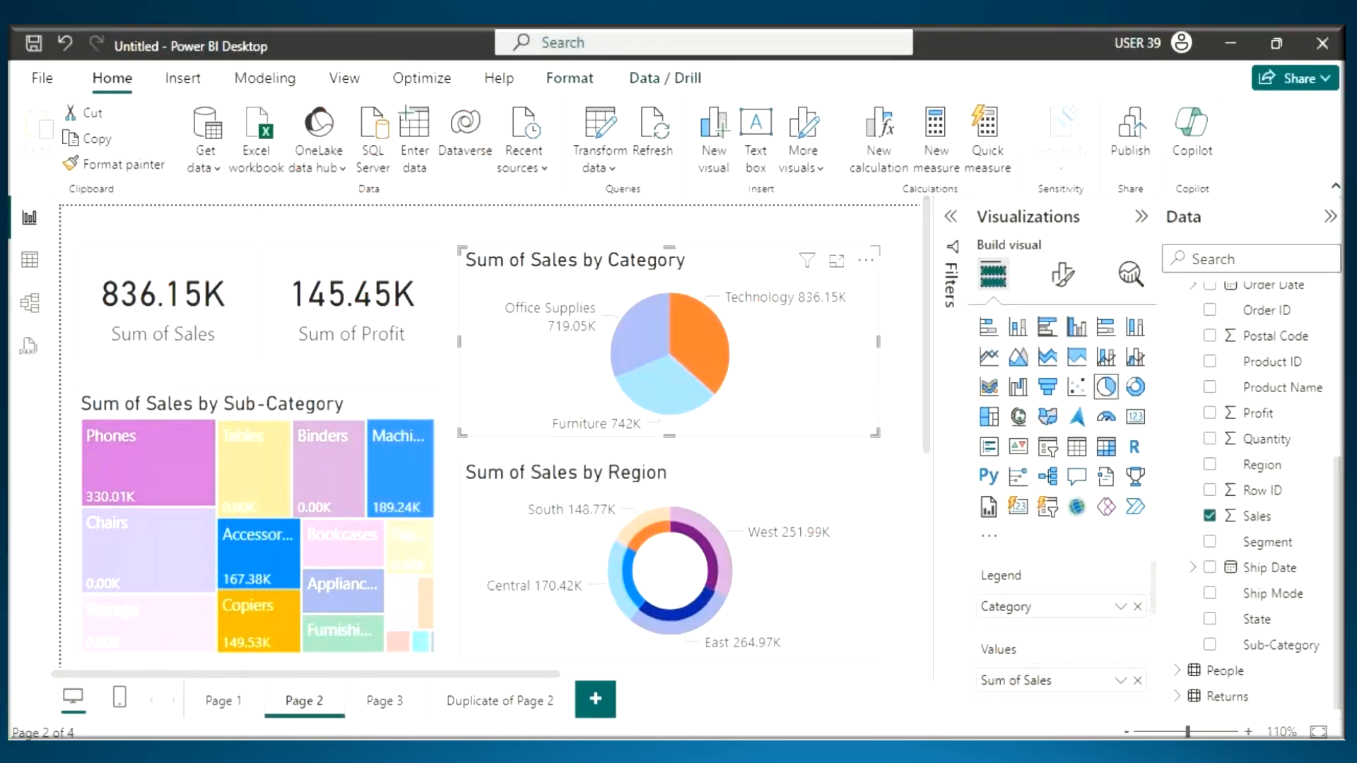
- Switch to Notepad to select "Default Visual Interactions", then return to Power BI Desktop and clear the Technology highlight
key("alt+Tab")
left_click_drag(388, 525, 698, 538)
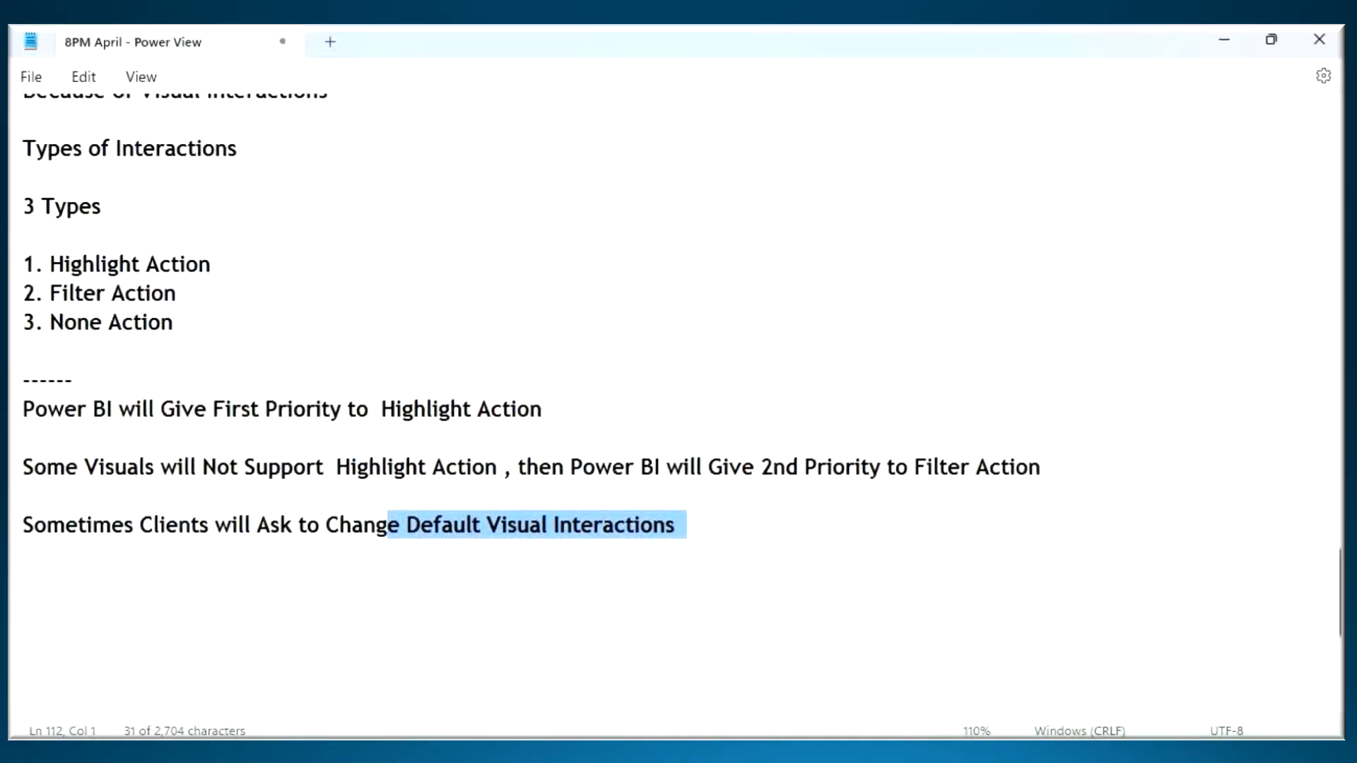
key("alt+Tab")
left_click(731, 375)
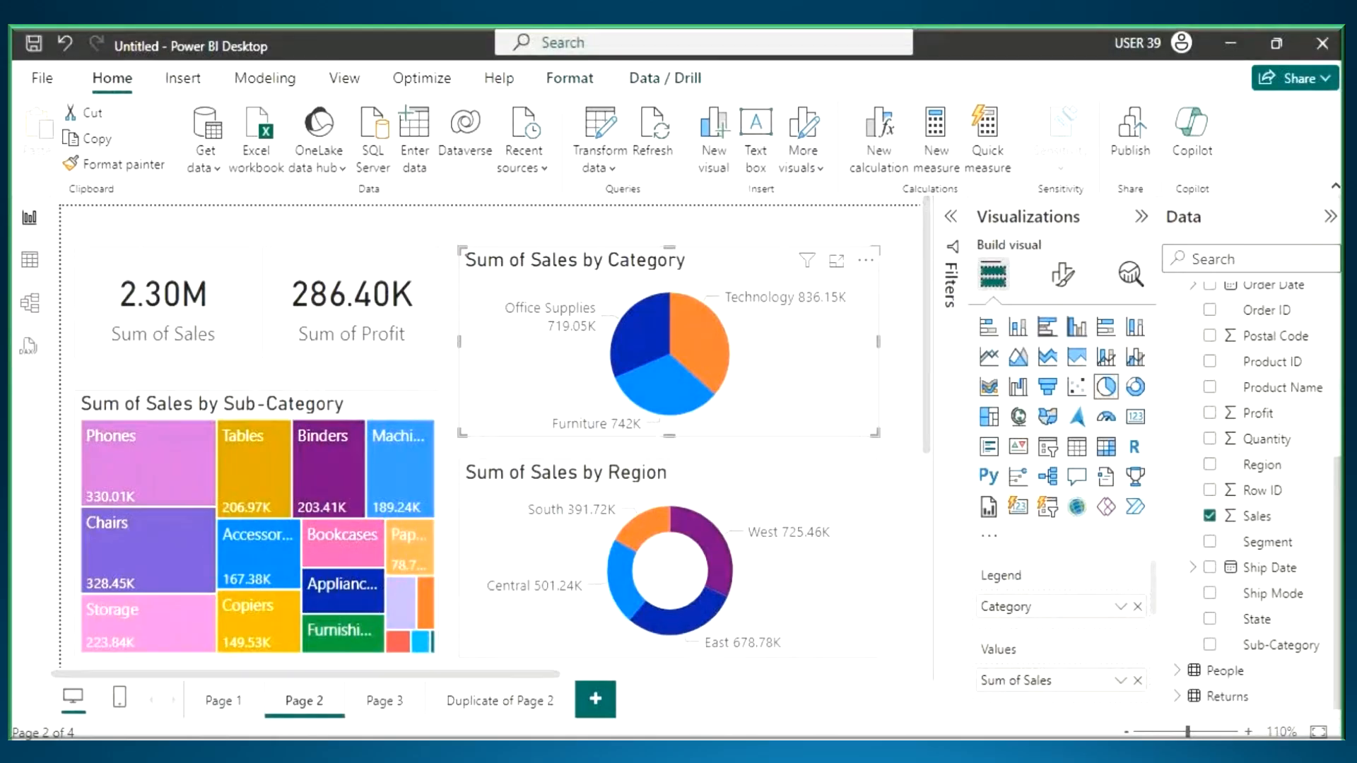
- Pen-mark a box around the Sum of Sales by Category pie chart and draw an arrow pointing down to it
left_click_drag(465, 255, 876, 438)
left_click_drag(606, 154, 625, 221)
left_click_drag(615, 207, 644, 270)
left_click_drag(659, 198, 644, 270)
left_click_drag(627, 242, 644, 270)
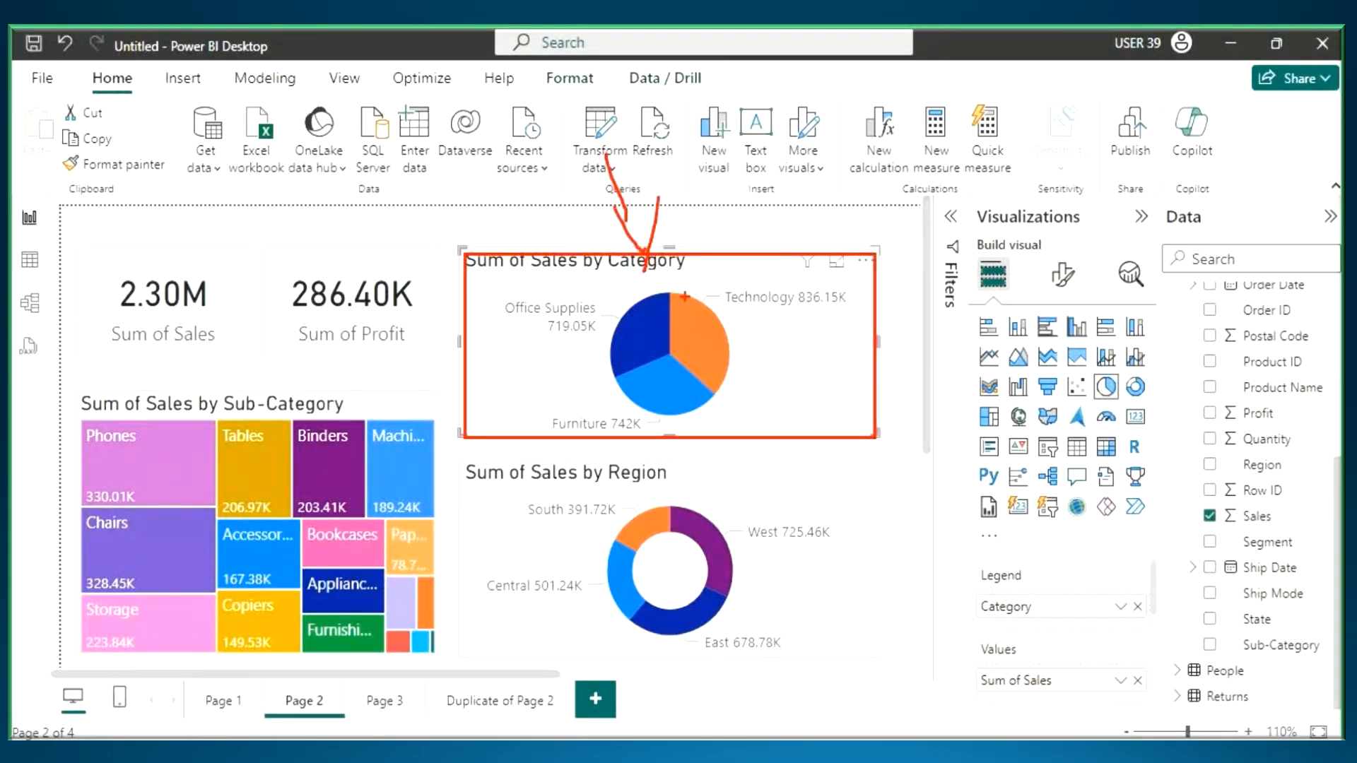
- Show the Format commands, then pen-mark the Sum of Sales by Category pie chart with a box, an arrow and a tick on Technology
key("Escape")
left_click(565, 79)
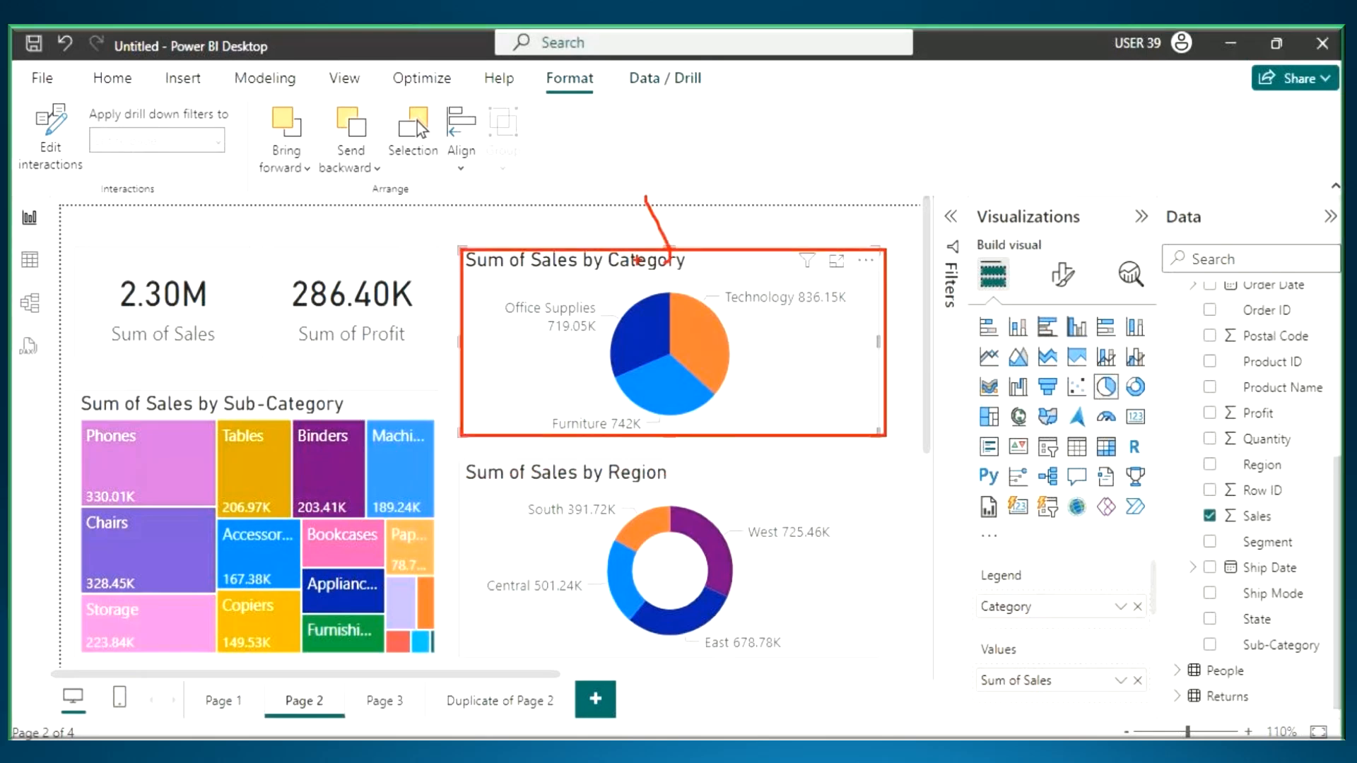
left_click_drag(638, 260, 671, 276)
left_click_drag(679, 225, 684, 281)
left_click_drag(691, 331, 794, 297)
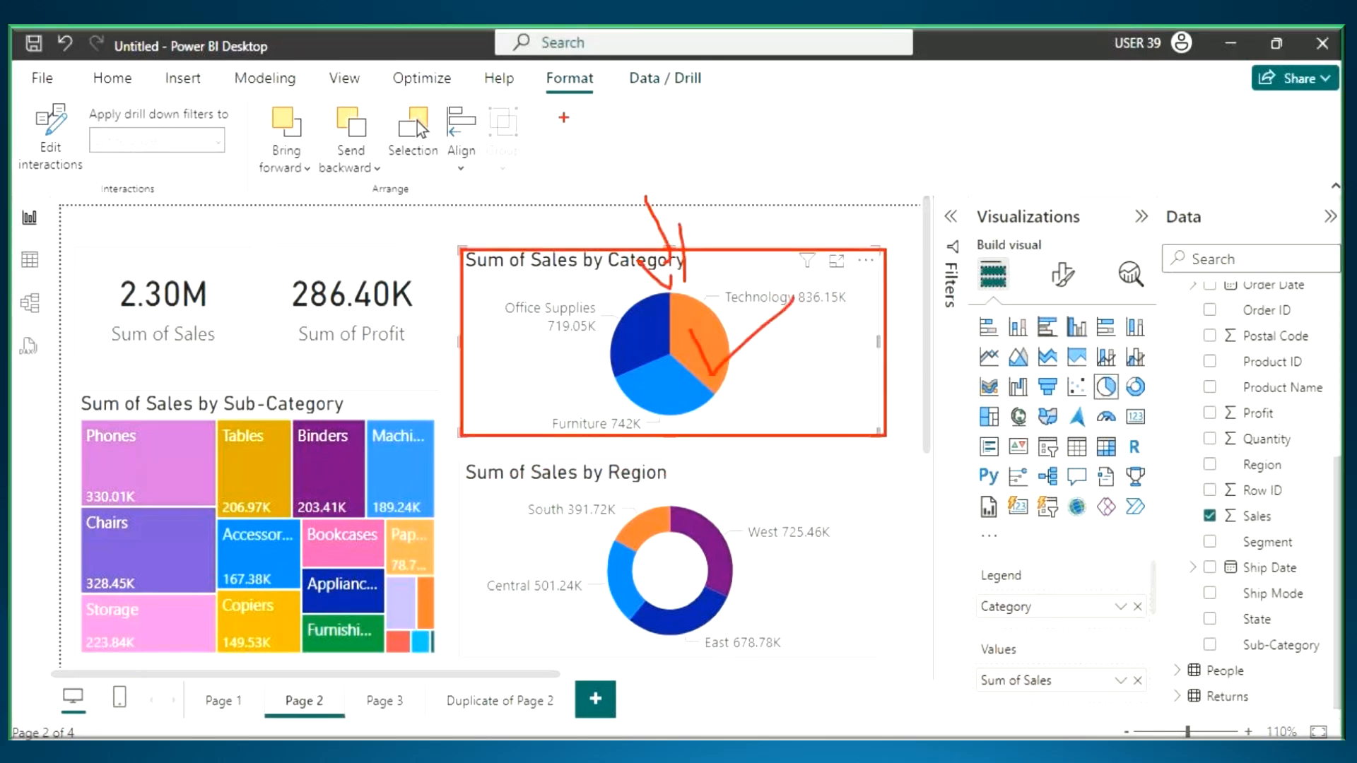
- Underline Format and box Edit interactions with the pen, then erase the marks and turn on Edit interactions
mouse_move(547, 94)
left_mouse_down()
mouse_move(595, 96)
mouse_move(539, 98)
left_mouse_up()
mouse_move(22, 101)
left_mouse_down()
mouse_move(81, 188)
mouse_move(76, 157)
left_mouse_up()
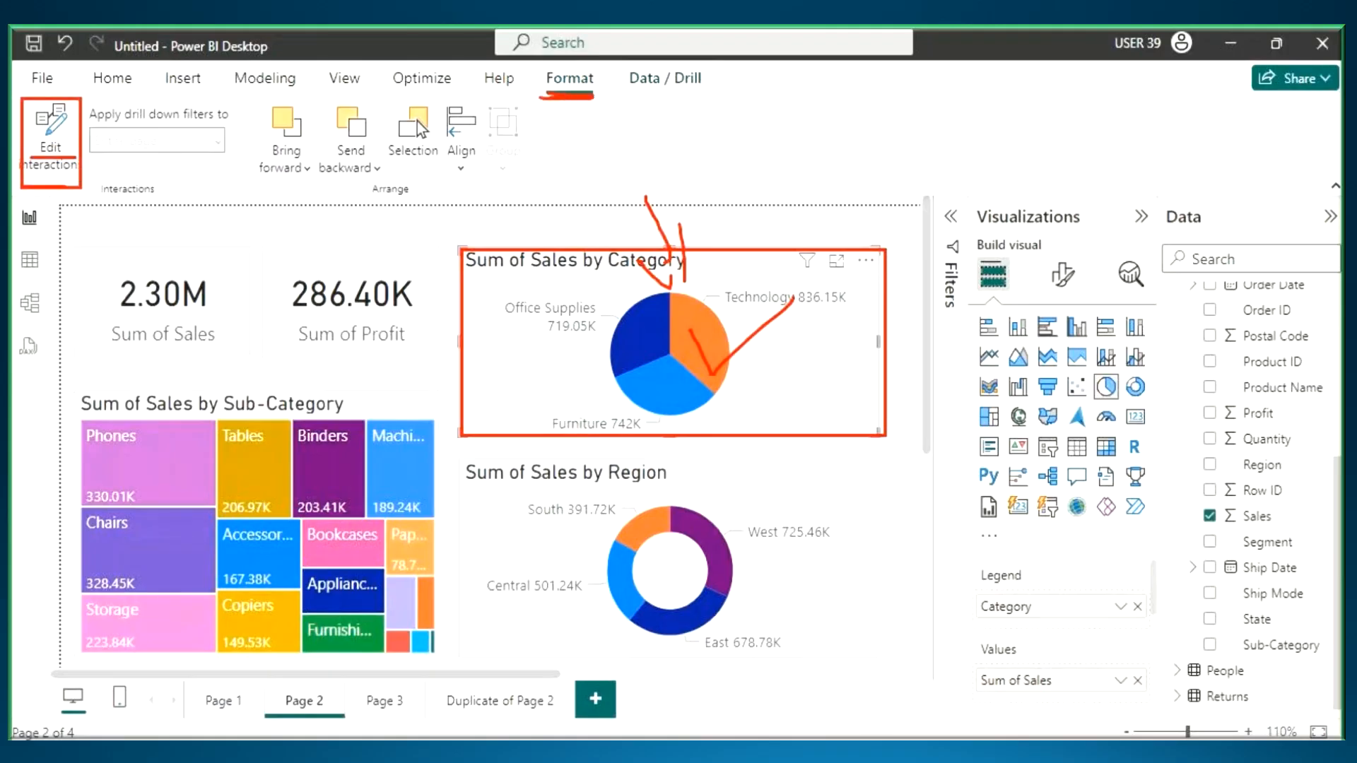
key("Escape")
left_click(60, 141)
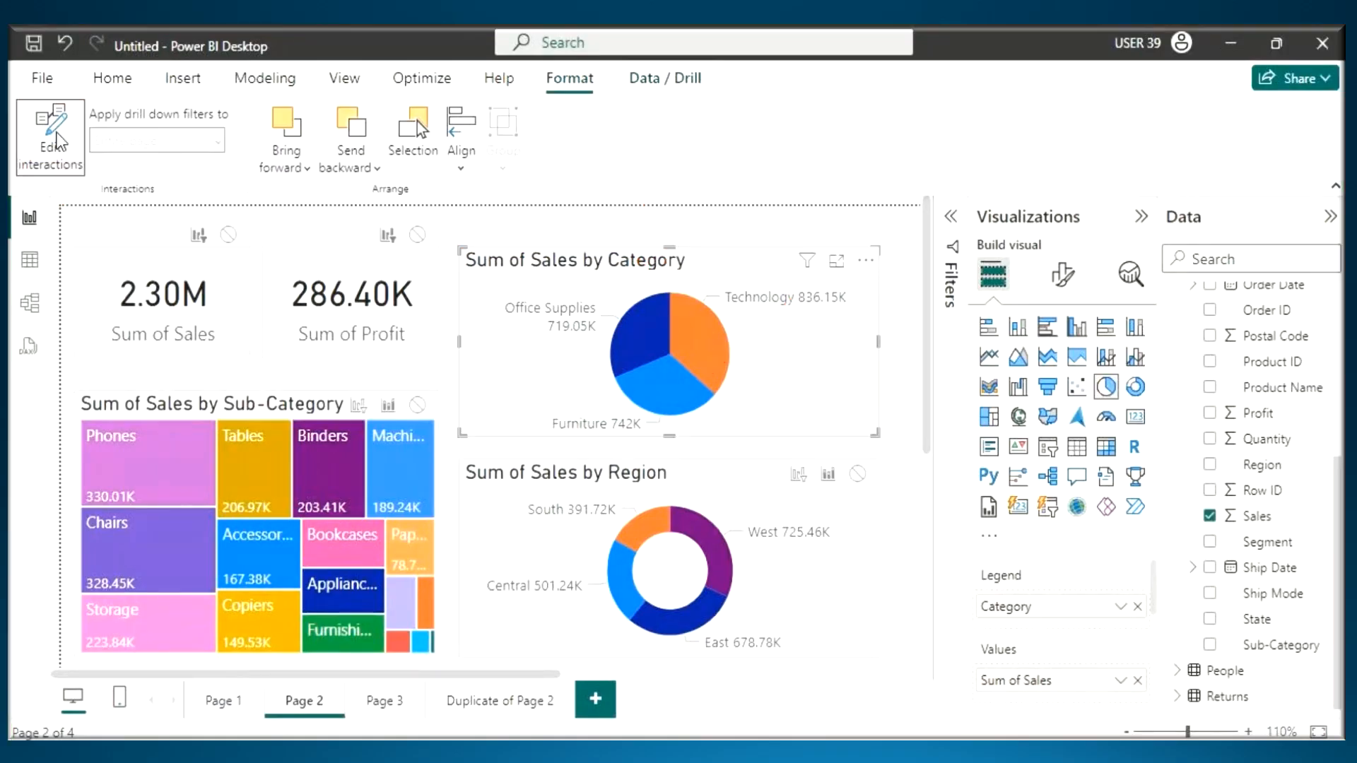
- Draw an arrow to the Category pie chart and box the interaction icons of the Region donut, the treemap and both cards
key("ctrl+2")
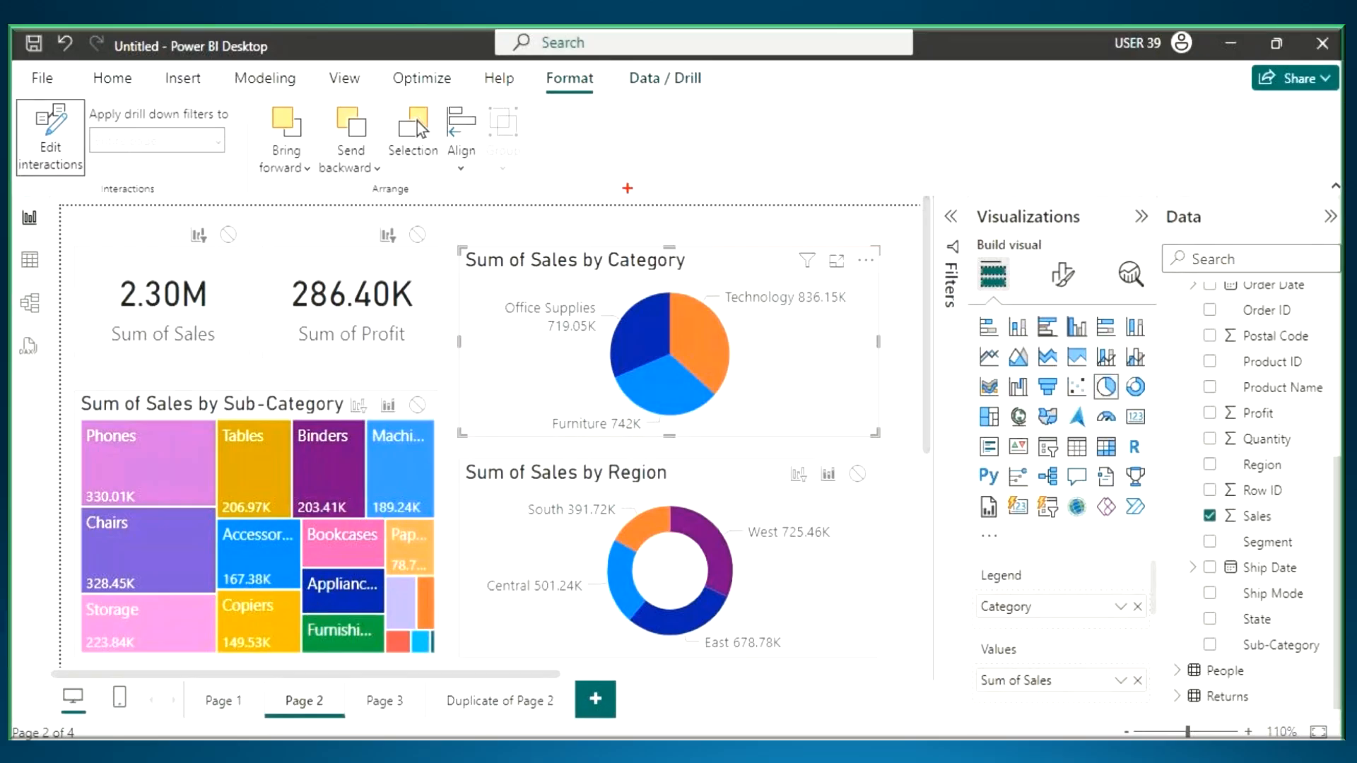
mouse_move(622, 181)
left_mouse_down()
mouse_move(657, 306)
mouse_move(683, 227)
left_mouse_up()
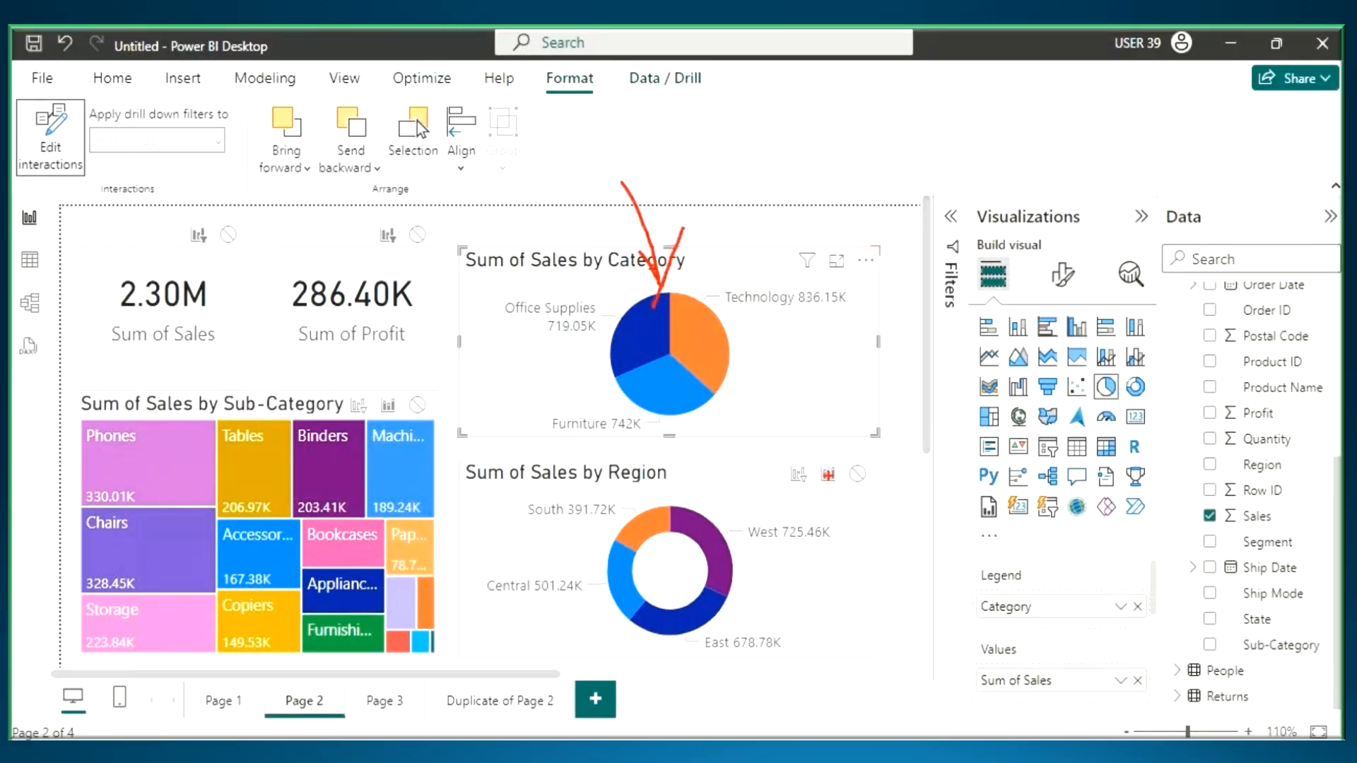
left_click_drag(775, 454, 898, 494)
left_click_drag(333, 391, 449, 427)
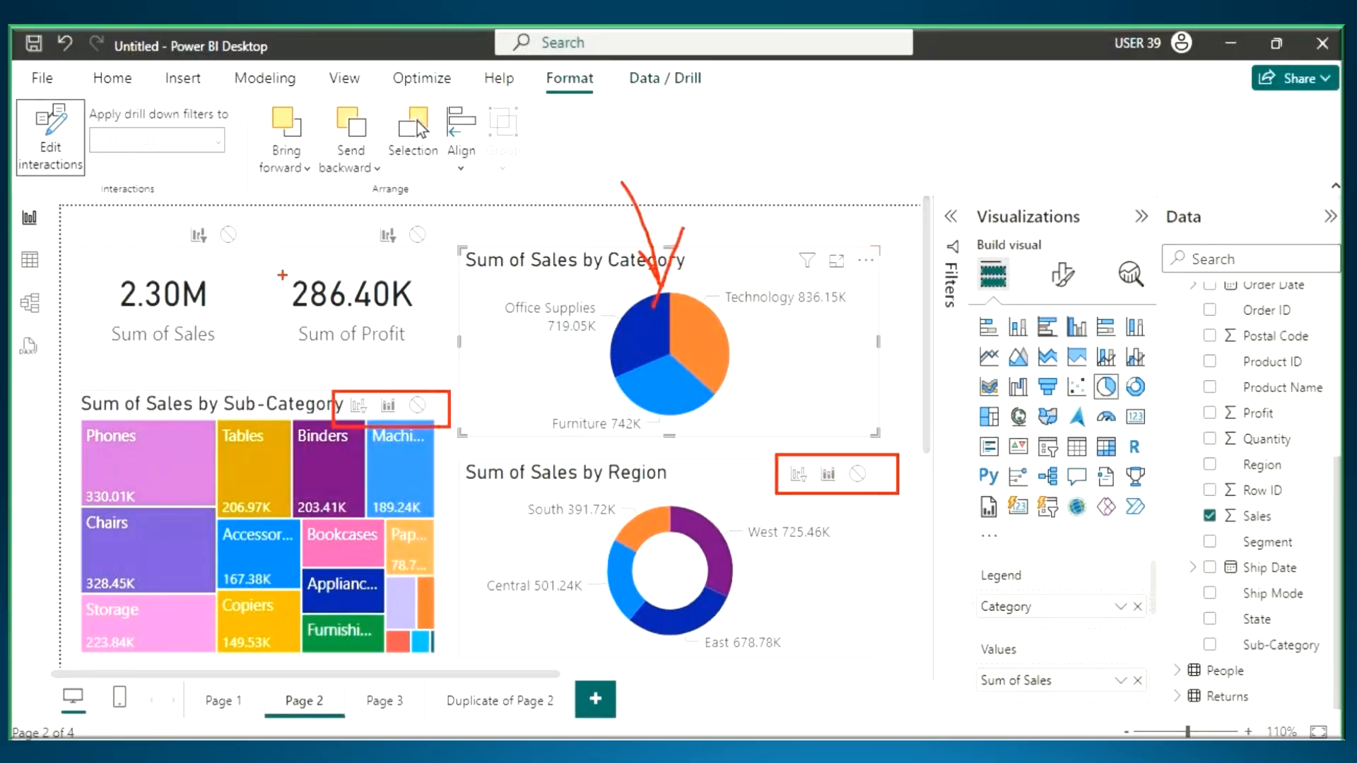
left_click_drag(164, 214, 263, 252)
left_click_drag(357, 214, 444, 253)
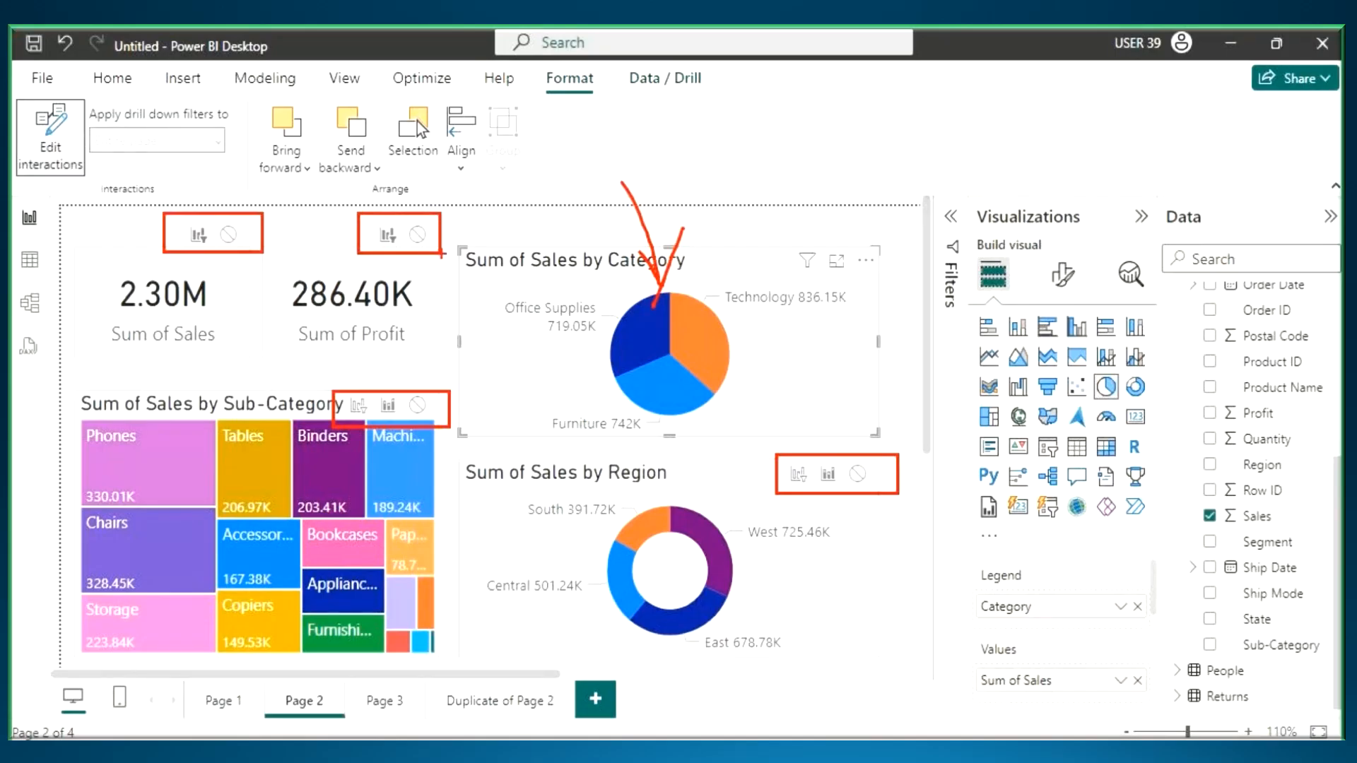
- Draw pen lines to each interaction icon of the Region donut and of the Sum of Profit card
mouse_move(796, 490)
left_mouse_down()
mouse_move(740, 543)
mouse_move(830, 492)
mouse_move(838, 542)
left_mouse_up()
left_click_drag(866, 489, 927, 584)
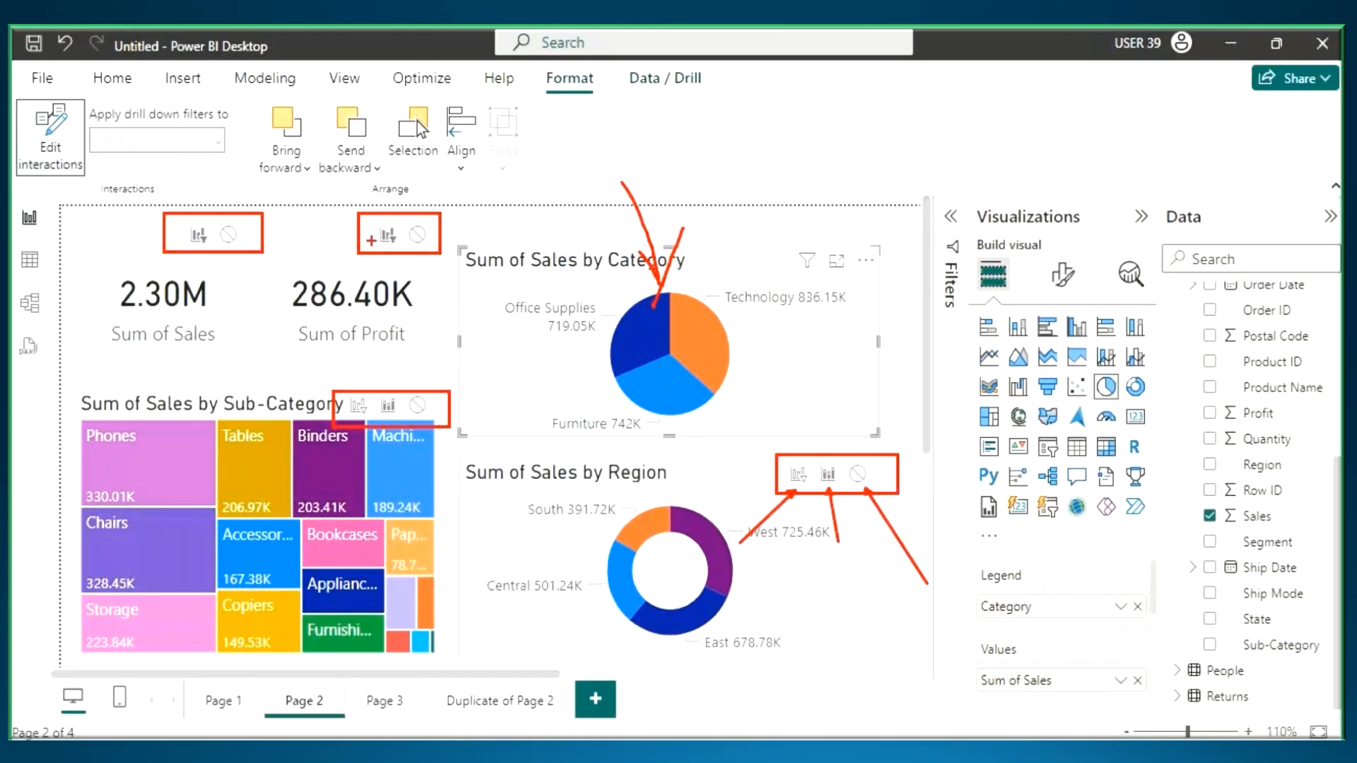
left_click_drag(374, 239, 302, 285)
left_click_drag(418, 255, 450, 323)
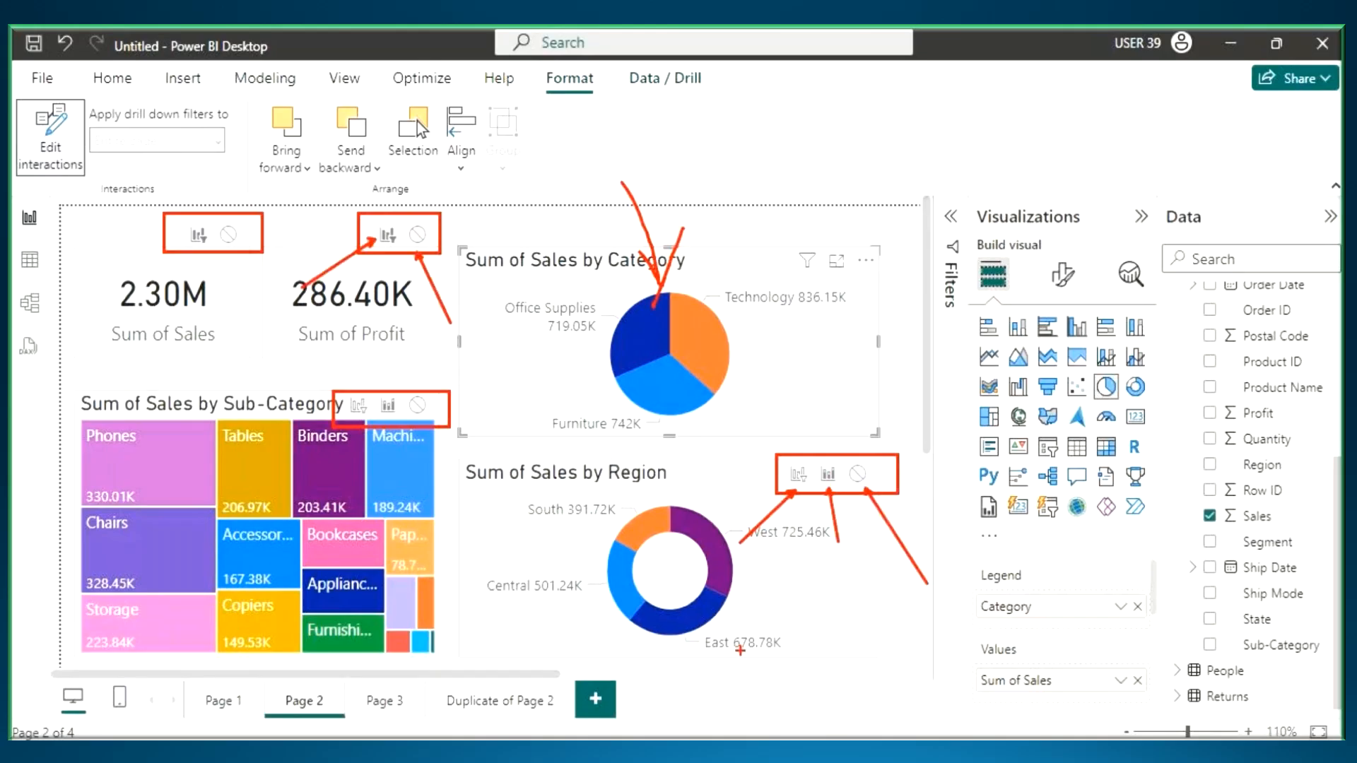
- Switch to Notepad, select "will Not Support Highlight Action" and draw a freehand mark beside the list of three actions
key("alt+Tab")
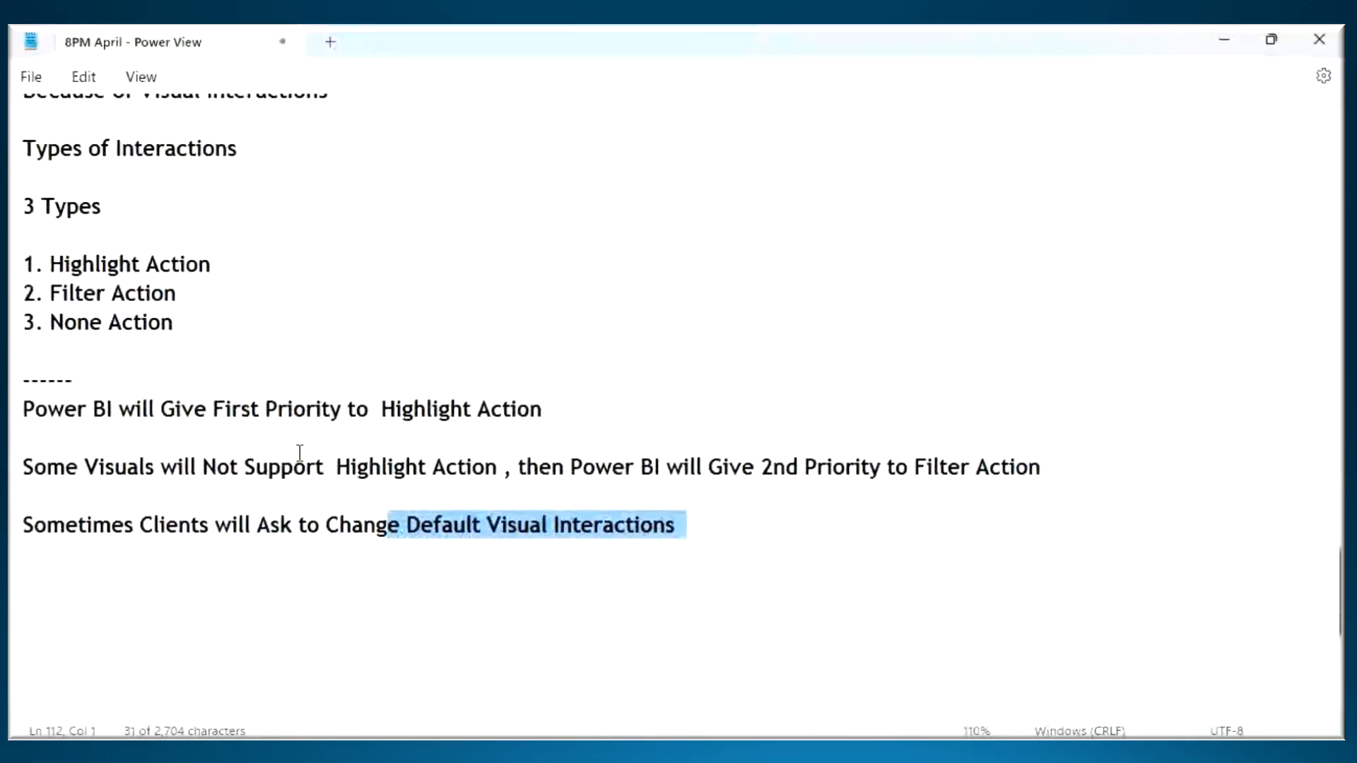
left_click_drag(153, 472, 493, 480)
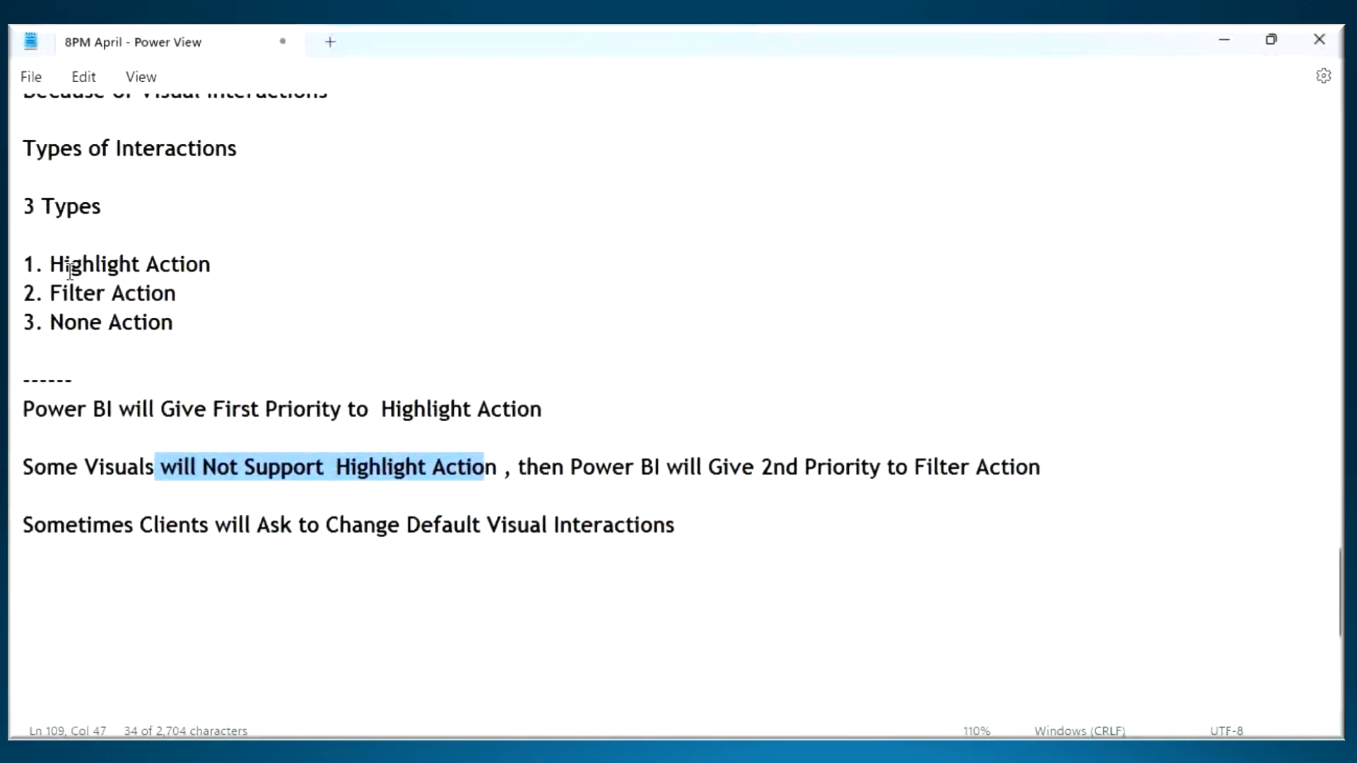
key("ctrl+2")
mouse_move(245, 244)
left_mouse_down()
mouse_move(241, 369)
mouse_move(102, 363)
left_mouse_up()
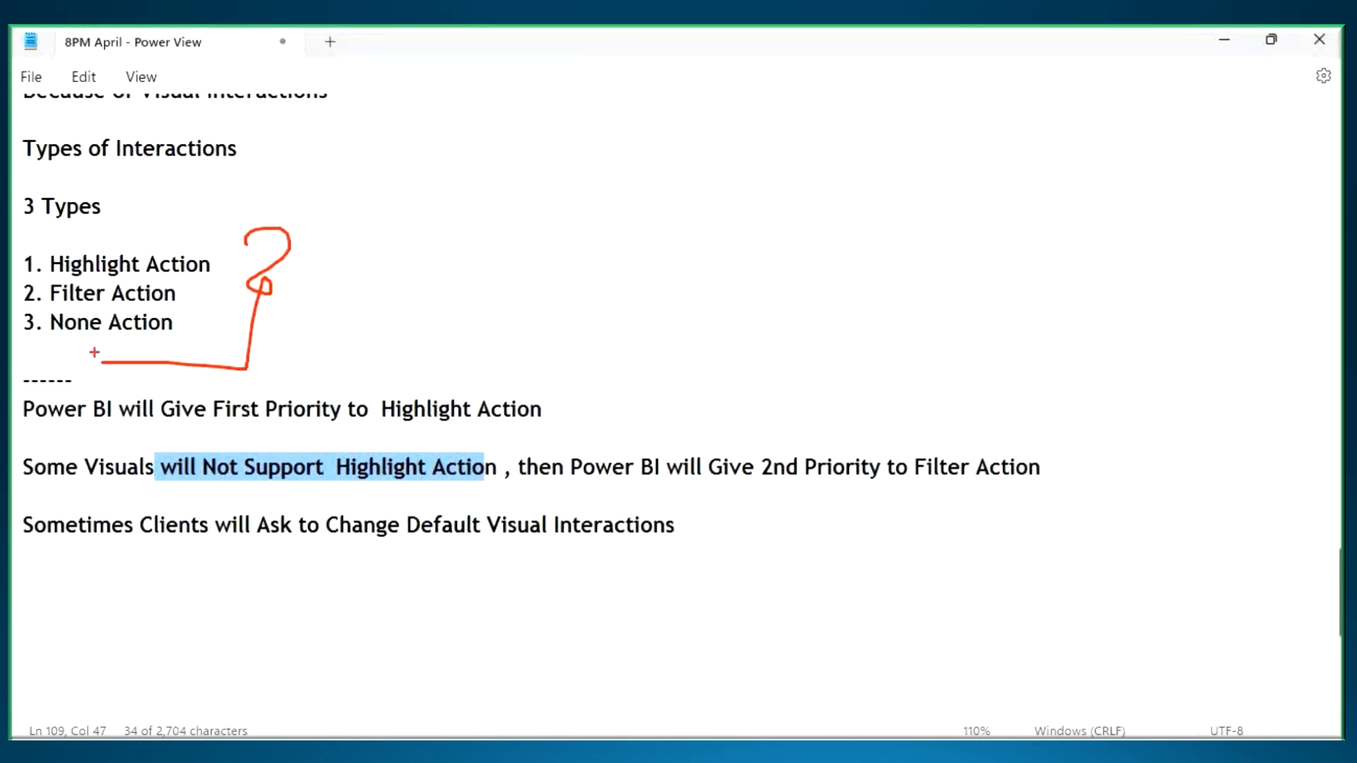
- Box and underline Filter Action and None Action, cross out Highlight Action, then erase all the pen marks
mouse_move(14, 285)
left_mouse_down()
mouse_move(187, 353)
mouse_move(203, 344)
left_mouse_up()
left_click_drag(73, 311, 152, 311)
left_click_drag(53, 338, 191, 343)
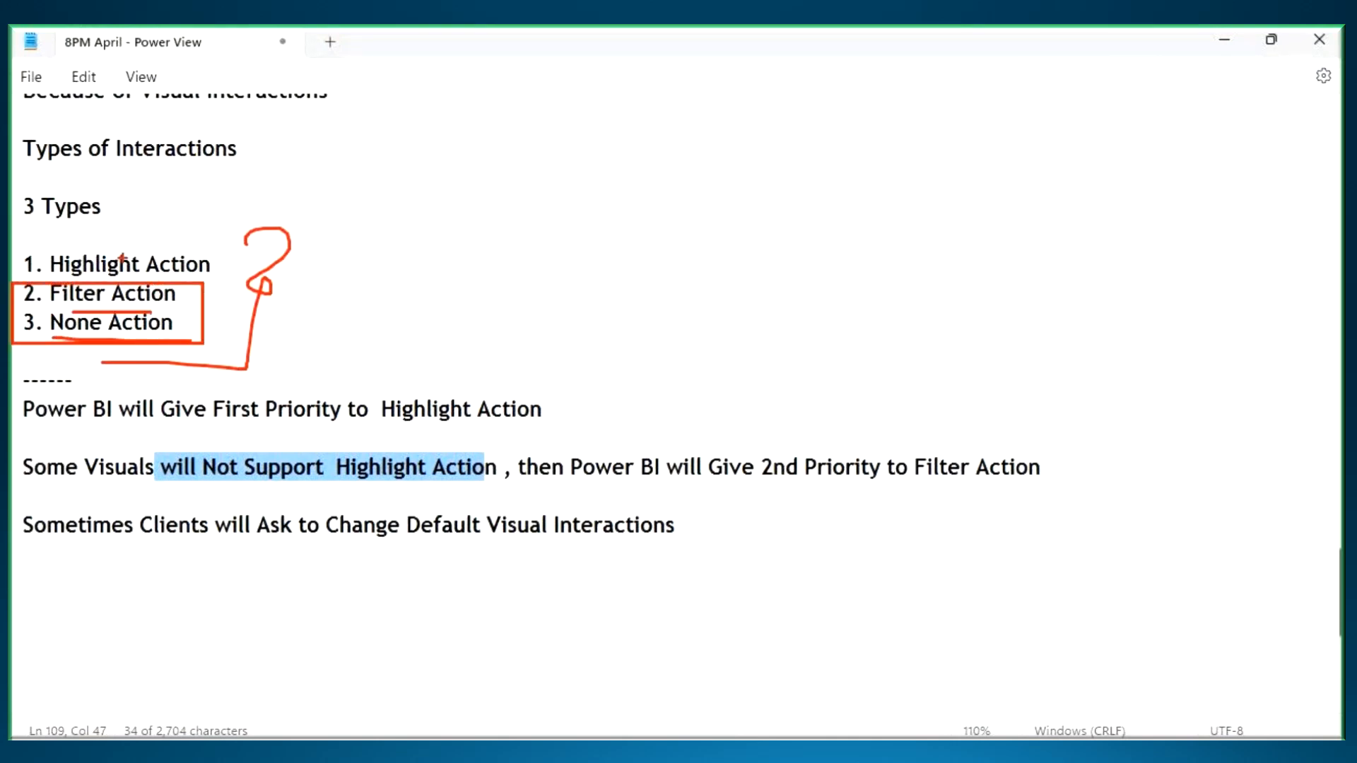
left_click_drag(168, 233, 75, 281)
left_click_drag(88, 230, 190, 275)
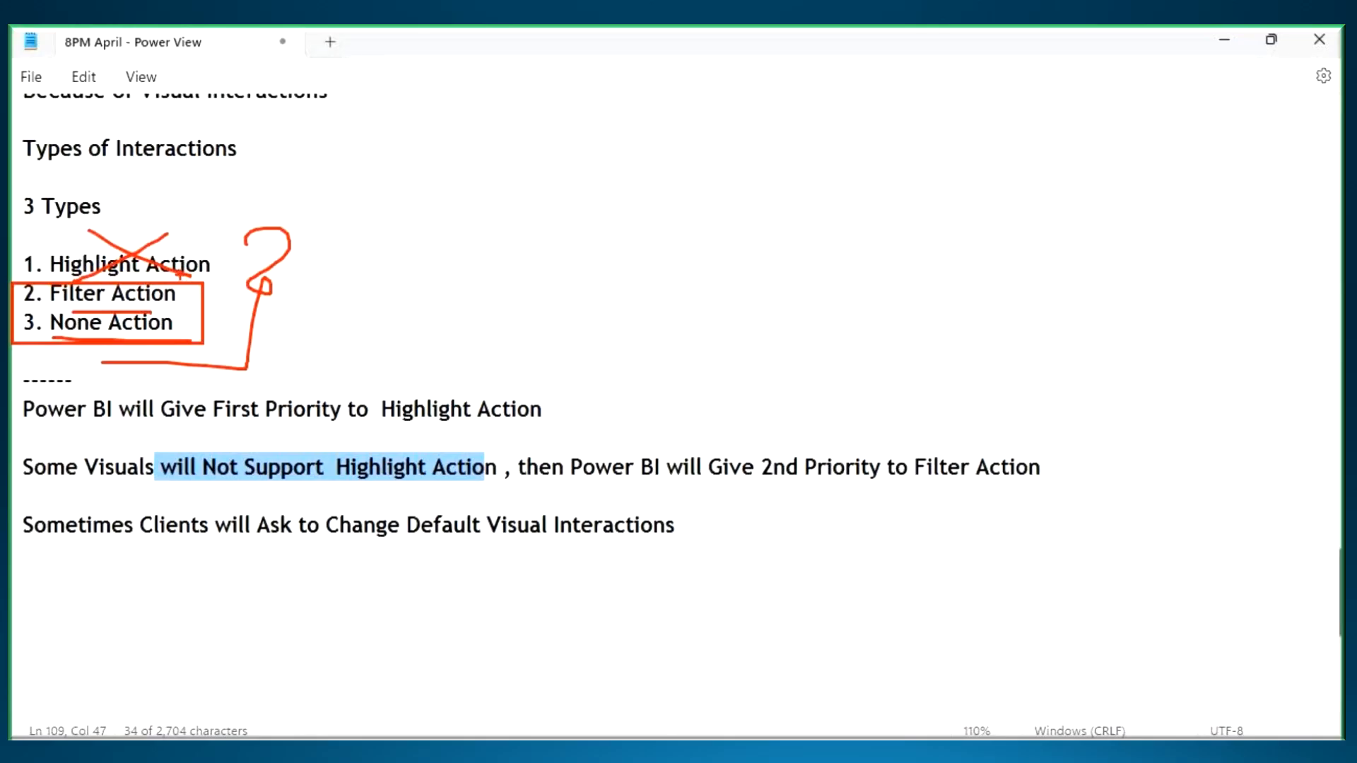
key("Escape")
- Return to Power BI Desktop, underline the Sum of Profit card's Filter and None interaction icons, then erase the marks
key("alt+Tab")
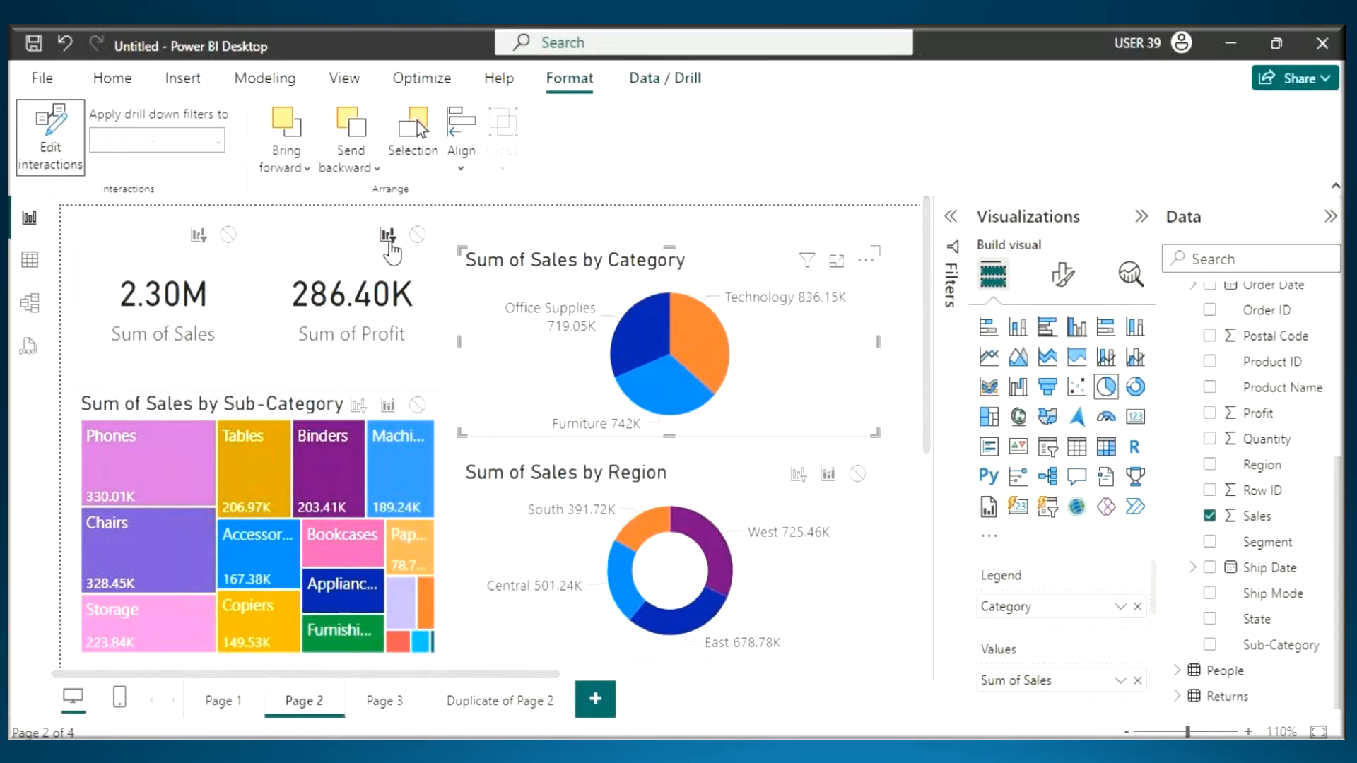
key("ctrl+2")
left_click_drag(373, 252, 390, 252)
left_click_drag(403, 251, 437, 255)
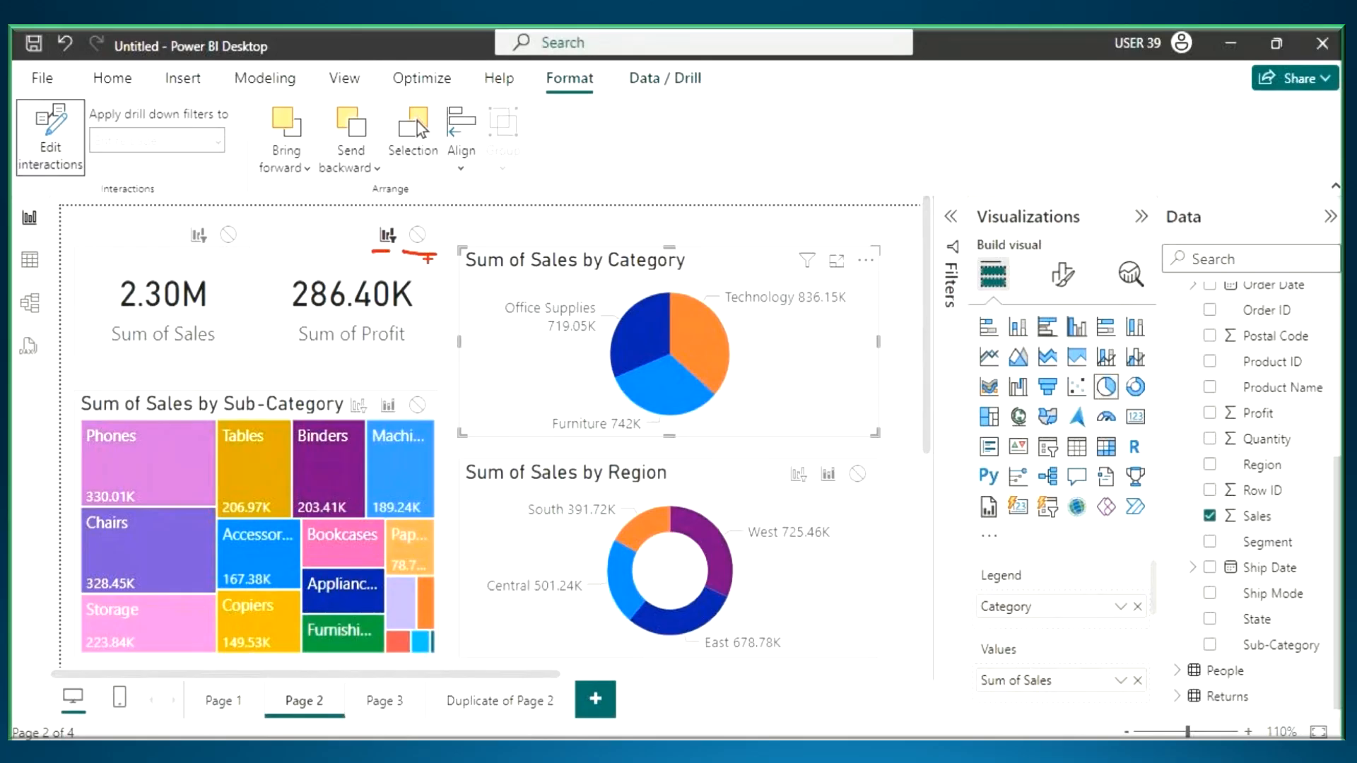
key("Escape")
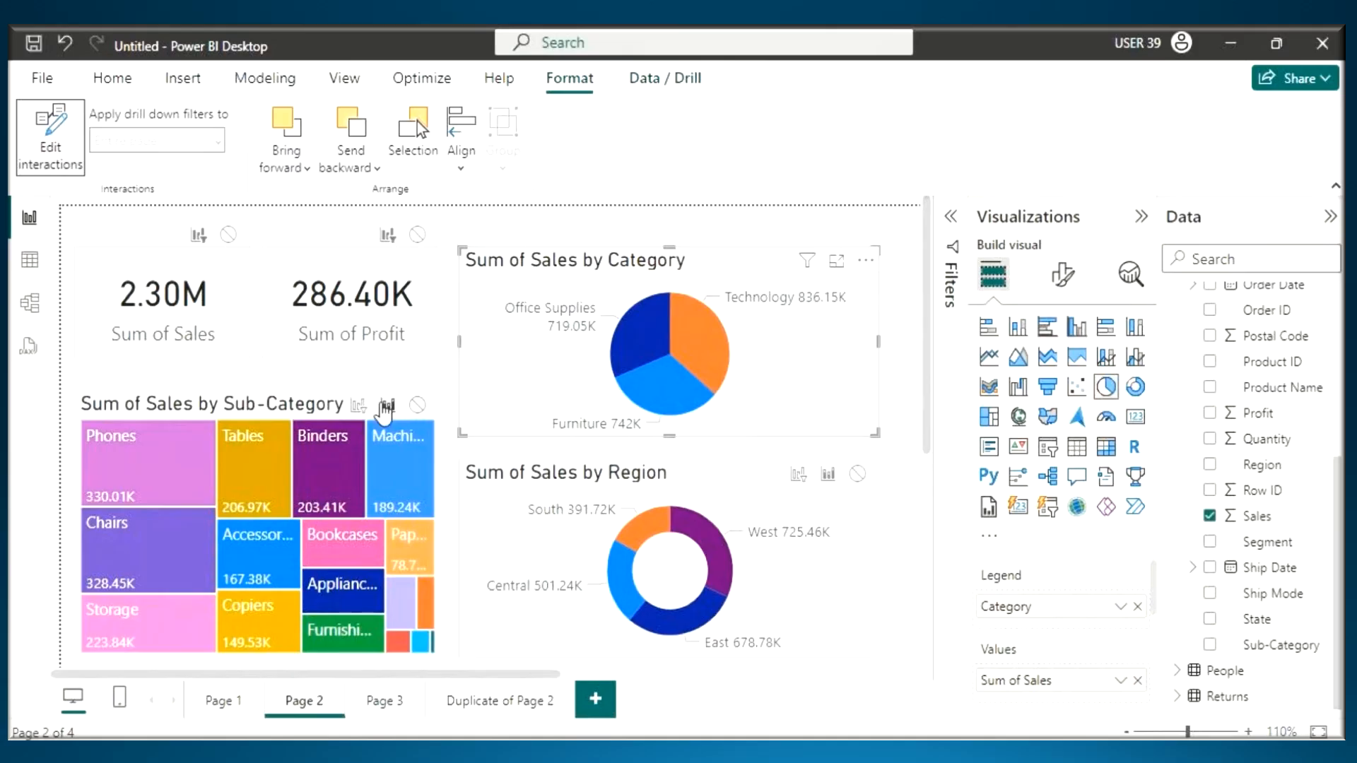
- Set the Category pie chart's interaction to None for both cards and Filter for the Sub-Category treemap, then turn off Edit interactions
left_click_drag(212, 247, 258, 246)
left_click_drag(393, 248, 446, 246)
key("Escape")
left_click(227, 234)
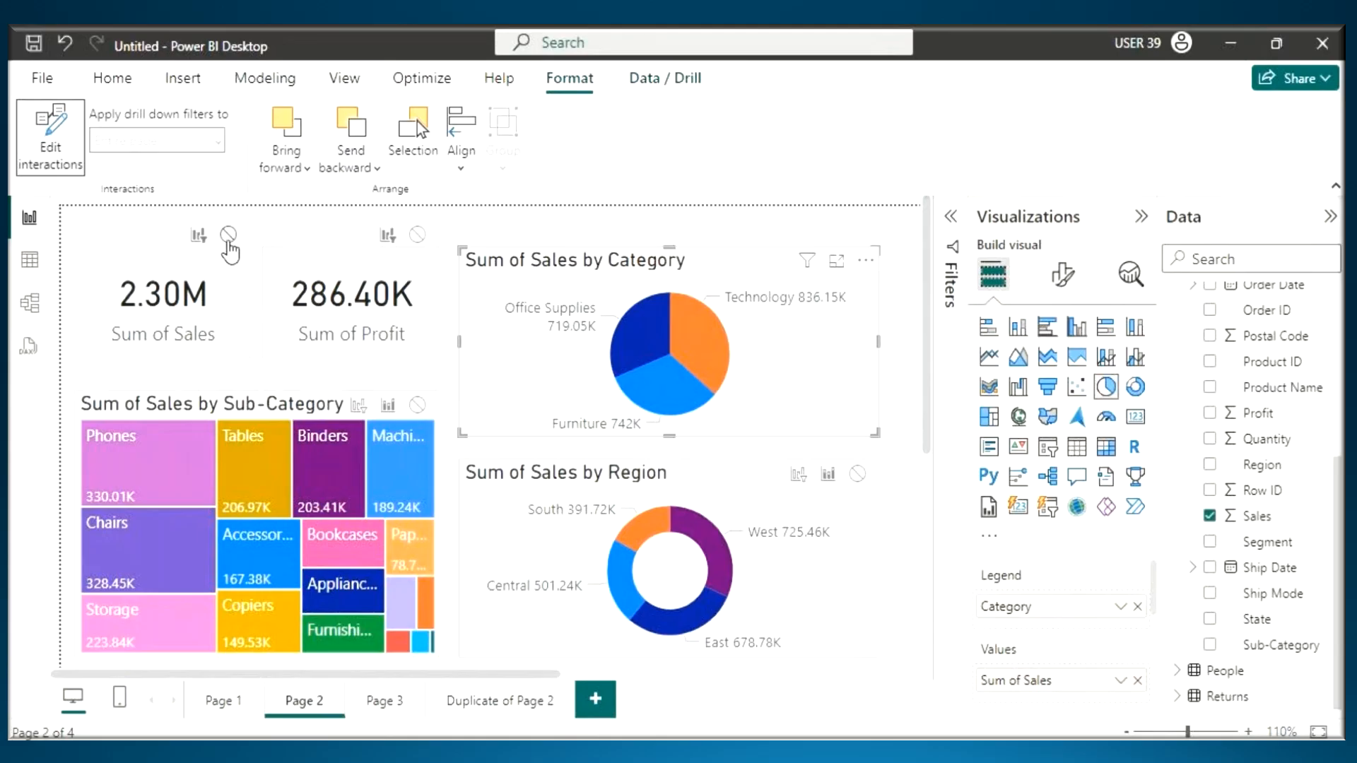
left_click(417, 234)
left_click(361, 408)
left_click(44, 120)
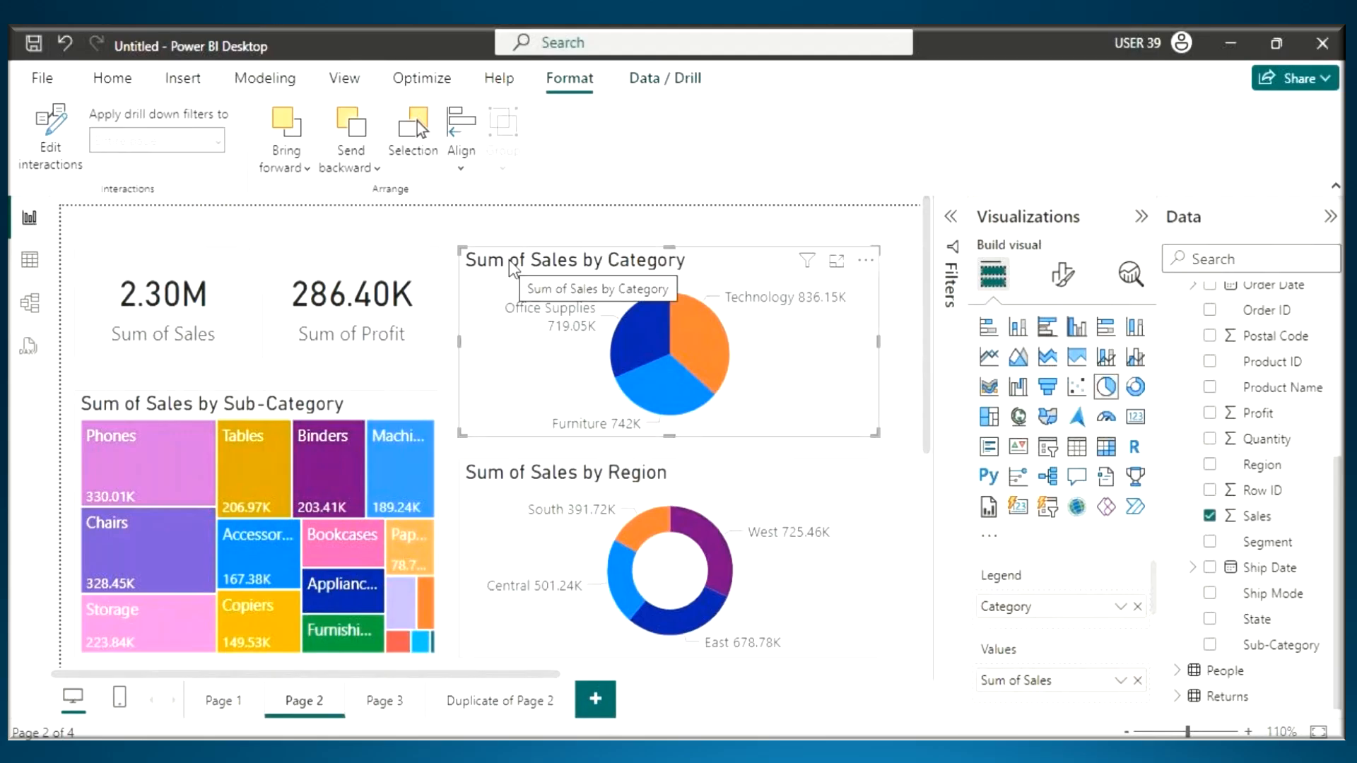
- Tick the Technology slice, handwrite H with an arrow to F on the treemap, underline both card labels, then erase the marks
key("ctrl+2")
left_click_drag(684, 322, 788, 274)
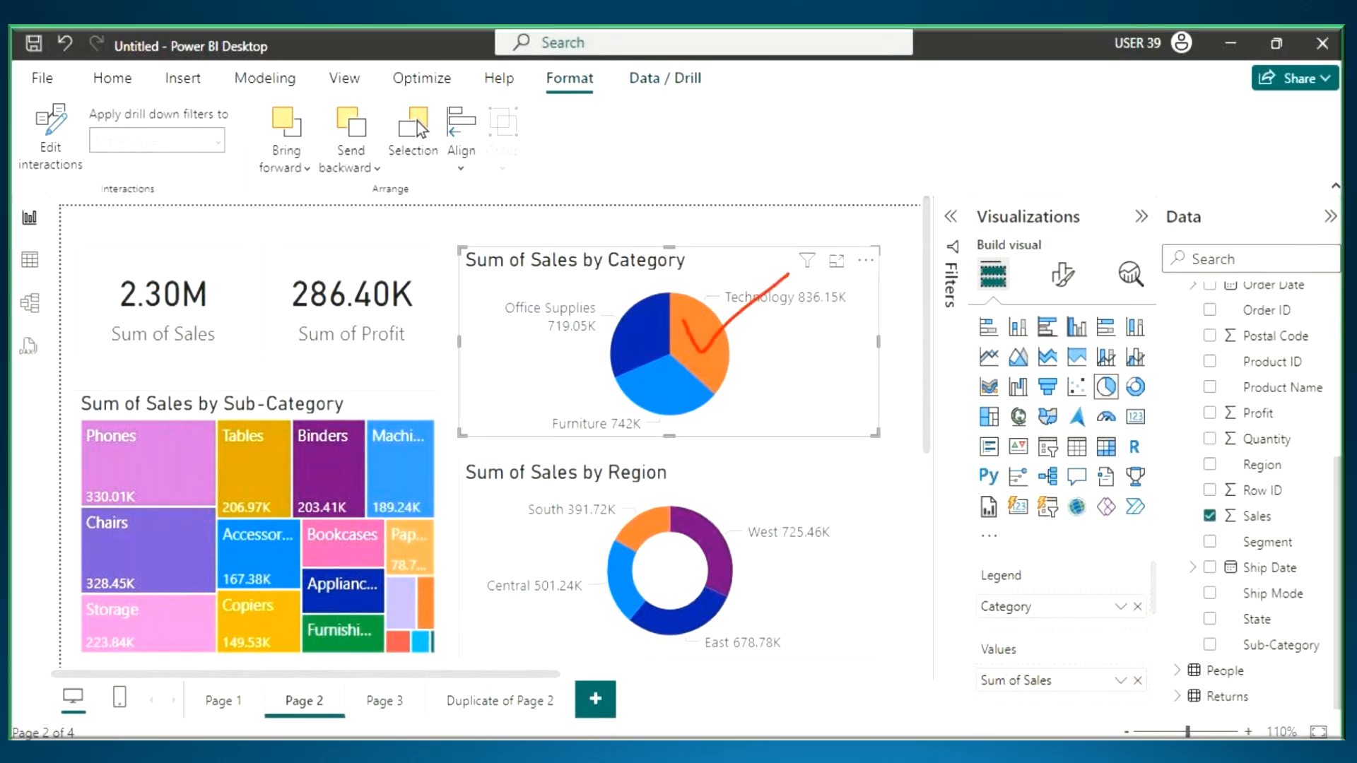
mouse_move(229, 462)
left_mouse_down()
mouse_move(239, 505)
mouse_move(293, 461)
mouse_move(344, 480)
mouse_move(407, 470)
mouse_move(484, 362)
left_mouse_up()
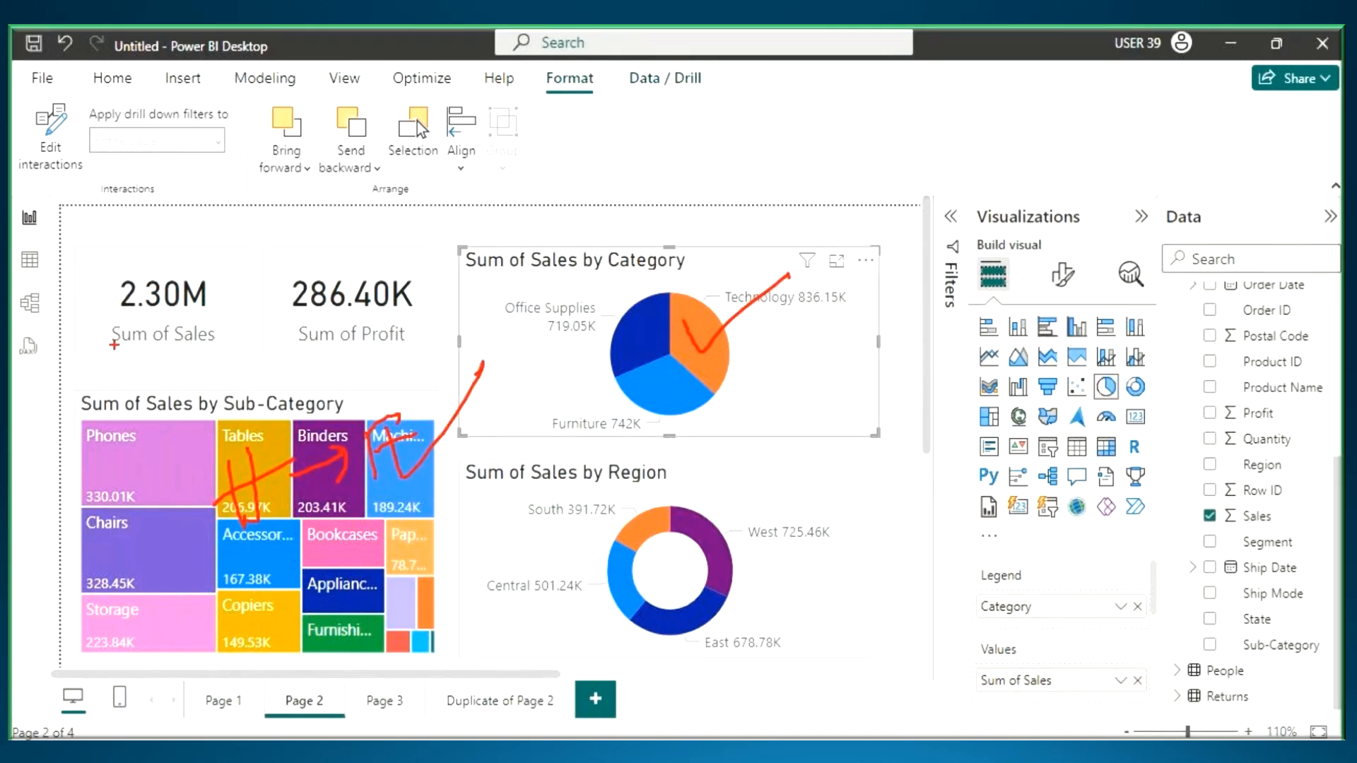
left_click_drag(106, 349, 205, 346)
left_click_drag(309, 362, 417, 358)
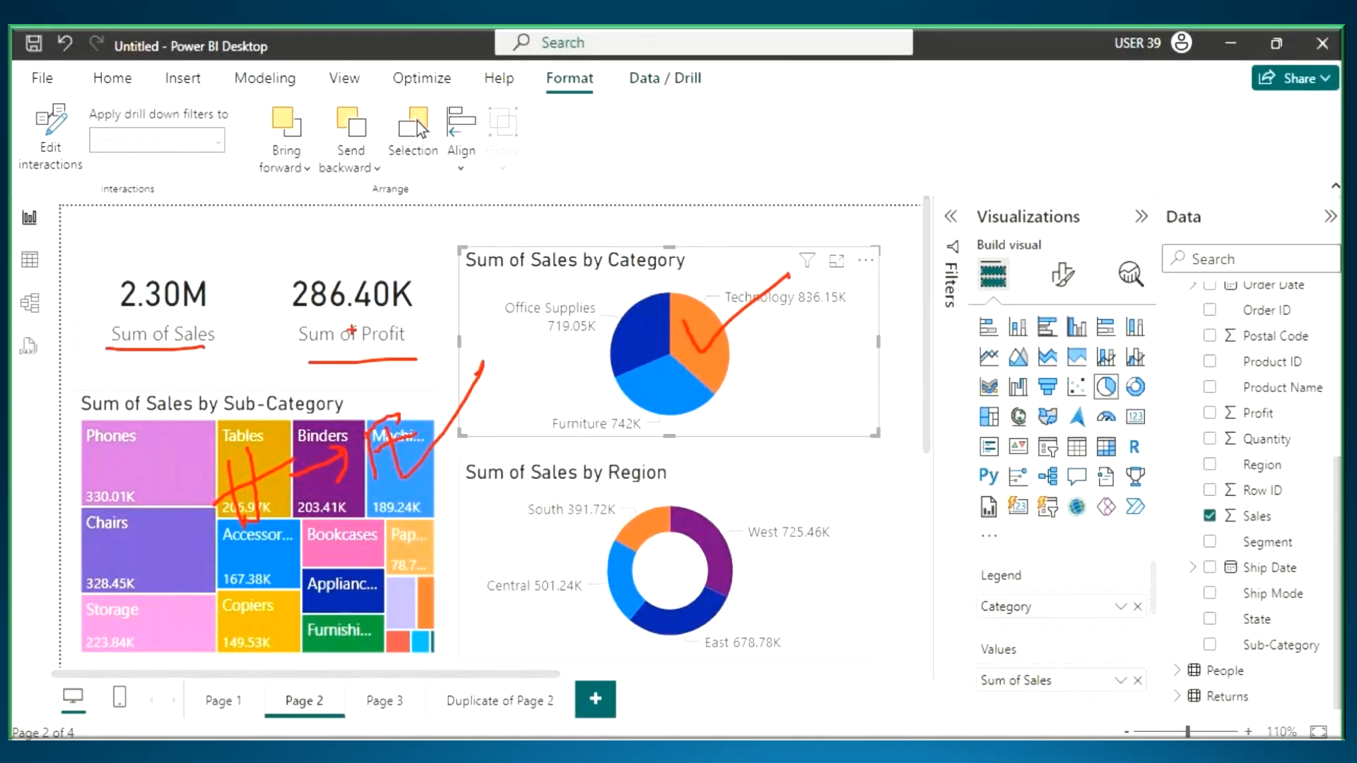
key("Escape")
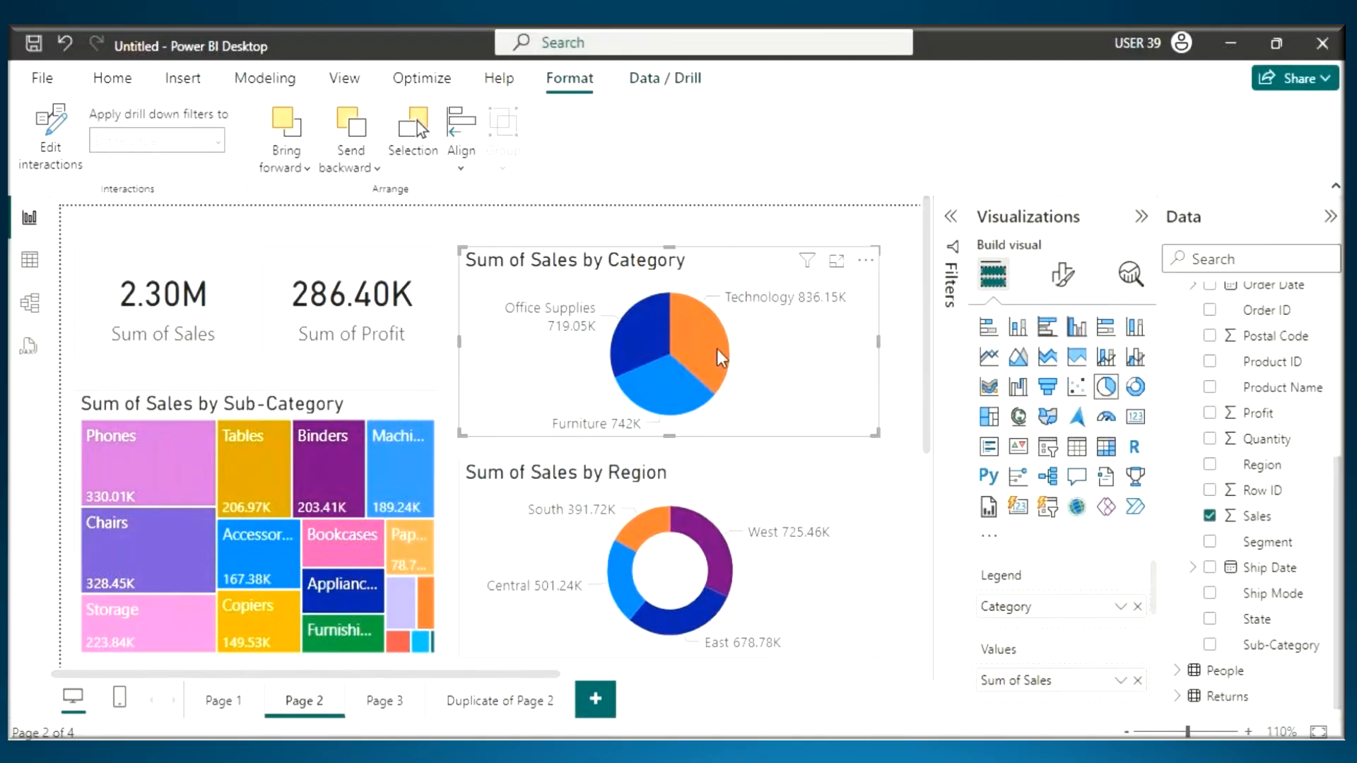
- Test the changed interactions by selecting and clearing the Technology slice and the Furniture slice of the Category pie chart
left_click(716, 350)
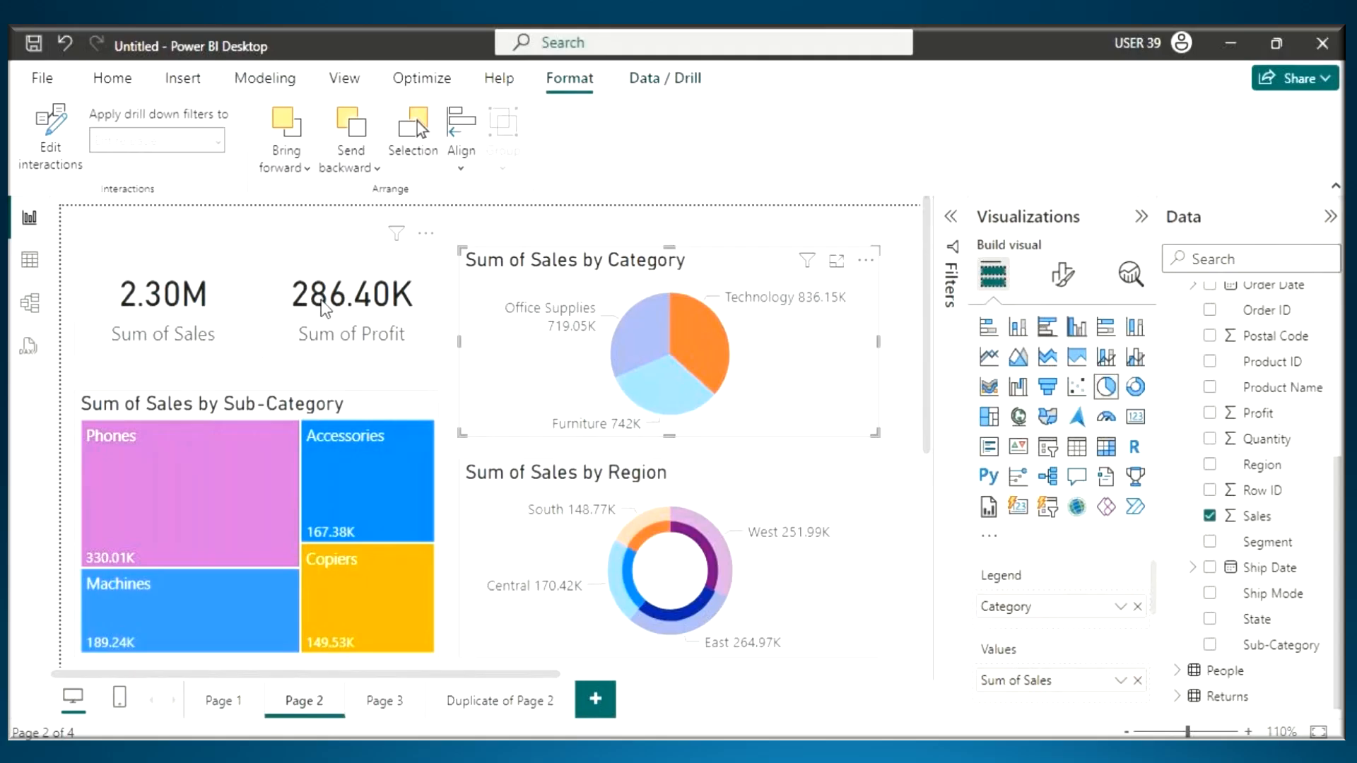
left_click(705, 331)
left_click(665, 389)
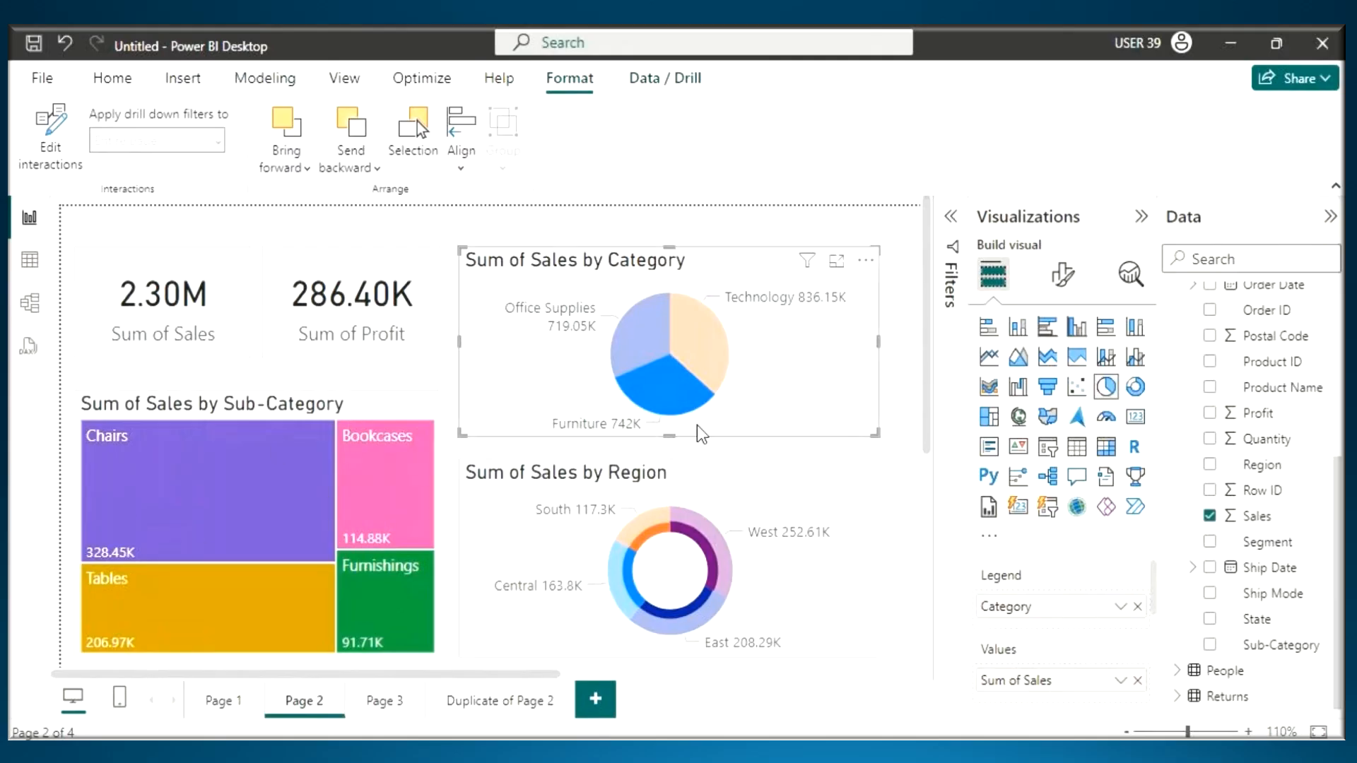
left_click(680, 396)
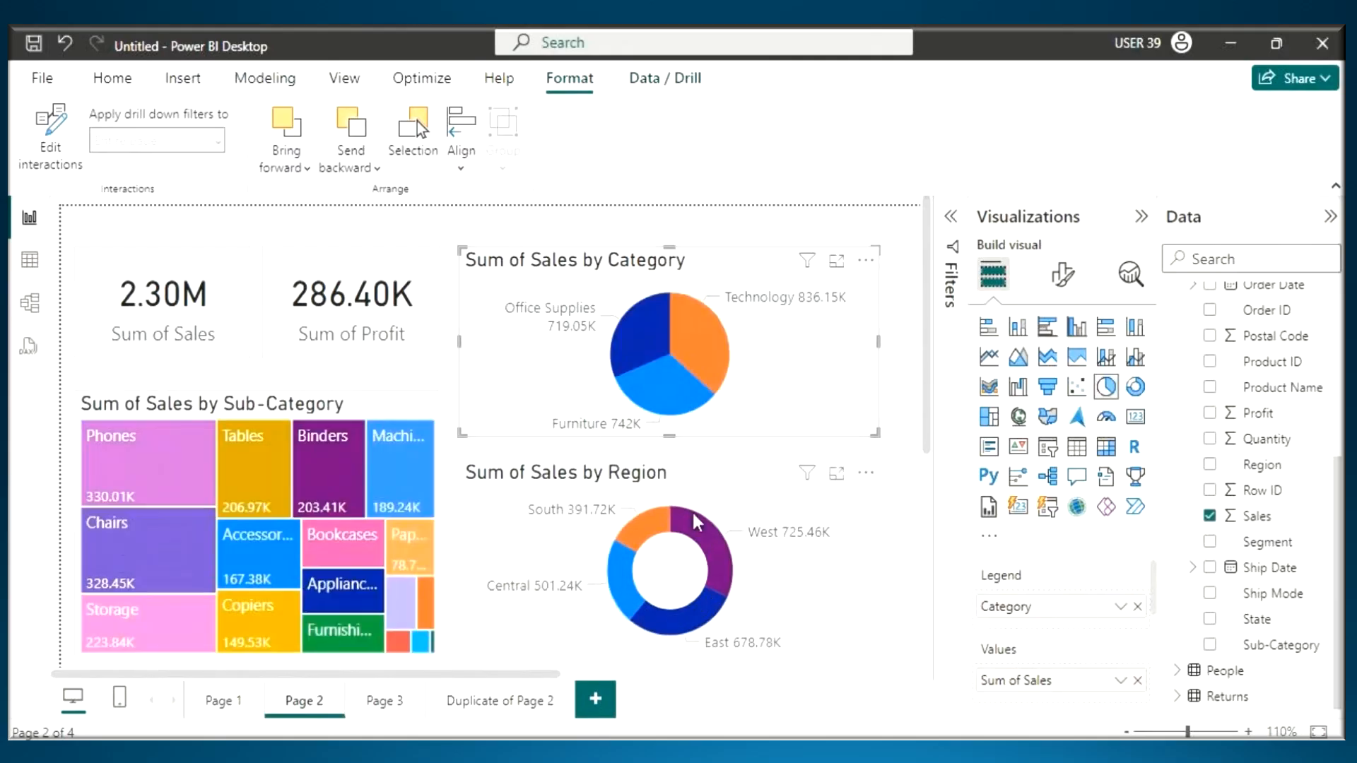
- Pen-mark a tick on the Central slice of the Region donut and underline both card labels
key("ctrl+2")
mouse_move(613, 571)
left_mouse_down()
mouse_move(639, 600)
mouse_move(704, 549)
left_mouse_up()
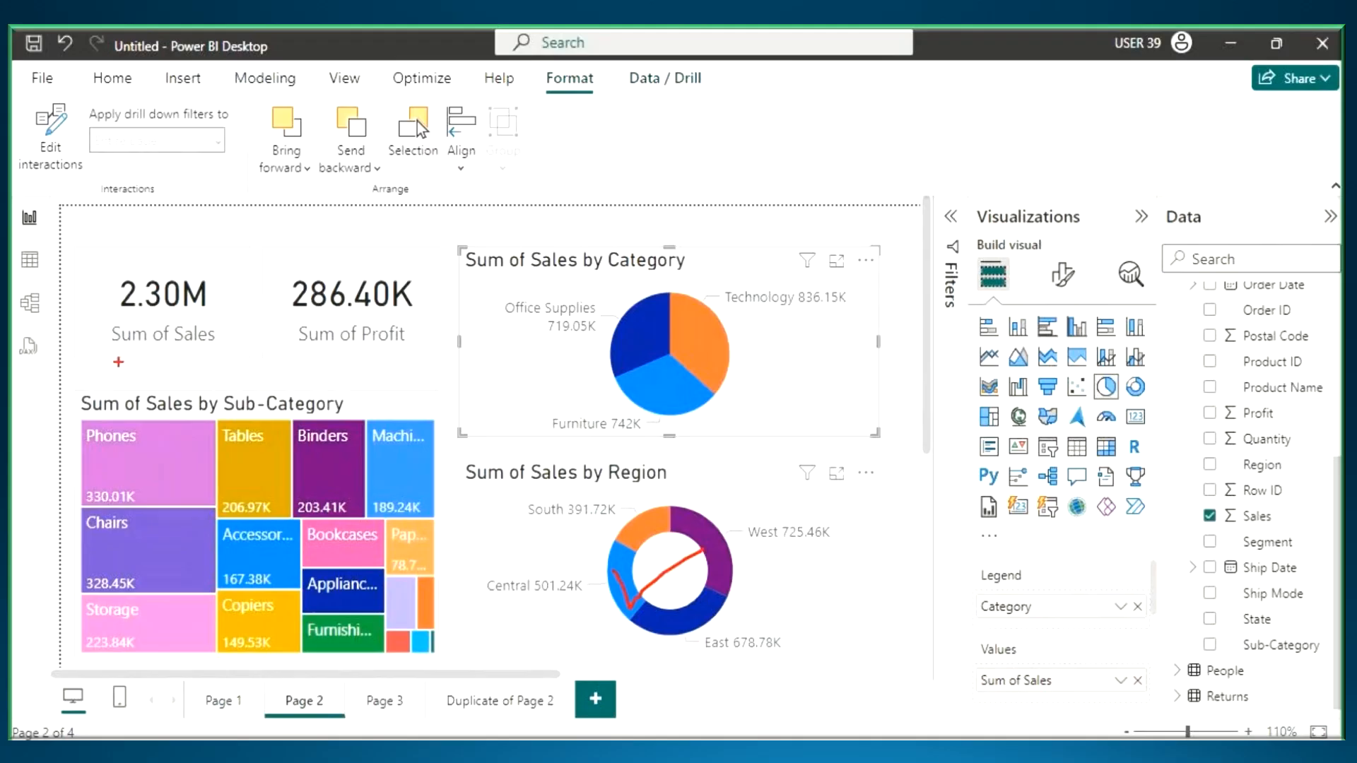
left_click_drag(121, 356, 212, 356)
left_click_drag(316, 361, 394, 360)
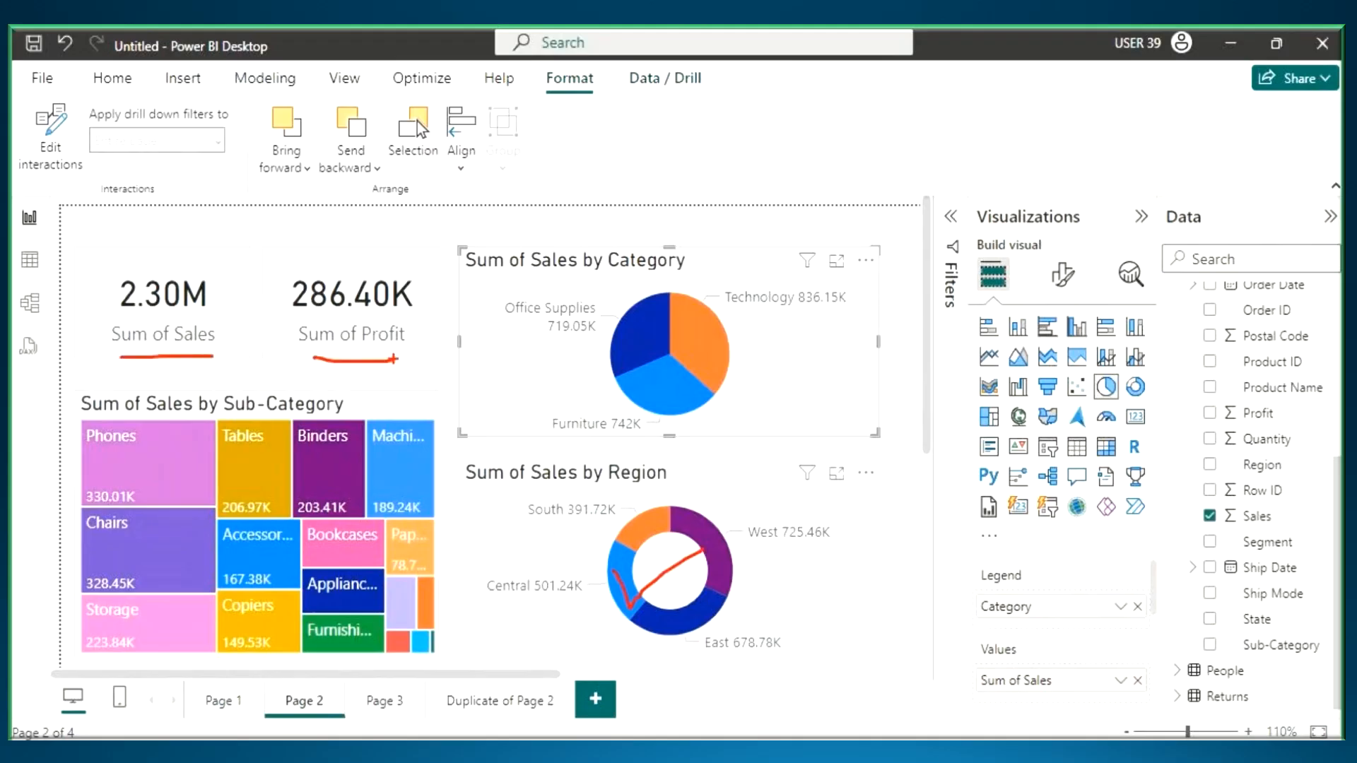
- Draw lines up from both cards, handwrite "none" and "filter" above them, underline both words and circle "filter"
left_click_drag(164, 280, 226, 231)
left_click_drag(356, 287, 206, 221)
mouse_move(231, 166)
left_mouse_down()
mouse_move(219, 210)
mouse_move(258, 176)
left_mouse_up()
mouse_move(167, 115)
left_mouse_down()
mouse_move(154, 151)
mouse_move(225, 88)
mouse_move(236, 113)
left_mouse_up()
left_click_drag(277, 154, 281, 187)
left_click_drag(304, 122, 306, 175)
left_click_drag(327, 117, 333, 170)
mouse_move(346, 152)
left_mouse_down()
mouse_move(385, 166)
mouse_move(368, 124)
left_mouse_up()
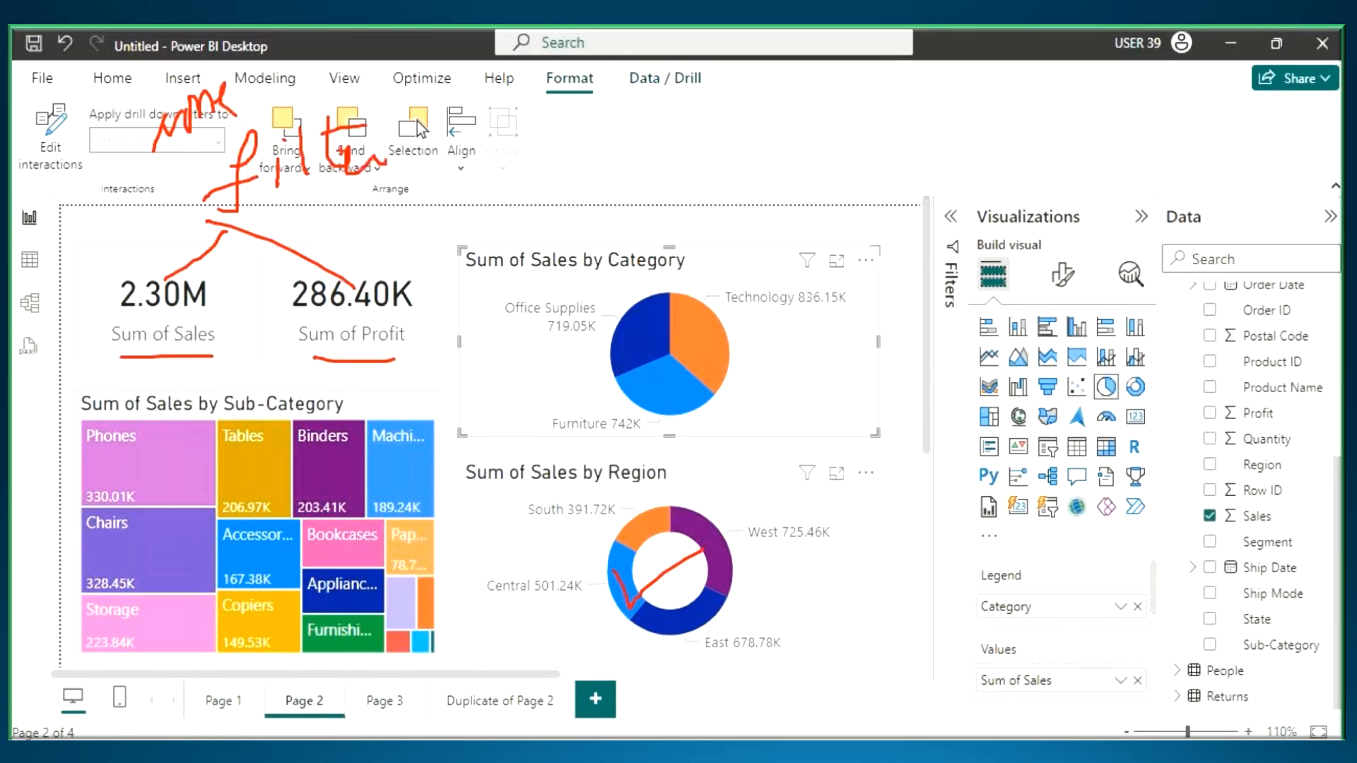
left_click_drag(151, 164, 241, 122)
left_click_drag(252, 229, 393, 177)
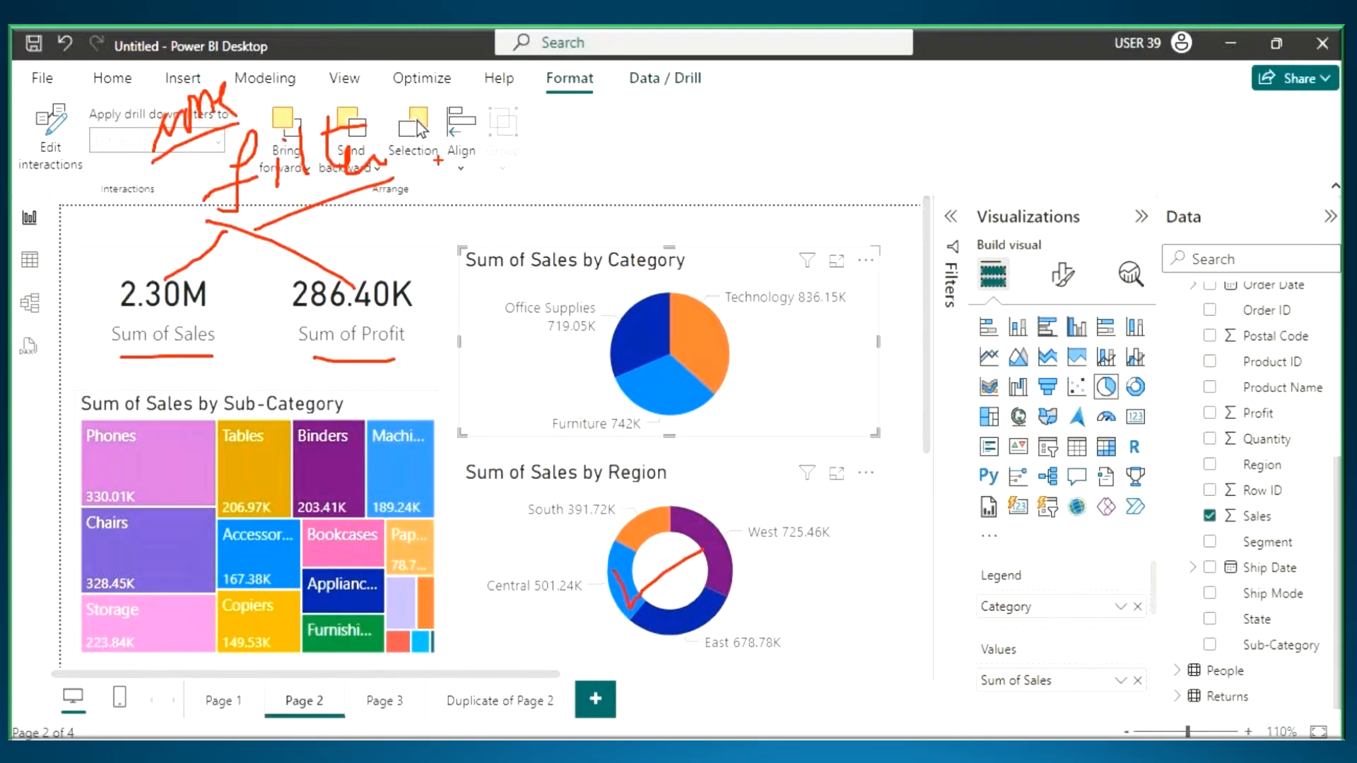
mouse_move(390, 145)
left_mouse_down()
mouse_move(294, 113)
mouse_move(265, 214)
mouse_move(420, 150)
mouse_move(361, 103)
left_mouse_up()
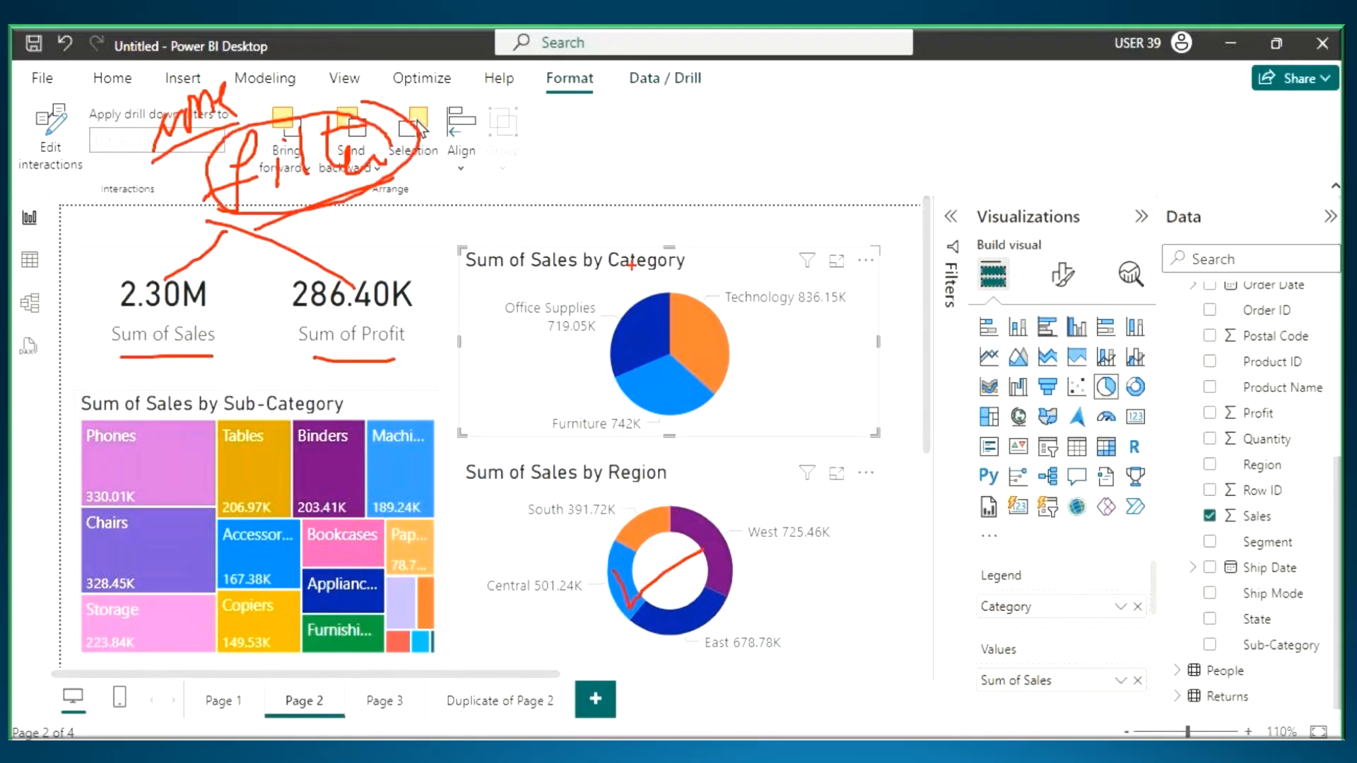
- Draw arrows between the Category pie chart and the cards, then circle the Region donut and link it to both cards
left_click_drag(633, 186, 651, 268)
mouse_move(679, 218)
left_mouse_down()
mouse_move(650, 269)
mouse_move(301, 228)
mouse_move(139, 272)
left_mouse_up()
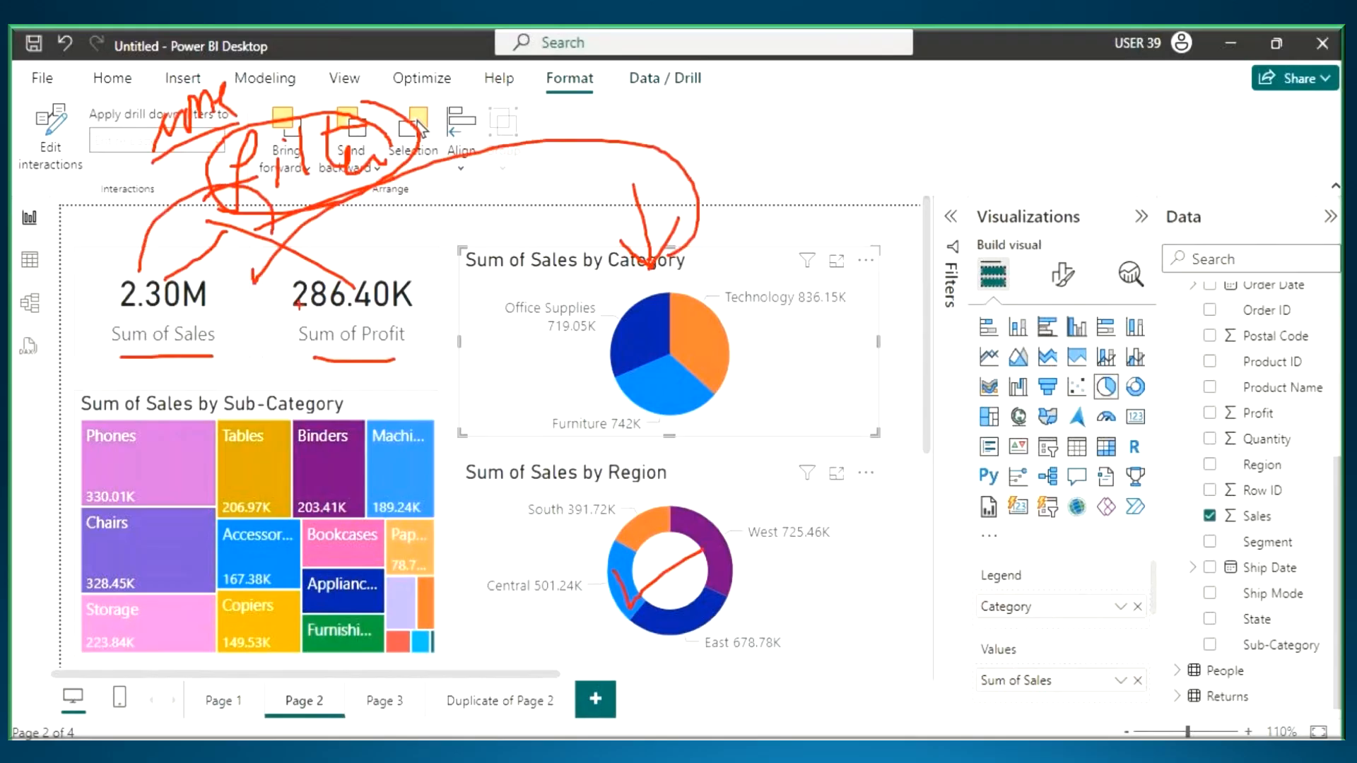
mouse_move(686, 445)
left_mouse_down()
mouse_move(725, 471)
mouse_move(226, 495)
mouse_move(106, 338)
left_mouse_up()
mouse_move(583, 445)
left_mouse_down()
mouse_move(608, 495)
mouse_move(375, 346)
left_mouse_up()
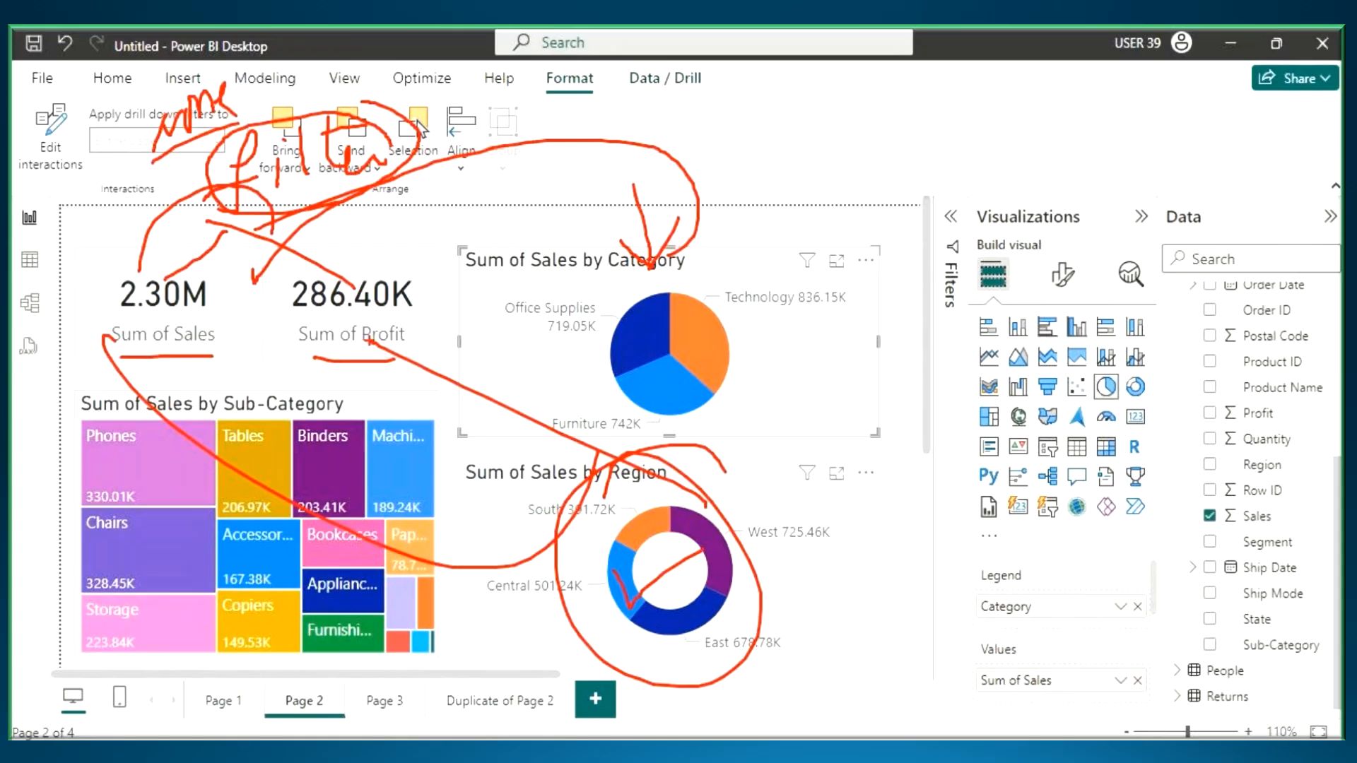
- Erase all the pen marks and select the Central slice of the Sum of Sales by Region donut
key("Escape")
left_click(633, 589)
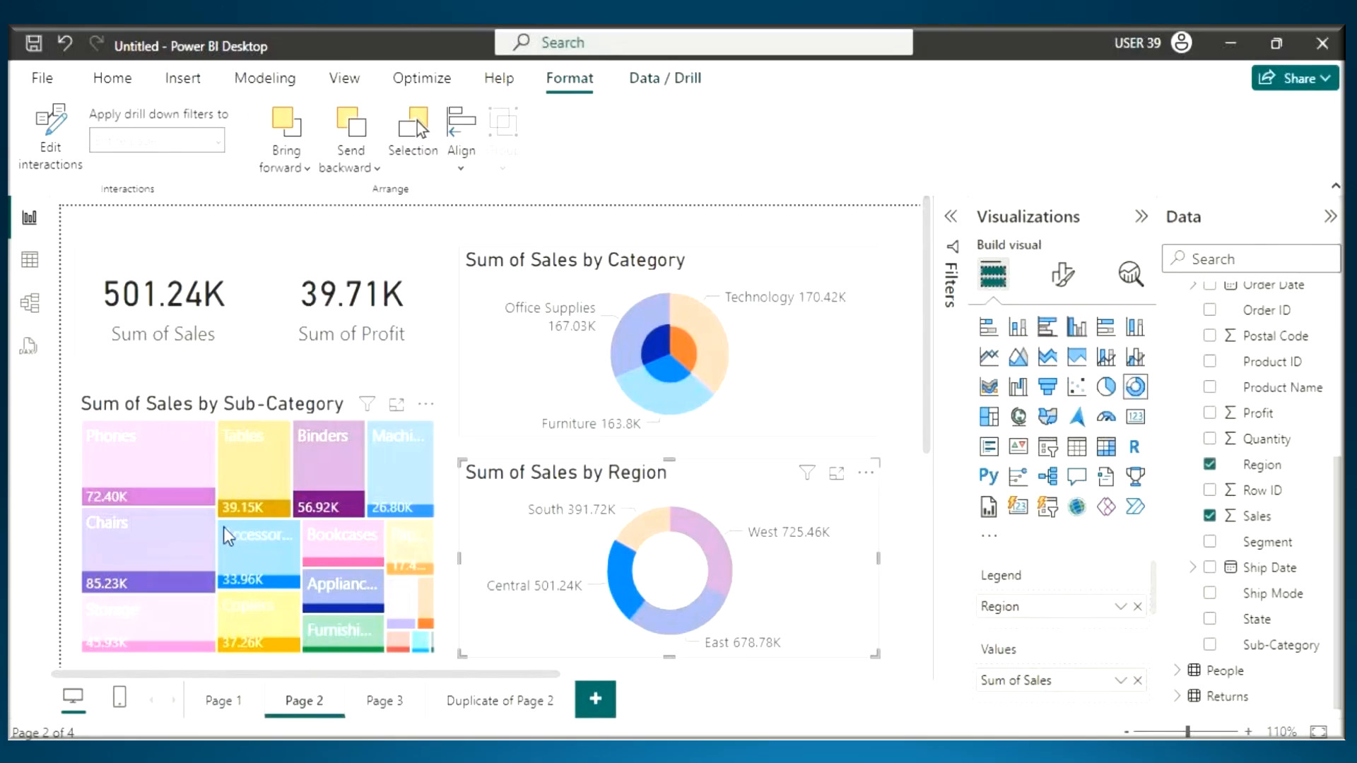
- Draw a pen arrow from the Chairs tile to the Tables tile of the treemap, and erase it
key("ctrl+2")
mouse_move(162, 526)
left_mouse_down()
mouse_move(241, 491)
mouse_move(231, 518)
left_mouse_up()
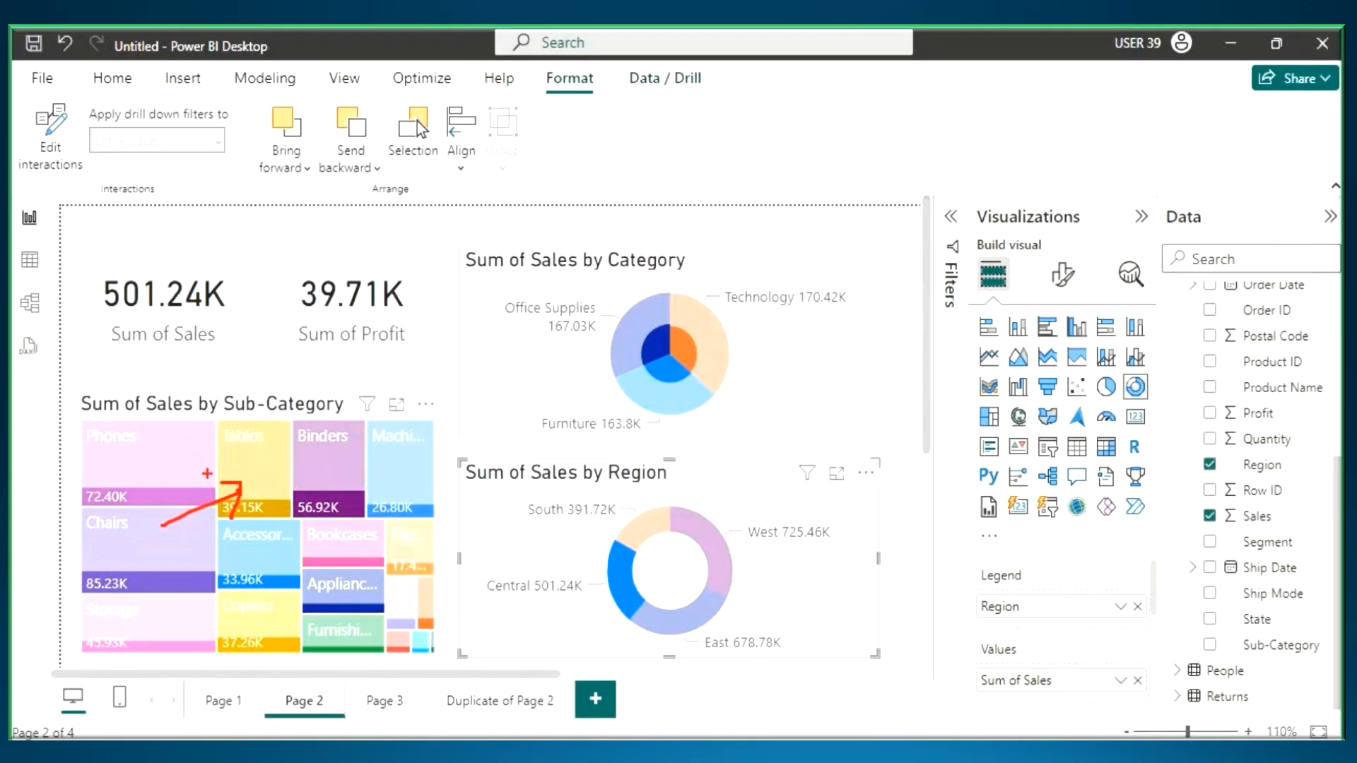
key("Escape")
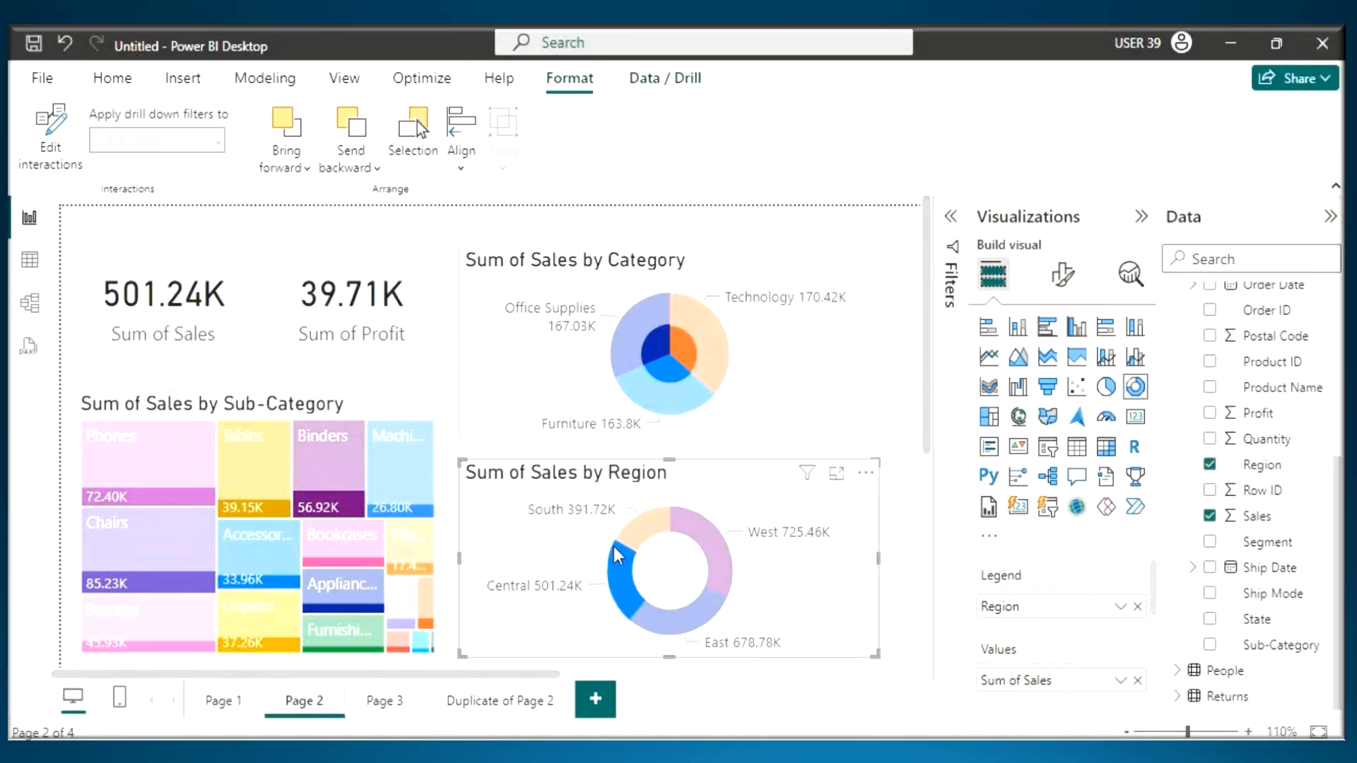
- Clear the Central slice selection, draw a pen tick on the Category pie chart linked to the treemap, and erase it
left_click(615, 555)
key("ctrl+2")
mouse_move(639, 319)
left_mouse_down()
mouse_move(709, 315)
mouse_move(637, 205)
mouse_move(300, 517)
left_mouse_up()
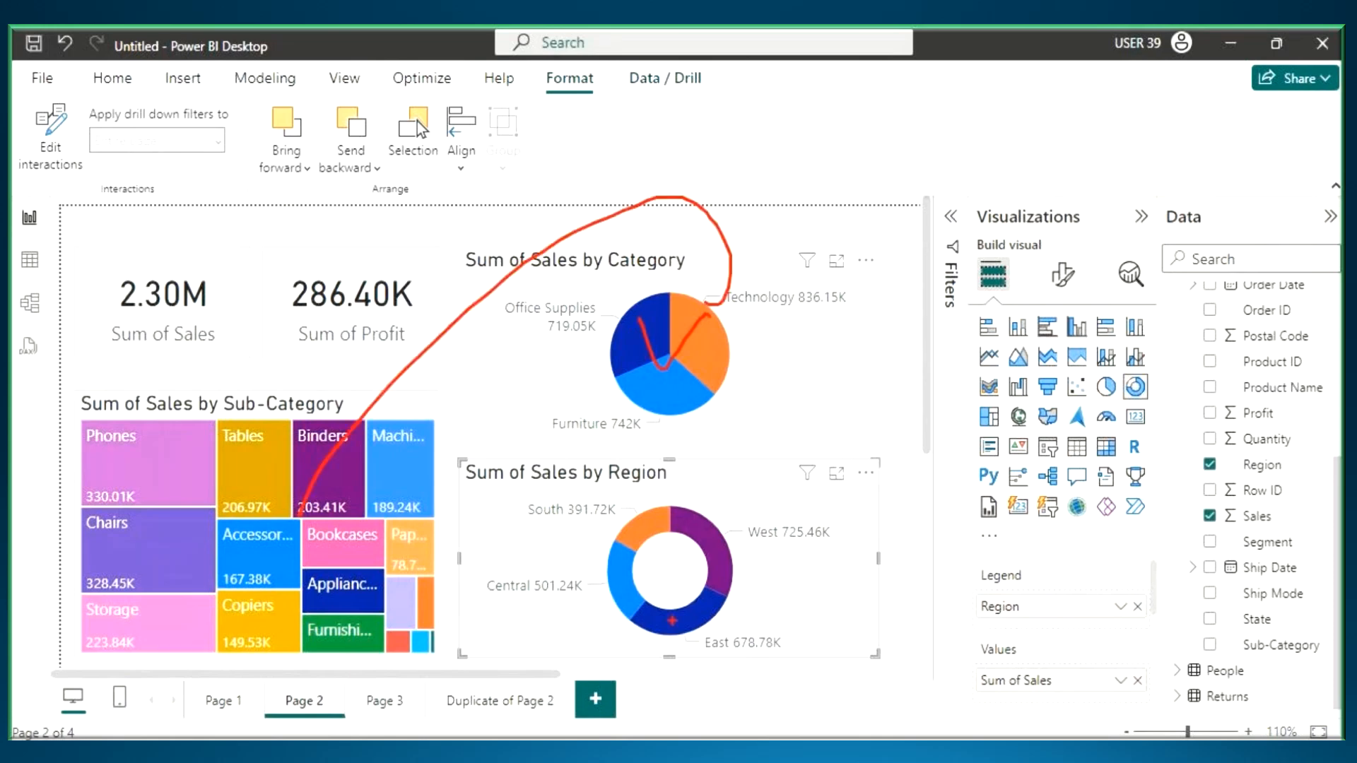
key("Escape")
- Select the Central slice of the Region donut, handwrite an underlined "Default" across the report, and erase it
left_click(619, 590)
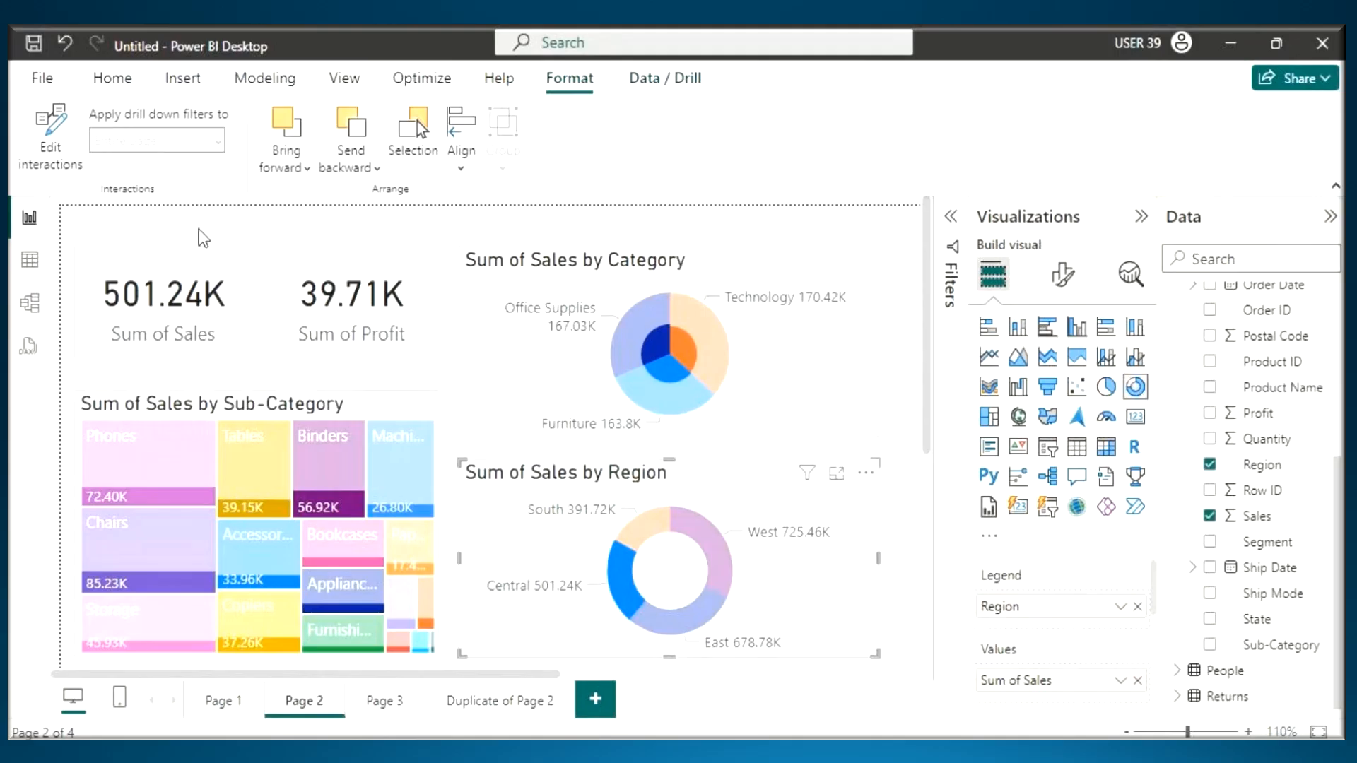
key("ctrl+2")
mouse_move(376, 257)
left_mouse_down()
mouse_move(472, 374)
mouse_move(531, 283)
mouse_move(536, 237)
mouse_move(598, 274)
mouse_move(639, 228)
left_mouse_up()
left_click_drag(471, 356, 604, 281)
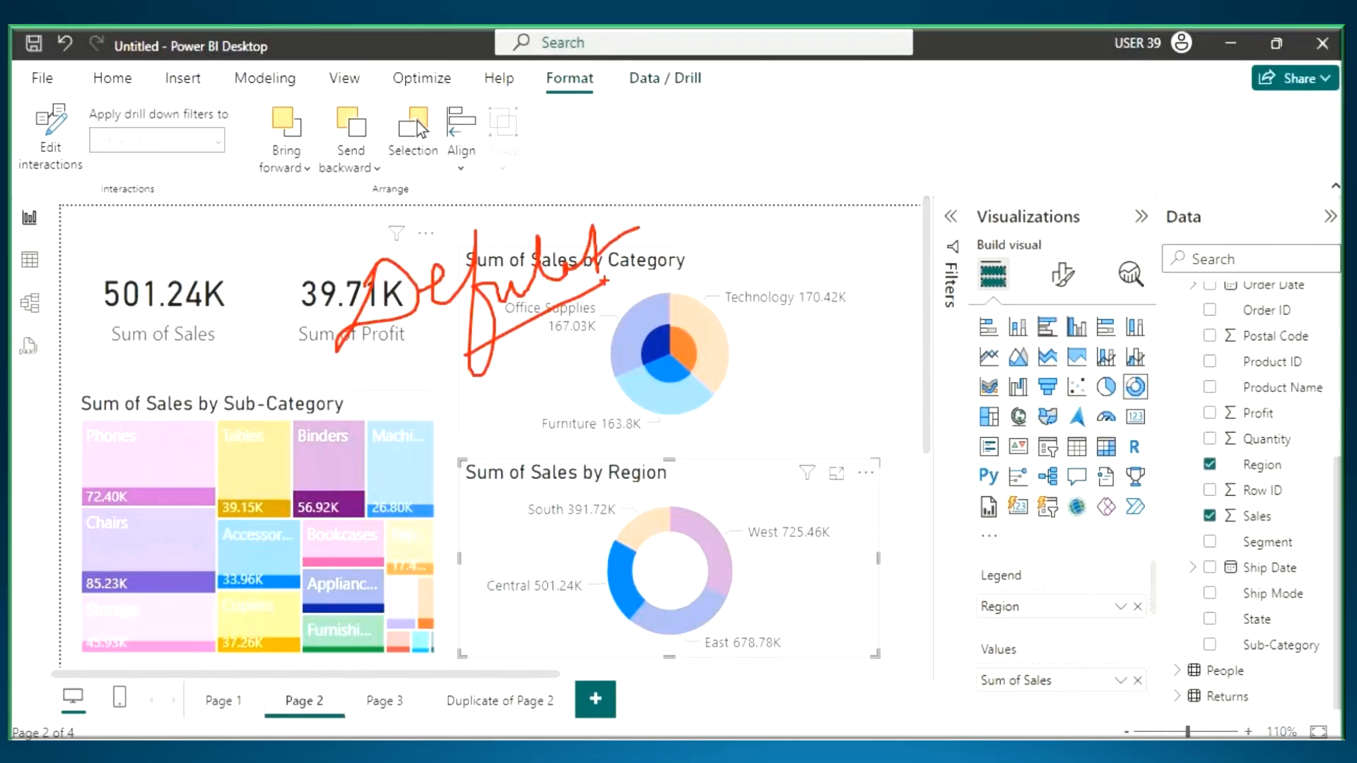
key("Escape")
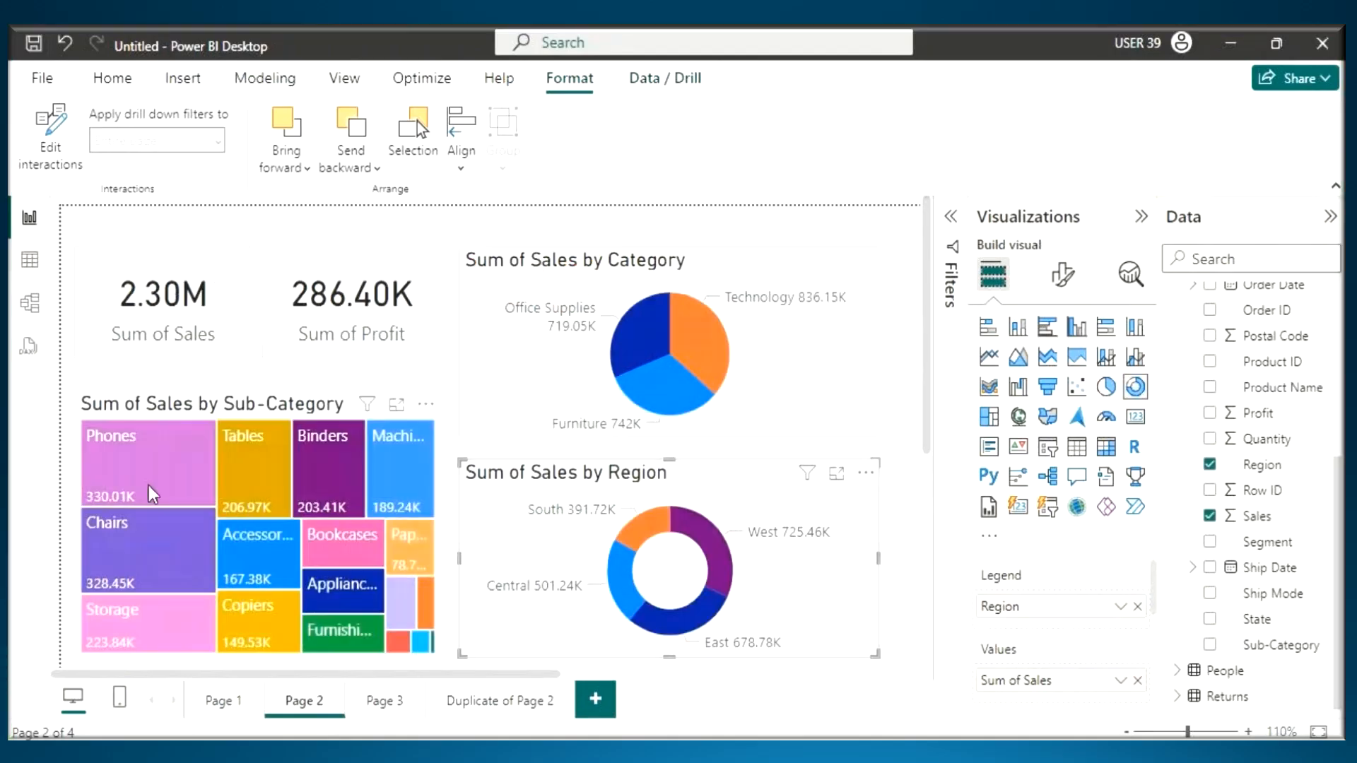
- Pen-mark a tick on the Phones tile of the treemap and underline both card labels
key("ctrl+2")
left_click_drag(106, 456, 175, 413)
left_click_drag(98, 356, 372, 348)
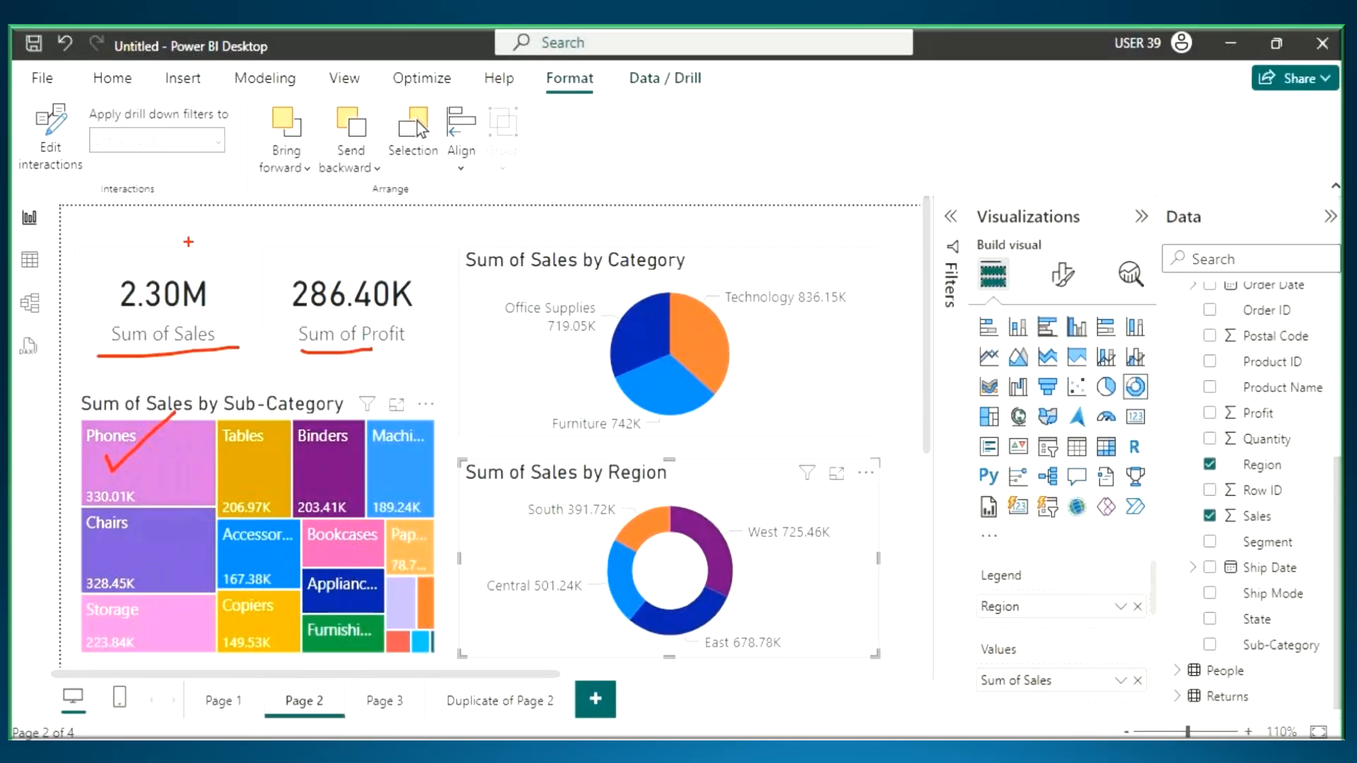
- Draw an arrow out of the Category pie chart and handwrite "H" beside it
mouse_move(649, 311)
left_mouse_down()
mouse_move(721, 270)
mouse_move(716, 338)
left_mouse_up()
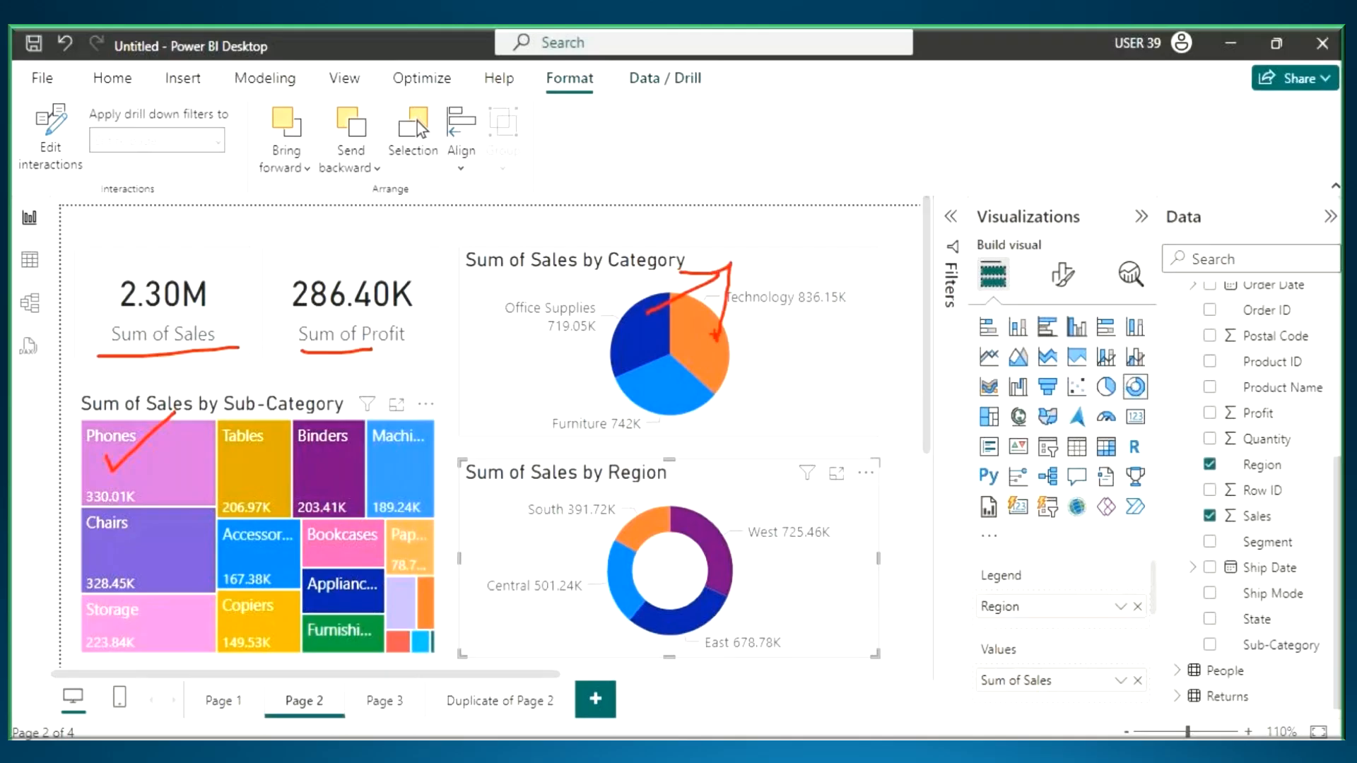
left_click_drag(771, 235, 781, 322)
left_click_drag(811, 229, 806, 311)
left_click_drag(780, 299, 873, 256)
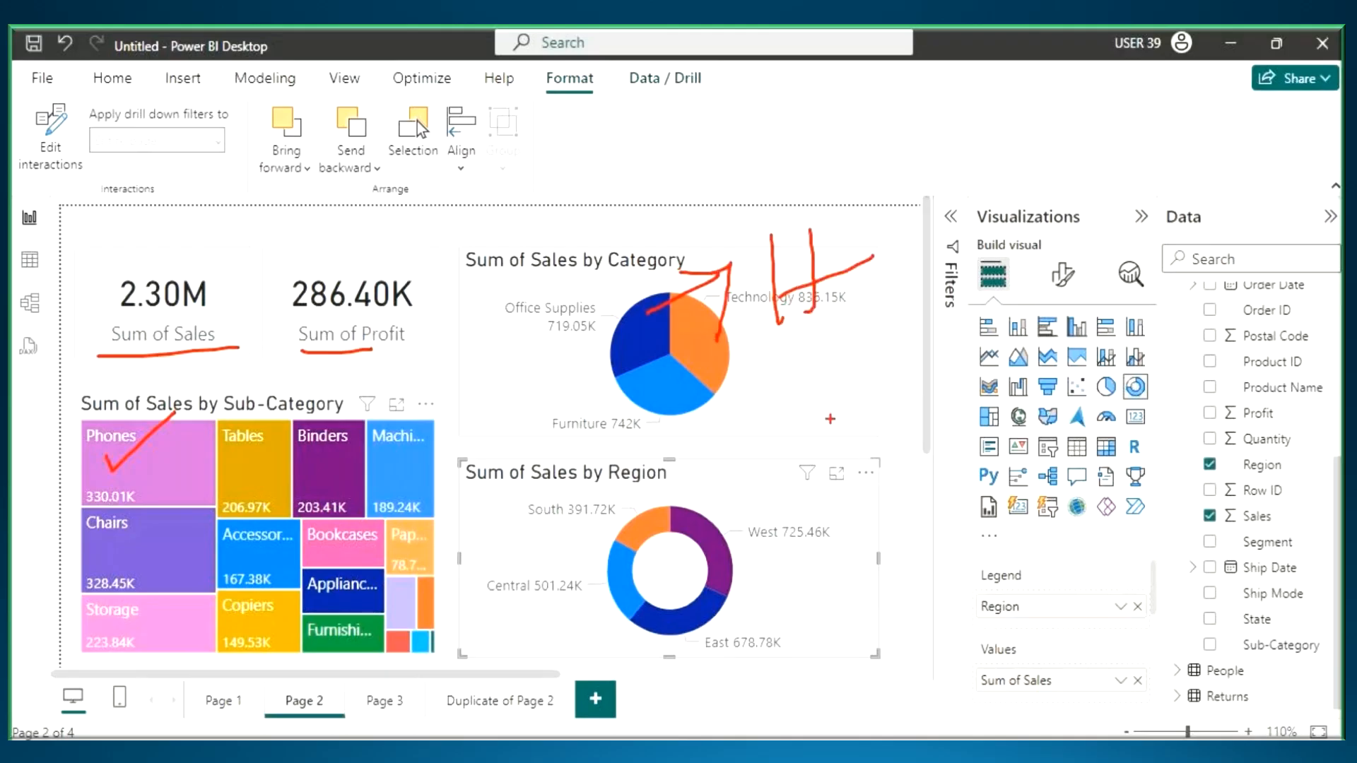
- Draw an arrow out of the Region donut, handwrite "H" beside it, and erase all the pen marks
mouse_move(735, 551)
left_mouse_down()
mouse_move(817, 509)
mouse_move(813, 552)
left_mouse_up()
left_click_drag(875, 434, 888, 525)
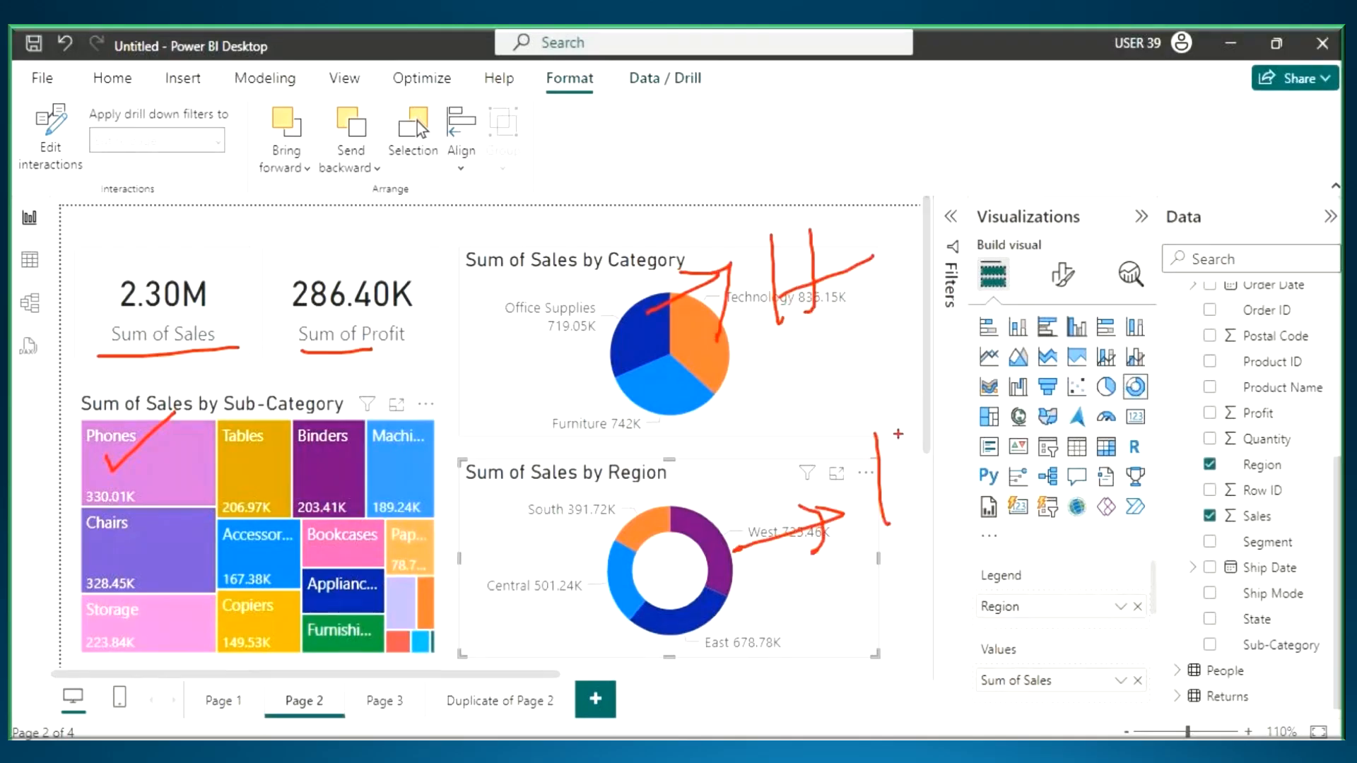
left_click_drag(898, 434, 919, 526)
left_click_drag(871, 504, 938, 482)
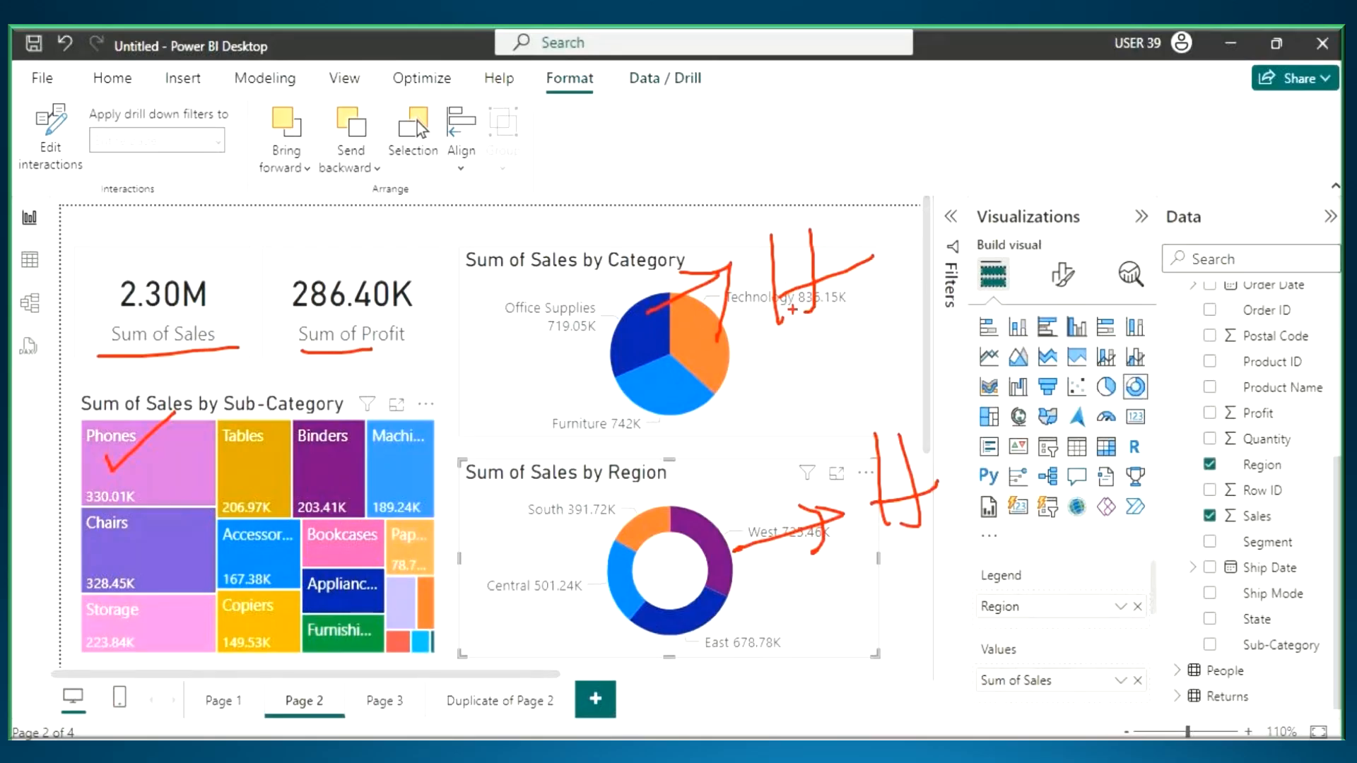
key("Escape")
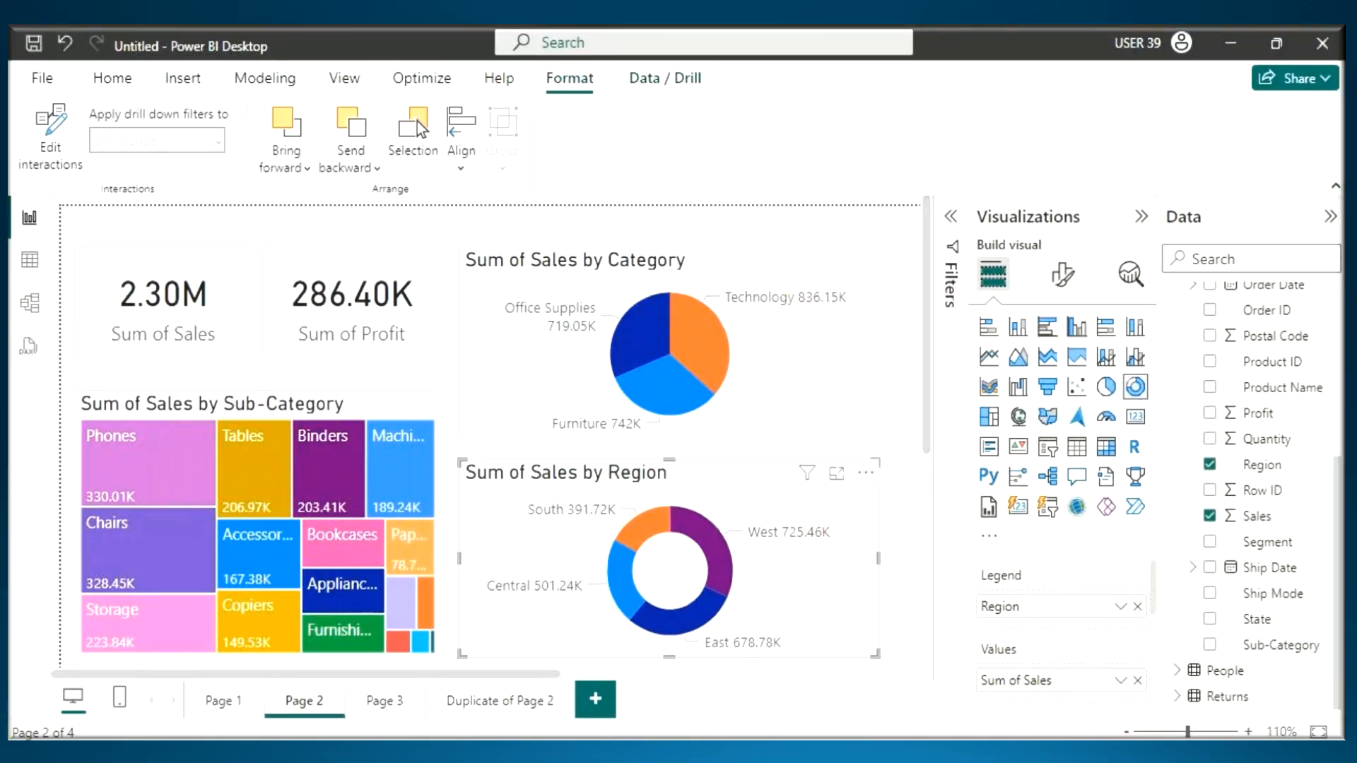
- In the Notepad notes, move the line "Between All the Visual How to Set Filter Action ?" below a new dashed divider at the end
key("alt+Tab")
scroll(388, 367, "up", 1)
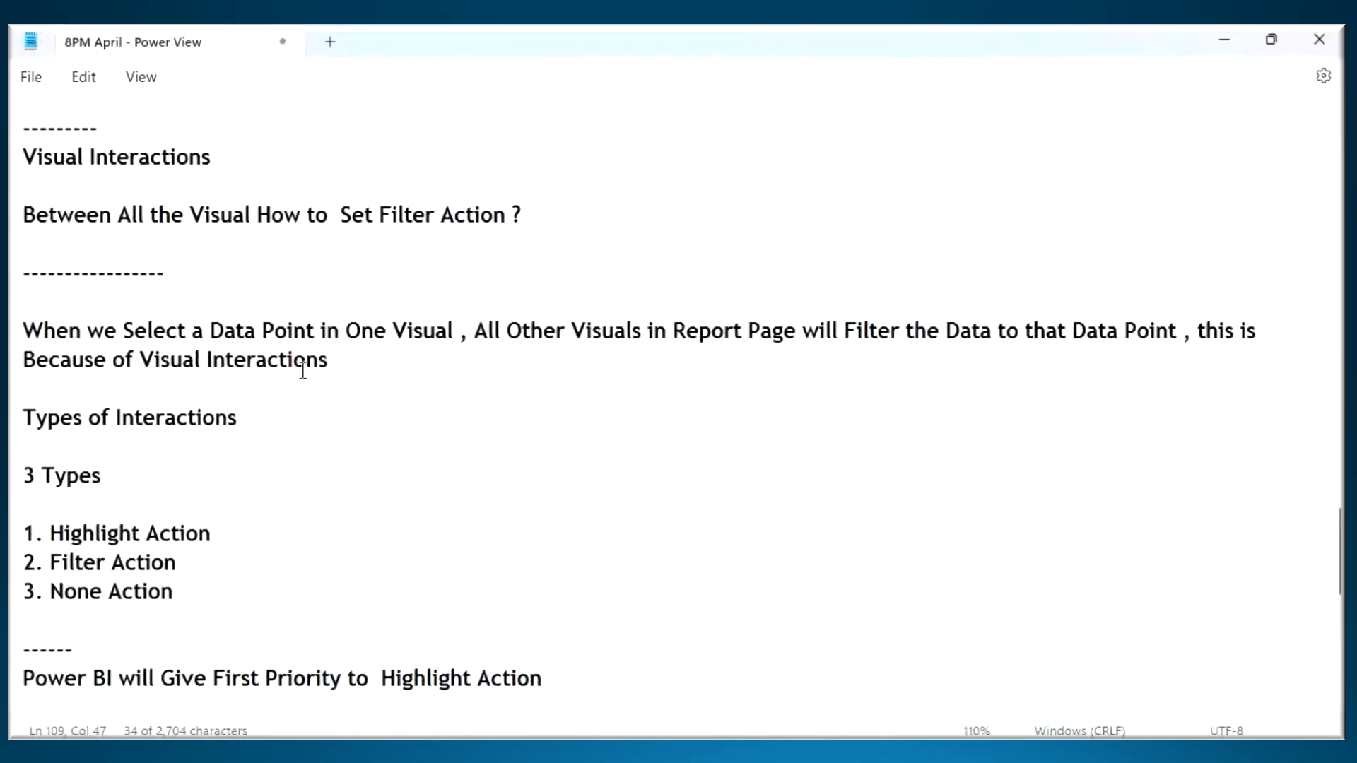
left_click_drag(544, 290, 11, 292)
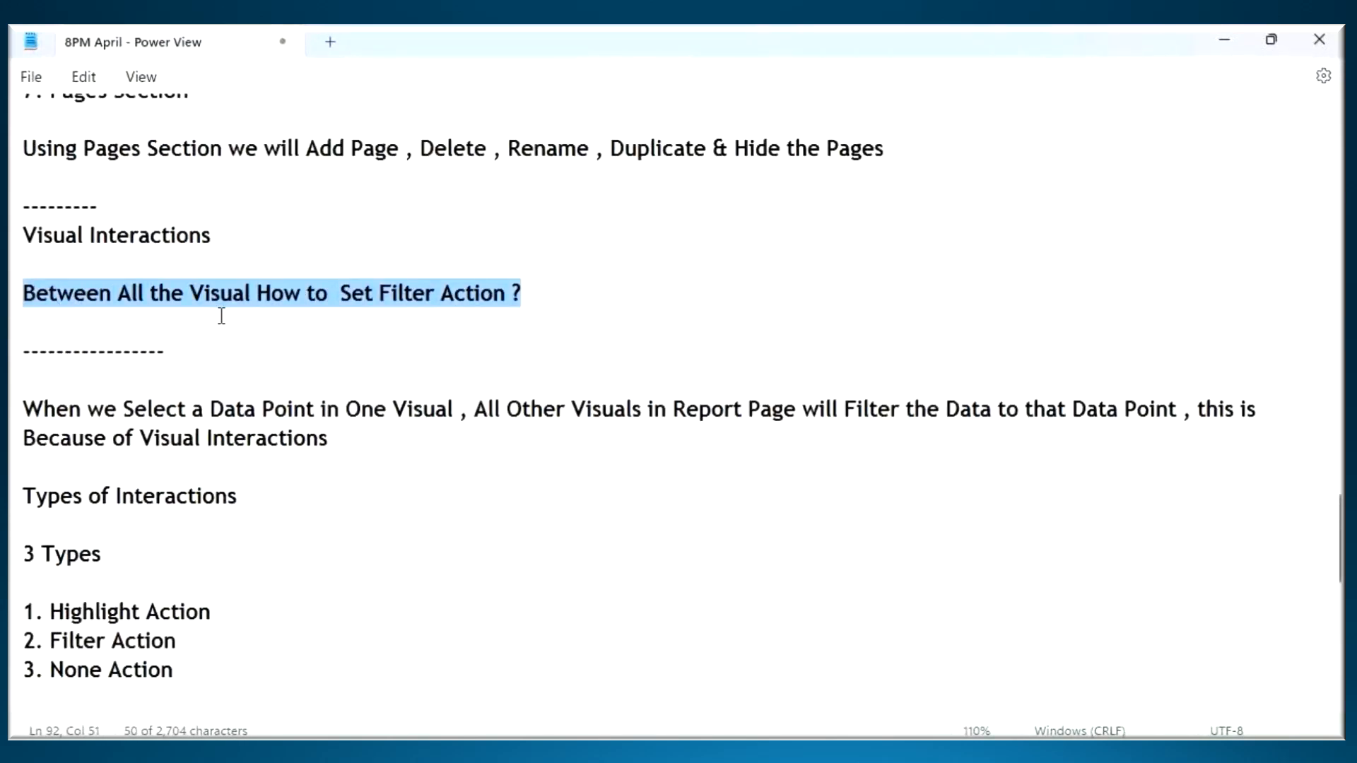
key("ctrl+x")
scroll(230, 356, "down", 4)
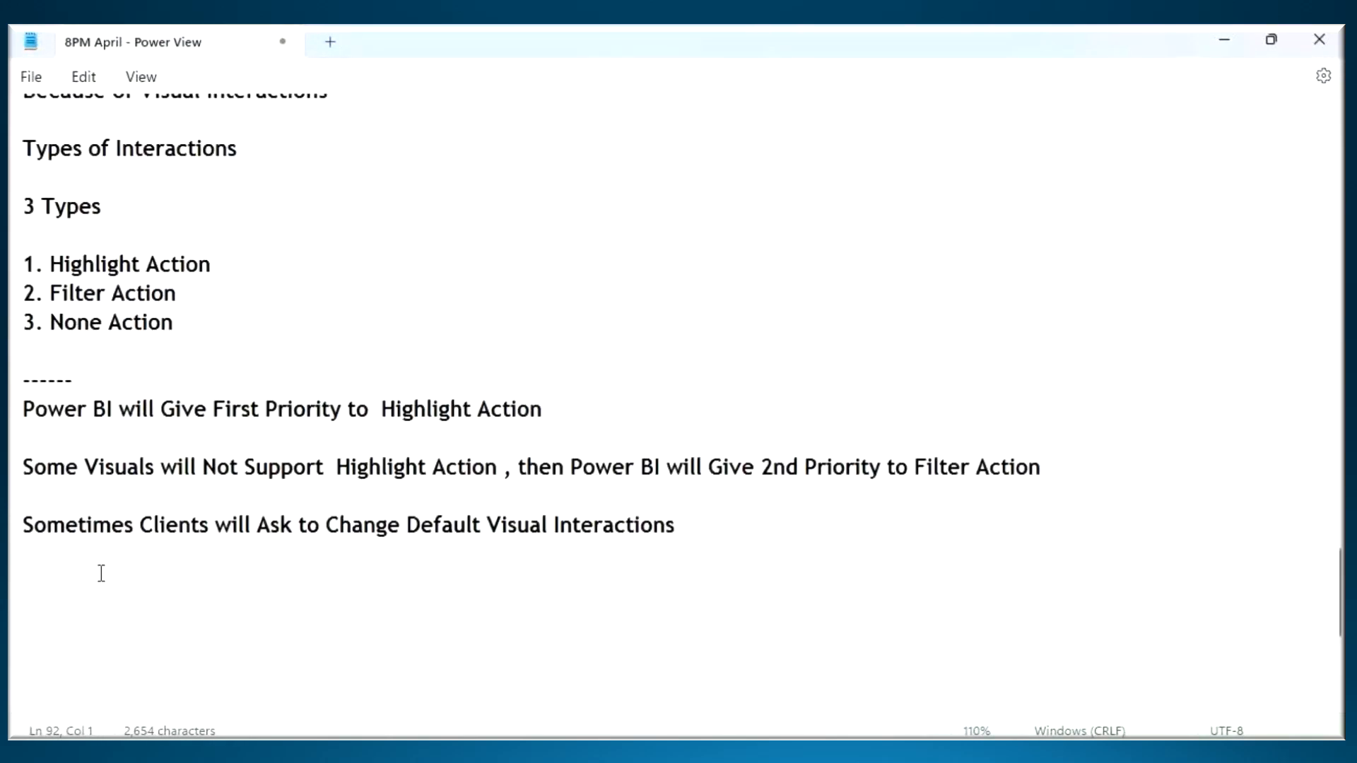
left_click(78, 575)
type("------------")
key("Return")
key("ctrl+v")
left_click_drag(134, 613, 549, 619)
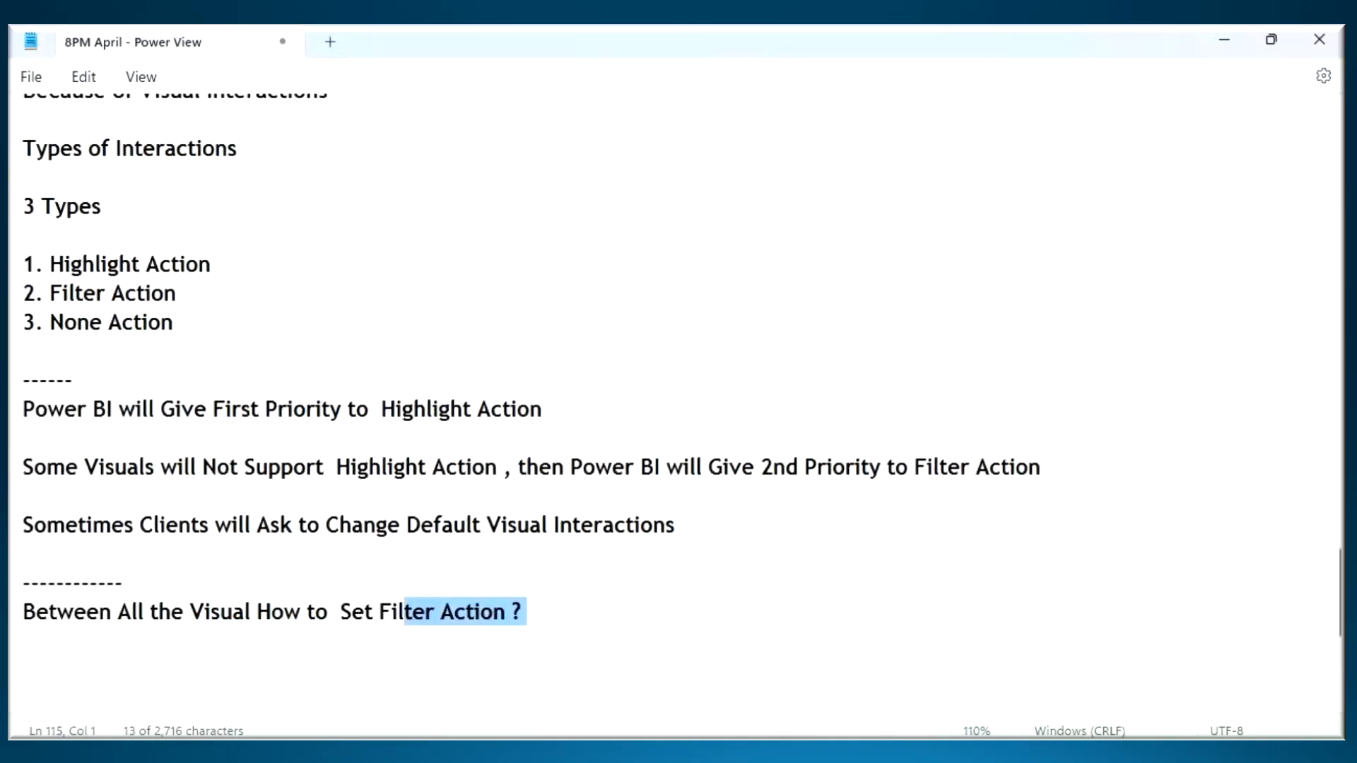
- Switch back to Power BI Desktop and open the Duplicate of Page 2 report page
key("alt+Tab")
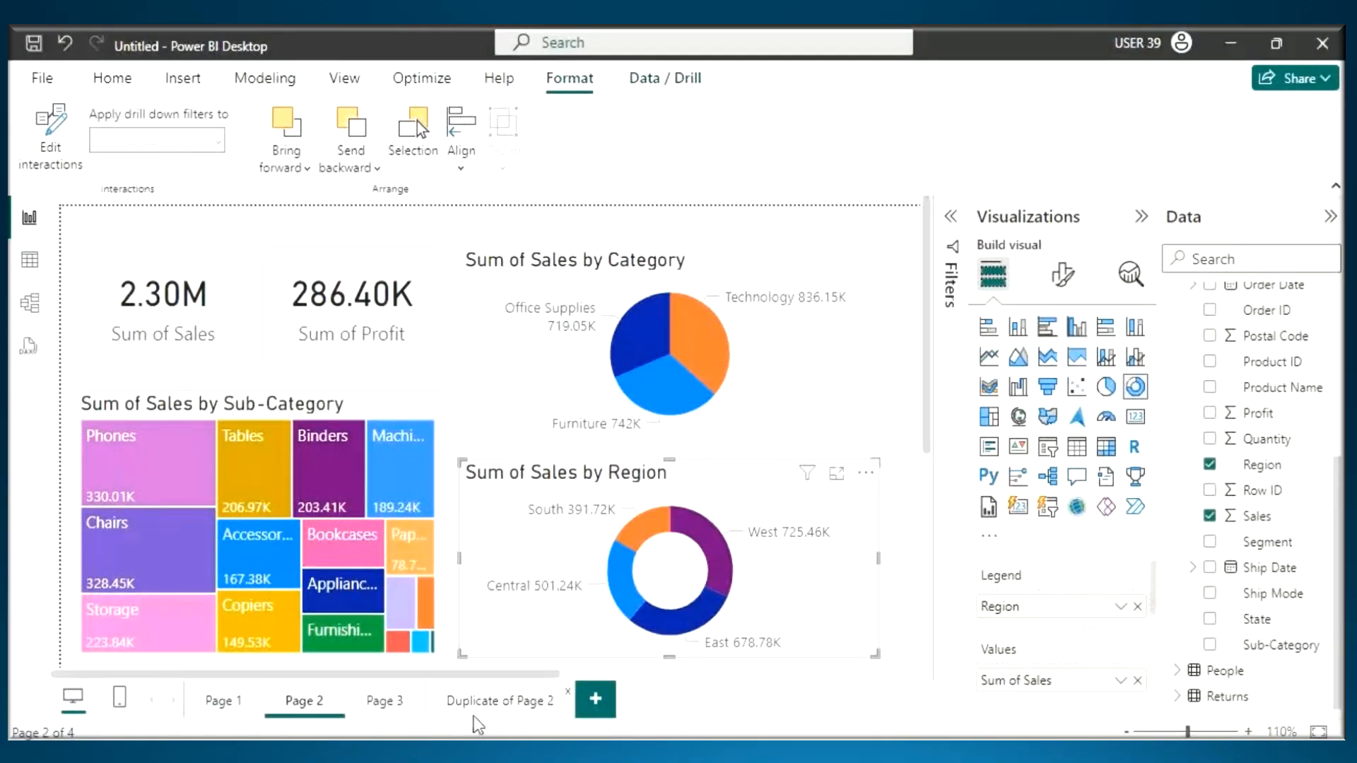
left_click(473, 716)
mouse_move(406, 246)
left_mouse_down()
mouse_move(446, 233)
mouse_move(493, 185)
mouse_move(538, 173)
mouse_move(535, 223)
mouse_move(598, 201)
left_mouse_up()
key("Escape")
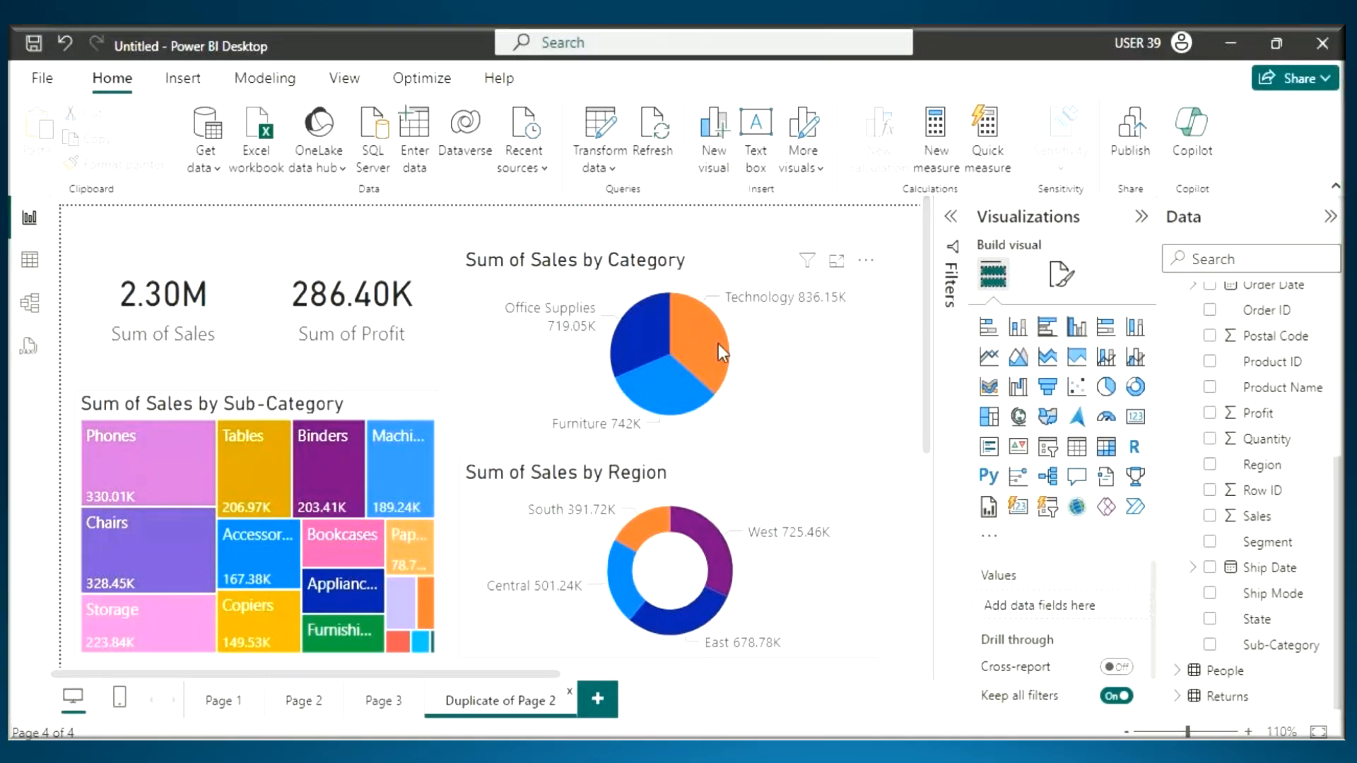
- Select the Technology slice of the Category pie chart and handwrite "H" on the treemap and the Region donut
left_click(720, 352)
key("ctrl+2")
mouse_move(244, 446)
left_mouse_down()
mouse_move(272, 527)
mouse_move(277, 458)
left_mouse_up()
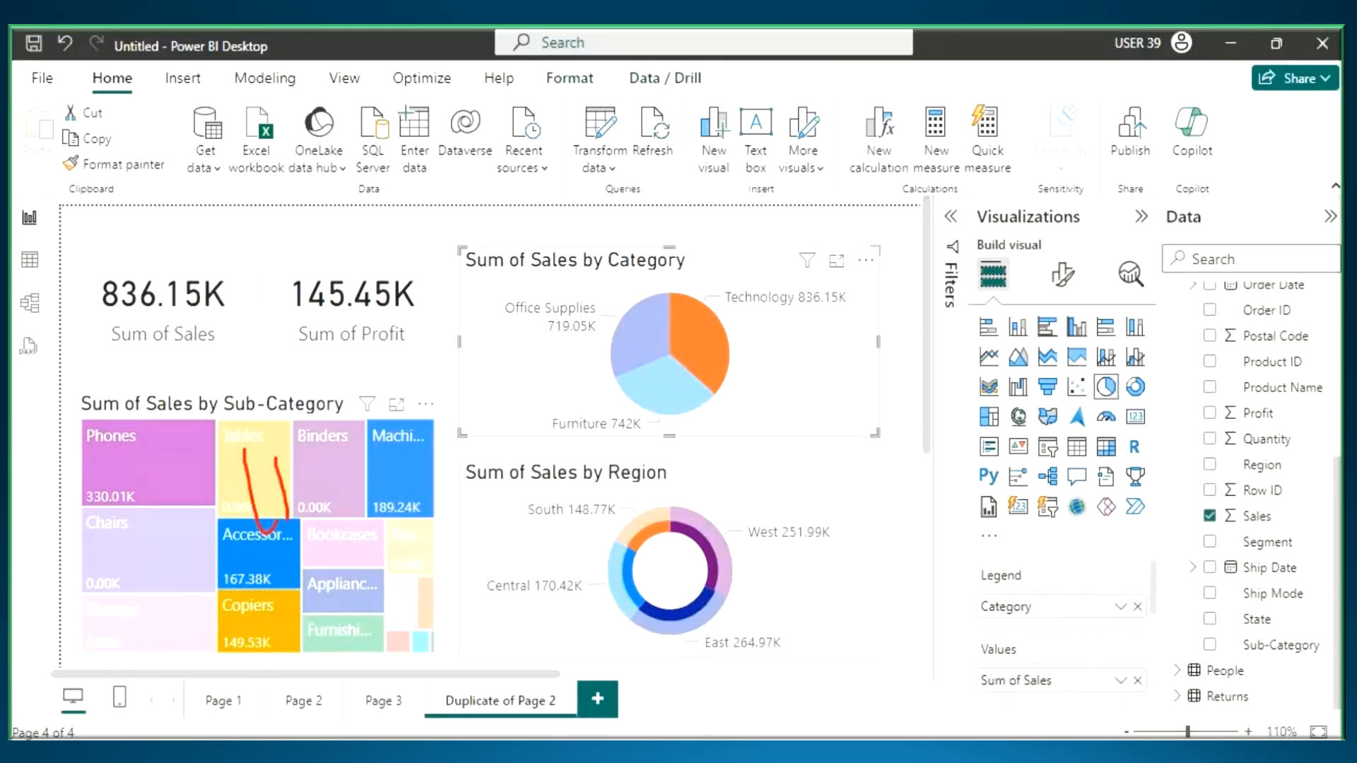
left_click_drag(219, 504, 385, 465)
left_click_drag(633, 488, 648, 562)
left_click_drag(659, 487, 665, 539)
left_click_drag(583, 514, 710, 468)
- Pen-mark the Sum of Sales and Sum of Profit cards
left_click_drag(148, 306, 175, 263)
left_click_drag(141, 292, 237, 282)
mouse_move(370, 239)
left_mouse_down()
mouse_move(370, 315)
mouse_move(371, 255)
left_mouse_up()
left_click_drag(352, 274, 407, 260)
- Strike through the marks on the donut and treemap, add new marks beside them, then erase everything and clear the Technology selection
mouse_move(692, 445)
left_mouse_down()
mouse_move(639, 527)
mouse_move(675, 559)
left_mouse_up()
left_click_drag(252, 412, 191, 537)
mouse_move(201, 456)
left_mouse_down()
mouse_move(328, 503)
mouse_move(408, 389)
mouse_move(463, 420)
left_mouse_up()
mouse_move(754, 446)
left_mouse_down()
mouse_move(755, 510)
mouse_move(799, 420)
left_mouse_up()
left_click_drag(729, 475, 829, 451)
key("Escape")
left_click(715, 366)
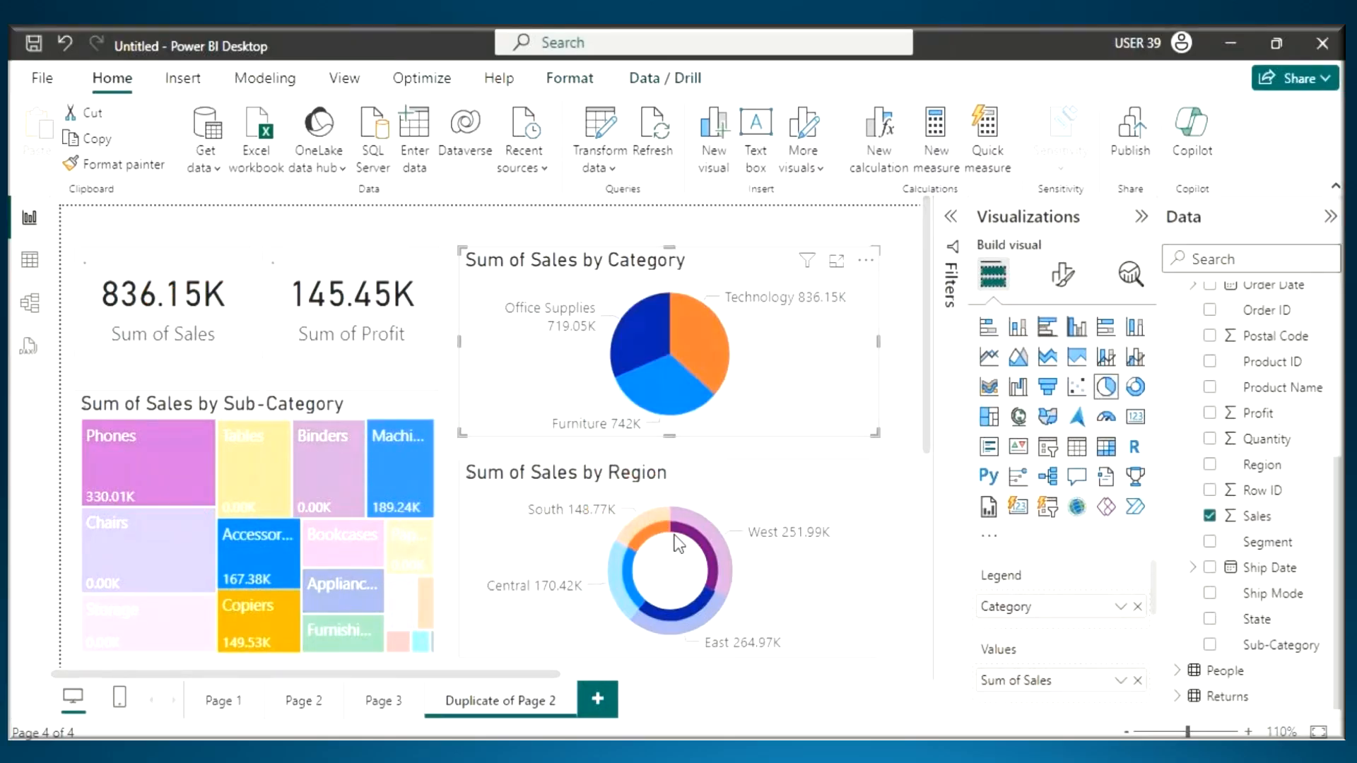
- Select the Central slice of the Region donut and handwrite "H" on the Category pie chart
left_click(626, 577)
key("ctrl+2")
left_click_drag(709, 315, 730, 364)
left_click_drag(693, 345, 761, 314)
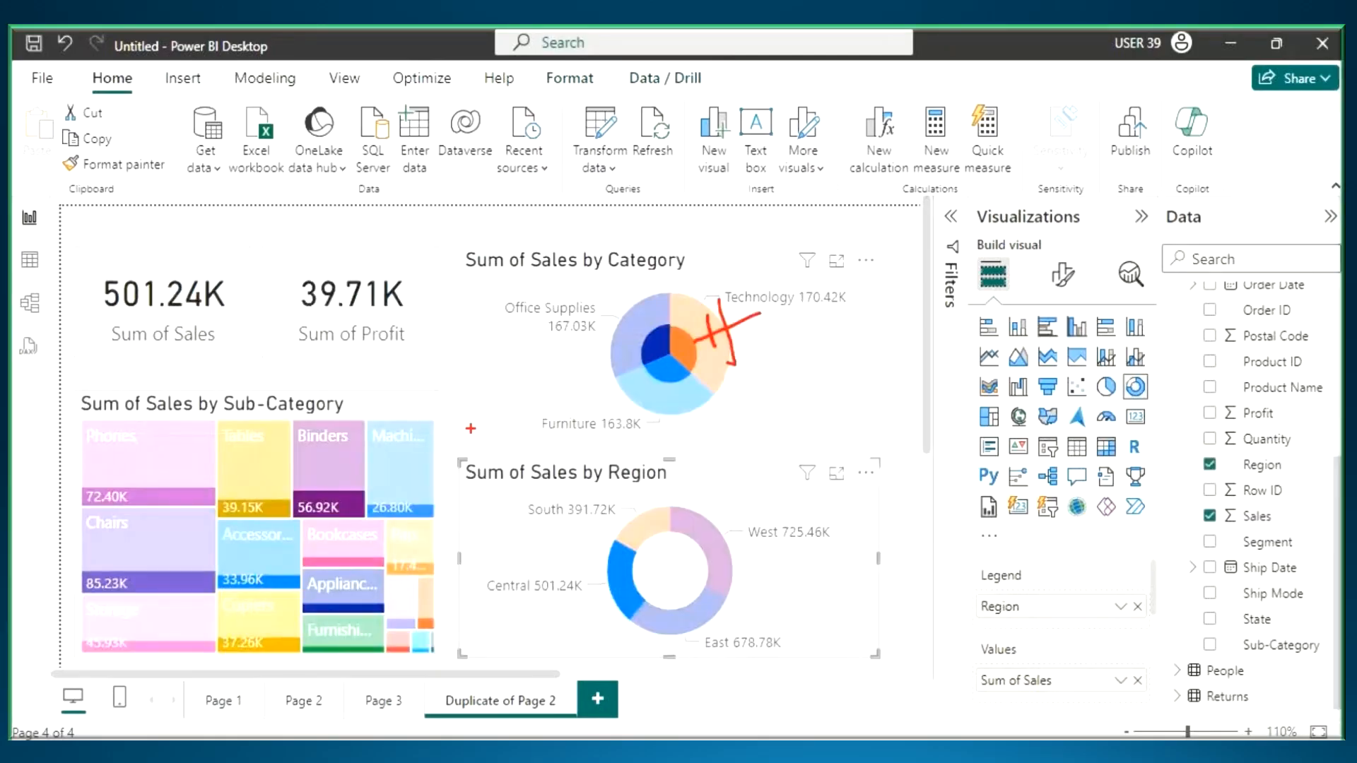
- Handwrite a crossed-out "H" and an "F" on the treemap, pen-mark beside the pie chart, then erase everything and clear the Central selection
mouse_move(239, 440)
left_mouse_down()
mouse_move(260, 523)
mouse_move(291, 452)
left_mouse_up()
left_click_drag(198, 551, 290, 435)
mouse_move(296, 433)
left_mouse_down()
mouse_move(345, 507)
mouse_move(364, 438)
left_mouse_up()
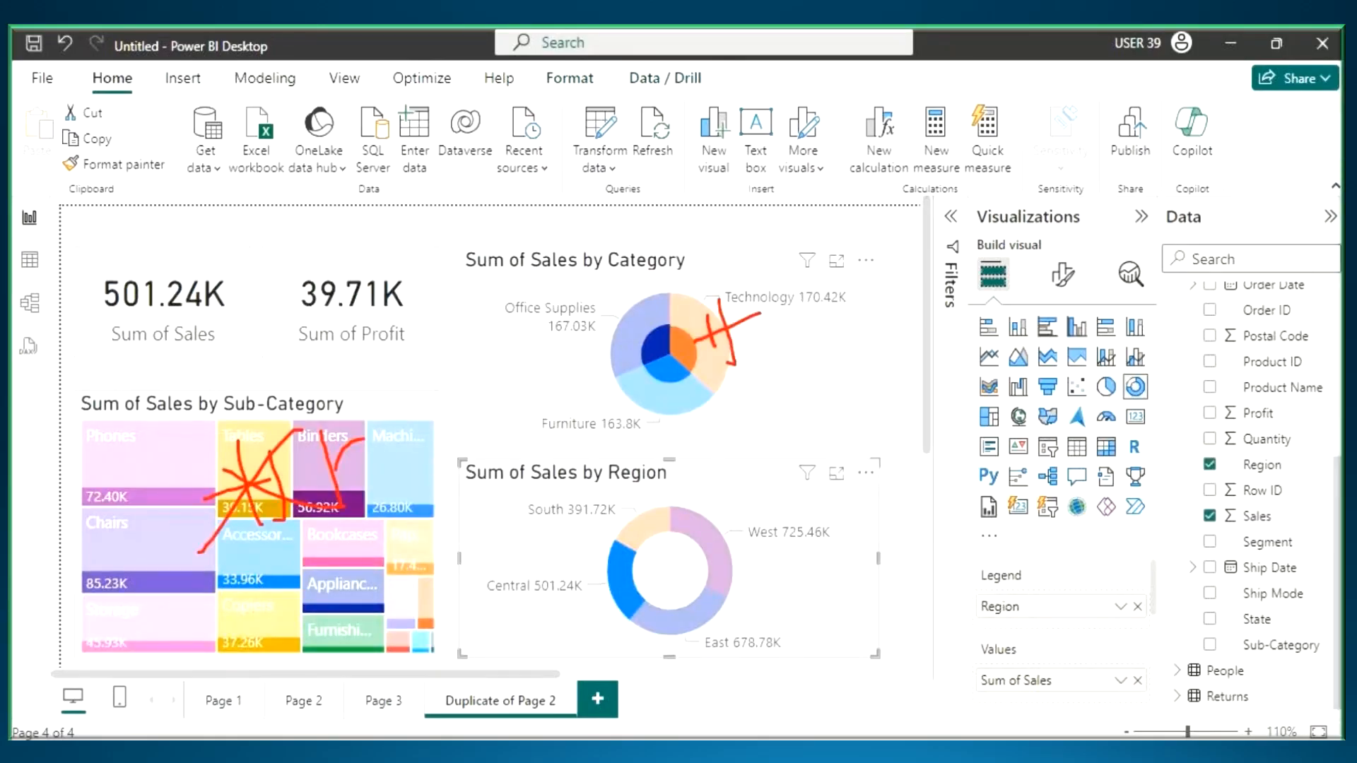
left_click_drag(337, 488, 422, 461)
left_click_drag(888, 265, 848, 351)
left_click_drag(842, 297, 901, 272)
key("Escape")
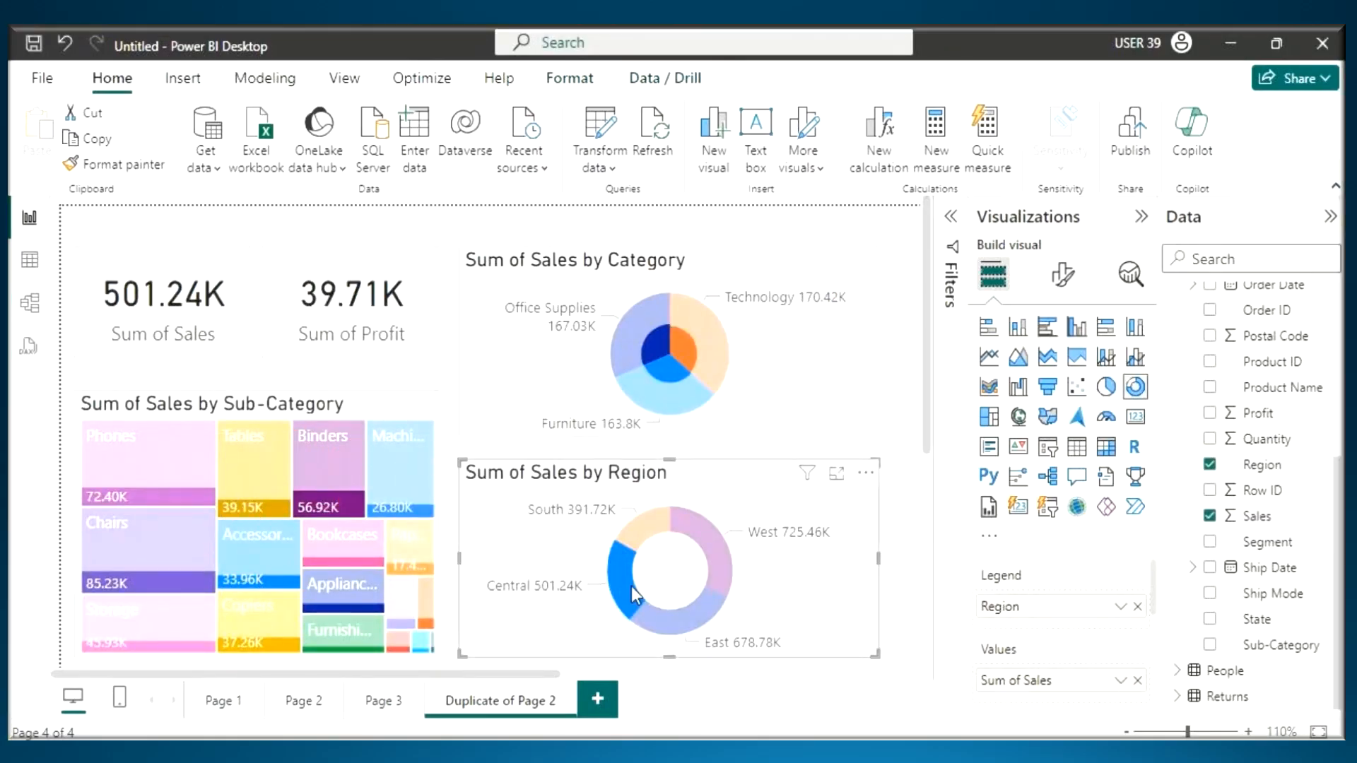
left_click(633, 596)
- Select the Phones tile of the treemap and handwrite "H" on the Category pie chart and the Region donut
left_click(128, 475)
key("ctrl+2")
mouse_move(718, 317)
left_mouse_down()
mouse_move(734, 383)
mouse_move(754, 371)
left_mouse_up()
left_click_drag(691, 356, 753, 350)
mouse_move(651, 478)
left_mouse_down()
mouse_move(677, 558)
mouse_move(692, 550)
left_mouse_up()
left_click_drag(636, 527, 748, 481)
- Cross out both "H" marks, handwrite "F" beside the charts, then erase everything and clear the Phones selection
left_click_drag(781, 313, 716, 394)
left_click_drag(722, 335, 795, 472)
left_click_drag(768, 481, 645, 543)
left_click_drag(654, 502, 798, 512)
left_click_drag(816, 376, 826, 434)
left_click_drag(820, 394, 853, 384)
left_click_drag(906, 486, 923, 475)
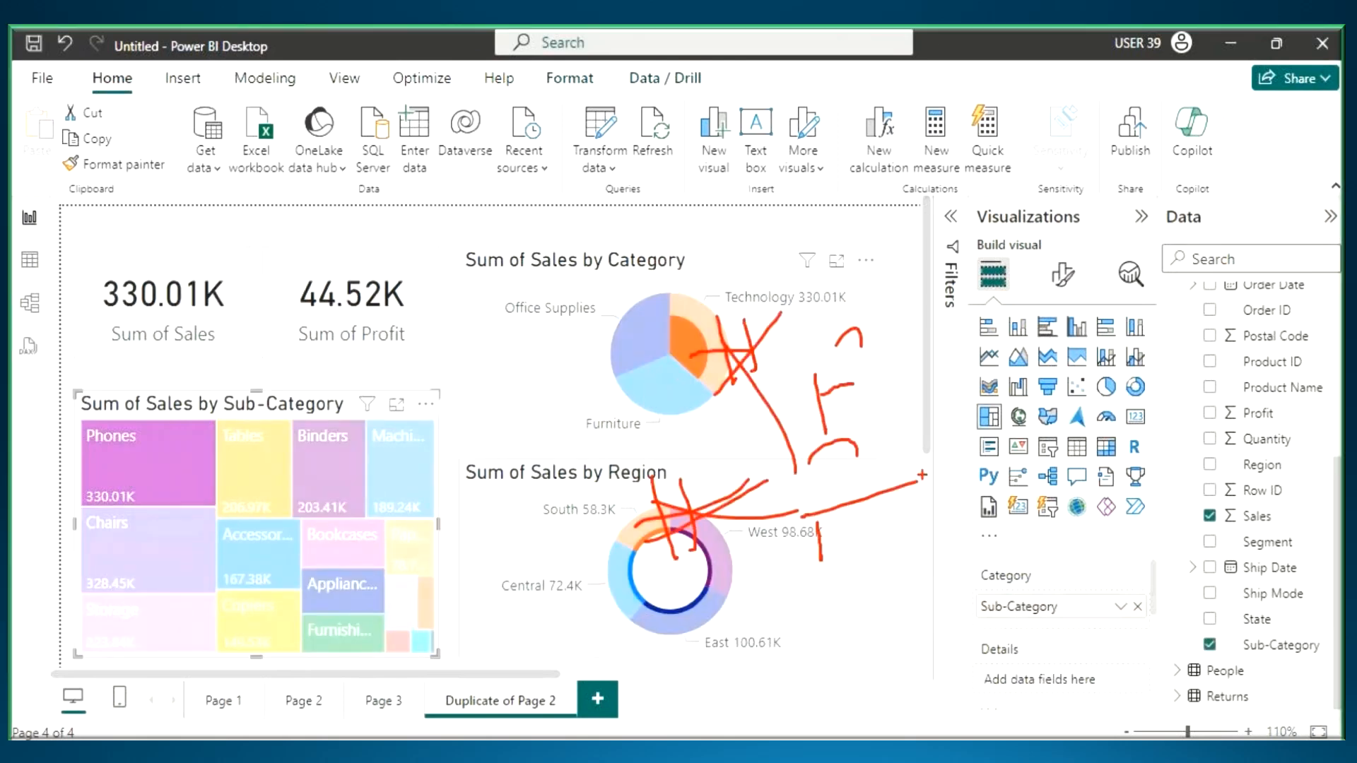
key("Escape")
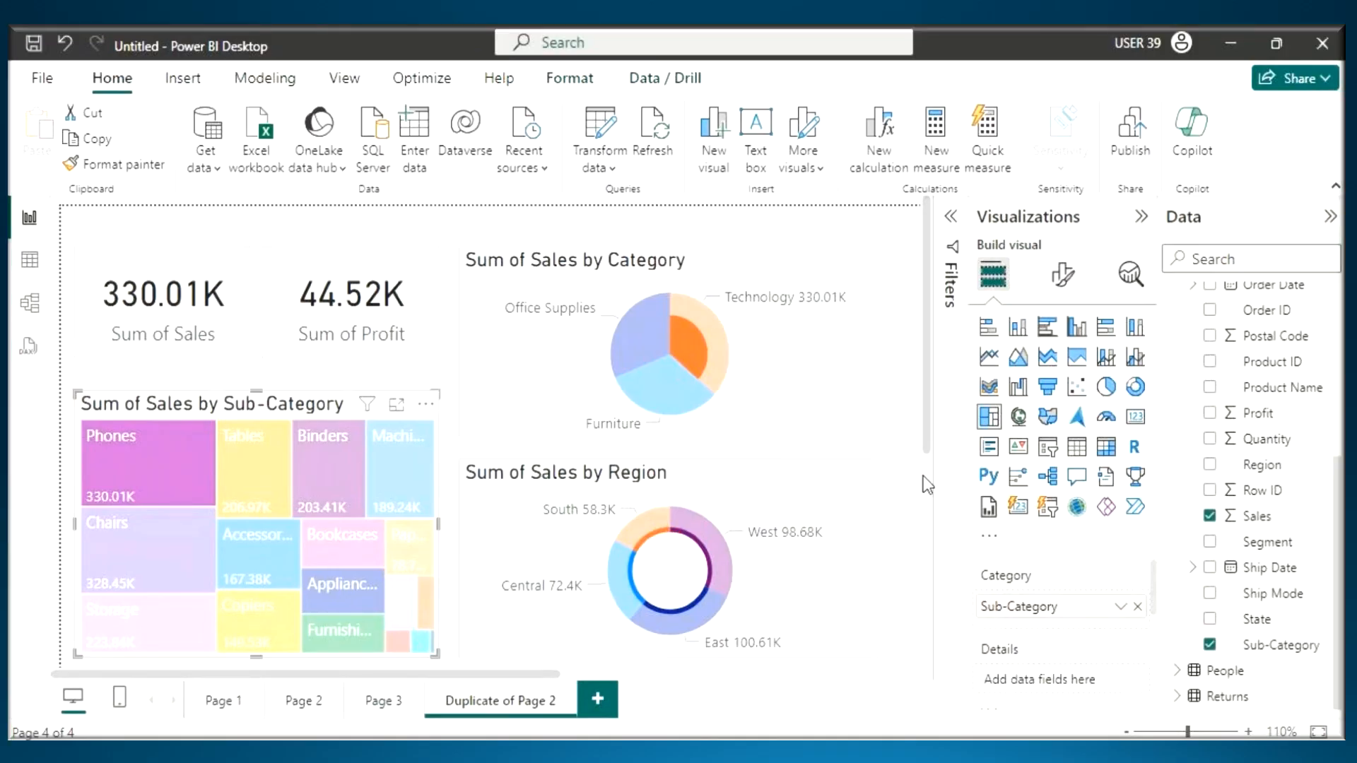
left_click(880, 482)
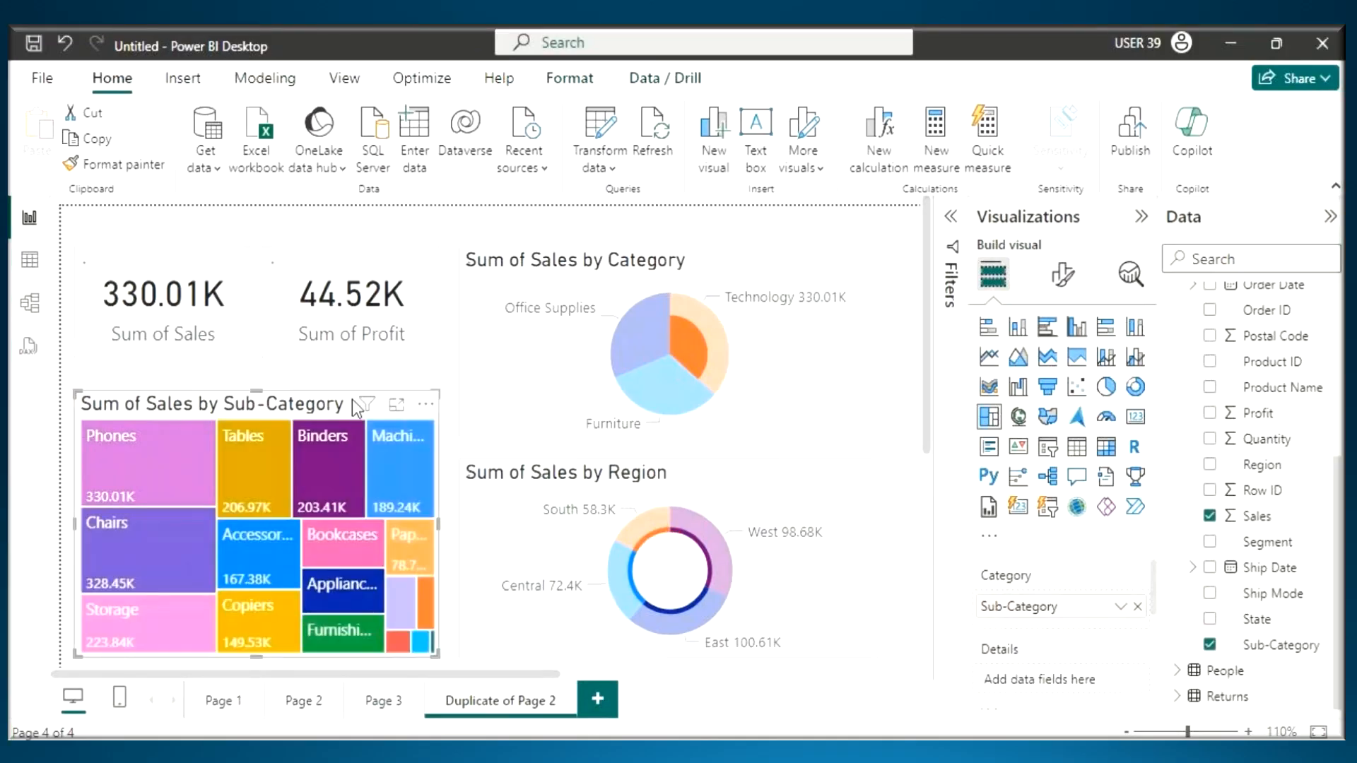
- Select the Sum of Sales by Category pie chart and turn on Edit interactions
left_click(710, 275)
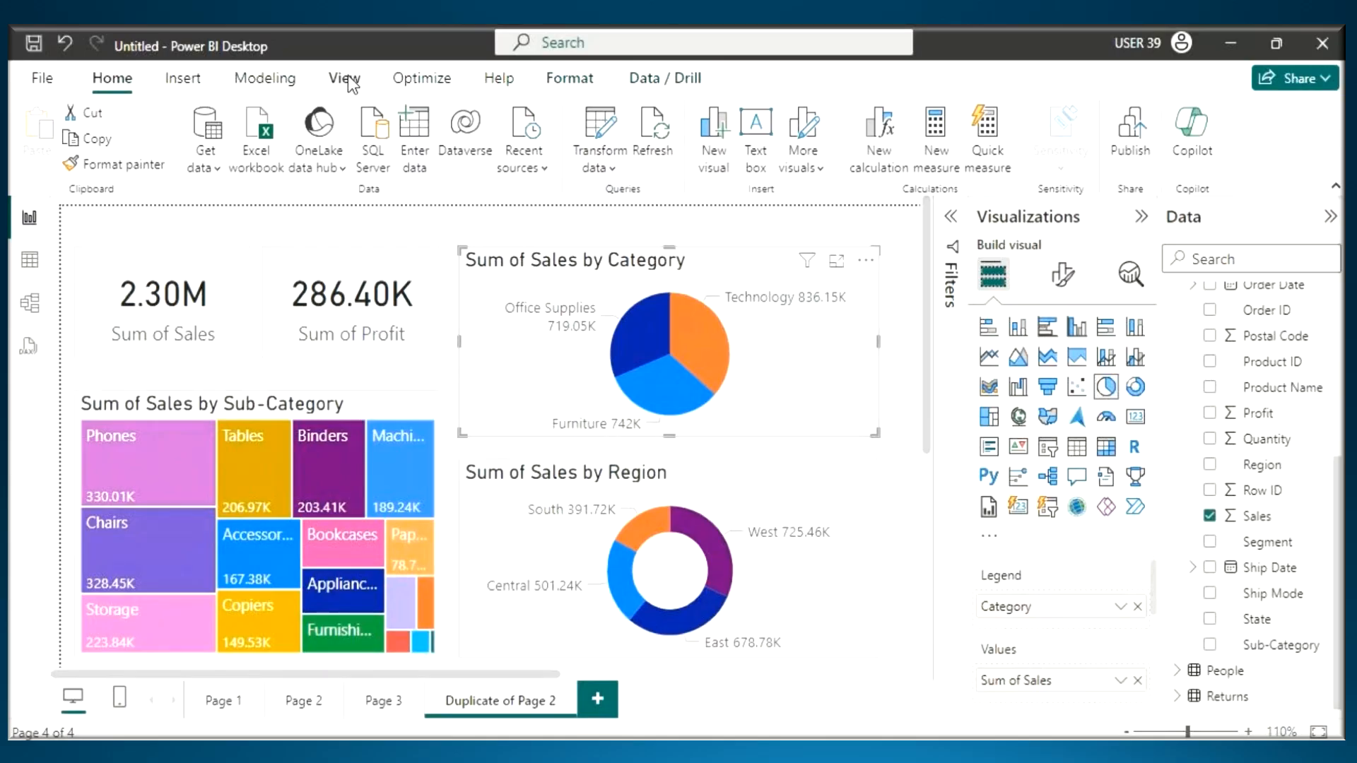
left_click(569, 79)
left_click(50, 138)
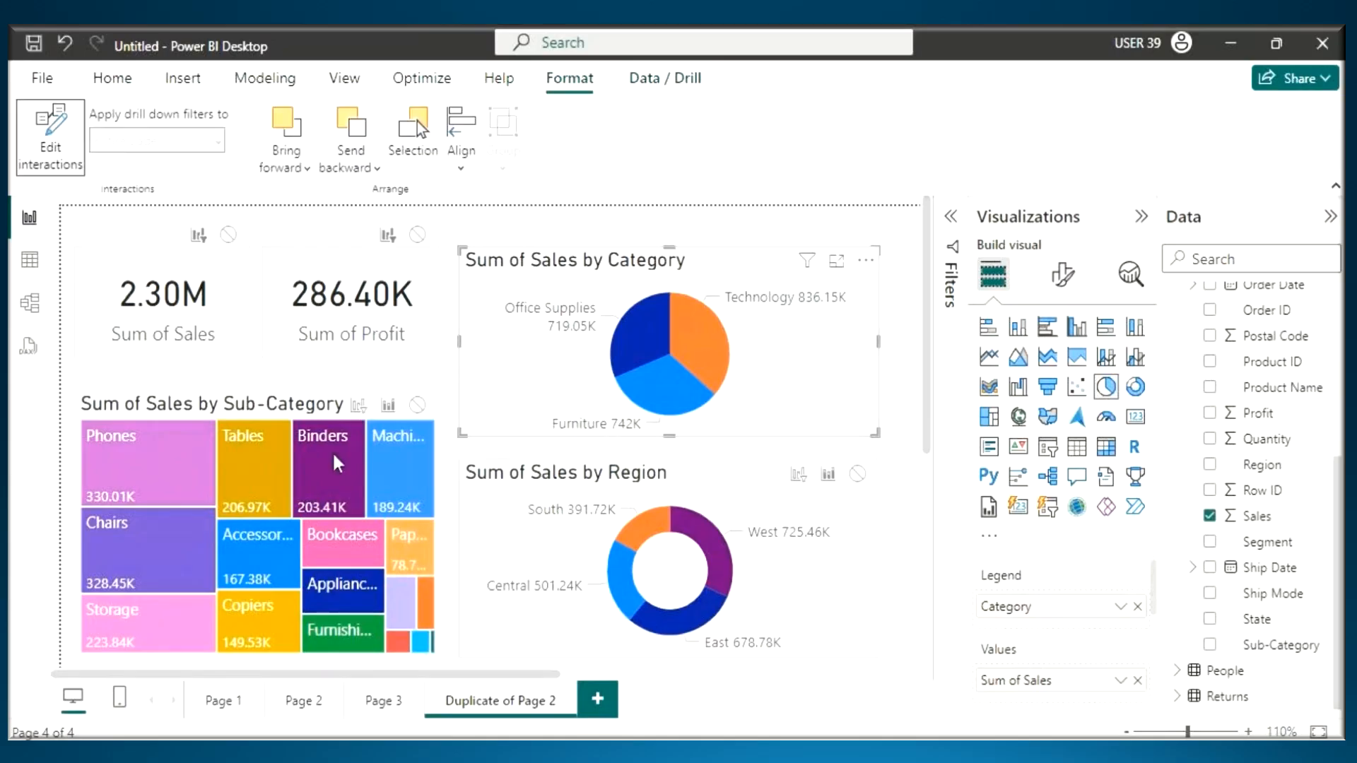
- Draw pen arrows to the filter interaction icons of the treemap and the Region donut, and erase them
key("ctrl+2")
left_click_drag(350, 369, 350, 402)
left_click_drag(368, 377, 351, 424)
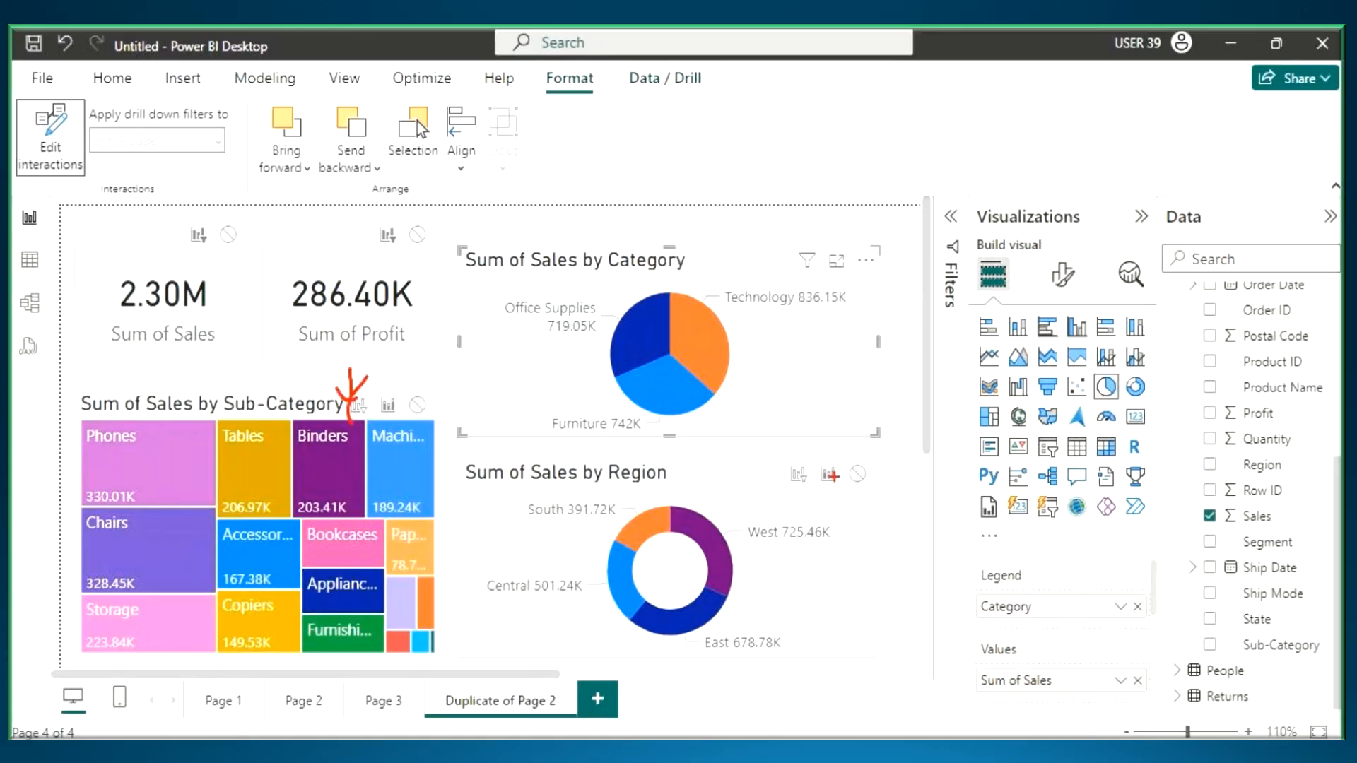
left_click_drag(785, 415, 797, 480)
left_click_drag(808, 424, 789, 510)
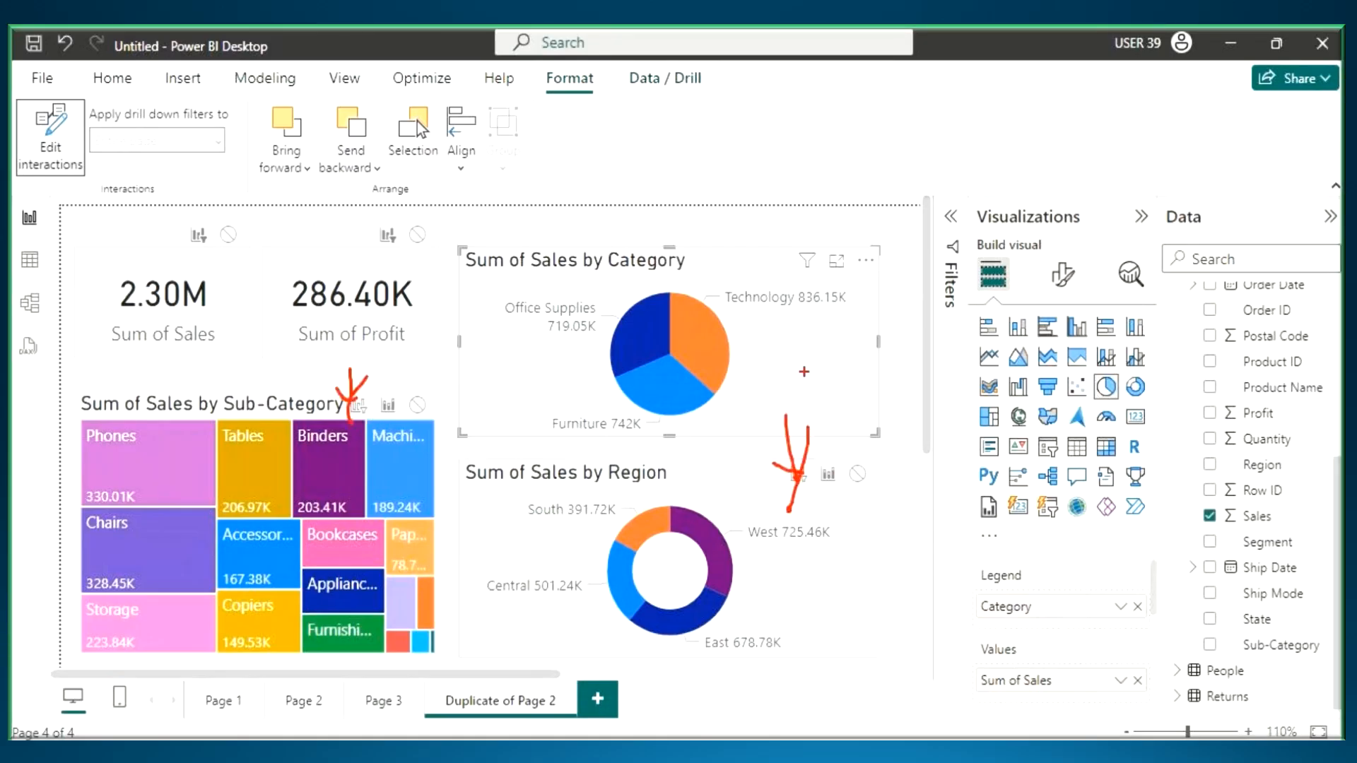
key("Escape")
- Select the Region donut, box it with the pen, draw arrows to the pie chart's and treemap's filter interaction icons, and erase the marks
left_click(740, 482)
key("ctrl+2")
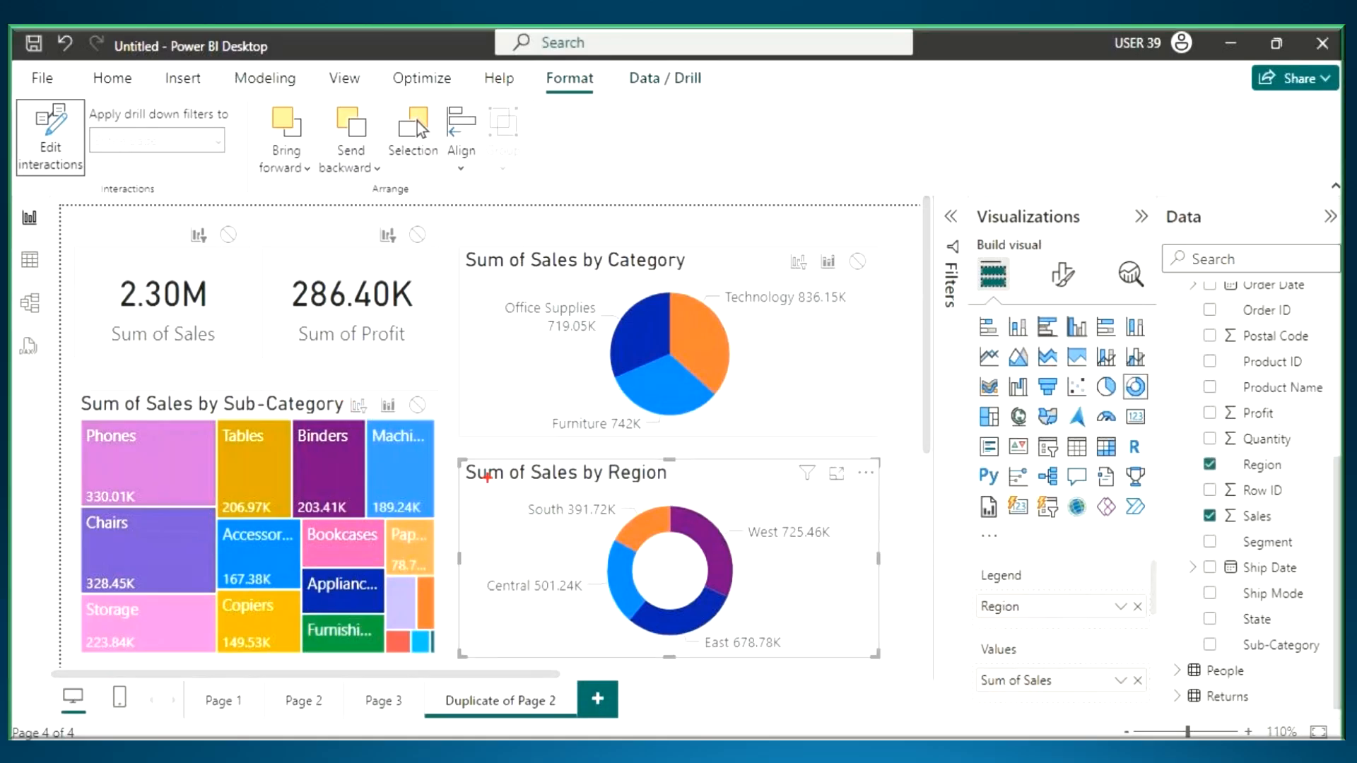
left_click_drag(473, 464, 877, 683)
left_click_drag(767, 210, 804, 280)
left_click_drag(813, 216, 805, 281)
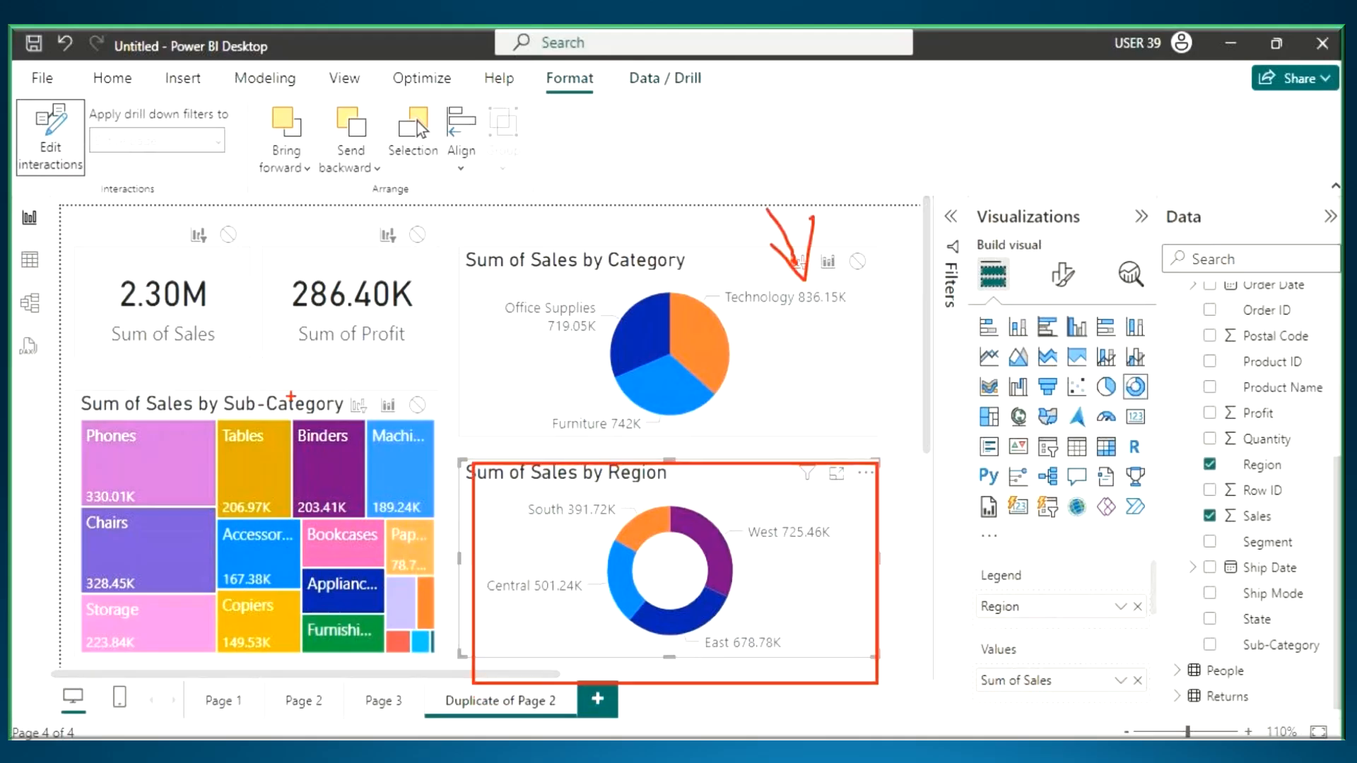
left_click_drag(326, 345, 351, 415)
left_click_drag(367, 348, 351, 421)
left_click_drag(322, 388, 347, 418)
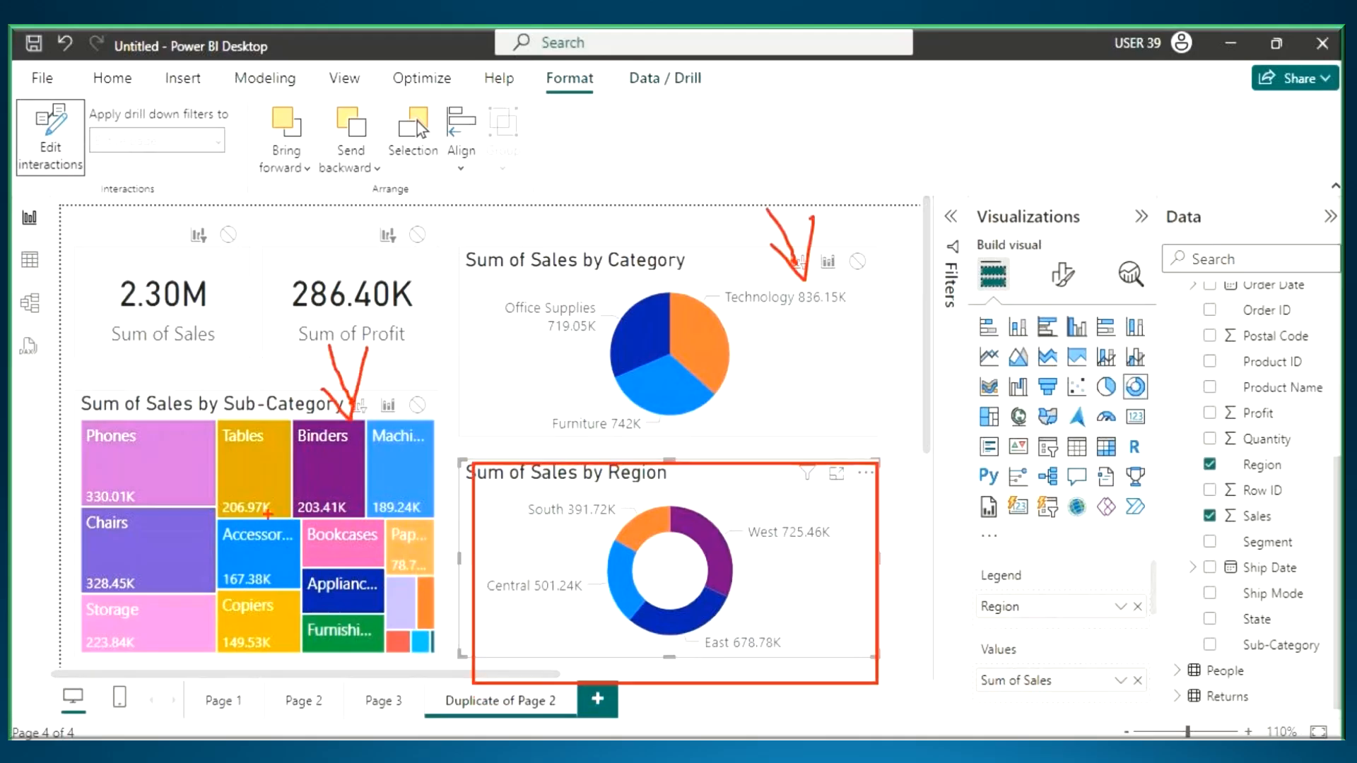
key("Escape")
- Select the treemap, pen-mark the pie chart's and donut's filter interaction icons, then erase the marks and turn off Edit interactions
left_click(150, 414)
key("ctrl+2")
left_click_drag(780, 203, 802, 262)
left_click_drag(775, 238, 801, 262)
mouse_move(763, 378)
left_mouse_down()
mouse_move(796, 466)
mouse_move(800, 408)
left_mouse_up()
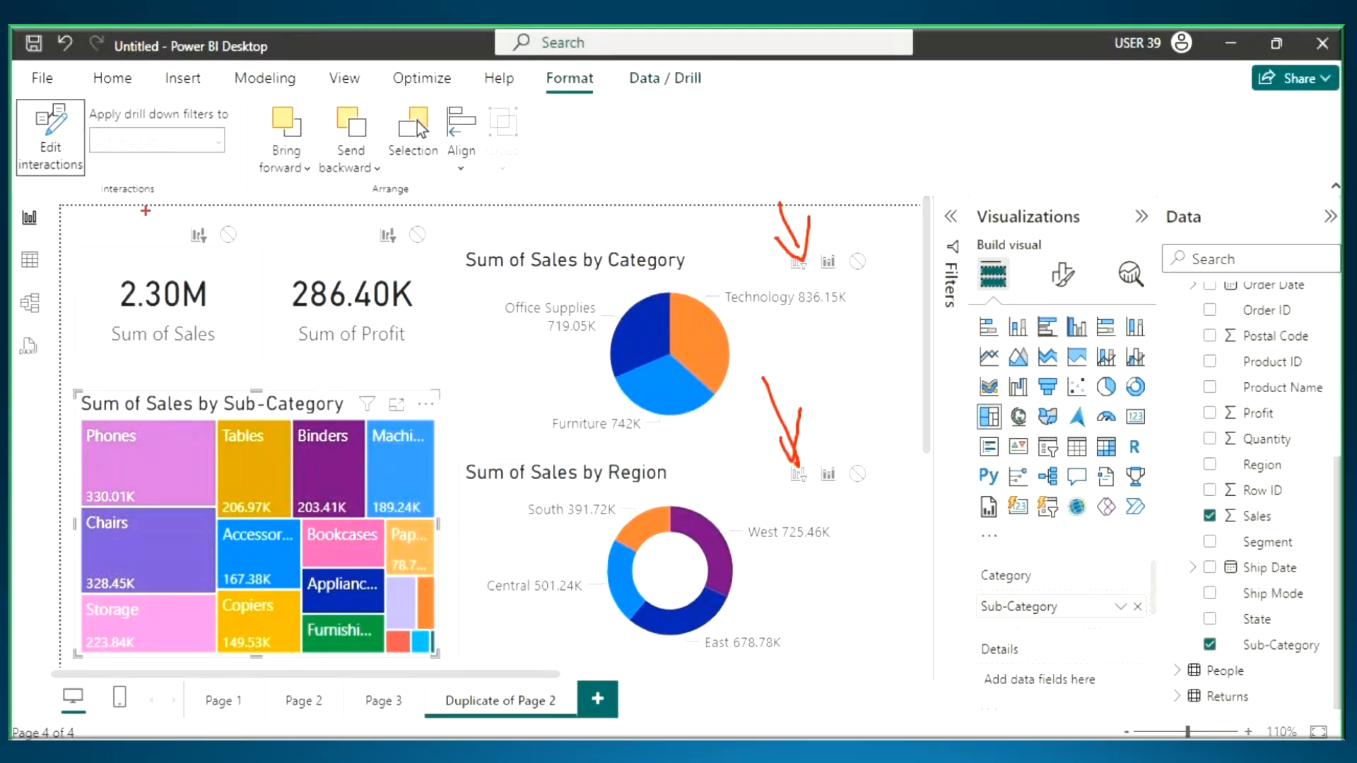
key("Escape")
left_click(62, 157)
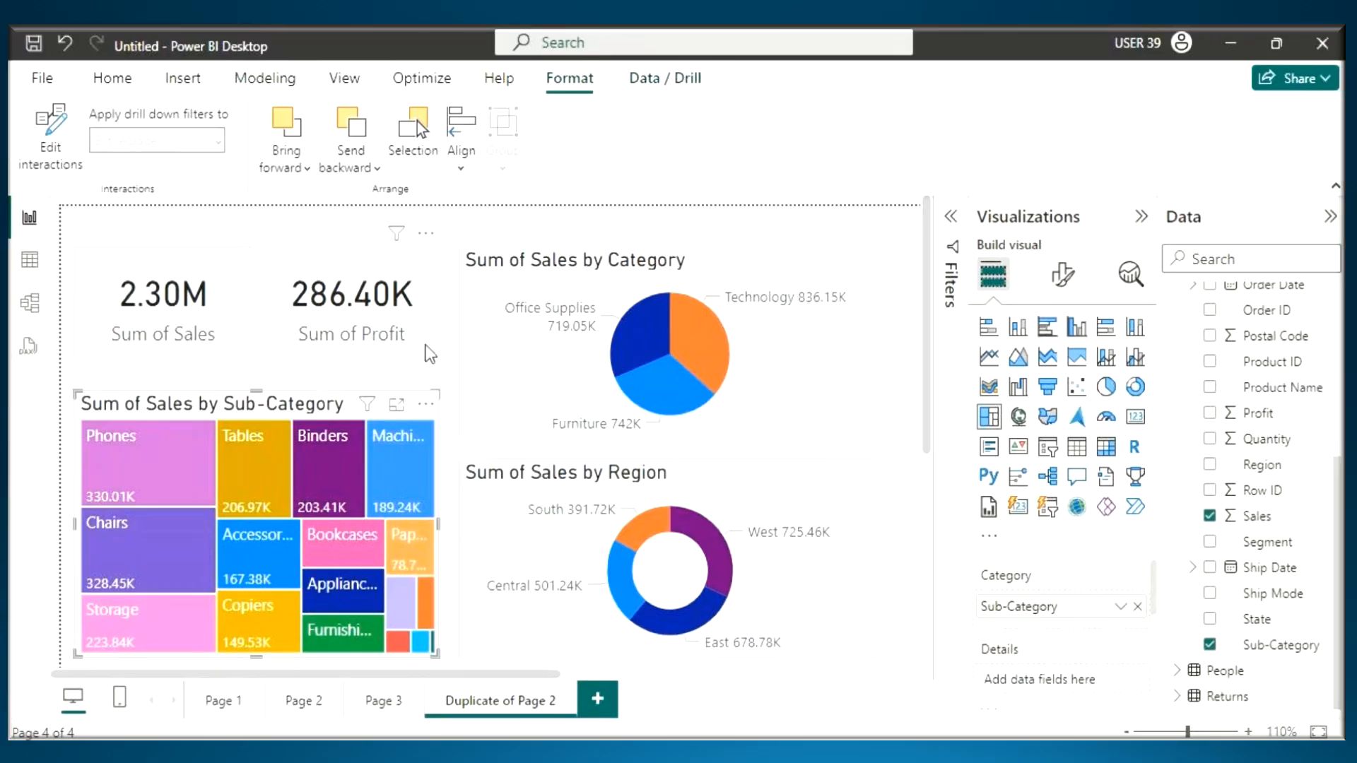
- Switch to the Notepad notes, cross out Highlight Action with the pen, draw an arrow to Filter Action, and erase the marks
left_click(116, 79)
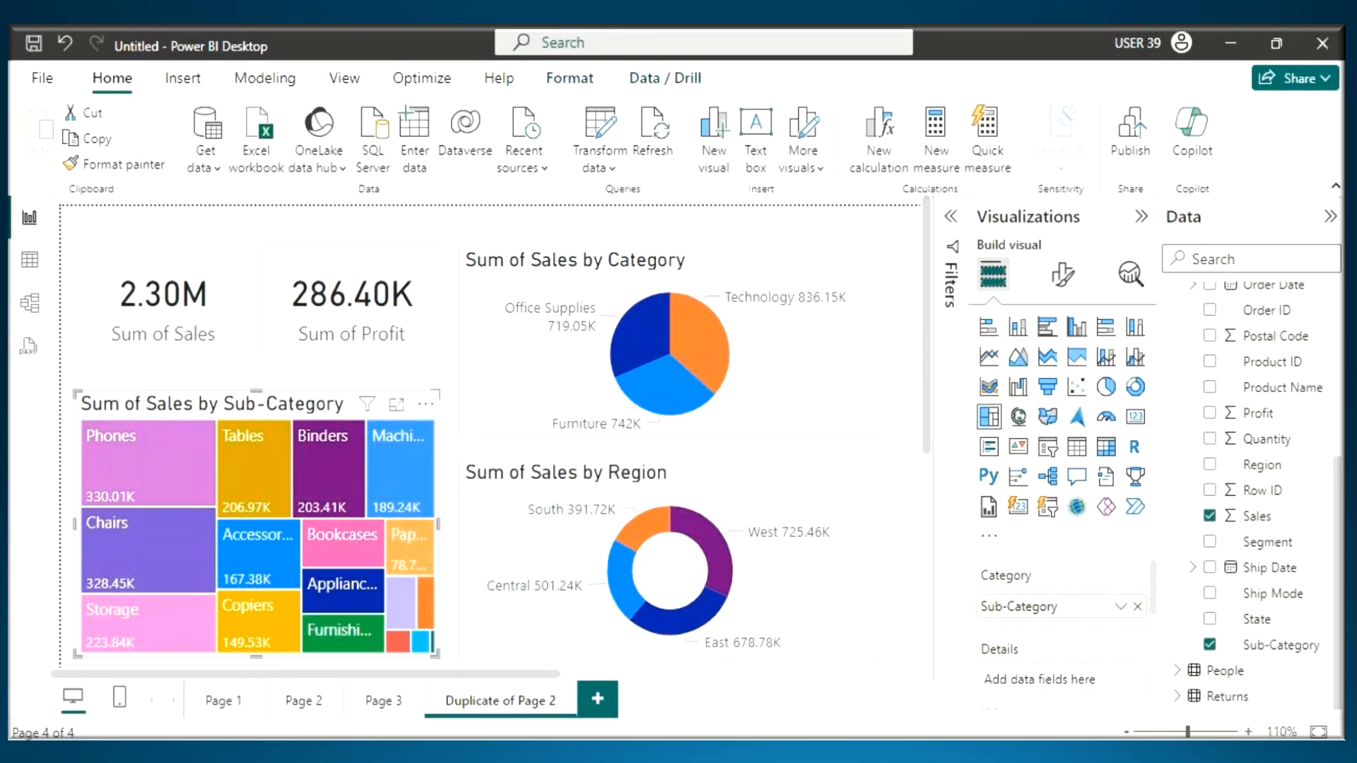
key("alt+Tab")
left_click_drag(382, 410, 566, 408)
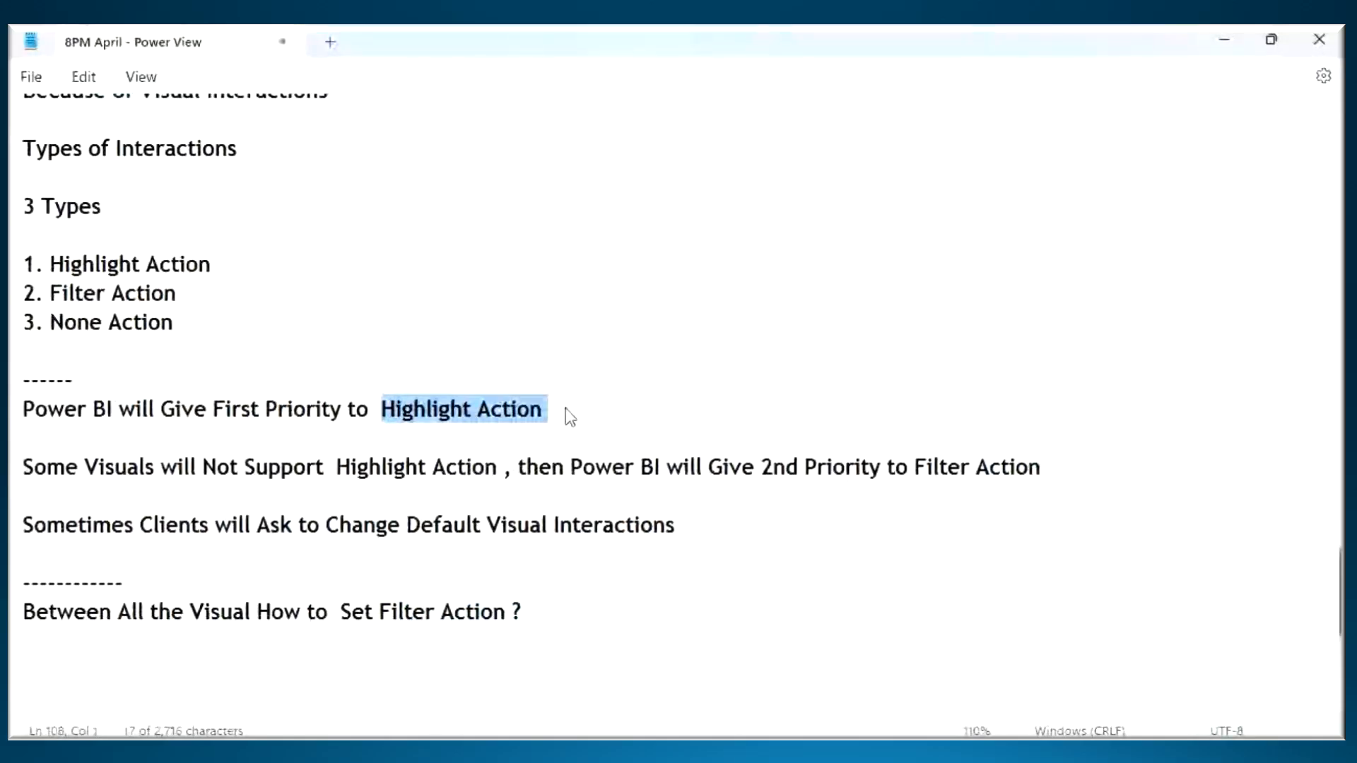
key("ctrl+2")
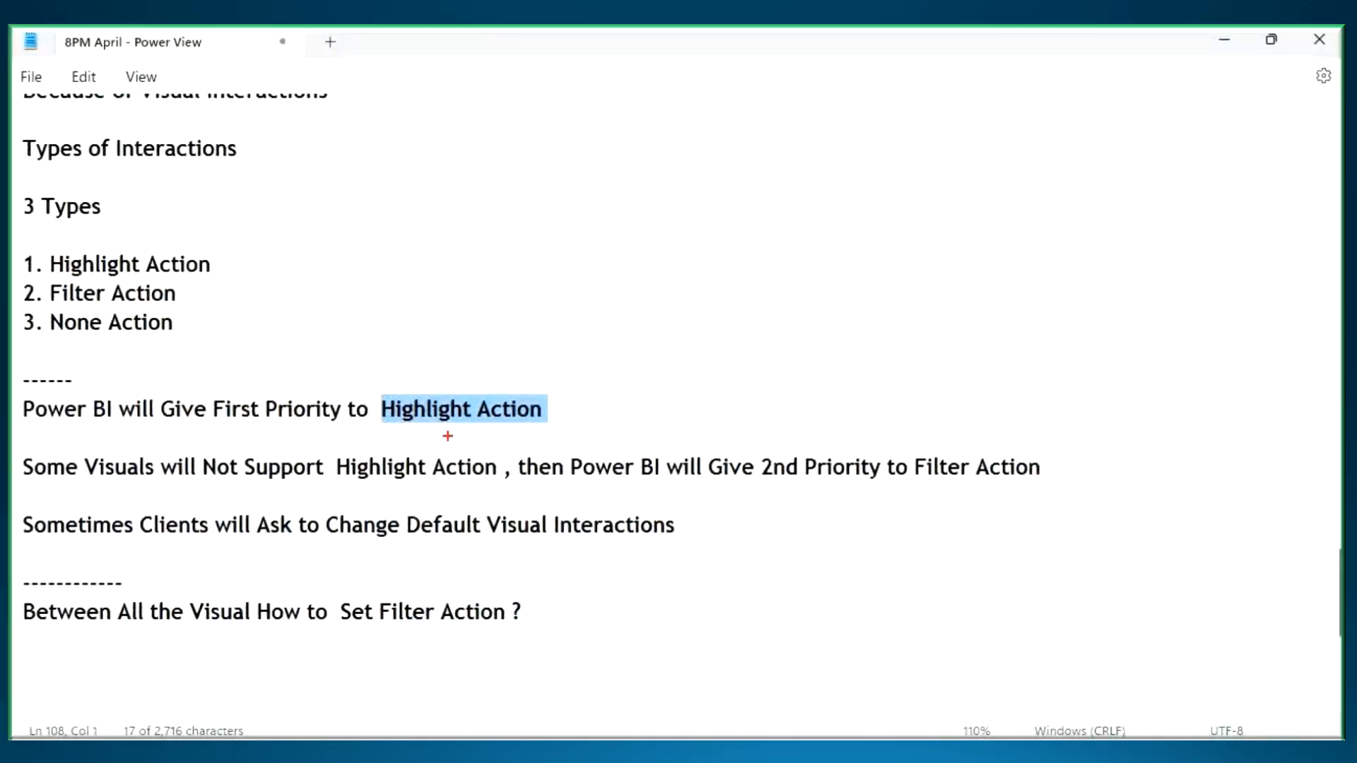
left_click_drag(441, 434, 525, 427)
mouse_move(492, 396)
left_mouse_down()
mouse_move(522, 365)
mouse_move(458, 439)
left_mouse_up()
mouse_move(461, 368)
left_mouse_down()
mouse_move(548, 440)
mouse_move(856, 260)
mouse_move(965, 452)
mouse_move(1001, 393)
left_mouse_up()
left_click_drag(937, 485, 1049, 487)
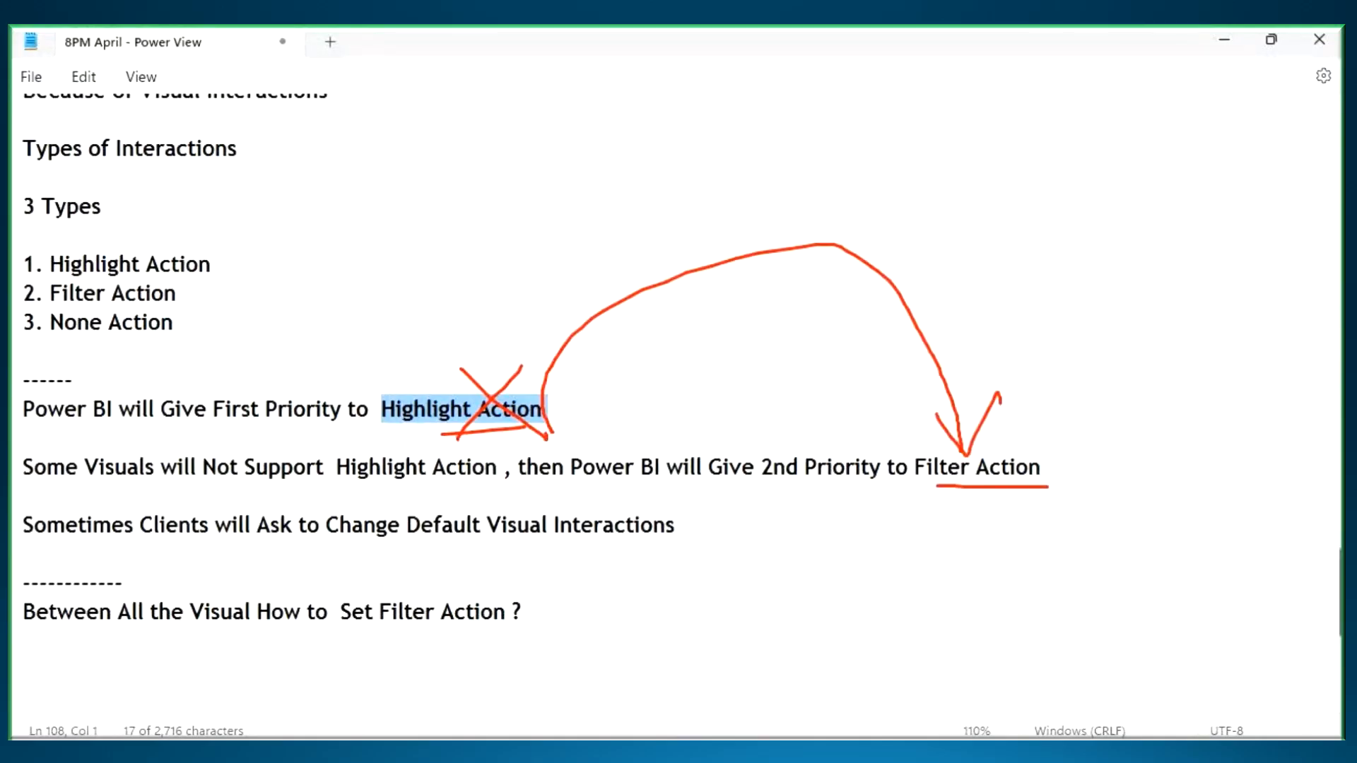
key("Escape")
- Switch back to Power BI Desktop and open the current file's Report settings in Options
key("alt+Tab")
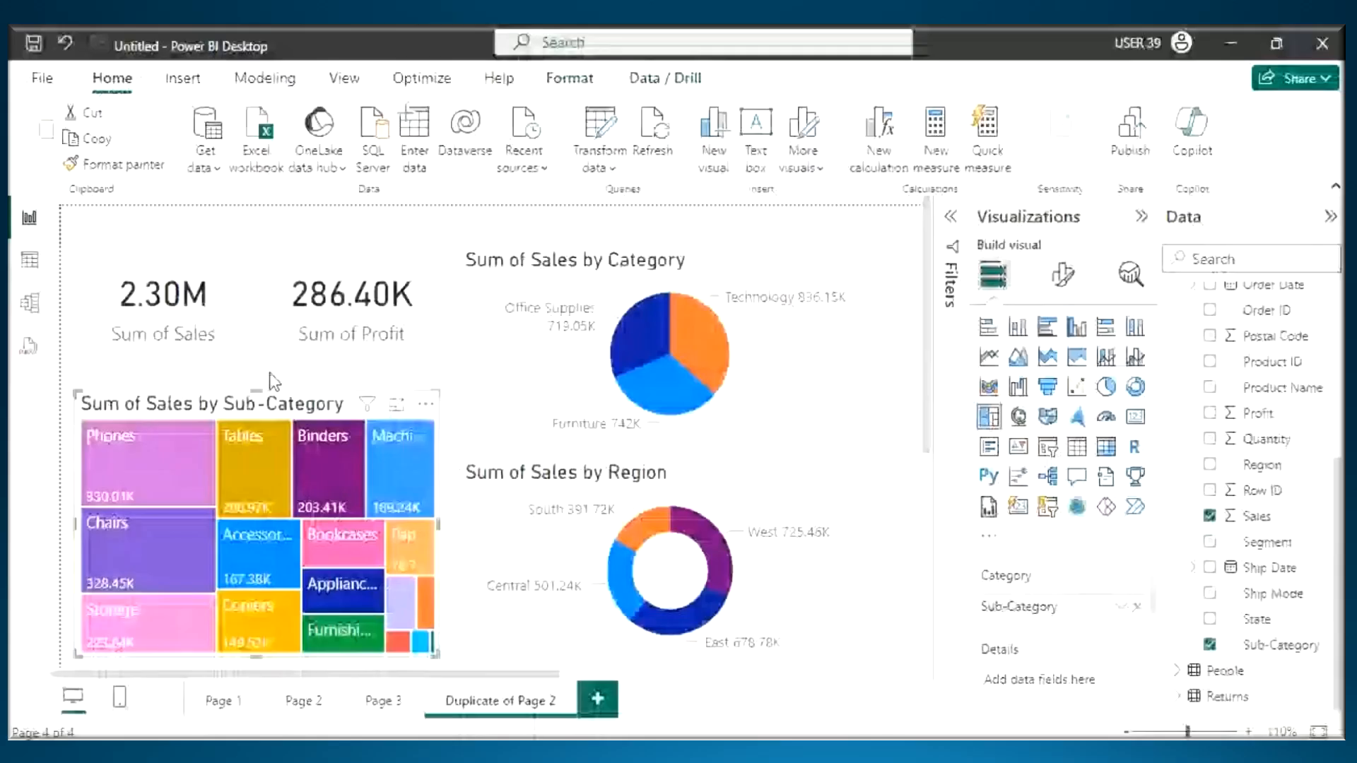
left_click(44, 79)
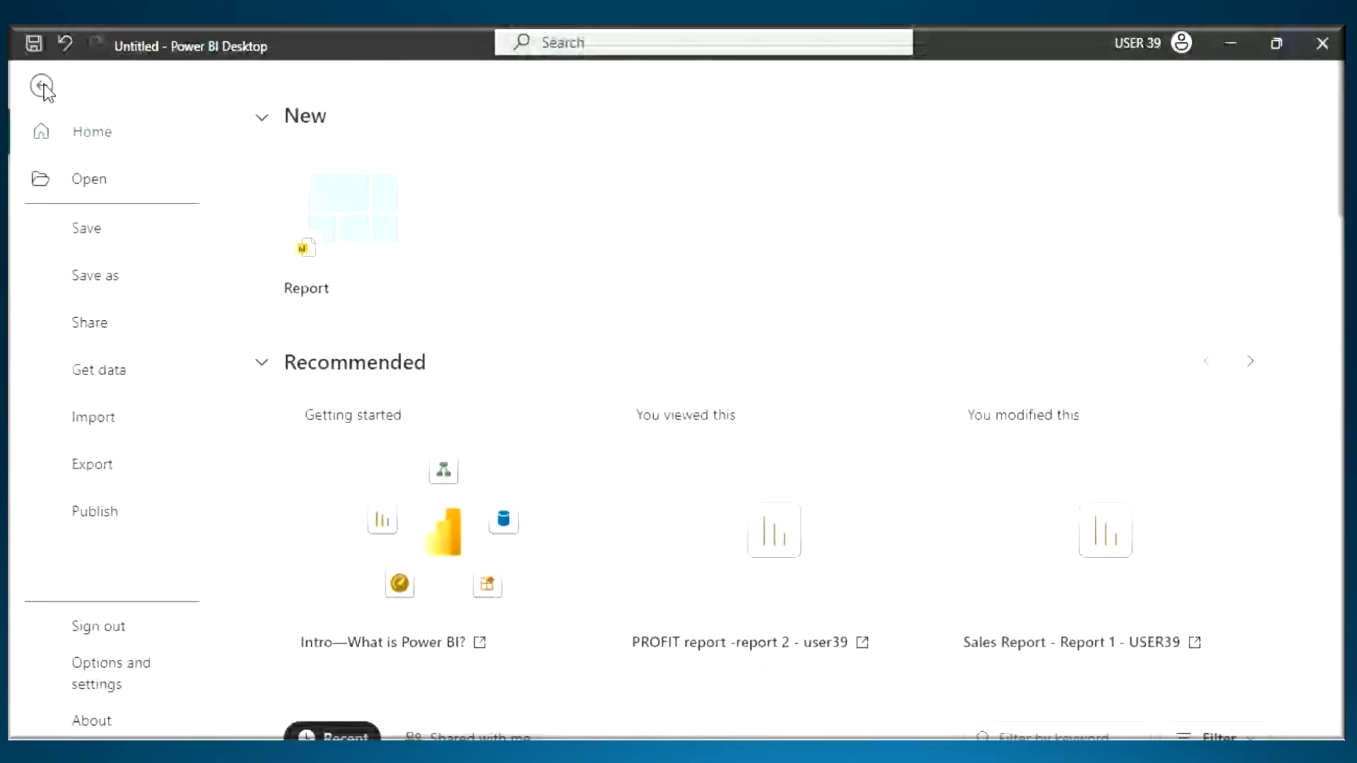
left_click(97, 683)
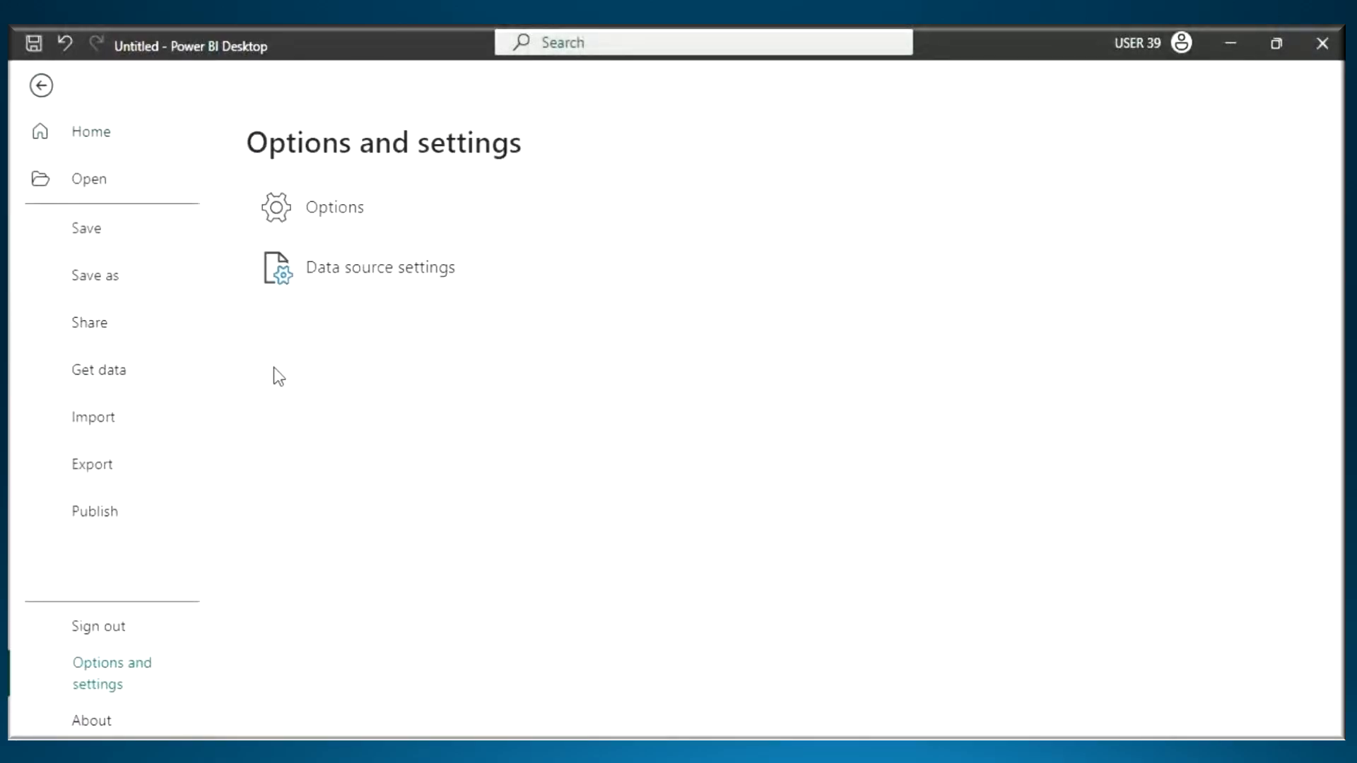
left_click(336, 216)
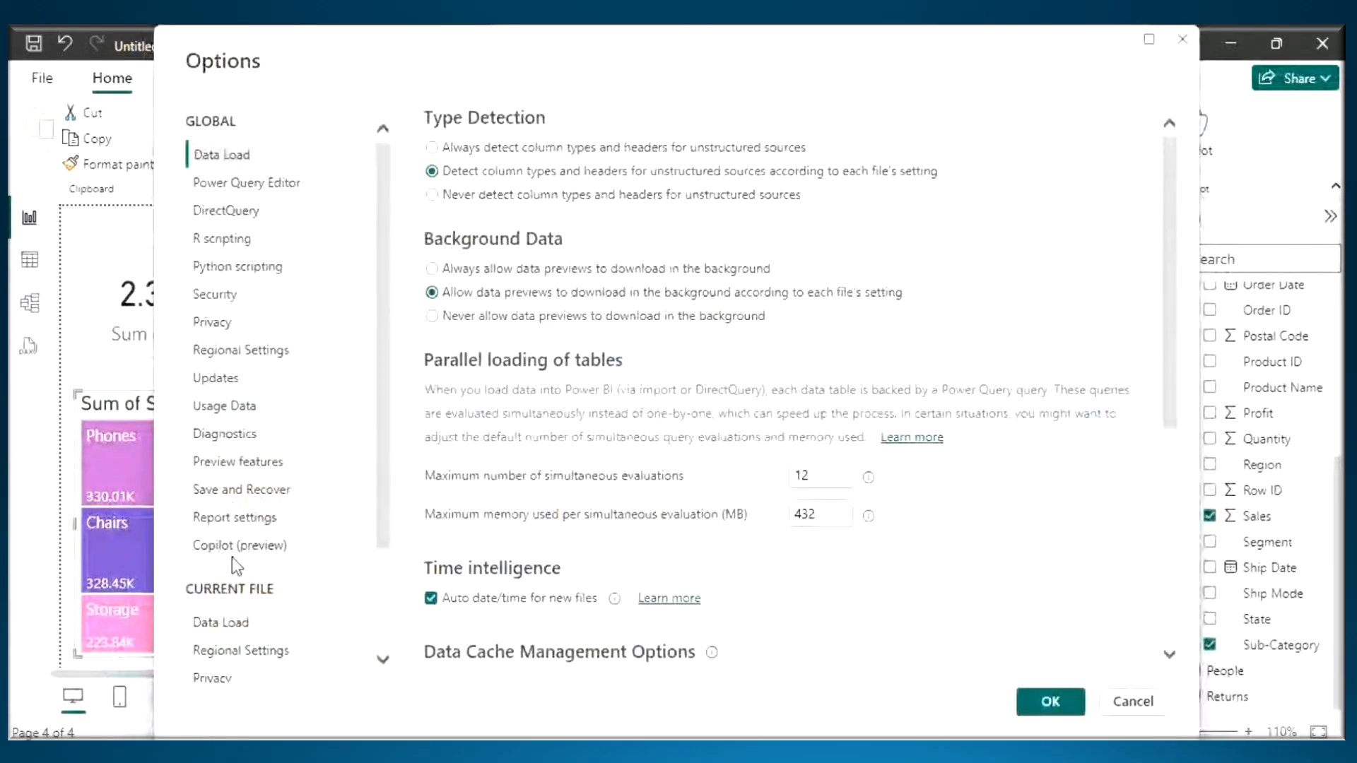
scroll(231, 557, "down", 1)
scroll(232, 557, "down", 1)
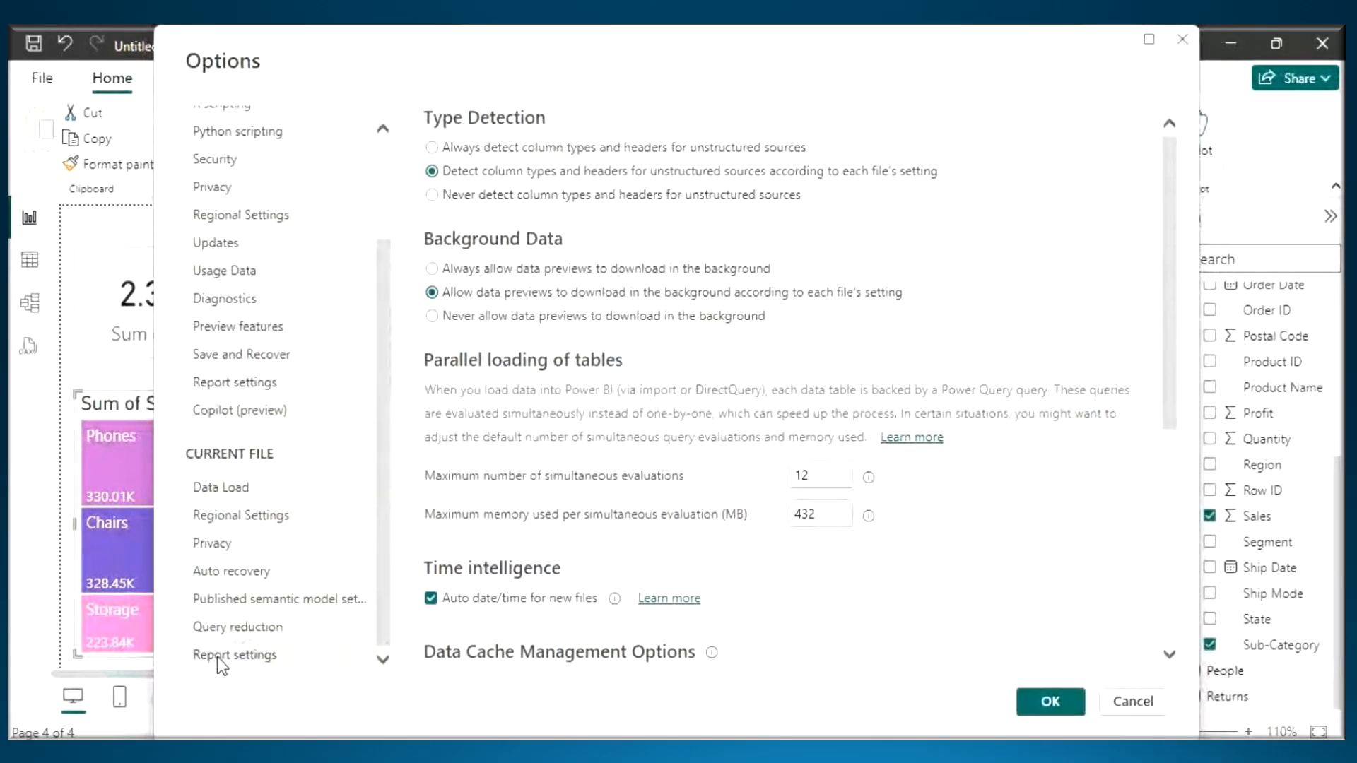
left_click(240, 654)
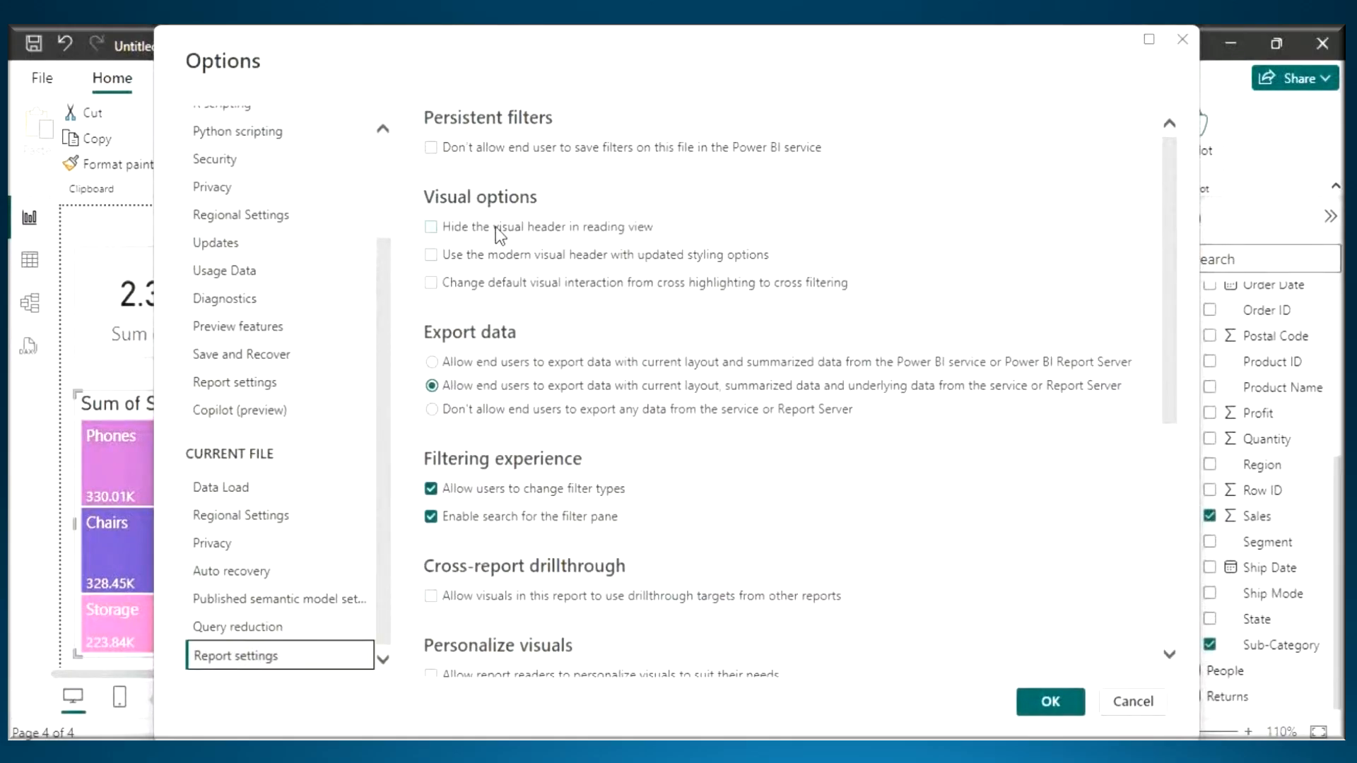
- Pen-mark Visual options and the cross highlighting to cross filtering option with underlines, a box and arrows, then erase the marks
key("ctrl+2")
left_click_drag(433, 209, 580, 202)
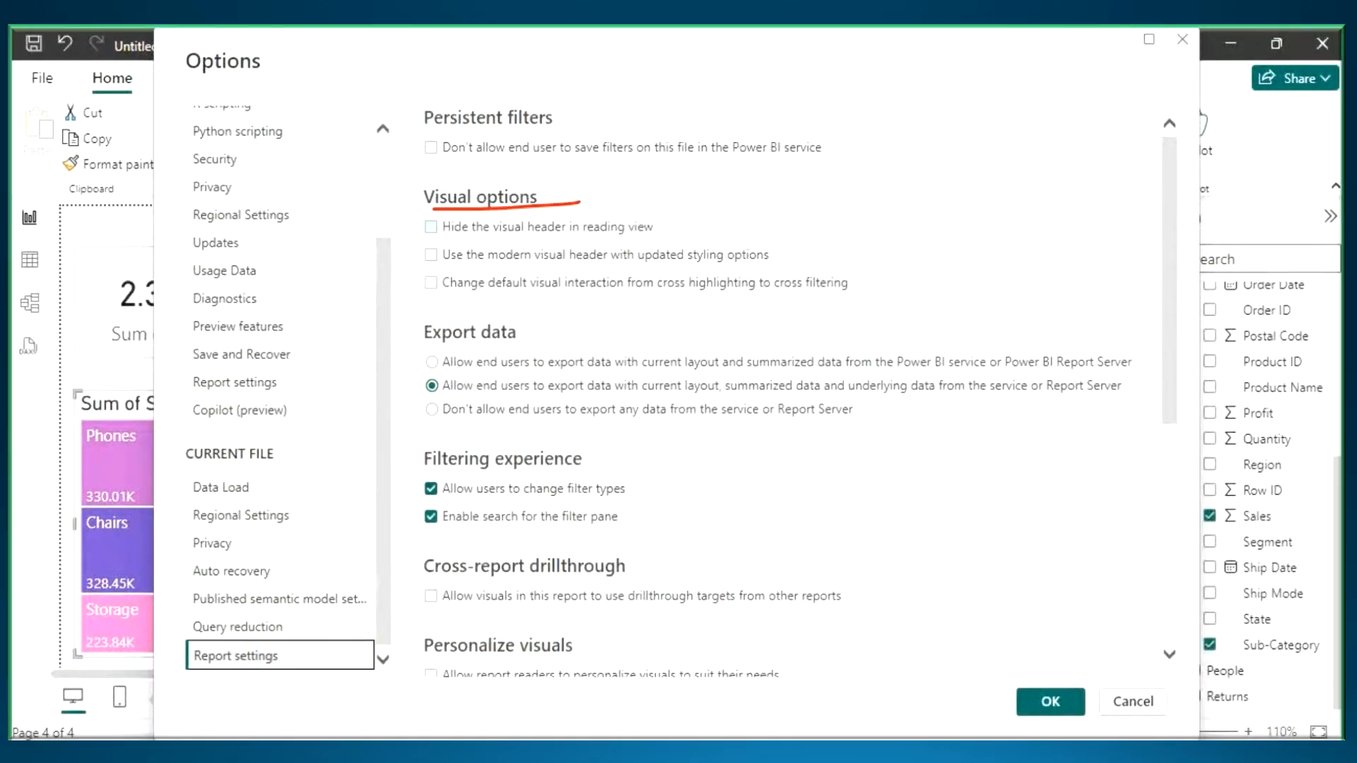
mouse_move(414, 268)
left_mouse_down()
mouse_move(529, 307)
mouse_move(863, 304)
left_mouse_up()
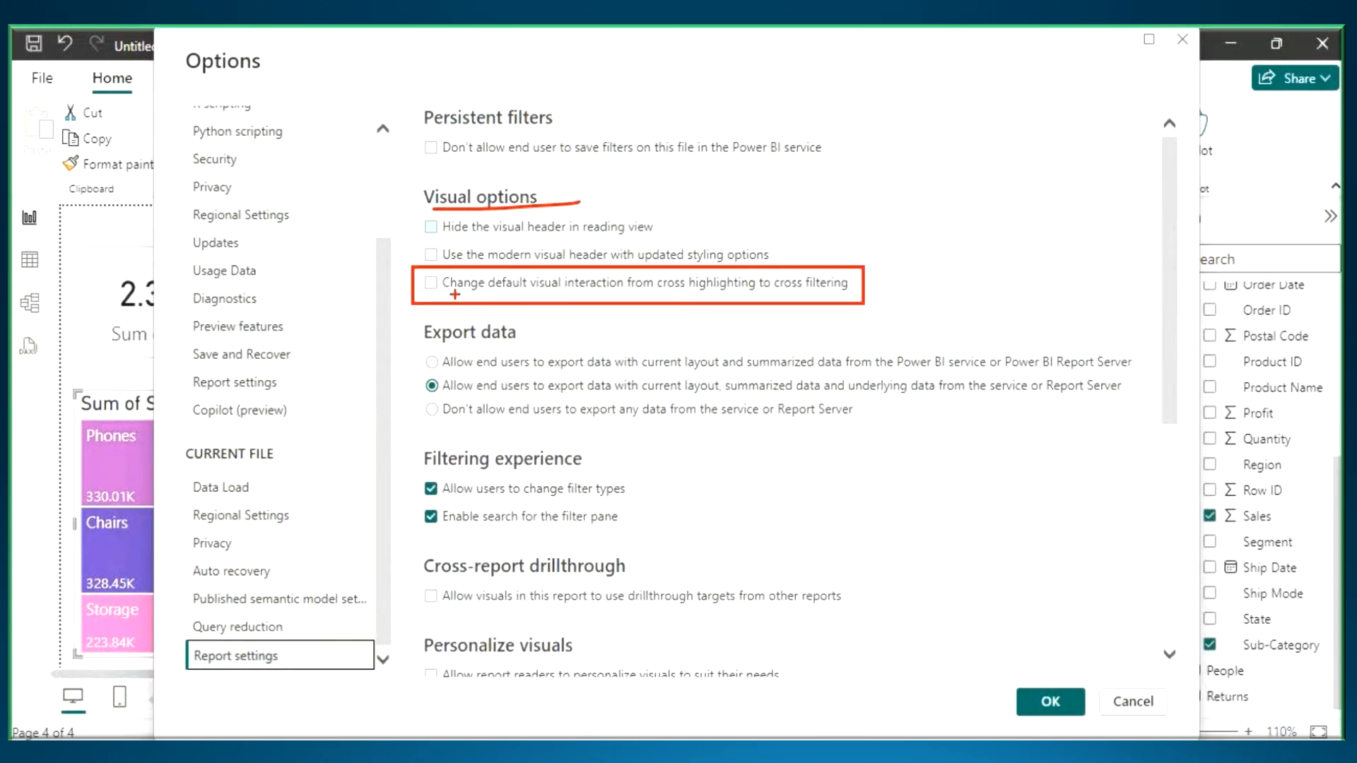
left_click_drag(454, 294, 757, 298)
left_click_drag(778, 295, 887, 293)
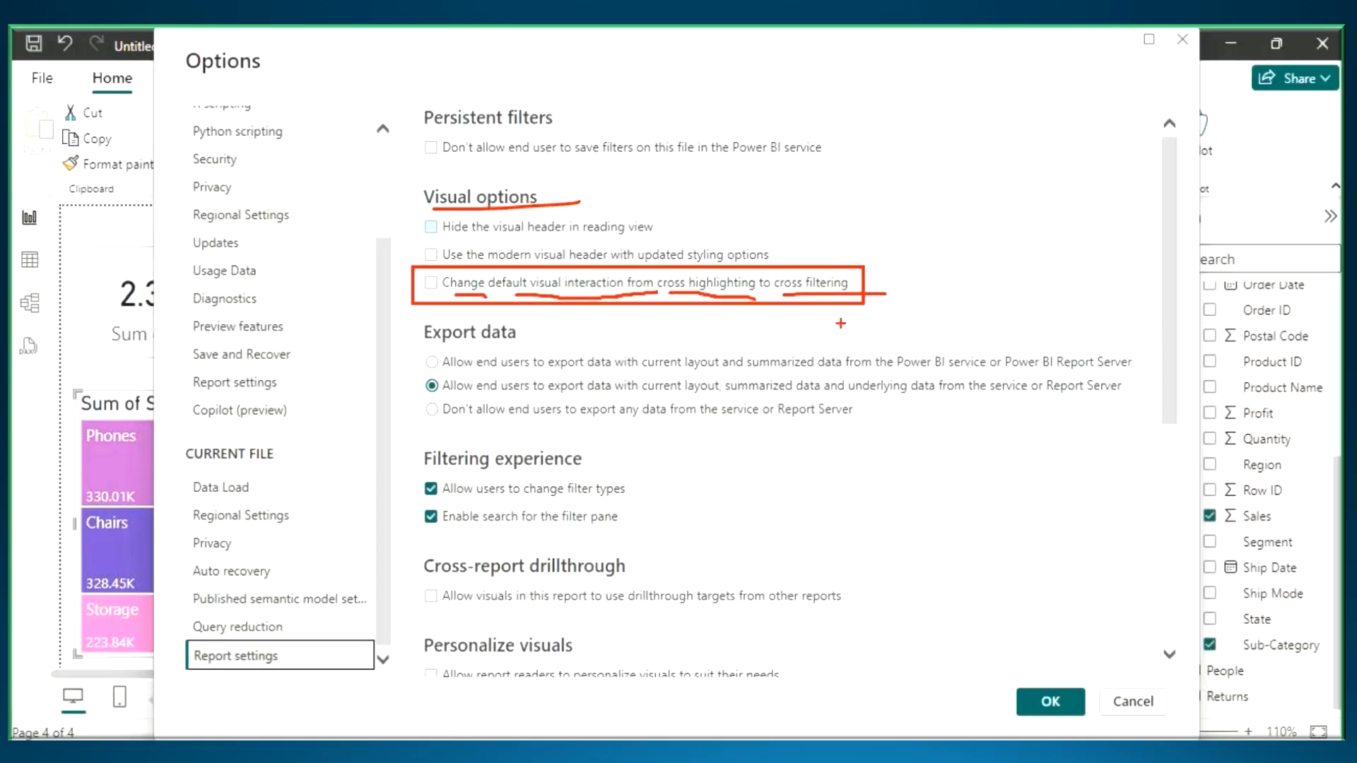
mouse_move(709, 212)
left_mouse_down()
mouse_move(720, 272)
mouse_move(760, 143)
mouse_move(823, 259)
mouse_move(879, 239)
left_mouse_up()
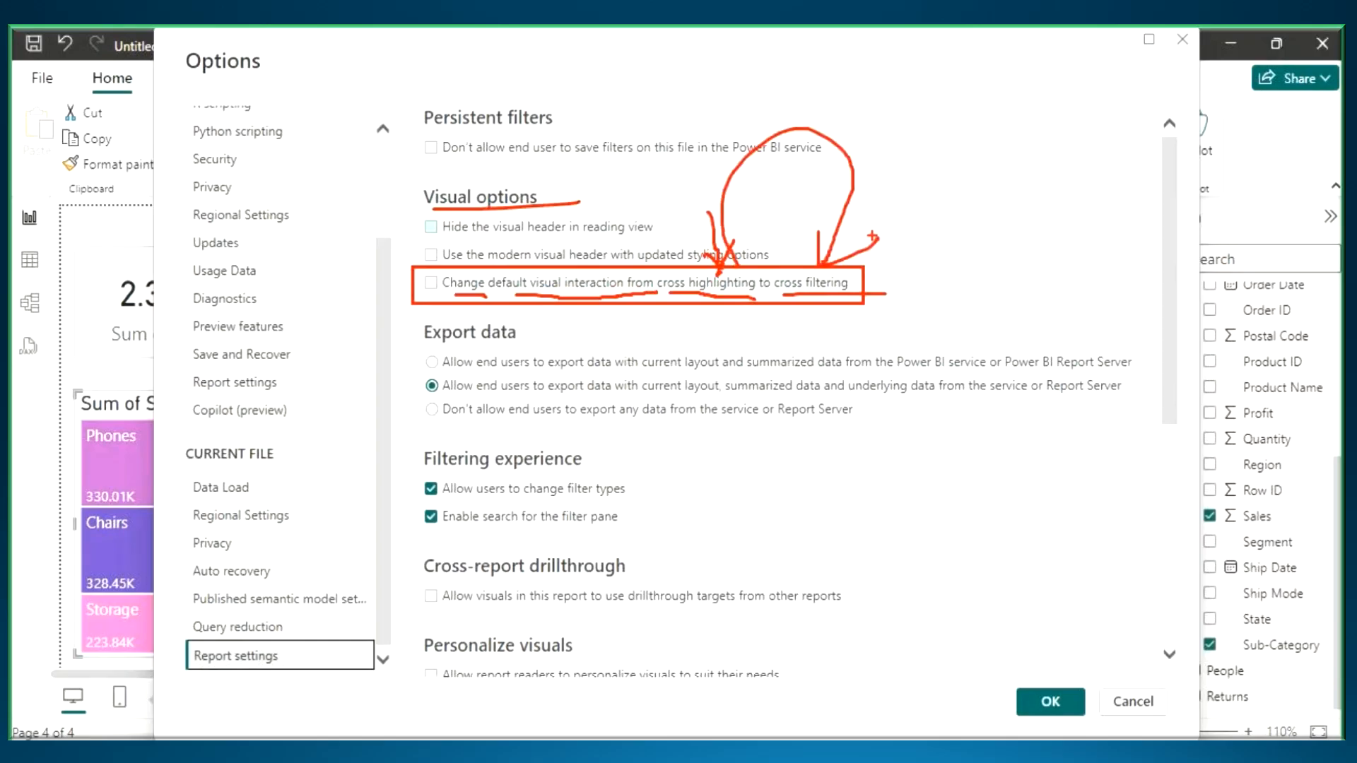
left_click_drag(424, 278, 472, 228)
left_click_drag(695, 295, 880, 296)
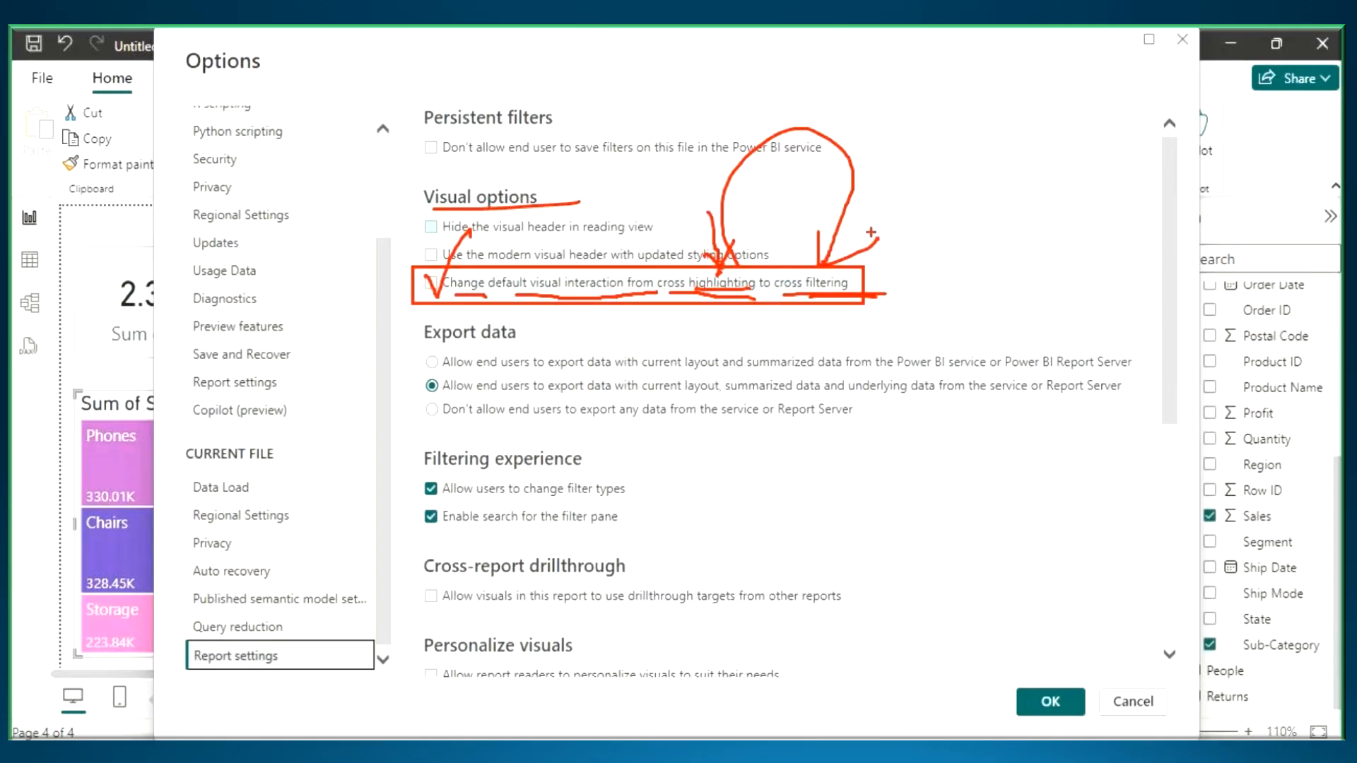
key("Escape")
- Enable "Change default visual interaction from cross highlighting to cross filtering" for the current file and apply the options
left_click(430, 282)
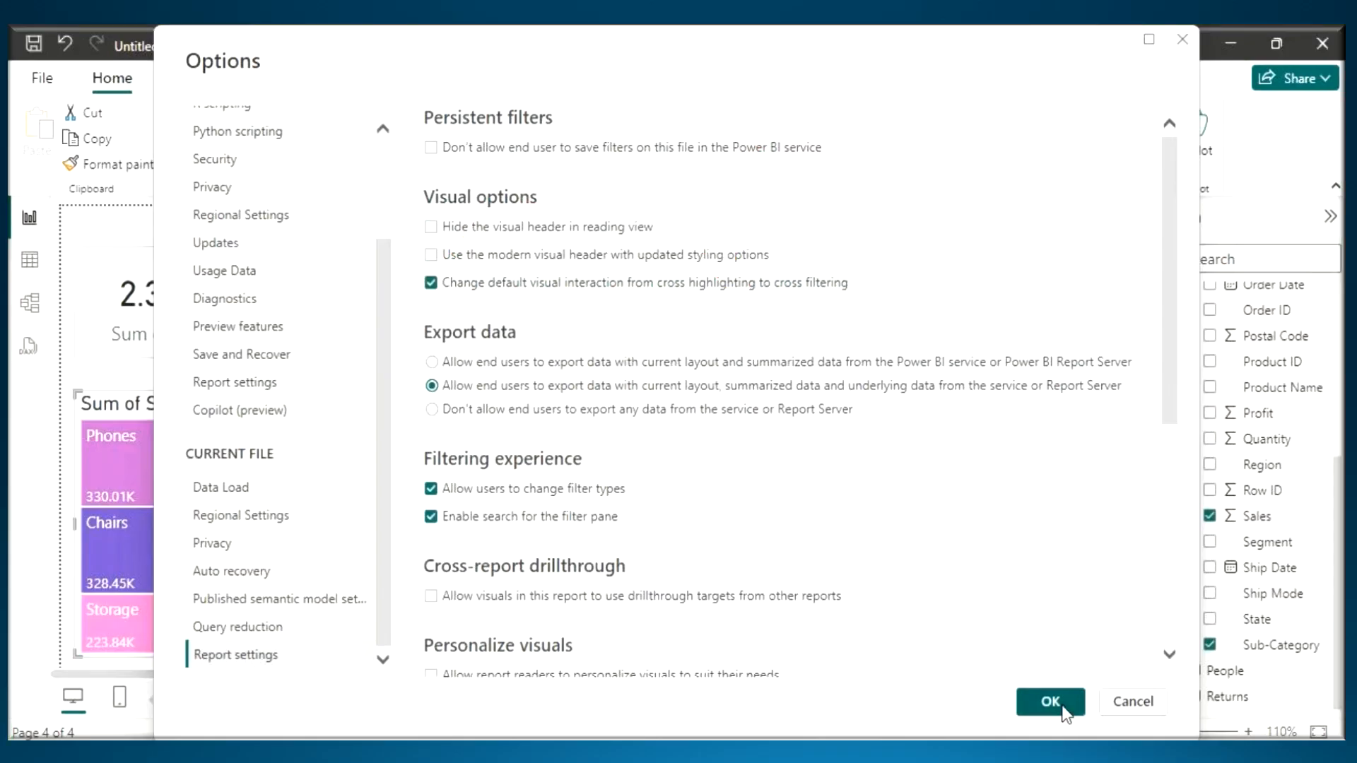
left_click(1060, 710)
- Test cross filtering by selecting Technology in the pie chart, Central in the donut and Phones in the treemap, then clear the selection
scroll(707, 465, "down", 2)
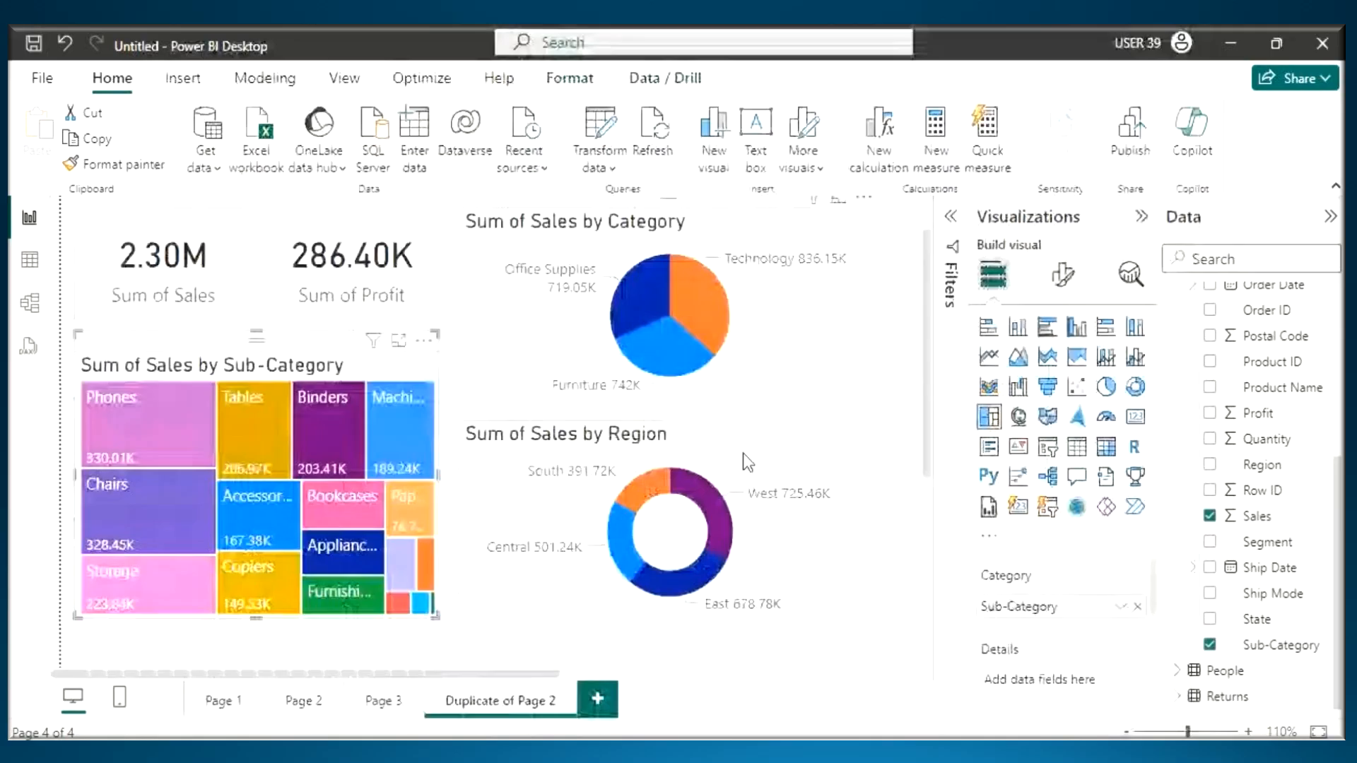
left_click(684, 290)
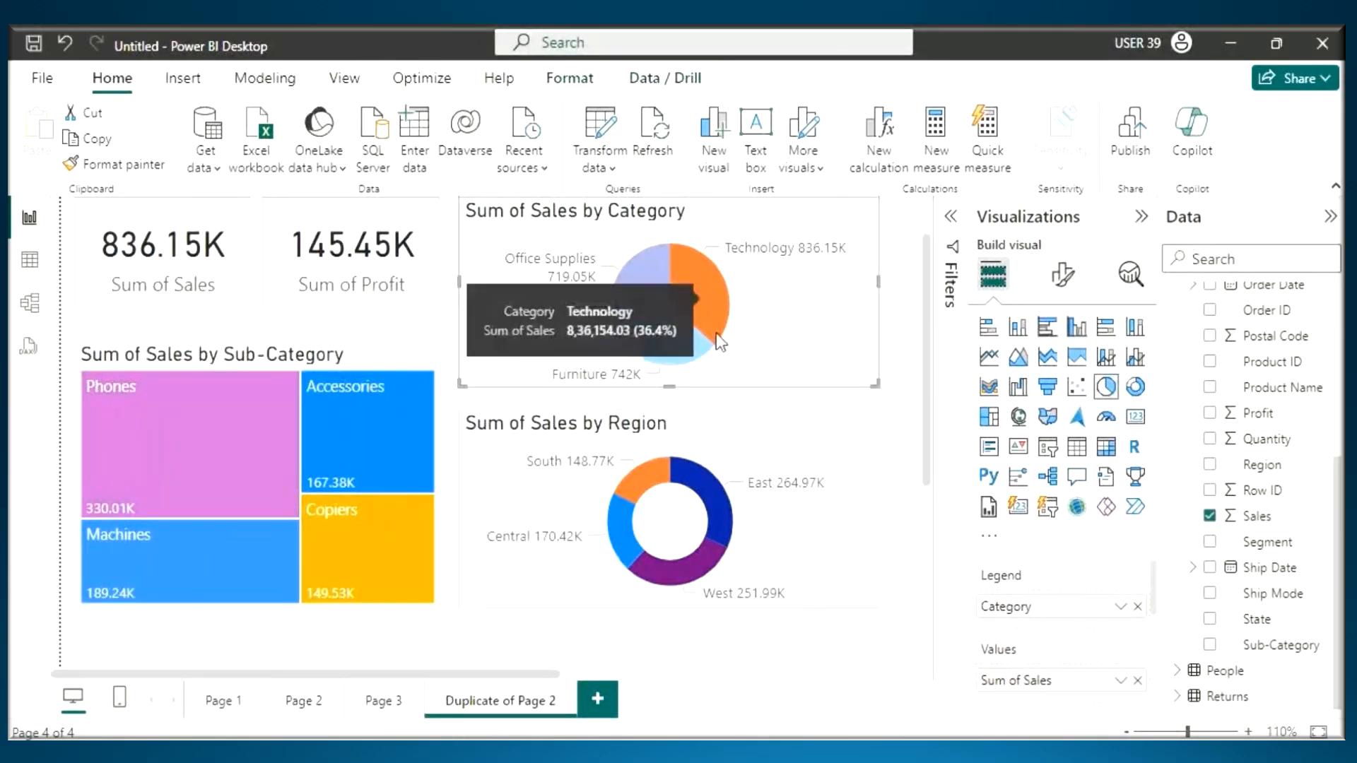
left_click(619, 527)
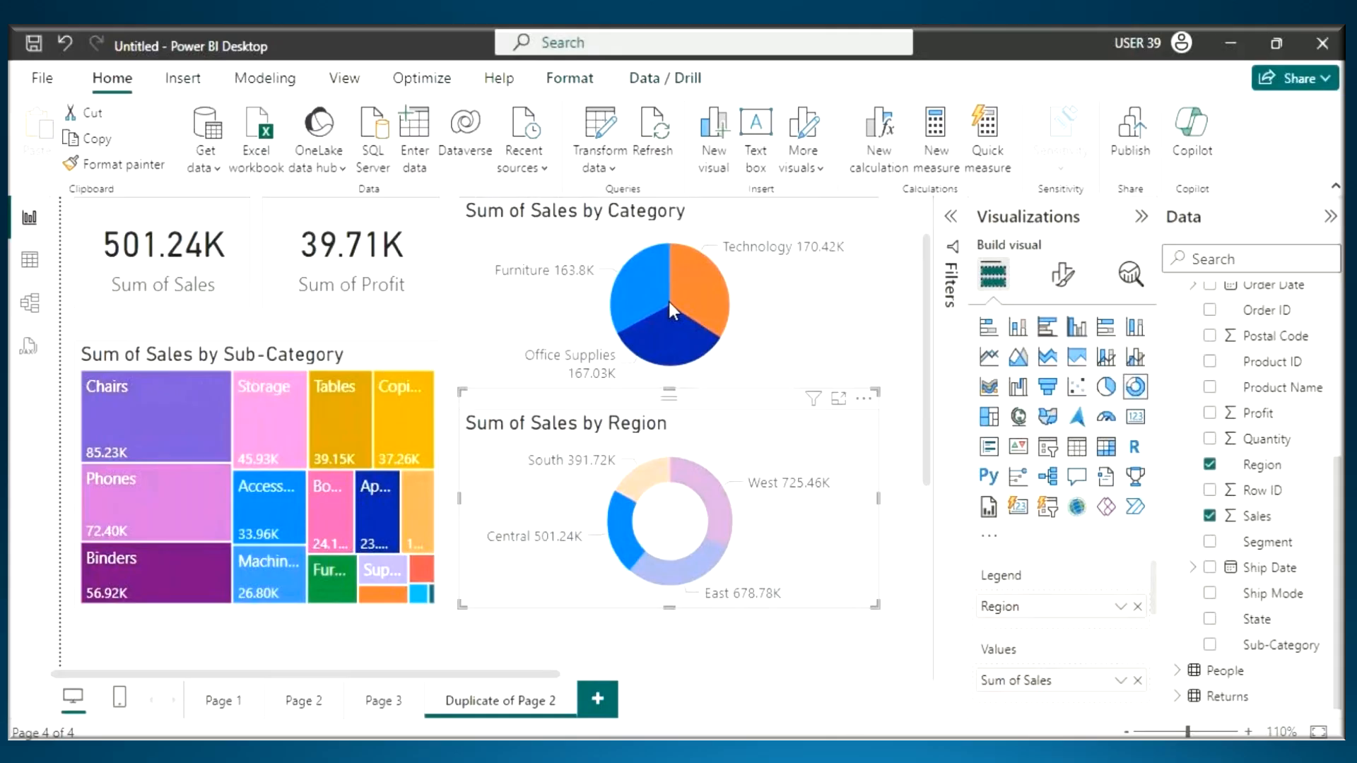
left_click(634, 529)
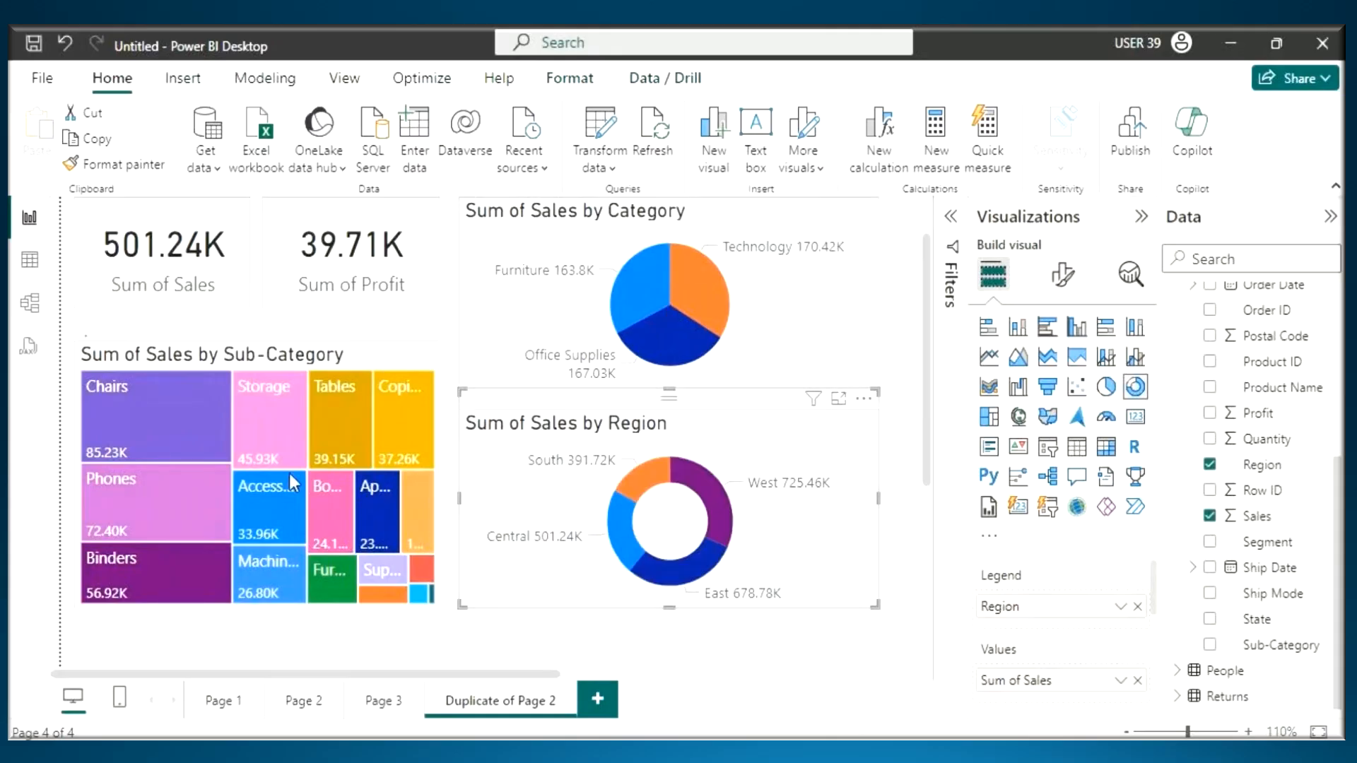
left_click(117, 413)
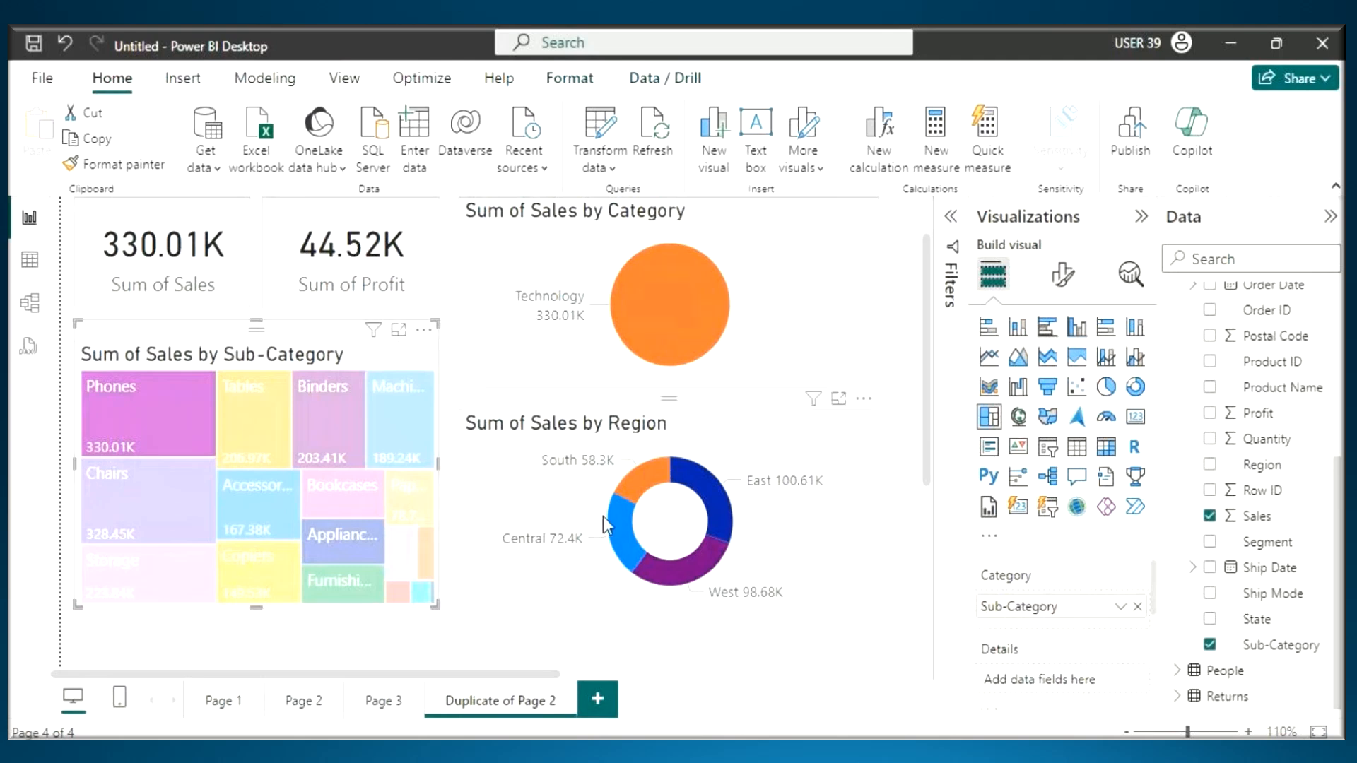
left_click(167, 406)
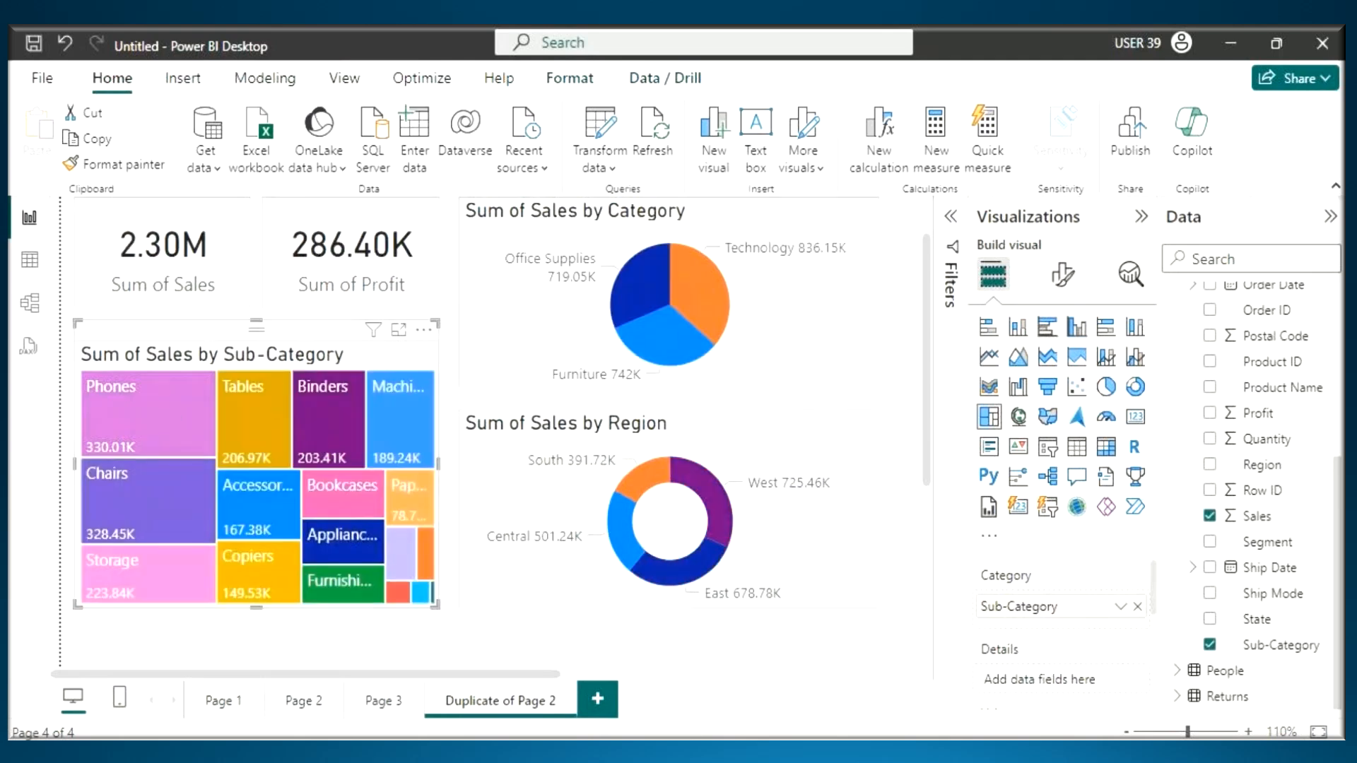
- Switch to Notepad and highlight the set-filter-action question, the Visual Interactions heading and its definition sentence to review them
key("alt+Tab")
left_click_drag(74, 613, 548, 656)
key("alt+Tab")
key("alt+Tab")
scroll(122, 372, "up", 4)
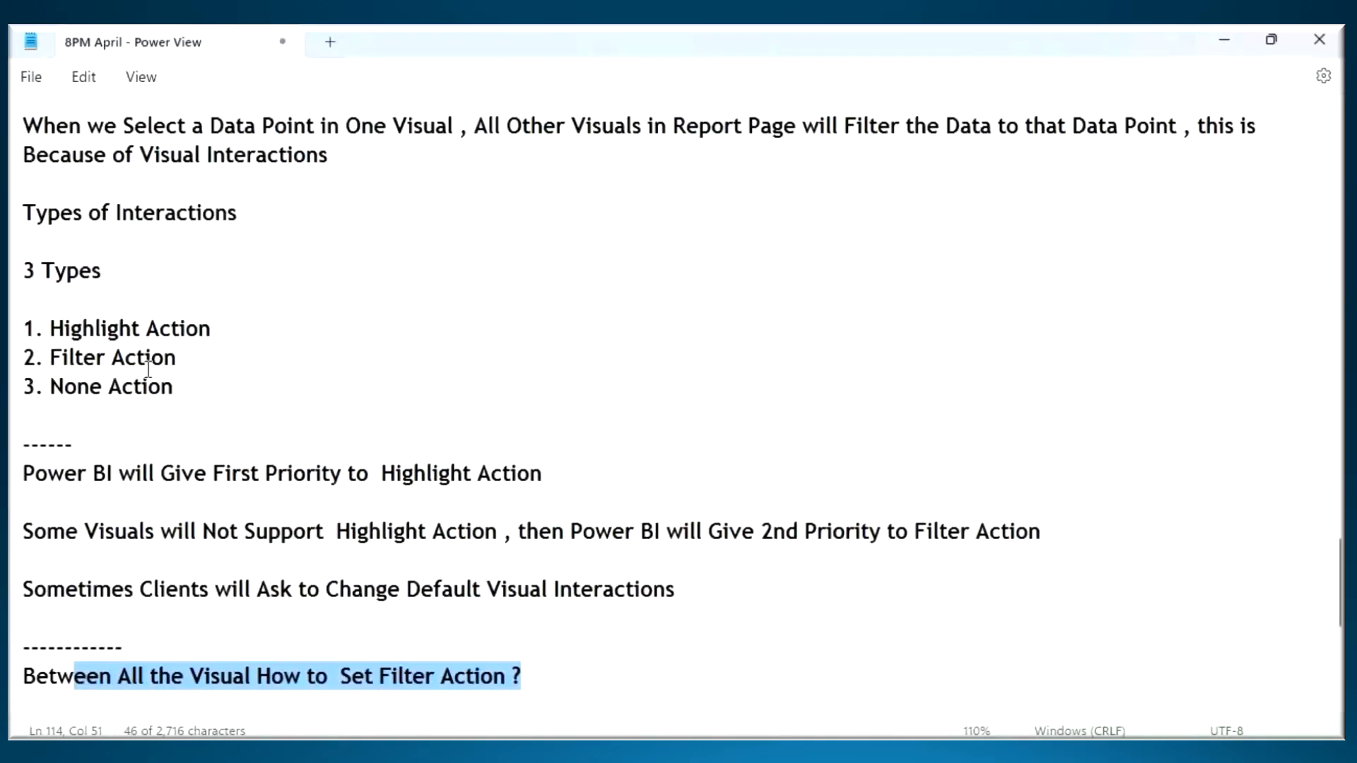
scroll(121, 373, "up", 3)
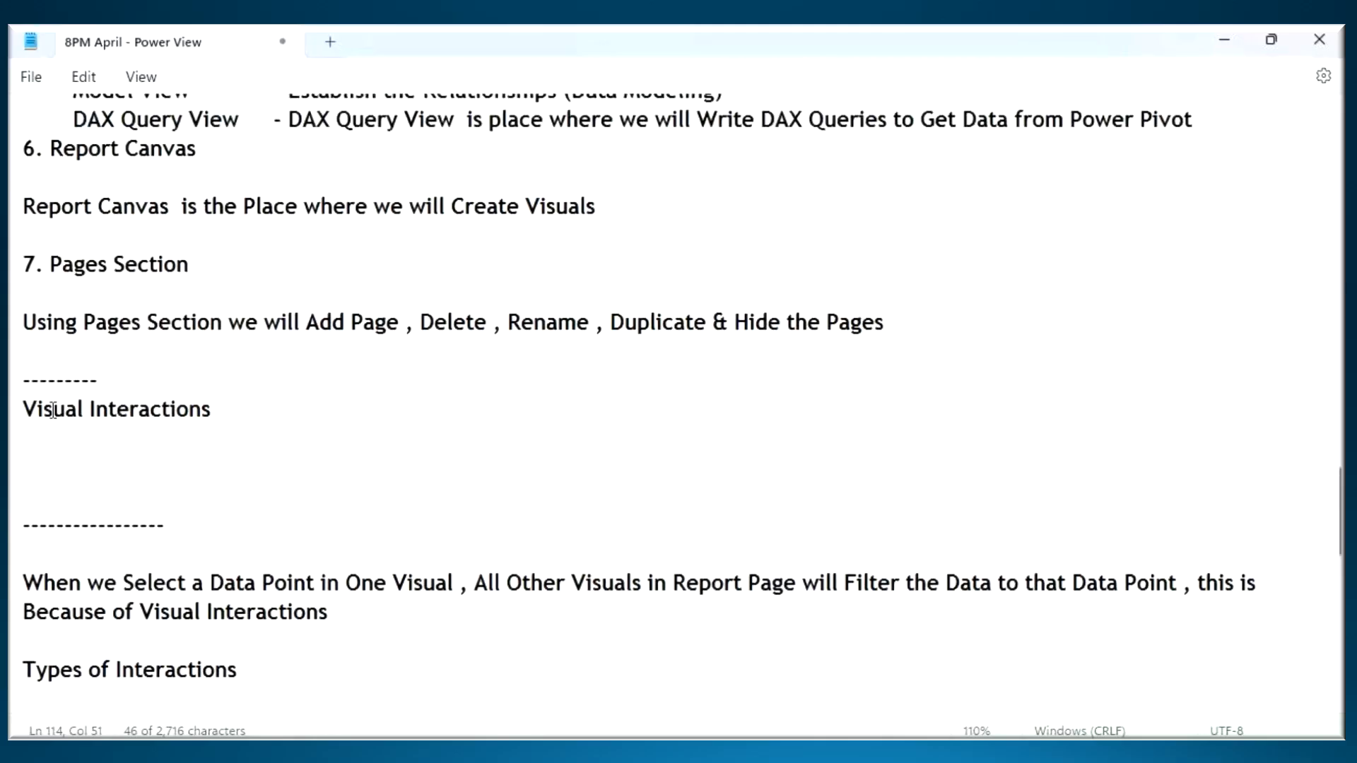
left_click_drag(45, 410, 232, 415)
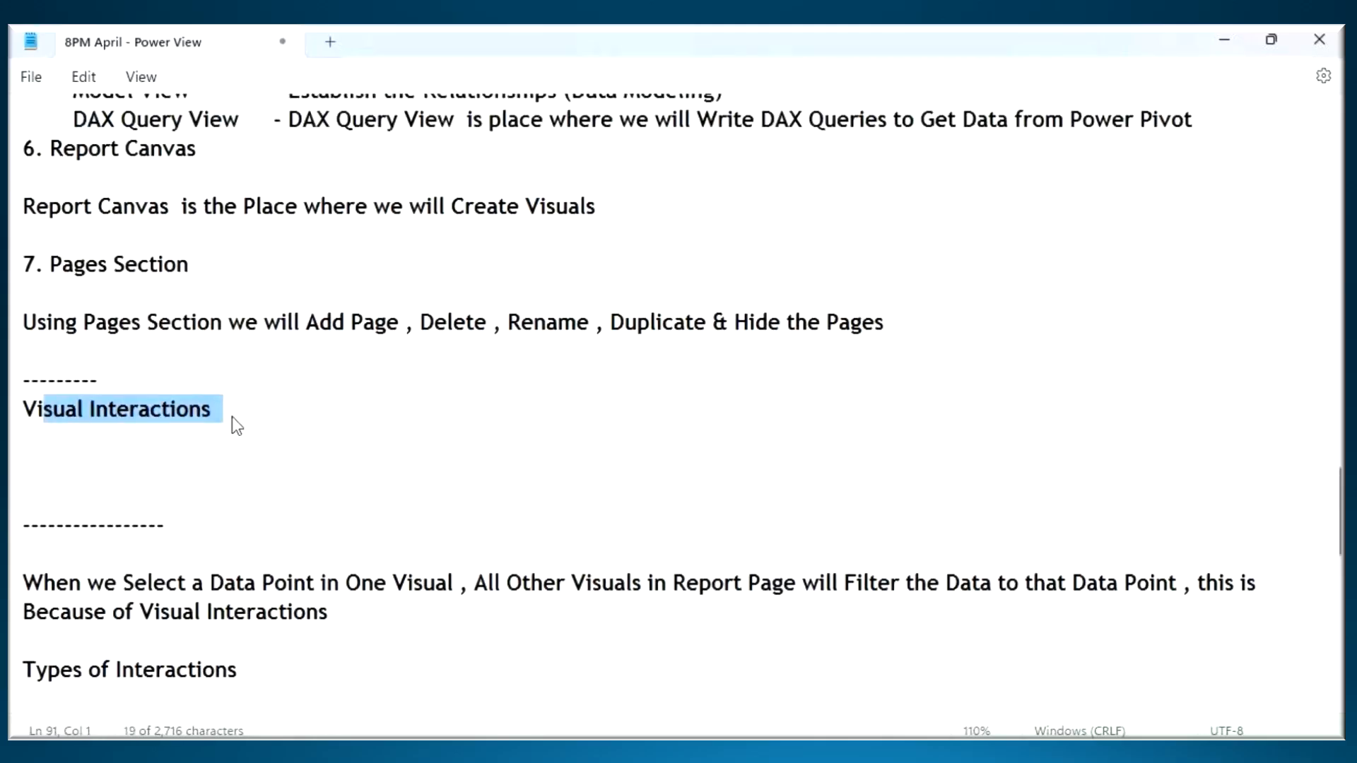
scroll(232, 417, "down", 3)
left_click_drag(82, 323, 446, 332)
- Delete the dashed line and extra blank lines between the Visual Interactions heading and the "When we Select a Data Point" sentence
left_click(278, 268)
left_click_drag(278, 269, 12, 267)
key("BackSpace")
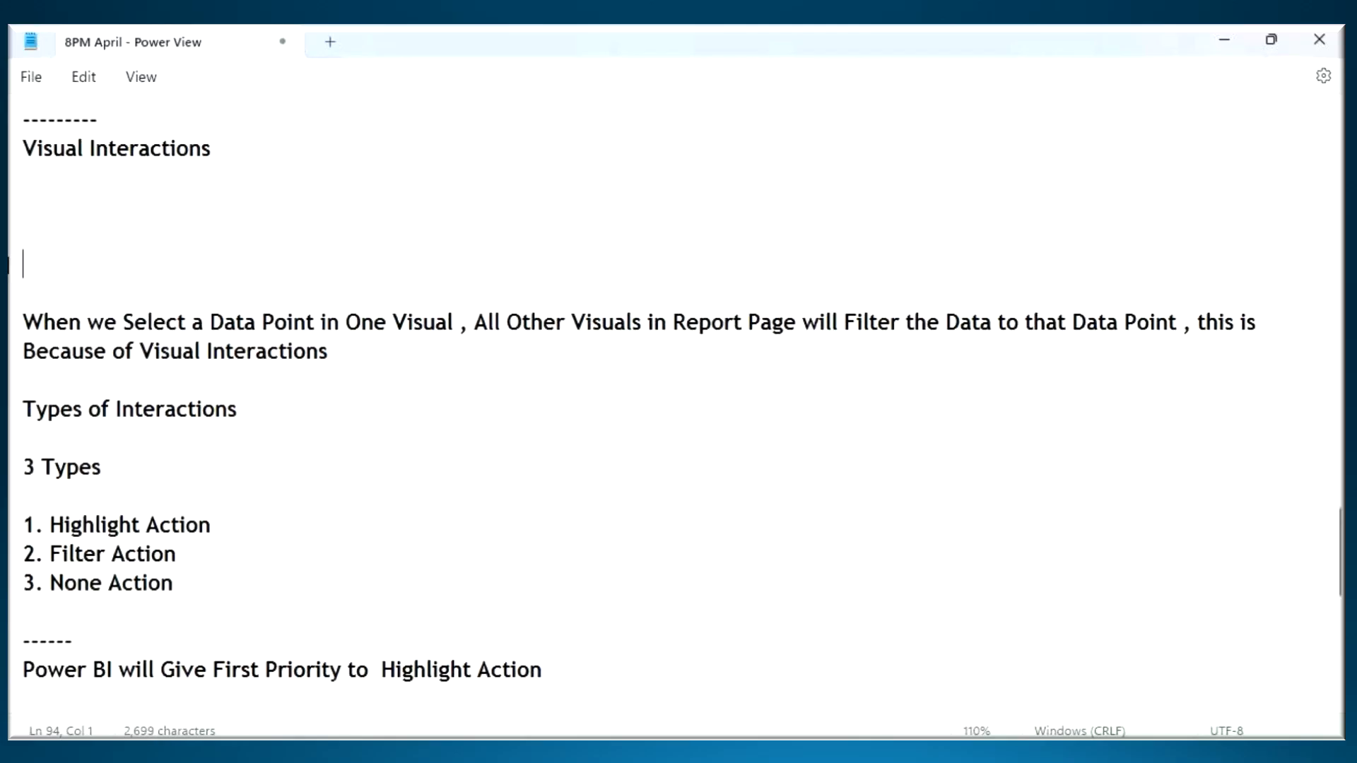
key("Delete")
key("Delete")
key("Delete")
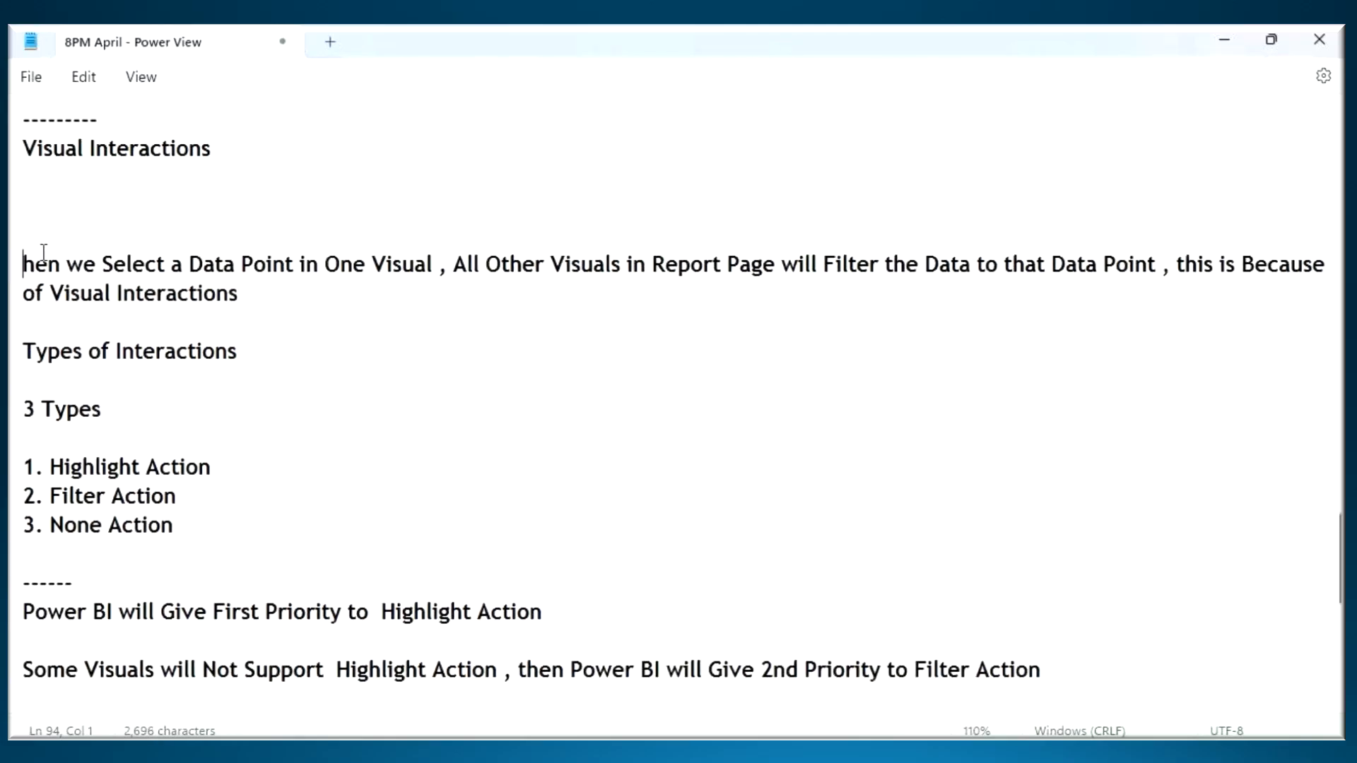
type("W")
key("BackSpace")
type("W")
left_click(244, 152)
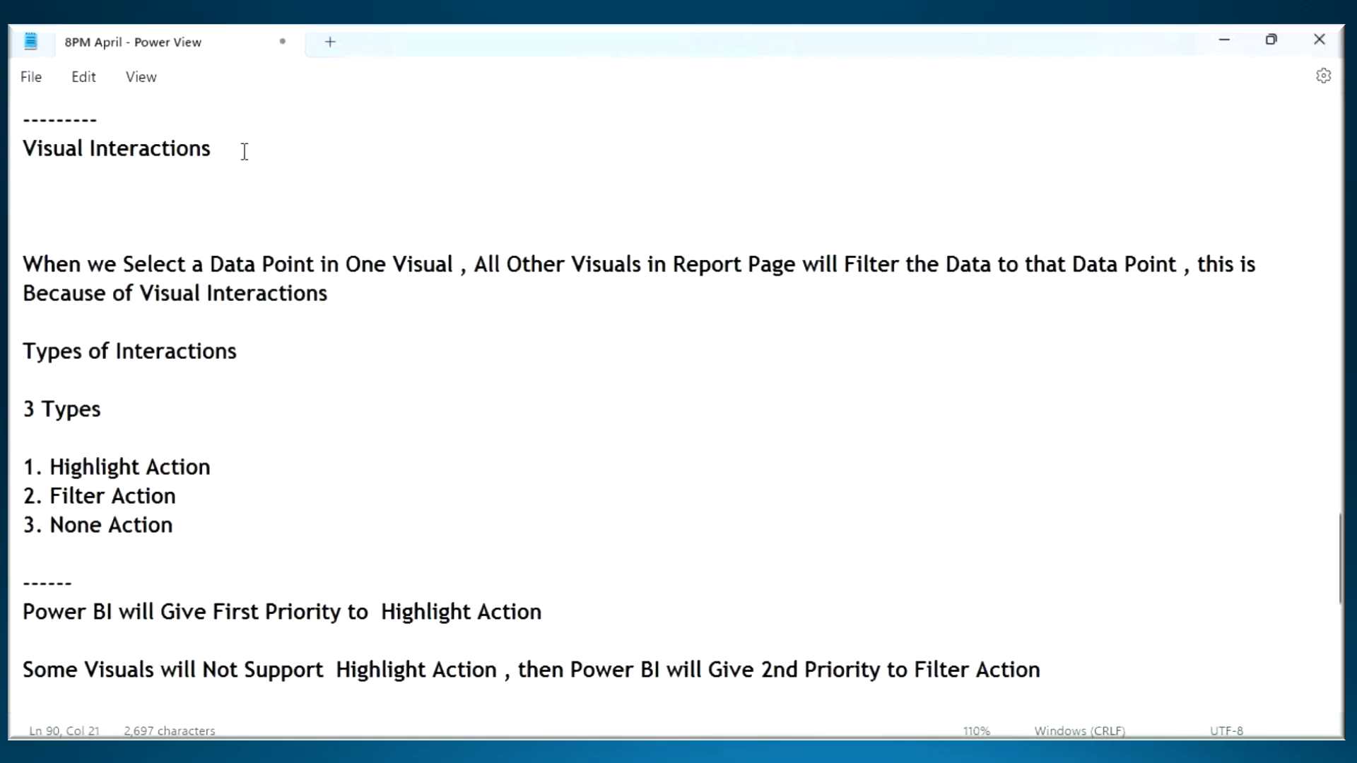
key("Delete")
key("Delete")
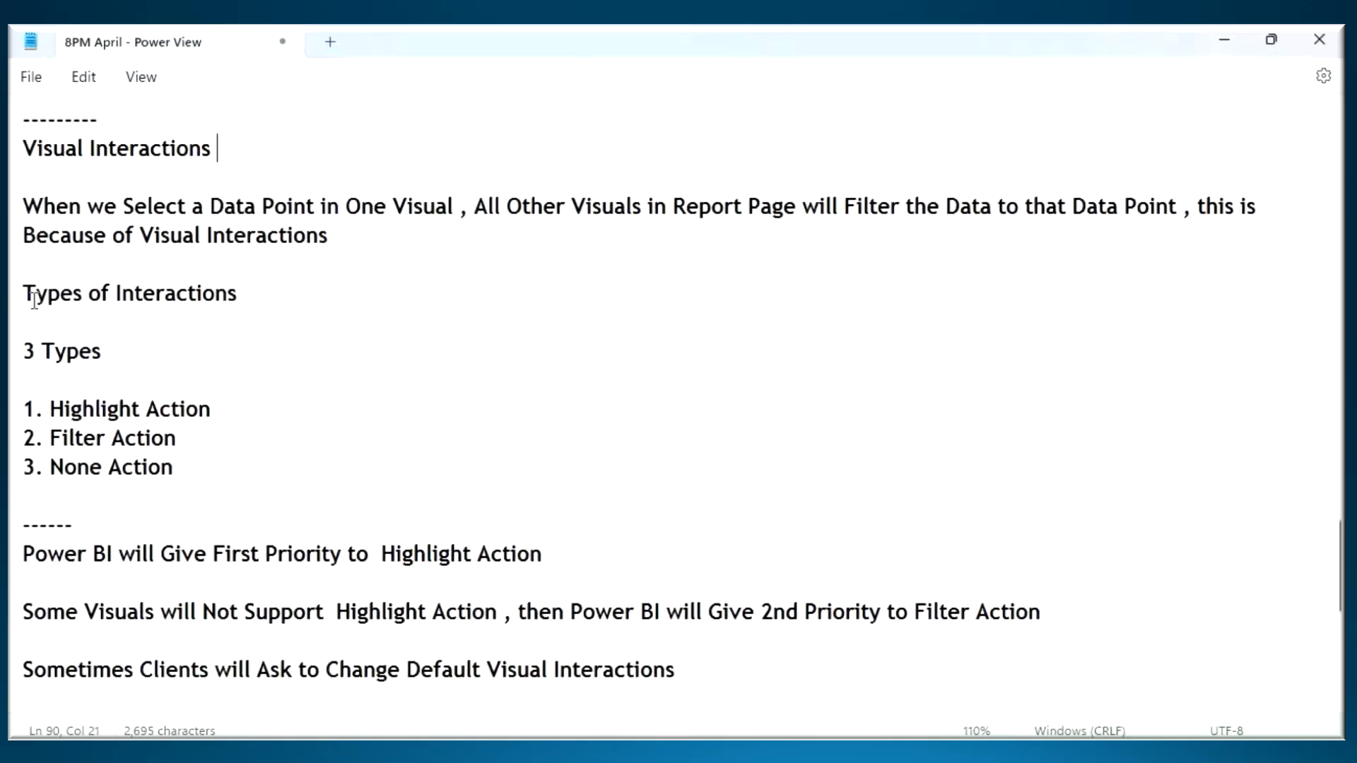
- Review the three interaction types, the default priority notes and the set-filter-action question by highlighting each in the notes
left_click_drag(37, 296, 215, 481)
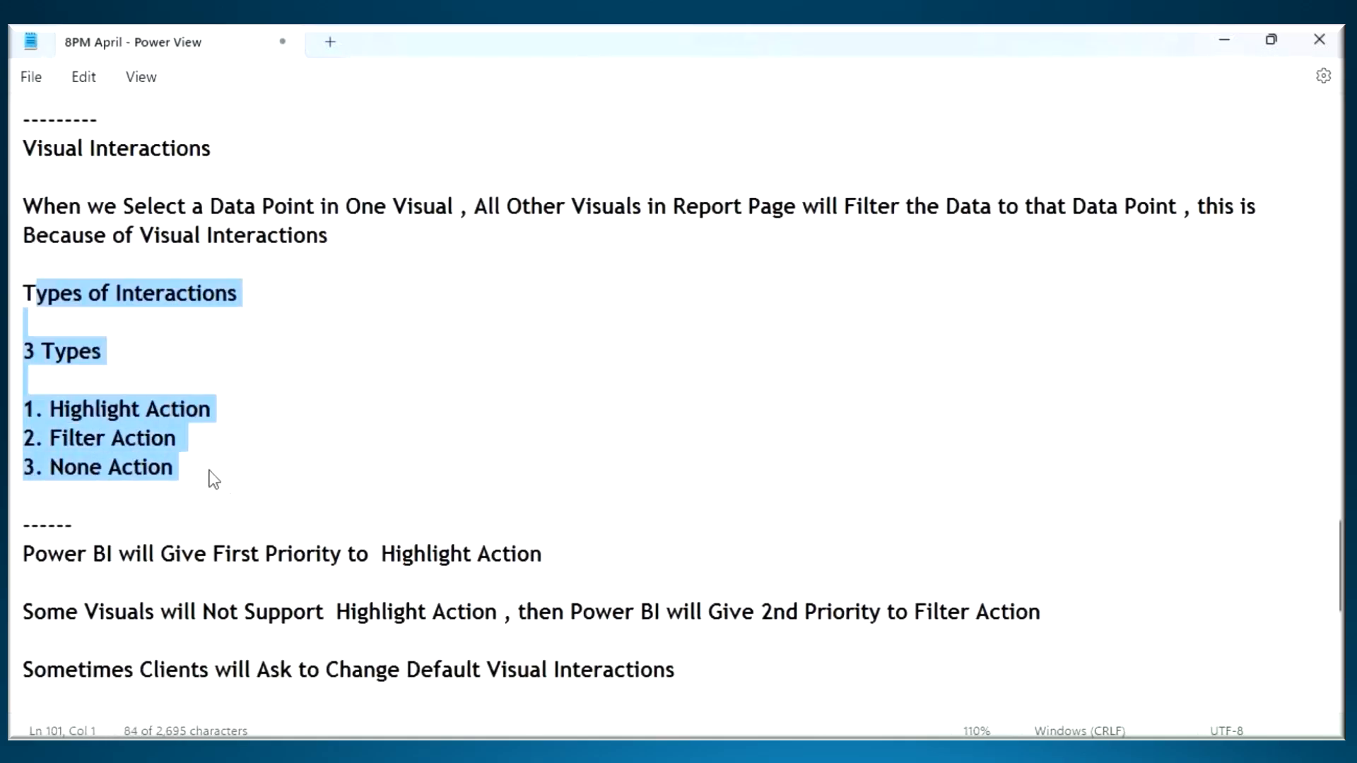
left_click(152, 419)
left_click_drag(62, 439, 164, 439)
left_click_drag(55, 470, 185, 469)
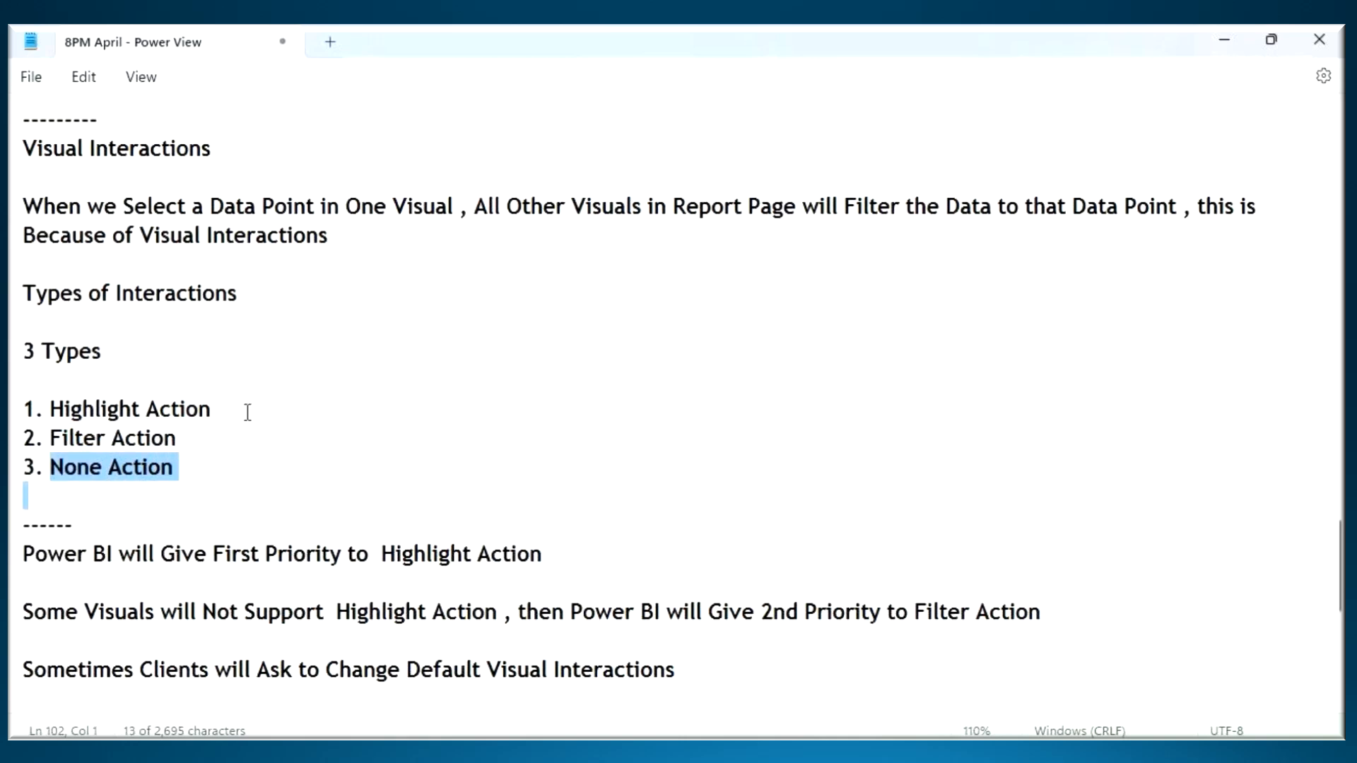
scroll(127, 424, "down", 3)
left_click_drag(23, 293, 721, 434)
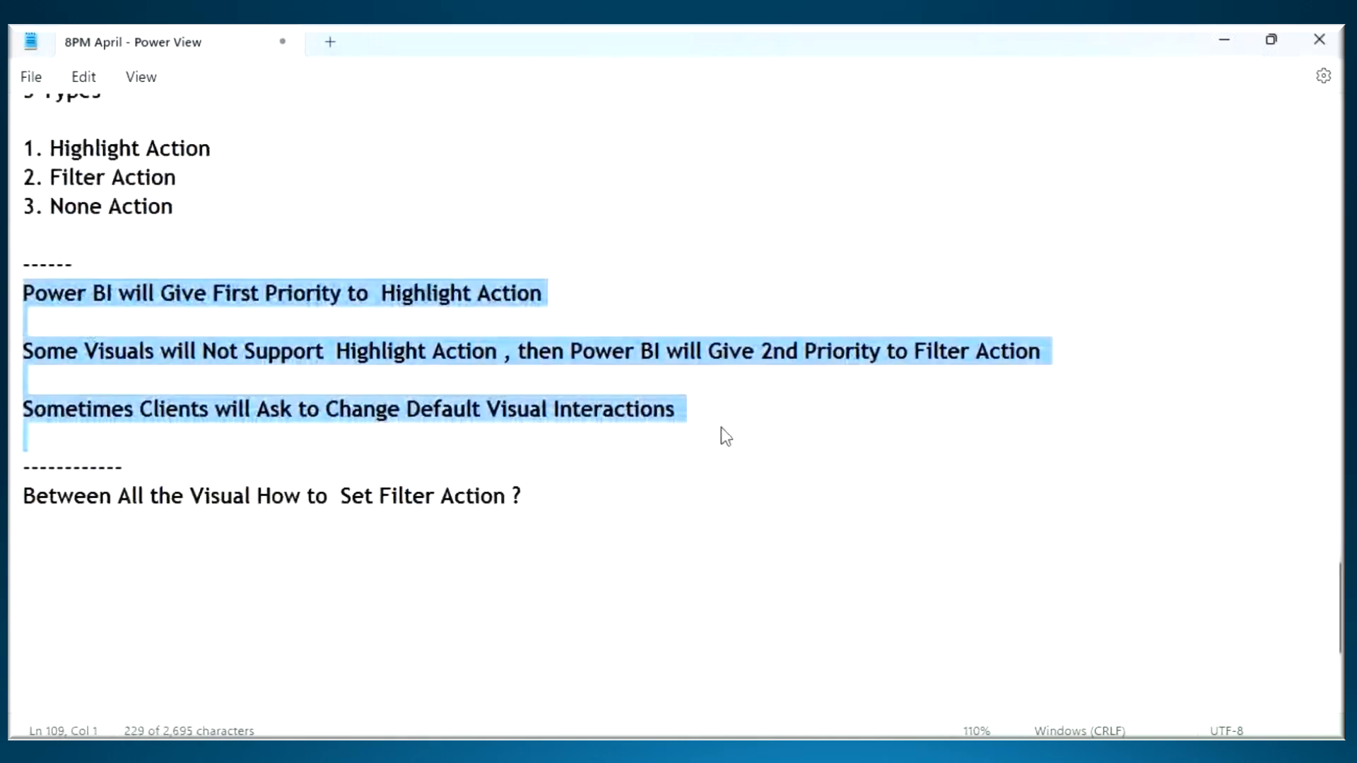
left_click_drag(57, 502, 521, 497)
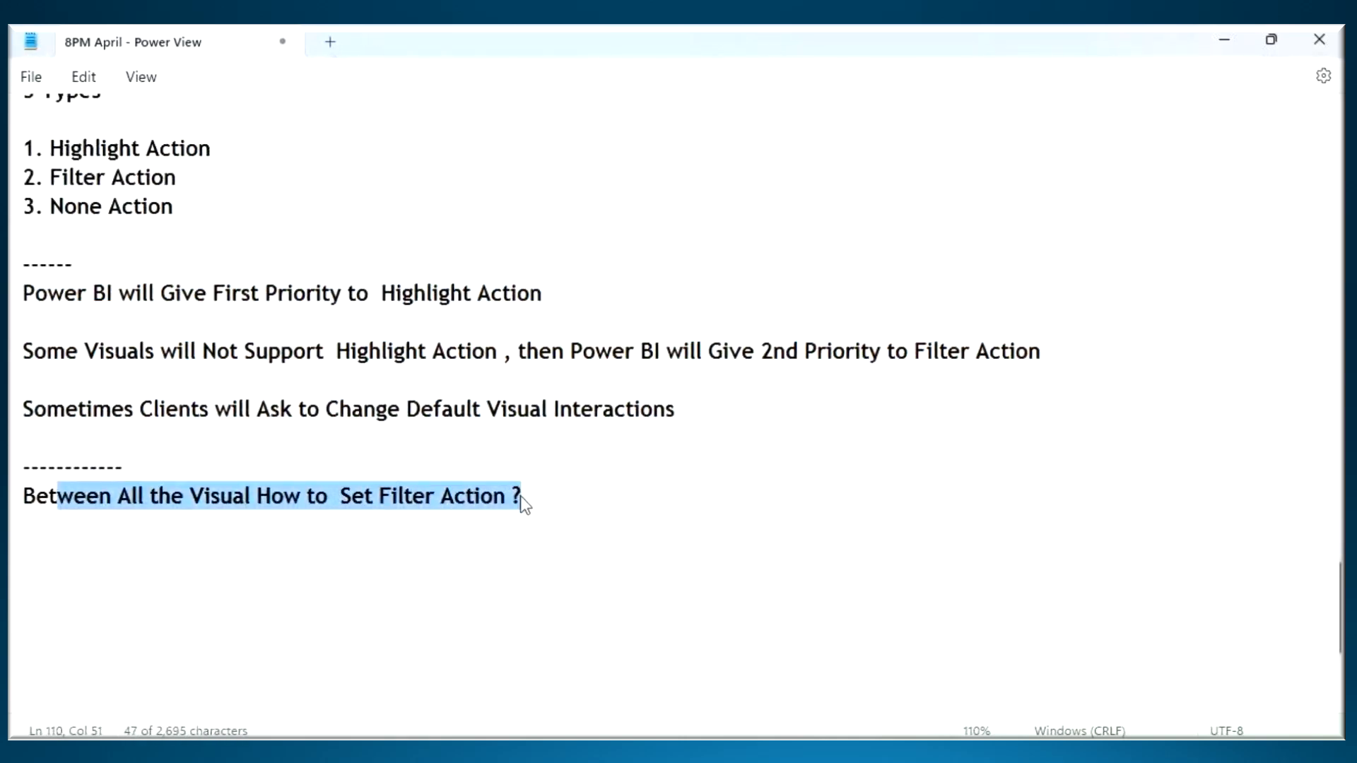